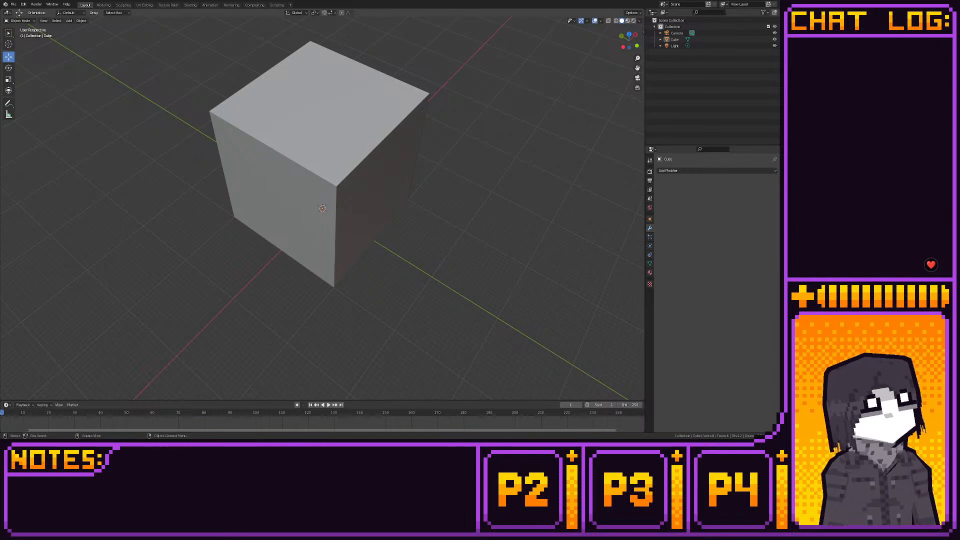
mouse_move(215, 273)
middle_mouse_down()
mouse_move(236, 287)
mouse_move(248, 279)
mouse_move(212, 257)
middle_mouse_up()
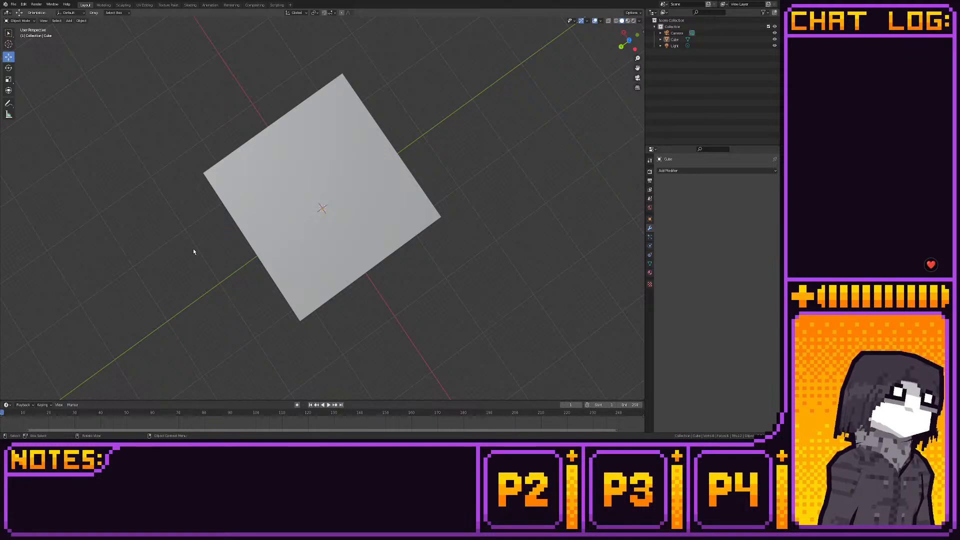
mouse_move(398, 279)
middle_mouse_down()
mouse_move(397, 295)
mouse_move(375, 265)
mouse_move(369, 275)
mouse_move(372, 259)
mouse_move(417, 243)
mouse_move(397, 280)
middle_mouse_up()
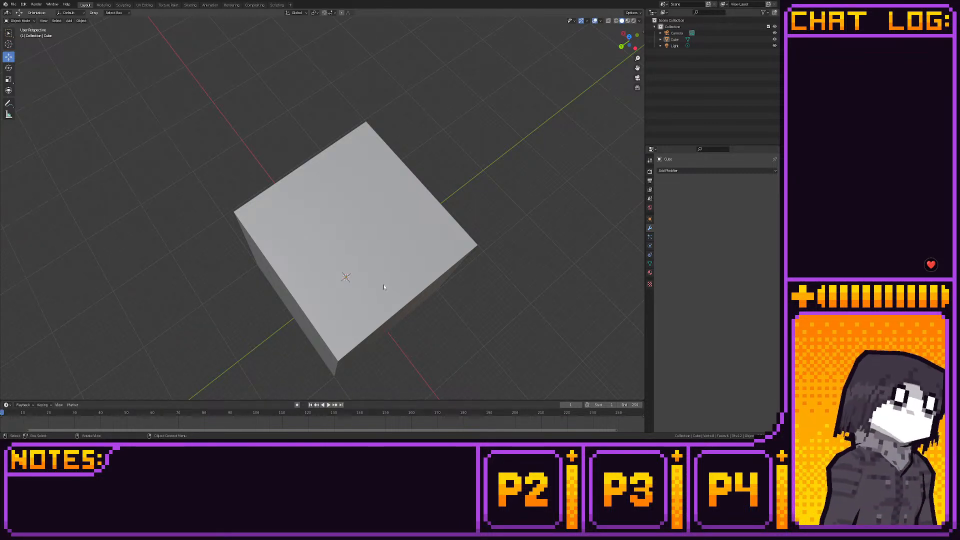
middle_click_drag(380, 281, 353, 250)
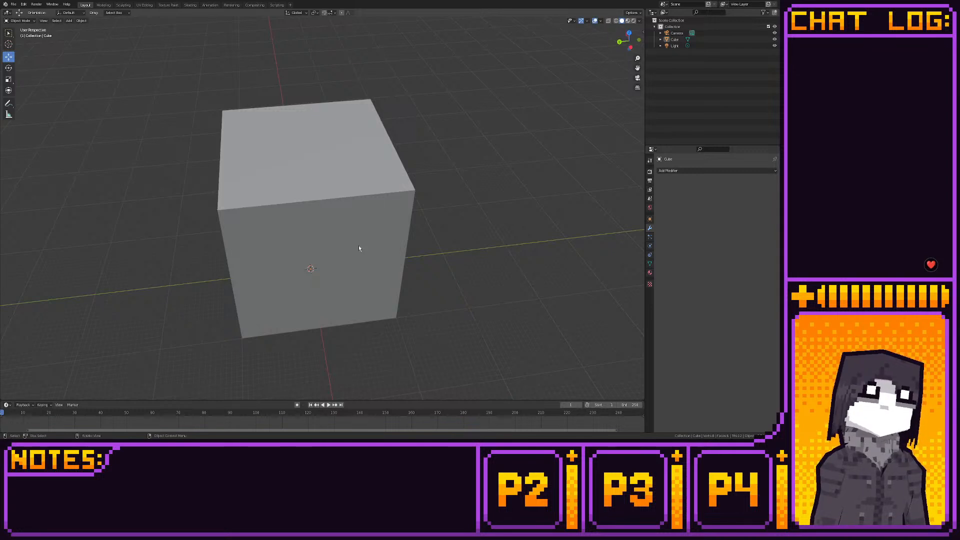
left_click(377, 249)
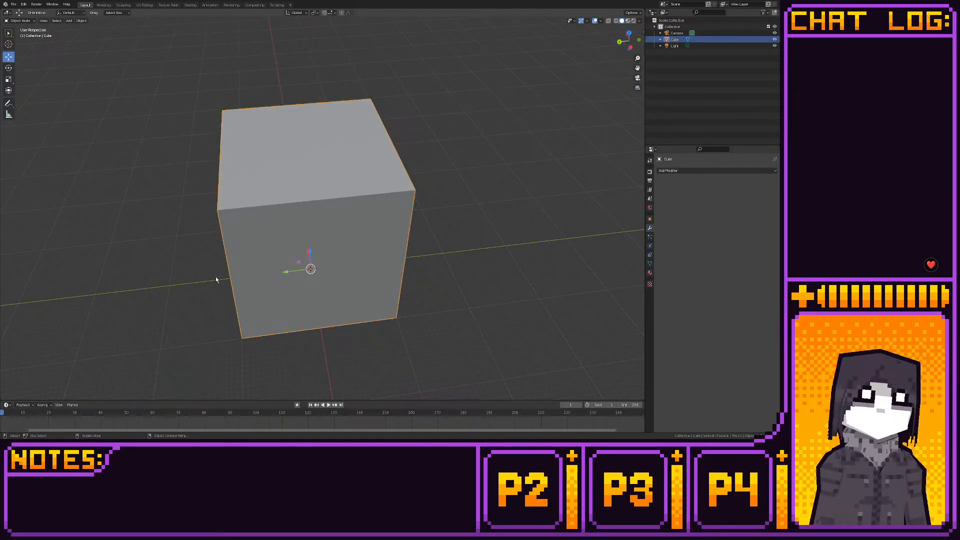
middle_click_drag(216, 280, 421, 260)
scroll(260, 279, "down", 5)
scroll(364, 208, "up", 2)
scroll(350, 271, "up", 4)
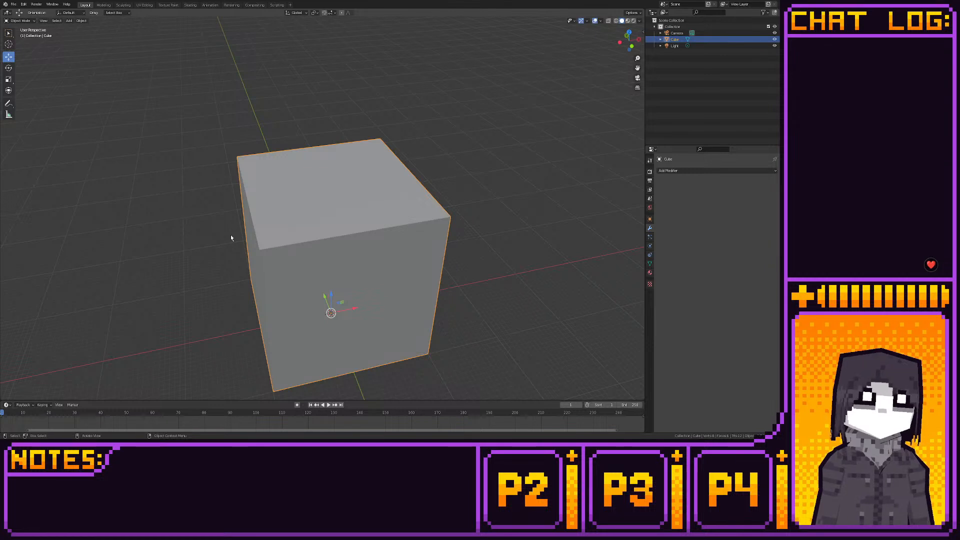
middle_click_drag(232, 238, 228, 250)
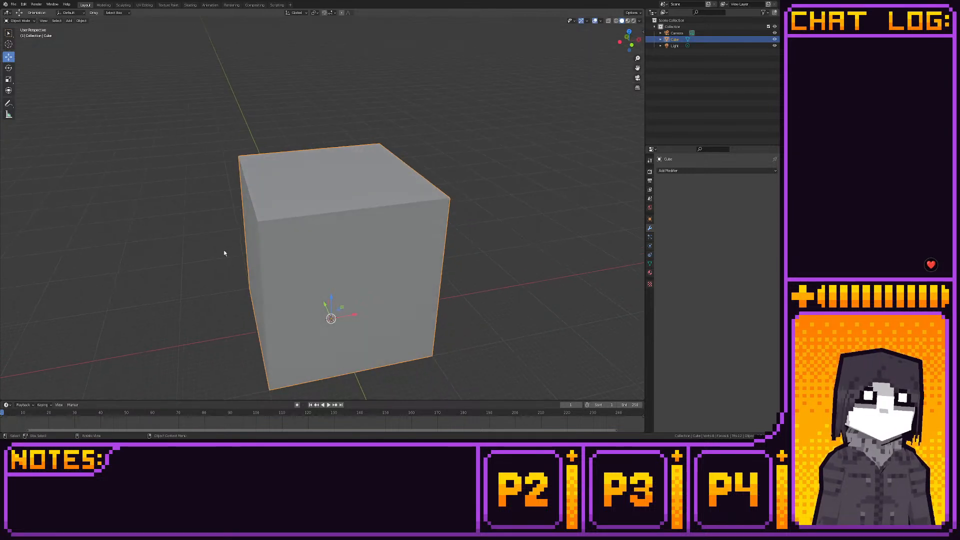
middle_click_drag(220, 289, 218, 257)
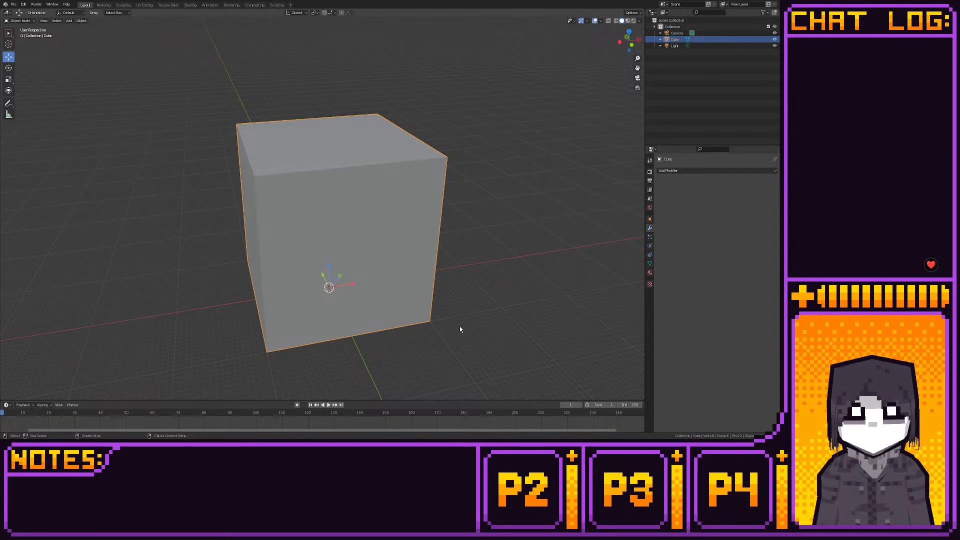
scroll(461, 329, "up", 3)
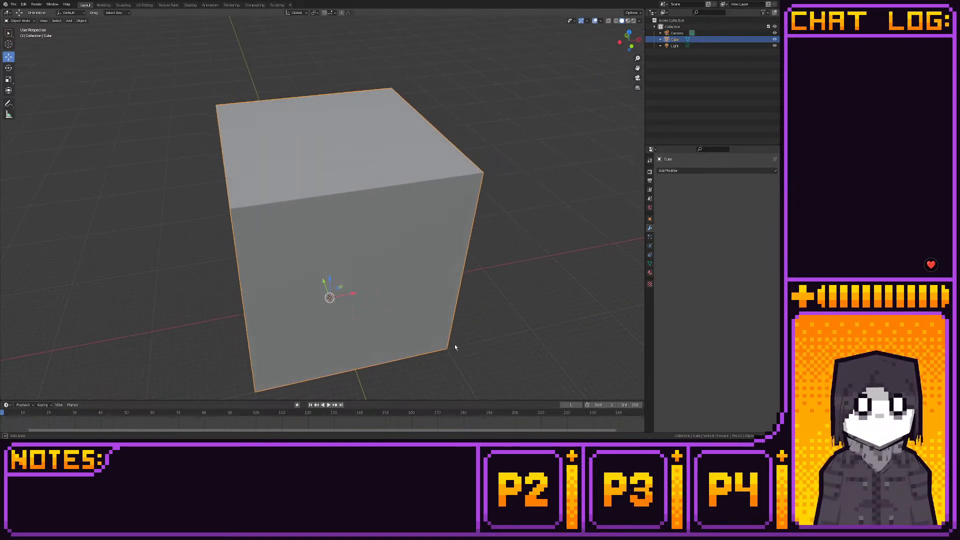
scroll(454, 343, "down", 2)
middle_click_drag(455, 344, 401, 310)
scroll(452, 346, "up", 2)
scroll(456, 352, "down", 2)
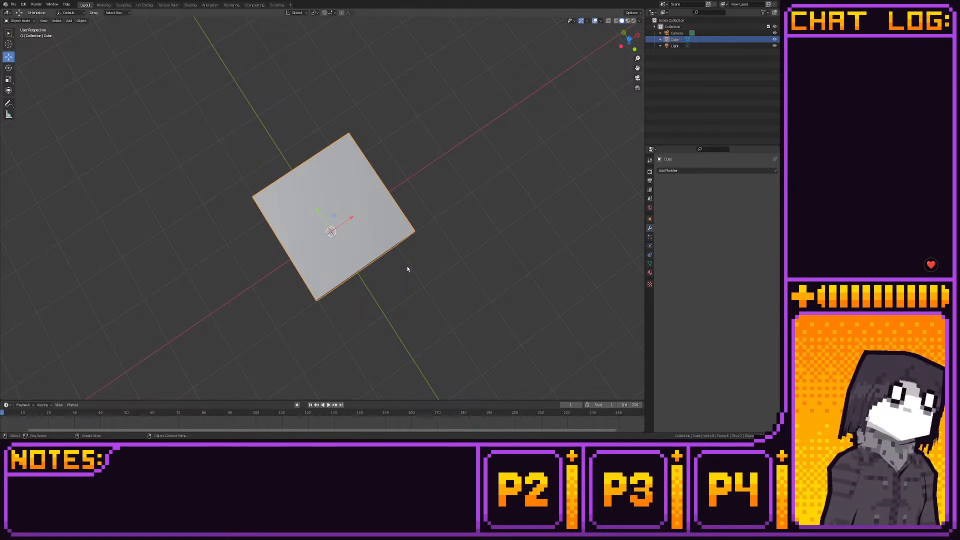
middle_click_drag(404, 263, 544, 257)
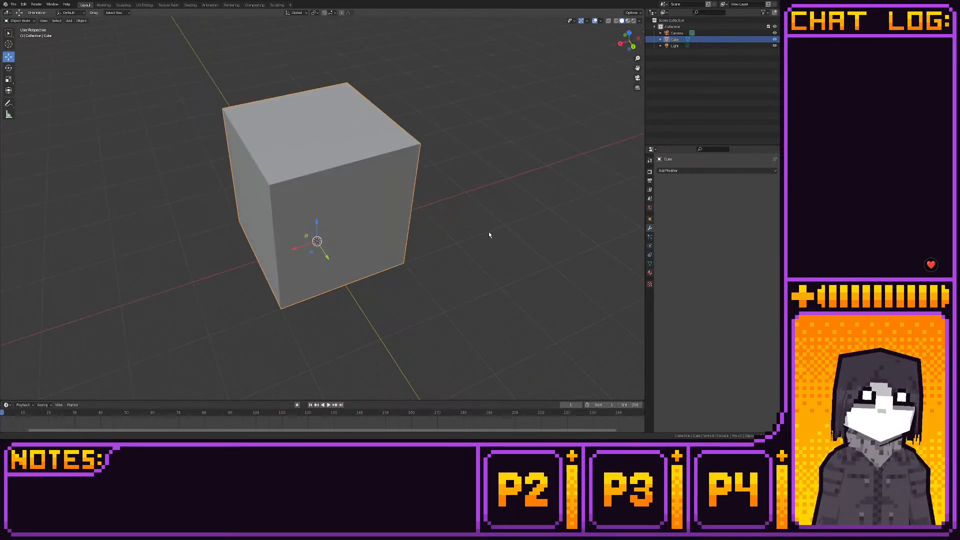
middle_click_drag(488, 233, 448, 259)
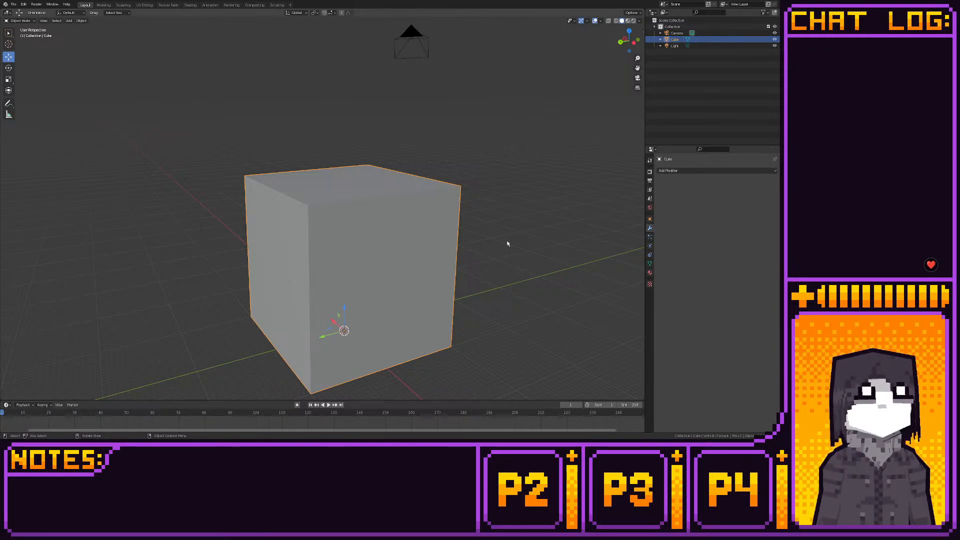
middle_click_drag(507, 244, 357, 245)
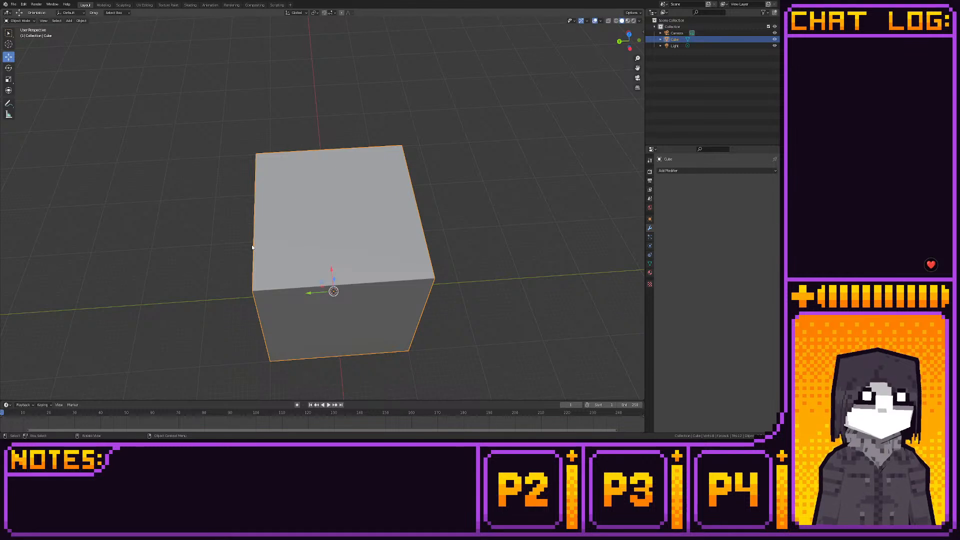
middle_click_drag(252, 246, 252, 249)
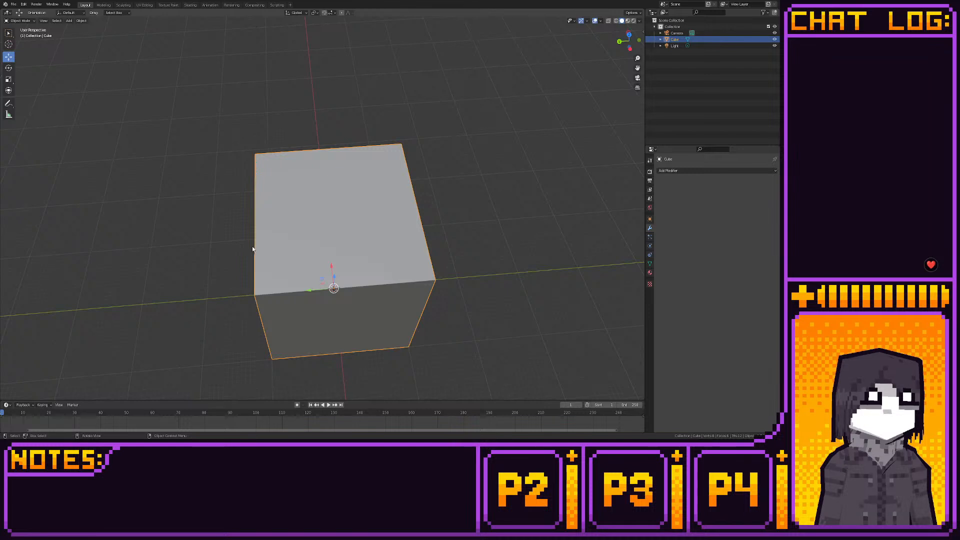
right_click(252, 248)
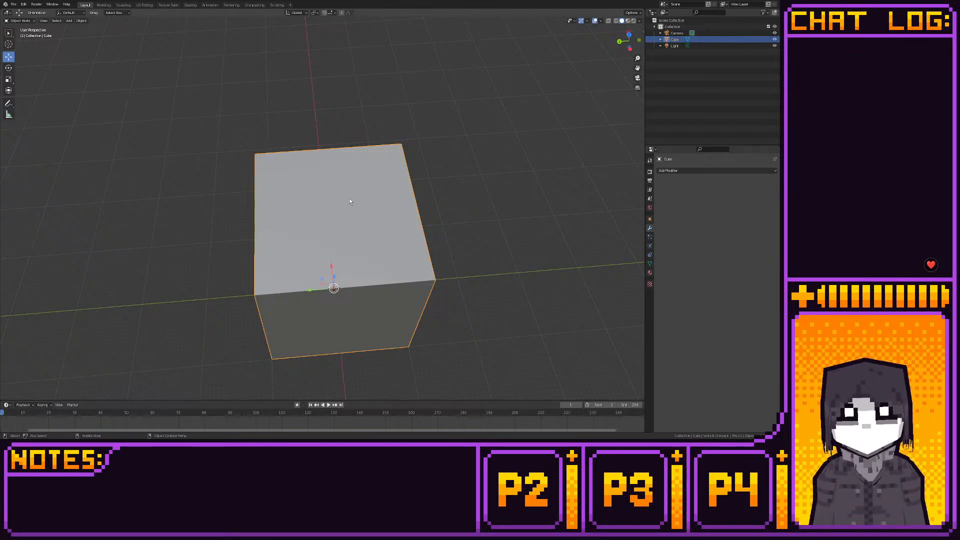
middle_click_drag(439, 243, 436, 243)
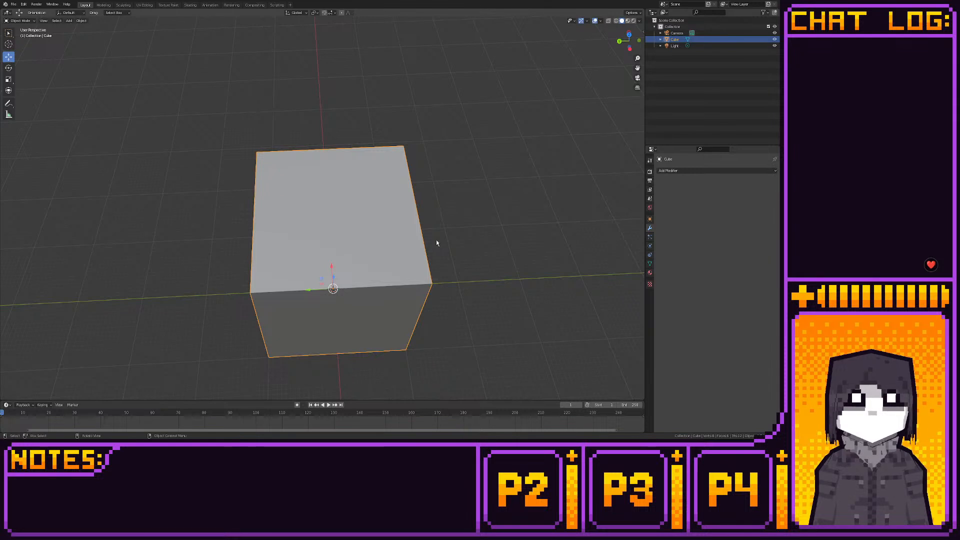
left_click(437, 243)
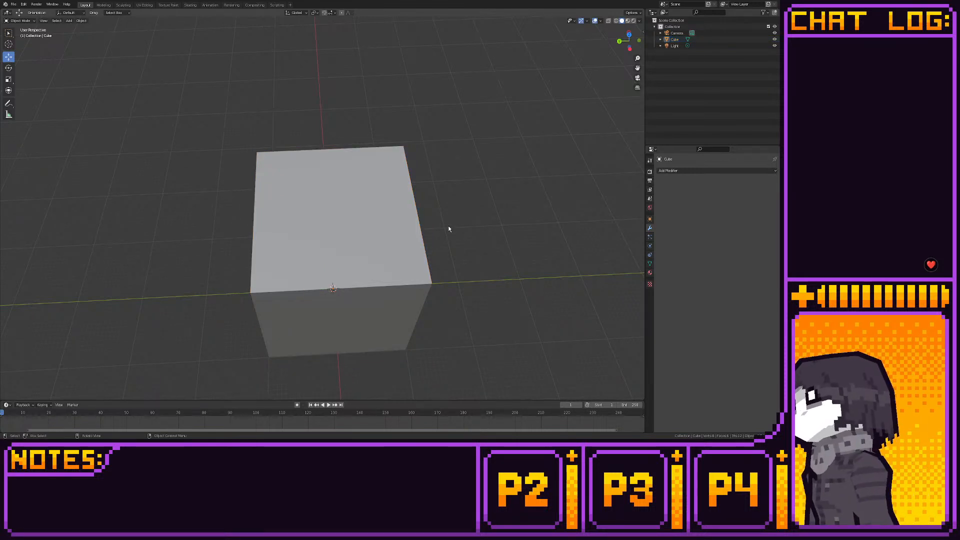
middle_click_drag(390, 246, 450, 273)
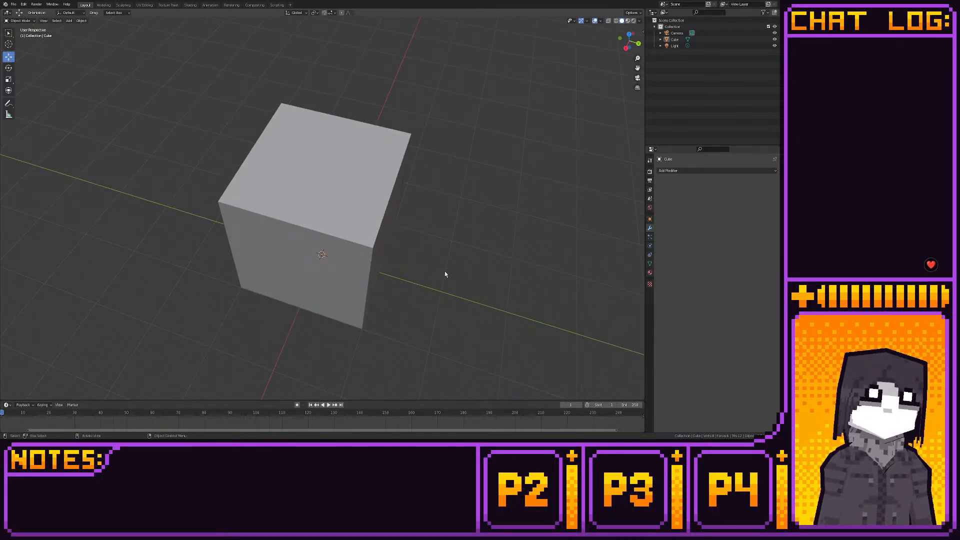
middle_click_drag(445, 274, 377, 246)
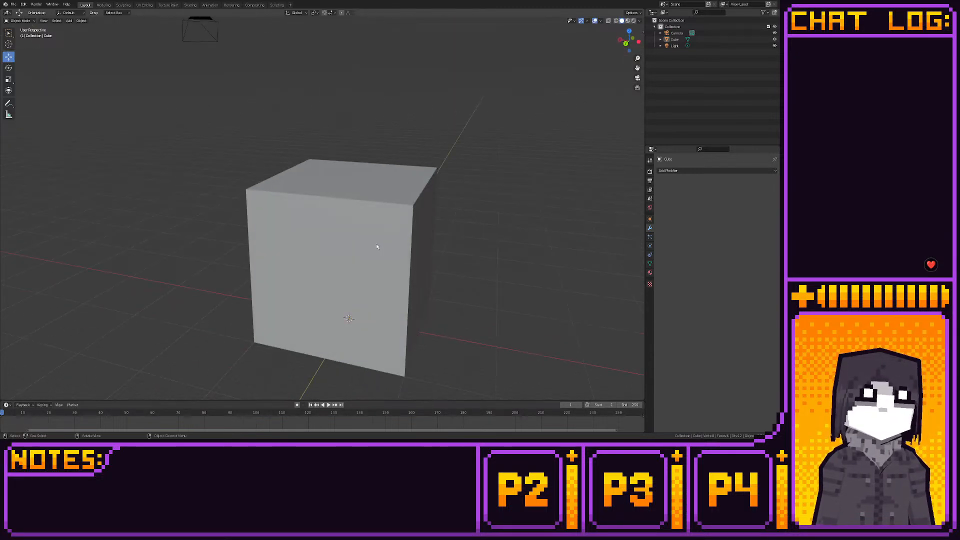
- In the Modeling workspace, widen the cube by moving its two opposite sides outward along the X axis in top view
left_click(377, 246)
left_click(104, 4)
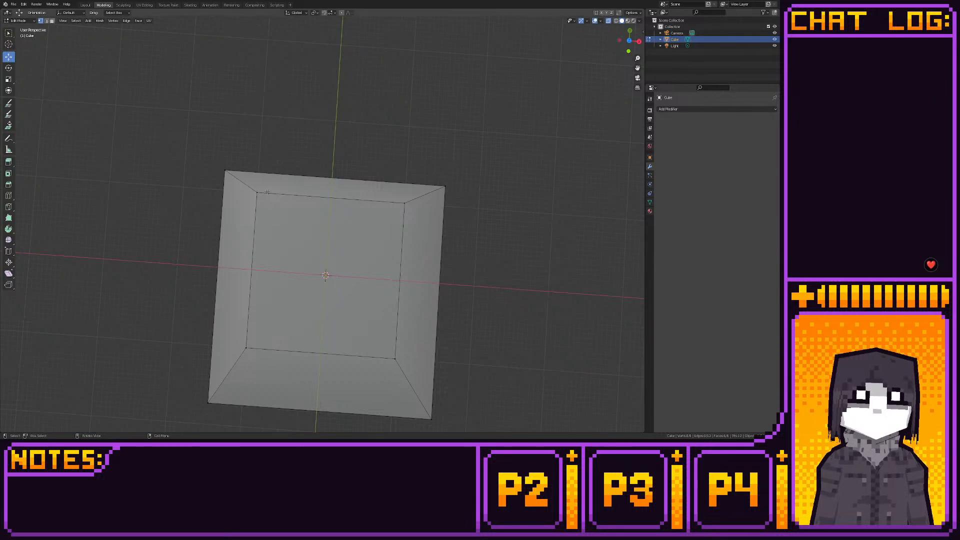
left_click(629, 40)
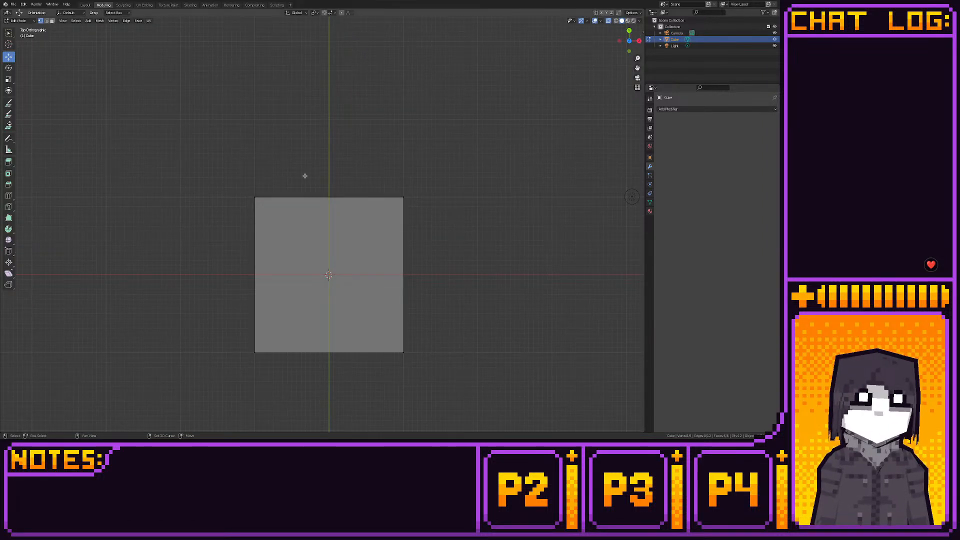
left_click_drag(205, 154, 297, 367)
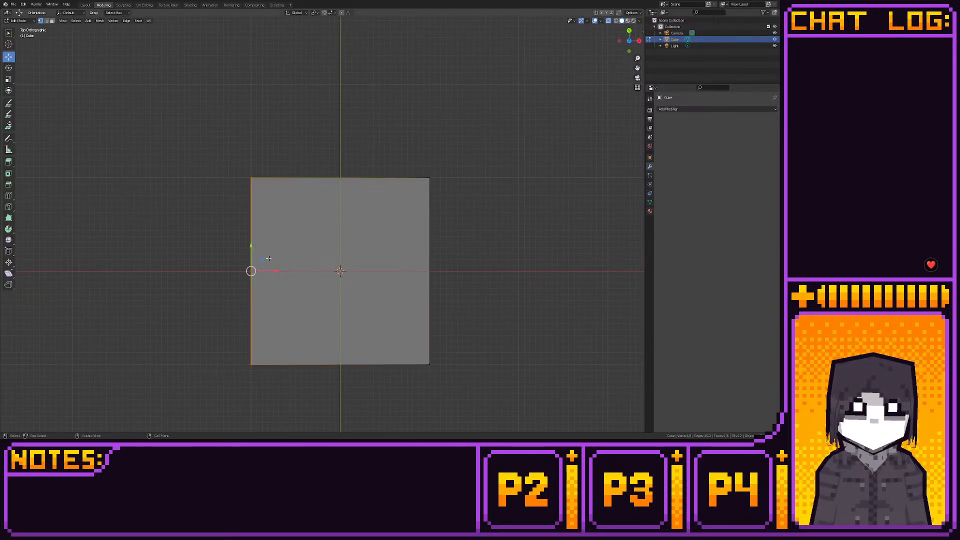
left_click_drag(275, 269, 247, 274)
left_click_drag(350, 156, 486, 389)
left_click_drag(448, 271, 472, 271)
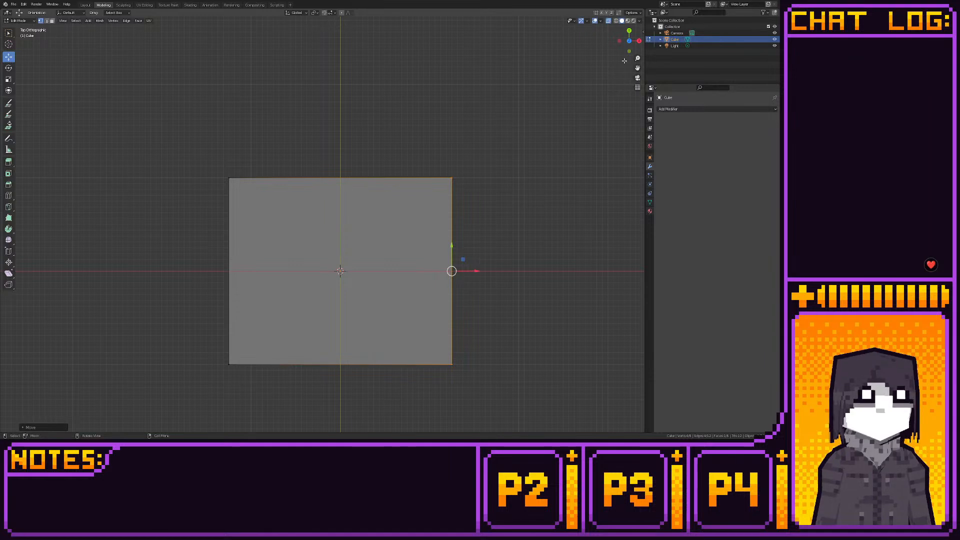
- In front view, raise the box's top vertices along the Z axis to make it taller, then clear the selection
left_click(627, 50)
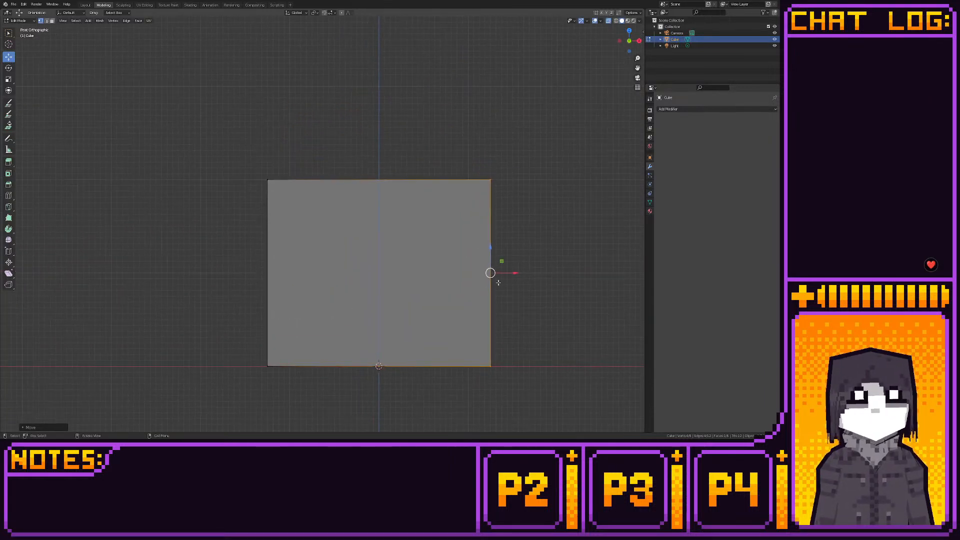
left_click_drag(228, 160, 463, 187)
left_click_drag(379, 153, 378, 109)
left_click(336, 104)
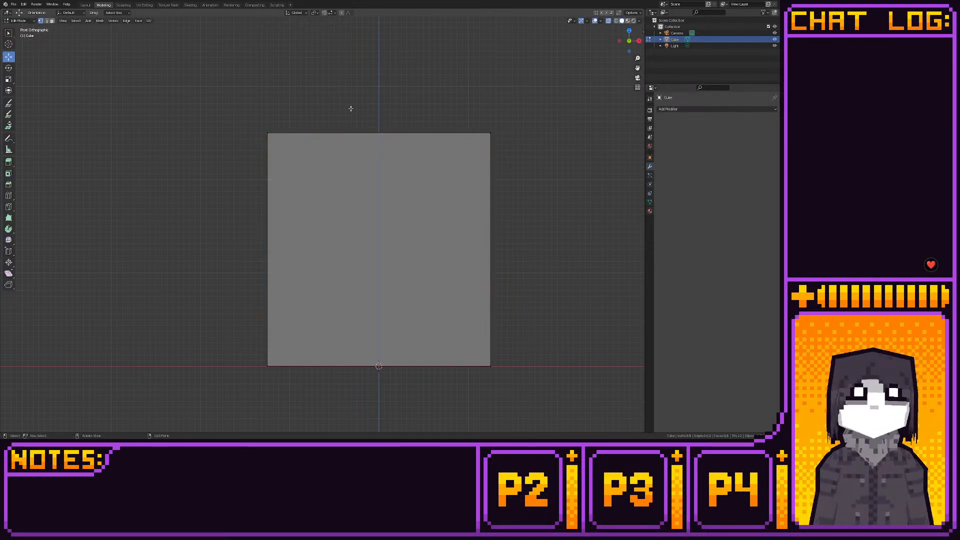
- Raise the box's bottom vertices along the Z axis so its base sits above the ground line
left_click_drag(227, 297, 579, 375)
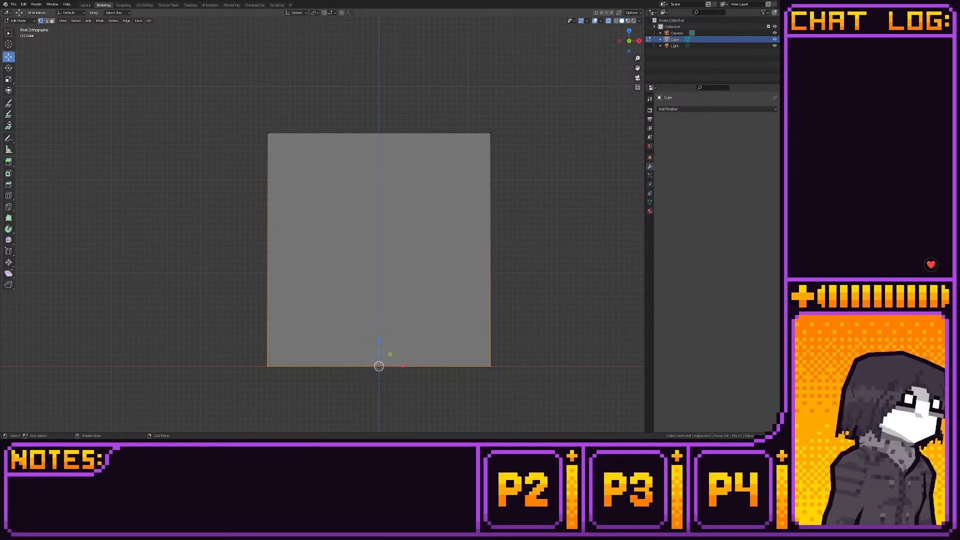
left_click_drag(159, 252, 326, 321)
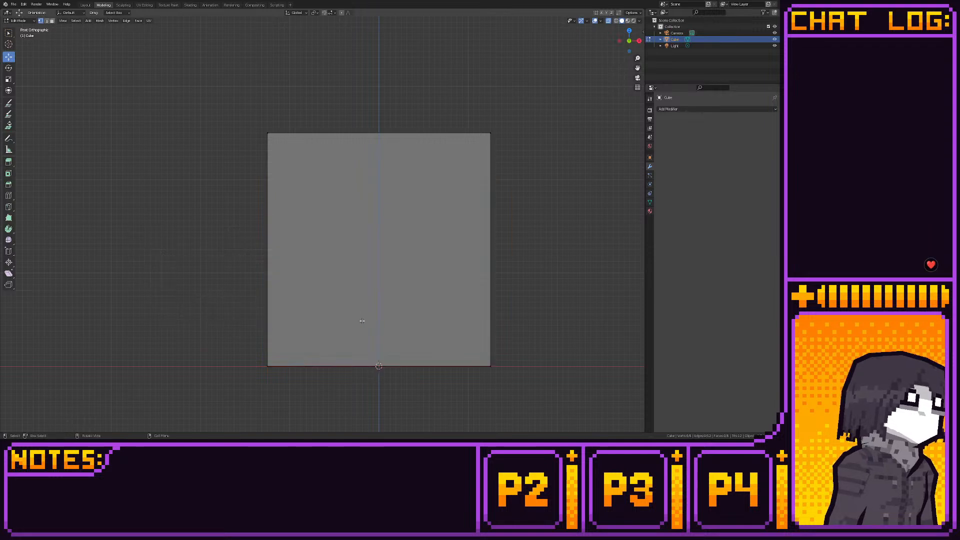
left_click_drag(239, 353, 635, 385)
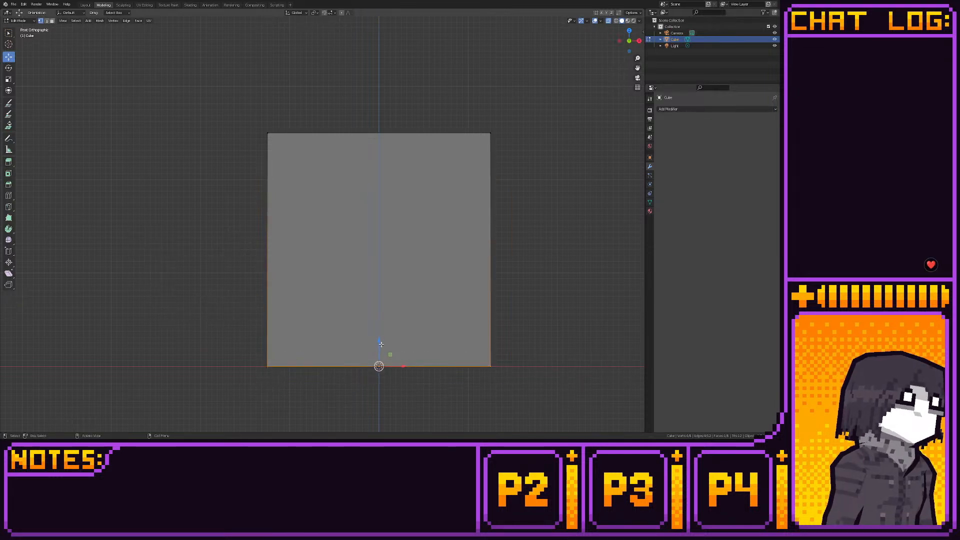
left_click_drag(381, 343, 370, 292)
- Add a small cube to the mesh at the origin and move it along negative X, beyond the box's side
middle_click_drag(371, 291, 393, 216, "shift")
scroll(404, 272, "down", 3)
key("shift+a")
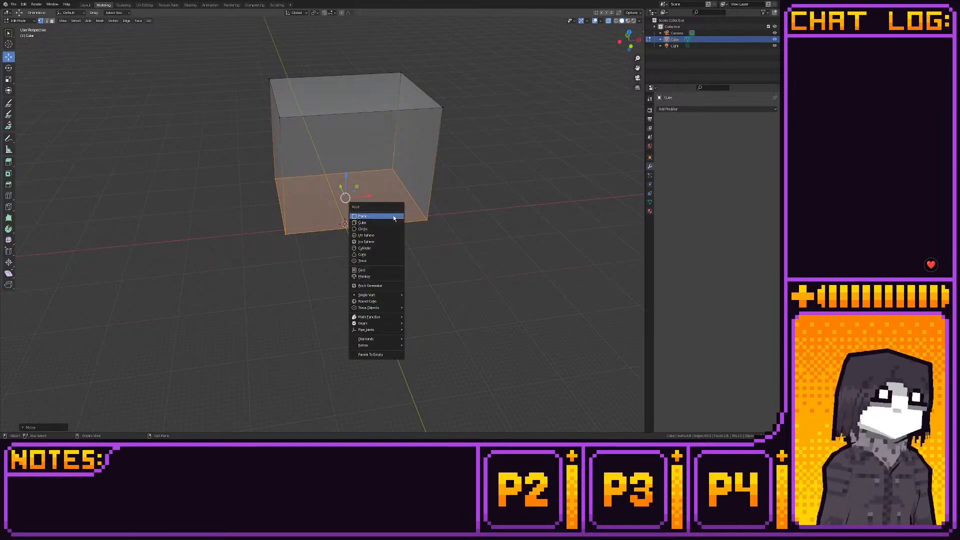
left_click(392, 221)
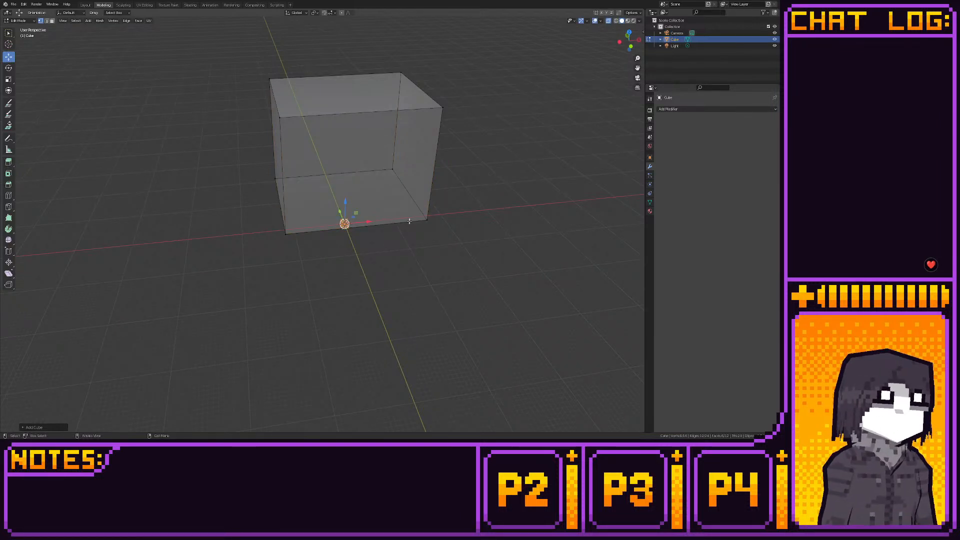
left_click(631, 47)
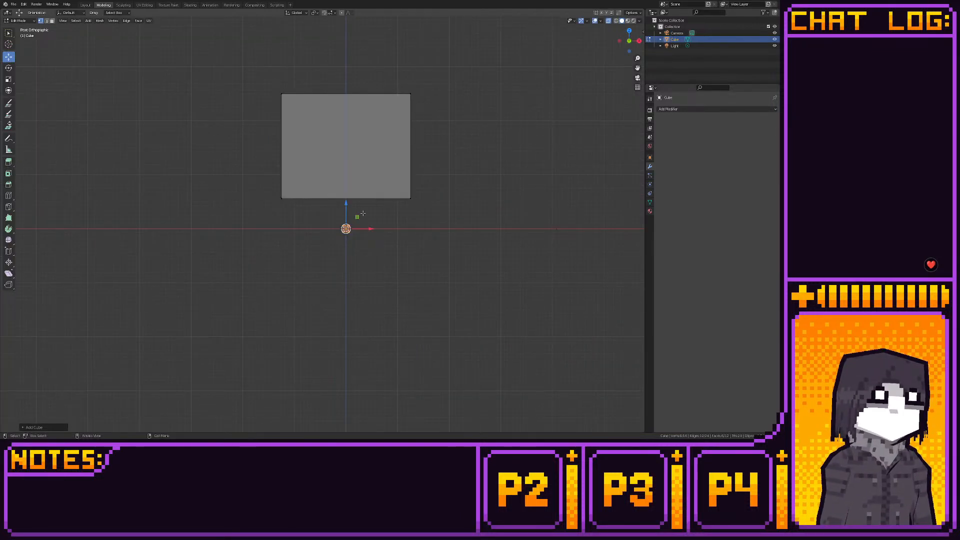
left_click_drag(363, 213, 259, 214)
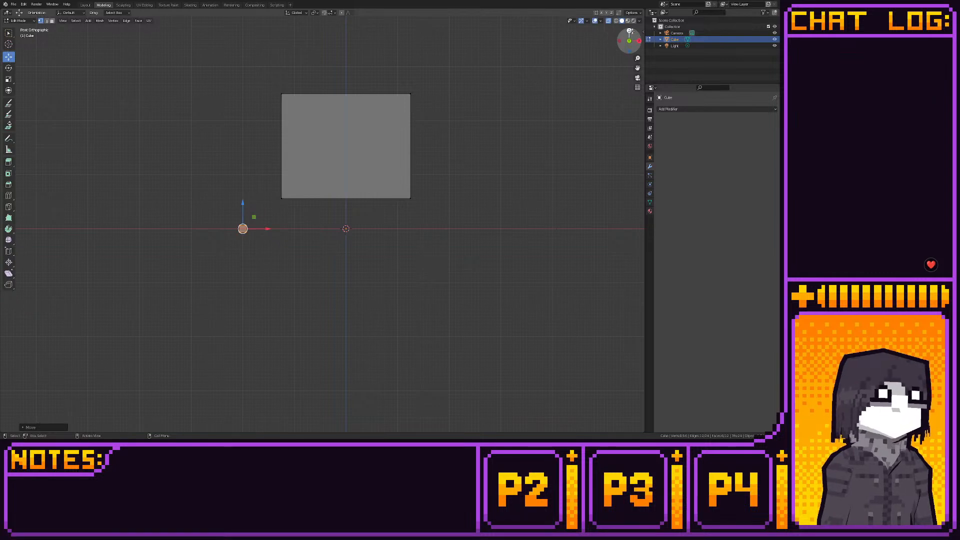
left_click(630, 31)
middle_click_drag(389, 178, 456, 163, "shift")
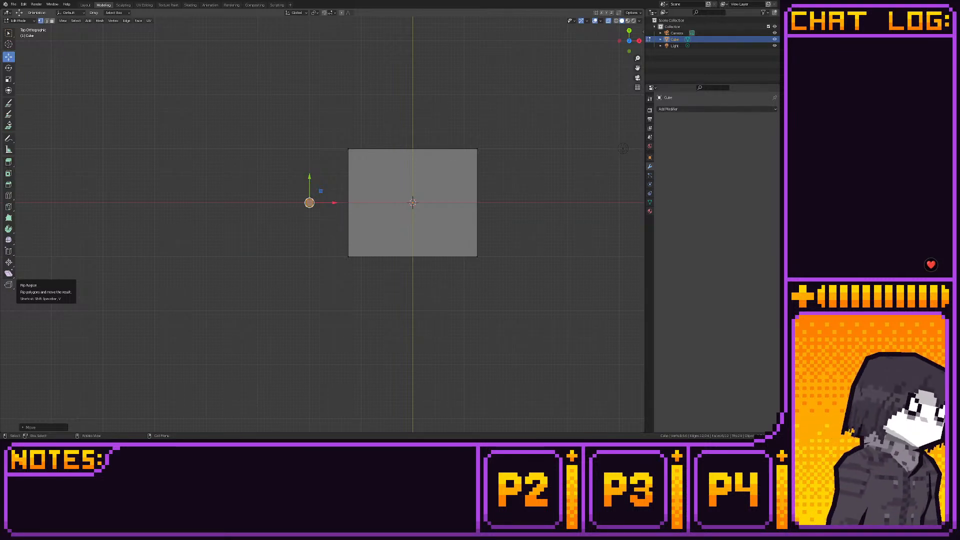
middle_click_drag(334, 229, 290, 255)
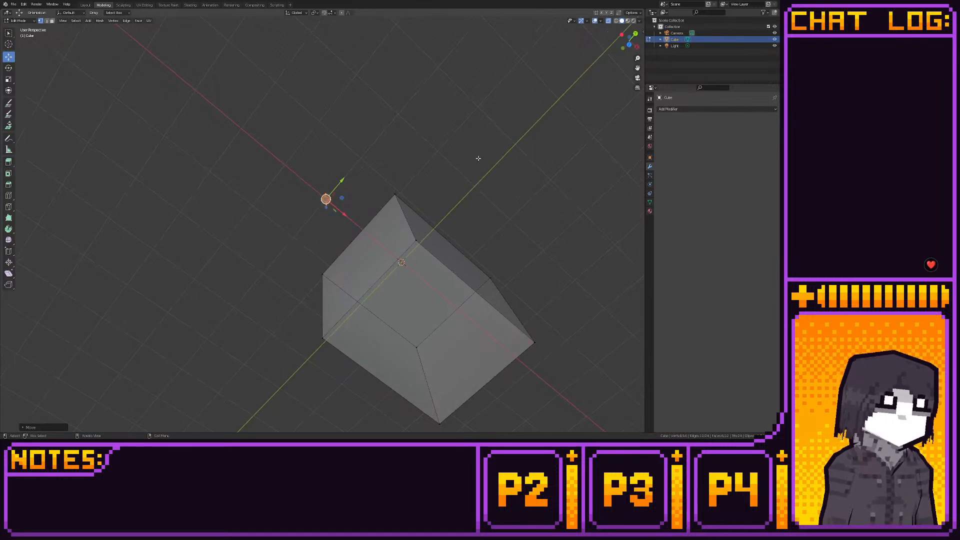
left_click(623, 48)
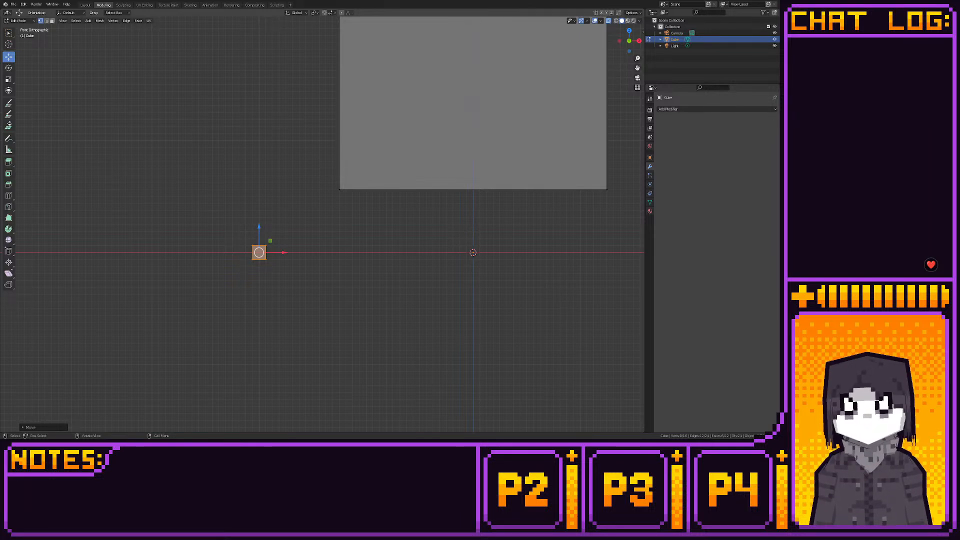
middle_click_drag(301, 193, 307, 202)
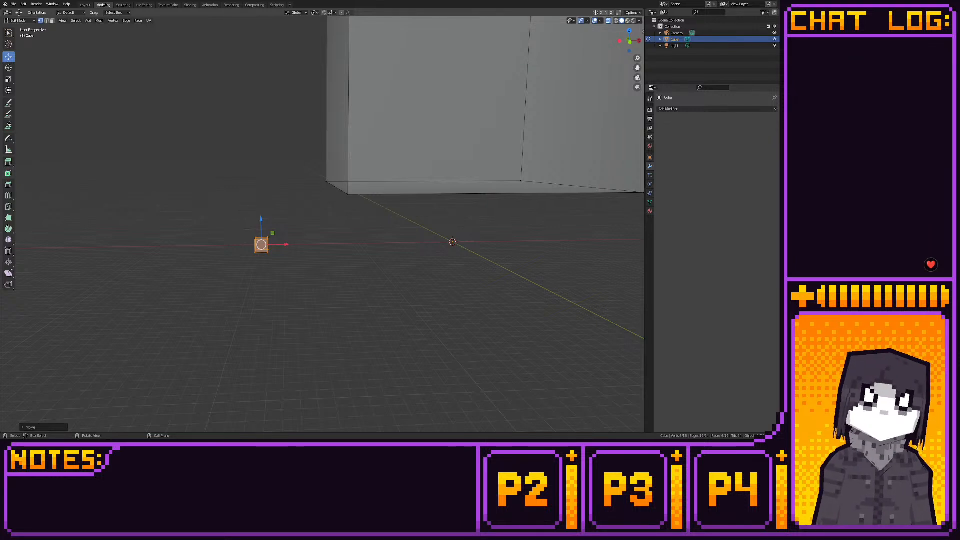
- Add a horizontal loop cut around the middle of the small cube
middle_click_drag(270, 220, 277, 211)
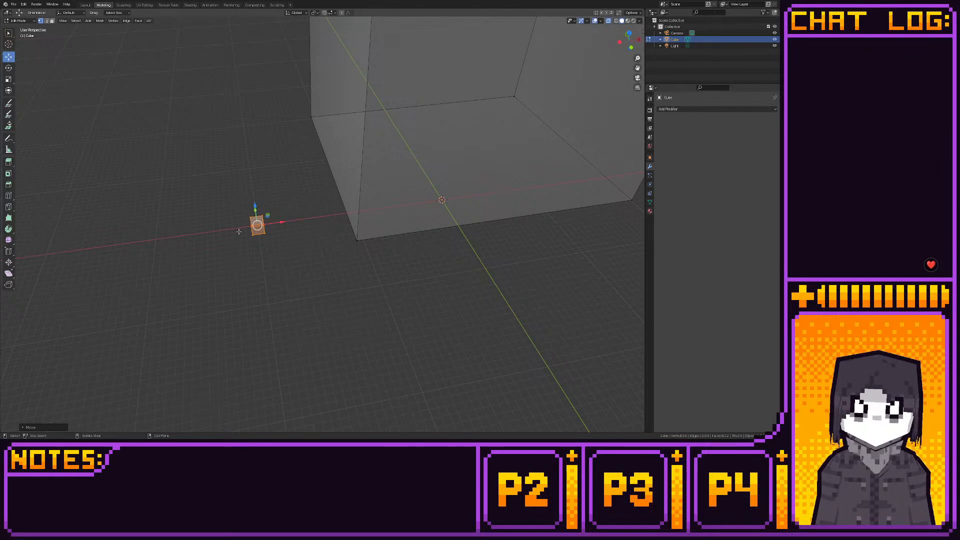
left_click(8, 195)
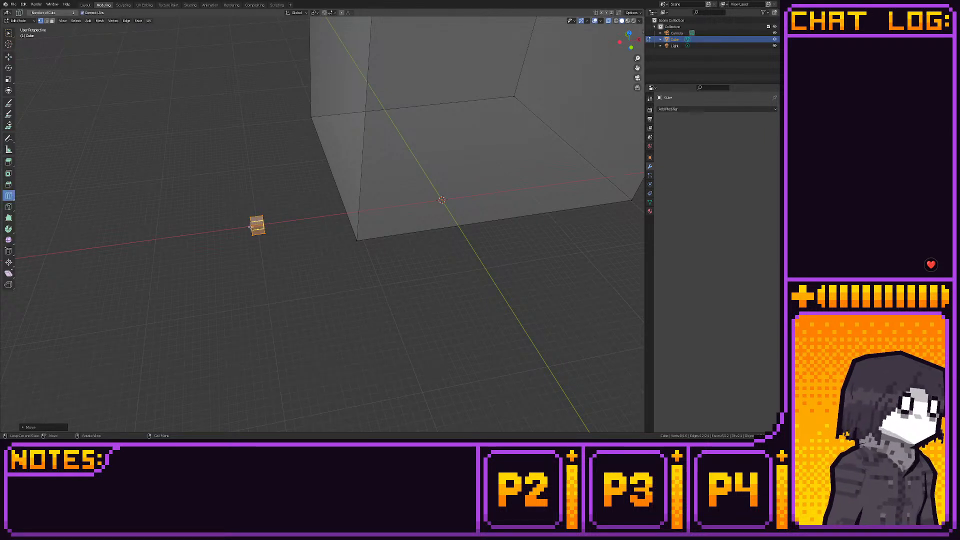
left_click(250, 226)
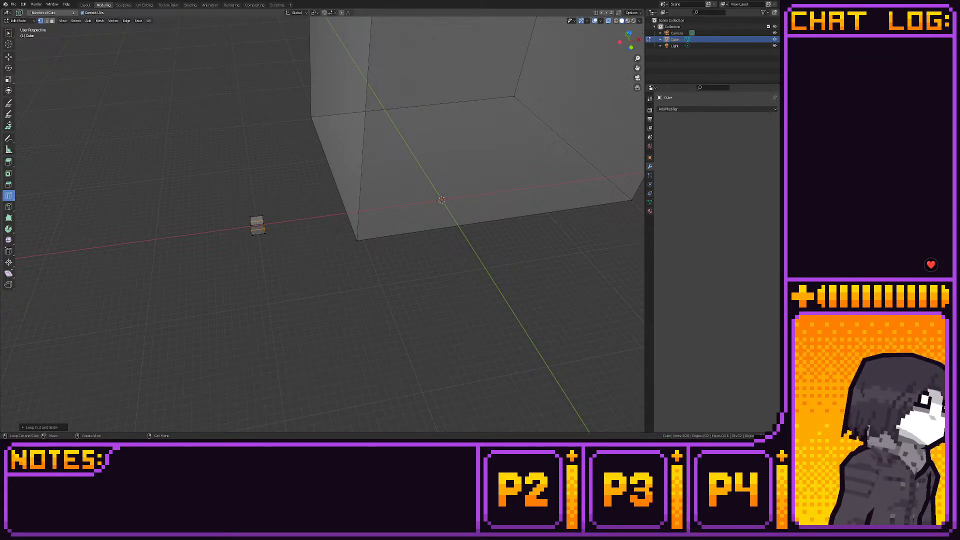
left_click(8, 56)
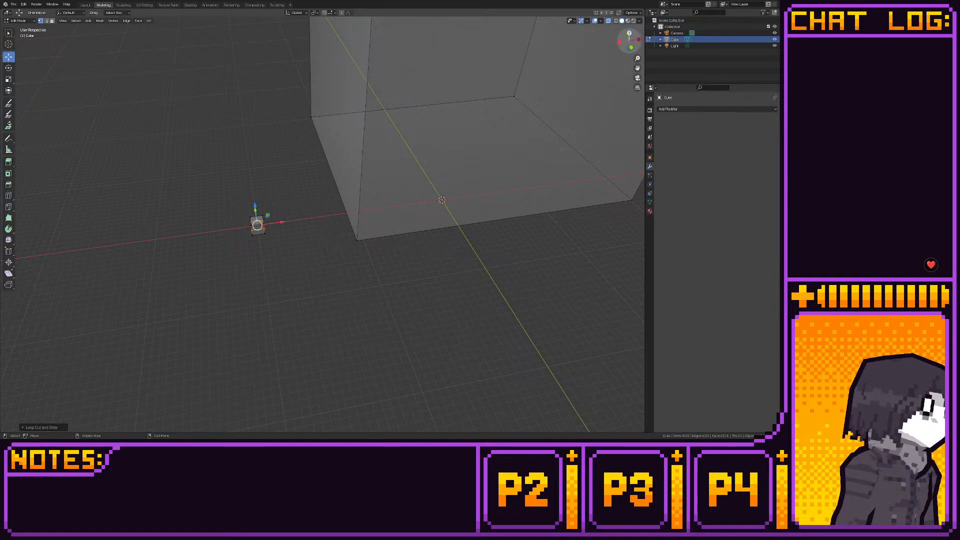
- In top view, move the whole small cube along negative Y, beside the large box's front corner
left_click(629, 34)
middle_click_drag(272, 105, 307, 81, "shift")
left_click_drag(268, 117, 327, 245)
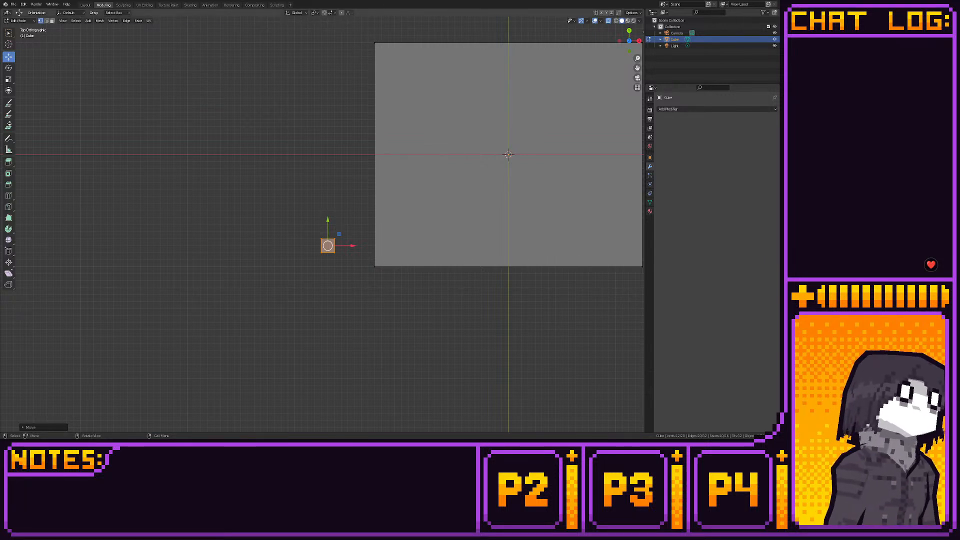
- In front view, stretch the small cube into a tall column by moving its top vertices up and its bottom vertices down
middle_click_drag(580, 76, 558, 64)
left_click(624, 51)
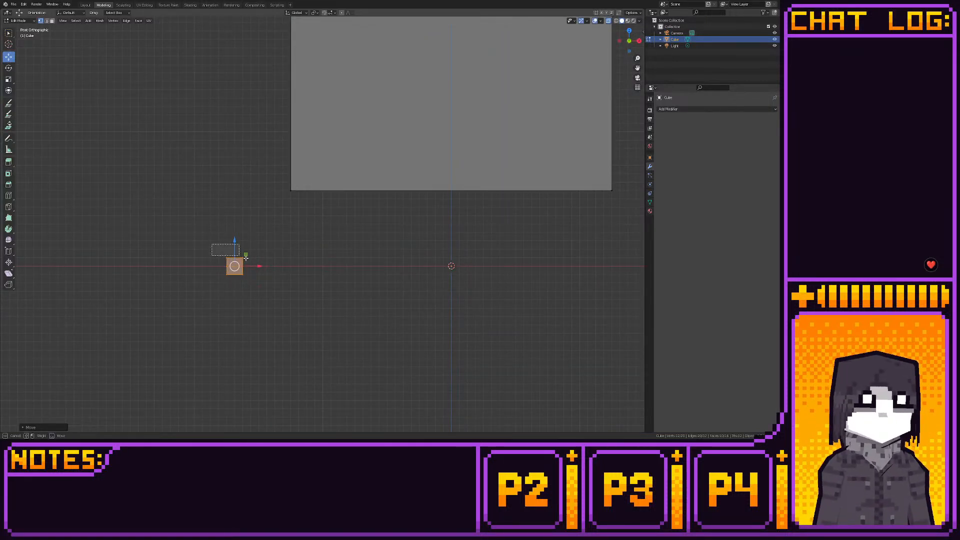
left_click(234, 258)
key("e")
left_click(237, 199)
left_click(235, 270)
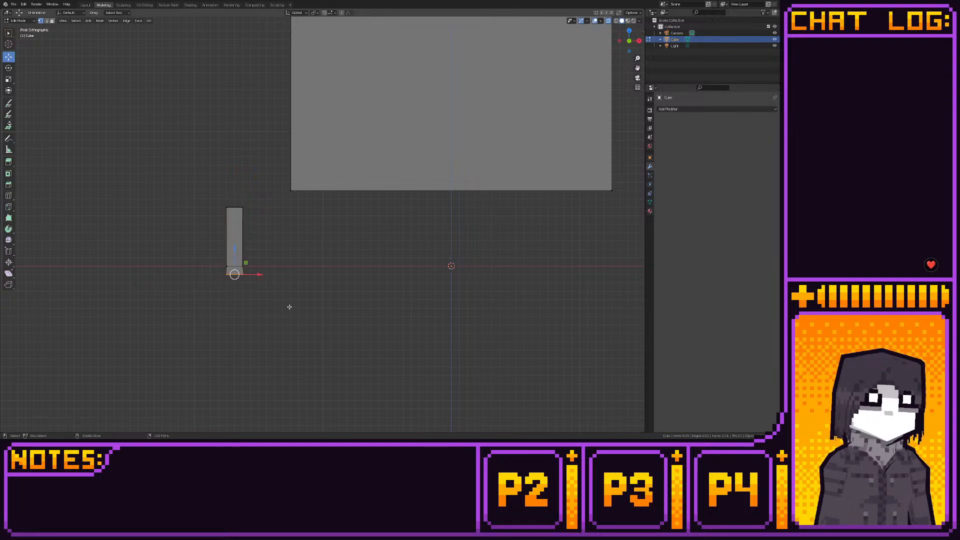
key("e")
left_click(234, 286)
- In top view, move the outer front corner vertex of the column's middle loop diagonally away from the large box
left_click(224, 265)
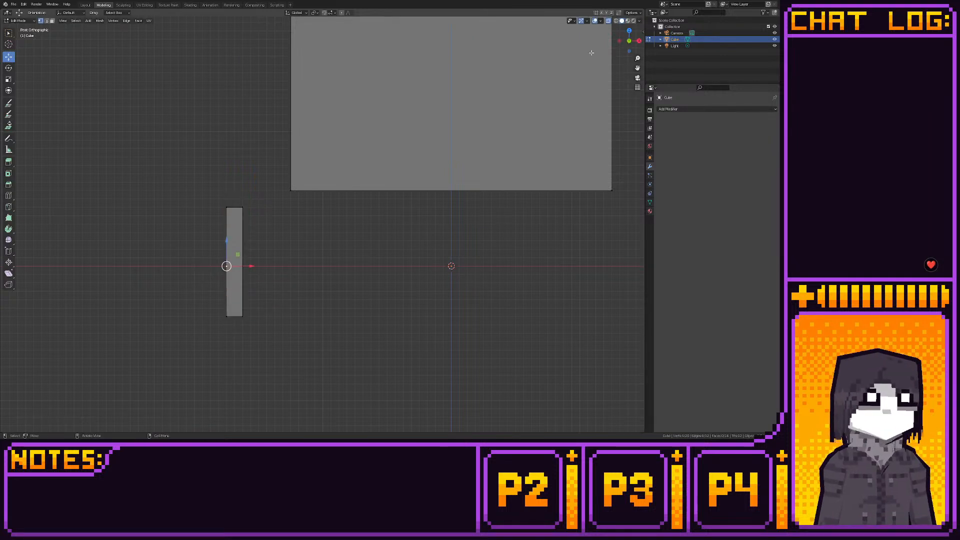
left_click(629, 31)
middle_click_drag(286, 269, 351, 250, "shift")
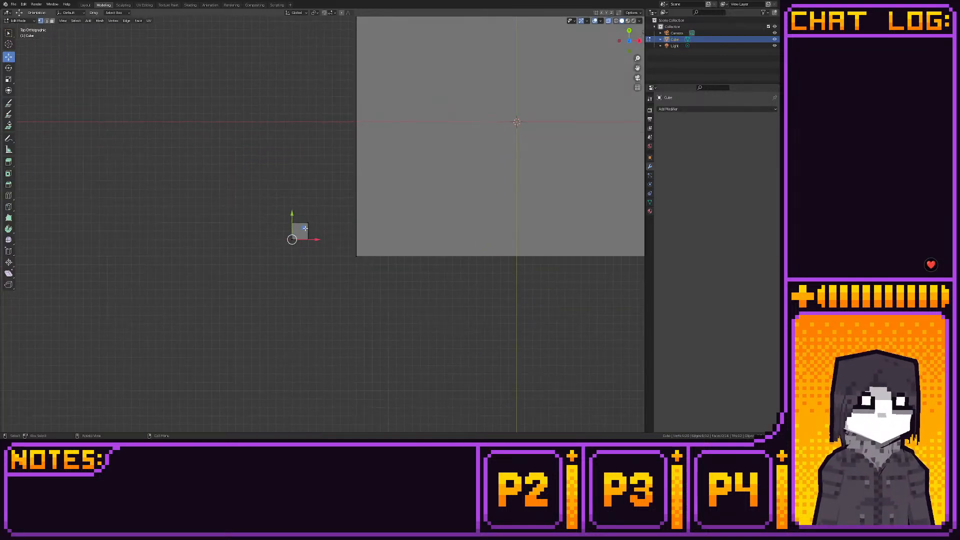
mouse_move(303, 228)
left_mouse_down()
mouse_move(298, 239)
mouse_move(314, 222)
mouse_move(292, 223)
left_mouse_up()
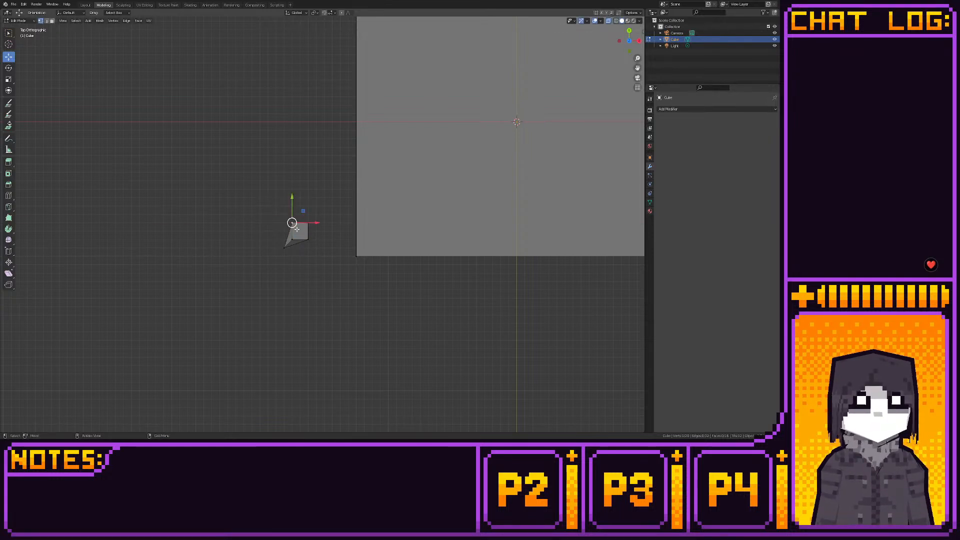
middle_click_drag(292, 223, 322, 270)
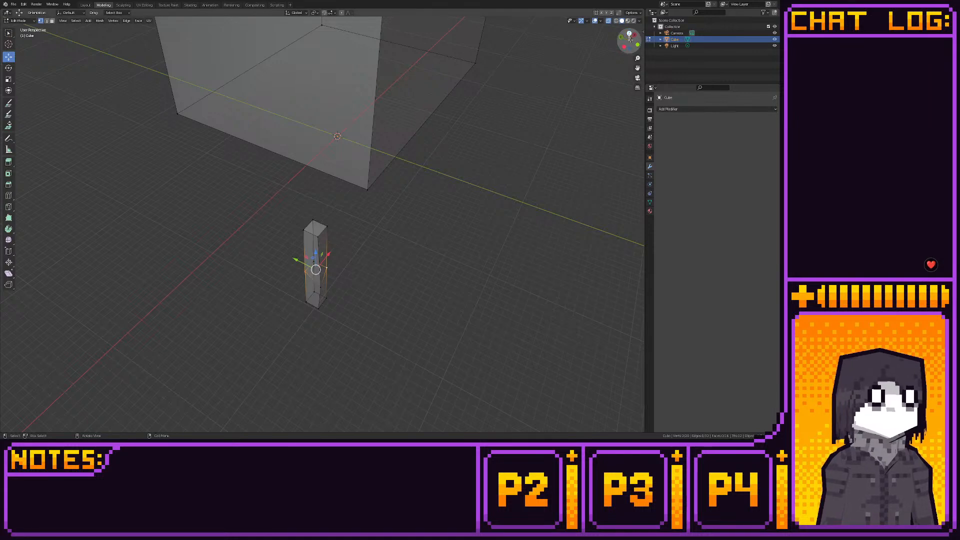
- Shift the neighbouring middle-loop vertices of the column diagonally outward in top view to bend it at mid-height
key("KP_7")
middle_click_drag(292, 235, 305, 227, "shift")
left_click_drag(323, 213, 316, 220)
middle_click_drag(316, 221, 309, 179)
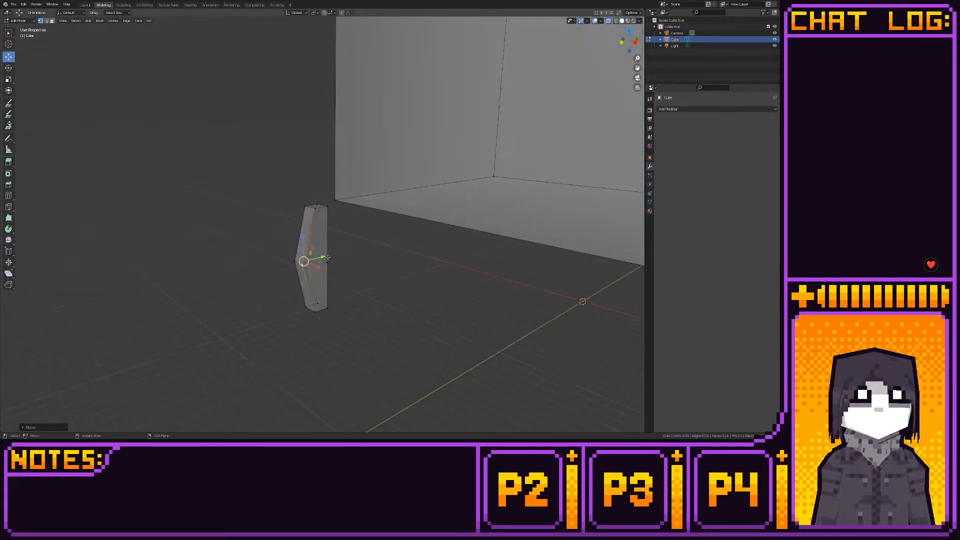
- Move the remaining inner back vertex of the middle loop along negative Y and negative X, in line with the other three
left_click(328, 262)
left_click_drag(347, 260, 339, 262)
key("KP_7")
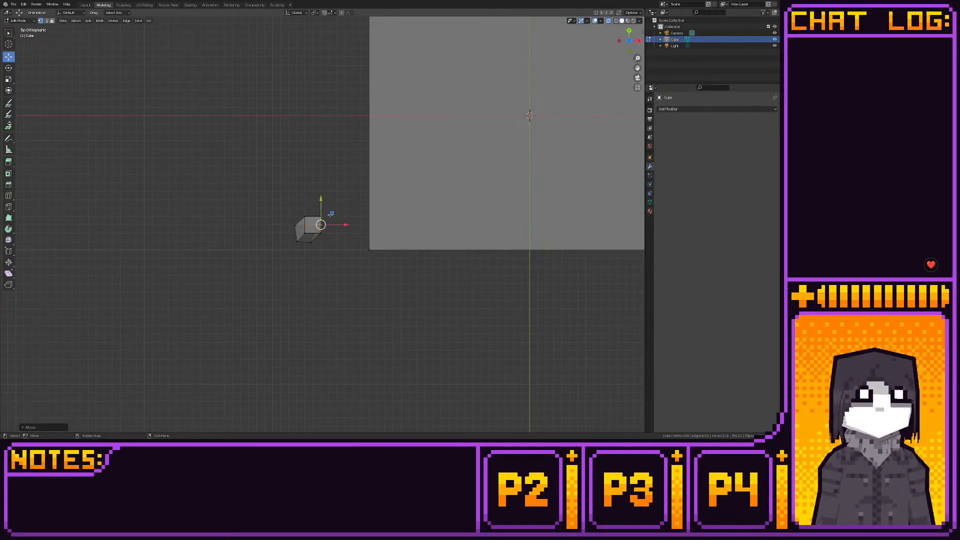
left_click_drag(330, 214, 322, 217)
- In bottom view, select the whole bent column and snap the selection to the grid
key("KP_5")
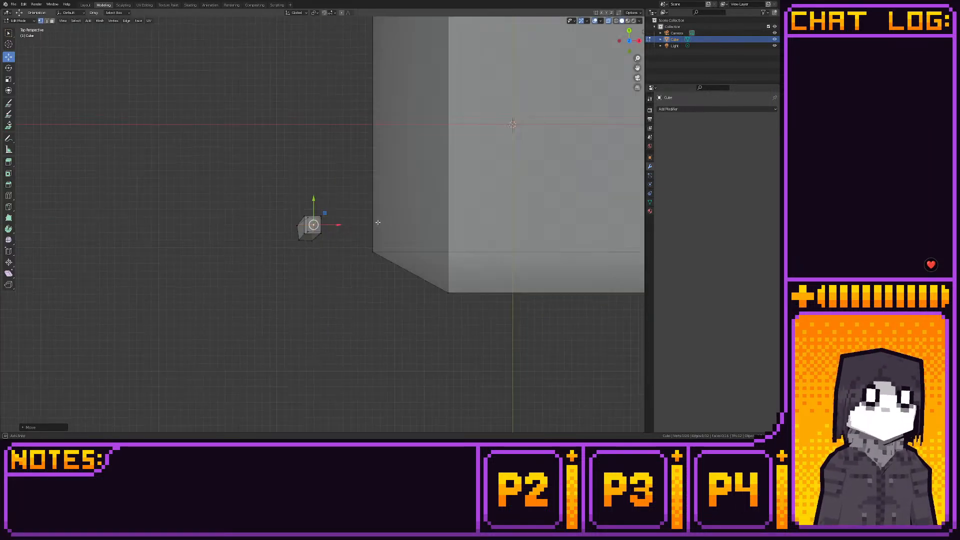
key("ctrl+KP_7")
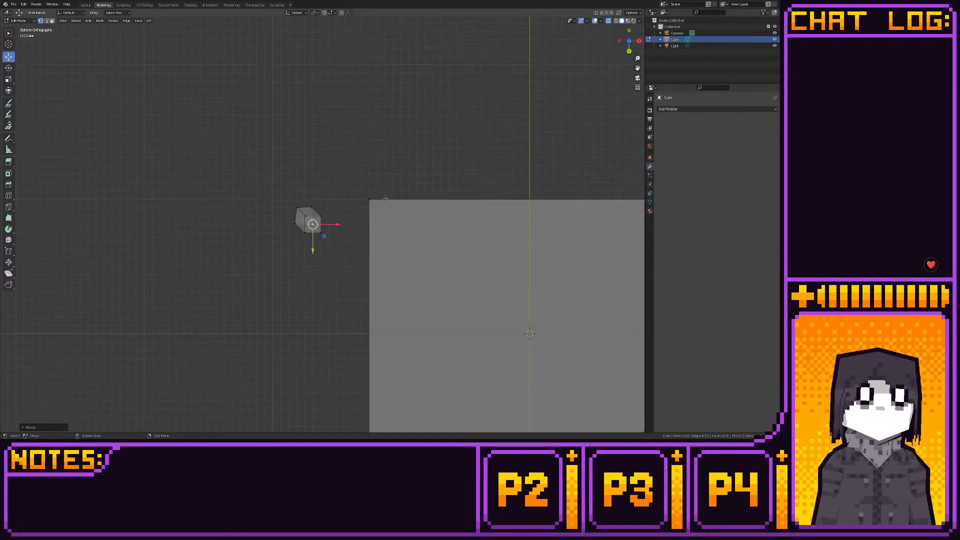
left_click_drag(267, 188, 334, 246)
key("shift+s")
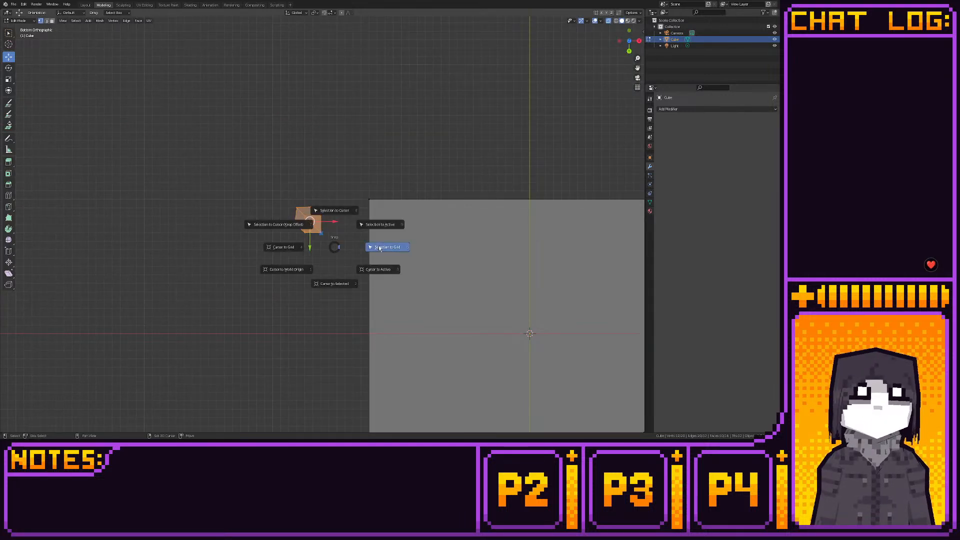
left_click(378, 246)
- In back view, raise the column's middle loop along the Z axis to just below its top
left_click(629, 50)
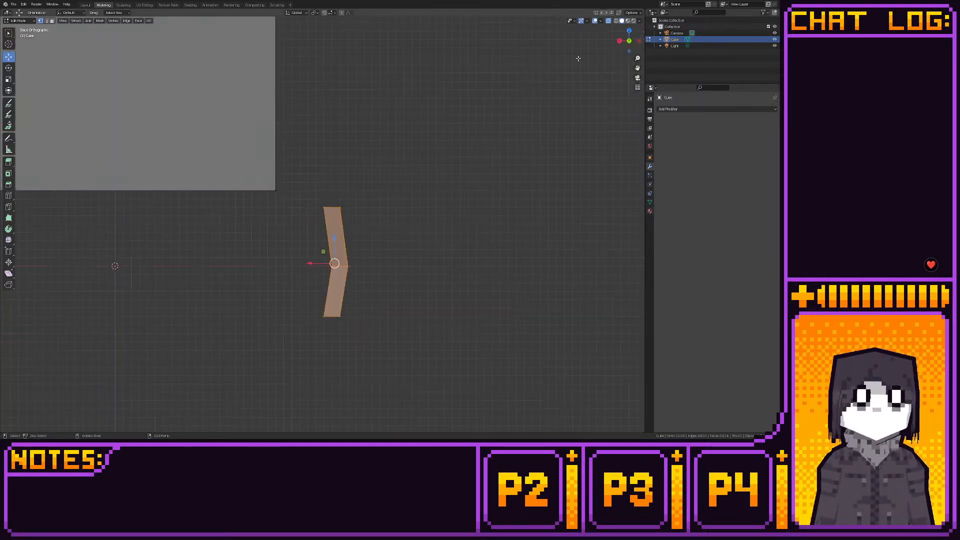
middle_click_drag(428, 175, 456, 147, "shift")
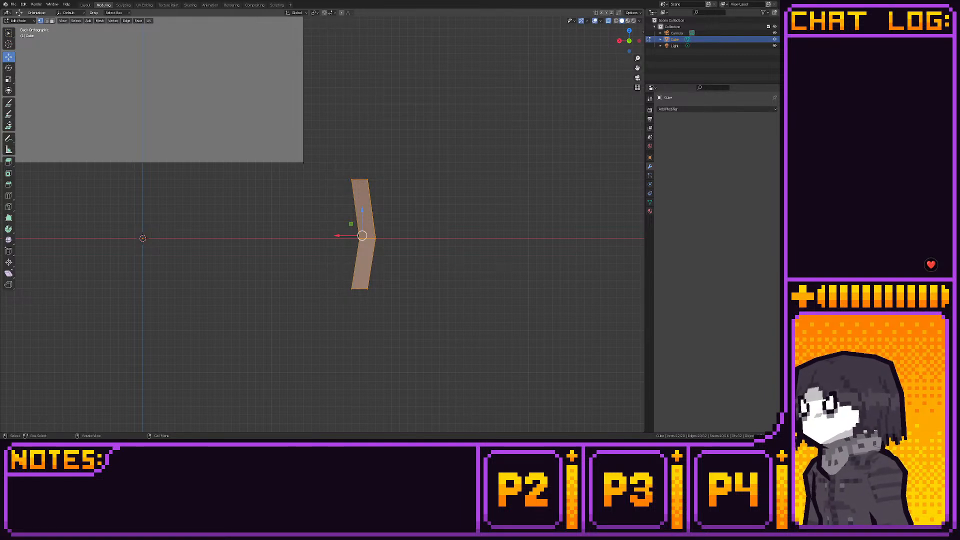
left_click_drag(315, 233, 432, 258)
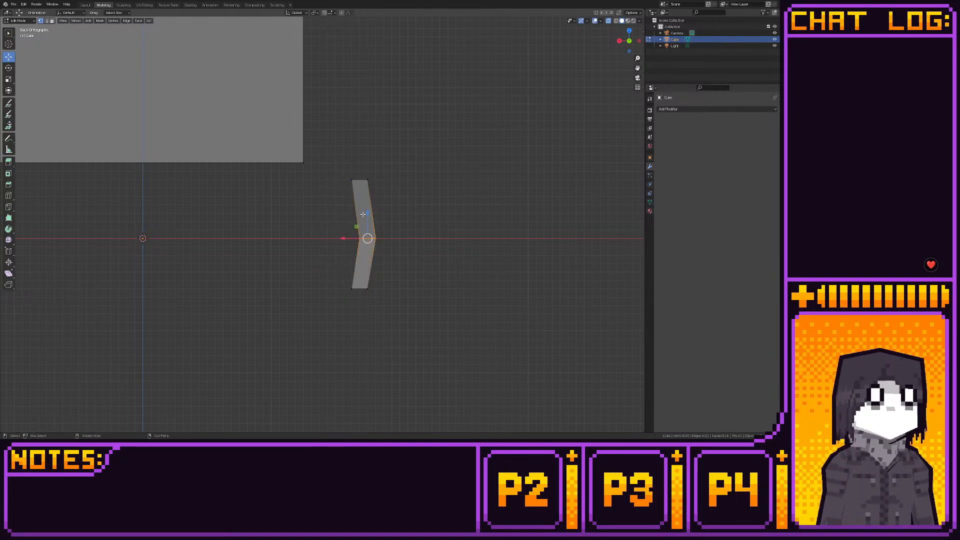
key("g")
key("z")
left_click(361, 182)
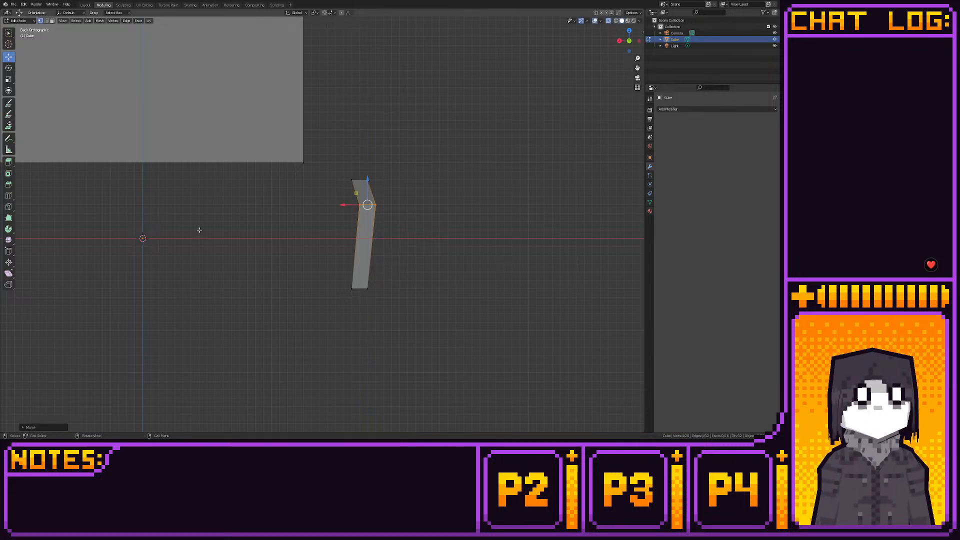
- In top view, pull one top corner vertex of the column along positive Y and the opposite one along positive X toward the box
left_click(354, 181)
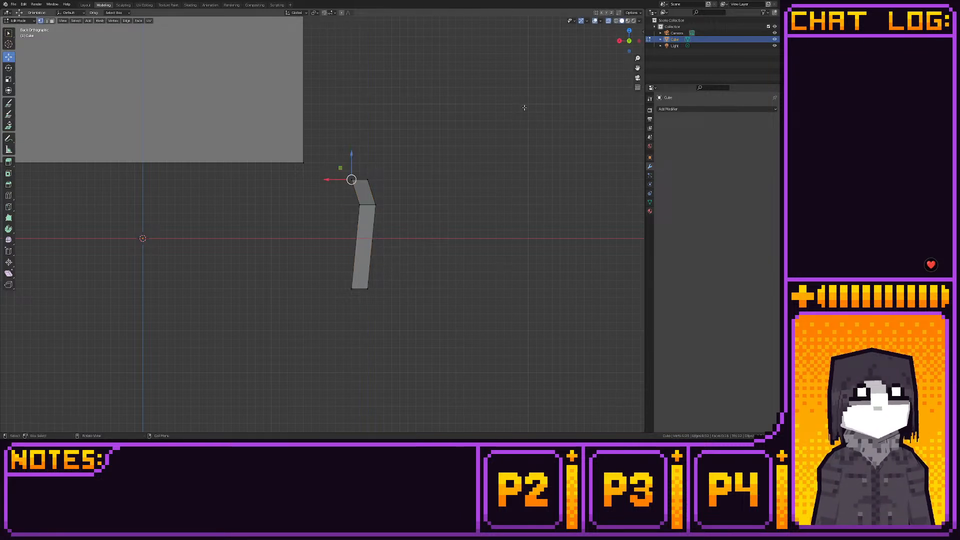
left_click_drag(628, 37, 629, 32)
left_click(624, 37)
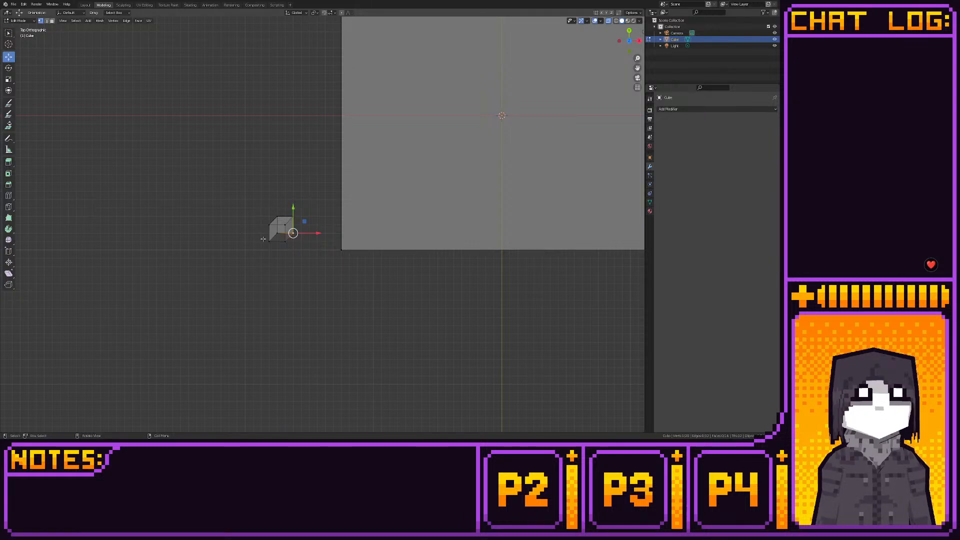
middle_click_drag(263, 239, 310, 264)
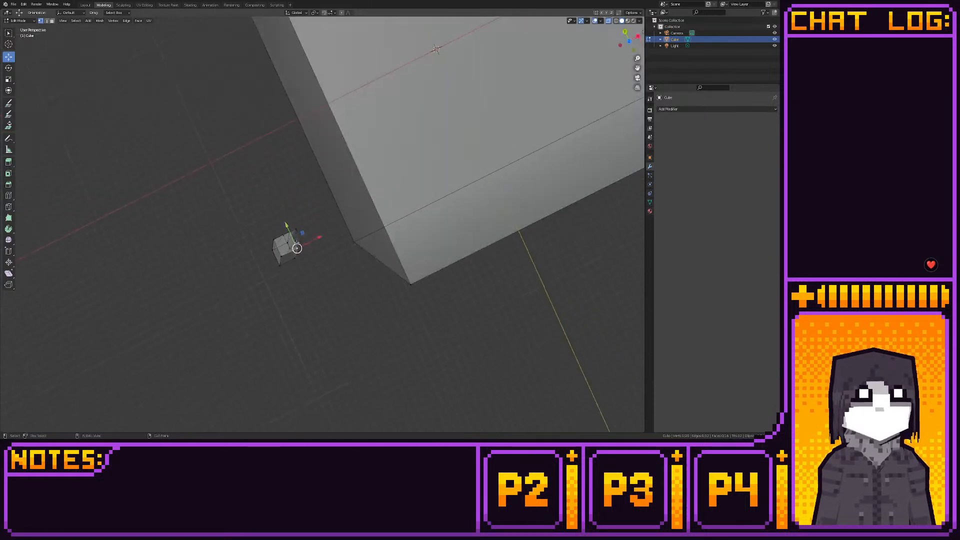
left_click(620, 44)
left_click(629, 36)
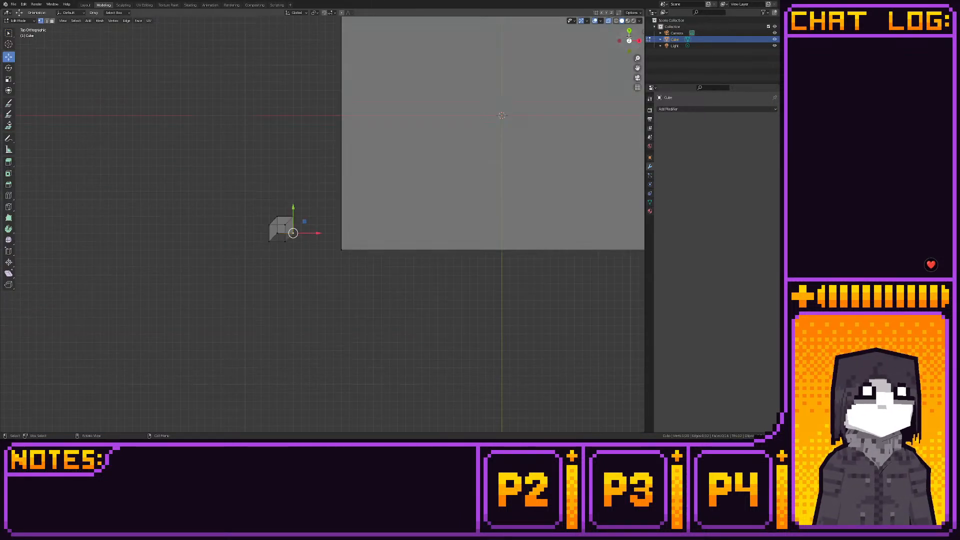
left_click_drag(304, 221, 289, 177, "ctrl")
left_click(277, 216)
left_click(301, 232)
left_click_drag(319, 233, 335, 229)
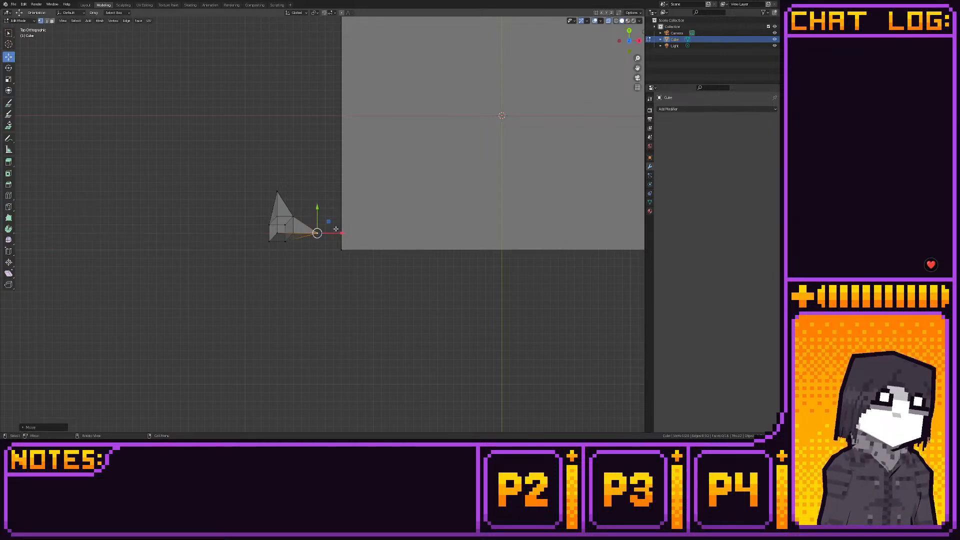
- In front view, move the outer vertices of the column's bend up and outward, away from the large box
middle_click_drag(335, 229, 326, 180)
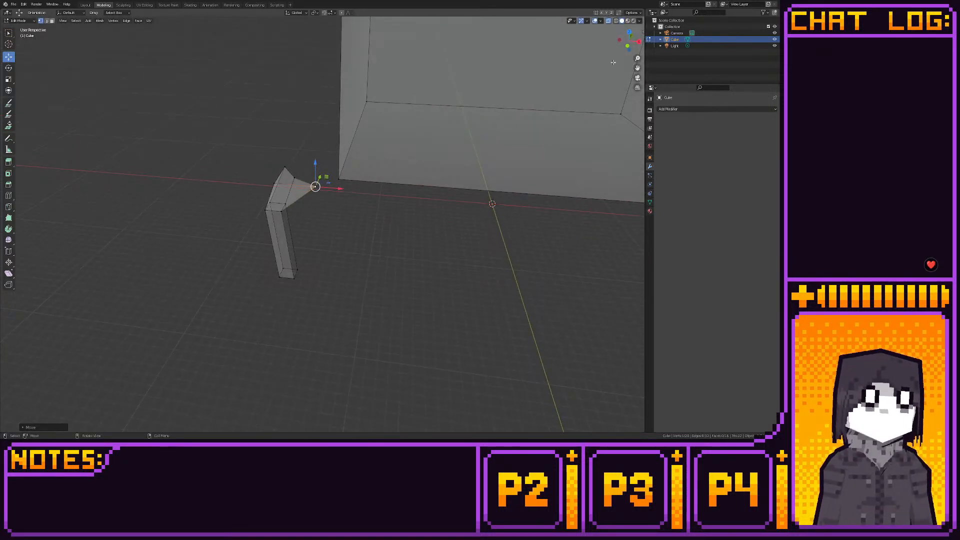
left_click(627, 46)
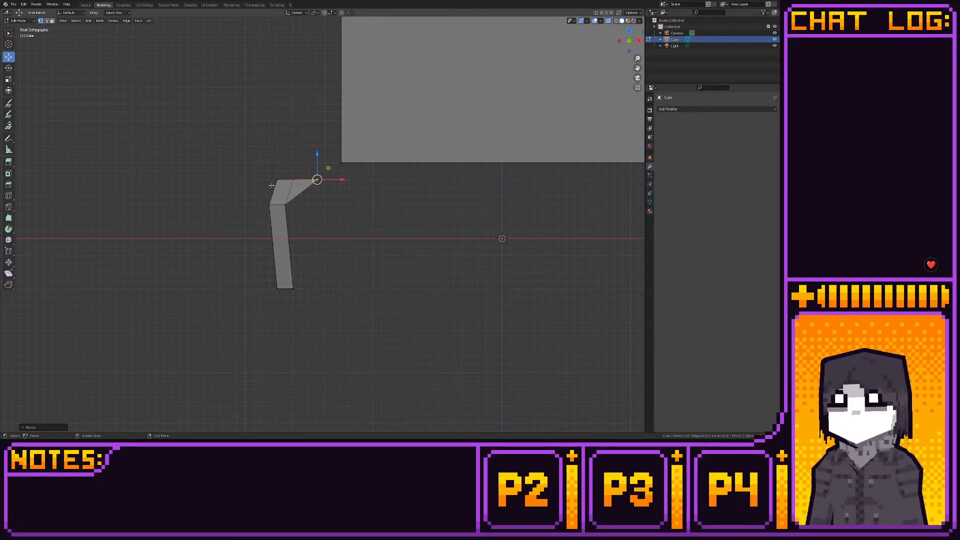
left_click(273, 205)
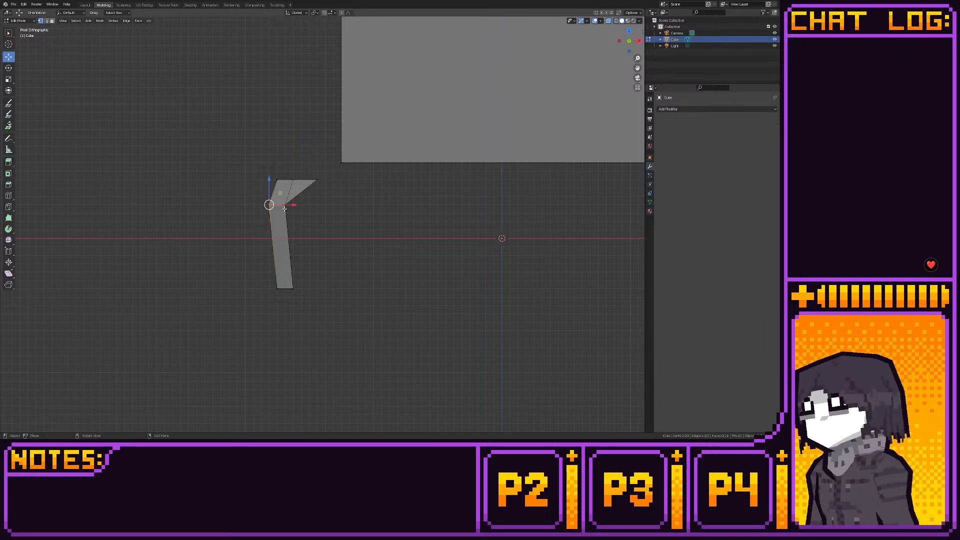
key("g")
left_click(270, 182)
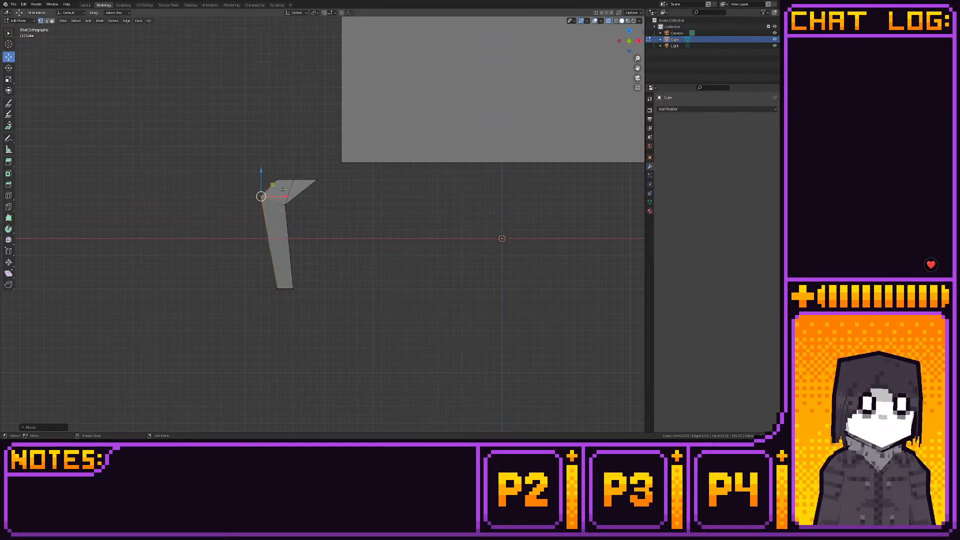
- Extrude the column's bottom face a short distance straight down
left_click_drag(268, 269, 300, 295)
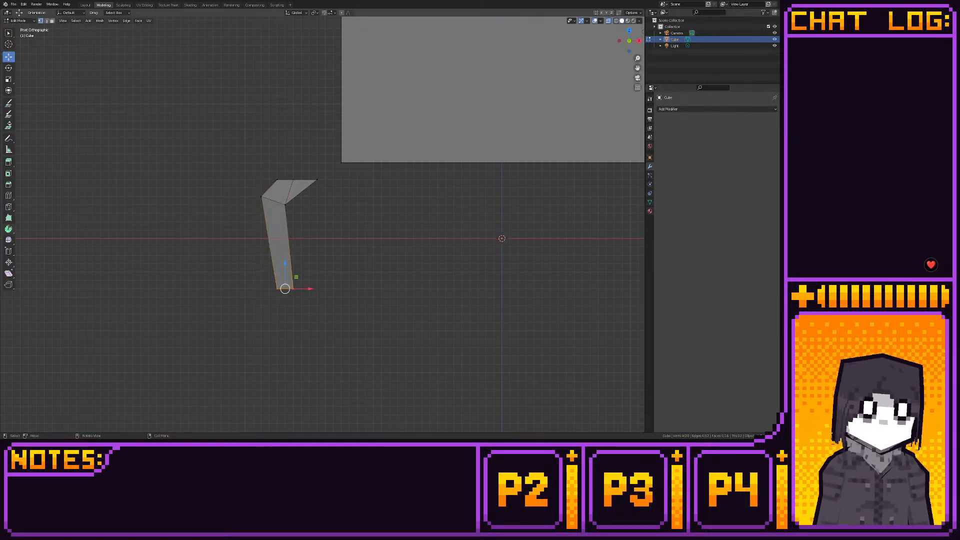
left_click(8, 161)
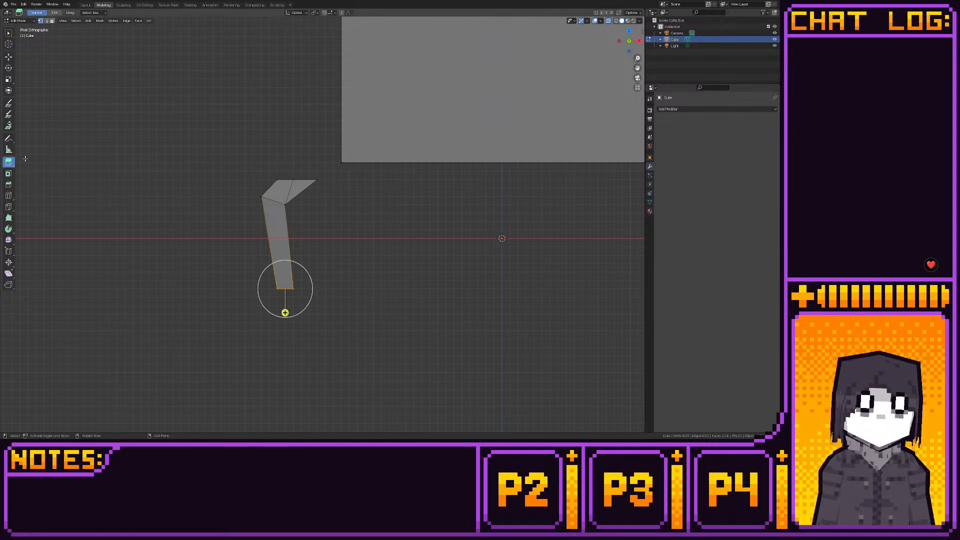
left_click_drag(285, 295, 293, 312)
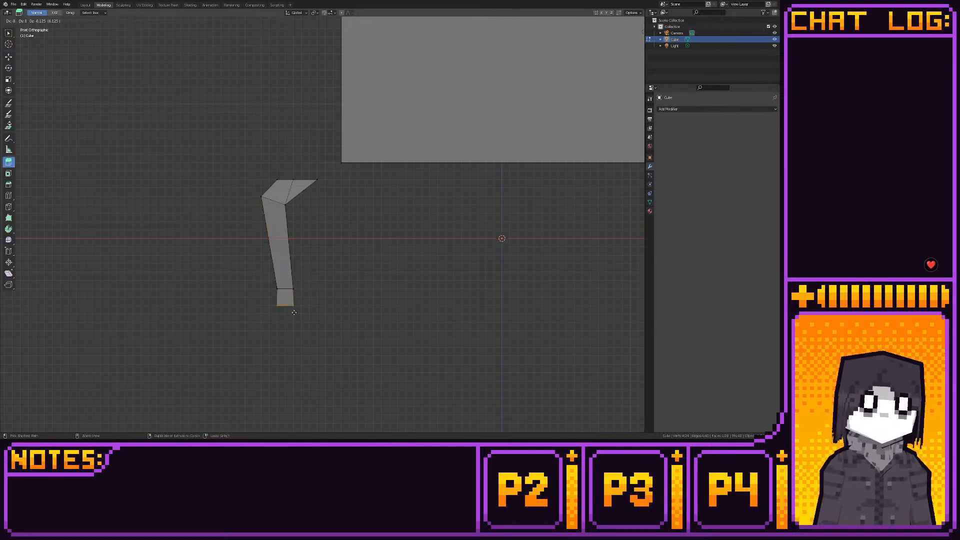
left_click(8, 57)
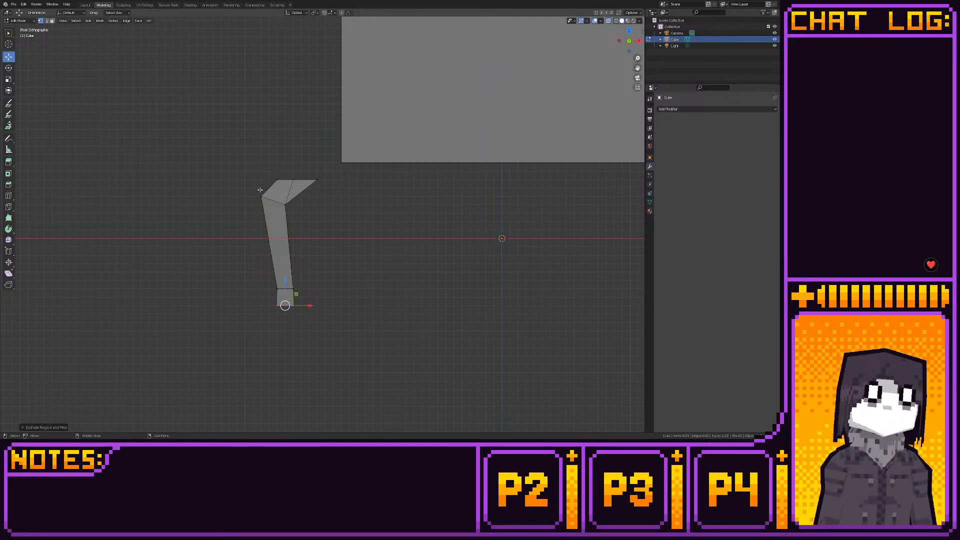
- Expand the selection to the leg's whole foot segment and raise it 0.25 along Z to shorten the shin
key("ctrl+KP_Add")
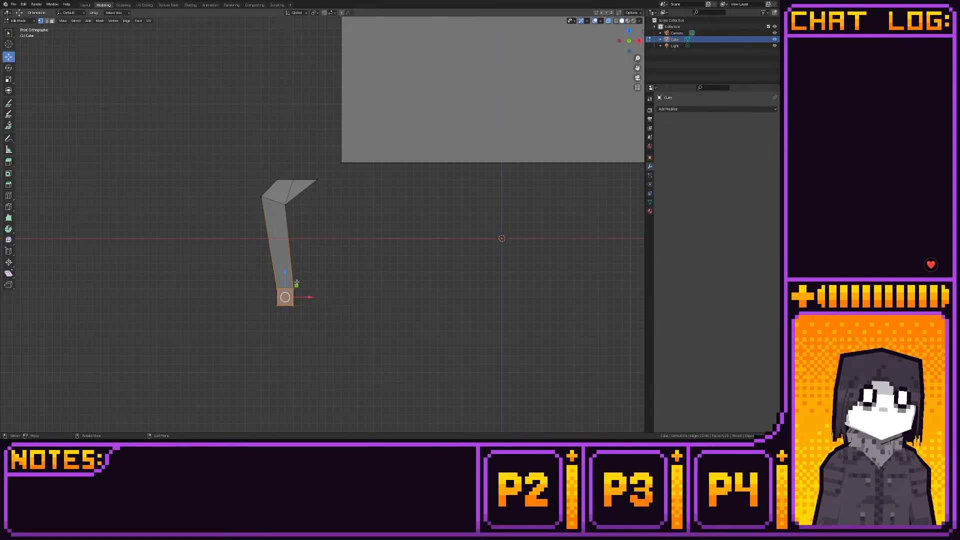
key("g")
key("z")
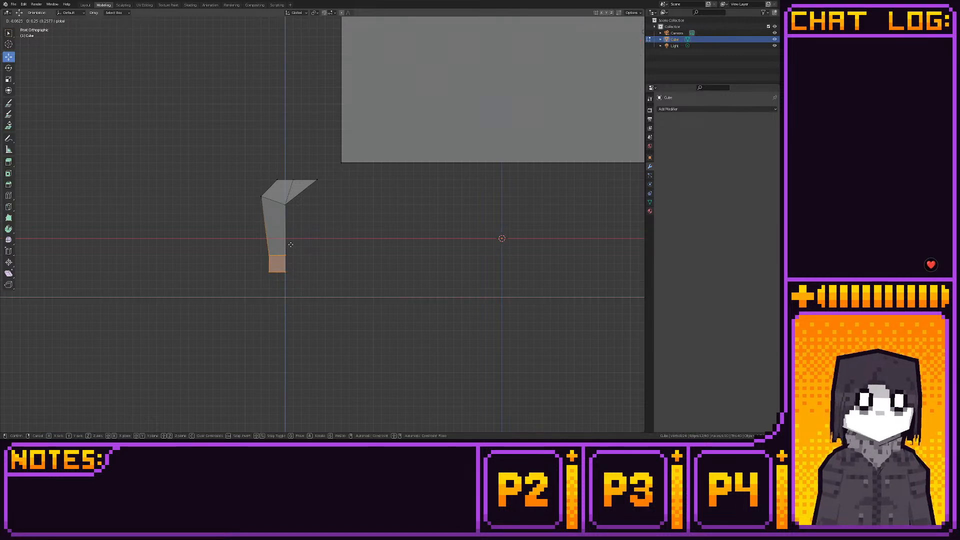
left_click(295, 246)
- Add a loop cut midway across the leg's shin and snap its vertices to the grid
left_click(9, 195)
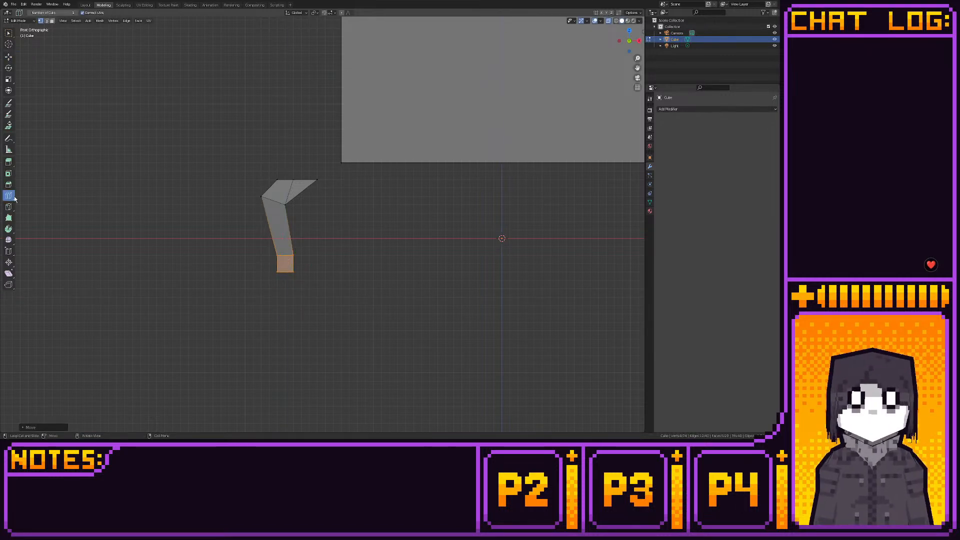
left_click(269, 228)
left_click(7, 57)
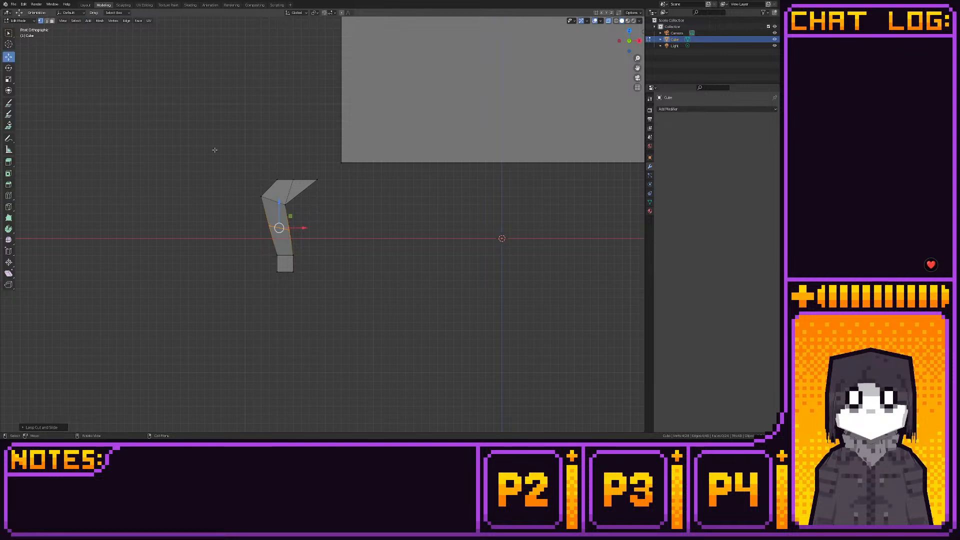
key("shift+s")
left_click(334, 193)
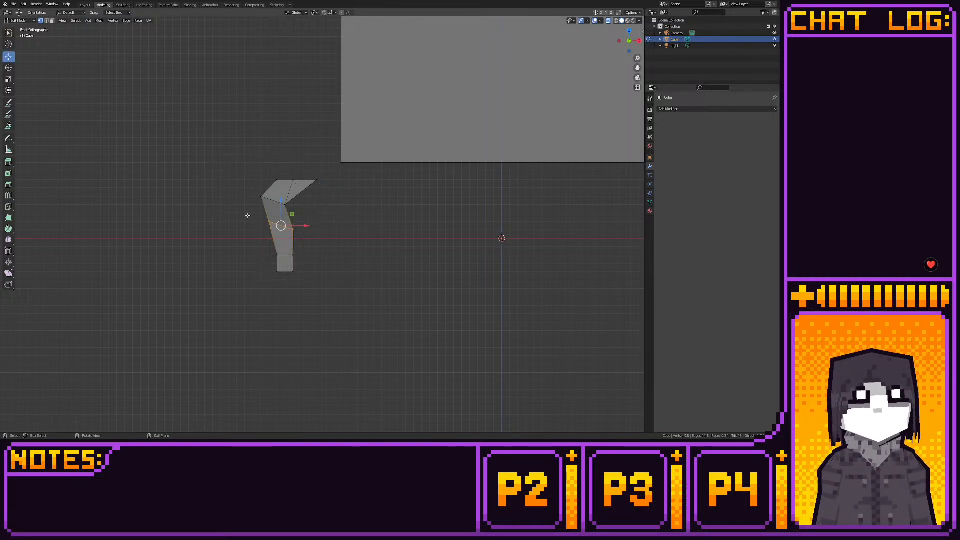
- Move the outer vertices of the new shin loop inward so that the loop sits directly above the foot
left_click_drag(247, 215, 269, 205)
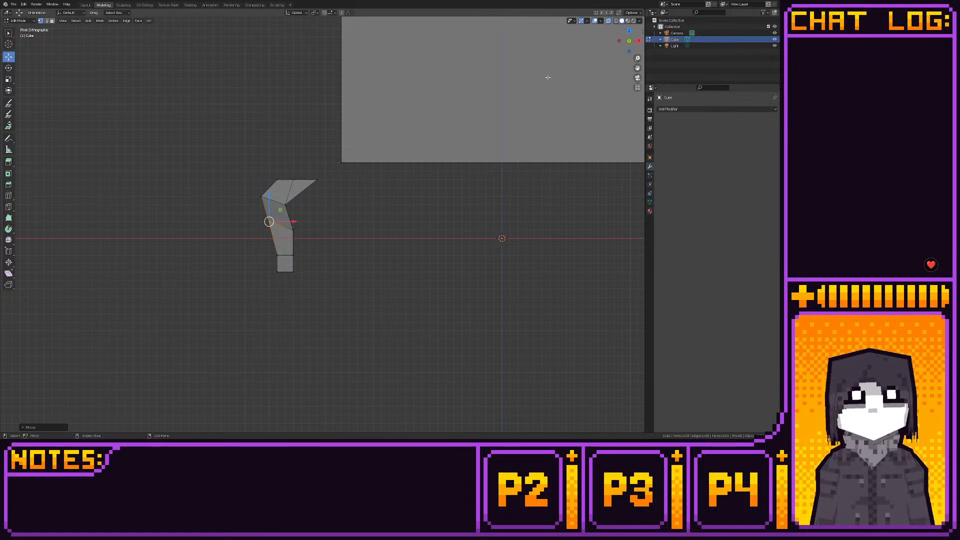
left_click(629, 30)
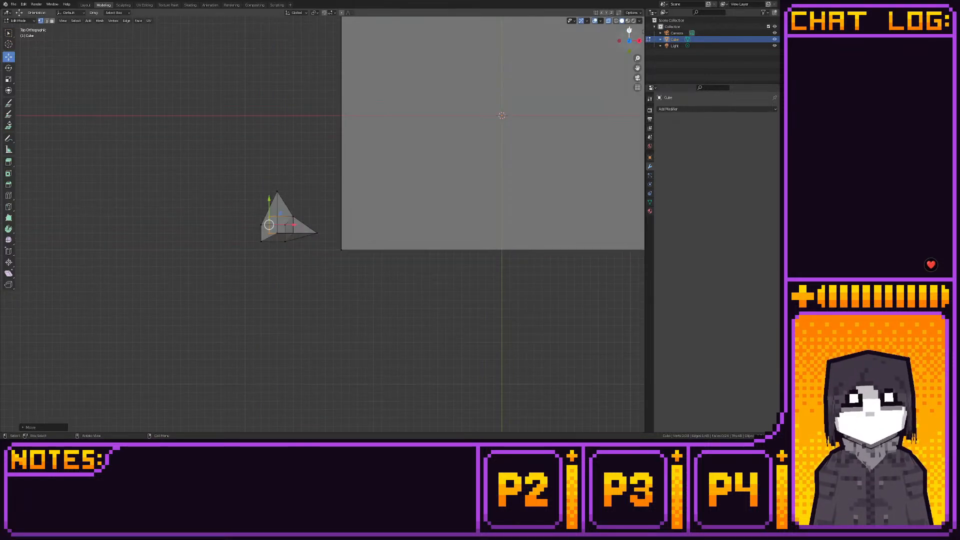
middle_click_drag(448, 156, 408, 168)
key("2")
left_click(332, 215)
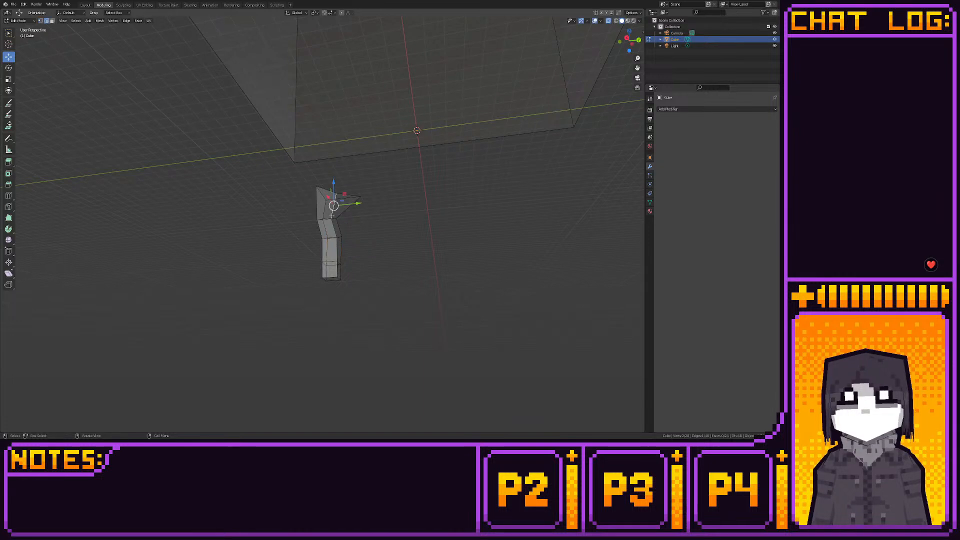
left_click(629, 31)
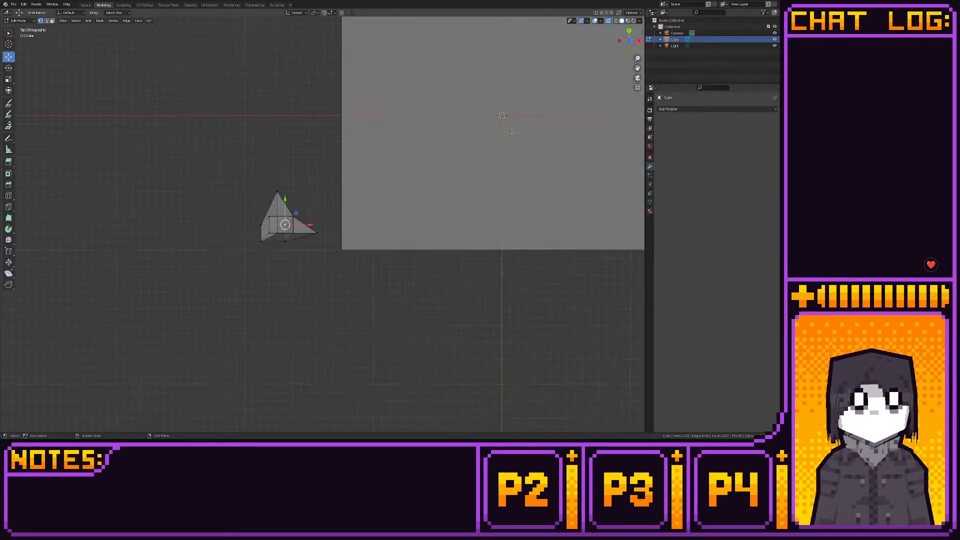
middle_click_drag(325, 207, 370, 154)
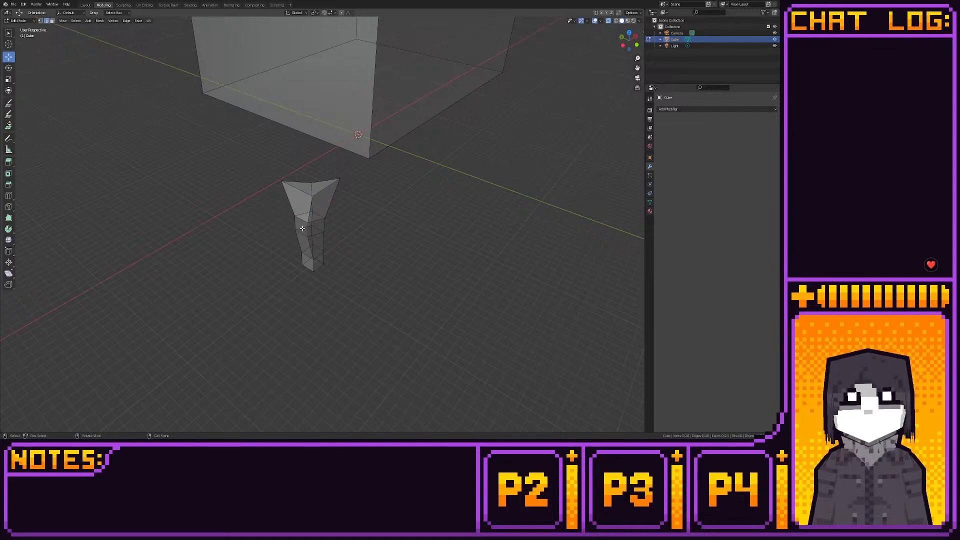
left_click(625, 38)
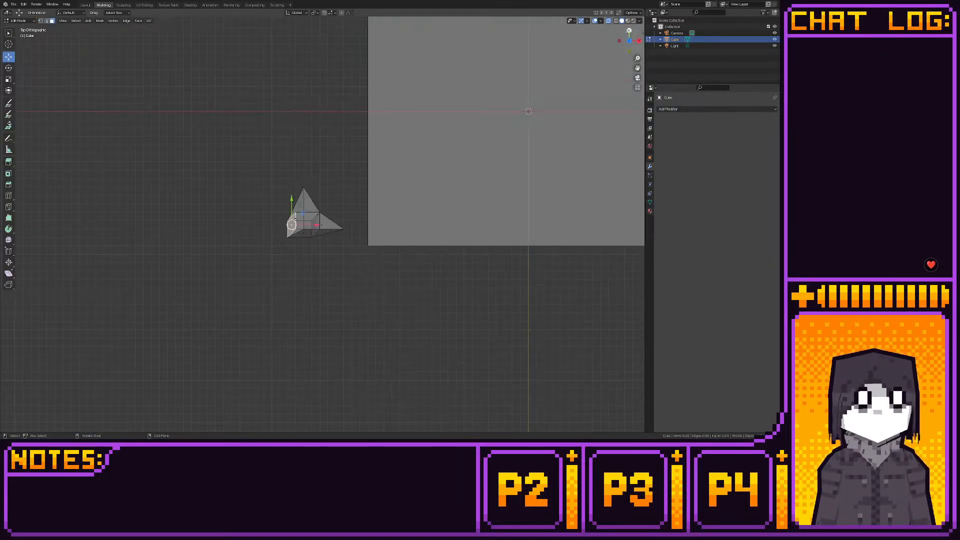
left_click_drag(338, 202, 349, 202)
middle_click_drag(348, 202, 357, 215)
scroll(587, 75, "up", 3)
- Lower one vertex of the leg's upper bend and one of the shin loop along Z, level with their neighbours
left_click(636, 41)
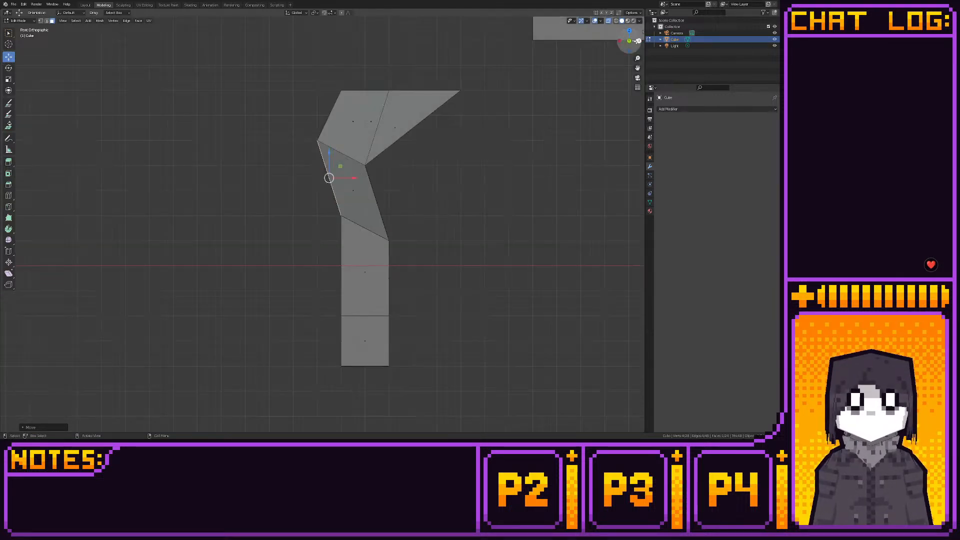
middle_click_drag(450, 136, 400, 170)
left_click(626, 41)
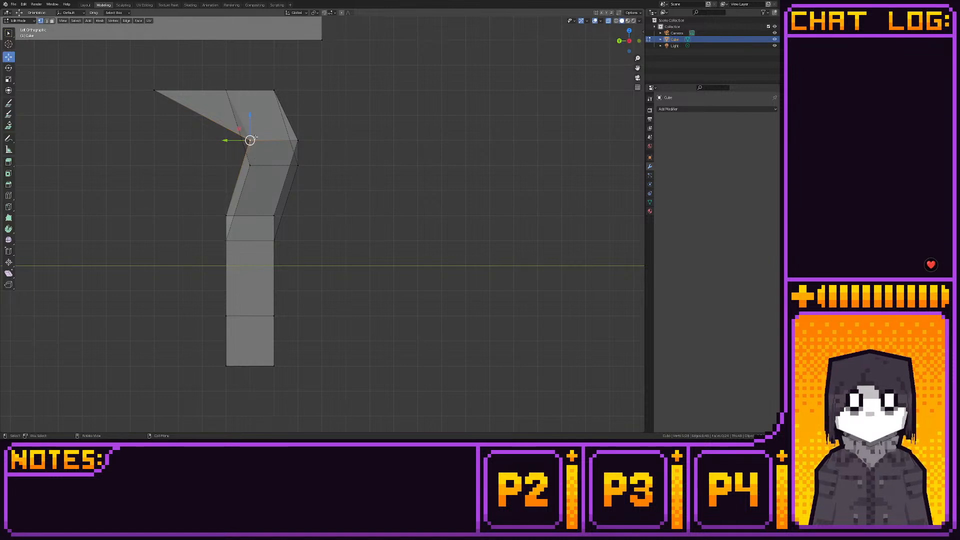
left_click_drag(250, 116, 252, 143, "ctrl")
middle_click_drag(325, 185, 272, 190)
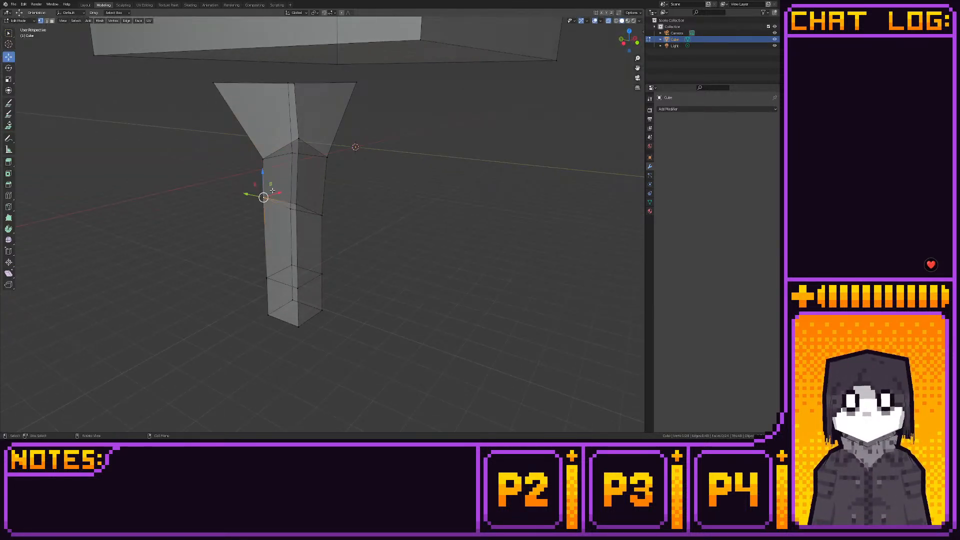
left_click(631, 43)
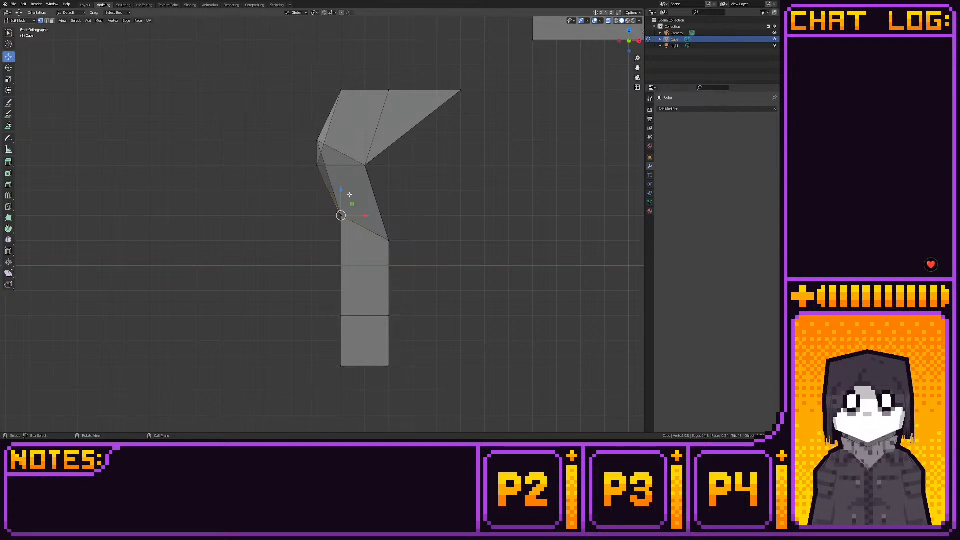
left_click_drag(344, 198, 344, 219)
- Move the shin loop's outer corner vertex outward in left view and 0.0625 along negative X in top view, below the upper bend's corner
middle_click_drag(347, 223, 485, 238)
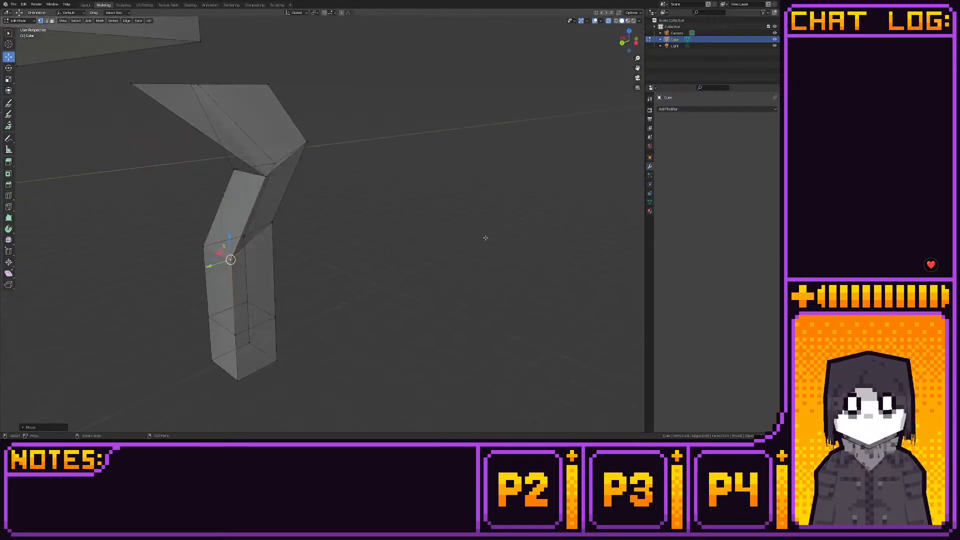
left_click(634, 38)
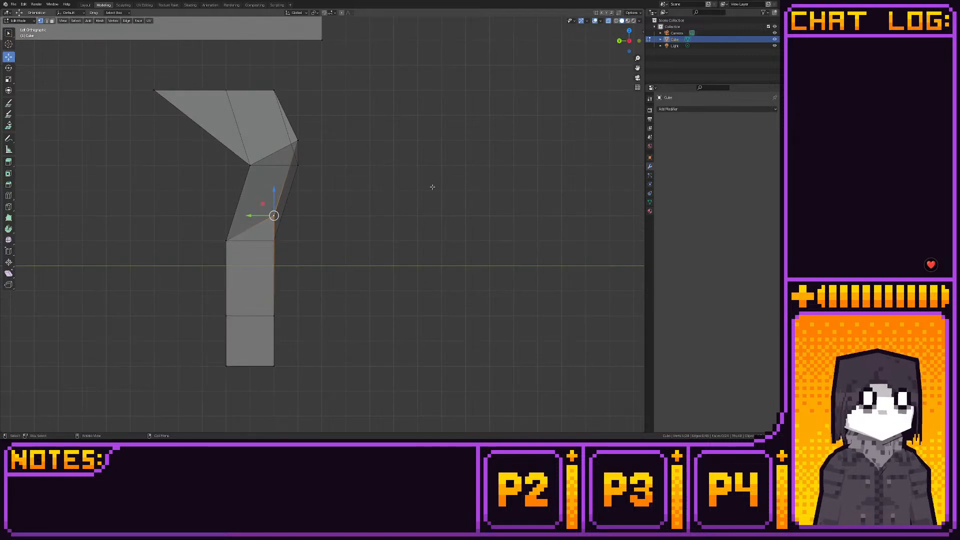
left_click_drag(264, 202, 292, 214, "ctrl")
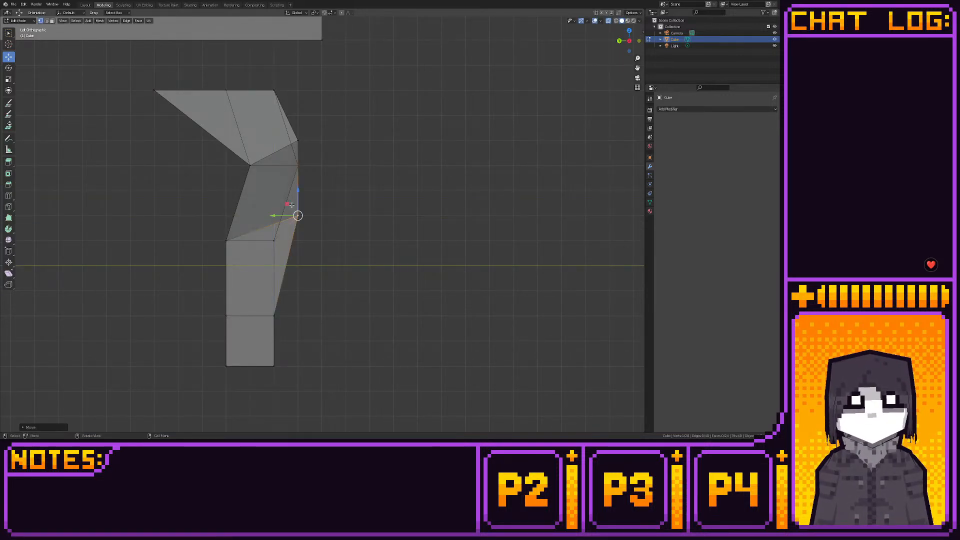
middle_click_drag(293, 214, 307, 238)
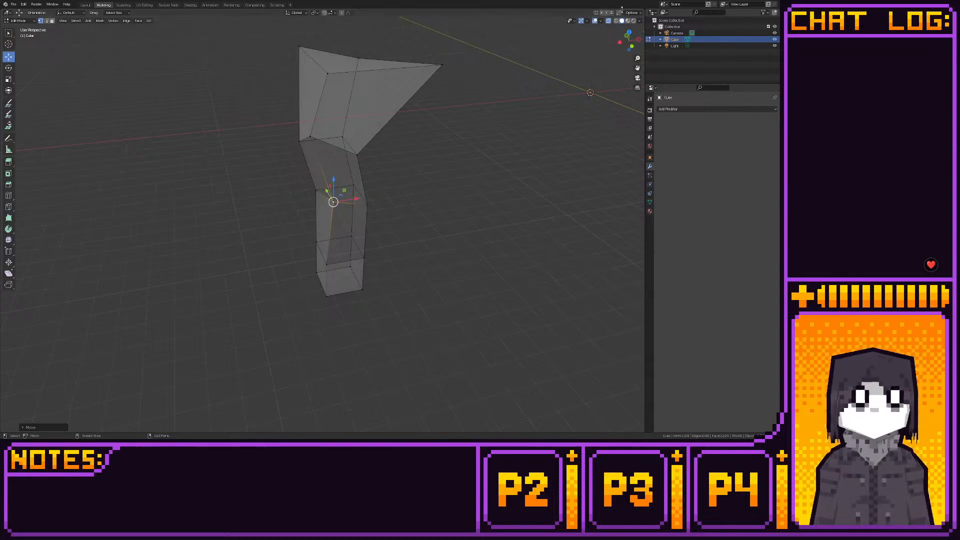
left_click(628, 32)
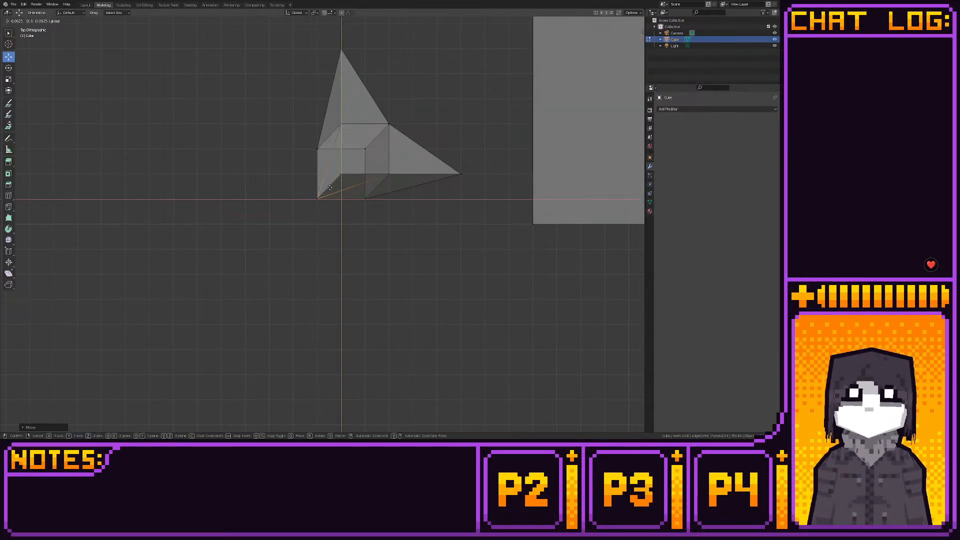
middle_click_drag(351, 188, 103, 3)
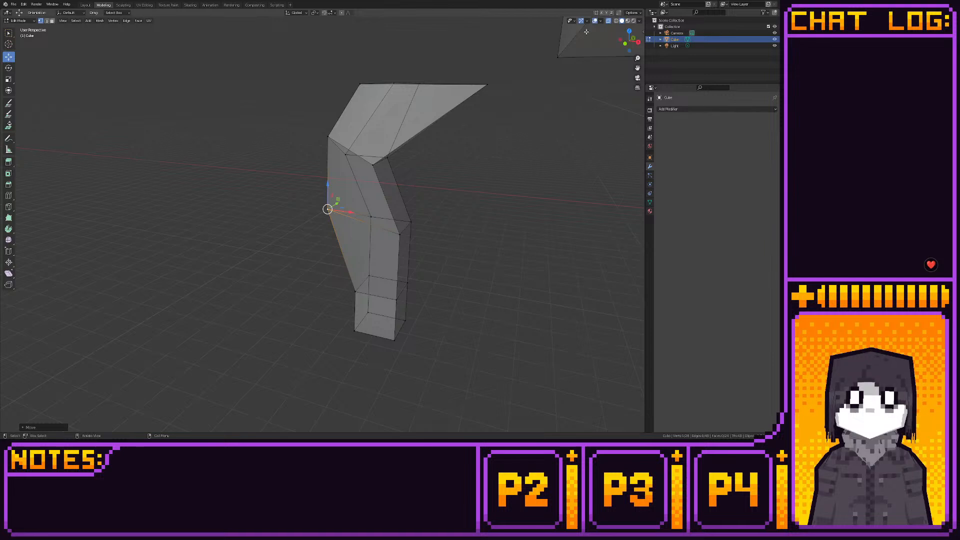
- Check the leg with overlays toggled, and move the shin loop's two side vertices diagonally outward in top view
middle_click_drag(586, 32, 447, 78)
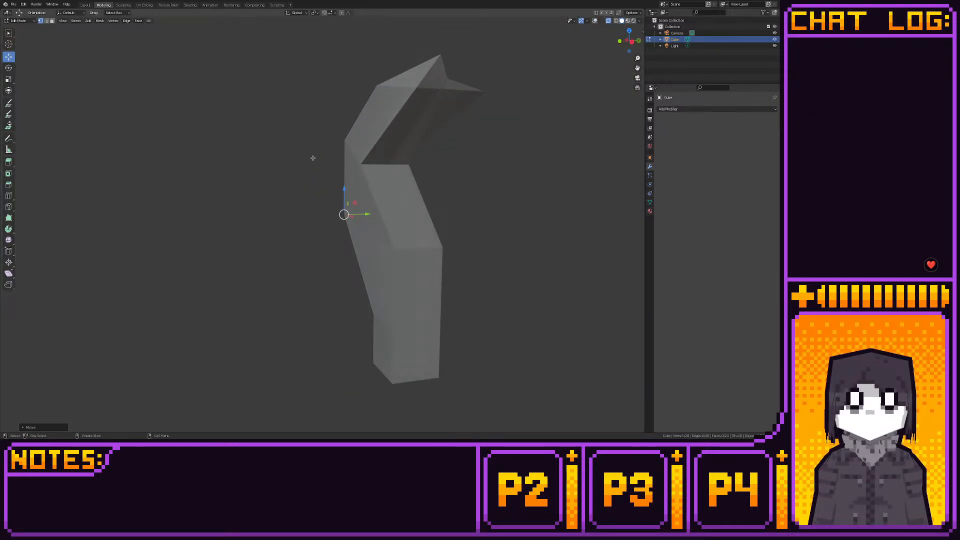
key("Tab")
key("Tab")
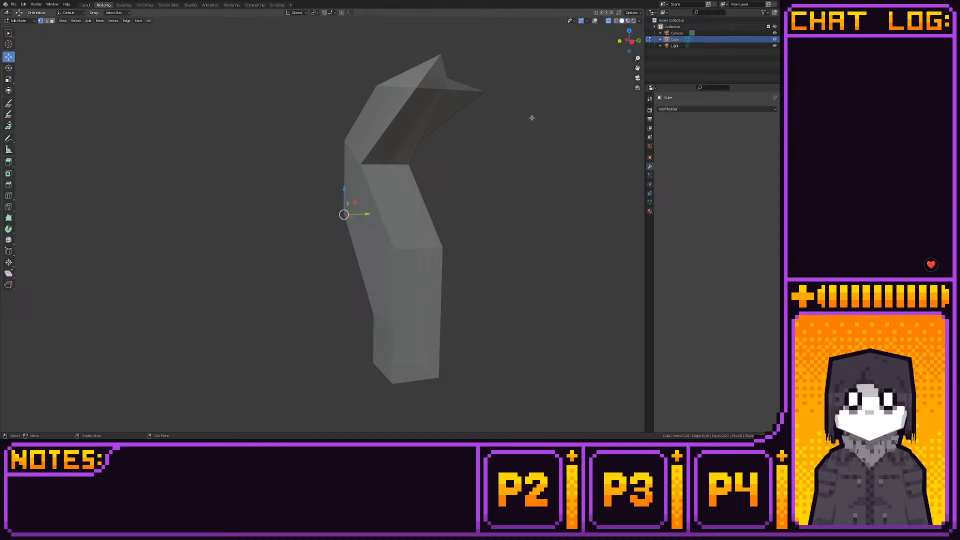
left_click(595, 21)
left_click(443, 245)
middle_click_drag(392, 240, 420, 260)
left_click(403, 254)
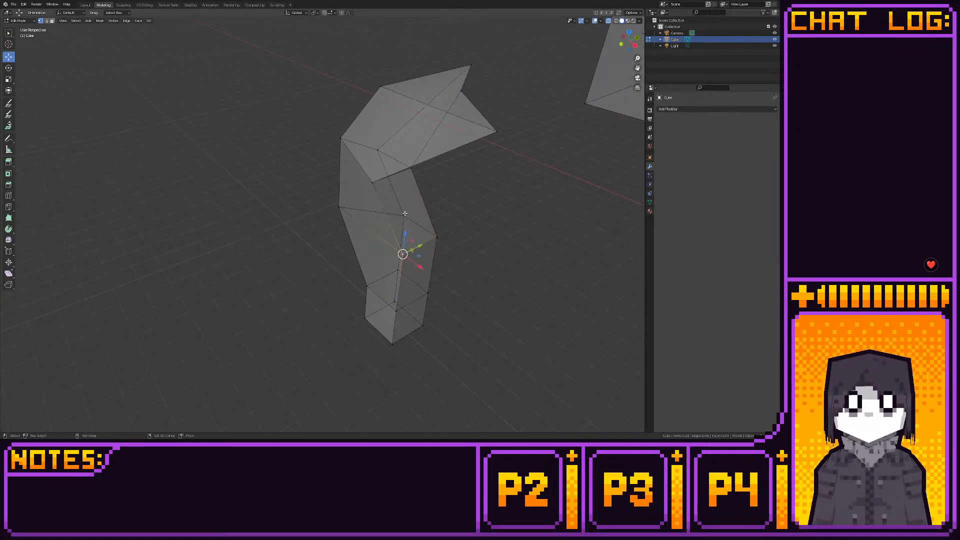
left_click(629, 31)
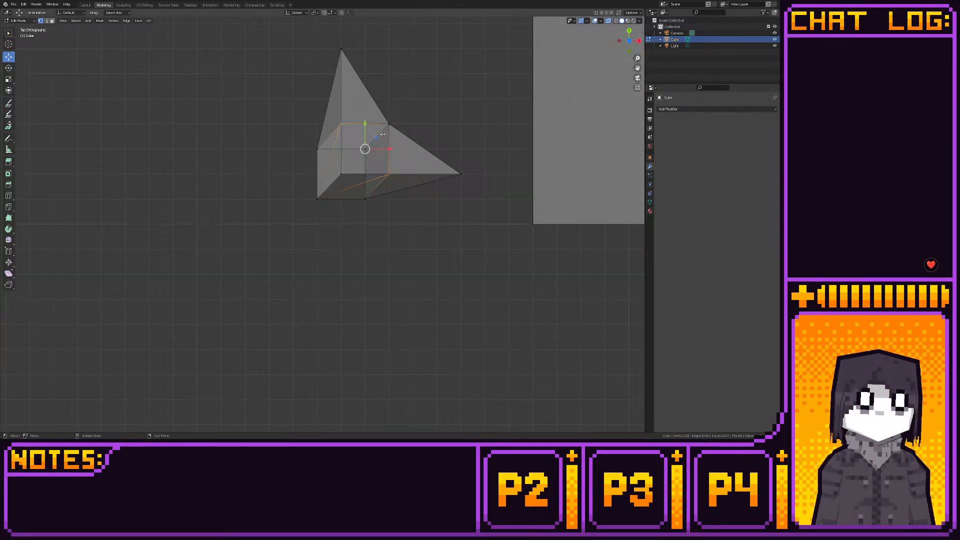
left_click_drag(378, 137, 355, 159)
- In top view, move the shin loop's remaining inner vertex 0.0625 along both negative X and negative Y
middle_click_drag(429, 194, 452, 264)
left_click(441, 253)
middle_click_drag(513, 194, 539, 174)
left_click(629, 31)
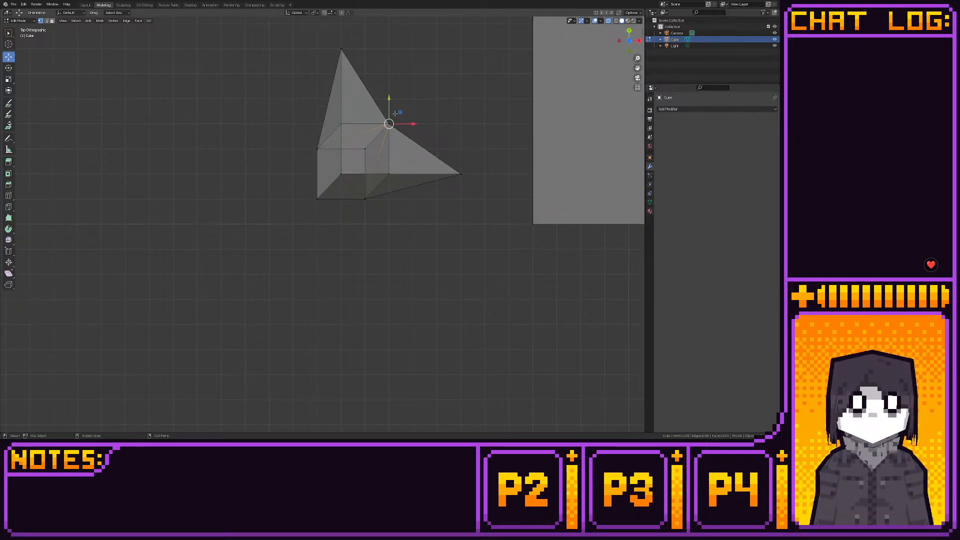
left_click_drag(371, 134, 371, 133)
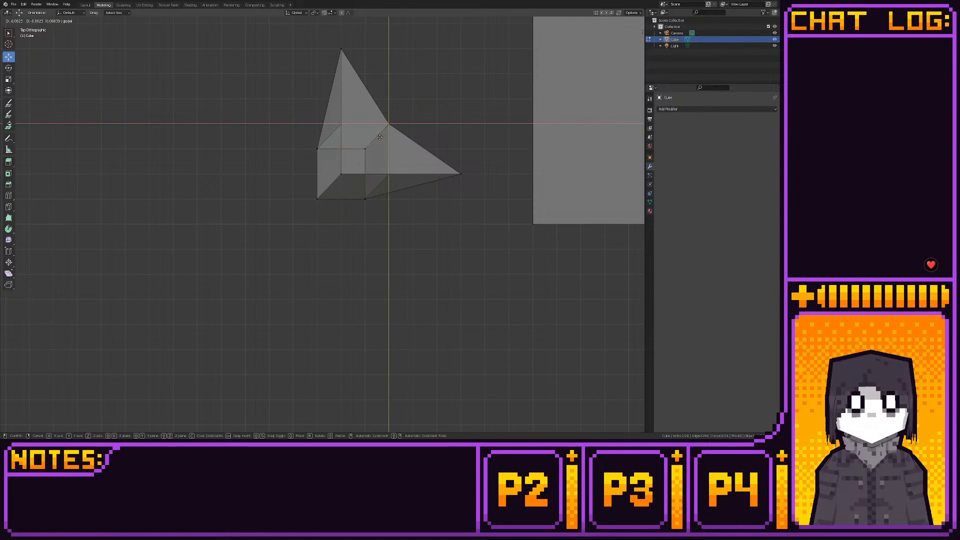
middle_click_drag(400, 113, 409, 139)
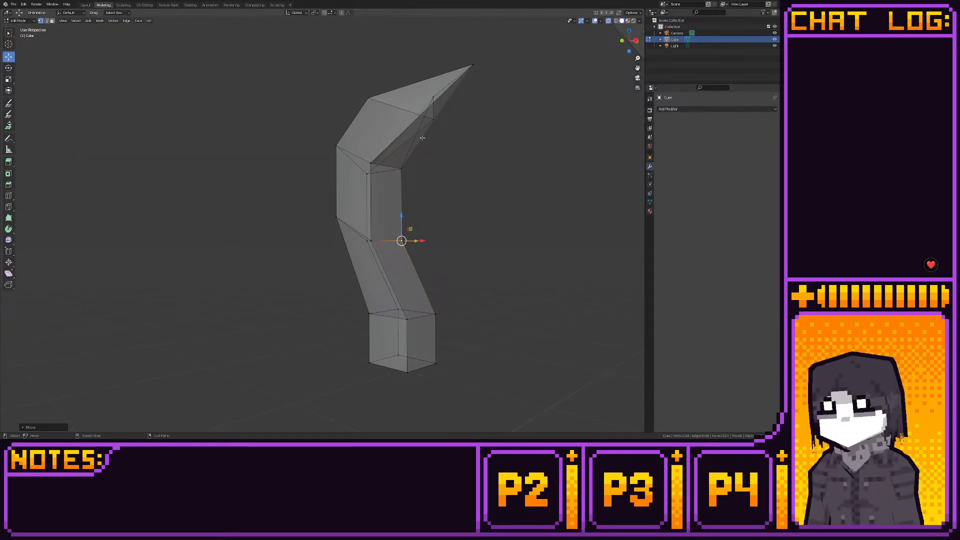
- In top view, select the entire leg and move it 0.5 along X and -0.125 along Y onto the box's corner
left_click_drag(618, 31, 521, 153)
left_click(628, 34)
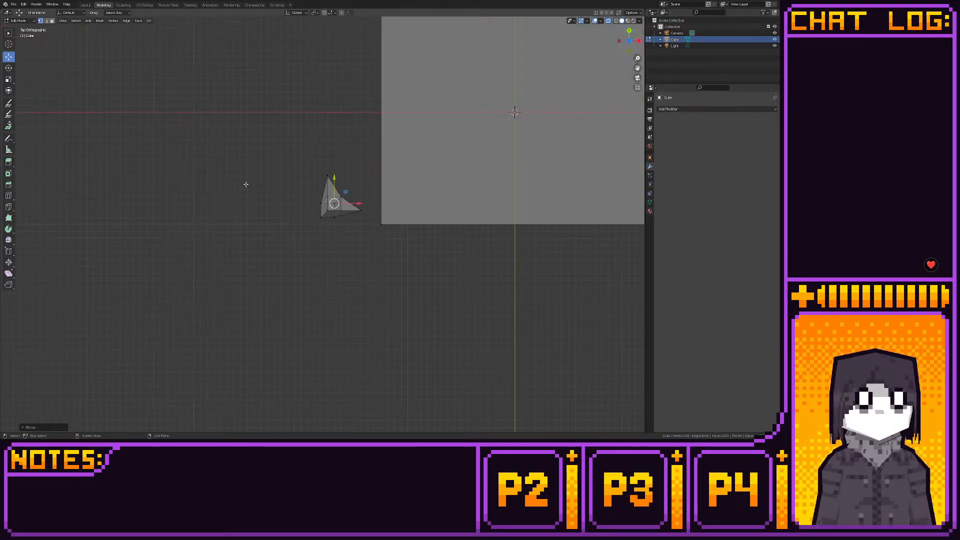
left_click_drag(244, 155, 370, 243)
key("g")
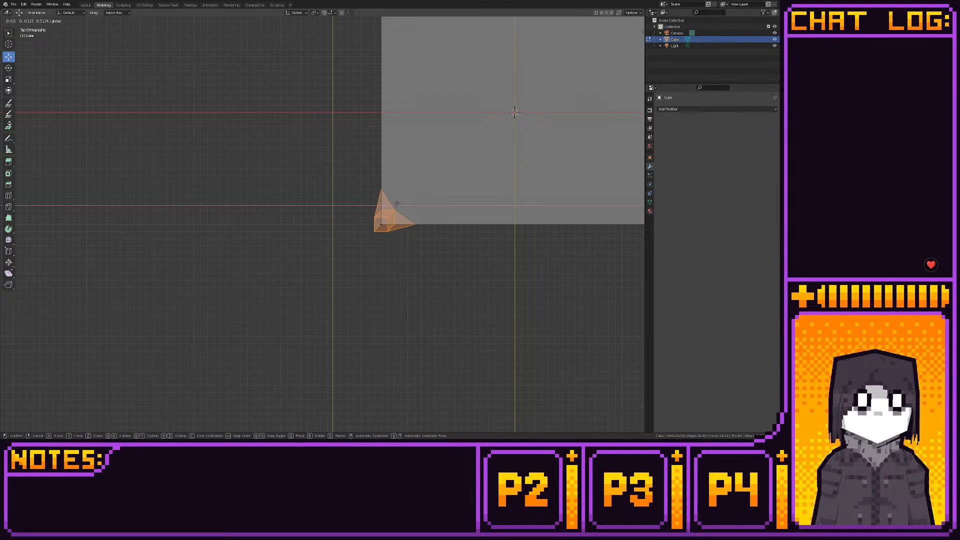
left_click(396, 201)
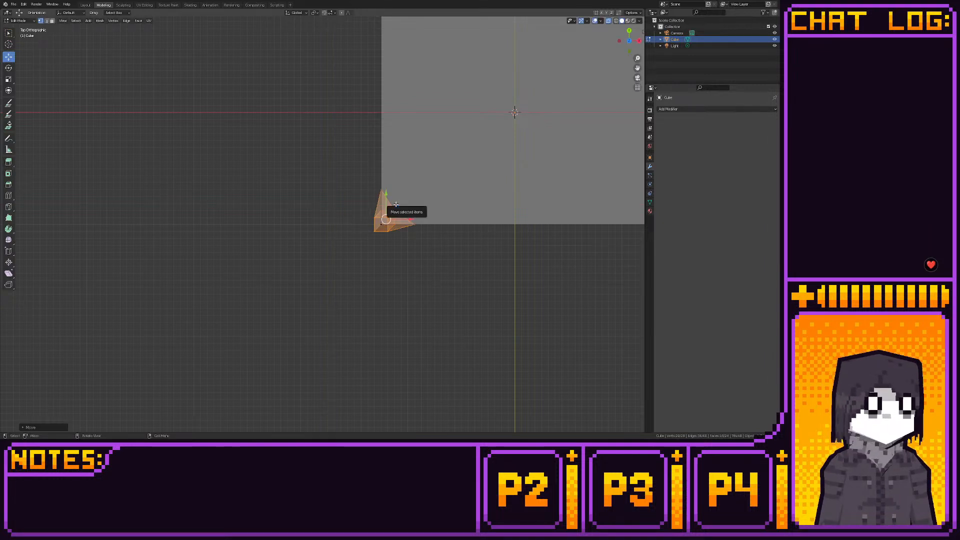
- In front view, raise the leg along Z until its top meets the box's underside, and check the whole model in Layout
middle_click_drag(397, 201, 375, 119)
left_click(625, 43)
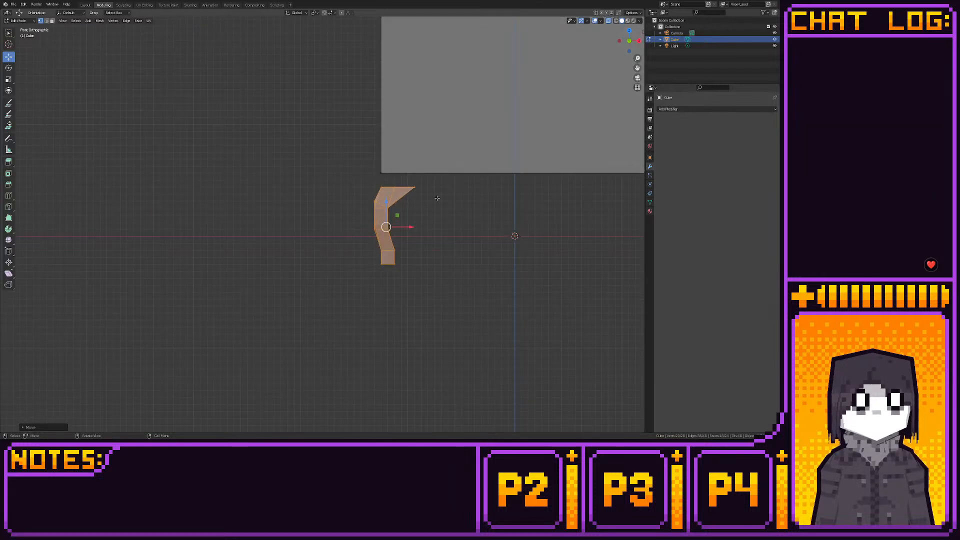
left_click_drag(388, 201, 388, 186)
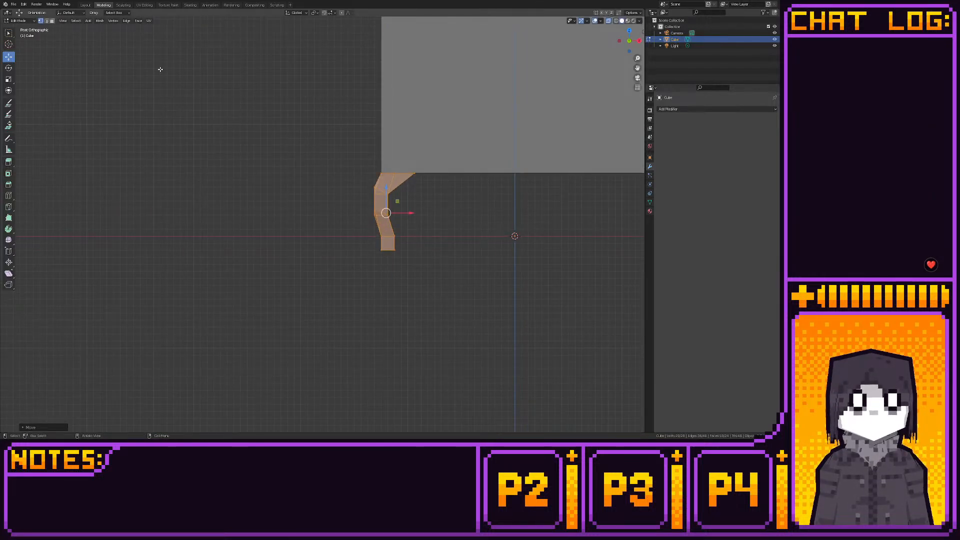
left_click(85, 5)
middle_click_drag(262, 144, 182, 107)
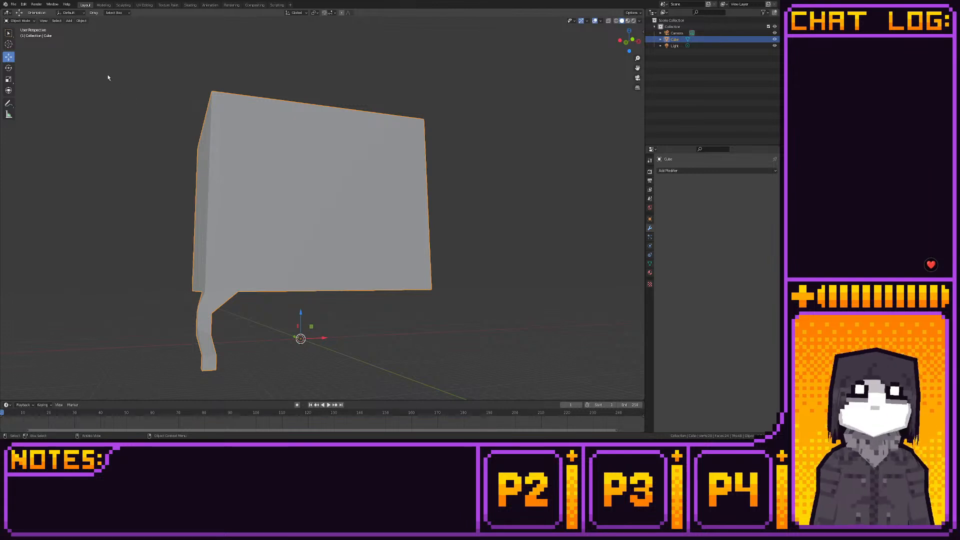
left_click(103, 5)
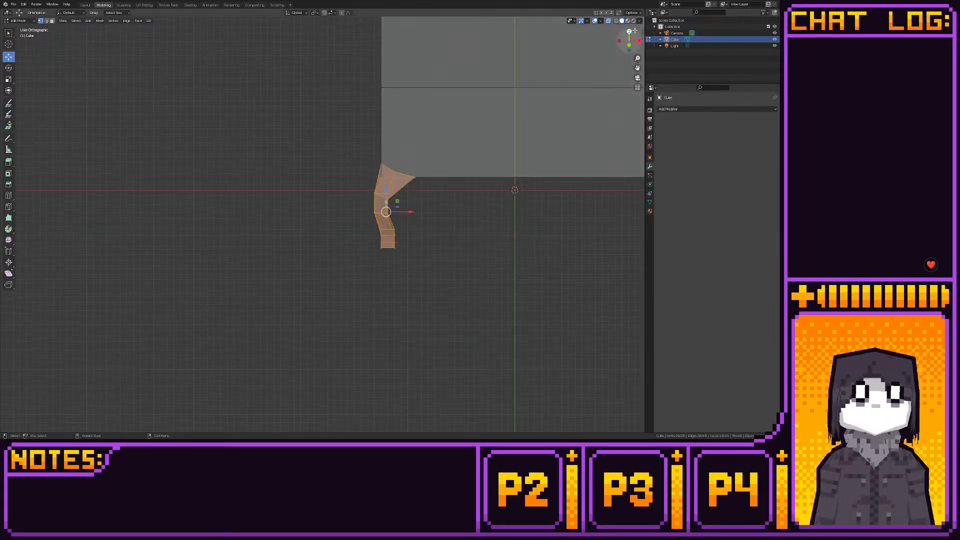
- In top view, move the leg clear of the box and extend the thigh's two pointed top vertices outward
key("KP_7")
left_click_drag(399, 209, 359, 216)
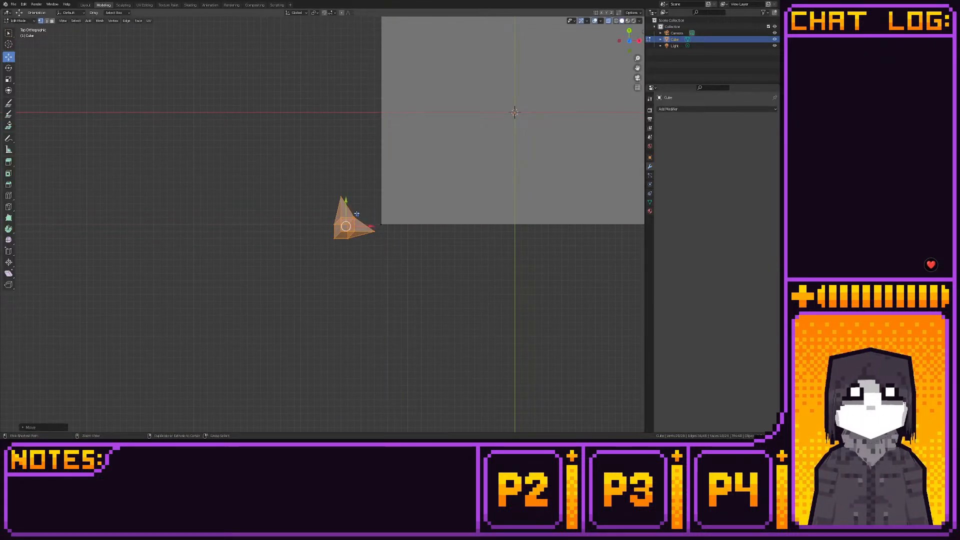
scroll(358, 214, "up", 3)
left_click_drag(341, 164, 369, 179)
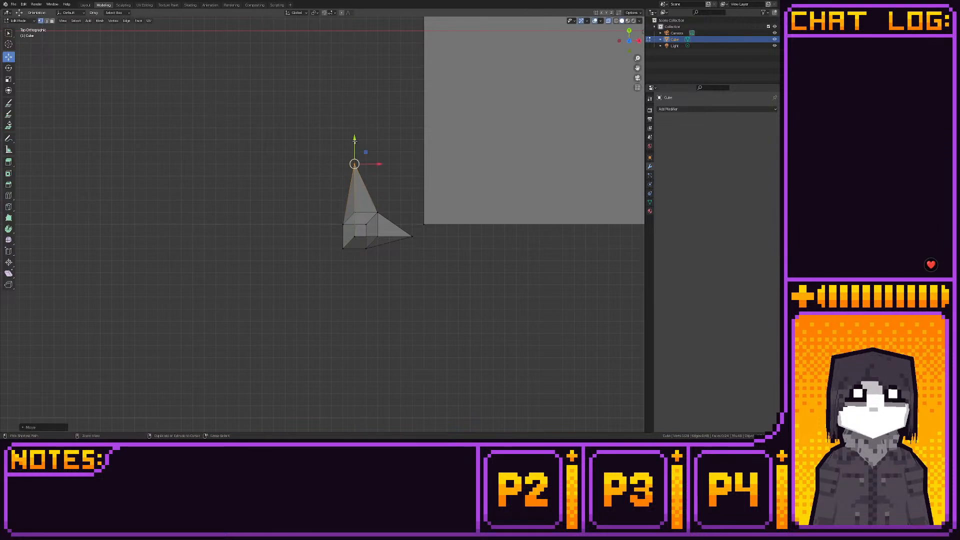
left_click_drag(410, 229, 439, 236)
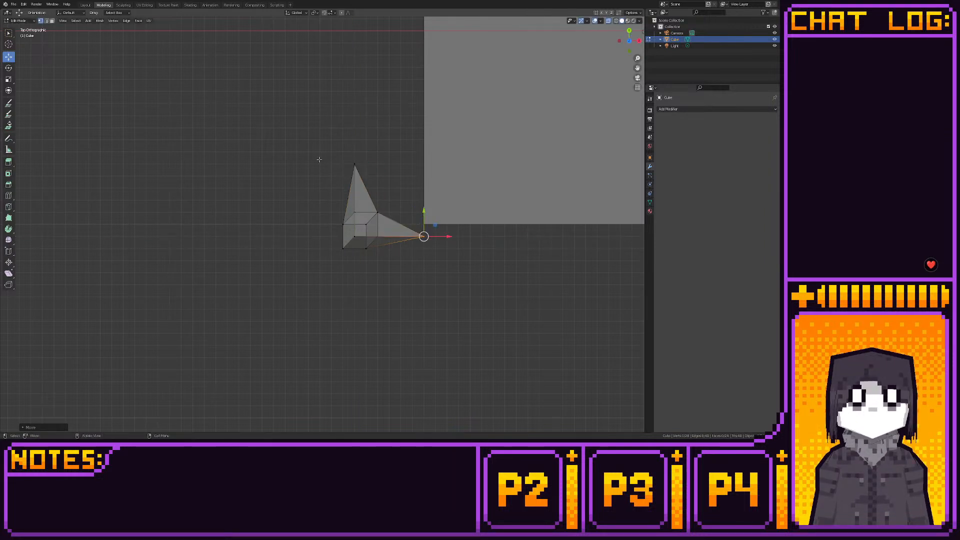
- Select all of the leg's faces and move the leg farther from the box along negative X and positive Y
key("3")
left_click_drag(300, 143, 413, 259)
left_click_drag(376, 214, 315, 188)
middle_click_drag(379, 192, 310, 205)
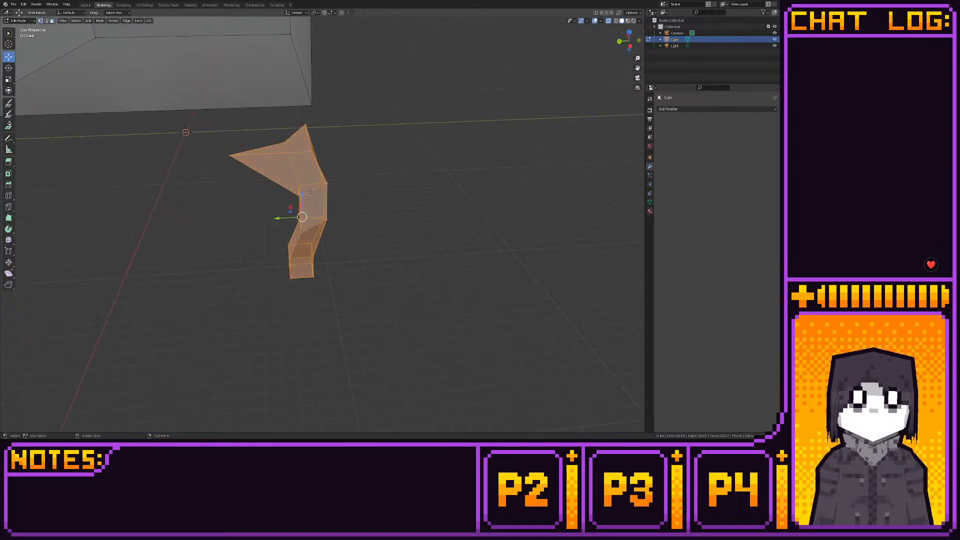
- In top view, widen the thigh's lower loop by moving its rear side vertex along Y and its front side vertex along X
key("1")
left_click(300, 196)
key("KP_7")
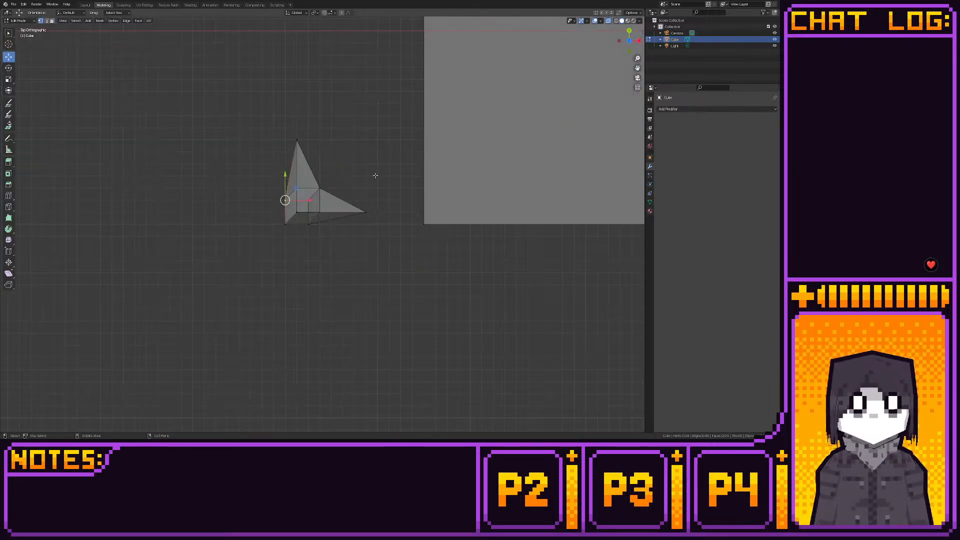
key("g")
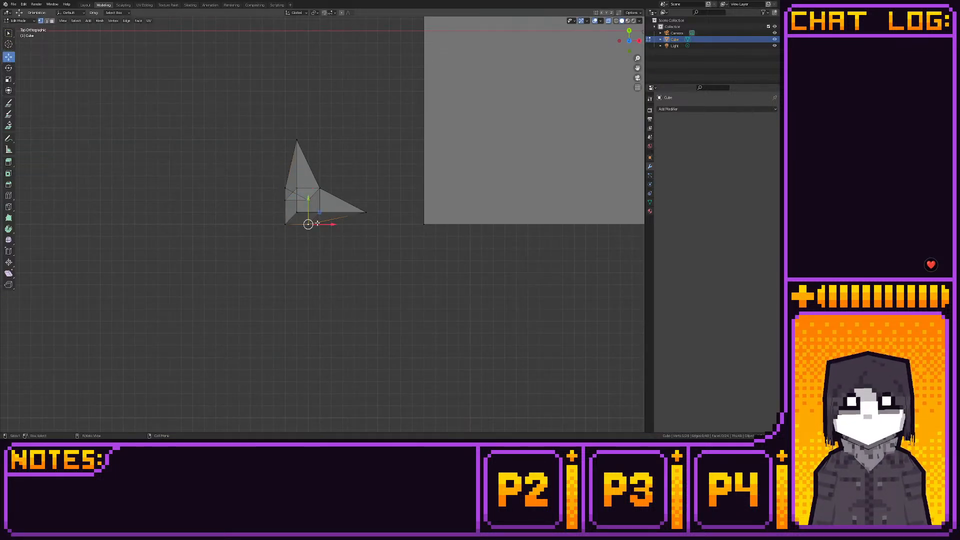
left_click(344, 227)
middle_click_drag(344, 227, 367, 197)
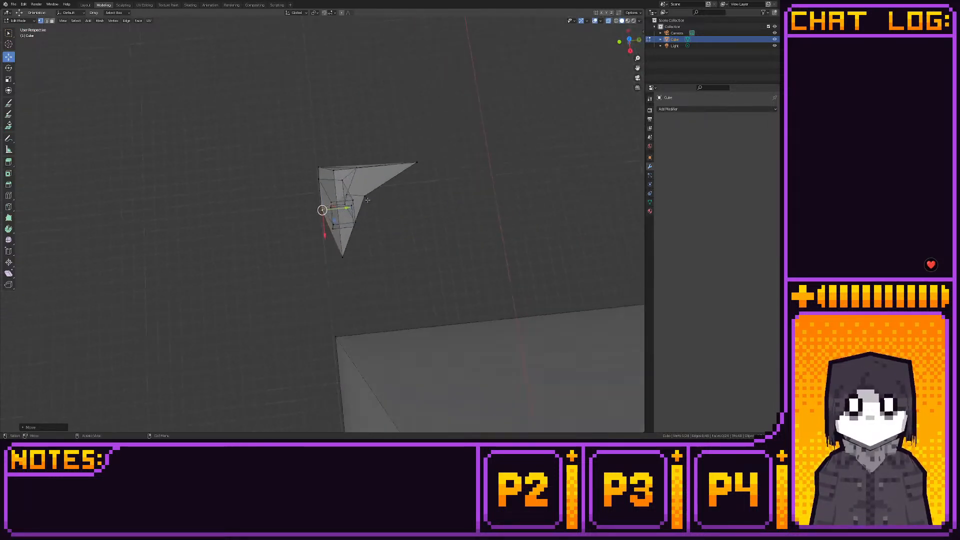
- In top view, move the thigh's top inner vertex diagonally onto the line between the two pointed tips
left_click(629, 42)
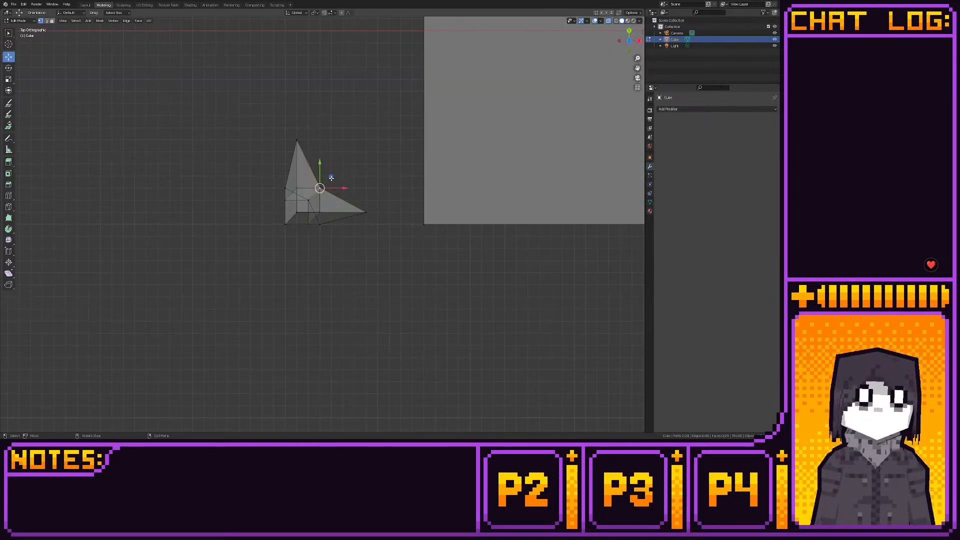
left_click_drag(331, 177, 345, 164)
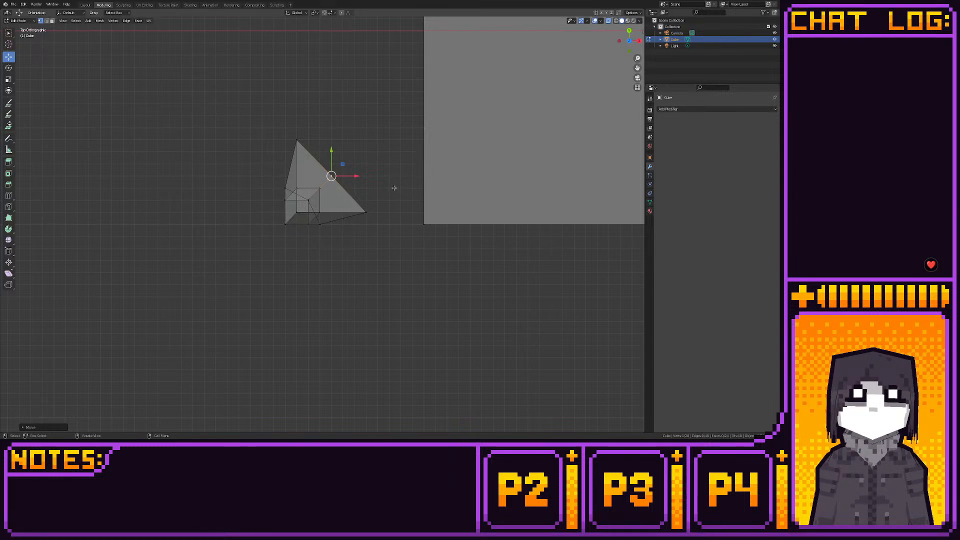
middle_click_drag(394, 185, 221, 163)
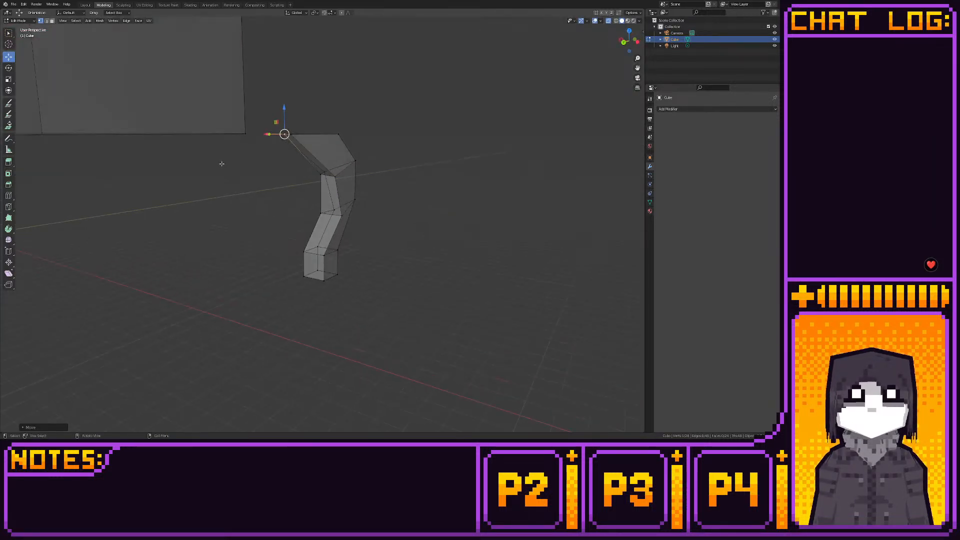
- In top view, move the thigh's lower inner vertex diagonally along positive X and Y, and check the leg from other views
left_click(324, 173)
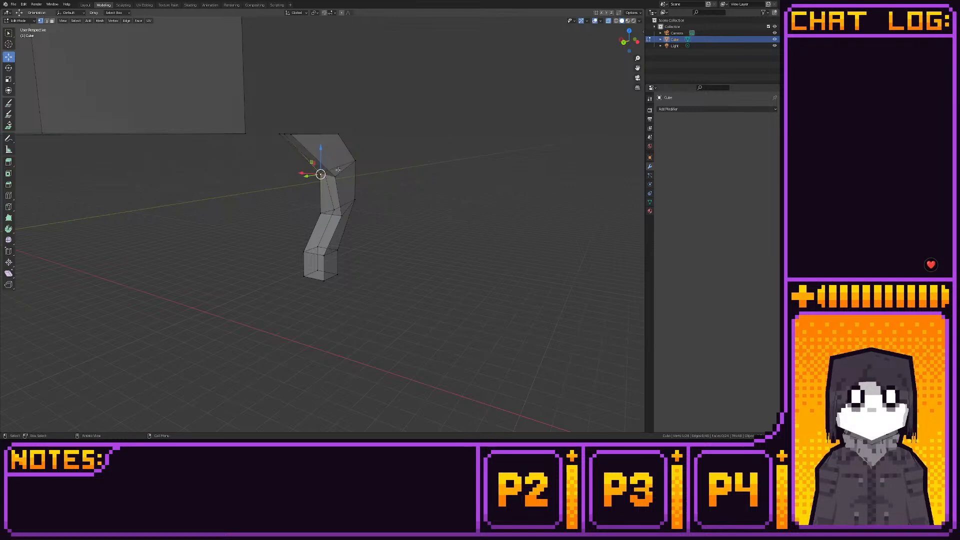
left_click(625, 42)
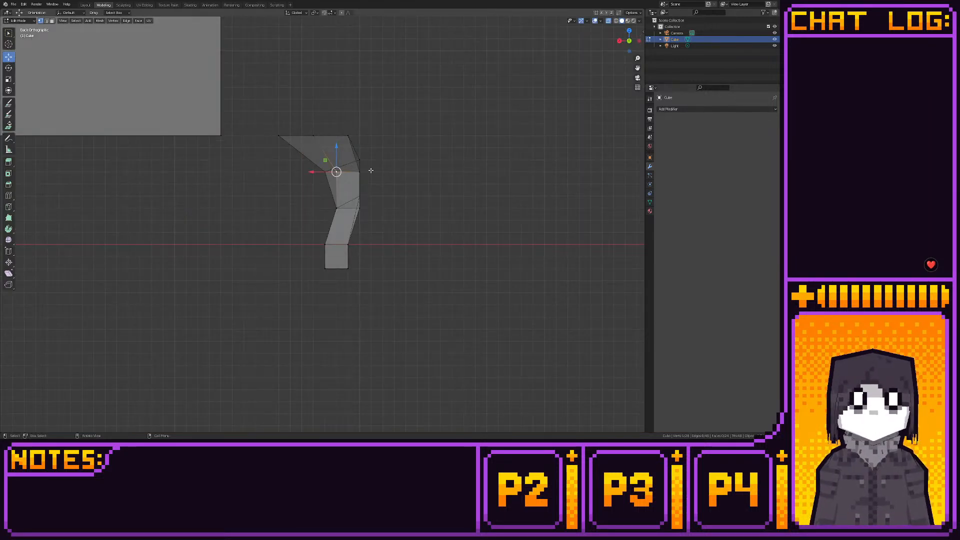
left_click(628, 31)
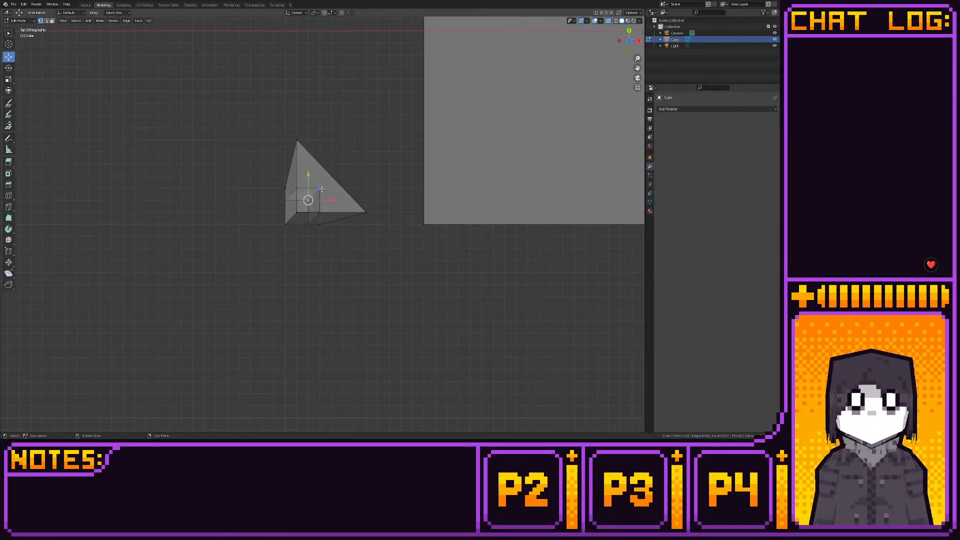
left_click_drag(321, 189, 334, 177)
middle_click_drag(338, 176, 451, 109)
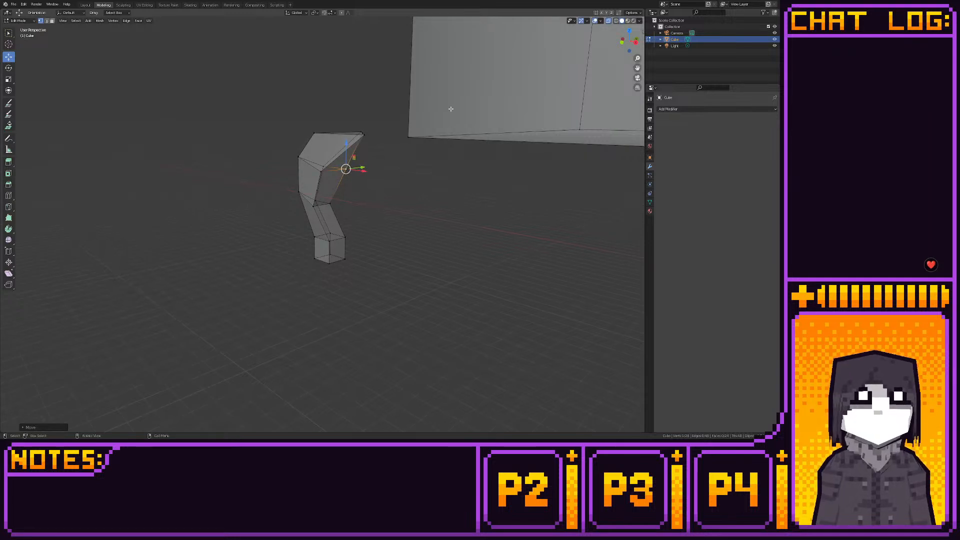
left_click(629, 31)
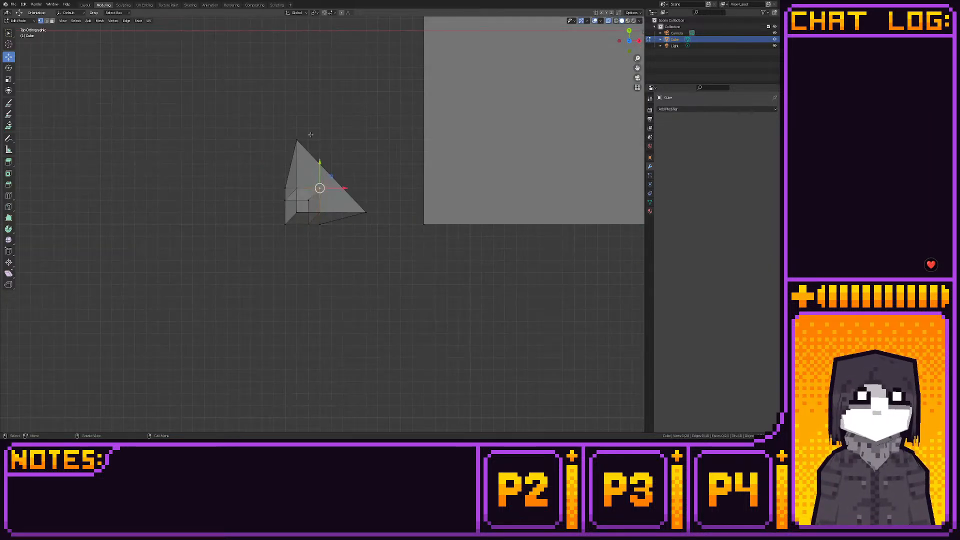
left_click(628, 51)
left_click_drag(321, 147, 323, 134)
middle_click_drag(372, 139, 464, 183)
scroll(300, 183, "up", 4)
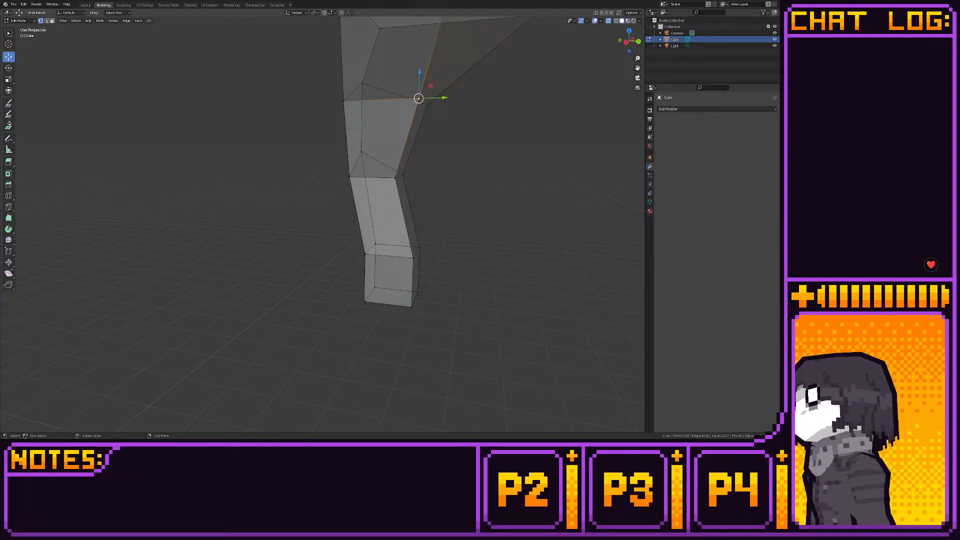
- Use the Knife tool to cut new edges from the ankle's outer corner down the foot and across its underside
middle_click_drag(333, 250, 383, 263)
left_click_drag(297, 246, 338, 266)
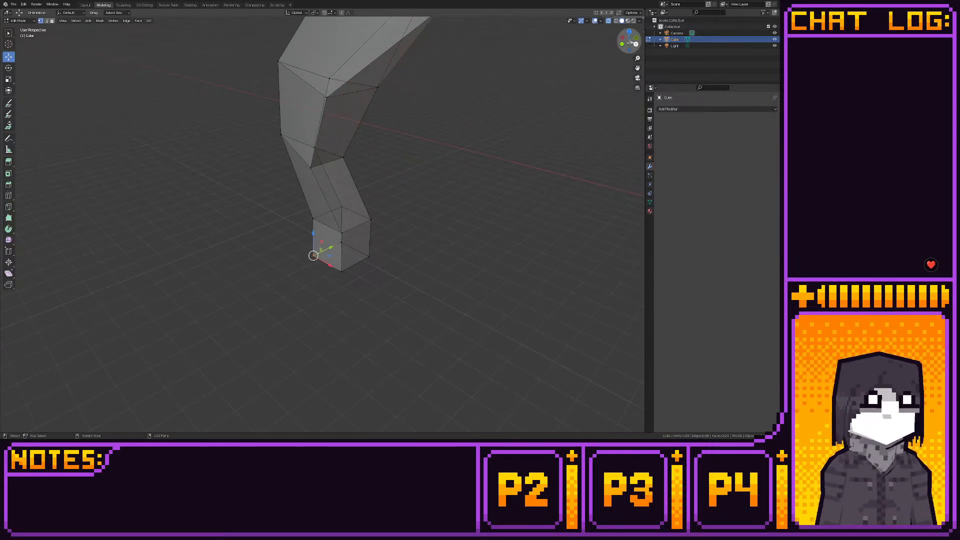
middle_click_drag(450, 170, 423, 178)
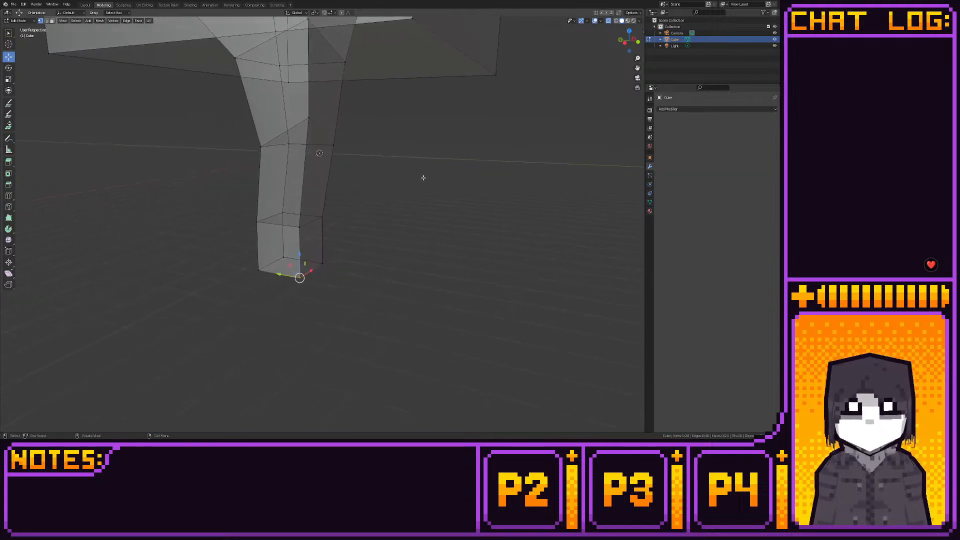
left_click(8, 207)
left_click(300, 226)
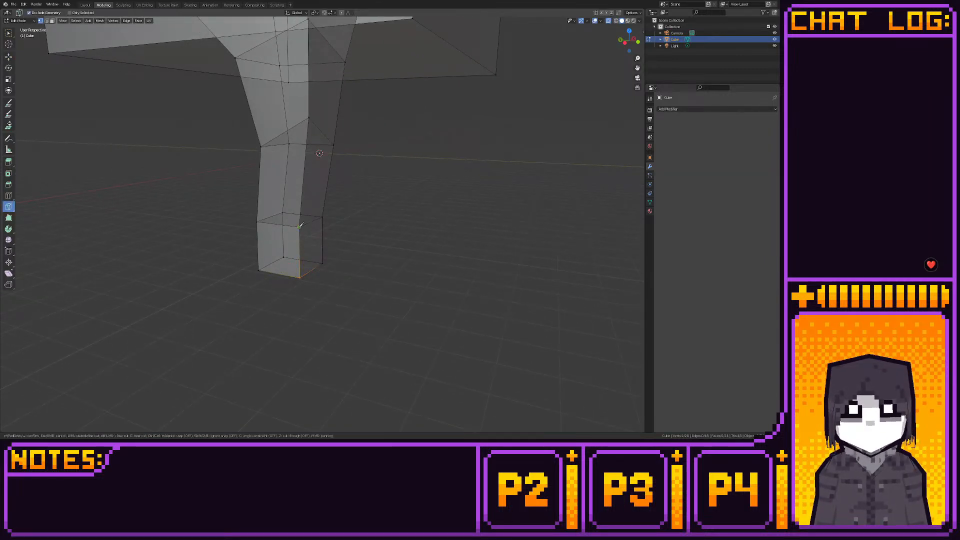
middle_click_drag(286, 271, 249, 215)
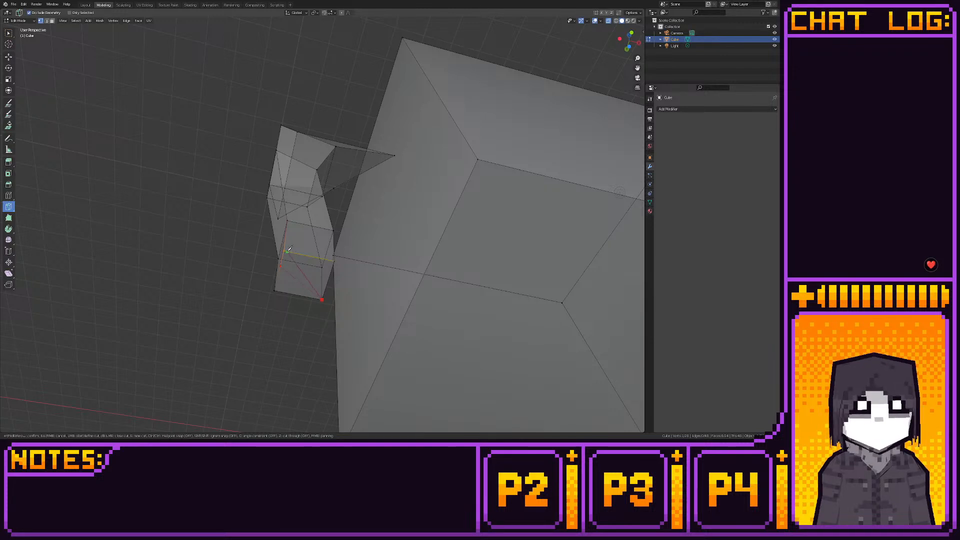
key("Return")
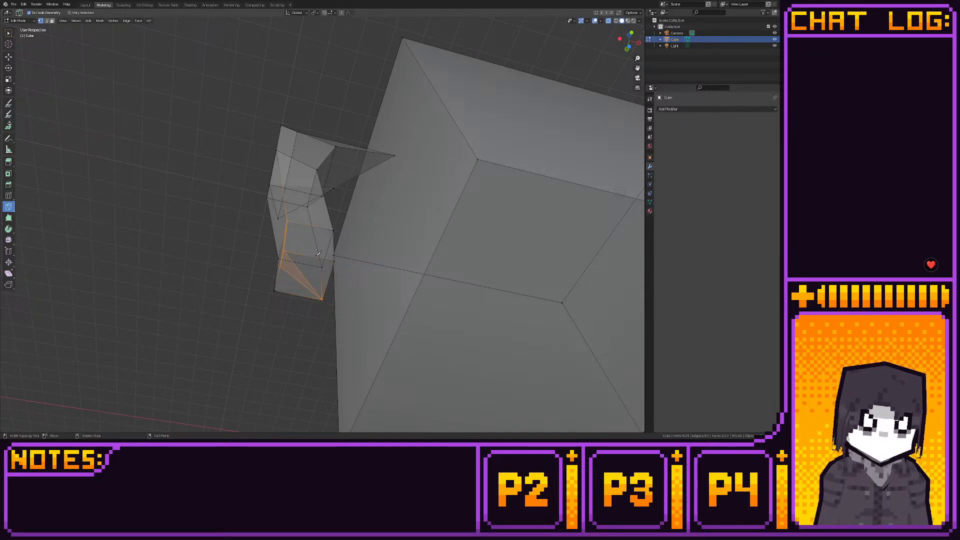
- Pull the two bottom vertices at the foot's cut outer corner outward with the Move tool to form a toe
left_click(8, 56)
left_click_drag(635, 32, 627, 36)
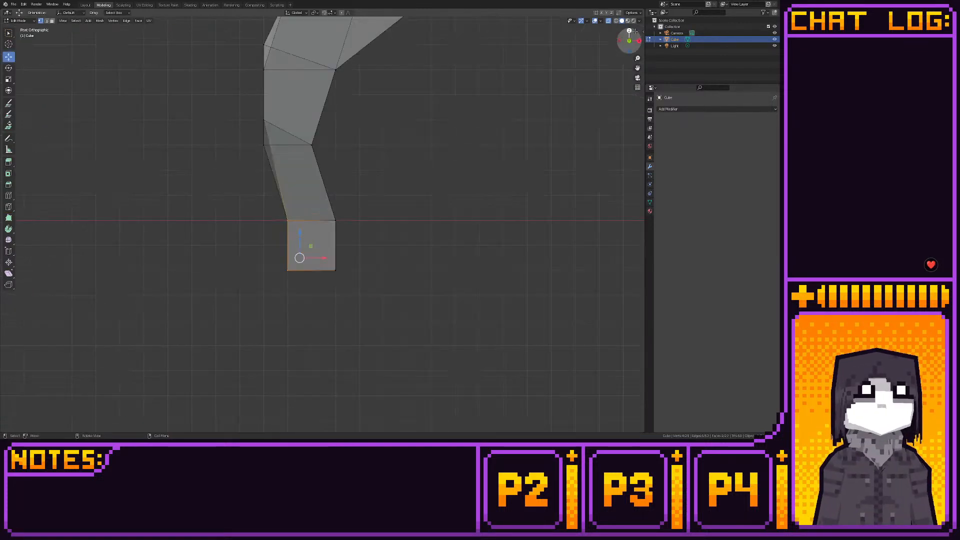
middle_click_drag(397, 86, 358, 143)
left_click(298, 260)
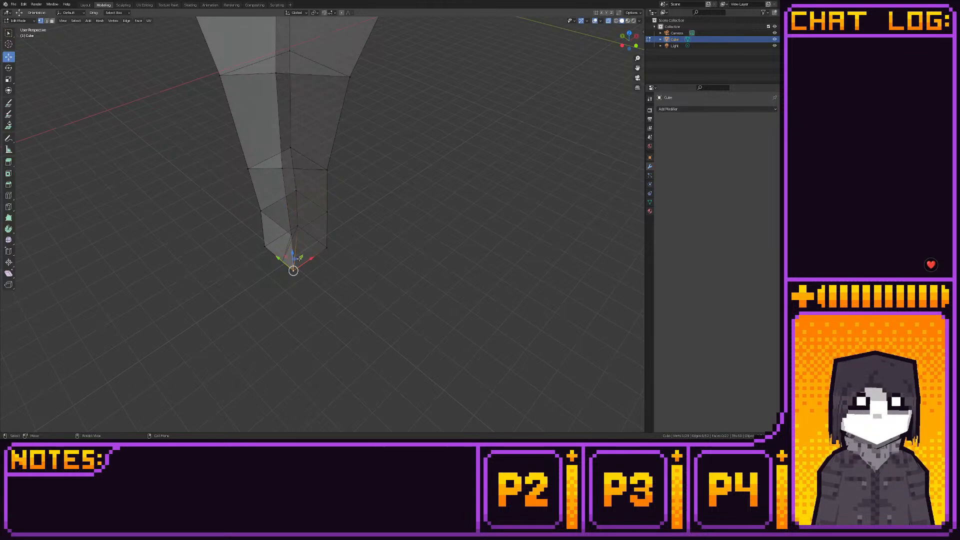
left_click_drag(297, 260, 276, 274)
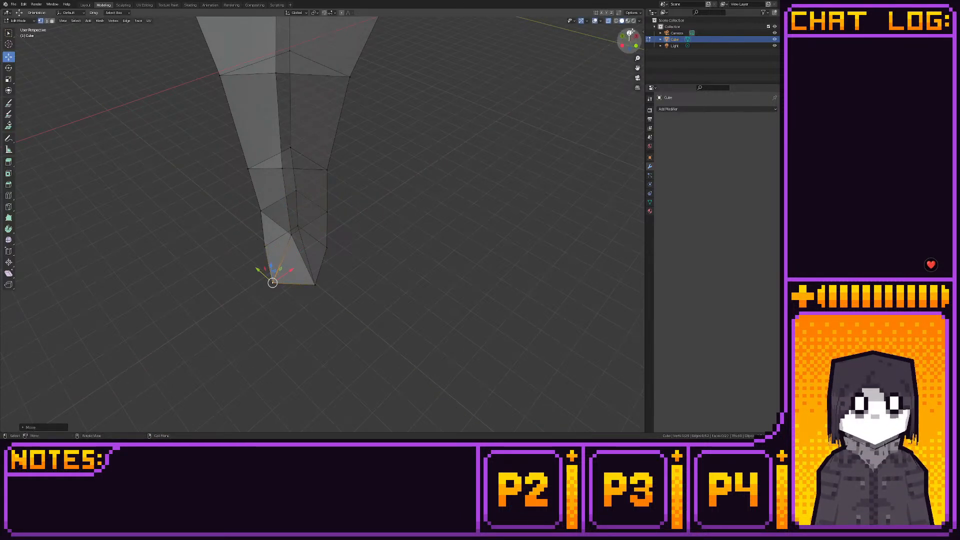
- In top view, snap each of the foot's two moved toe vertices to the grid
left_click(630, 31)
key("shift+s")
left_click(466, 115)
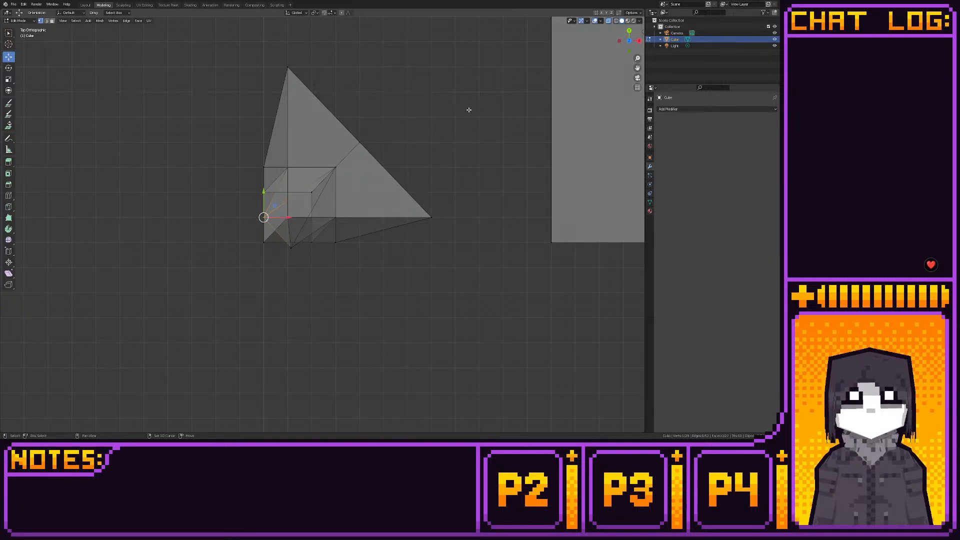
left_click(288, 251)
key("shift+s")
left_click(330, 258)
- In top view, move the foot's front inner bottom vertex forward along negative Y, level with the toe
middle_click_drag(375, 269, 342, 249)
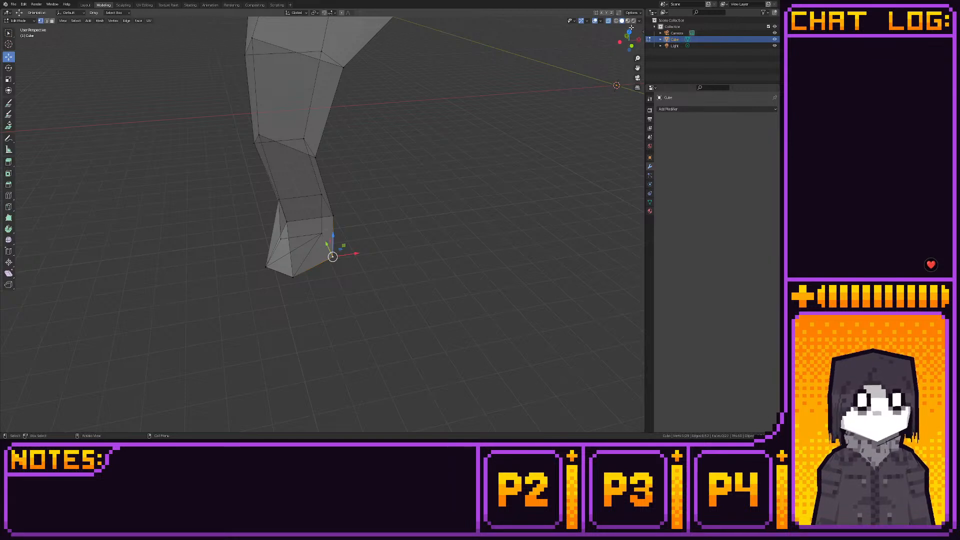
key("alt+a")
key("KP_7")
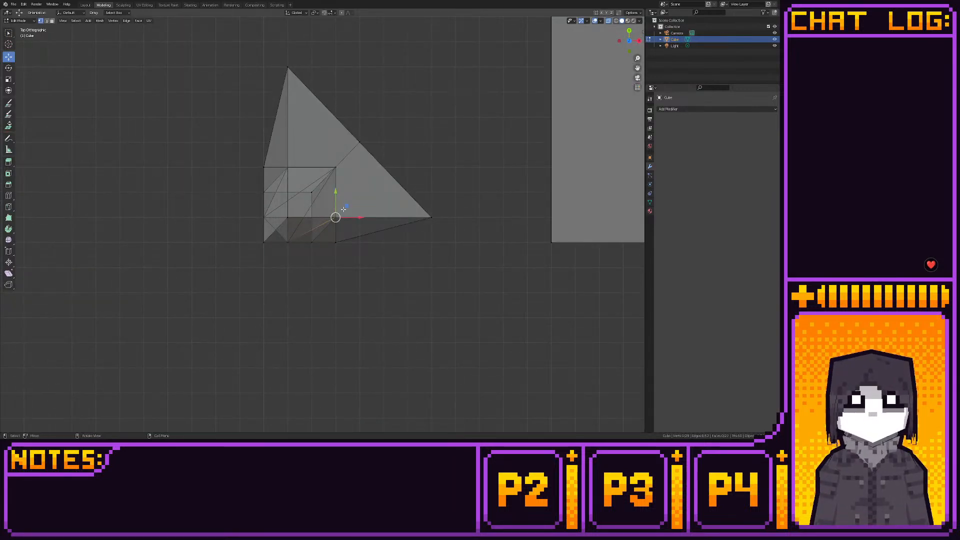
left_click_drag(343, 210, 338, 228)
middle_click_drag(338, 229, 380, 202)
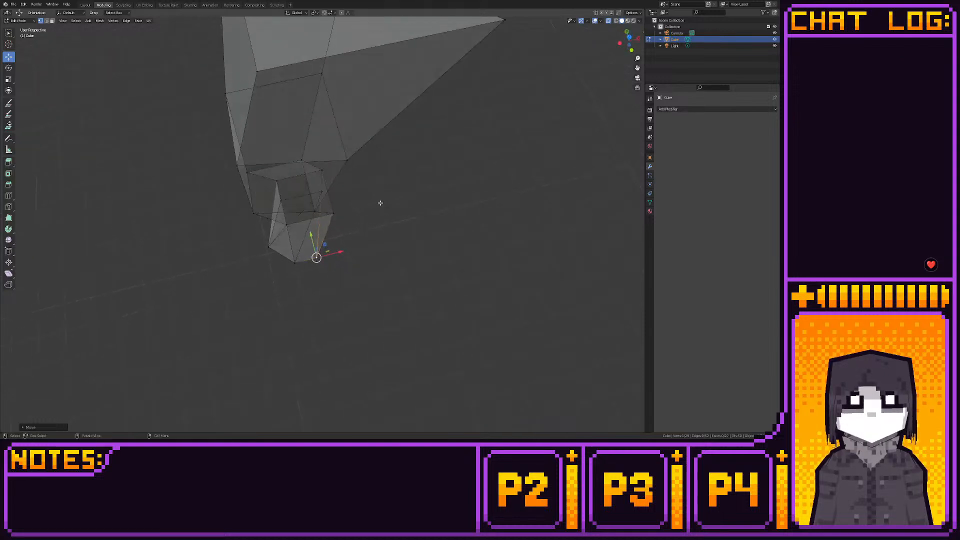
left_click(628, 36)
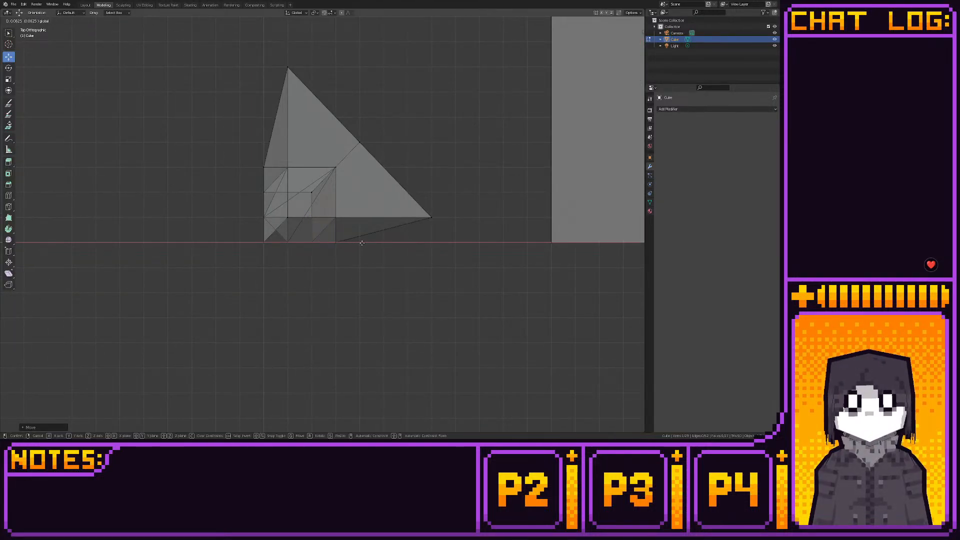
middle_click_drag(342, 244, 268, 271)
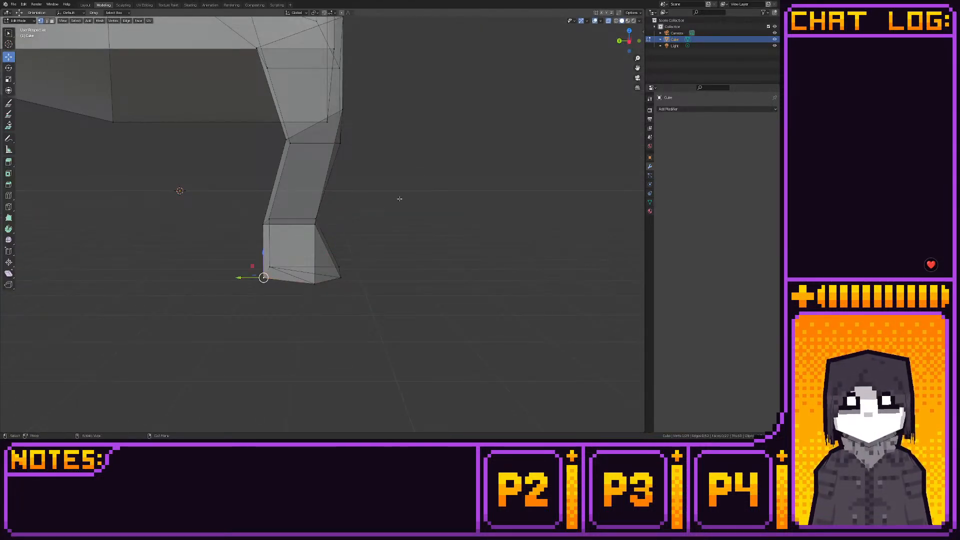
- In top view, move the foot's rear outer bottom vertex outward along negative X, and check the model in Layout
key("KP_7")
left_click_drag(307, 165, 264, 162)
middle_click_drag(264, 162, 381, 188)
left_click(85, 5)
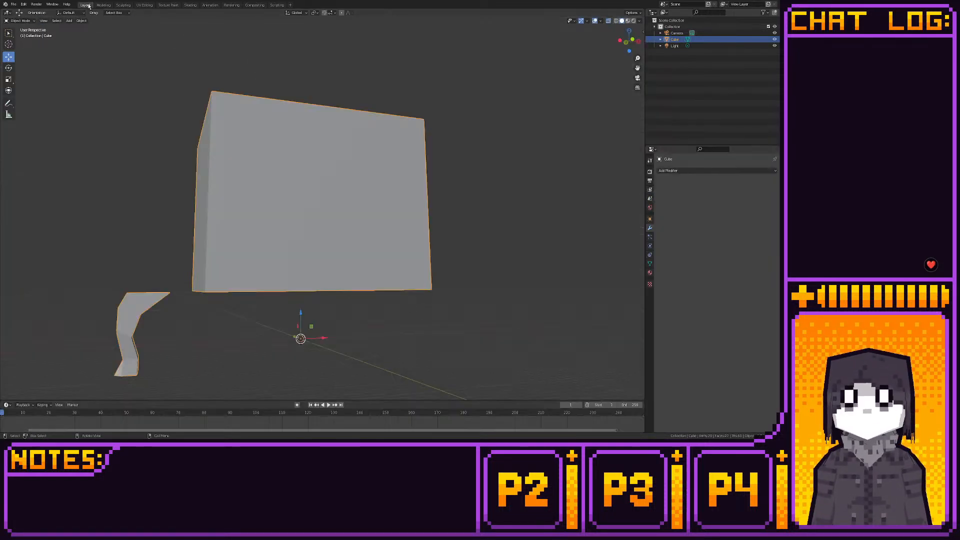
middle_click_drag(294, 131, 259, 111)
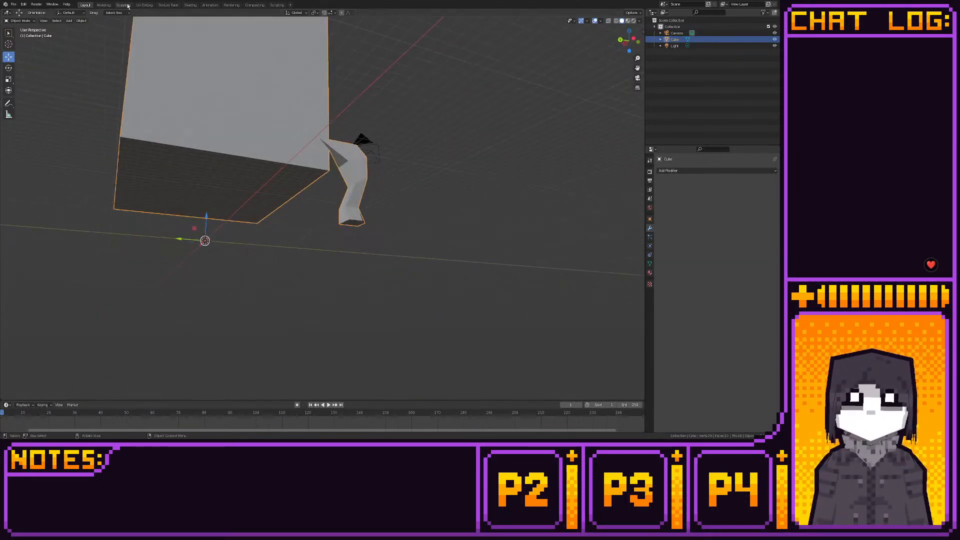
- Return to Modeling, select the entire leg in top view and move it back onto the box's front corner
left_click(104, 4)
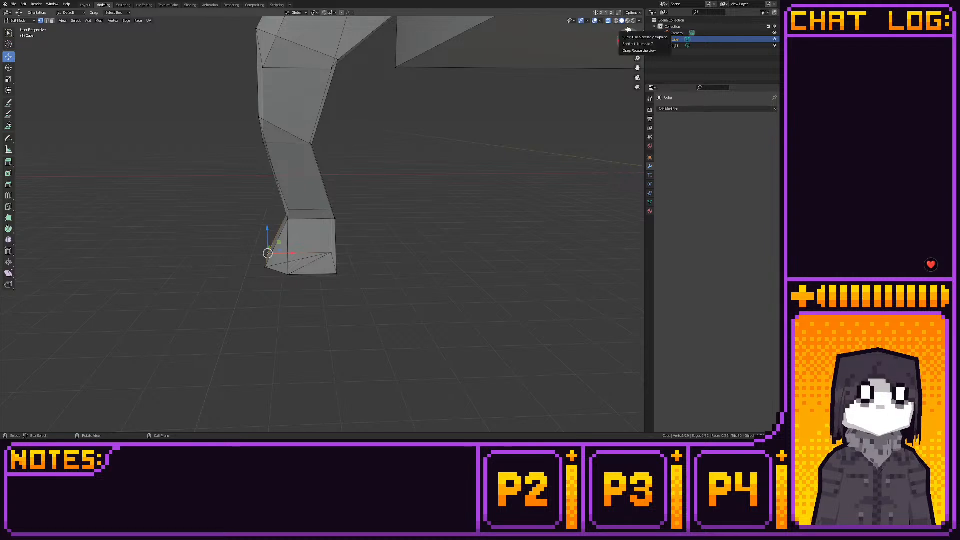
left_click(629, 31)
scroll(300, 190, "down", 4)
left_click_drag(242, 132, 397, 254)
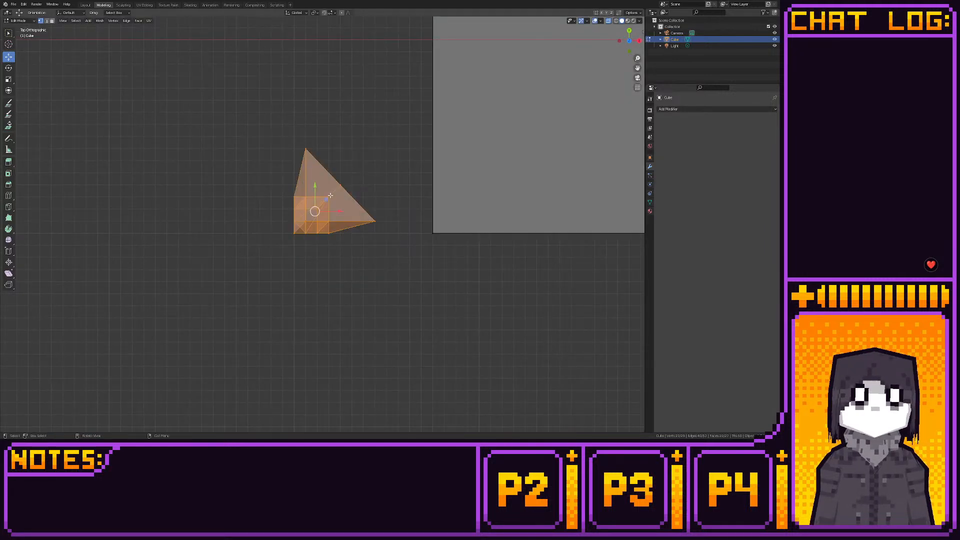
key("g")
left_click(464, 208)
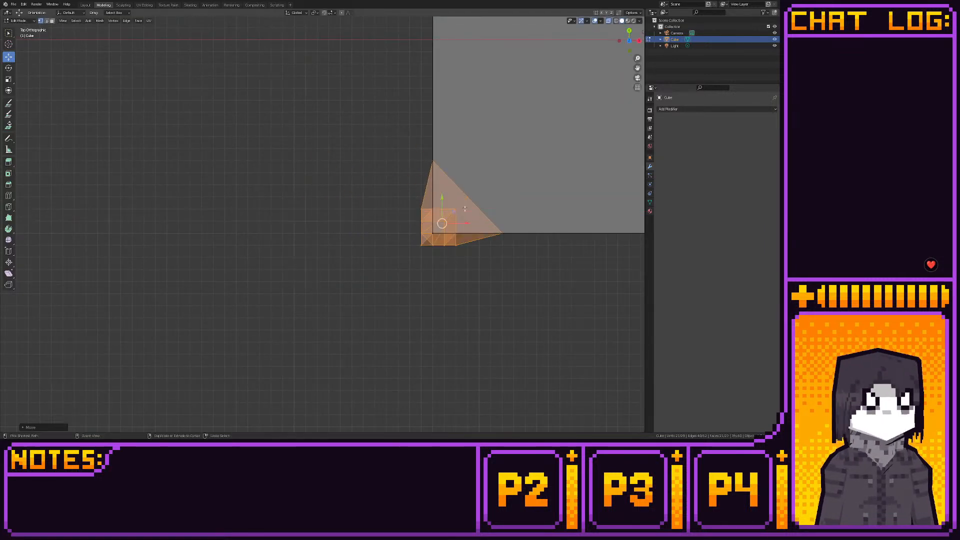
- Examine the leg and the whole box in front orthographic view
middle_click_drag(465, 207, 437, 147)
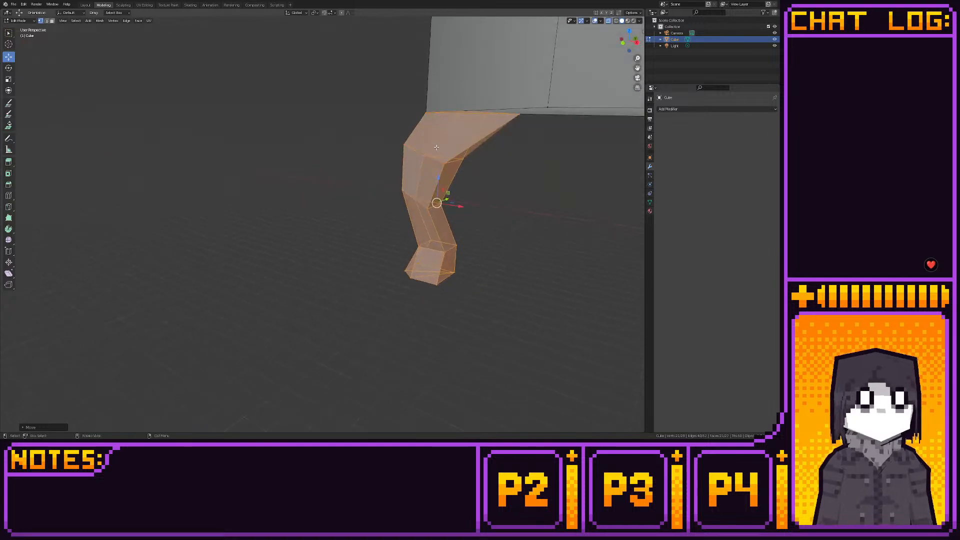
left_click(623, 43)
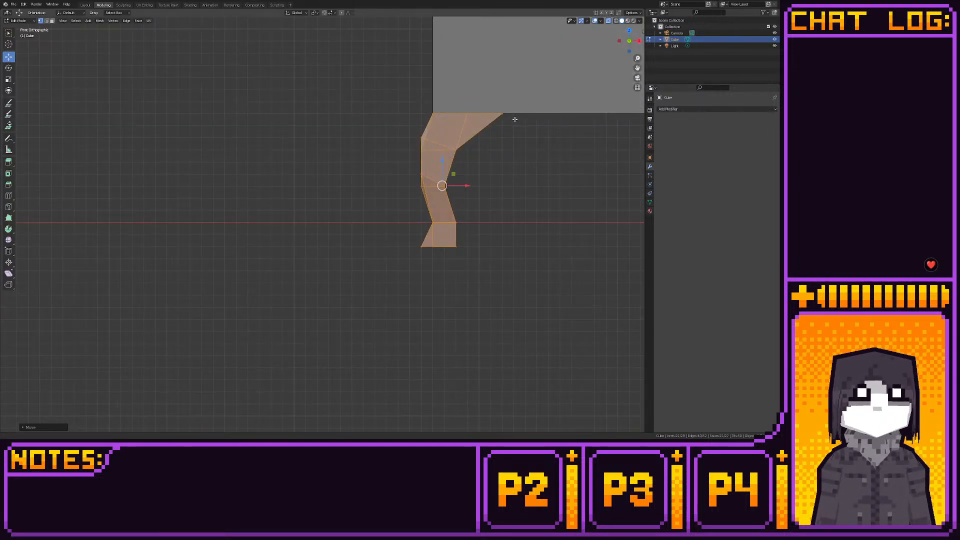
middle_click_drag(514, 119, 403, 182, "shift")
scroll(364, 153, "down", 7)
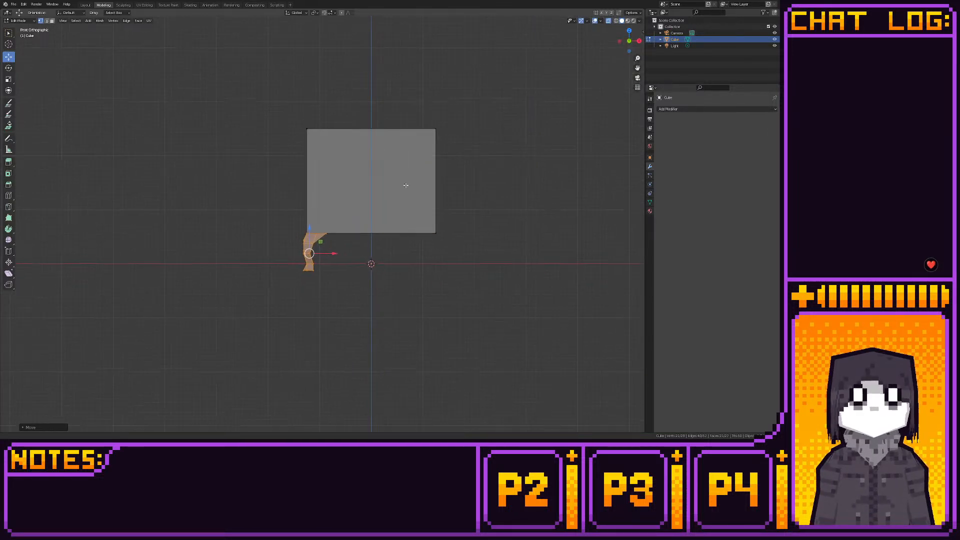
scroll(405, 185, "up", 4)
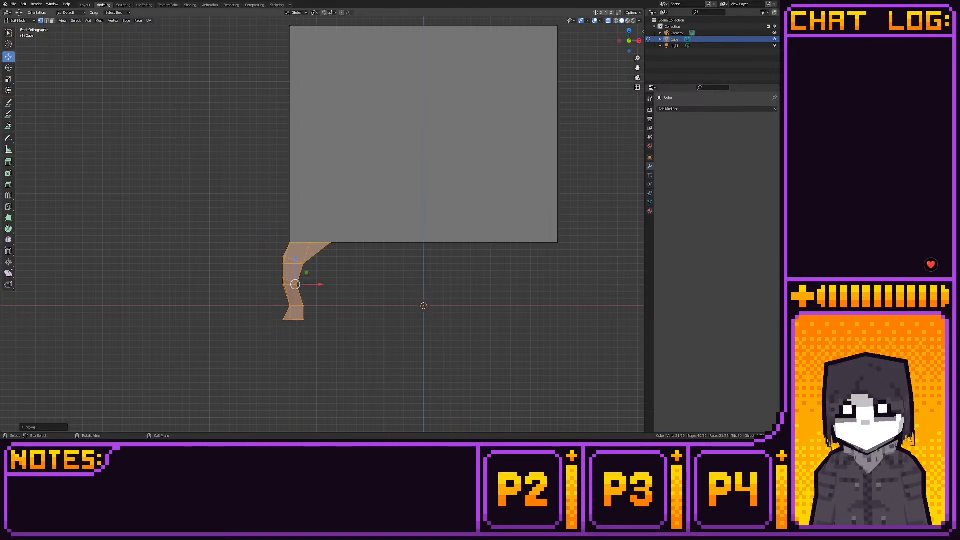
left_click_drag(318, 334, 294, 278)
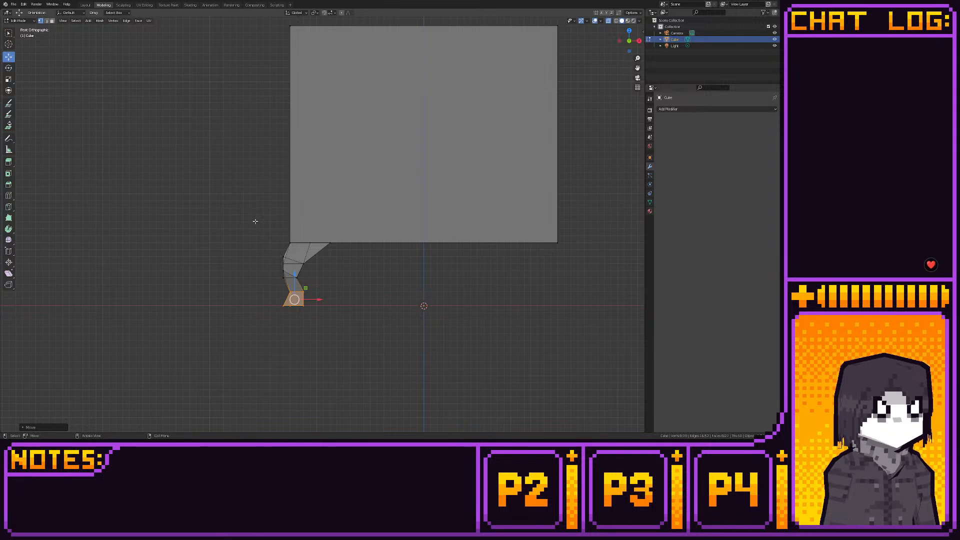
key("ctrl+z")
key("ctrl+z")
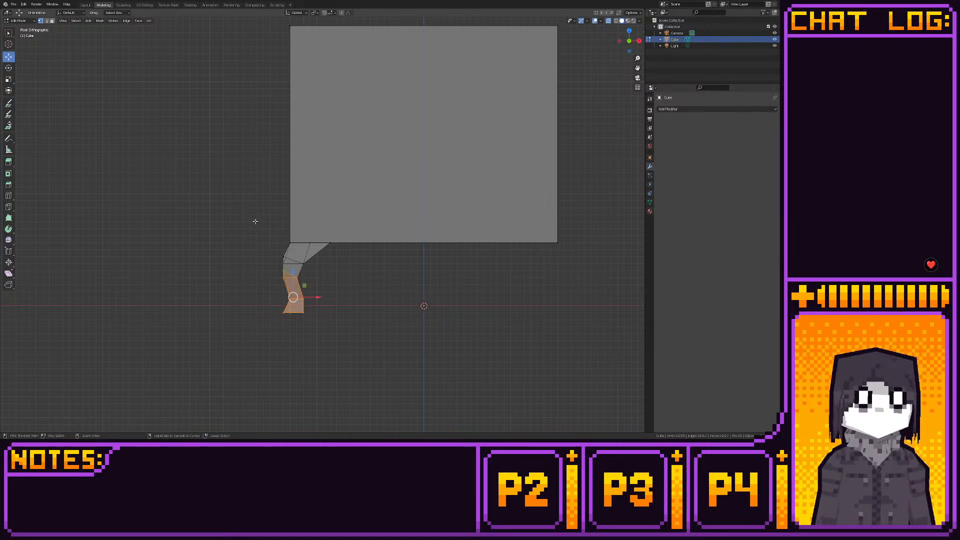
key("ctrl+z")
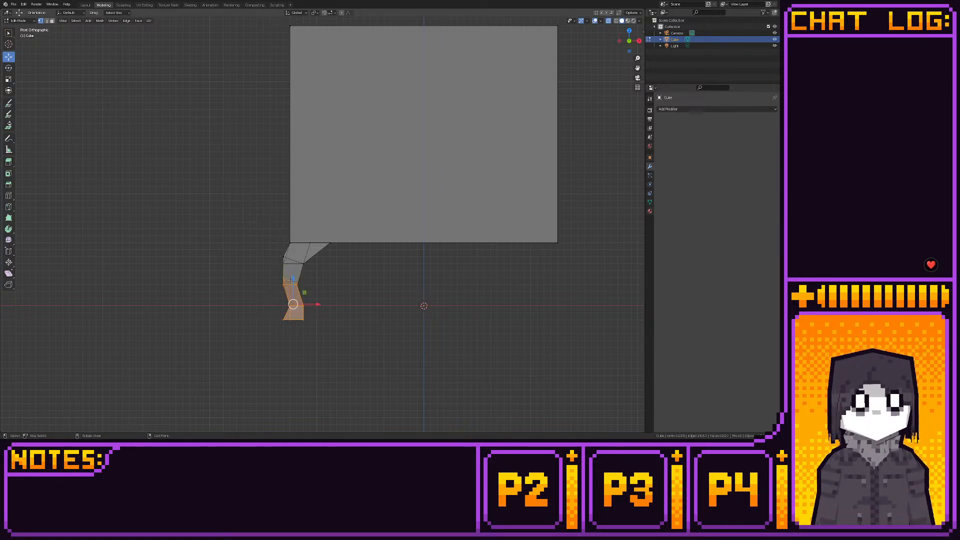
- In front view, shorten the lower leg by one grid step, then raise the leg and box bottom together until the foot sits on the ground line
left_click_drag(271, 274, 293, 271)
left_click_drag(255, 232, 572, 331)
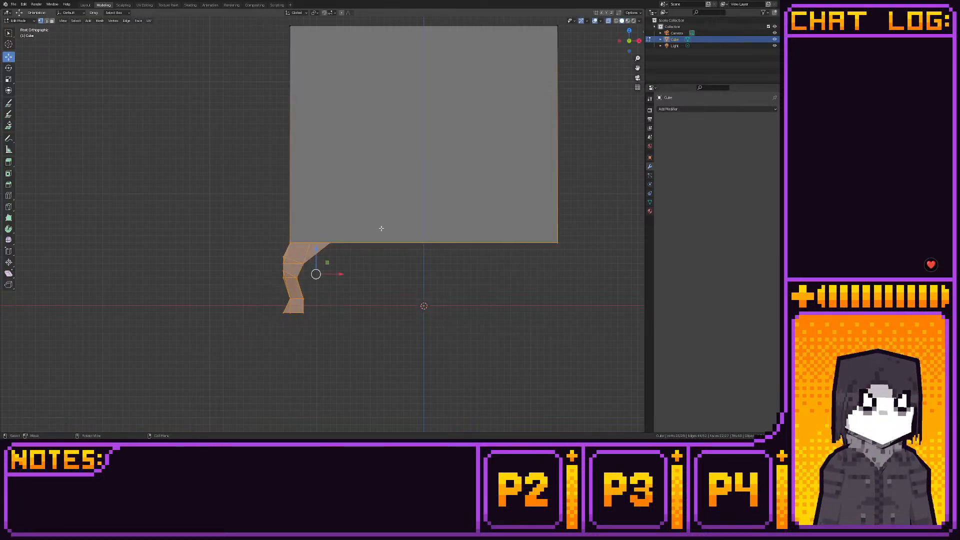
mouse_move(316, 248)
left_mouse_down("ctrl")
mouse_move(295, 234)
mouse_move(322, 239)
left_mouse_up("ctrl")
- Delete the leg's hidden triangular top face where it meets the underside of the box
key("3")
middle_click_drag(322, 235, 320, 264)
key("x")
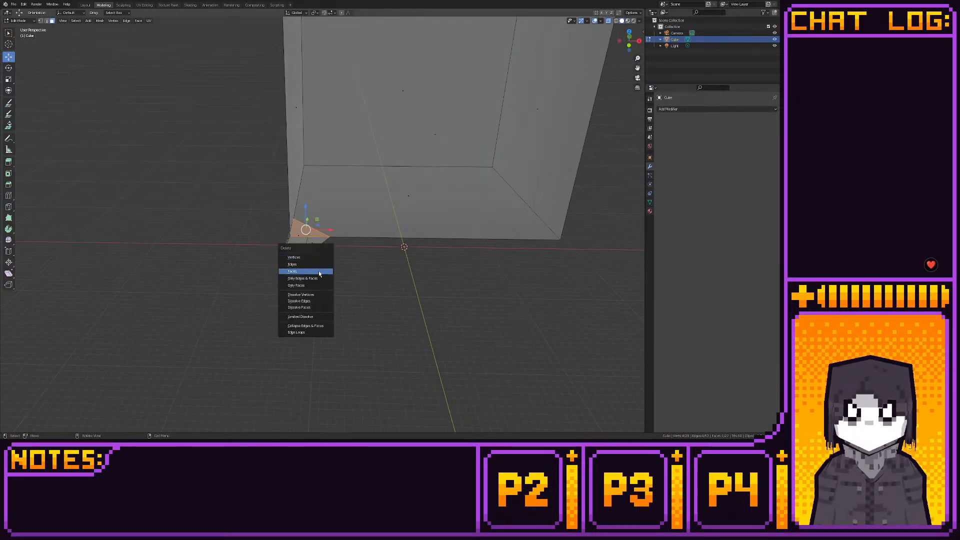
left_click(319, 273)
- Select the whole linked leg, duplicate it in top view, rotate the copy about 90 degrees and place it at the opposite front corner
middle_click_drag(319, 274, 360, 317)
key("l")
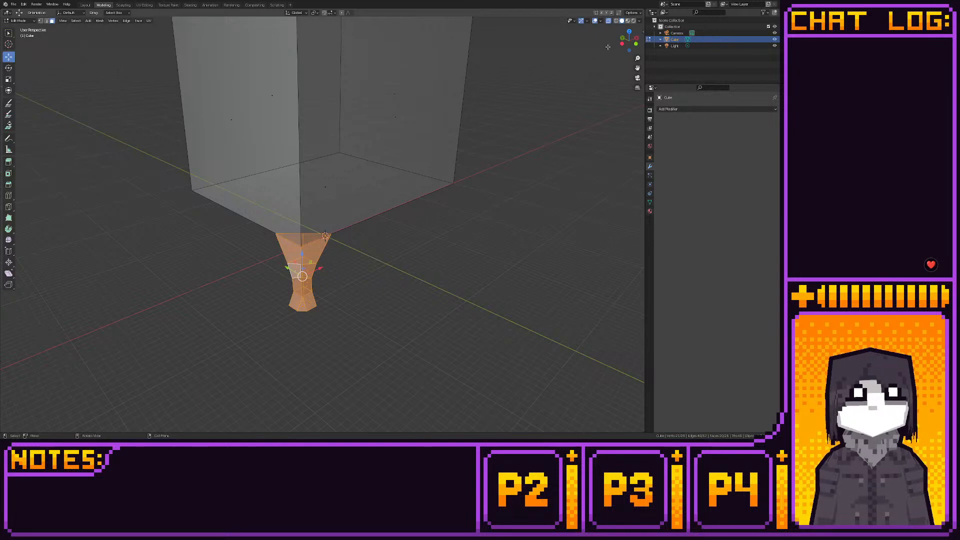
left_click(629, 32)
key("g")
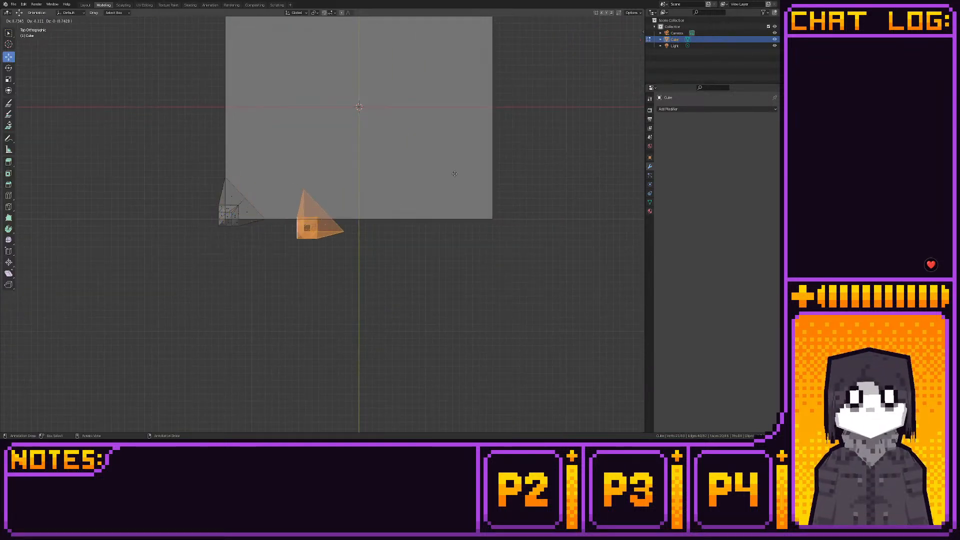
left_click(471, 199)
key("r")
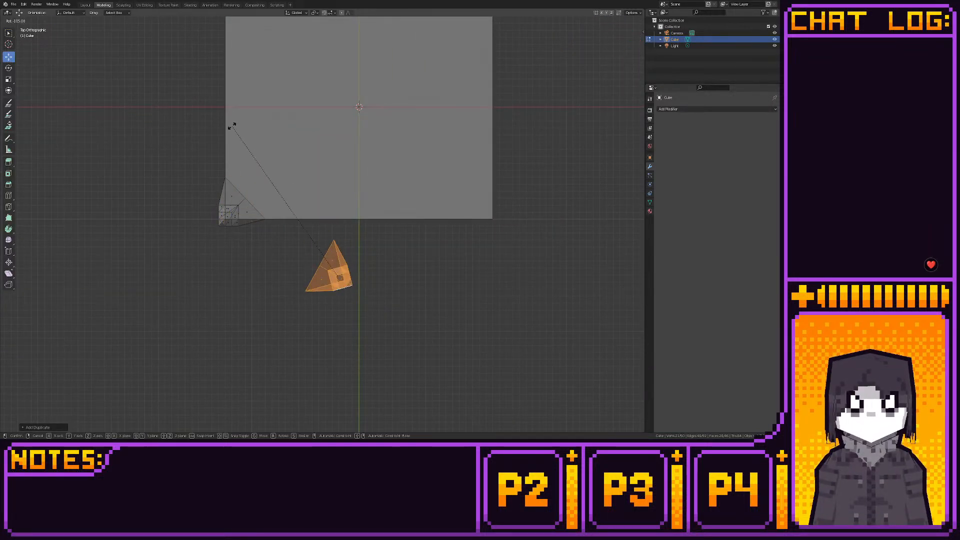
left_click(272, 106)
left_click_drag(350, 267, 498, 200)
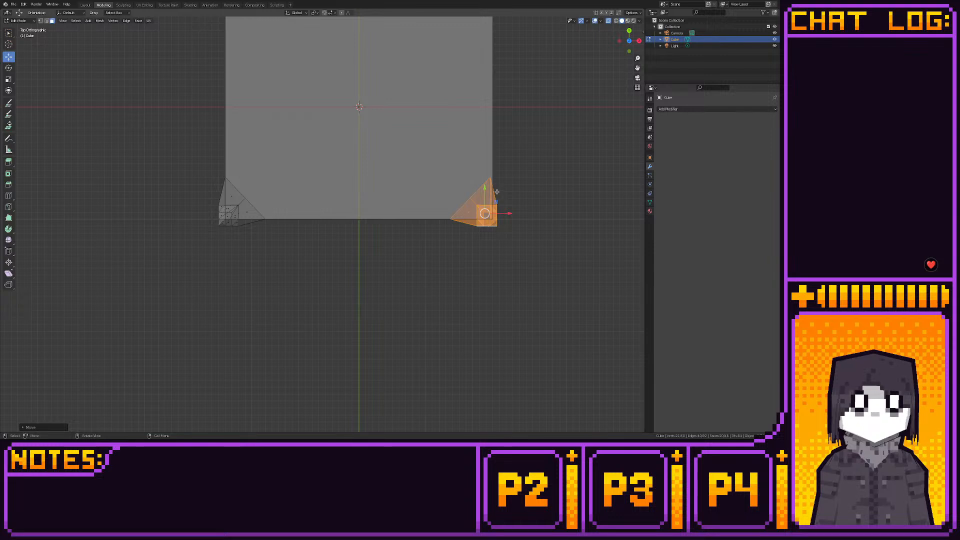
- In top view, nudge the copied leg along X so it lines up with the box's front corner
left_click_drag(506, 214, 509, 213)
key("1")
middle_click_drag(485, 179, 461, 185, "shift")
scroll(460, 185, "up", 3)
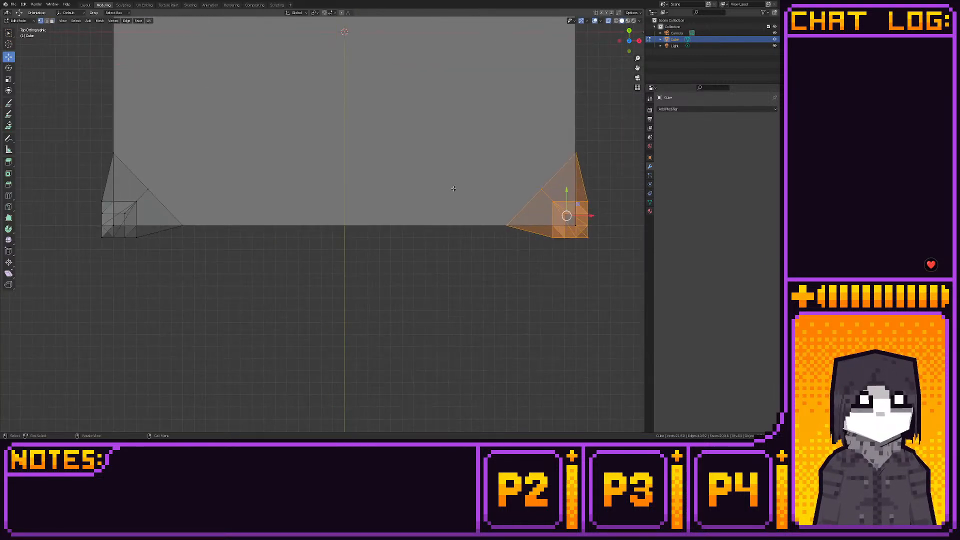
key("shift+s")
key("Escape")
scroll(486, 185, "down", 1)
scroll(485, 186, "down", 2)
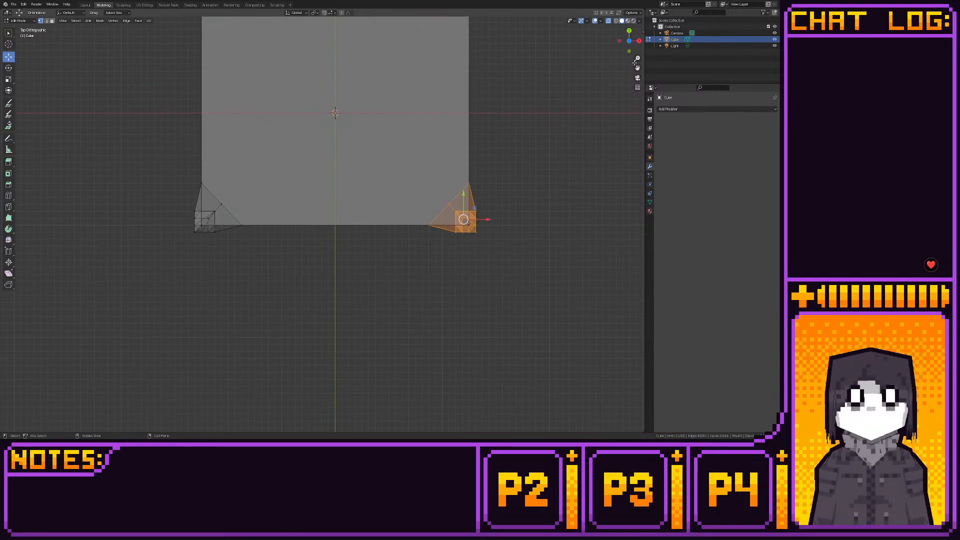
- Select all faces of both front legs, duplicate them in top view and rotate the copies 180 degrees
left_click(629, 50)
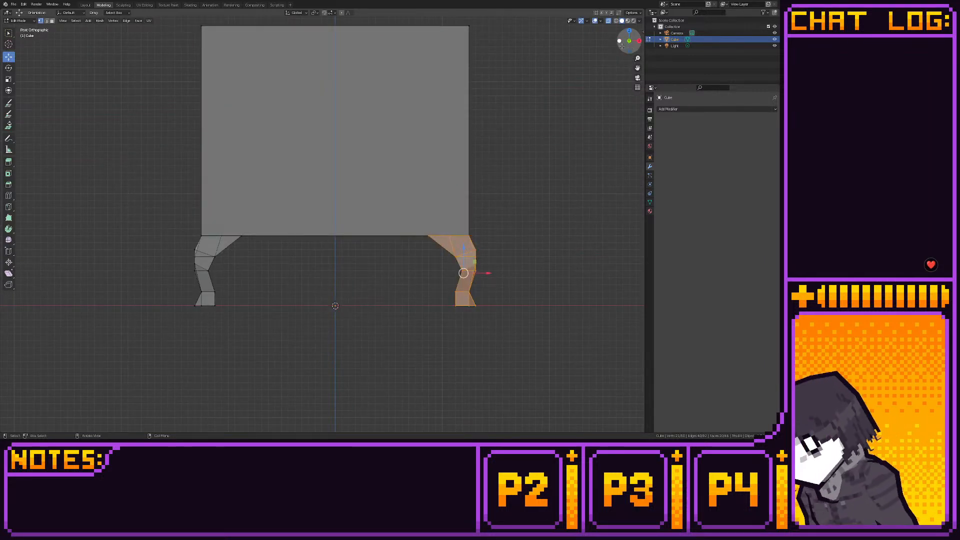
key("3")
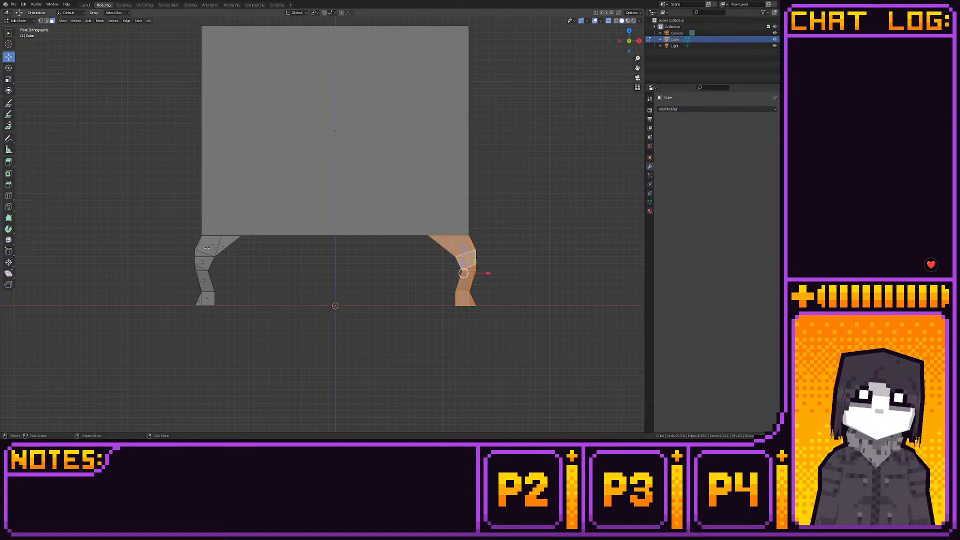
left_click_drag(186, 235, 279, 316, "shift")
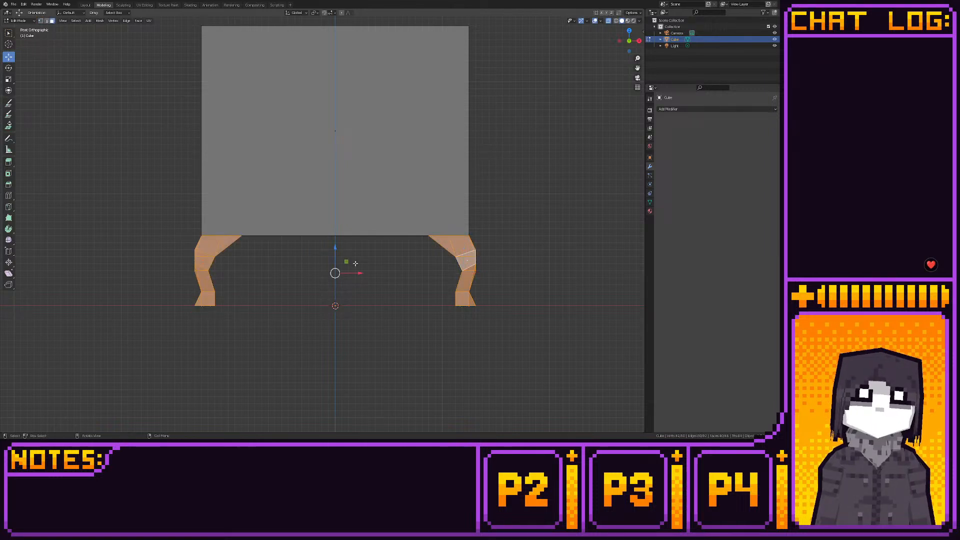
left_click(633, 26)
key("ctrl+z")
left_click(629, 30)
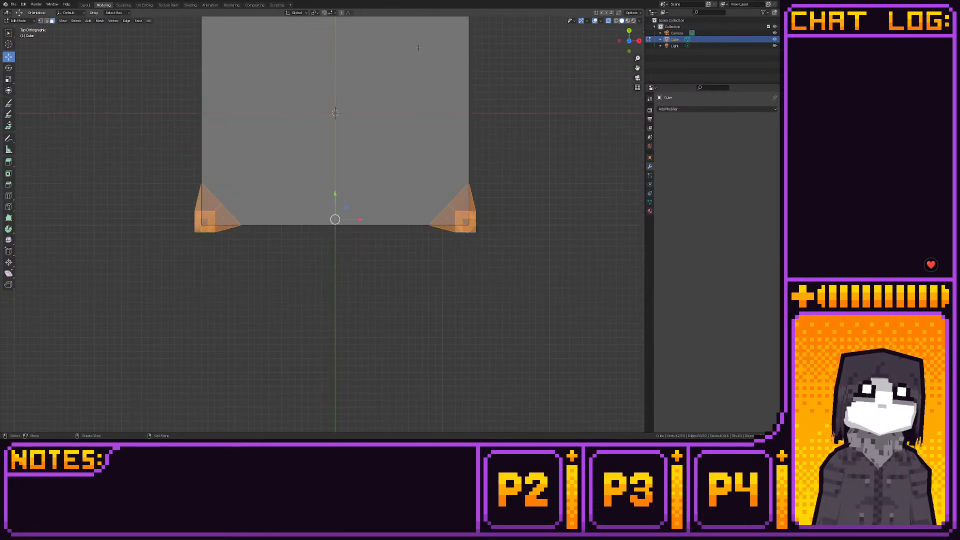
key("shift+d")
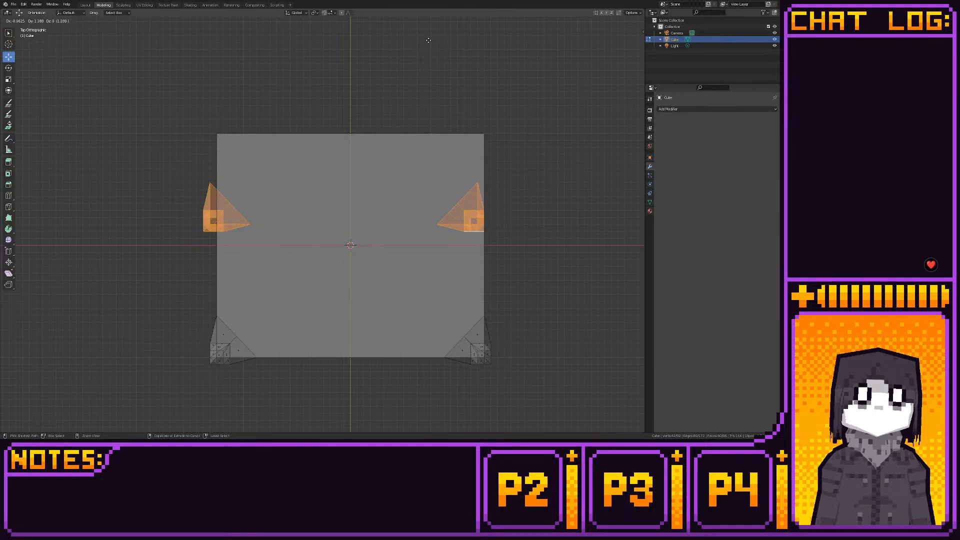
left_click(429, 41)
key("r")
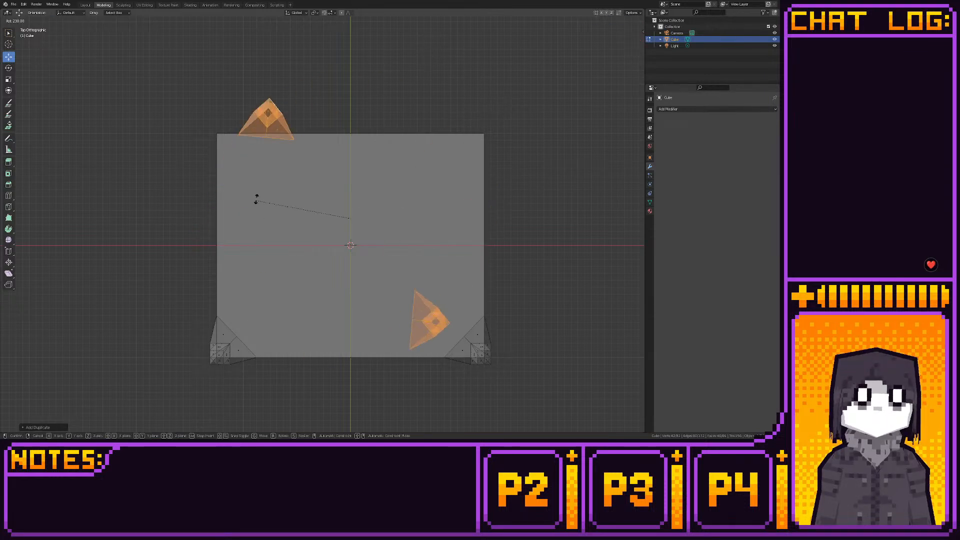
left_click(322, 240)
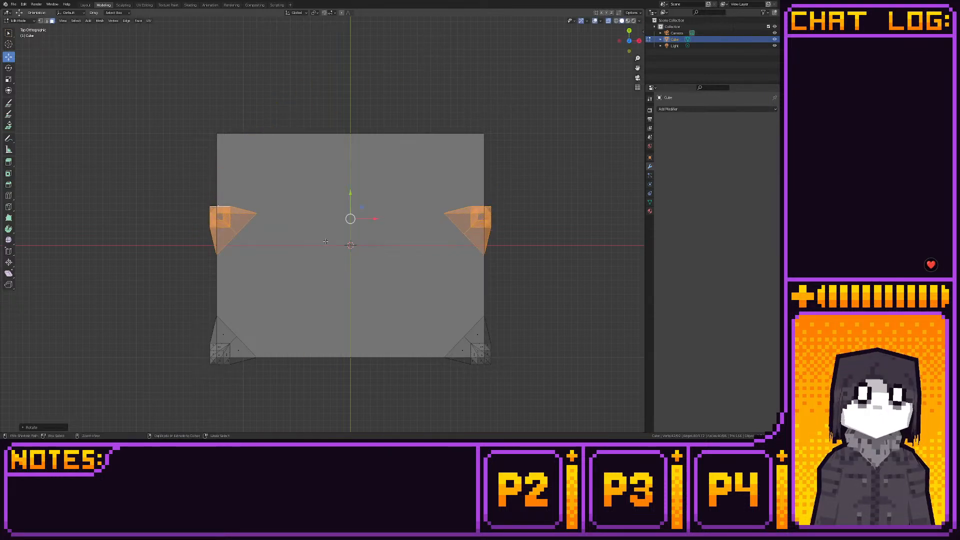
- Move the two duplicated legs along Y to the box's rear corners and snap them to the grid
key("g")
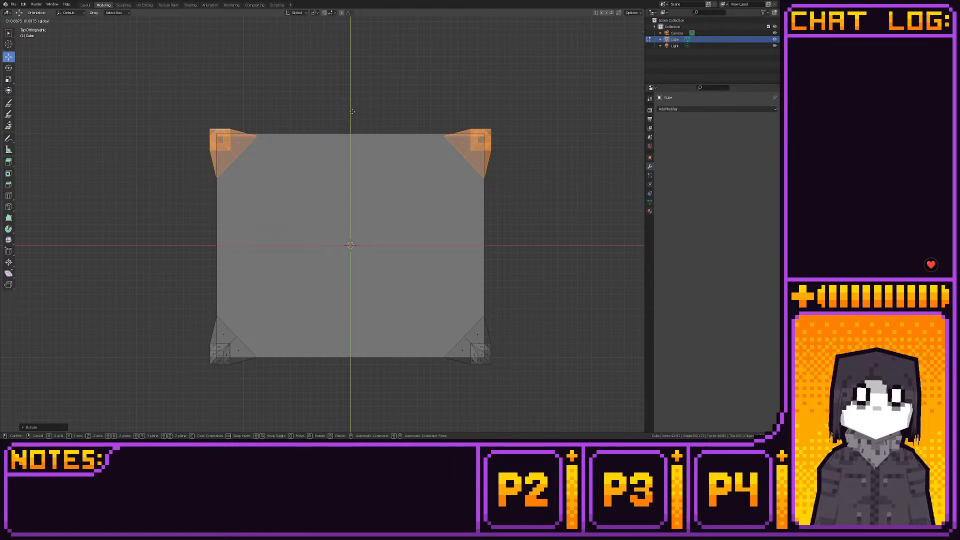
left_click(351, 113)
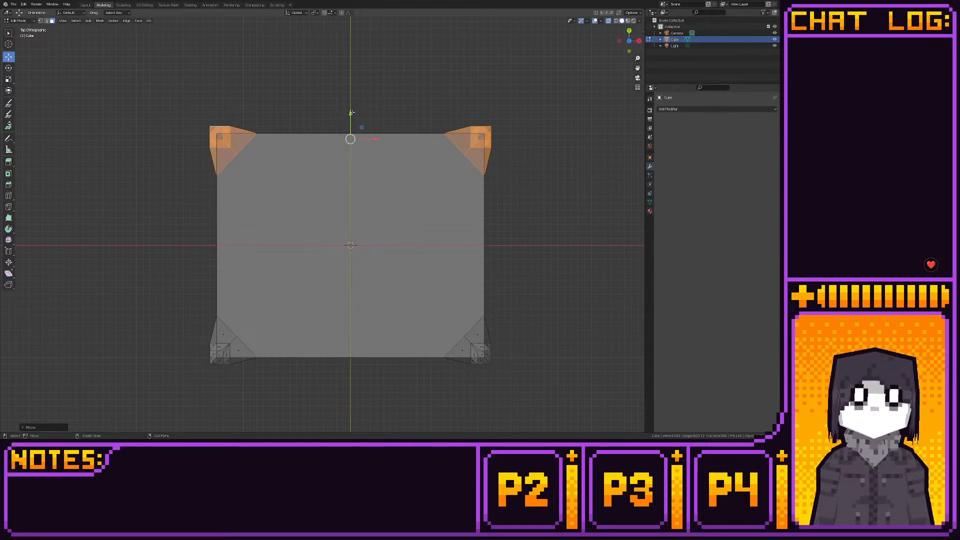
middle_click_drag(351, 113, 346, 153, "shift")
key("shift+s")
left_click(383, 152)
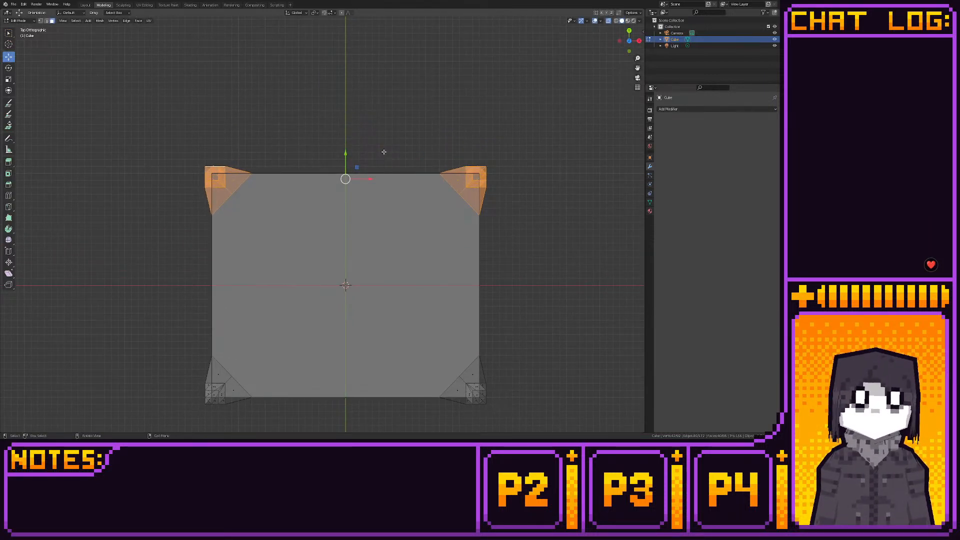
left_click(384, 152)
- Switch to Layout and examine the four-legged model from all around and in back view
left_click(86, 5)
middle_click_drag(329, 150, 402, 166)
scroll(403, 167, "down", 3)
left_click(626, 42)
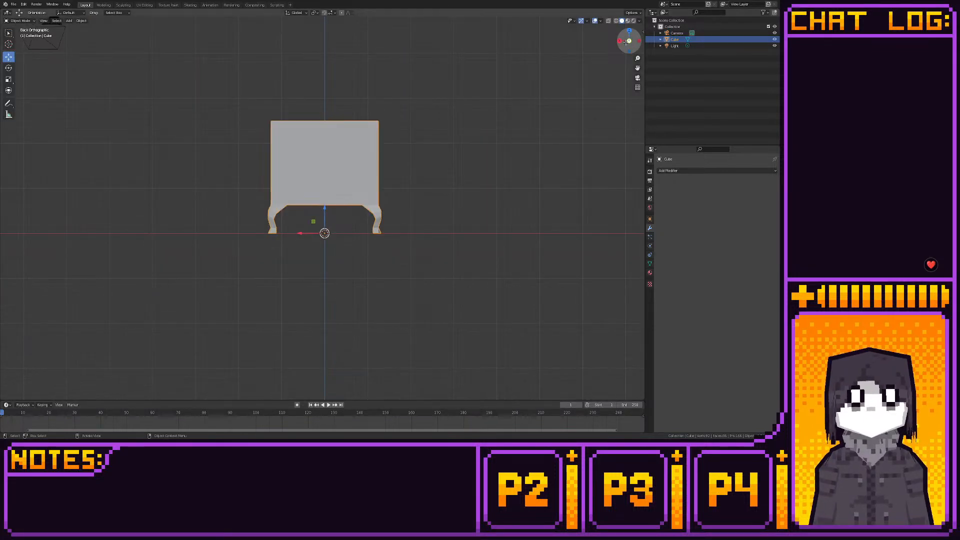
scroll(373, 170, "up", 3)
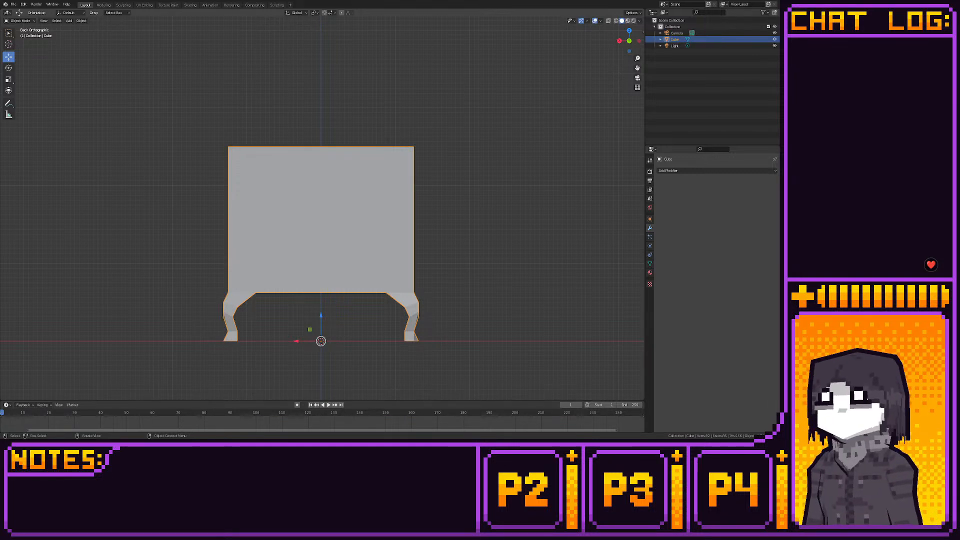
- Return to Modeling and, in front view, add a horizontal loop cut around the box just below its top edge
left_click(103, 5)
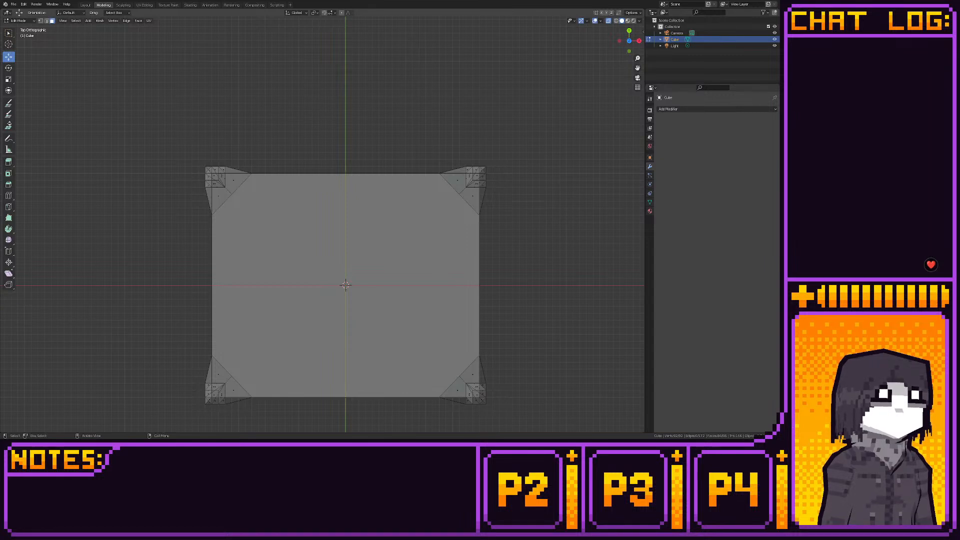
left_click(8, 194)
left_click(629, 51)
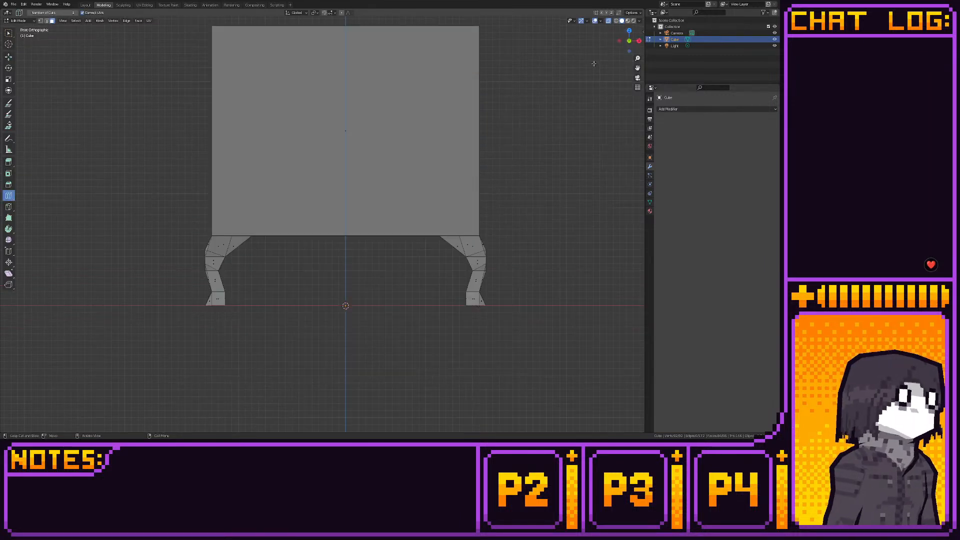
middle_click_drag(209, 82, 209, 182, "shift")
left_click_drag(212, 188, 229, 98)
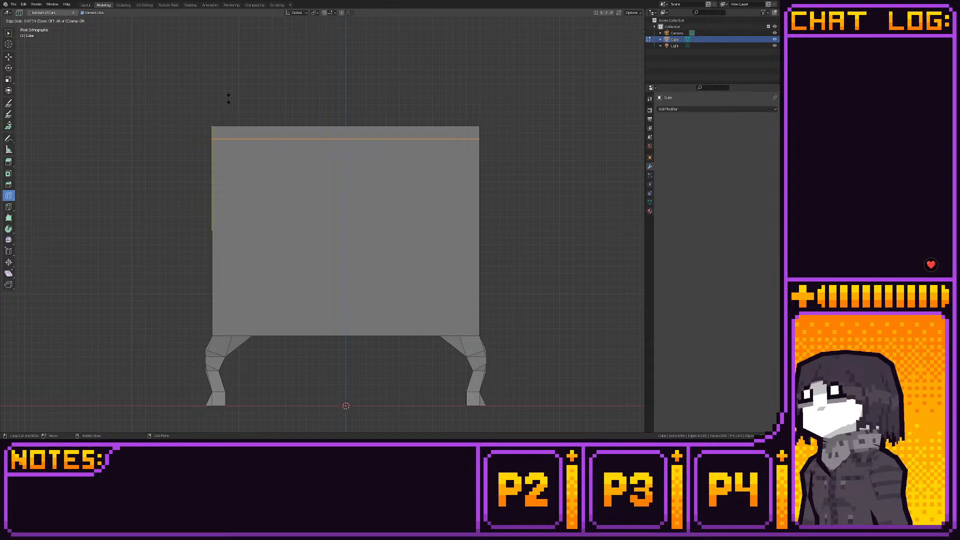
left_click_drag(229, 97, 228, 97)
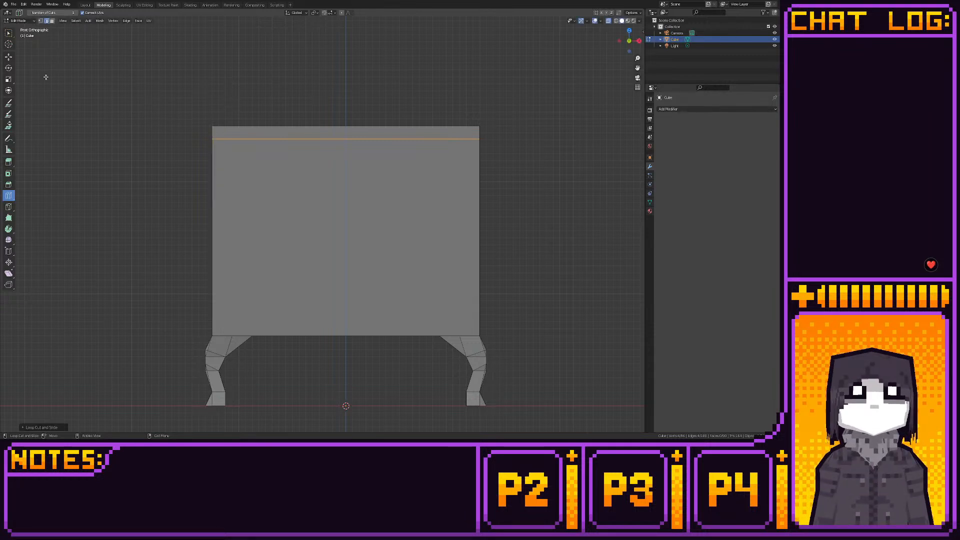
- Snap the new edge loop near the box's top to the grid
key("shift+space")
key("g")
key("shift+s")
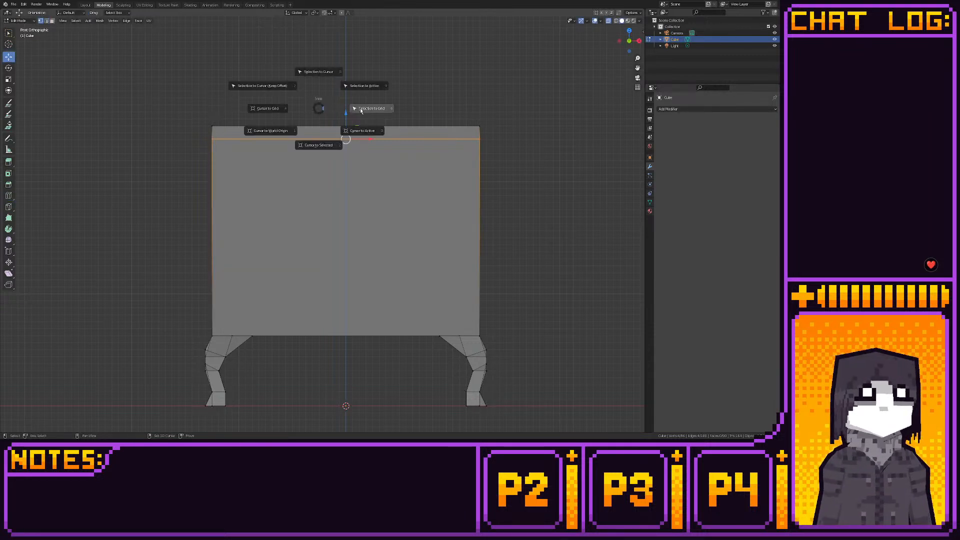
left_click(360, 108)
- Add a second horizontal loop cut halfway up the narrow band at the top of the box
left_click(8, 195)
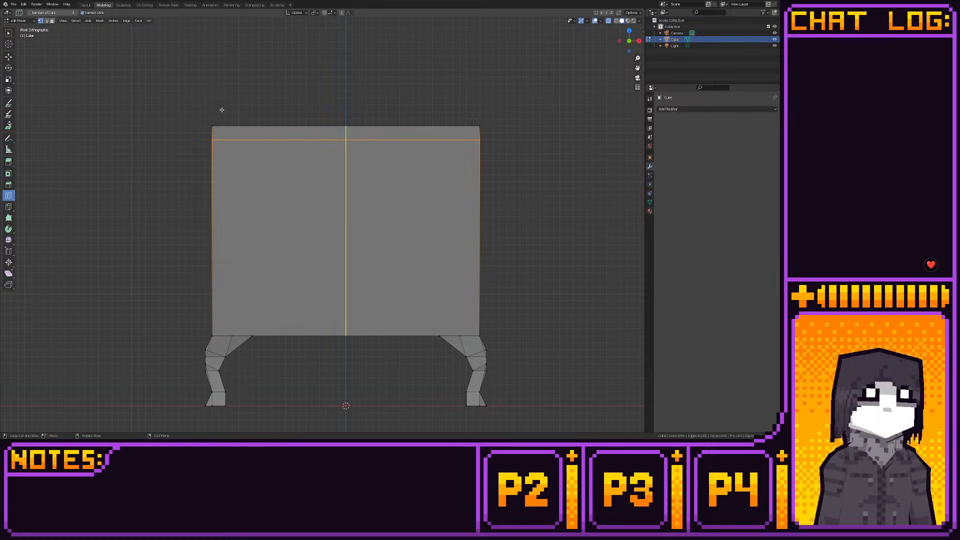
left_click(346, 133)
left_click(8, 56)
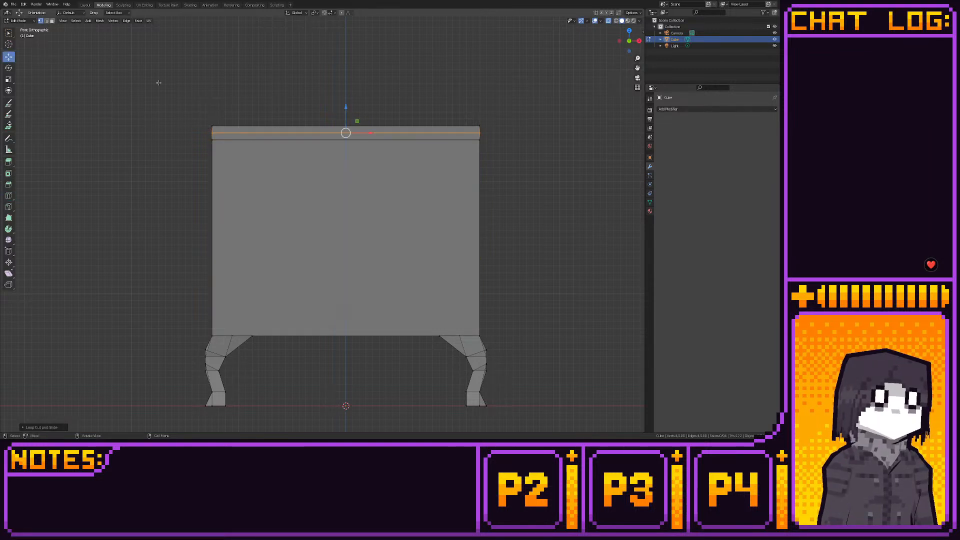
- Extrude the faces of both rings of the band at the top of the box in place
key("3")
left_click_drag(200, 126, 486, 135)
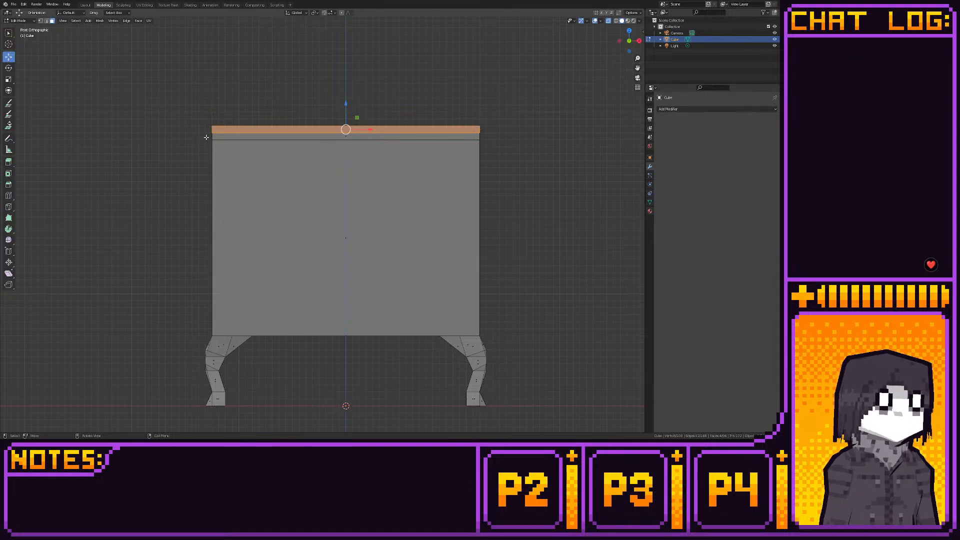
left_click_drag(208, 139, 489, 116)
left_click(9, 162)
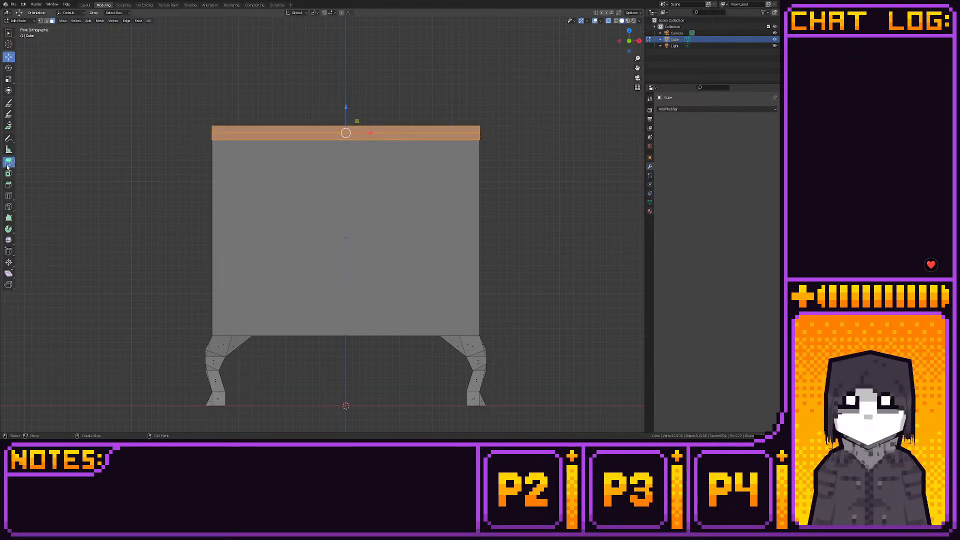
left_click_drag(353, 114, 356, 111)
right_click(357, 111)
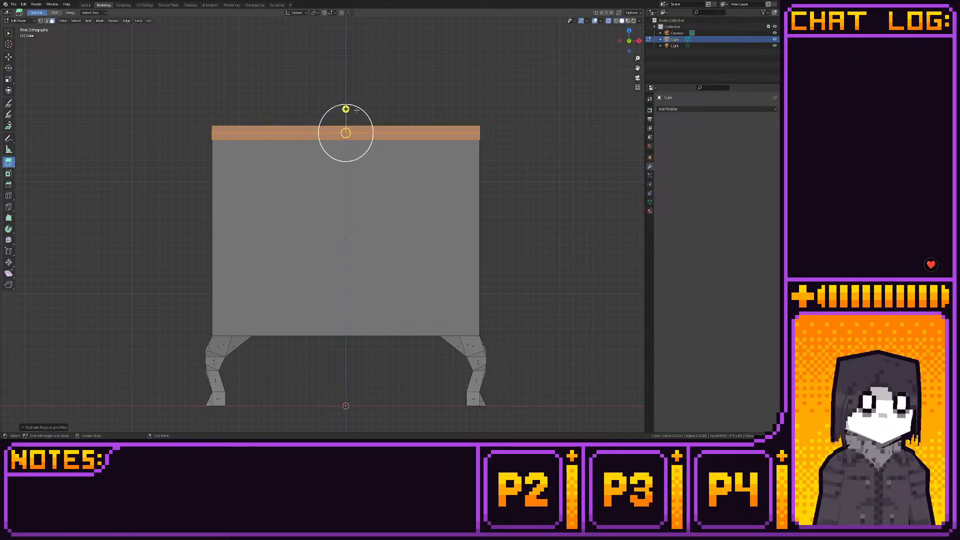
- Scale the extruded band slightly outward past the box sides and snap it to the grid
key("s")
left_click(409, 116)
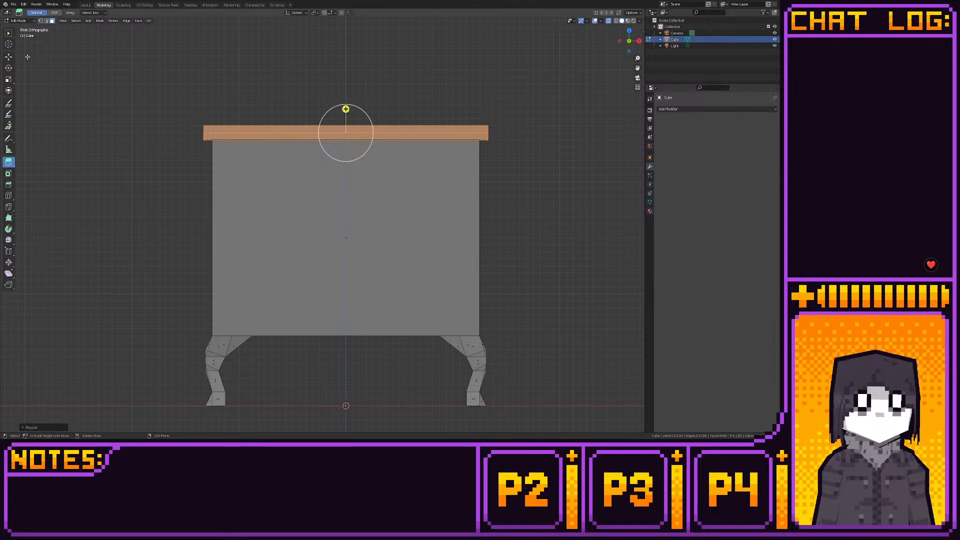
left_click(9, 57)
key("shift+s")
left_click(433, 112)
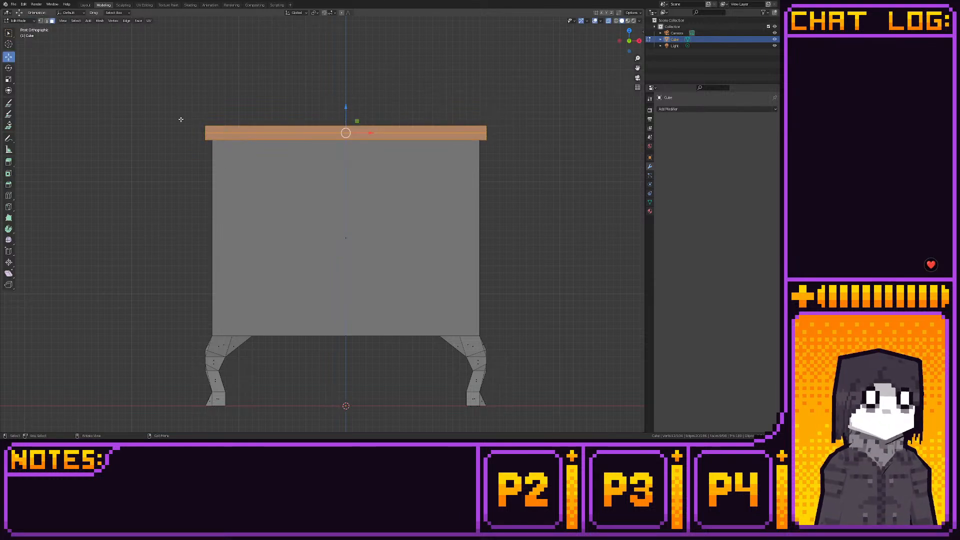
- Scale the upper half of the band further outward, giving it a sloped underside, and snap it to the grid
left_click_drag(181, 119, 499, 133)
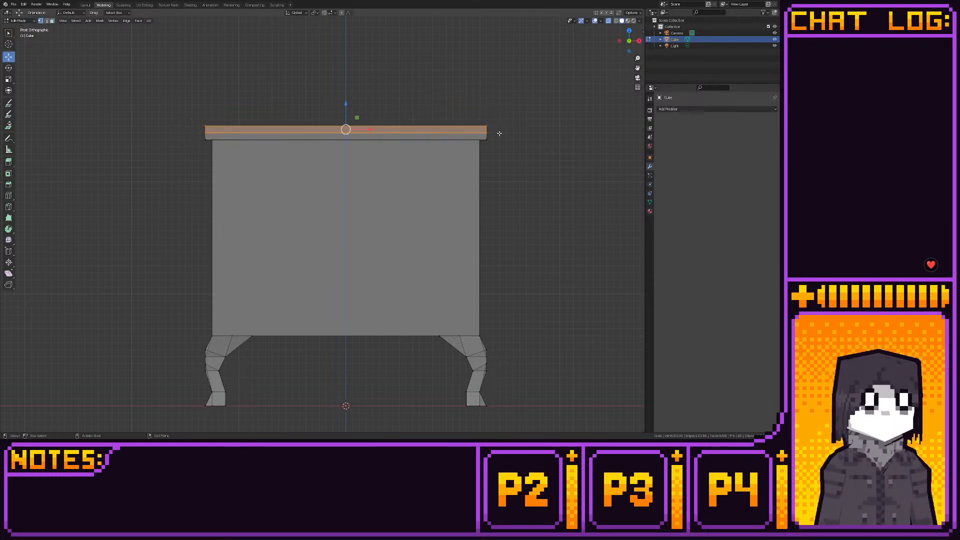
key("s")
left_click(507, 135)
key("shift+s")
left_click(558, 141)
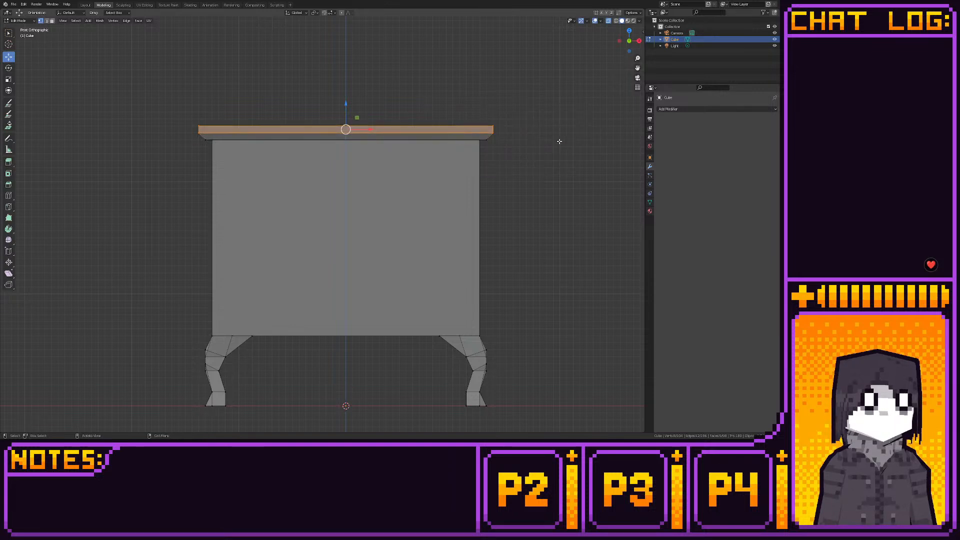
- Switch to Layout and examine the overhanging top and the legs from above and from low angles
left_click(637, 40)
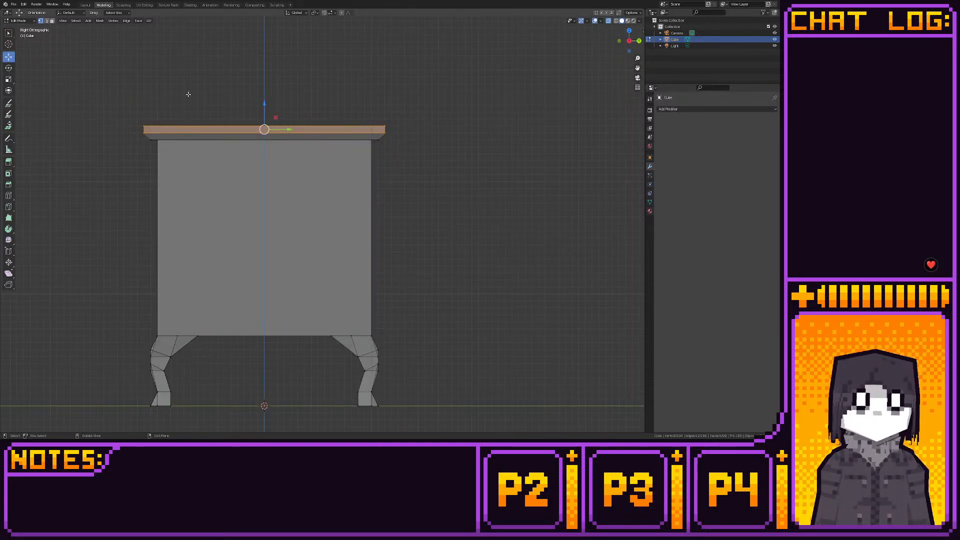
left_click(86, 5)
middle_click_drag(206, 65, 199, 89)
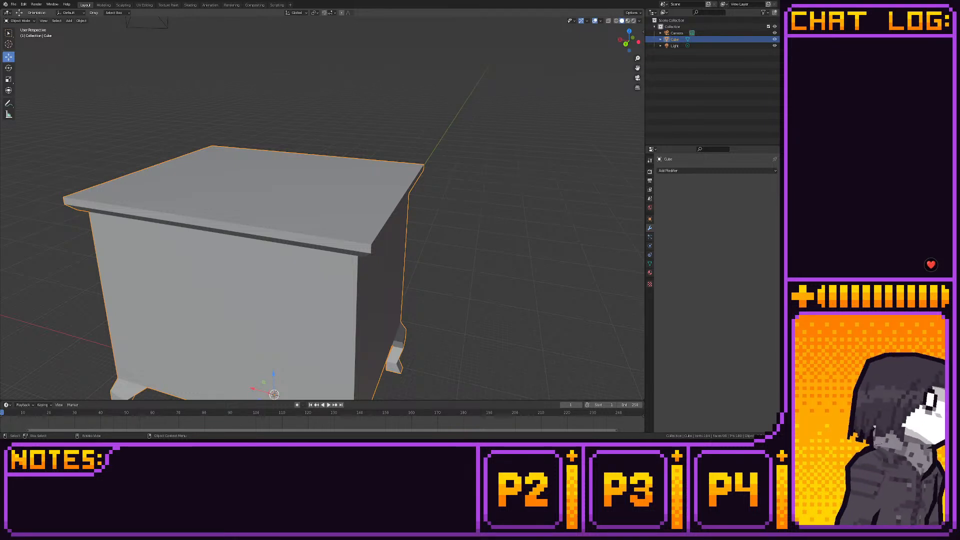
scroll(323, 210, "down", 5)
scroll(323, 210, "up", 1)
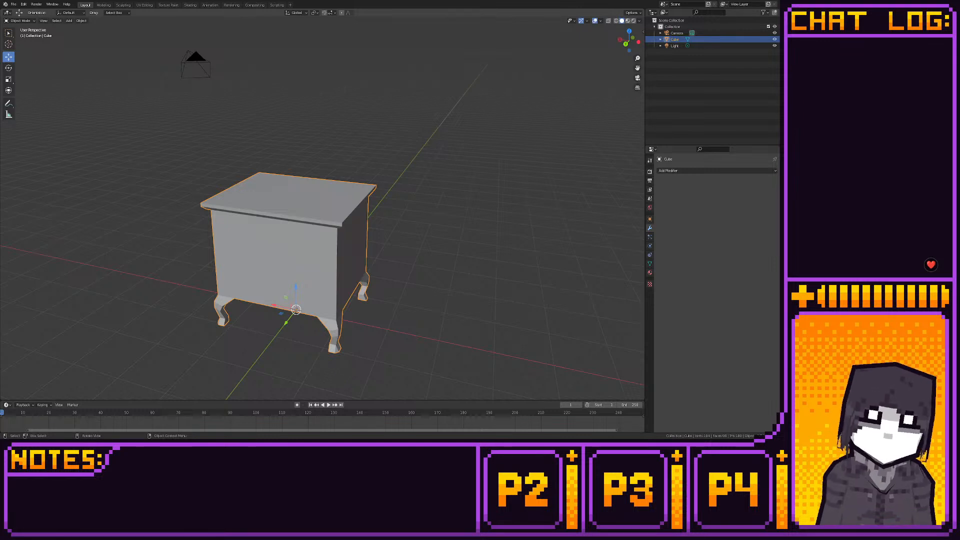
middle_click_drag(350, 365, 287, 349)
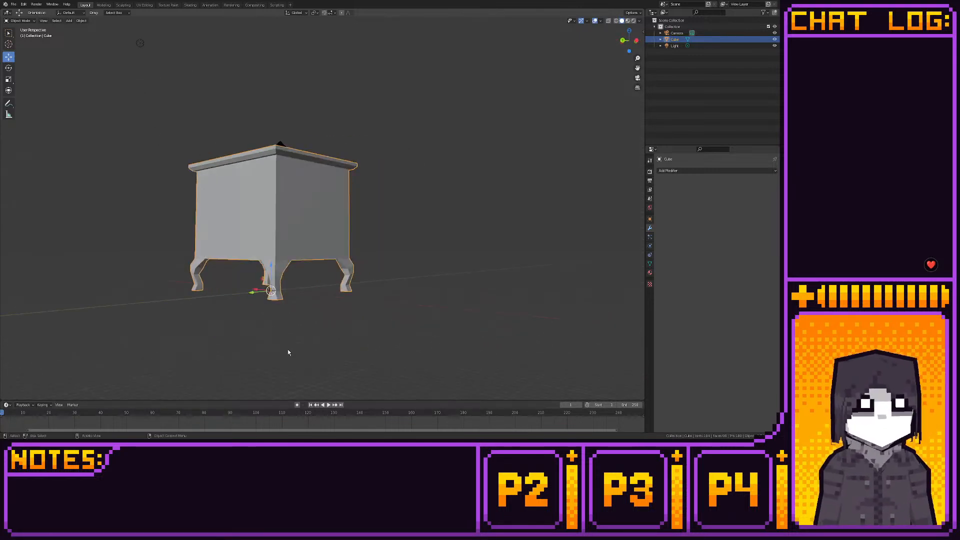
- Return to Modeling and apply smooth shading to the faces of all four legs
left_click(103, 6)
key("3")
left_click_drag(134, 425, 429, 333)
right_click(429, 333)
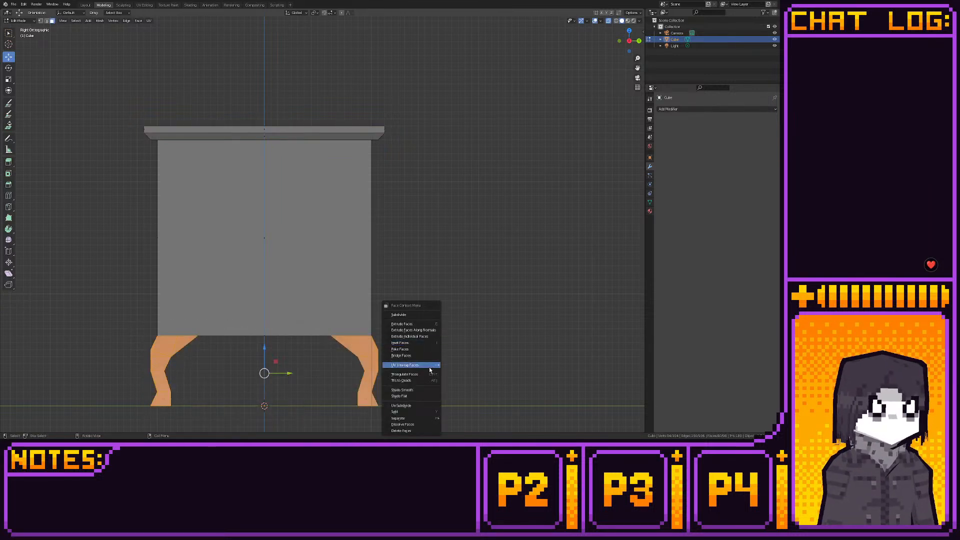
left_click(403, 390)
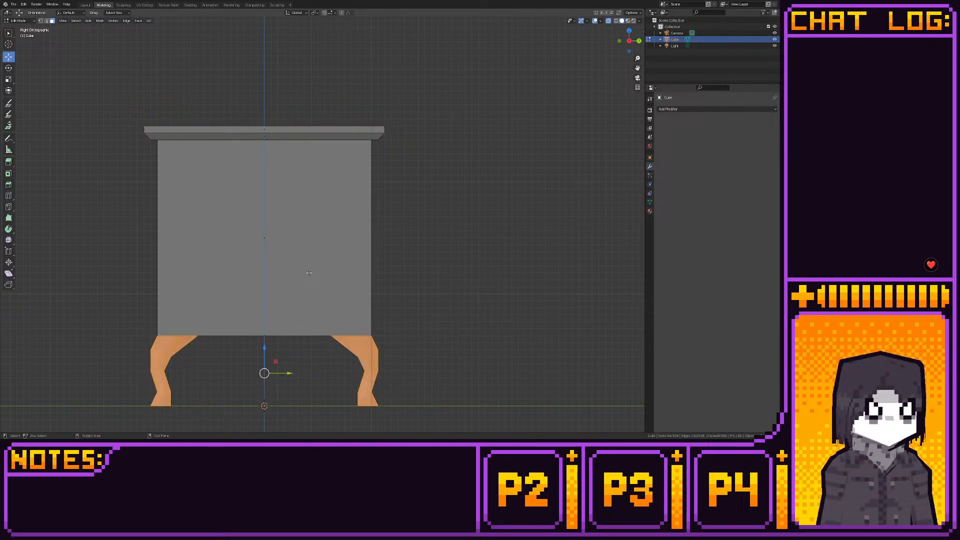
- Examine the smooth-shaded legs in Layout, using rendered and solid viewport shading
left_click(85, 5)
middle_click_drag(209, 131, 337, 173)
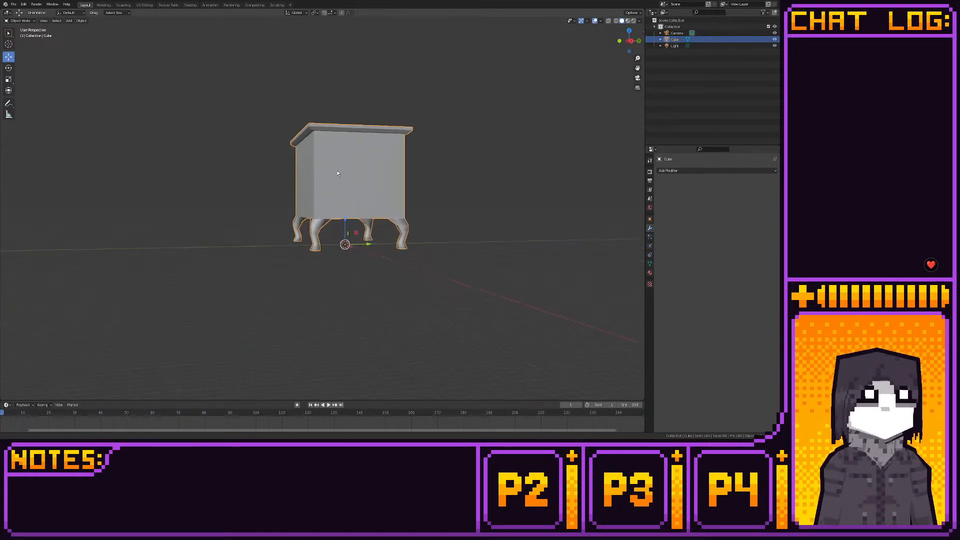
scroll(337, 175, "up", 4)
middle_click_drag(337, 214, 405, 215)
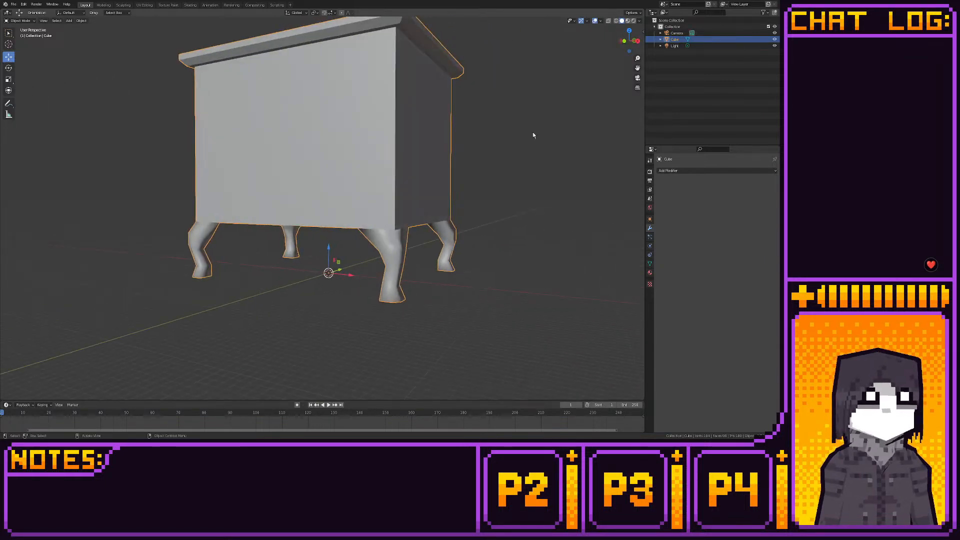
left_click(633, 21)
mouse_move(517, 131)
middle_mouse_down()
mouse_move(439, 194)
mouse_move(392, 189)
mouse_move(385, 165)
mouse_move(450, 163)
mouse_move(396, 188)
middle_mouse_up()
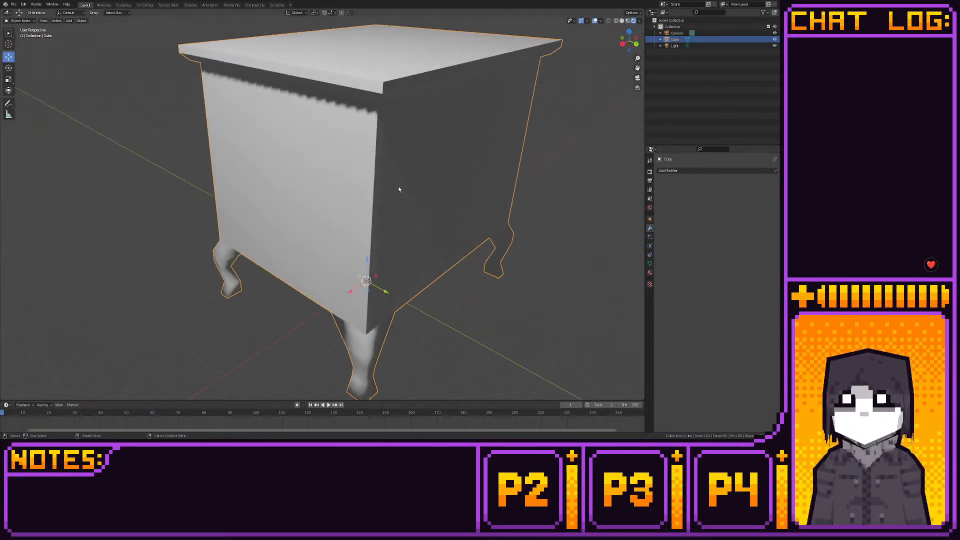
left_click(622, 21)
middle_click_drag(477, 134, 500, 148)
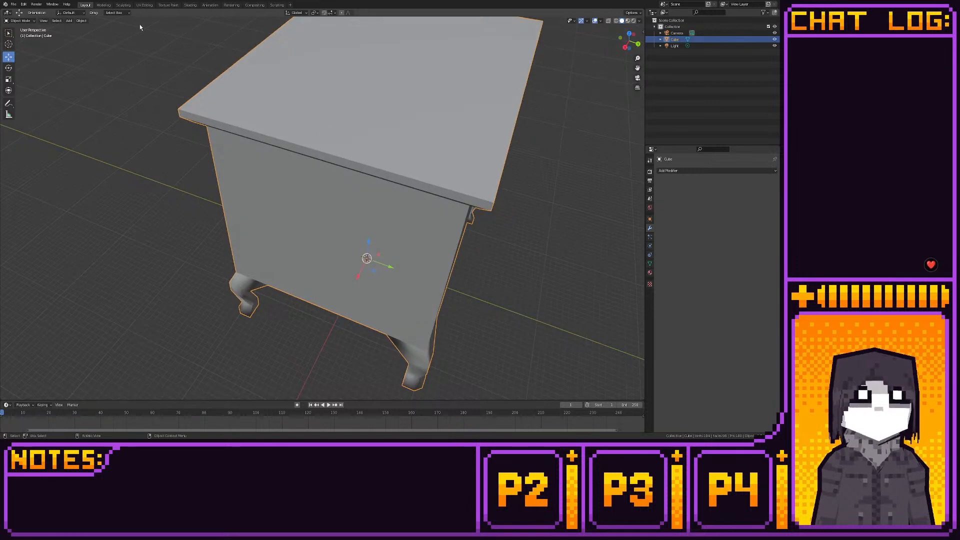
- Return to Modeling, set the four legs back to flat shading and deselect them
key("ctrl+Page_Down")
right_click(396, 155)
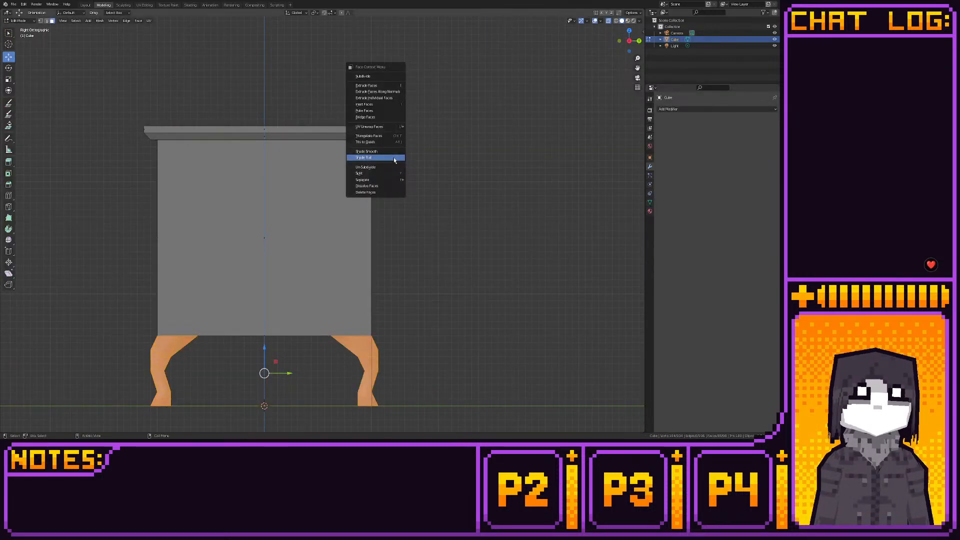
left_click(395, 160)
left_click(476, 170)
- Add a small cube to the mesh and move it up and away from the box
middle_click_drag(477, 170, 430, 197)
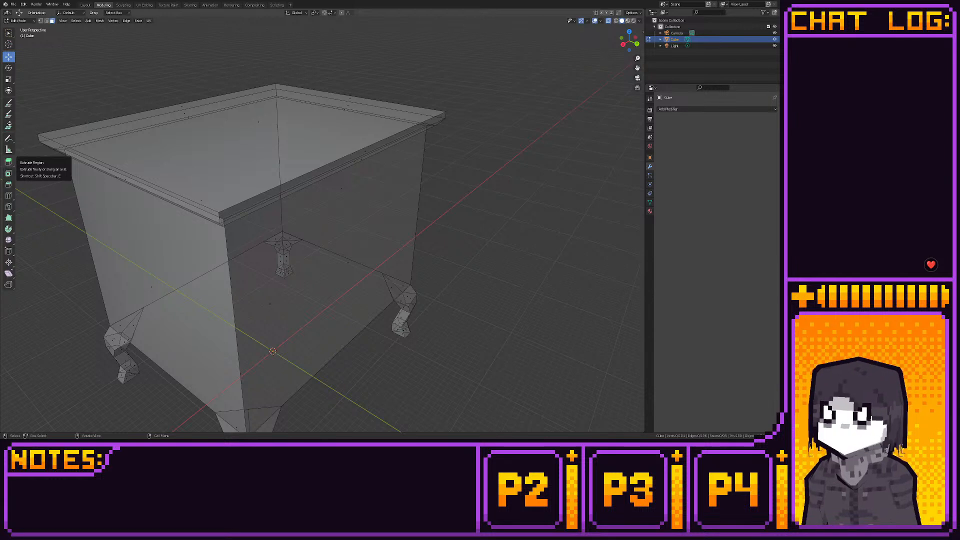
scroll(142, 128, "down", 4)
middle_click_drag(142, 129, 185, 140)
key("shift+a")
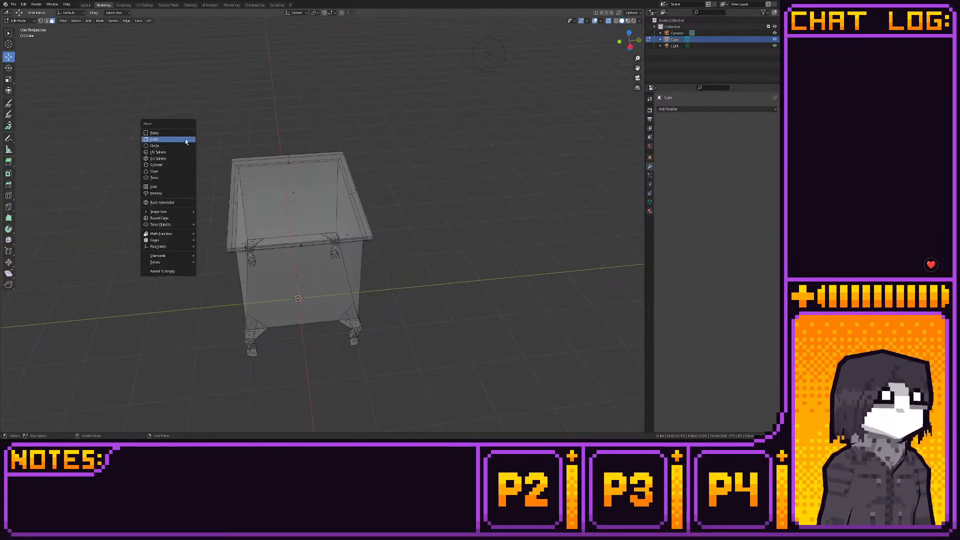
left_click(170, 139)
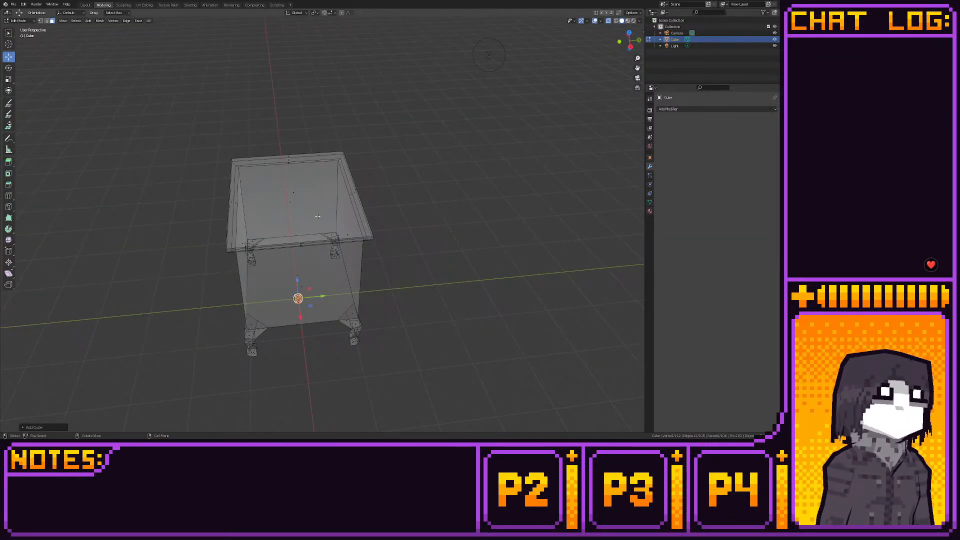
left_click_drag(315, 295, 391, 164)
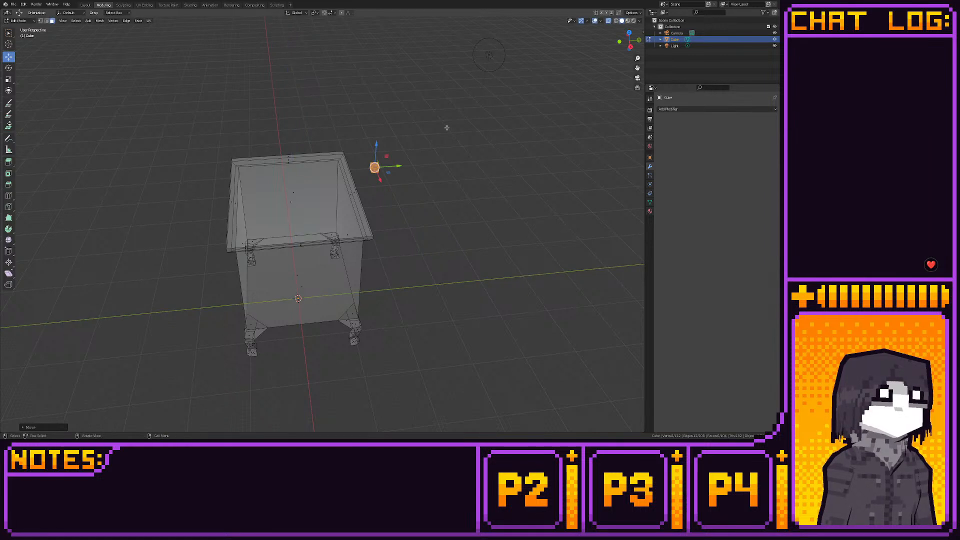
- In top view, add two loop cuts crossing through the middle of the small cube
left_click(629, 33)
middle_click_drag(407, 100, 411, 104, "shift")
scroll(407, 162, "up", 3)
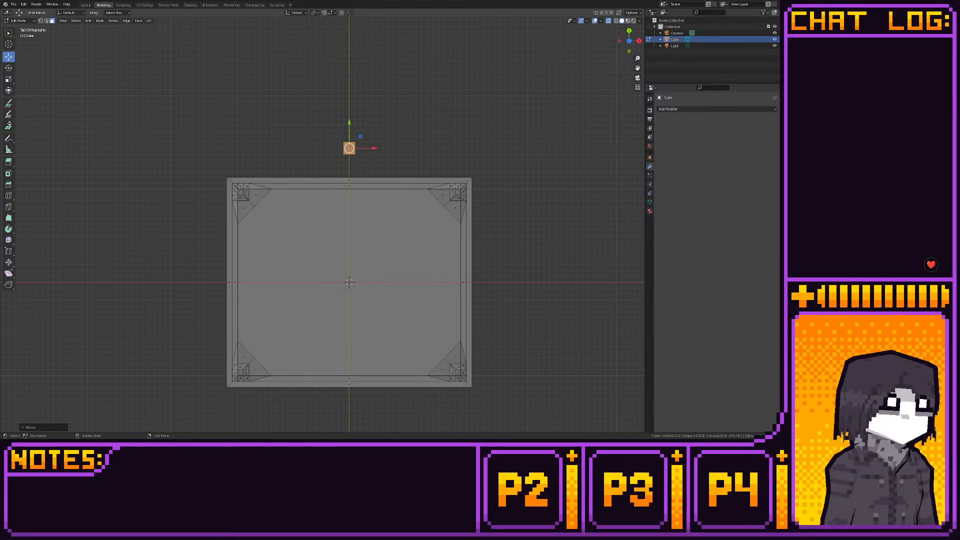
scroll(320, 225, "up", 1)
left_click(9, 195)
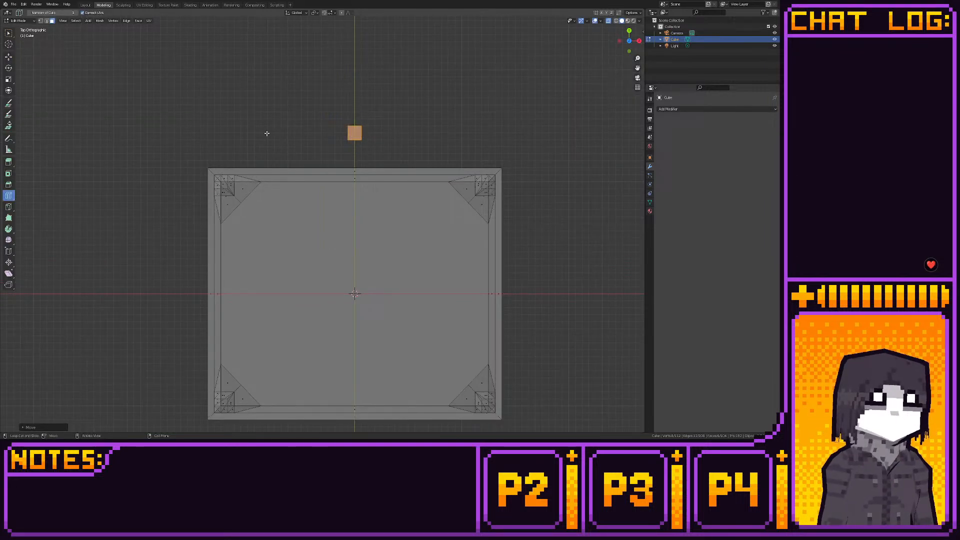
left_click(349, 126)
left_click(9, 56)
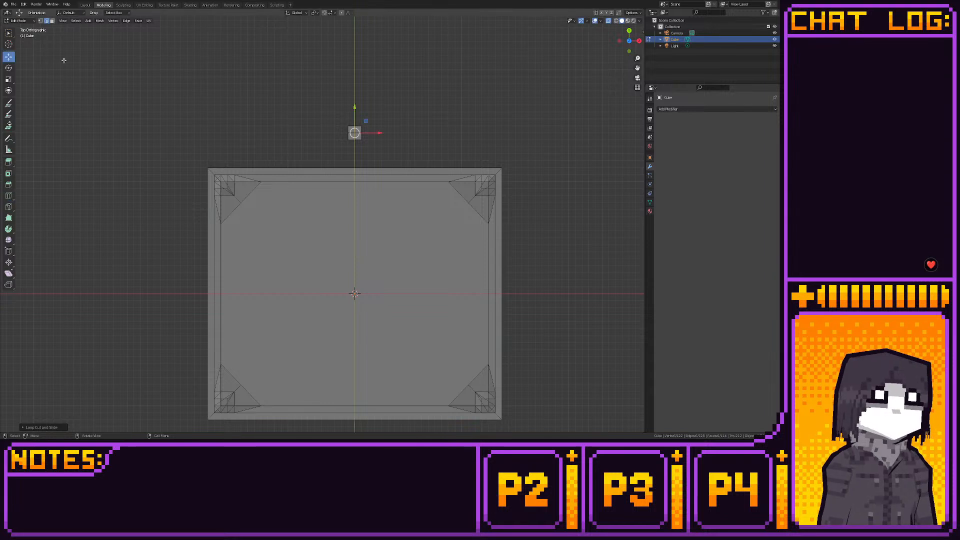
- Pull the small cube's left and rear side midpoints outward as seen from above
middle_click_drag(218, 79, 215, 102, "shift")
scroll(230, 106, "up", 1)
key("1")
left_click_drag(344, 137, 353, 146)
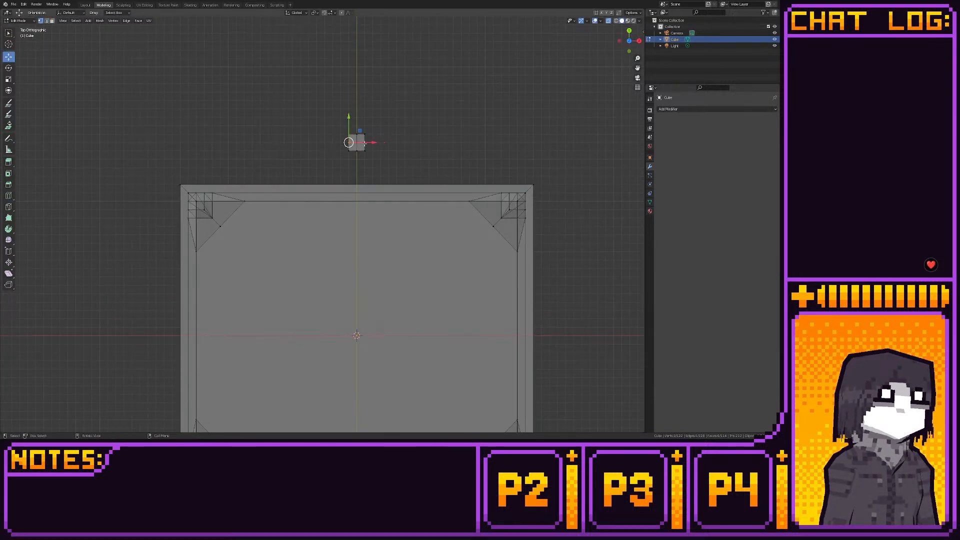
key("g")
key("y")
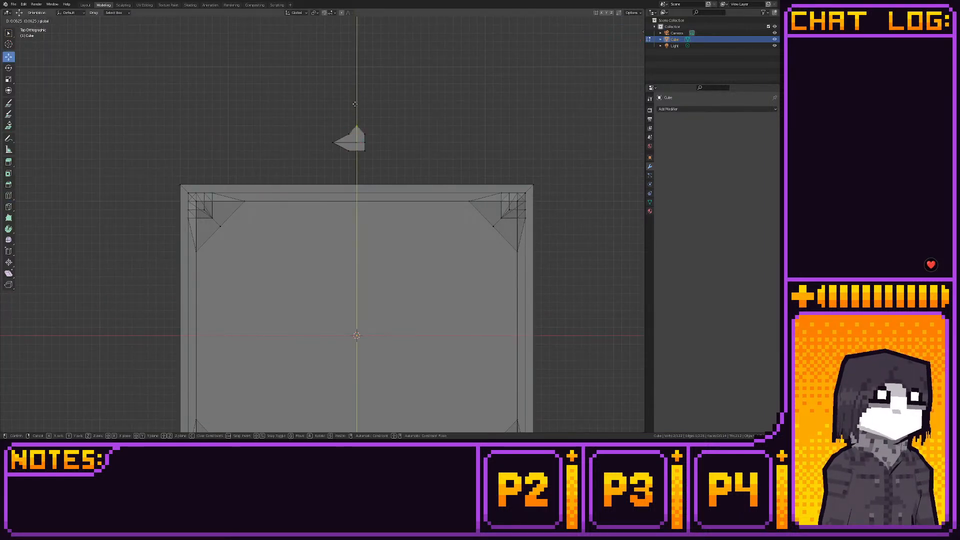
left_click(355, 103)
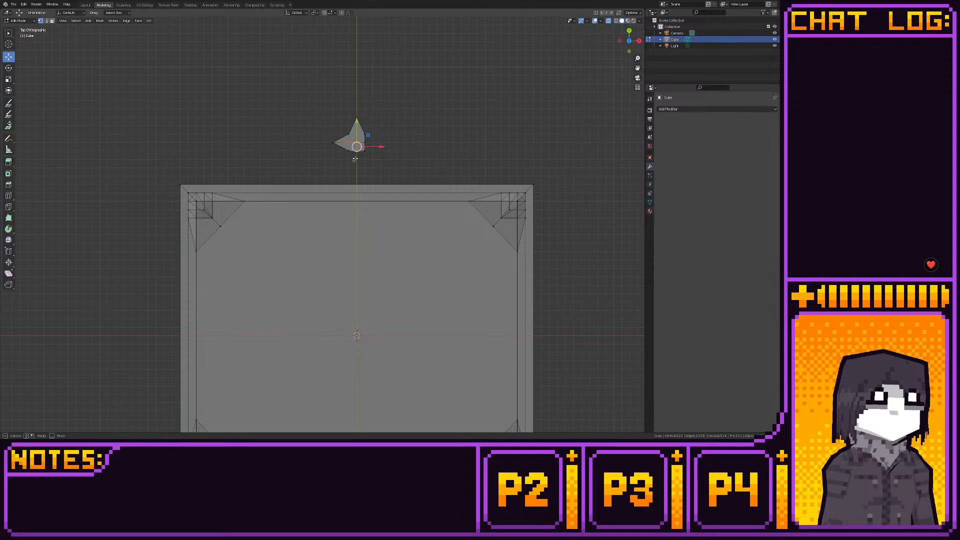
- Pull the small cube's front and right side midpoints outward to complete an octagonal outline
mouse_move(354, 158)
left_mouse_down()
mouse_move(357, 134)
mouse_move(357, 142)
left_mouse_up()
left_click_drag(363, 141, 383, 117)
key("g")
key("x")
left_click(369, 135)
left_click_drag(343, 128, 382, 145)
- Select the whole octagonal block and move it over the tabletop, centred across its width toward the front edge
left_click_drag(313, 110, 401, 173)
scroll(384, 152, "down", 4)
middle_click_drag(384, 150, 384, 128, "shift")
scroll(382, 132, "up", 2)
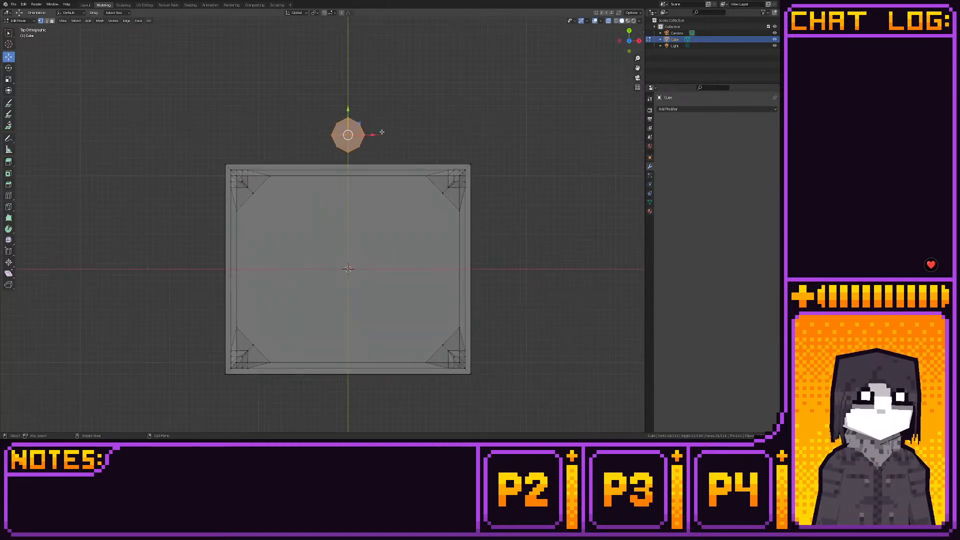
left_click_drag(359, 124, 358, 311)
middle_click_drag(358, 312, 314, 242)
scroll(313, 242, "down", 2)
left_click(629, 32)
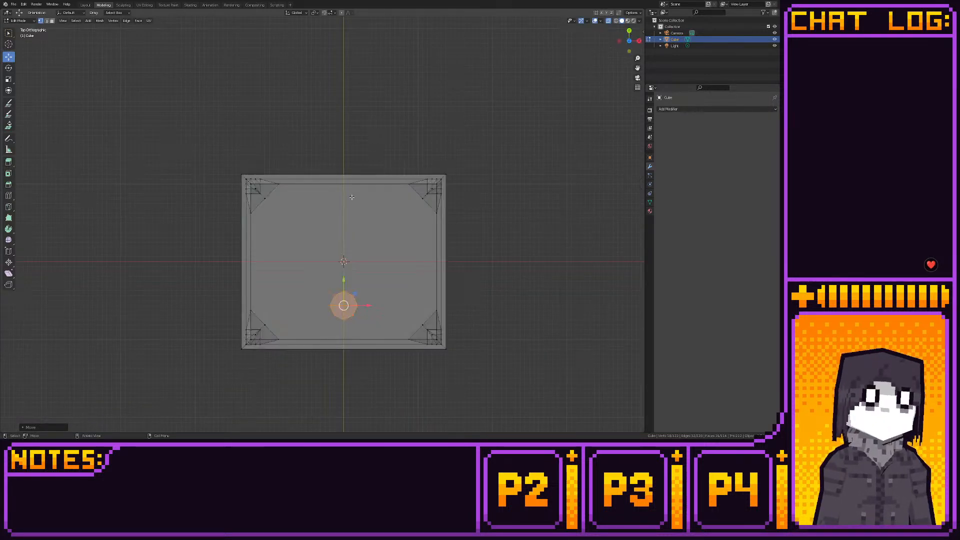
- Turn on wireframe shading, scale up the octagonal block and snap its vertices to the grid
middle_click_drag(352, 197, 374, 121, "shift")
scroll(373, 121, "up", 3)
left_click(616, 21)
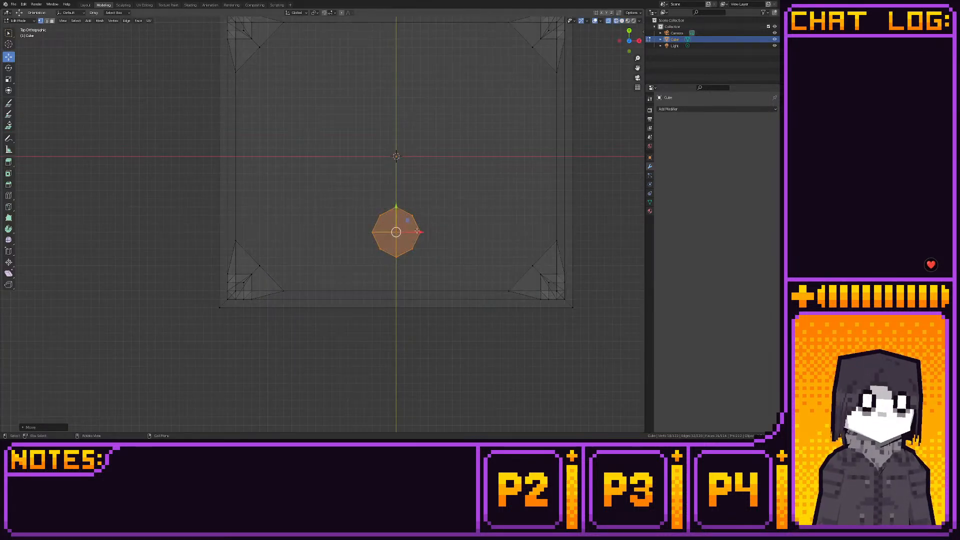
key("s")
left_click(434, 233)
key("shift+s")
left_click(479, 232)
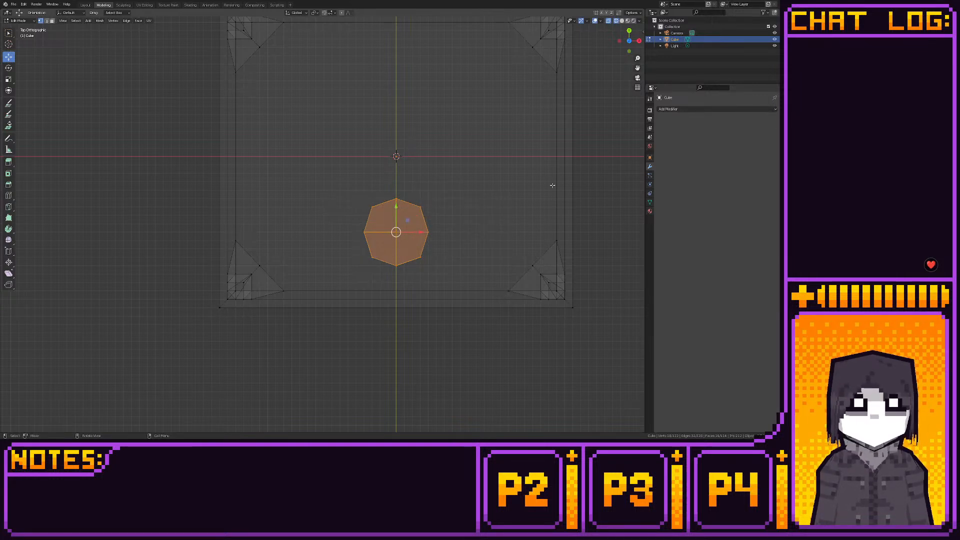
- In right view, lower the octagonal block's bottom vertices into the tabletop to form a column
left_click_drag(630, 42, 639, 39)
left_click(637, 43)
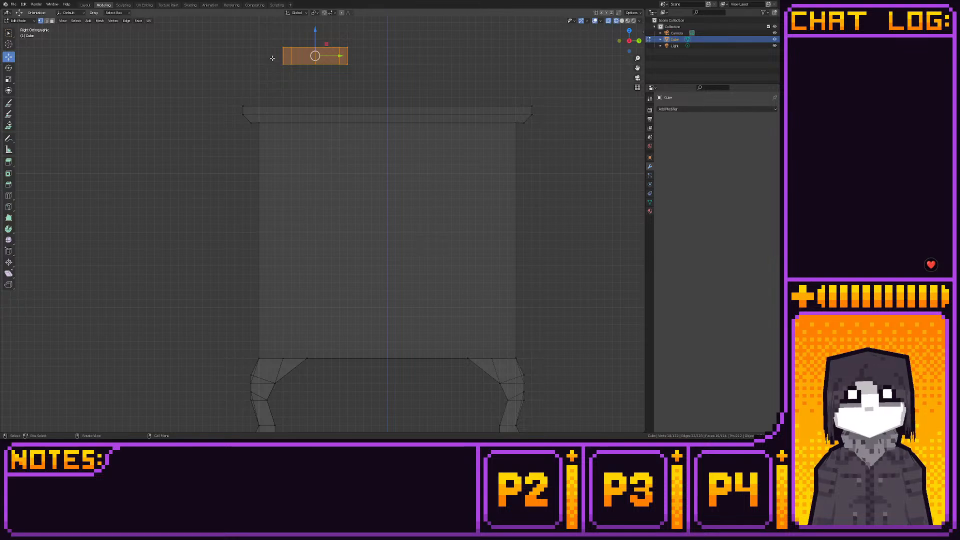
left_click_drag(314, 38, 311, 87)
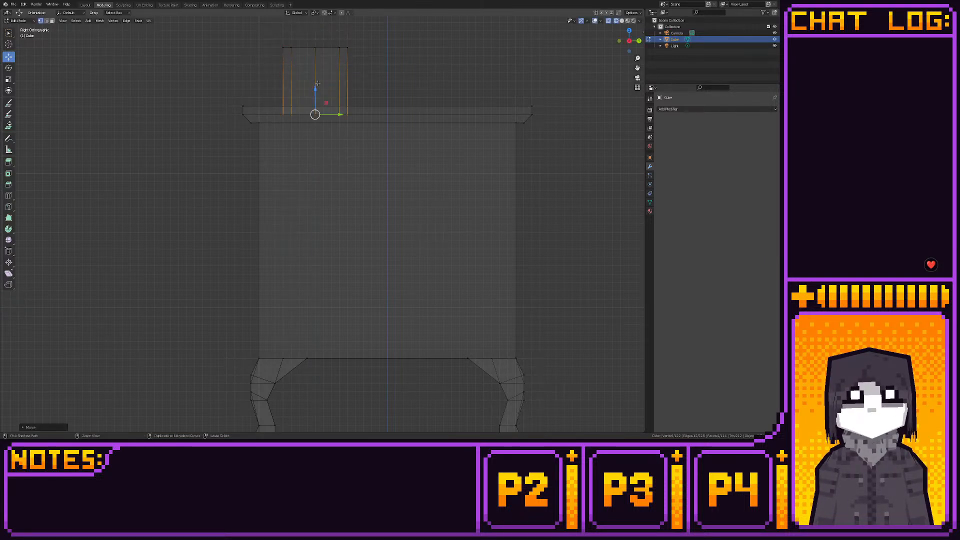
- Select the octagonal column's top vertices and raise them to form a tall chimney pipe above the cabinet
left_click_drag(280, 45, 383, 90)
scroll(350, 94, "down", 6)
middle_click_drag(302, 98, 308, 143, "shift")
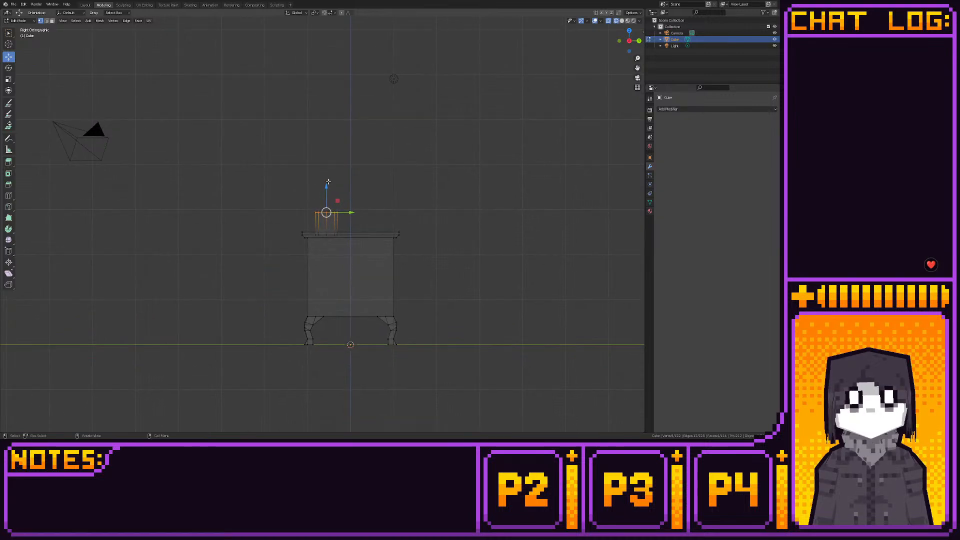
key("e")
left_click(315, 53)
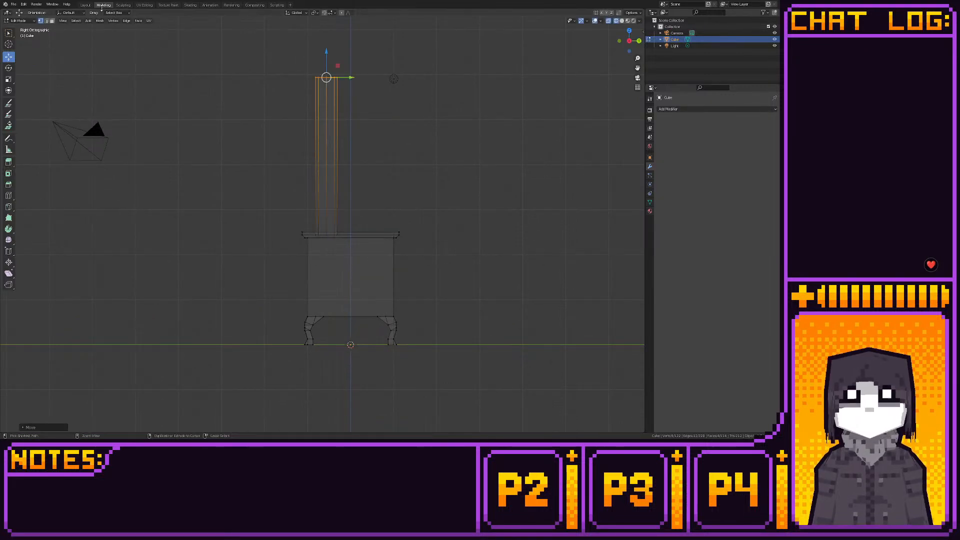
left_click(86, 5)
middle_click_drag(227, 85, 80, 106)
scroll(257, 103, "down", 6)
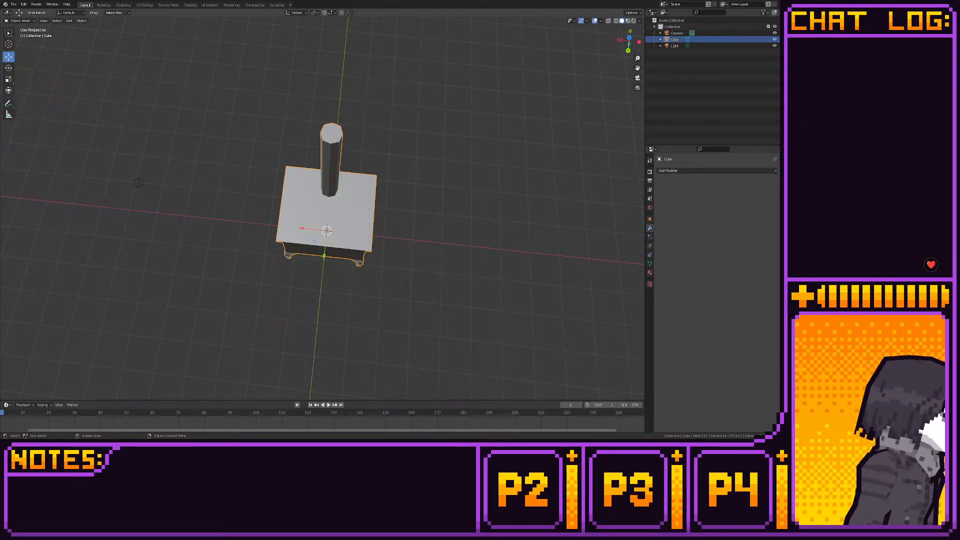
- Add a small cube, move it in right view to just off the body's +Y side at upper body height, and snap it to the grid
left_click(103, 4)
middle_click_drag(372, 120, 317, 138)
key("shift+a")
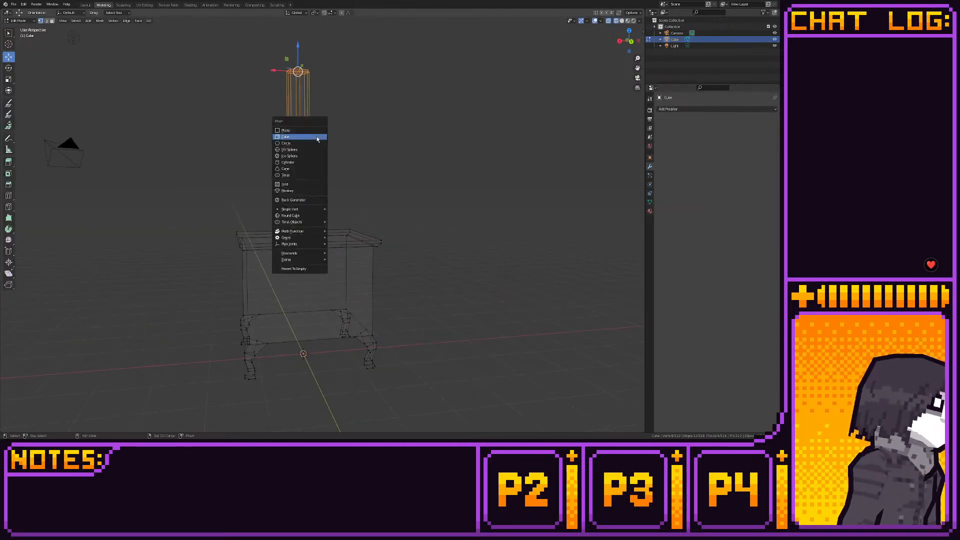
left_click(316, 137)
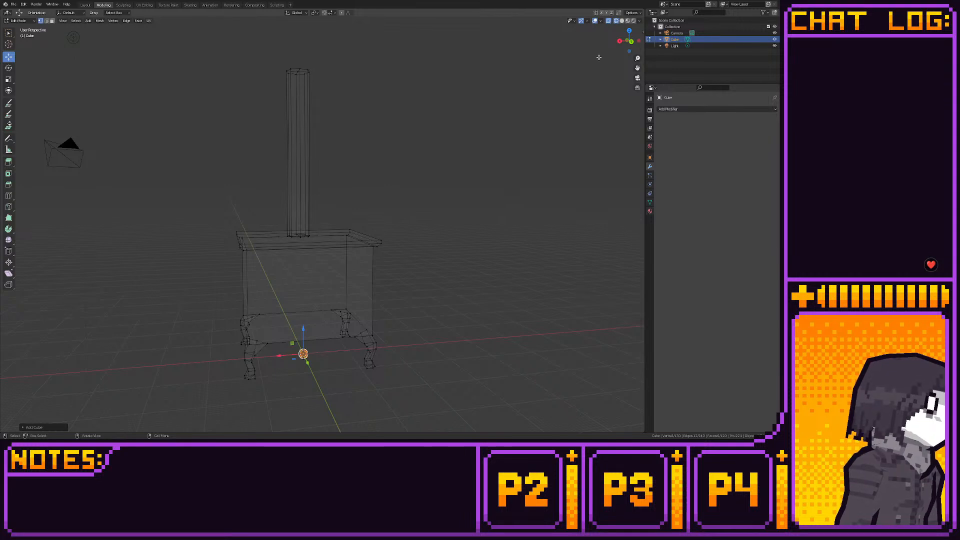
left_click(620, 40)
key("g")
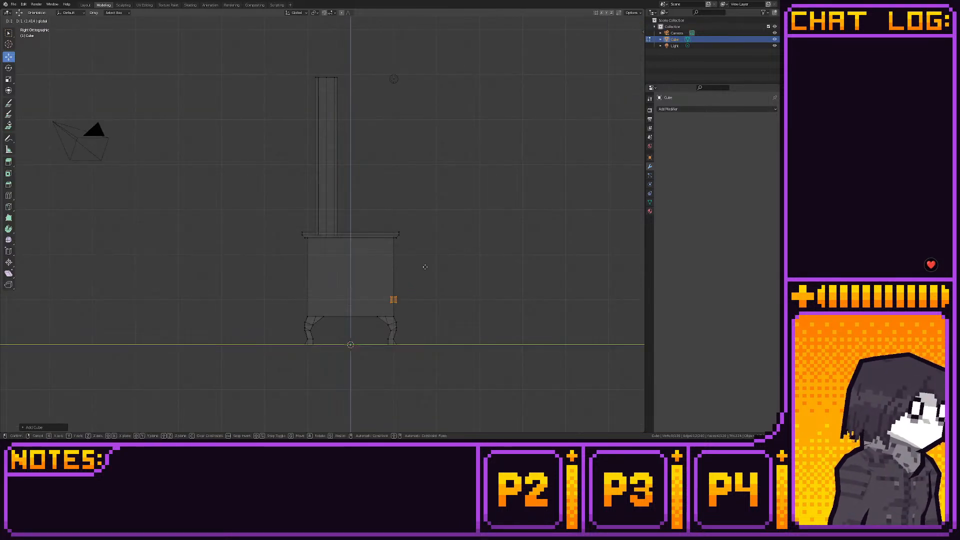
left_click(448, 239)
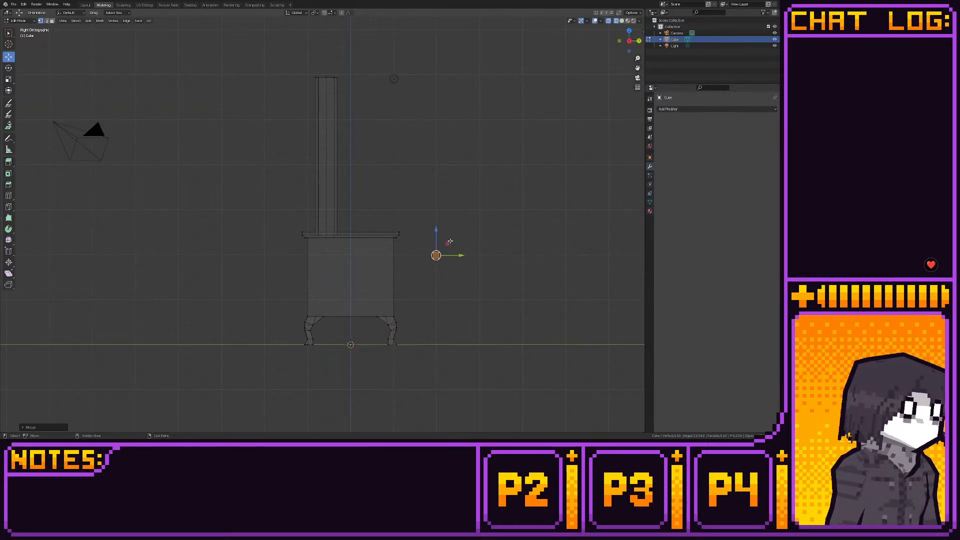
middle_click_drag(502, 236, 431, 204, "shift")
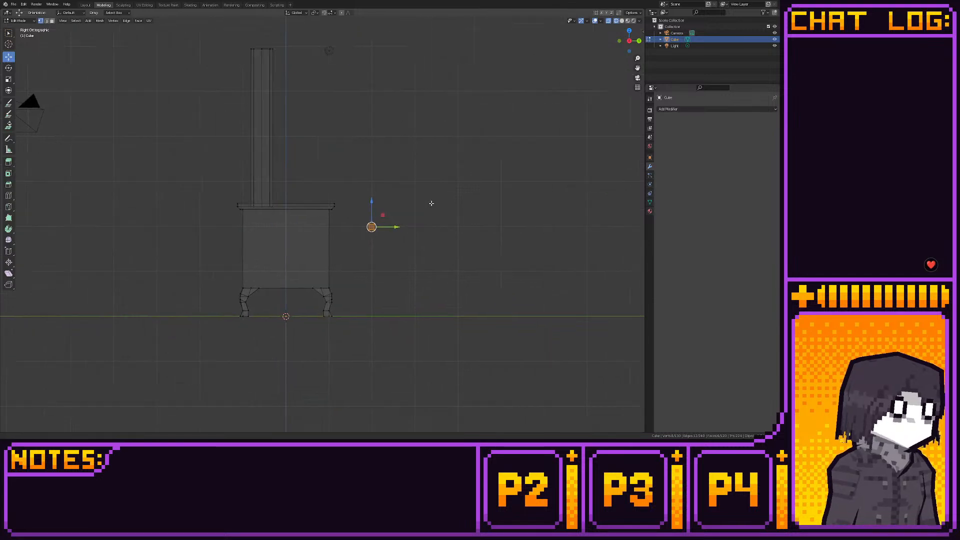
scroll(422, 235, "up", 4)
key("shift+s")
left_click(455, 265)
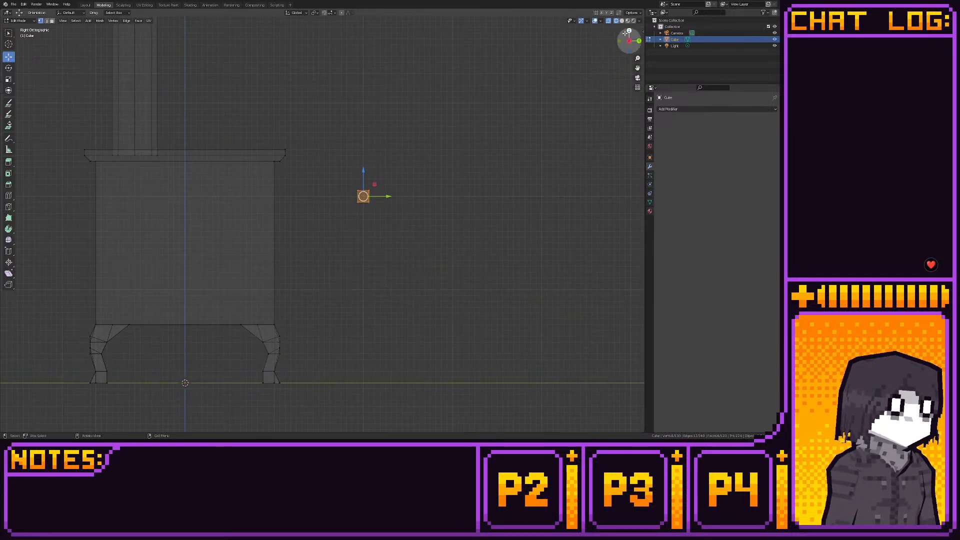
- In back view, pull the small cube's side vertices apart to stretch it into a long horizontal bar across the body
left_click(639, 40)
left_click_drag(302, 183, 323, 203)
left_click_drag(235, 180, 290, 224)
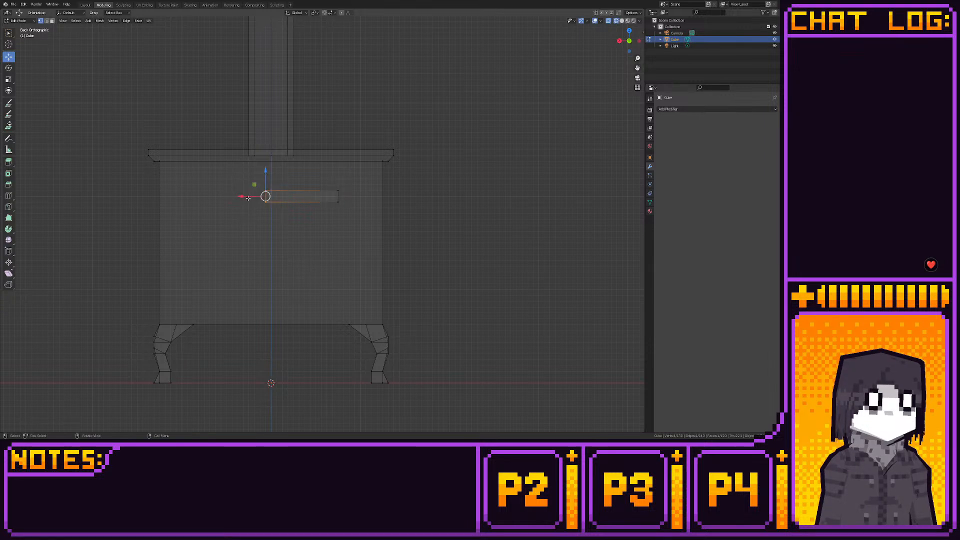
left_click_drag(242, 196, 175, 203)
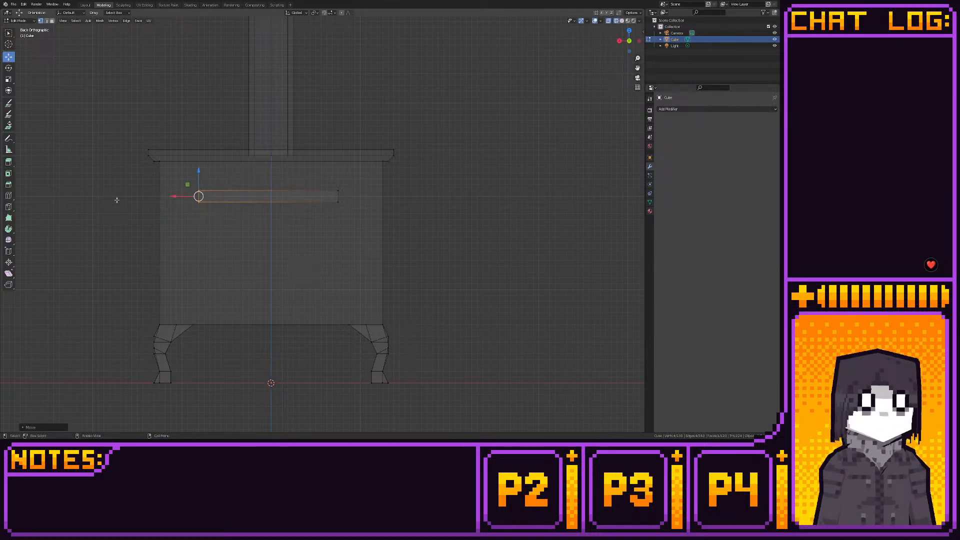
- Add two vertical loop cuts to the bar, shift them to either side of the centre line and snap them to the grid
left_click(8, 195)
left_click(268, 196)
left_click(283, 190)
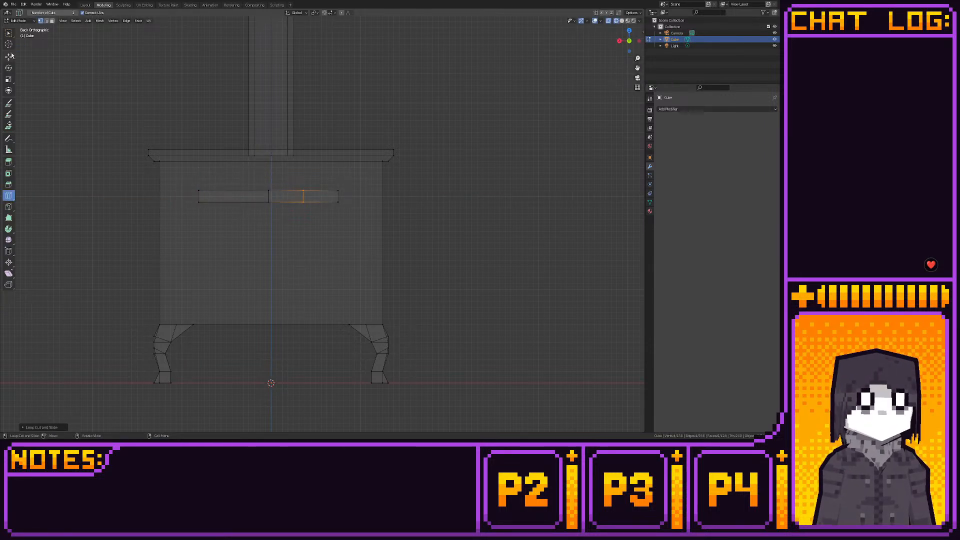
key("shift+space")
key("g")
mouse_move(254, 184)
left_mouse_down()
mouse_move(320, 210)
mouse_move(250, 197)
left_mouse_up()
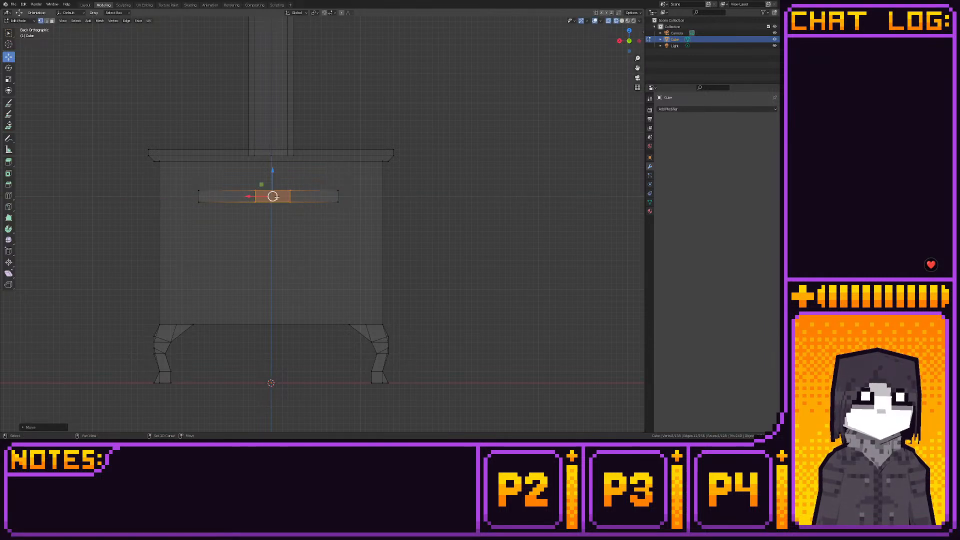
key("shift+s")
left_click(335, 195)
- Select the bar's bottom vertices and lower them vertically to turn the bar into a tall door panel
left_click(254, 190)
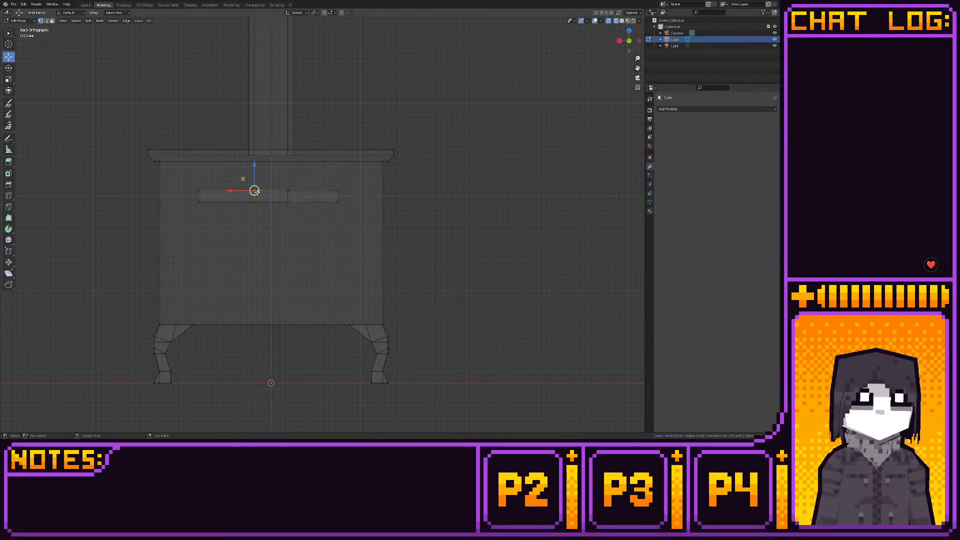
left_click_drag(184, 183, 361, 200)
key("g")
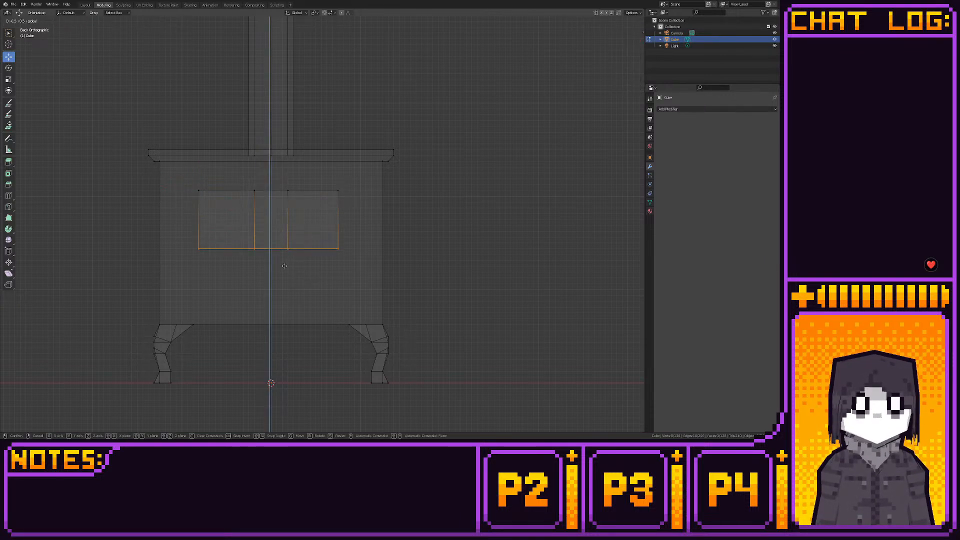
left_click(269, 248)
- Lower the panel's two outer top corners by one grid unit and move the inner edge loops outward to begin an arched top
left_click_drag(176, 181, 204, 198)
left_click_drag(198, 164, 198, 171)
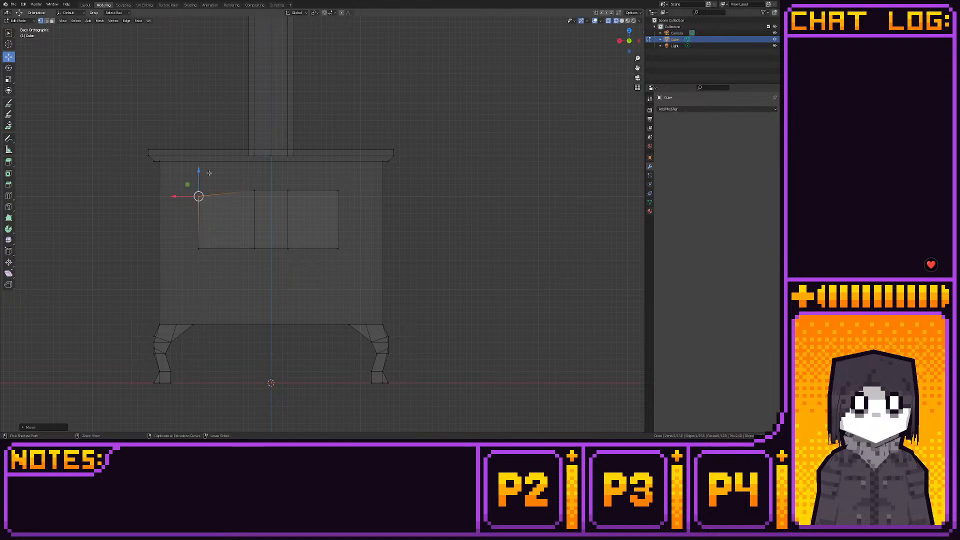
left_click(338, 190)
left_click_drag(339, 170, 340, 175)
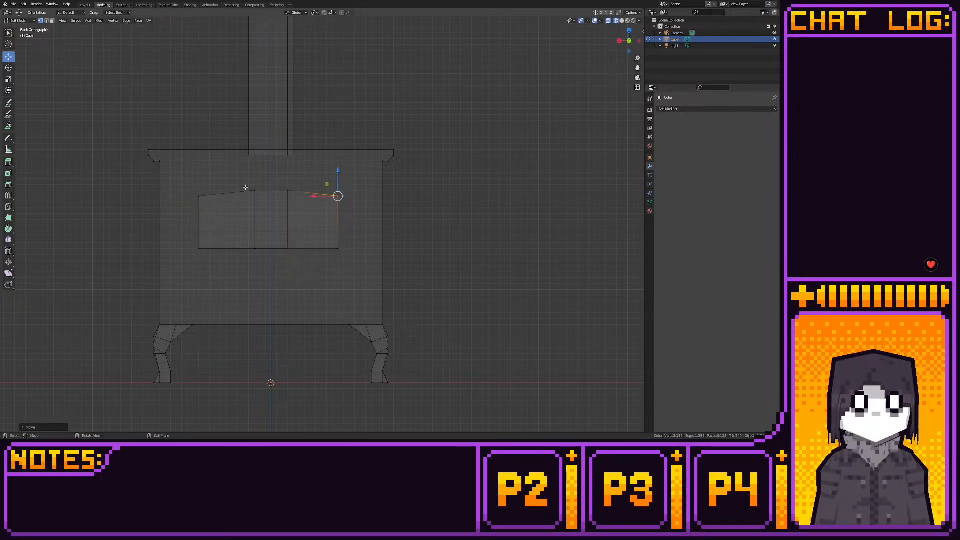
left_click(255, 220, "alt")
key("g")
key("x")
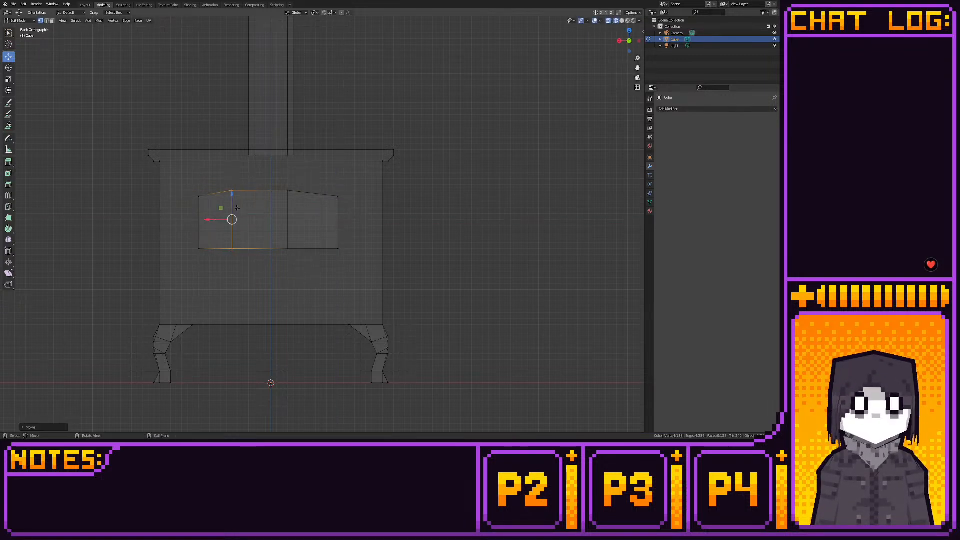
left_click(288, 220)
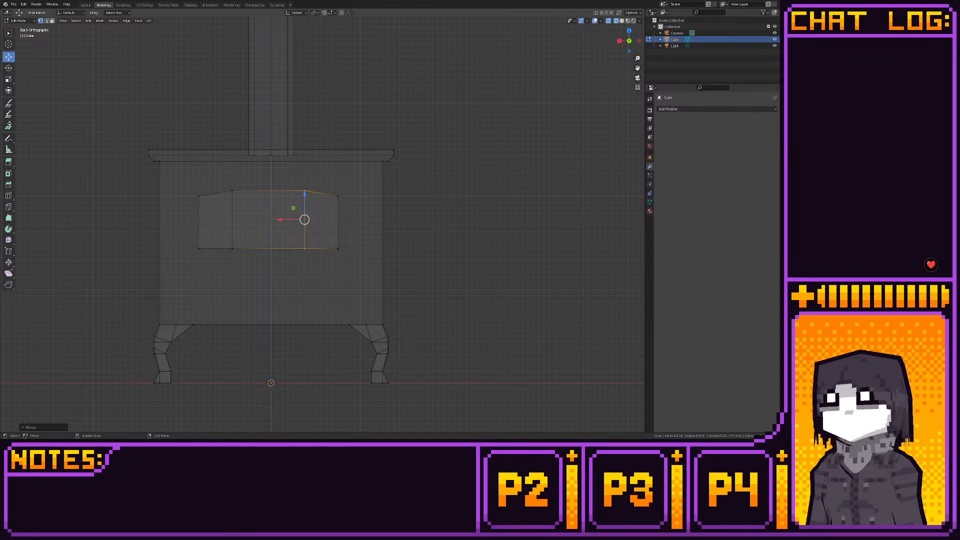
- Add a vertical loop cut in the middle of each outer section of the panel
left_click(8, 195)
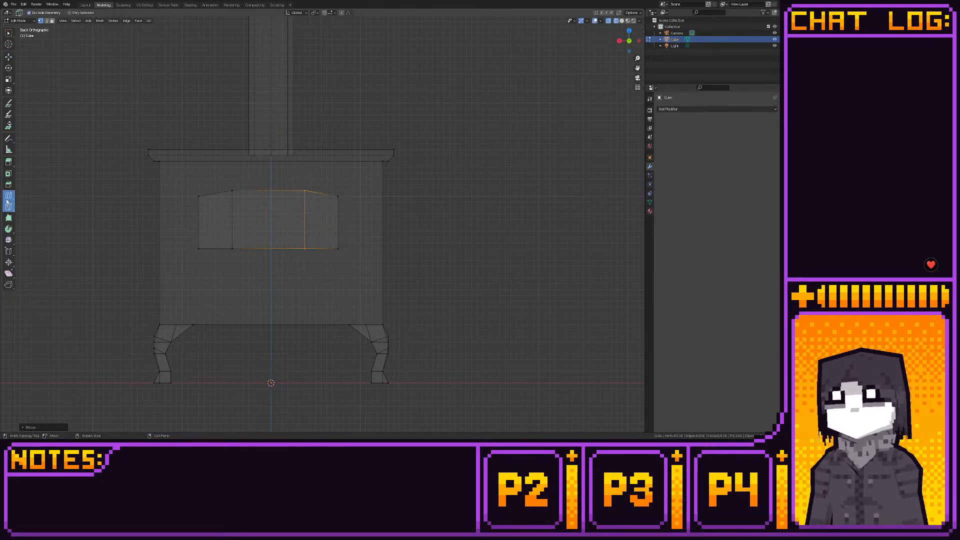
left_click(212, 194)
left_click(322, 193)
left_click(8, 57)
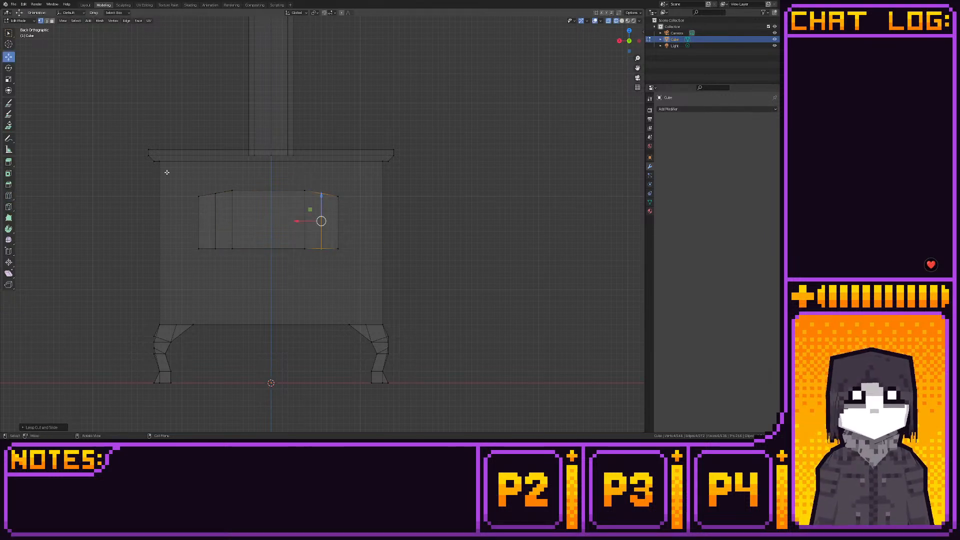
- Round the panel's left shoulder by lowering its corner and moving the new loop outward onto the grid, and raise the central top edge one grid unit
left_click_drag(193, 190, 204, 212)
left_click_drag(199, 172, 228, 260)
left_click_drag(199, 220, 193, 219)
key("shift+s")
left_click(294, 211)
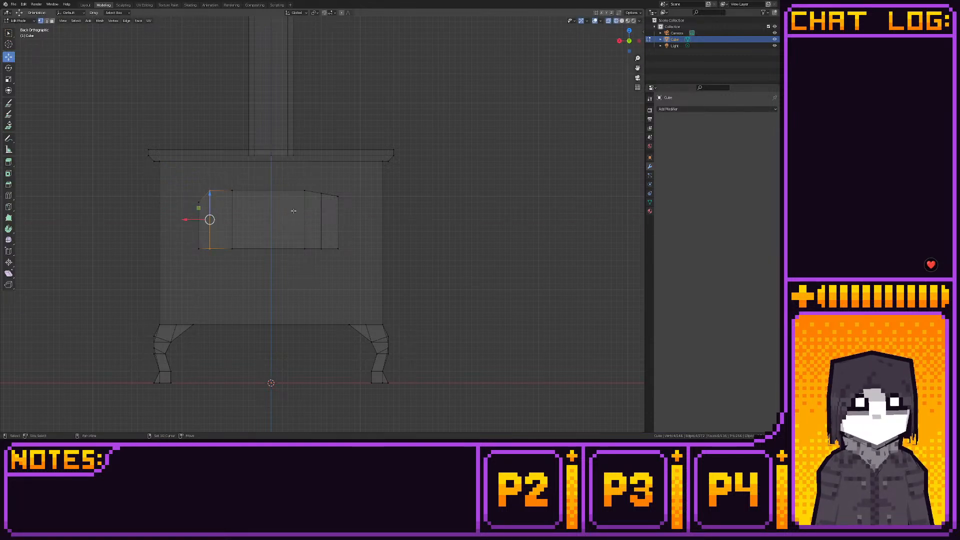
left_click_drag(227, 183, 315, 201)
left_click_drag(270, 173, 271, 167)
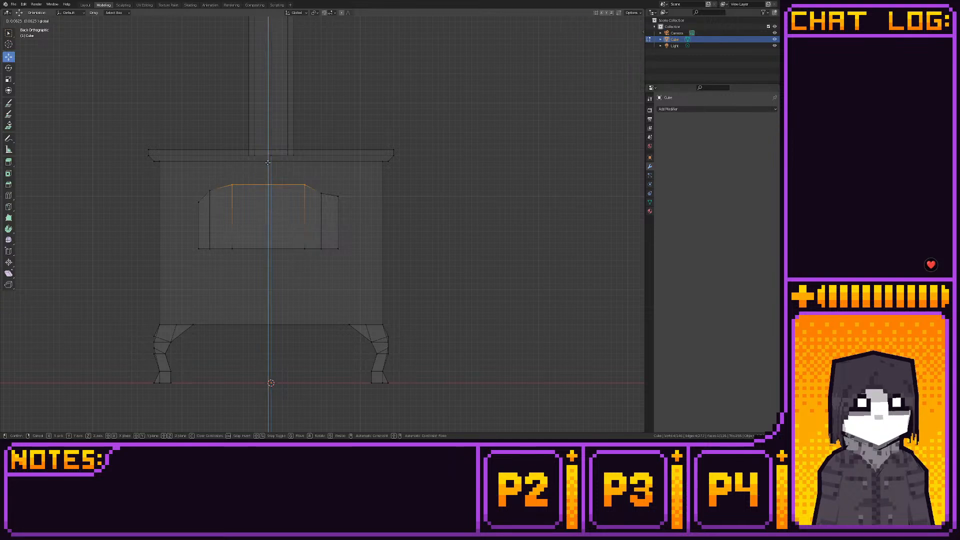
- Round the panel's right shoulder by moving the outer edge inward and lowering its top corner to match the left shoulder
left_click(337, 196)
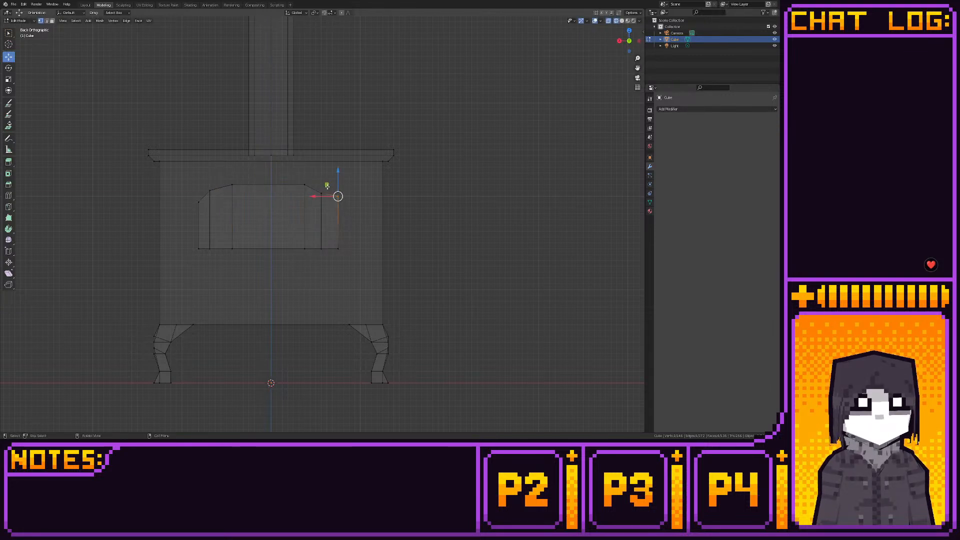
key("g")
left_click_drag(321, 195, 321, 195, "ctrl")
left_click_drag(334, 230, 312, 247)
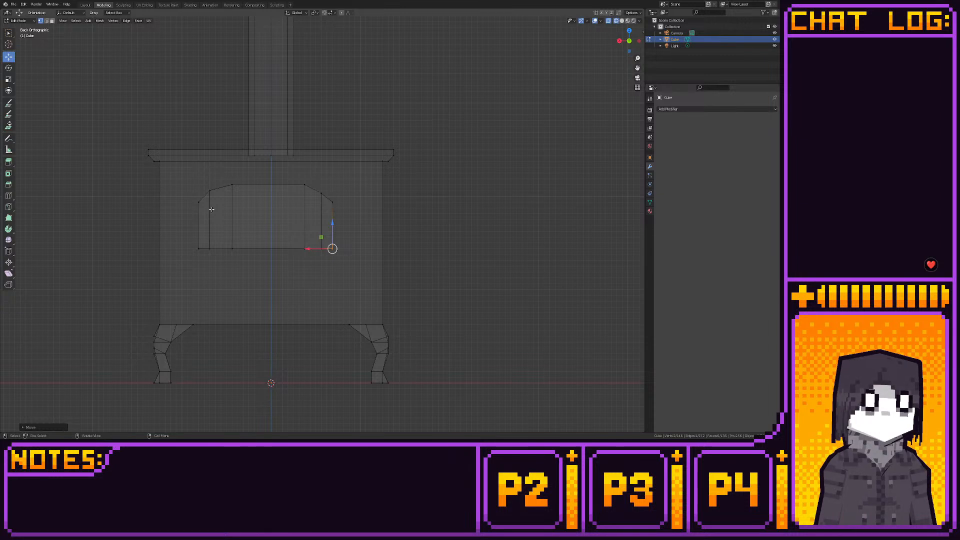
mouse_move(316, 188)
left_mouse_down()
mouse_move(343, 208)
mouse_move(325, 175)
left_mouse_up()
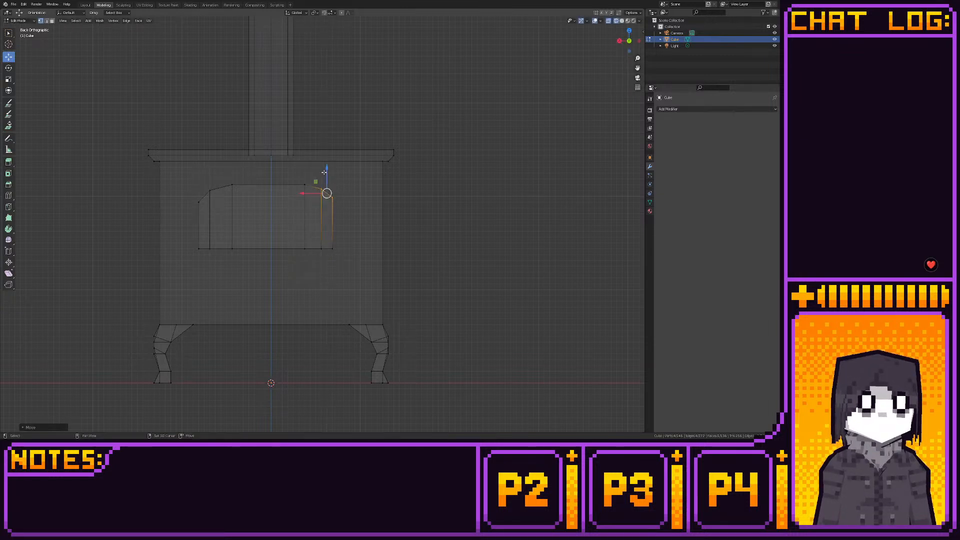
left_click(302, 210)
mouse_move(327, 188)
left_mouse_down()
mouse_move(338, 201)
mouse_move(335, 183)
left_mouse_up()
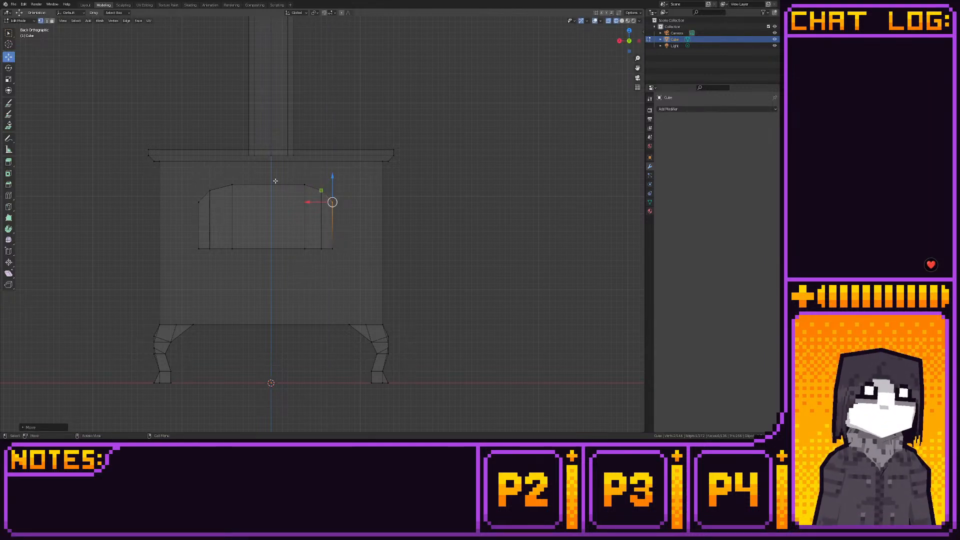
- Move the panel's right inner edge loop outward from its neighbour toward the centre, and lower the panel's entire bottom edge
left_click_drag(275, 180, 307, 265)
left_click_drag(279, 220, 273, 220)
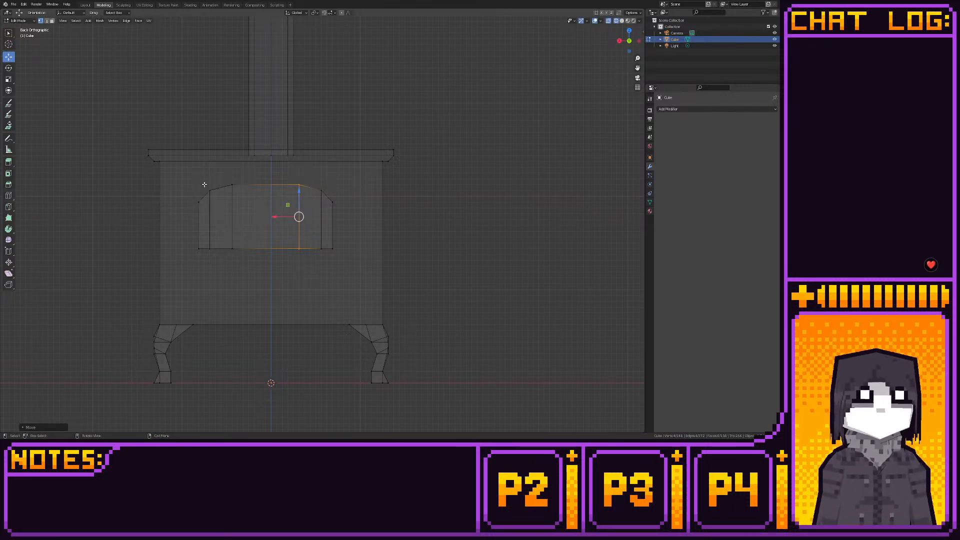
left_click_drag(198, 222, 353, 278)
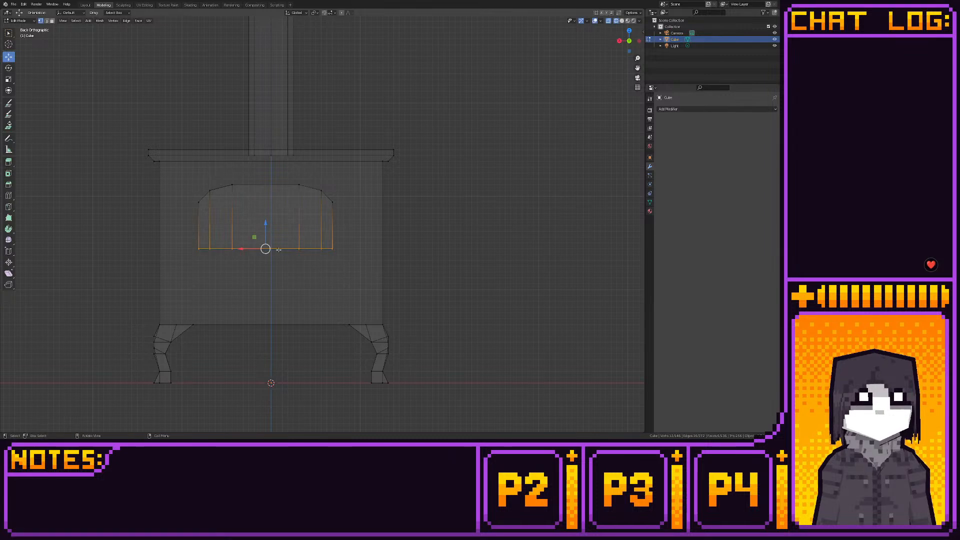
left_click_drag(265, 226, 265, 243)
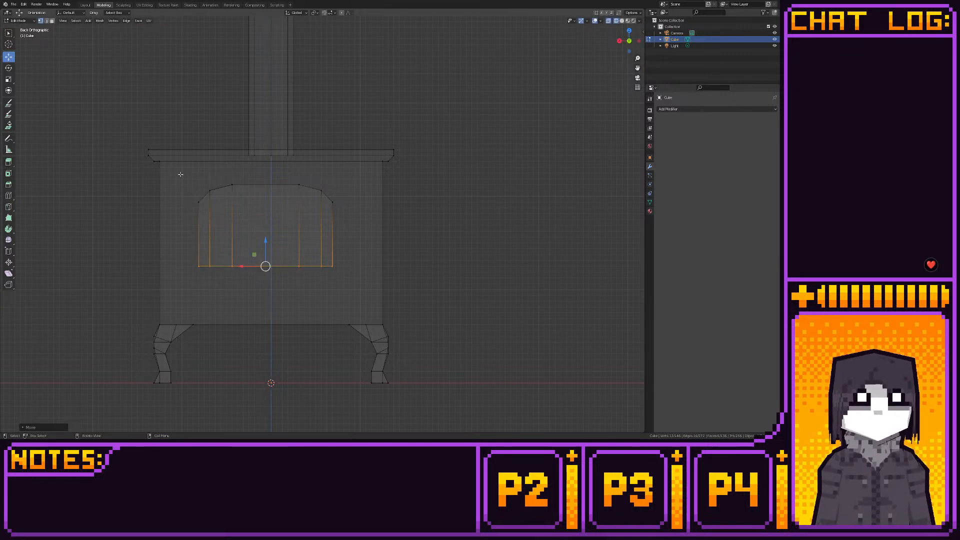
- Widen the panel by moving the vertices of its left and right halves outward, centring it on the stove body
left_click_drag(180, 173, 279, 299)
left_click_drag(192, 230, 181, 232)
left_click_drag(278, 182, 374, 312)
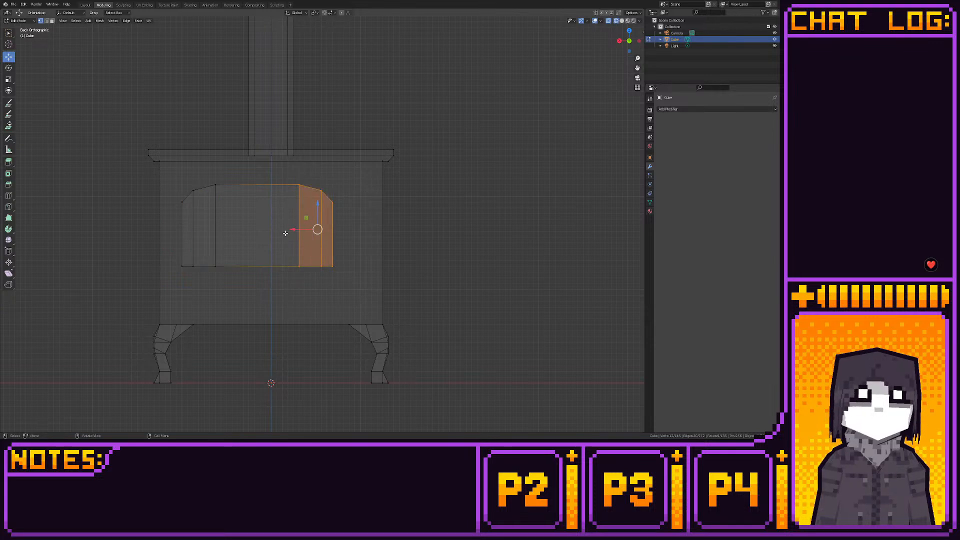
left_click_drag(292, 230, 319, 230)
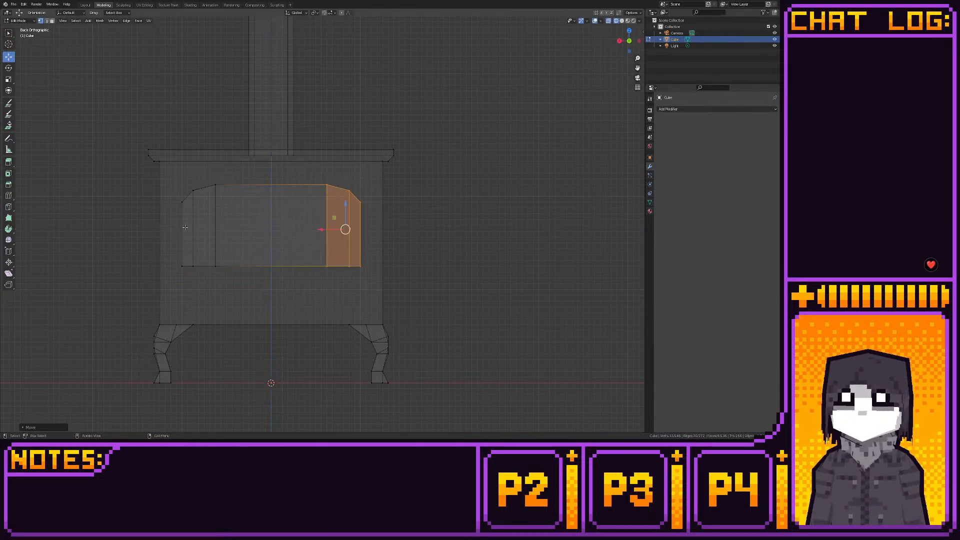
- Bevel the panel's bottom corners by moving both inner corner vertices outward and down, and lower the central bottom edge to match
key("alt+a")
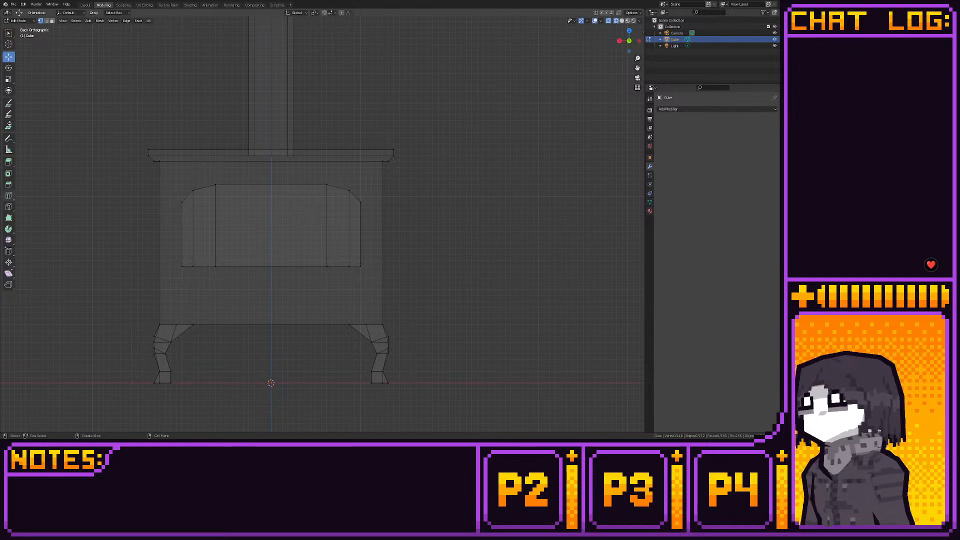
left_click(193, 266)
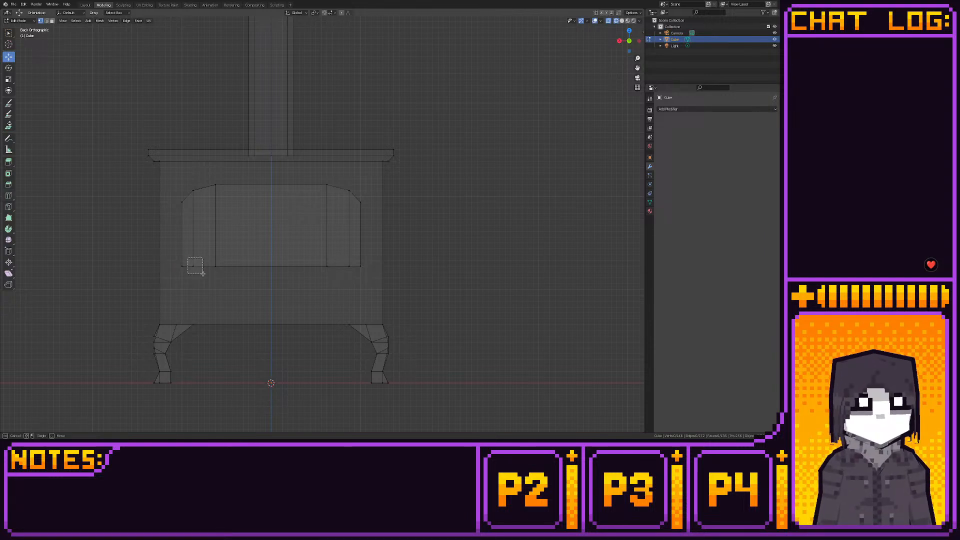
key("g")
left_click(181, 262)
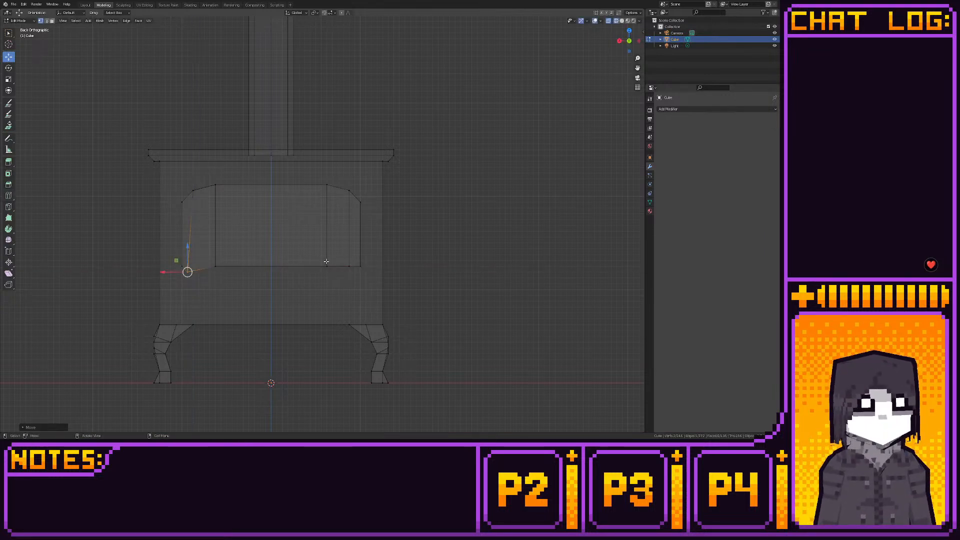
left_click(347, 264)
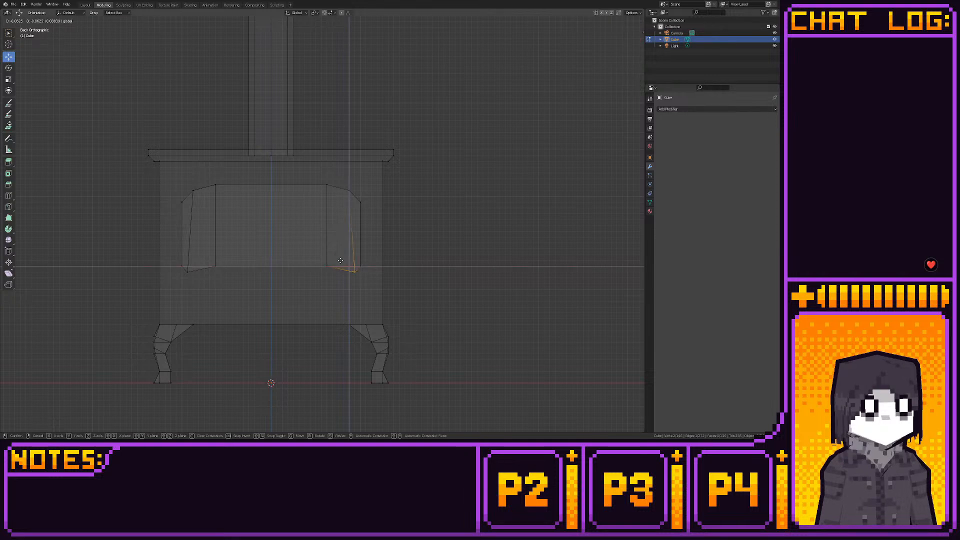
left_click_drag(207, 255, 329, 274)
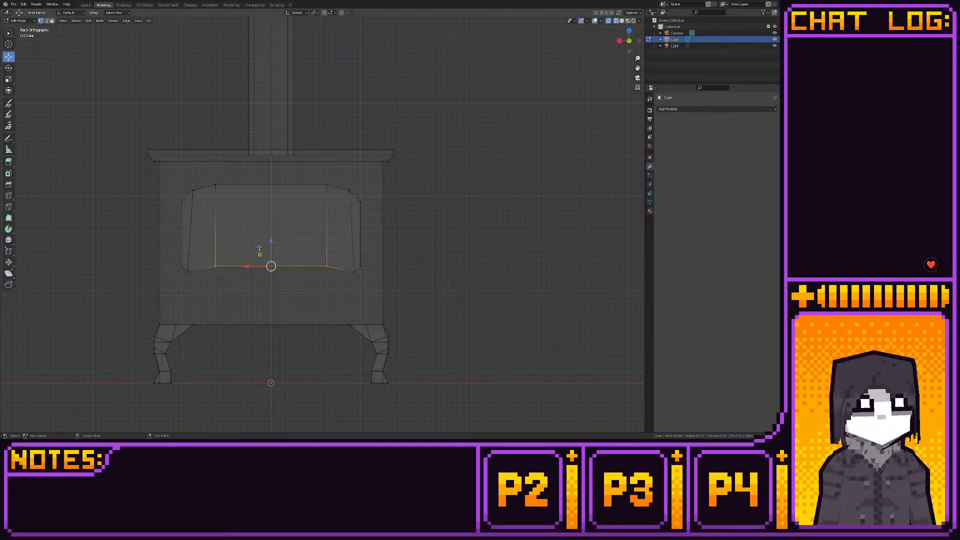
left_click_drag(271, 242, 271, 249, "ctrl")
- Lengthen the door panel by lowering its entire bottom row of vertices, bevelled corners included
left_click_drag(170, 247, 366, 272)
left_click_drag(271, 247, 277, 265, "ctrl")
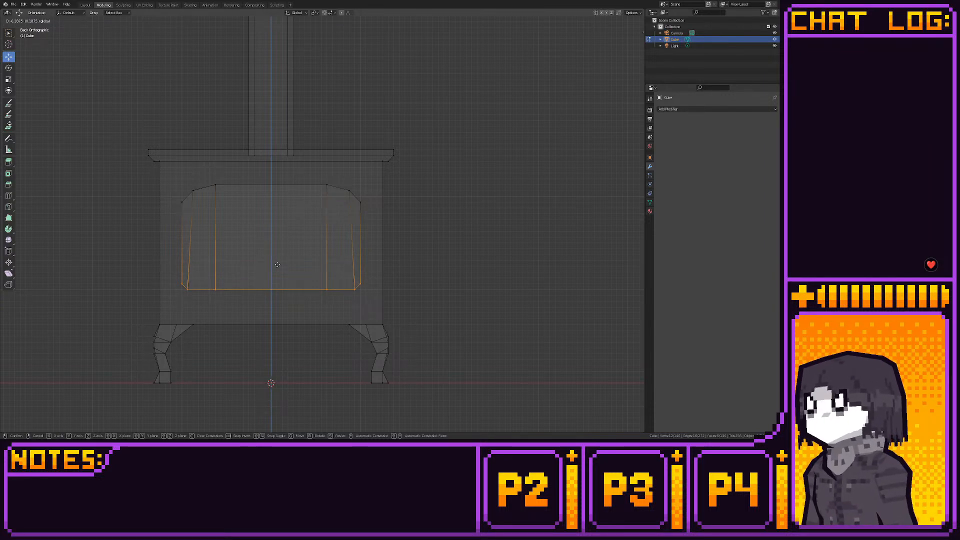
left_click_drag(277, 265, 277, 265, "ctrl")
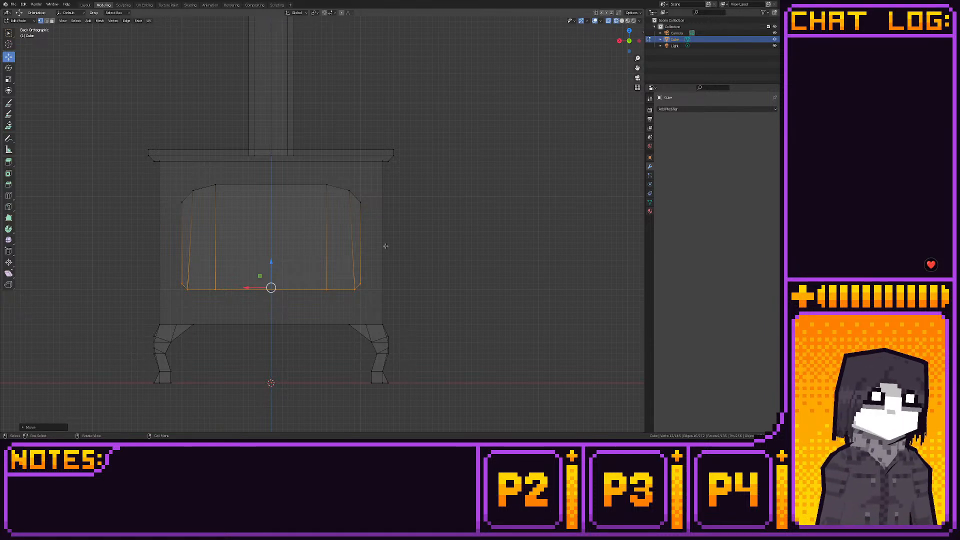
- Add four horizontal loop cuts across the panel: one at mid-height, one in the upper half and two in the lower half
left_click(8, 196)
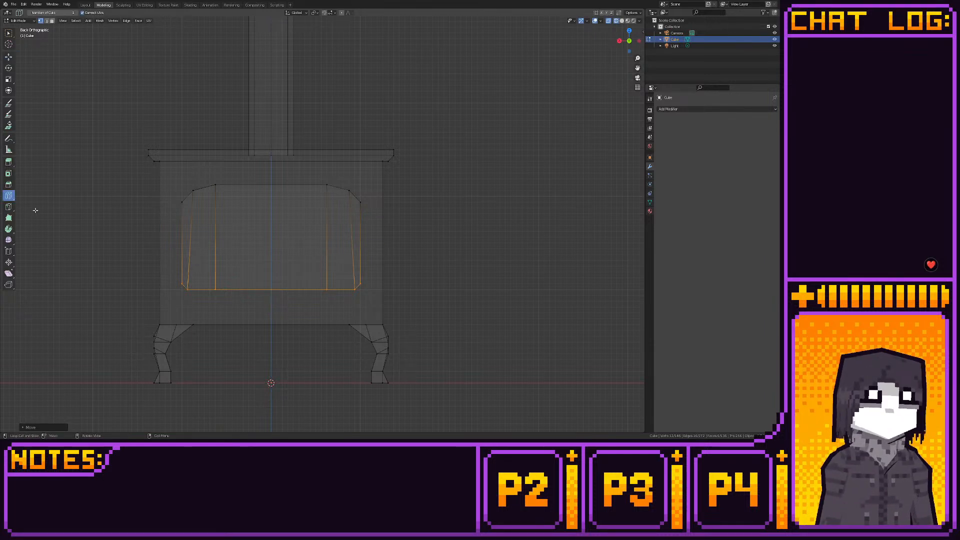
left_click(205, 231)
left_click(201, 220)
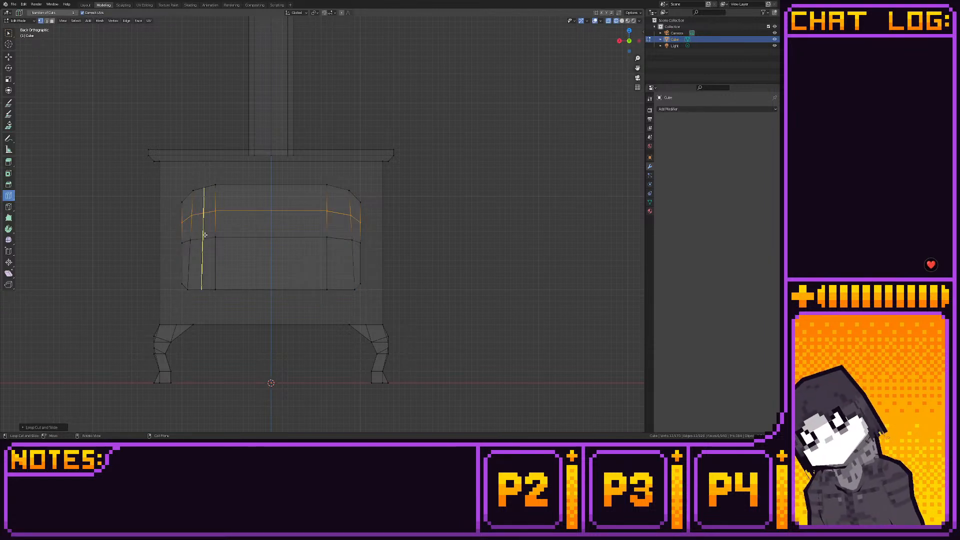
left_click(202, 261)
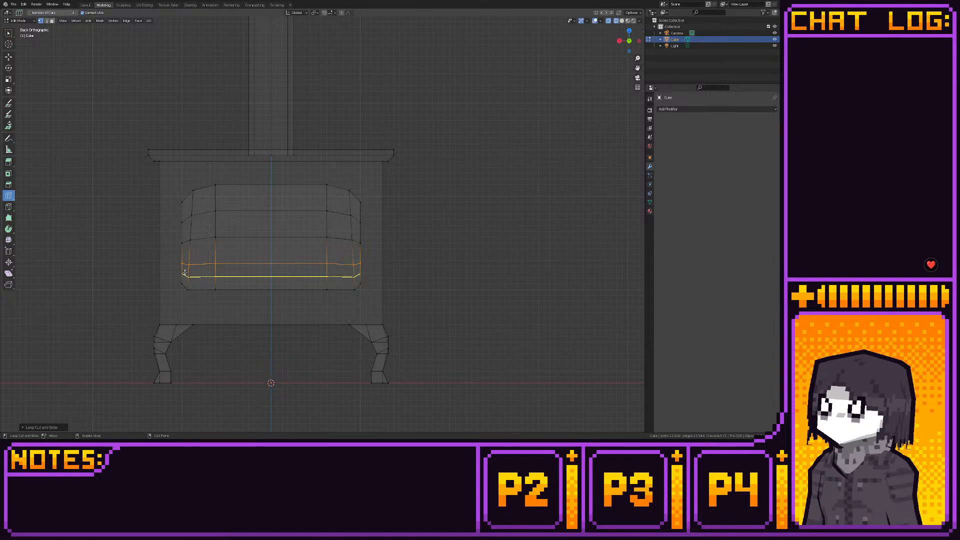
left_click(185, 272)
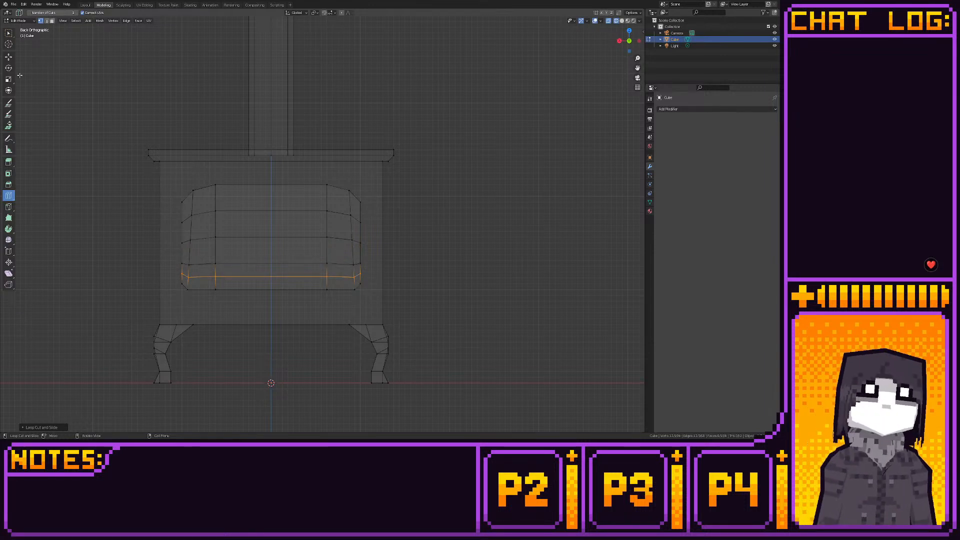
- Snap the panel's lowest horizontal loop to the grid and raise its inner vertices level with the outer ends
left_click(9, 56)
key("shift+s")
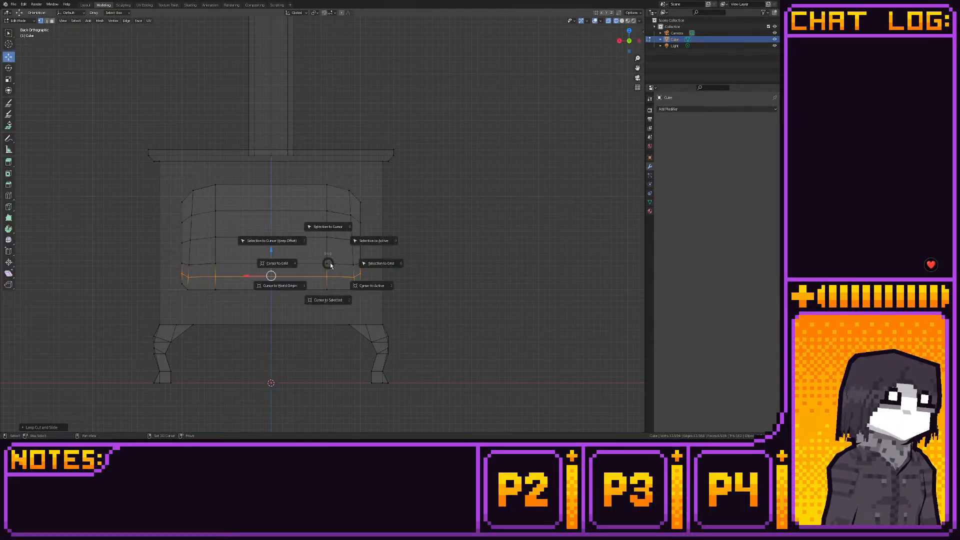
left_click(373, 263)
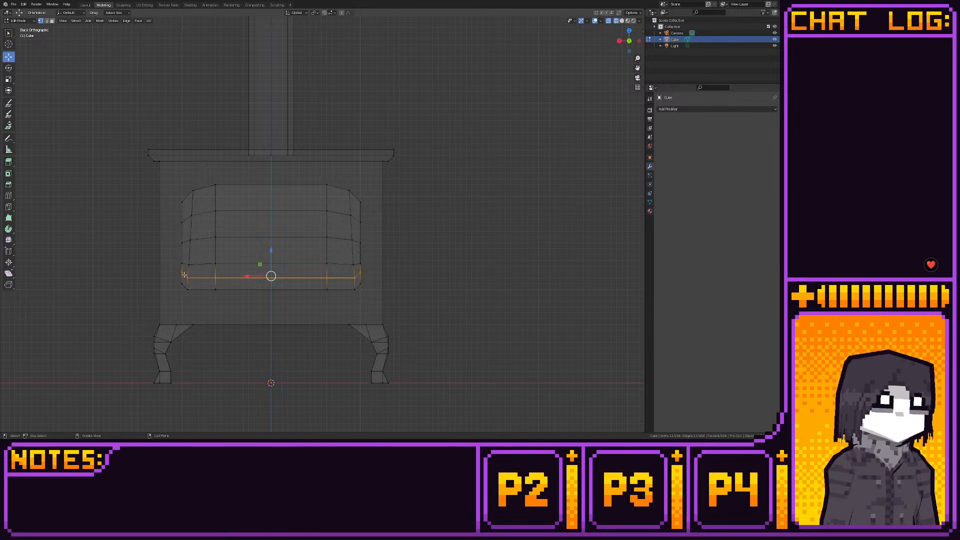
left_click_drag(183, 273, 357, 282)
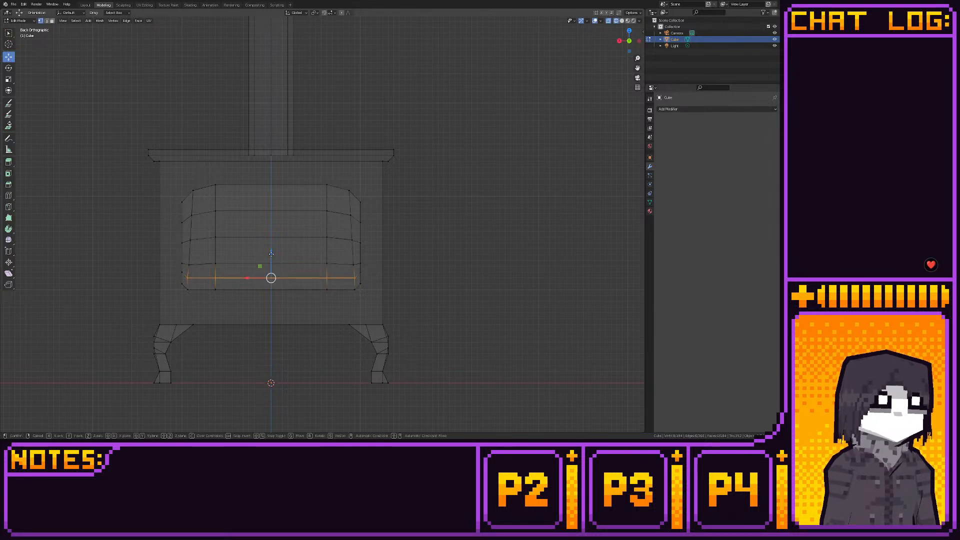
left_click_drag(271, 251, 271, 246, "ctrl")
- Raise the panel's second-lowest horizontal loop and snap its vertices to the grid so it runs straight
left_click_drag(176, 259, 379, 269)
left_click_drag(271, 237, 269, 236)
key("shift+s")
left_click(311, 239)
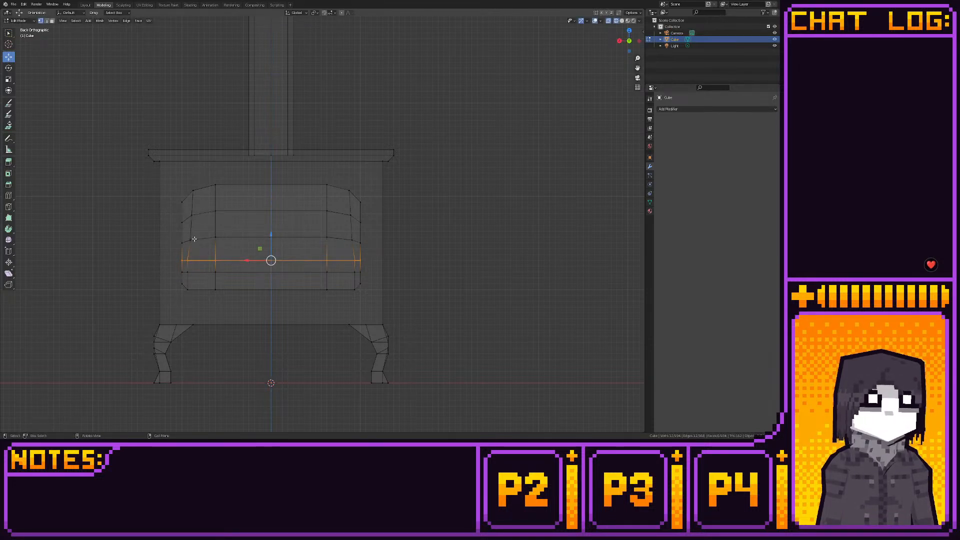
- Snap the panel's middle horizontal loop to the grid and lower its inner vertices level with the outer ends
left_click_drag(176, 235, 377, 243)
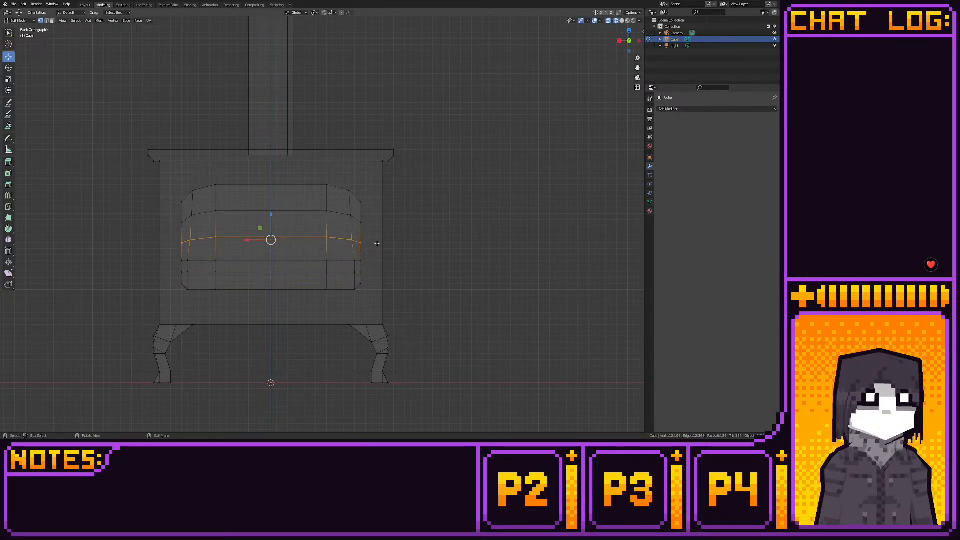
key("shift+s")
left_click(430, 244)
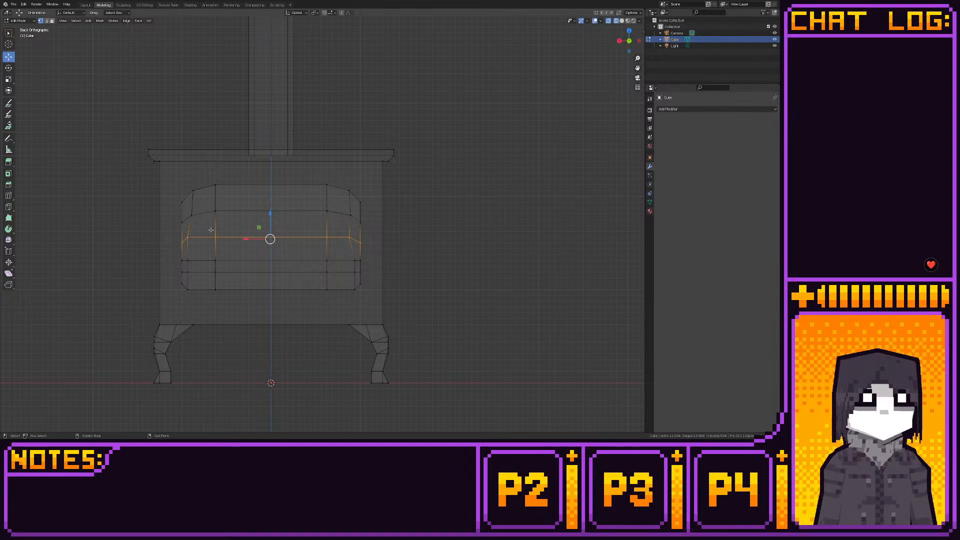
left_click_drag(184, 229, 353, 242)
left_click_drag(272, 214, 275, 220)
- Scale up the upper loop's inner vertices slightly, lower them and snap them to the grid
left_click_drag(188, 208, 355, 225)
key("s")
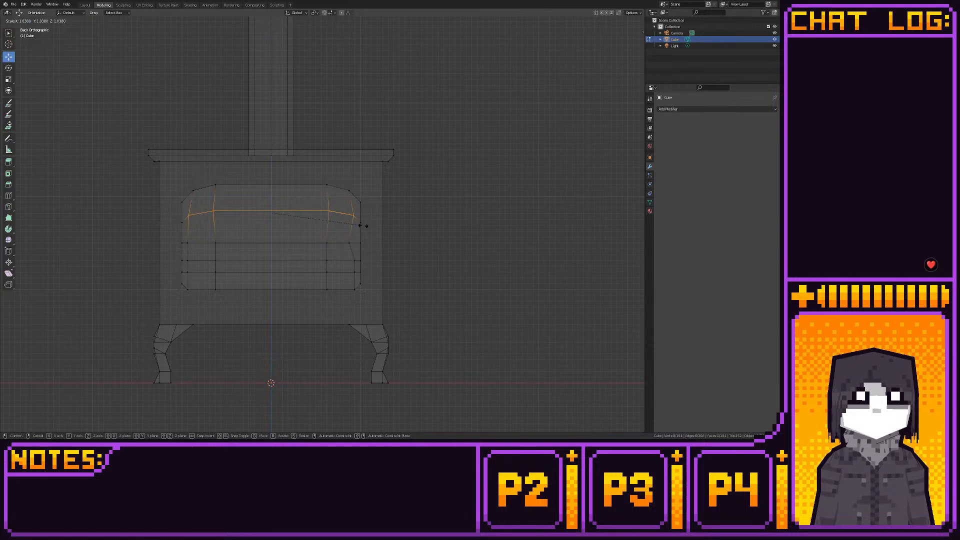
left_click(360, 224)
left_click_drag(270, 194, 272, 199)
key("shift+s")
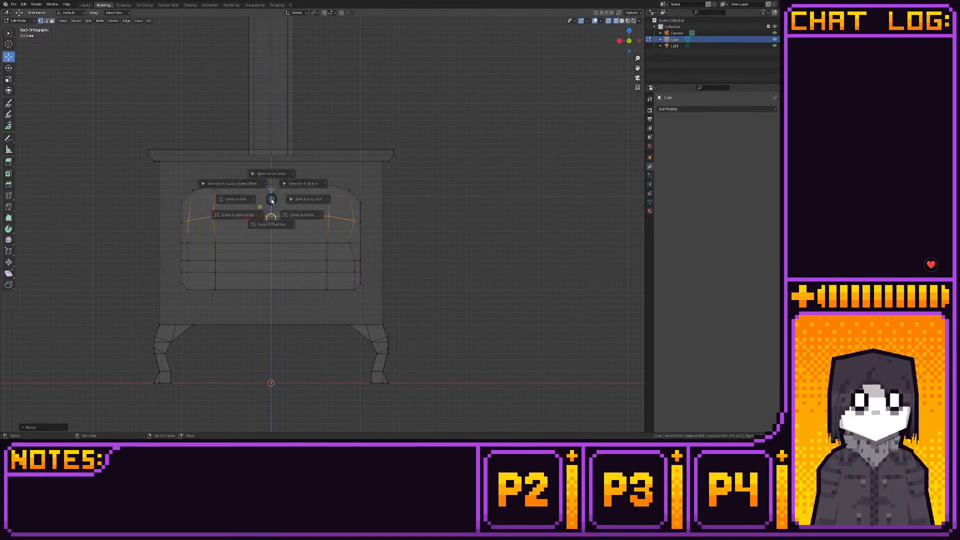
left_click(330, 200)
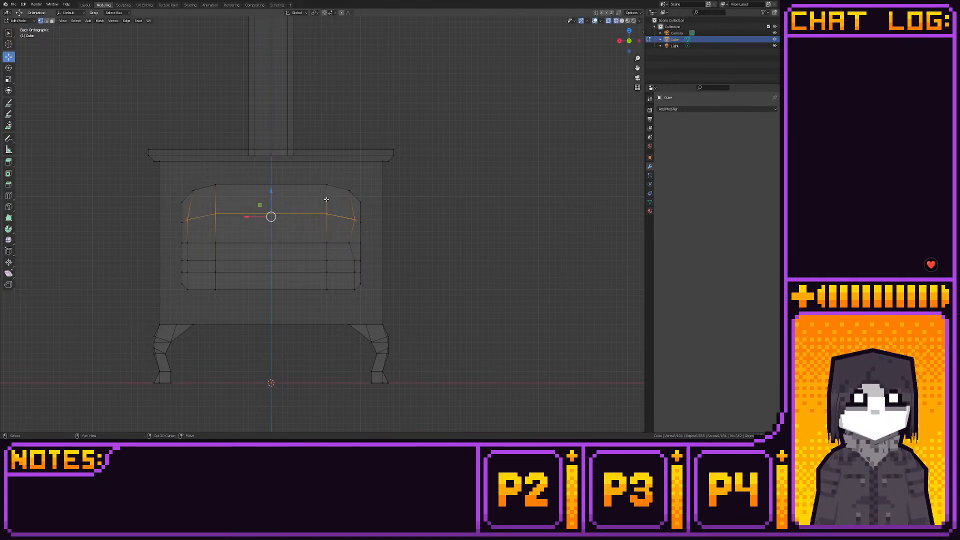
- Align the middle loop's stray right vertex with the column below it, and snap the panel's lower section to the grid
left_click(358, 245)
left_click_drag(332, 243, 166, 295)
left_click(391, 248)
key("shift+s")
left_click(223, 295)
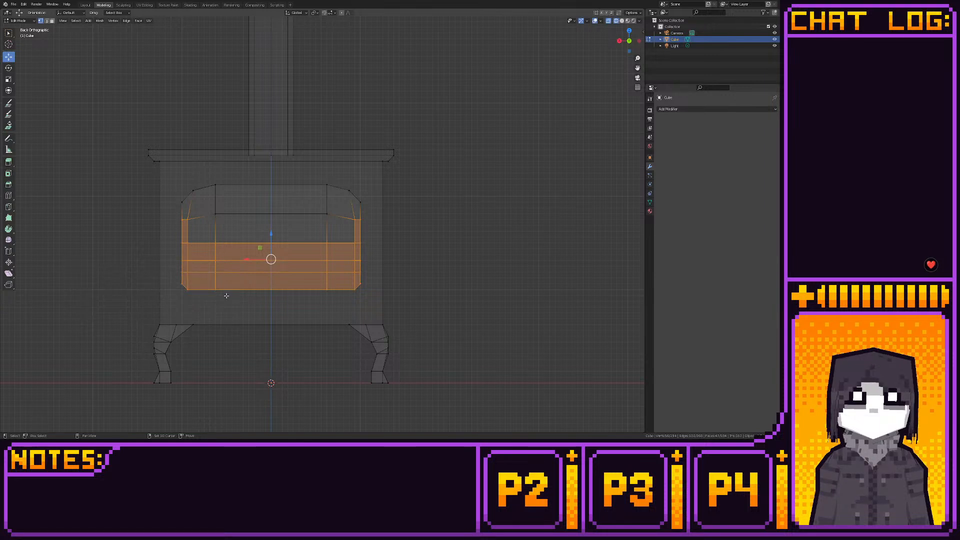
- Lower the upper loop's central segment level with its ends, and raise the middle loop to leave a narrow band between them
left_click_drag(210, 207, 337, 226)
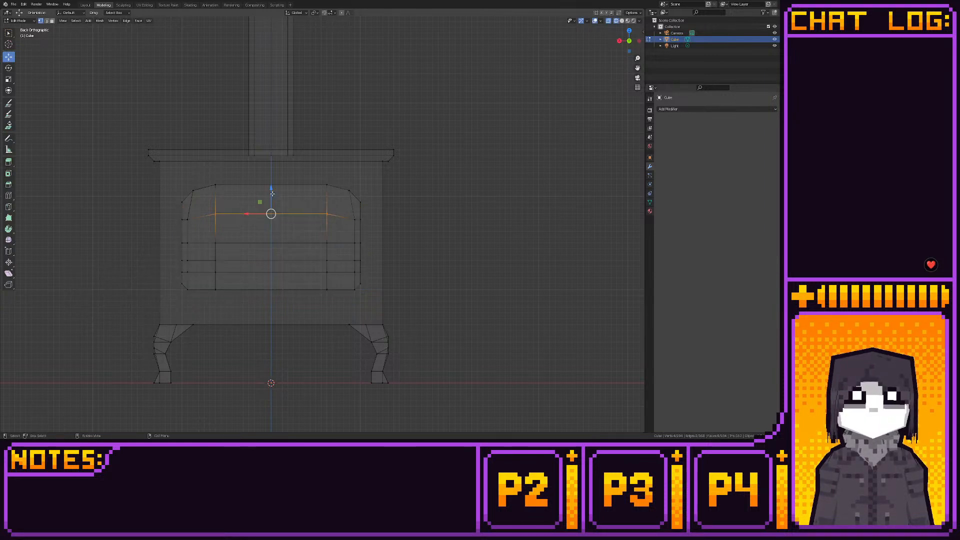
left_click_drag(271, 189, 269, 203)
left_click(186, 242, "alt")
- Extrude the two narrow side faces on the panel's right edge outward to form the door hinges
key("3")
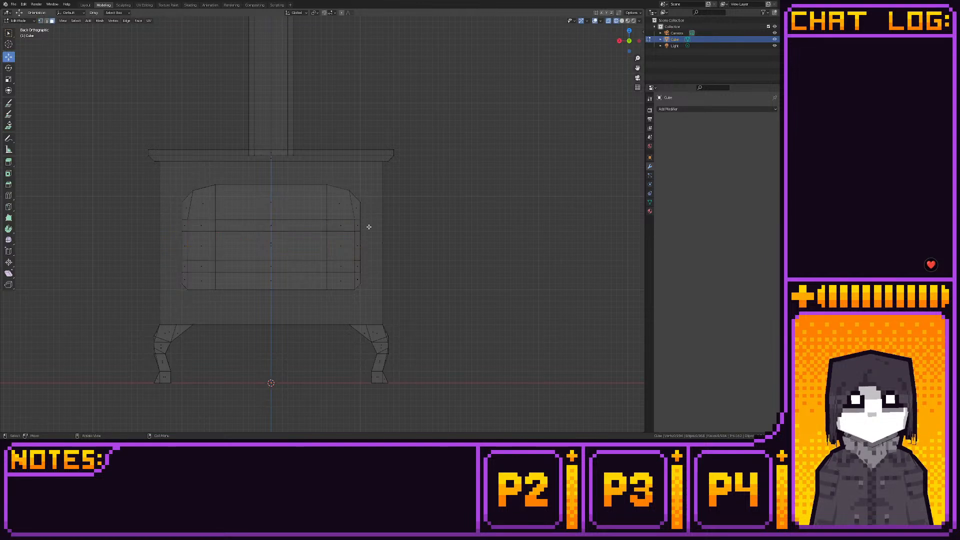
left_click(362, 226)
left_click(363, 268, "shift")
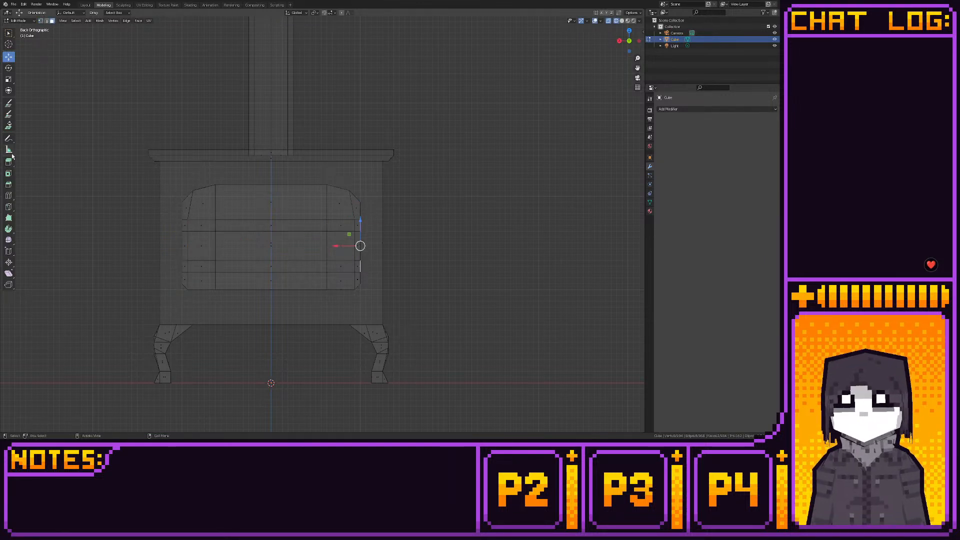
left_click(8, 162)
left_click_drag(381, 245, 387, 244)
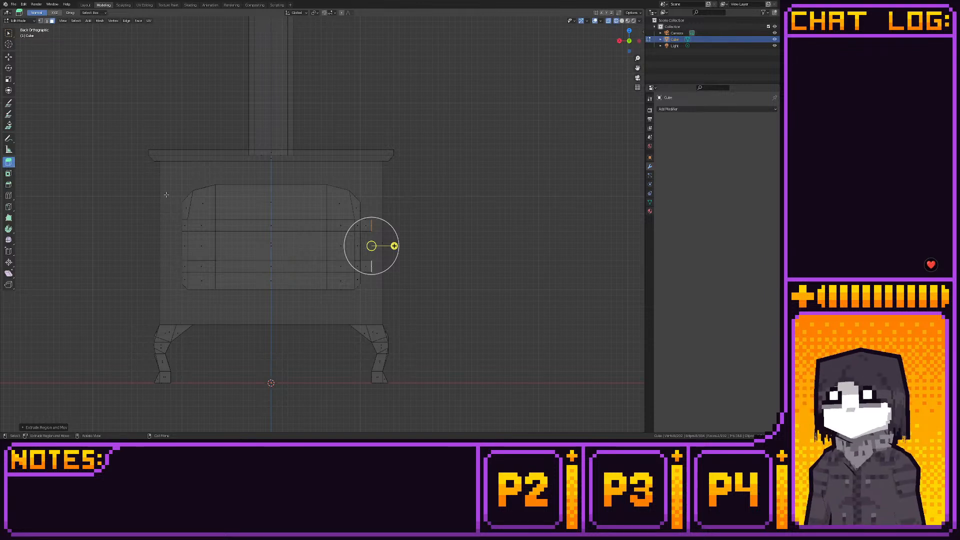
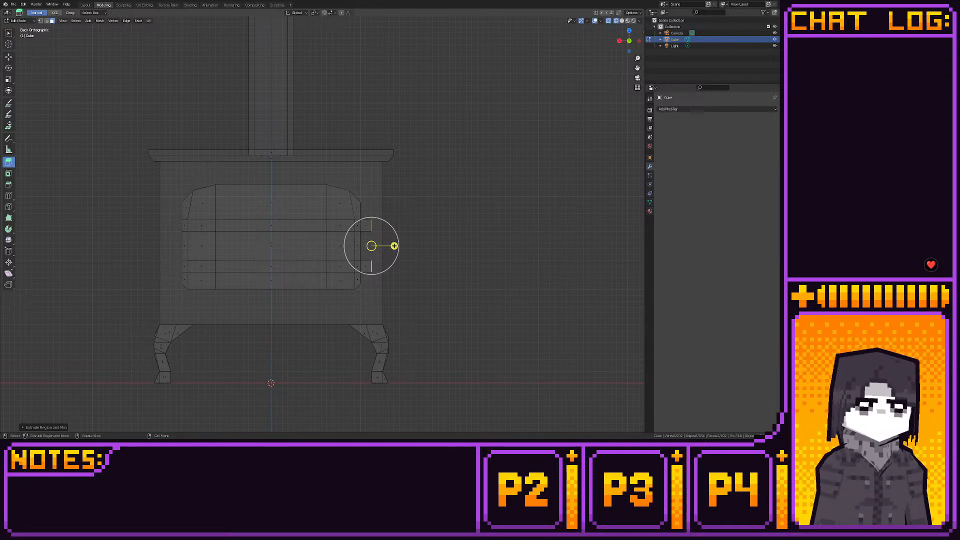
- Add a centred loop cut across the thickness of one of the two door hinges
middle_click_drag(43, 367, 28, 394)
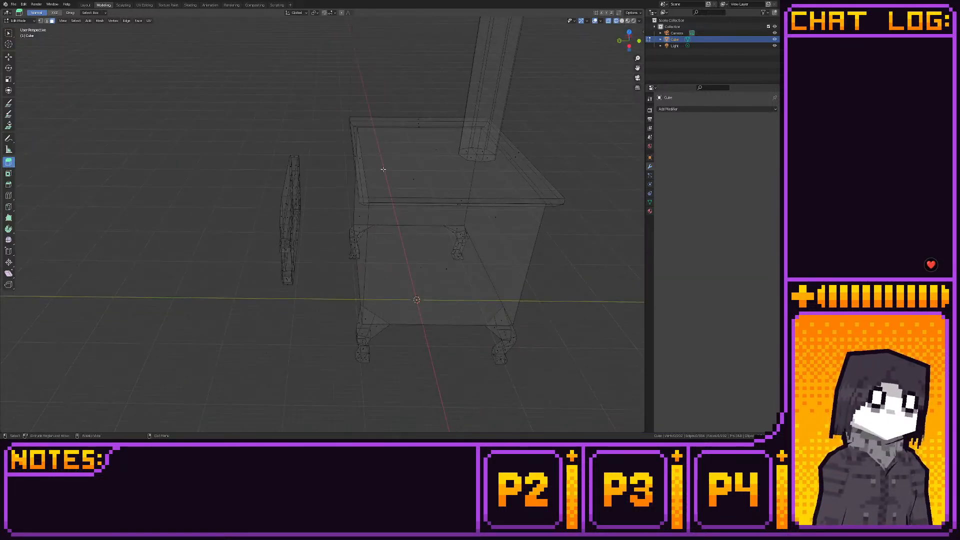
left_click(628, 35)
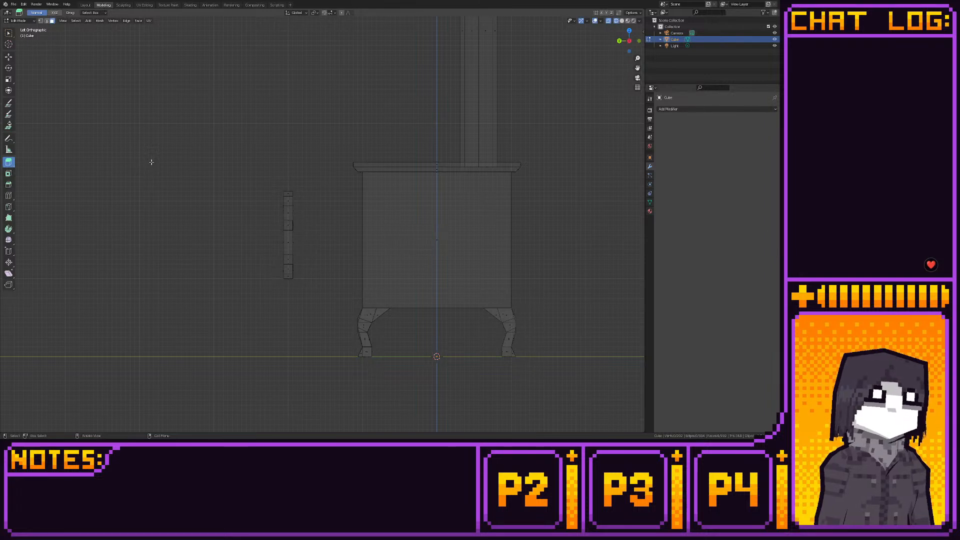
middle_click_drag(151, 162, 180, 184)
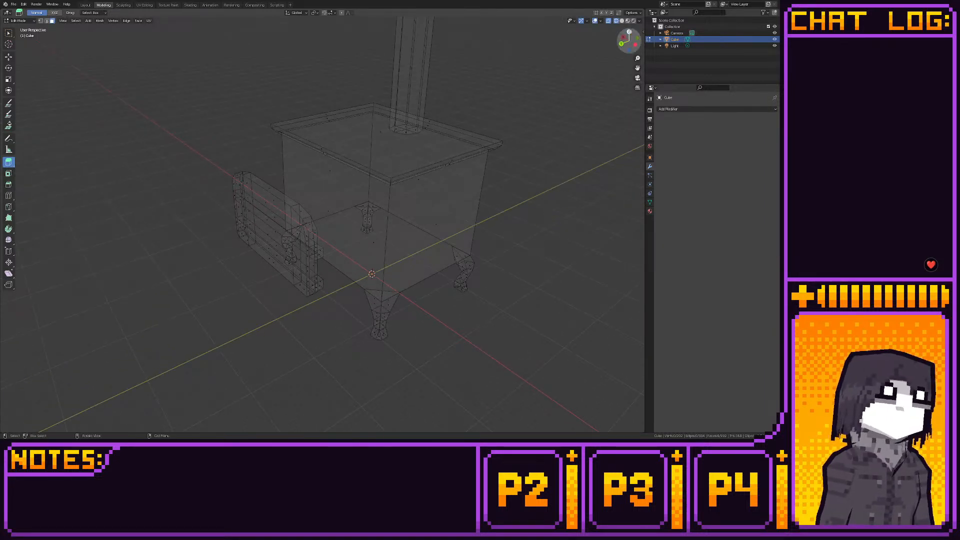
left_click(630, 31)
scroll(378, 214, "up", 4)
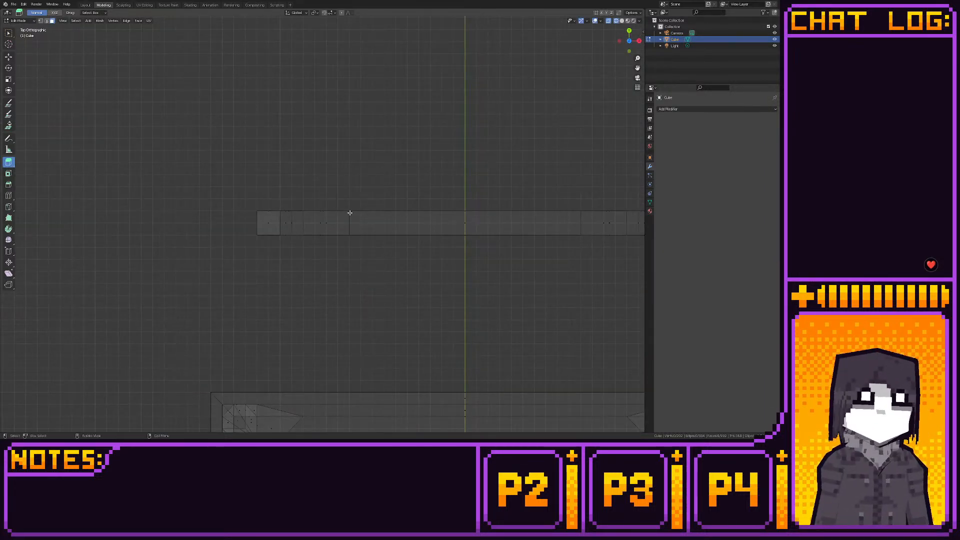
left_click(9, 195)
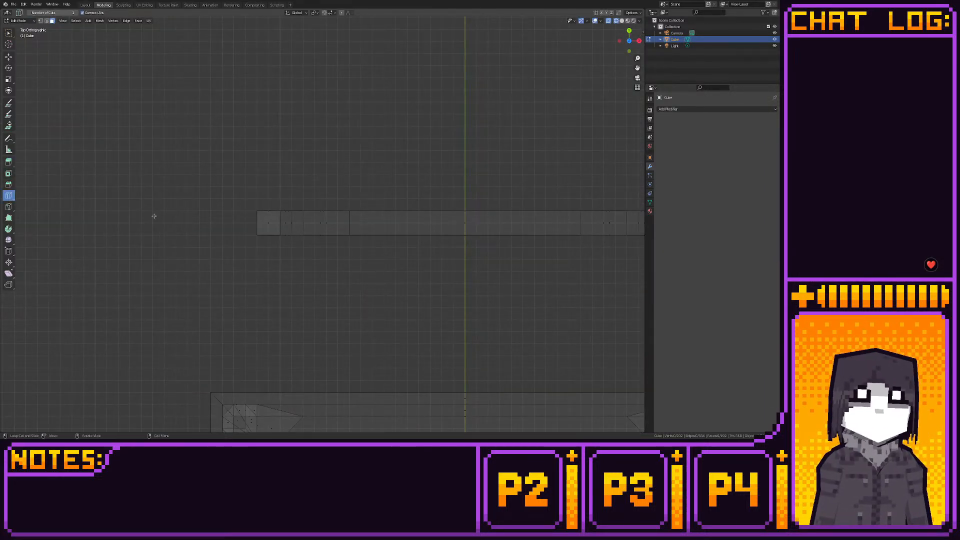
left_click(266, 213)
key("1")
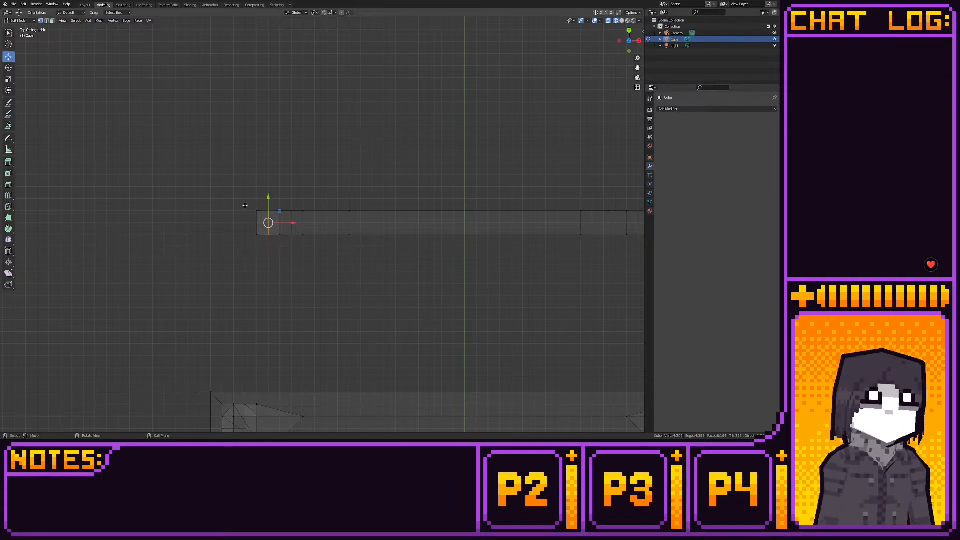
- Add a matching centred loop cut to the other door hinge
left_click_drag(245, 204, 264, 186)
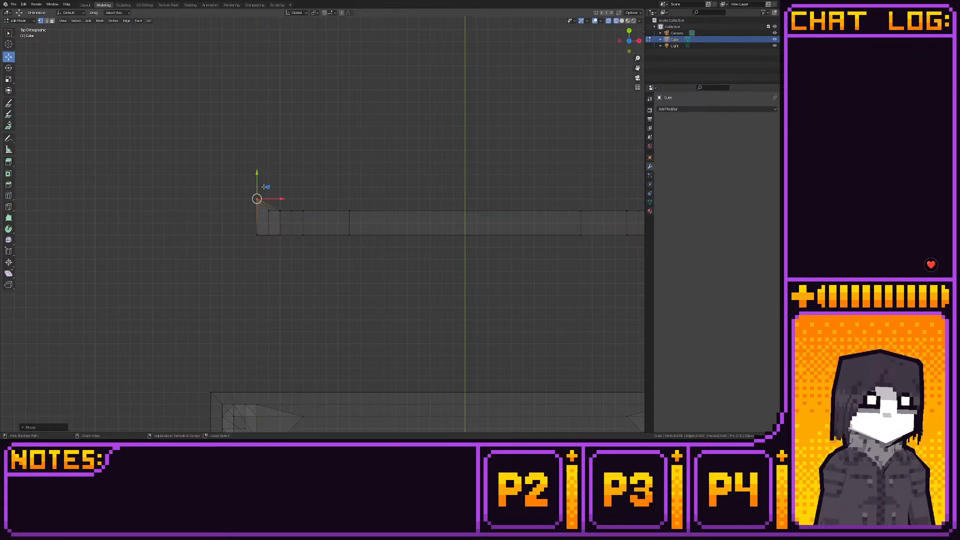
middle_click_drag(263, 190, 456, 135)
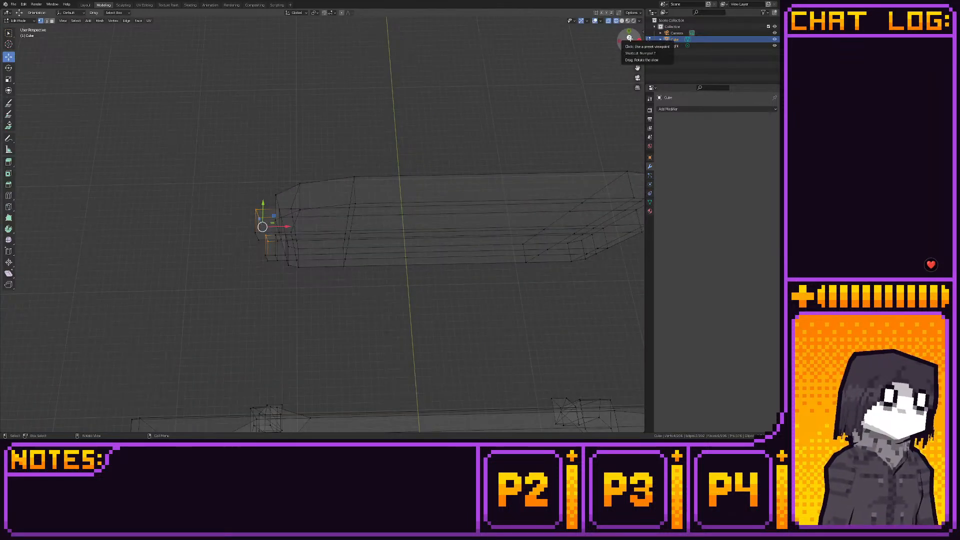
left_click(8, 196)
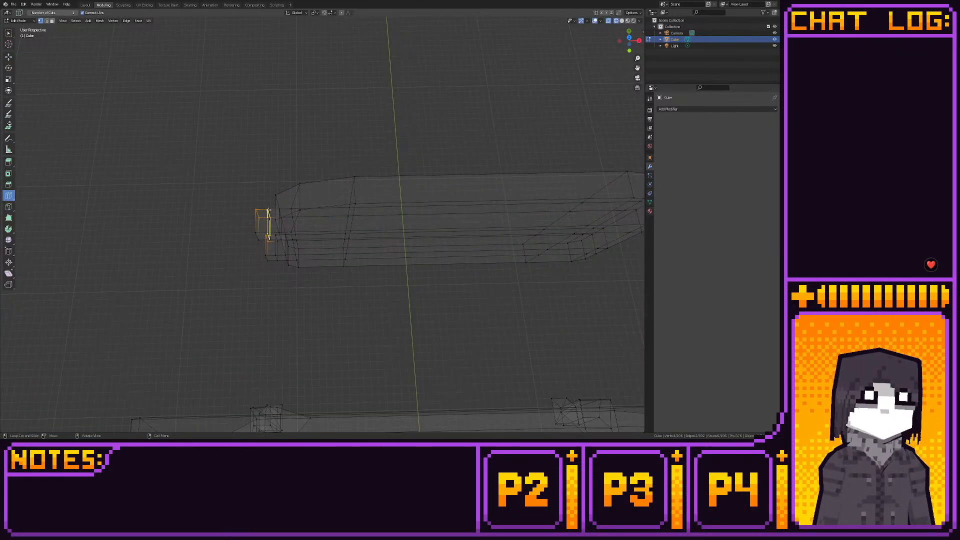
left_click(268, 224)
left_click(9, 57)
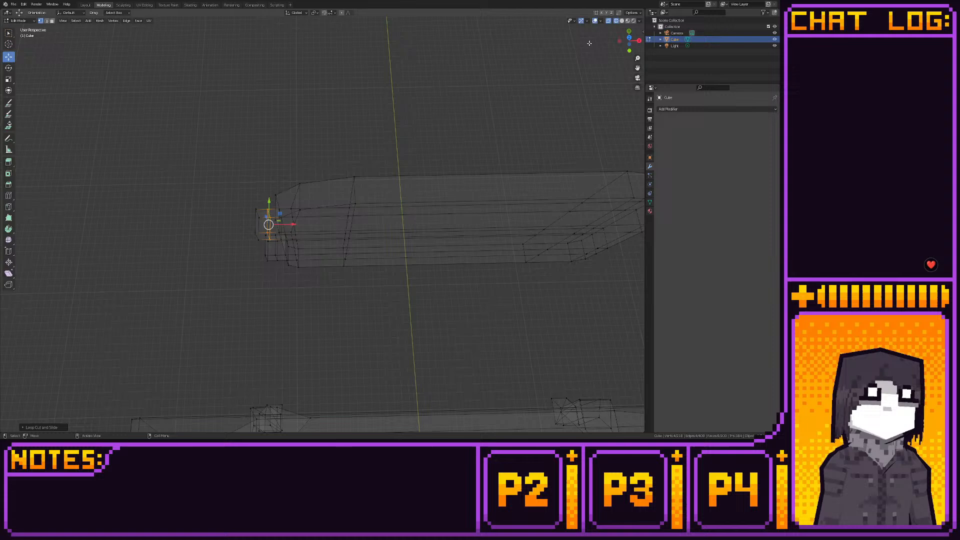
left_click(629, 31)
left_click(629, 31)
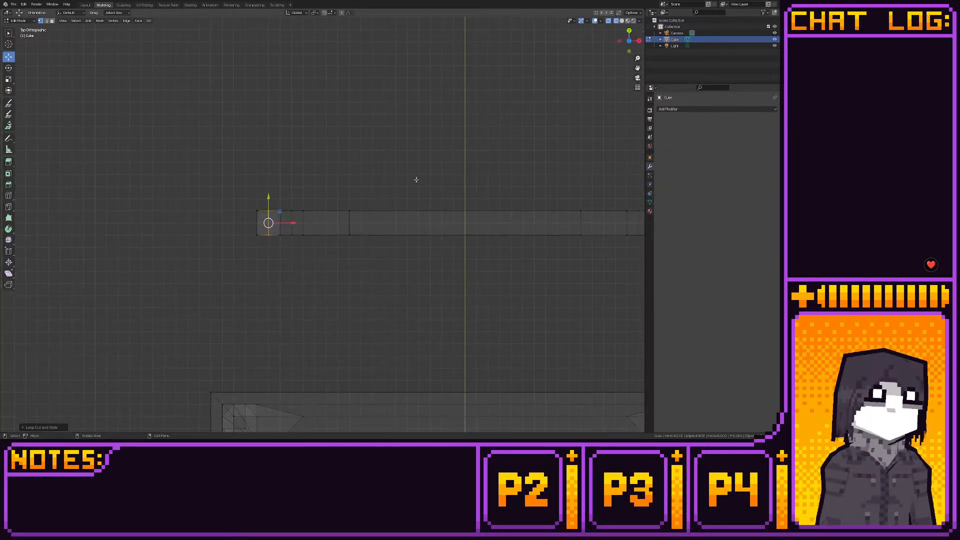
- Move the outer front corners of both hinges forward, away from the stove body, and check the shape in solid view
middle_click_drag(342, 174, 390, 184, "shift")
left_click_drag(298, 211, 320, 198)
left_click(316, 223)
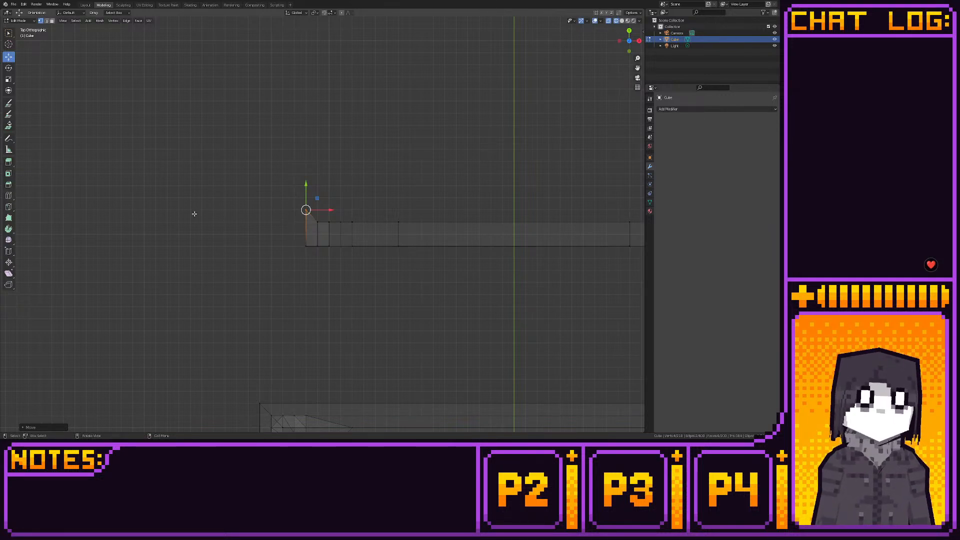
left_click(85, 5)
middle_click_drag(200, 76, 253, 35)
left_click(103, 5)
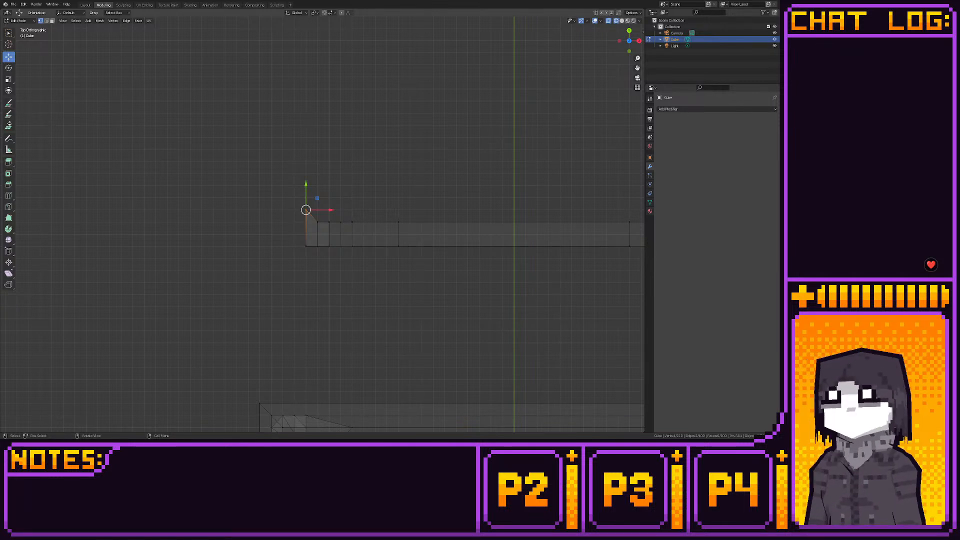
- Move the lower band's inner vertices on the side opposite the hinges inward along the X axis
left_click(620, 41)
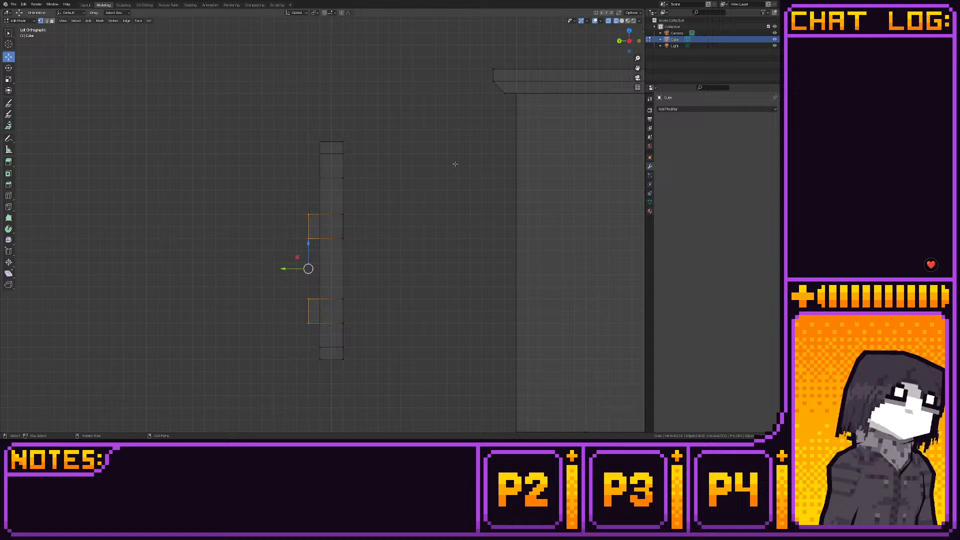
left_click(620, 40)
middle_click_drag(521, 156, 653, 129, "shift")
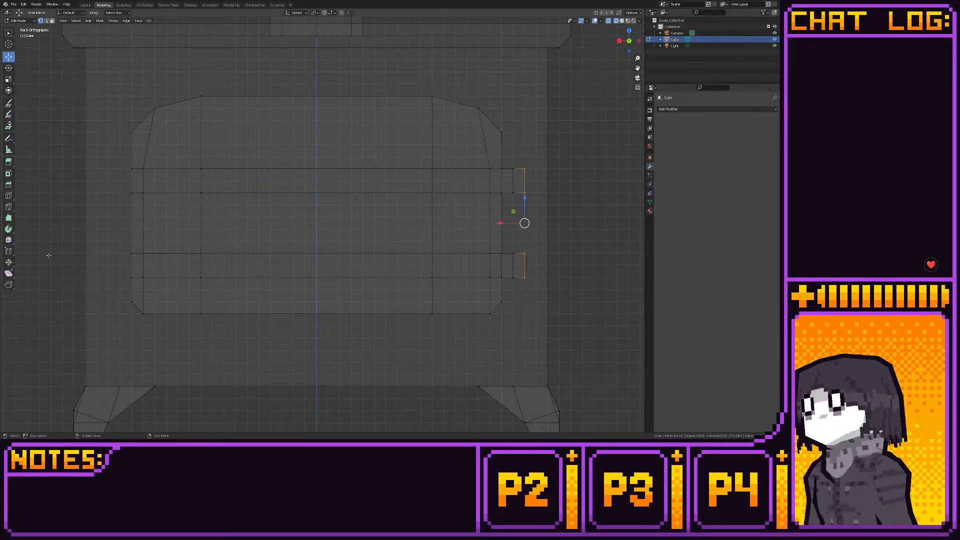
key("2")
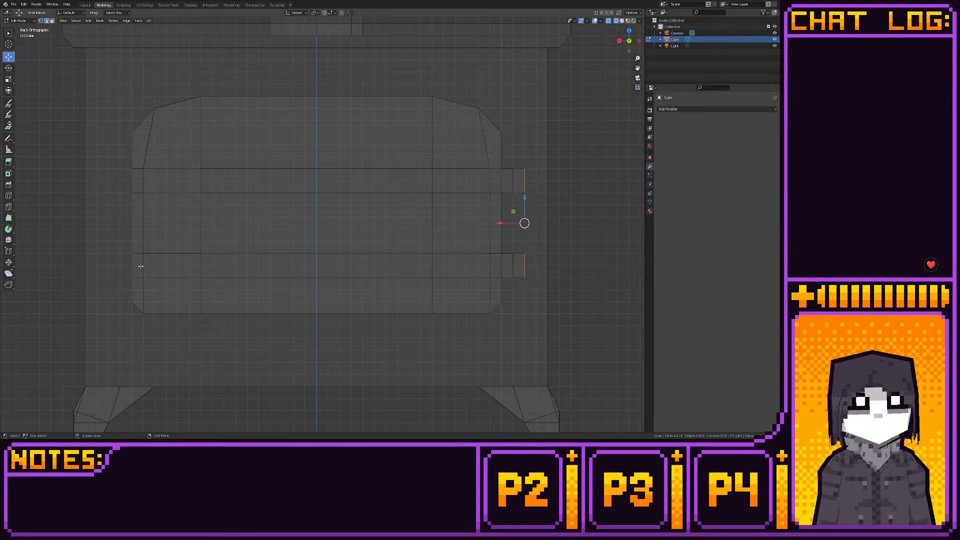
left_click(143, 266)
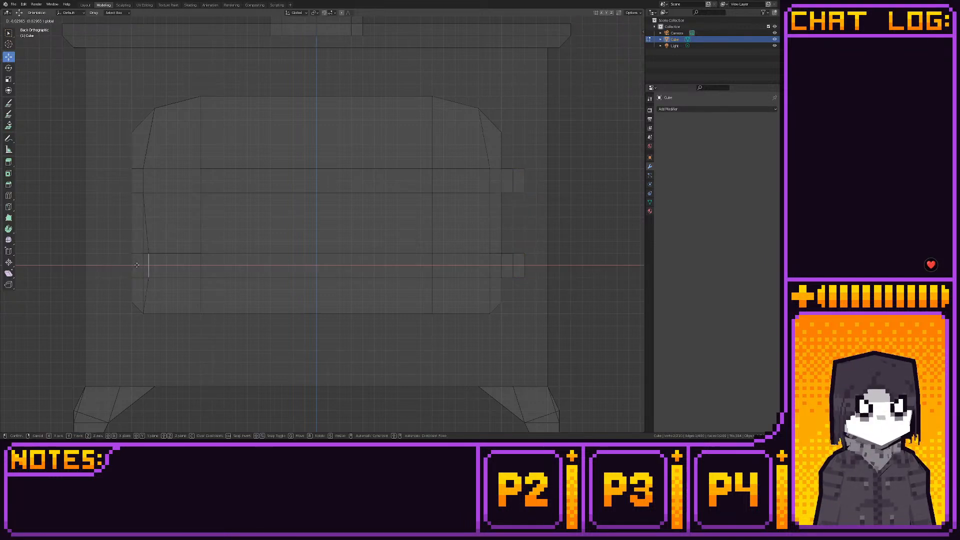
key("1")
left_click_drag(162, 239, 137, 285)
key("g")
key("x")
left_click(143, 265)
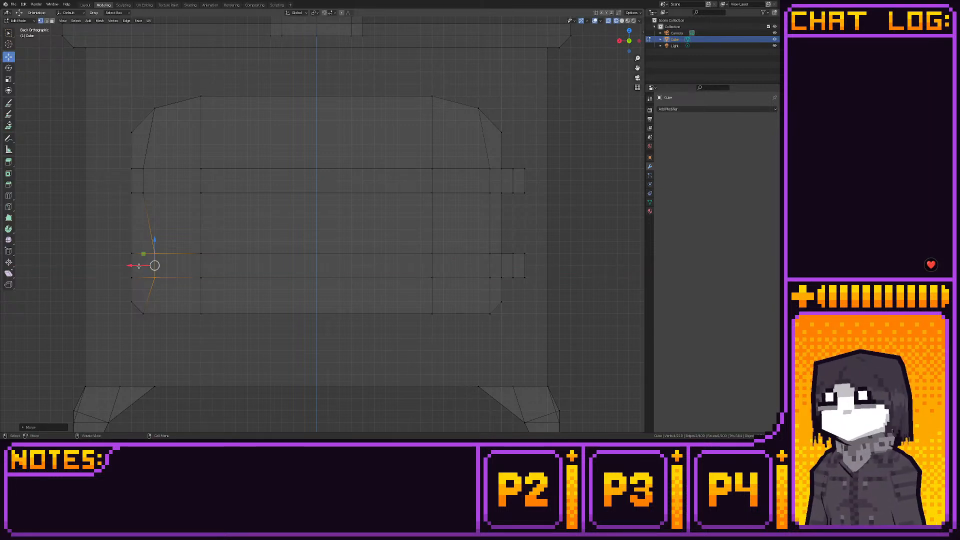
- Lower the bottom row of the door's lower band and move its hinge-side inner vertices inward
left_click_drag(126, 275, 501, 287)
left_click_drag(278, 254, 290, 265)
left_click_drag(466, 244, 453, 271)
- Move the upper band's inner vertices on both sides inward to line up with the top corners and lower vertices
left_click_drag(472, 163, 494, 221)
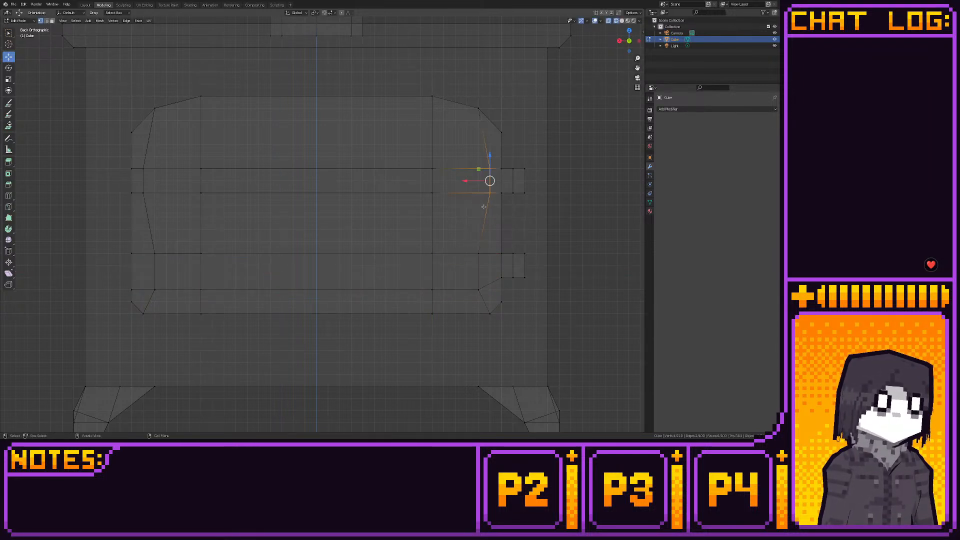
left_click_drag(465, 181, 453, 181)
left_click_drag(135, 162, 162, 210)
left_click_drag(129, 182, 140, 183)
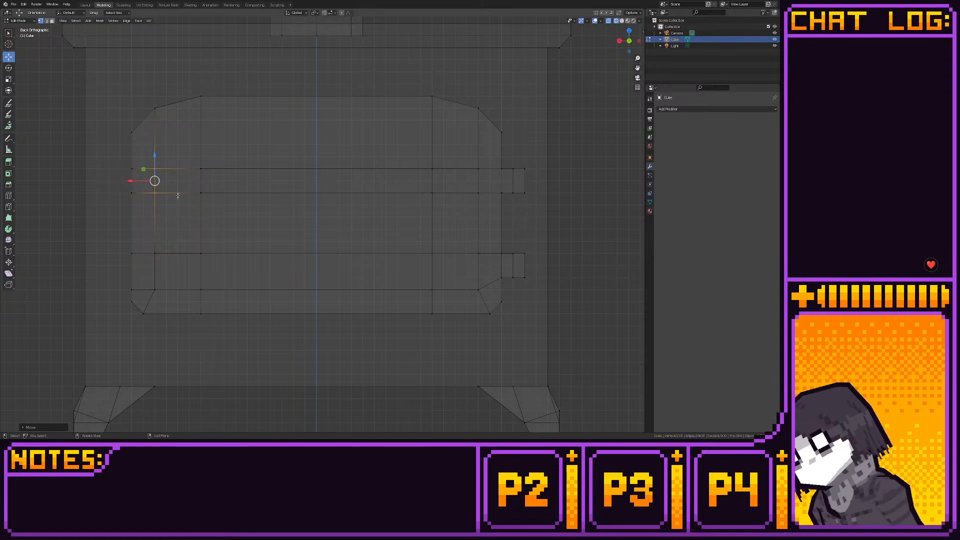
- Chamfer the inset's bottom corners by spreading the two central columns' bottom vertices outward and raising the outer corner vertices
left_click_drag(199, 272, 225, 325)
left_click_drag(176, 302, 155, 259)
left_click_drag(468, 280, 486, 298)
left_click_drag(479, 268, 478, 256)
left_click_drag(407, 277, 443, 302)
- Move the upper vertices of both central columns outward to line up with their bottom vertices
left_click_drag(413, 159, 454, 270)
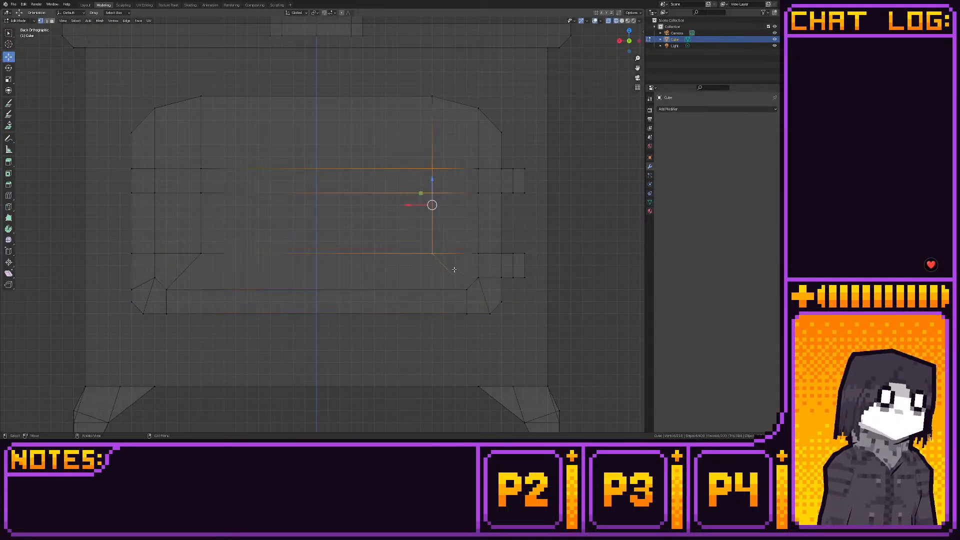
left_click_drag(421, 207, 453, 206)
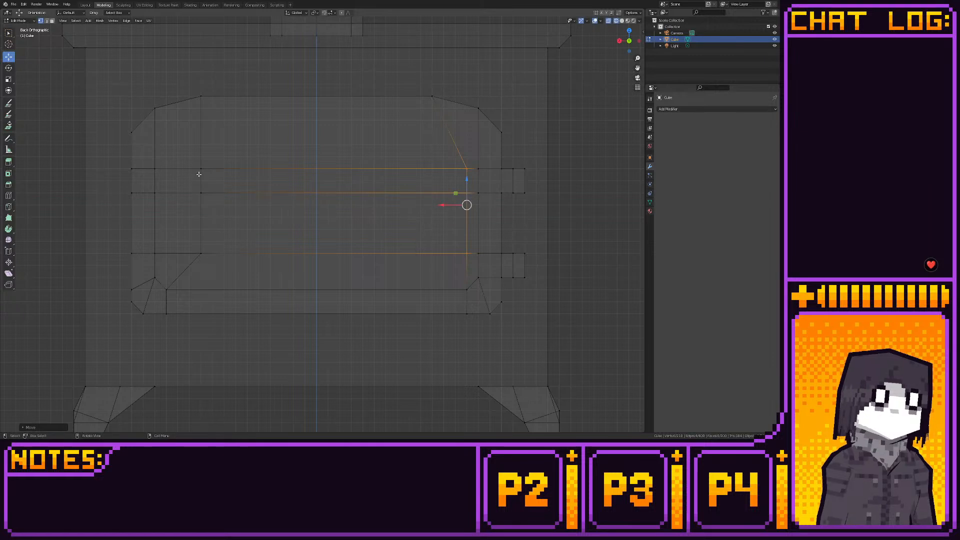
left_click_drag(188, 159, 236, 271)
left_click_drag(200, 205, 165, 206)
- Raise the door's upper band toward the arch and lower its outer top vertices on both sides to chamfer the inset
left_click_drag(126, 161, 487, 199)
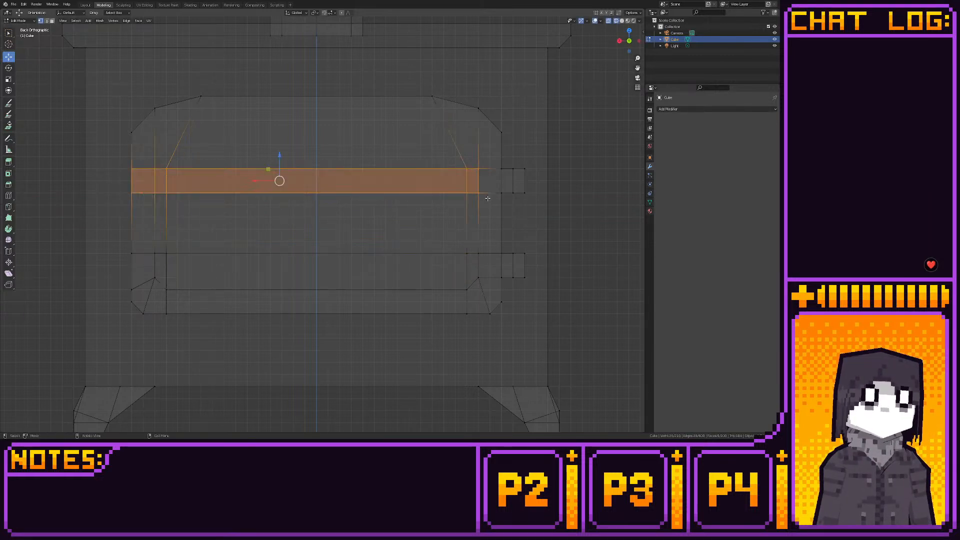
left_click_drag(281, 154, 281, 130)
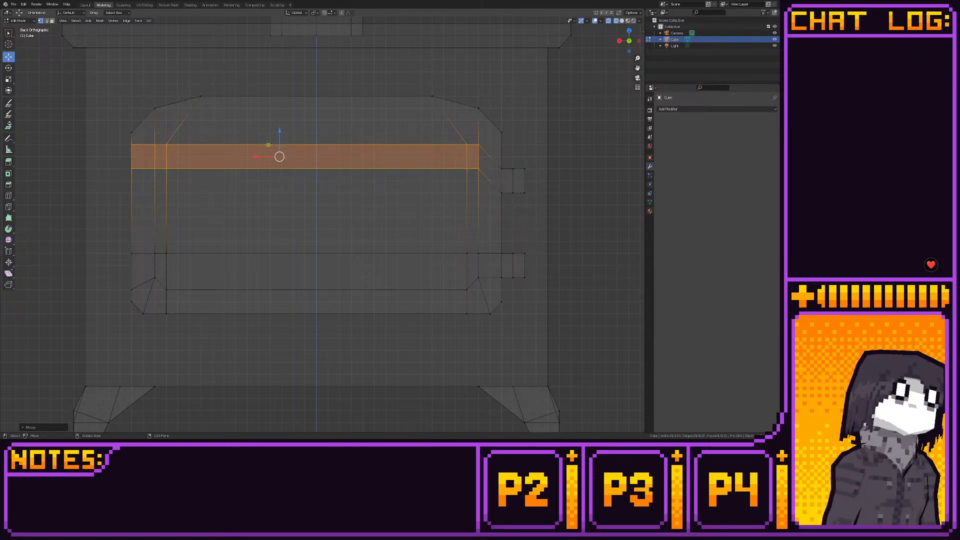
left_click(155, 145)
key("g")
key("z")
left_click(156, 131)
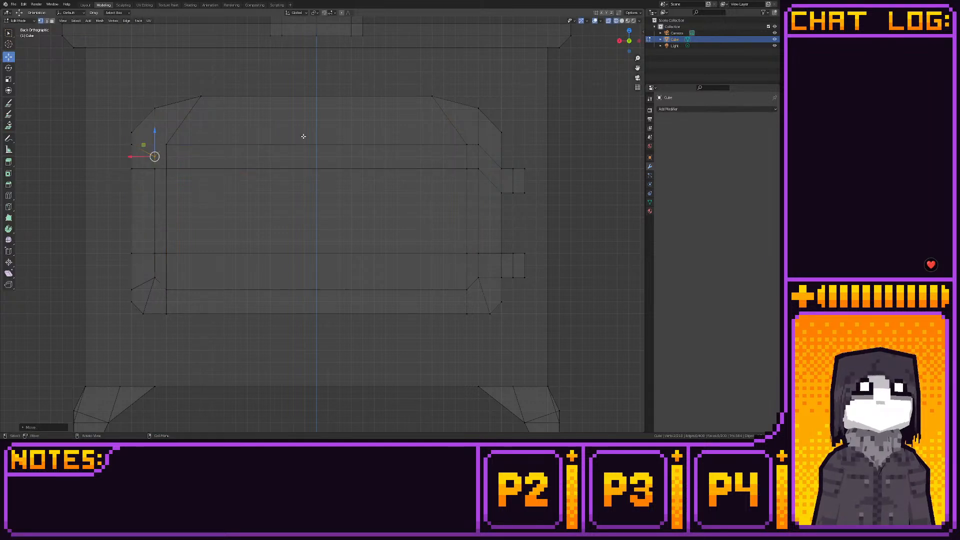
left_click(478, 145)
left_click_drag(476, 122, 477, 133)
- Lower the upper band's bottom row level with the upper hinge's lower edge, and raise the inset's top edge with its corners
left_click_drag(129, 165, 492, 211)
left_click_drag(280, 142, 282, 163)
middle_click_drag(282, 163, 276, 185, "shift")
left_click_drag(143, 155, 473, 192)
left_click_drag(312, 148, 315, 134)
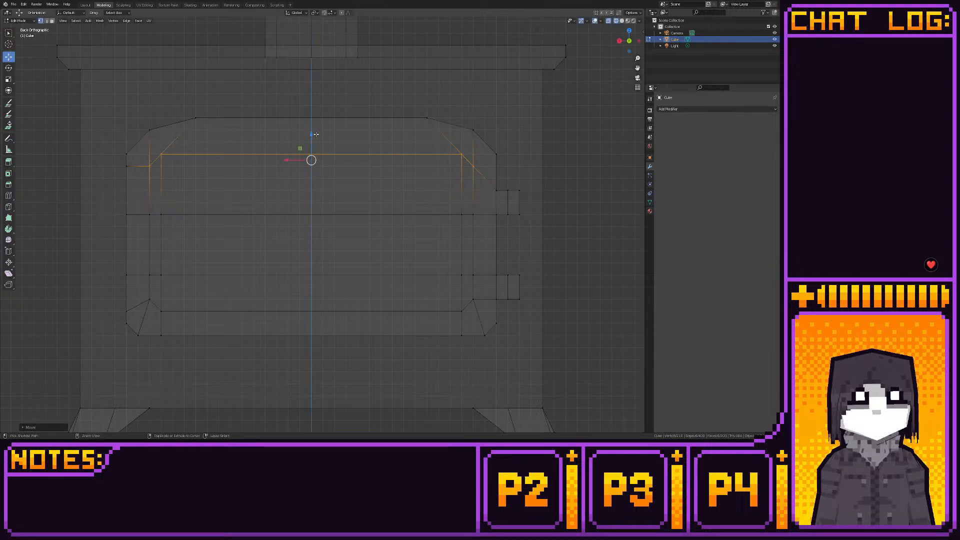
- Add a vertical loop cut through the door's centre and raise the middle of the inset's top edge into a shallow peak
left_click(9, 195)
left_click(319, 133)
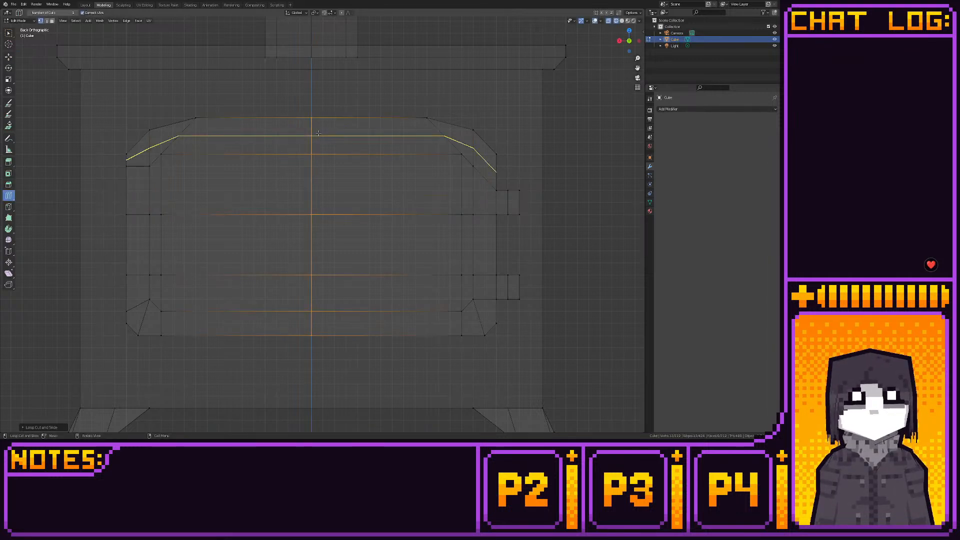
key("shift+space")
key("g")
left_click(324, 157)
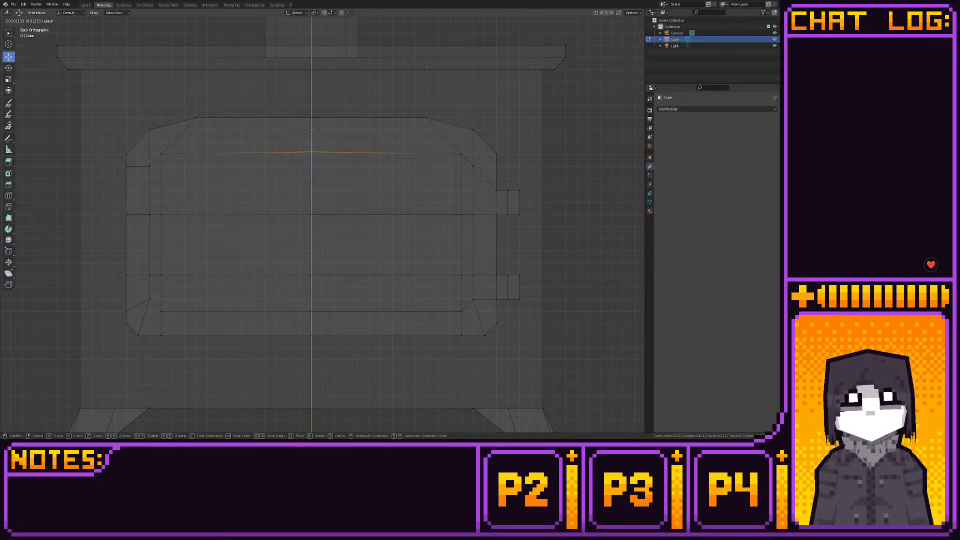
- Select the door's front inset faces and extrude them inward to about half the door's thickness
middle_click_drag(300, 170, 223, 265)
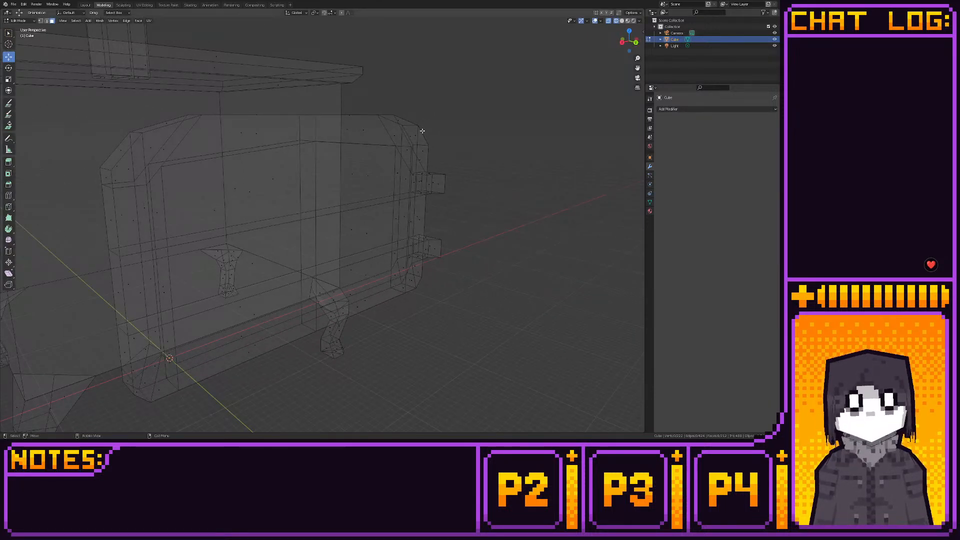
left_click(609, 22)
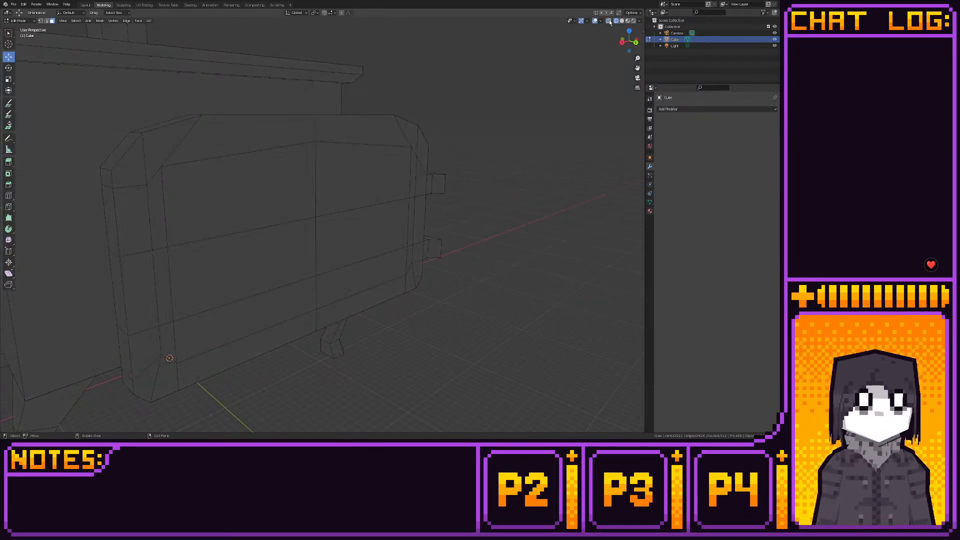
left_click(635, 42)
left_click_drag(157, 165, 466, 284)
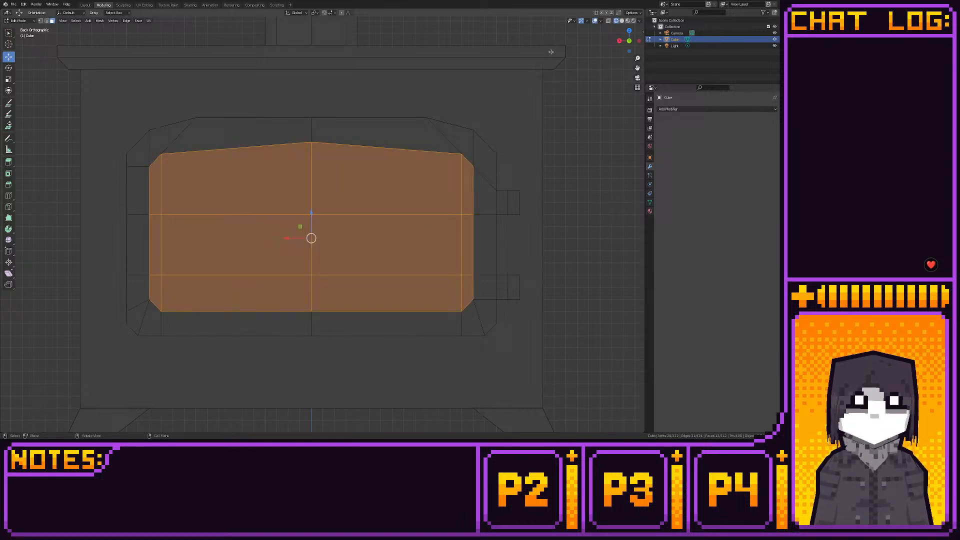
left_click(639, 40)
left_click(14, 163)
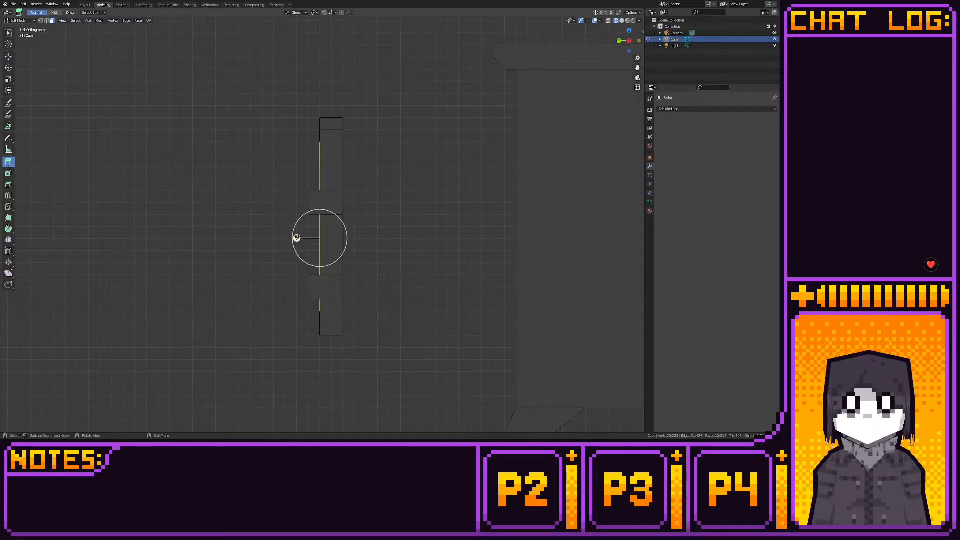
left_click_drag(297, 238, 309, 238)
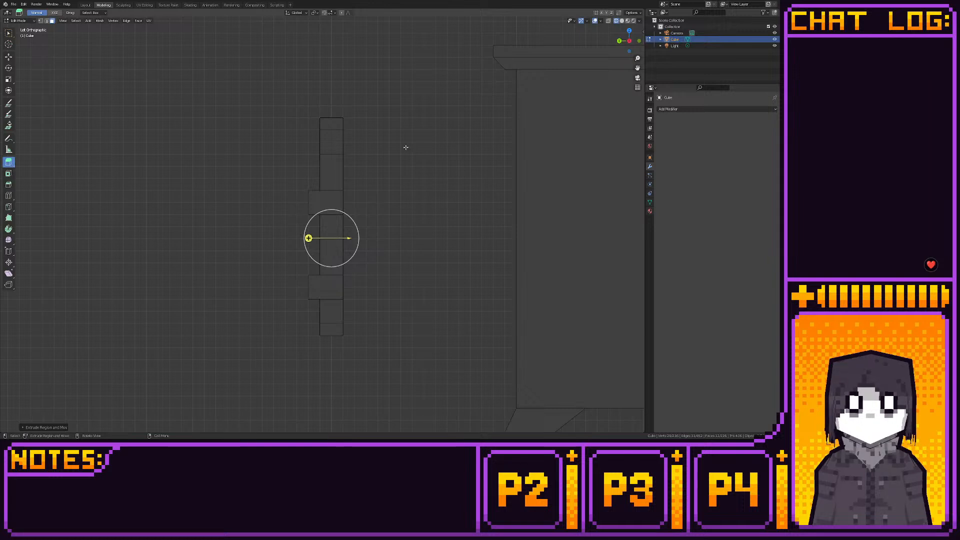
- Snap the recessed inset faces to the grid and check the door in solid view
left_click(609, 21)
key("shift+s")
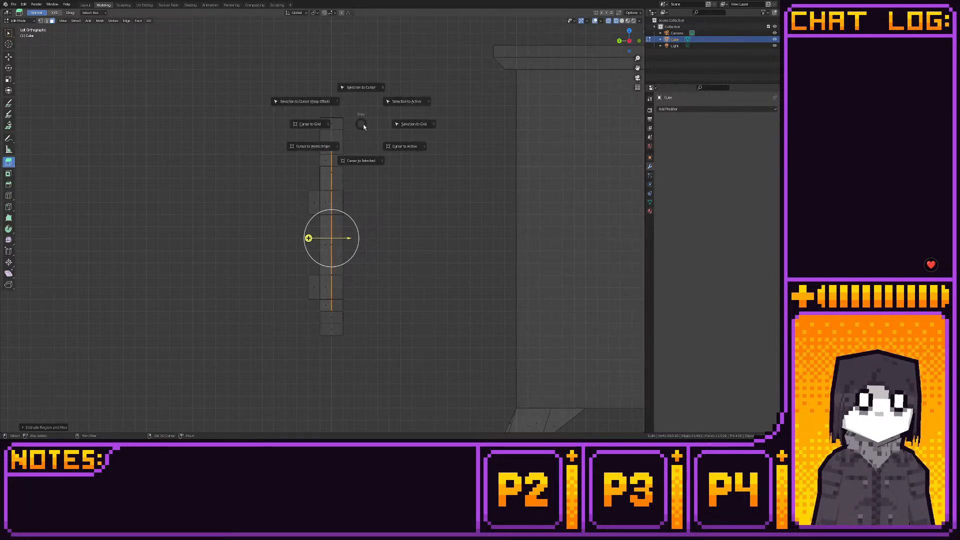
left_click(412, 126)
left_click(86, 6)
middle_click_drag(332, 119, 373, 133)
scroll(337, 122, "up", 3)
left_click(103, 5)
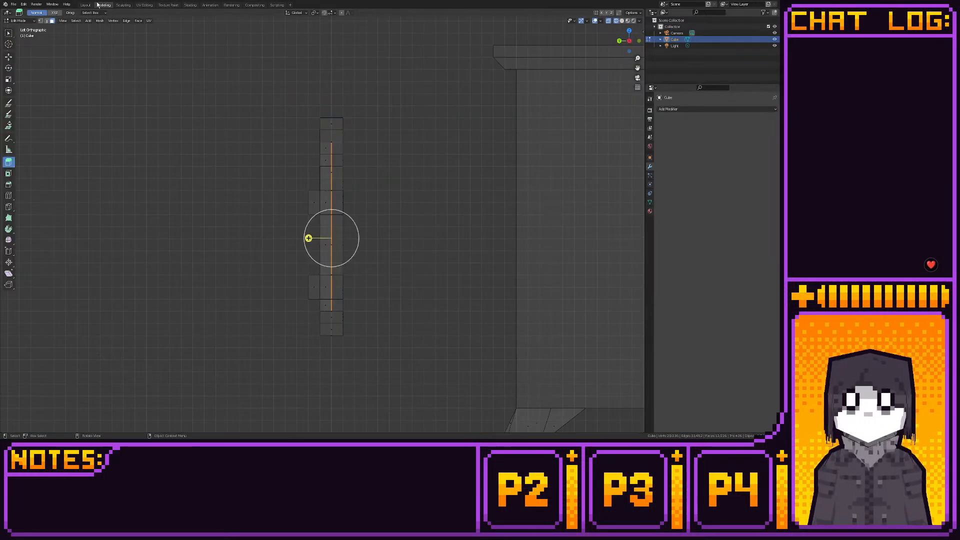
- Add a vertical loop cut through the door just beside its centre line, and snap it to the grid
left_click(629, 40)
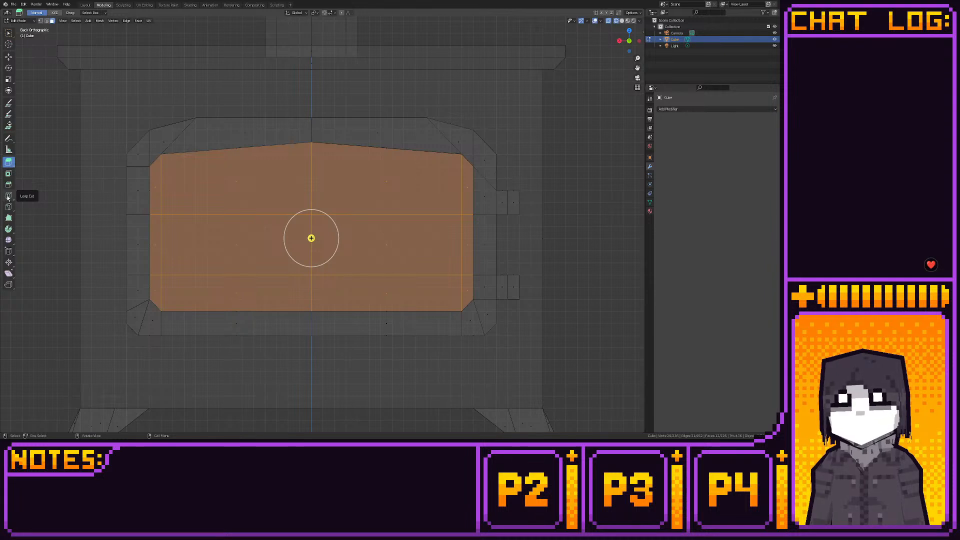
left_click(9, 196)
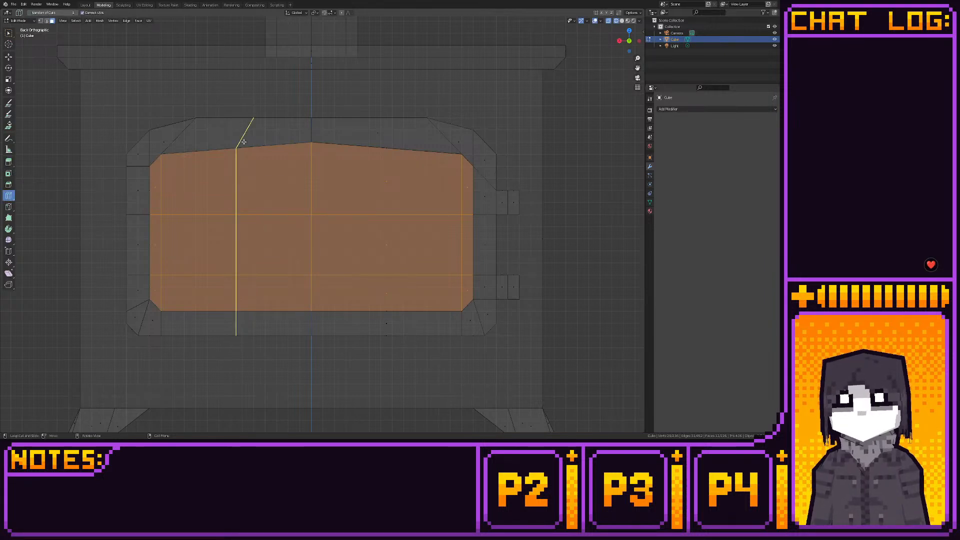
left_click_drag(244, 142, 306, 146)
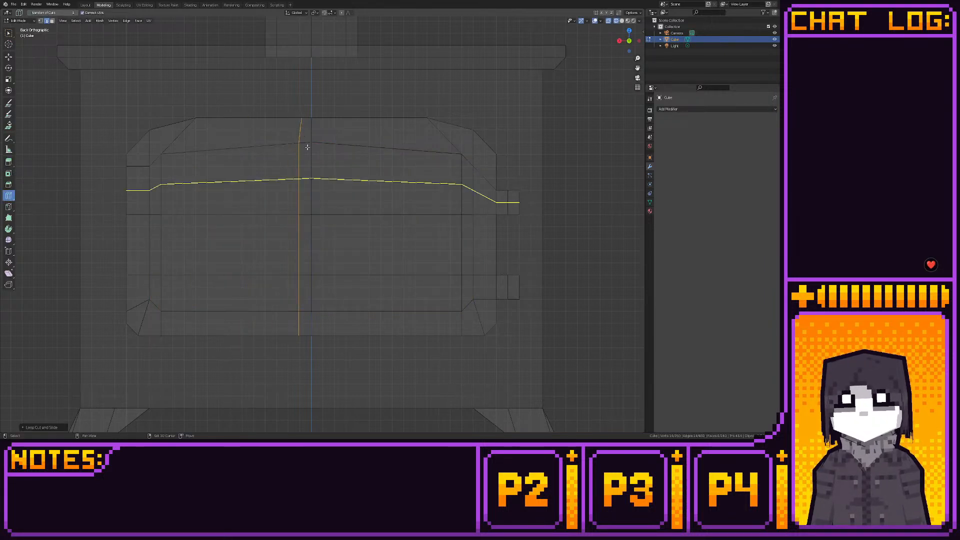
key("shift+s")
left_click(347, 149)
left_click(8, 57)
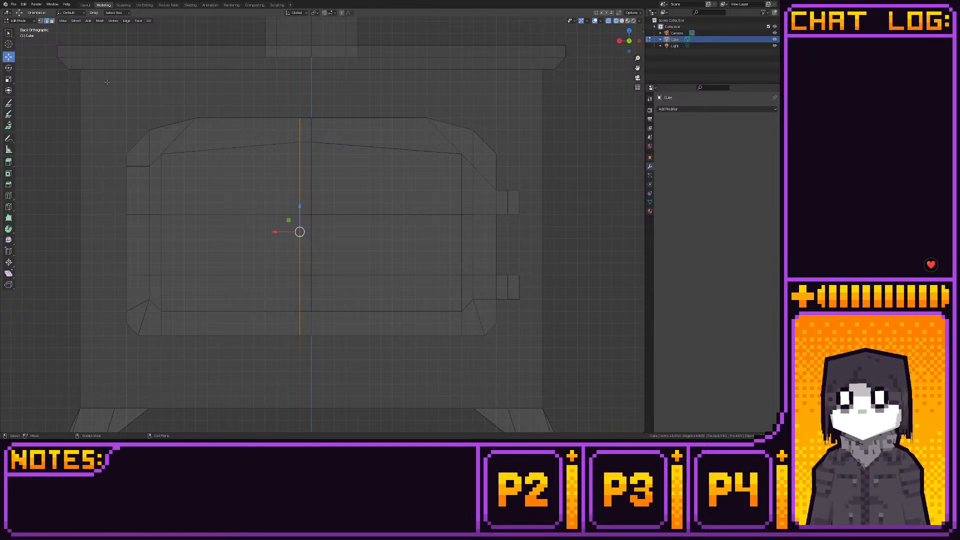
- Spread the door's two central vertical loops evenly apart to flatten the inset's peak, and check the stove in rendered shading
key("1")
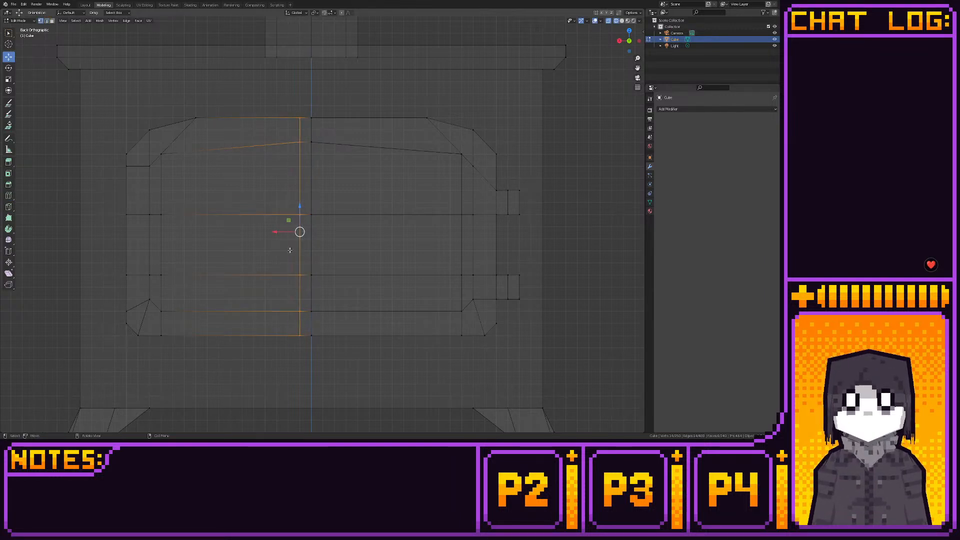
left_click_drag(280, 231, 212, 226)
left_click_drag(299, 100, 370, 350)
left_click_drag(303, 226, 378, 230)
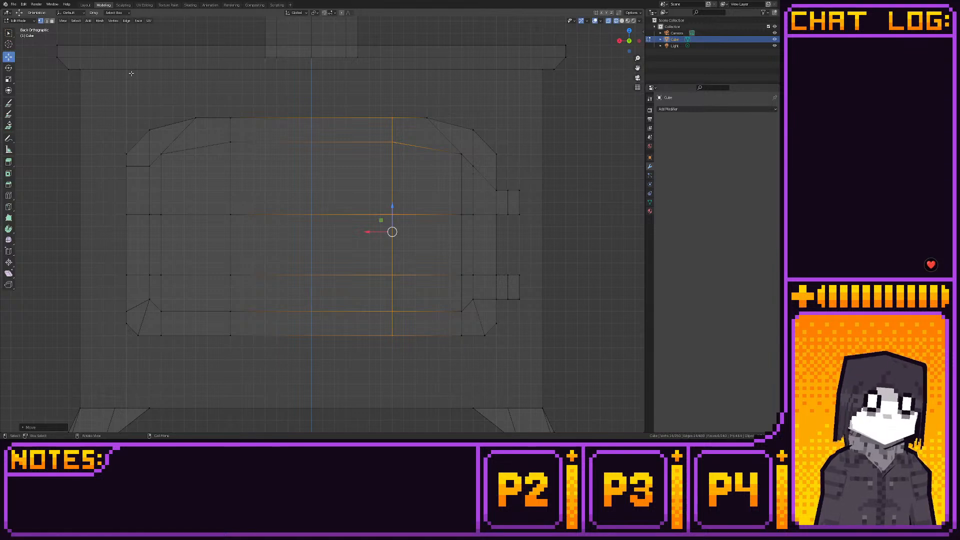
left_click(85, 4)
middle_click_drag(240, 123, 395, 78)
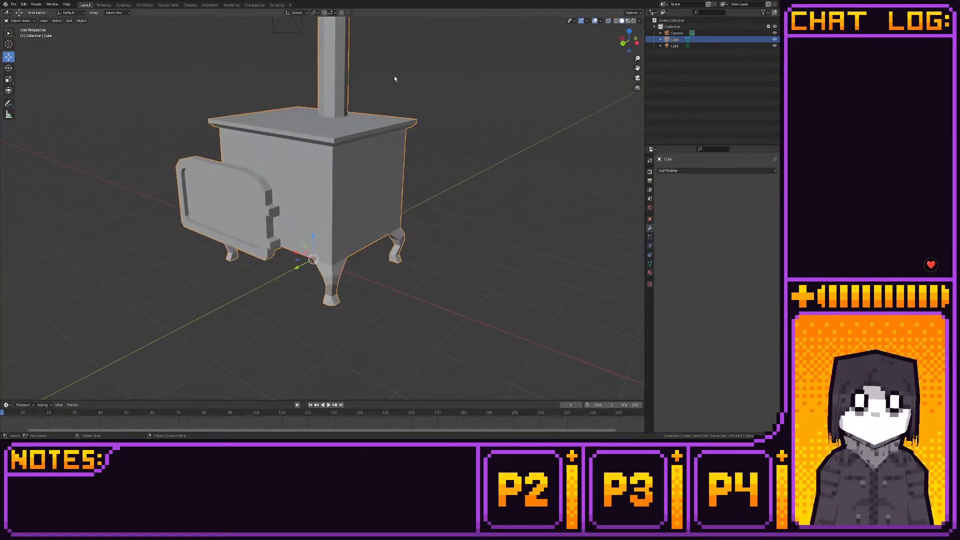
left_click(634, 21)
mouse_move(330, 115)
middle_mouse_down()
mouse_move(445, 116)
mouse_move(372, 105)
middle_mouse_up()
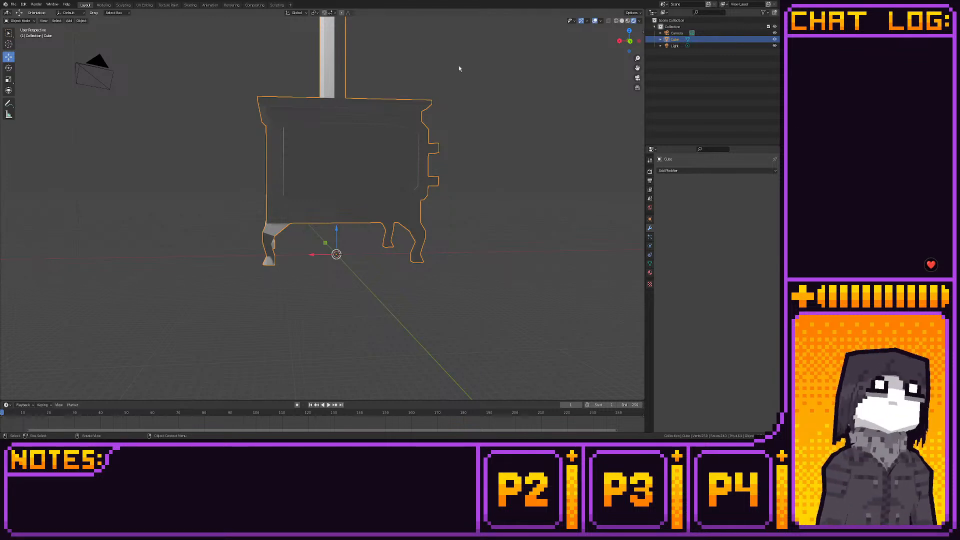
- Extrude the outer end faces of both door hinges further outward until level with the stove body's side
left_click(104, 5)
middle_click_drag(365, 78, 323, 121)
left_click(629, 33)
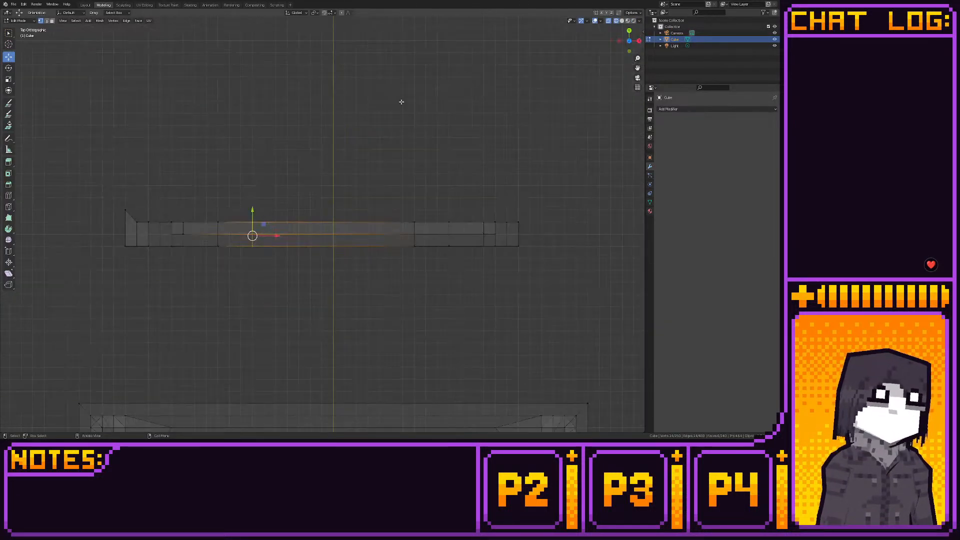
middle_click_drag(281, 90, 415, 56, "shift")
scroll(414, 58, "up", 1)
key("3")
left_click_drag(233, 182, 196, 190)
key("shift+space")
key("e")
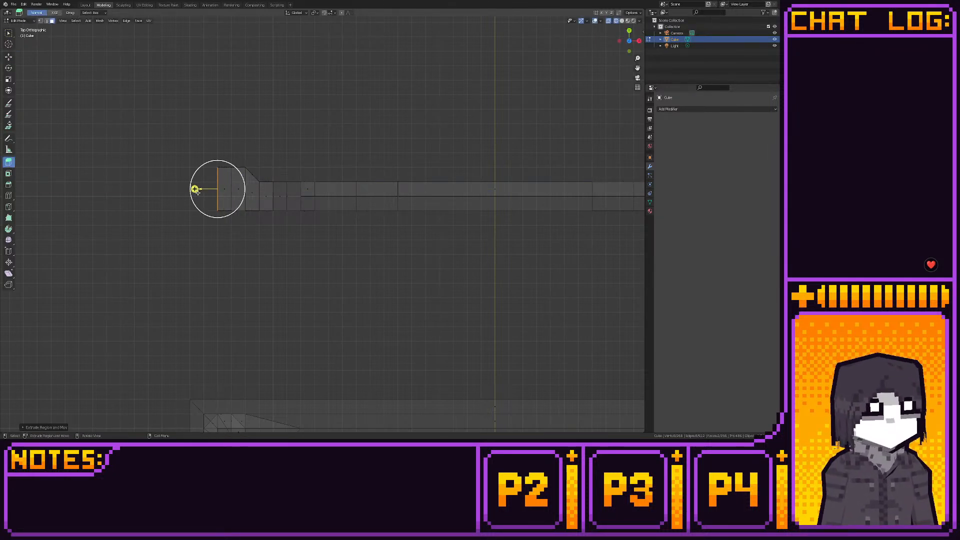
- Bring the outer end corners of both hinges inward in depth to form chamfered, roughly octagonal knuckles
key("alt+a")
key("1")
left_click_drag(188, 141, 218, 159)
left_click(9, 57)
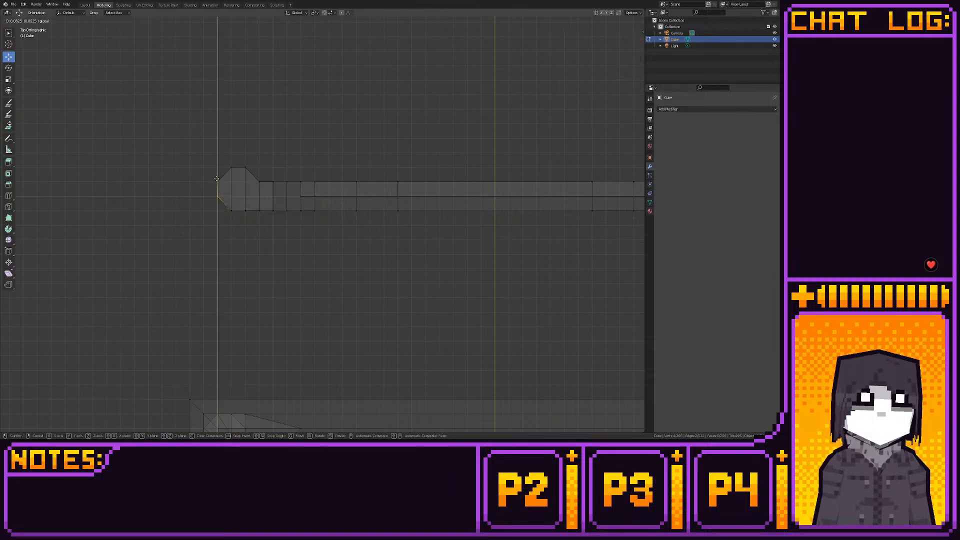
left_click(83, 6)
middle_click_drag(229, 122, 238, 194)
left_click(99, 6)
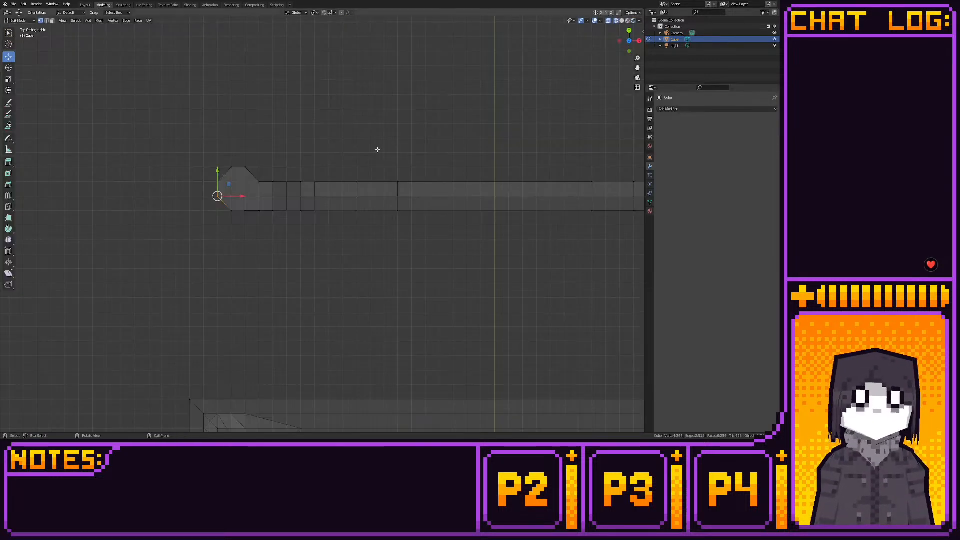
- Select the whole door with its hinges and move it closer to the stove body along the Y axis
scroll(572, 86, "down", 4)
middle_click_drag(512, 124, 479, 96, "shift")
scroll(477, 97, "up", 1)
left_click_drag(178, 104, 582, 215)
left_click_drag(362, 163, 371, 188)
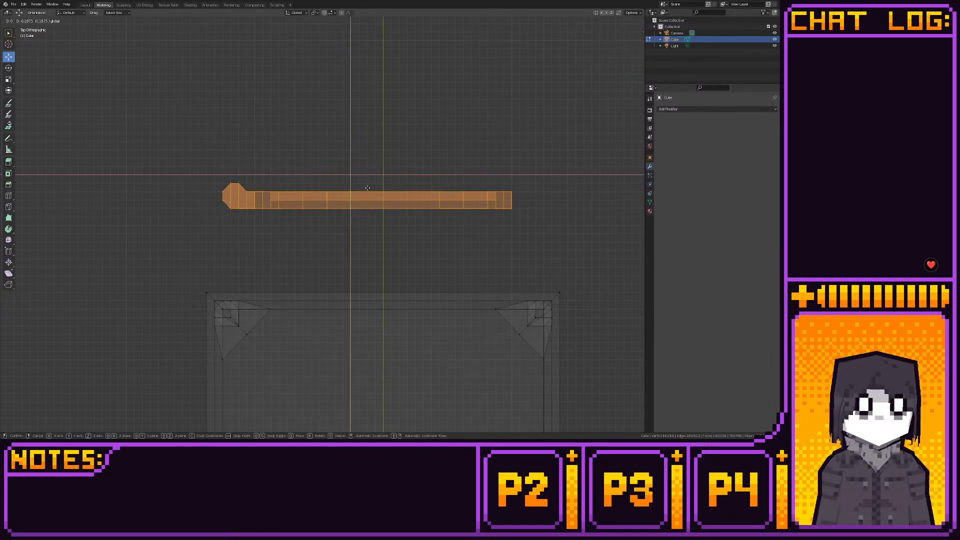
left_click(367, 187)
middle_click_drag(367, 188, 384, 226)
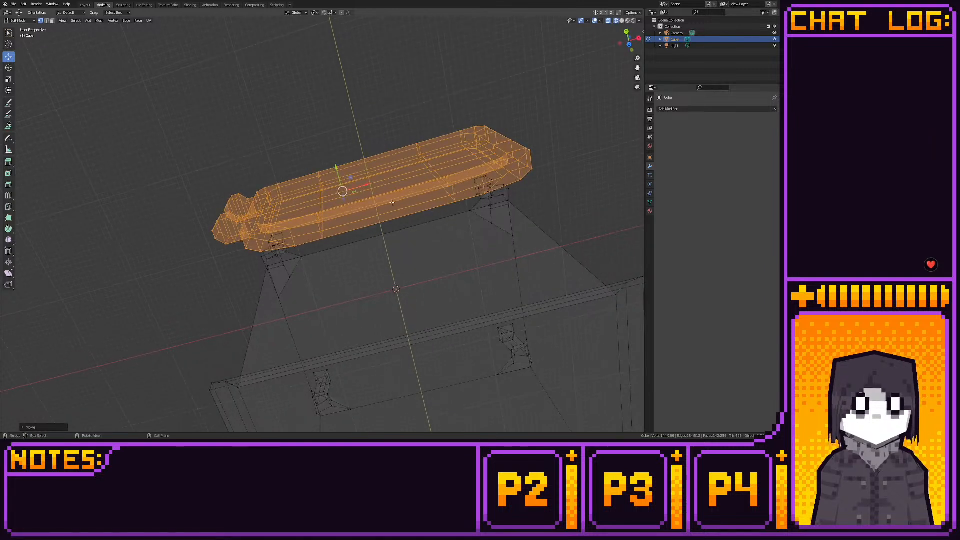
- Select only the door panel without its hinges, and examine the panel's fit against the stove from the back and side
left_click(629, 44)
left_click_drag(551, 126, 256, 256)
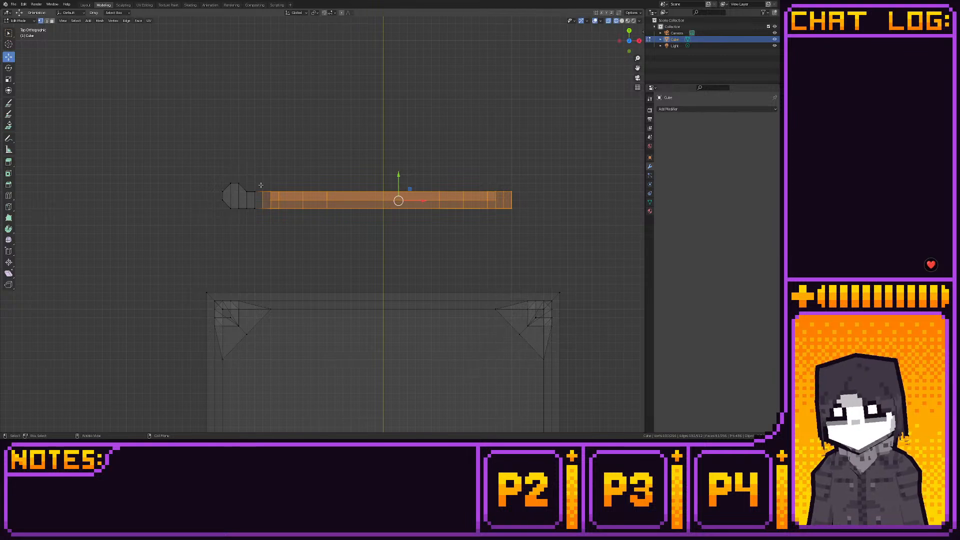
left_click_drag(252, 182, 571, 247)
middle_click_drag(571, 247, 586, 165)
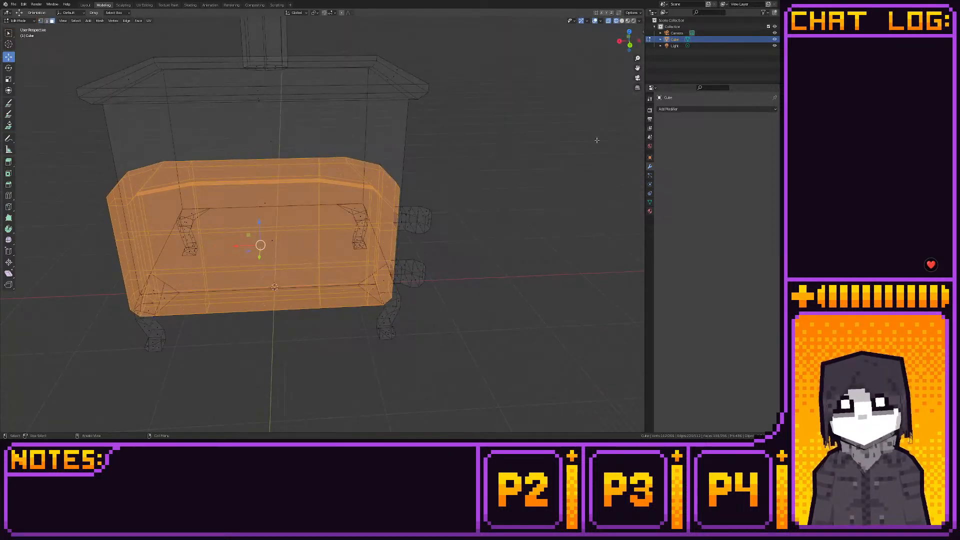
left_click(630, 45)
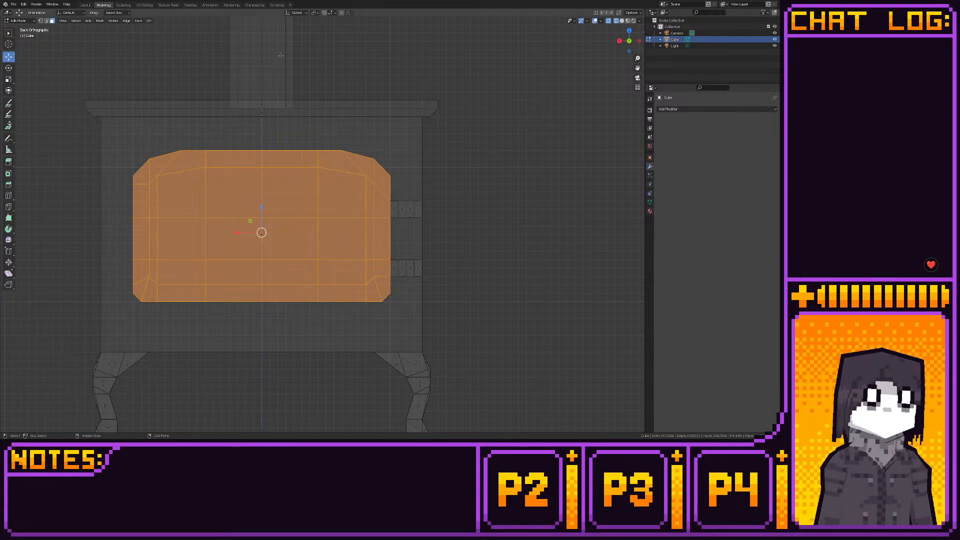
left_click(90, 5)
middle_click_drag(241, 62, 332, 27)
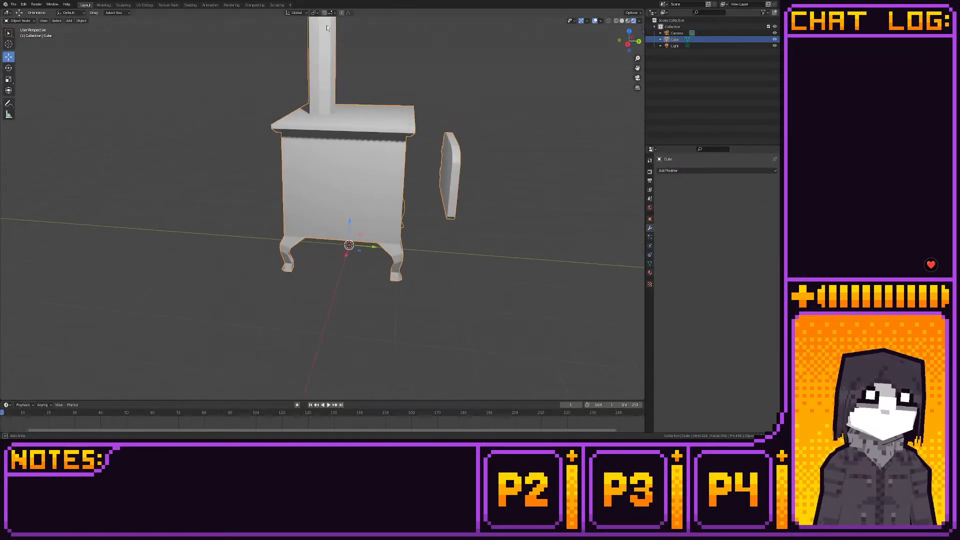
left_click(103, 6)
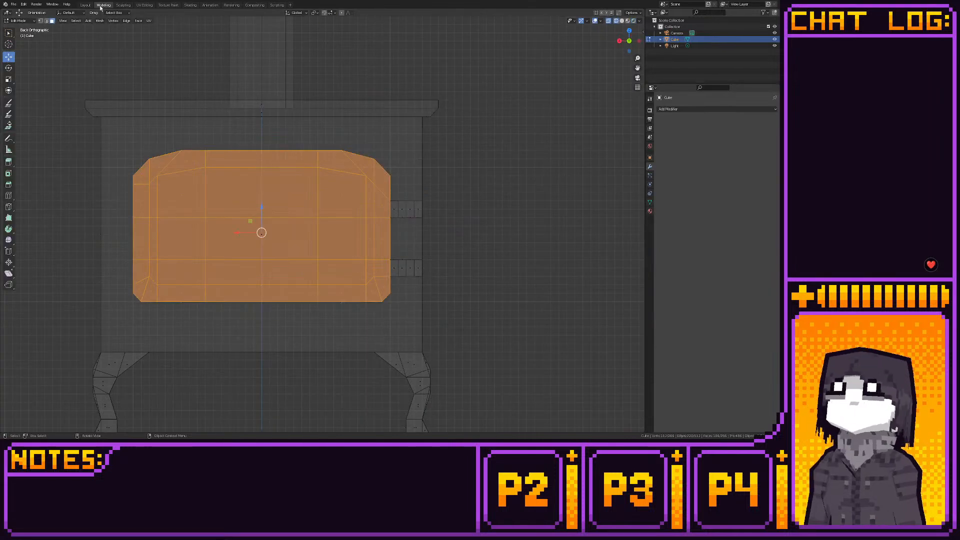
- Move the whole door with its hinges straight up along Z, clear of the stove's top
left_click(620, 40)
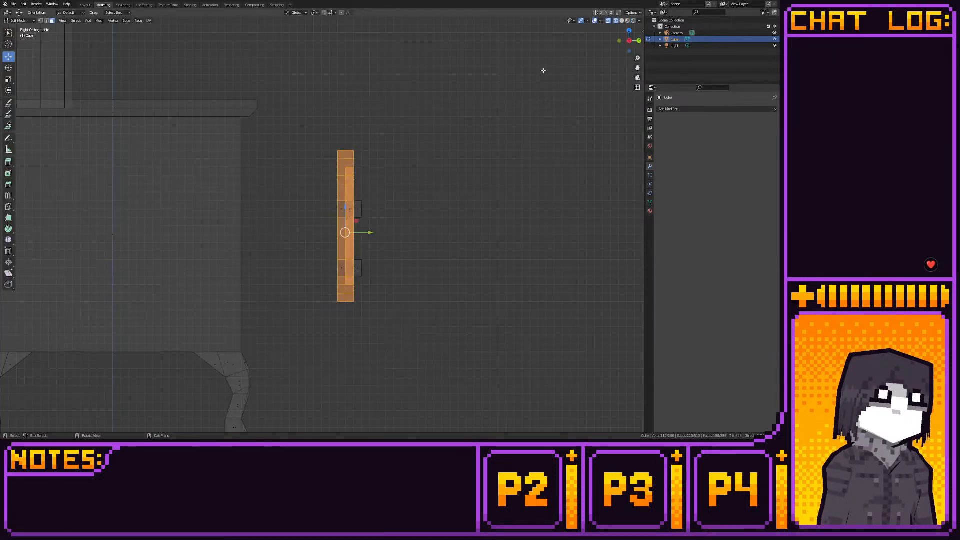
left_click(638, 40)
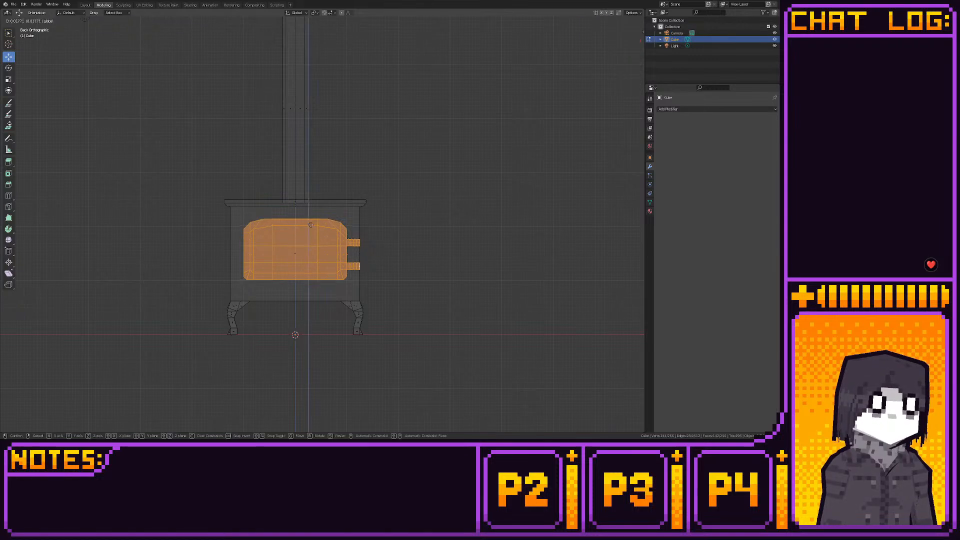
key("g")
key("z")
left_click(309, 137)
scroll(378, 204, "up", 3)
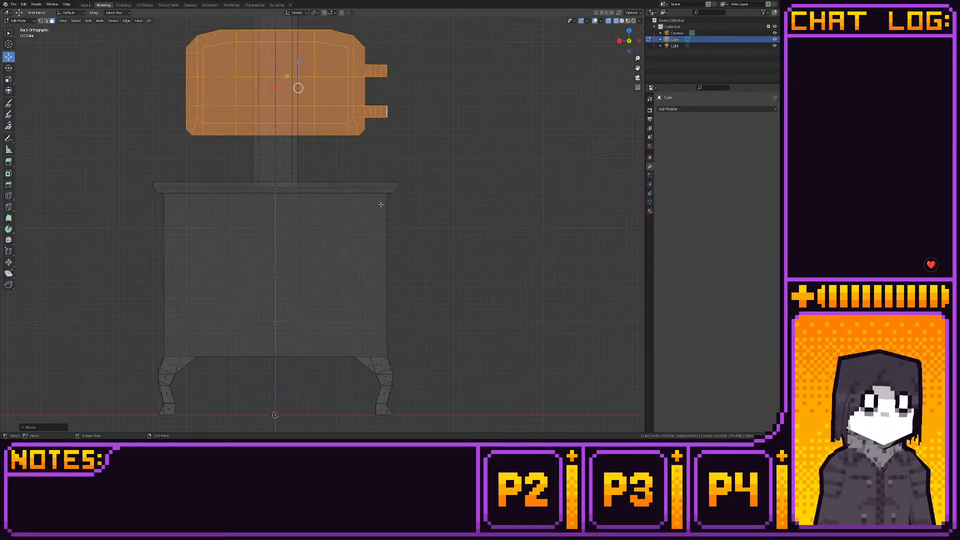
- Select the stove body's front face and extrude it in place without any offset
left_click(275, 274)
middle_click_drag(279, 274, 358, 262)
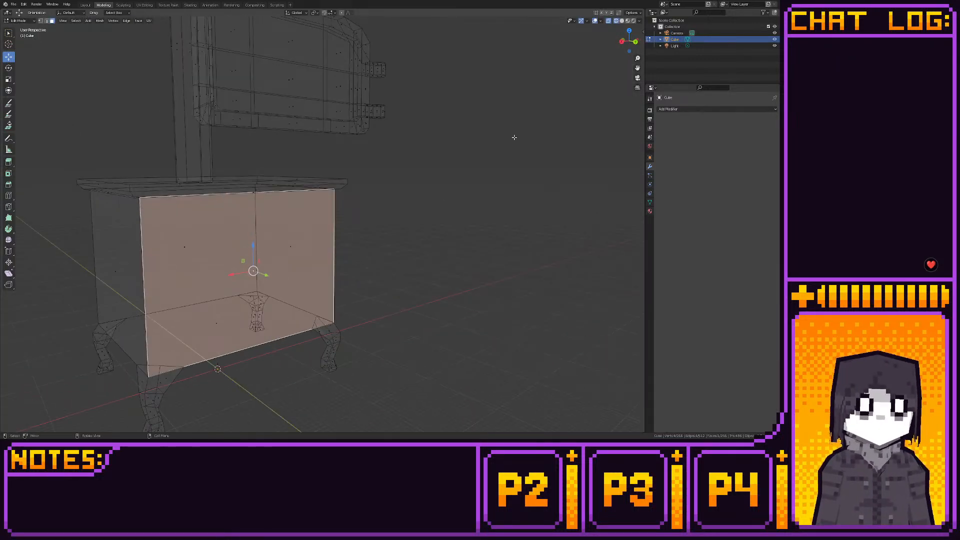
left_click(631, 38)
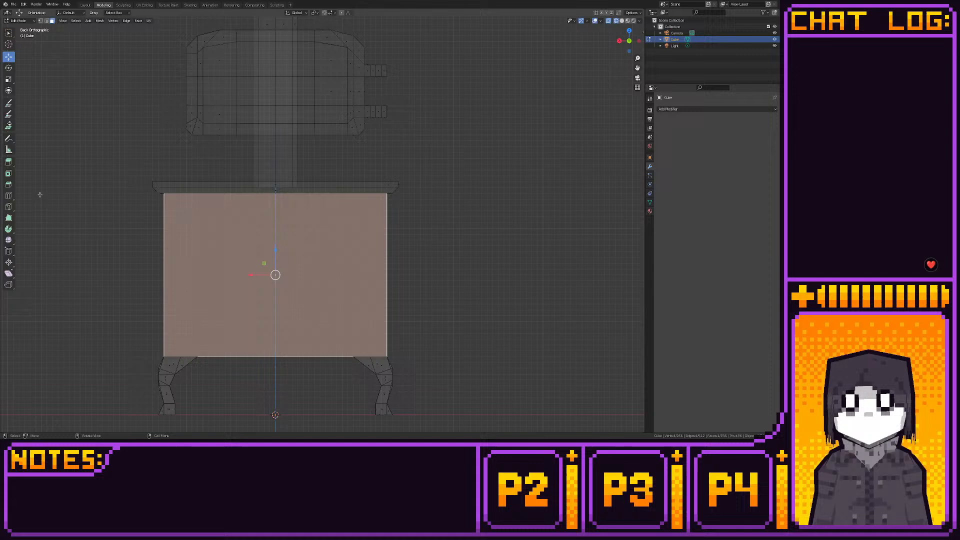
left_click(8, 162)
middle_click_drag(280, 280, 383, 278)
left_click_drag(371, 271, 381, 270)
right_click(381, 270)
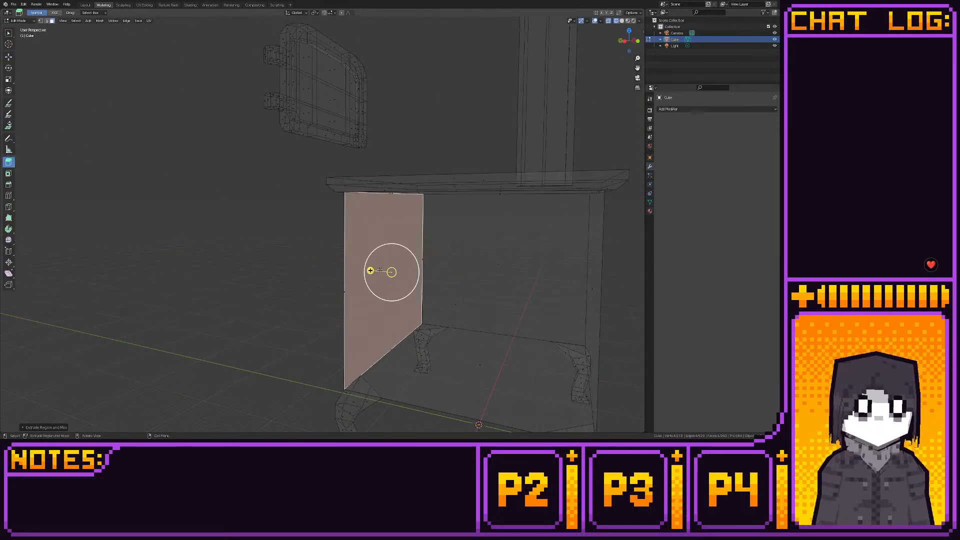
- Scale the extruded front face inward to leave a frame around the opening, and snap it to the grid
left_click(8, 57)
left_click(622, 40)
key("s")
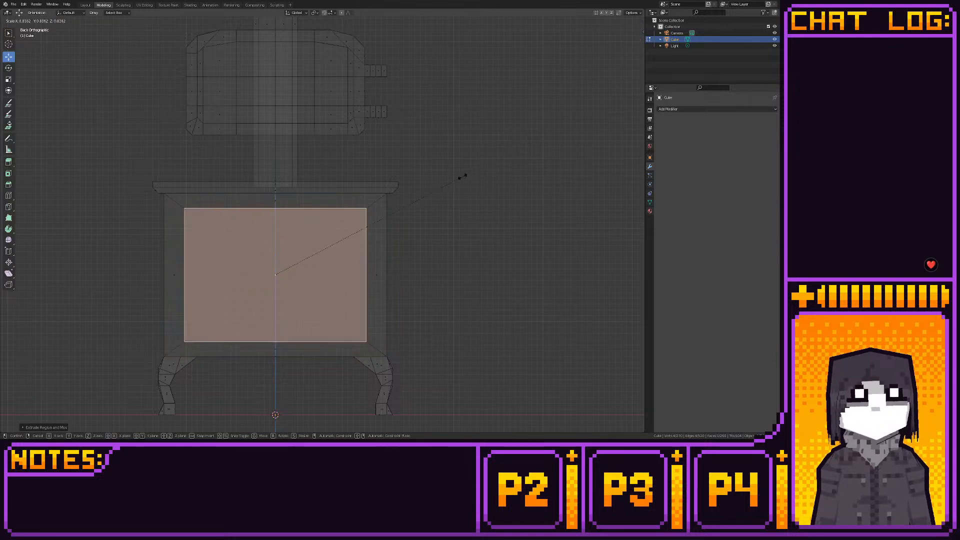
left_click(439, 182)
middle_click_drag(416, 181, 451, 133, "shift")
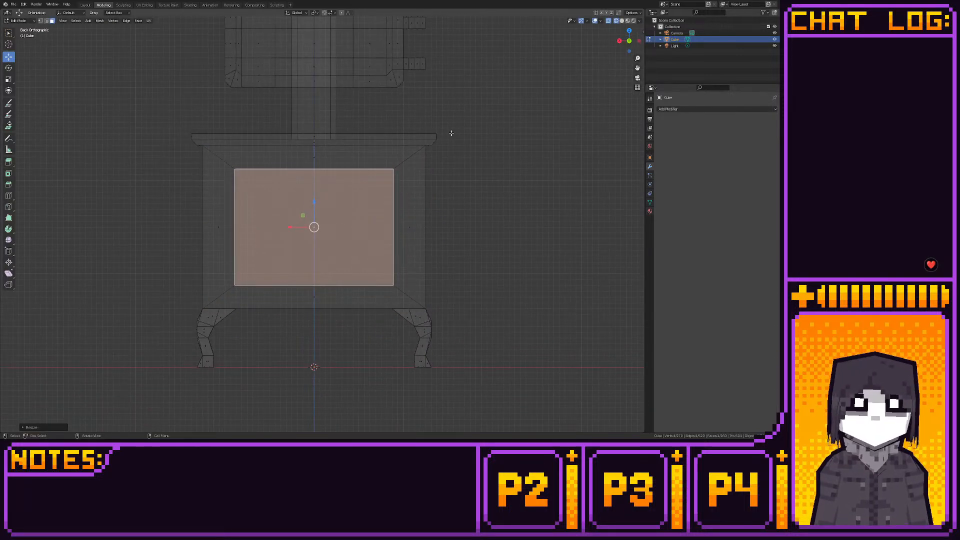
scroll(451, 133, "up", 1)
key("shift+s")
left_click(496, 137)
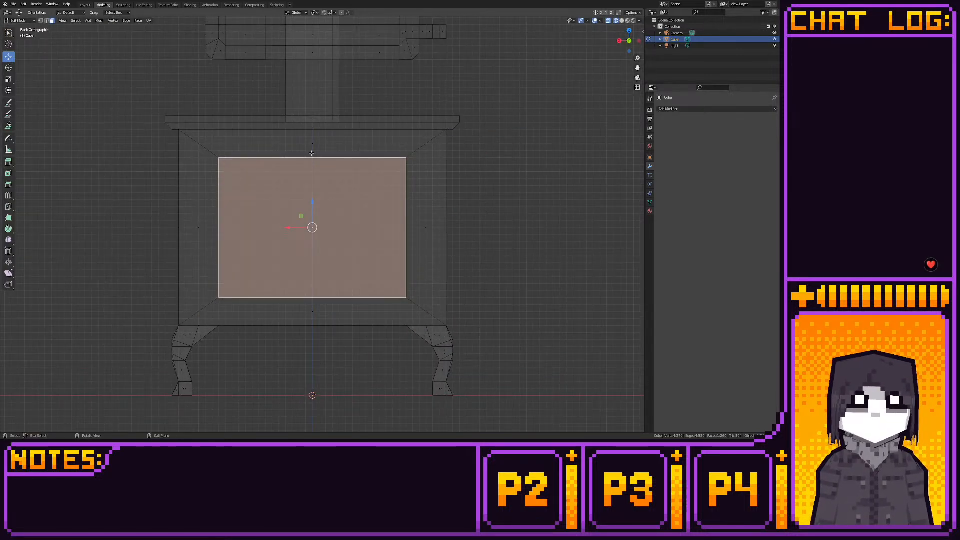
- Extrude the scaled front face deep into the body, stopping just short of the back wall, to hollow out the firebox
scroll(326, 182, "down", 6)
scroll(326, 182, "up", 4)
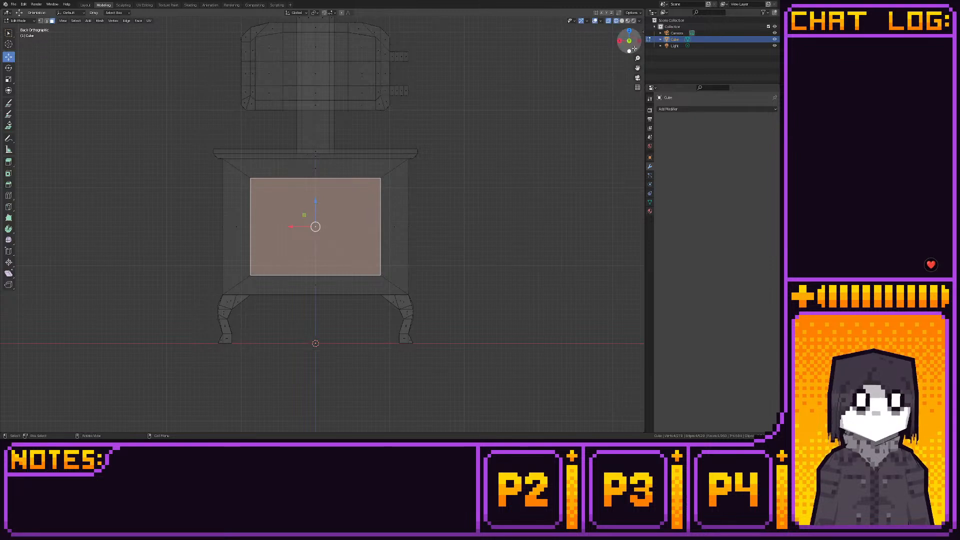
key("ctrl+KP_3")
left_click(9, 162)
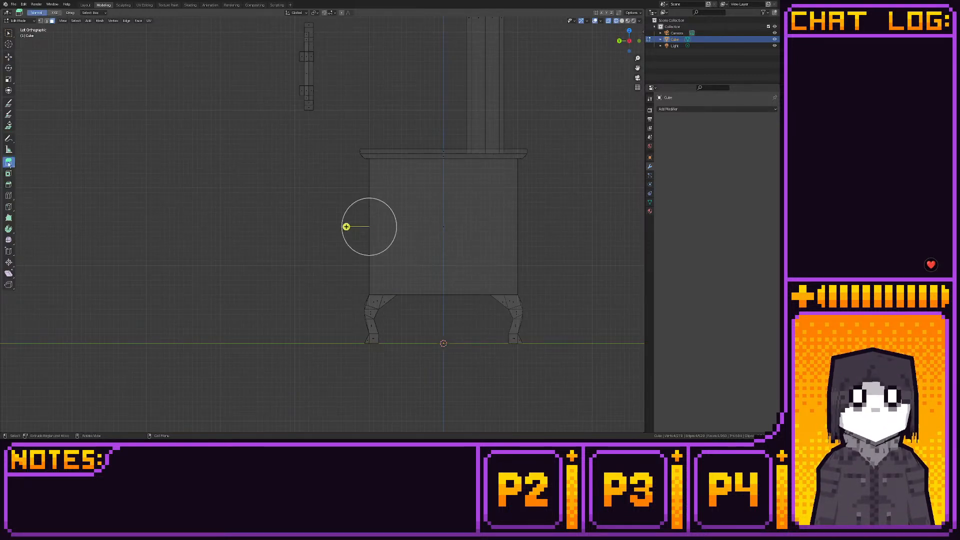
left_click_drag(344, 223, 485, 227)
left_click(8, 56)
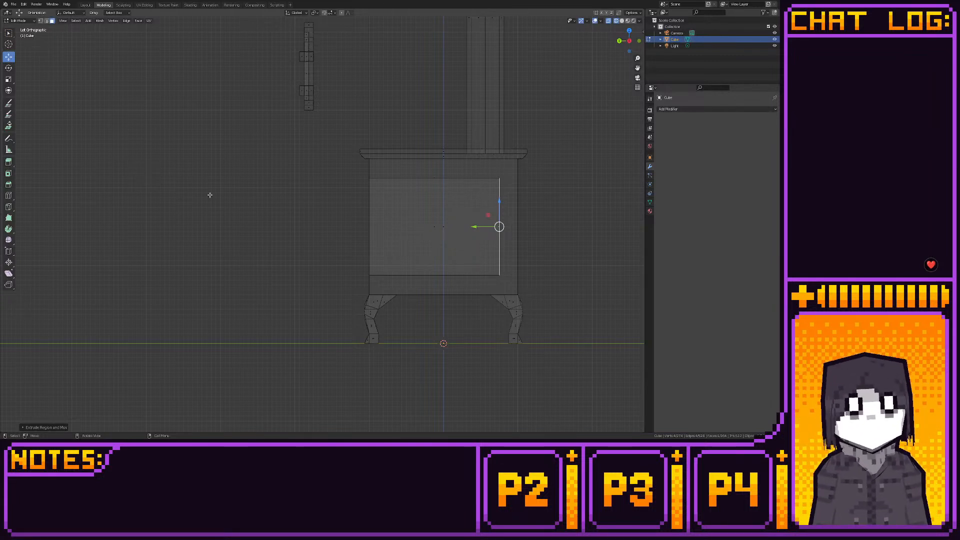
- Select the whole raised door, move it down and flush against the stove's front opening, and check it in rendered shading
scroll(238, 210, "down", 2)
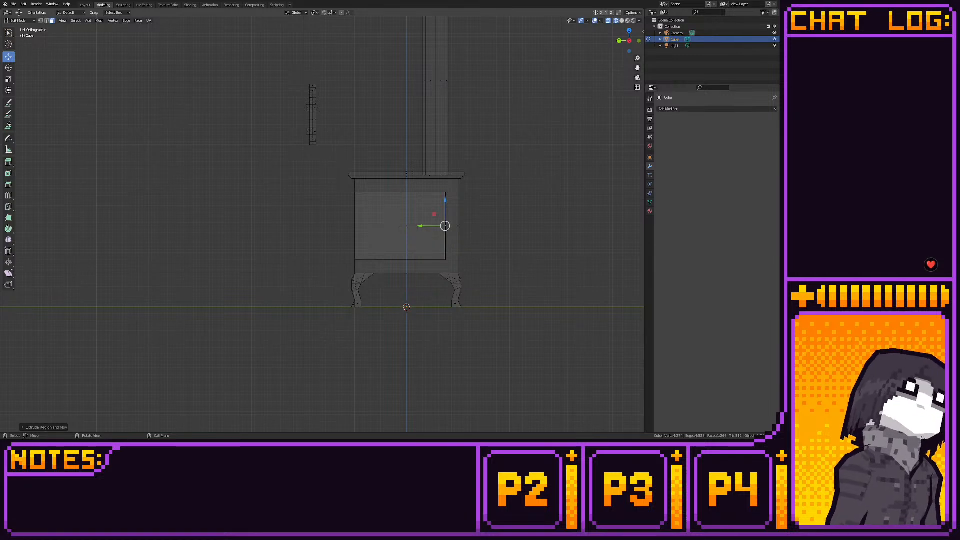
left_click_drag(281, 73, 333, 169)
mouse_move(300, 106)
left_mouse_down()
mouse_move(320, 197)
mouse_move(337, 220)
mouse_move(329, 207)
mouse_move(307, 213)
left_mouse_up()
scroll(297, 215, "up", 2)
scroll(297, 215, "up", 2)
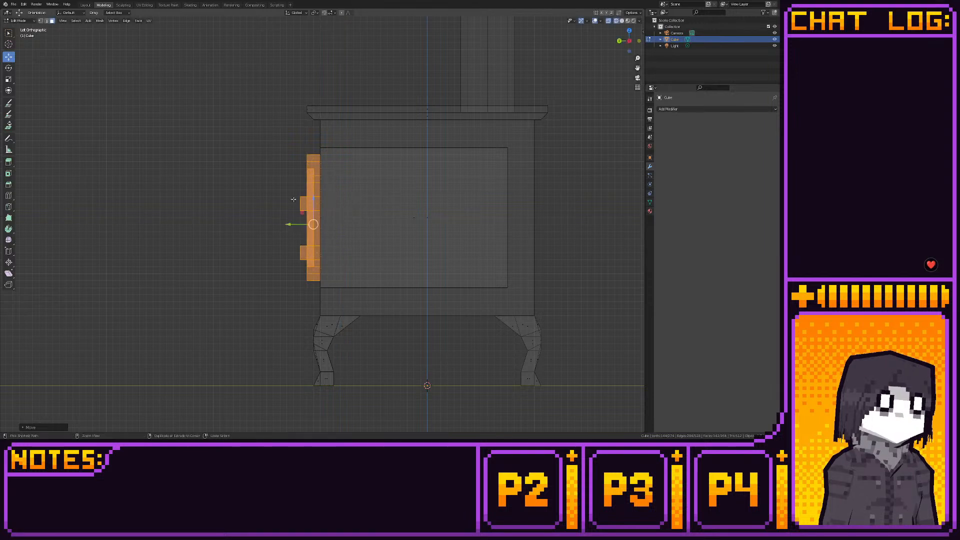
left_click(85, 5)
key("ctrl+KP_3")
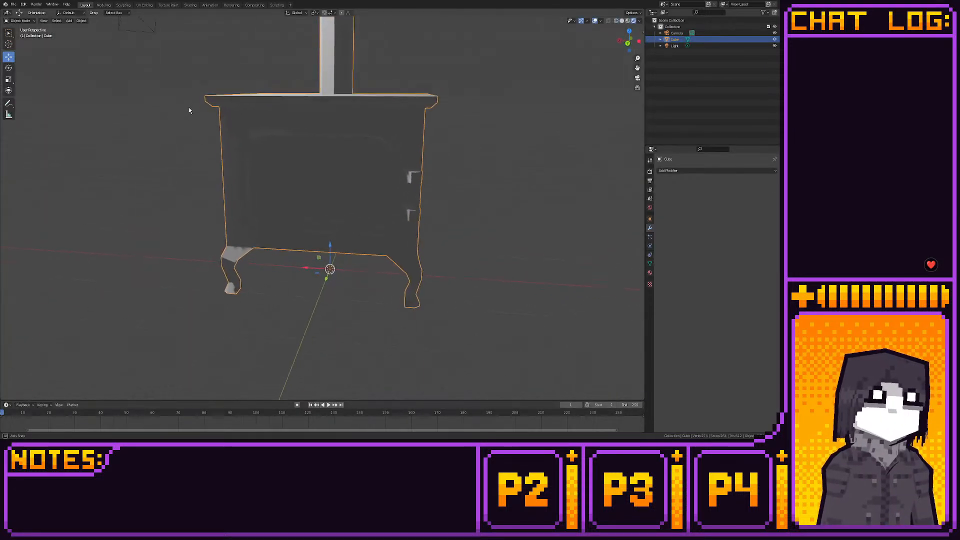
left_click(104, 5)
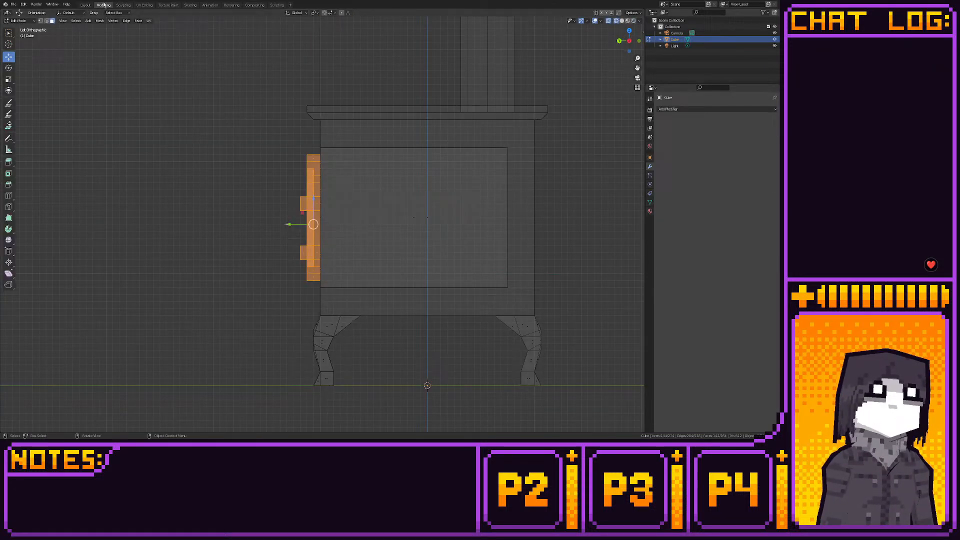
- Move the whole door straight up, clear of the stove body, to expose the firebox opening
left_click(619, 40)
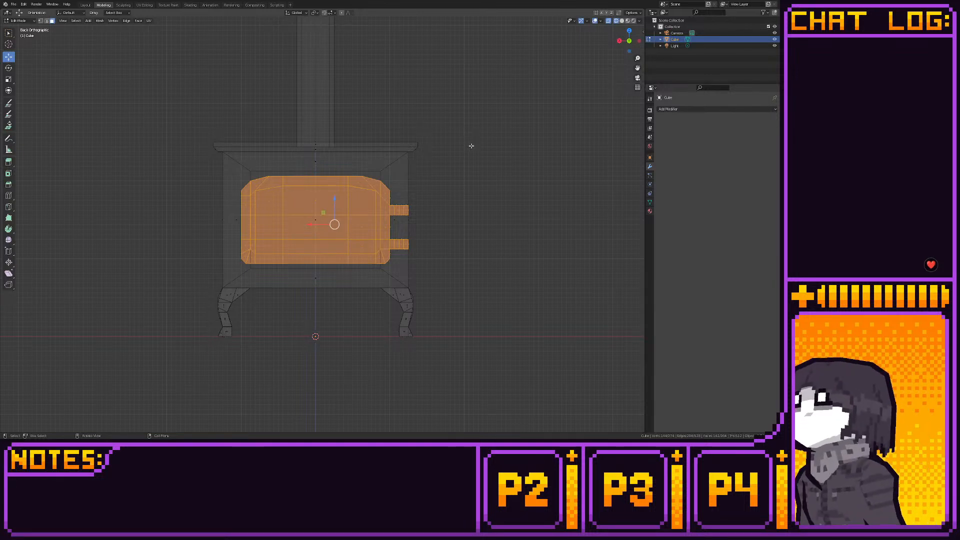
scroll(470, 145, "up", 1)
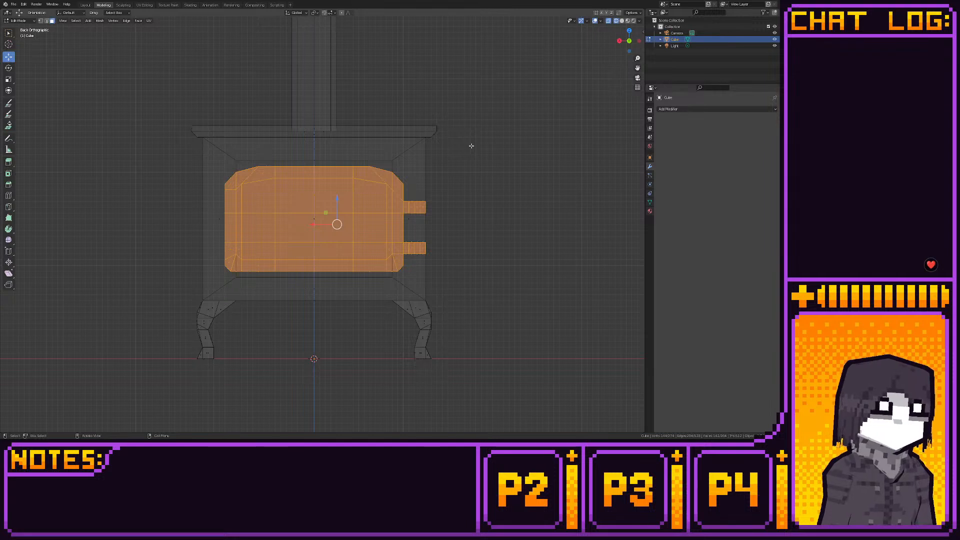
left_click_drag(337, 199, 333, 51)
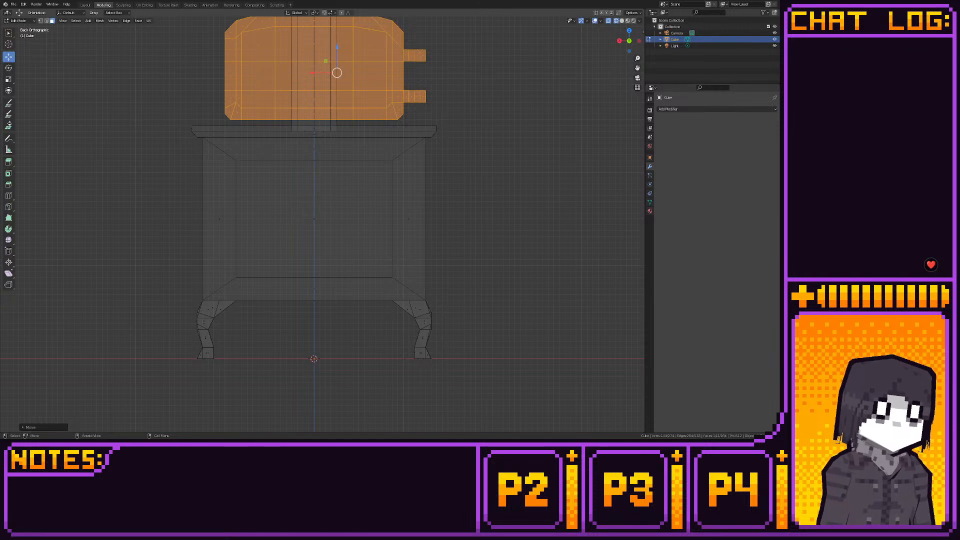
- Cut a horizontal edge loop around the stove body, snap it to the grid and raise it to just below the opening's top edge
left_click(8, 195)
left_click_drag(198, 207, 464, 245)
key("shift+s")
left_click(260, 209)
left_click(9, 57)
key("1")
left_click_drag(312, 194, 312, 148)
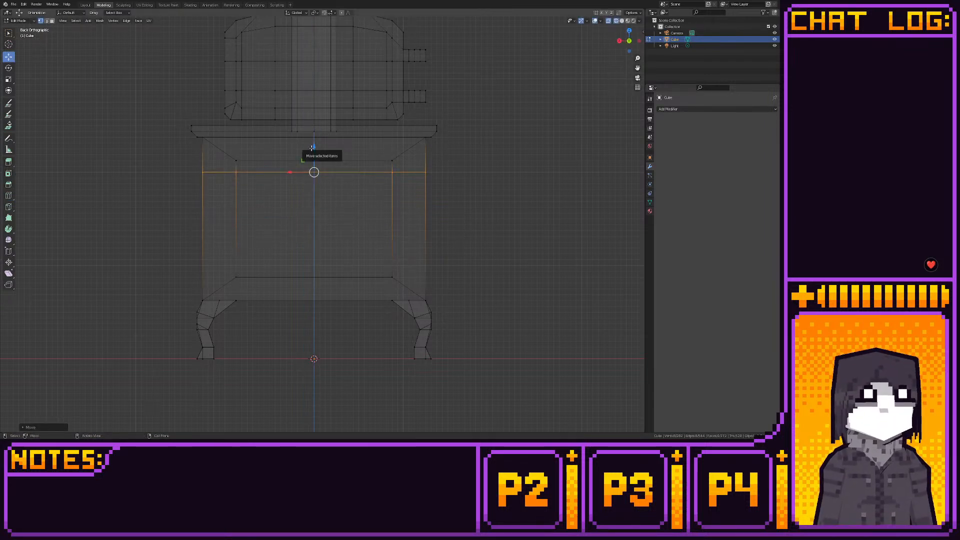
middle_click_drag(312, 148, 302, 178, "shift")
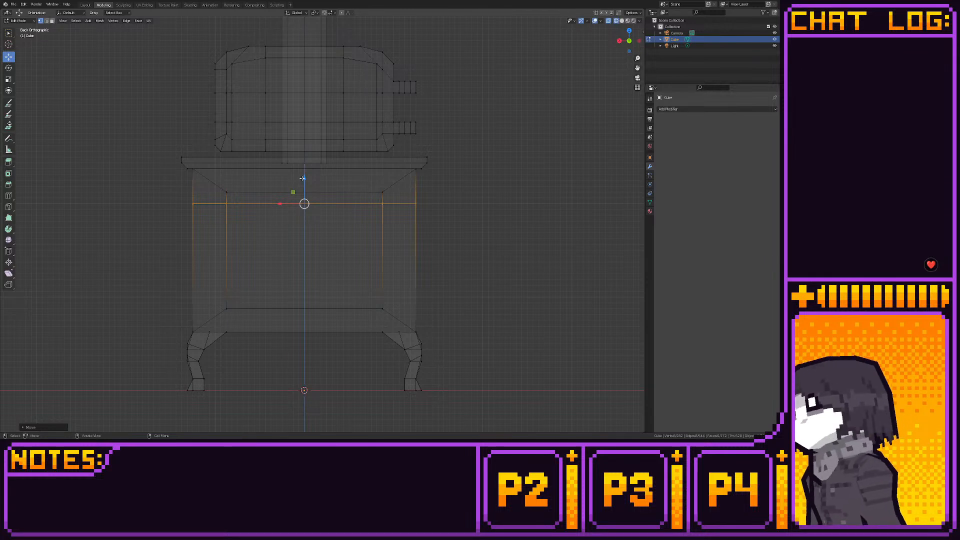
- Move the opening's two upper corners inward to chamfer the top of the firebox opening
left_click(240, 207)
mouse_move(207, 204)
left_mouse_down()
mouse_move(196, 203)
mouse_move(250, 198)
mouse_move(208, 192)
mouse_move(218, 192)
left_mouse_up()
mouse_move(359, 179)
left_mouse_down()
mouse_move(400, 201)
mouse_move(352, 192)
left_mouse_up()
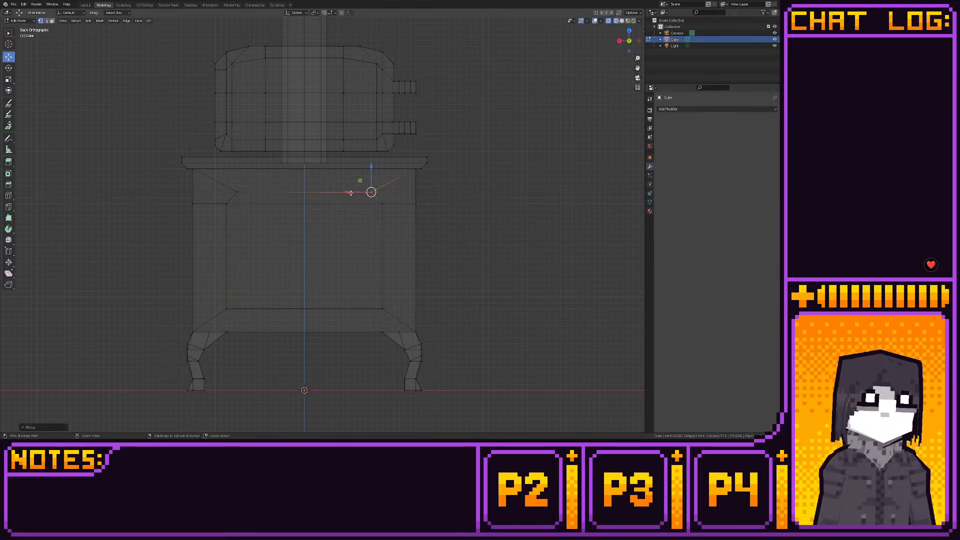
- Lower the opening's top edge together with the body's edge loop, and shift the whole opening outline up slightly
left_click_drag(213, 184, 389, 227)
left_click_drag(189, 182, 476, 237)
left_click_drag(305, 175, 310, 196)
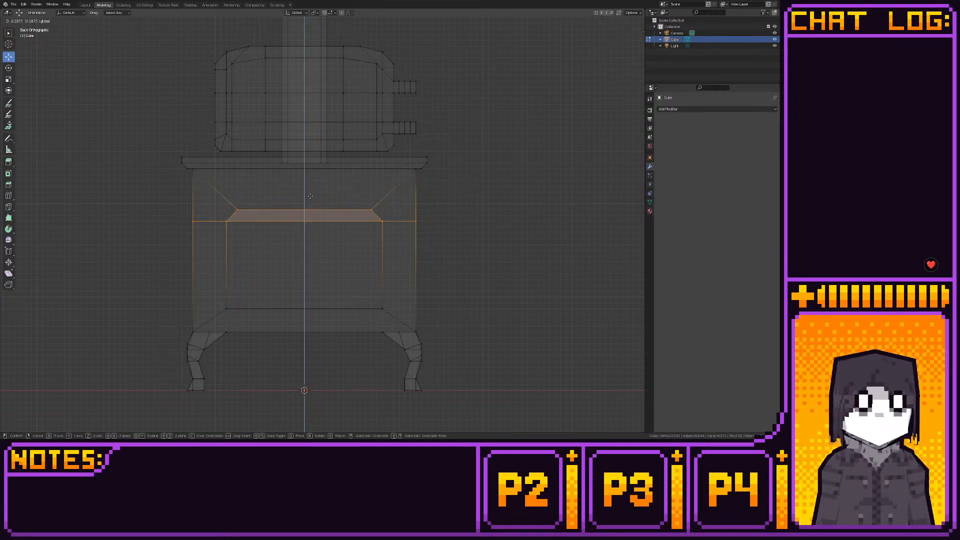
left_click_drag(163, 197, 484, 315)
left_click_drag(305, 213, 306, 204)
- Raise the door further above the stovetop and move the opening's bottom edge up slightly
left_click_drag(194, 38, 455, 146)
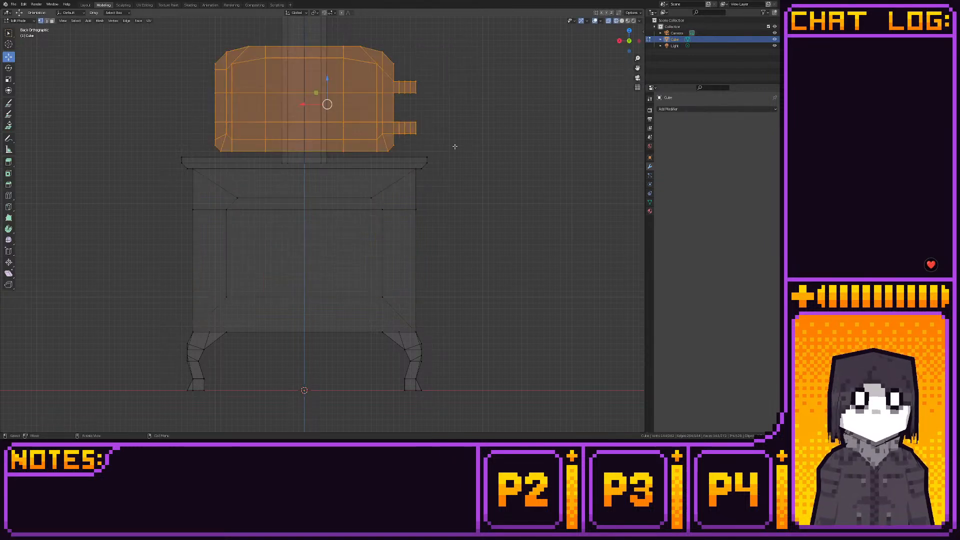
mouse_move(323, 76)
left_mouse_down()
mouse_move(343, 227)
mouse_move(343, 145)
mouse_move(343, 247)
mouse_move(328, 85)
left_mouse_up()
left_click(371, 293)
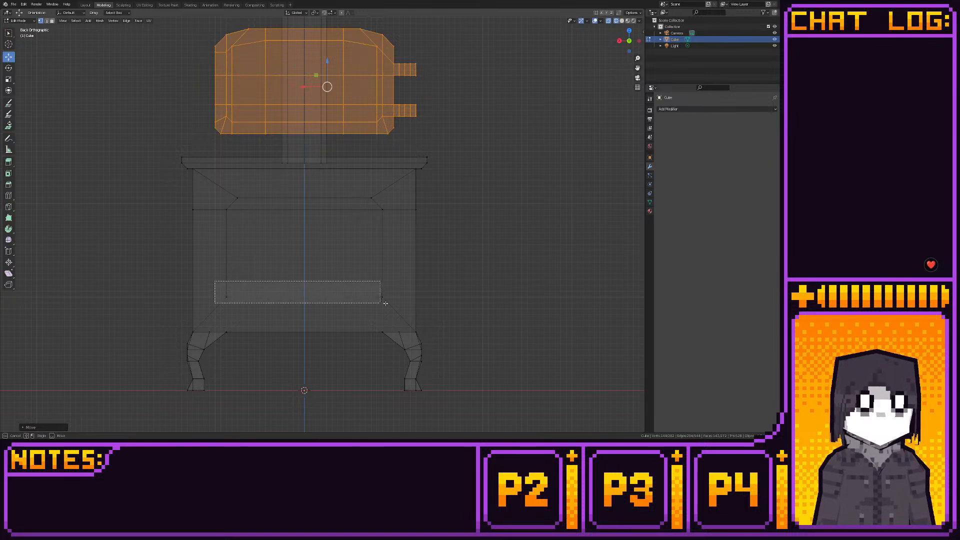
left_click_drag(303, 271, 303, 264)
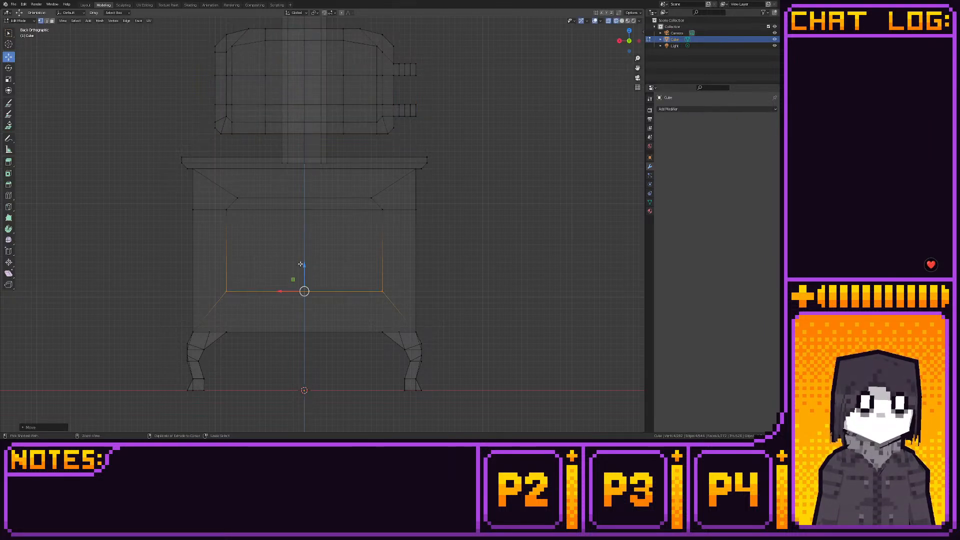
- Move the whole door down over the reshaped opening and check the fit in rendered shading
left_click_drag(208, 137, 437, 26)
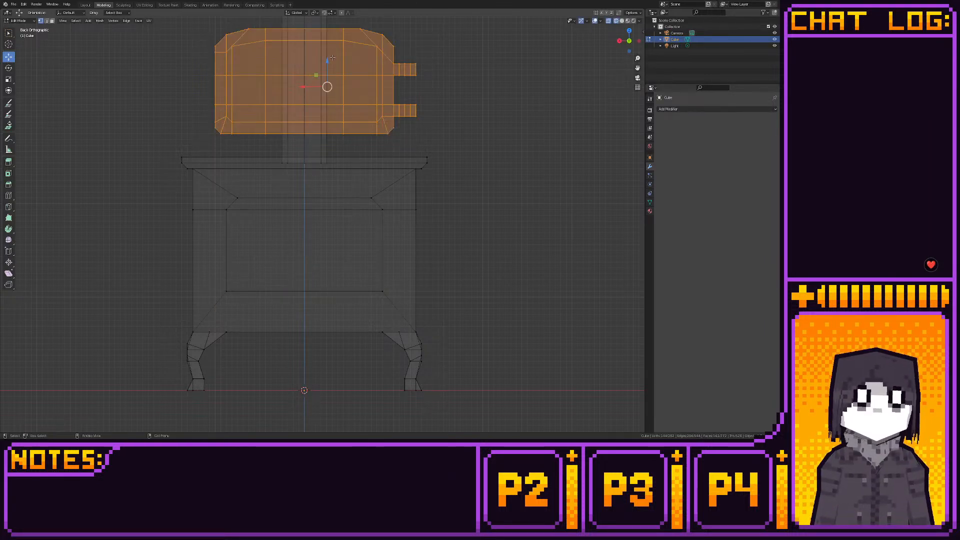
left_click_drag(327, 59, 332, 220)
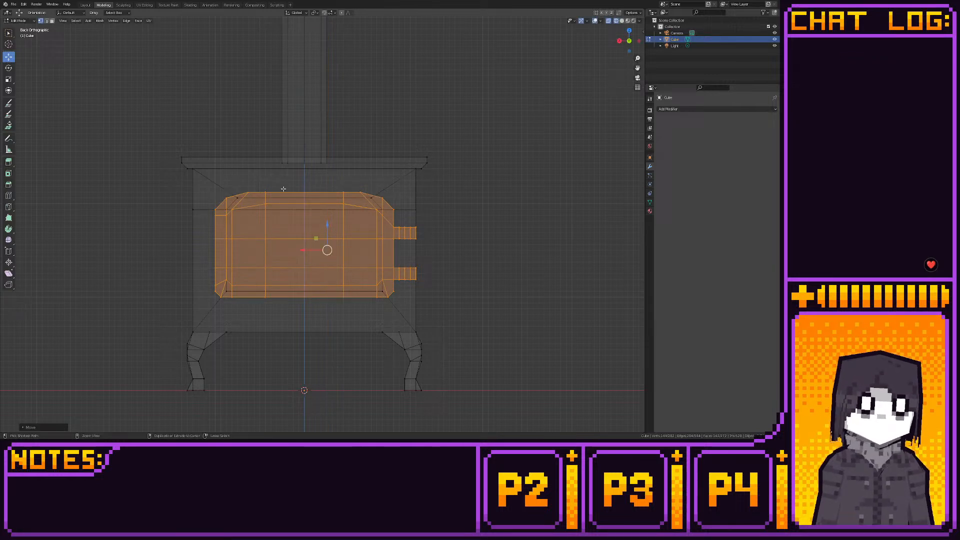
left_click(85, 5)
mouse_move(357, 151)
middle_mouse_down()
mouse_move(312, 165)
mouse_move(347, 180)
mouse_move(484, 144)
mouse_move(350, 193)
mouse_move(325, 181)
mouse_move(338, 138)
mouse_move(353, 133)
mouse_move(362, 158)
middle_mouse_up()
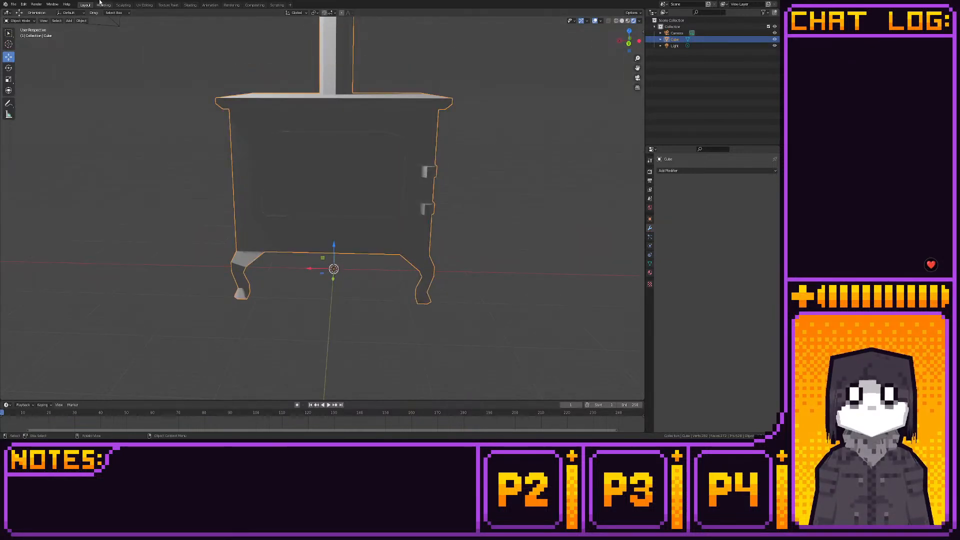
- Move the door straight up along Z until it clears the stovetop
left_click(103, 5)
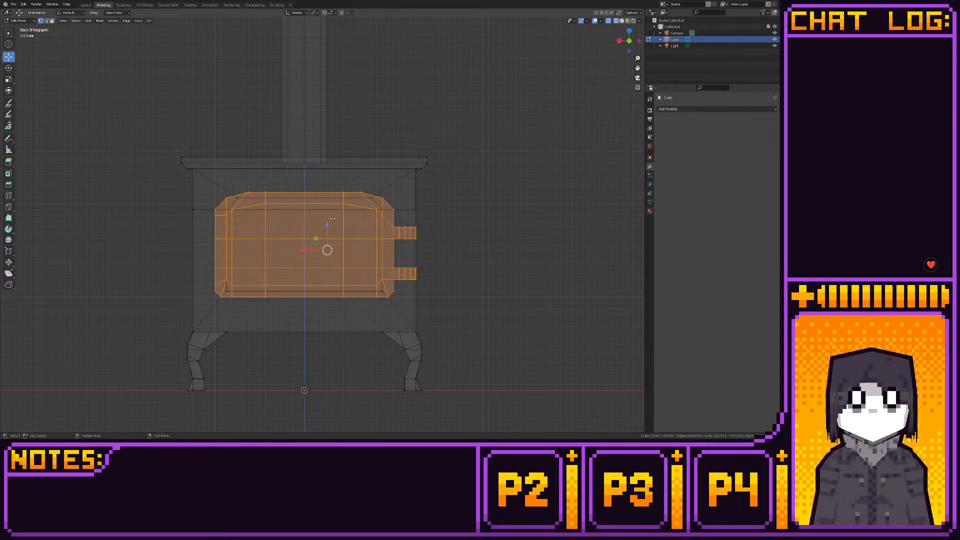
key("g")
key("z")
left_click(320, 28)
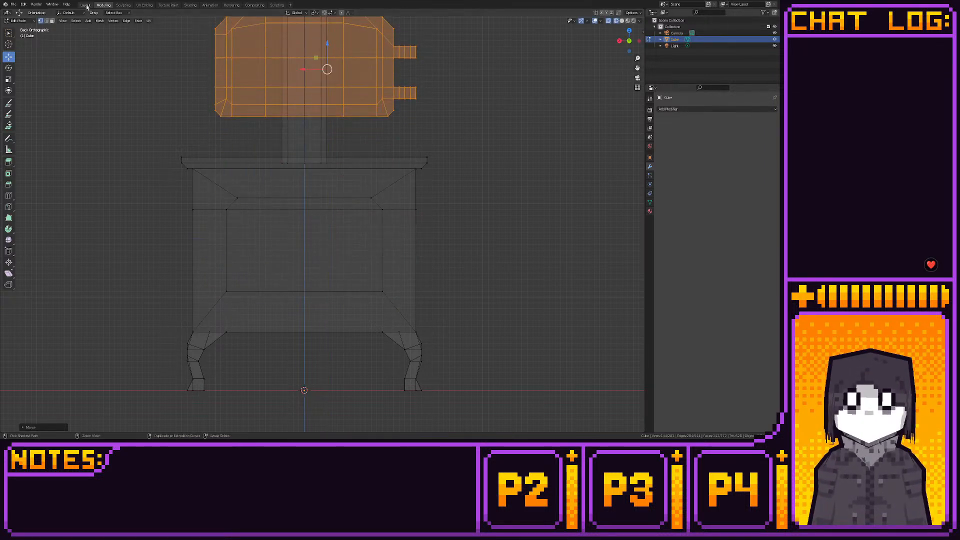
- Examine the chamfered opening and the hollow firebox interior in rendered shading, up close and from a distance
left_click(85, 5)
middle_click_drag(281, 118, 396, 218)
scroll(307, 209, "up", 6)
scroll(321, 200, "up", 6)
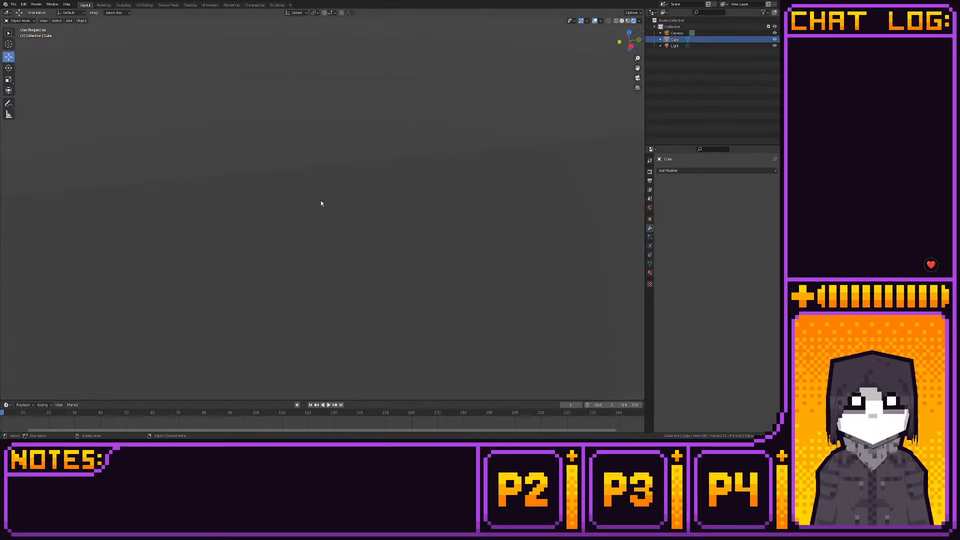
middle_click_drag(320, 201, 381, 184)
scroll(409, 176, "down", 5)
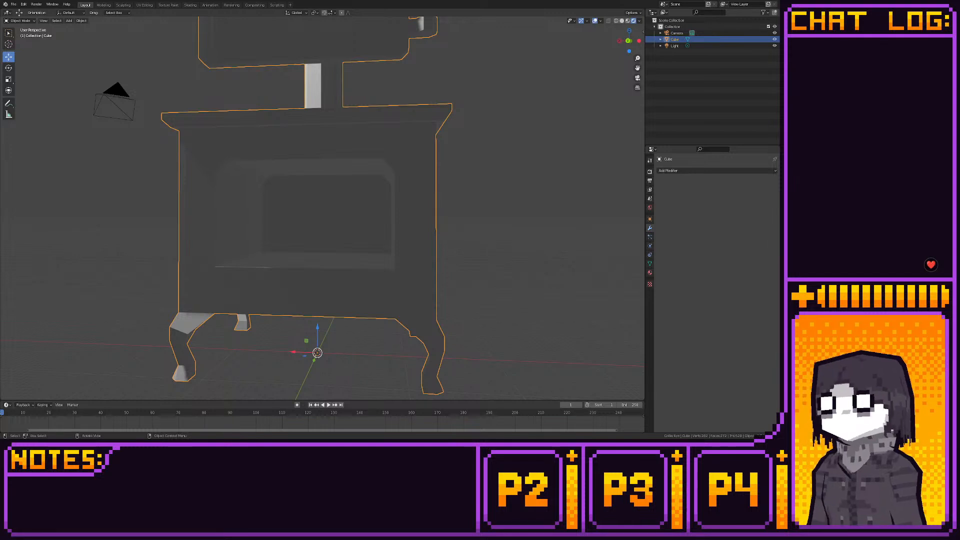
scroll(320, 210, "down", 3)
left_click(106, 7)
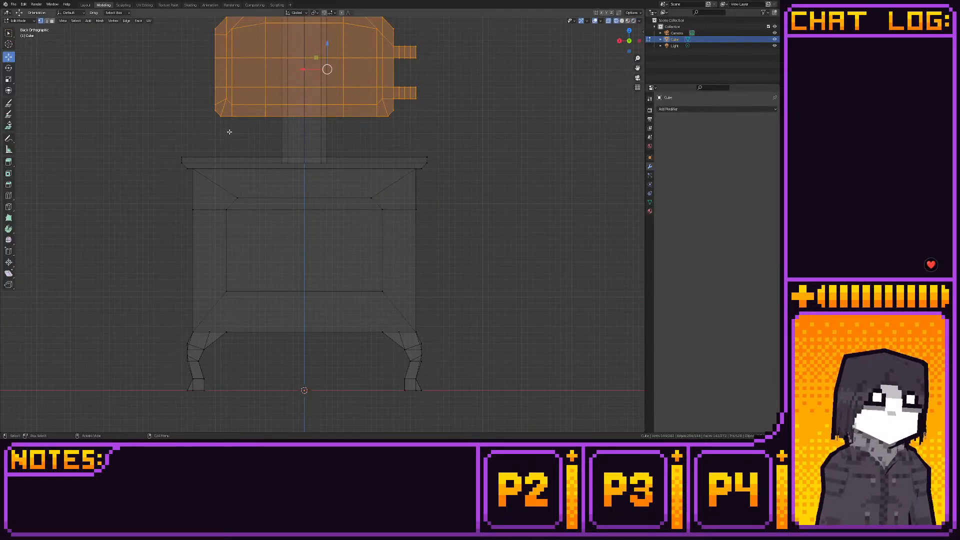
- Lower the whole door over the front opening to compare its outline with the opening
middle_click_drag(229, 131, 244, 179, "shift")
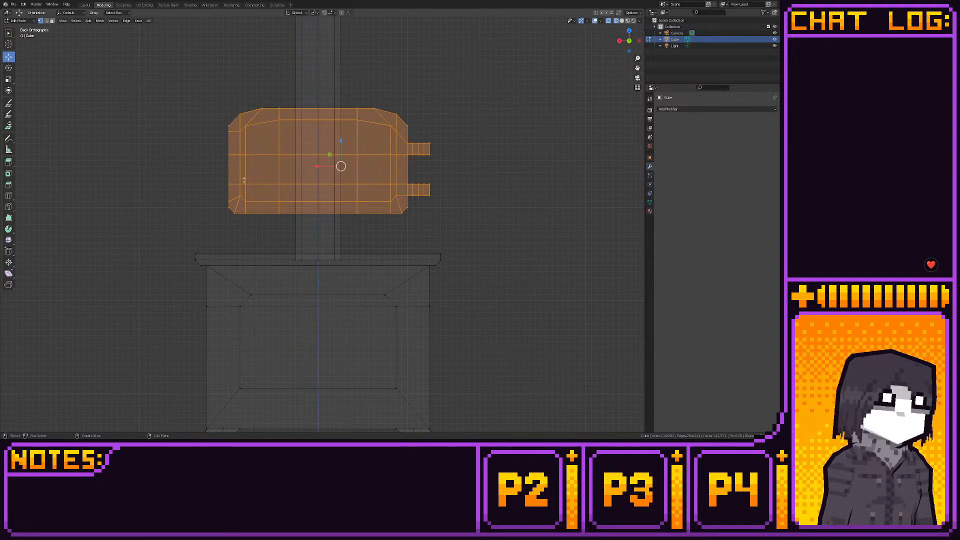
left_click_drag(193, 82, 456, 230)
middle_click_drag(414, 229, 418, 205, "shift")
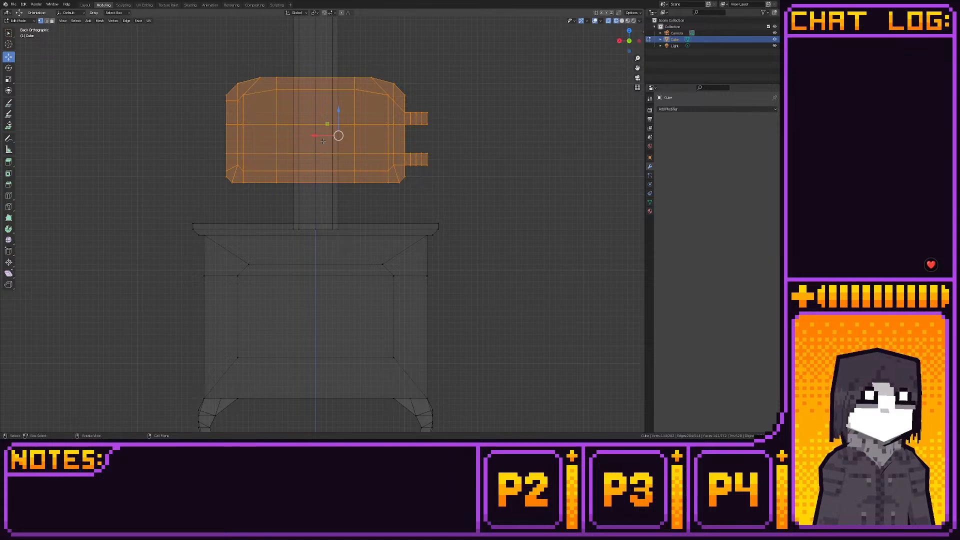
left_click_drag(338, 108, 356, 271)
middle_click_drag(355, 271, 337, 201, "shift")
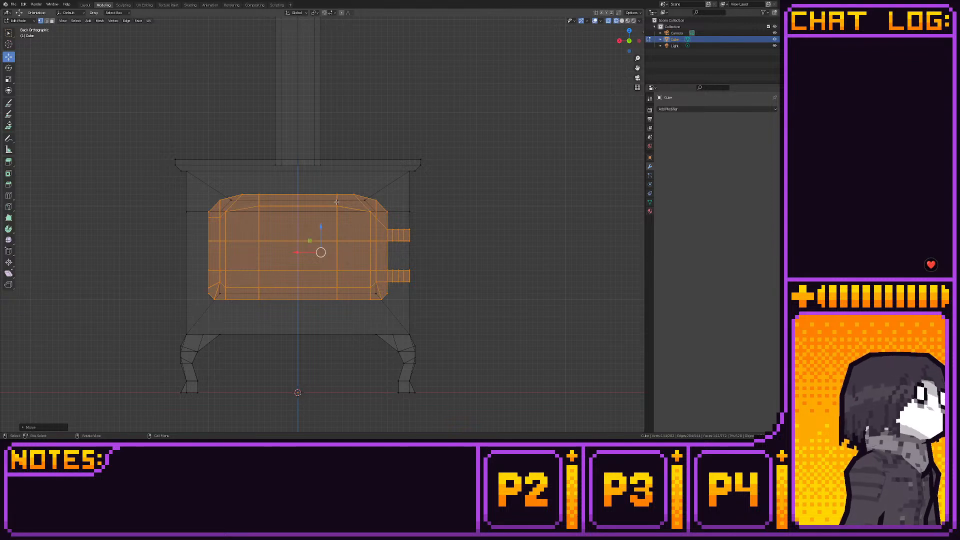
scroll(336, 201, "down", 1)
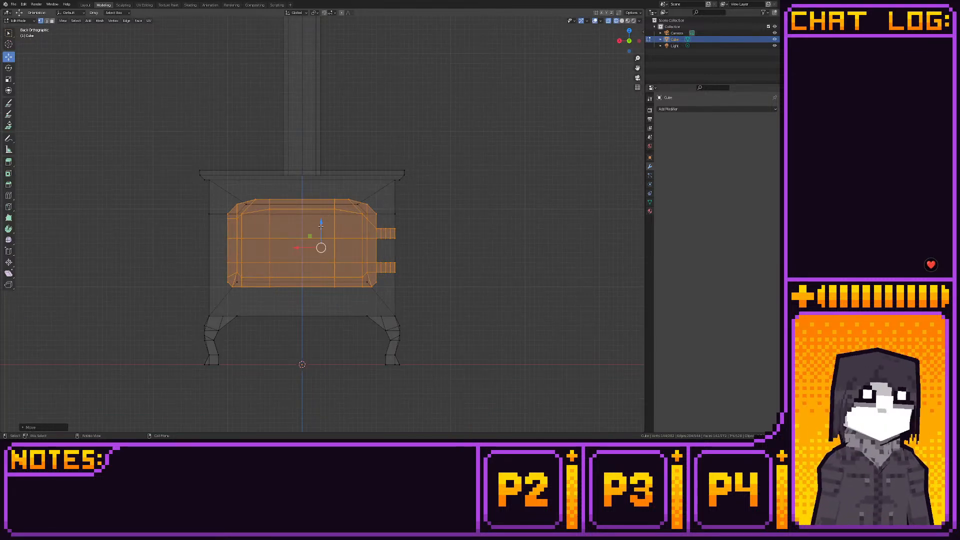
- Raise the whole door back above the stovetop, out of the way of the opening
left_click_drag(321, 225, 321, 105)
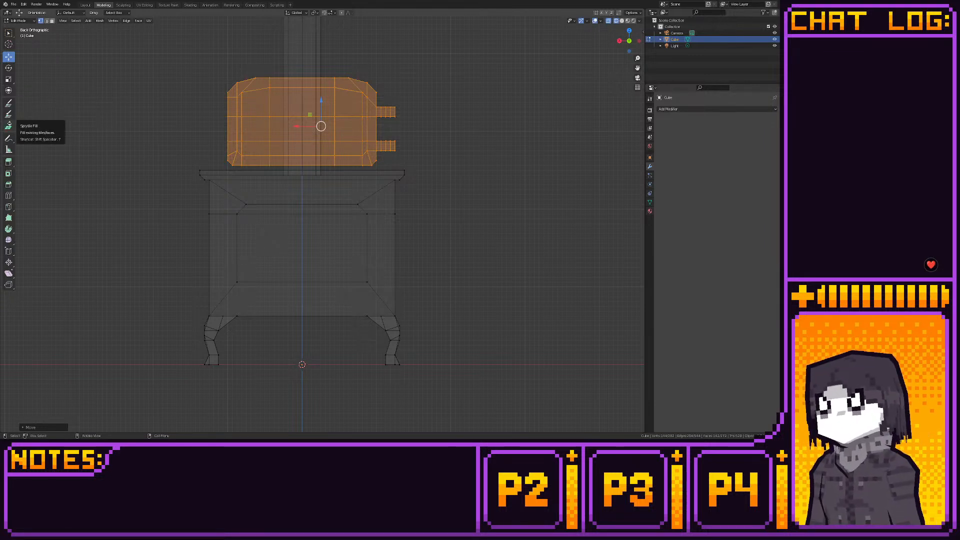
middle_click_drag(320, 115, 372, 157)
left_click(633, 46)
middle_click_drag(392, 52, 418, 91, "shift")
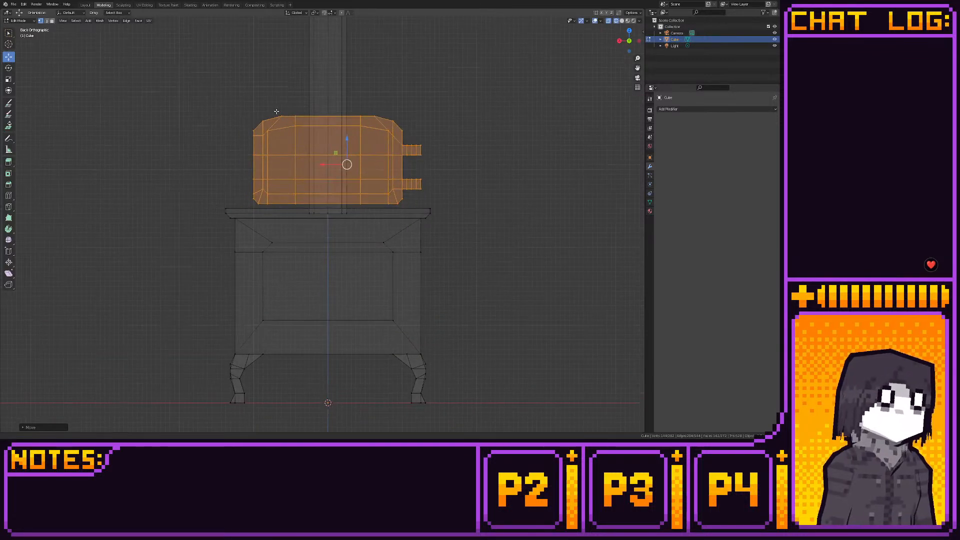
- Add a cube to the mesh and move it out beside the raised door as the handle's starting block
key("shift+a")
left_click(279, 110)
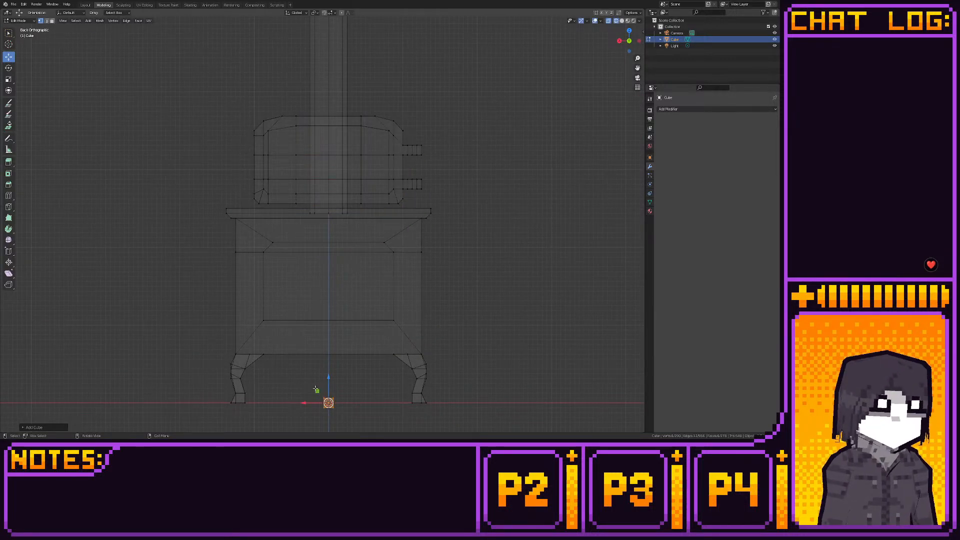
left_click_drag(316, 389, 189, 170)
scroll(203, 208, "up", 2)
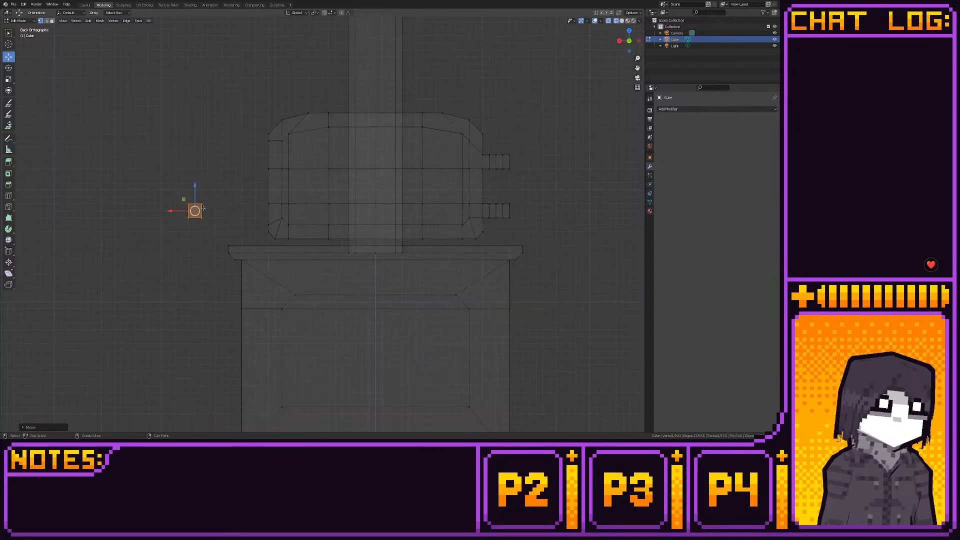
- Scale the new cube down to the handle's thickness and snap it to the grid
scroll(203, 208, "up", 1)
key("s")
left_click(194, 199)
left_click_drag(158, 195, 154, 191)
key("shift+s")
left_click(194, 190)
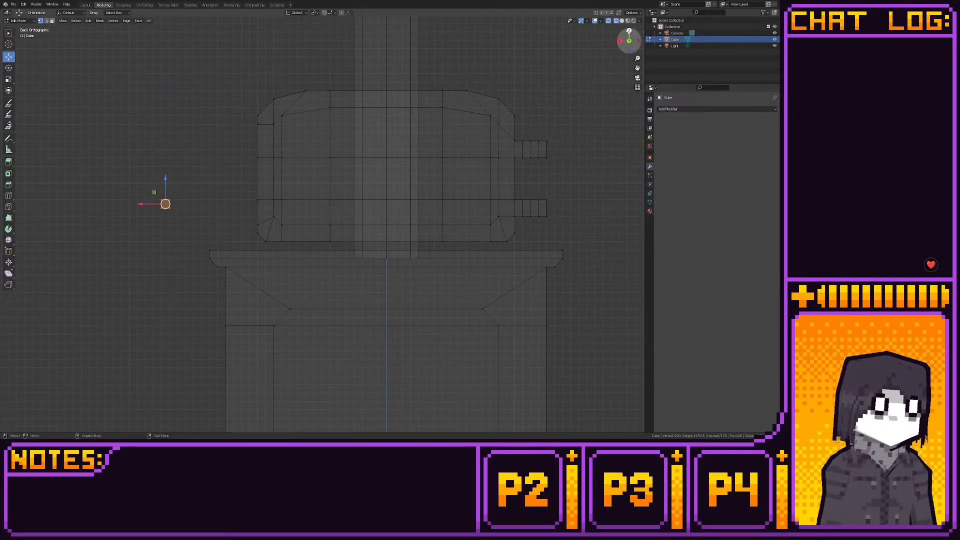
- Stretch the small block into a bar along Y and cut two edge loops across it, snapped to the grid
left_click(629, 31)
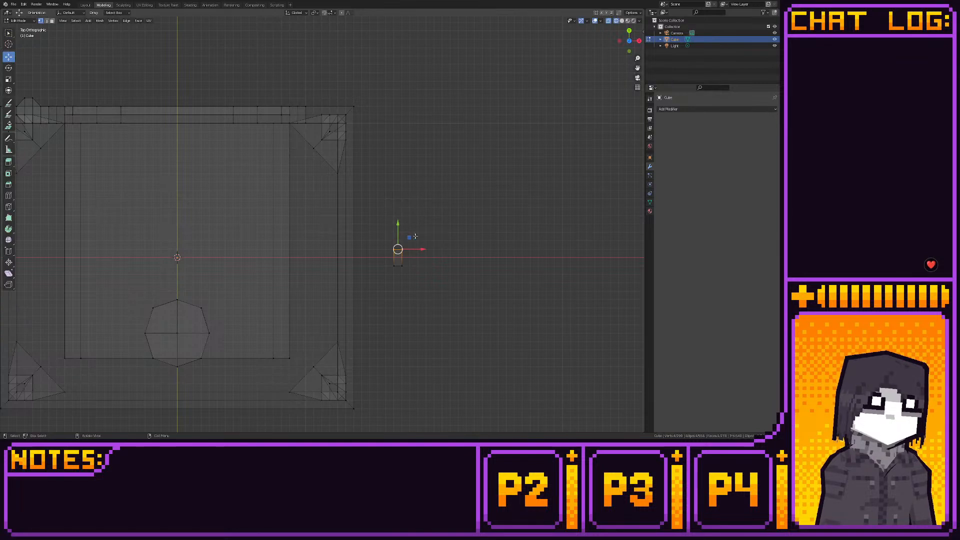
left_click_drag(410, 237, 410, 195)
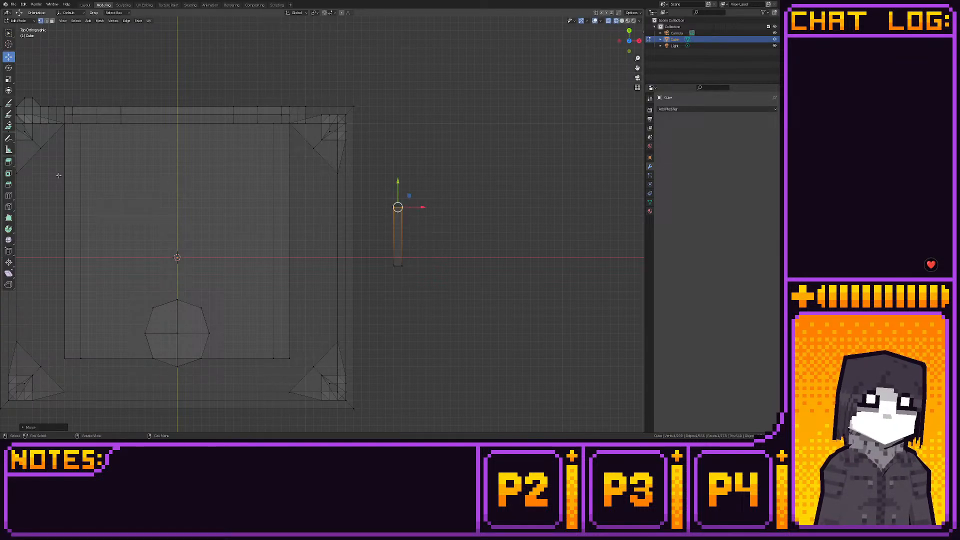
left_click(8, 195)
left_click(397, 221)
key("shift+s")
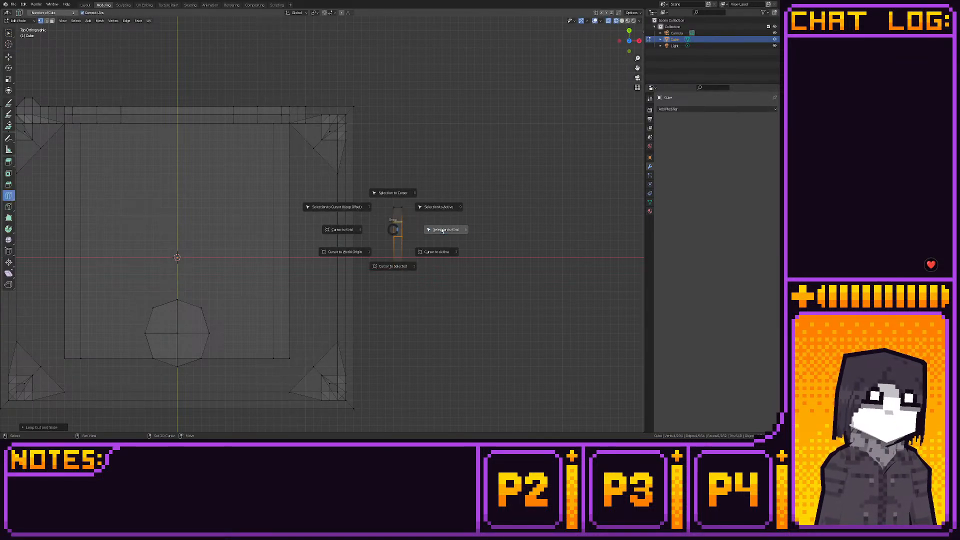
left_click(442, 230)
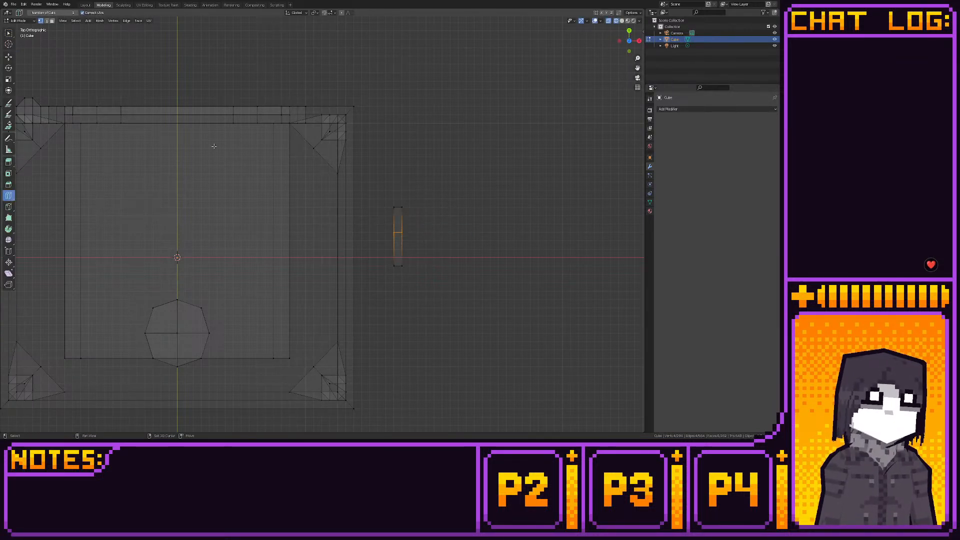
left_click(396, 241)
left_click(9, 56)
- Bend the bar's outer section upward in side view, moving its end vertices up to form the handle's upright
left_click_drag(387, 198, 421, 228)
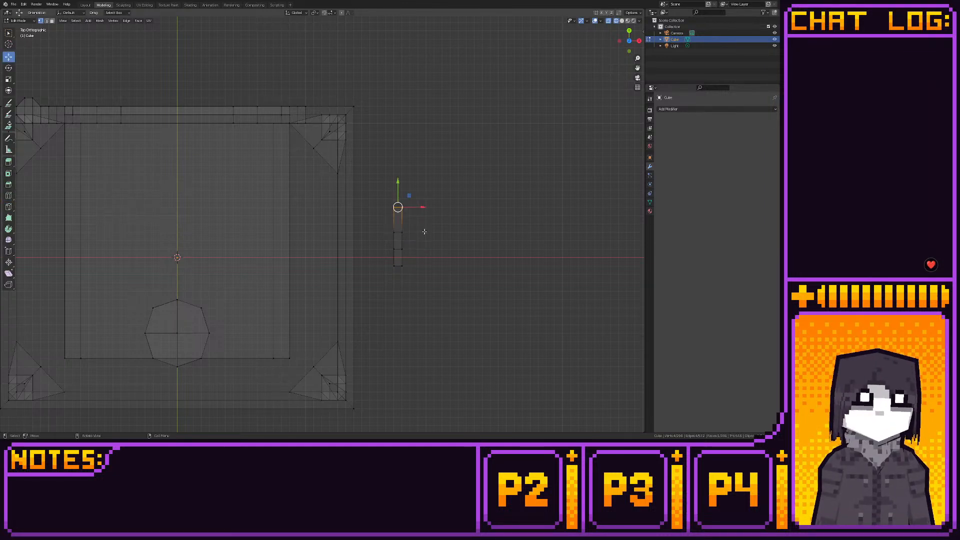
left_click(638, 40)
middle_click_drag(331, 155, 343, 137, "shift")
left_click_drag(351, 174, 383, 200, "ctrl")
key("g")
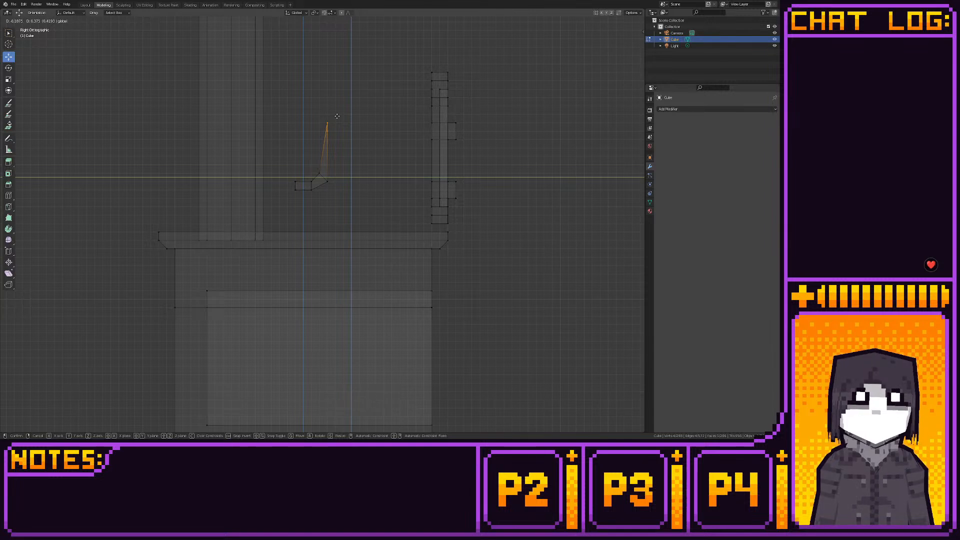
left_click(337, 116)
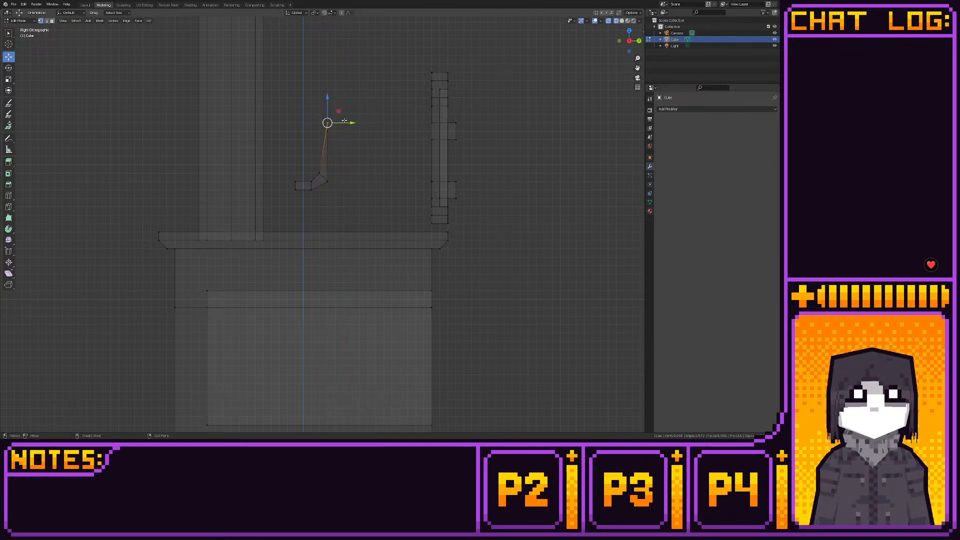
left_click_drag(344, 121, 336, 121, "ctrl")
- Even out the handle upright's thickness by repositioning its end and bend vertices in side view, undoing the last move
left_click_drag(336, 145, 327, 97)
left_click_drag(340, 176, 307, 187)
mouse_move(326, 189)
left_mouse_down()
mouse_move(334, 190)
mouse_move(323, 186)
left_mouse_up()
left_click_drag(327, 160, 313, 177)
key("ctrl+z")
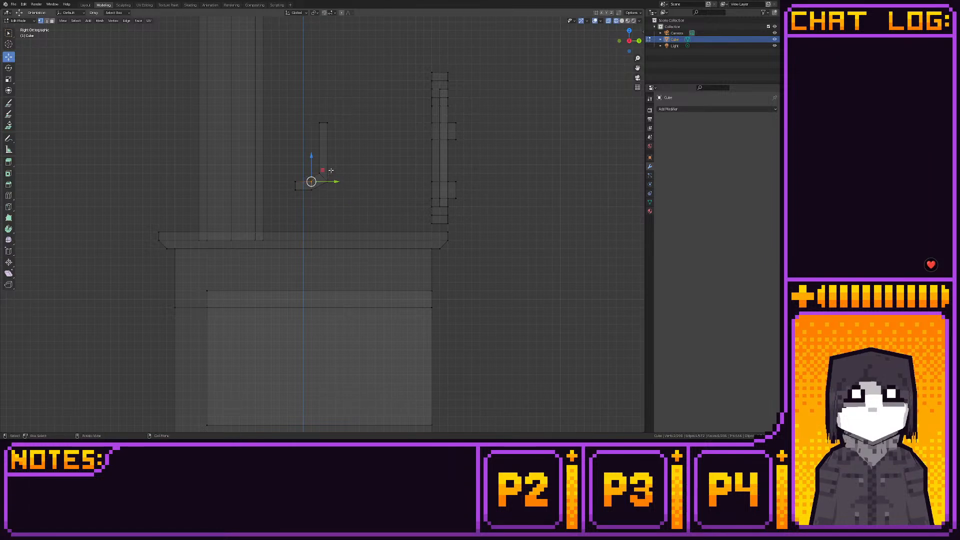
- Select the whole handle and move it down and farther away from the door in back view
left_click_drag(265, 101, 396, 193)
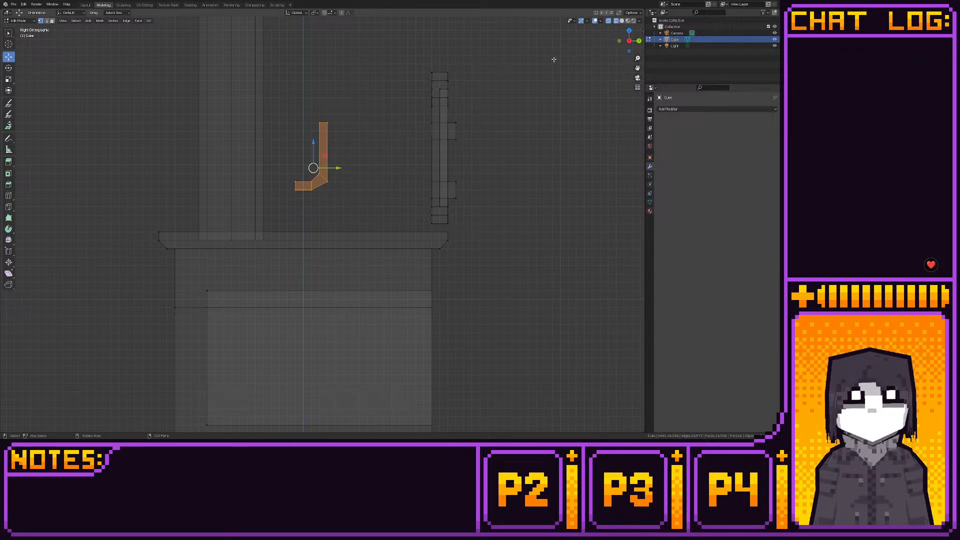
left_click(642, 39)
key("ctrl+z")
left_click(638, 41)
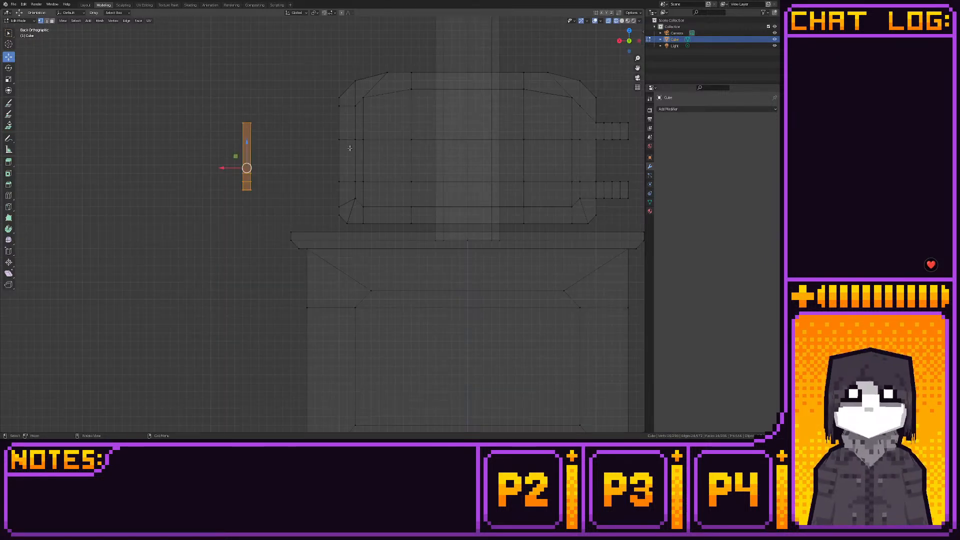
middle_click_drag(350, 148, 362, 136, "shift")
left_click_drag(249, 145, 202, 204)
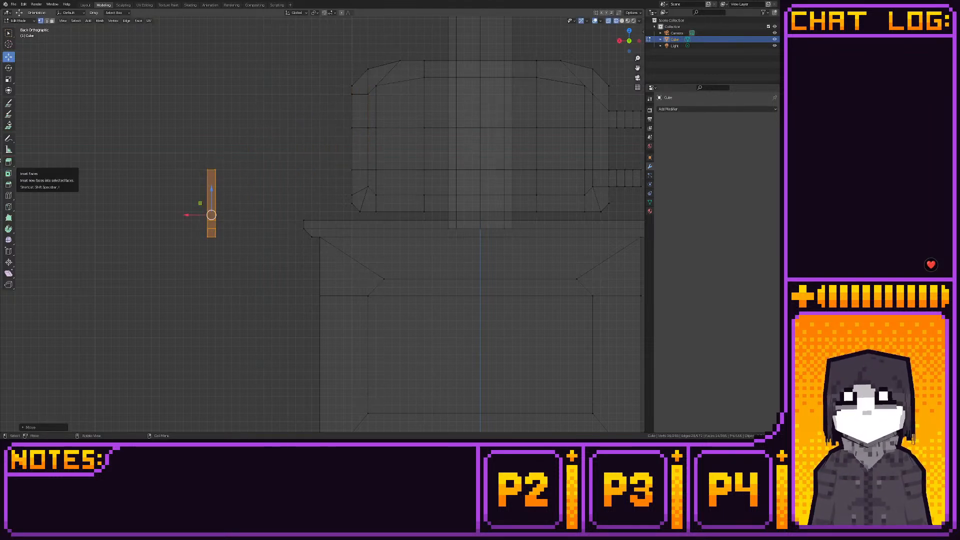
- Extrude the top end of the handle upward and cut one edge loop across the middle of the new section
left_click_drag(196, 159, 233, 130)
left_click(9, 164)
left_click(9, 196)
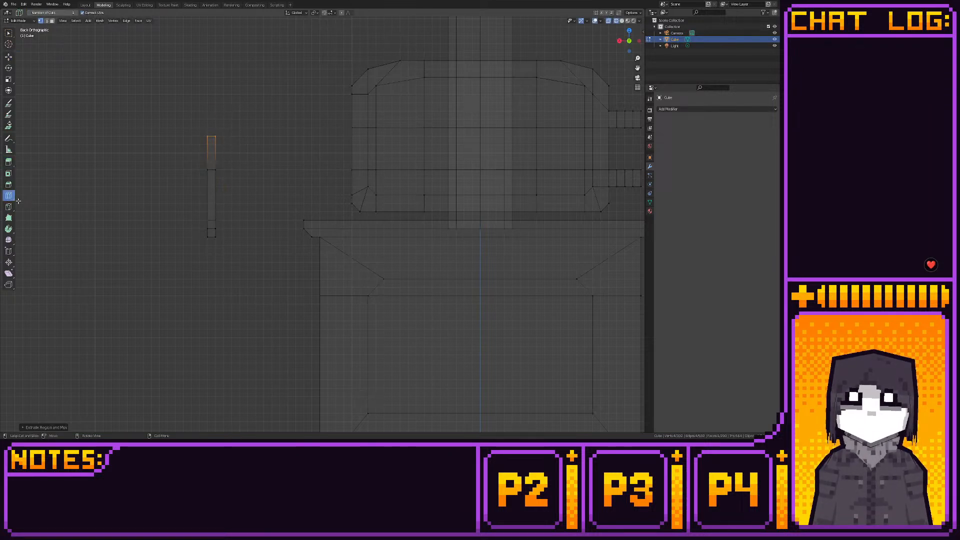
left_click(229, 149)
- Scale the new section's middle edge loop outward in top view so the handle's end flares into a knob
left_click(9, 56)
left_click_drag(188, 143, 241, 160)
left_click(629, 31)
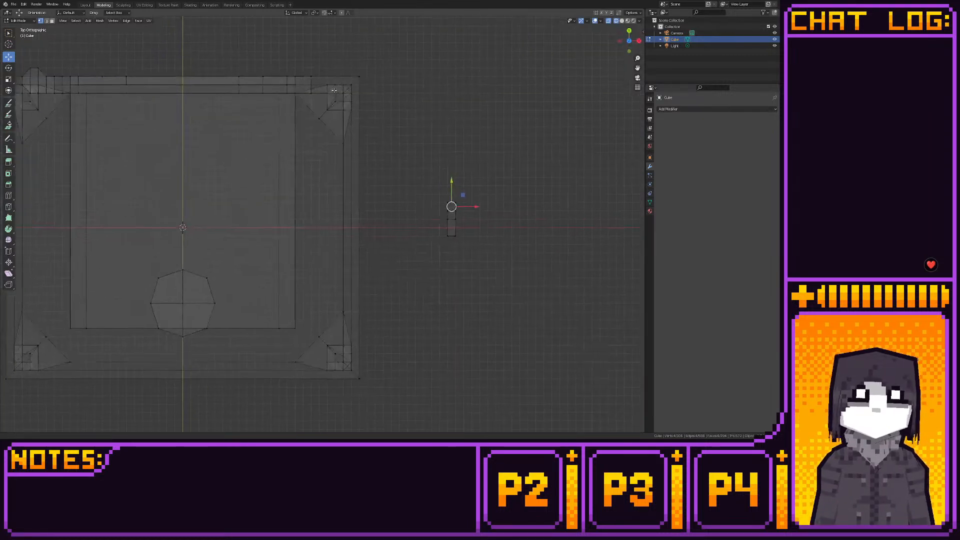
key("s")
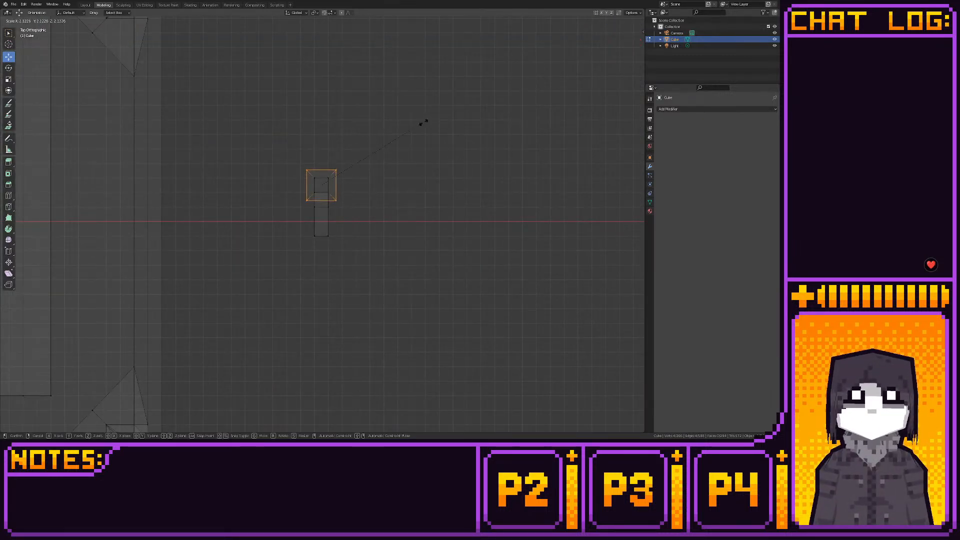
left_click(456, 112)
key("shift+s")
key("Escape")
- Knife a vertical cut from the knob's neck to its top on two of its sides
middle_click_drag(505, 107, 296, 59)
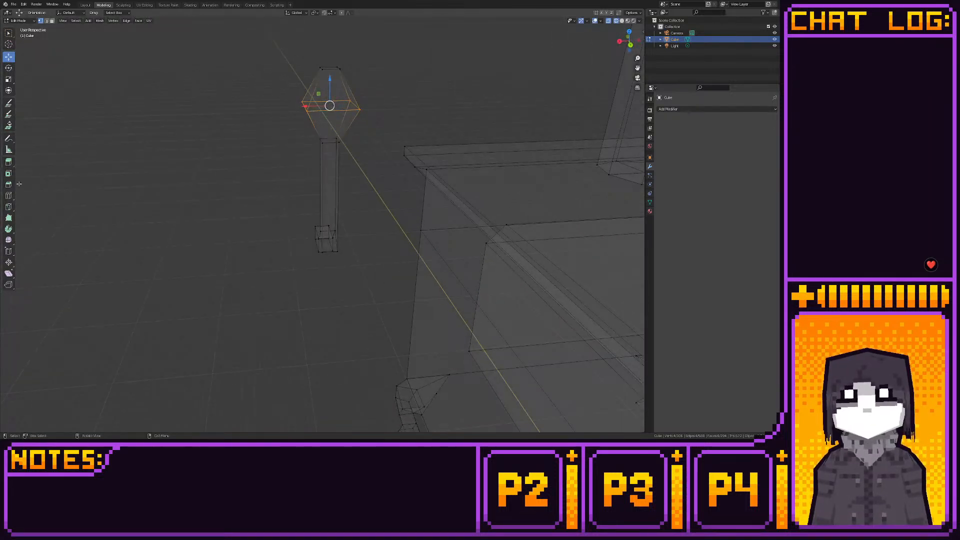
left_click(9, 206)
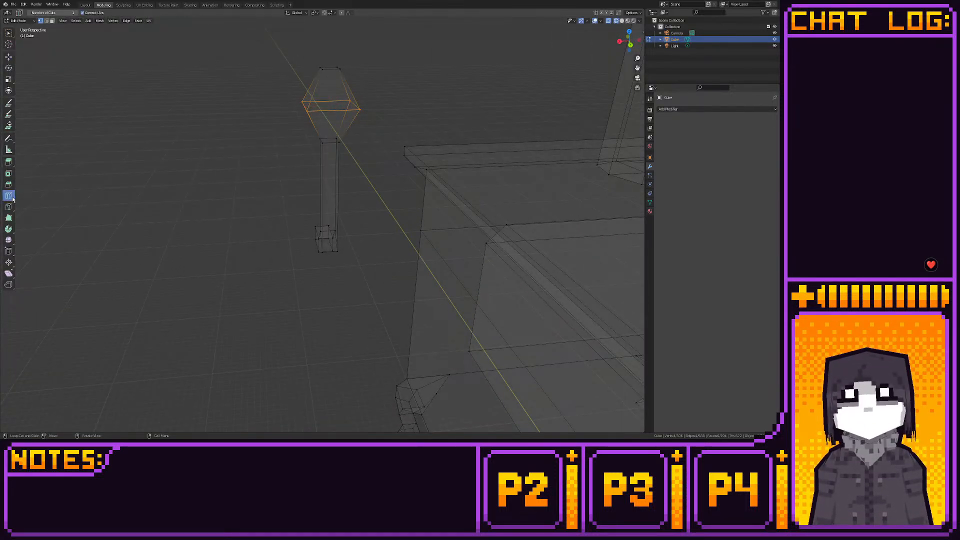
left_click(323, 142)
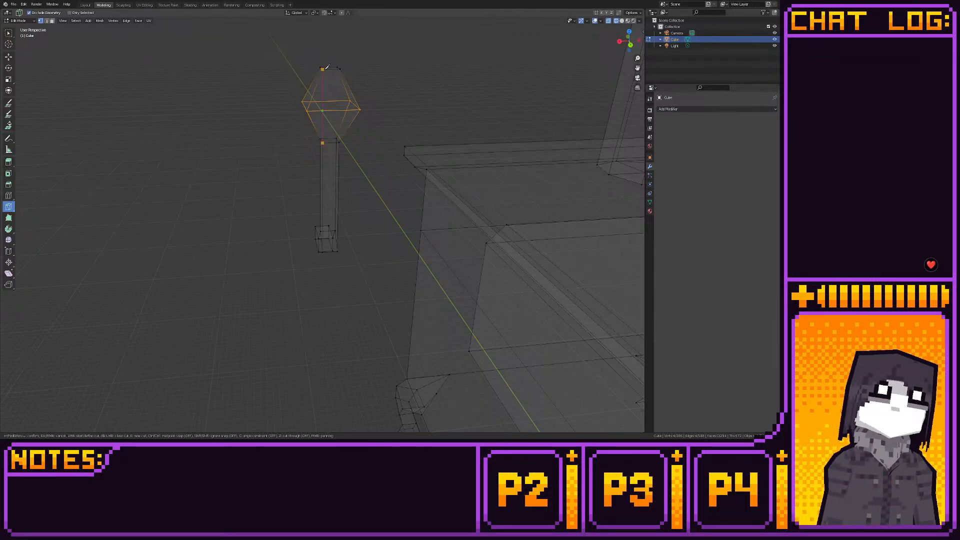
middle_click_drag(387, 103, 354, 121)
key("Return")
left_click(351, 134)
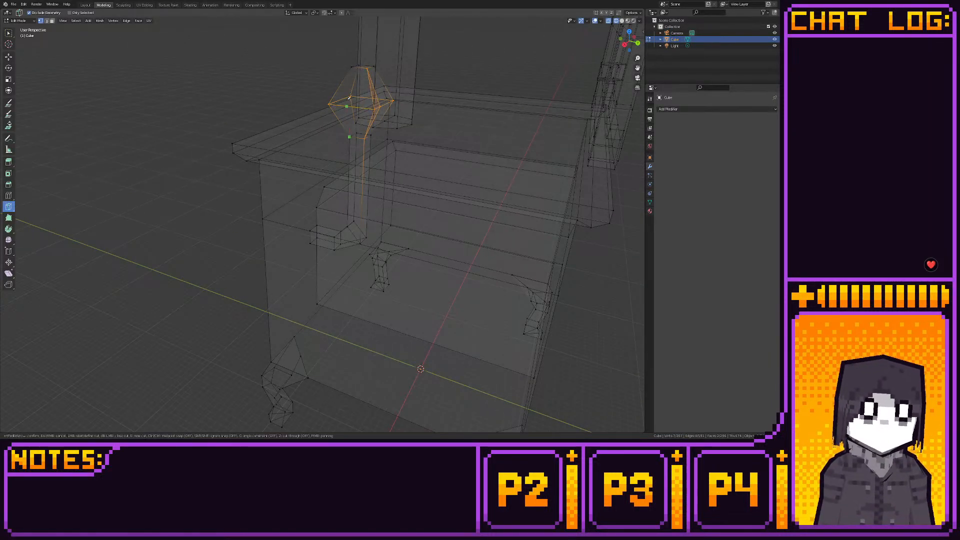
left_click(355, 66)
key("Return")
- Knife matching neck-to-top cuts on the remaining two sides of the knob
middle_click_drag(355, 66, 460, 75)
left_click(308, 124)
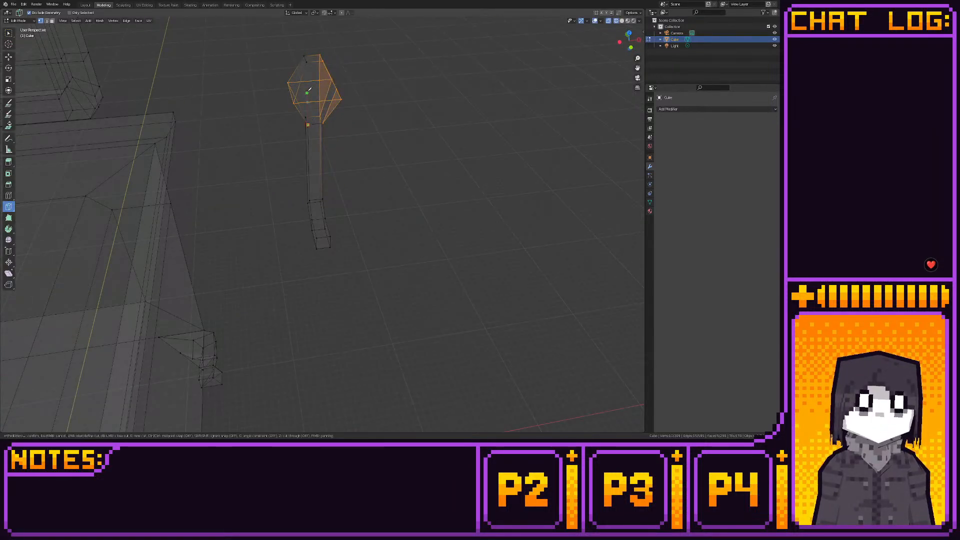
left_click(308, 61)
key("Return")
middle_click_drag(310, 59, 373, 52)
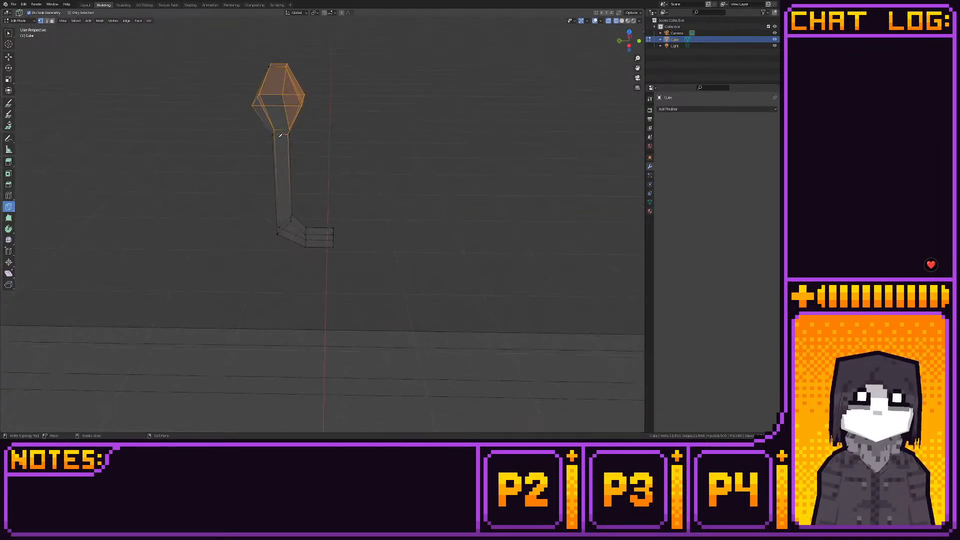
left_click(272, 133)
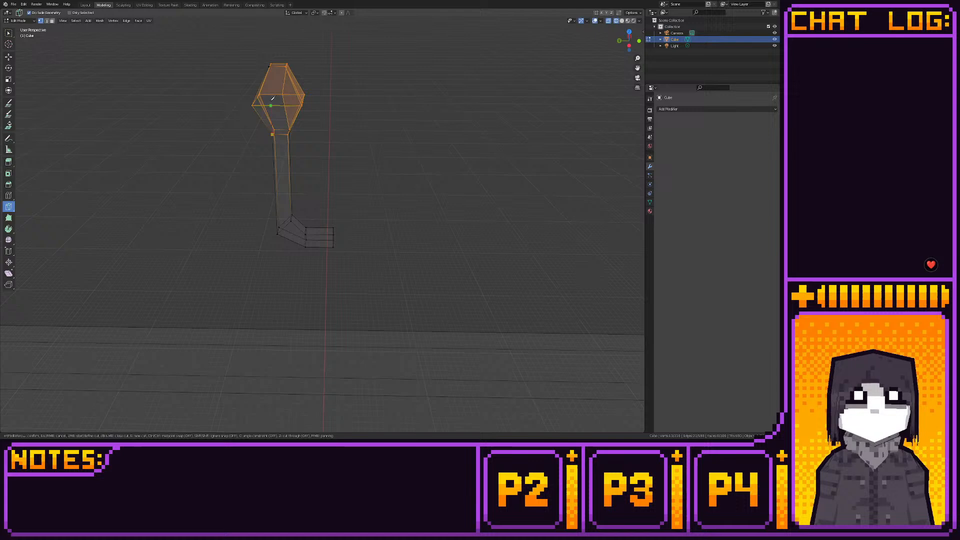
left_click(271, 65)
key("Return")
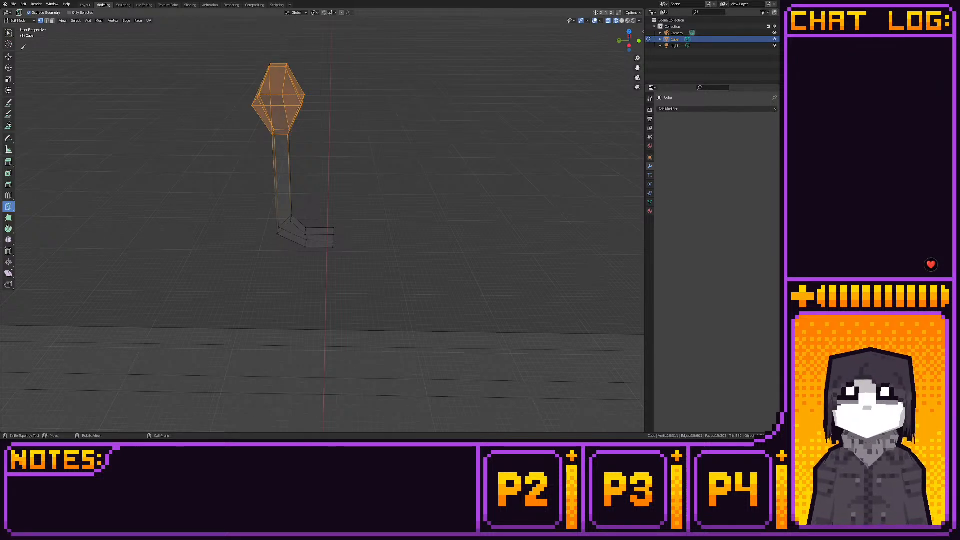
- Pull the knob loop's corner vertices on the side away from the handle's foot inward in top view
left_click(9, 57)
key("2")
left_click(270, 113)
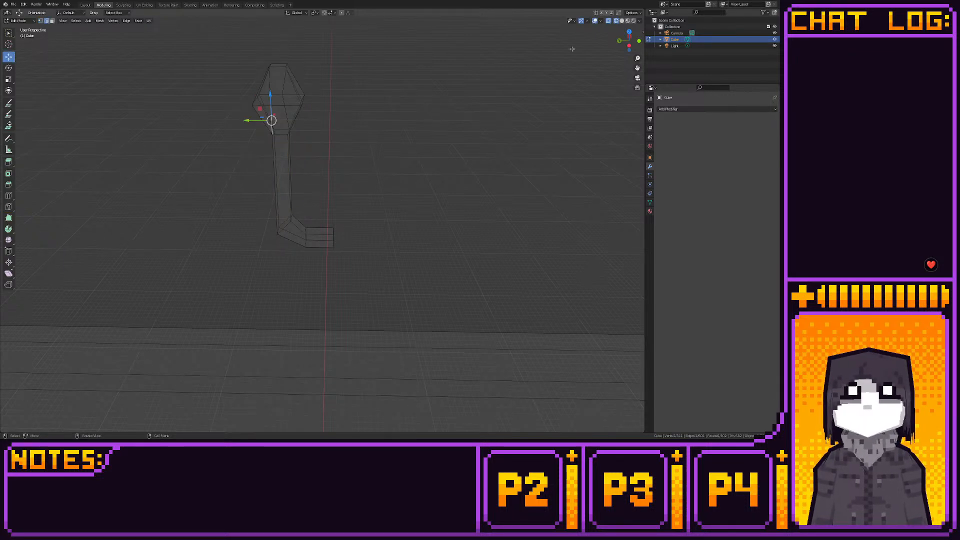
left_click(628, 31)
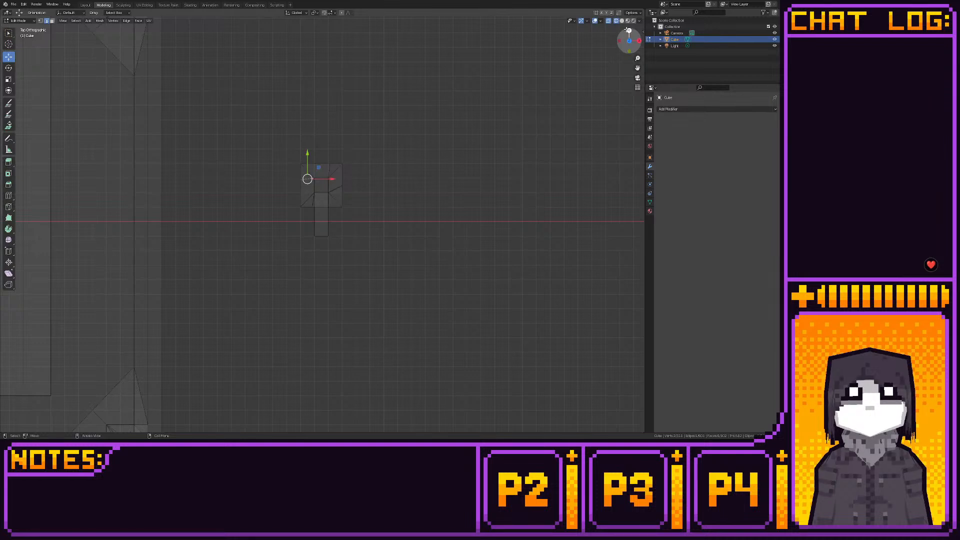
key("3")
key("1")
middle_click_drag(400, 101, 505, 65)
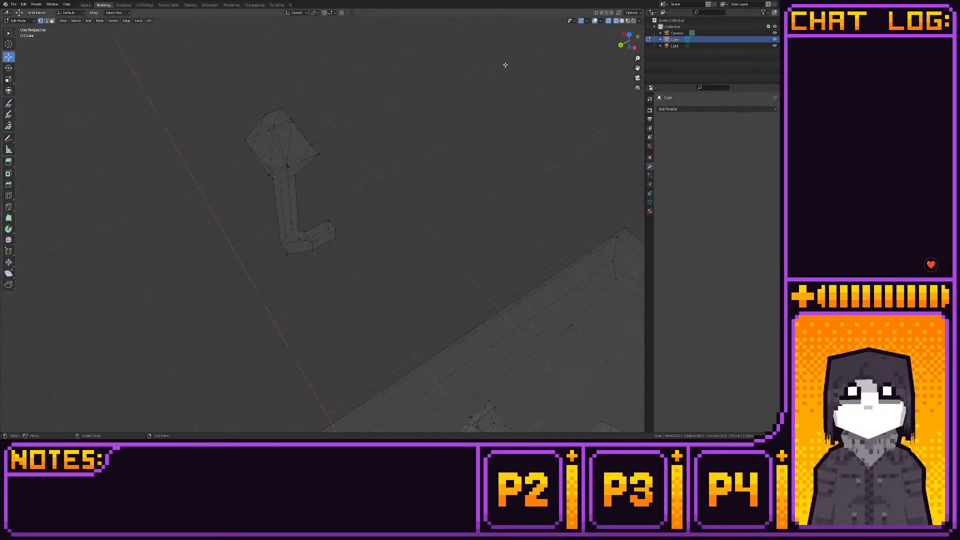
left_click(269, 169)
left_click(629, 34)
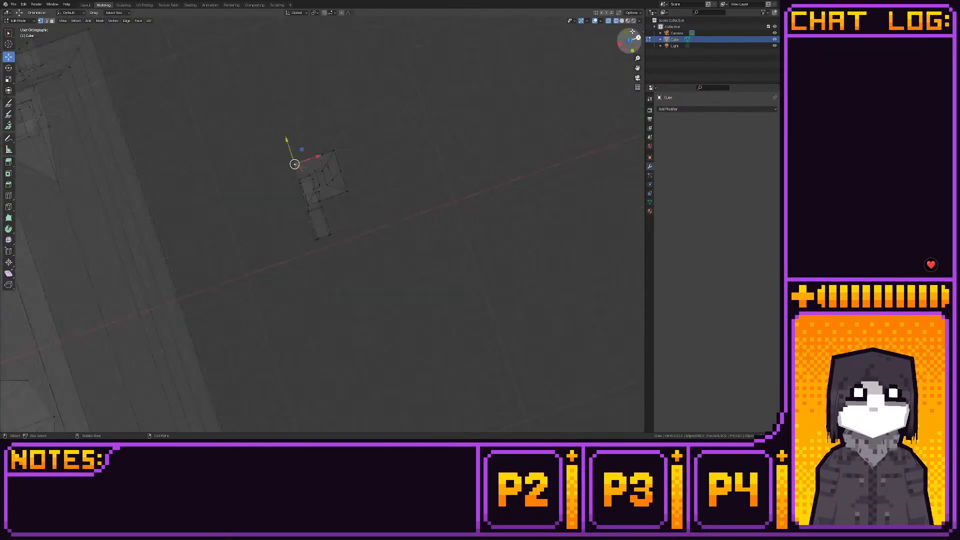
left_click_drag(310, 169, 344, 193, "ctrl")
left_click(341, 181)
key("ctrl+z")
- Snap the knob's side vertex to the grid and pull in the two corners nearest the handle's foot
left_click(339, 209)
key("shift+s")
left_click(388, 194)
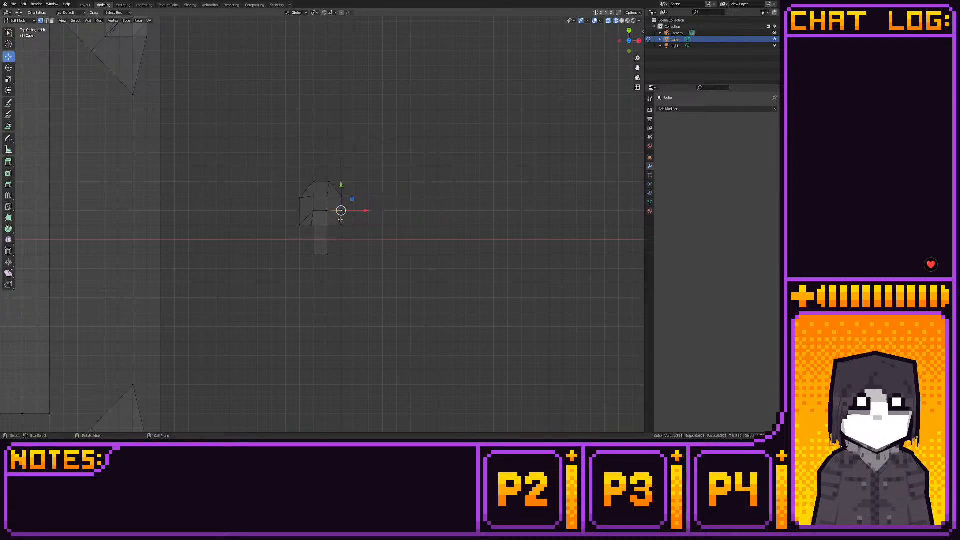
left_click(343, 228)
left_click_drag(362, 227, 349, 227)
left_click_drag(290, 221, 303, 227)
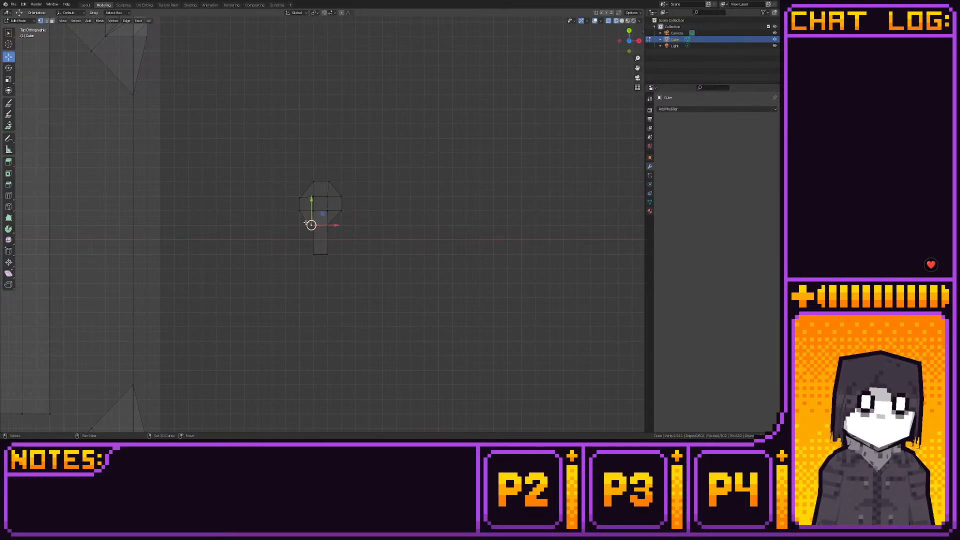
- Snap the pulled-in corner and then all the knob's vertices to the grid for a regular octagonal outline
key("shift+s")
left_click(342, 227)
left_click_drag(253, 172, 413, 252)
key("shift+s")
left_click(456, 253)
left_click(455, 254)
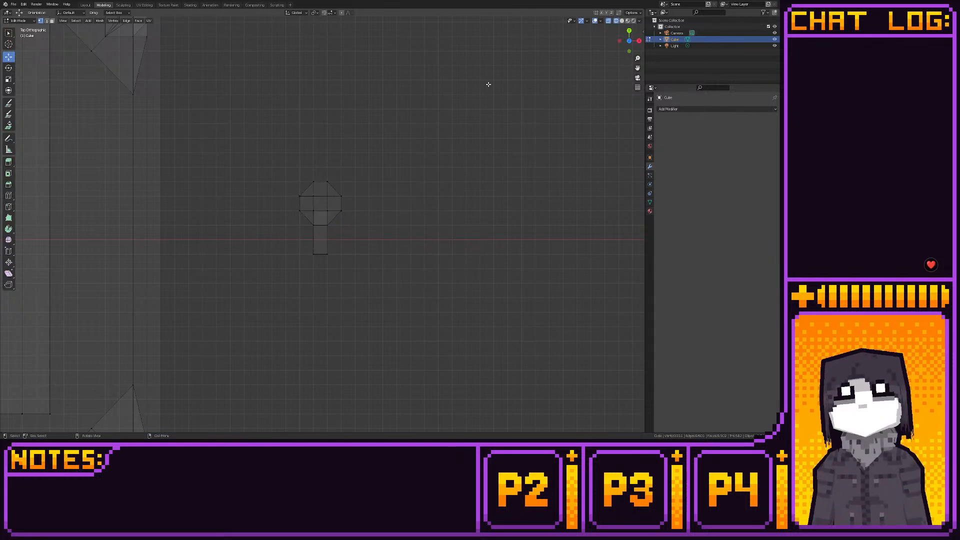
- Raise the knob's widest edge loop 0.0625 m along Z in front view and check the handle's shape in the shaded layout
left_click(629, 51)
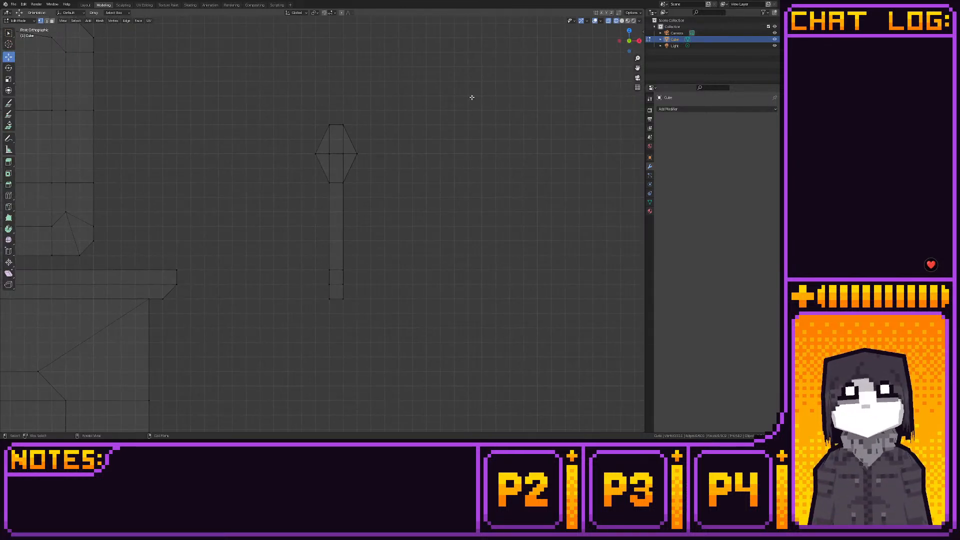
left_click(84, 5)
mouse_move(345, 93)
middle_mouse_down()
mouse_move(359, 133)
mouse_move(340, 171)
mouse_move(339, 107)
middle_mouse_up()
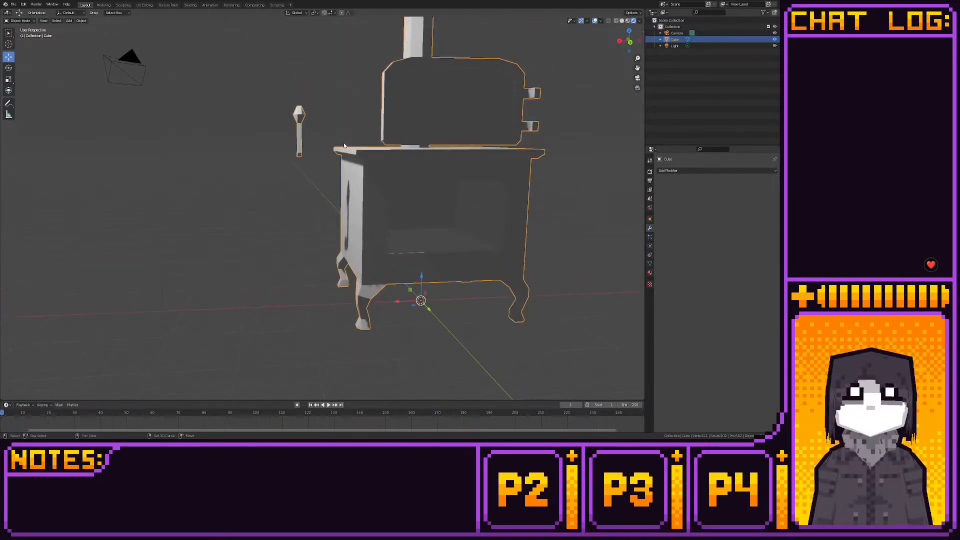
left_click(105, 7)
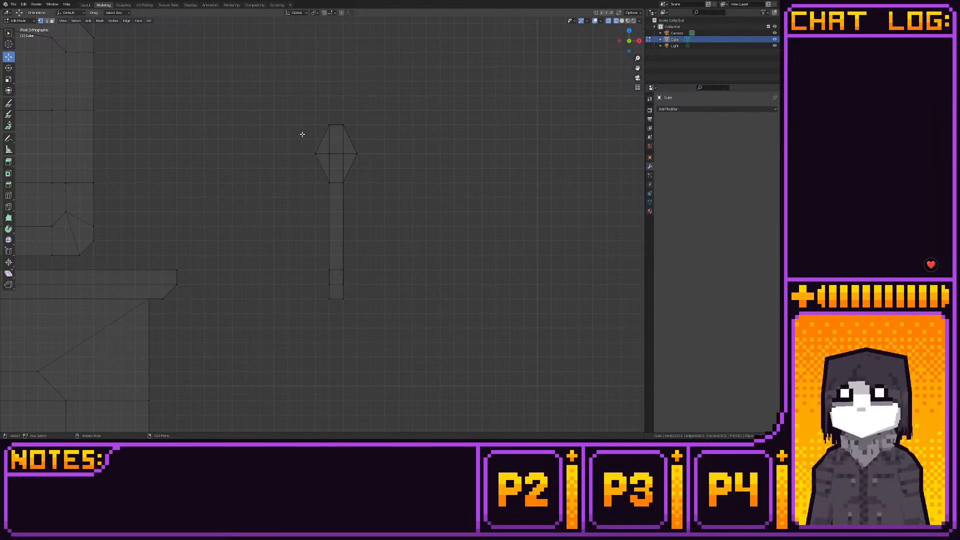
left_click_drag(297, 146, 387, 169)
key("g")
key("z")
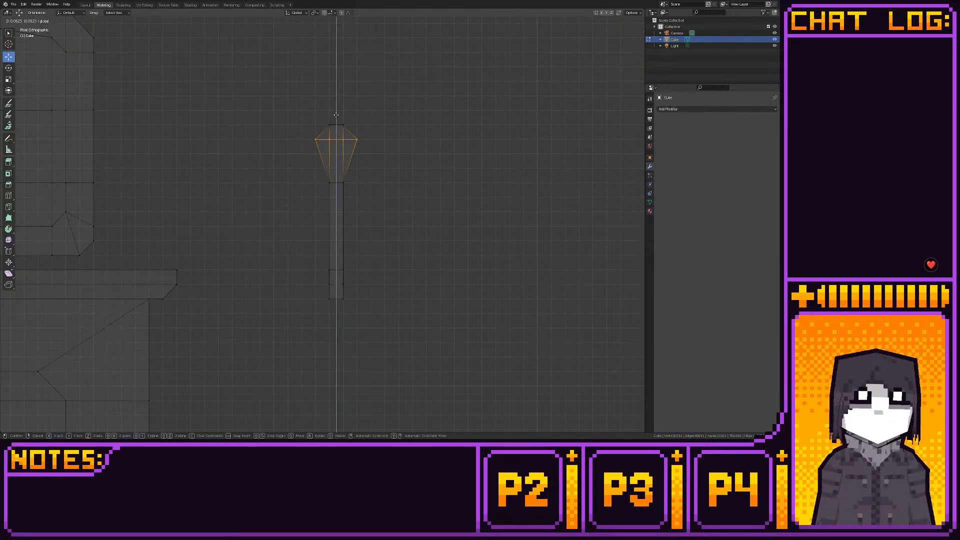
left_click_drag(341, 122, 341, 121)
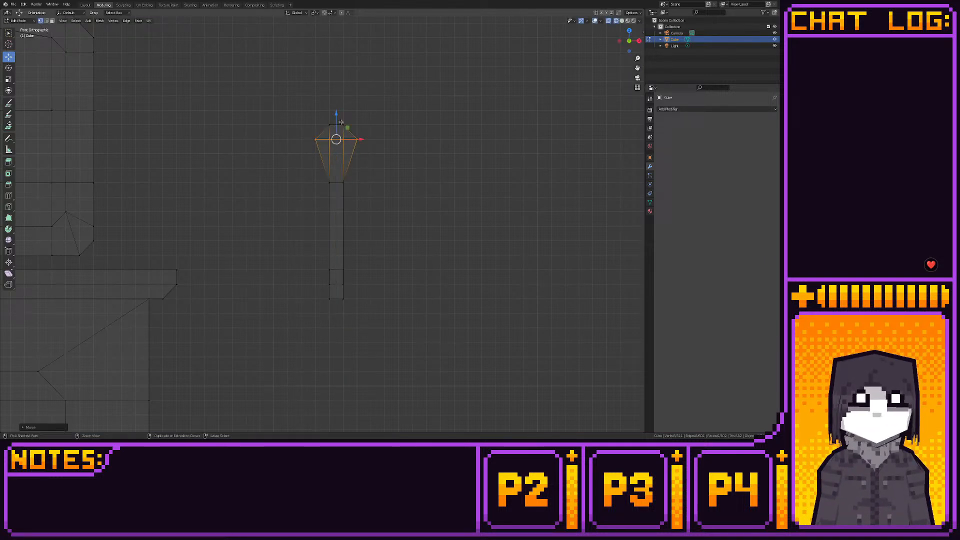
left_click(86, 6)
middle_click_drag(351, 133, 328, 146)
left_click_drag(266, 85, 315, 157)
left_click(103, 5)
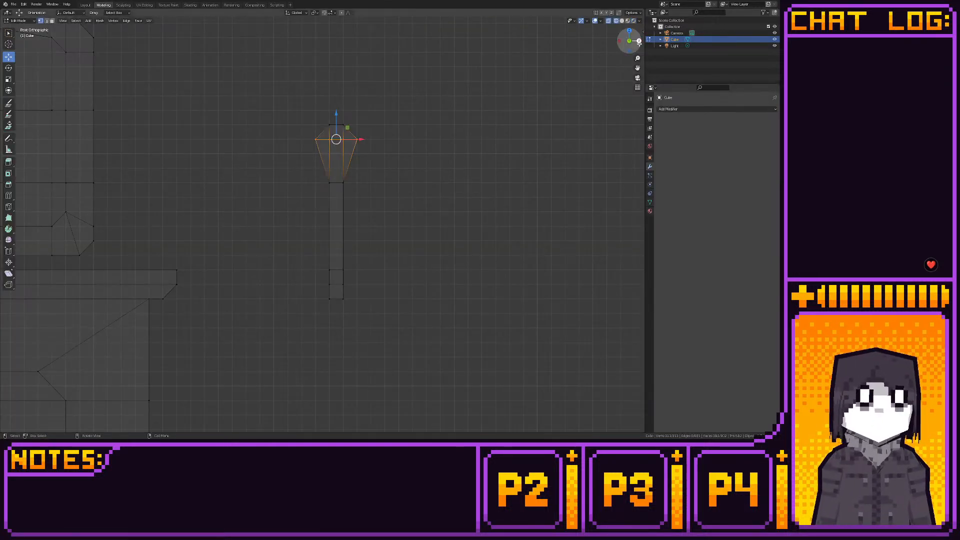
- Select the whole handle in back view and move it up beside the raised door's free edge
left_click(638, 41)
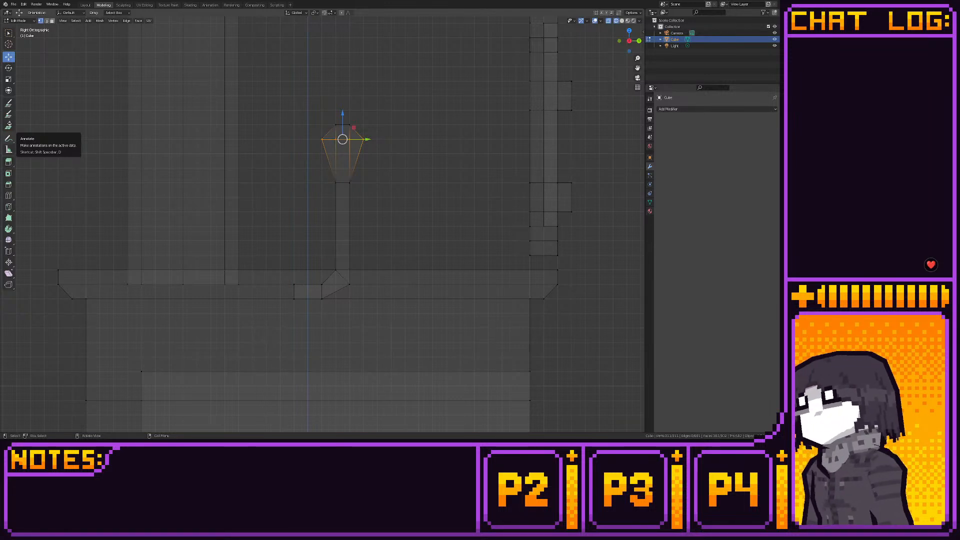
left_click(638, 41)
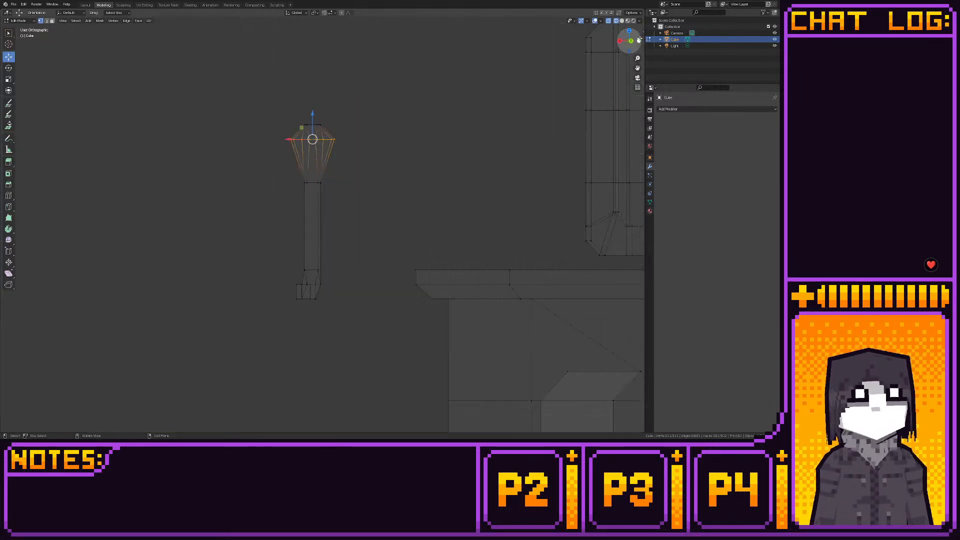
left_click_drag(227, 109, 373, 309)
scroll(355, 265, "down", 3)
middle_click_drag(350, 256, 280, 266, "shift")
scroll(277, 265, "up", 2)
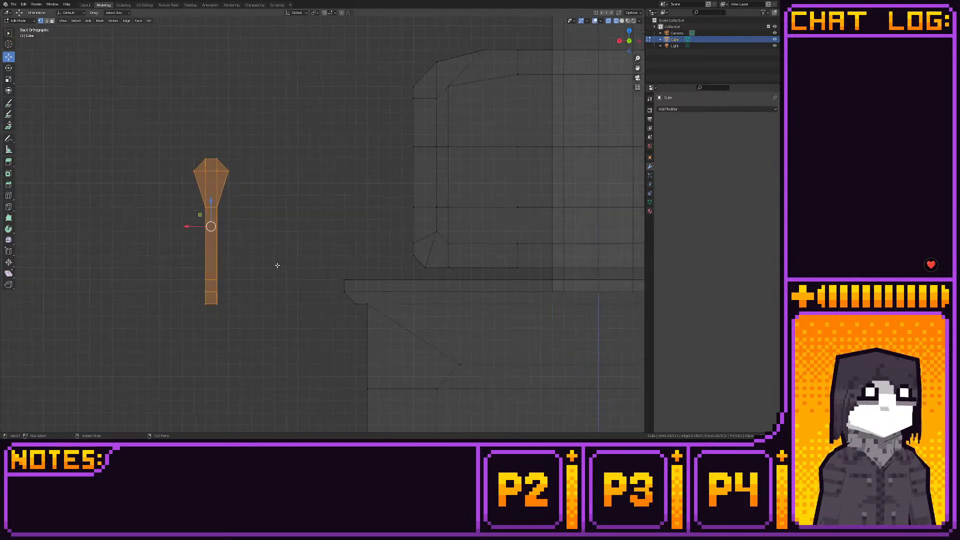
left_click_drag(199, 215, 370, 126)
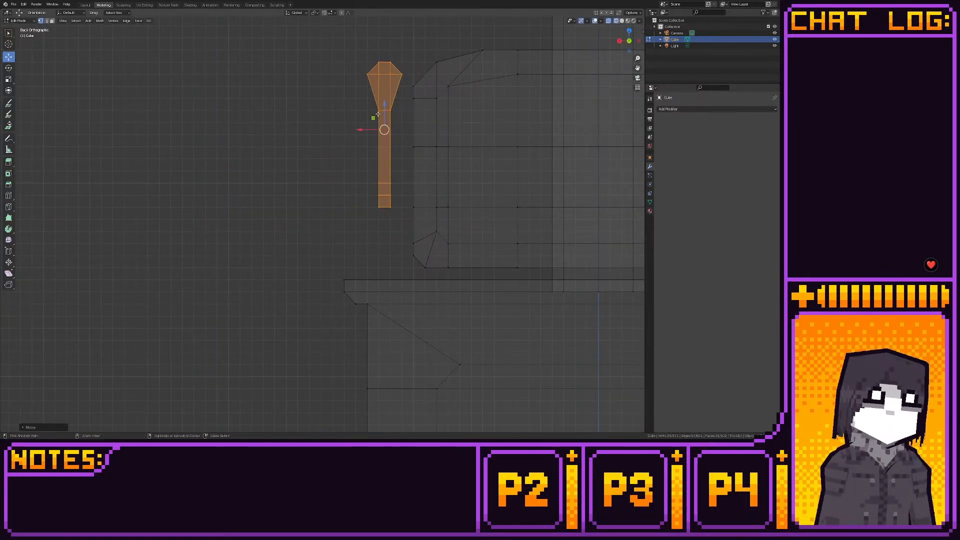
- Move the handle along Y in side view until it sits just in front of the door
key("KP_3")
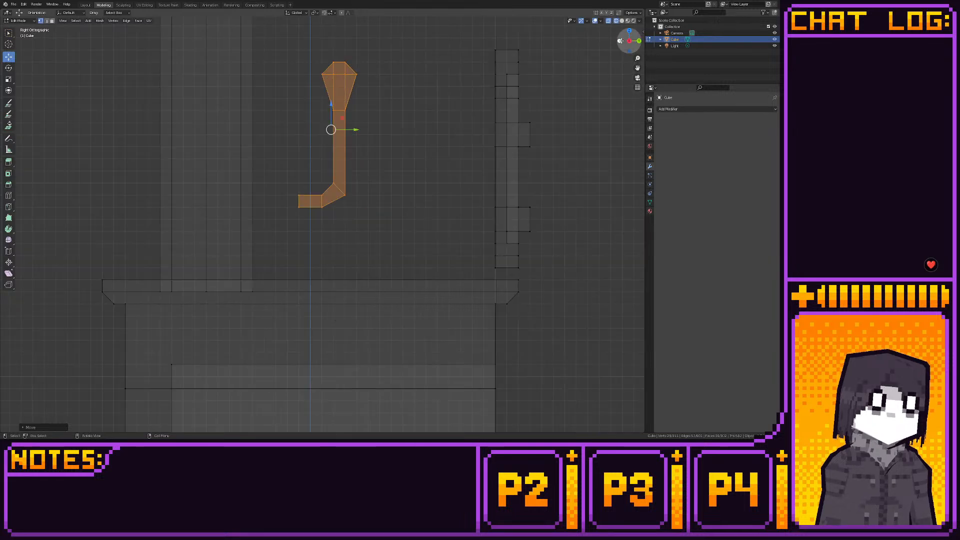
left_click_drag(347, 129, 579, 130)
middle_click_drag(526, 170, 421, 221, "shift")
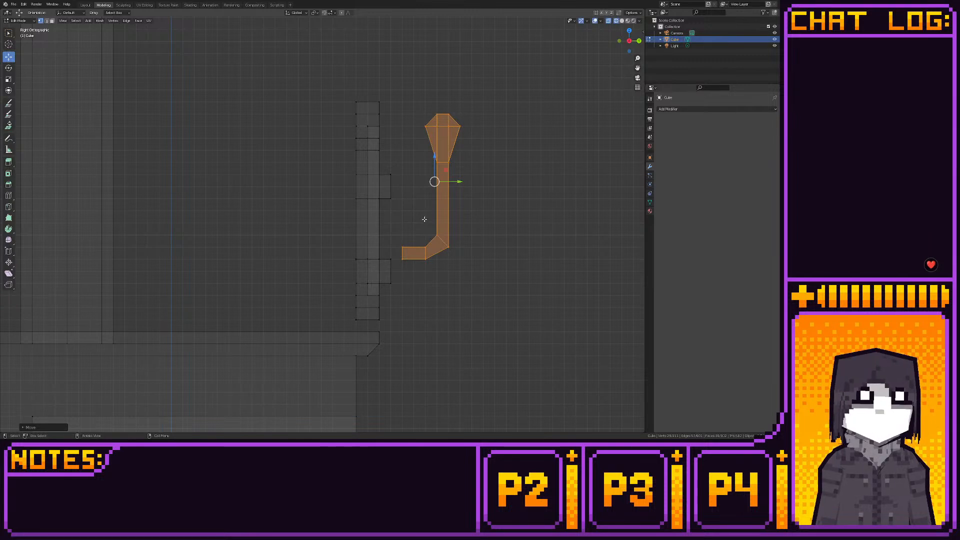
left_click_drag(428, 228, 435, 208)
left_click_drag(424, 101, 487, 164)
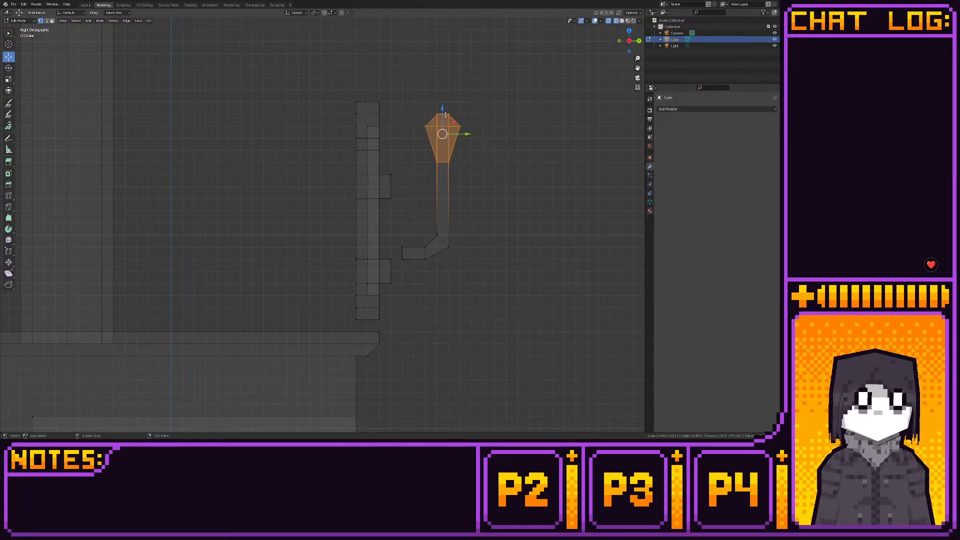
mouse_move(444, 113)
left_mouse_down()
mouse_move(449, 158)
mouse_move(443, 108)
left_mouse_up()
- Select the whole handle, raise it in back view until the knob's tip is level with the door's top, and check the shaded model
left_click_drag(500, 81, 400, 265)
left_click(637, 40)
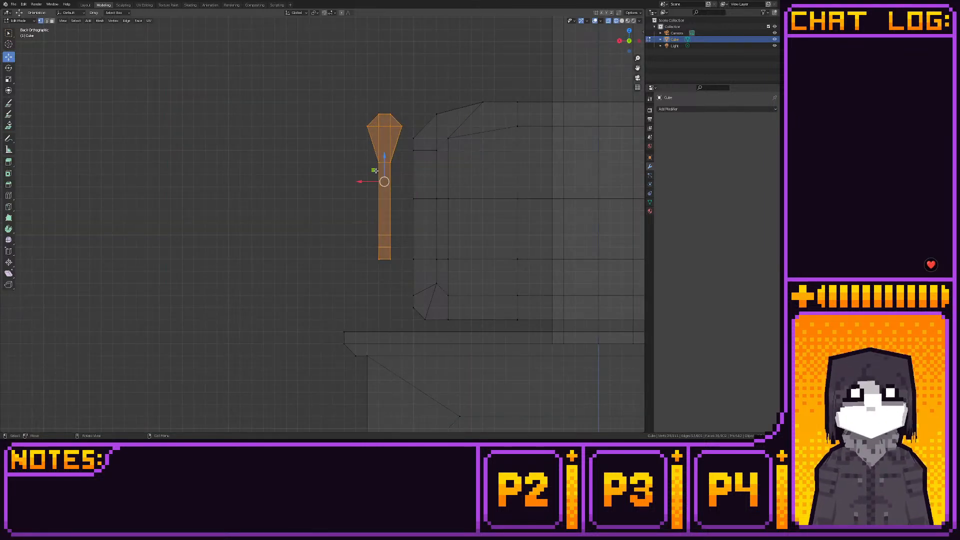
mouse_move(374, 170)
left_mouse_down()
mouse_move(419, 164)
mouse_move(419, 148)
mouse_move(374, 156)
left_mouse_up()
middle_click_drag(412, 163, 349, 184, "shift")
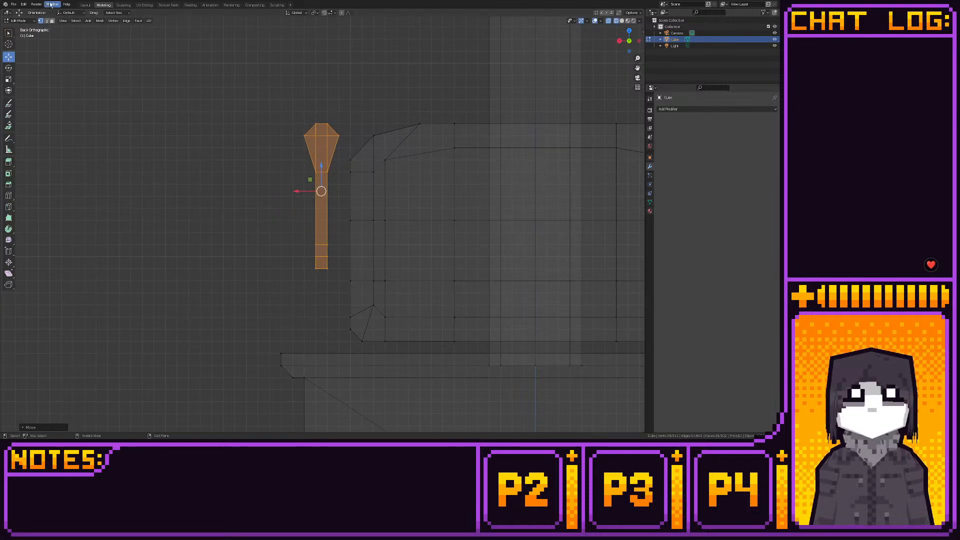
left_click(85, 5)
middle_click_drag(305, 125, 295, 178)
scroll(224, 167, "down", 2)
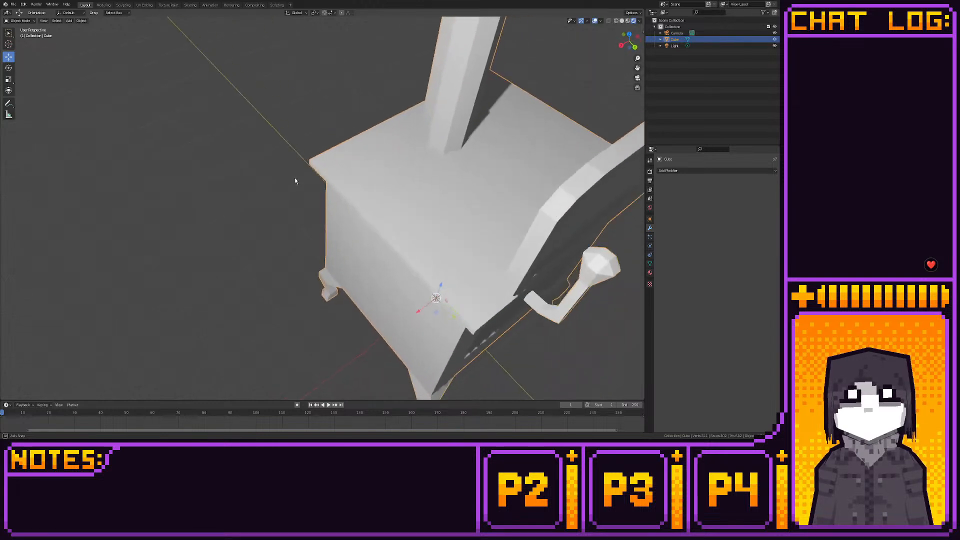
scroll(295, 172, "down", 3)
- Raise the handle one grid unit while trying it over the door in back view, and slide it back out beside the free edge
left_click(103, 5)
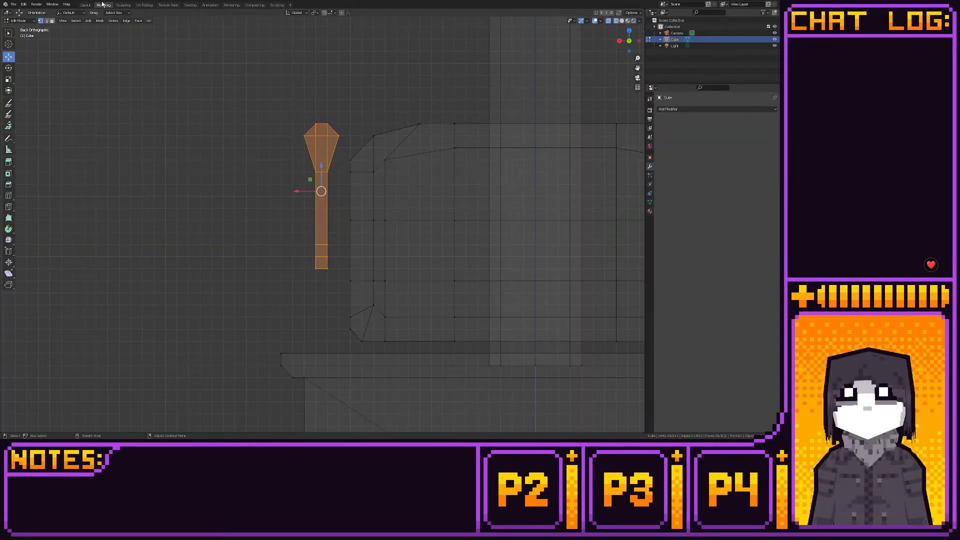
scroll(388, 167, "down", 6)
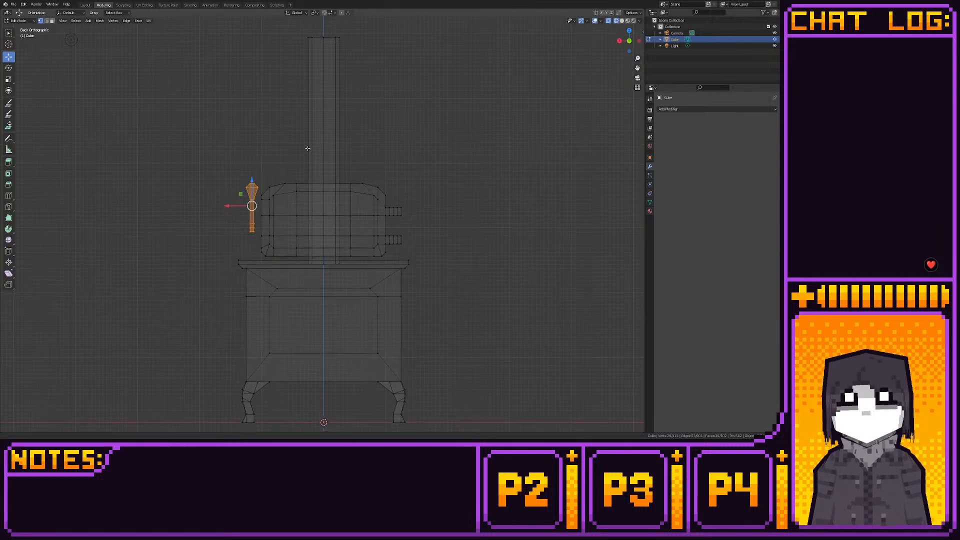
scroll(279, 199, "up", 4)
scroll(330, 209, "up", 2)
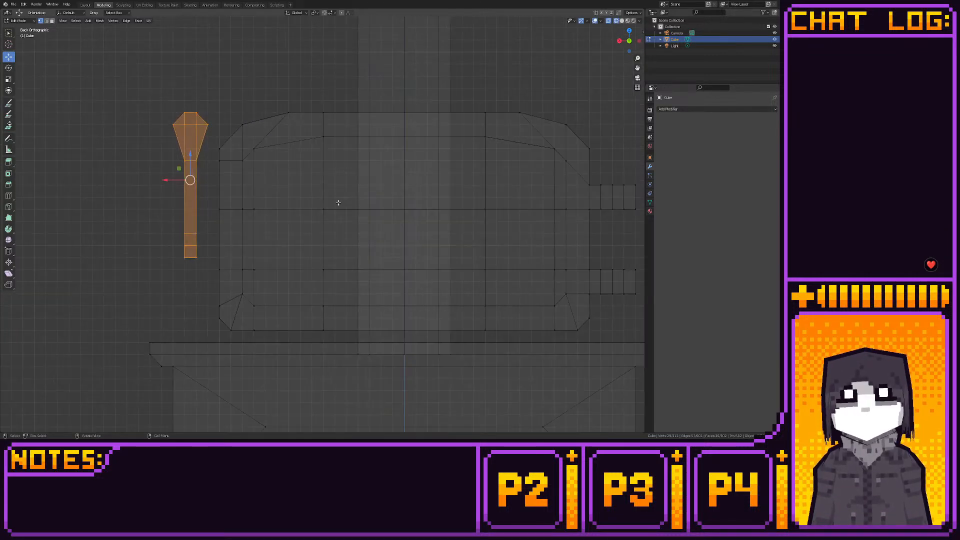
left_click_drag(179, 167, 225, 153)
scroll(265, 165, "up", 2)
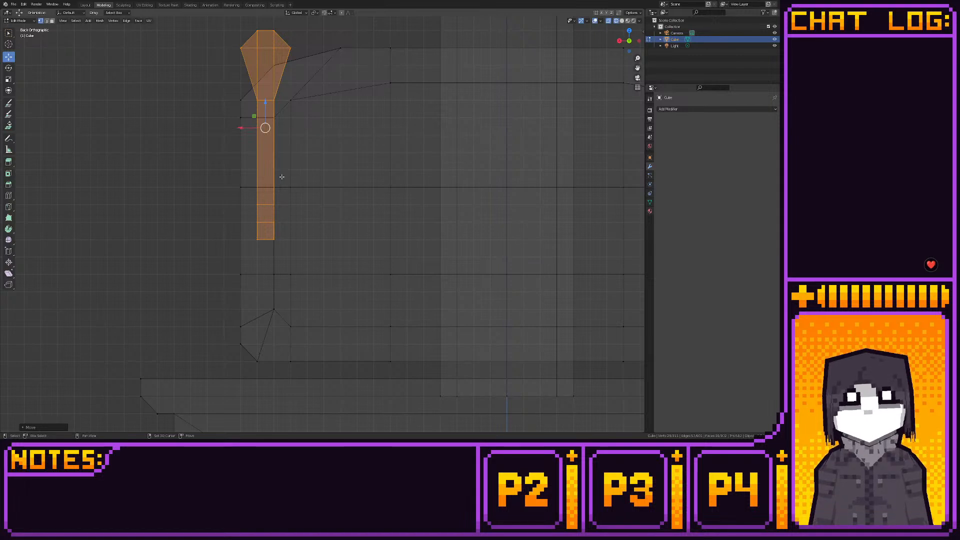
middle_click_drag(246, 127, 163, 120, "shift")
scroll(236, 189, "down", 5)
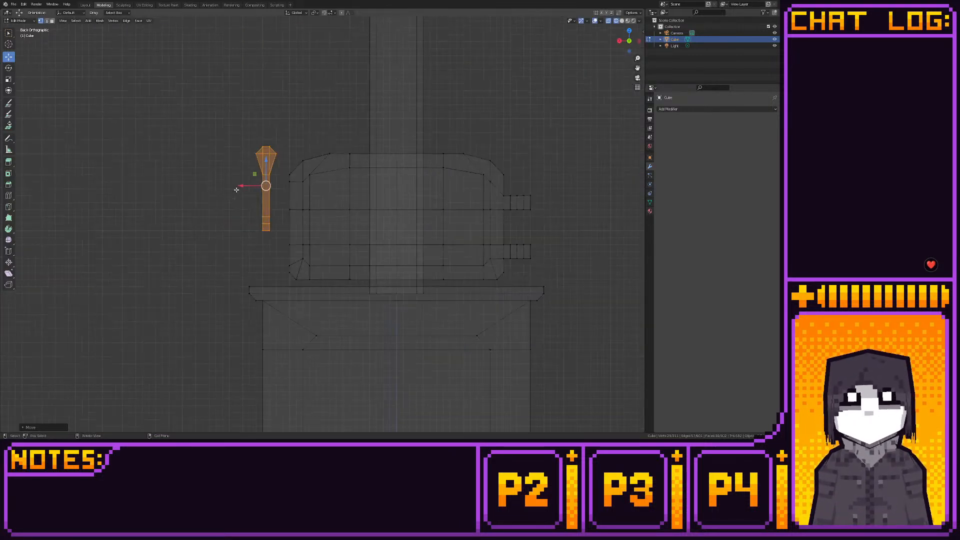
scroll(240, 188, "down", 4)
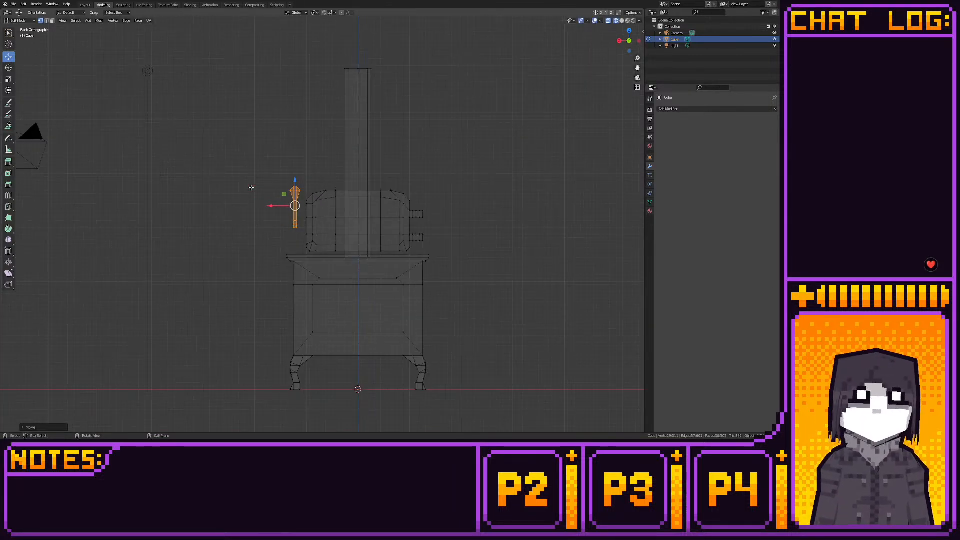
- Inspect the chimney in the shaded layout and delete the face capping its upper end
scroll(270, 202, "up", 4)
left_click_drag(293, 210, 369, 219)
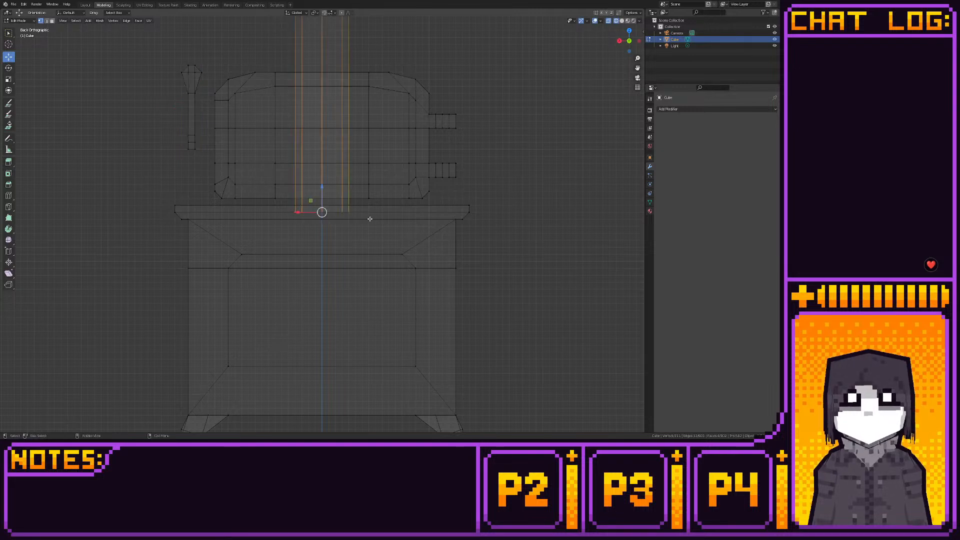
left_click(85, 5)
scroll(320, 174, "down", 3)
scroll(321, 174, "down", 2)
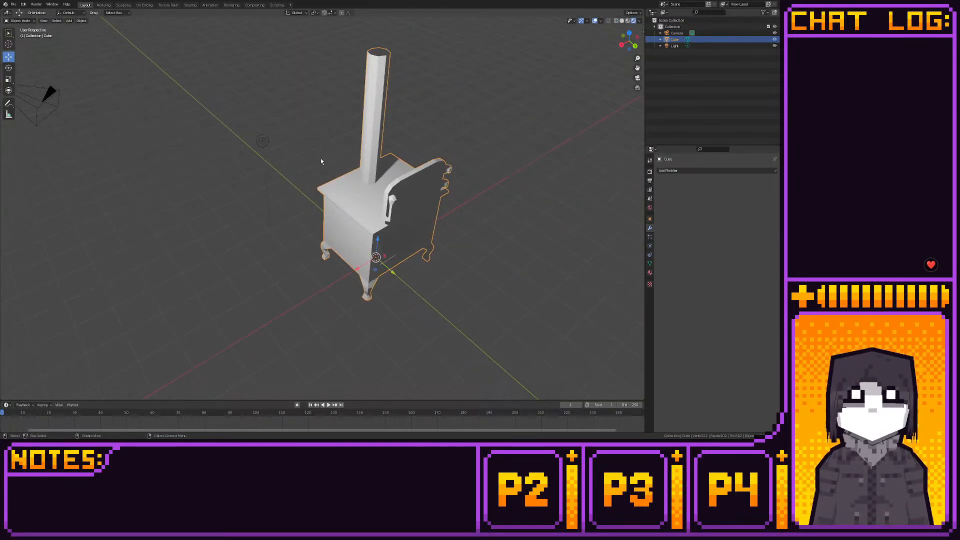
left_click(102, 5)
middle_click_drag(246, 97, 285, 256, "shift")
scroll(286, 256, "down", 2)
left_click_drag(330, 33, 404, 65)
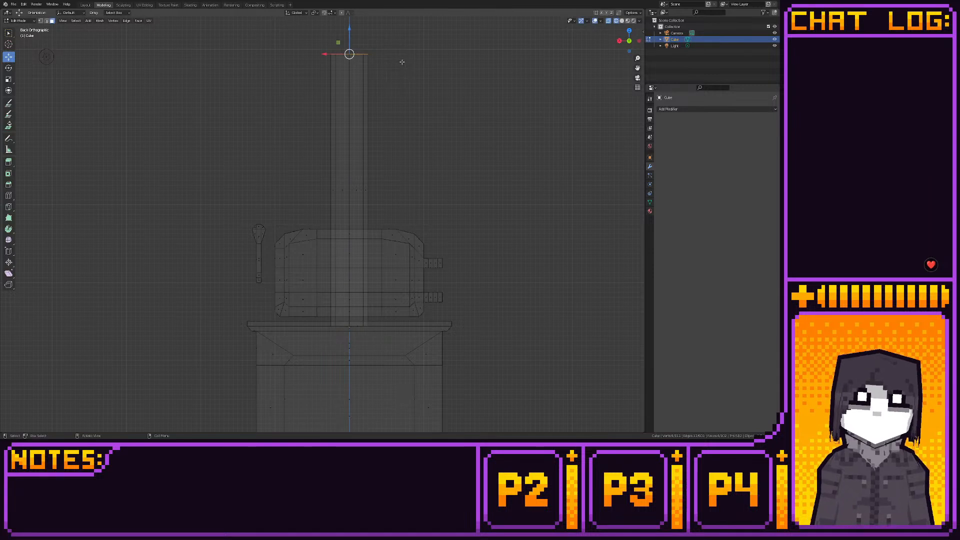
key("x")
left_click(403, 63)
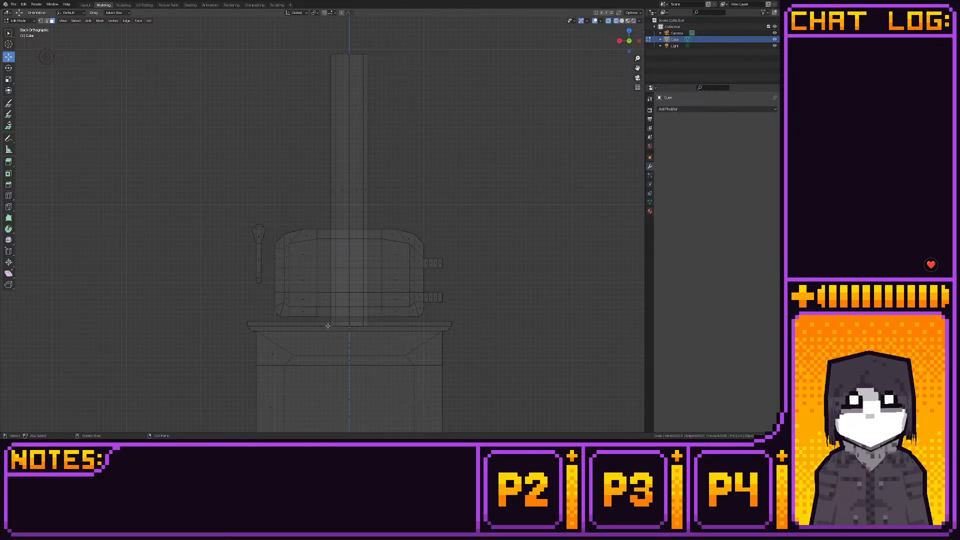
- Delete the hidden face at the chimney's base and check the shaded model
mouse_move(328, 326)
left_mouse_down()
mouse_move(384, 326)
mouse_move(325, 326)
left_mouse_up()
key("x")
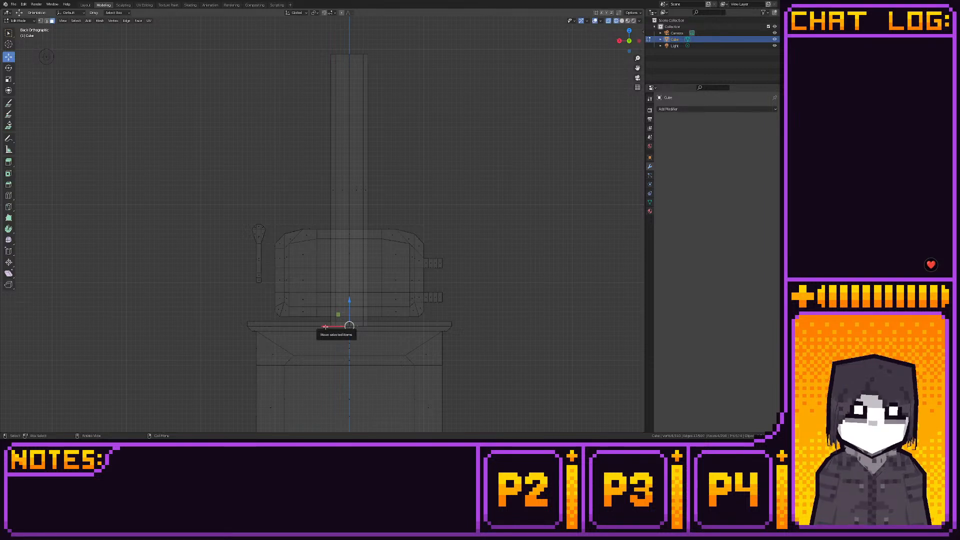
left_click(325, 327)
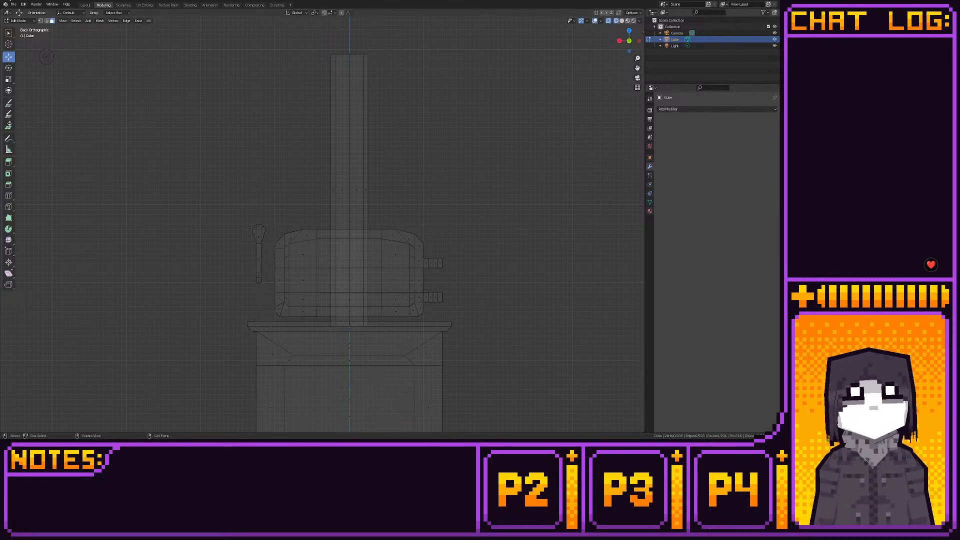
left_click(85, 5)
left_click(103, 5)
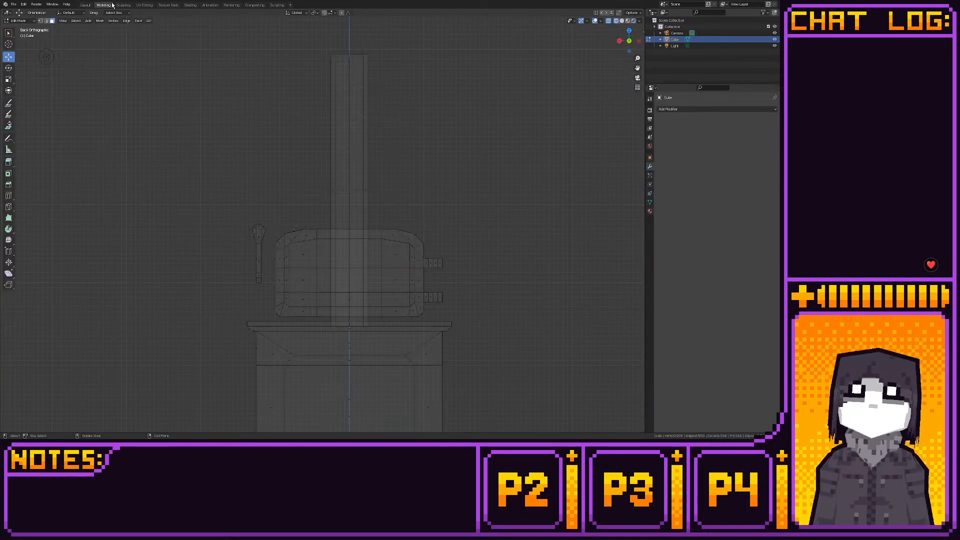
- Apply Shade Smooth to all of the chimney's side faces
right_click(366, 184)
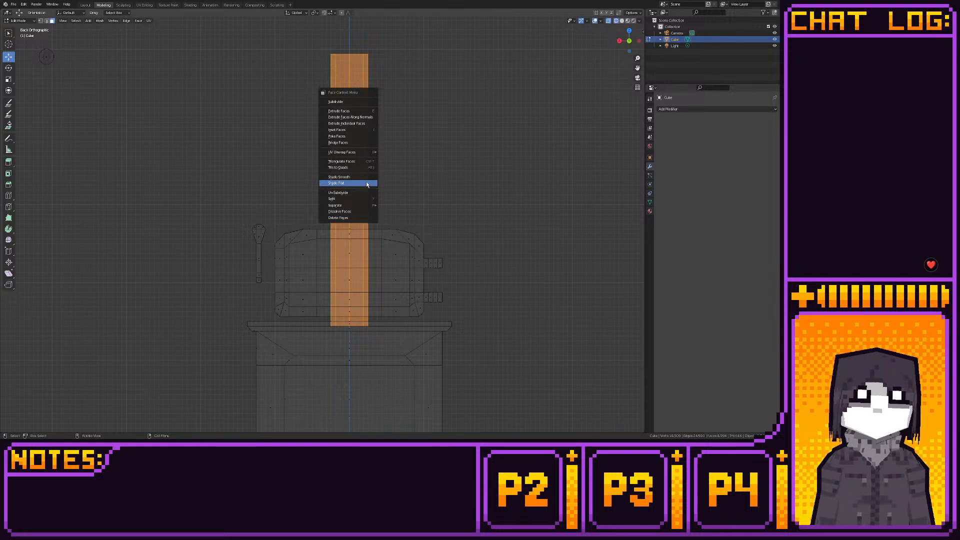
left_click(367, 183)
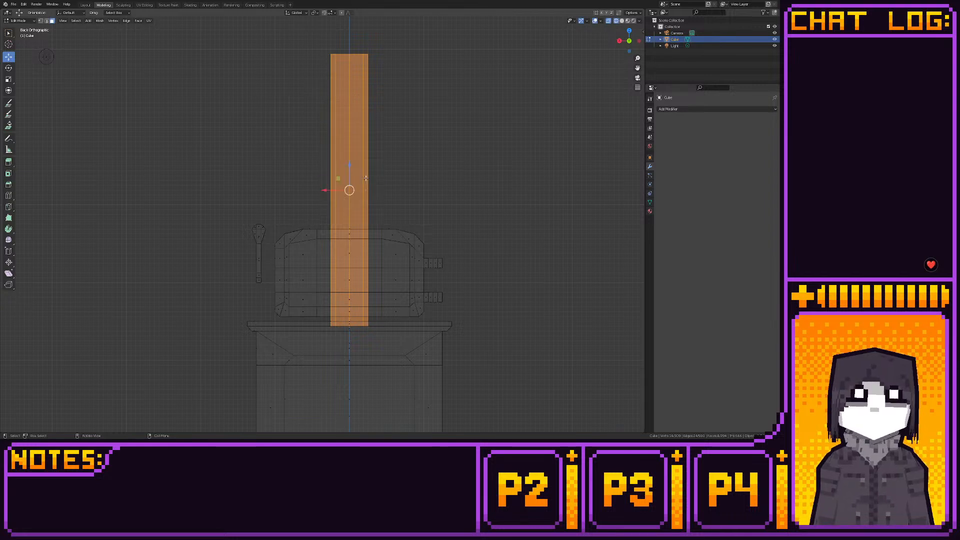
left_click(379, 130)
- Raise the chimney's upper and lower edge loops 0.0625 m each along Z and check the stove in the shaded layout
left_click_drag(311, 50, 391, 82)
left_click_drag(350, 28, 349, 23, "ctrl")
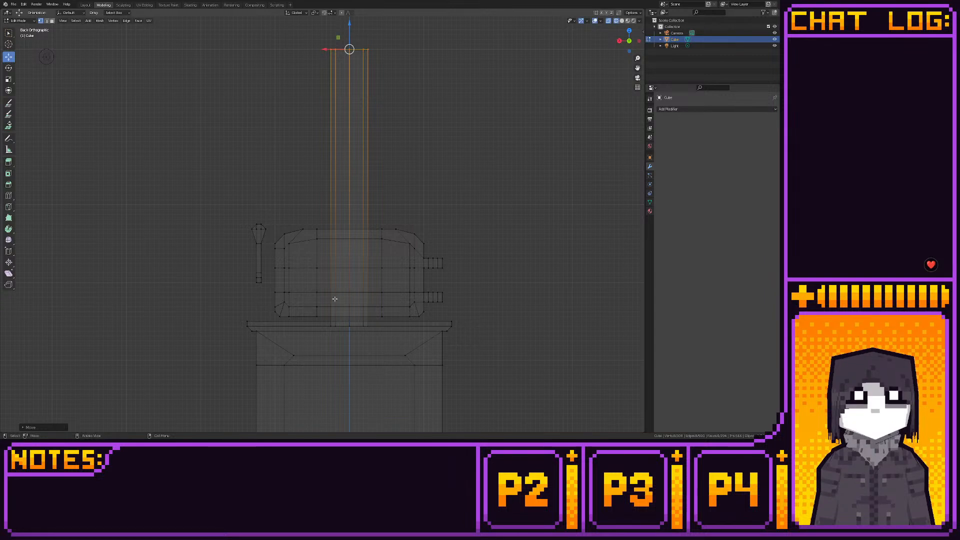
left_click_drag(328, 324, 380, 330)
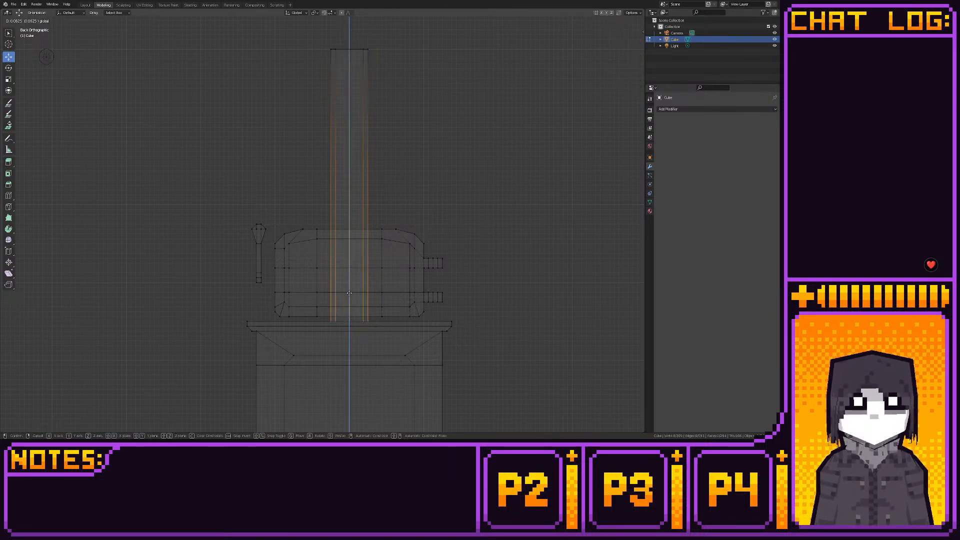
left_click(86, 5)
middle_click_drag(100, 33, 111, 181)
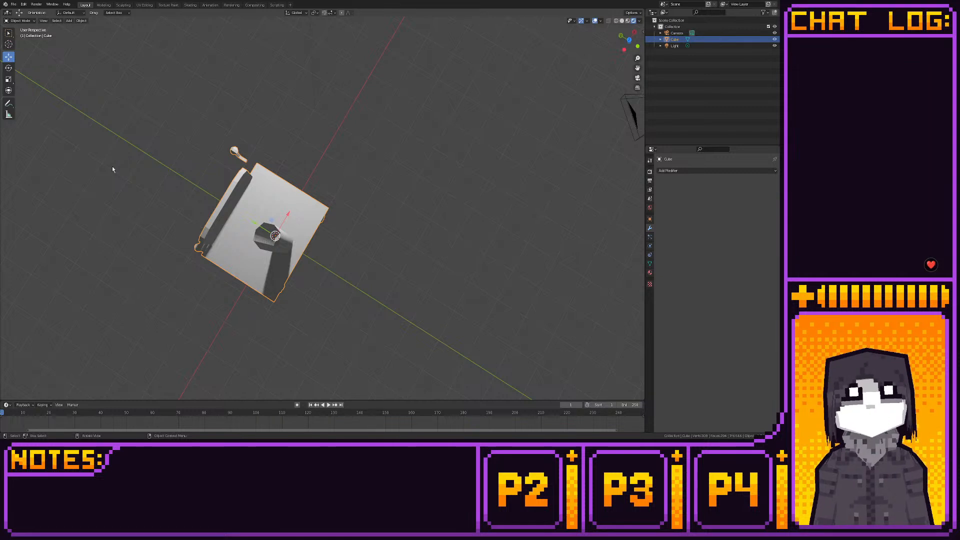
- Apply Shade Smooth to all faces of the door handle and check the handle and chimney in the shaded layout
left_click(104, 5)
key("3")
left_click_drag(242, 215, 268, 289)
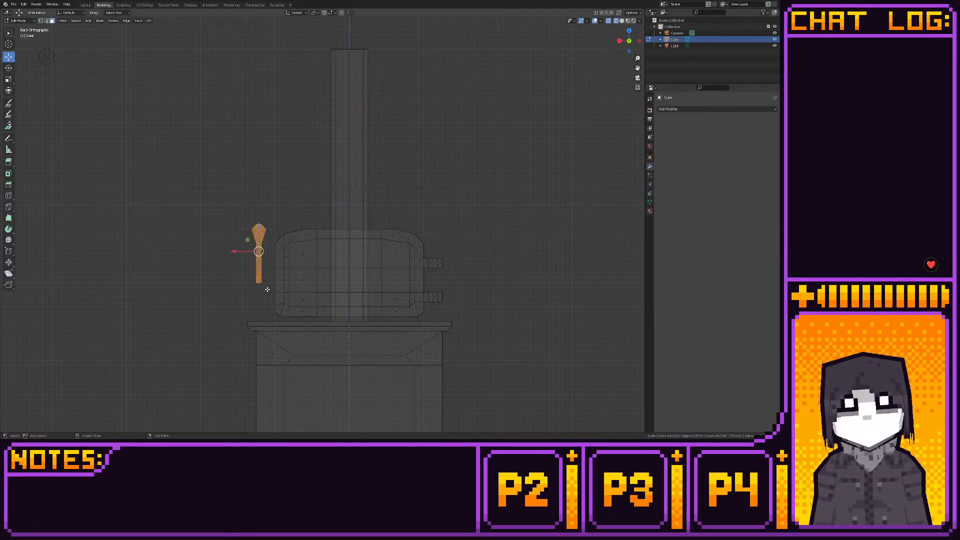
right_click(256, 265)
left_click(228, 265)
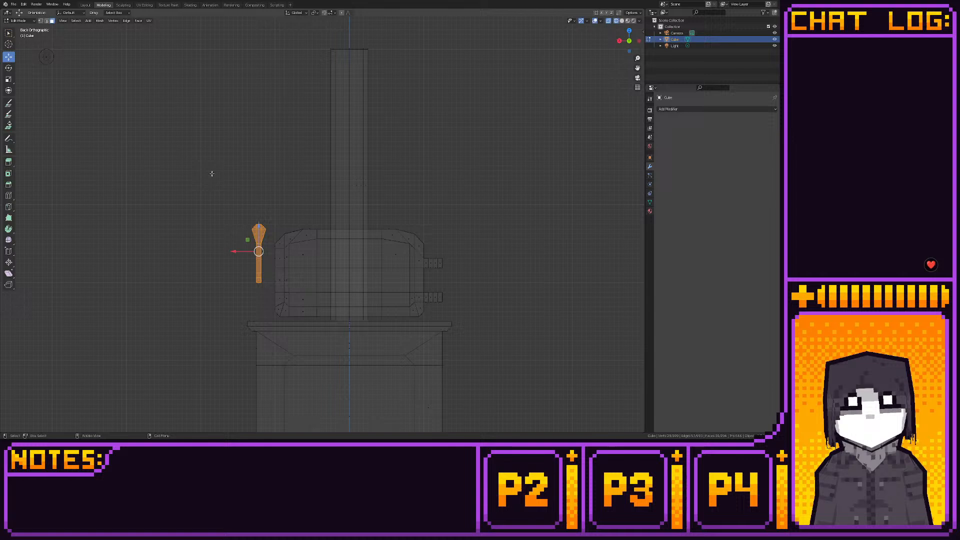
left_click(85, 5)
middle_click_drag(373, 130, 367, 248)
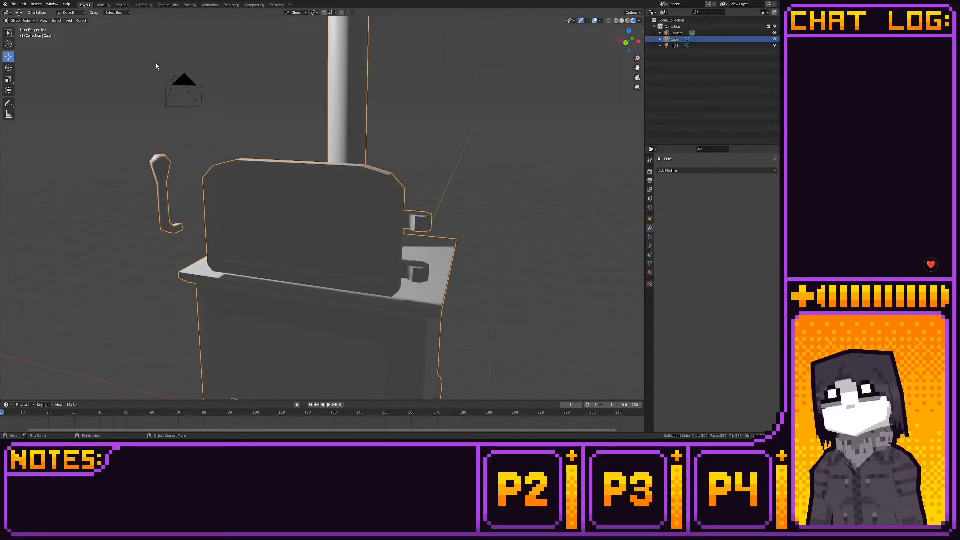
scroll(160, 66, "down", 5)
middle_click_drag(166, 70, 256, 92)
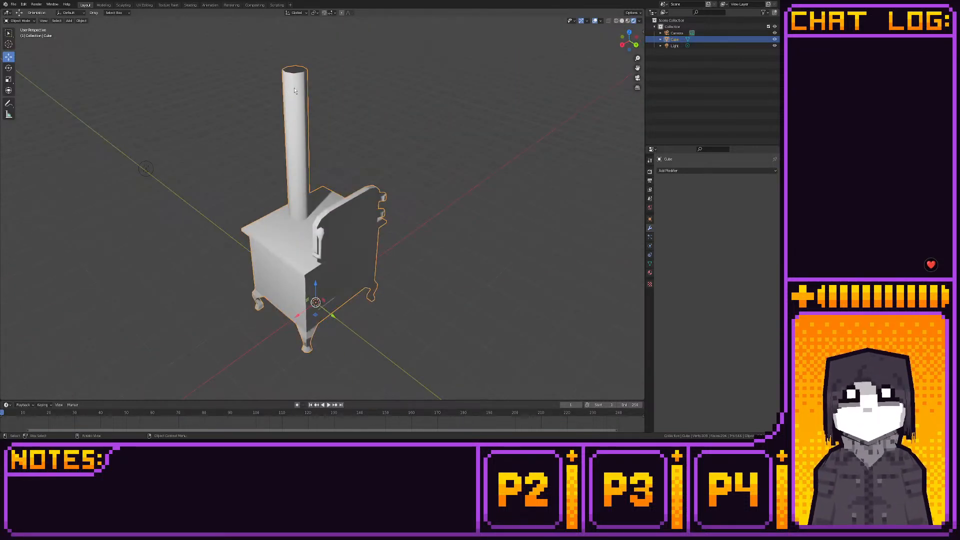
- Move the whole handle along X in back view until it is centered on the door's free-edge frame strip
left_click(103, 5)
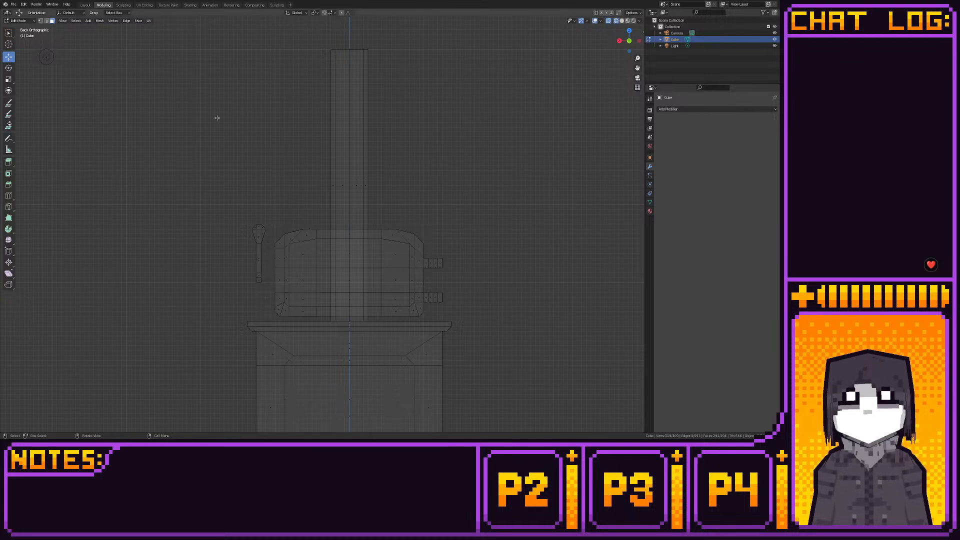
scroll(225, 65, "up", 3)
left_click_drag(192, 63, 245, 192)
scroll(232, 203, "up", 4)
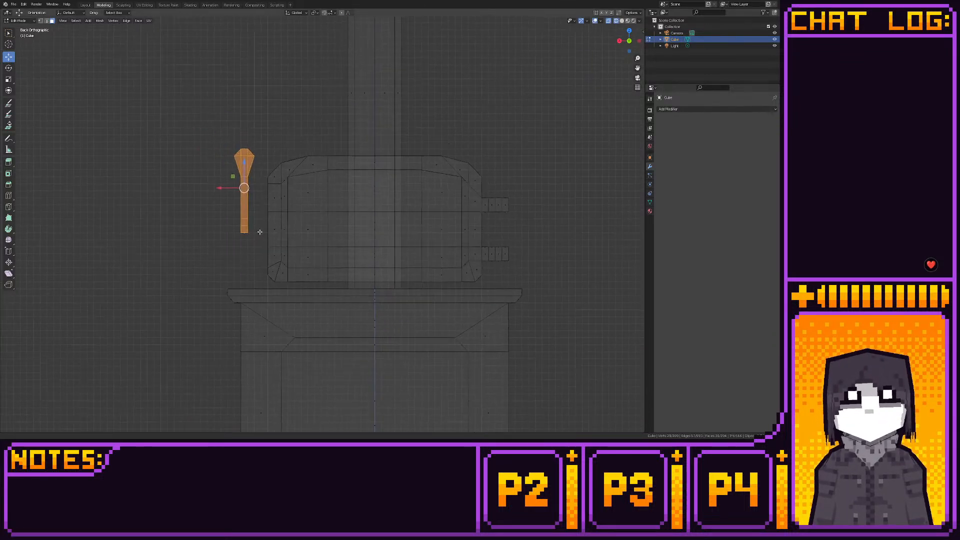
scroll(231, 202, "up", 3)
left_click_drag(161, 127, 254, 130)
middle_click_drag(239, 181, 315, 170, "shift")
scroll(315, 170, "up", 5)
middle_click_drag(316, 167, 277, 218, "shift")
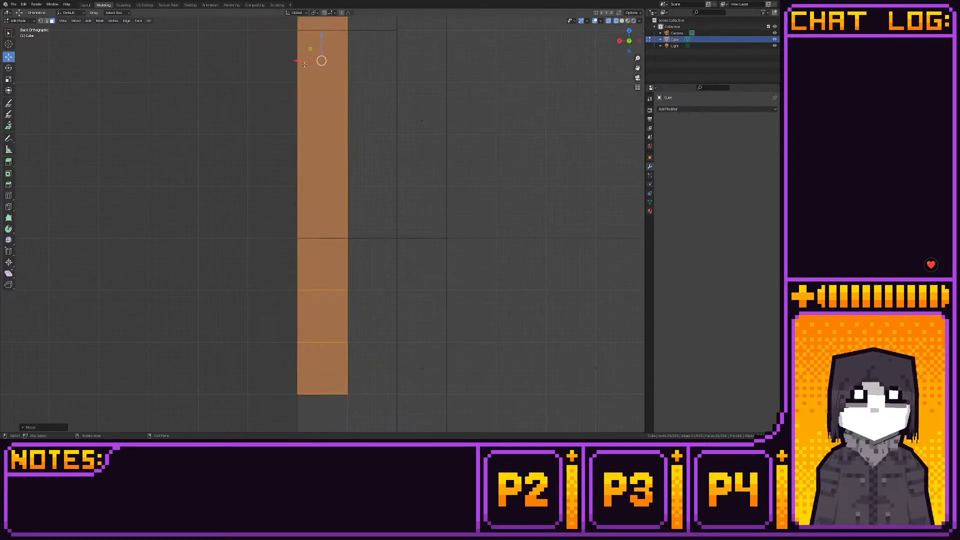
left_click_drag(295, 61, 309, 65)
middle_click_drag(328, 114, 310, 203, "shift")
scroll(320, 83, "up", 2)
left_click_drag(276, 44, 312, 47)
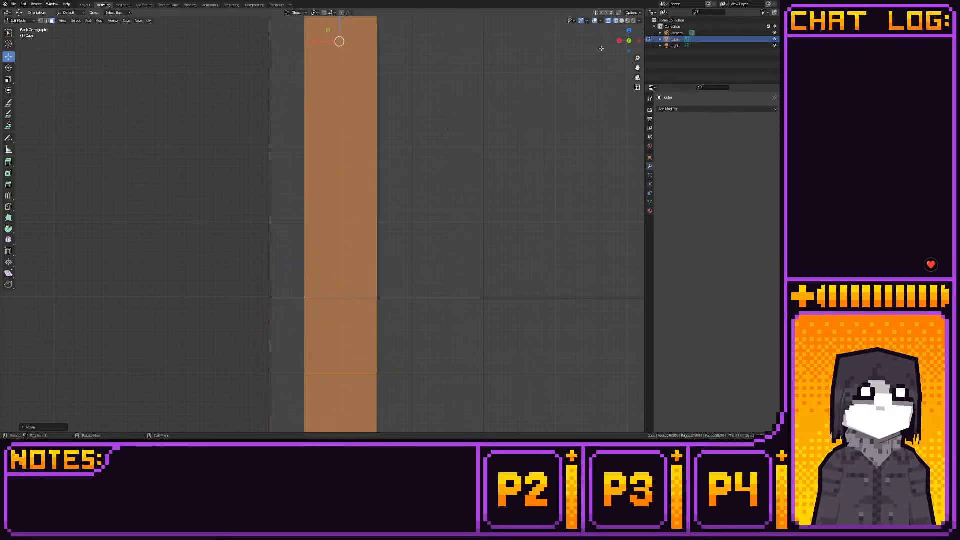
- Move the handle along Y in right view until its bent end sinks into the front of the door
left_click(619, 41)
scroll(490, 129, "down", 5)
middle_click_drag(488, 128, 379, 119, "shift")
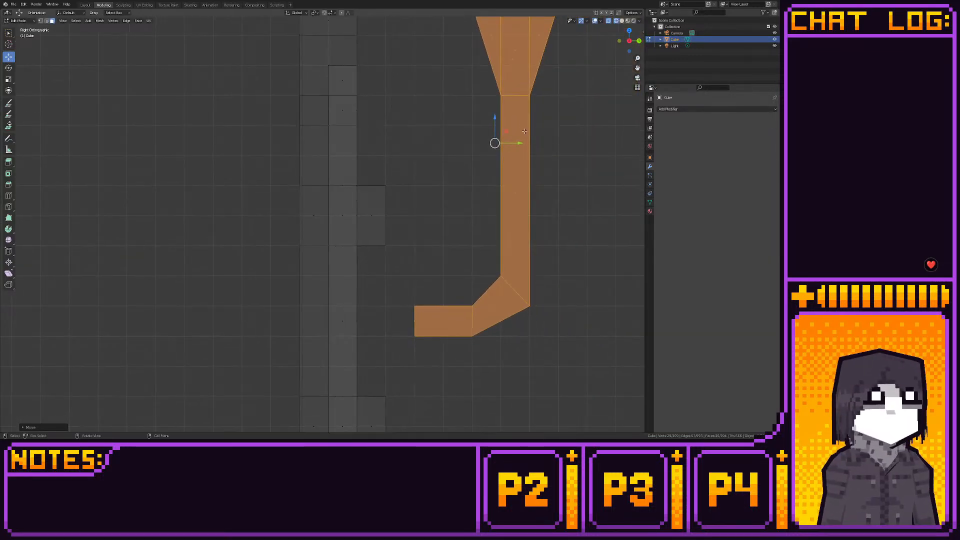
left_click_drag(520, 143, 440, 144)
middle_click_drag(435, 138, 426, 79, "shift")
scroll(416, 150, "down", 2)
scroll(425, 118, "down", 4)
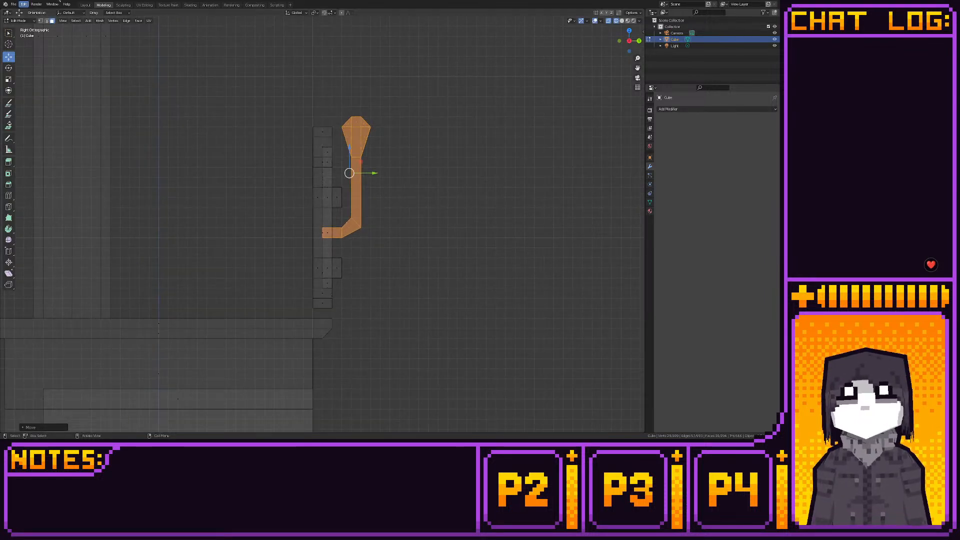
- Check from several angles, in shaded and wireframe views, how the handle attaches to the door
left_click(86, 5)
middle_click_drag(382, 126, 387, 103)
left_click(102, 5)
mouse_move(310, 116)
middle_mouse_down()
mouse_move(231, 124)
mouse_move(189, 112)
mouse_move(222, 103)
middle_mouse_up()
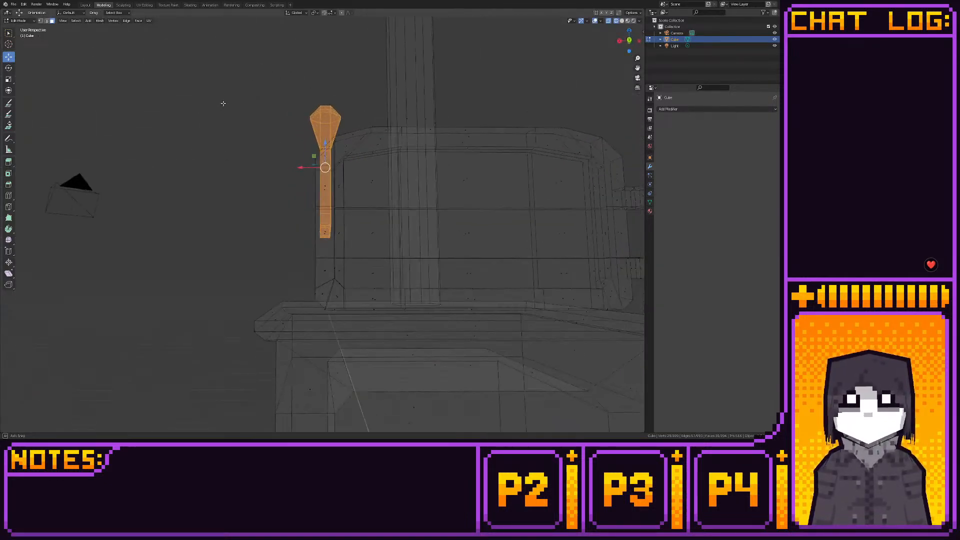
left_click(85, 5)
mouse_move(295, 131)
middle_mouse_down()
mouse_move(236, 151)
mouse_move(221, 101)
mouse_move(300, 188)
mouse_move(260, 150)
middle_mouse_up()
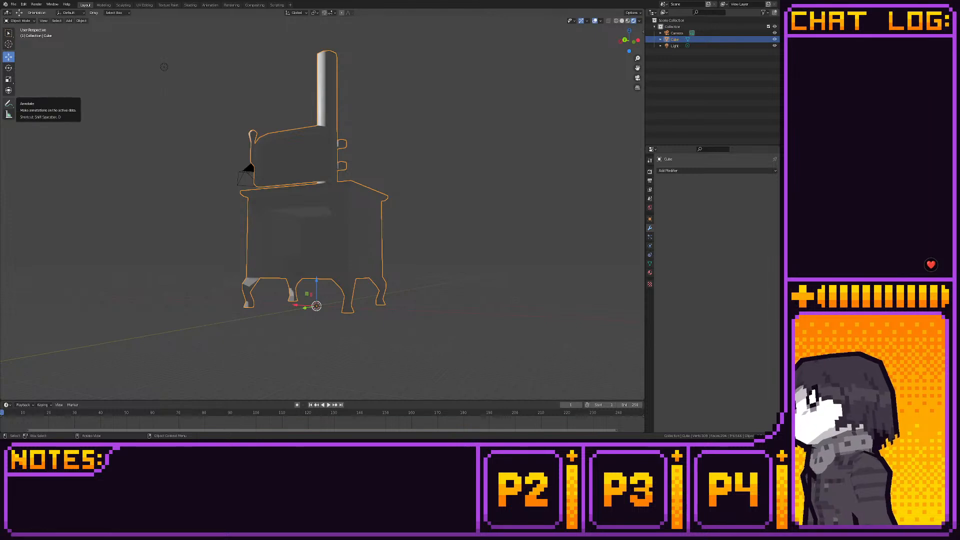
left_click(103, 5)
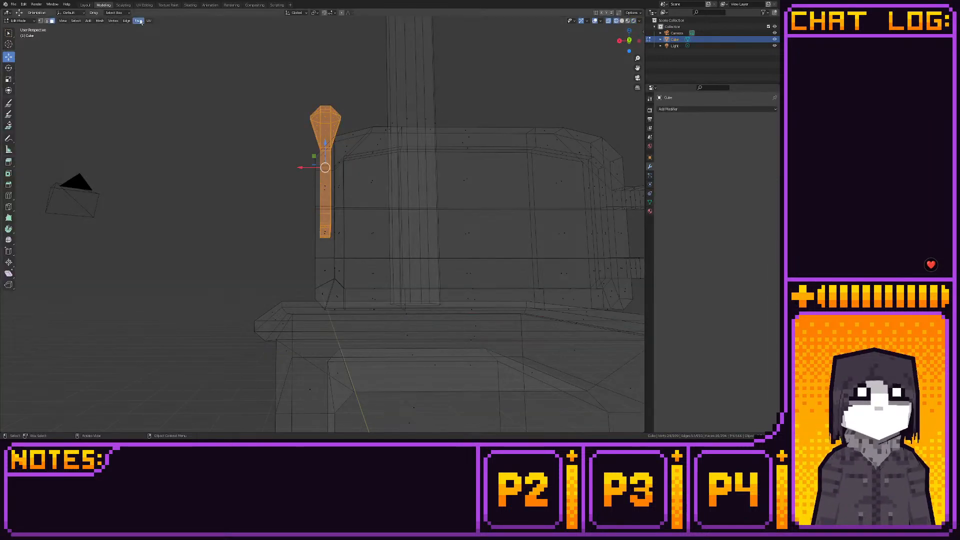
- Move the handle along X clear of the door in back view and shift both inner side columns of the door frame inward
left_click(628, 40)
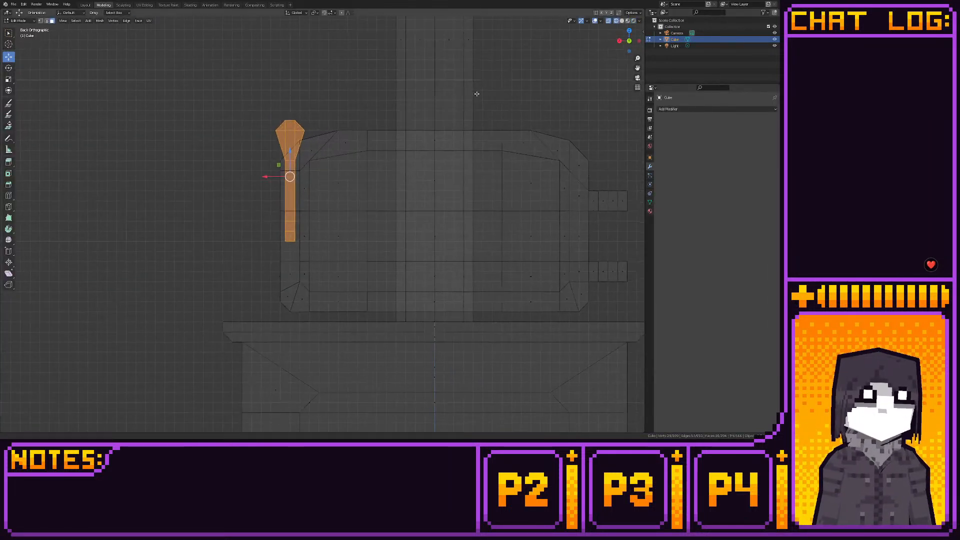
left_click_drag(273, 178, 196, 174)
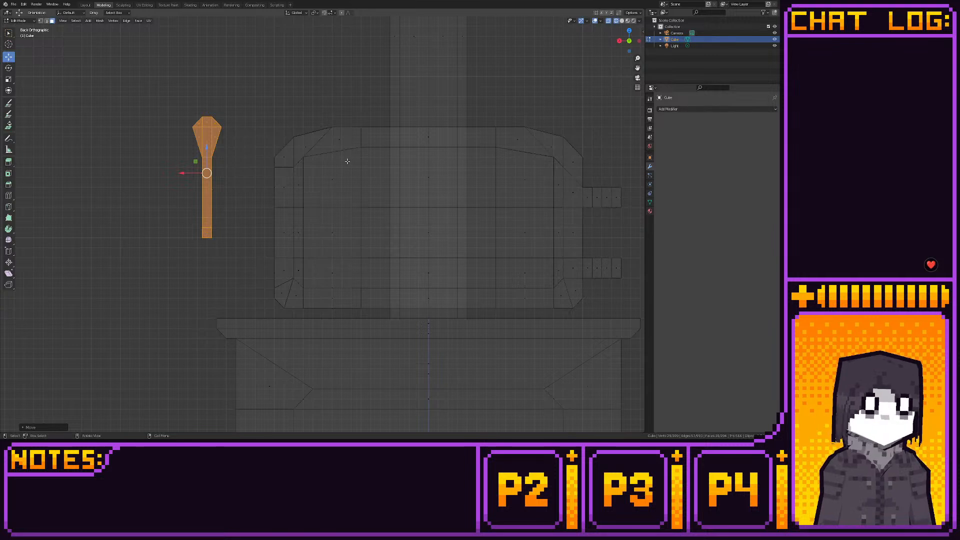
middle_click_drag(348, 160, 321, 155, "shift")
left_click_drag(262, 147, 304, 286)
left_click_drag(254, 221, 263, 221)
left_click_drag(505, 142, 548, 288)
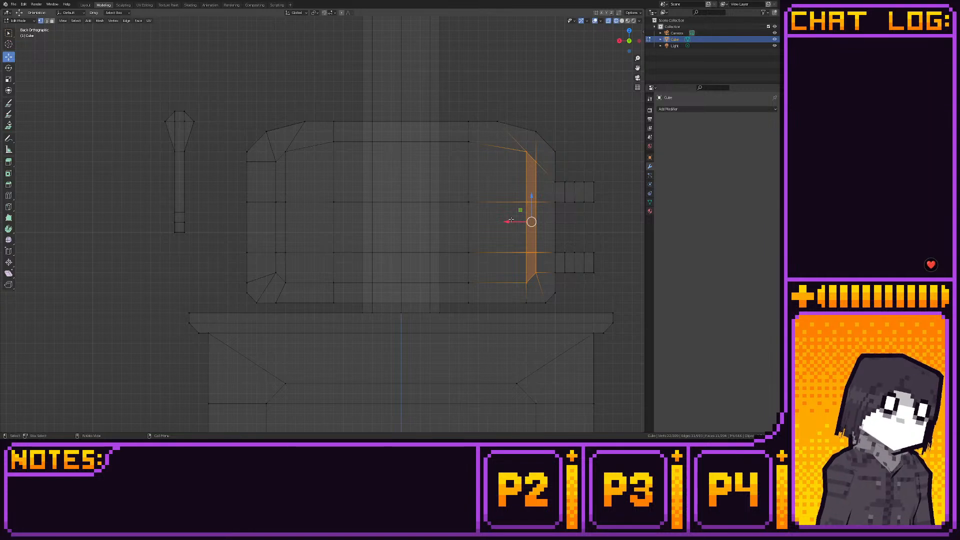
left_click_drag(510, 219, 501, 220)
- Raise the door frame's lower inner vertices and lower its upper inner vertices along Z to widen the frame strips
left_click_drag(264, 249, 536, 297)
left_click_drag(403, 240, 387, 221)
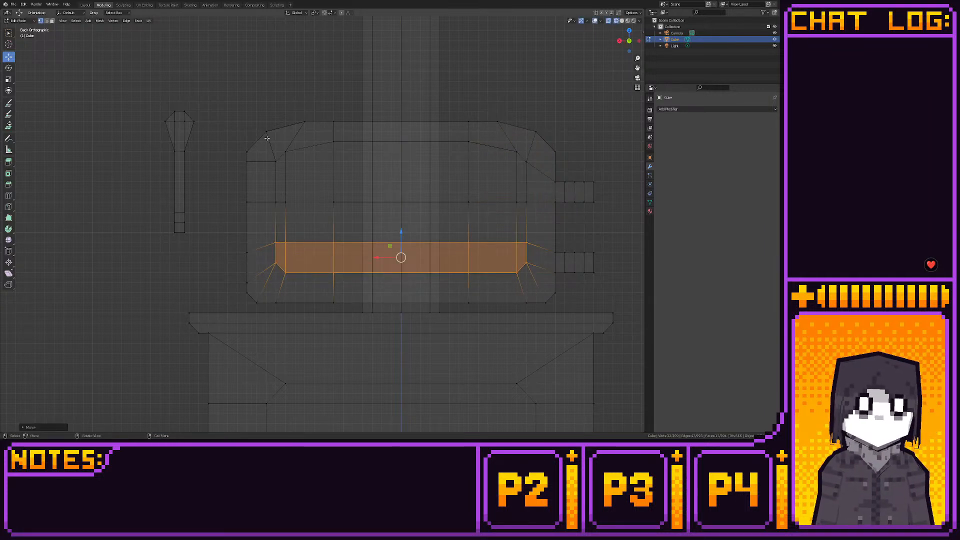
left_click_drag(273, 133, 542, 179)
key("g")
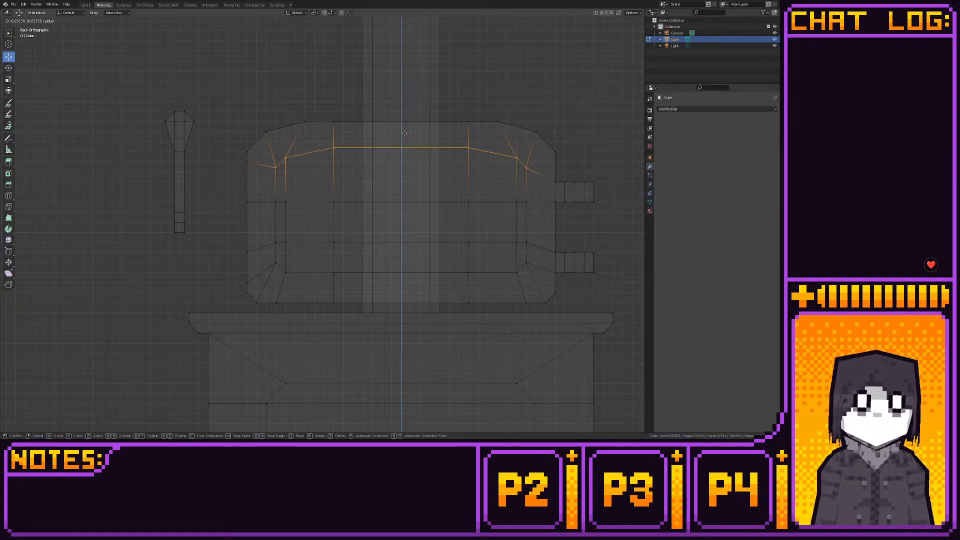
left_click(404, 133)
- Snap the whole handle to the grid and move it along X onto the widened frame strip at the door's free edge
left_click_drag(129, 78, 225, 242)
middle_click_drag(199, 209, 317, 236, "shift")
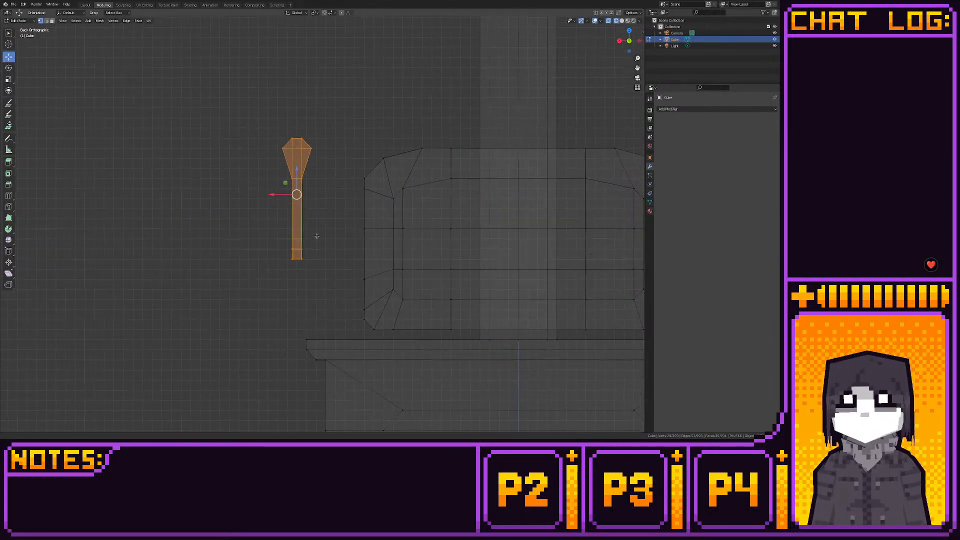
scroll(317, 236, "up", 4)
key("g")
key("x")
left_click(279, 185)
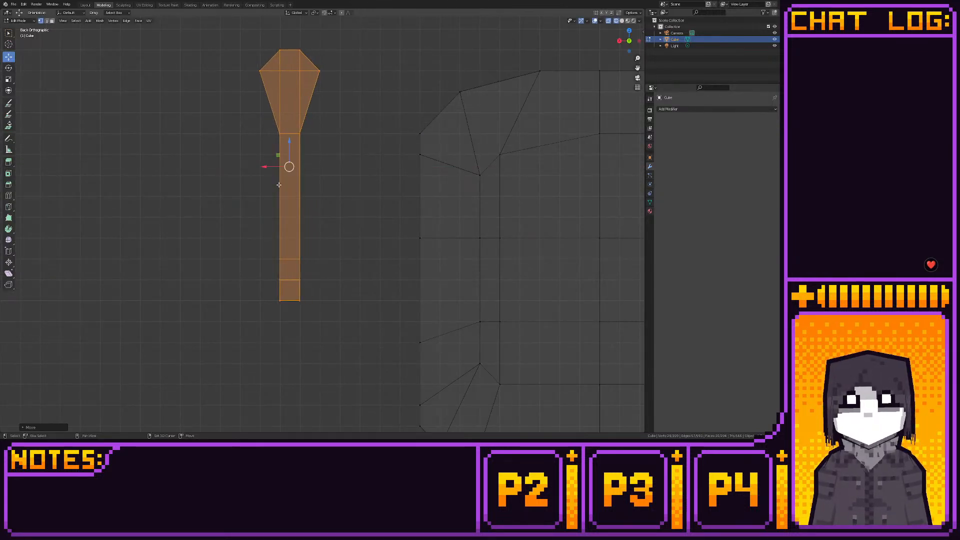
scroll(279, 184, "up", 3)
key("shift+s")
left_click(348, 205)
scroll(336, 229, "down", 4)
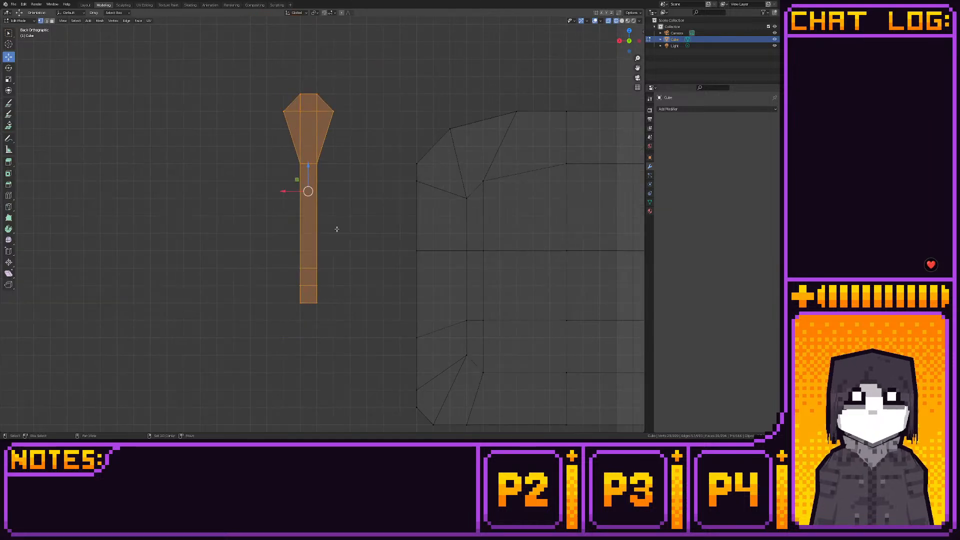
middle_click_drag(337, 228, 262, 184, "shift")
left_click_drag(207, 146, 341, 156)
scroll(337, 225, "down", 4)
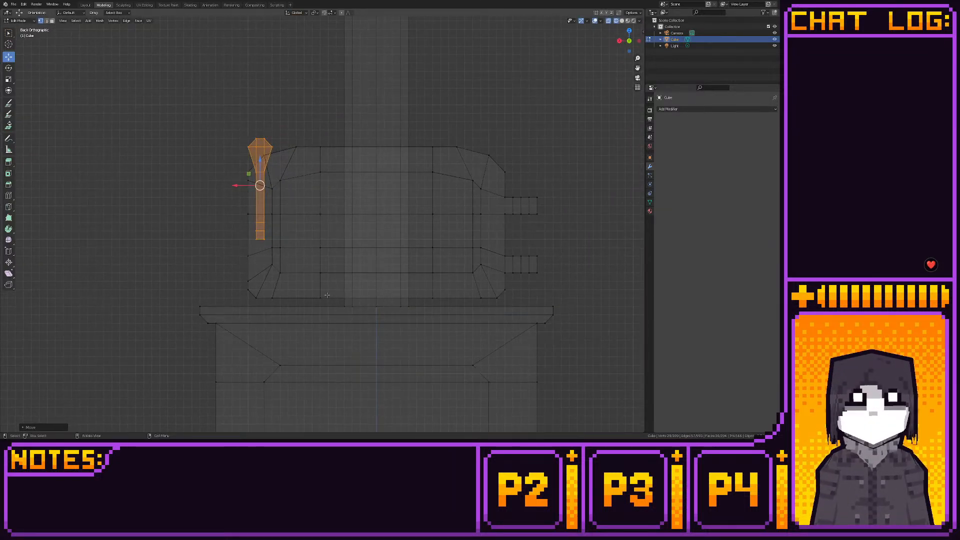
- Select the complete door with its hinges and handle in right view and snap the selection to the grid
scroll(327, 295, "down", 4)
middle_click_drag(336, 333, 337, 251, "shift")
scroll(336, 274, "up", 3)
scroll(329, 276, "down", 3)
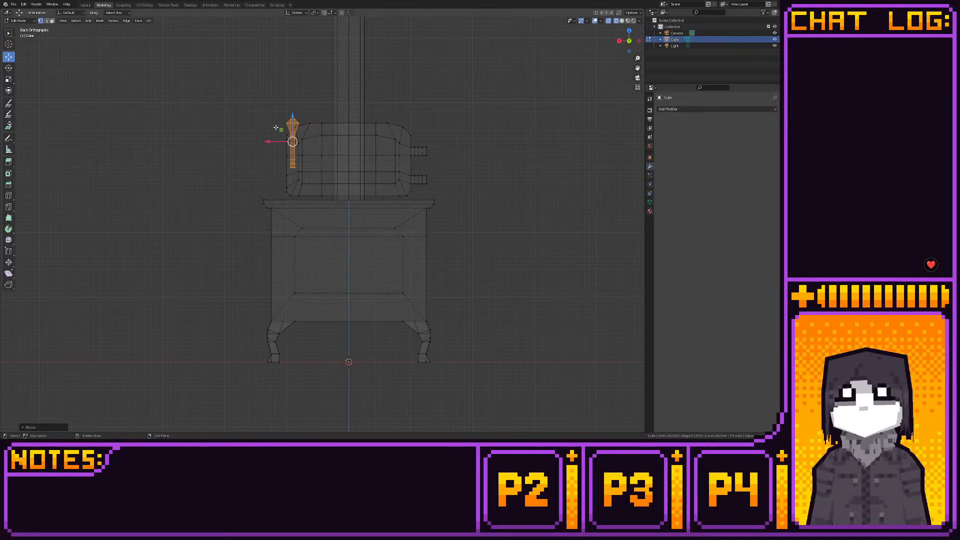
left_click(619, 40)
left_click_drag(302, 78, 395, 196)
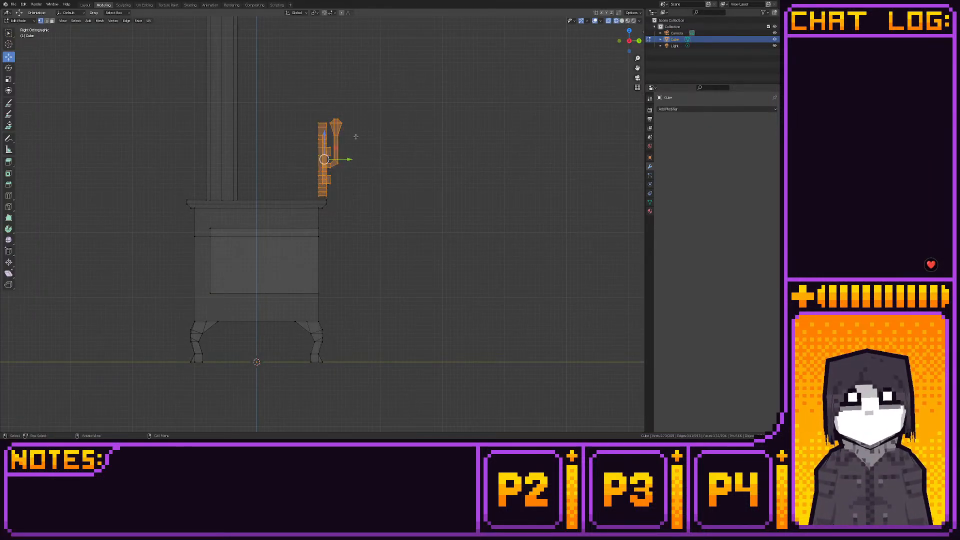
middle_click_drag(353, 145, 368, 160, "shift")
scroll(359, 185, "up", 3)
scroll(358, 185, "up", 5)
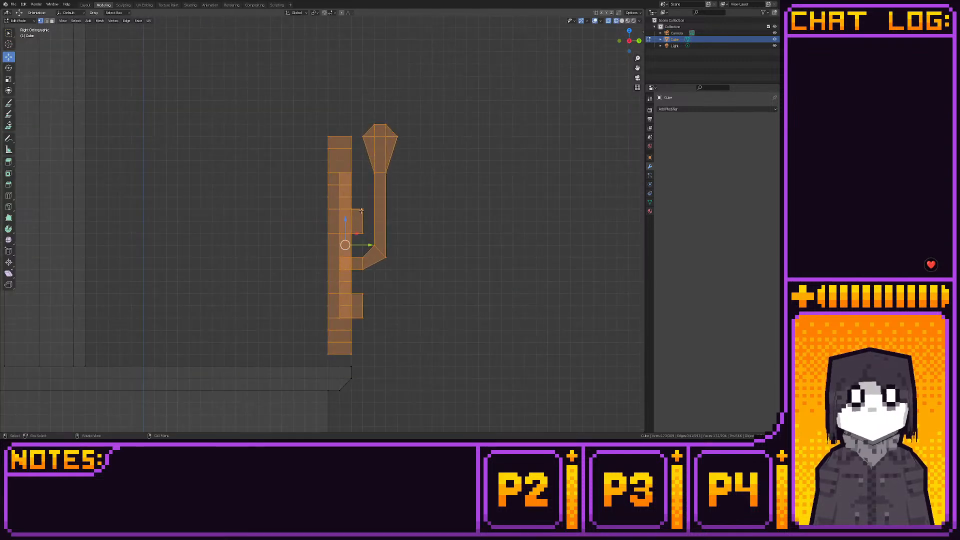
key("shift+s")
left_click(436, 195)
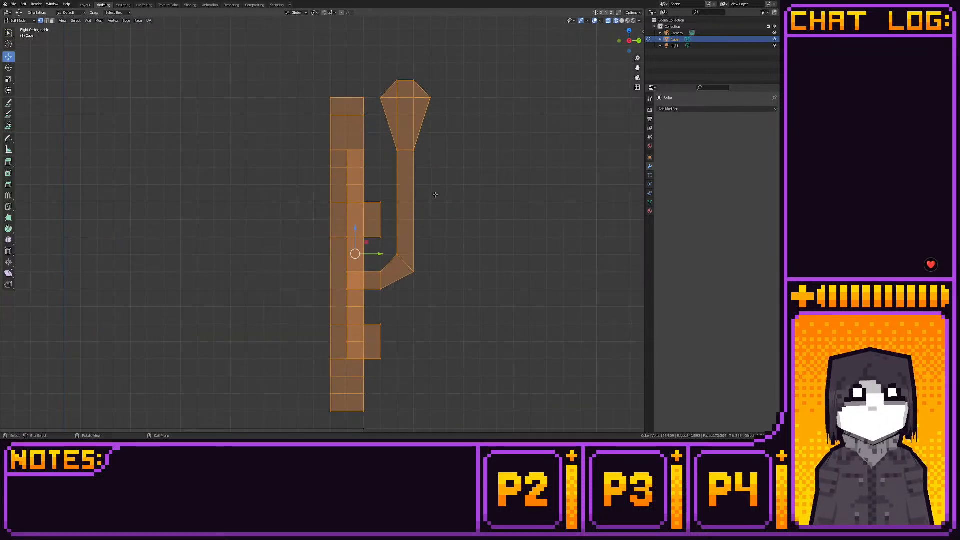
- Move the door assembly down along Z over the firebox opening and check its fit from several angles
scroll(394, 156, "down", 5)
left_click_drag(351, 124, 338, 285)
left_click(339, 286)
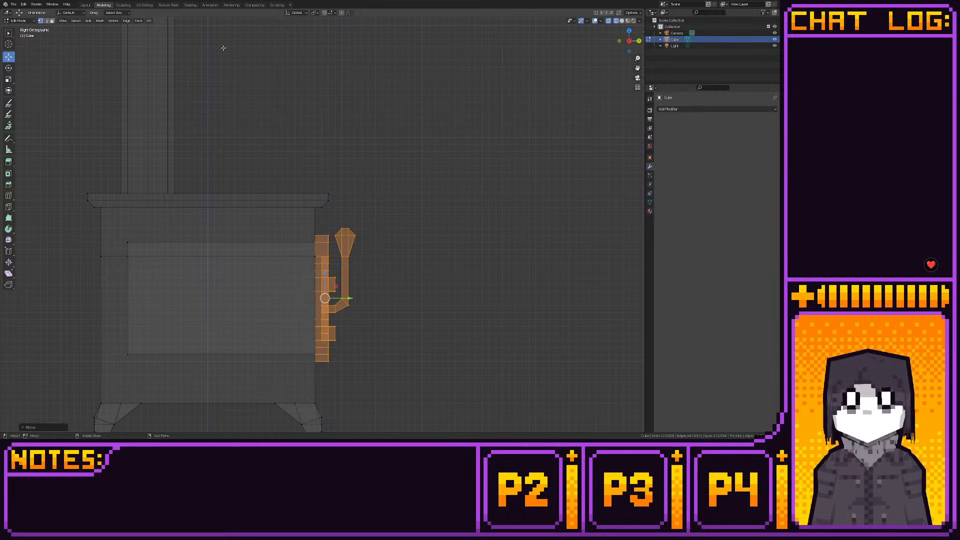
left_click(85, 5)
middle_click_drag(235, 151, 225, 135)
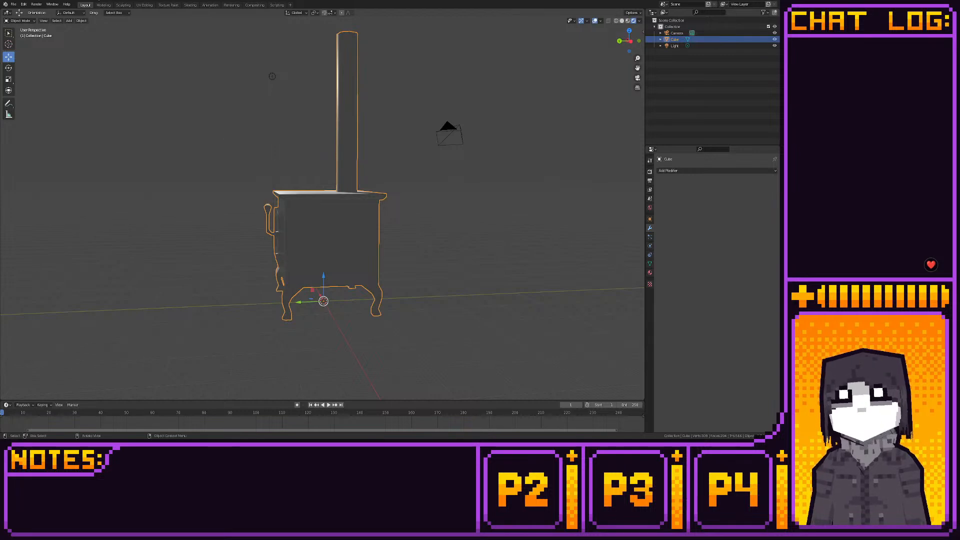
left_click(103, 5)
left_click(639, 40)
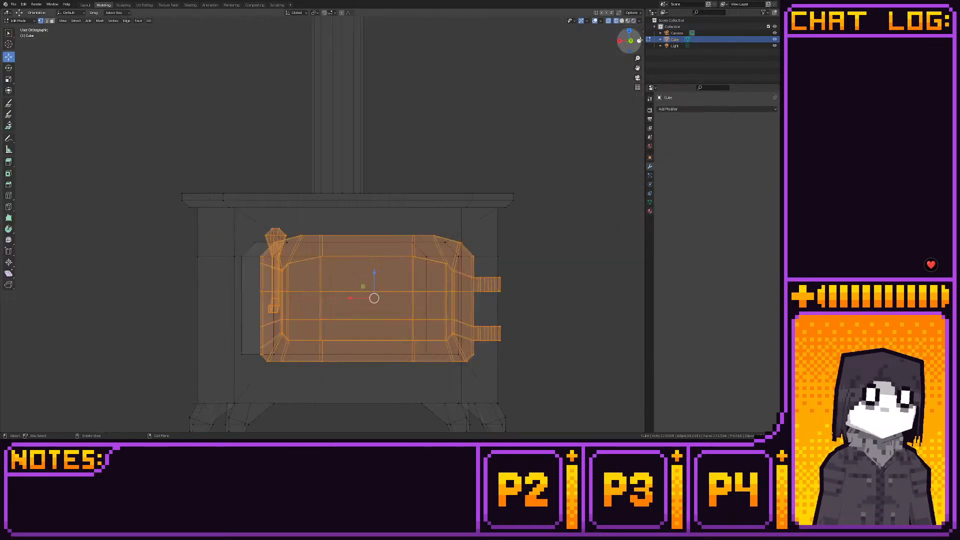
middle_click_drag(475, 267, 439, 202)
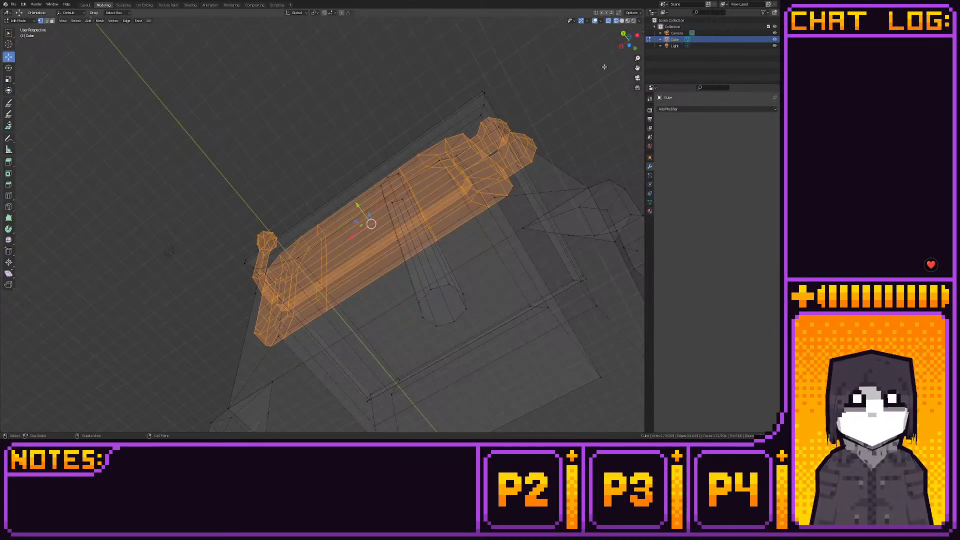
left_click(628, 37)
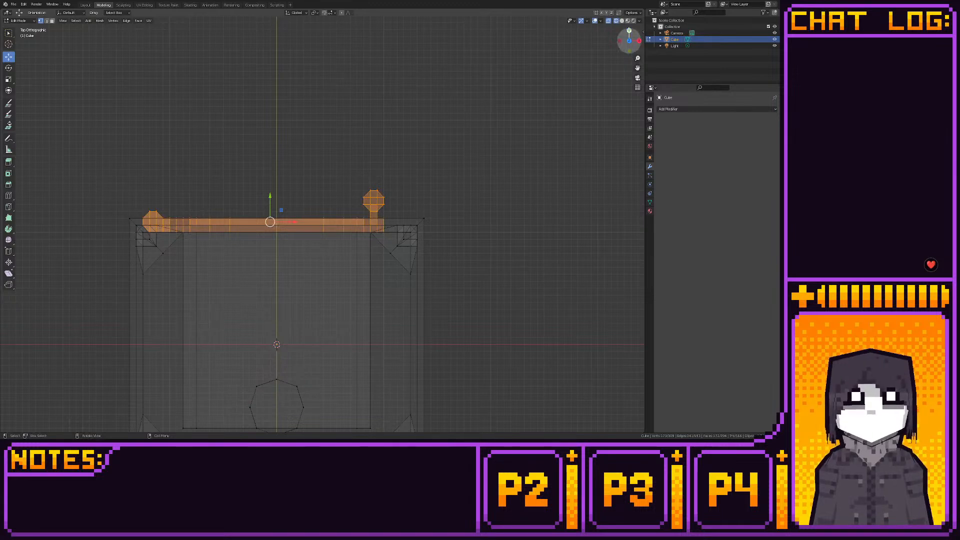
left_click(628, 30)
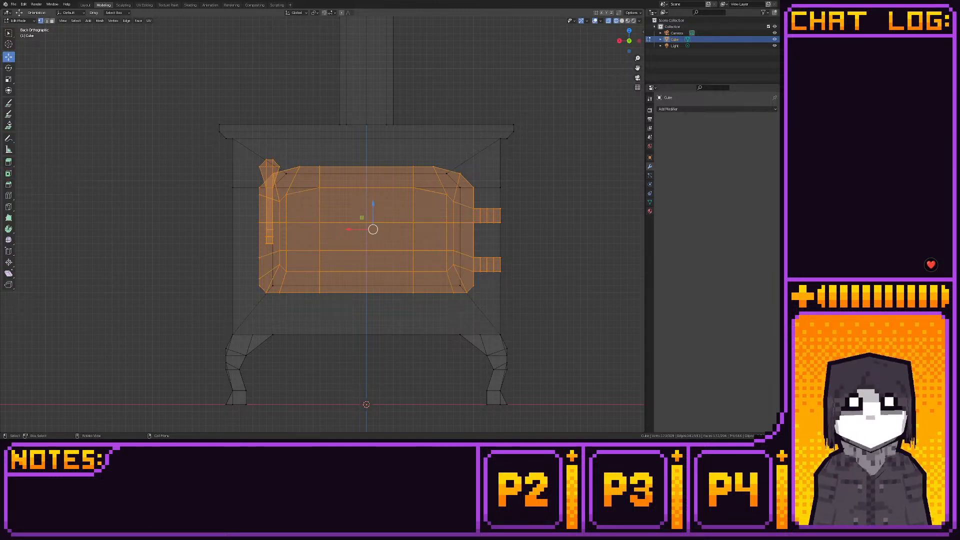
- Lift the door assembly back up along Z until it sits above the stovetop, and switch to face selection
key("g")
key("z")
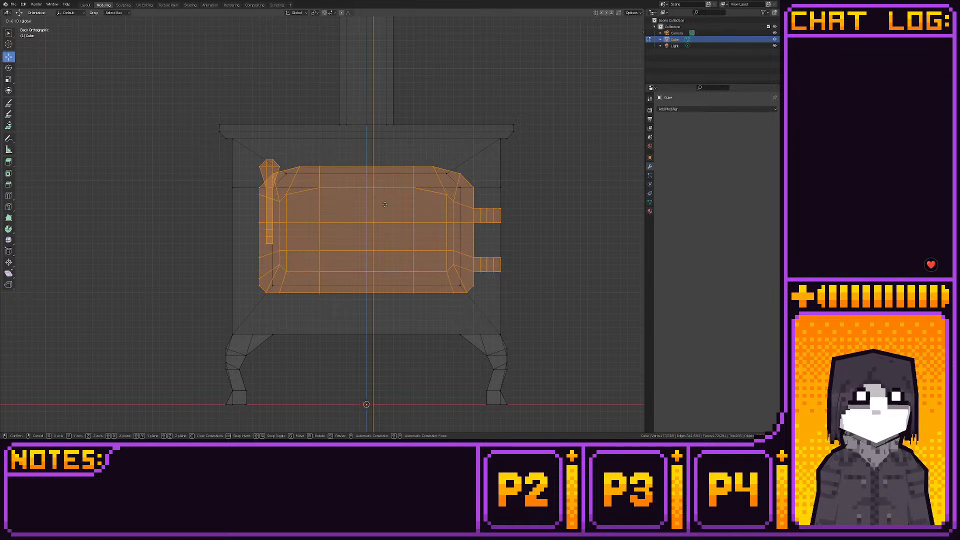
left_click(386, 203)
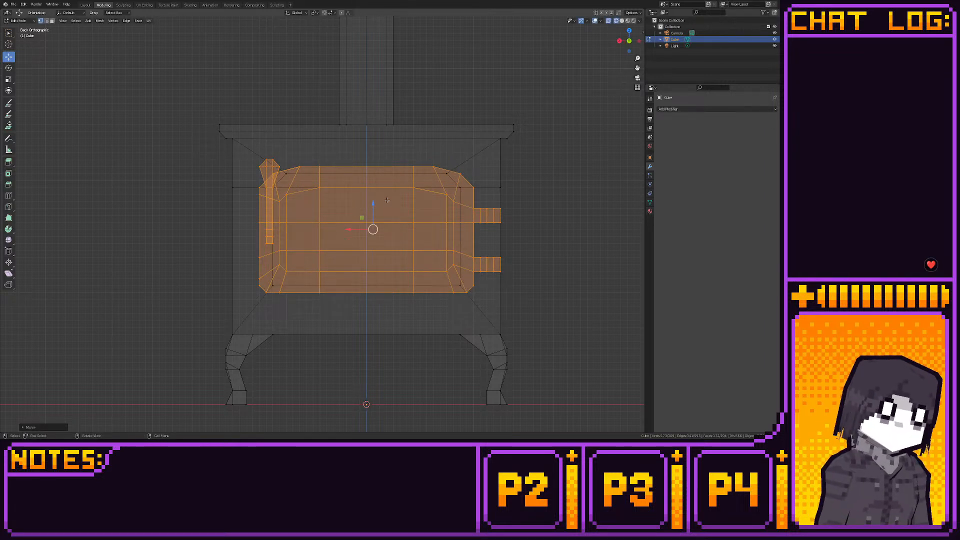
left_click_drag(374, 206, 372, 70)
middle_click_drag(455, 165, 444, 198, "shift")
scroll(449, 197, "down", 1)
scroll(445, 197, "up", 1)
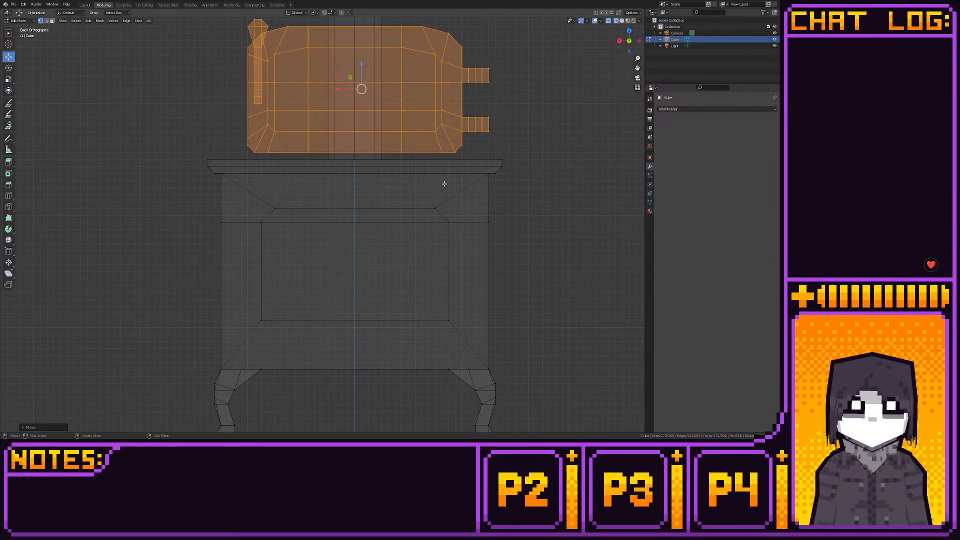
key("3")
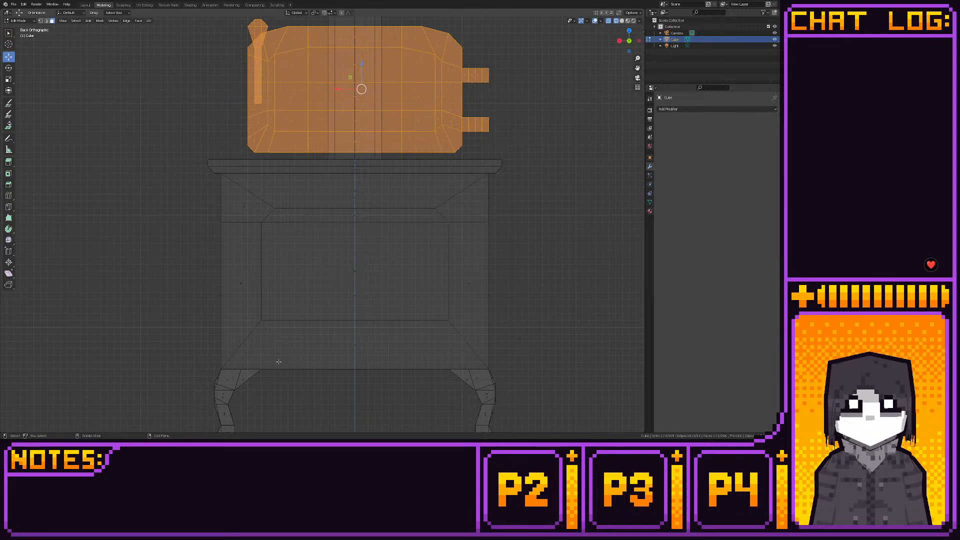
middle_click_drag(377, 367, 374, 321, "shift")
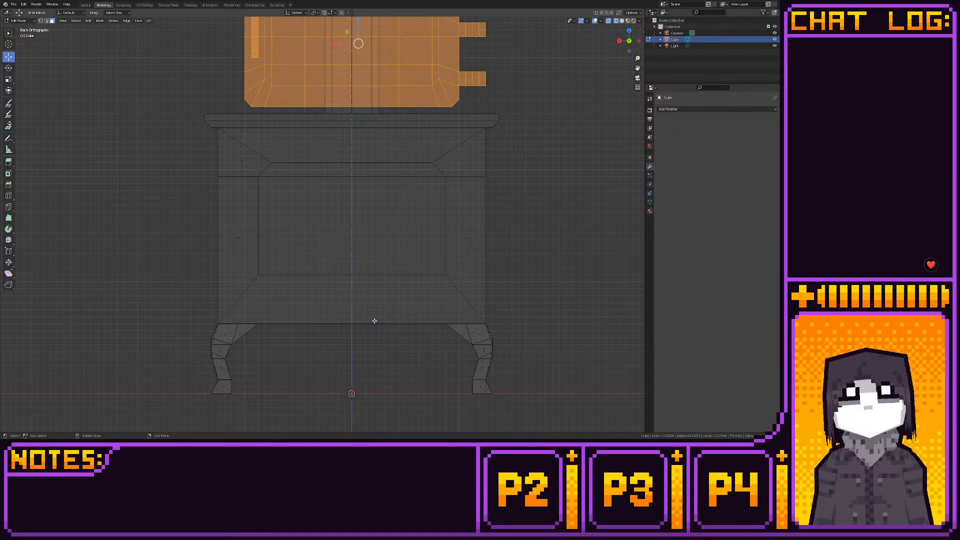
scroll(374, 321, "down", 2)
scroll(374, 321, "up", 1)
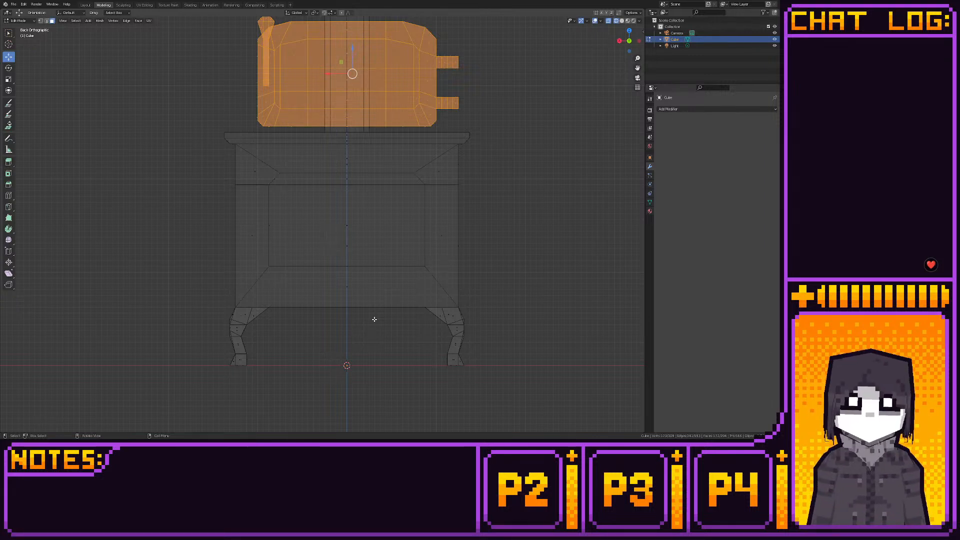
- Deselect everything, add a small cube to the mesh and move it up and out in front of the stove
middle_click_drag(378, 287, 454, 339)
key("alt+a")
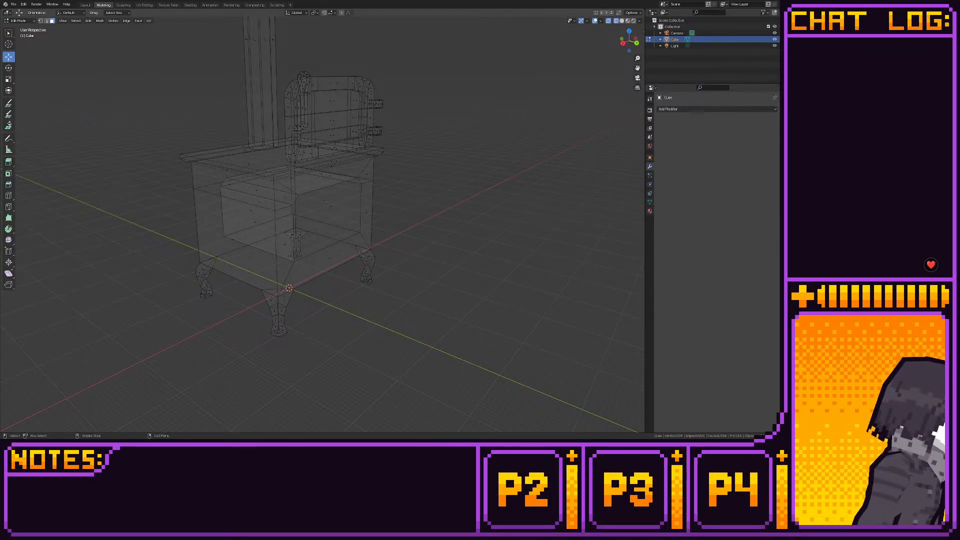
middle_click_drag(421, 185, 422, 160)
key("shift+a")
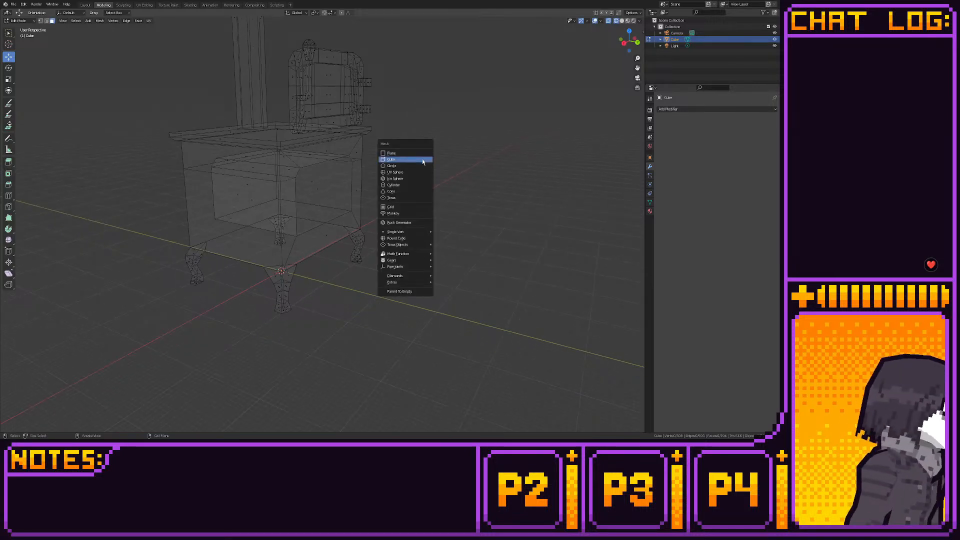
left_click(421, 158)
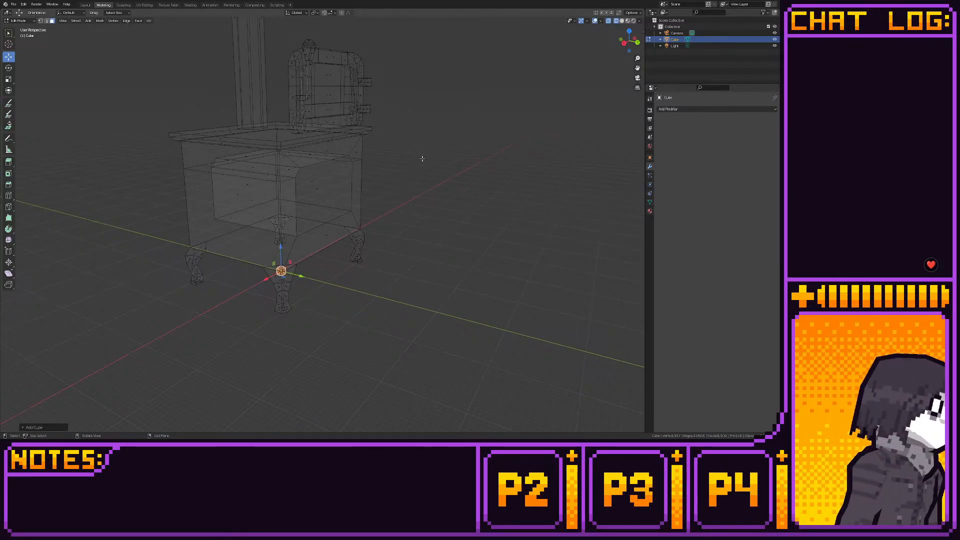
left_click_drag(293, 262, 450, 221)
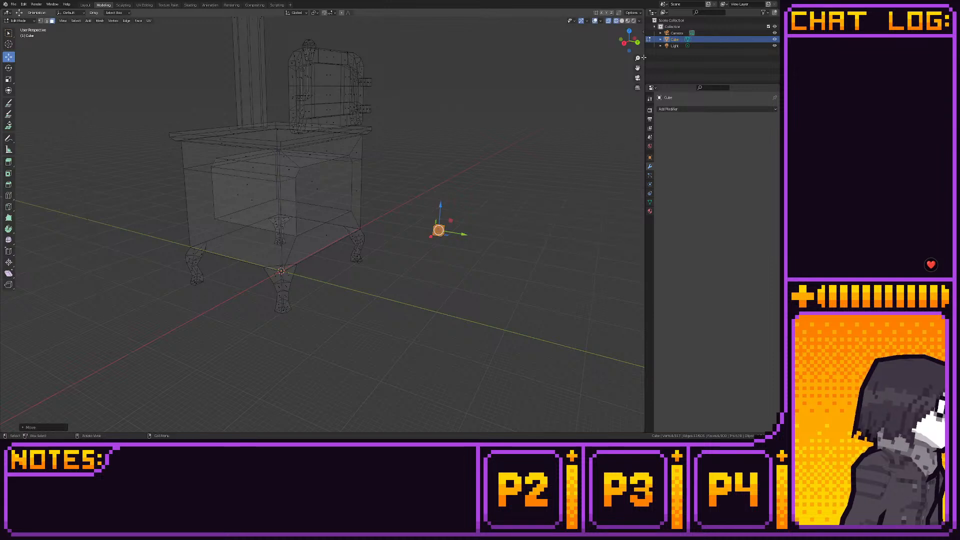
- Stretch the cube along X from both ends into a long thin bar in top view and move it along Y closer to the stove
left_click(629, 31)
middle_click_drag(354, 174, 391, 239, "shift")
scroll(391, 239, "up", 4)
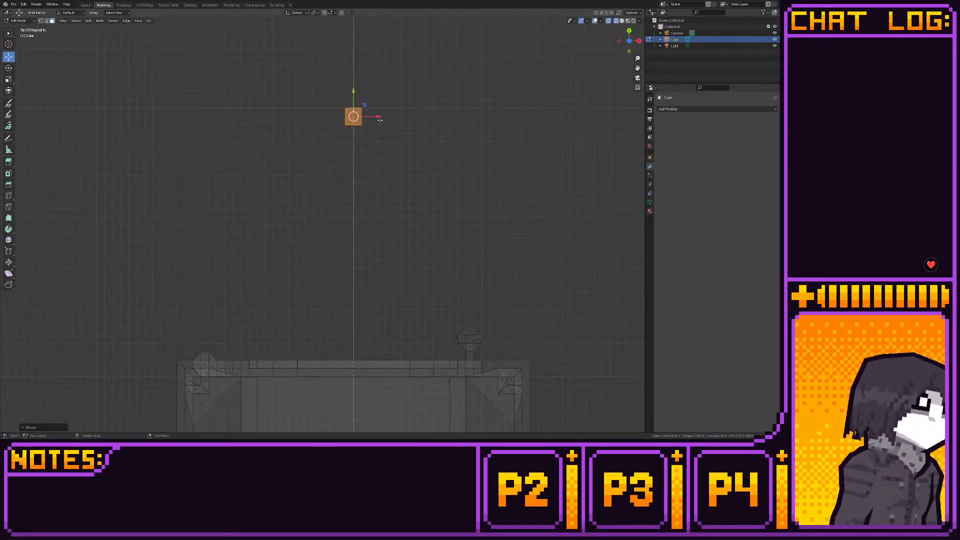
left_click_drag(378, 84, 474, 122)
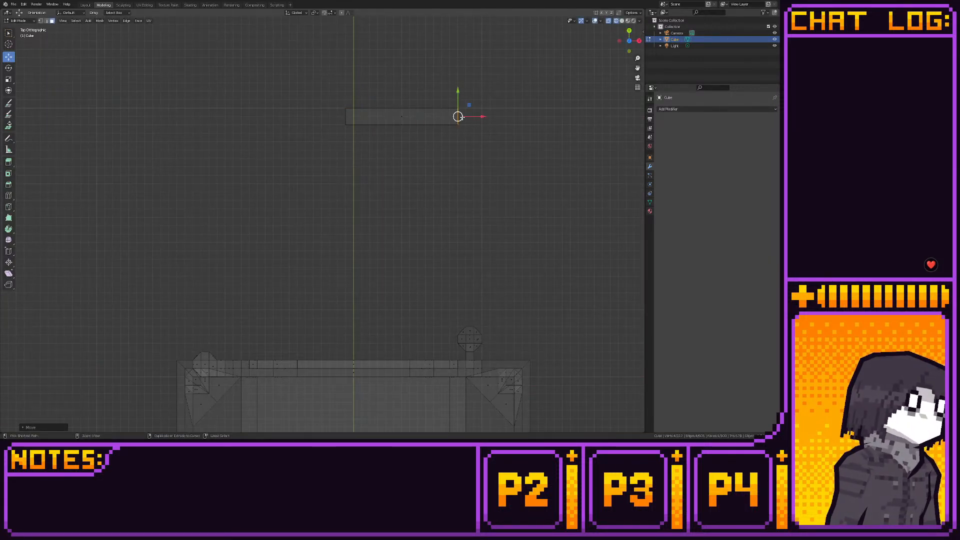
left_click_drag(342, 87, 268, 126)
scroll(431, 182, "down", 3)
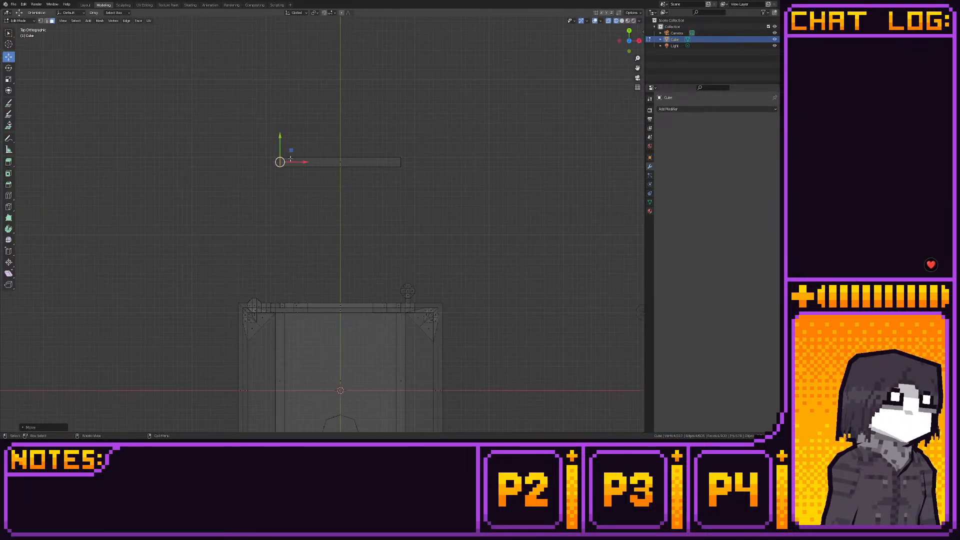
key("a")
left_click_drag(339, 135, 351, 242)
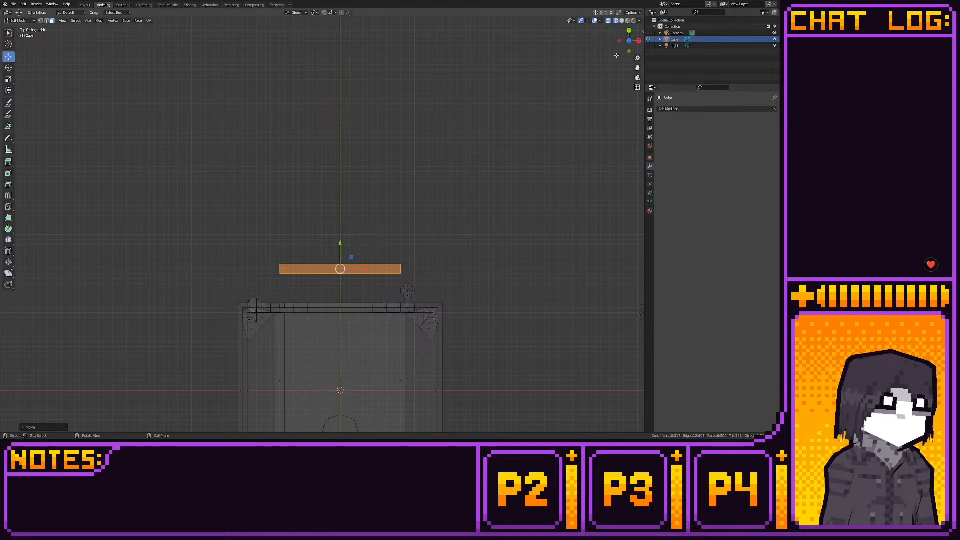
- Extrude the bar's front face outward along Y in top view to make the bar deeper
left_click(633, 28)
left_click(631, 30)
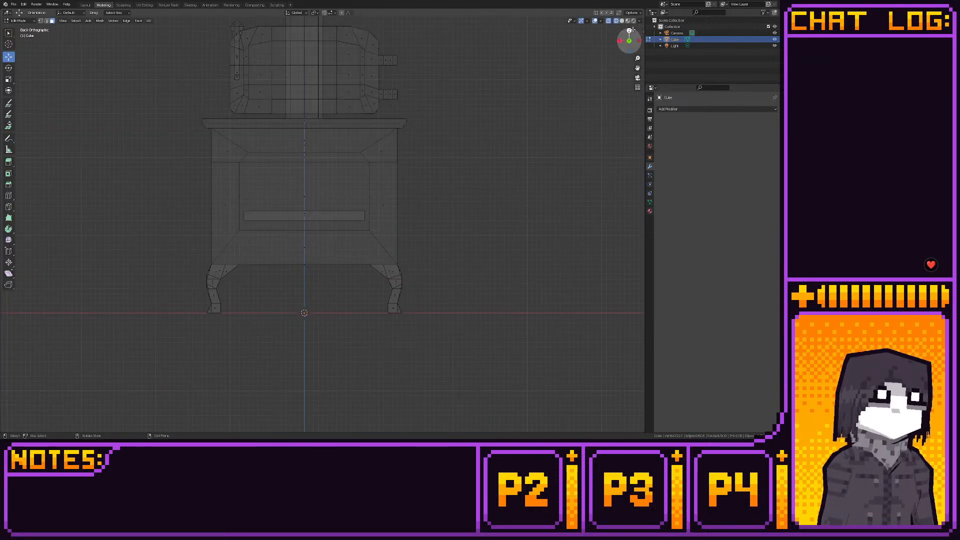
left_click(620, 40)
left_click_drag(252, 196, 348, 257)
middle_click_drag(321, 247, 400, 224, "shift")
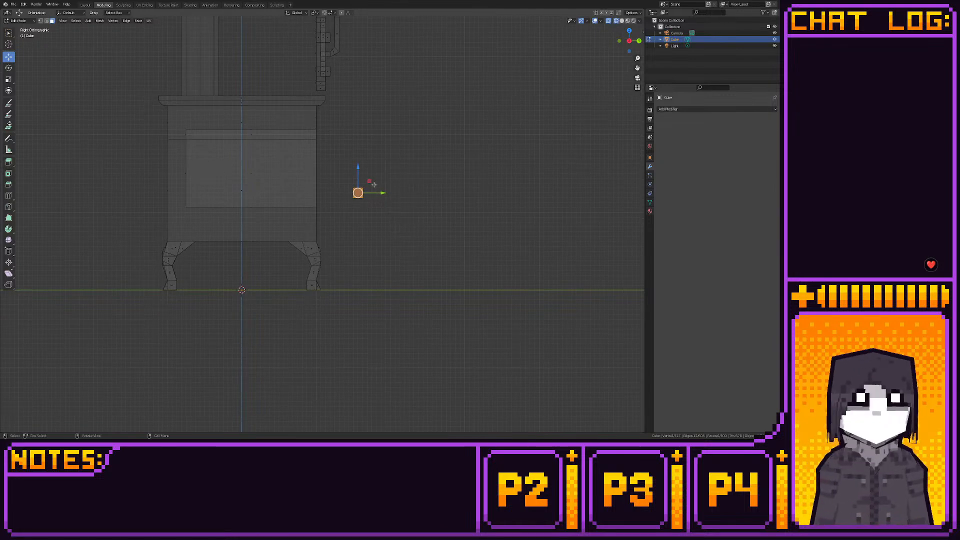
left_click(629, 31)
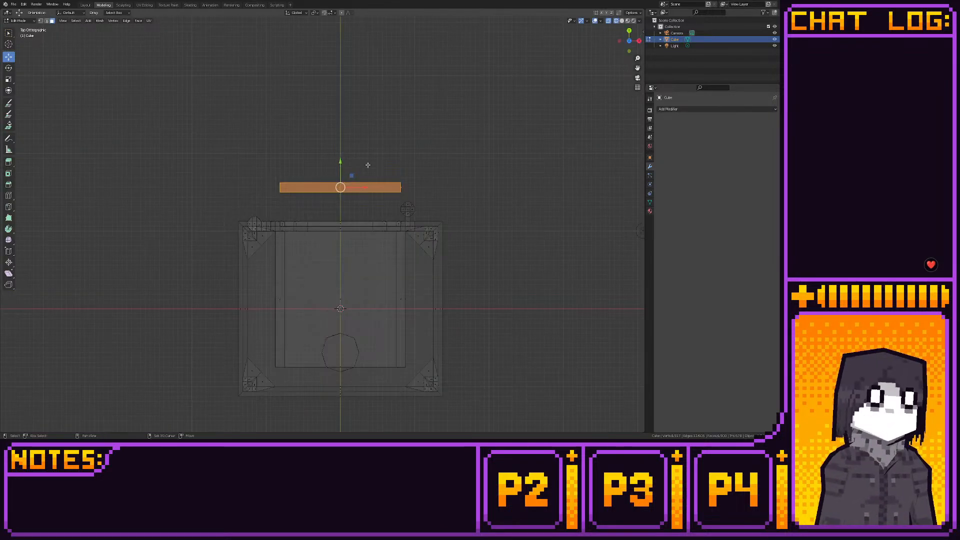
left_click(8, 195)
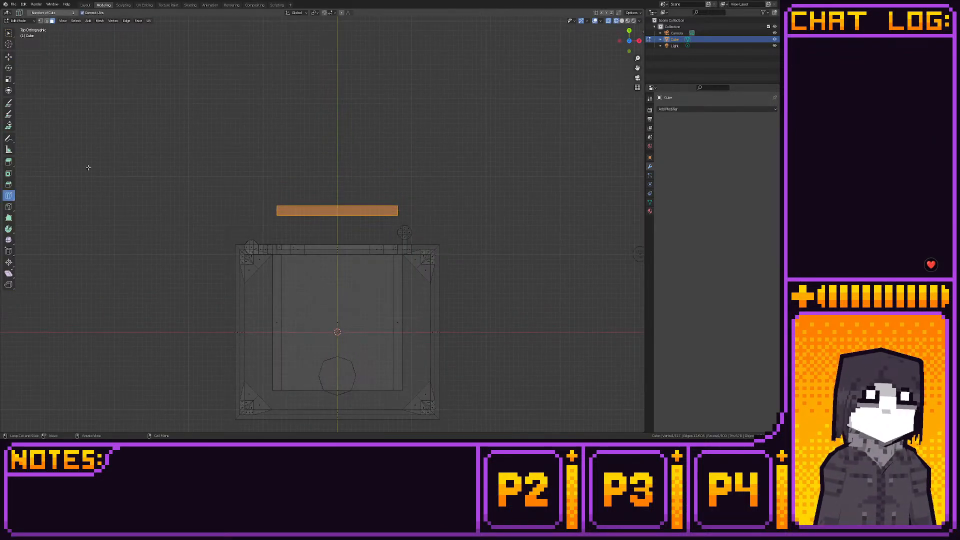
left_click(9, 162)
left_click_drag(337, 211, 348, 188)
left_click(8, 56)
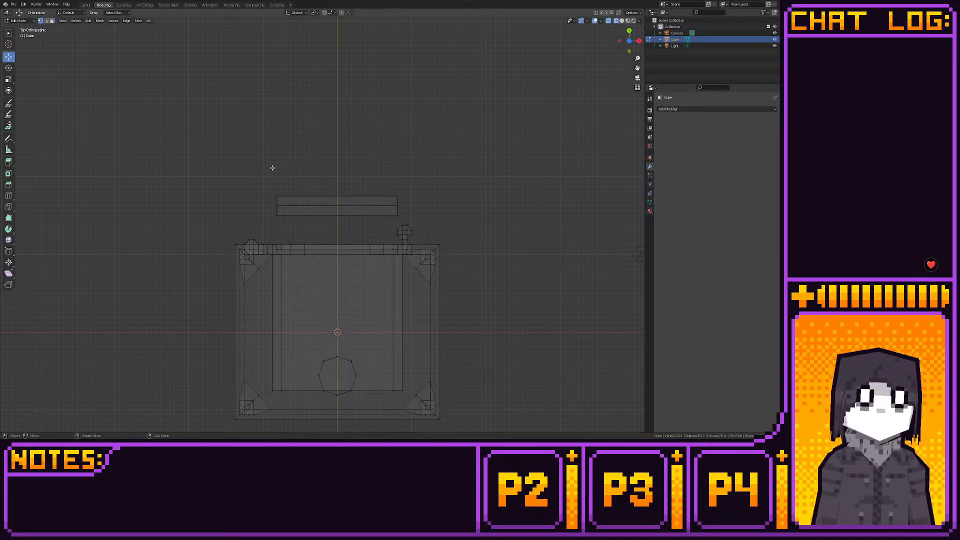
- Chamfer the bar's two outer front corners by moving their vertices inward along X
left_click_drag(271, 177, 296, 200)
scroll(262, 202, "up", 1)
key("g")
key("x")
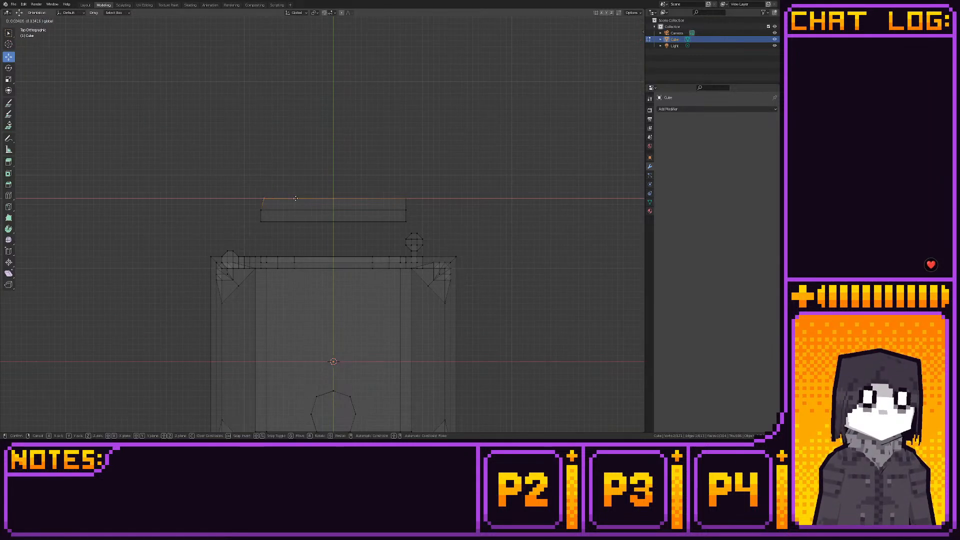
left_click(304, 199)
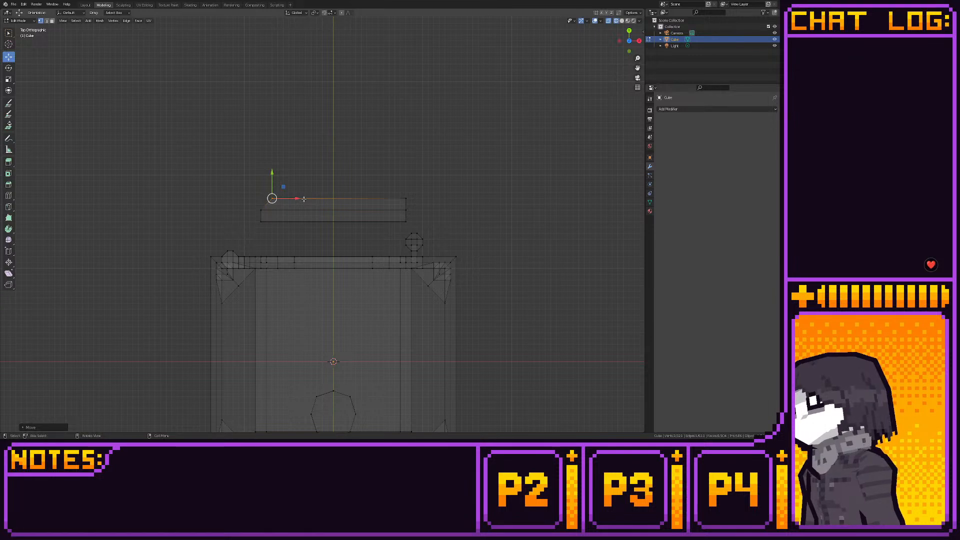
left_click(406, 198)
key("g")
key("x")
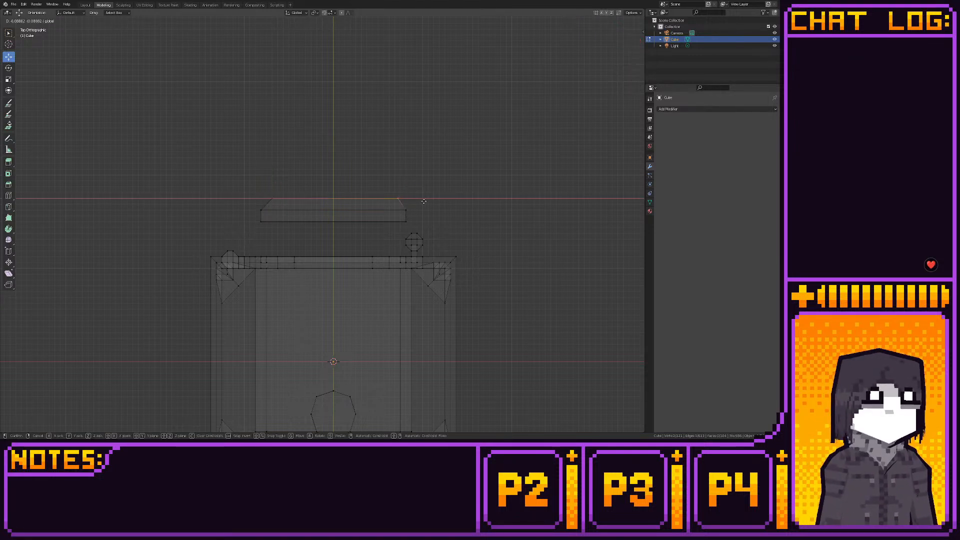
left_click(419, 202)
- Move the bar's rear edge toward the stove along Y and select the whole bar
left_click_drag(251, 213, 423, 243)
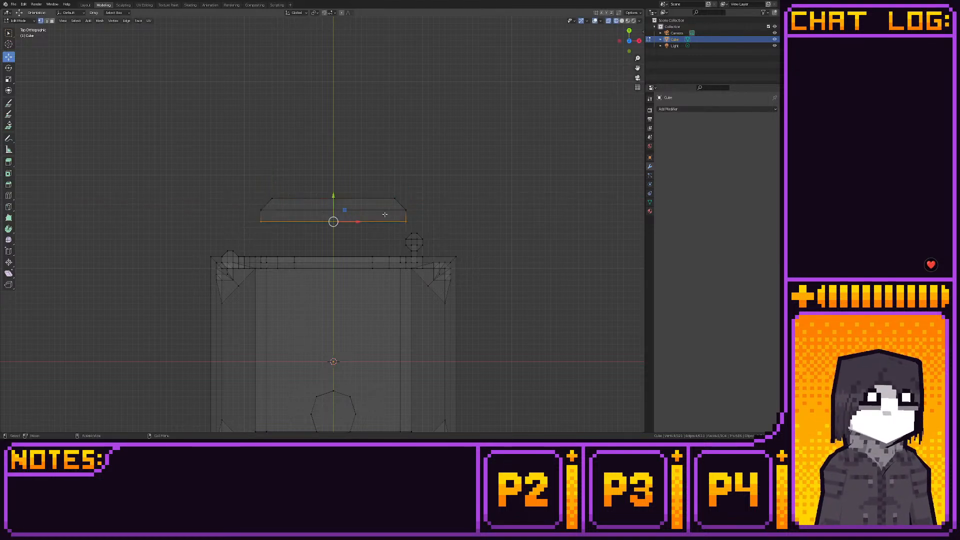
mouse_move(334, 193)
left_mouse_down()
mouse_move(339, 220)
mouse_move(341, 200)
left_mouse_up()
left_click_drag(241, 183, 425, 228)
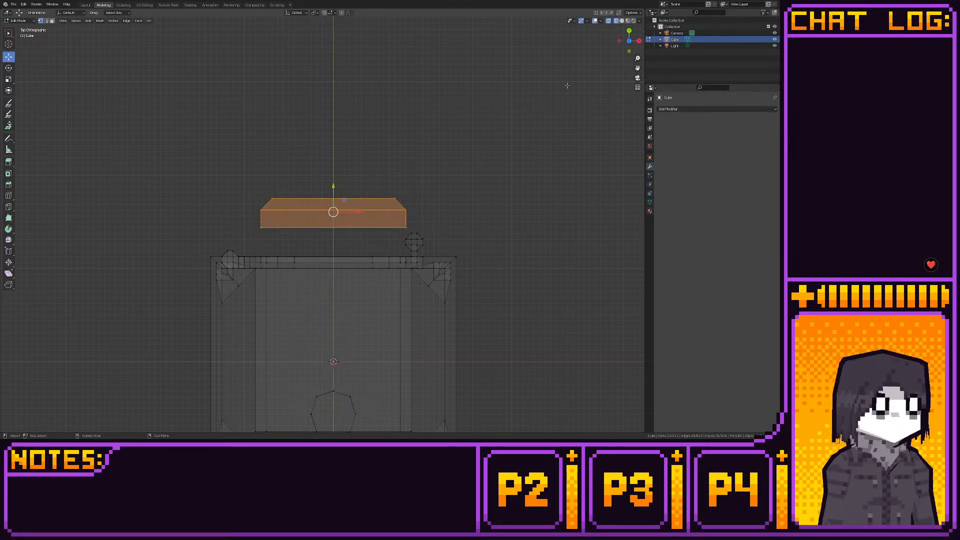
- In side view, lower the bar's top vertices along Z and extrude the top face upward
left_click(639, 41)
left_click_drag(309, 157, 370, 184)
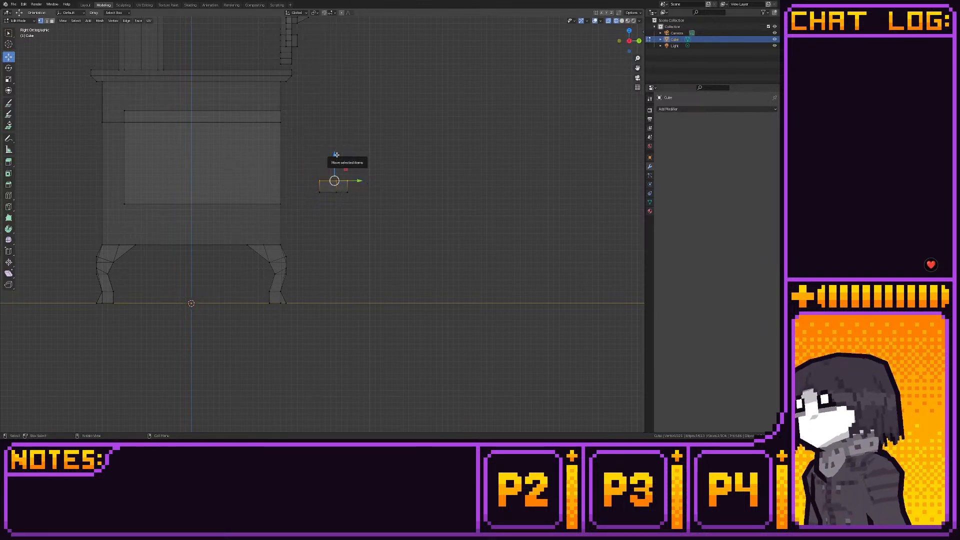
mouse_move(336, 154)
left_mouse_down()
mouse_move(354, 167)
mouse_move(343, 171)
left_mouse_up()
left_click(8, 162)
left_click(9, 57)
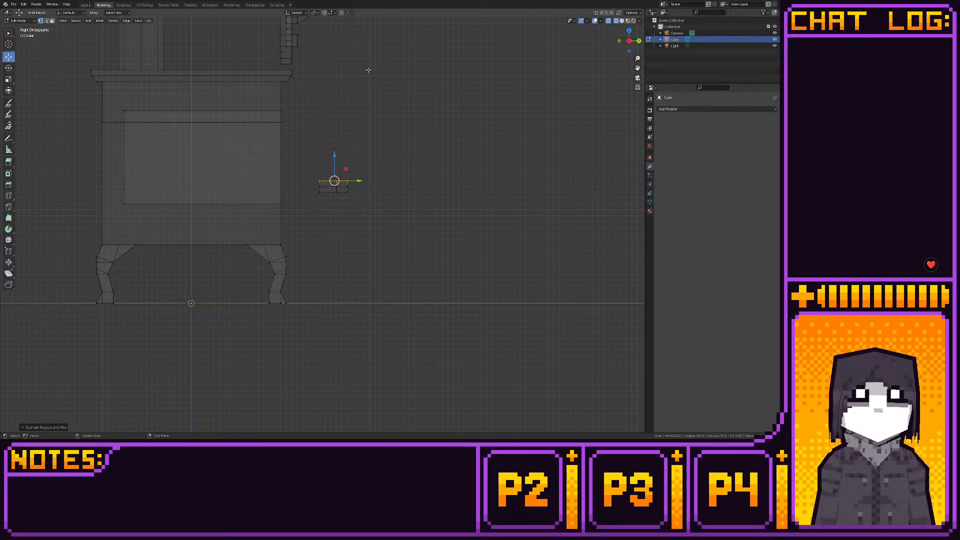
- Scale the extruded top face inward in top view and shift it along Y to line up with the bar's rear edge
left_click(627, 32)
key("s")
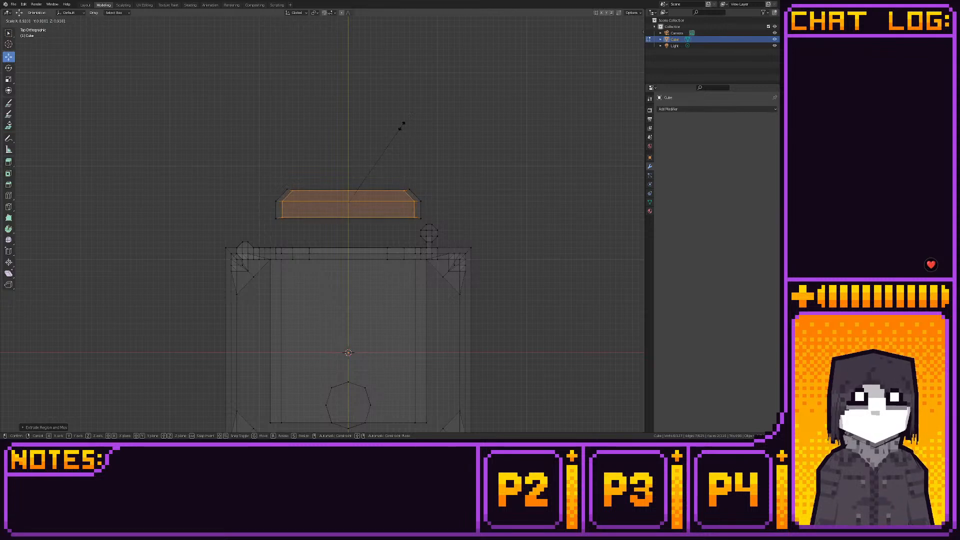
left_click(401, 129)
left_click_drag(348, 181, 348, 184)
key("shift+s")
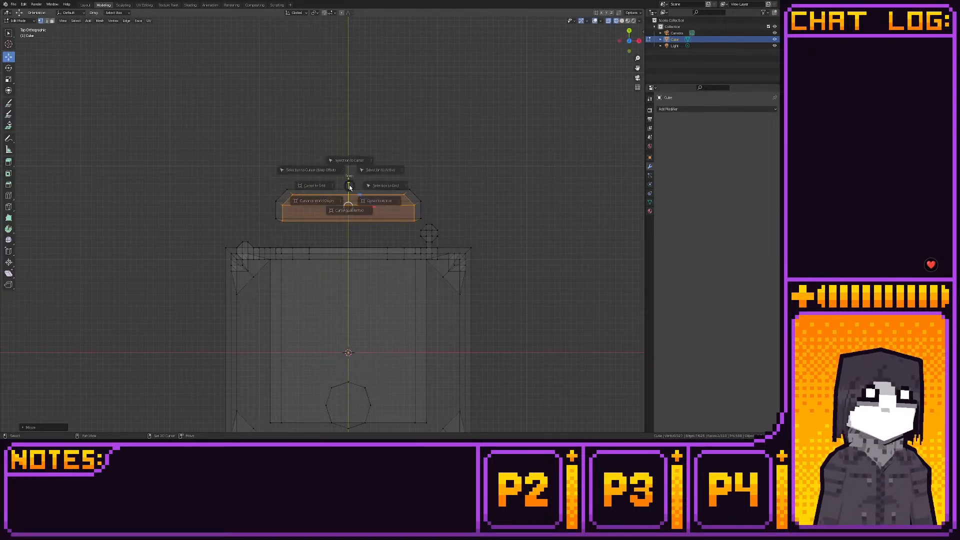
left_click(400, 184)
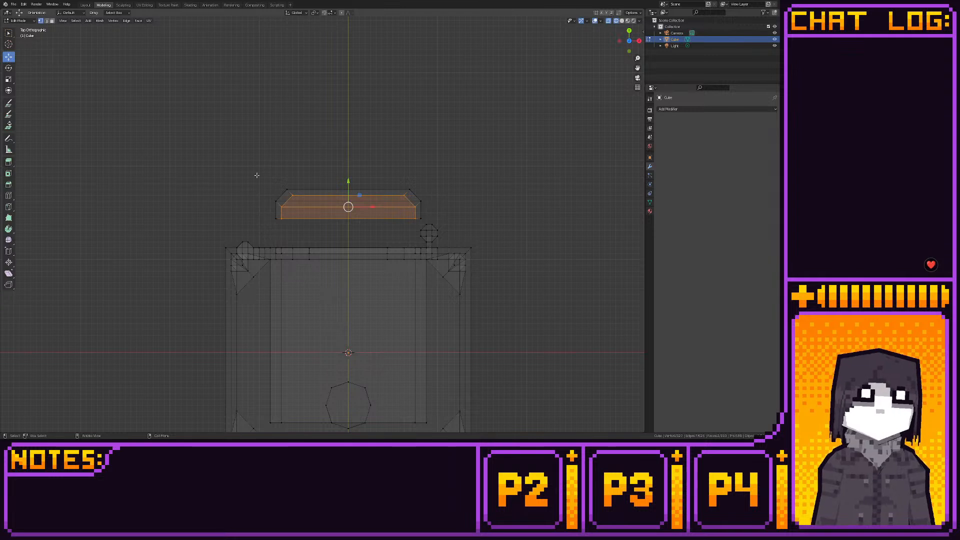
- Move the bar's rear edge along Y up to the stove front, and bring its front section closer to the stove
left_click_drag(269, 210, 443, 224)
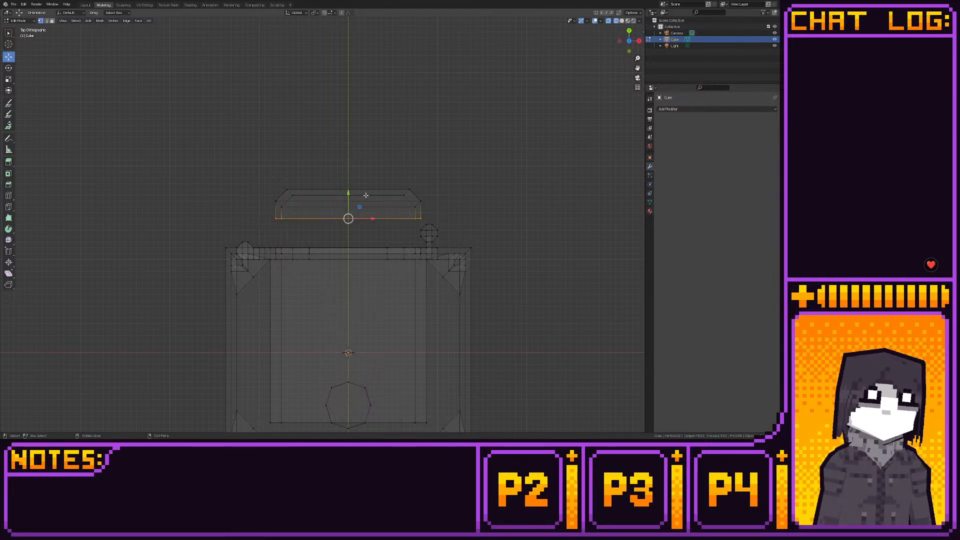
left_click_drag(350, 195, 361, 238)
left_click_drag(259, 177, 396, 206)
left_click_drag(243, 171, 442, 221)
left_click_drag(357, 173, 358, 204)
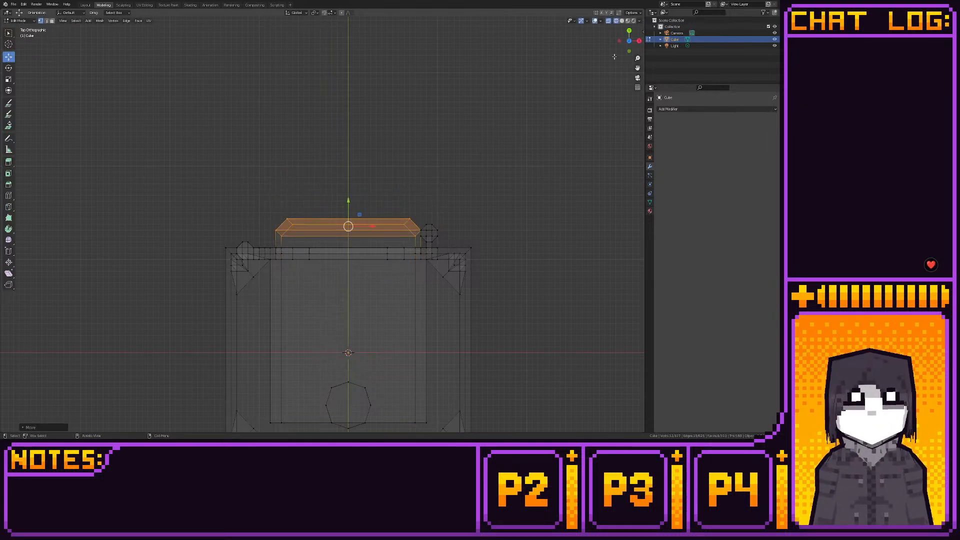
- Select the whole linked bar in back view and move it down along Z below the firebox opening
left_click(633, 40)
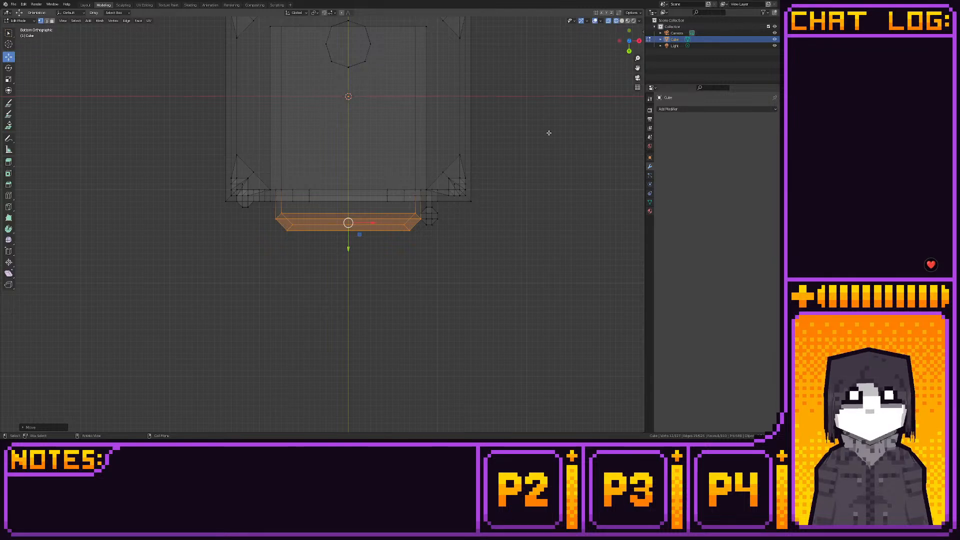
middle_click_drag(548, 133, 410, 169)
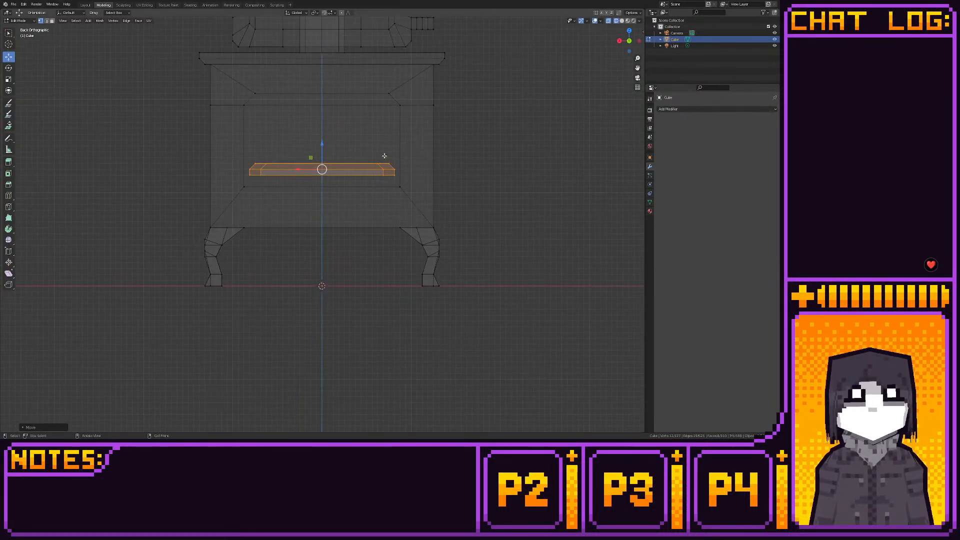
key("ctrl+l")
left_click_drag(334, 146, 330, 185)
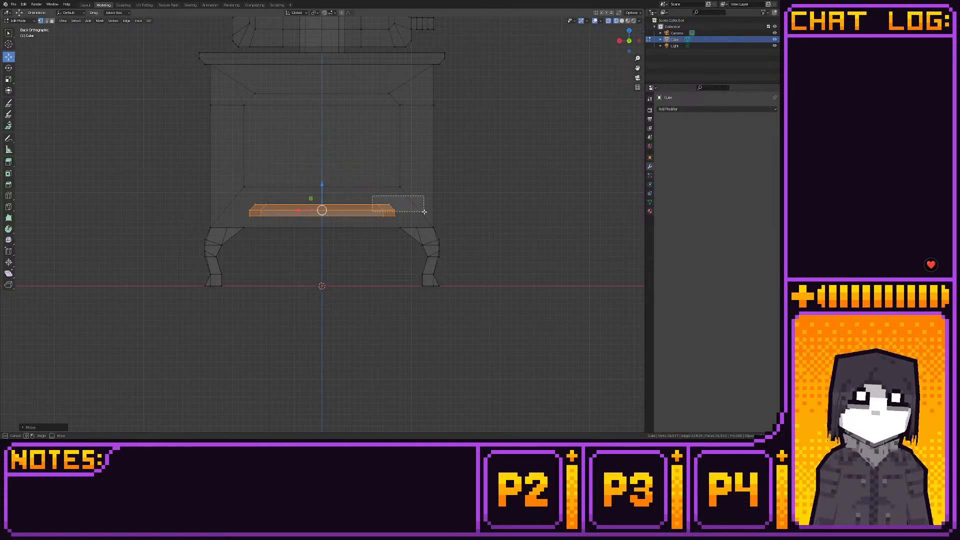
- Widen the bar by moving both of its end sections outward along X
left_click(373, 206, "alt")
left_click_drag(366, 210, 391, 213)
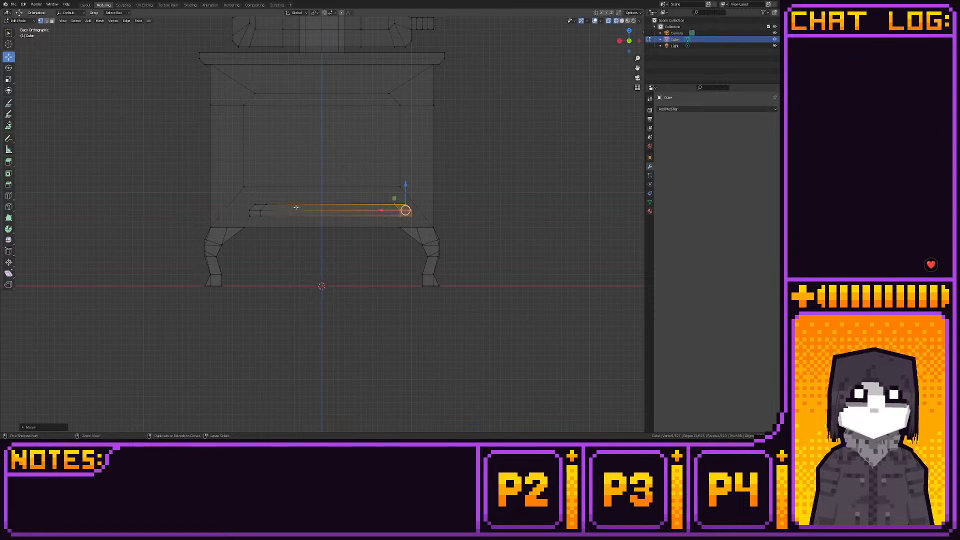
left_click(283, 221, "alt")
left_click_drag(235, 209, 218, 209)
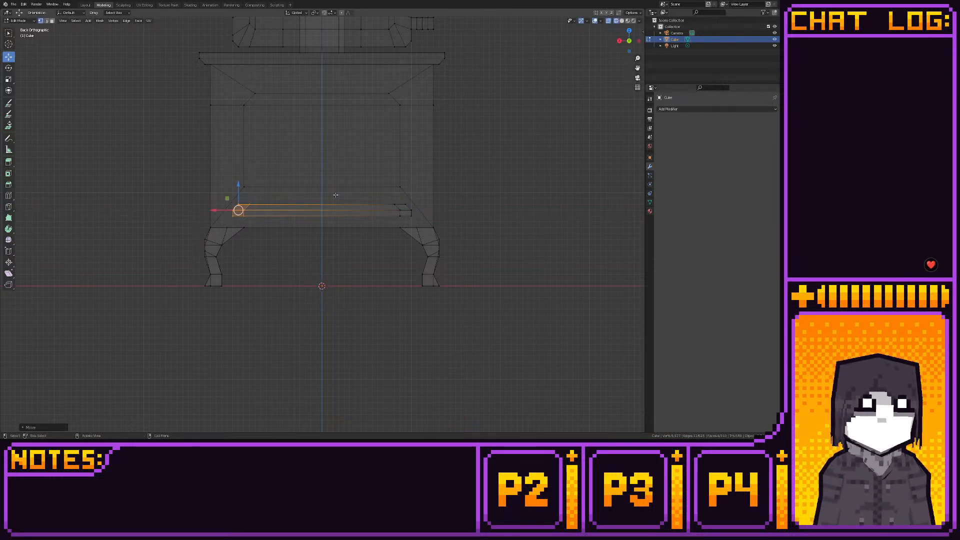
- Select the door assembly above the stovetop and move it down along Z over the firebox opening
middle_click_drag(308, 155, 310, 243, "shift")
left_click_drag(226, 17, 475, 140)
key("g")
key("z")
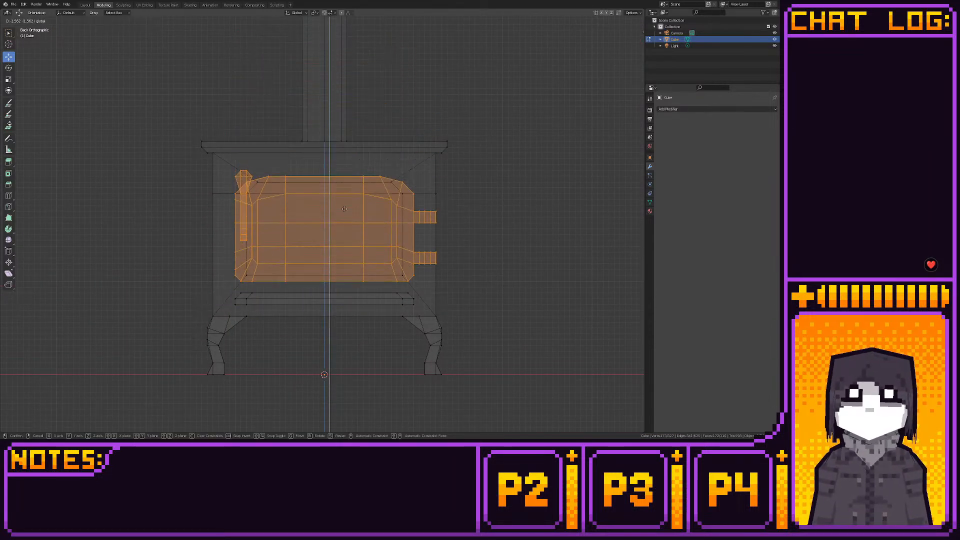
left_click(345, 209)
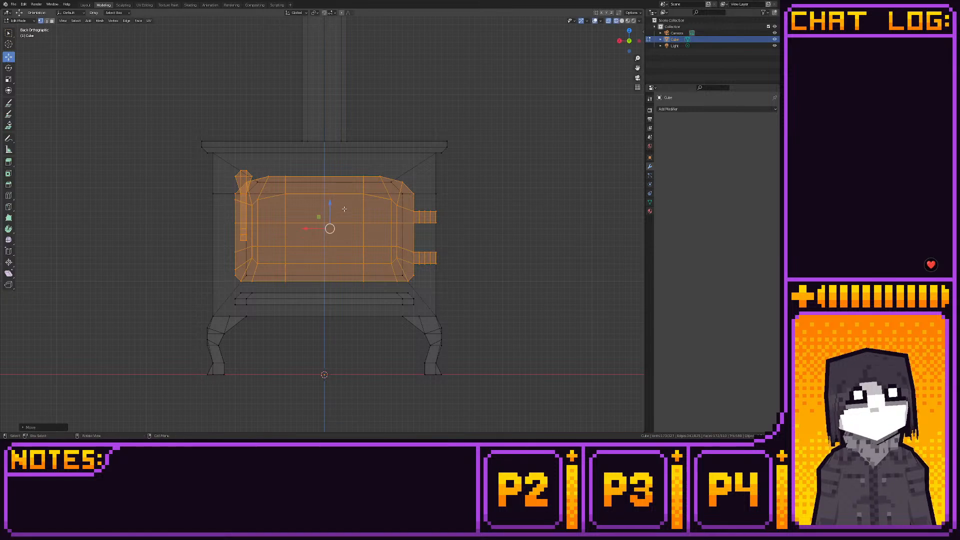
- Inspect the shaded stove from an angle in the Layout workspace and return to the Modeling workspace
middle_click_drag(475, 156, 471, 160, "shift")
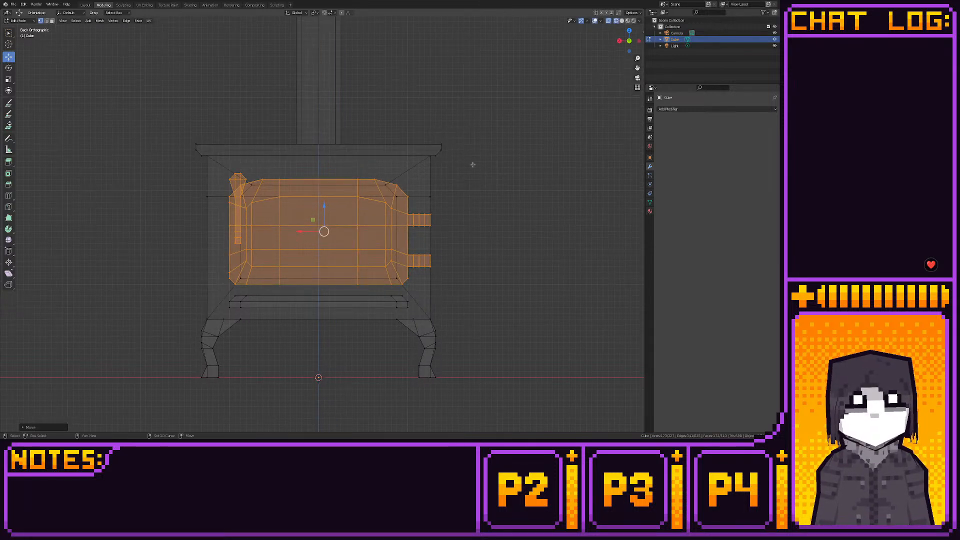
left_click(86, 5)
middle_click_drag(245, 111, 364, 132)
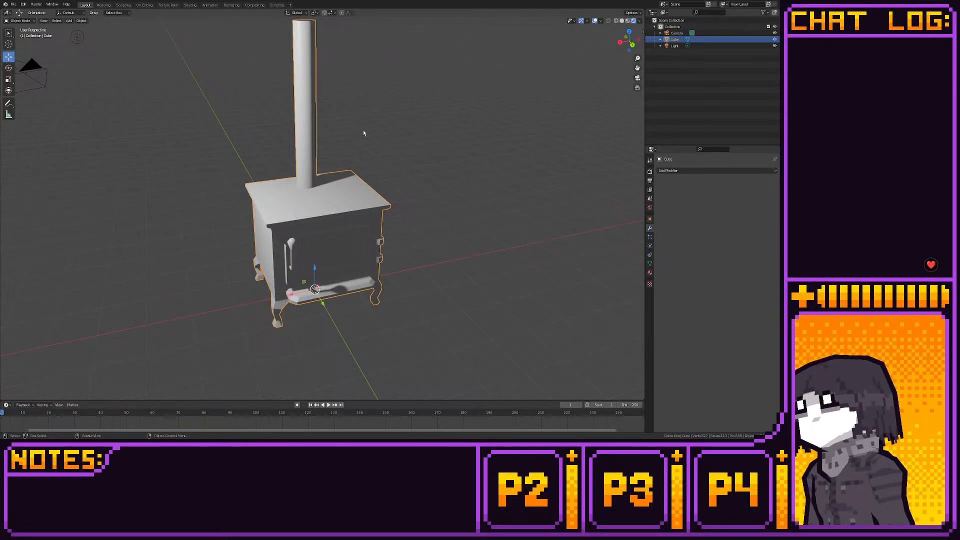
middle_click_drag(360, 128, 345, 116)
left_click(103, 5)
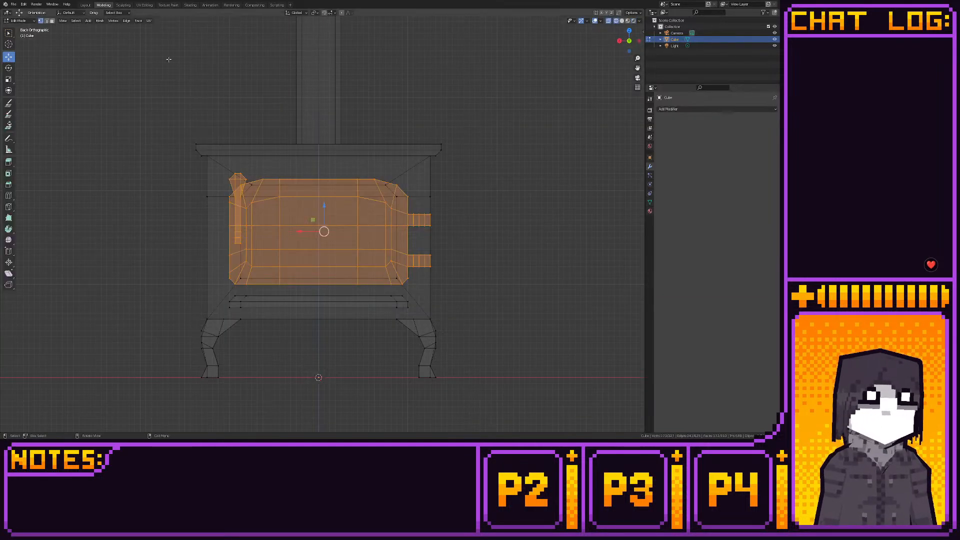
scroll(369, 204, "down", 3)
scroll(368, 204, "up", 3)
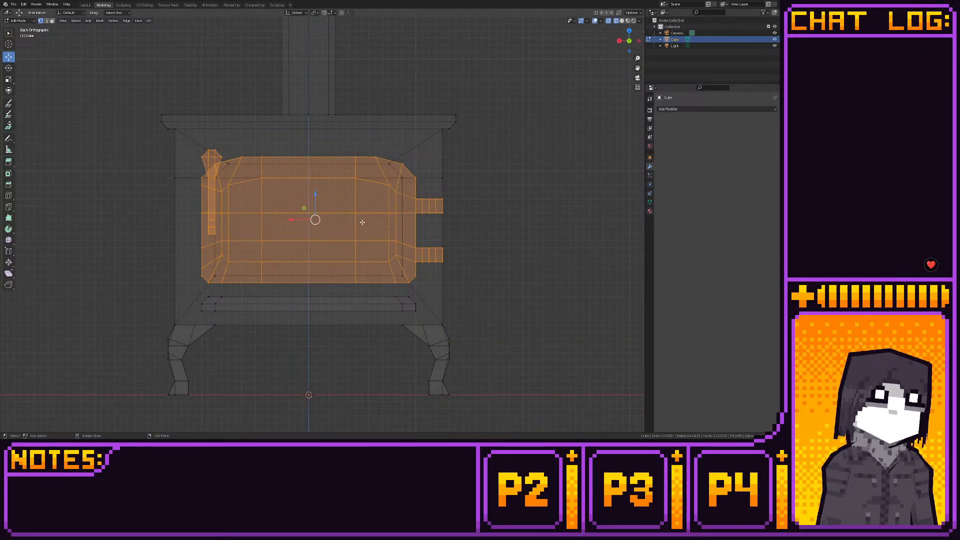
- Select the door assembly together with the firebox and surrounding body vertices, and examine them in side view
left_click_drag(152, 134, 492, 291)
middle_click_drag(371, 226, 346, 182, "shift")
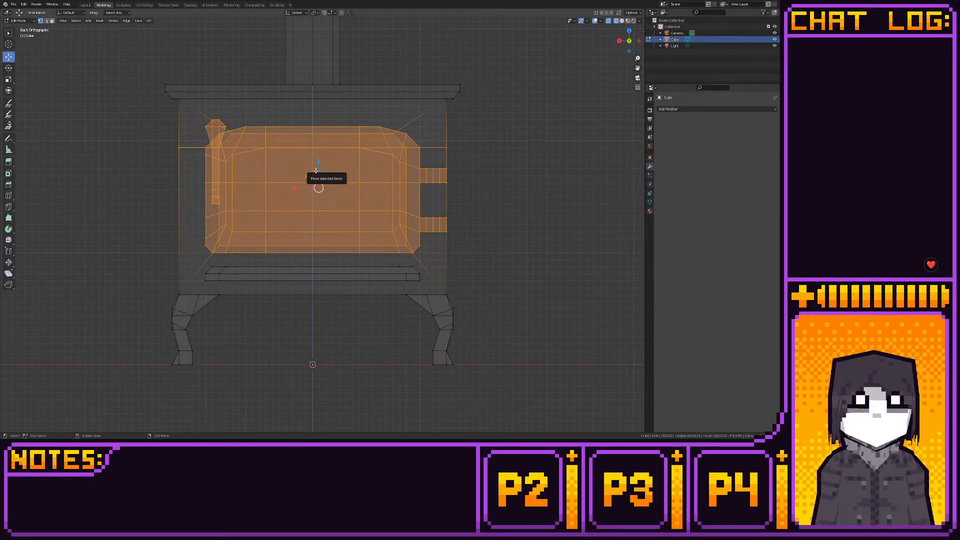
scroll(316, 170, "down", 3)
middle_click_drag(315, 170, 357, 205)
left_click(623, 43)
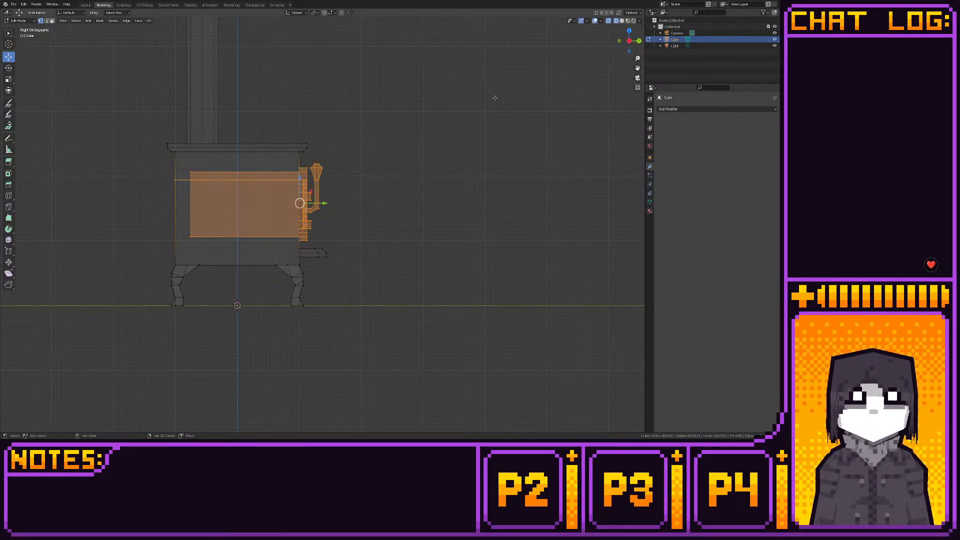
middle_click_drag(389, 125, 447, 150, "shift")
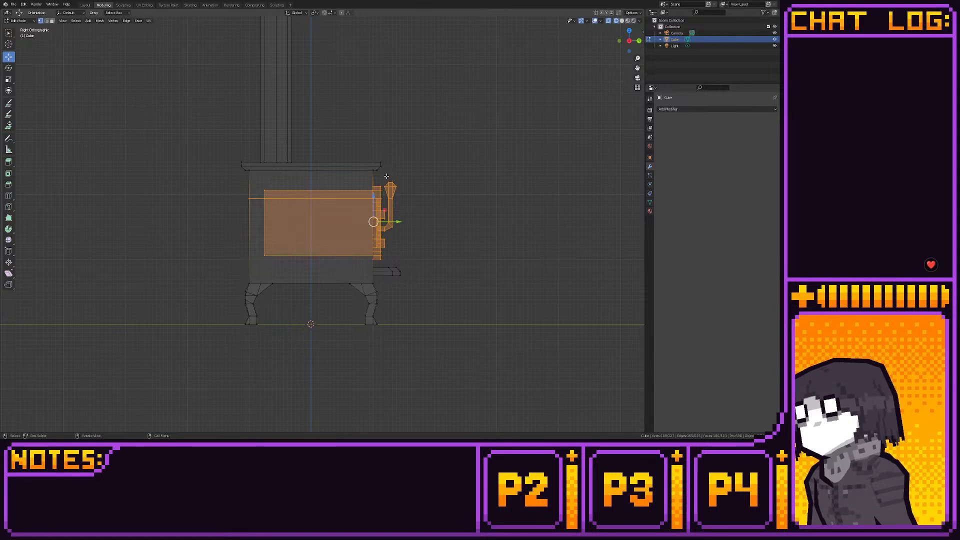
middle_click_drag(400, 176, 390, 191, "shift")
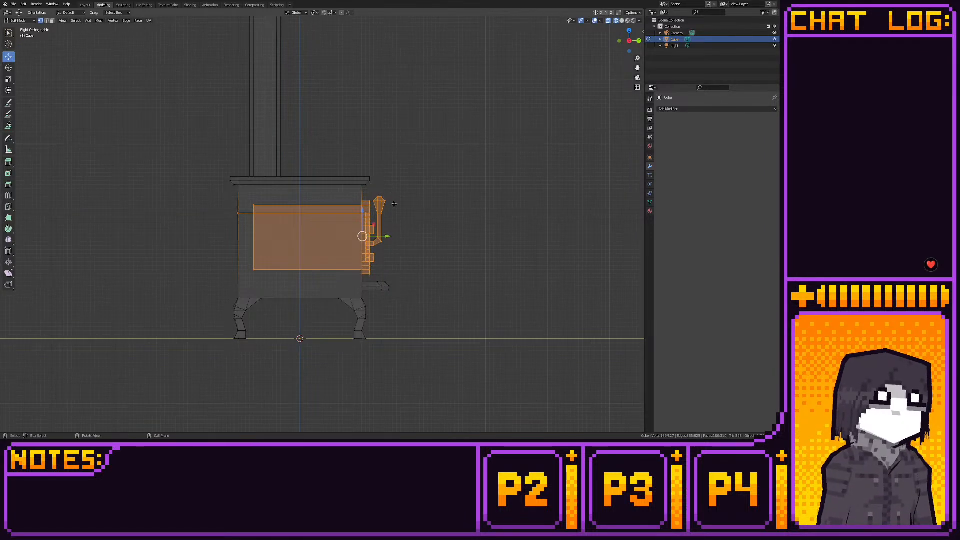
- Knife-cut a roughly horizontal edge across the stove's front face below the firebox opening, between its two lower diagonal edges
left_click(9, 195)
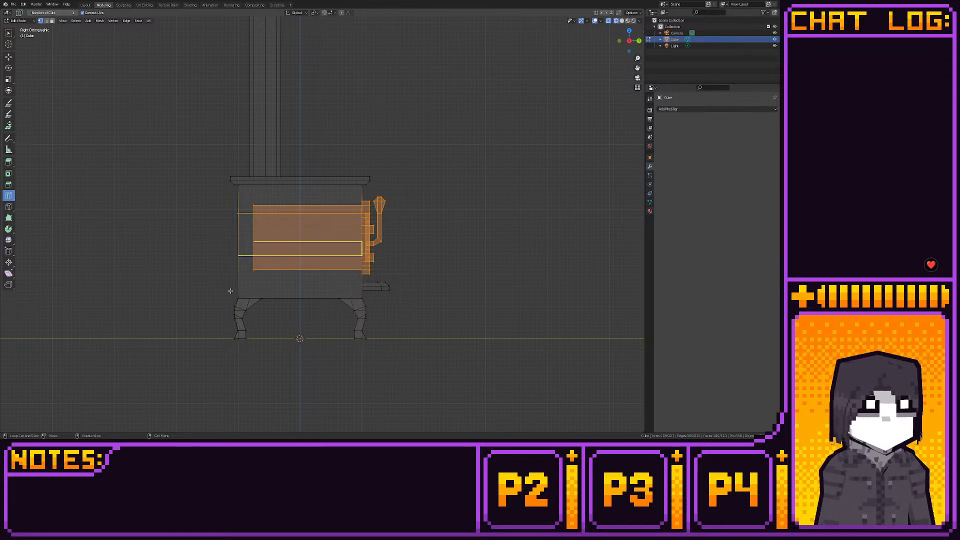
middle_click_drag(369, 284, 308, 294)
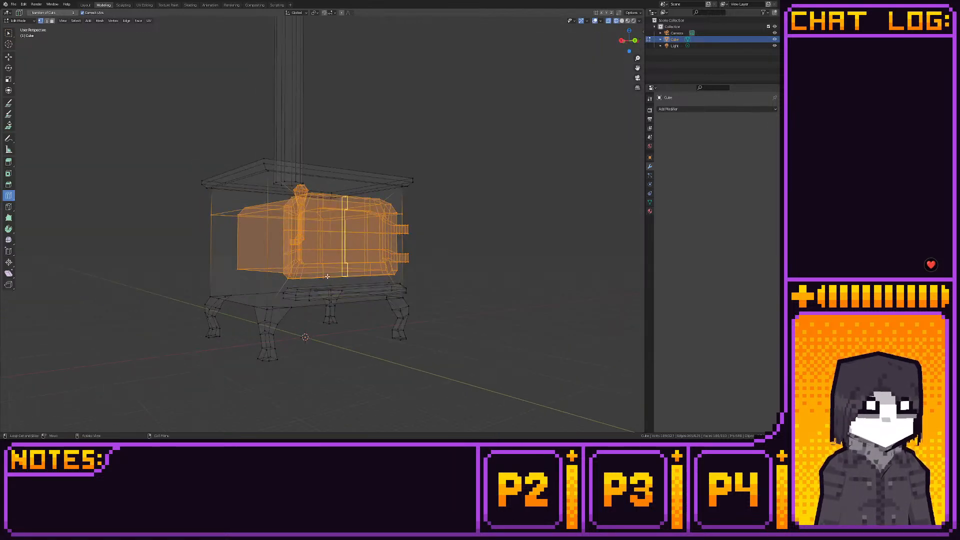
left_click(9, 206)
mouse_move(300, 260)
middle_mouse_down()
mouse_move(258, 249)
mouse_move(284, 255)
middle_mouse_up()
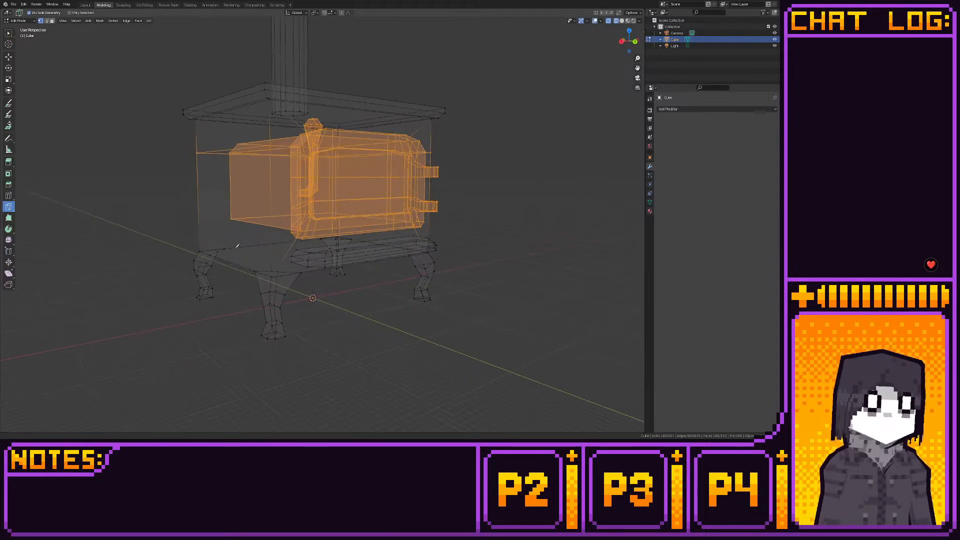
scroll(288, 256, "up", 4)
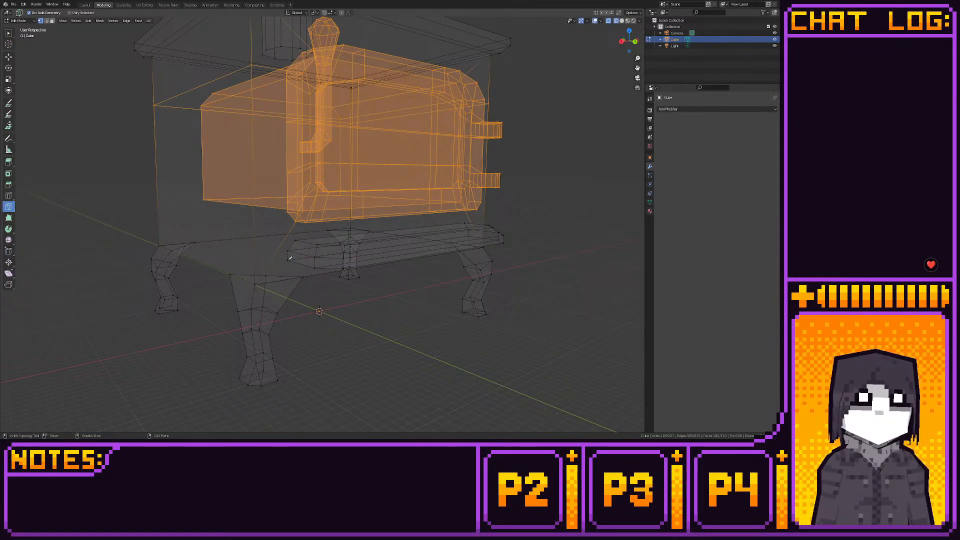
left_click(289, 259)
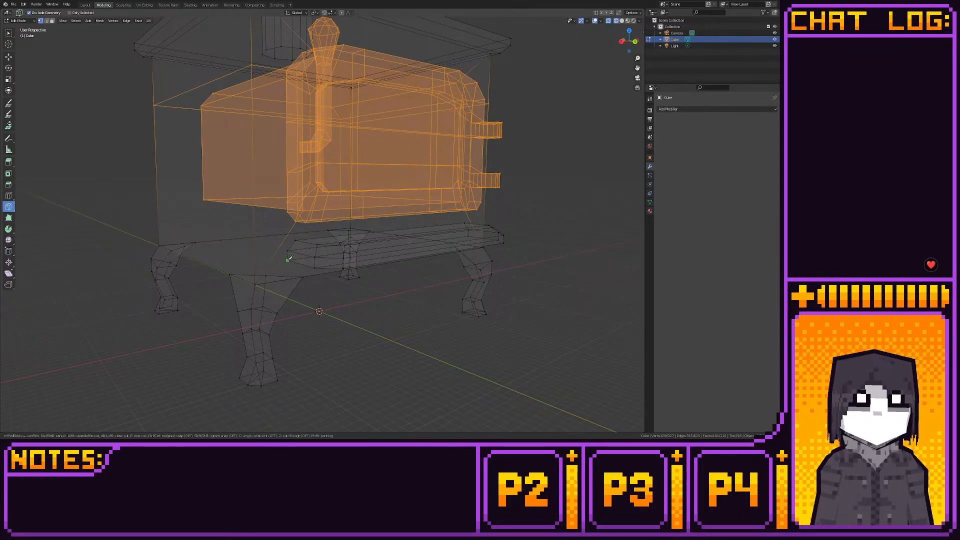
left_click(255, 285)
key("Return")
middle_click_drag(448, 275, 305, 249)
left_click(225, 251)
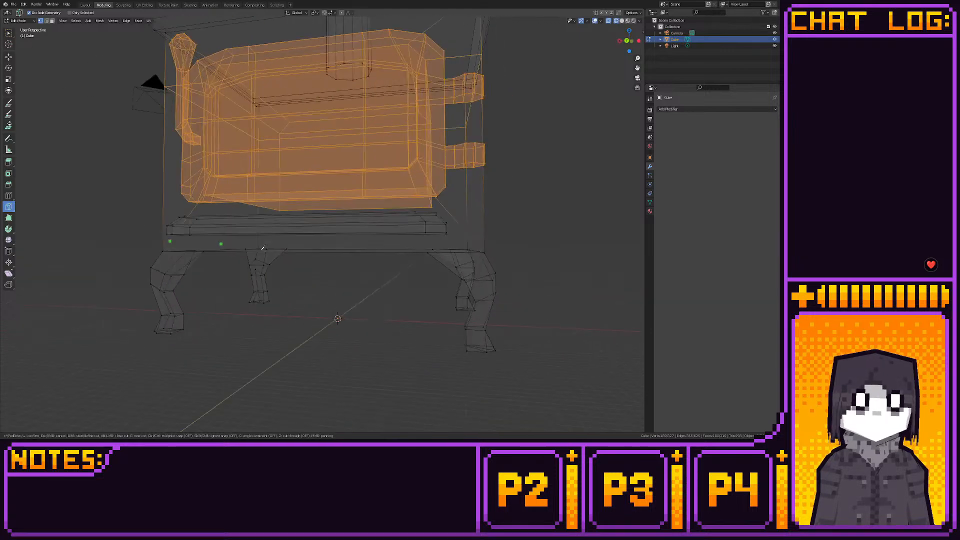
left_click(468, 235)
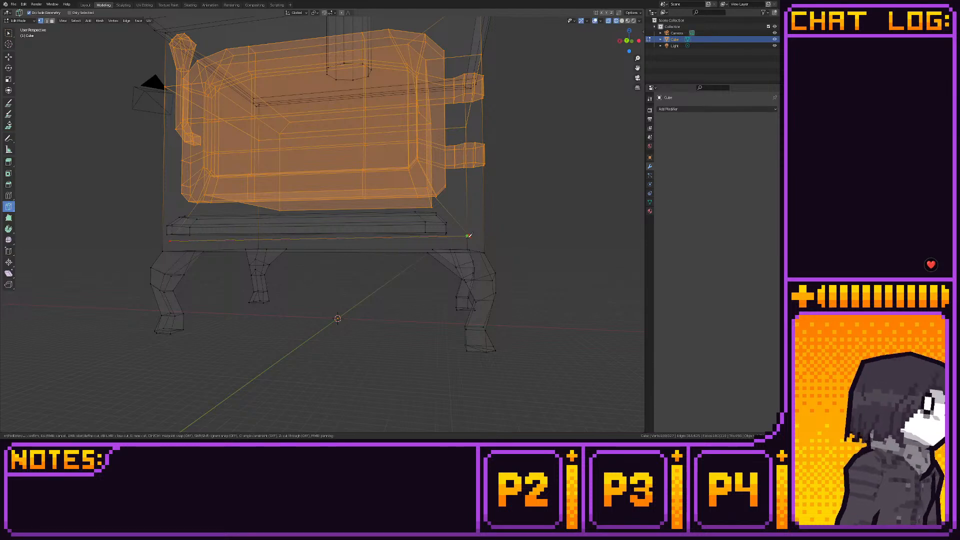
key("Return")
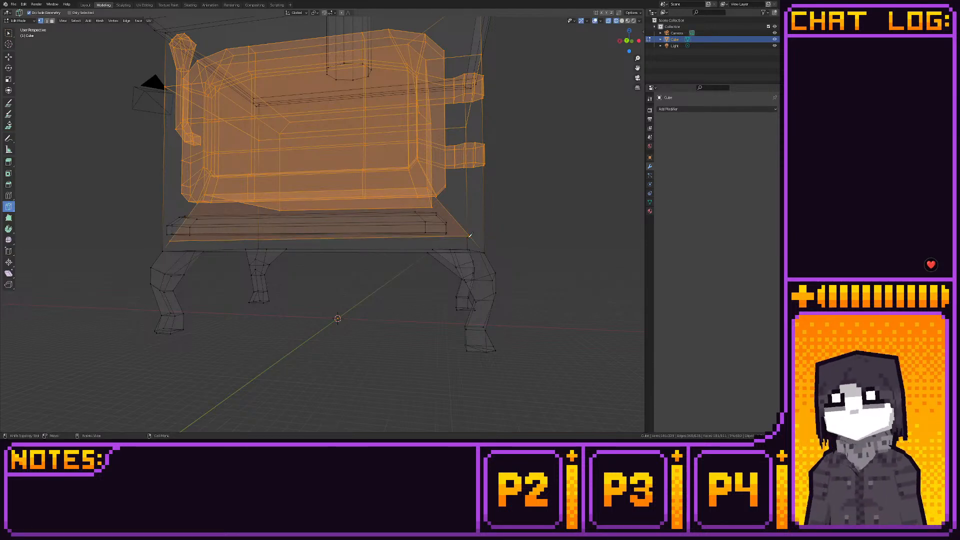
- Move the handle-side end vertex of the new cut inward along X in back view
middle_click_drag(270, 222, 295, 233)
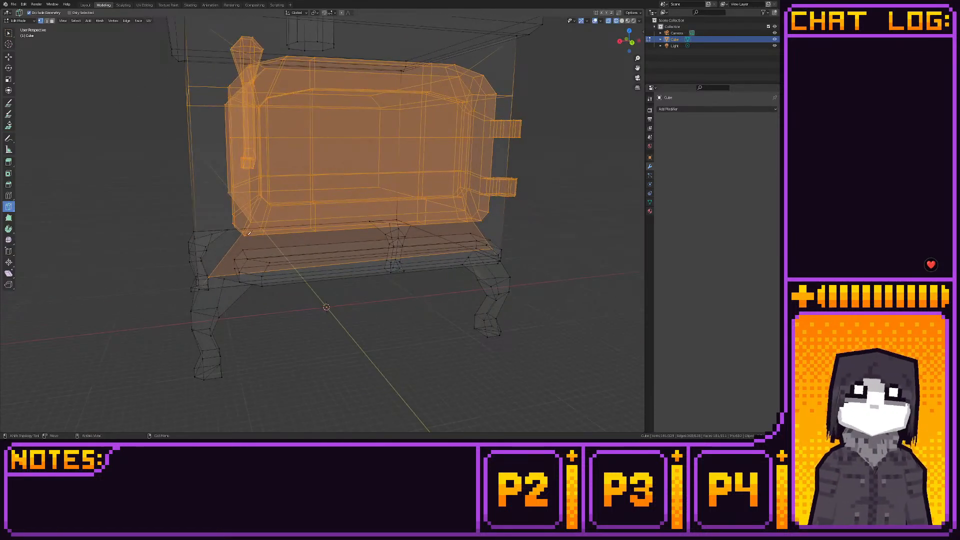
left_click(8, 57)
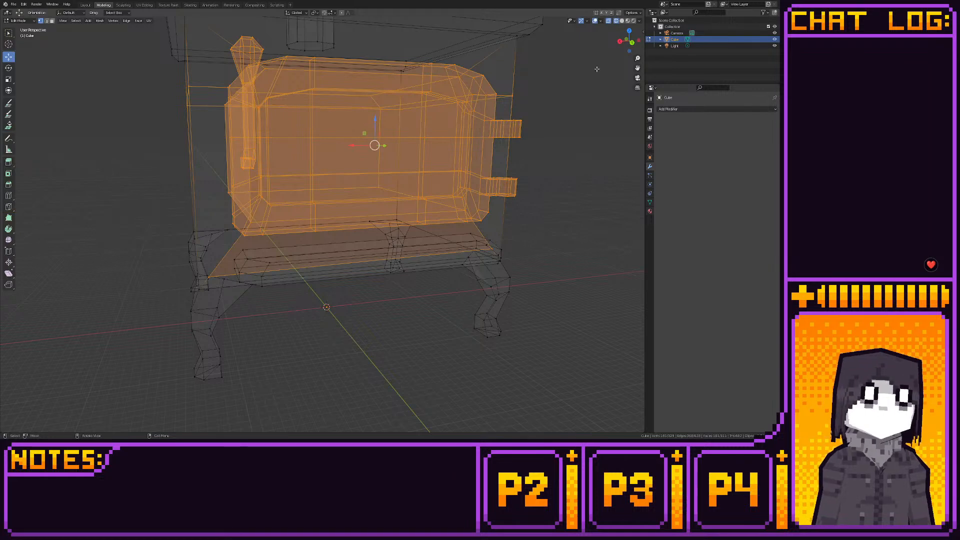
key("ctrl+KP_1")
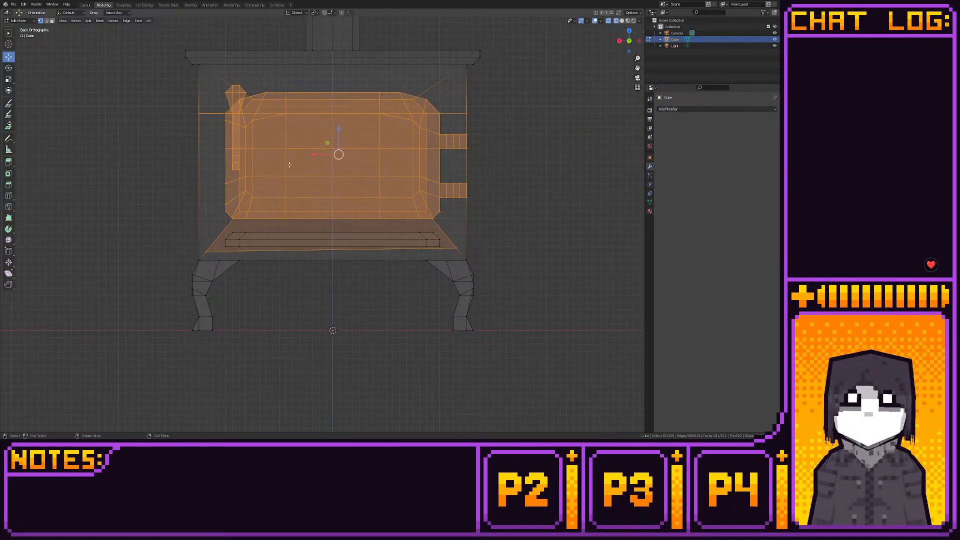
left_click(206, 250)
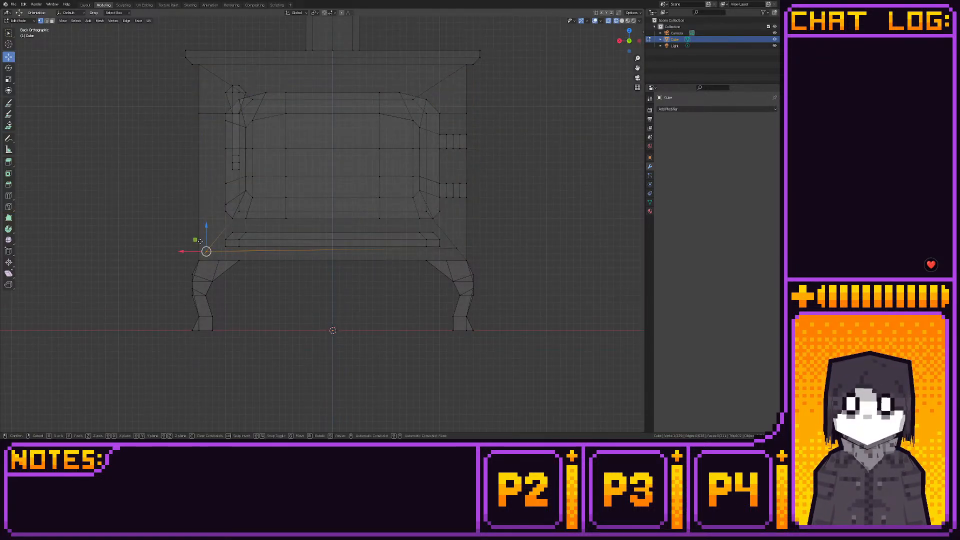
key("g")
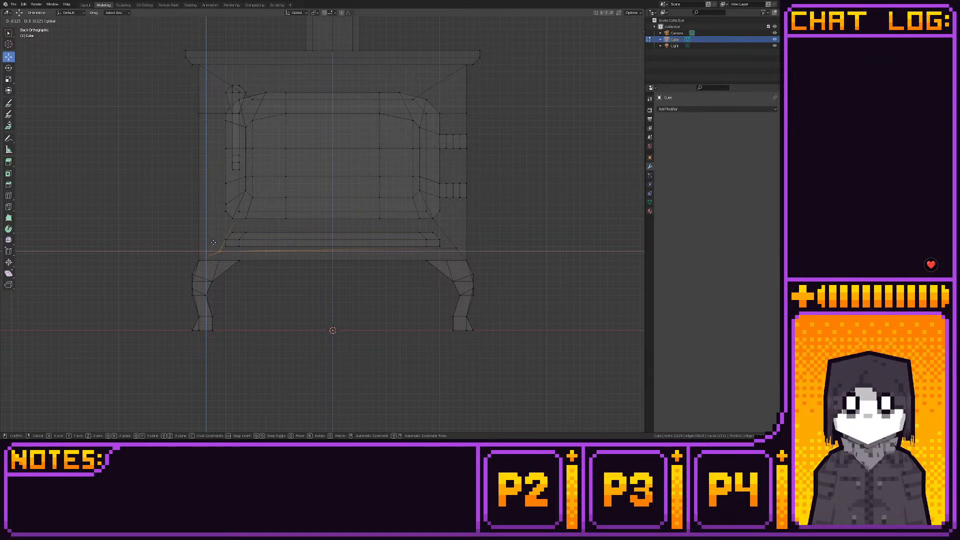
left_click(213, 241)
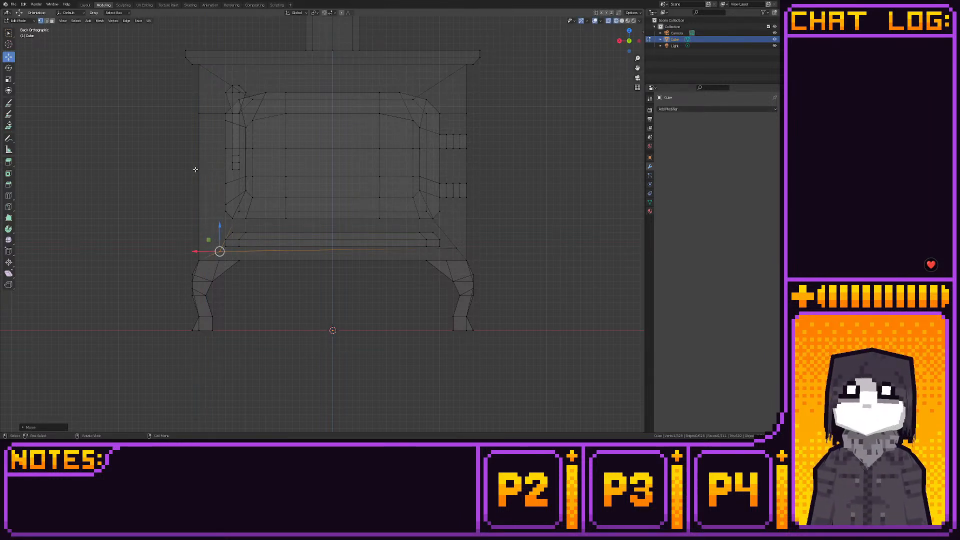
left_click(619, 41)
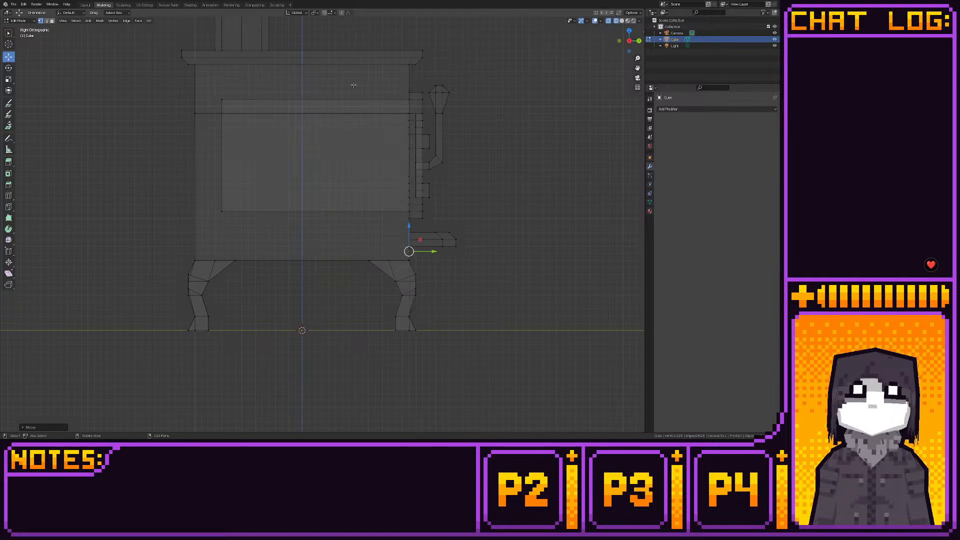
left_click_drag(479, 68, 406, 223)
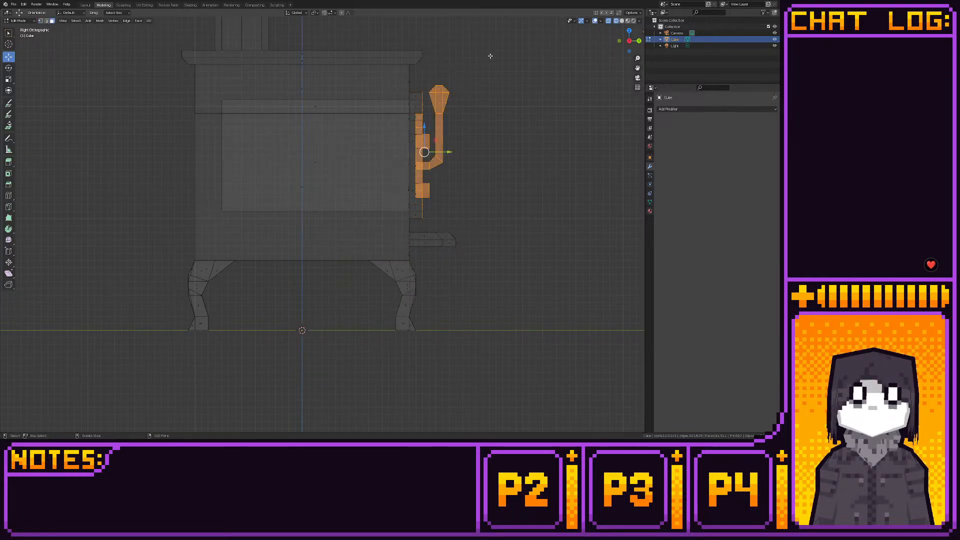
left_click_drag(489, 56, 471, 181)
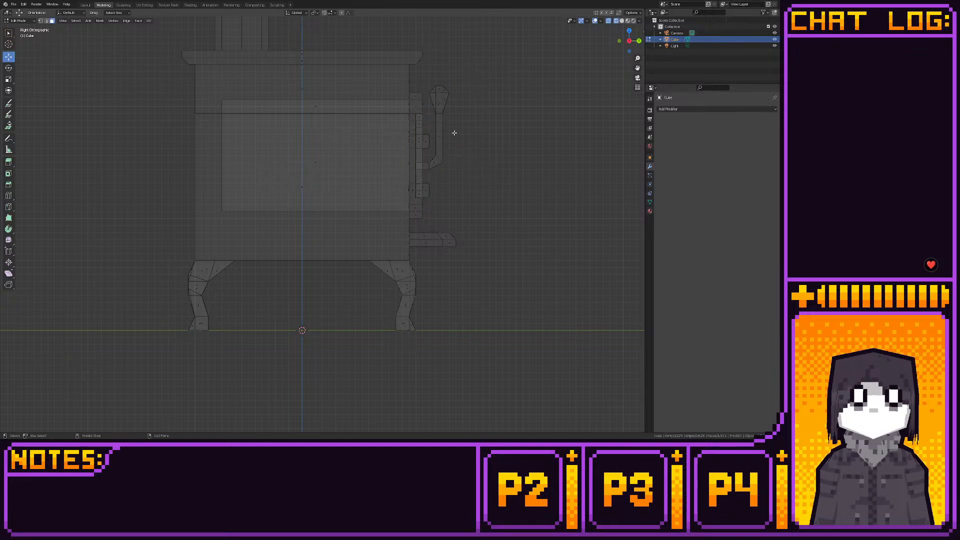
middle_click_drag(454, 133, 461, 147)
- Select only the faces of the door with its handle and hinges, and move the assembly up along Z above the stovetop
scroll(462, 147, "up", 2)
left_click(630, 44)
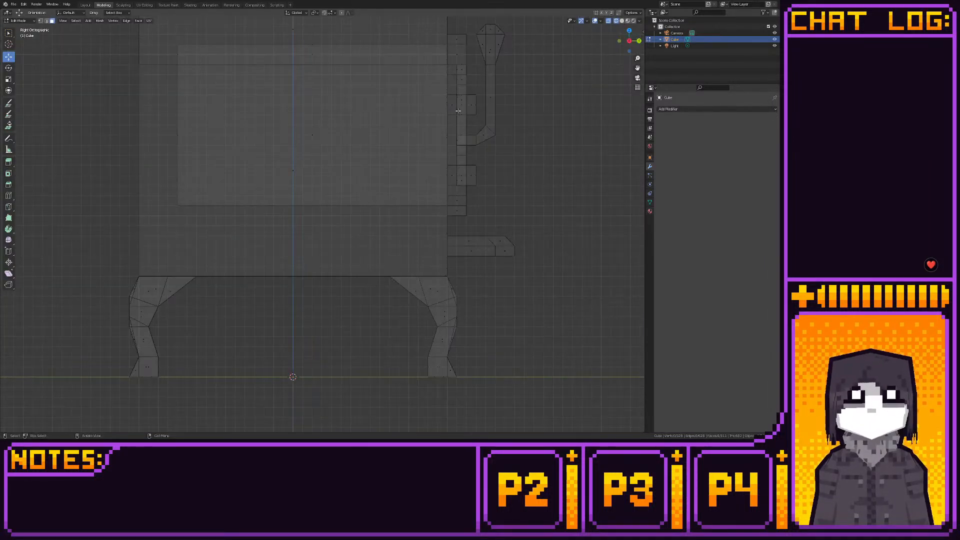
scroll(425, 80, "down", 1)
left_click_drag(420, 61, 500, 225)
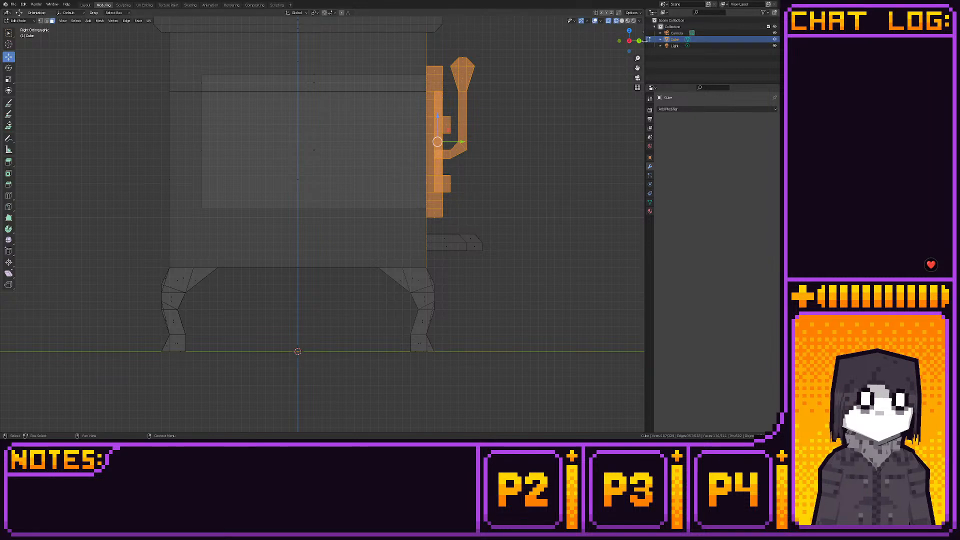
left_click(630, 41)
scroll(448, 96, "down", 3)
middle_click_drag(423, 94, 505, 99)
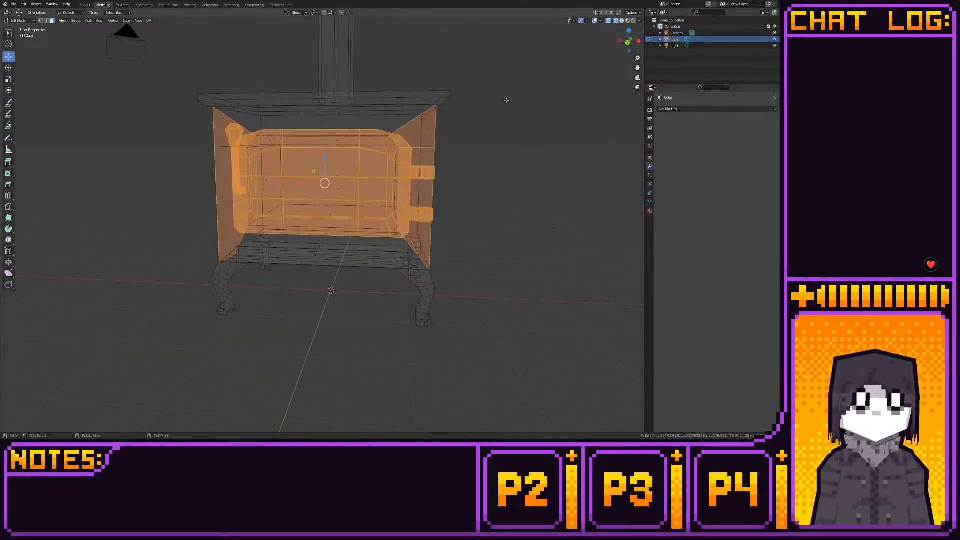
left_click(609, 21)
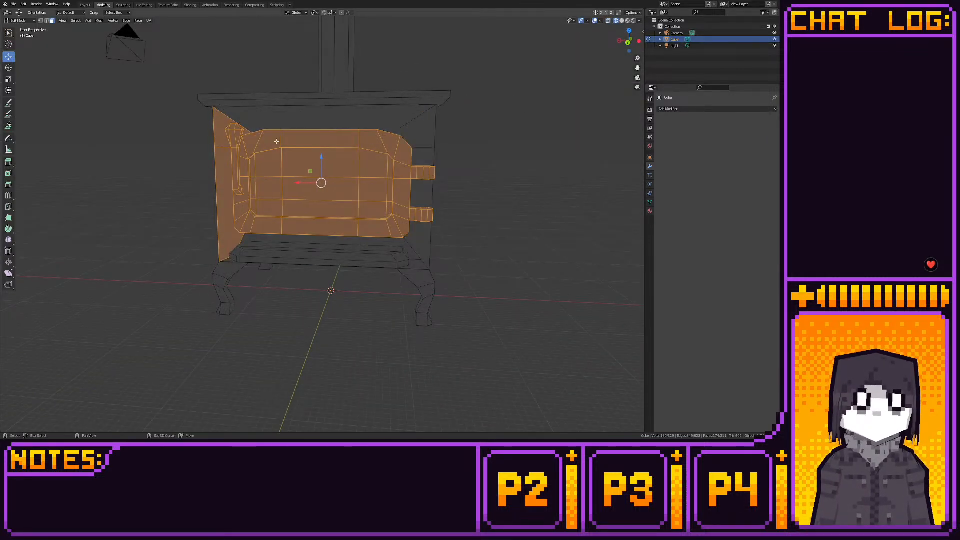
left_click(639, 40)
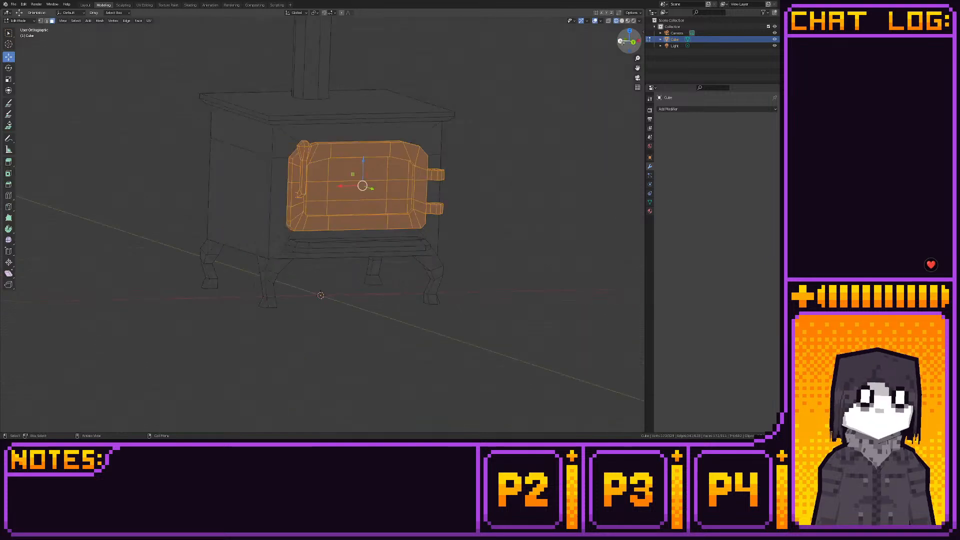
left_click_drag(399, 156, 551, 63)
left_click(639, 41)
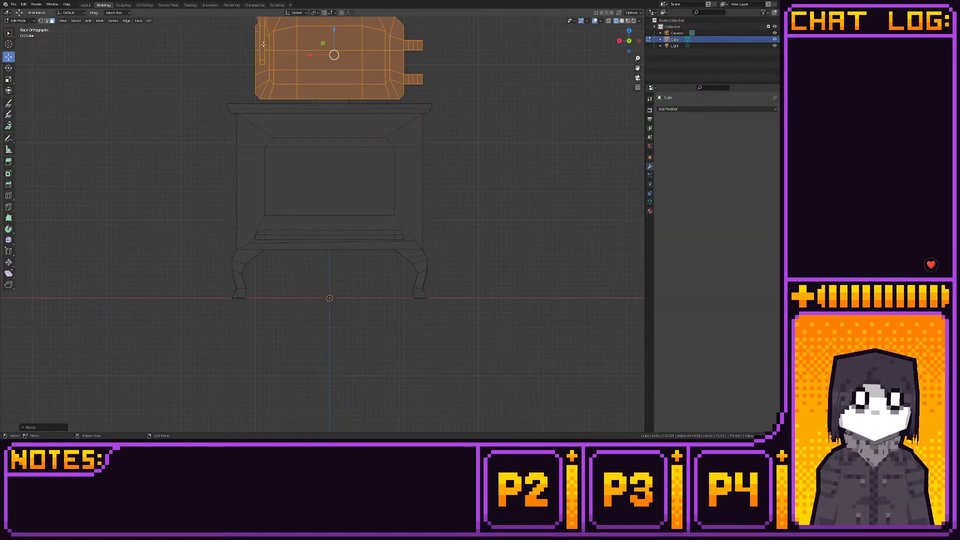
- Add a loop cut across the front band between the firebox opening's lower edge and the knife cut beneath it
key("Tab")
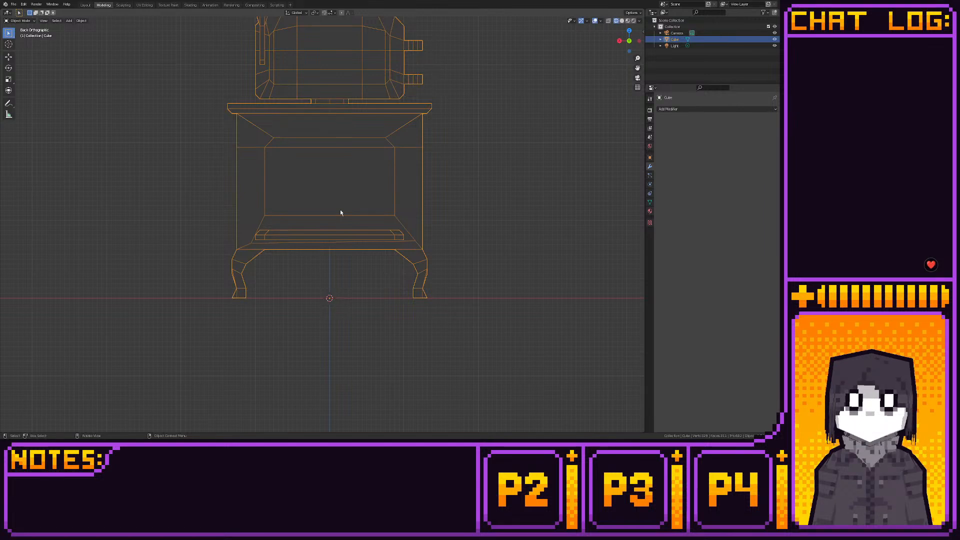
key("Tab")
scroll(342, 200, "up", 4)
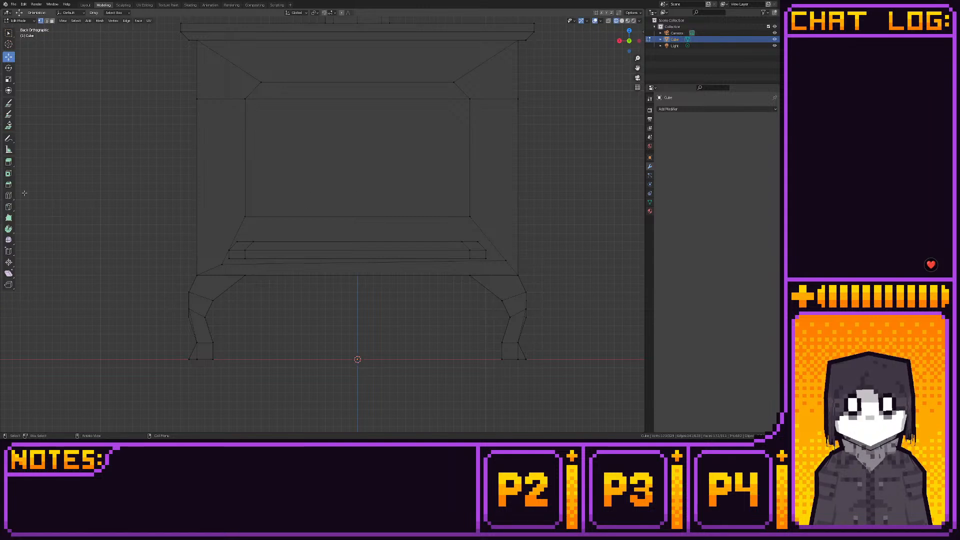
left_click(8, 195)
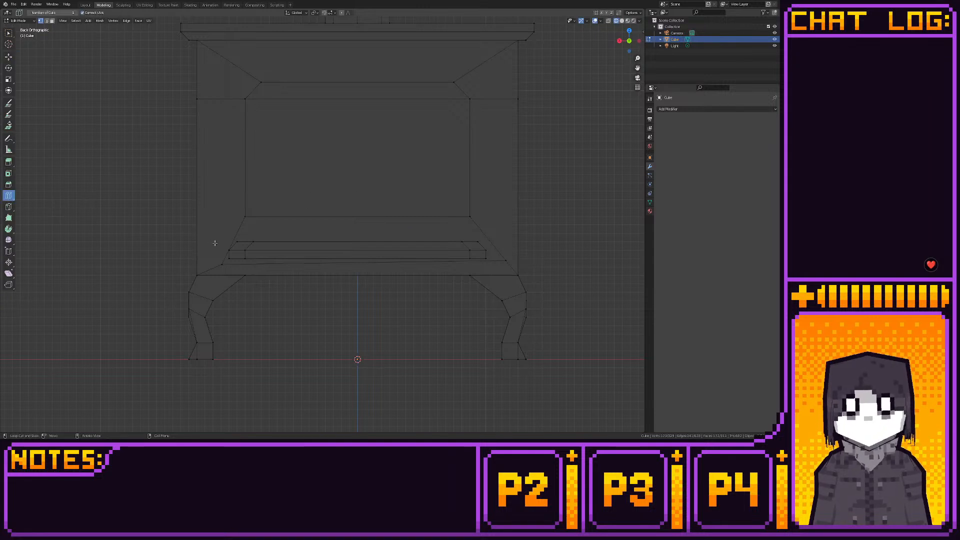
left_click(238, 226)
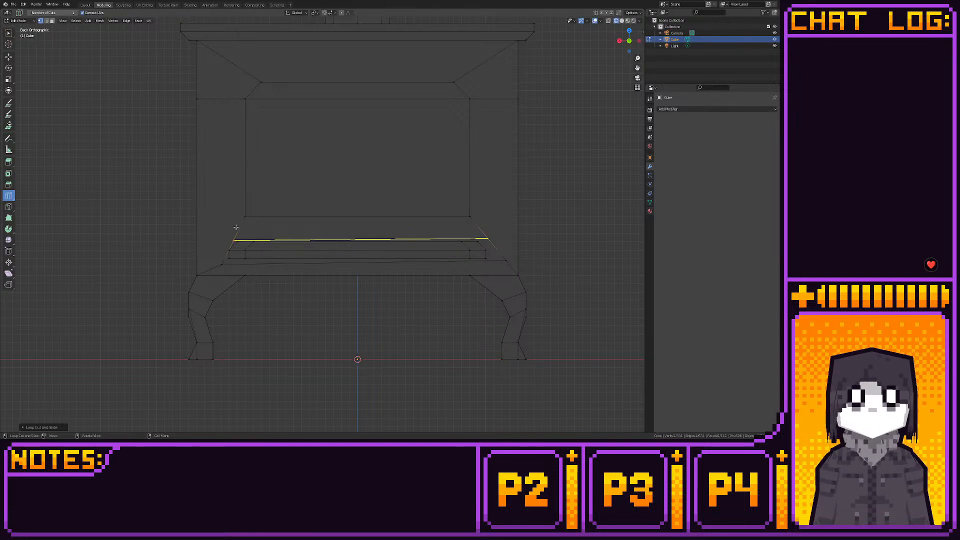
- Knife-cut an outline around the sides, beveled upper corners and top of the firebox opening, down to the lower diagonal edges
left_click(9, 206)
left_click(217, 99)
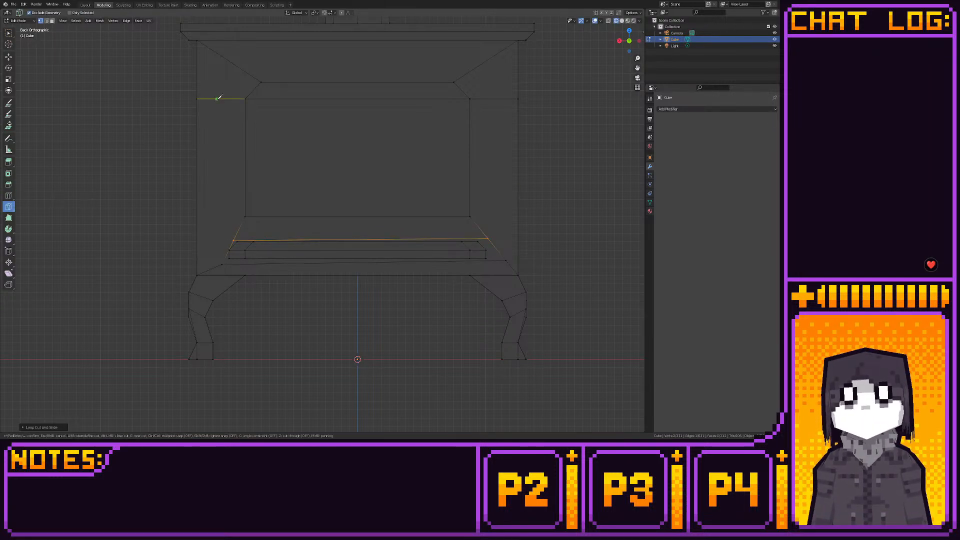
left_click(227, 254)
key("Return")
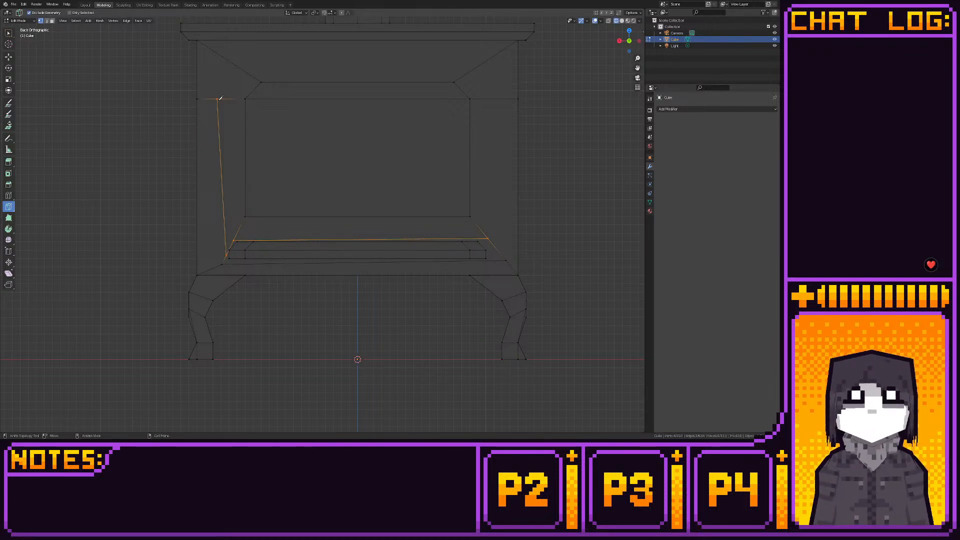
left_click(217, 99)
left_click(239, 66)
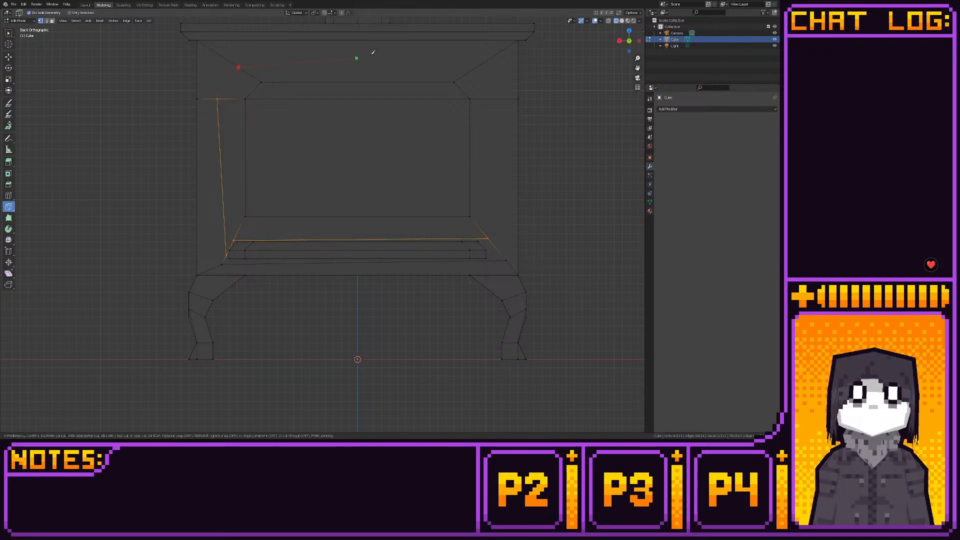
left_click(475, 68)
left_click(491, 99)
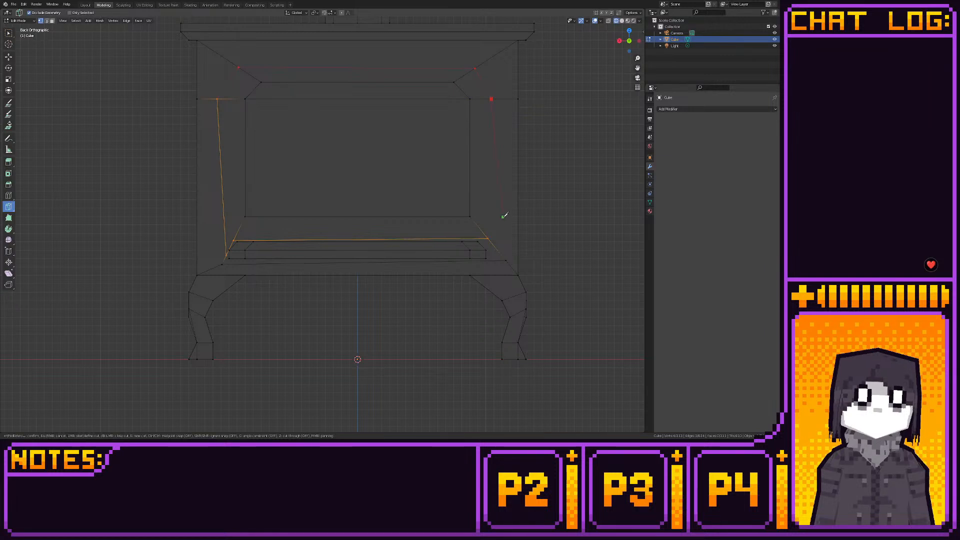
left_click(493, 244)
key("Return")
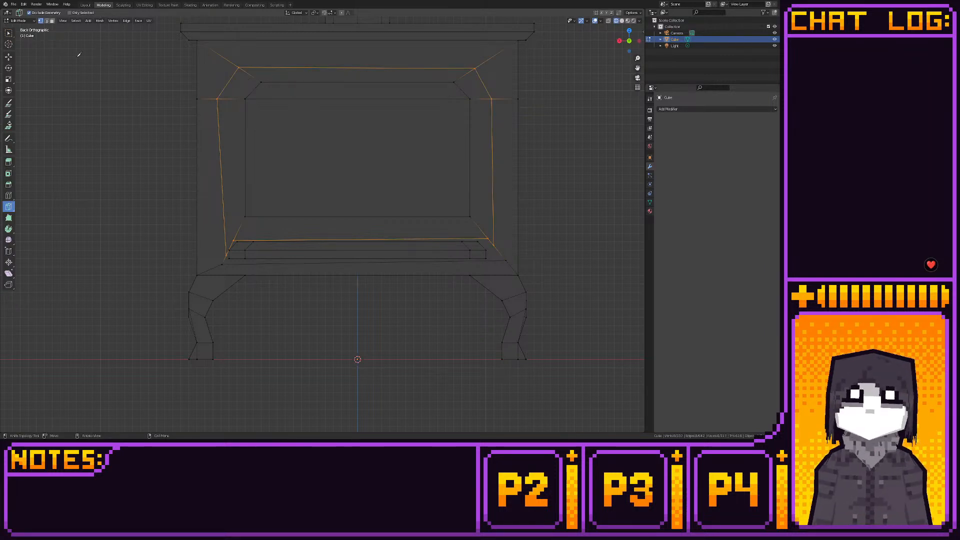
- Knife-cut both sides of the stove front, joining the outer points of the lower diagonal edges to the outer side edges at upper-bevel height
left_click(9, 57)
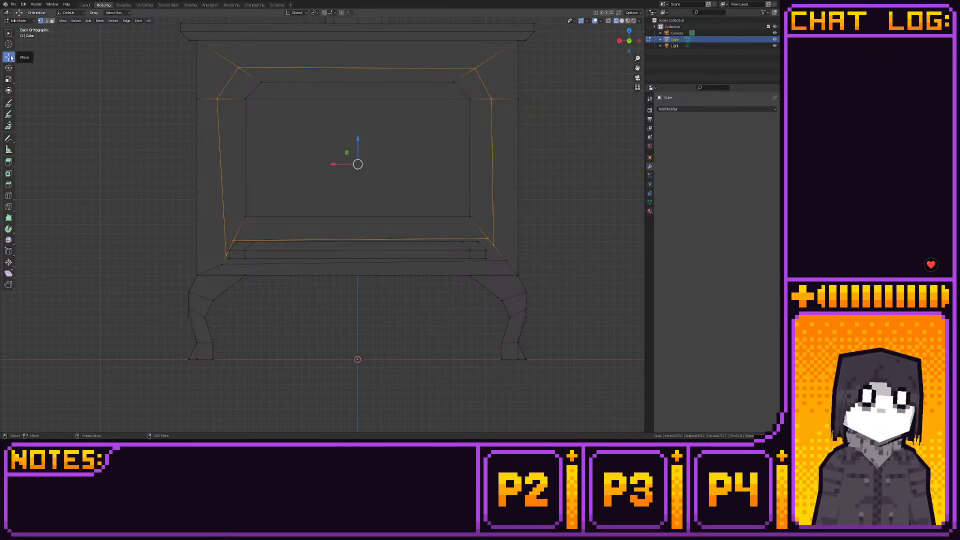
left_click(9, 207)
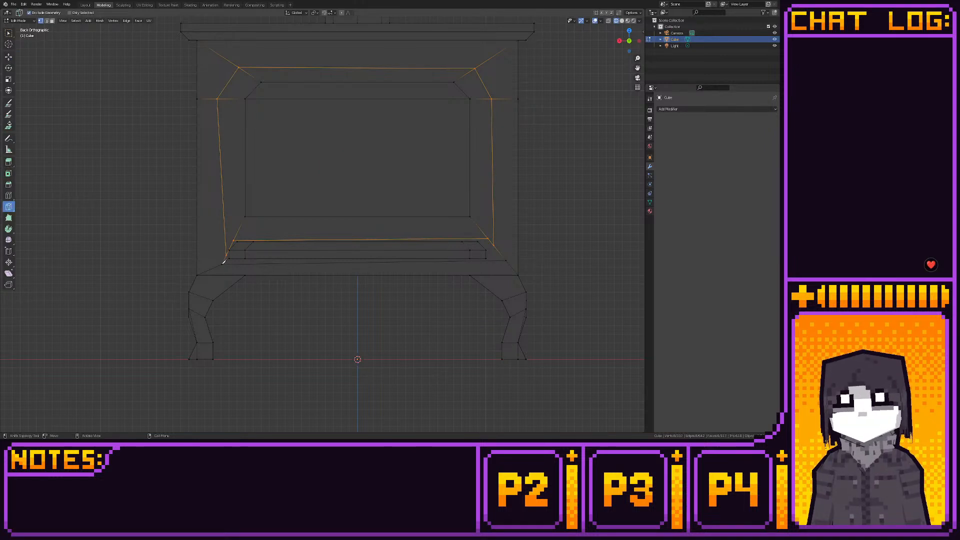
left_click(222, 263)
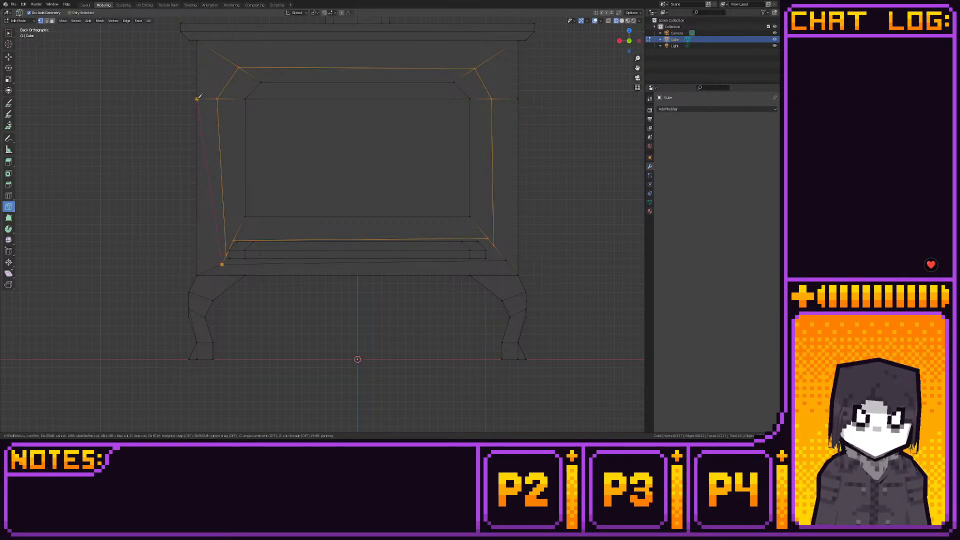
left_click(197, 98)
key("Return")
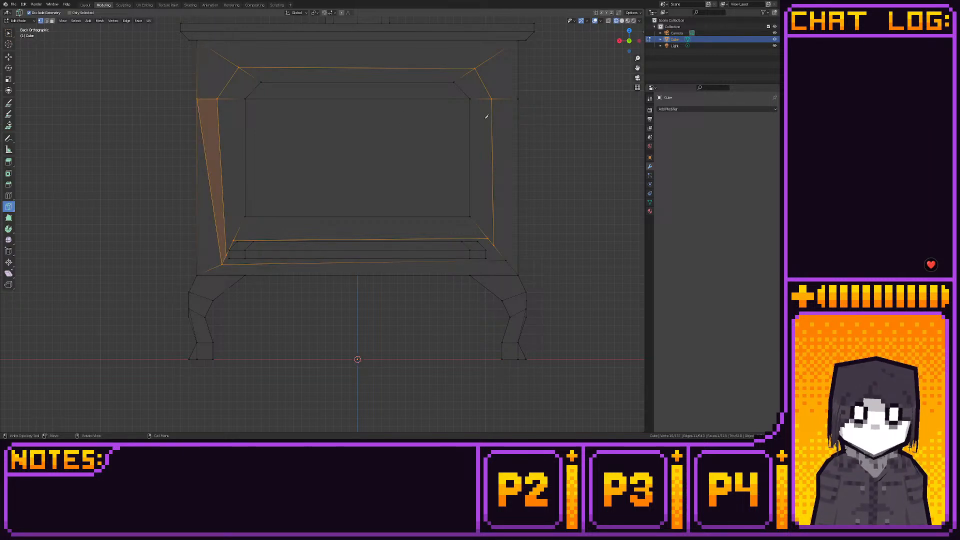
left_click(519, 97)
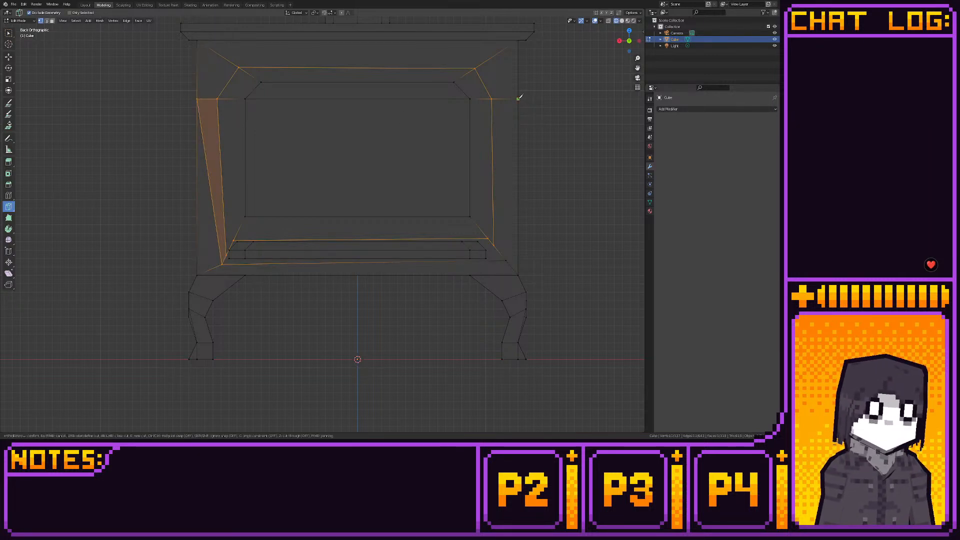
left_click(507, 259)
key("Return")
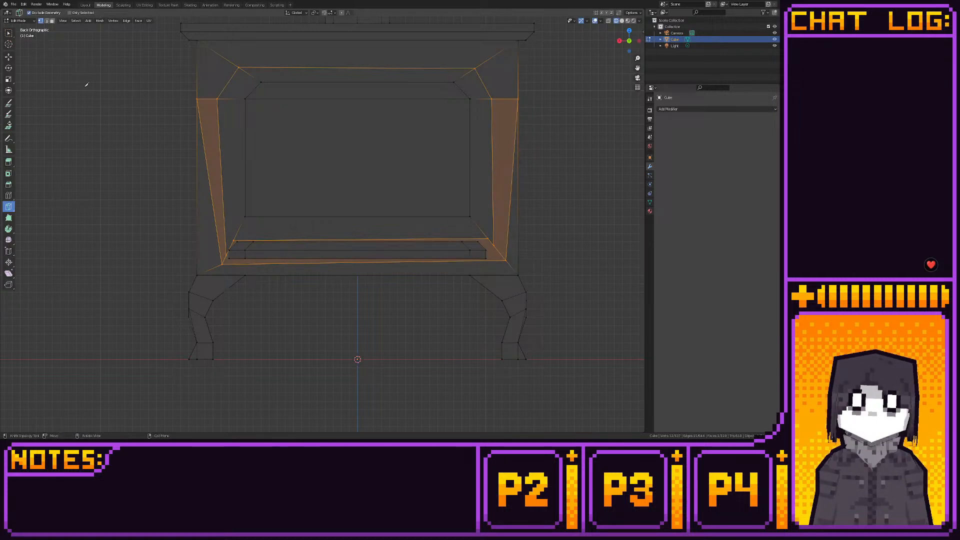
- Move the vertex at the right end of the horizontal cut below the firebox opening slightly inward along X
left_click(8, 56)
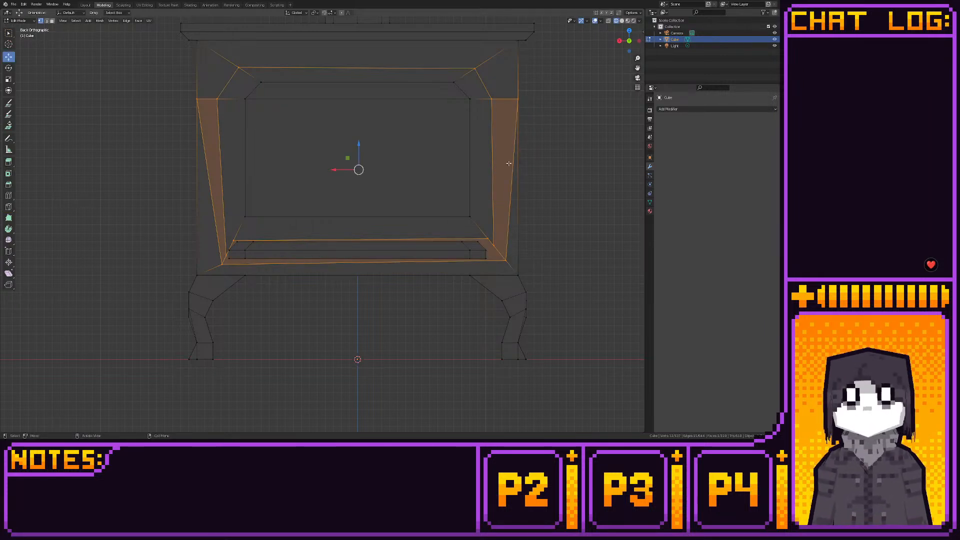
left_click(488, 239)
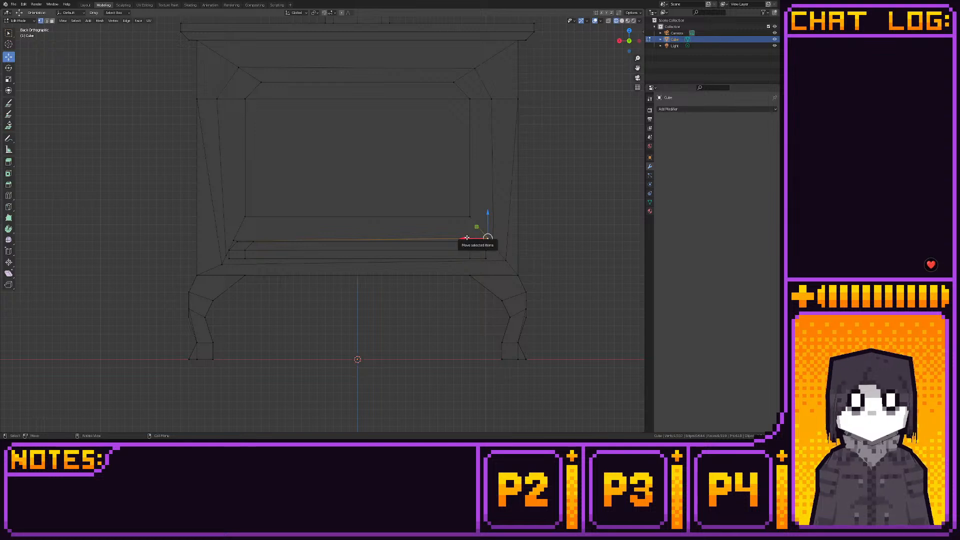
left_click_drag(466, 237, 457, 238)
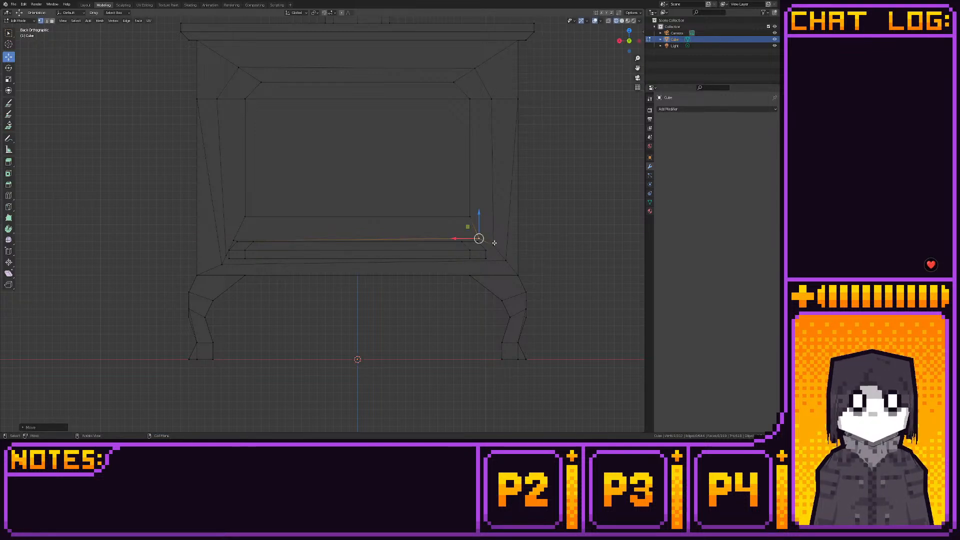
- Delete the narrow face spanning the stove front around the ledge, below the firebox opening
key("3")
left_click(493, 251)
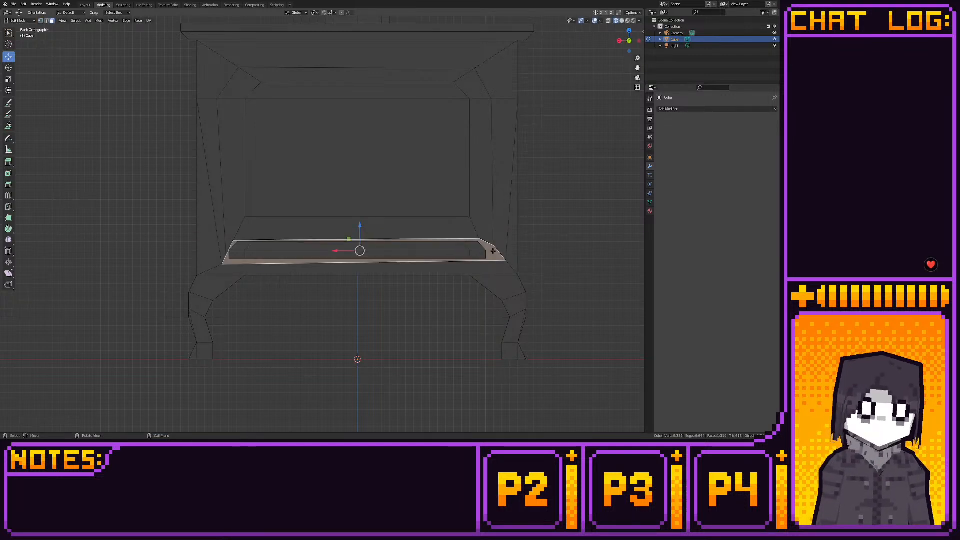
key("x")
left_click(486, 242)
key("1")
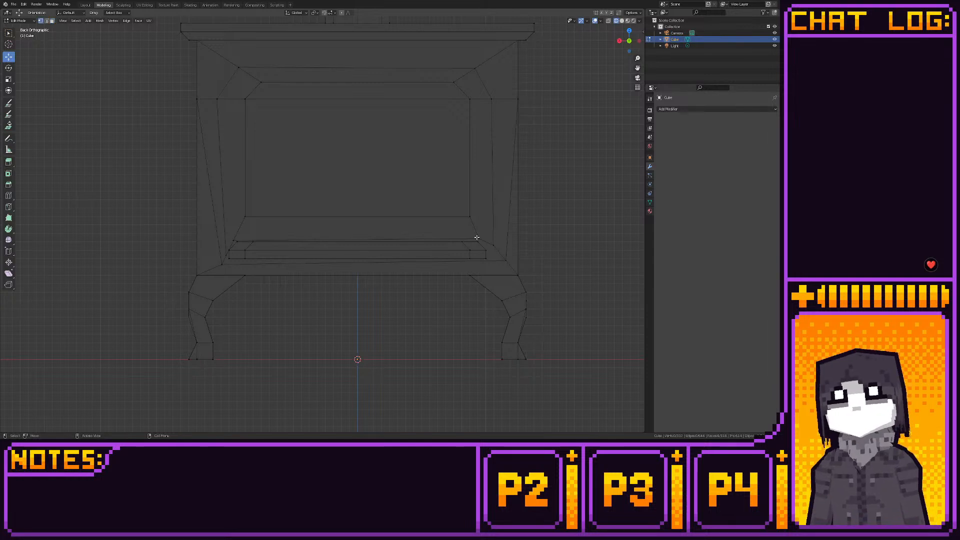
- Nudge the vertex at the right end of the cut below the firebox opening down toward the ledge's upper corner
left_click(477, 239)
key("g")
left_click(470, 232)
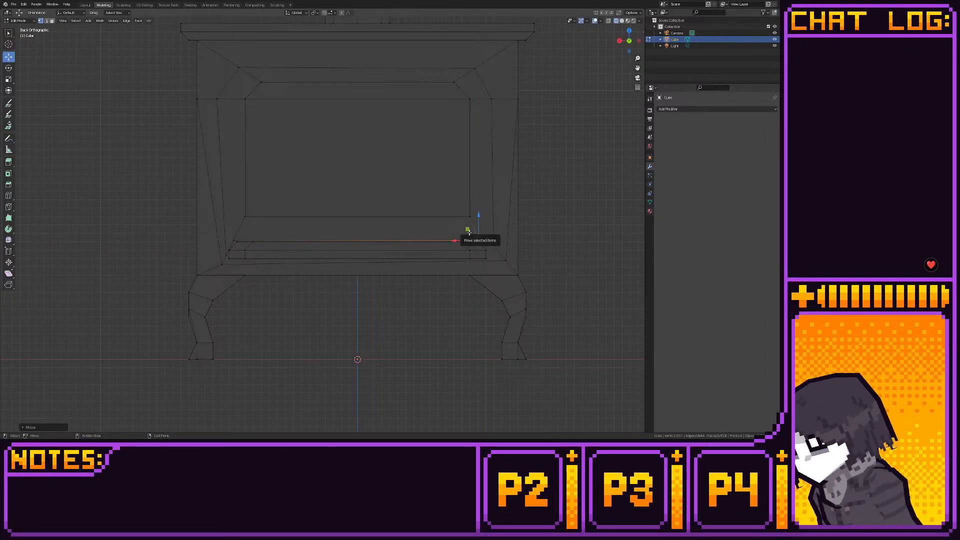
key("shift+s")
left_click(521, 236)
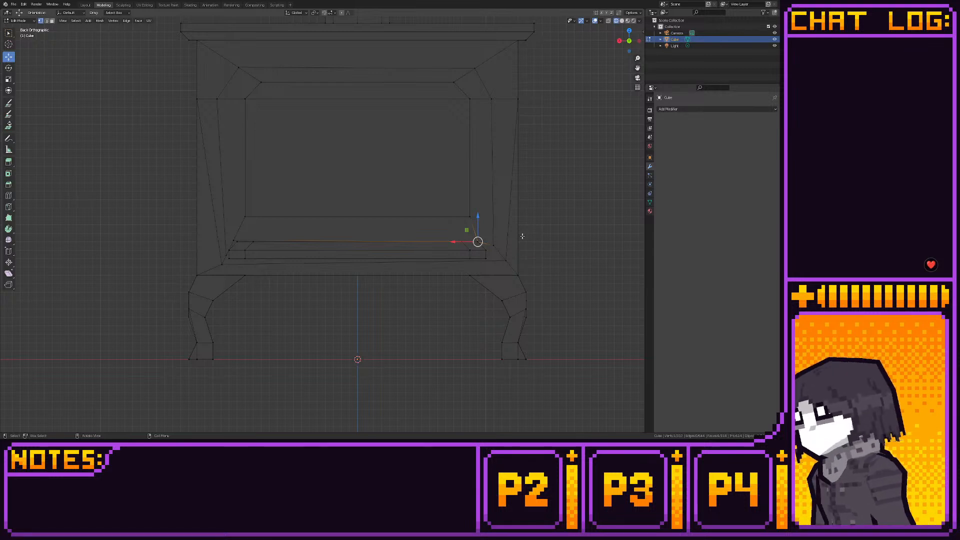
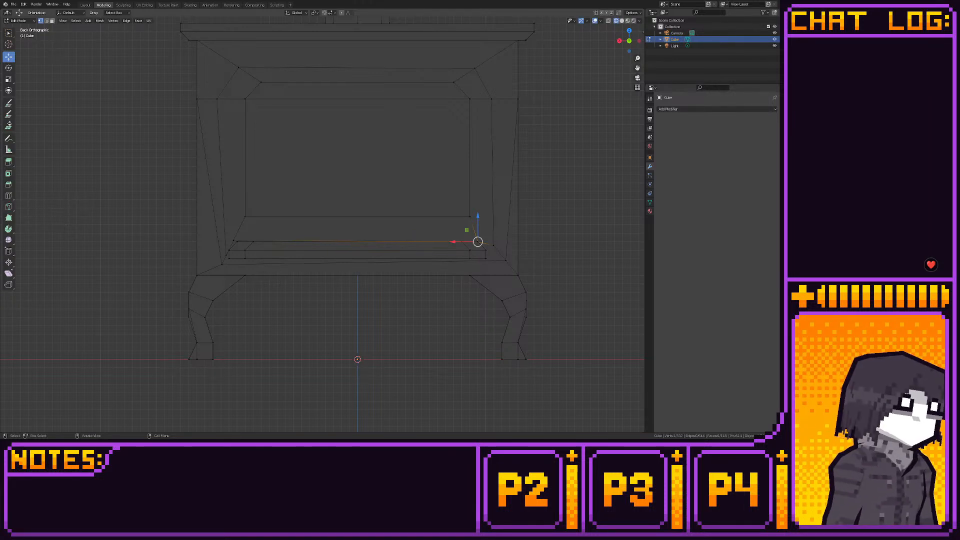
- Move the front's lower-right vertex inward along X to the ledge's lower corner and snap it to the grid
left_click(487, 256, "alt")
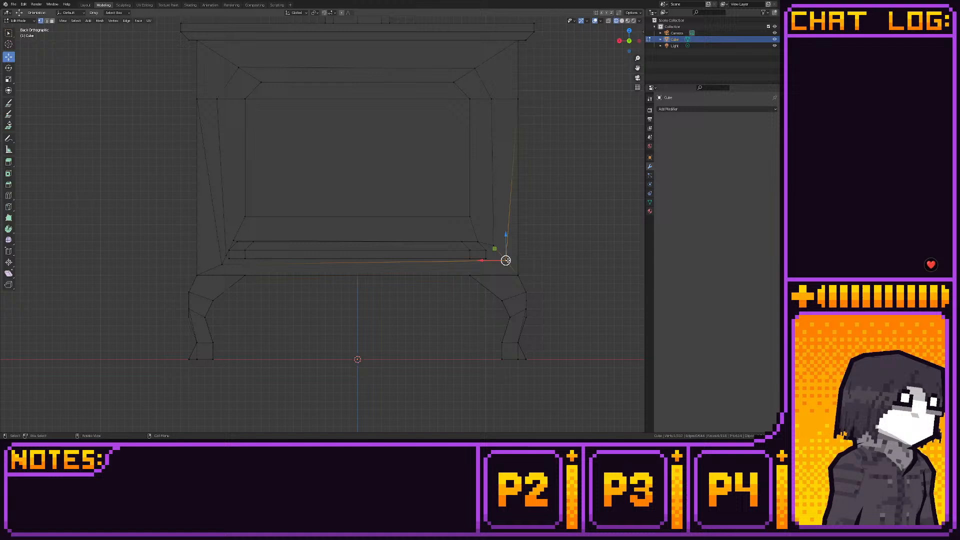
key("x")
left_click(474, 248)
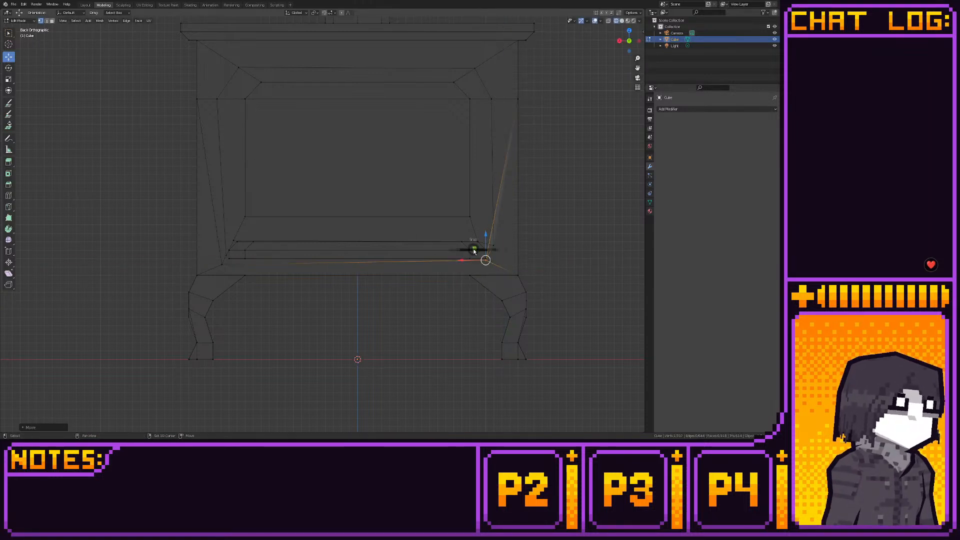
key("shift+s")
left_click(493, 250)
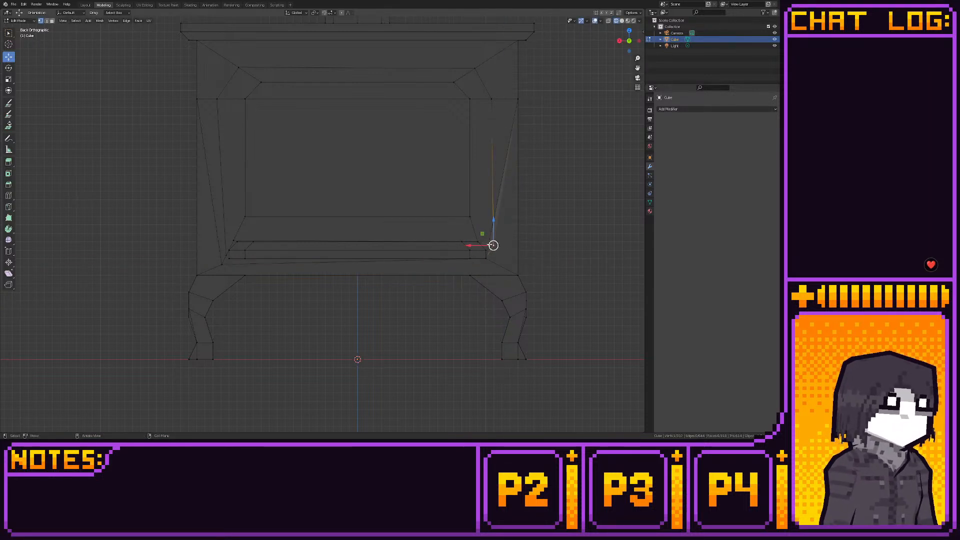
- Move the vertex at the foot of the right inner side edge to the ledge's upper corner and snap it to the grid
key("g")
key("shift+y")
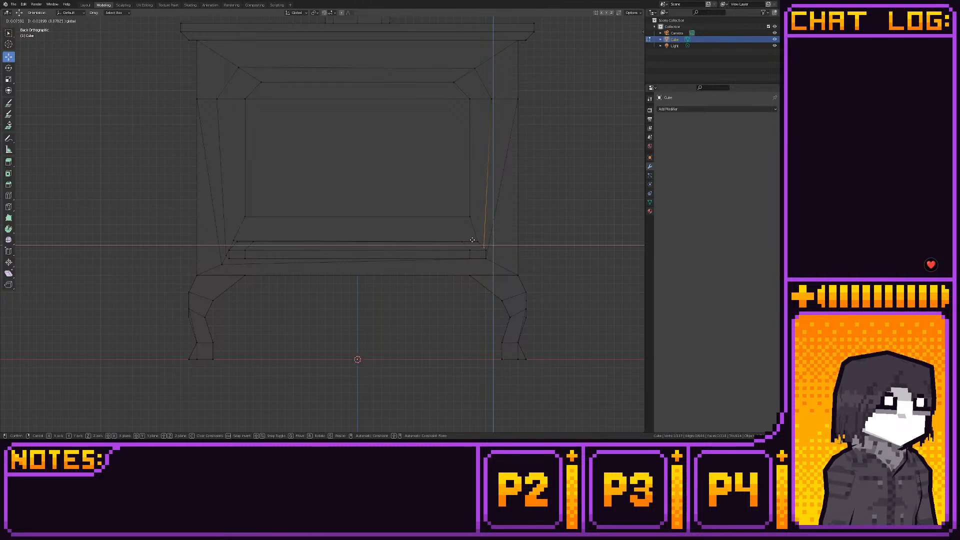
left_click(475, 241)
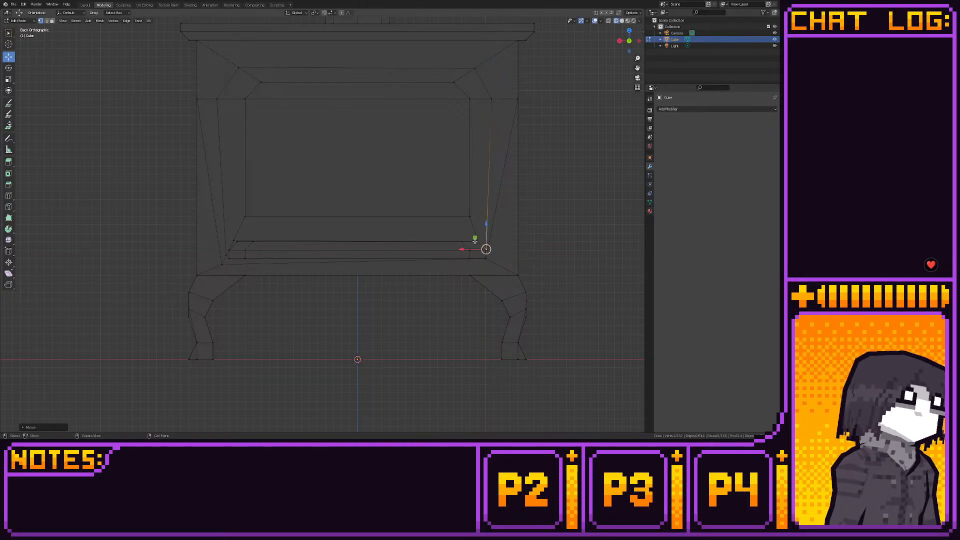
key("shift+s")
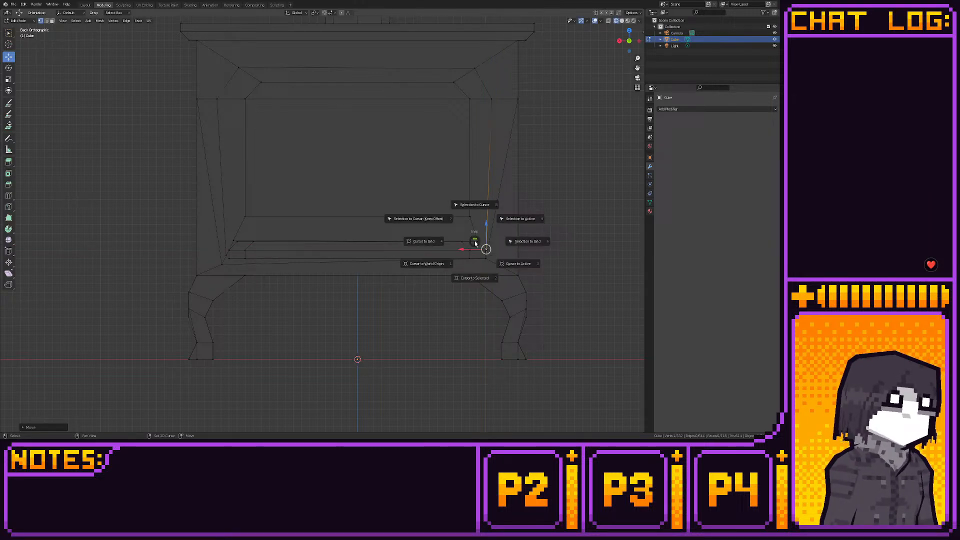
left_click(521, 244)
- Dissolve the long slanted edges running down both sides of the stove front toward the ledge's lower corners
middle_click_drag(500, 244, 455, 262, "shift")
key("3")
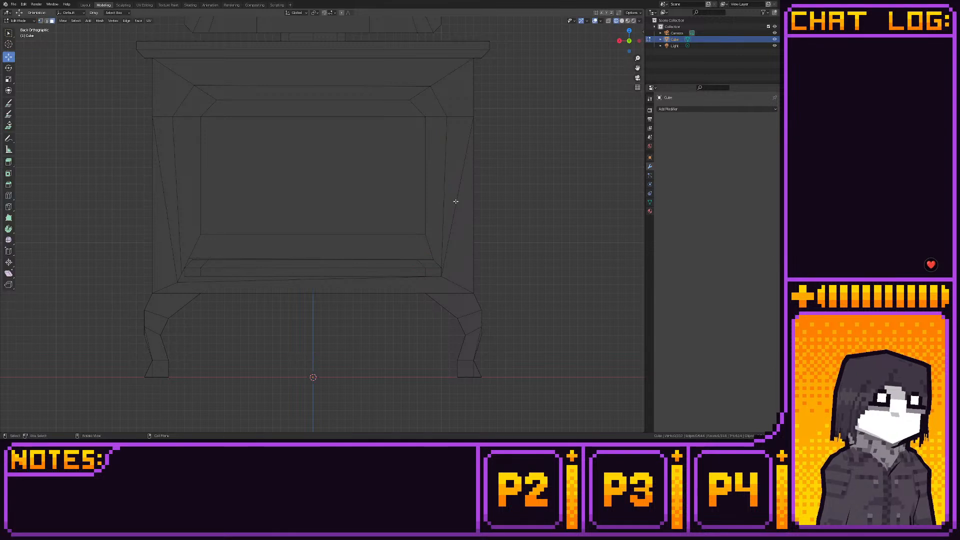
left_click(452, 201)
key("2")
left_click(455, 201)
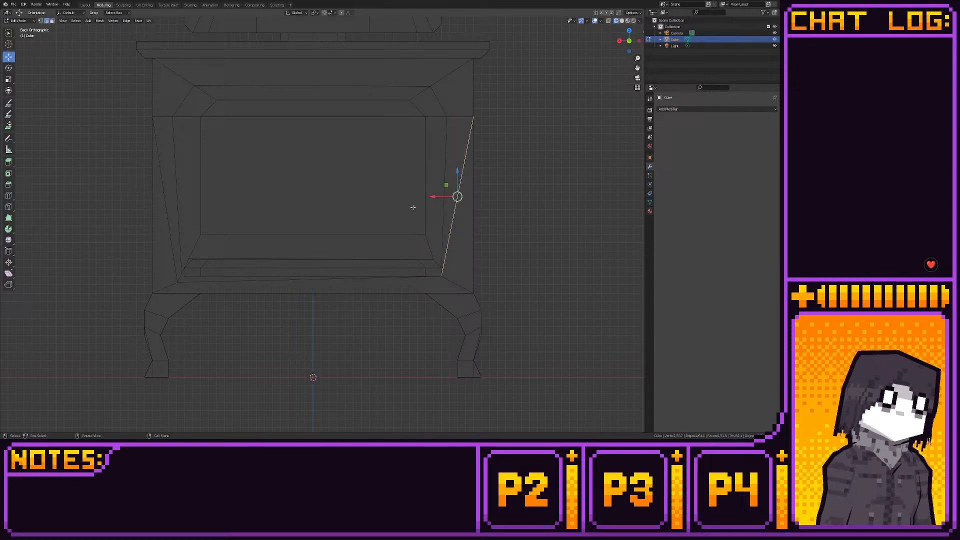
left_click(169, 213, "shift")
key("x")
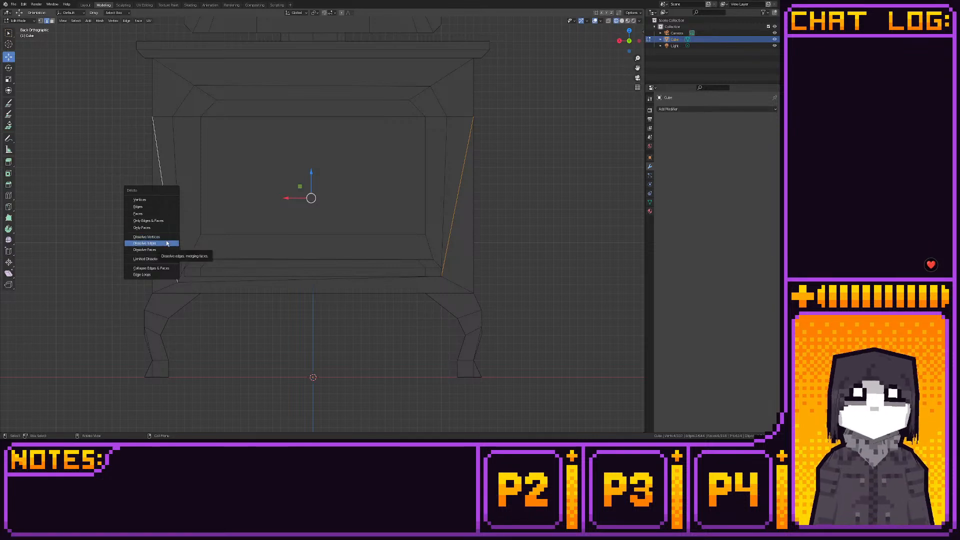
left_click(167, 243)
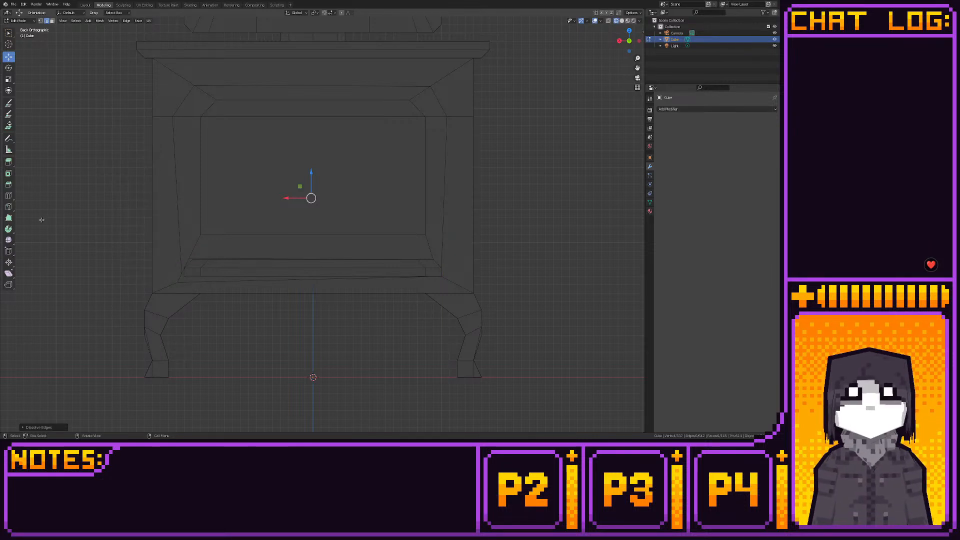
- Knife-cut around the stove body's sides and back just above the legs, joining the front vertices at both ends of the ledge
key("1")
left_click(8, 206)
middle_click_drag(467, 278, 414, 291)
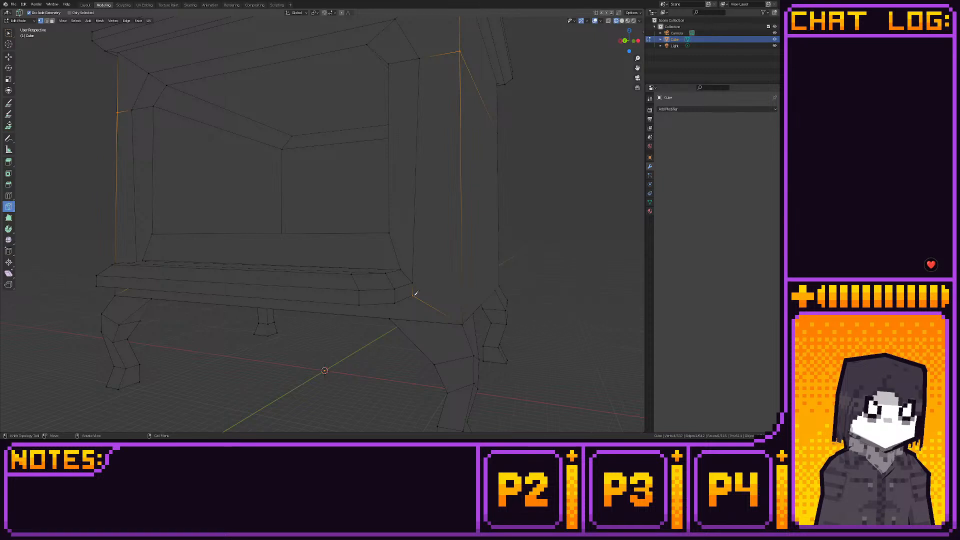
left_click(413, 295)
left_click(461, 268)
left_click(498, 263)
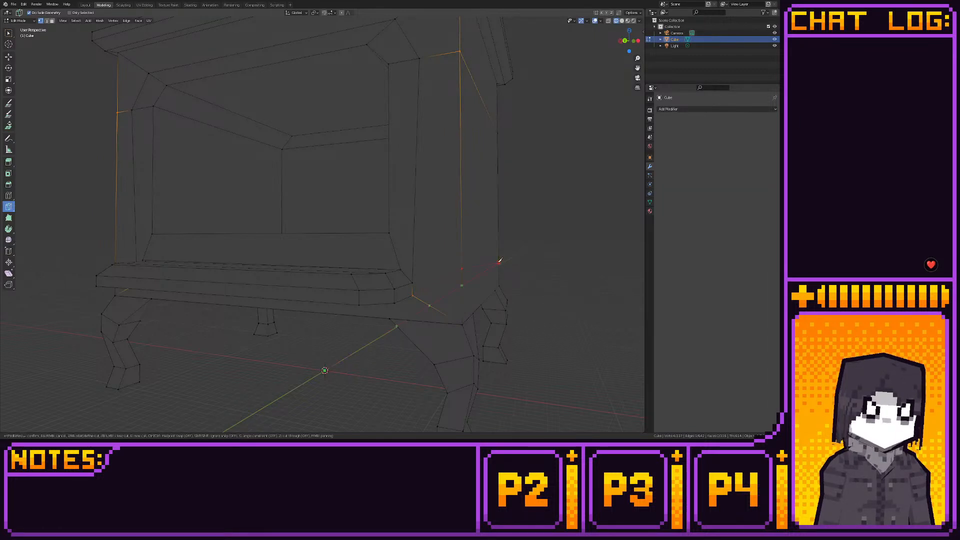
middle_click_drag(499, 262, 373, 264)
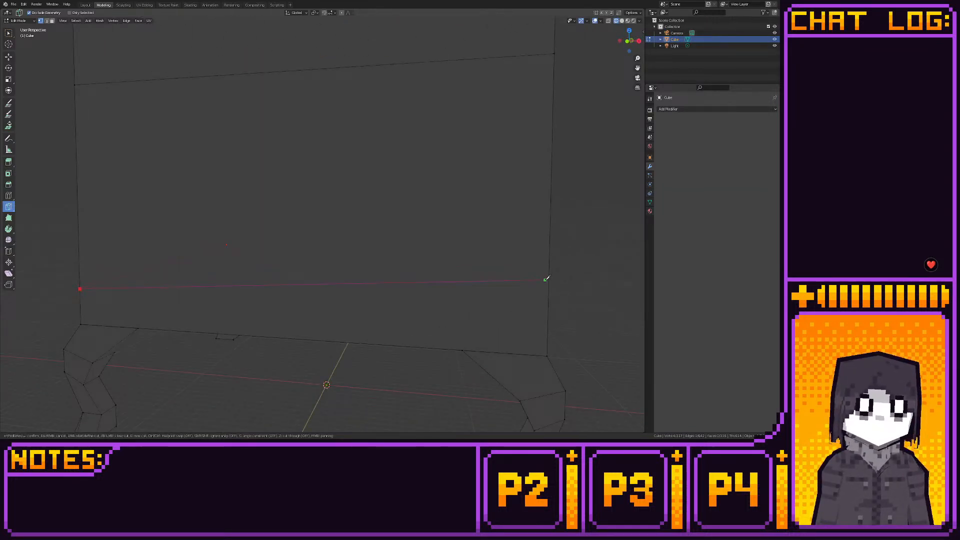
middle_click_drag(549, 278, 463, 277)
left_click(314, 274)
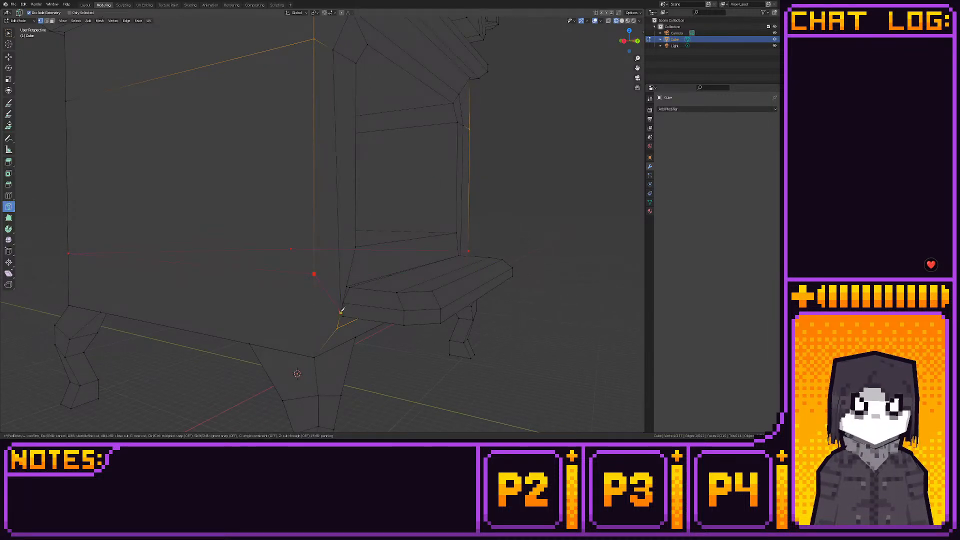
middle_click_drag(342, 310, 284, 304)
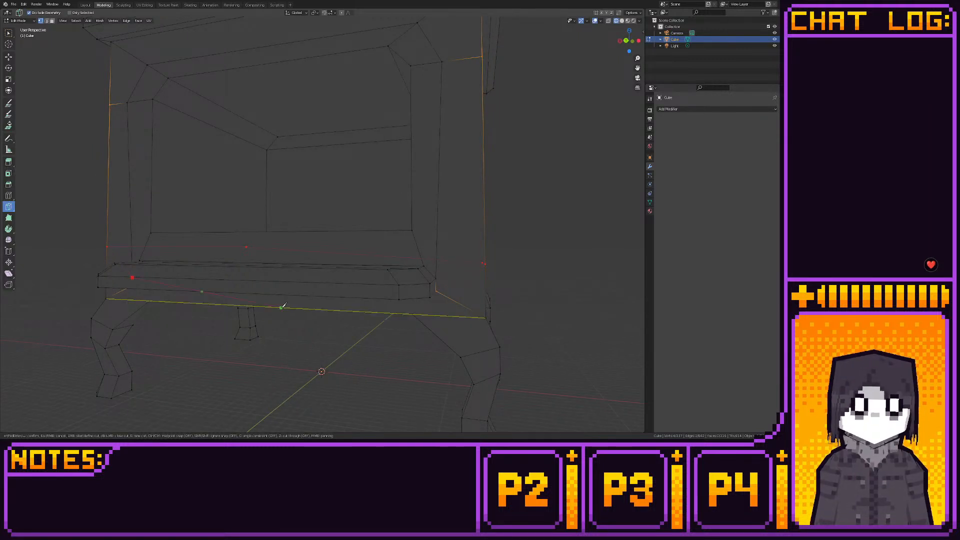
key("Return")
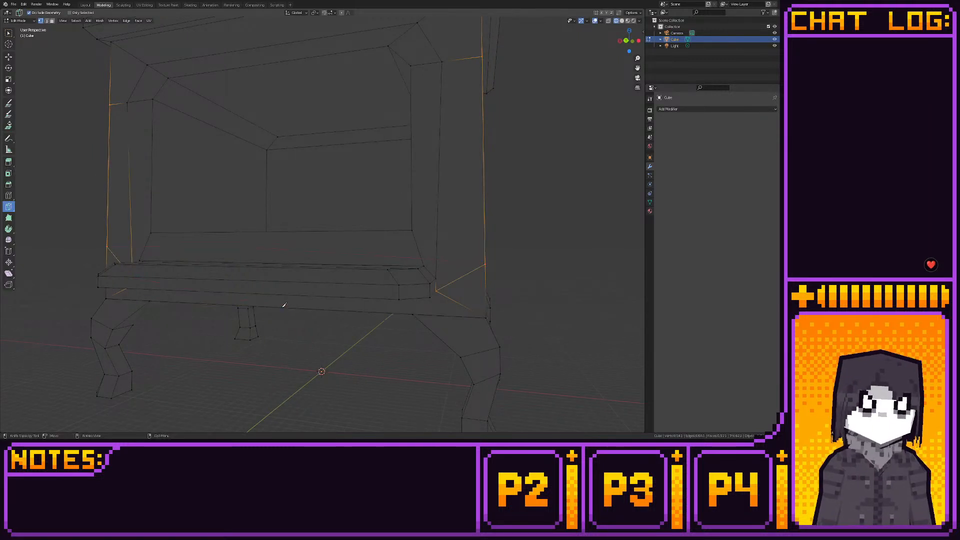
- Knife-cut from the right front edge to the ledge's upper corner and dissolve the slanted edge to its lower corner
left_click(486, 261)
left_click(437, 277)
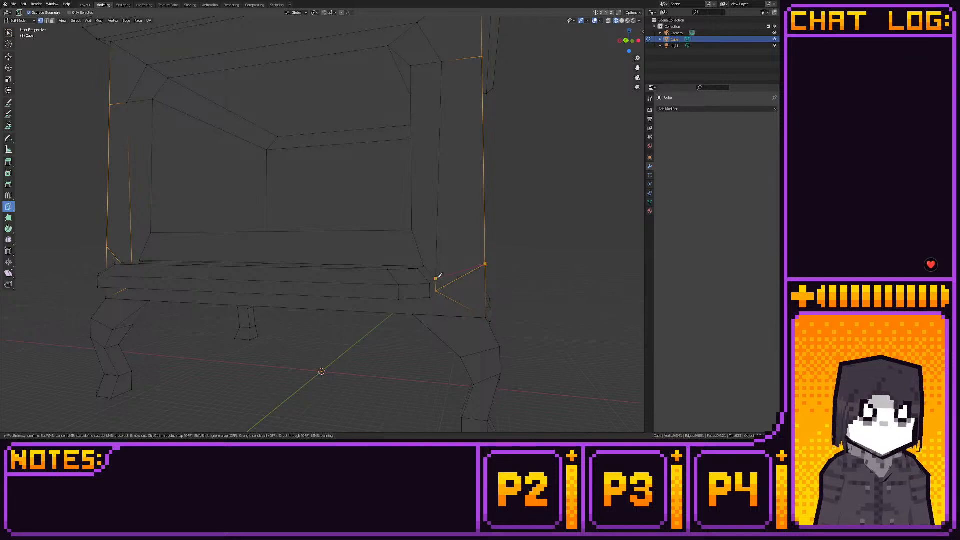
key("Return")
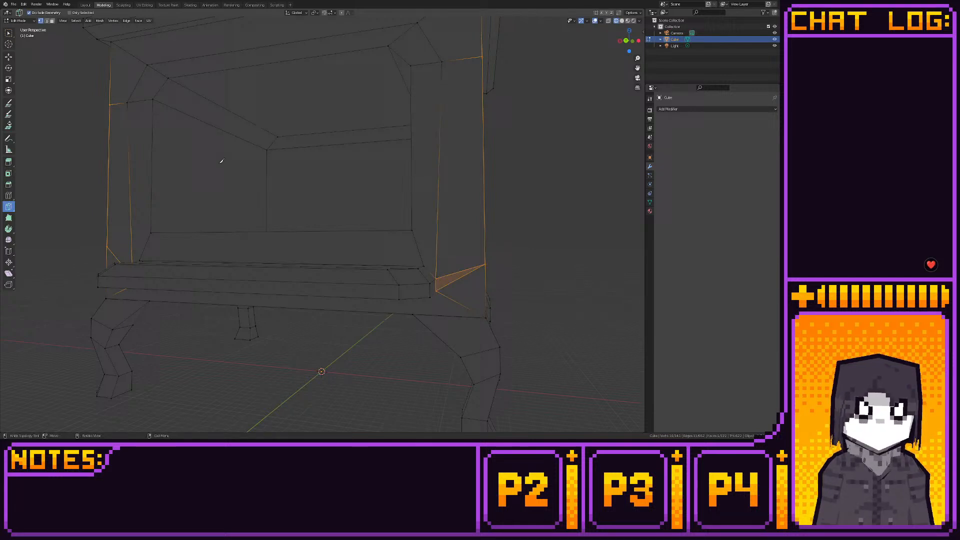
left_click(9, 58)
key("2")
left_click(458, 280)
key("x")
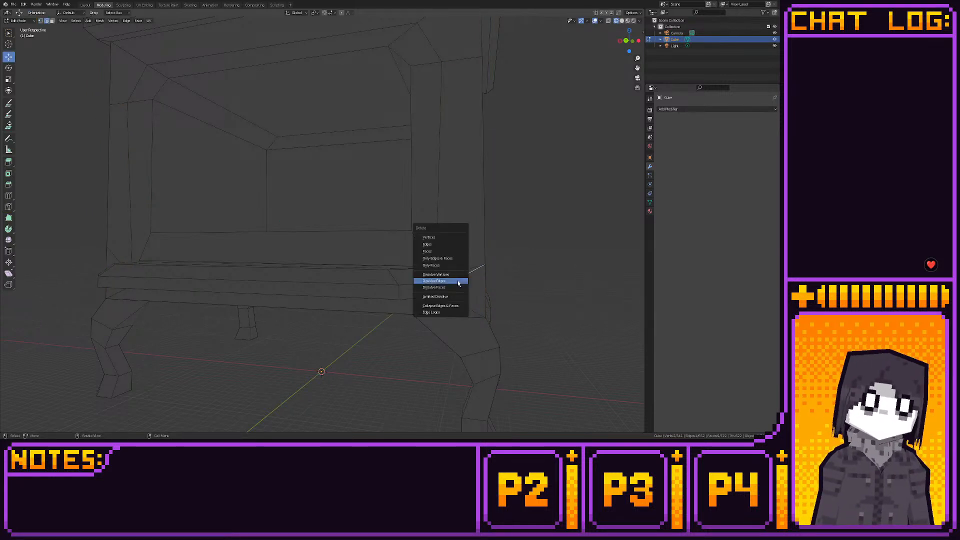
left_click(458, 280)
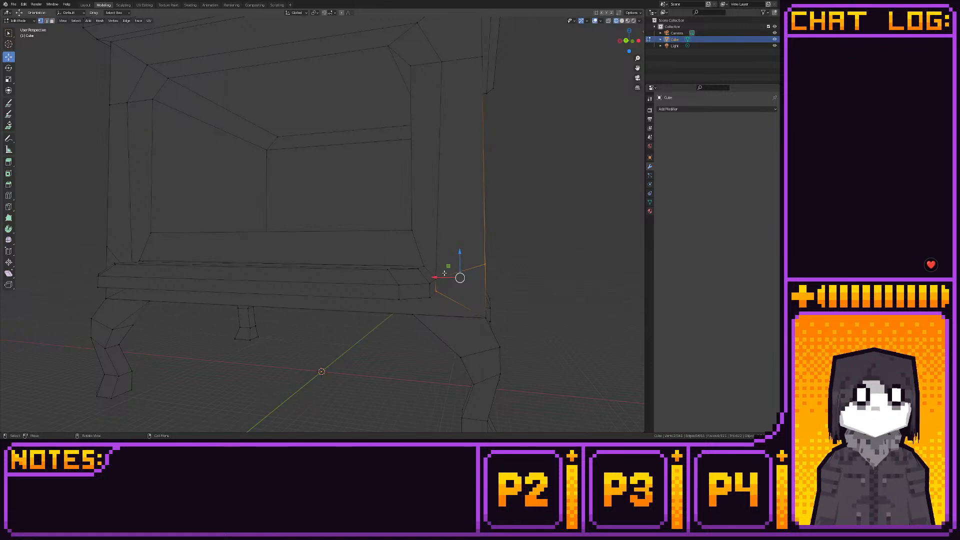
- Snap the vertex at the left end of the horizontal cut below the firebox opening to the grid
left_click(625, 40)
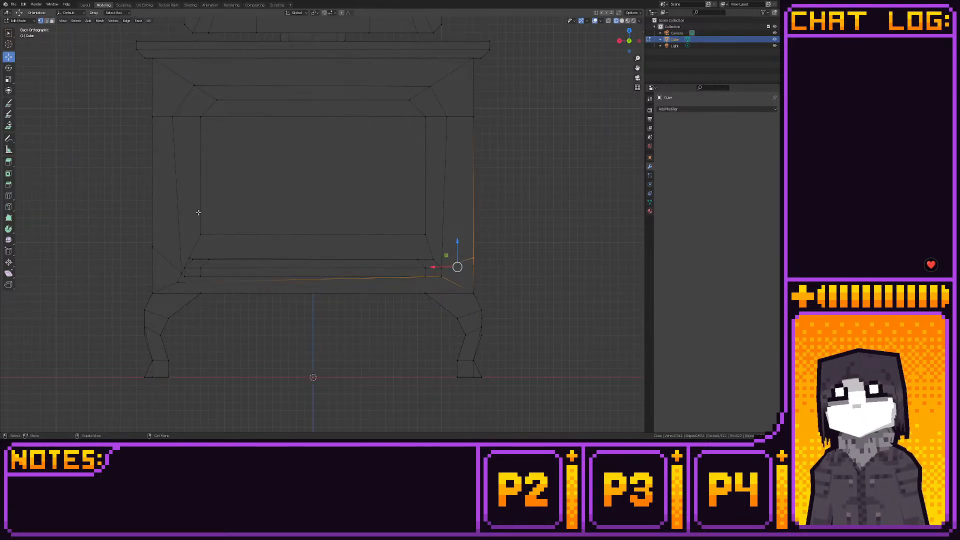
left_click(189, 259)
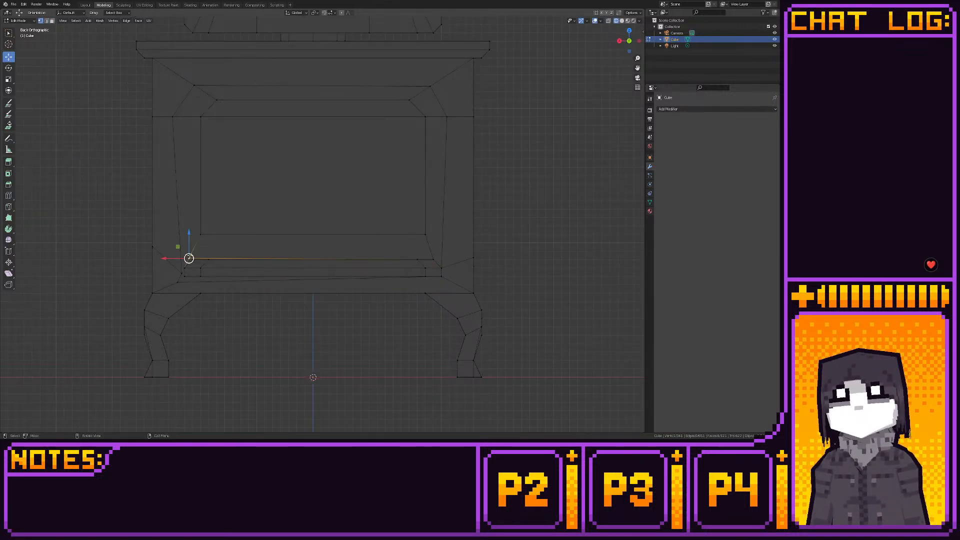
key("shift+s")
left_click(221, 248)
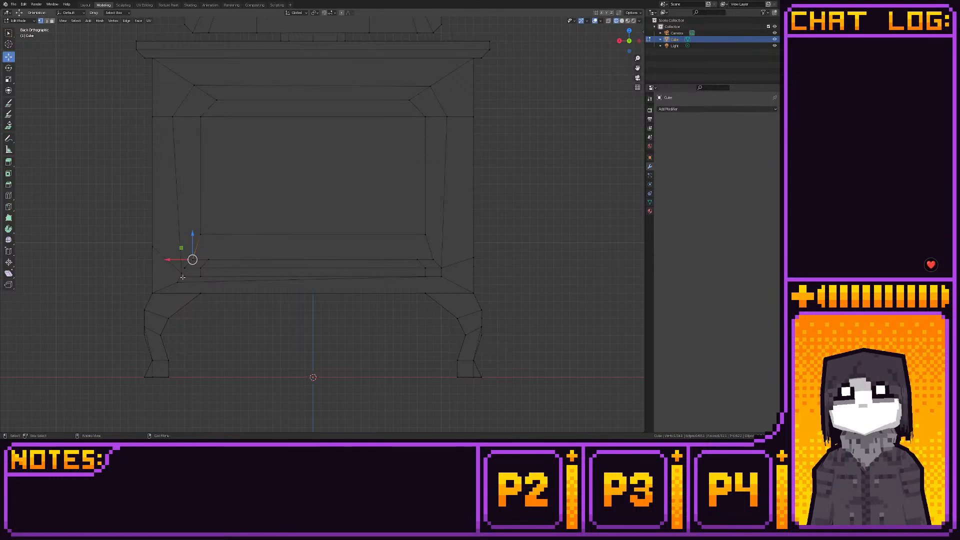
- Move the two outer vertices beside the ledge's left end onto its upper and lower corners, snapping each to the grid
left_click(182, 276)
left_click_drag(171, 263, 174, 260)
key("shift+s")
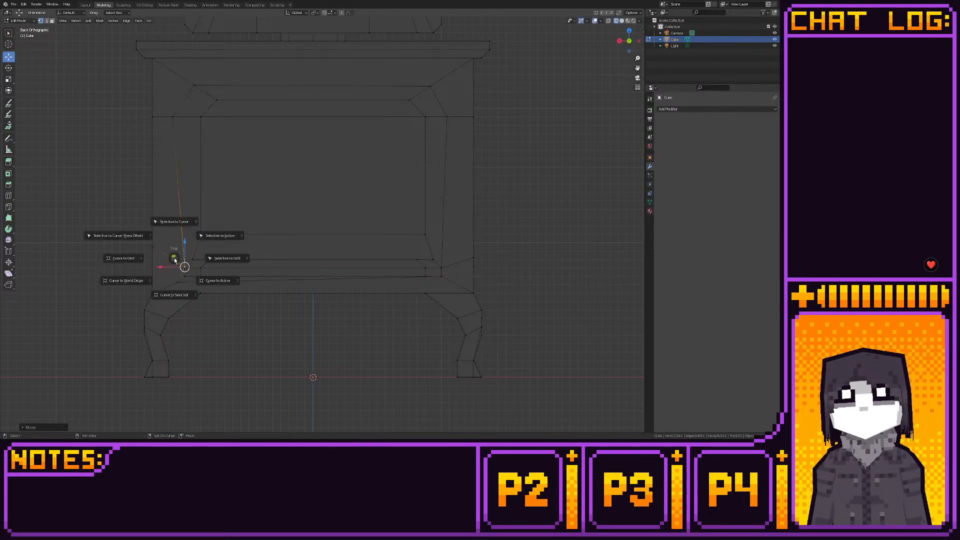
left_click(227, 259)
left_click(177, 282)
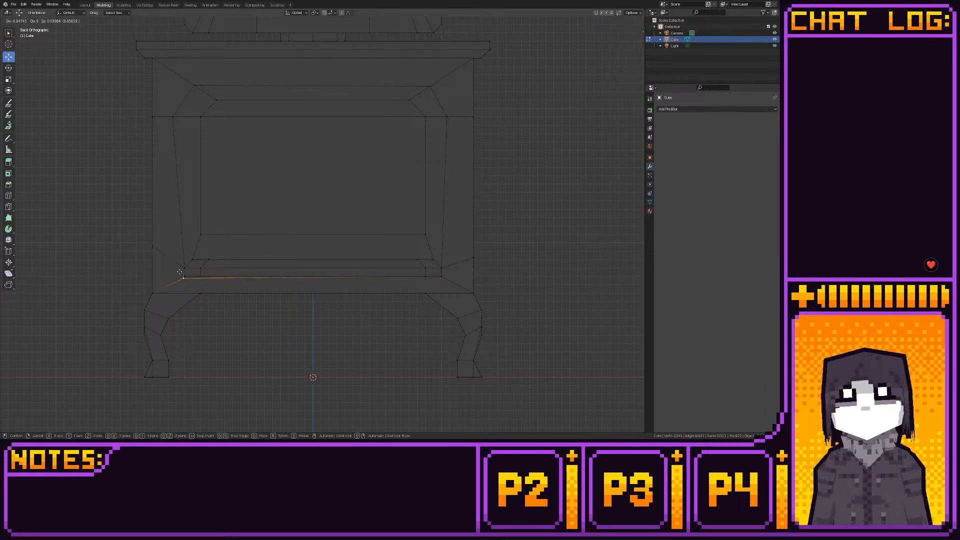
key("shift+s")
left_click(218, 270)
- Turn on X-ray and merge the overlapping vertices at center at the opening's lower-right corner and the ledge's right corners
middle_click_drag(217, 269, 197, 278)
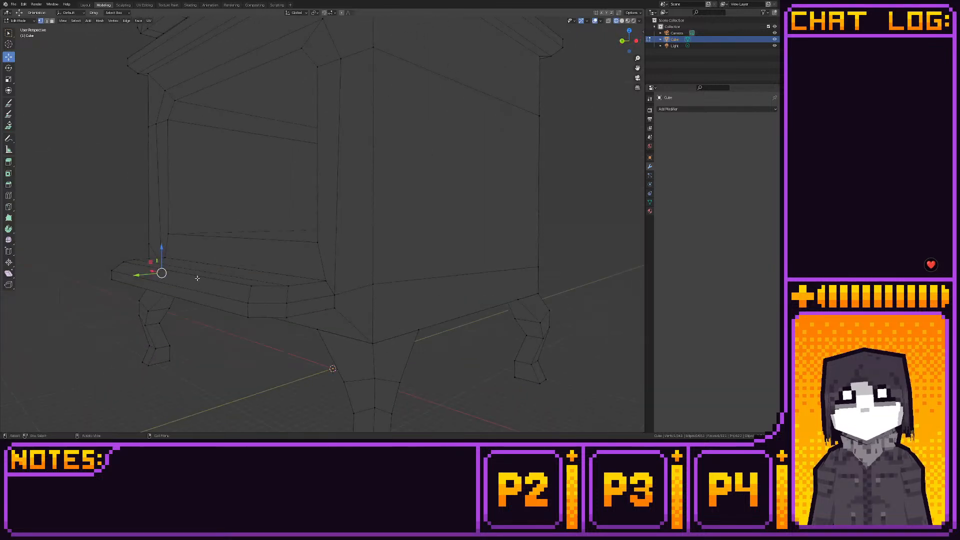
left_click(609, 21)
middle_click_drag(451, 166, 392, 295)
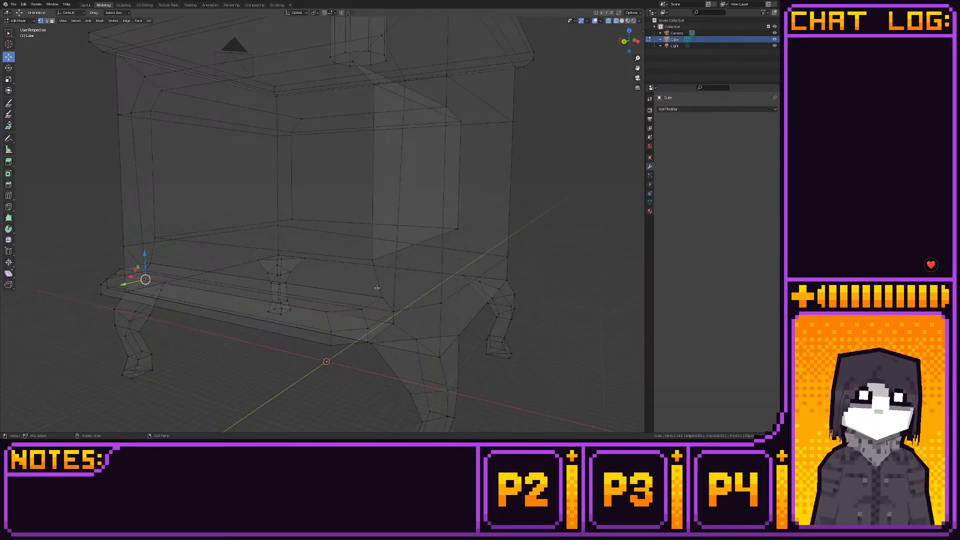
key("m")
left_click(396, 298)
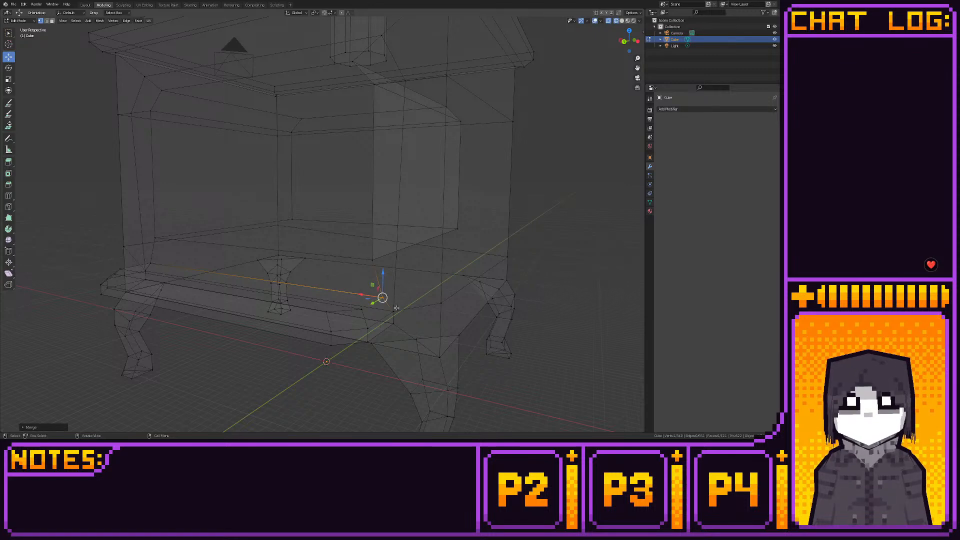
left_click_drag(399, 306, 390, 315)
key("m")
left_click(389, 314)
key("m")
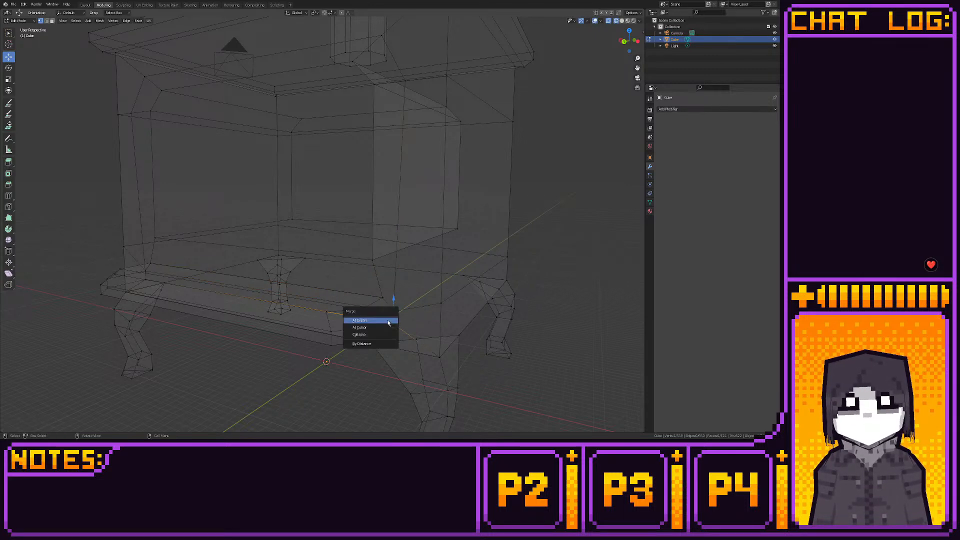
left_click(388, 322)
- Merge the overlapping vertices at center at the opening's lower-left corner and the ledge's upper and lower left corners
middle_click_drag(388, 323, 275, 319)
key("m")
left_click(276, 318)
left_click_drag(242, 323, 256, 328)
key("ctrl+z")
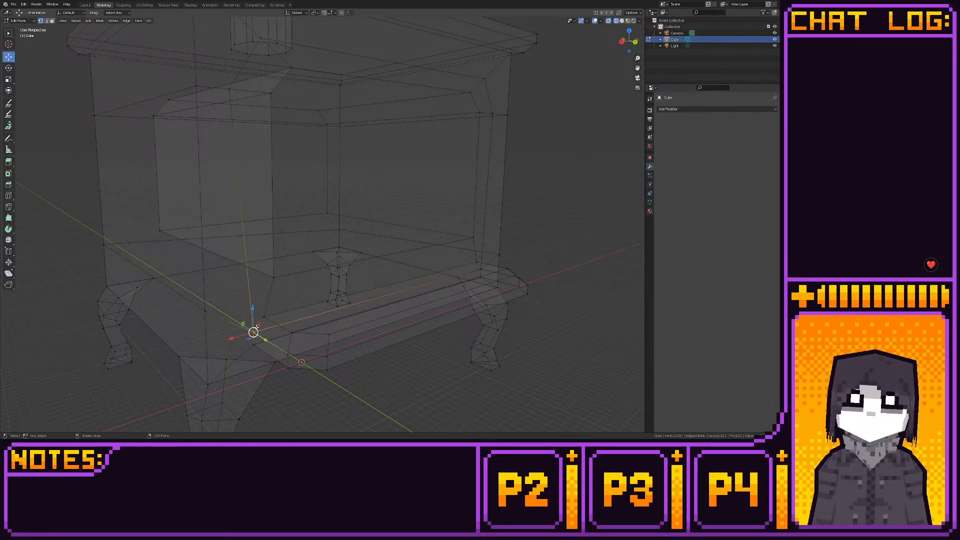
key("m")
left_click(256, 327)
left_click(254, 345)
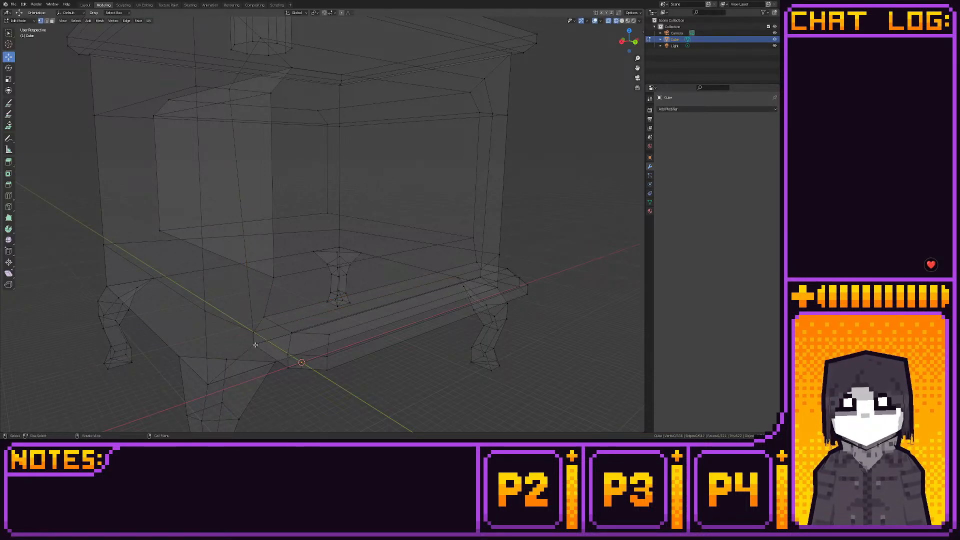
left_click_drag(262, 353, 253, 343)
key("m")
left_click(253, 343)
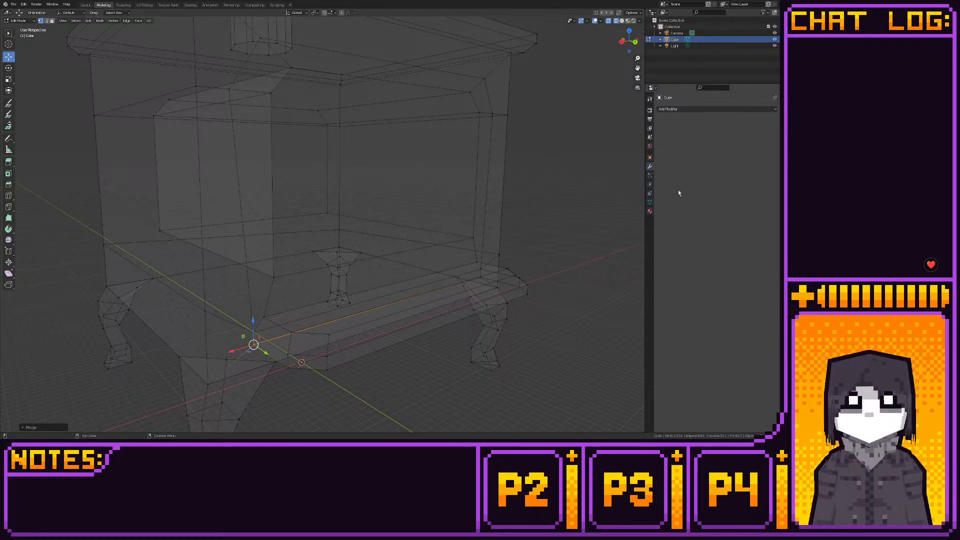
- Select all vertices around the ledge and lower stove body in back view and snap them to the finer grid
left_click(635, 42)
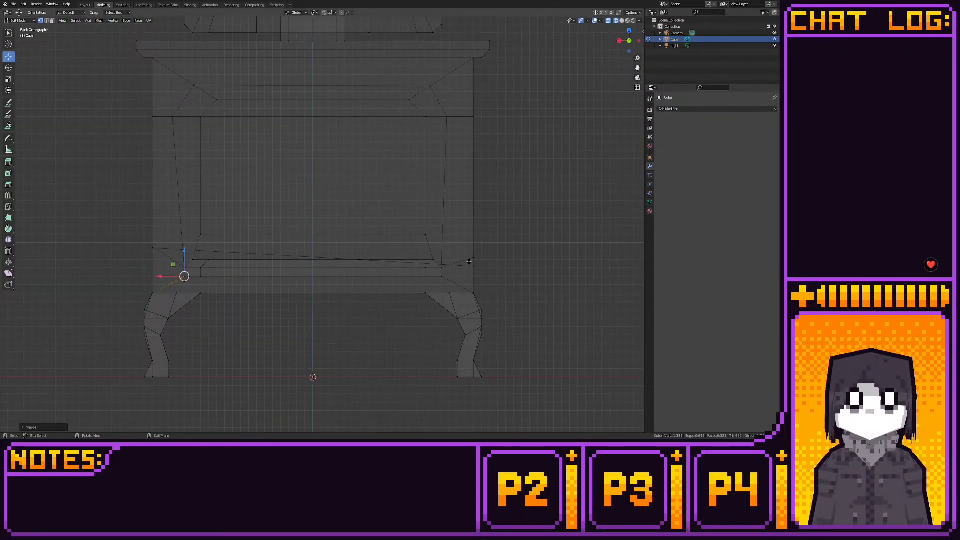
left_click_drag(134, 236, 472, 295)
scroll(472, 295, "up", 3)
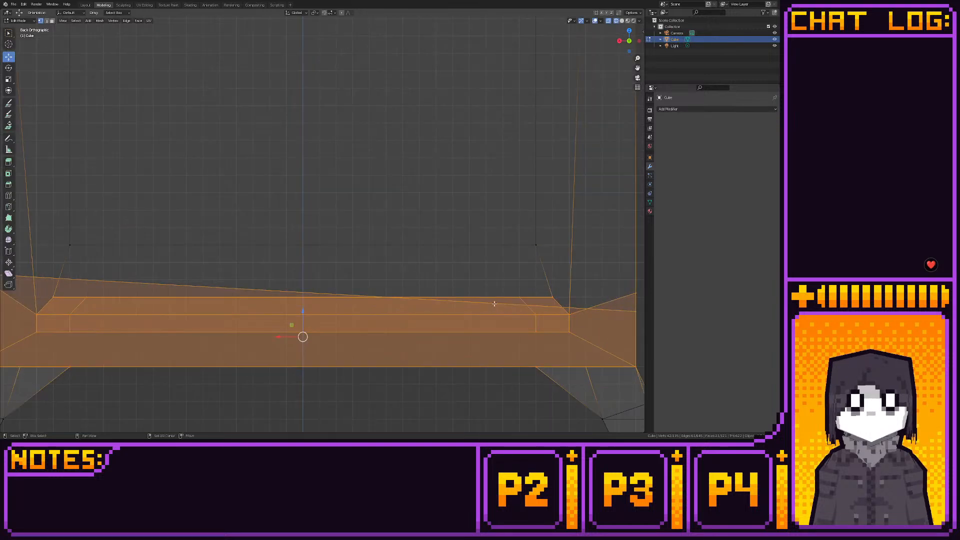
key("shift+s")
left_click(533, 304)
scroll(500, 280, "down", 4)
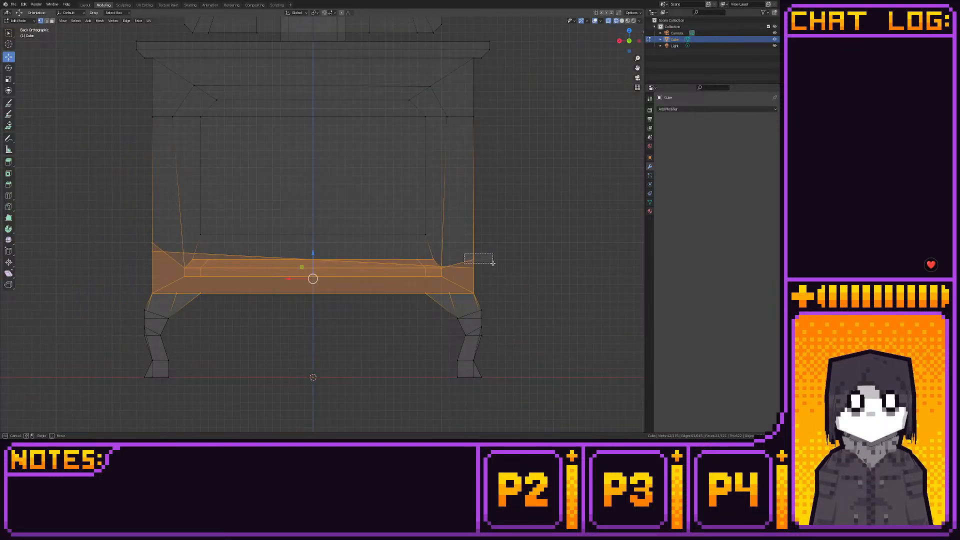
- Move the outer vertices on both side edges of the lower stove body vertically, level with the ledge's upper corners, and check the solid view
key("alt+a")
left_click_drag(477, 231, 478, 240)
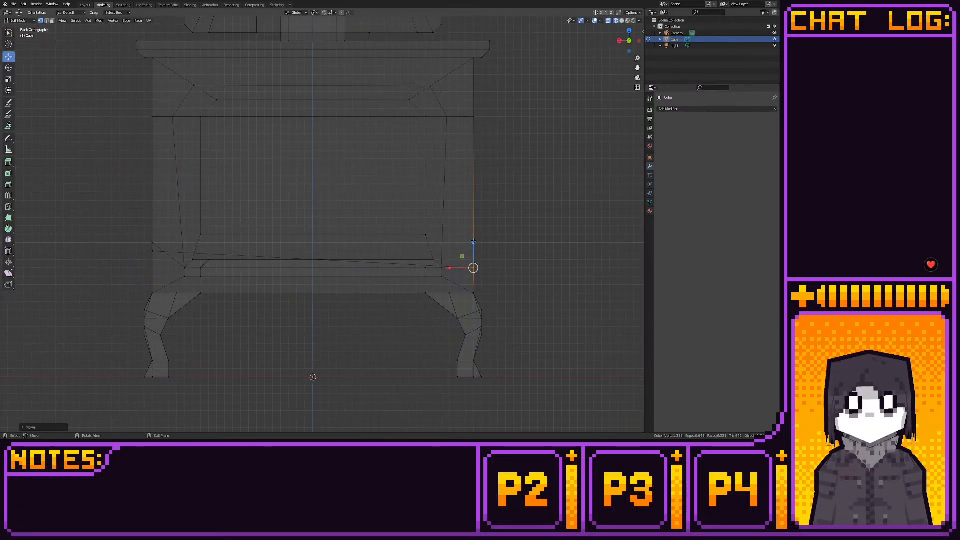
left_click(153, 244)
left_click_drag(153, 218, 153, 242)
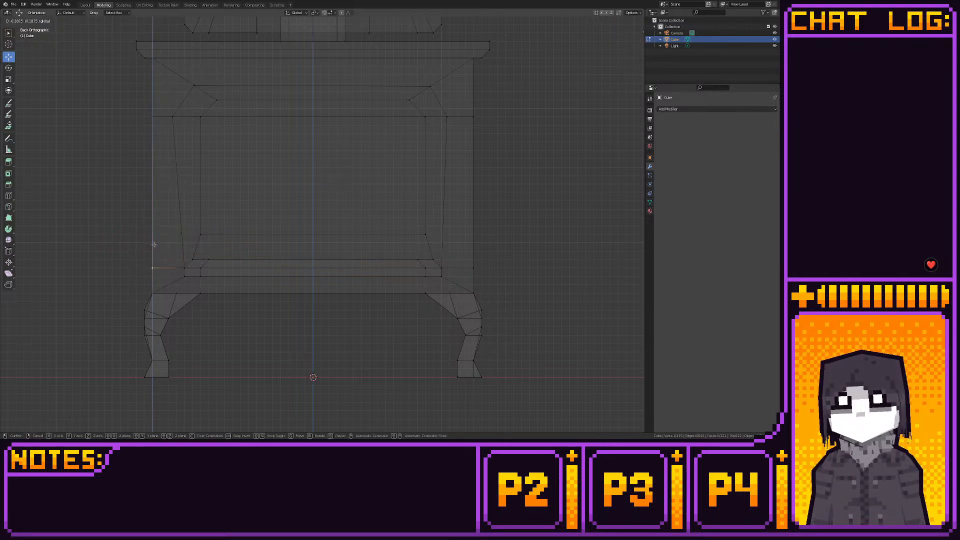
left_click(85, 5)
mouse_move(209, 189)
middle_mouse_down()
mouse_move(174, 172)
mouse_move(166, 148)
mouse_move(185, 181)
mouse_move(214, 199)
mouse_move(272, 186)
mouse_move(226, 178)
mouse_move(212, 187)
middle_mouse_up()
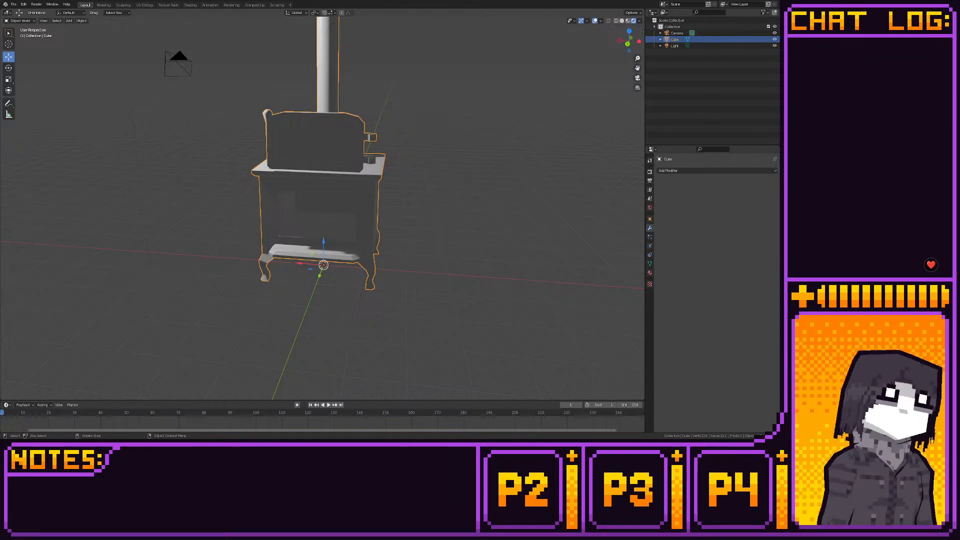
- Select the vertices along the door opening's upper edge in back view and snap them to the grid
left_click(104, 5)
scroll(174, 278, "down", 4)
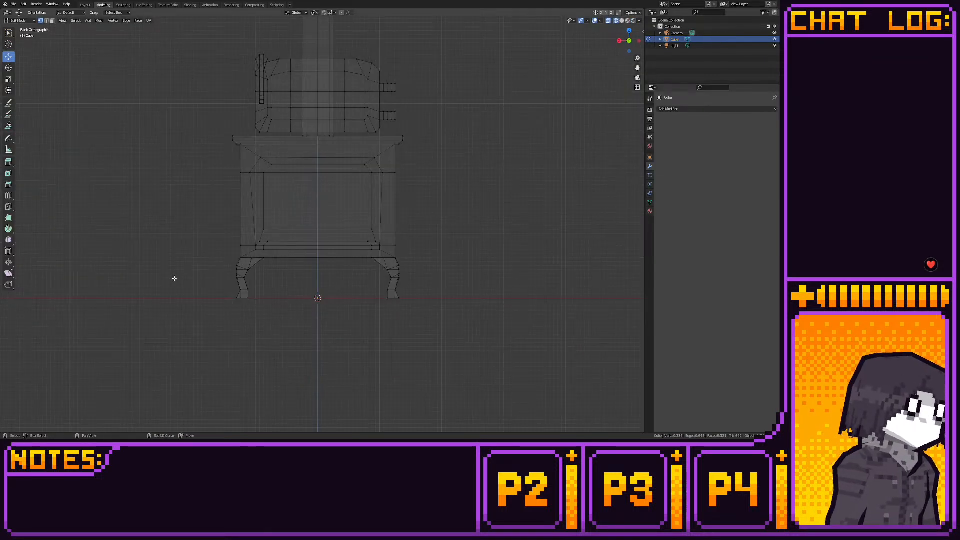
right_click(174, 278)
middle_click_drag(178, 228, 168, 272, "shift")
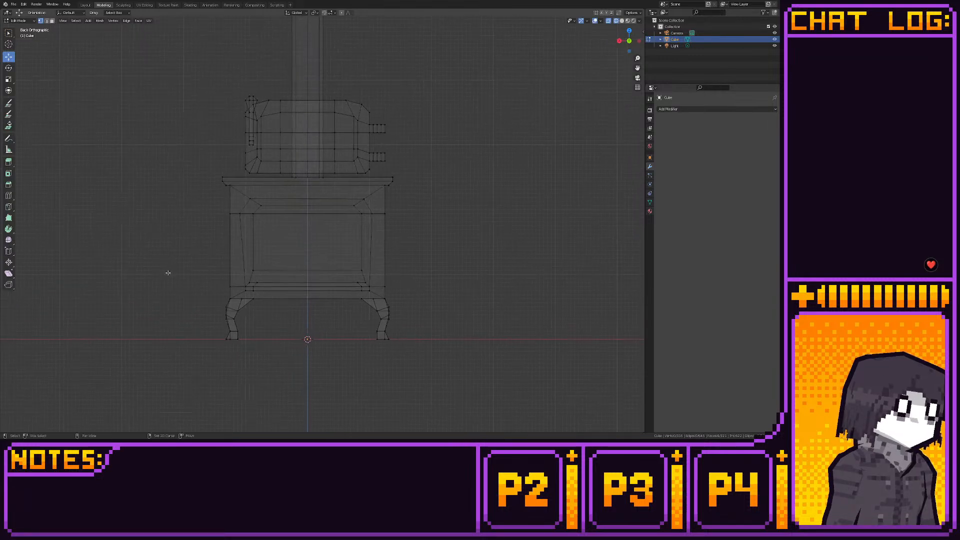
scroll(168, 272, "up", 3)
left_click_drag(182, 171, 415, 246)
scroll(393, 265, "up", 2)
key("shift+s")
left_click(445, 265)
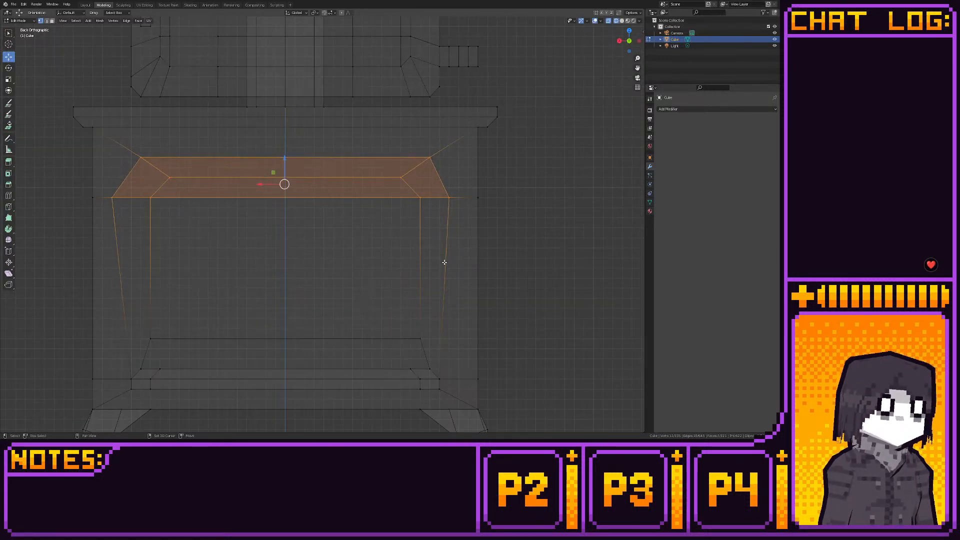
- Move the opening's outer upper corner vertices horizontally inward on both sides, lining up the side ones with the lower corners
left_click(136, 211)
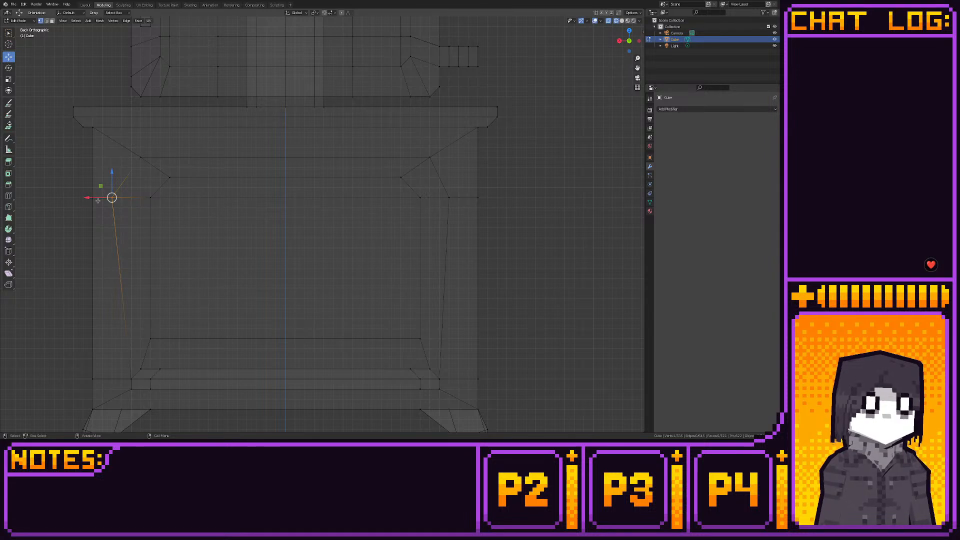
left_click_drag(98, 200, 115, 199)
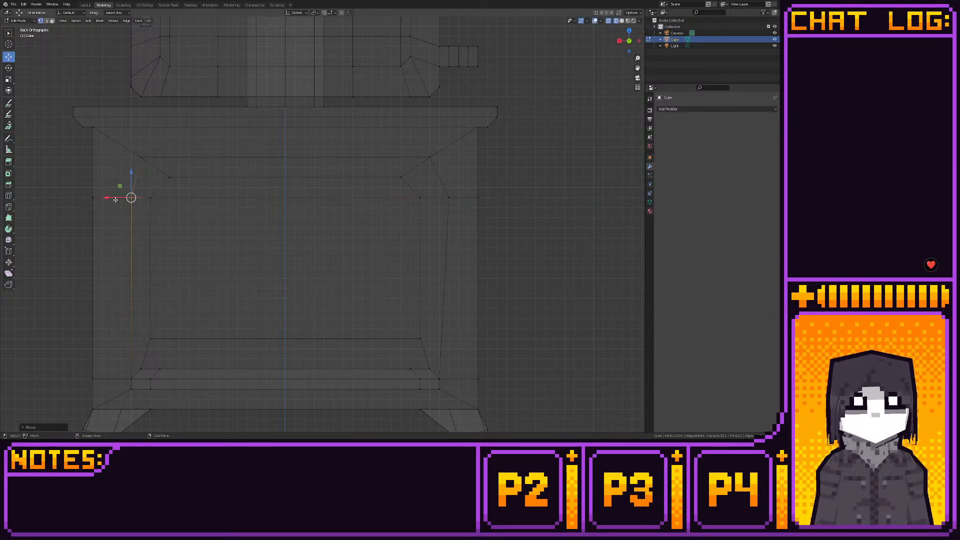
left_click(449, 196)
left_click_drag(425, 198, 415, 197)
left_click(427, 161)
left_click_drag(403, 157, 380, 156)
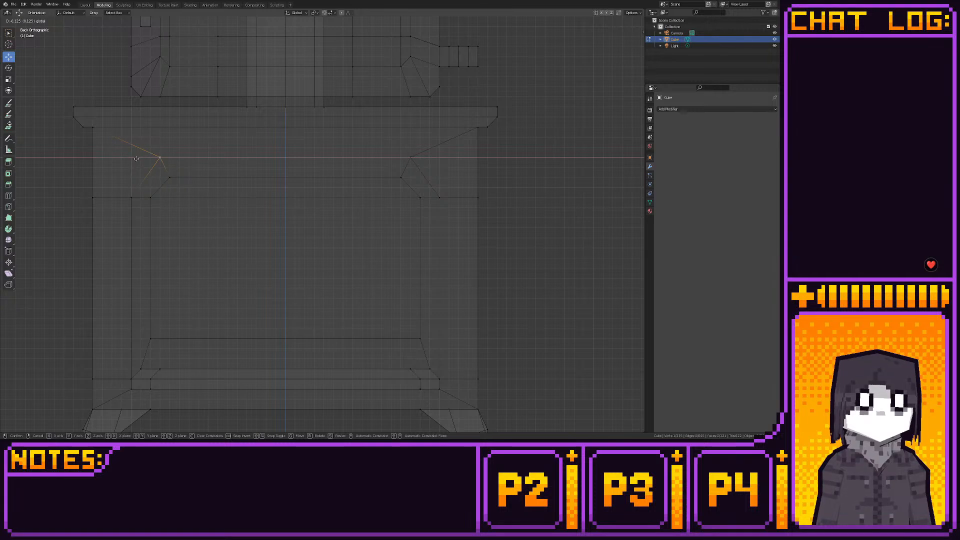
scroll(150, 183, "down", 5)
left_click(151, 176)
scroll(150, 174, "up", 1)
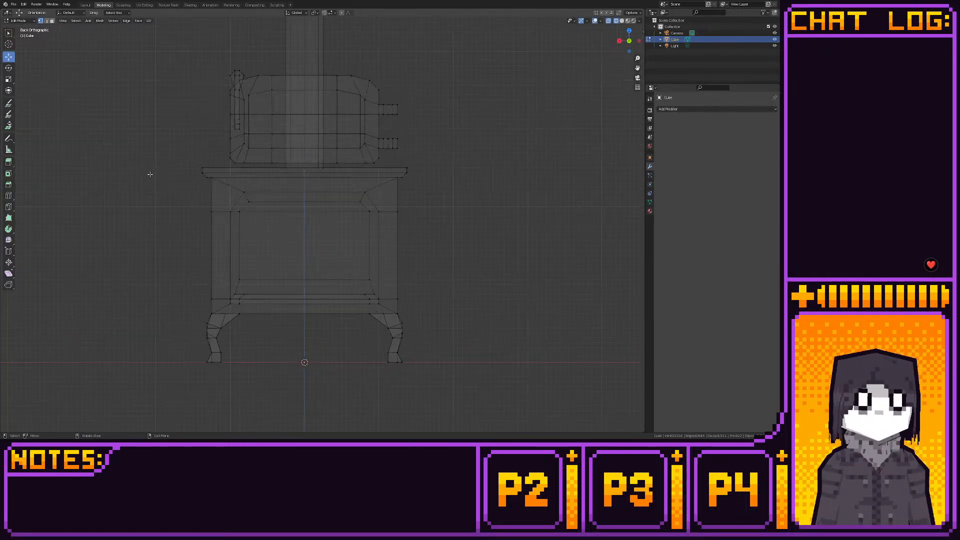
- Move the door with its handle and hinges down against the front opening in side view and inspect the fit in material preview
left_click_drag(203, 56, 424, 165)
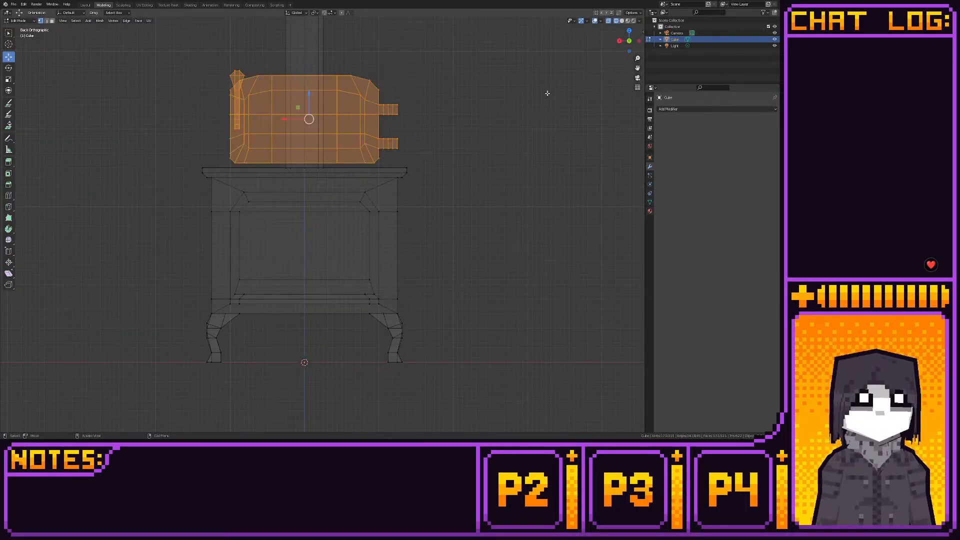
left_click(629, 41)
left_click(638, 41)
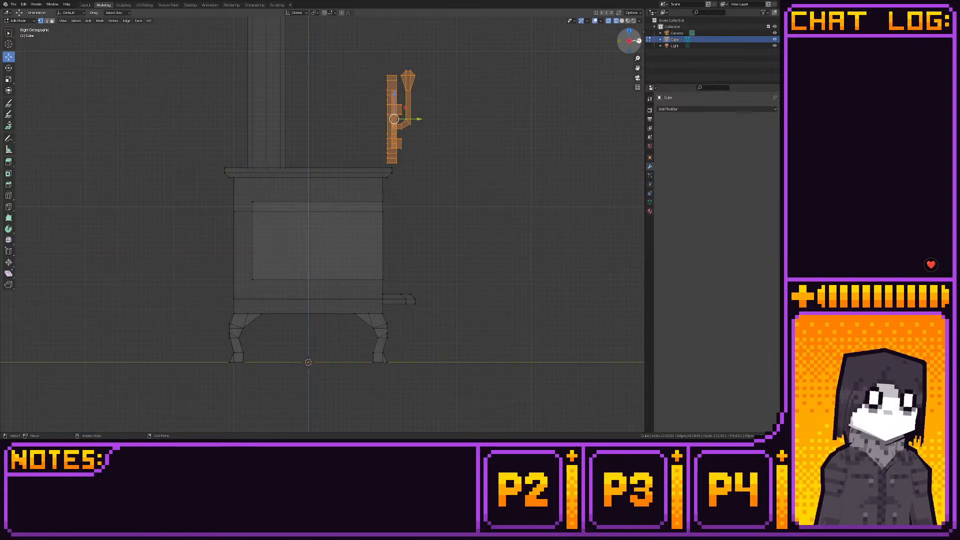
key("g")
key("z")
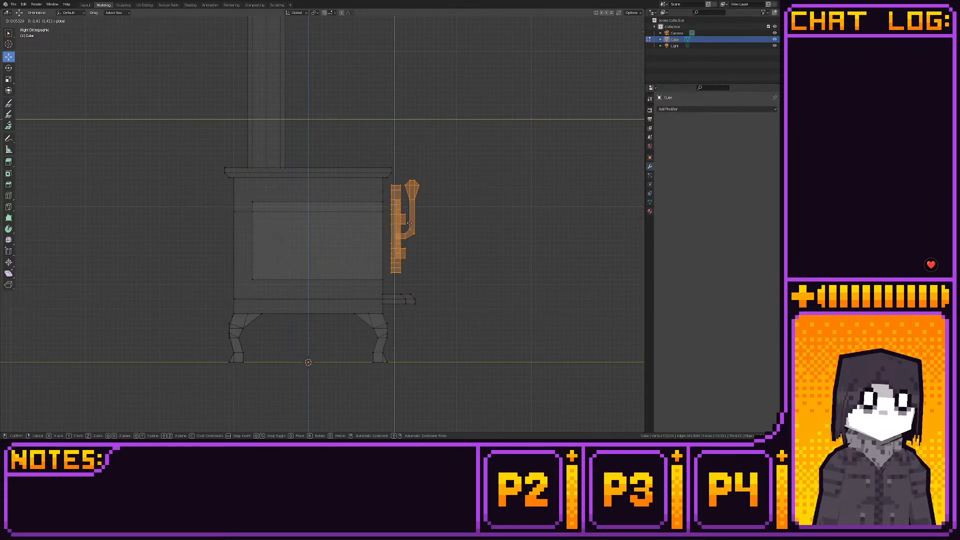
left_click(404, 230)
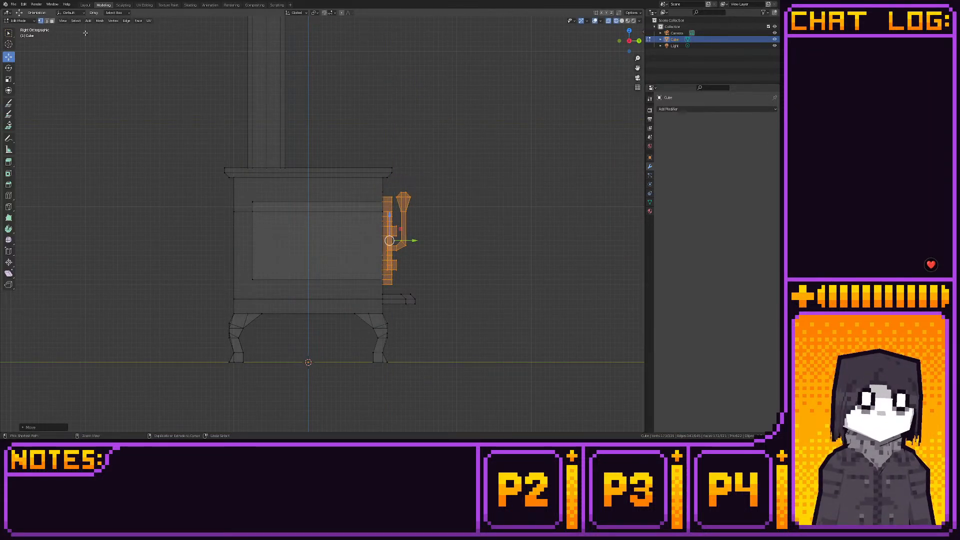
key("ctrl+Page_Up")
middle_click_drag(322, 118, 473, 73)
left_click(627, 21)
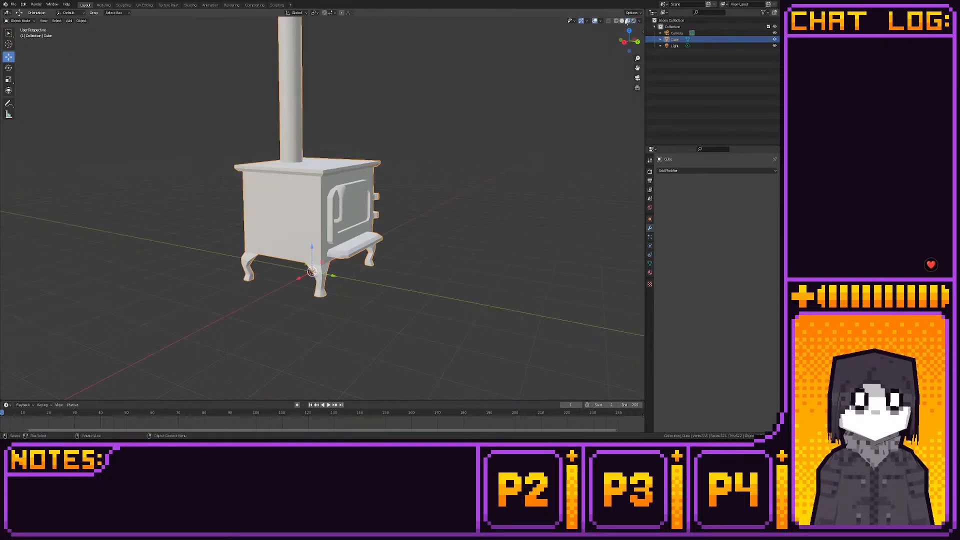
middle_click_drag(448, 170, 353, 183)
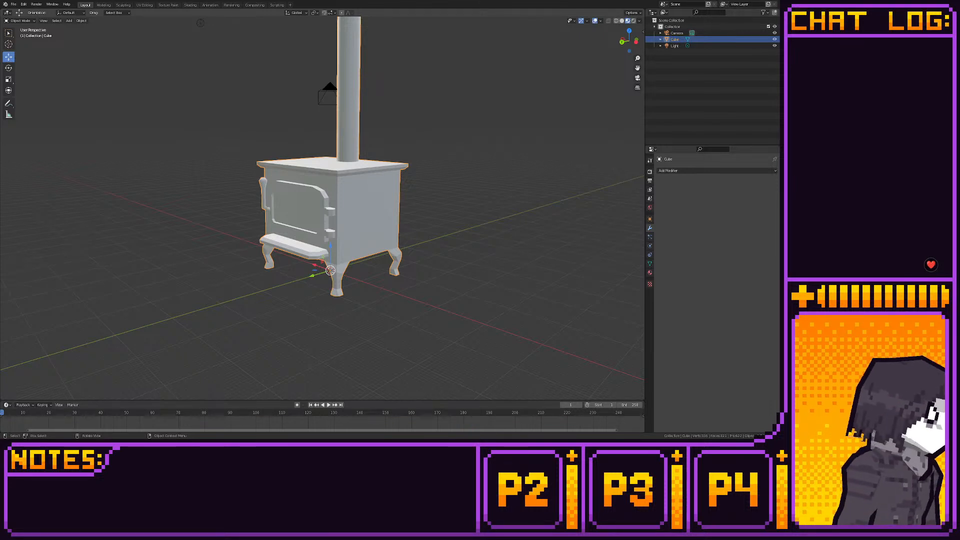
- Move the selected door assembly away from the stove's front and place it behind the stove near floor level
left_click(145, 5)
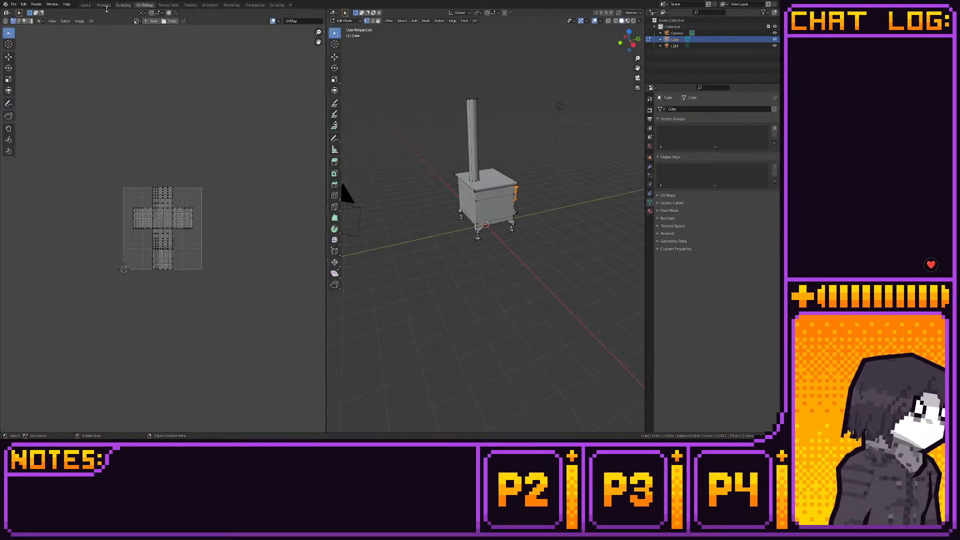
left_click(104, 5)
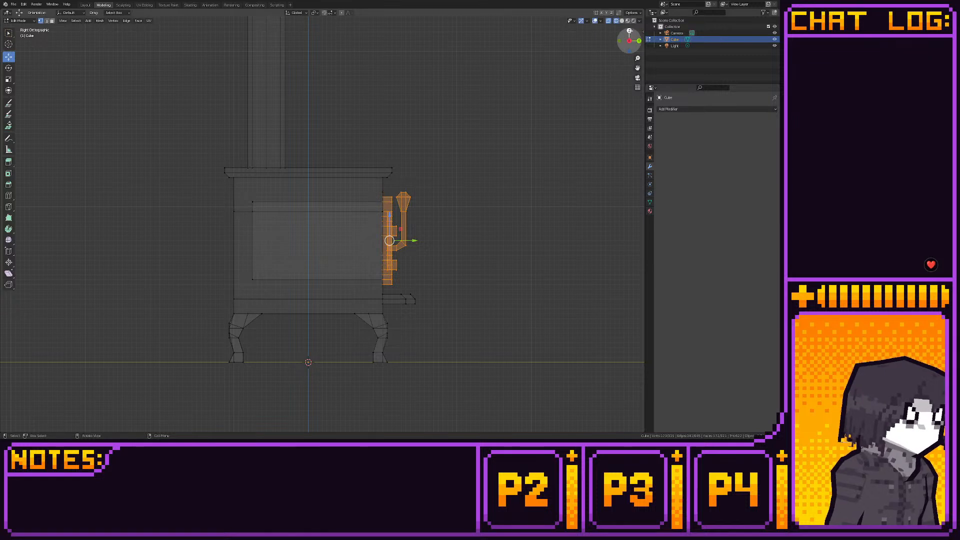
left_click(629, 31)
left_click_drag(347, 142, 350, 72)
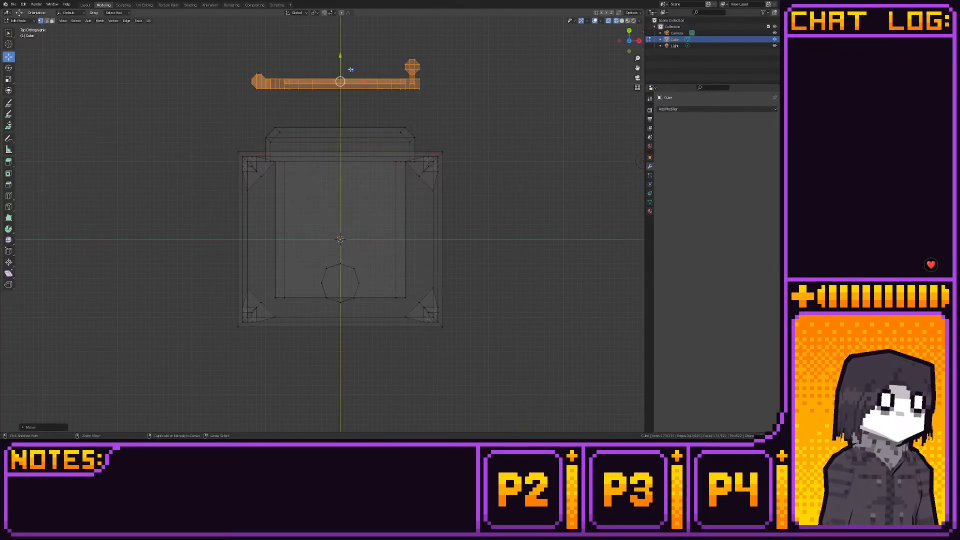
middle_click_drag(497, 127, 315, 60)
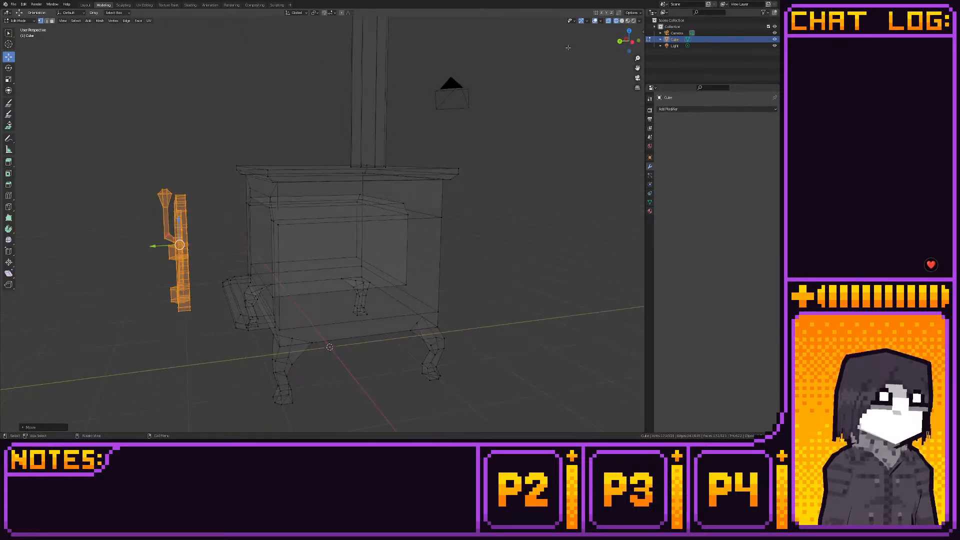
left_click(631, 42)
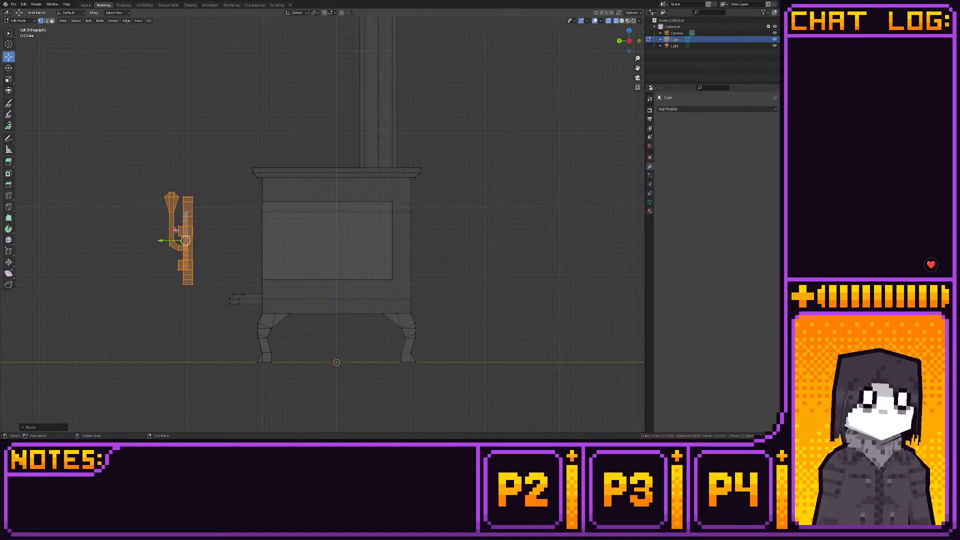
left_click_drag(176, 230, 498, 312)
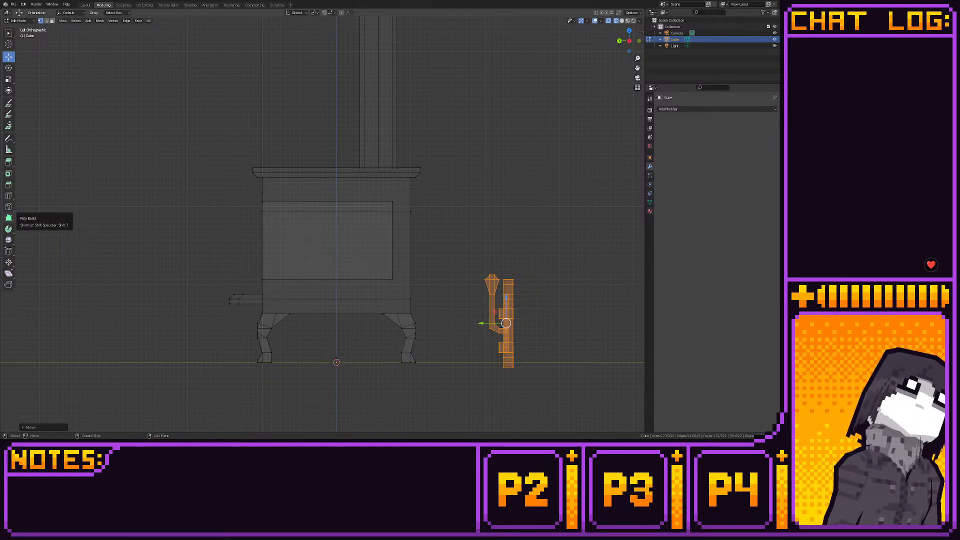
- Move the front edge of the stove's top plate slightly forward along Y in left view and check the overhang
mouse_move(394, 217)
middle_mouse_down()
mouse_move(330, 215)
mouse_move(394, 217)
middle_mouse_up()
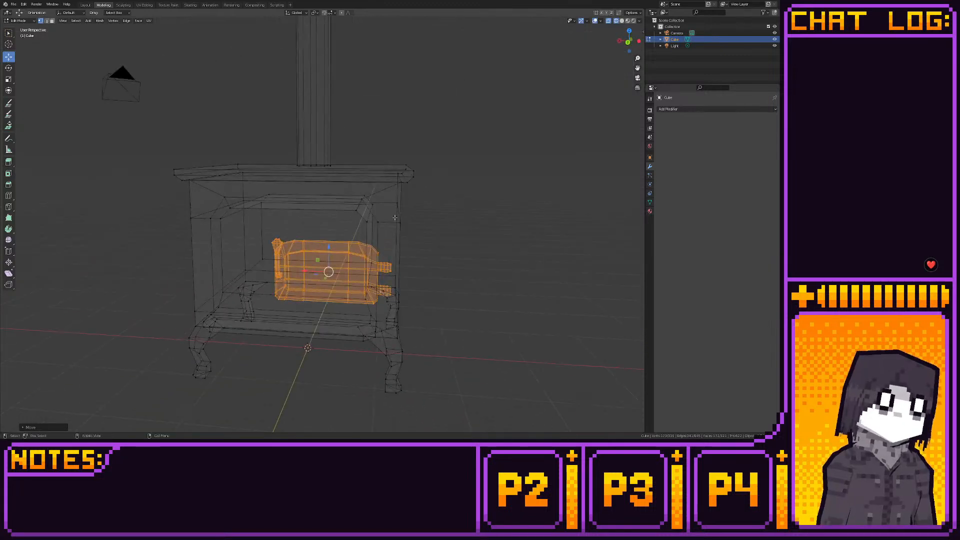
left_click(628, 42)
middle_click_drag(379, 122, 375, 156, "shift")
scroll(375, 156, "up", 1)
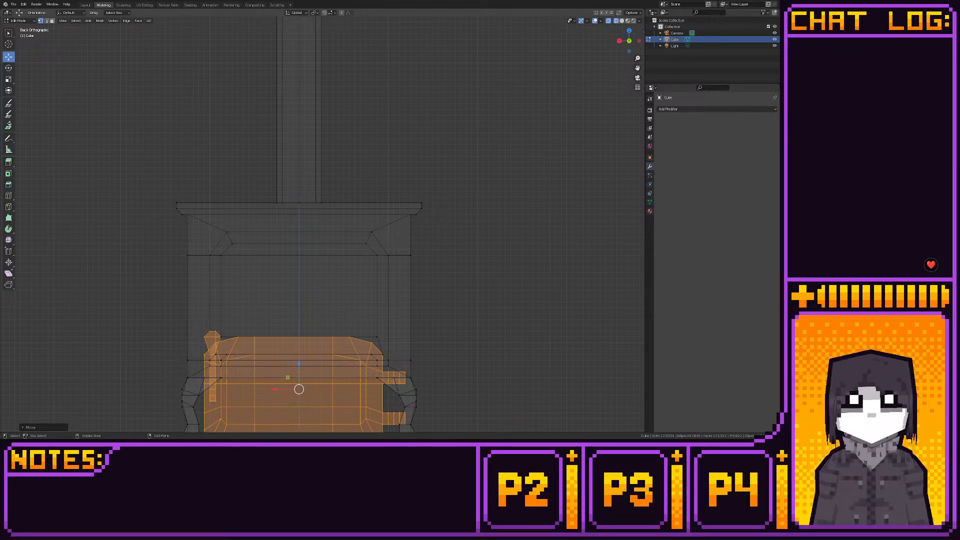
middle_click_drag(280, 228, 201, 228)
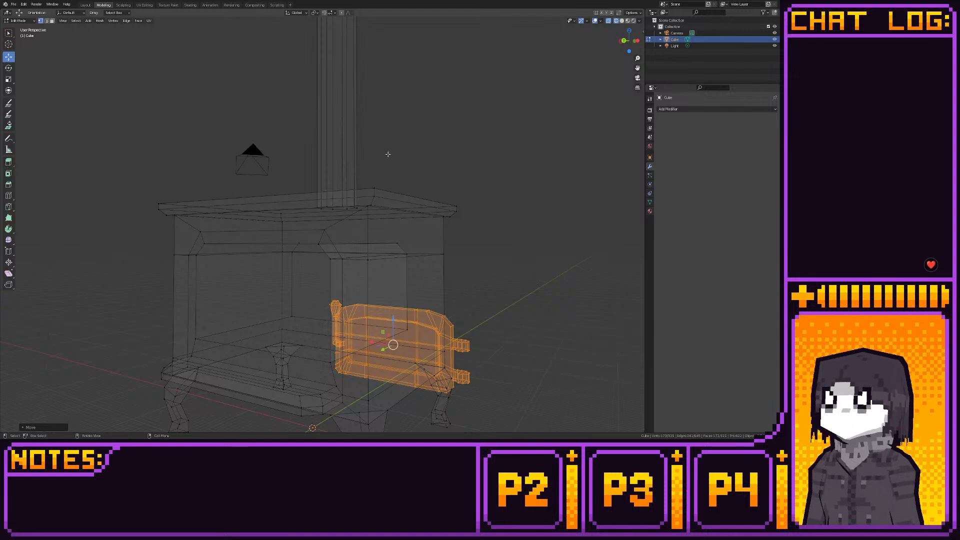
left_click(622, 41)
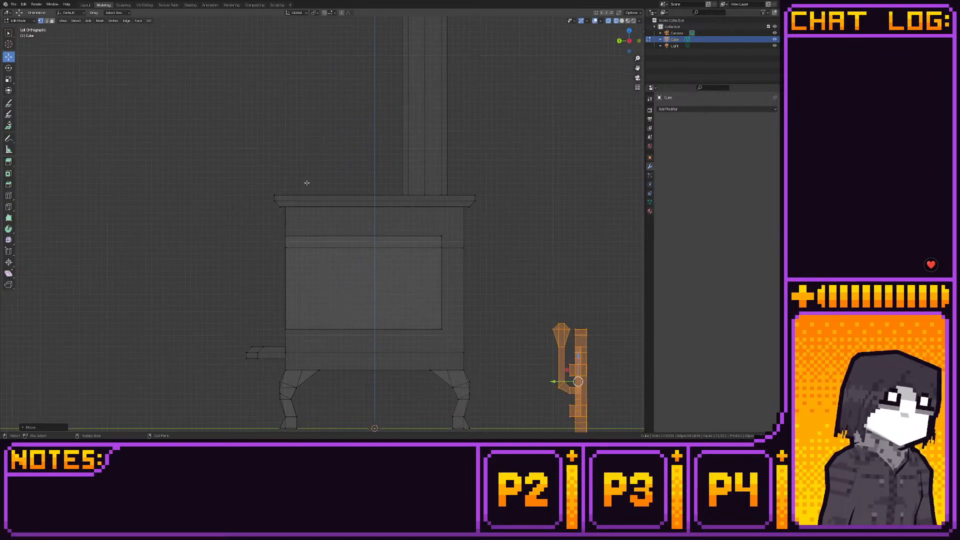
left_click_drag(253, 178, 285, 217)
key("g")
key("y")
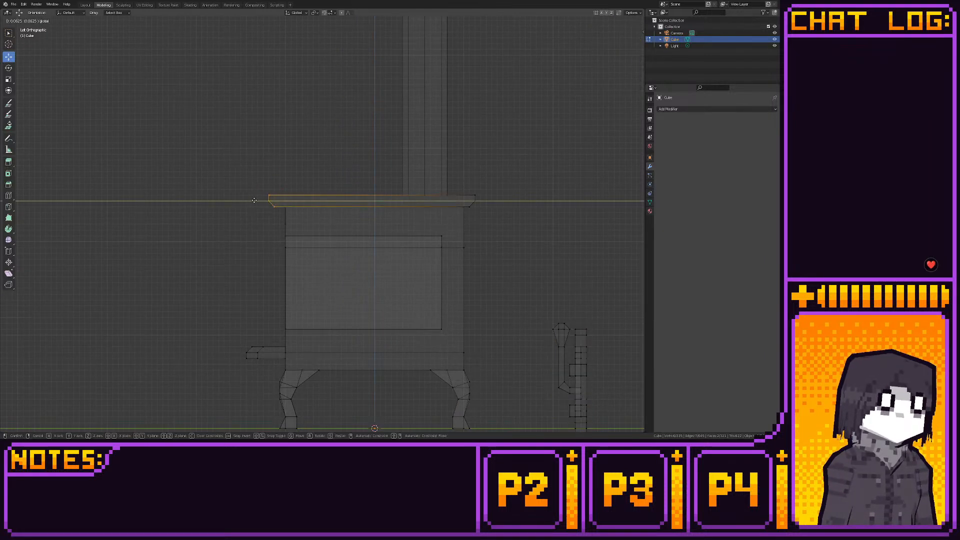
left_click(254, 200)
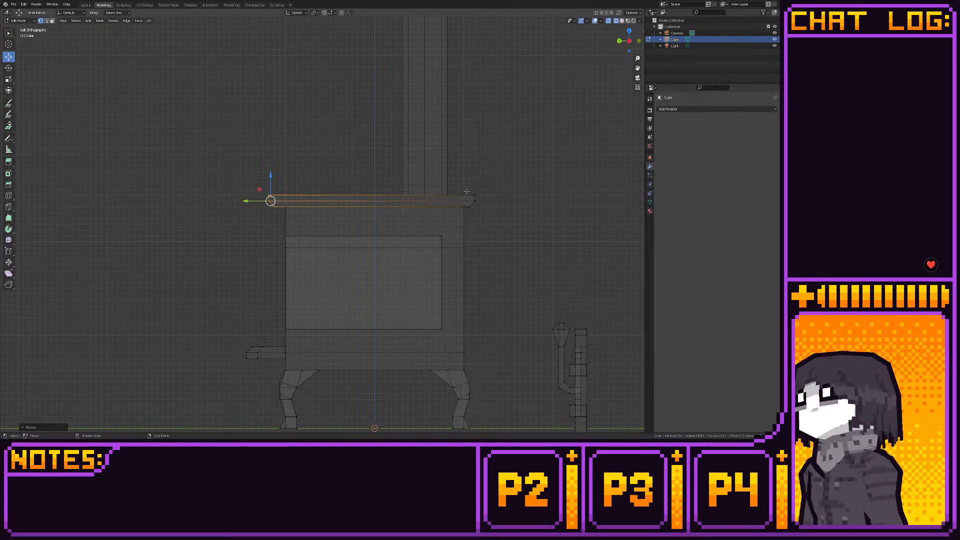
left_click(85, 5)
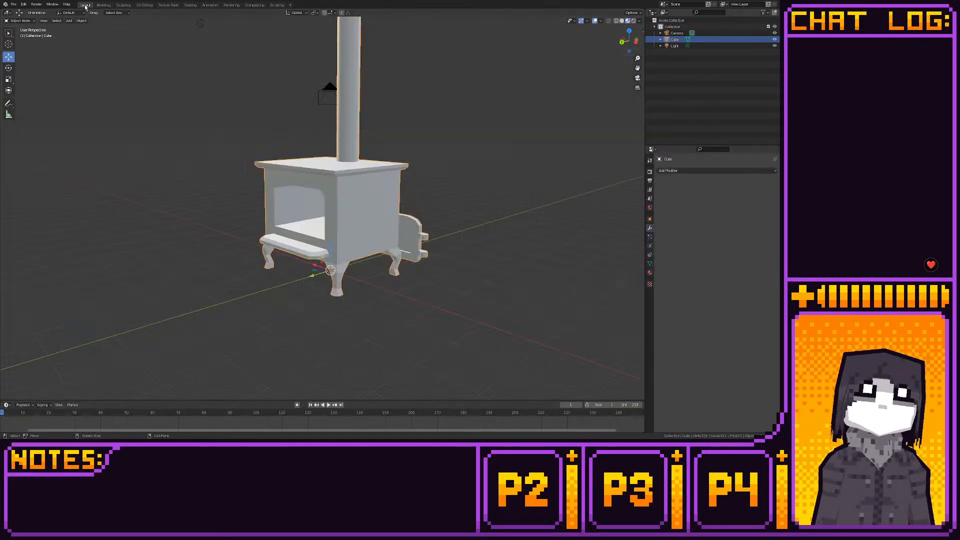
middle_click_drag(270, 95, 358, 80)
- Add a cube to the stove mesh at the origin
left_click(104, 5)
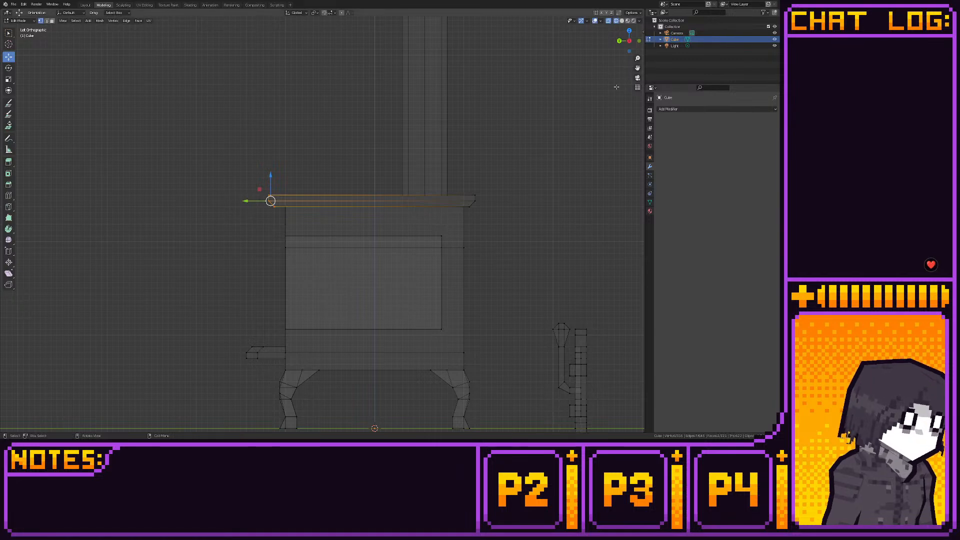
middle_click_drag(537, 169, 552, 102)
left_click(627, 36)
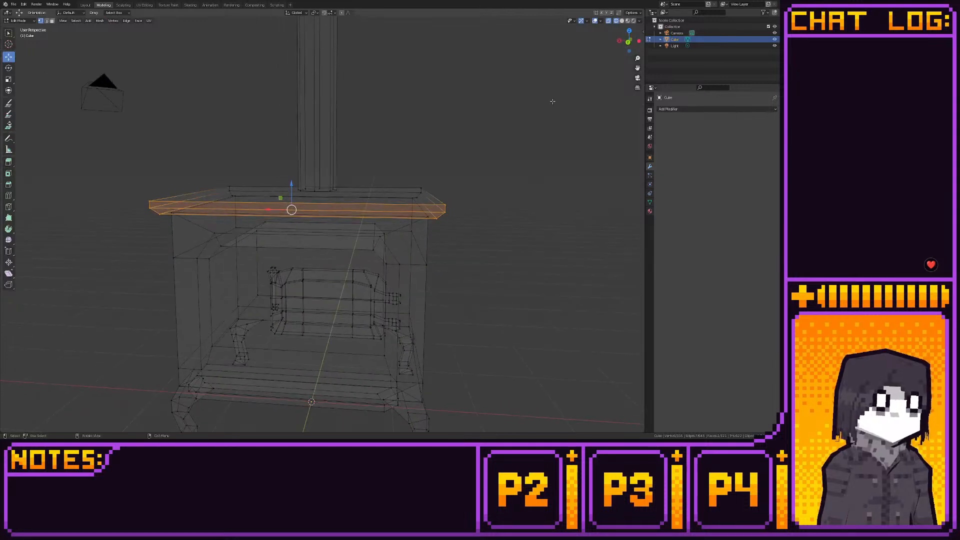
key("shift+a")
left_click(552, 101)
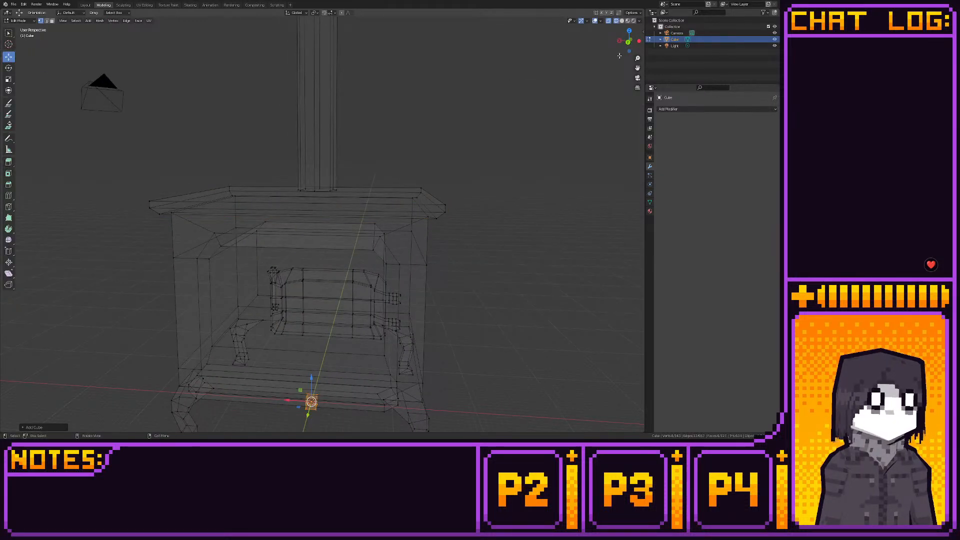
- Move the new cube up to just beneath the stove's top plate, off the centreline, in back view
left_click(629, 41)
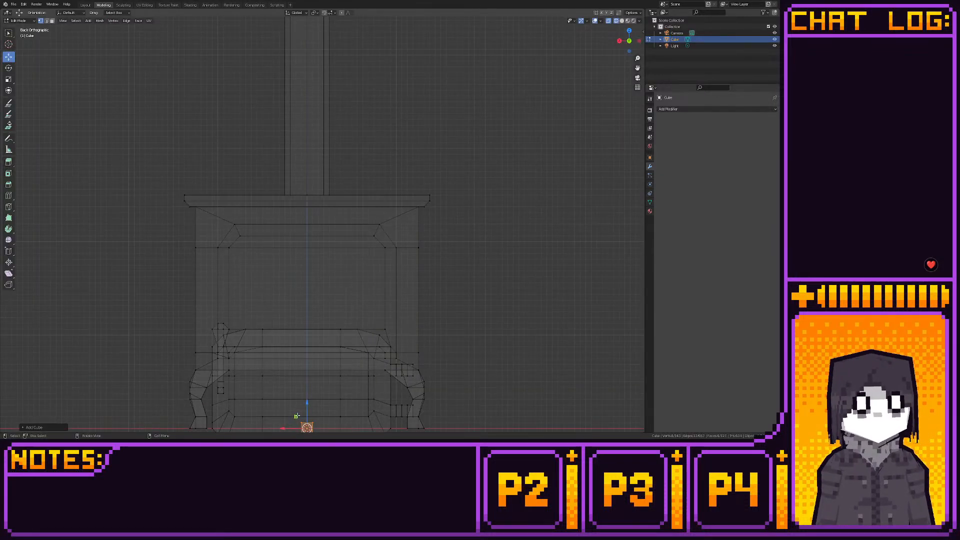
key("g")
left_click(339, 197)
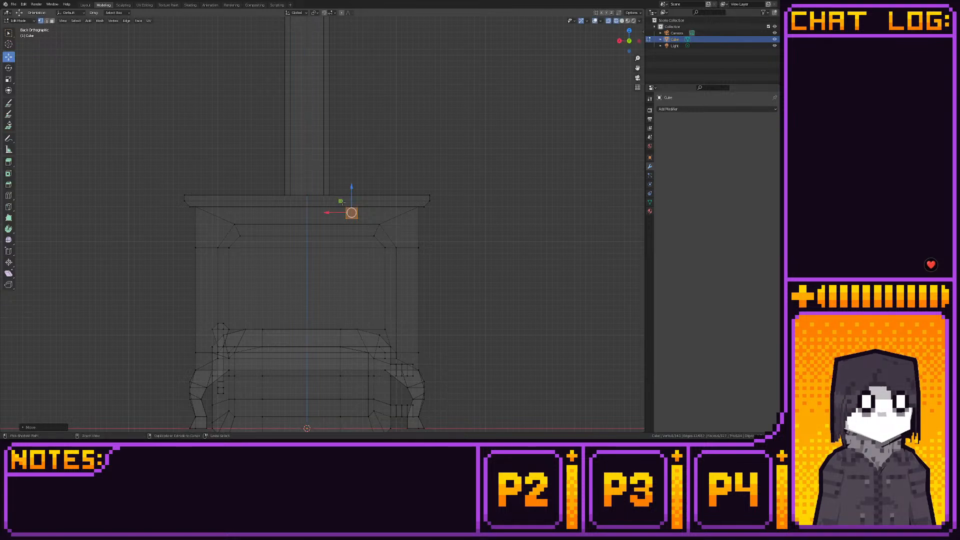
key("g")
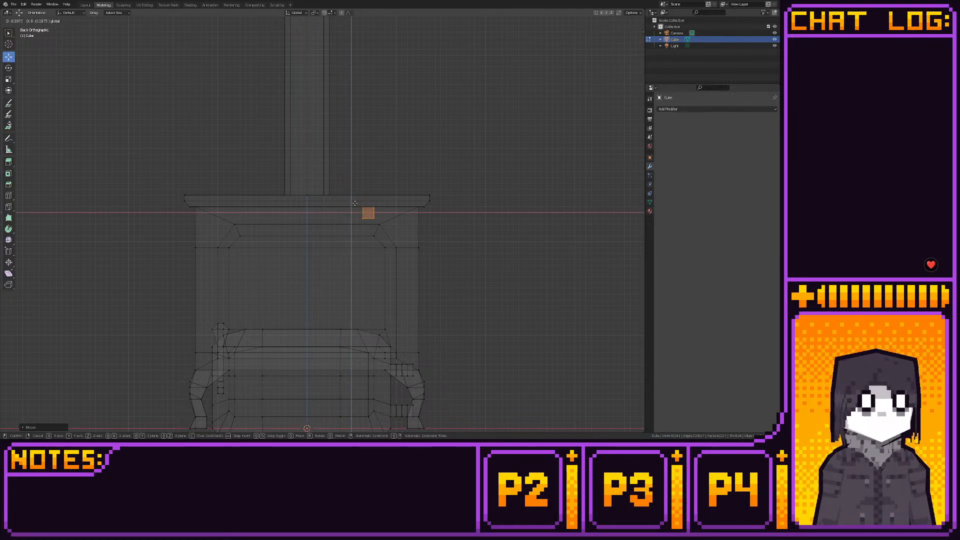
left_click(352, 212)
- Stretch both ends of the cube along X to form a wide bar above the door opening
key("Tab")
key("g")
key("x")
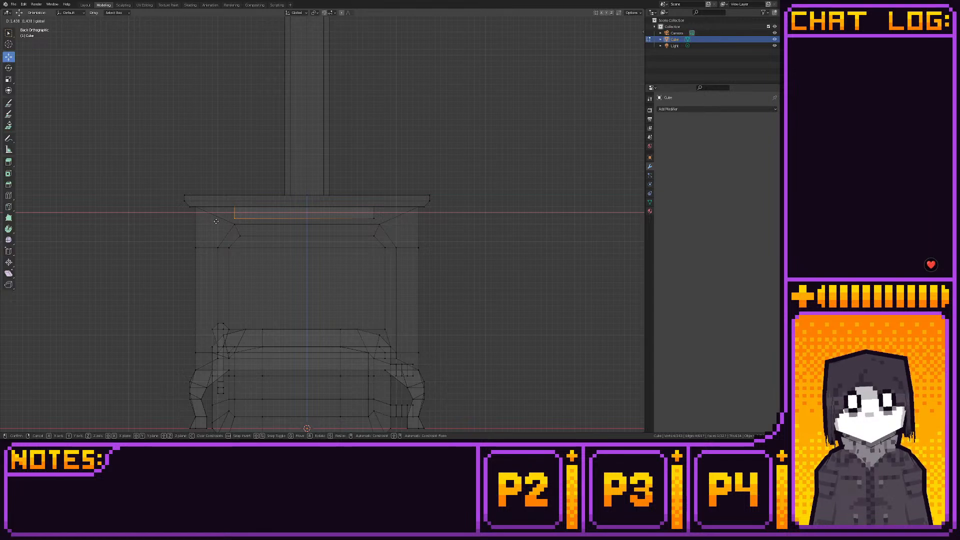
left_click_drag(216, 221, 215, 221)
mouse_move(358, 201)
left_mouse_down()
mouse_move(382, 219)
mouse_move(364, 212)
left_mouse_up()
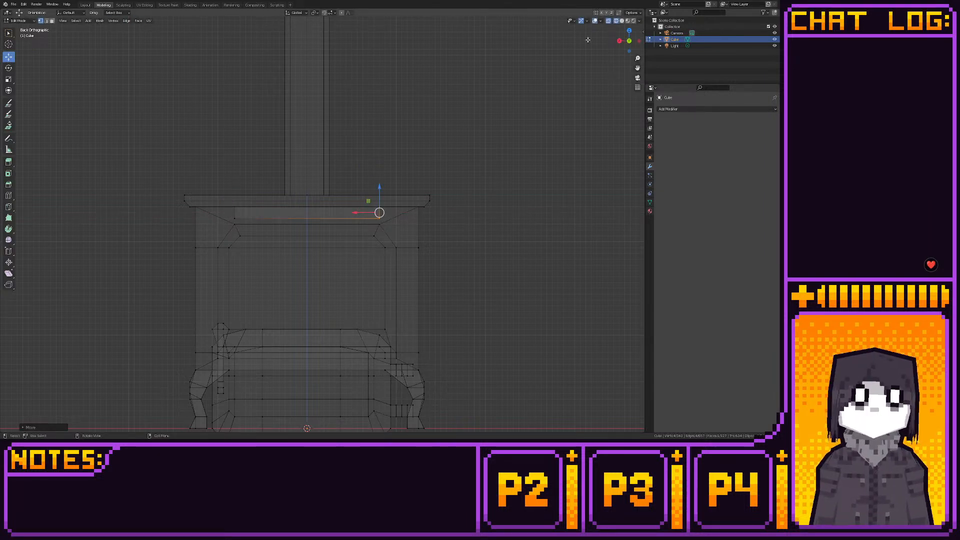
- Move the bar along Y to the stove's front face in side view and check its placement in perspective
left_click(619, 40)
left_click_drag(285, 220, 414, 212)
left_click(85, 5)
middle_click_drag(283, 136, 209, 143)
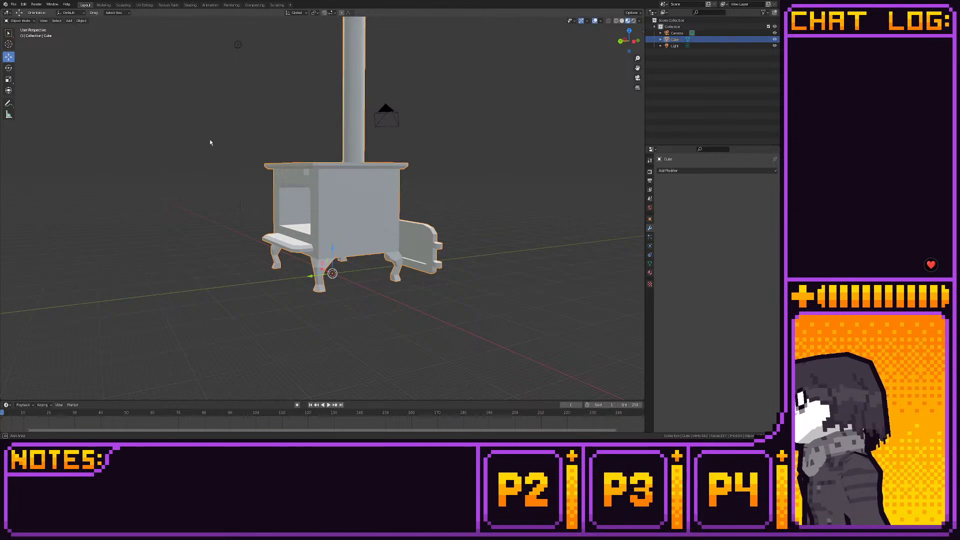
- Reduce the bar's depth along Y so it sits against the stove's front, and check it from the side and in perspective
left_click(635, 42)
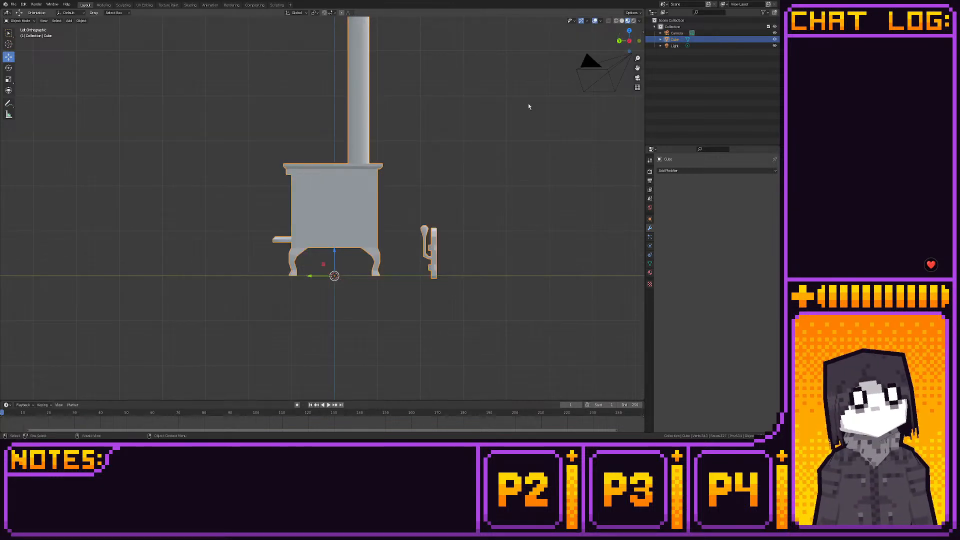
left_click(103, 5)
left_click_drag(415, 213, 387, 210)
left_click(85, 5)
middle_click_drag(286, 103, 415, 108)
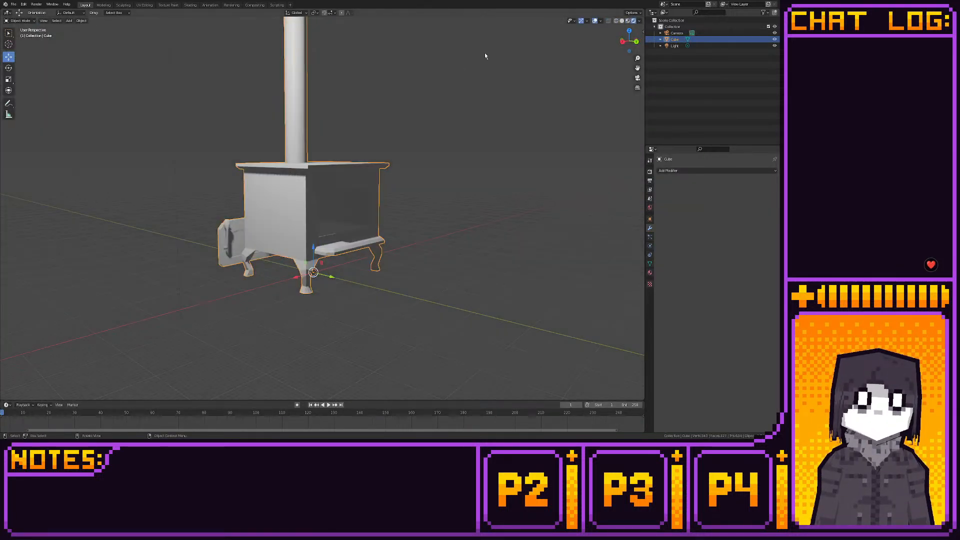
- Move the light object to illuminate the front of the stove
middle_click_drag(484, 56, 388, 139)
scroll(387, 139, "down", 4)
left_click(251, 148)
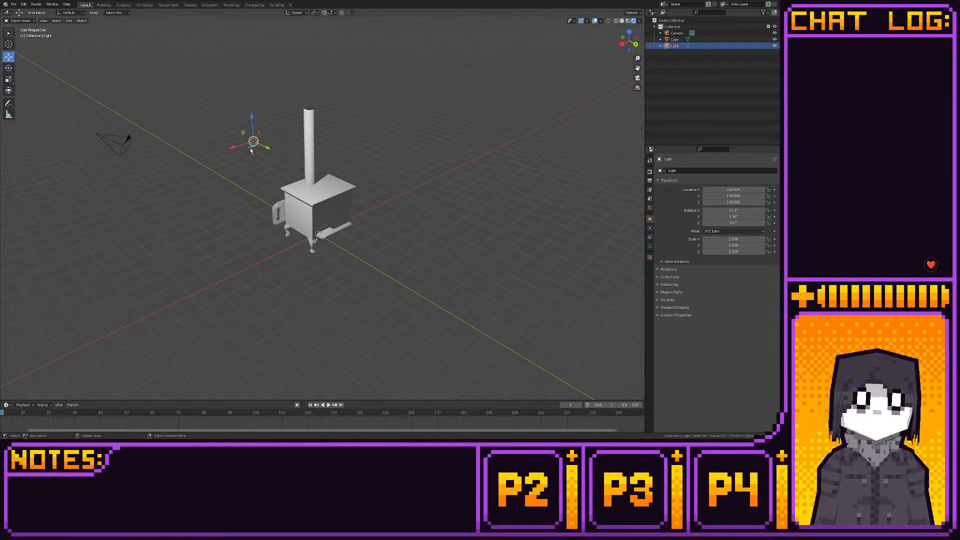
left_click_drag(250, 148, 432, 166)
middle_click_drag(407, 164, 337, 158)
scroll(349, 152, "up", 5)
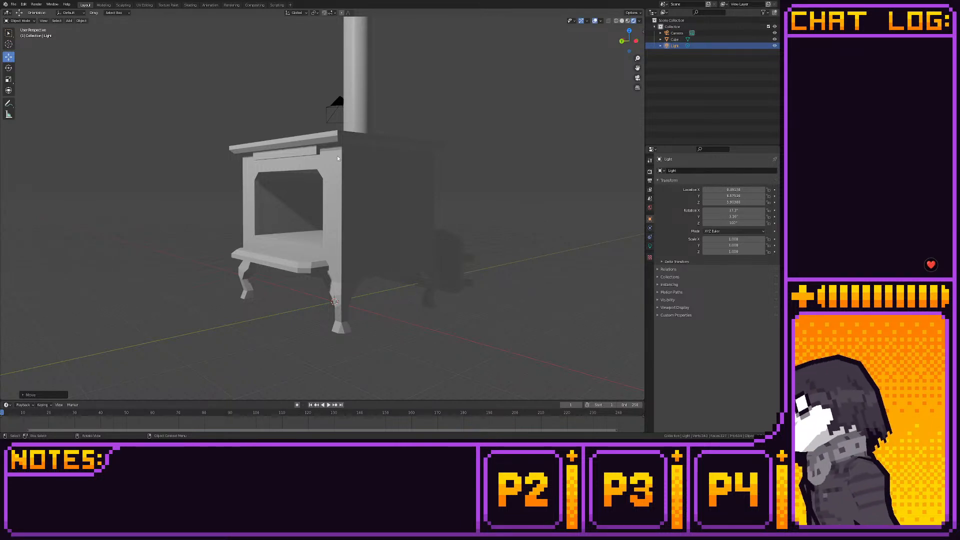
- Move the door with its handle and hinges from behind the stove back onto the front opening and inspect the fit
left_click(434, 253)
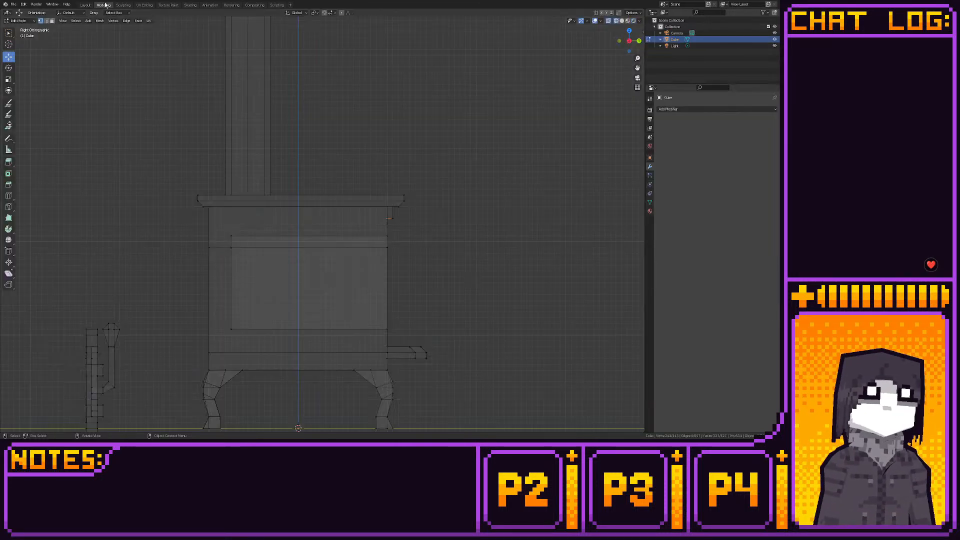
left_click(104, 5)
scroll(193, 189, "down", 3)
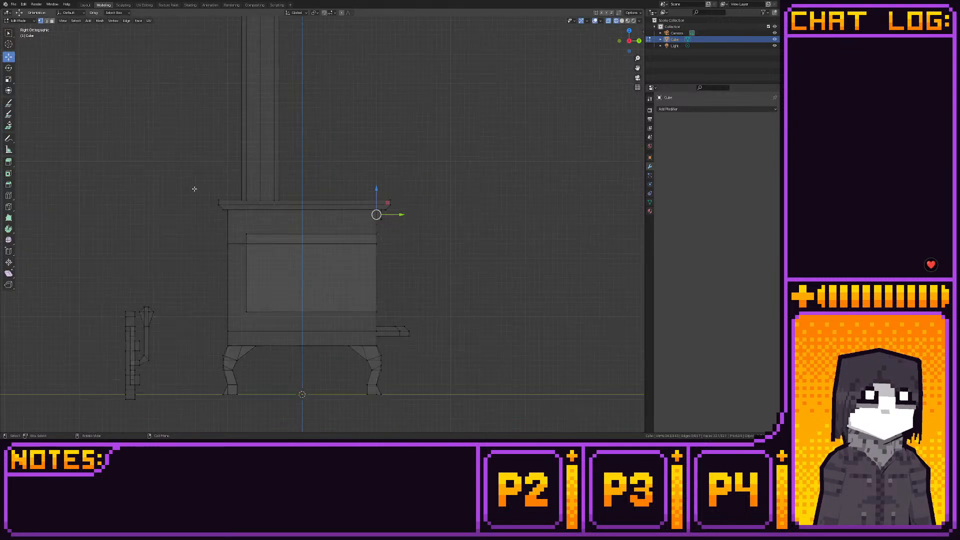
left_click_drag(128, 254, 216, 372)
left_click_drag(176, 330, 381, 256)
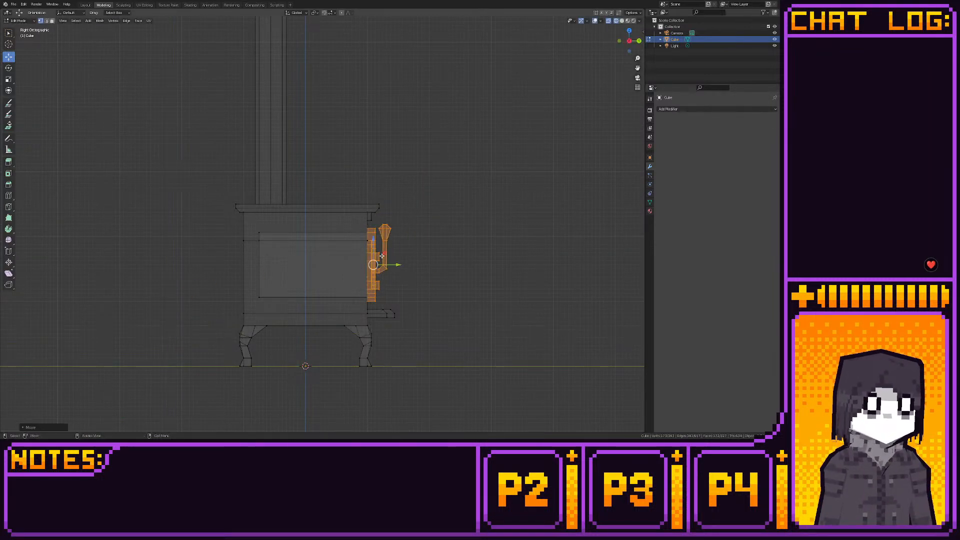
middle_click_drag(381, 256, 358, 247, "shift")
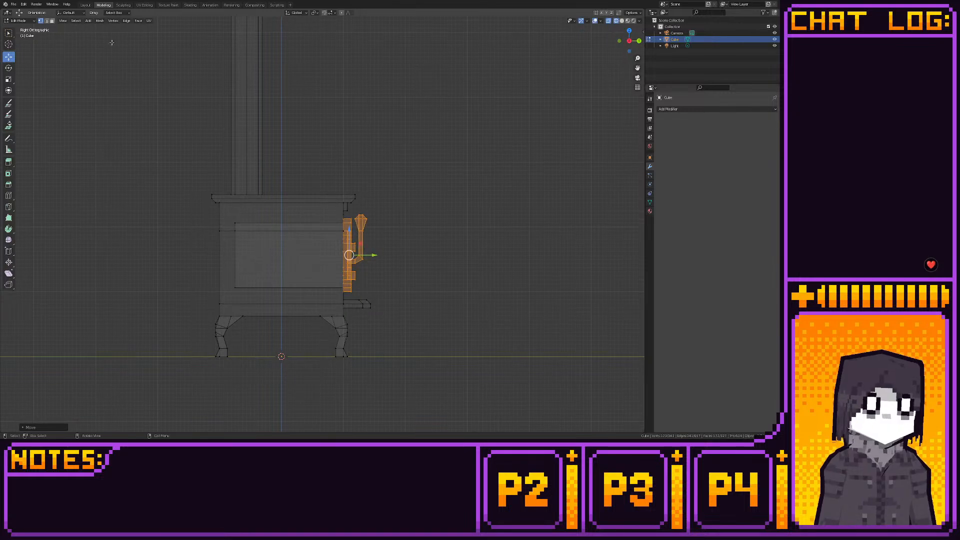
left_click(85, 5)
middle_click_drag(270, 150, 232, 186)
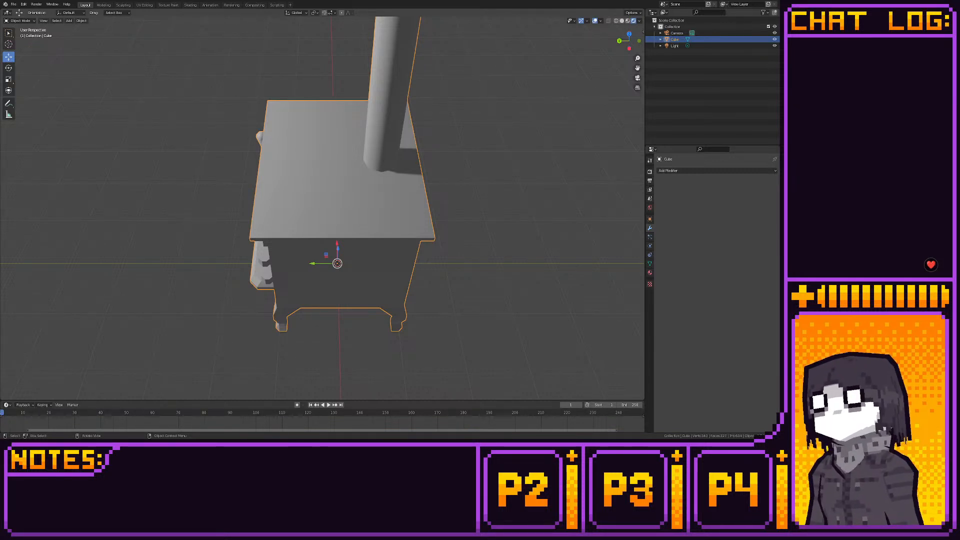
middle_click_drag(315, 220, 299, 245)
key("shift+a")
mouse_move(299, 245)
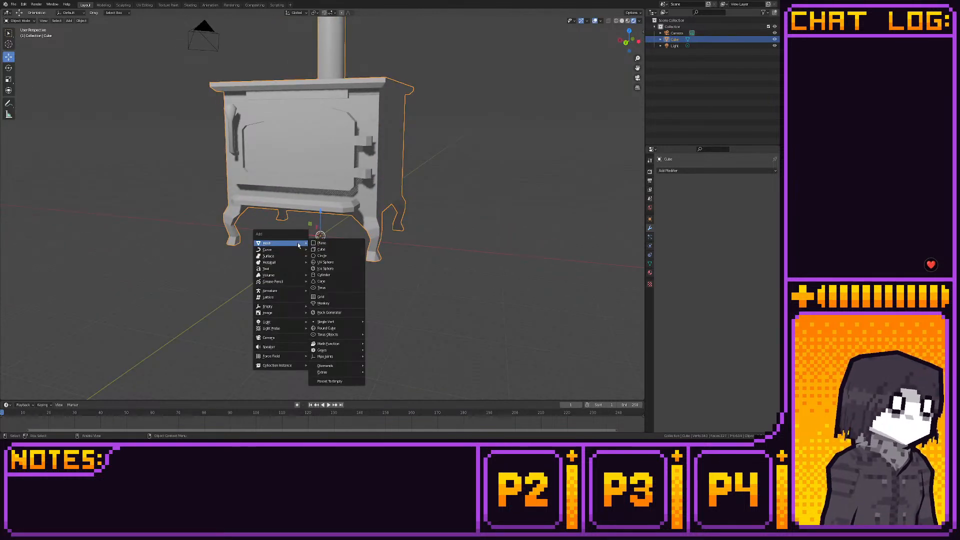
left_click(336, 250)
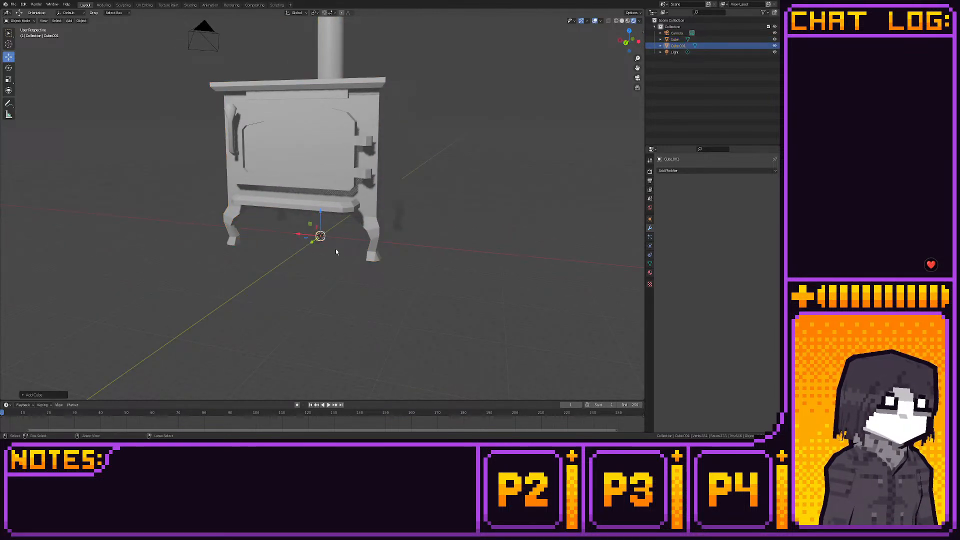
key("ctrl+z")
- Add a cube to the stove mesh and move it out in front of the door in side view
left_click(102, 5)
key("shift+a")
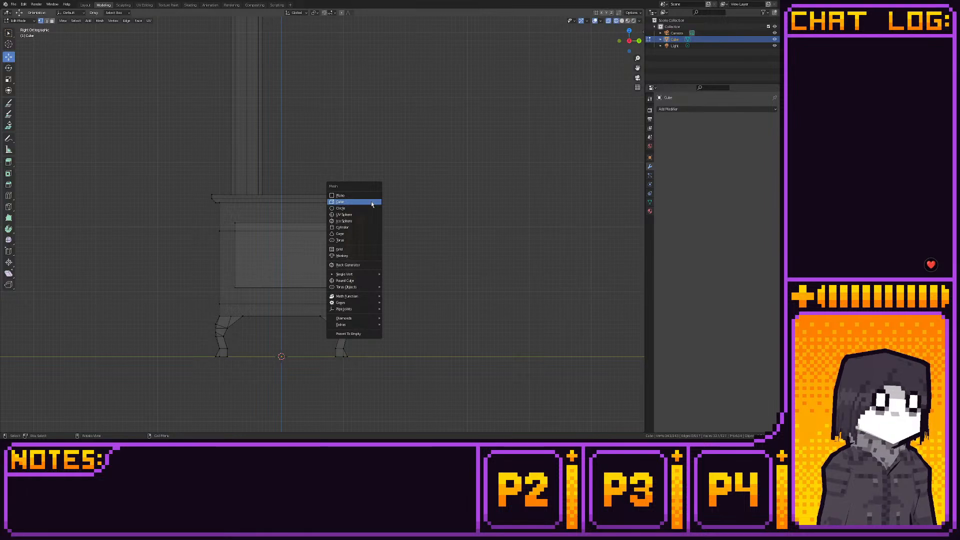
left_click(340, 199)
left_click_drag(290, 348, 388, 233)
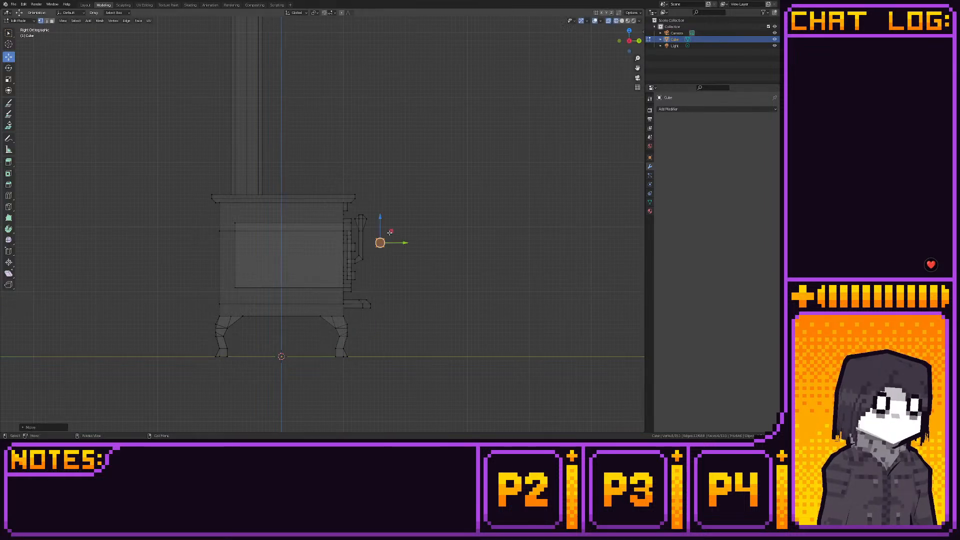
- Flatten the cube to half its height and snap the whole block to the grid
scroll(380, 240, "up", 4)
left_click(349, 288)
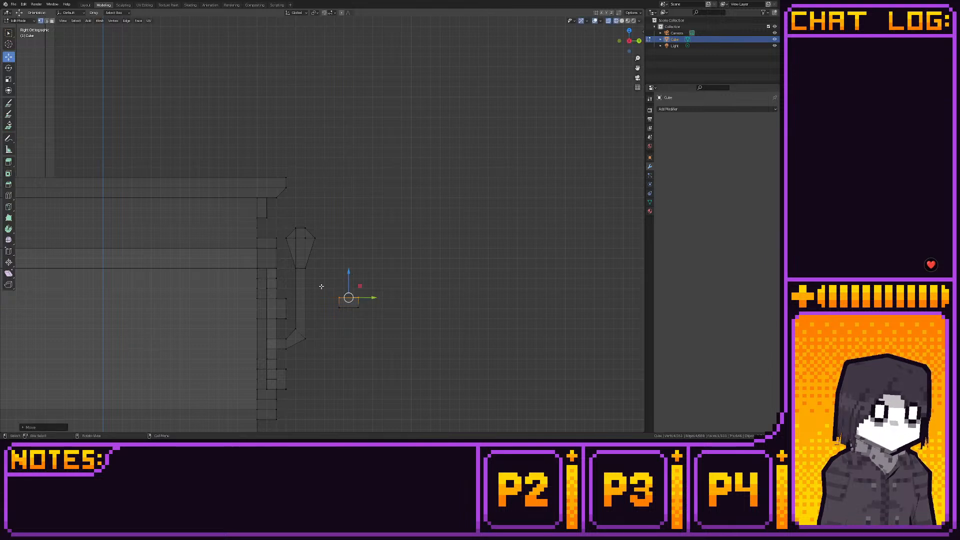
key("ctrl+l")
key("shift+s")
left_click(450, 319)
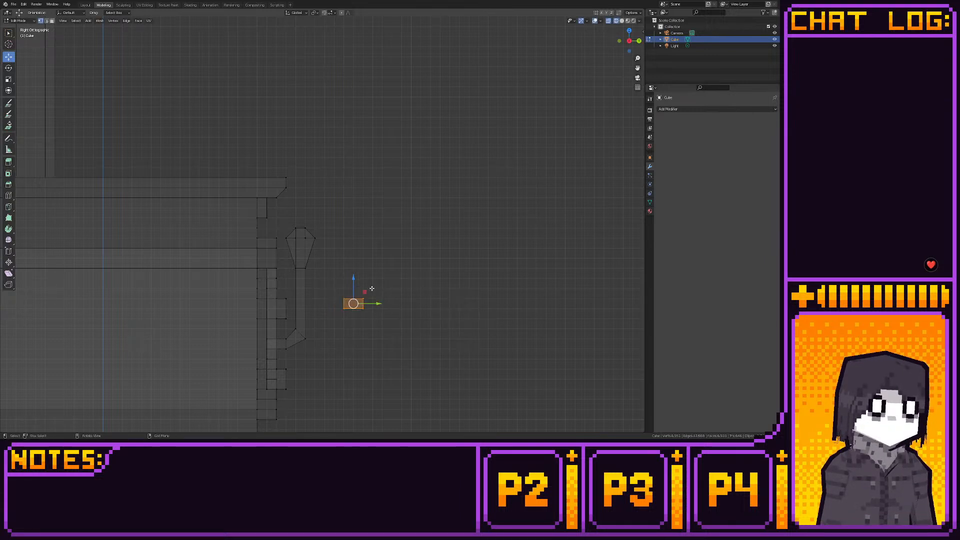
- Lengthen the block's front end along Y and narrow it to half its width along X in top view
key("g")
key("y")
left_click(380, 302)
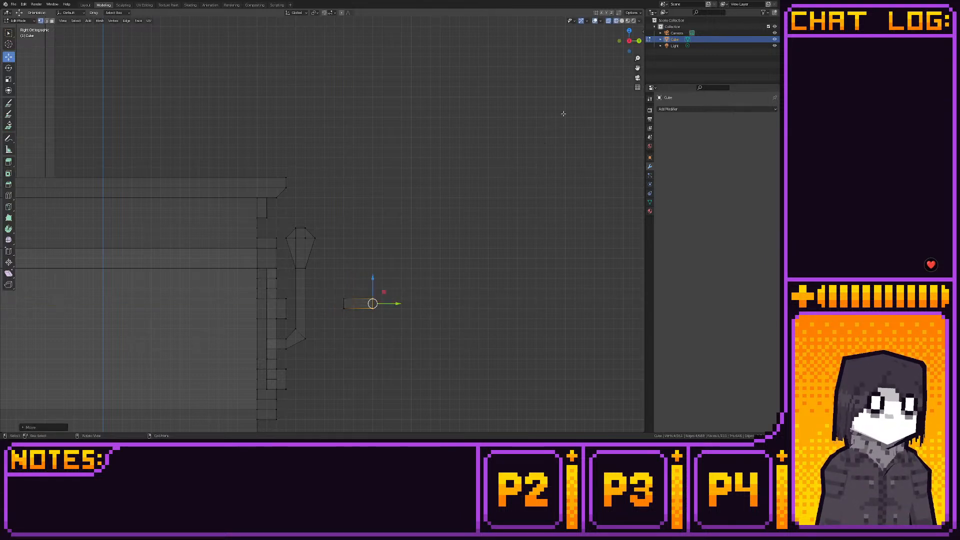
key("KP_7")
middle_click_drag(483, 139, 472, 171, "shift")
left_click_drag(396, 184, 364, 220)
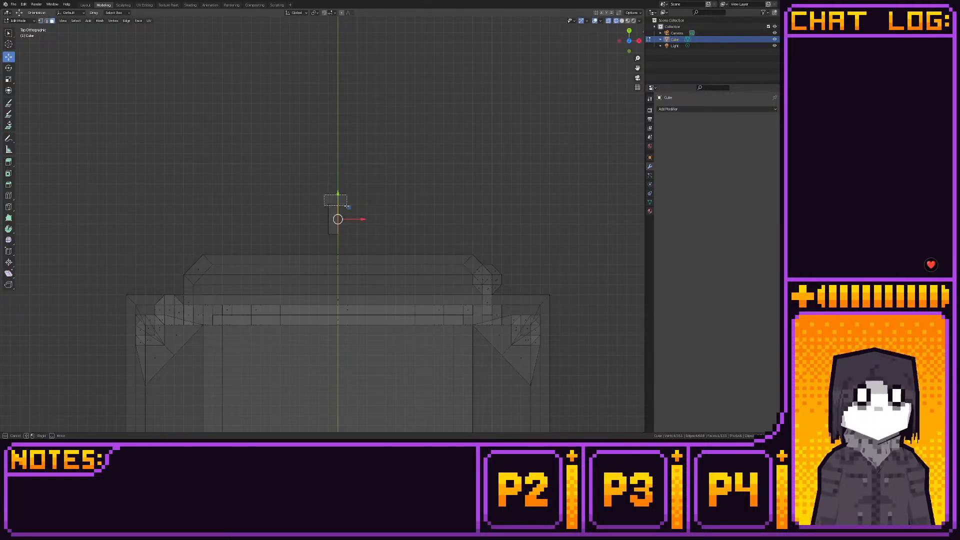
- Extrude the block's front face outward along Y by about one block width
middle_click_drag(350, 203, 349, 226, "shift")
scroll(349, 224, "up", 2)
left_click(8, 161)
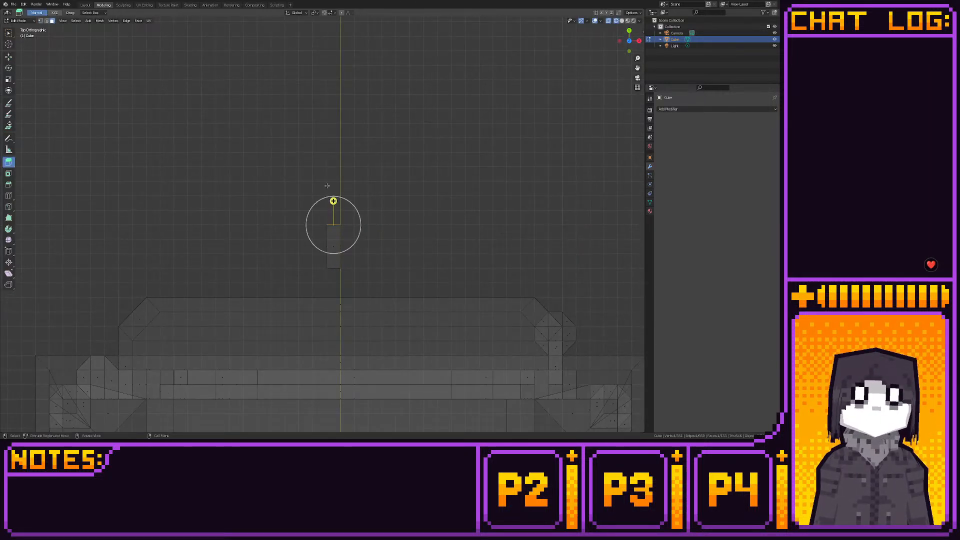
left_click_drag(332, 200, 323, 183)
left_click(11, 59)
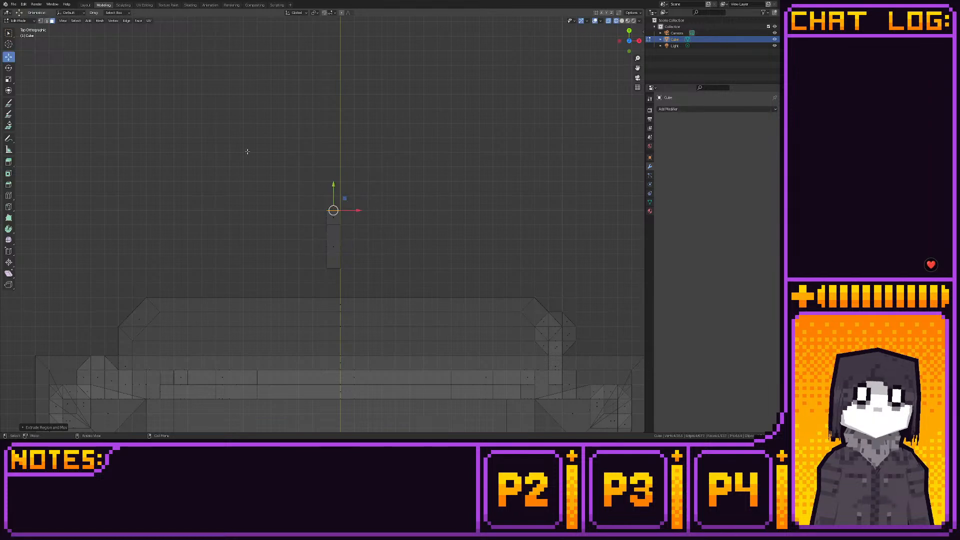
- Scale up the vertices of the extruded end face to flare the block into a knob
key("1")
left_click(639, 40)
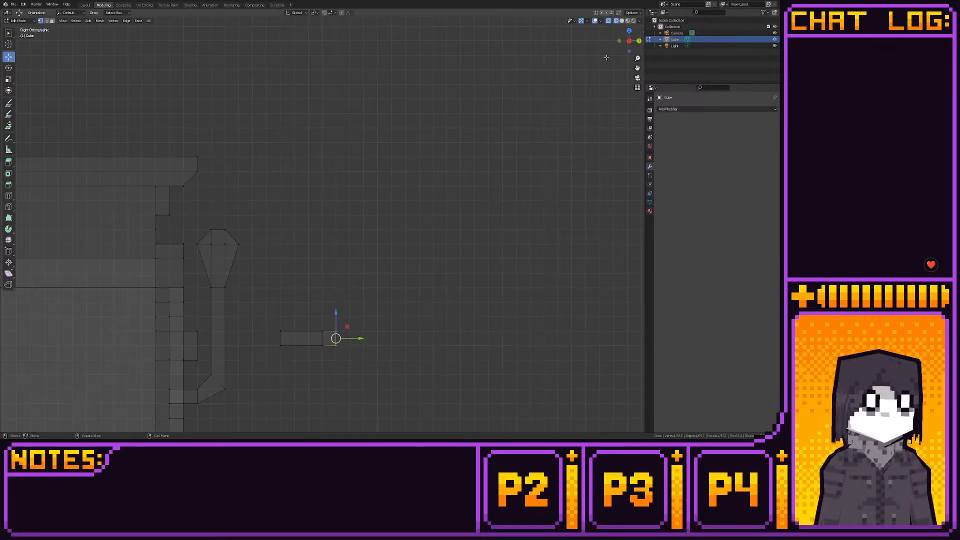
key("s")
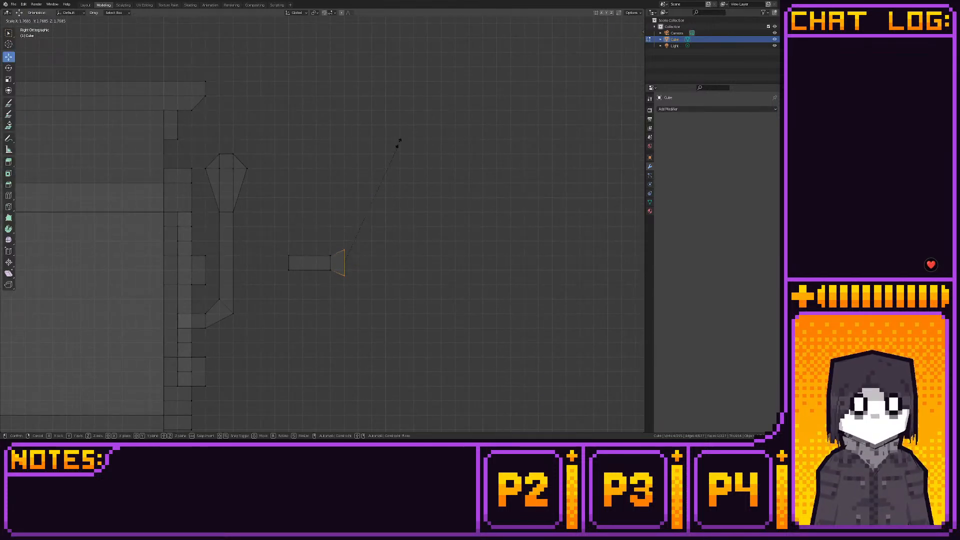
left_click(393, 136)
- Enlarge the knob's flared end slightly more in back view and check the knob in front of the door in perspective
left_click(639, 41)
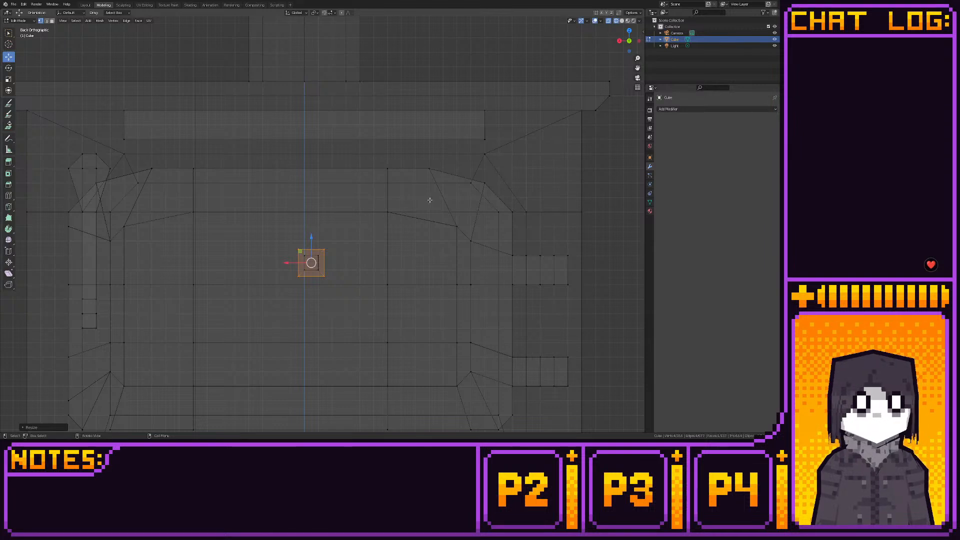
mouse_move(378, 200)
middle_mouse_down("shift")
mouse_move(394, 121)
mouse_move(391, 196)
middle_mouse_up("shift")
scroll(392, 150, "up", 3)
scroll(384, 192, "up", 4)
scroll(390, 196, "up", 5)
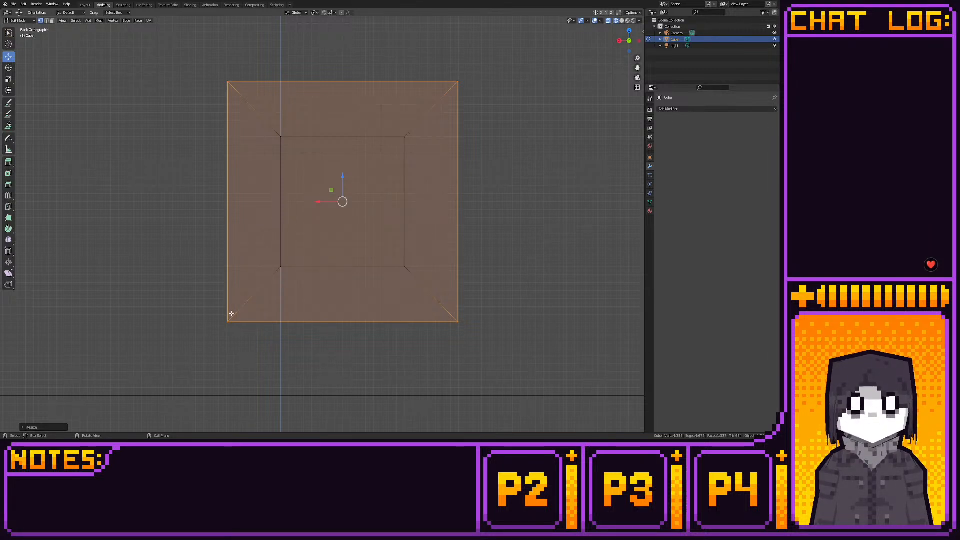
key("s")
left_click(468, 208)
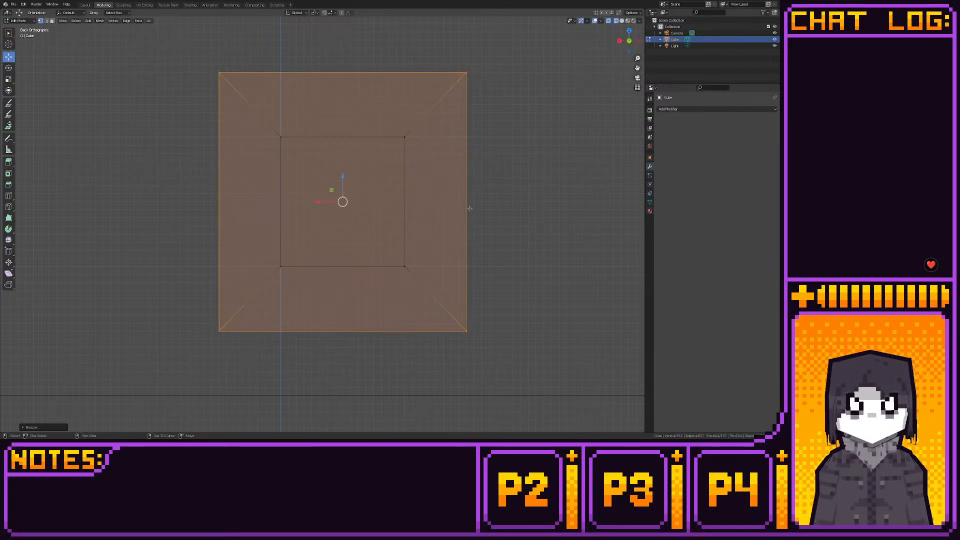
key("shift+s")
left_click(523, 204)
left_click(87, 5)
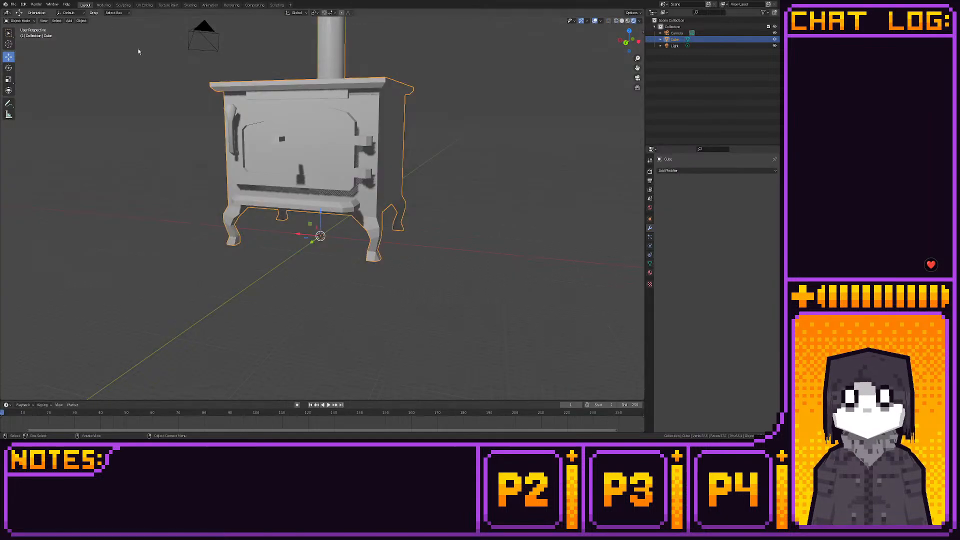
middle_click_drag(310, 159, 262, 175)
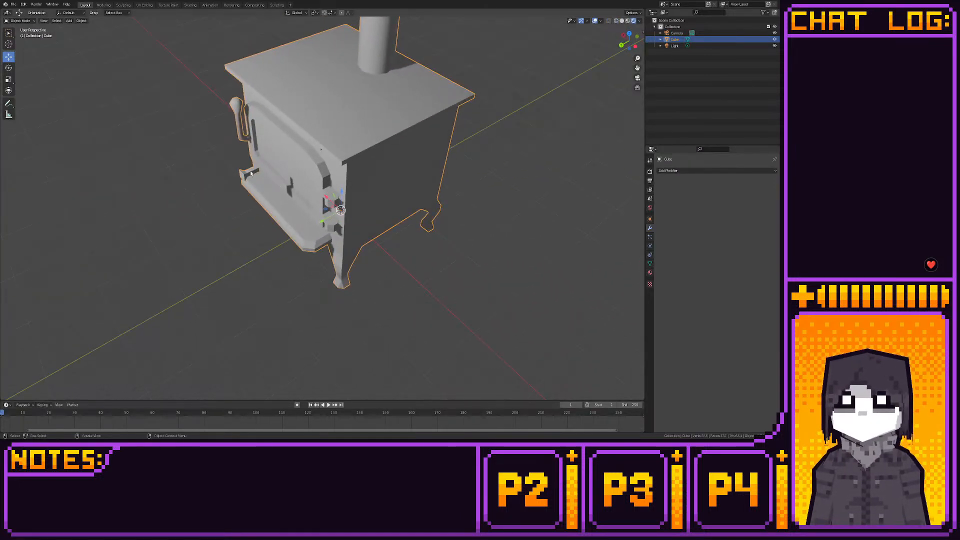
- Move the knob in back view from in front of the door up to the hinge-side end of the stove's top bar
left_click(104, 5)
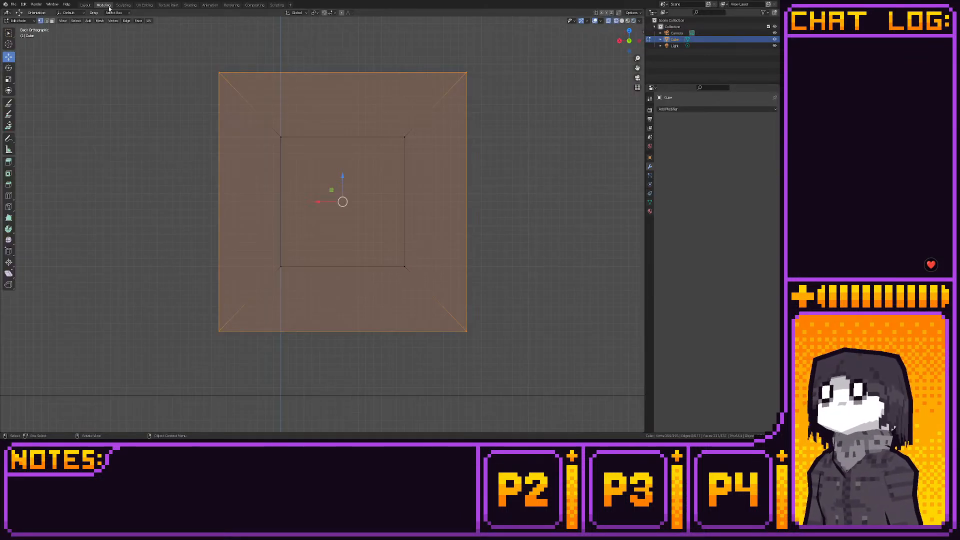
scroll(329, 208, "down", 5)
scroll(329, 208, "down", 5)
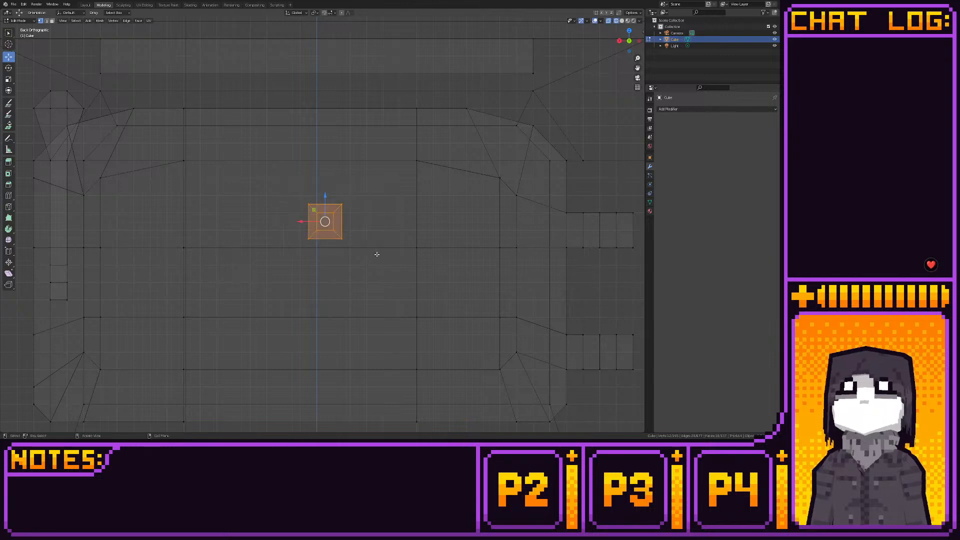
middle_click_drag(340, 197, 336, 242, "shift")
left_click_drag(311, 255, 494, 80)
middle_click_drag(494, 80, 272, 240)
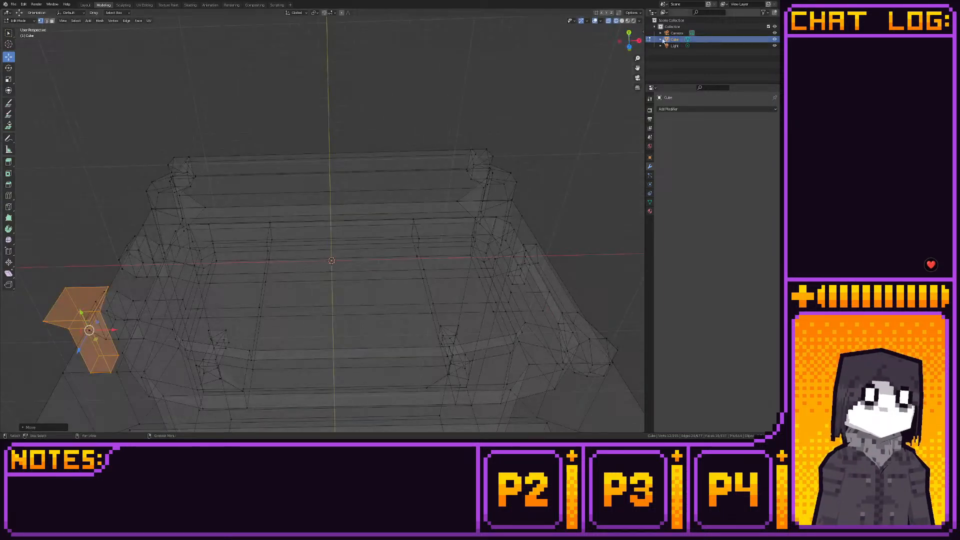
left_click(629, 33)
middle_click_drag(507, 180, 509, 180, "shift")
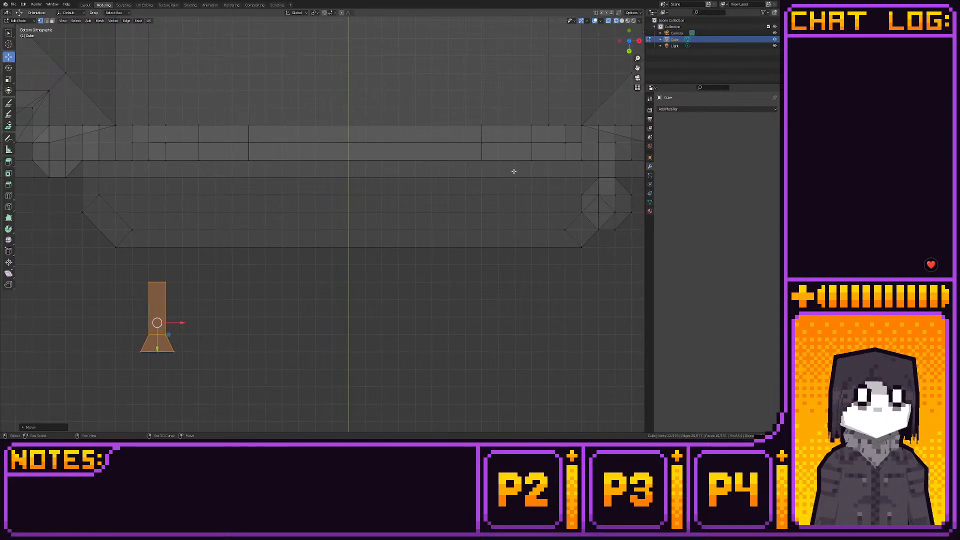
left_click(629, 51)
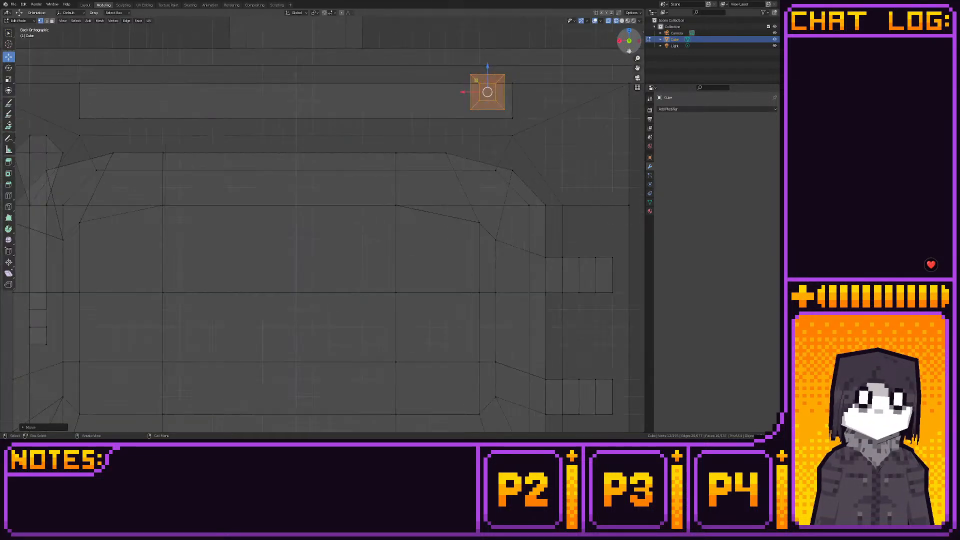
- Lower the knob along Z so its flared face lines up with the top bar's upper and lower edges
middle_click_drag(479, 150, 415, 277, "shift")
scroll(420, 273, "up", 3)
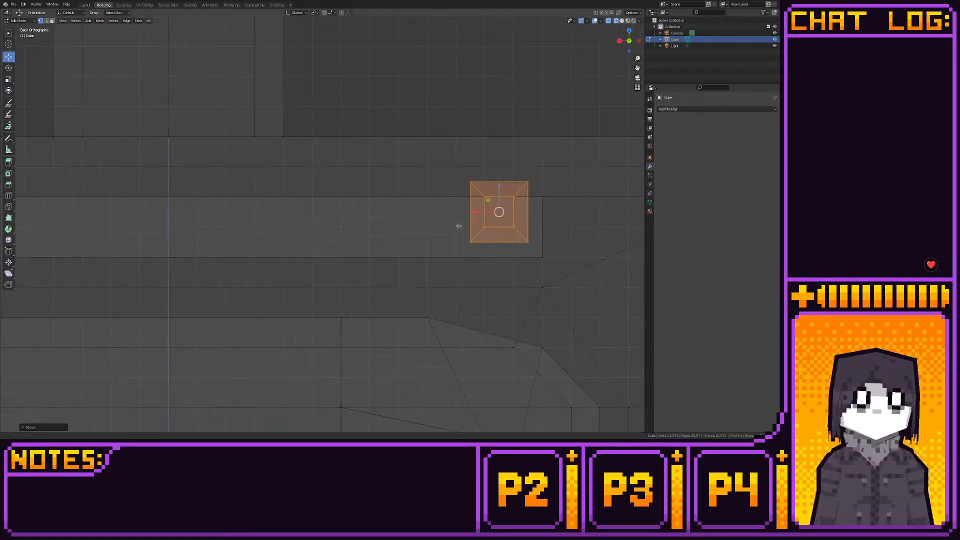
middle_click_drag(458, 225, 394, 228, "shift")
scroll(400, 222, "up", 3)
middle_click_drag(497, 205, 374, 214, "shift")
scroll(394, 194, "up", 2)
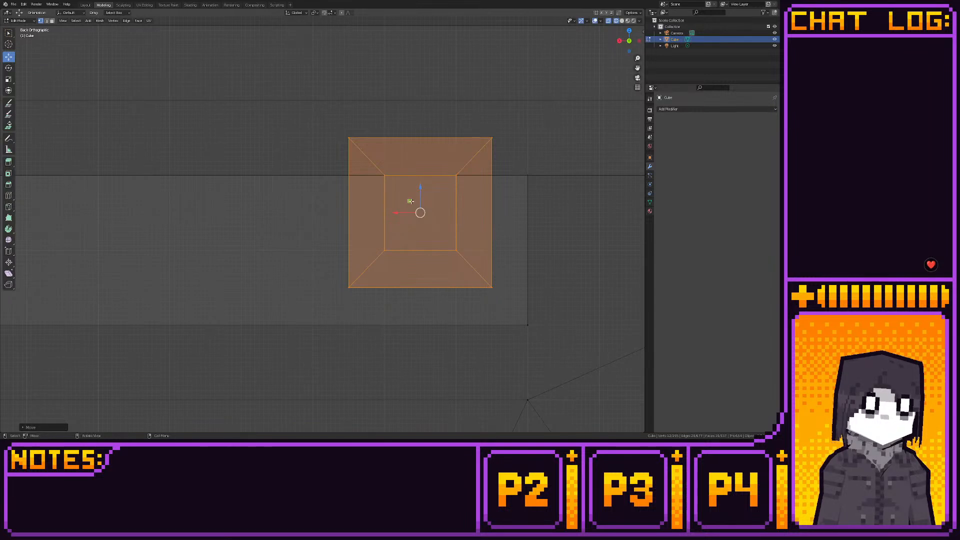
left_click_drag(410, 201, 413, 241)
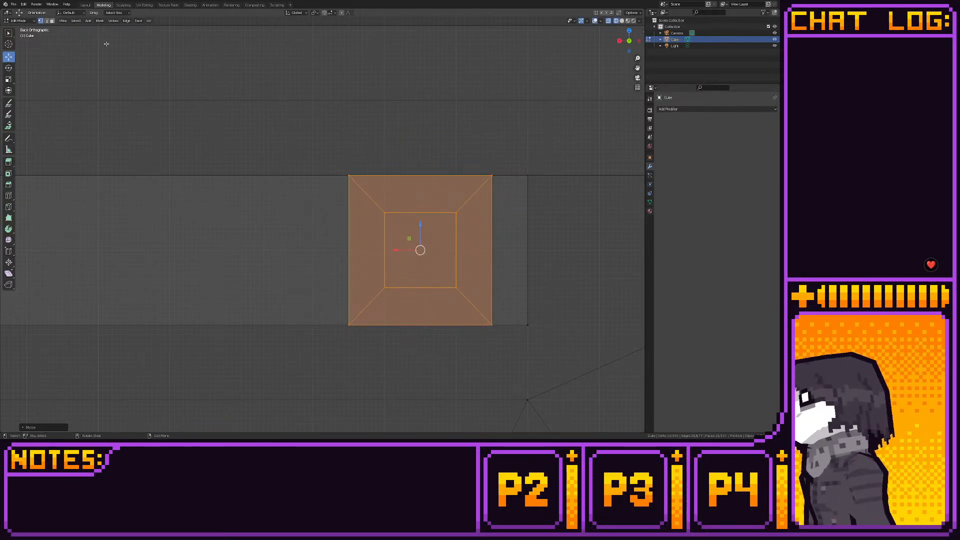
- Slide the knob along Y into the top bar until its flared end aligns with the top plate's front edge, and shorten its rear end
scroll(435, 208, "down", 8)
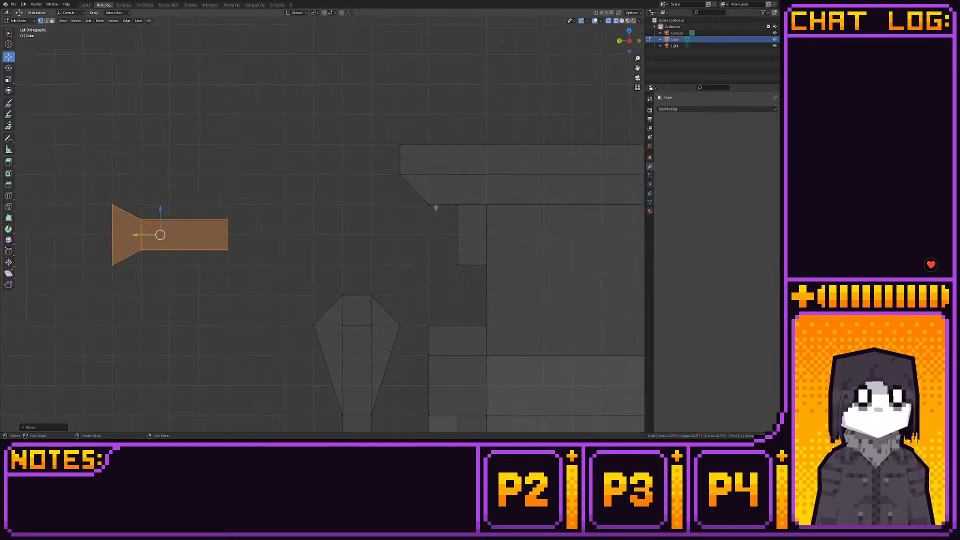
left_click_drag(215, 229, 370, 228)
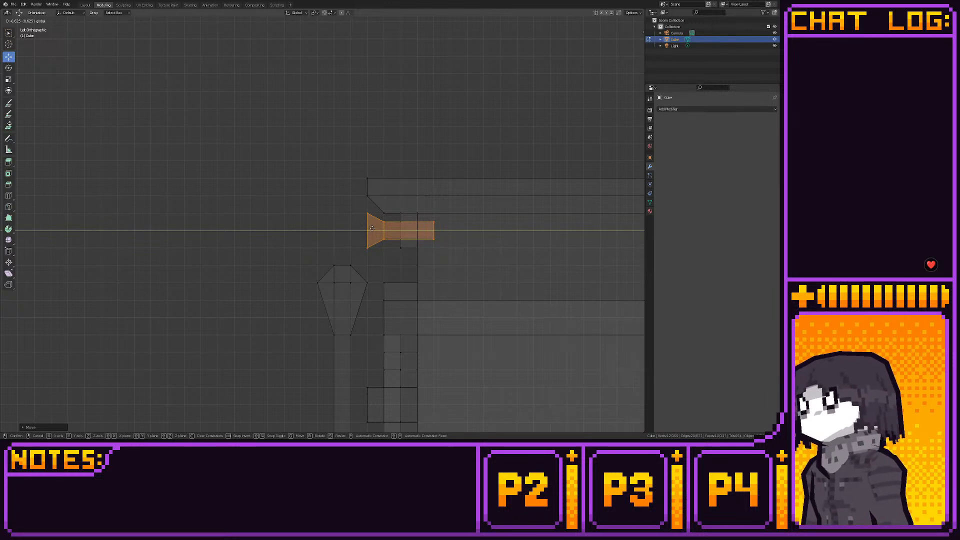
left_click_drag(372, 228, 411, 232)
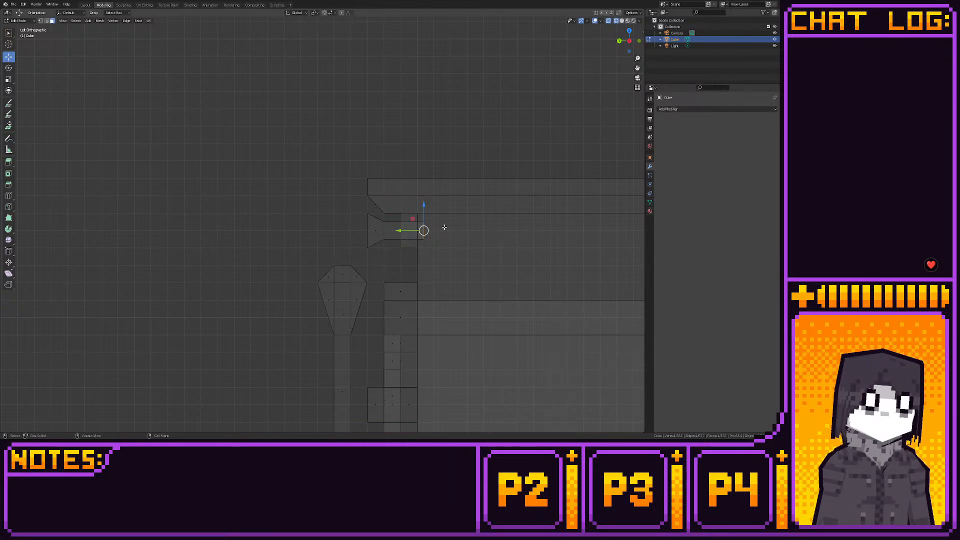
left_click_drag(412, 230, 411, 230)
- Select all the knob's faces and deselect the top bar and stove body faces caught with them
left_click_drag(359, 212, 381, 256)
left_click_drag(387, 218, 422, 240)
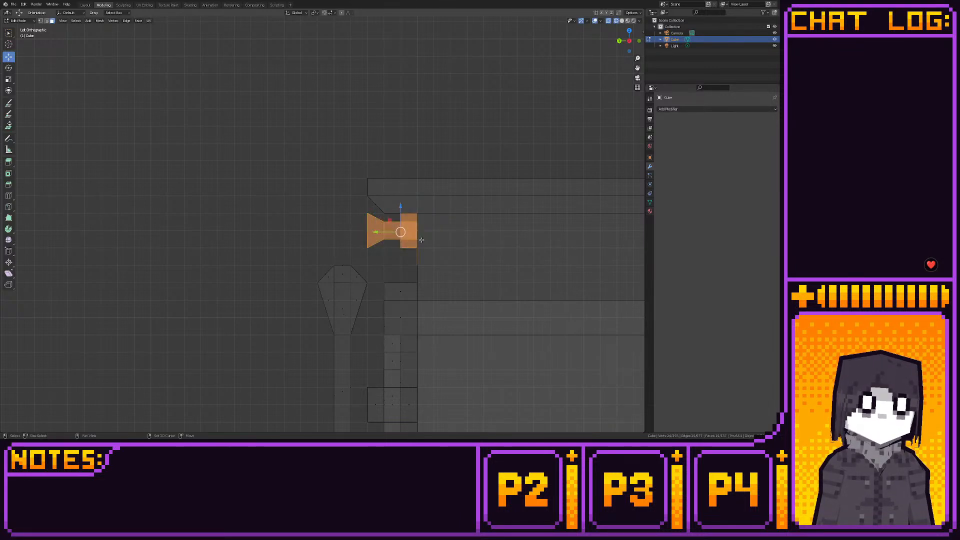
left_click(620, 40)
scroll(427, 214, "down", 3)
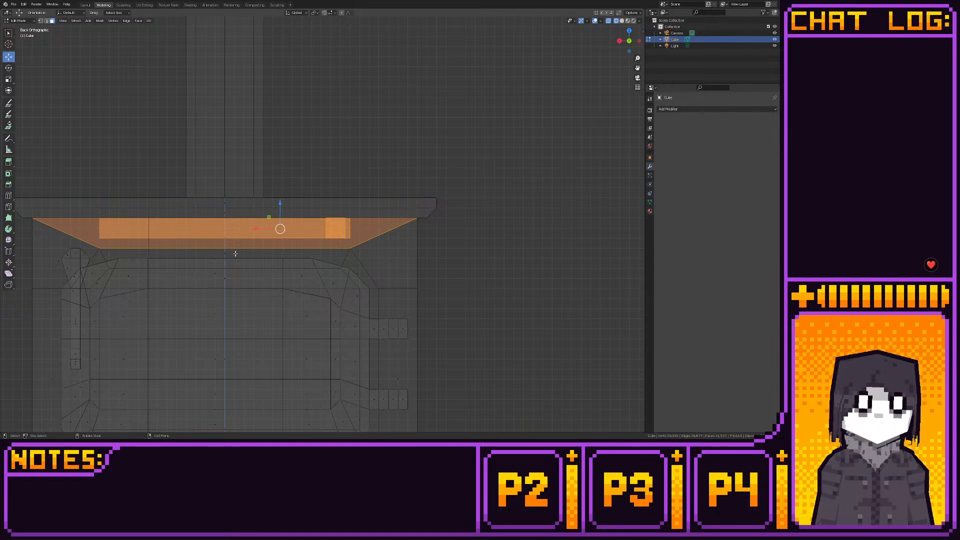
left_click_drag(214, 253, 242, 212, "ctrl")
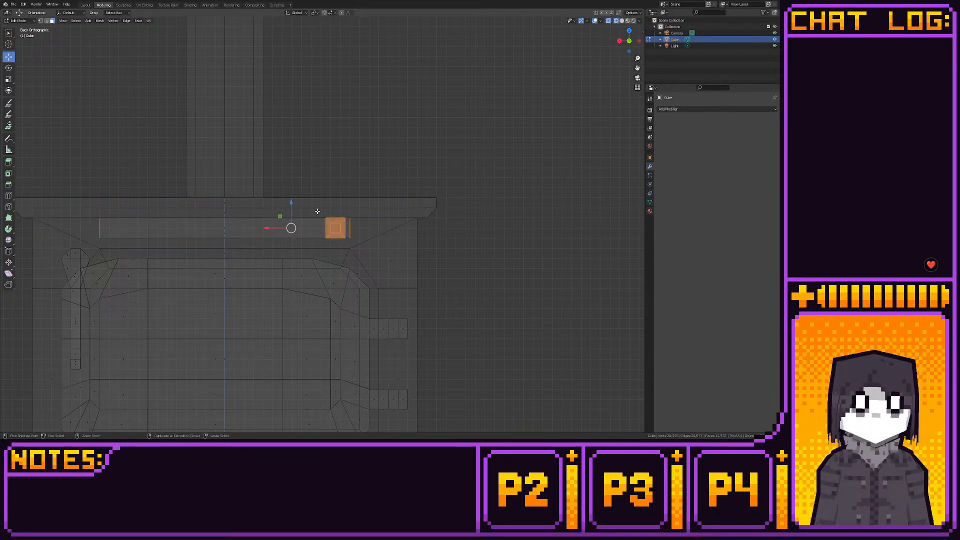
left_click_drag(370, 214, 347, 244, "ctrl")
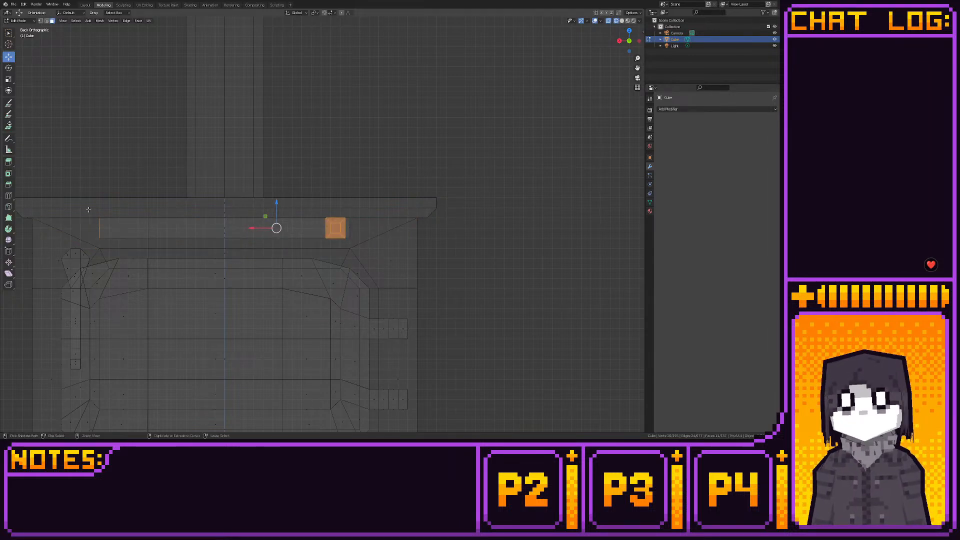
left_click_drag(88, 209, 120, 241, "ctrl")
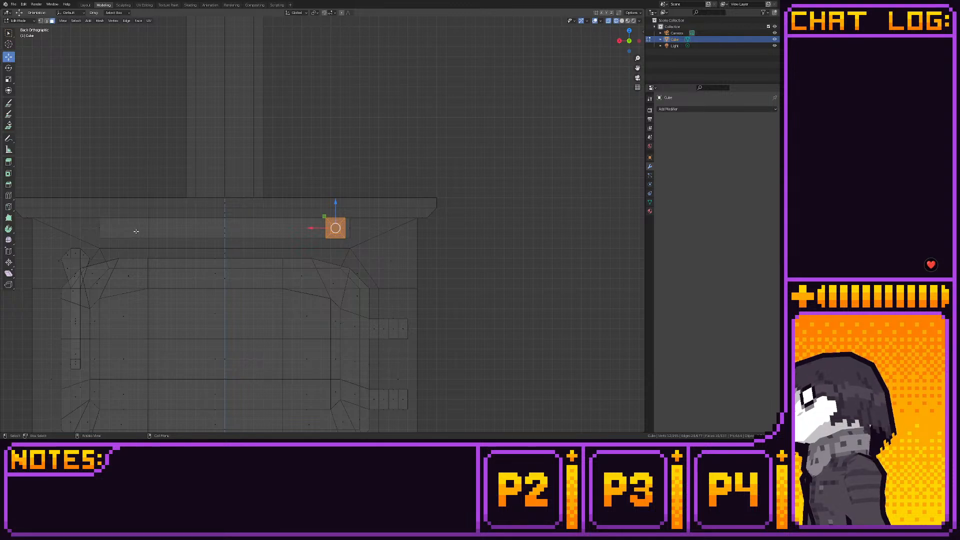
- Shift the knob inward along X, slightly away from the end of the top bar
scroll(407, 262, "up", 3)
scroll(381, 247, "up", 3)
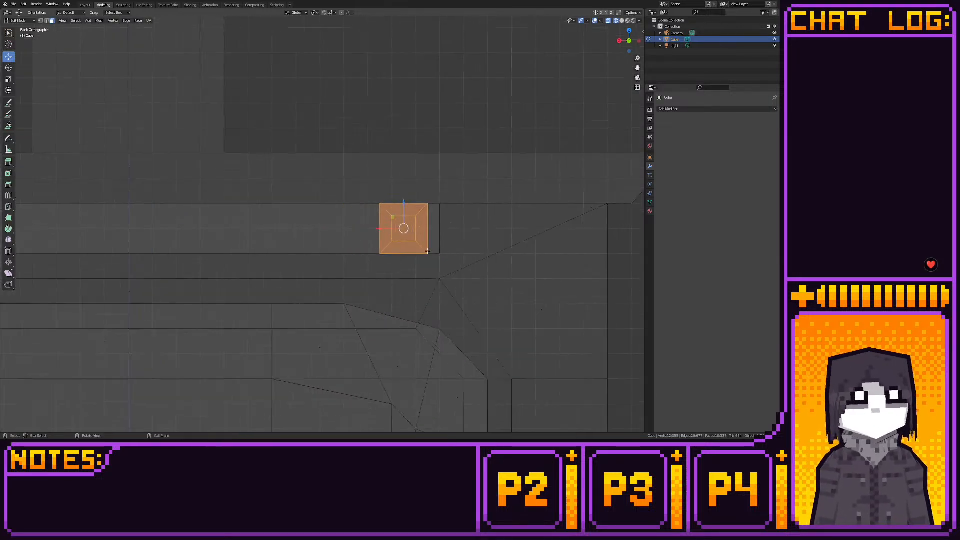
key("g")
key("x")
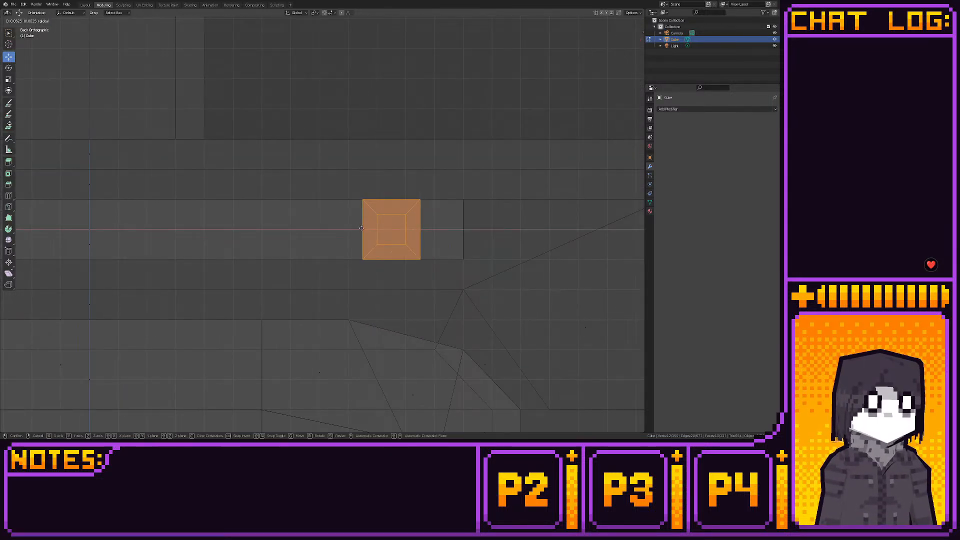
left_click(344, 227)
scroll(344, 227, "down", 10)
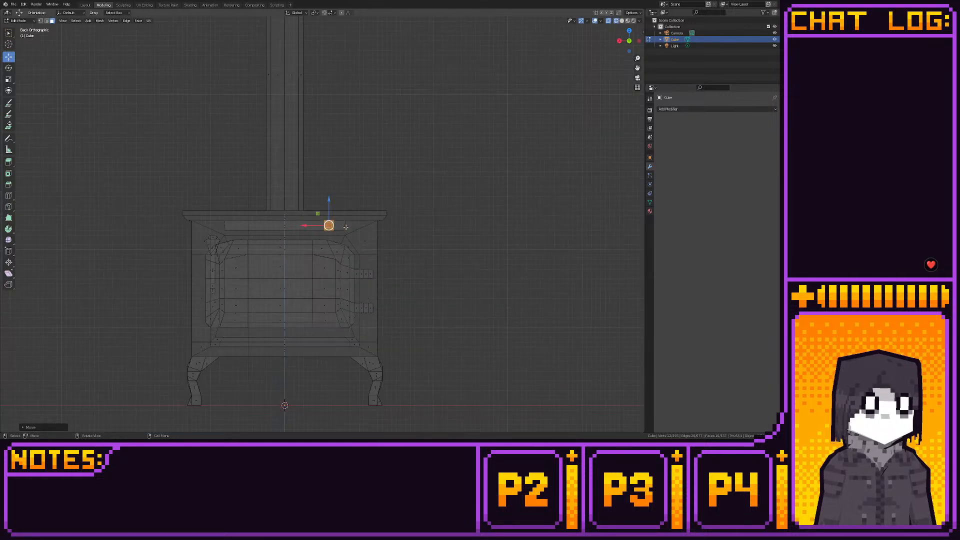
- Examine the whole stove from several angles, first shaded and in wireframe, checking the knob, door, legs and chimney
left_click(85, 5)
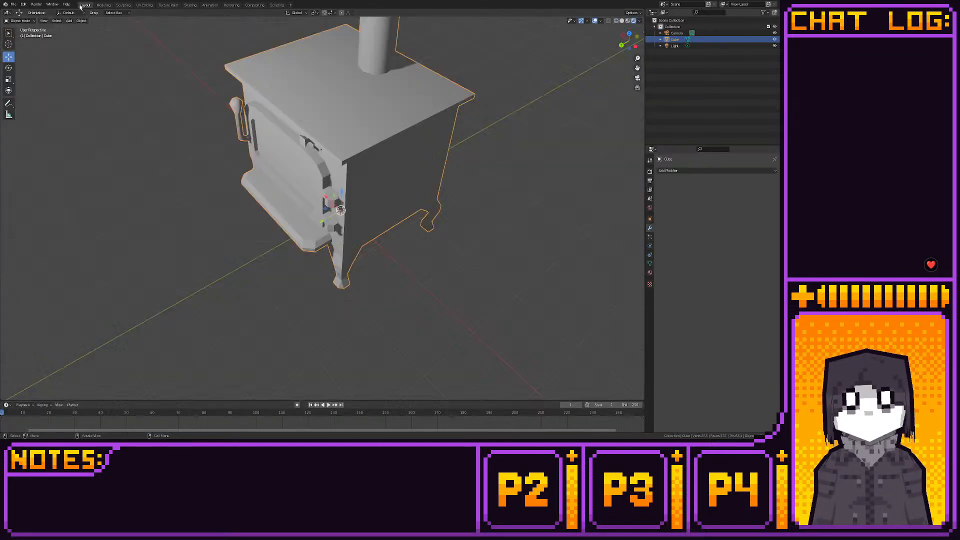
left_click(158, 85)
middle_click_drag(152, 91, 220, 107)
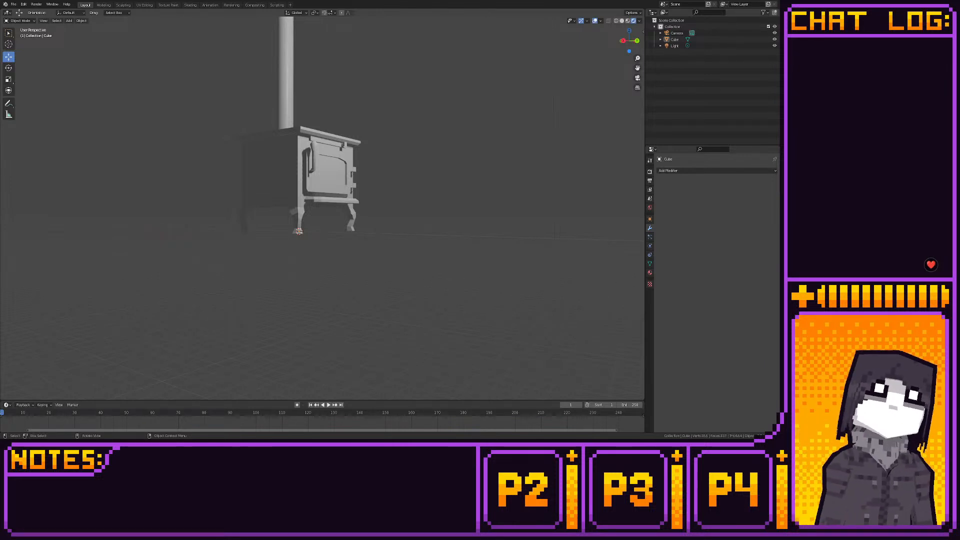
left_click(104, 5)
scroll(251, 141, "down", 4)
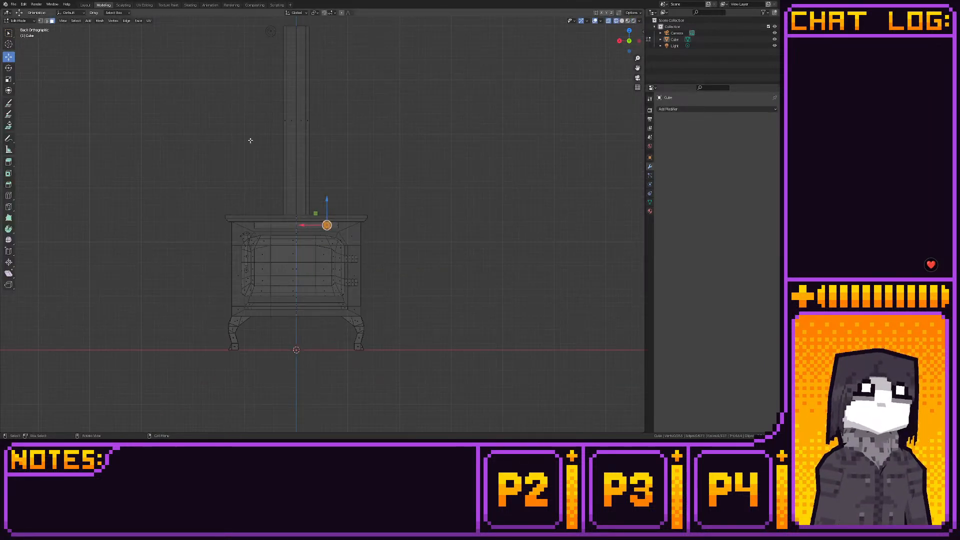
middle_click_drag(241, 136, 245, 199, "shift")
scroll(255, 115, "down", 4)
scroll(249, 125, "up", 3)
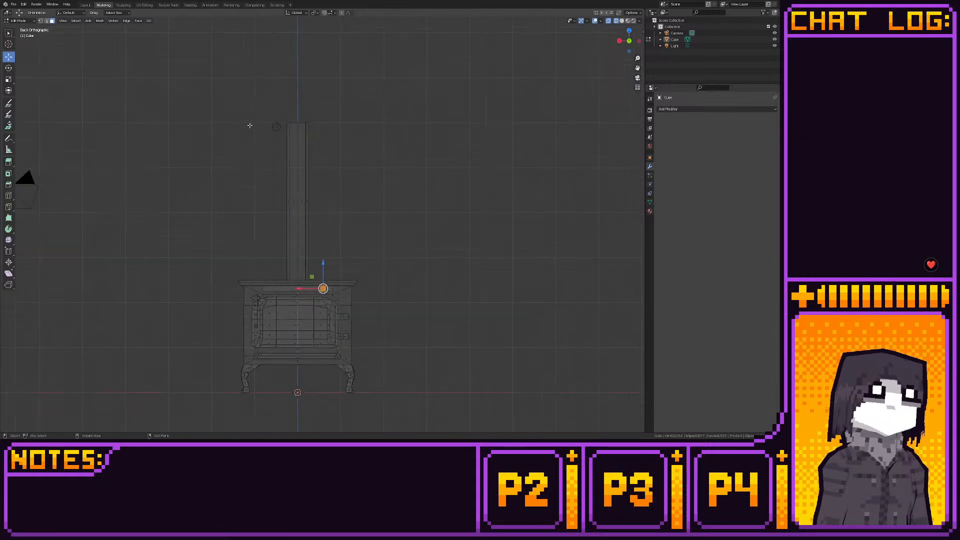
scroll(235, 175, "up", 6)
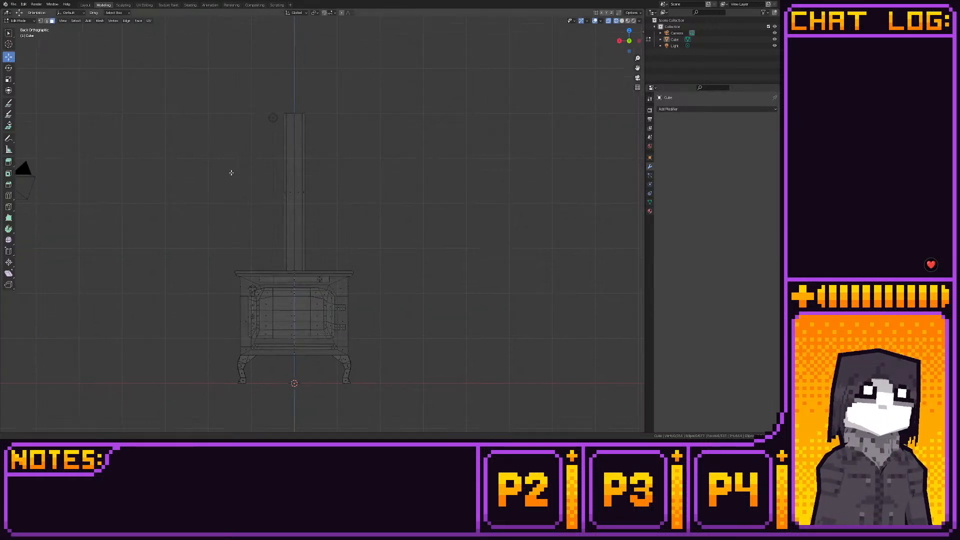
scroll(253, 179, "down", 3)
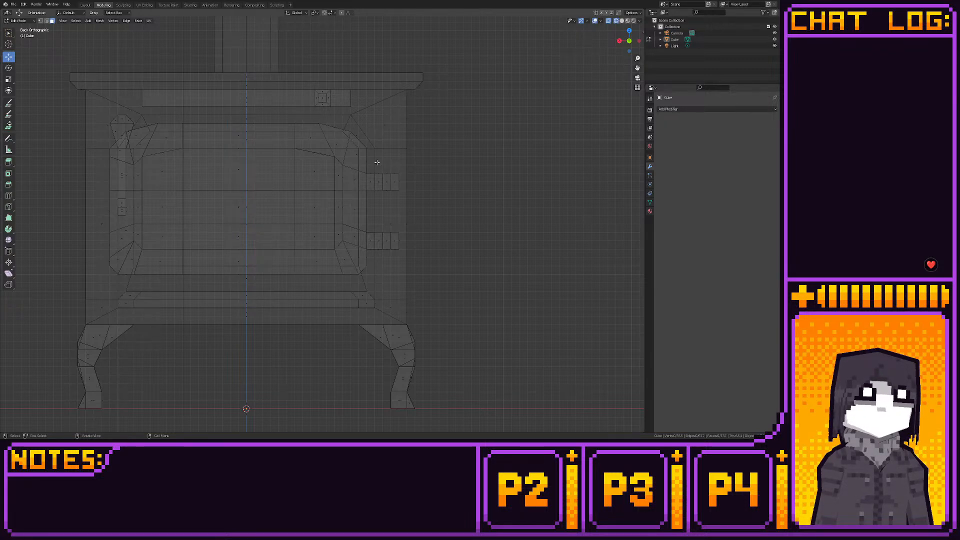
middle_click_drag(377, 162, 329, 170)
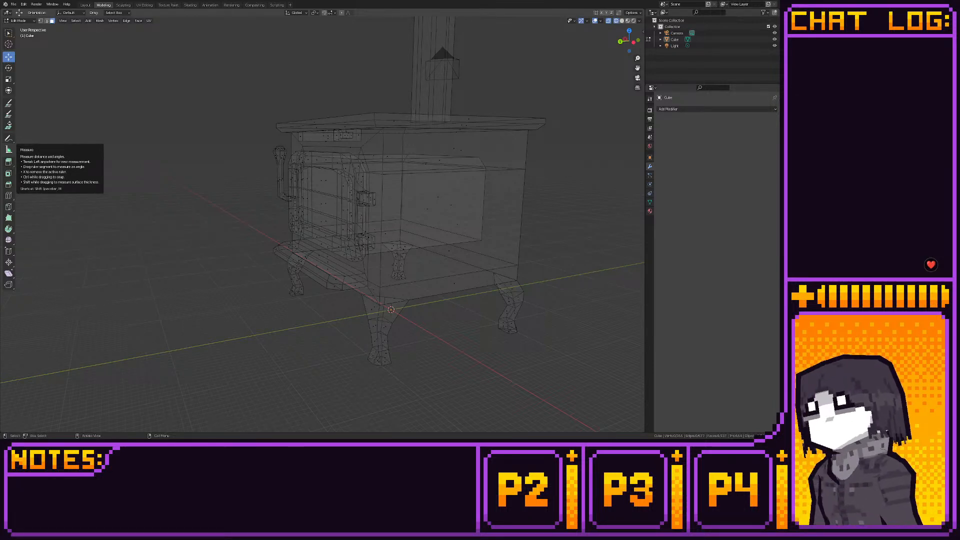
middle_click_drag(206, 167, 538, 153)
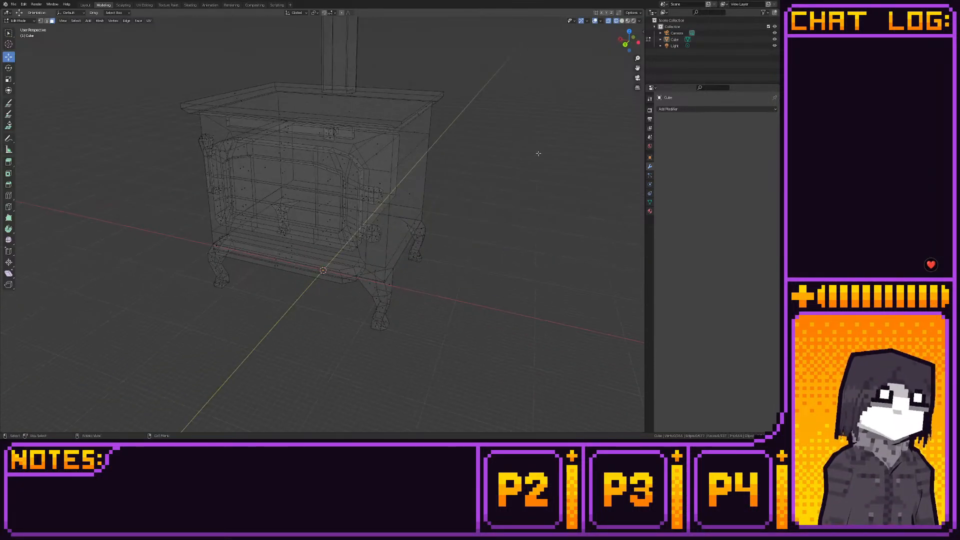
middle_click_drag(454, 174, 441, 206)
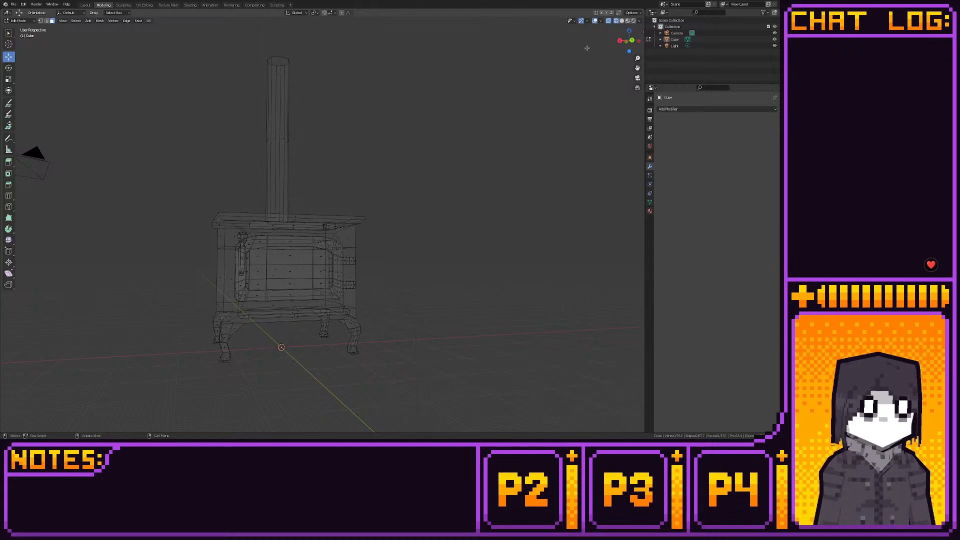
- Box-select the door with its hinges and handle in side view as faces, and turn off X-ray to check the selection
left_click(620, 40)
scroll(407, 220, "up", 5)
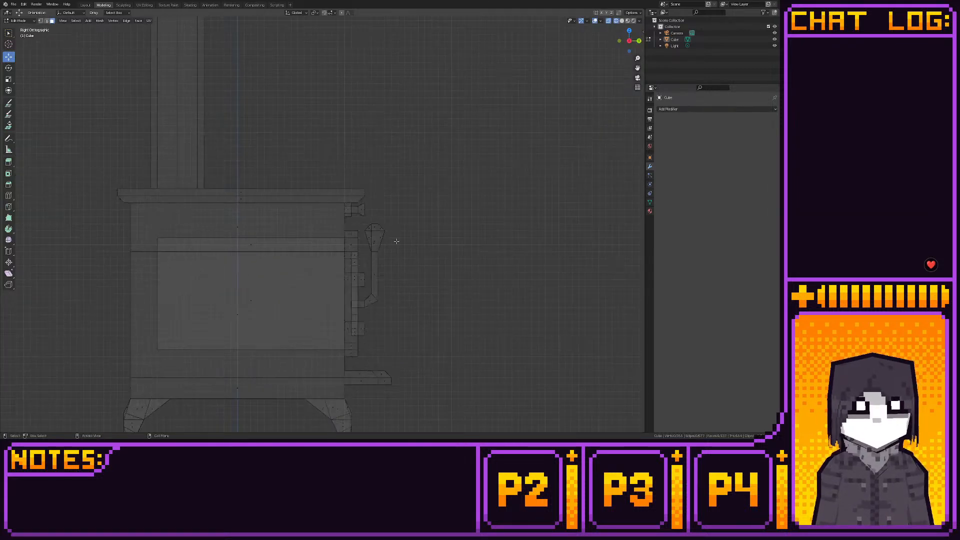
key("1")
key("3")
key("1")
key("b")
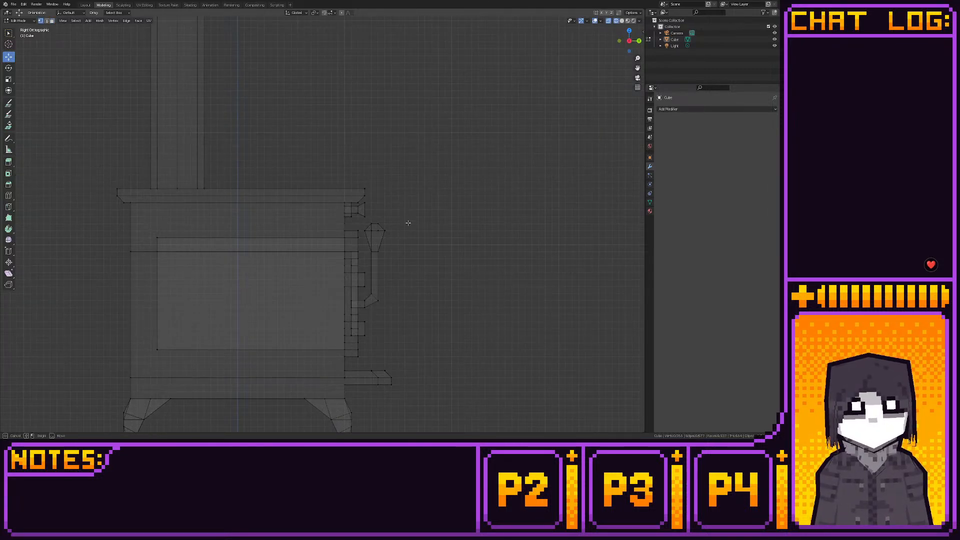
left_click_drag(408, 219, 343, 358)
key("3")
middle_click_drag(375, 291, 395, 215)
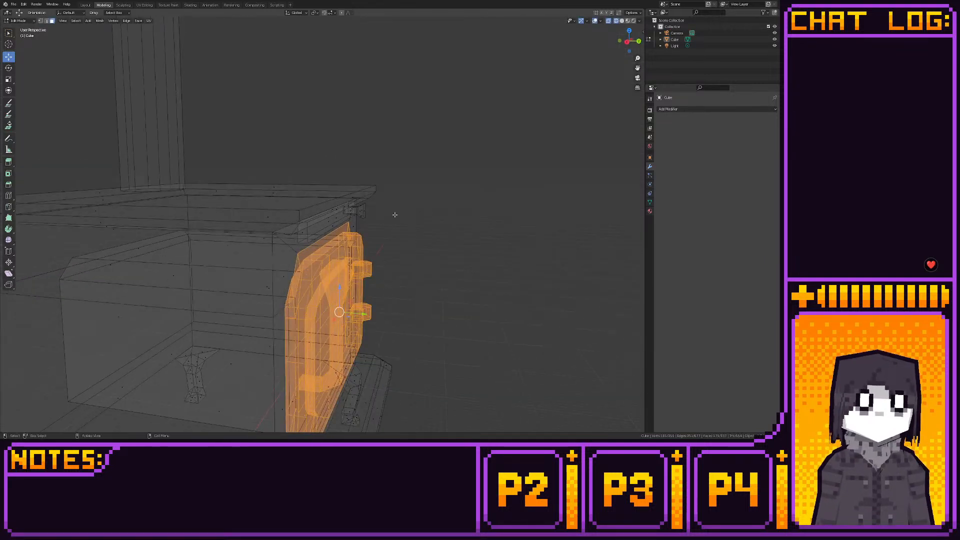
left_click(608, 21)
middle_click_drag(463, 189, 277, 199)
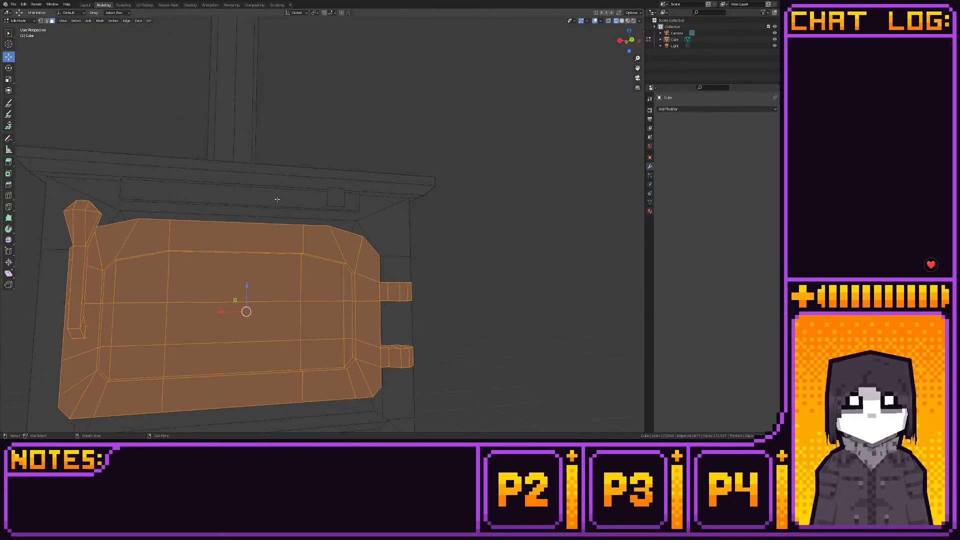
- Move the selected door assembly outward along Y in side view and raise it above the stove's top
left_click(619, 40)
key("g")
key("y")
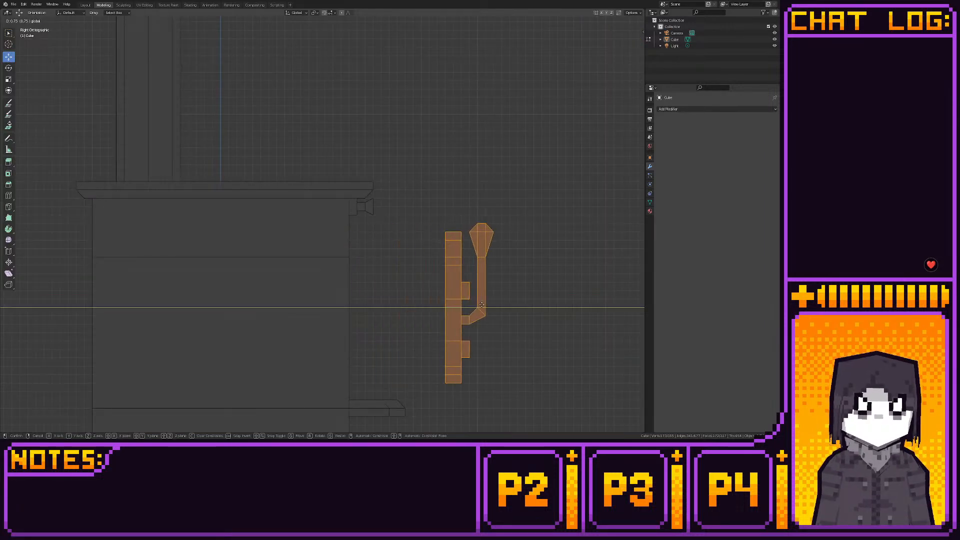
left_click(505, 304)
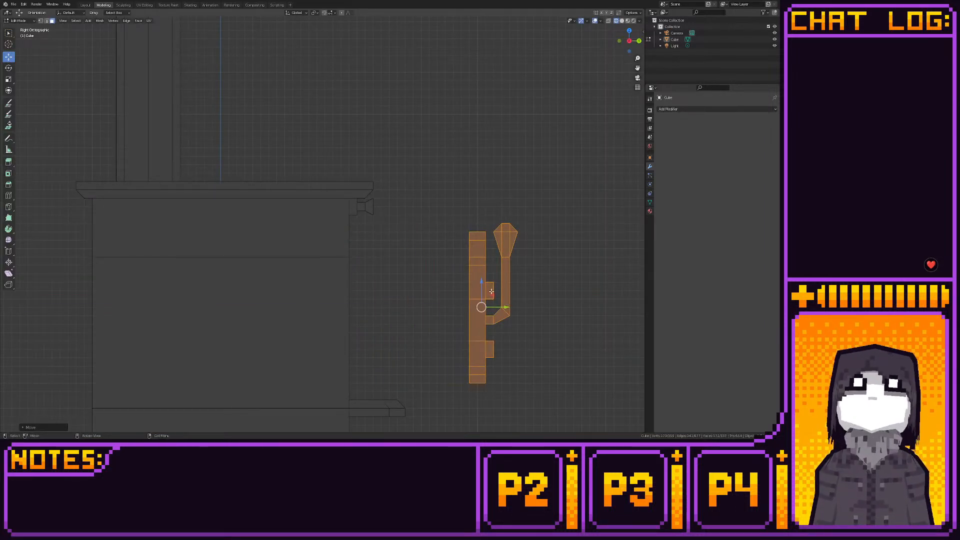
left_click_drag(483, 286, 483, 63)
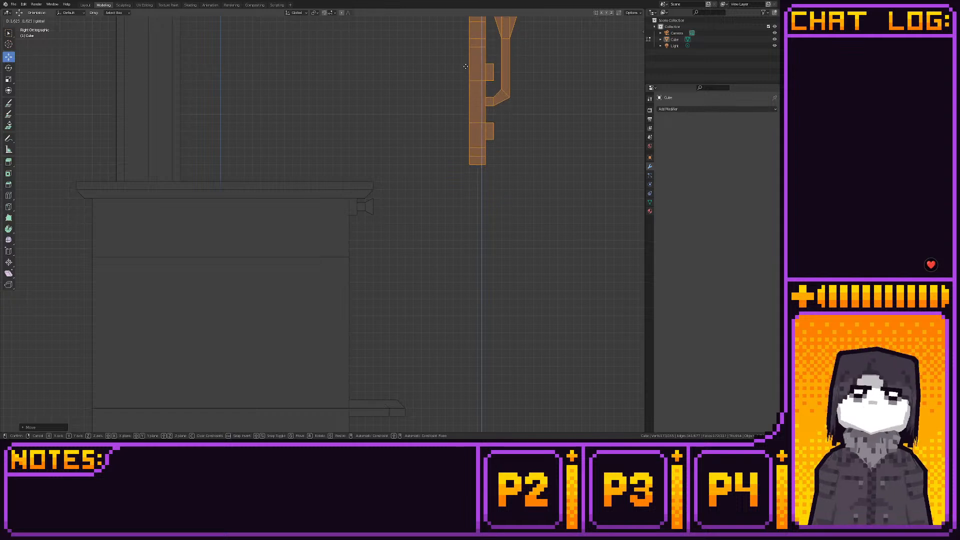
middle_click_drag(570, 96, 534, 143)
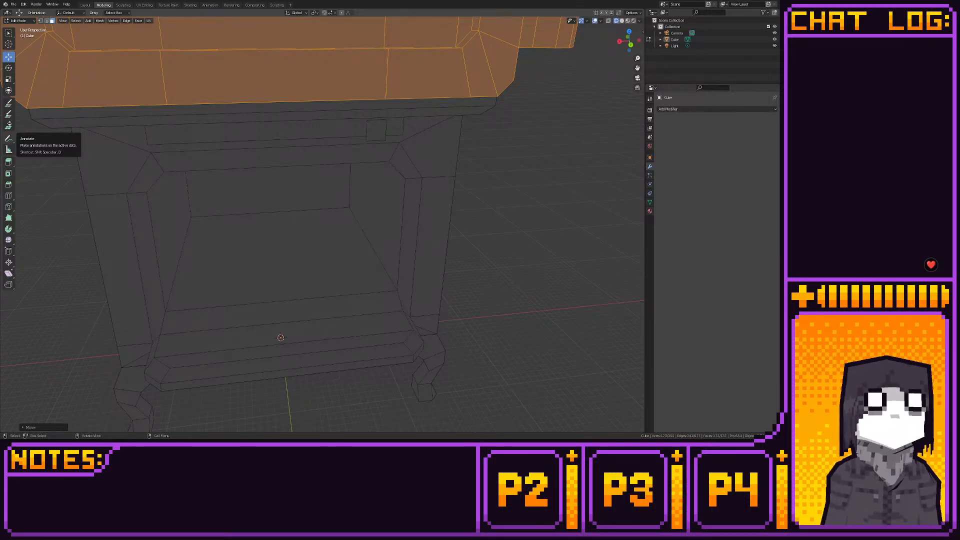
scroll(225, 305, "down", 4)
middle_click_drag(234, 316, 209, 299)
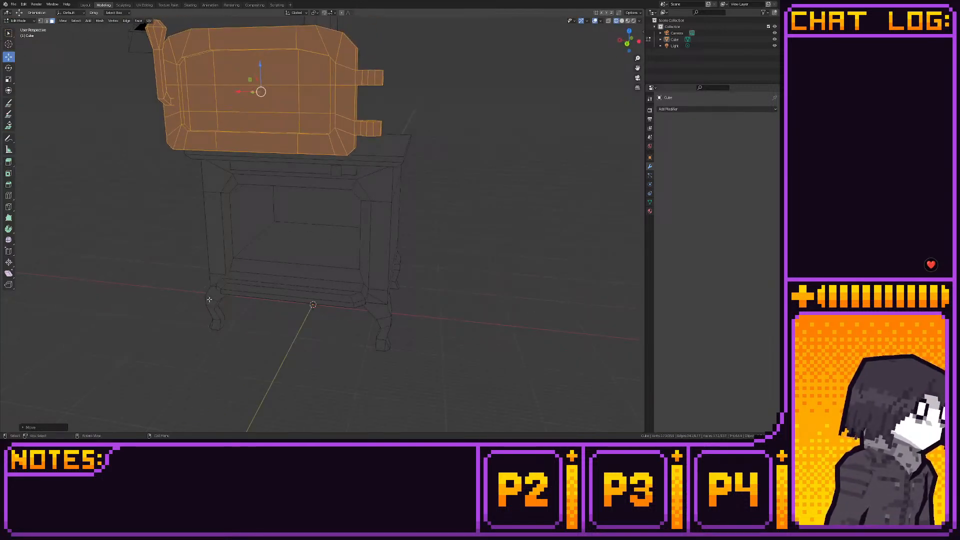
- Move the raised door assembly back down against the stove's front in the opposite side view
left_click(86, 5)
middle_click_drag(235, 112, 129, 2)
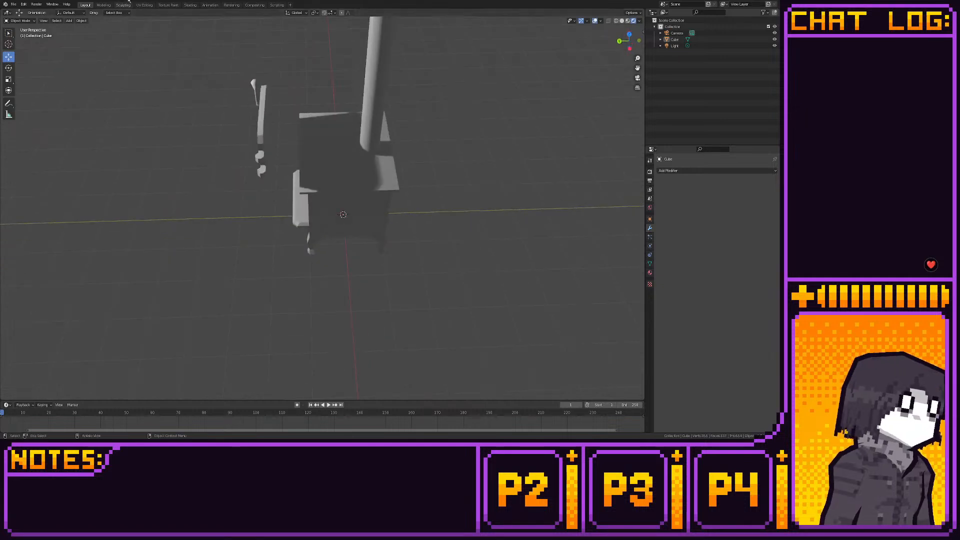
left_click(103, 5)
key("ctrl+KP_3")
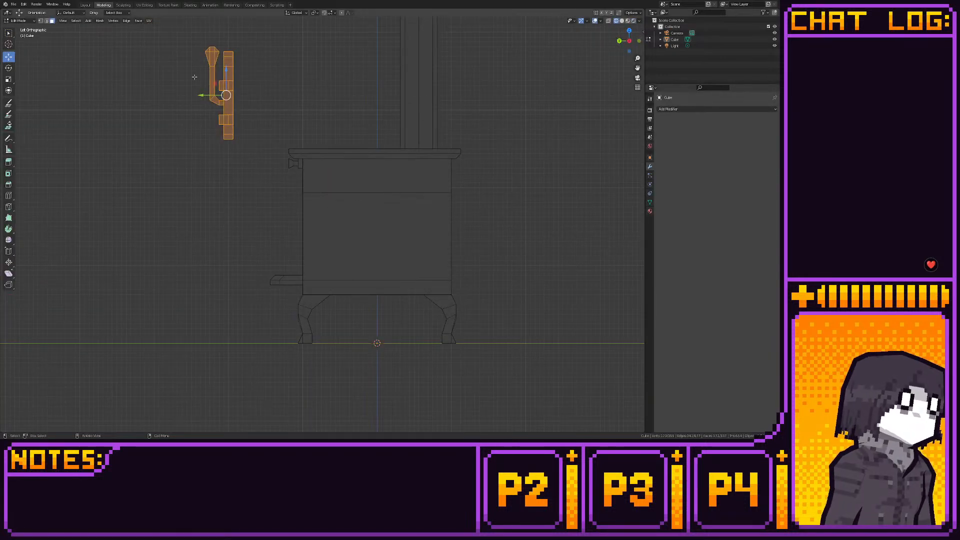
key("g")
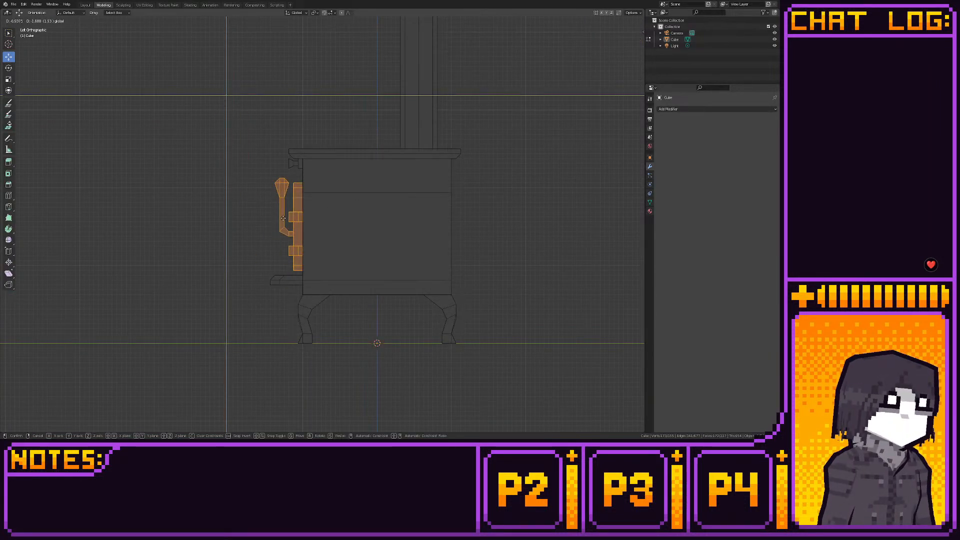
left_click(283, 218)
middle_click_drag(283, 218, 345, 208)
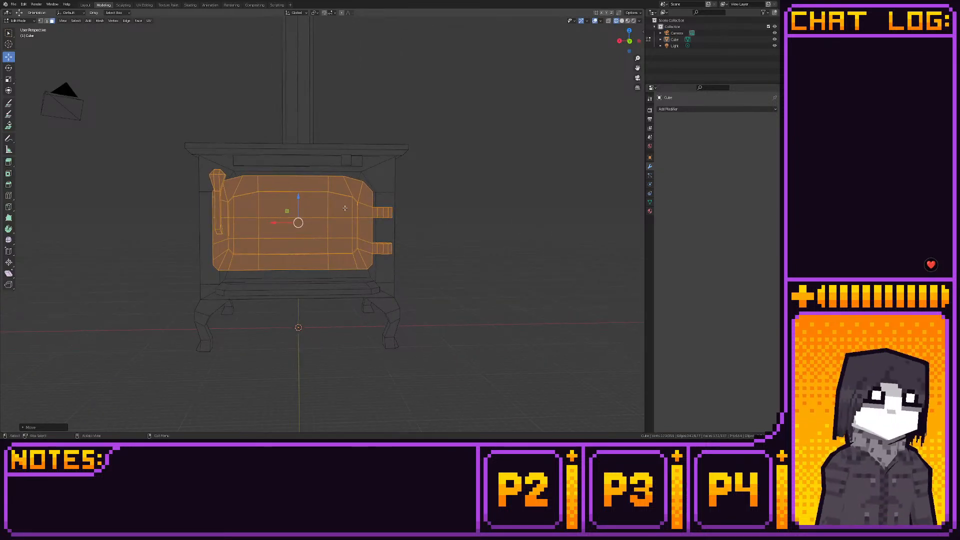
- Move the door assembly straight out along Y in side view, well clear of the stove's front and ledge
left_click(619, 41)
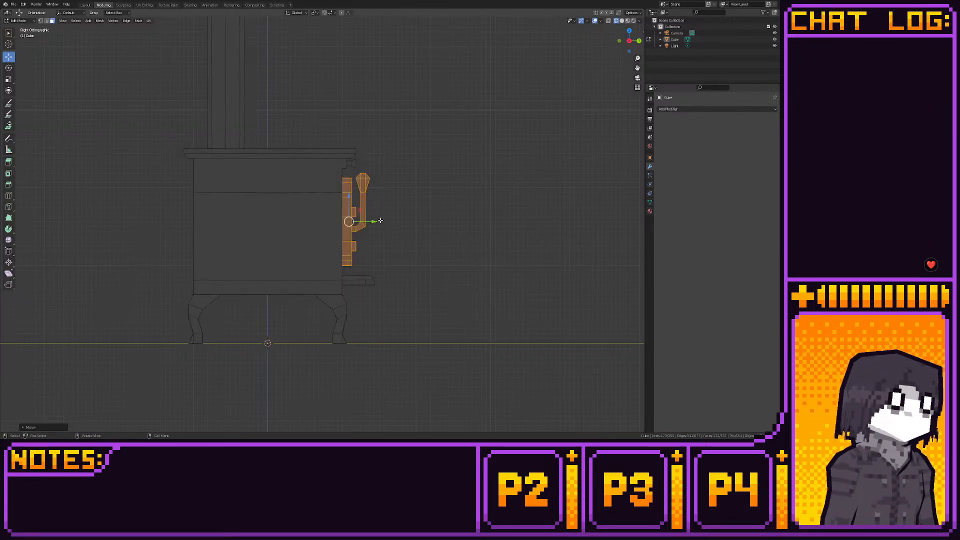
key("g")
left_click(497, 226)
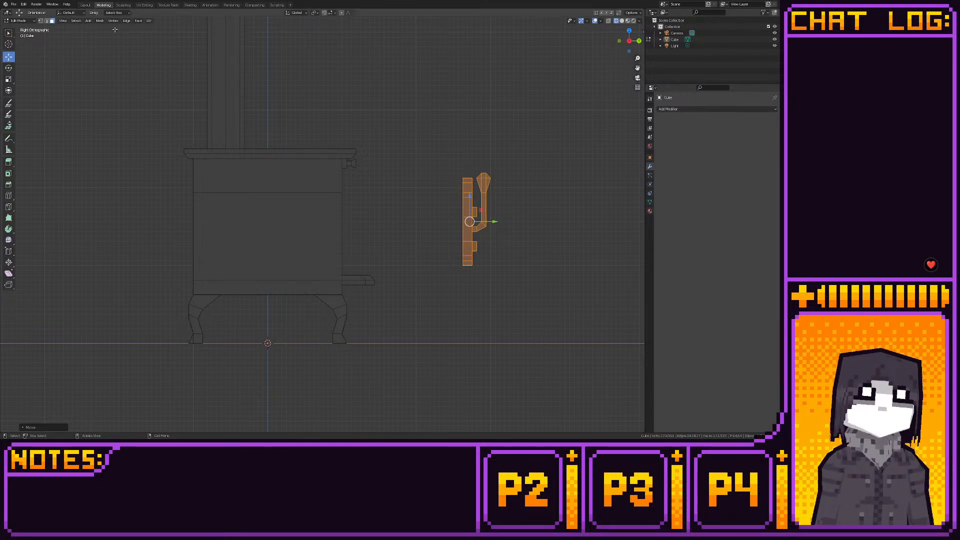
middle_click_drag(114, 86, 213, 194)
- Return to object mode and add a single-bone armature at the world origin
left_click(85, 5)
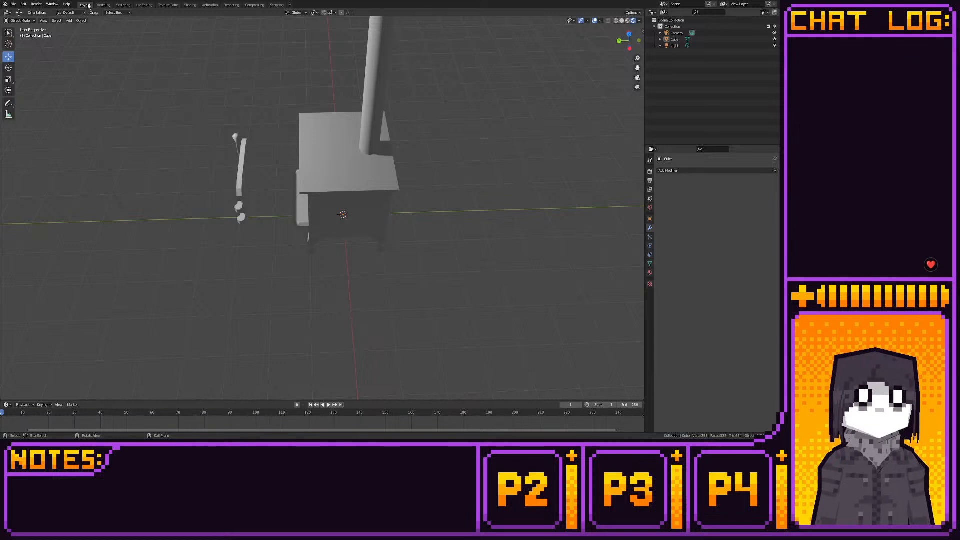
left_click(104, 5)
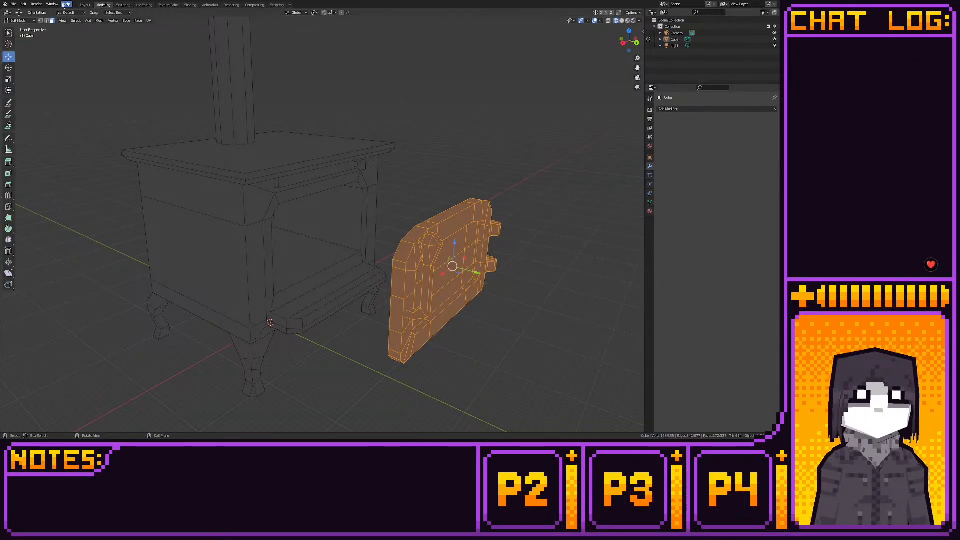
left_click(85, 5)
key("shift+a")
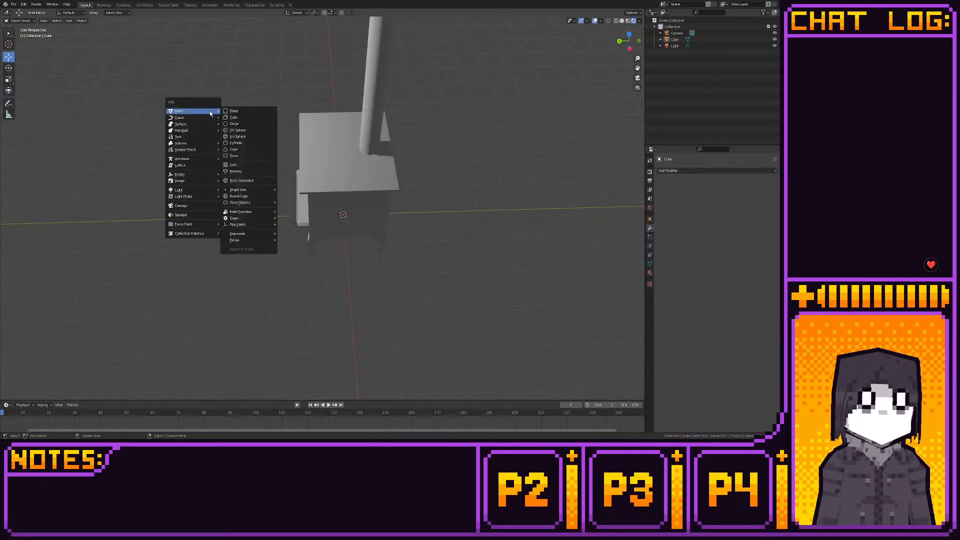
mouse_move(193, 159)
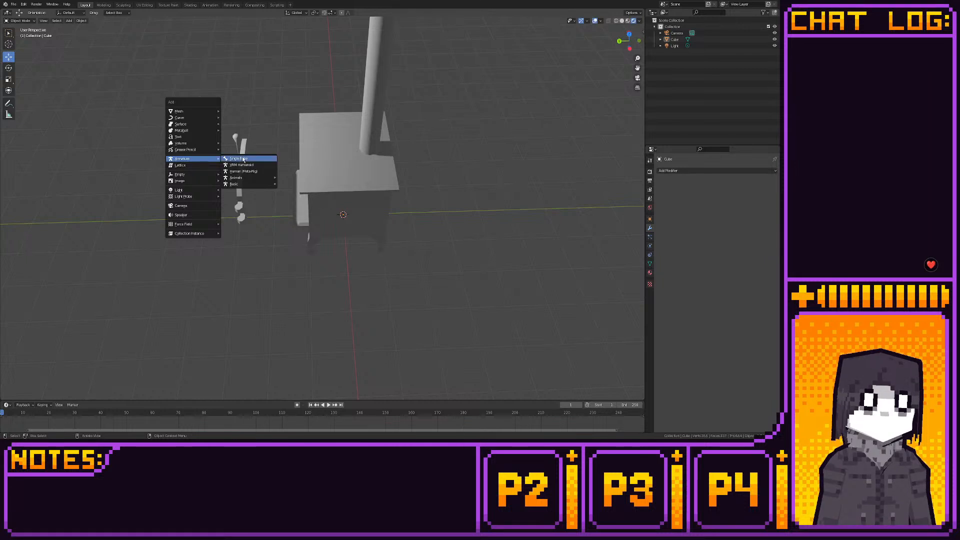
left_click(244, 160)
- Edit the armature in side view with X-ray on and raise the bone's tip along Z to the stove's top
left_click(103, 5)
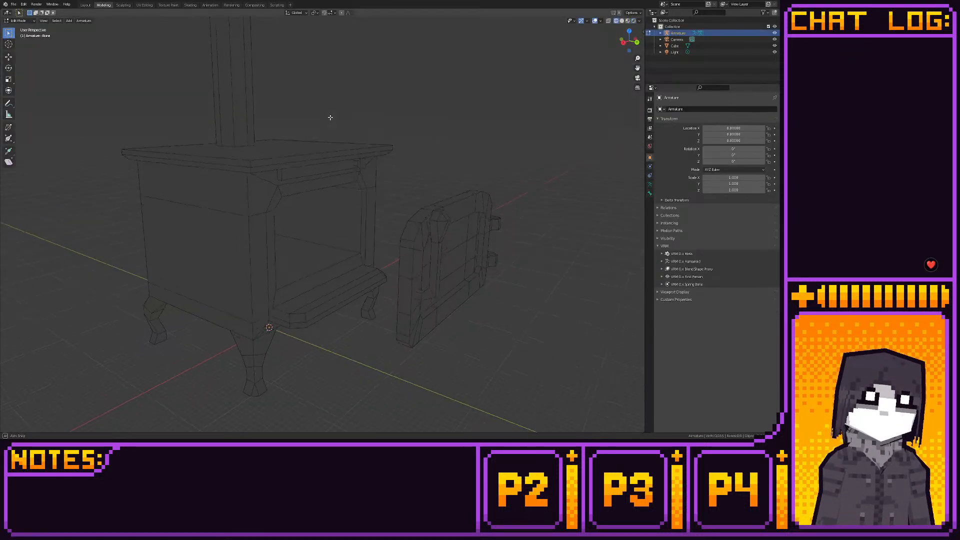
middle_click_drag(331, 117, 361, 99)
left_click(629, 39)
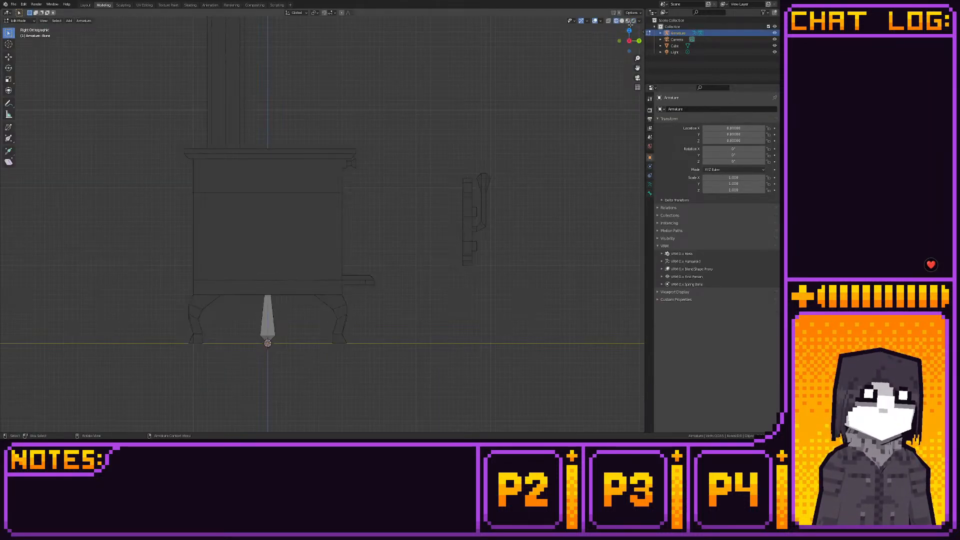
left_click(607, 20)
left_click_drag(267, 296, 267, 125)
left_click(8, 56)
middle_click_drag(326, 199, 318, 189, "shift")
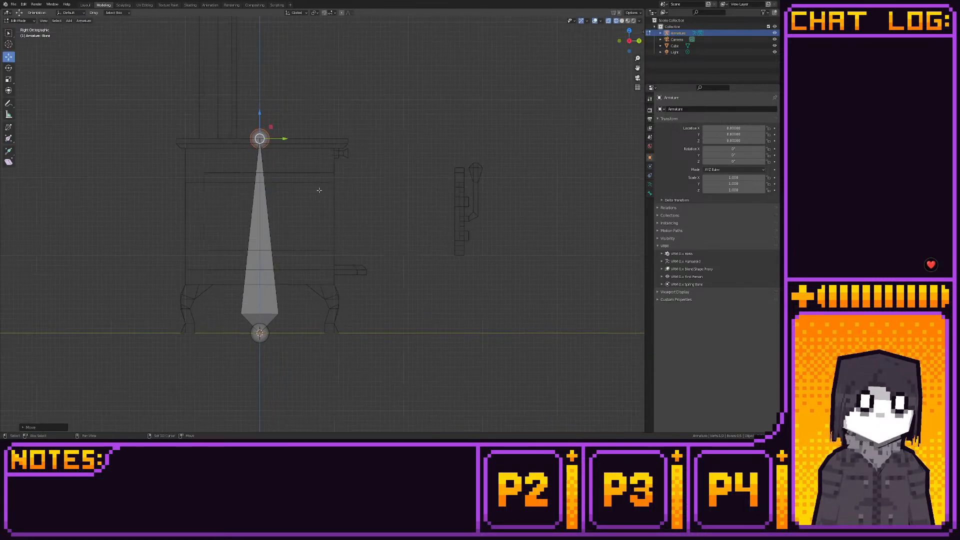
- Duplicate the central bone and place the copy with its base at the back of the knob
left_click(265, 221)
key("shift+d")
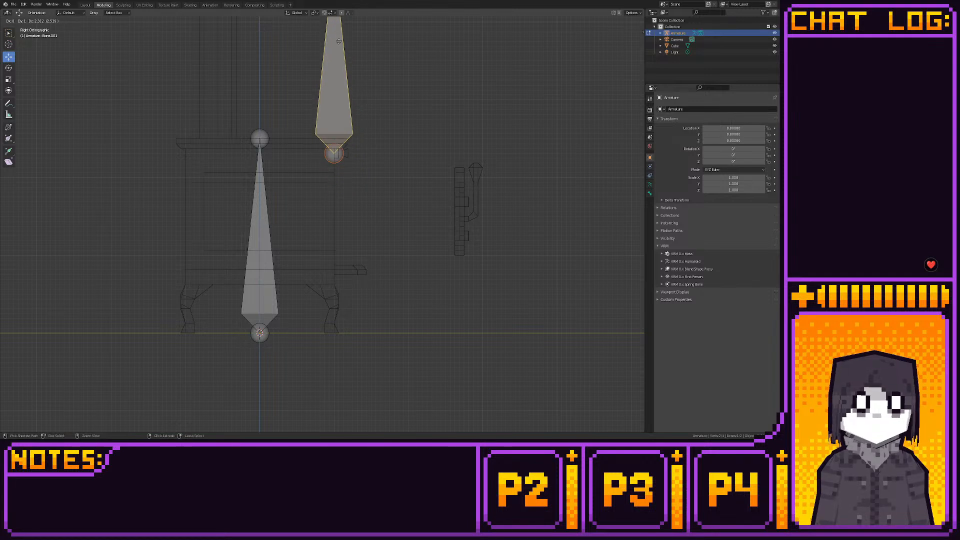
left_click(359, 123)
middle_click_drag(360, 122, 322, 221, "shift")
- Bring the copied bone's tip down to the knob so the bone becomes short and points horizontally outward
left_click(289, 48)
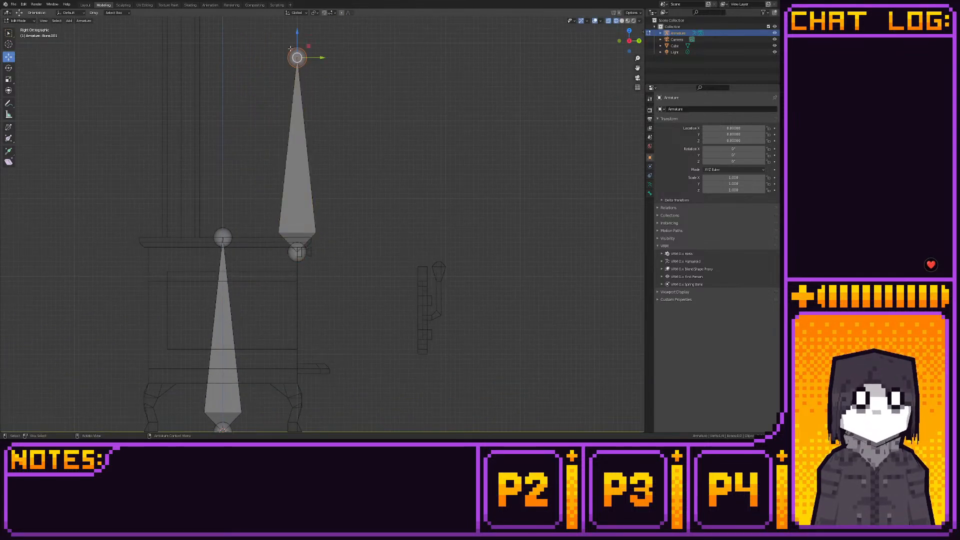
key("g")
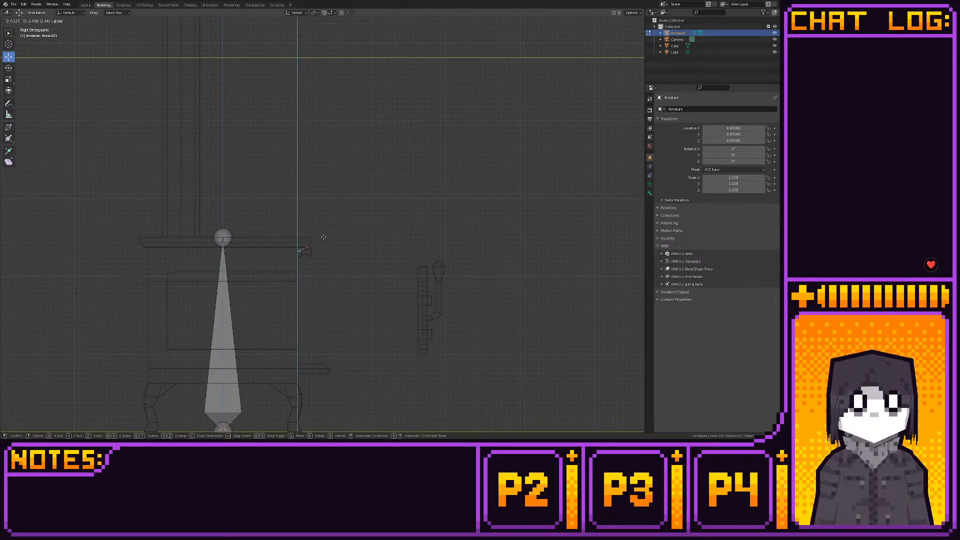
left_click(298, 251)
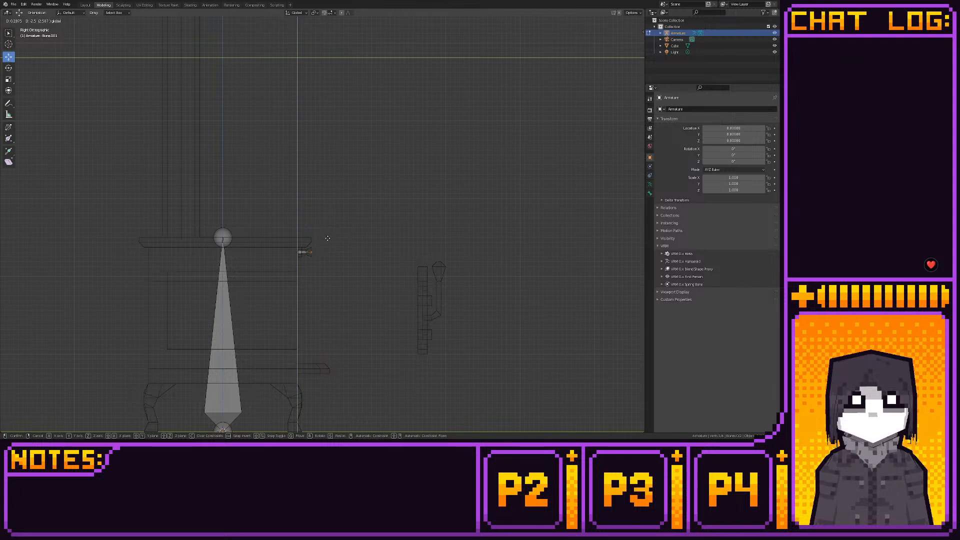
- Move the small knob bone along X in back view and centre it inside the knob's outline
scroll(265, 234, "down", 5)
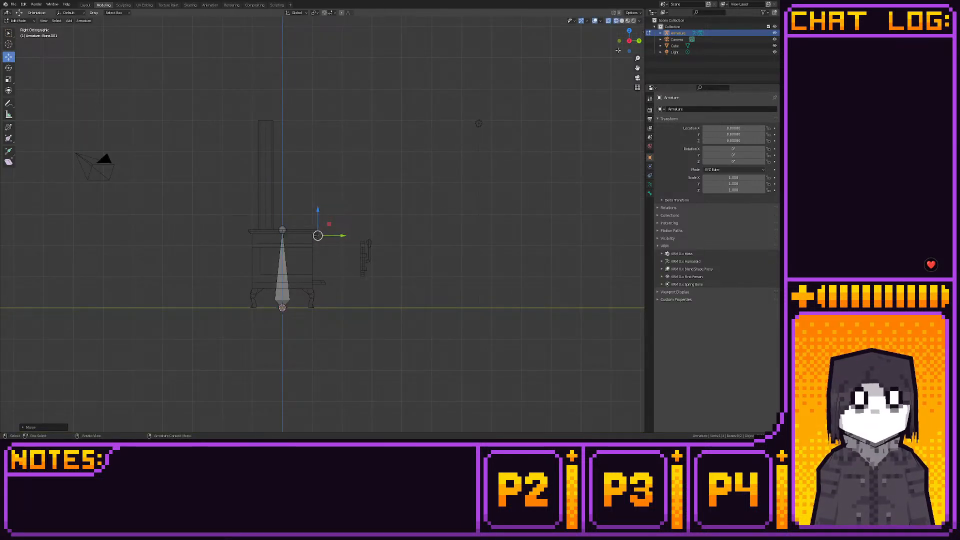
left_click(639, 40)
scroll(400, 264, "up", 6)
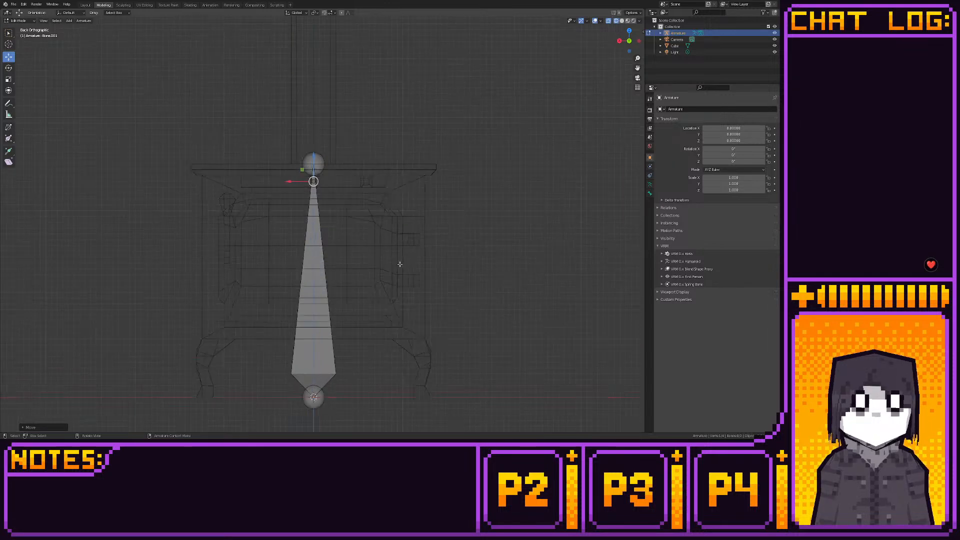
scroll(399, 264, "up", 2)
left_click(310, 163)
left_click_drag(292, 163, 372, 162)
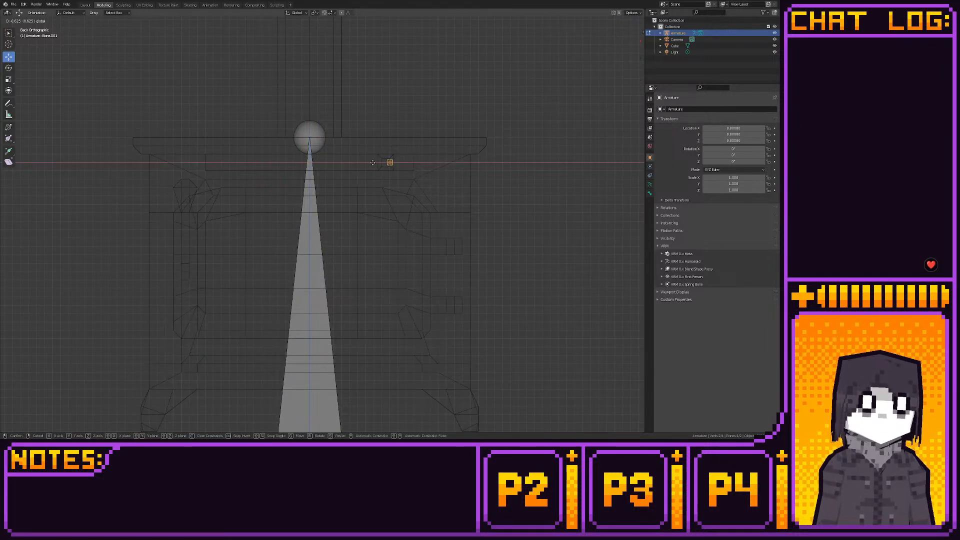
left_click(373, 162)
scroll(372, 165, "up", 5)
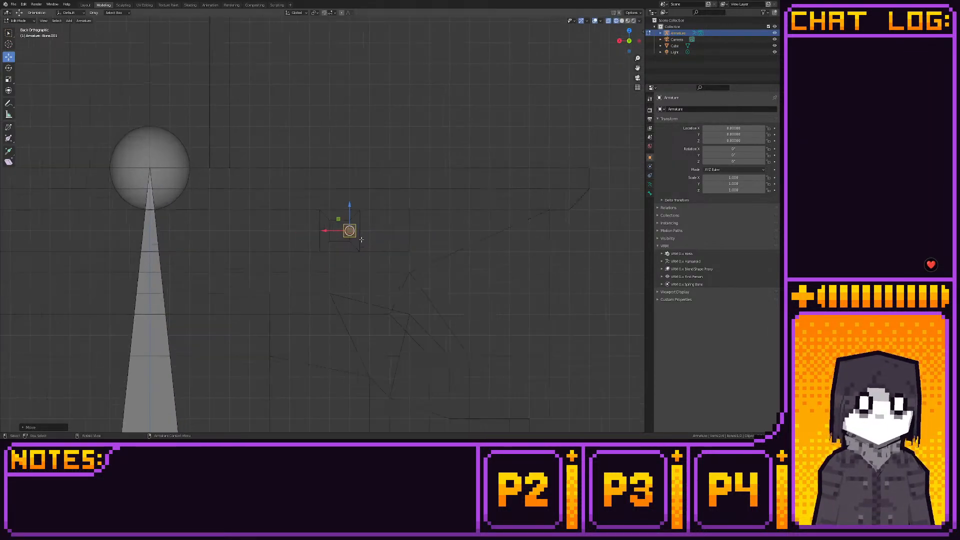
scroll(361, 239, "up", 5)
middle_click_drag(360, 240, 335, 254, "shift")
scroll(335, 254, "up", 2)
left_click_drag(355, 268, 322, 269)
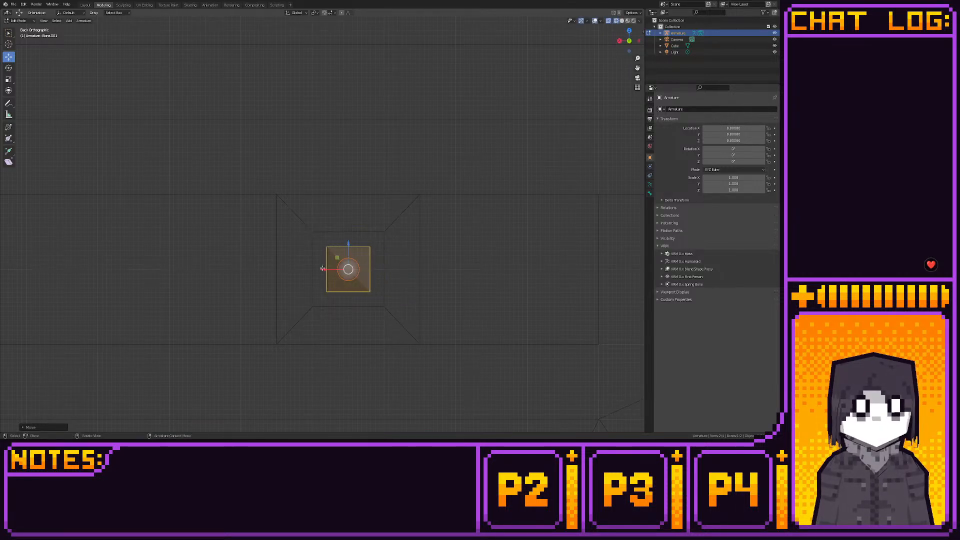
- Duplicate the central bone in side view and place the copy's base on the stove's front face
scroll(322, 269, "down", 10)
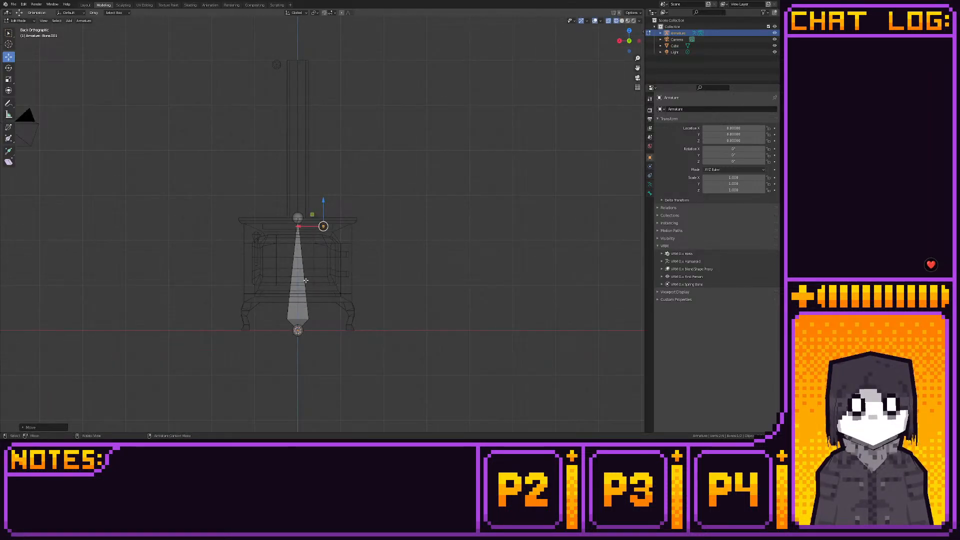
left_click(300, 292)
left_click(618, 41)
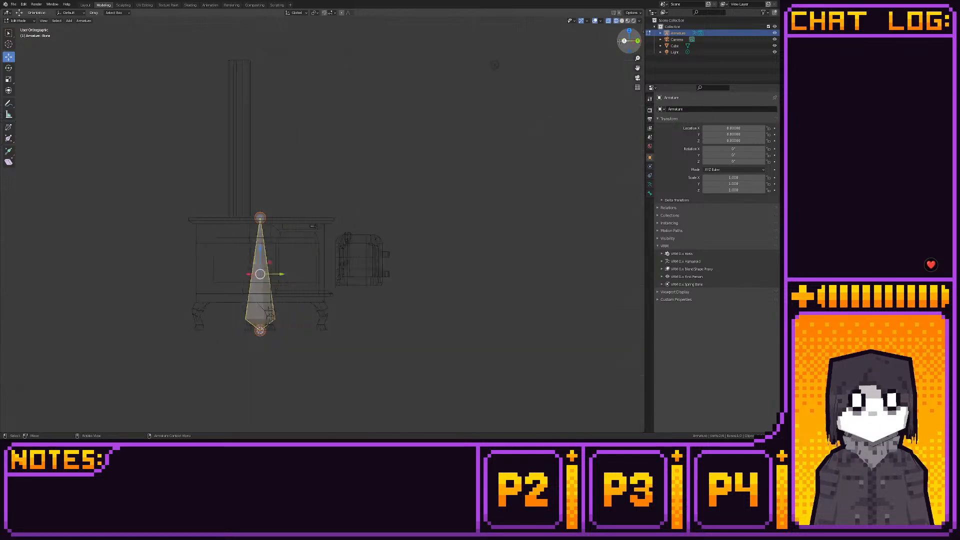
key("shift+d")
key("ctrl")
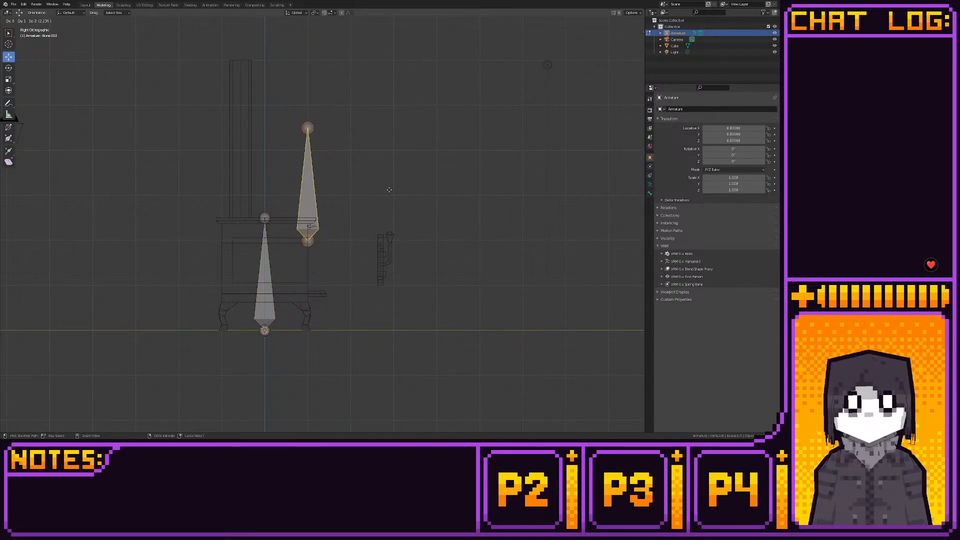
left_click(388, 190)
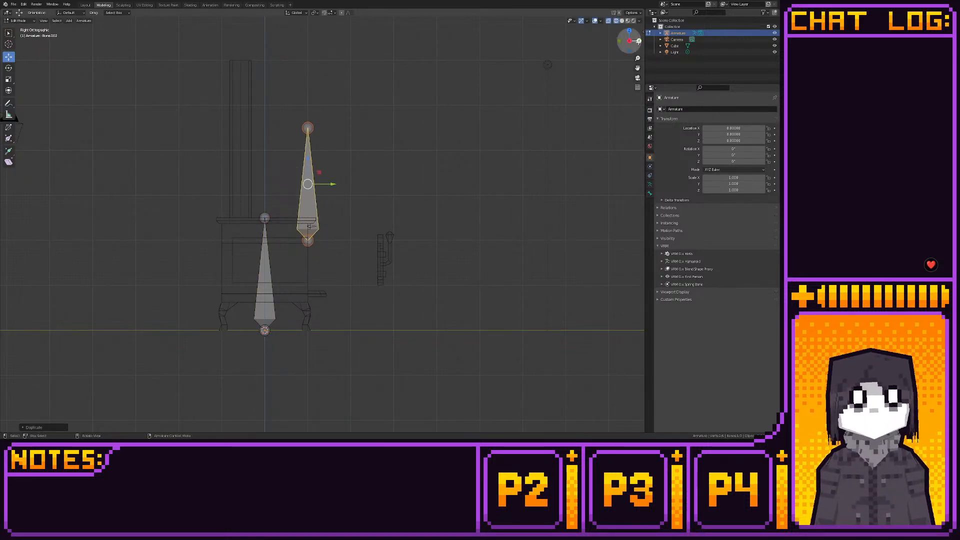
- Move the new bone sideways and down in back view so its base sits between the two door hinges
left_click(629, 40)
scroll(340, 233, "up", 5)
middle_click_drag(293, 201, 324, 199, "shift")
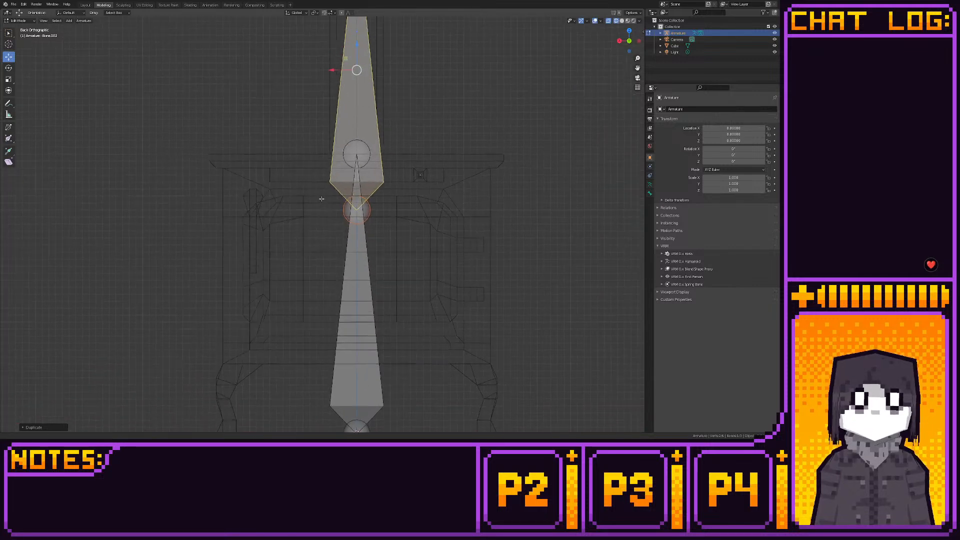
left_click_drag(349, 57, 465, 127)
scroll(465, 127, "down", 4)
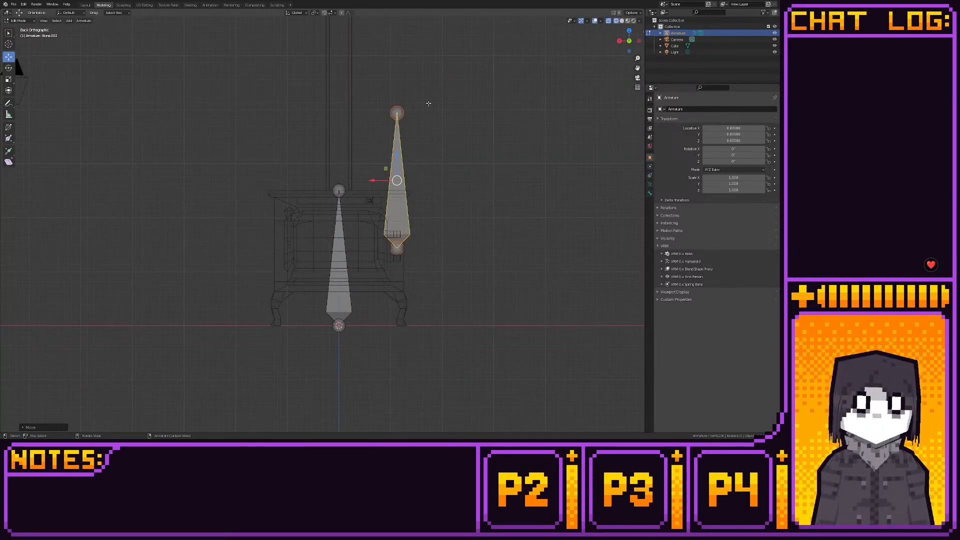
- Move the hinge bone's tip over to the door's handle side so the bone runs nearly horizontally across the door
left_click(397, 108)
left_click_drag(386, 101, 284, 237)
scroll(284, 236, "up", 7)
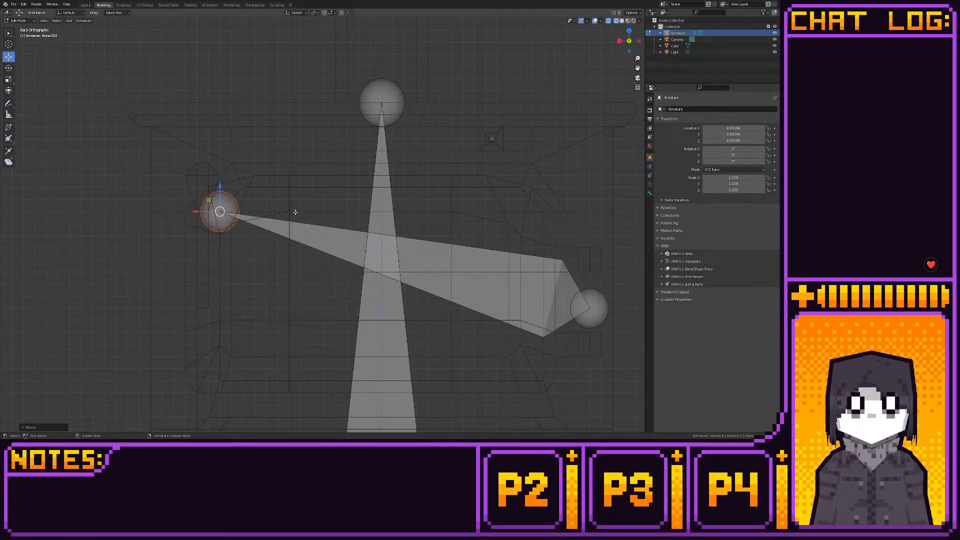
middle_click_drag(323, 181, 354, 141, "shift")
left_click_drag(268, 136, 236, 220, "ctrl")
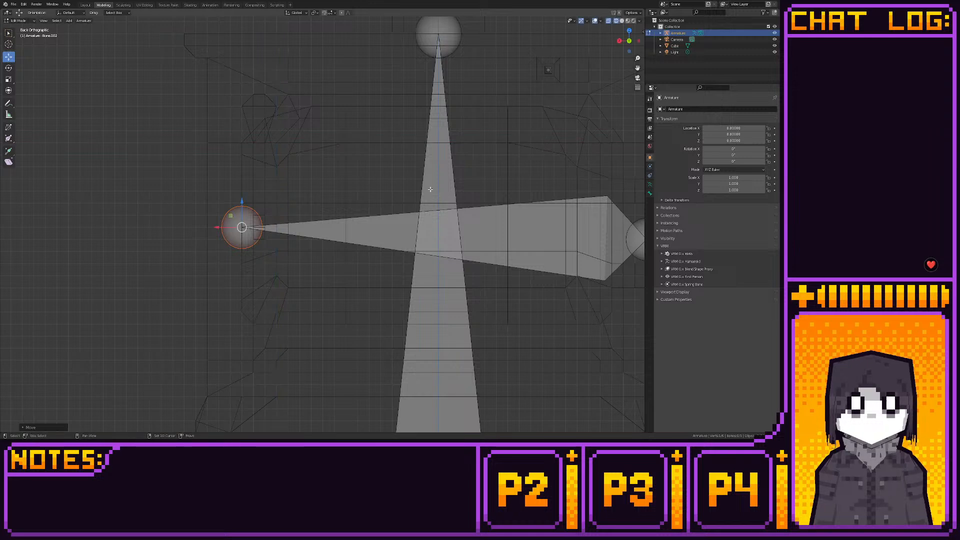
- Lower the door bone's tip to make the bone horizontal in back view, and shift its base sideways toward the hinge line
middle_click_drag(425, 186, 362, 146, "shift")
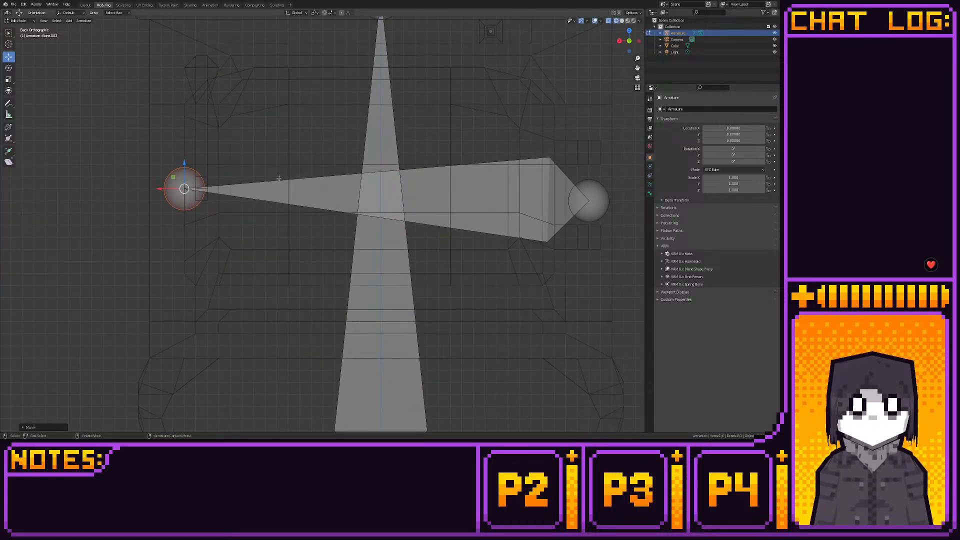
mouse_move(176, 178)
left_mouse_down("ctrl")
mouse_move(535, 192)
mouse_move(524, 203)
mouse_move(397, 214)
mouse_move(324, 192)
mouse_move(256, 200)
mouse_move(224, 197)
mouse_move(223, 188)
mouse_move(186, 190)
left_mouse_up("ctrl")
middle_click_drag(472, 179, 275, 202, "shift")
left_click(408, 209)
middle_click_drag(408, 209, 361, 219, "shift")
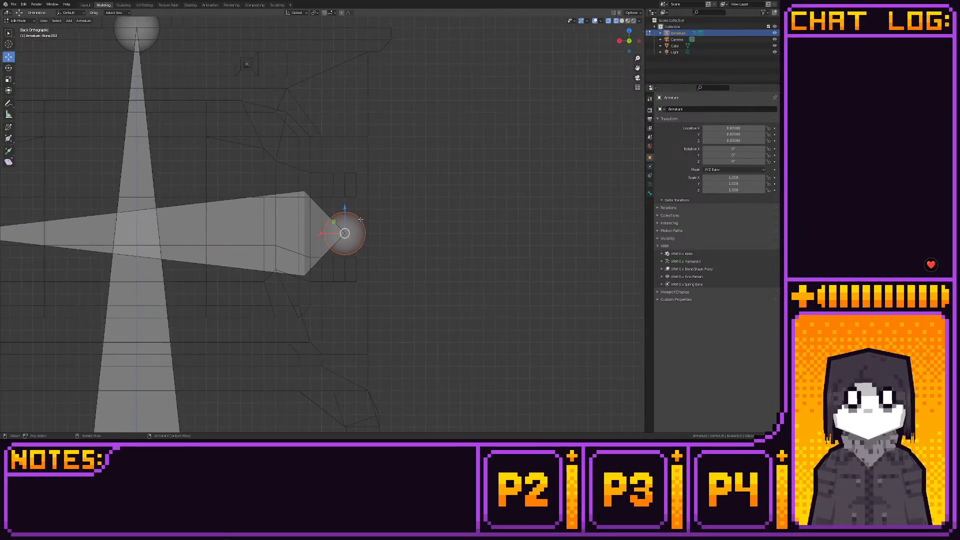
scroll(361, 219, "up", 8)
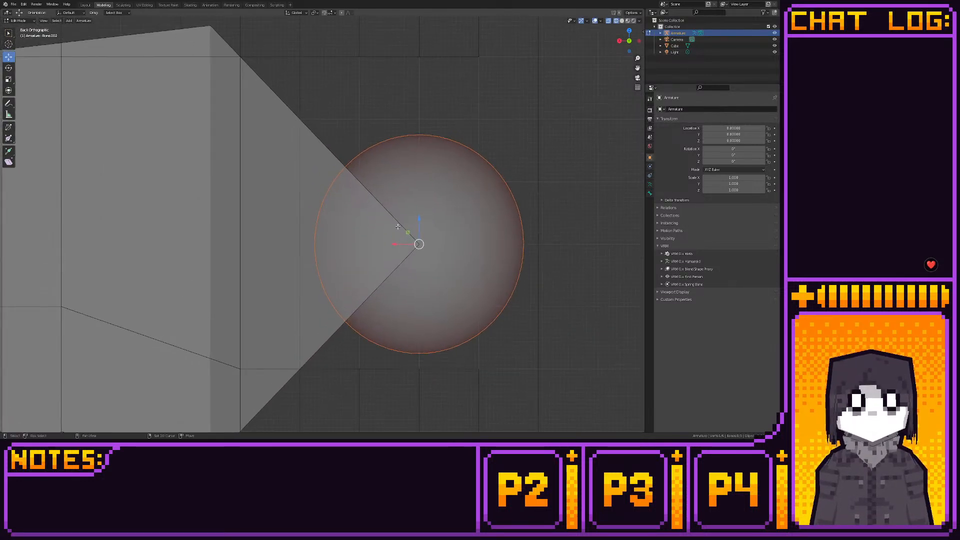
left_click_drag(393, 244, 358, 241)
scroll(358, 242, "down", 5)
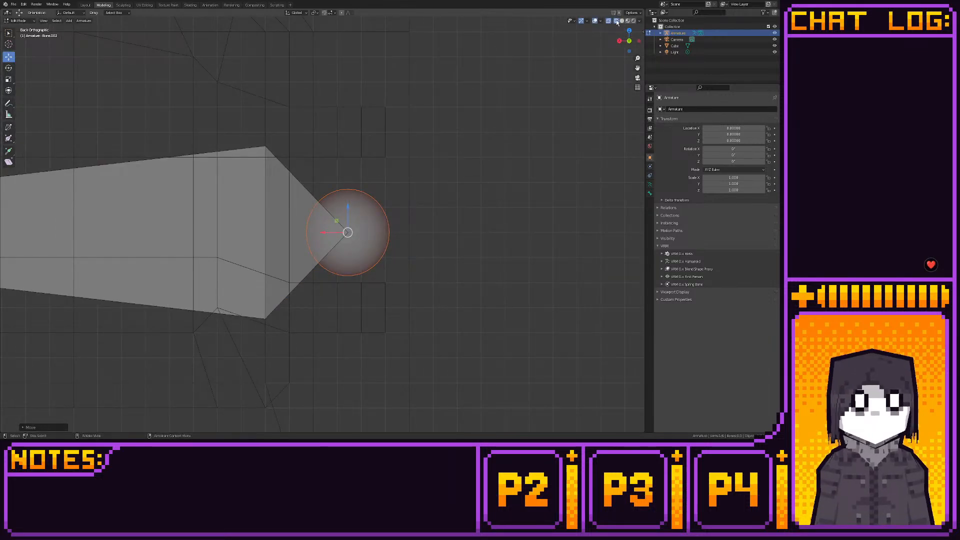
- Fine-tune the door bone's base along X in back view to line it up with the door hinges
scroll(470, 235, "up", 6)
middle_click_drag(462, 212, 461, 231, "shift")
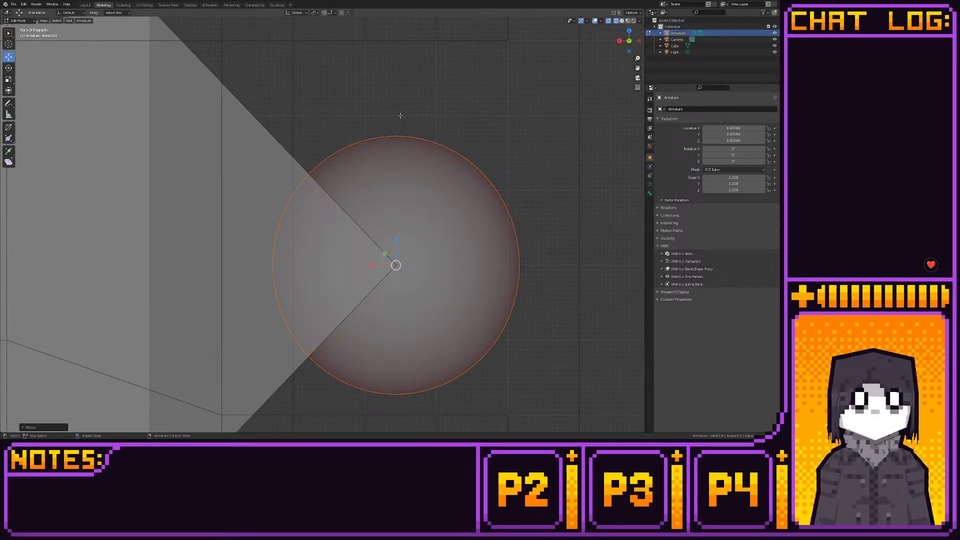
left_click_drag(400, 115, 438, 267)
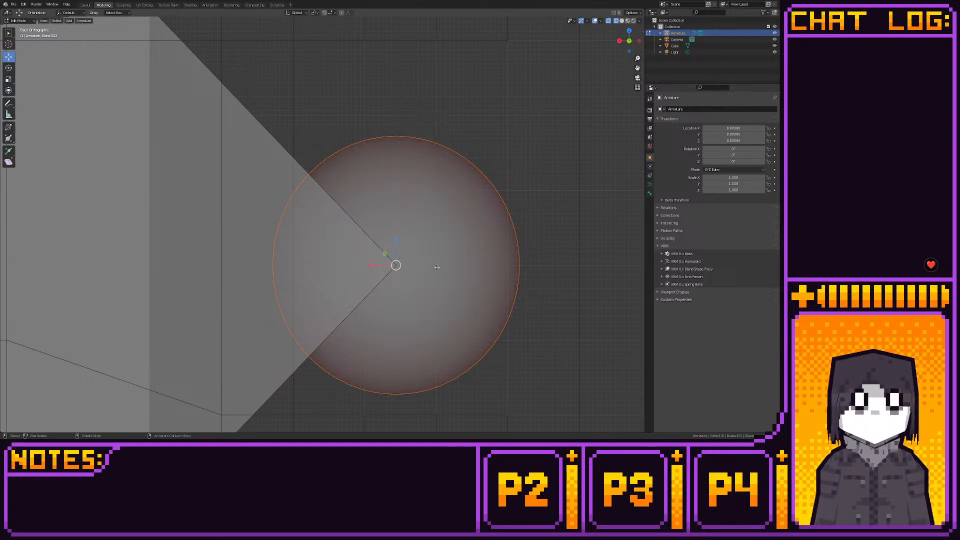
key("g")
key("x")
left_click_drag(378, 266, 381, 266)
left_click_drag(437, 115, 419, 144)
left_click_drag(418, 145, 401, 266)
scroll(400, 266, "down", 10)
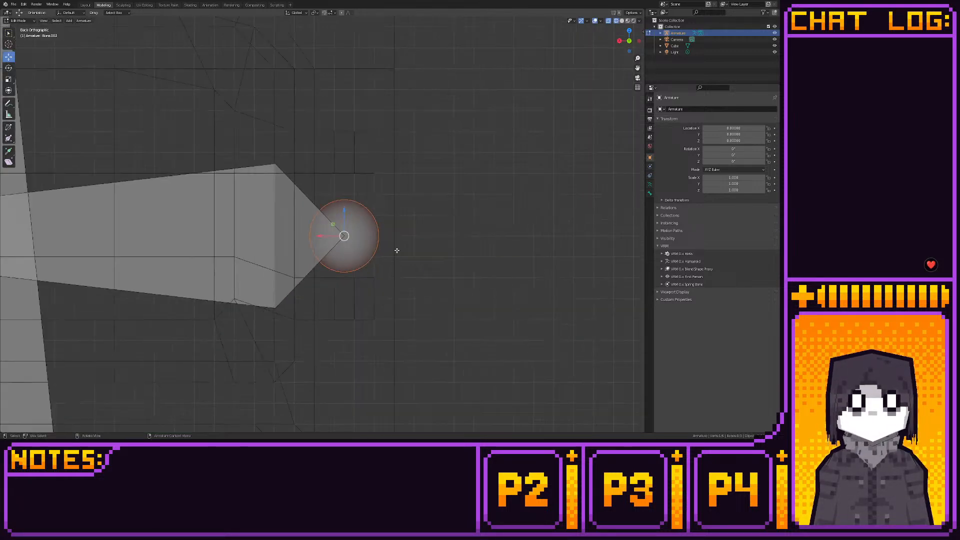
- Move the whole door bone outward along Y in side view so its centre sits slightly in front of the stove's front face
left_click(624, 42)
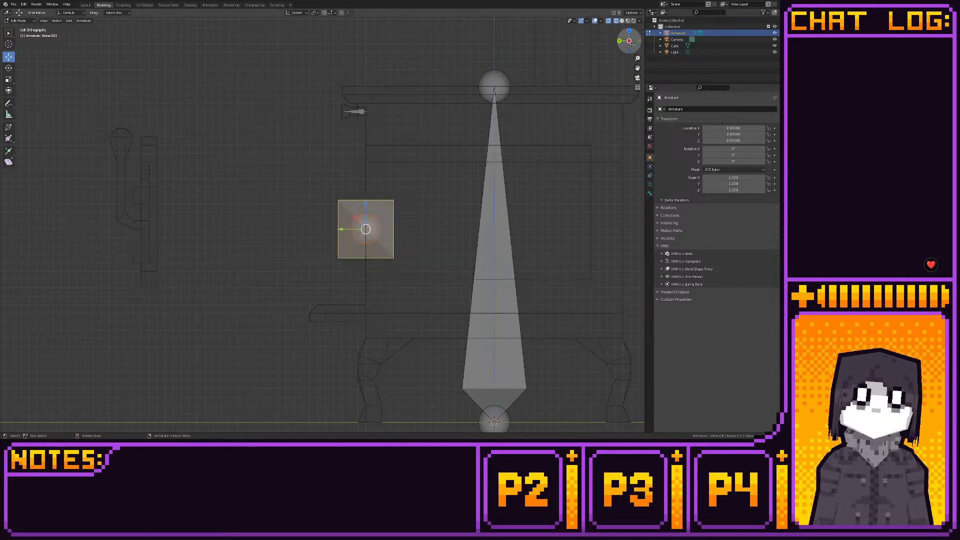
middle_click_drag(471, 154, 508, 138, "shift")
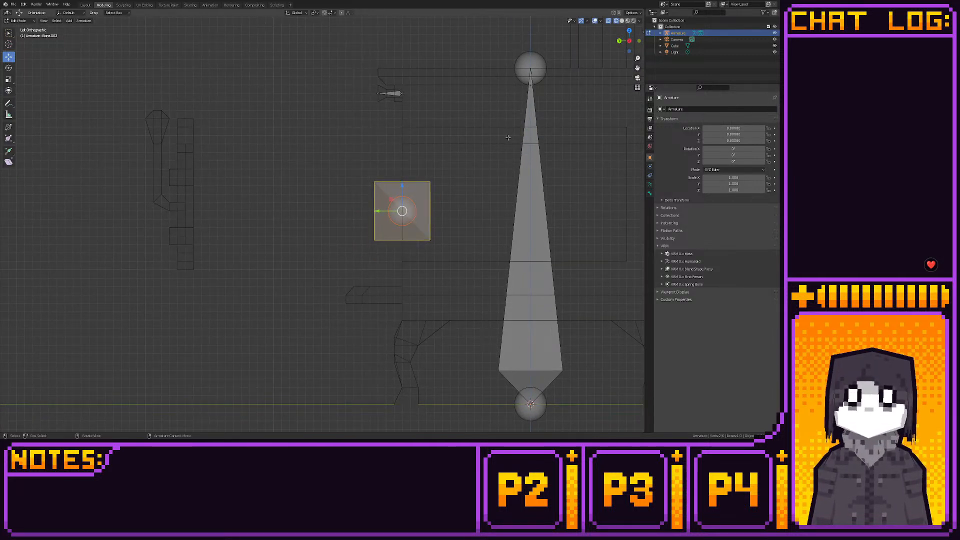
scroll(516, 202, "up", 5)
left_click_drag(498, 192, 478, 192)
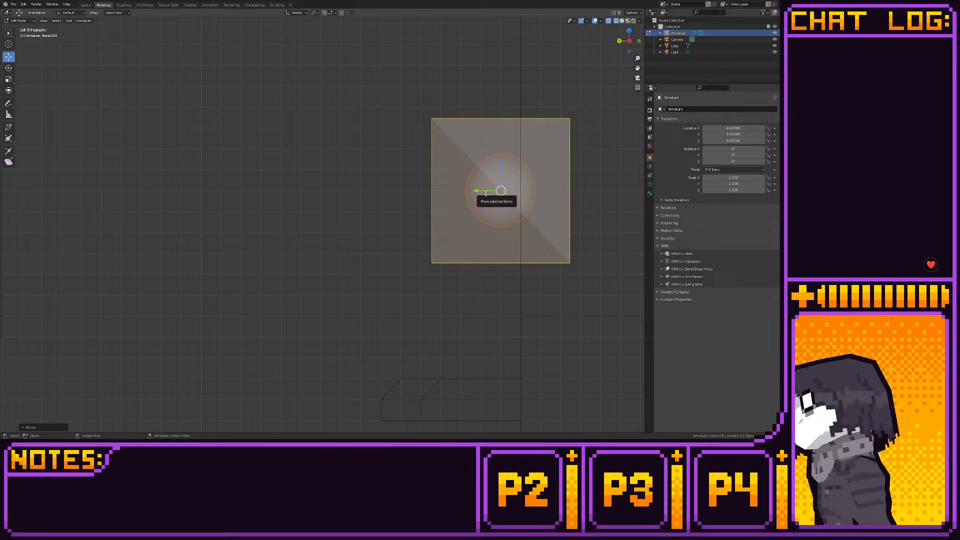
scroll(495, 193, "up", 5)
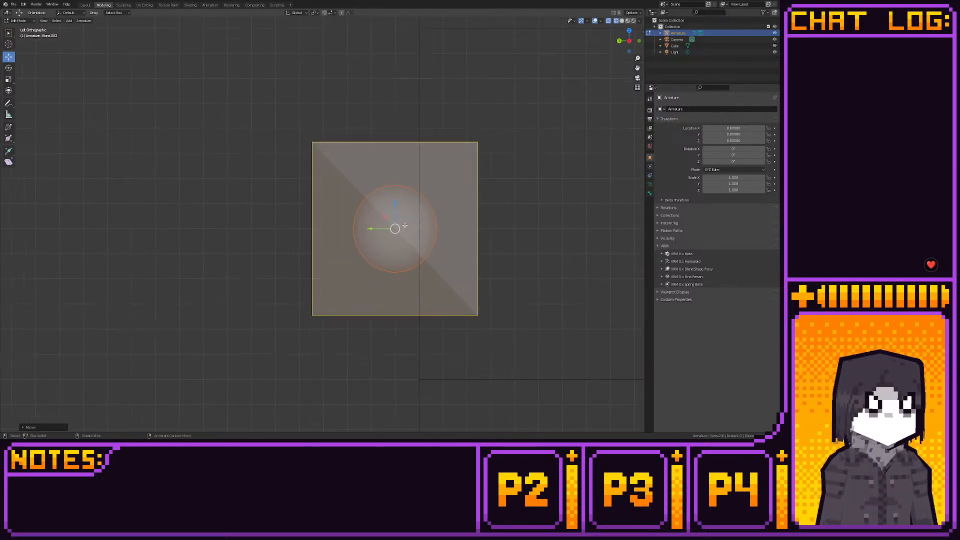
scroll(498, 193, "up", 3)
key("g")
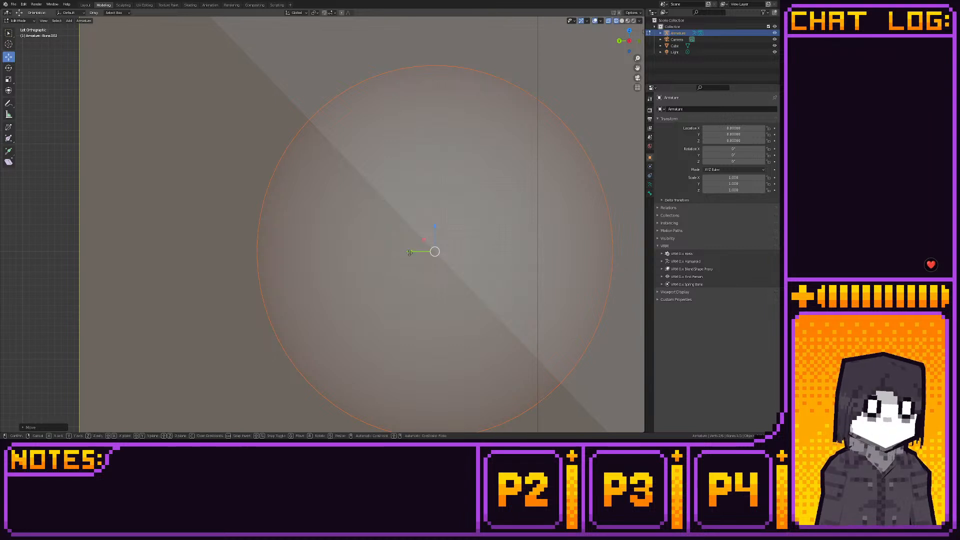
key("y")
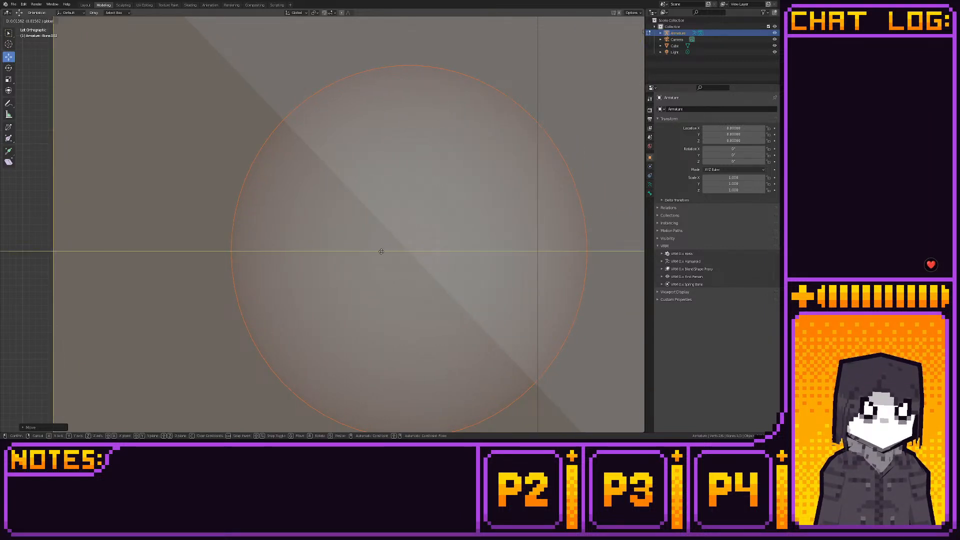
left_click(367, 250)
scroll(365, 248, "down", 6)
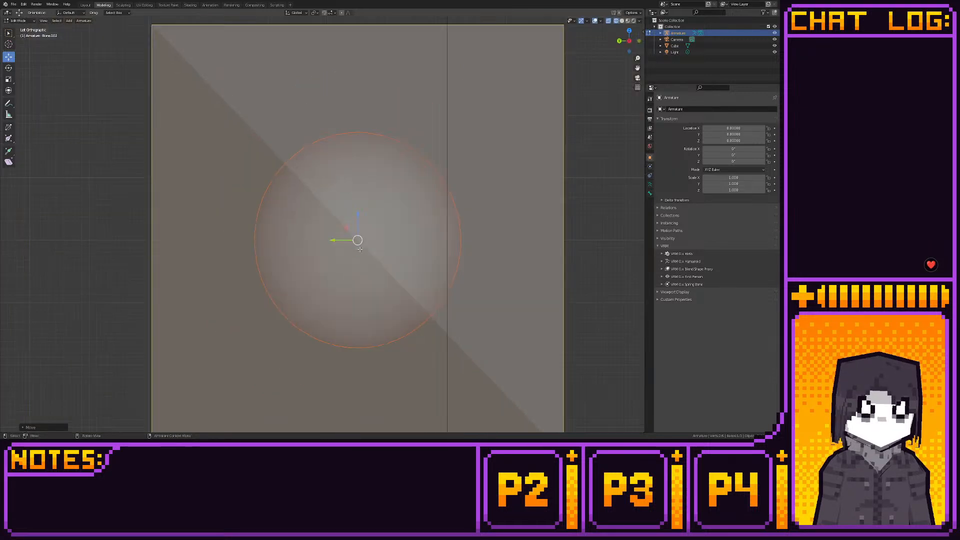
scroll(370, 243, "down", 5)
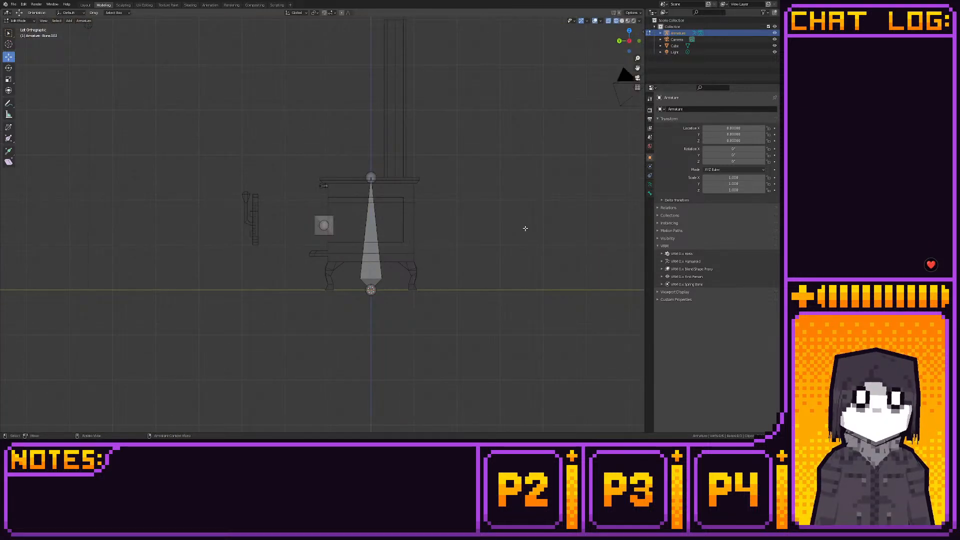
- Shift the door bone's tip slightly inward along X in back view to line it up with the door handle
middle_click_drag(523, 227, 307, 212)
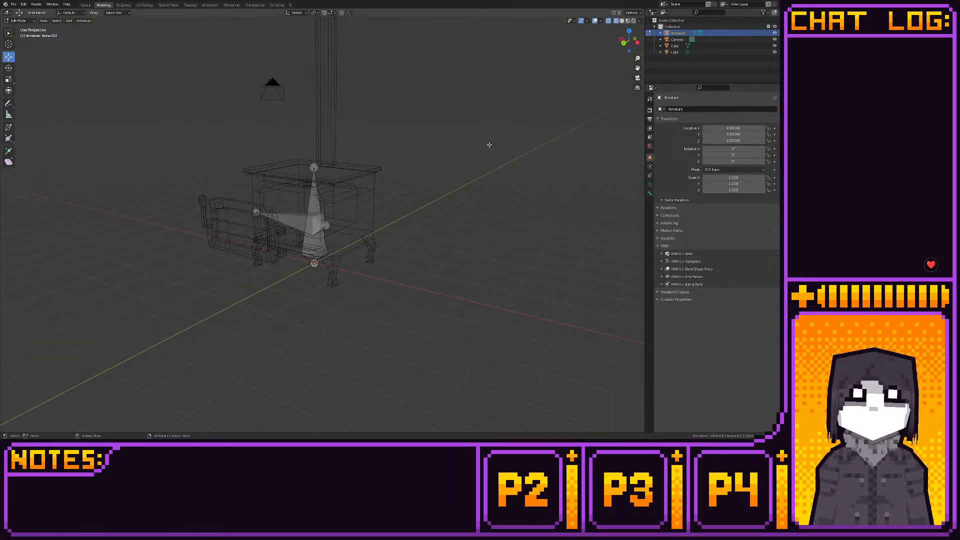
left_click(629, 49)
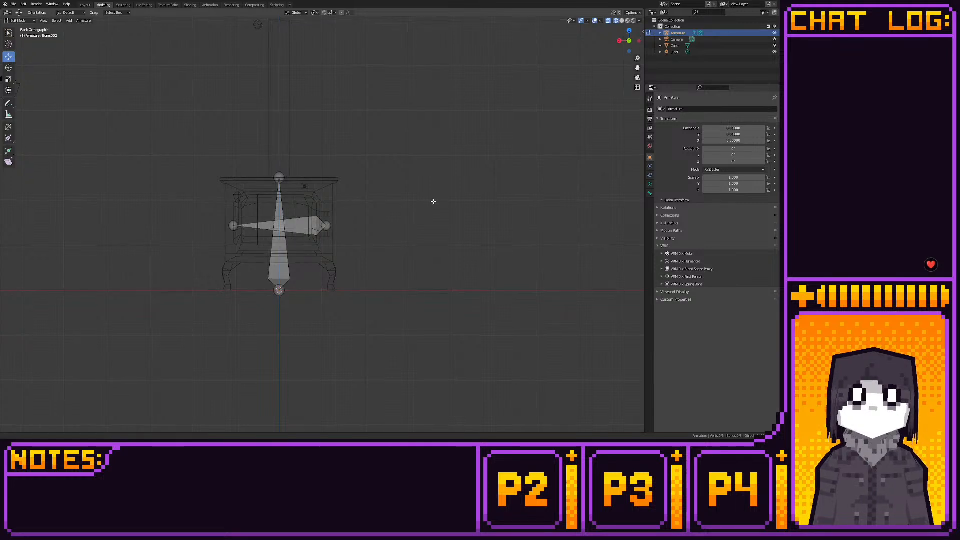
key("KP_Decimal")
scroll(348, 229, "up", 8)
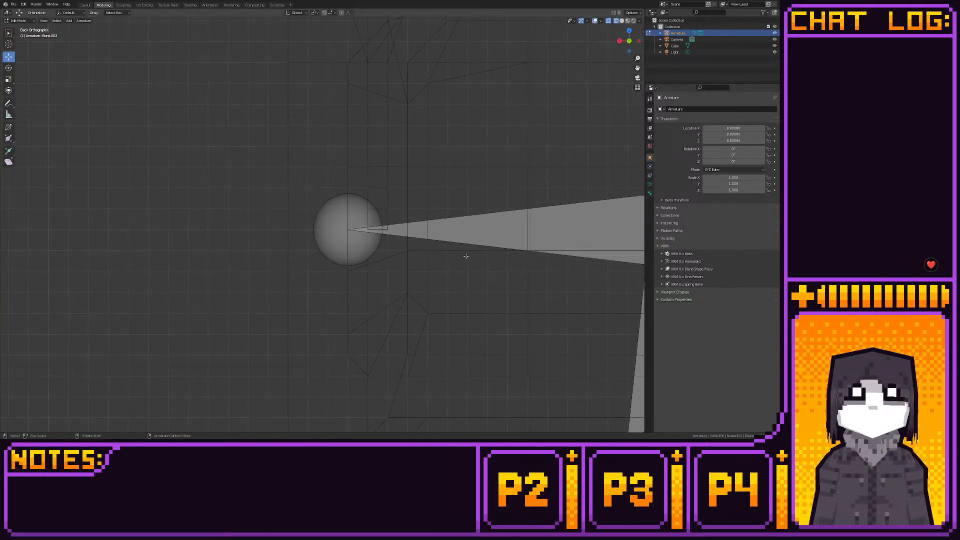
left_click(359, 233)
scroll(356, 245, "up", 2)
scroll(356, 248, "down", 8)
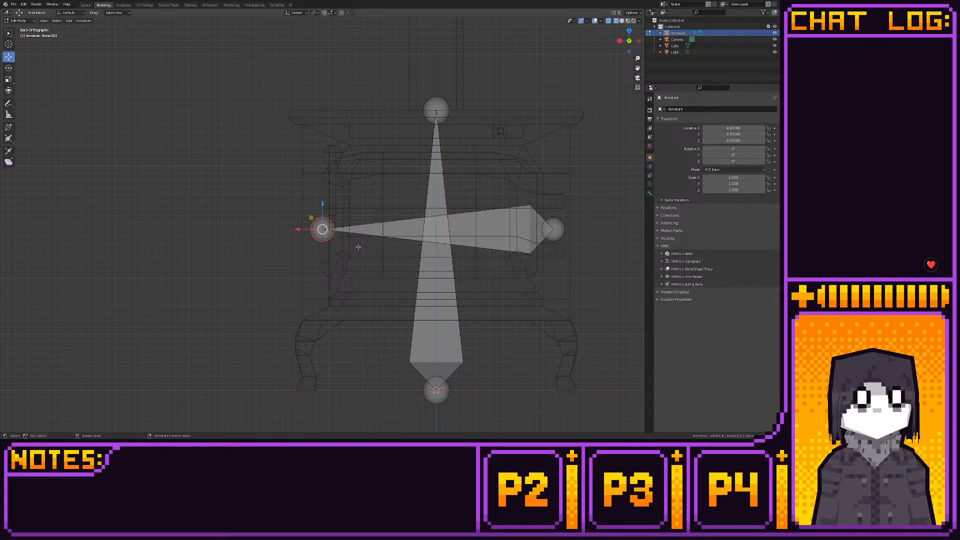
left_click_drag(302, 230, 311, 229)
- Select the whole door bone and raise it slightly in back view to centre it vertically between the two hinges
middle_click_drag(467, 245, 394, 247, "shift")
left_click(383, 233)
scroll(394, 247, "up", 8)
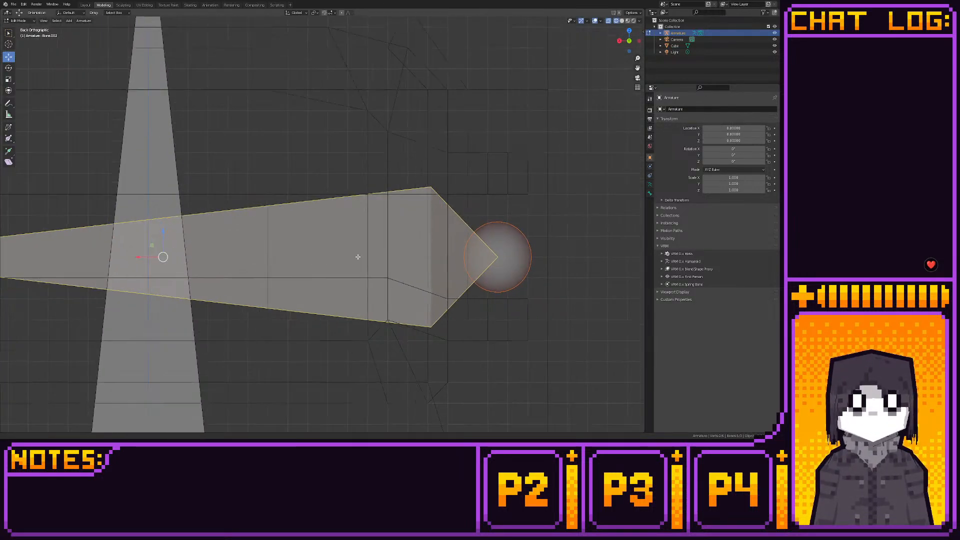
scroll(424, 276, "up", 1)
middle_click_drag(382, 223, 436, 243, "shift")
left_click_drag(440, 240, 441, 233)
scroll(410, 280, "up", 5)
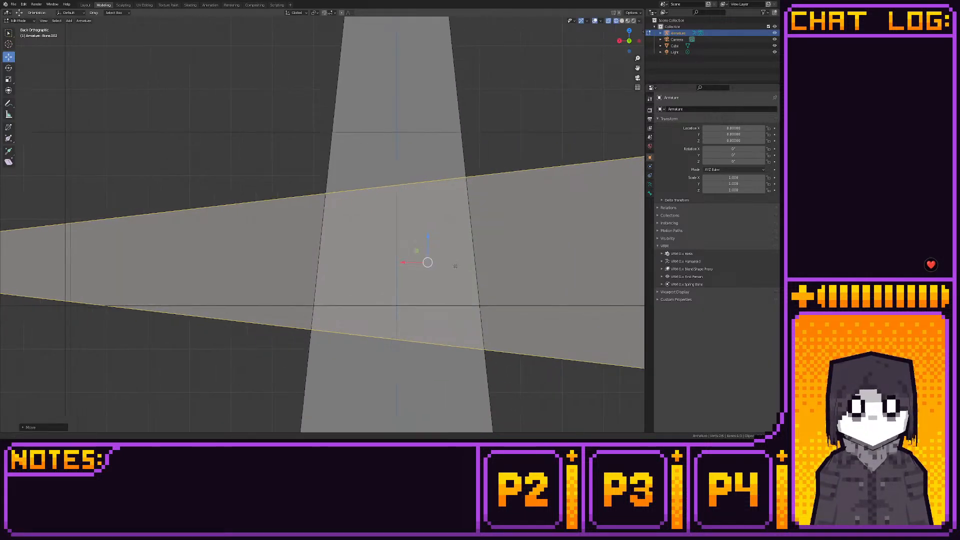
left_click_drag(460, 264, 468, 212)
scroll(453, 275, "down", 8)
scroll(453, 276, "down", 1)
mouse_move(362, 246)
middle_mouse_down("shift")
mouse_move(564, 258)
mouse_move(294, 240)
mouse_move(373, 238)
middle_mouse_up("shift")
middle_click_drag(46, 242, 377, 244, "shift")
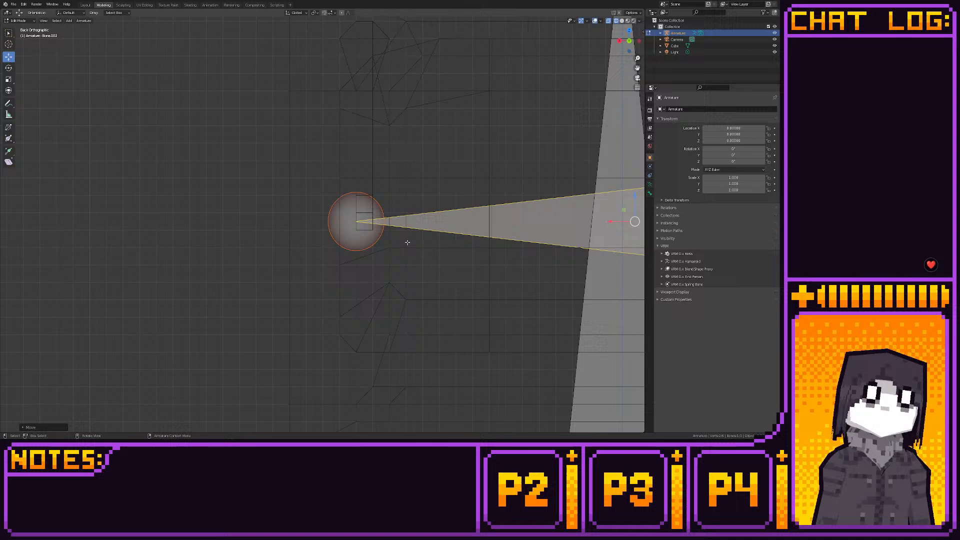
- Extrude a short handle bone in top view from the door bone's tip, pointing outward from the stove's front
left_click(618, 42)
scroll(530, 269, "down", 5)
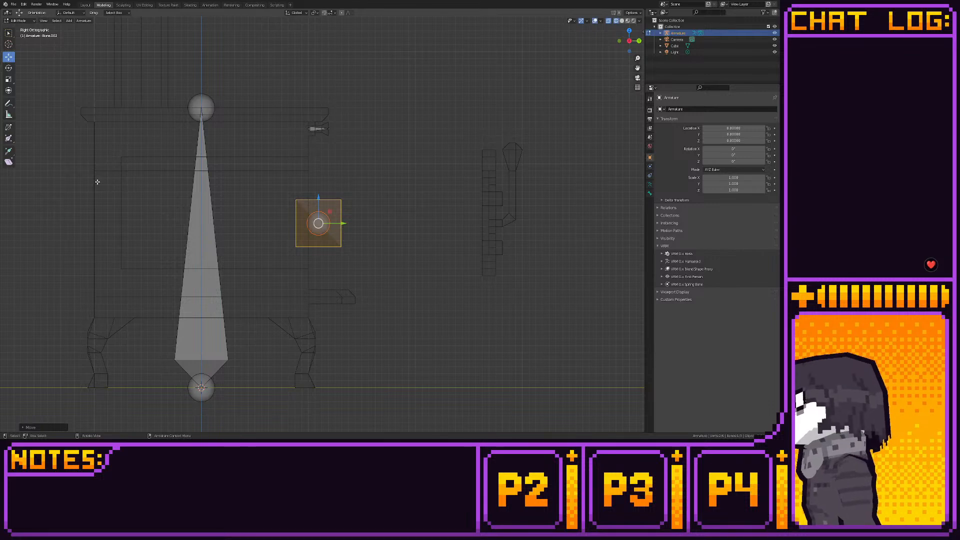
left_click(9, 150)
middle_click_drag(225, 260, 296, 260)
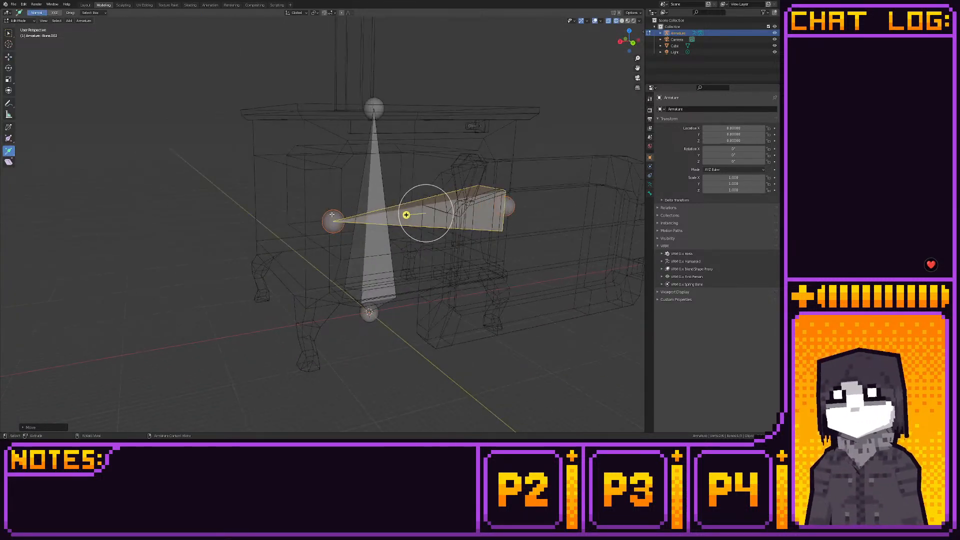
left_click(333, 221)
left_click(630, 31)
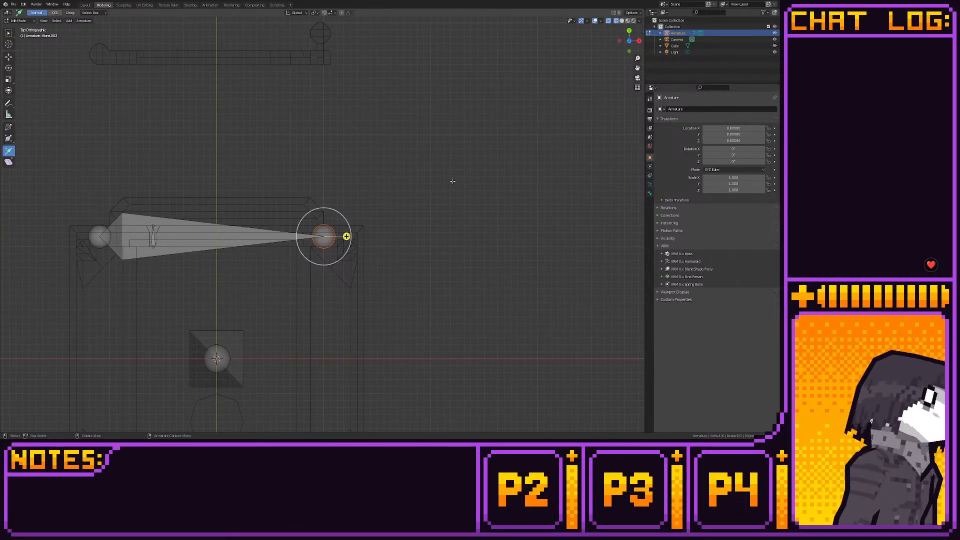
scroll(452, 181, "up", 5)
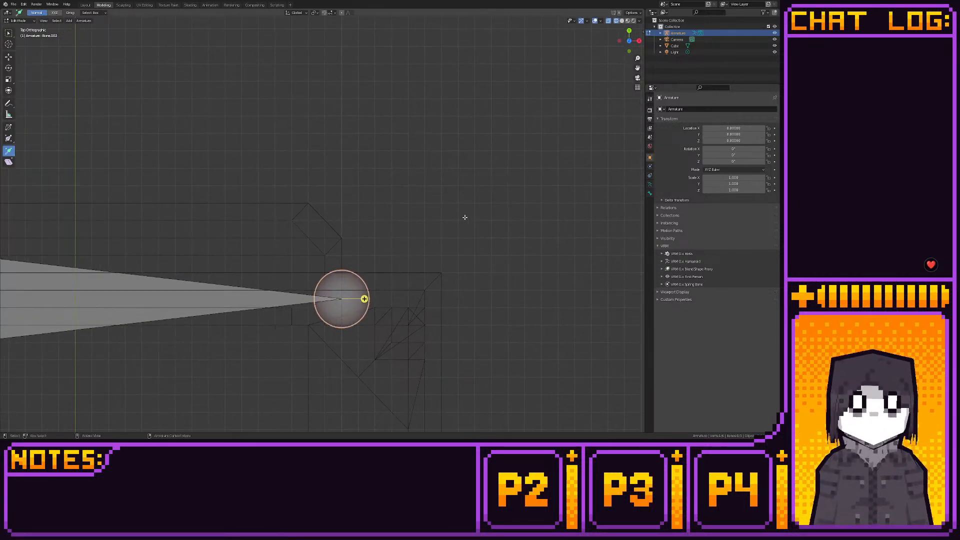
left_click_drag(364, 298, 357, 155)
- Align the handle bone's tip with its base in top view so the bone points straight out along Y
left_click(9, 57)
middle_click_drag(358, 158, 363, 199, "shift")
scroll(364, 198, "up", 4)
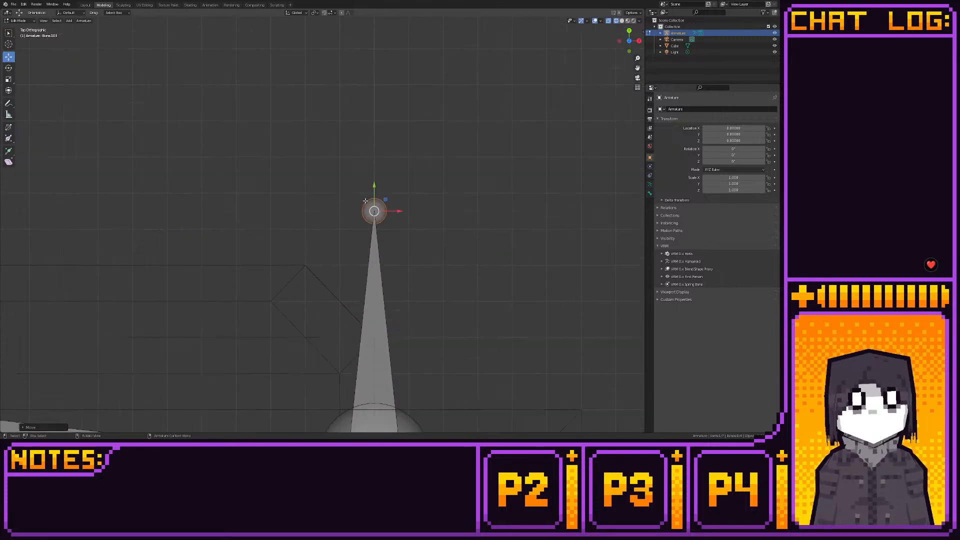
key("shift+s")
scroll(421, 204, "down", 6)
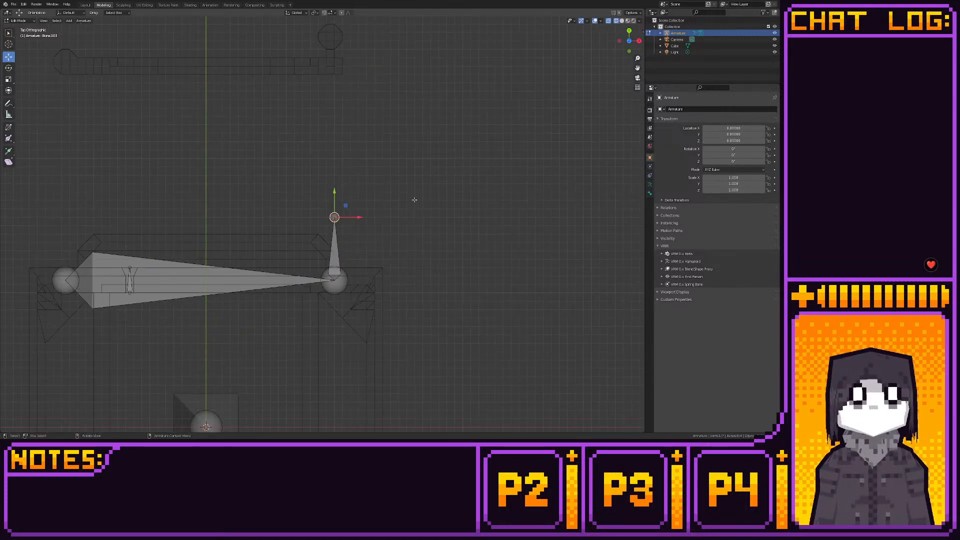
- Lower the handle bone's tip along Z in right side view to make the bone horizontal
key("KP_3")
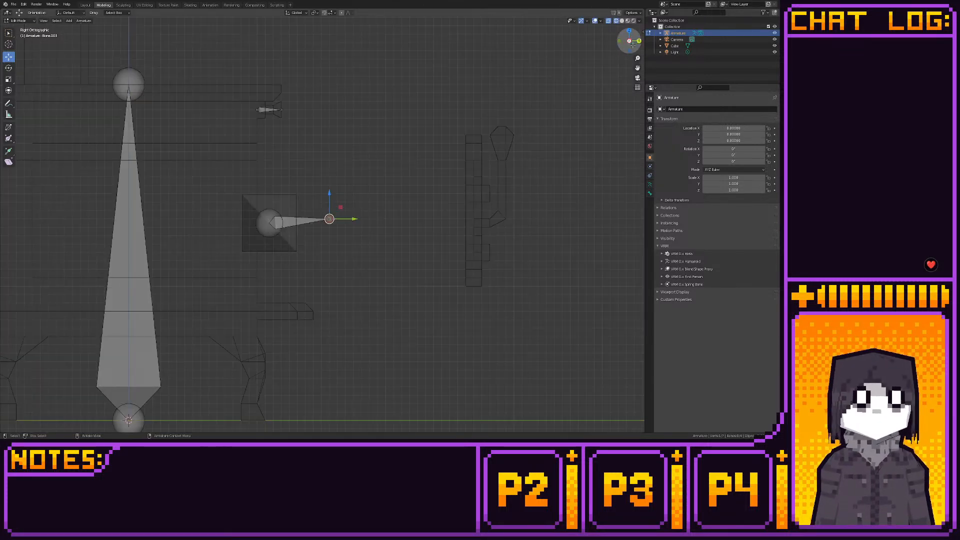
scroll(379, 202, "up", 6)
middle_click_drag(370, 188, 379, 203, "shift")
scroll(378, 219, "up", 4)
scroll(379, 220, "up", 1)
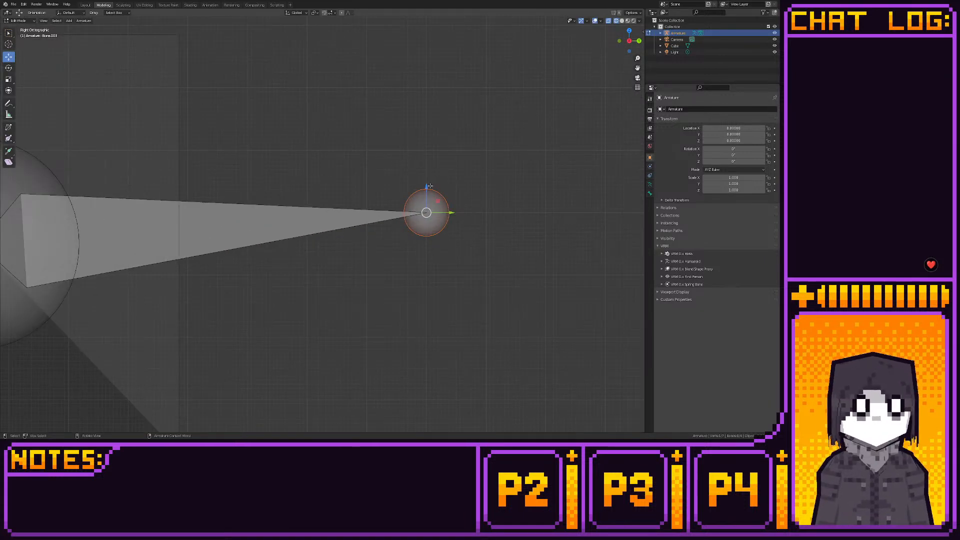
key("g")
key("z")
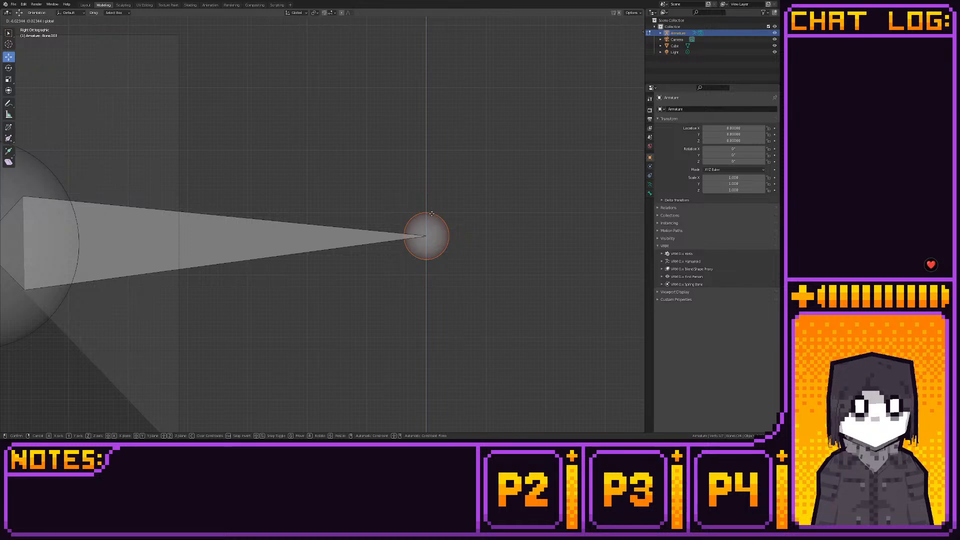
left_click(433, 218)
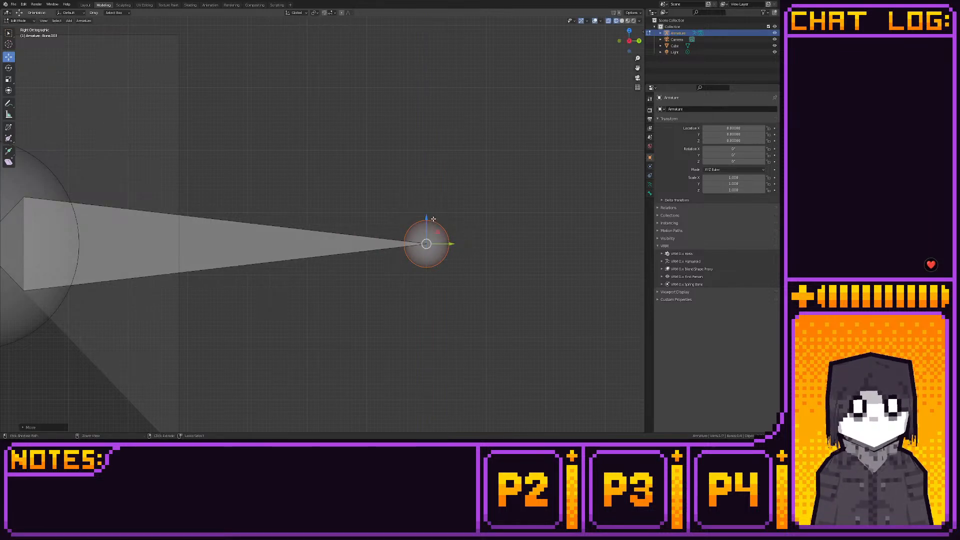
scroll(432, 219, "down", 5)
scroll(433, 219, "down", 5)
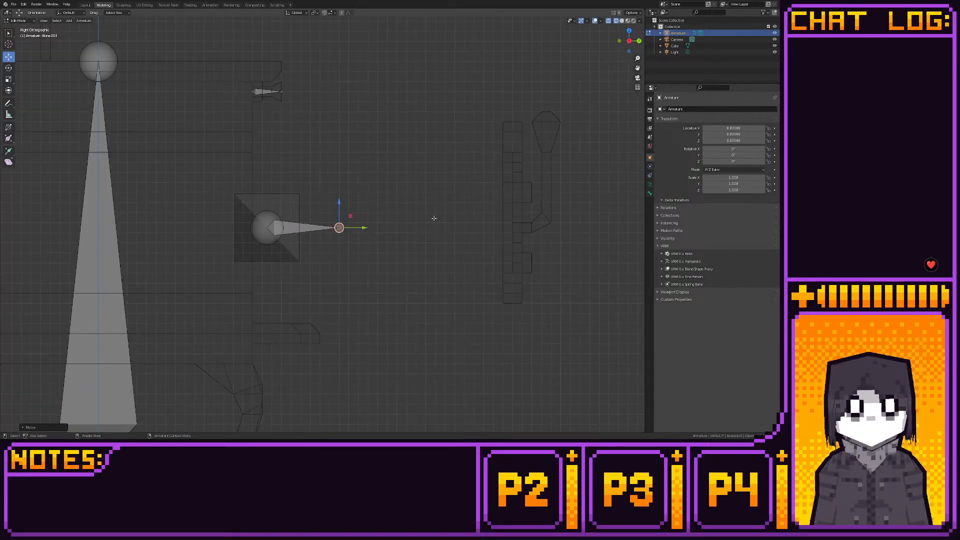
key("Tab")
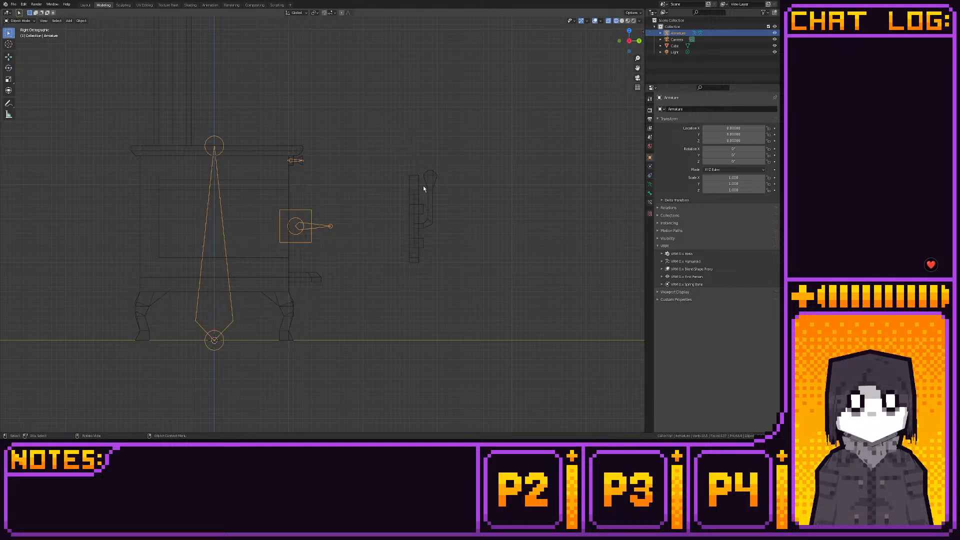
left_click(422, 185)
key("Tab")
key("g")
key("y")
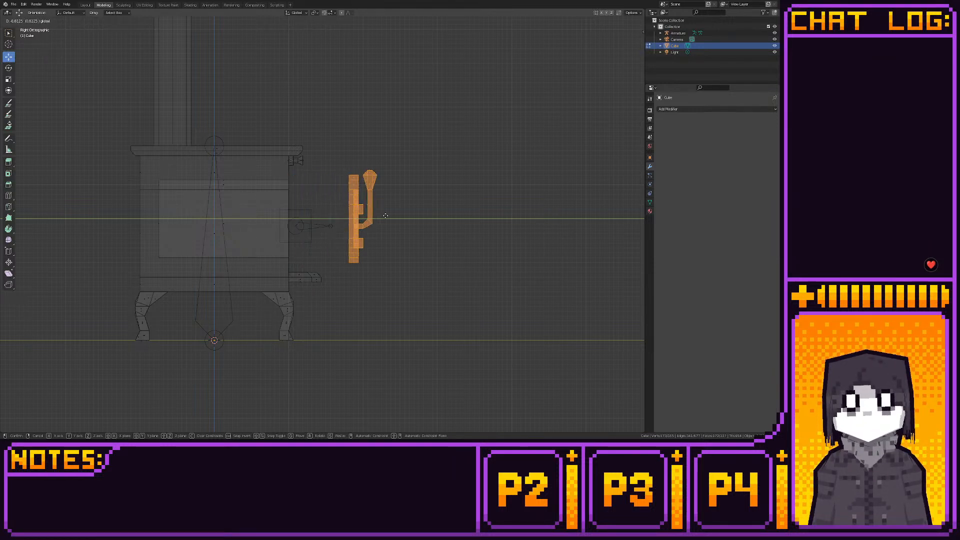
left_click(447, 216)
- Shorten the door-handle bone by moving its tip inward along Y towards the stove's front
key("Tab")
left_click(321, 226)
key("Tab")
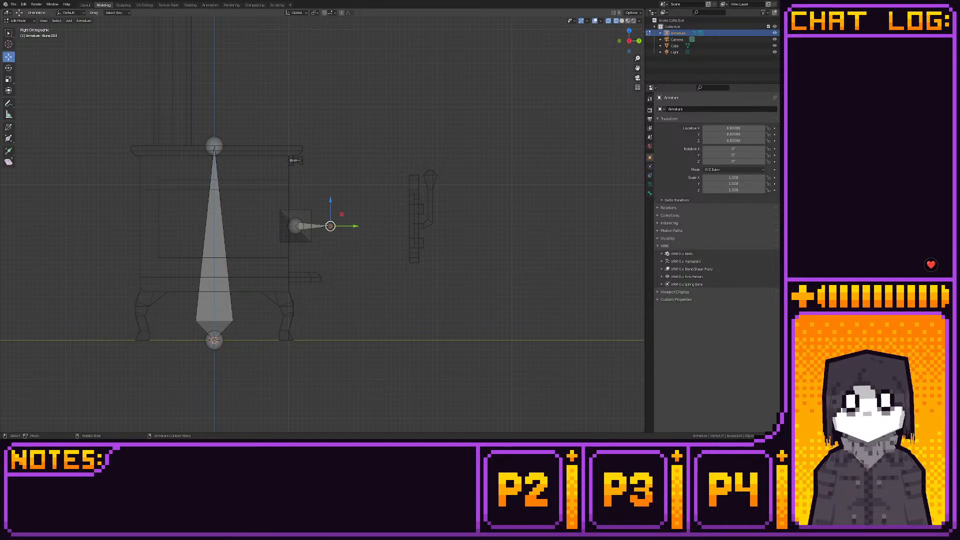
key("g")
key("y")
left_click(329, 227)
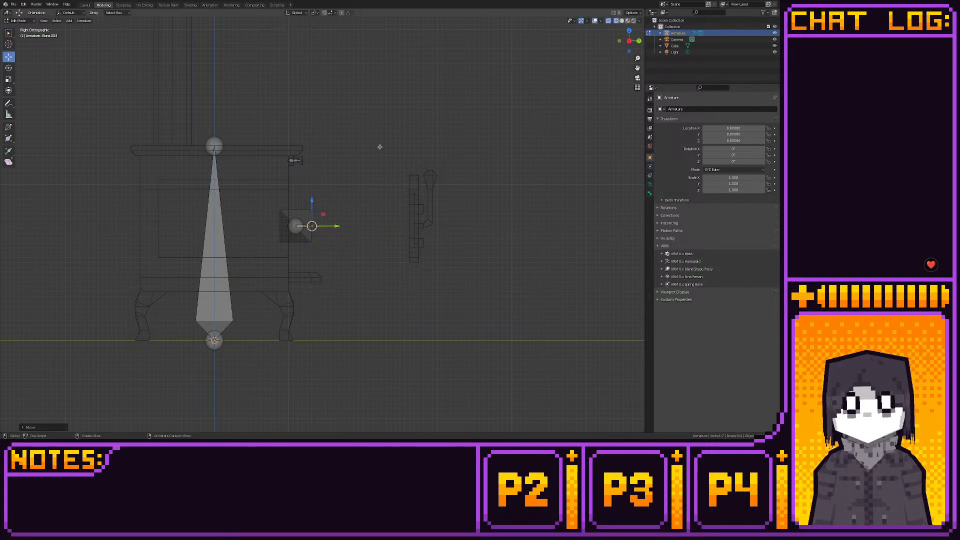
- Try sliding the door mesh with its handle along Y against the stove's front, and undo the move
left_click_drag(380, 145, 491, 277)
key("Tab")
left_click(416, 212)
key("Tab")
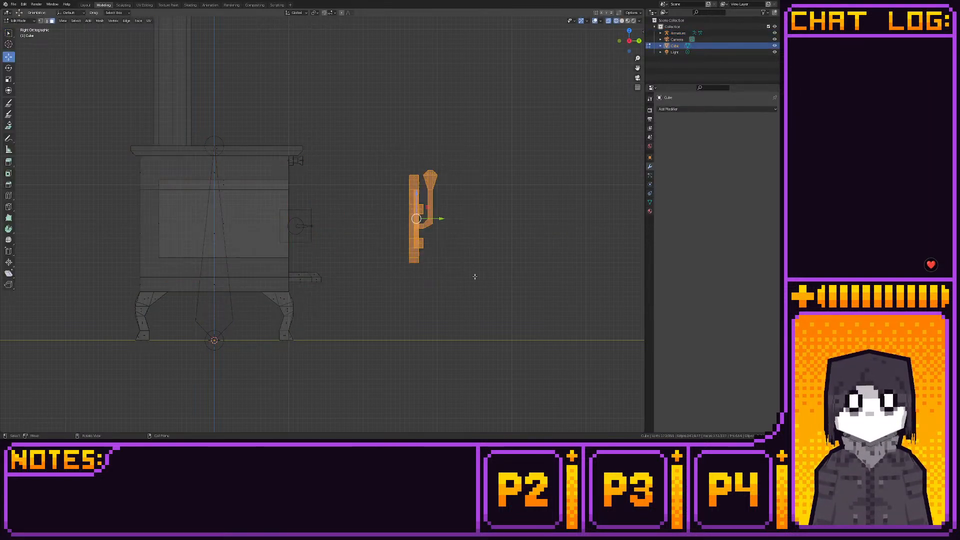
key("g")
key("y")
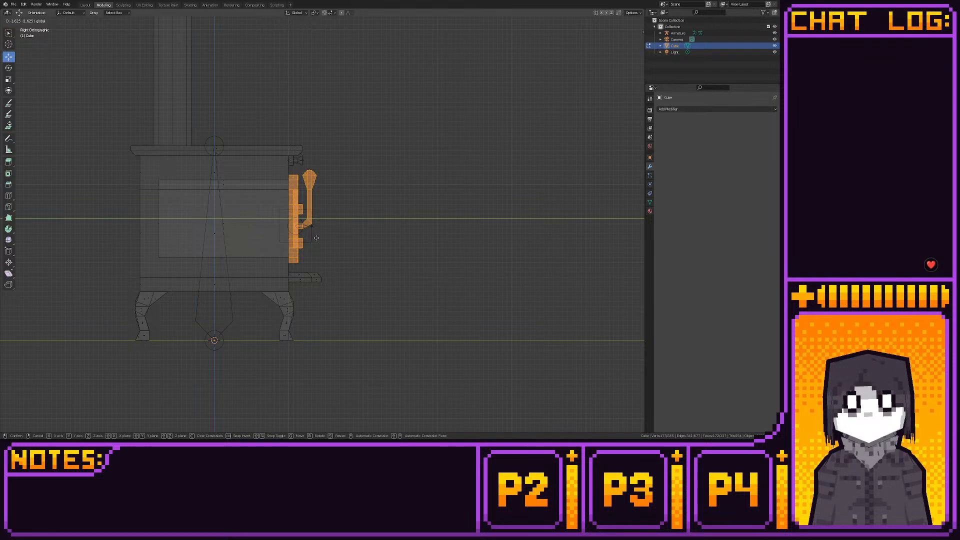
left_click(316, 238)
key("ctrl+z")
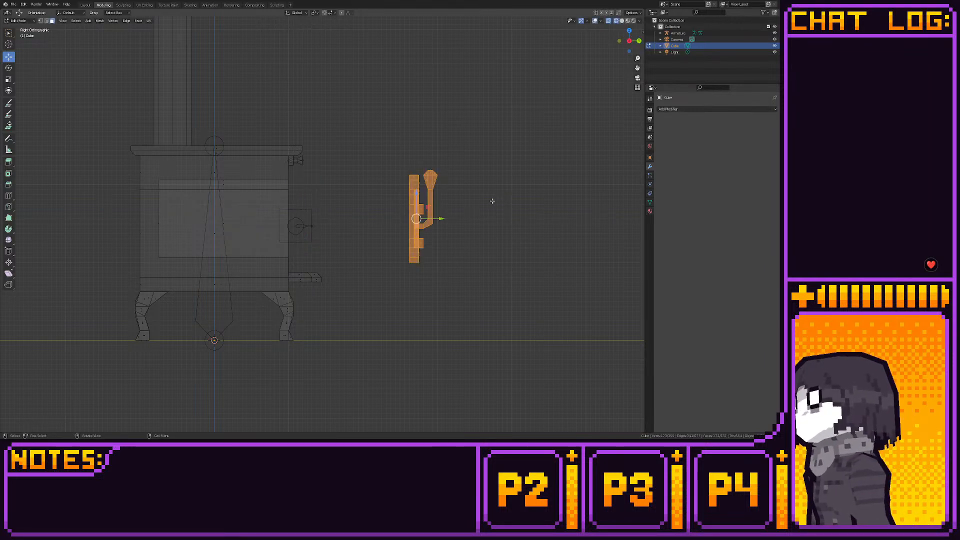
- Knife-cut the base's side and back faces from one rear body corner to the bottom edges beside the back leg
key("alt+a")
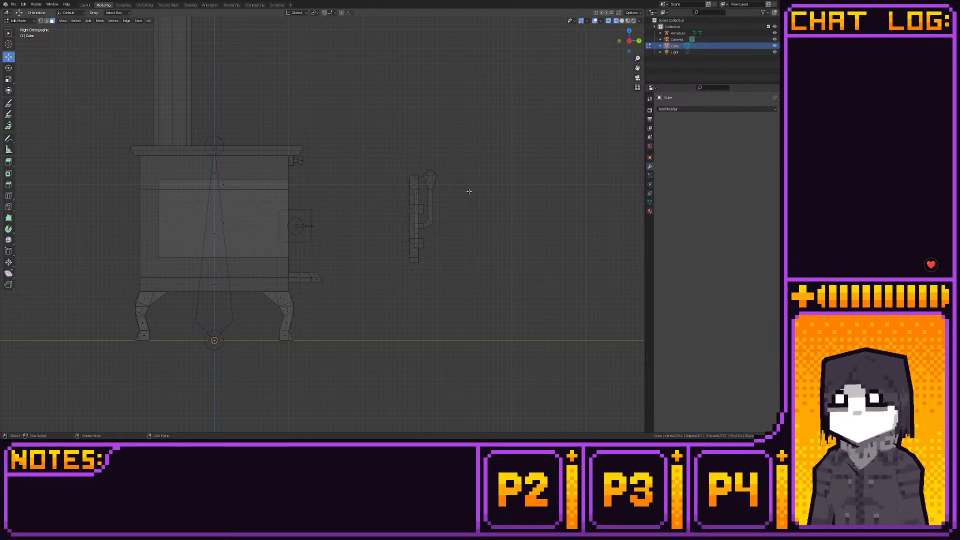
middle_click_drag(453, 210, 419, 238)
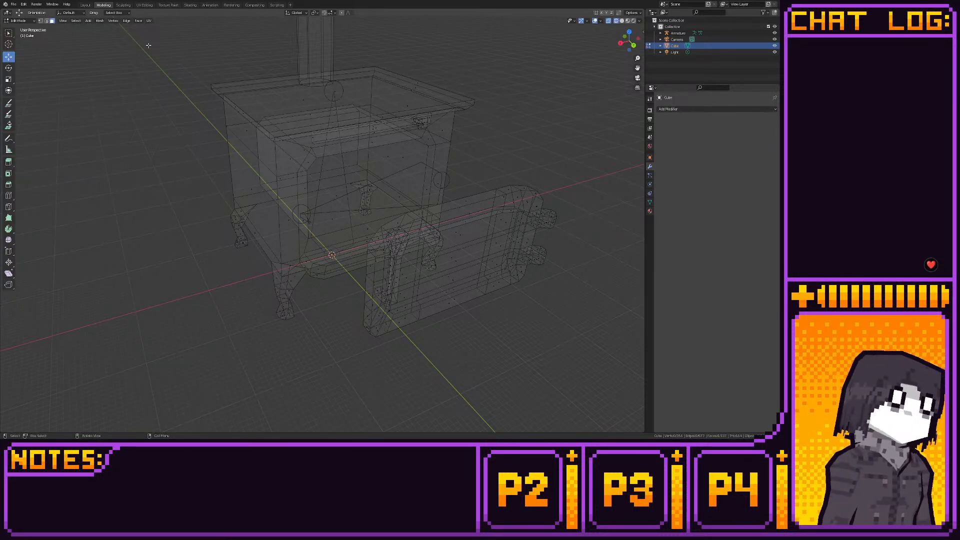
middle_click_drag(224, 125, 259, 169)
key("1")
left_click(8, 207)
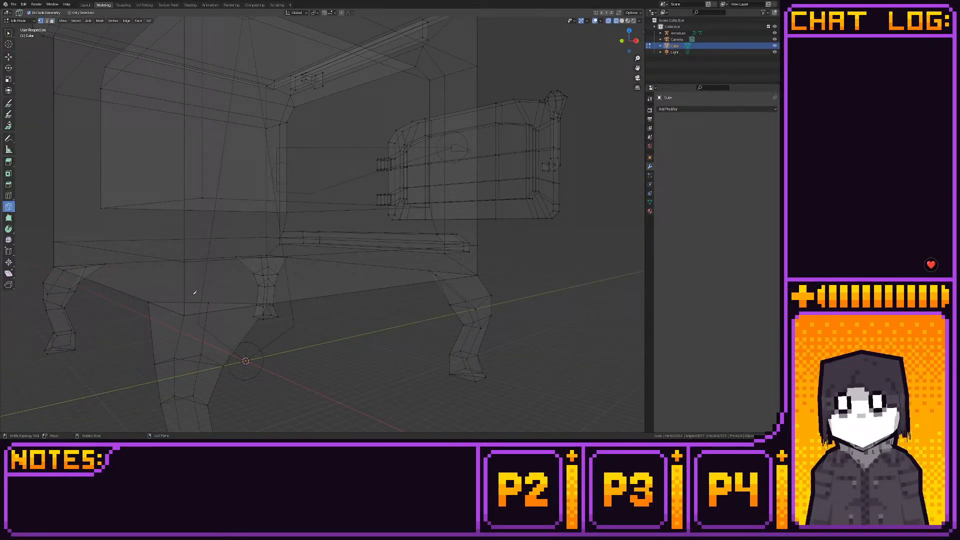
left_click(184, 261)
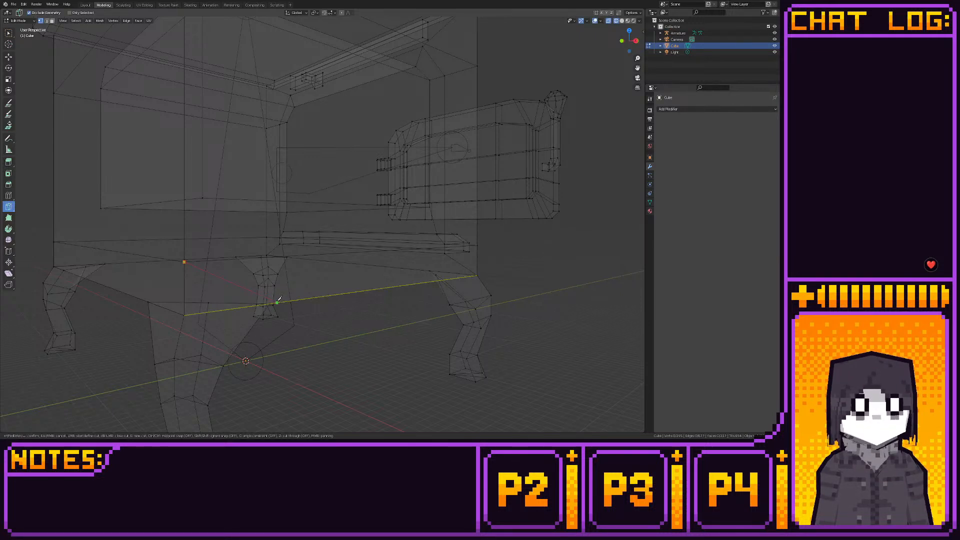
right_click(278, 300)
left_click(278, 300)
key("Return")
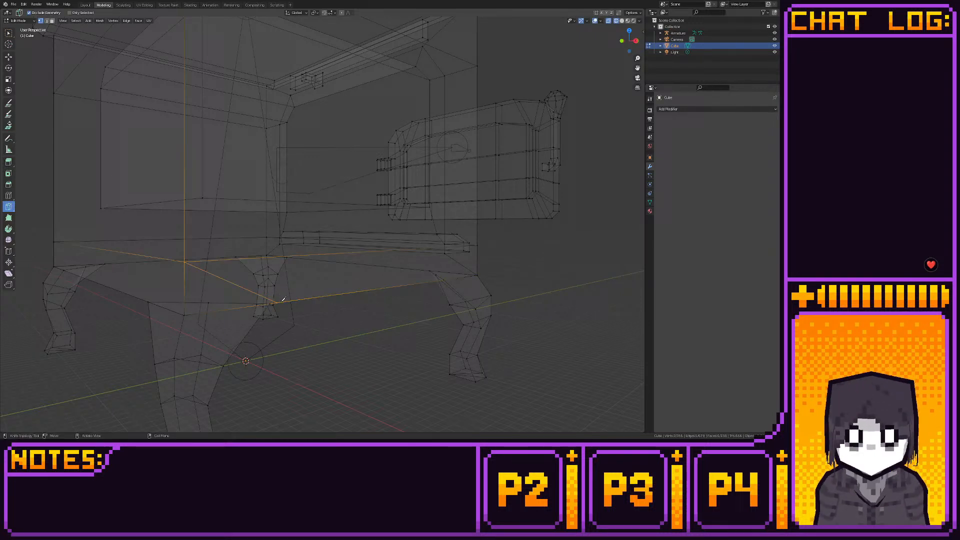
left_click(185, 261)
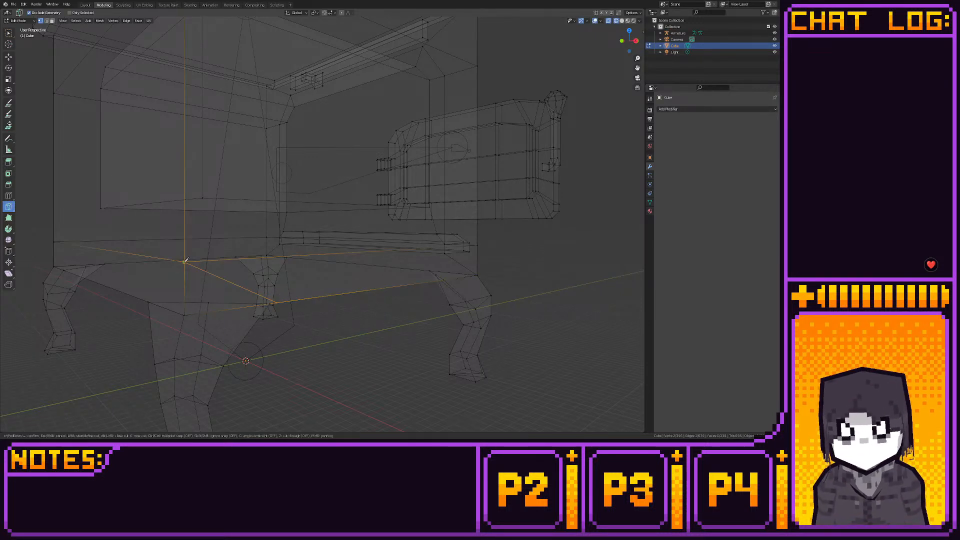
left_click(144, 297)
key("Return")
- Knife-cut from the other rear body corner to the bottom edges beside the second back leg
middle_click_drag(144, 297, 362, 297)
left_click(362, 296)
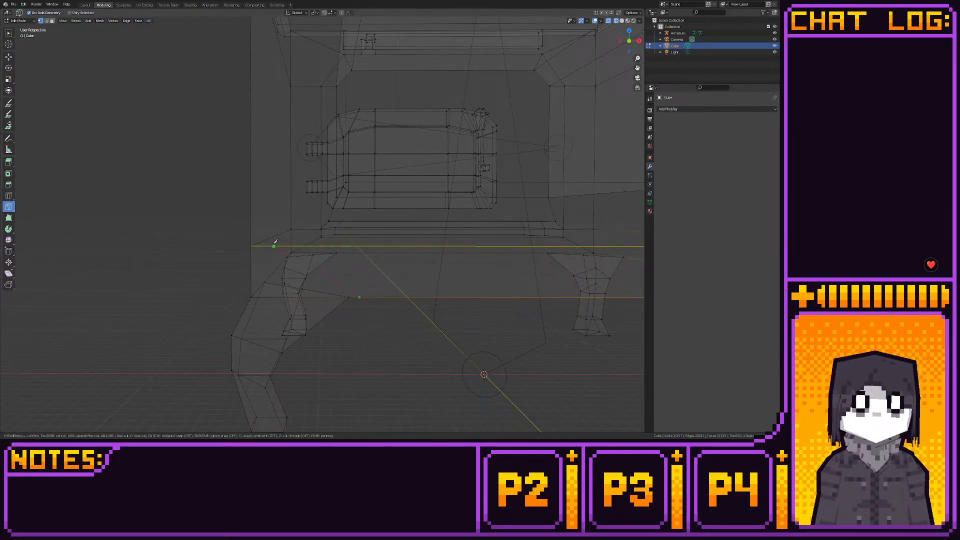
middle_click_drag(252, 244, 428, 276)
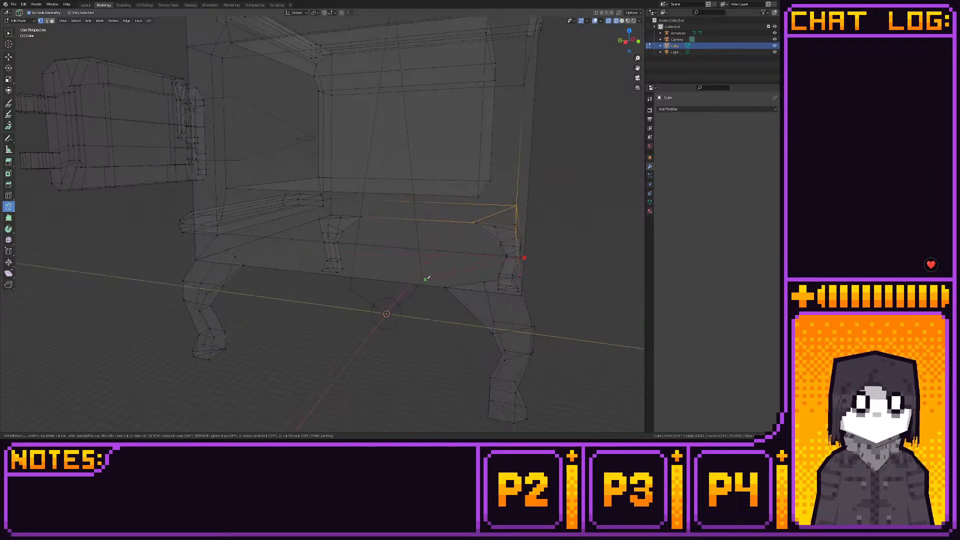
left_click(428, 284)
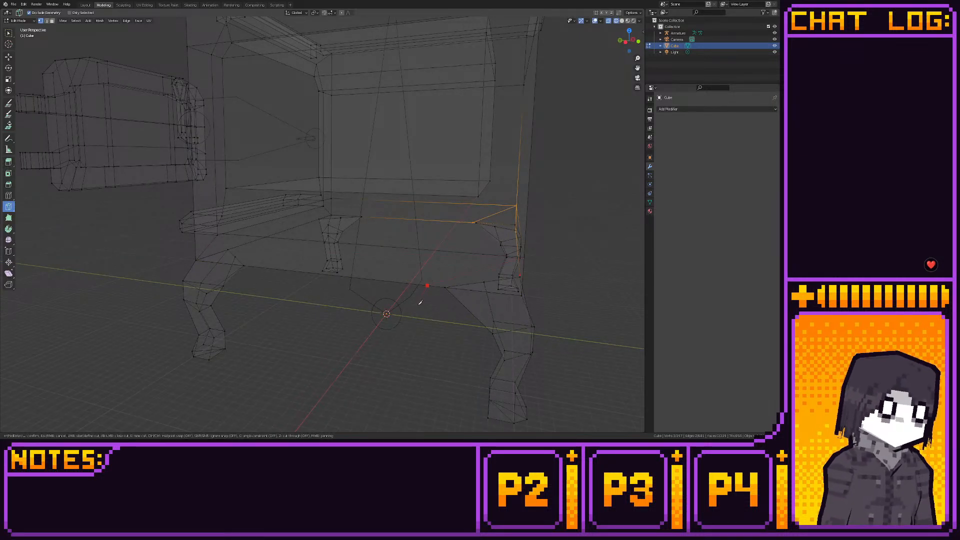
middle_click_drag(420, 302, 334, 292)
left_click(435, 302)
key("Return")
- Knife-cut the underside diagonally across the top of a back leg, joining the ends of its two side cuts
scroll(283, 275, "up", 3)
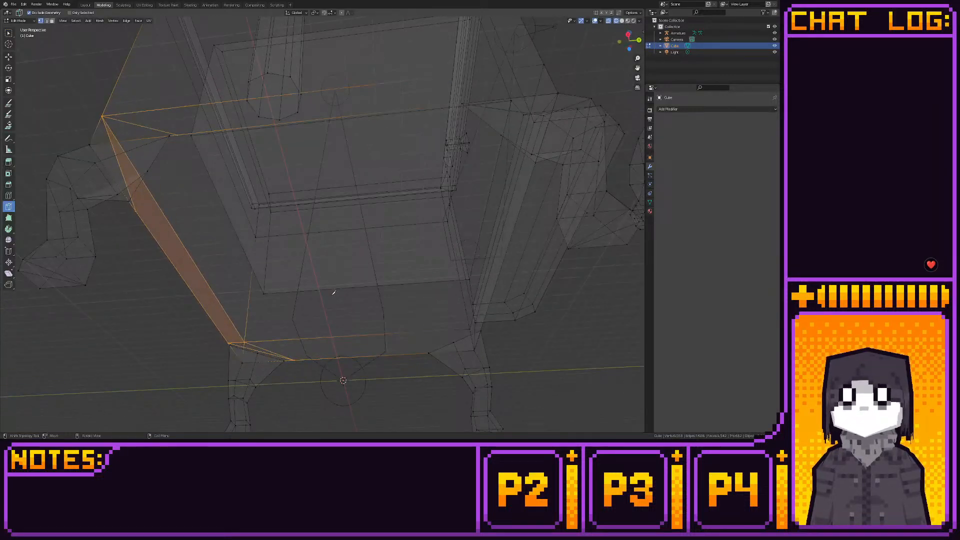
left_click(138, 209)
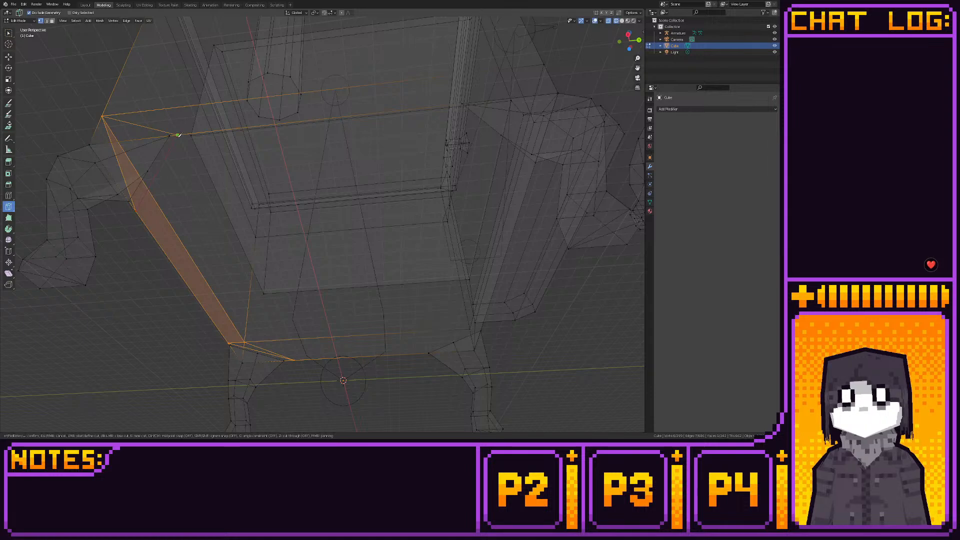
left_click(179, 135)
key("Return")
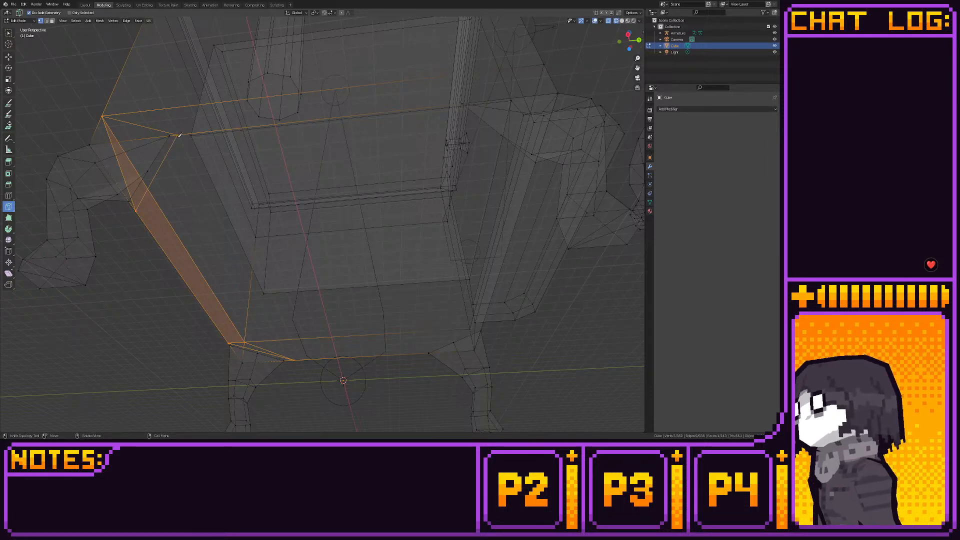
- Knife-cut the base's front corner around the top of one front leg
middle_click_drag(178, 135, 282, 262)
left_click(186, 264)
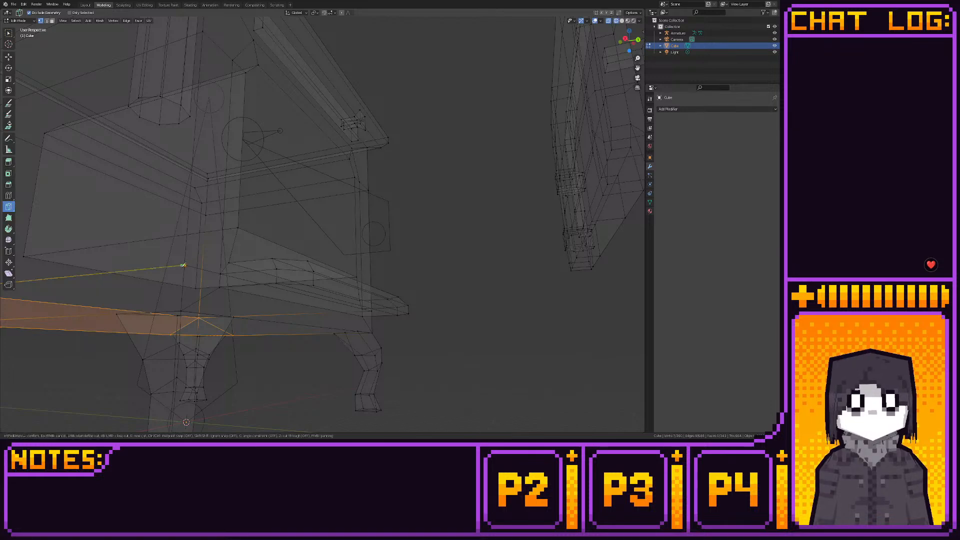
middle_click_drag(225, 255, 157, 285)
left_click(151, 288)
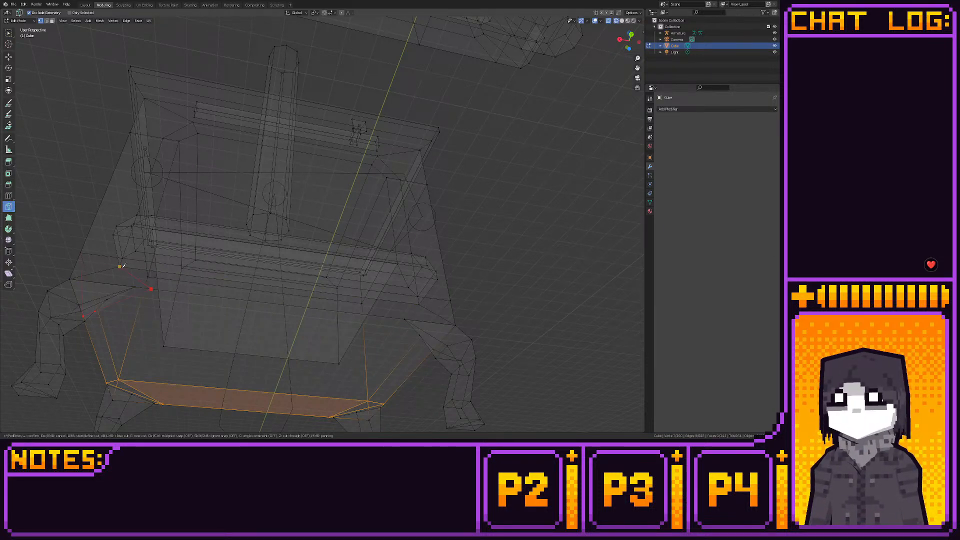
left_click(121, 267)
key("Return")
- Knife-cut the remaining front corner of the base around the top of the other front leg
middle_click_drag(213, 287, 364, 269)
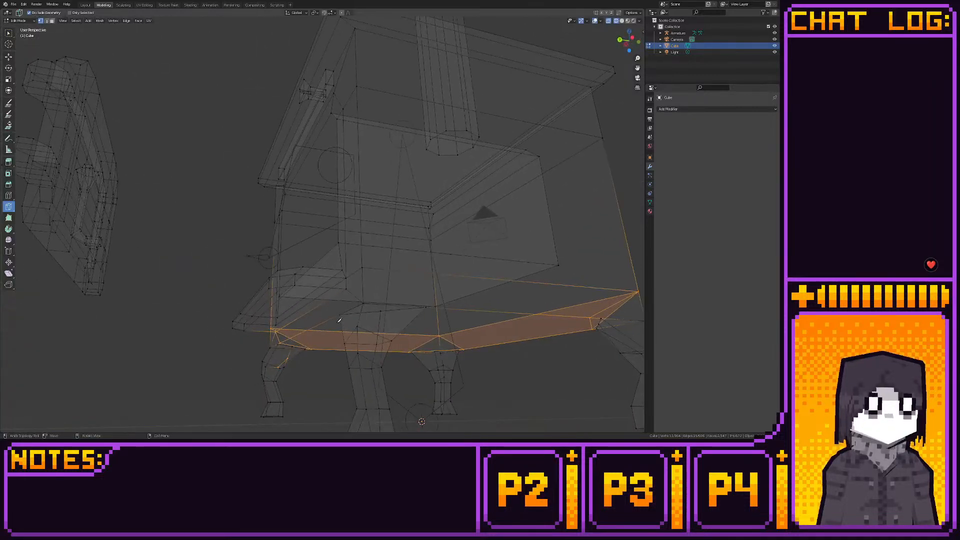
left_click(362, 267)
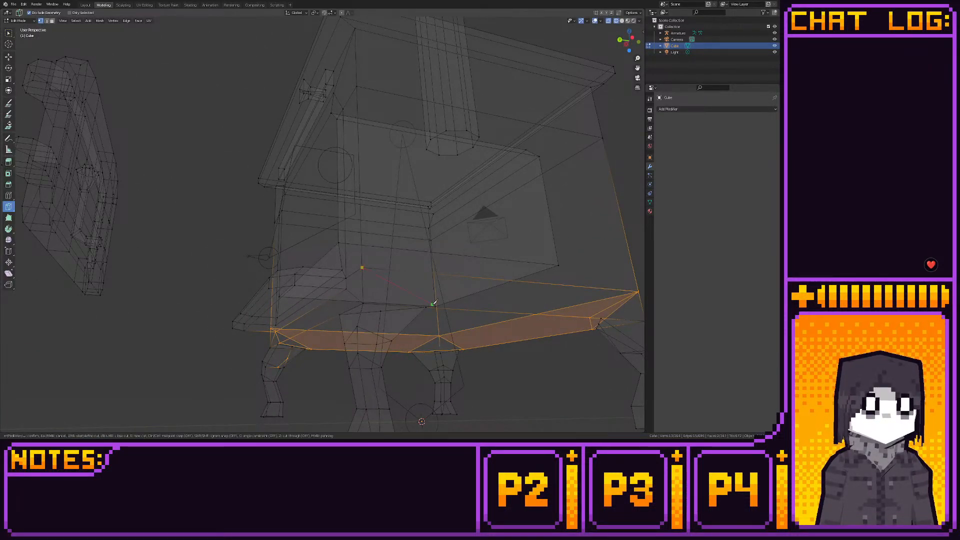
middle_click_drag(433, 302, 316, 282)
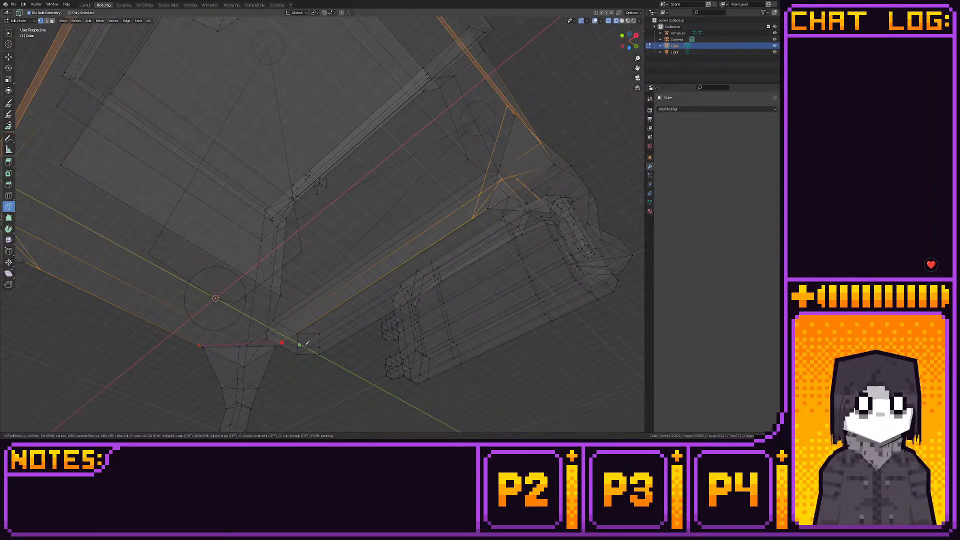
middle_click_drag(300, 343, 270, 345)
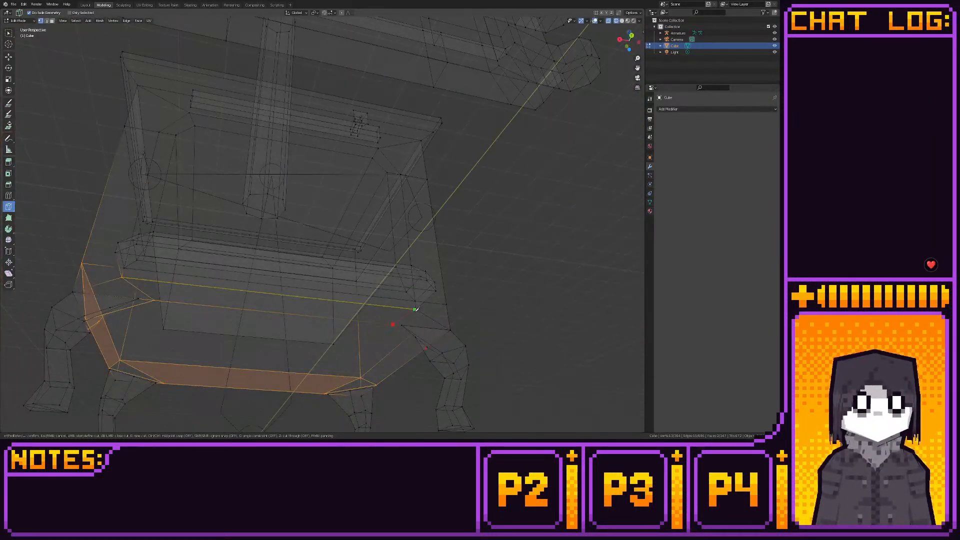
key("Return")
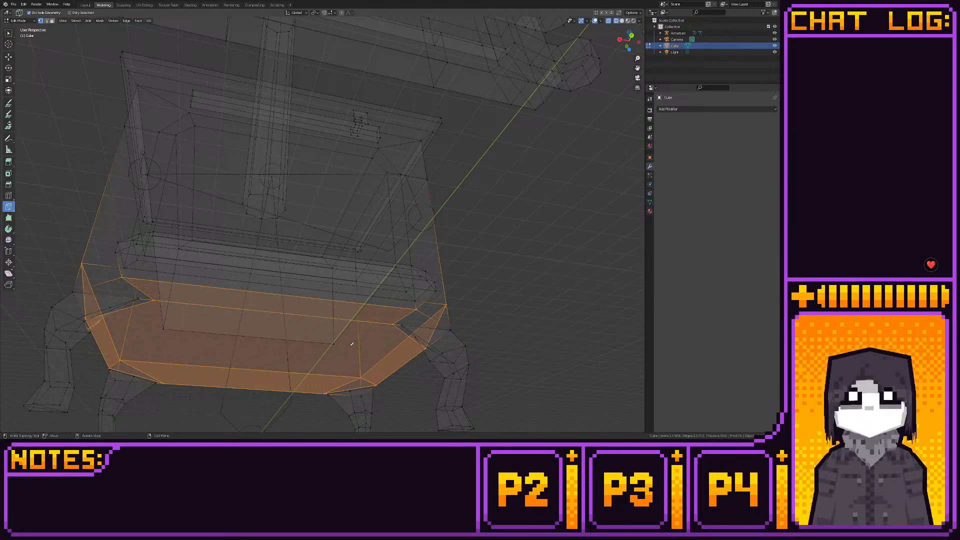
- Knife two crossing diagonals over the stove's underside, each from a front leg's corner cut to the opposite back leg's
middle_click_drag(352, 344, 324, 226)
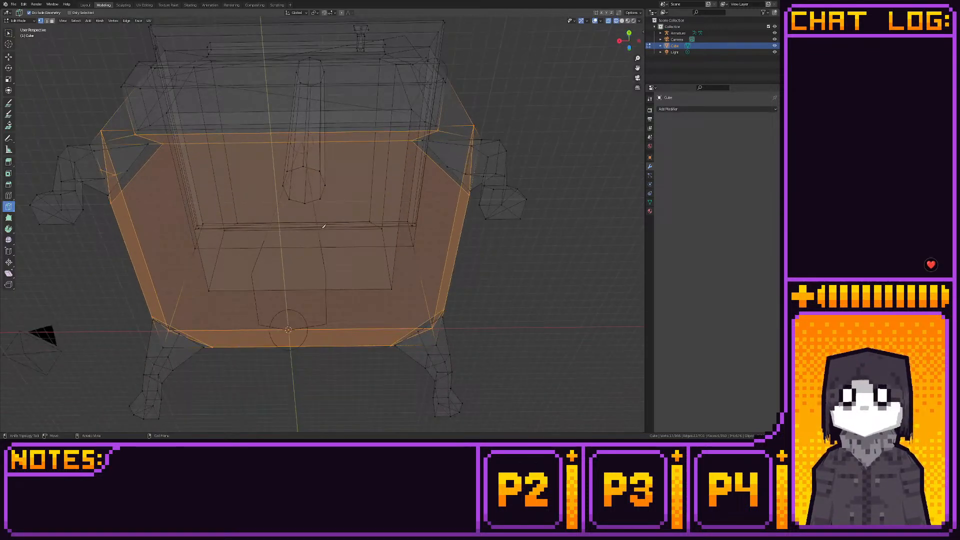
left_click(134, 176)
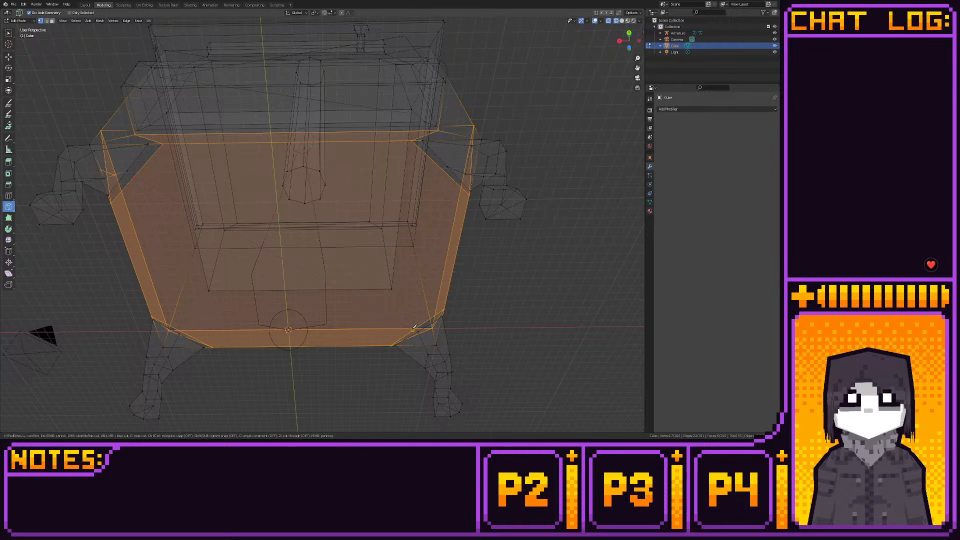
left_click(413, 329)
key("Return")
left_click(444, 169)
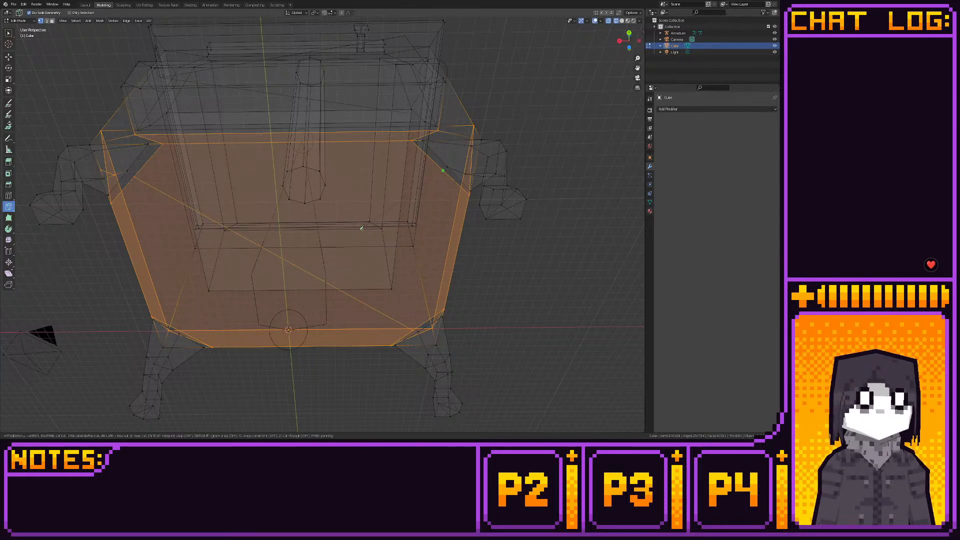
left_click(185, 326)
key("Return")
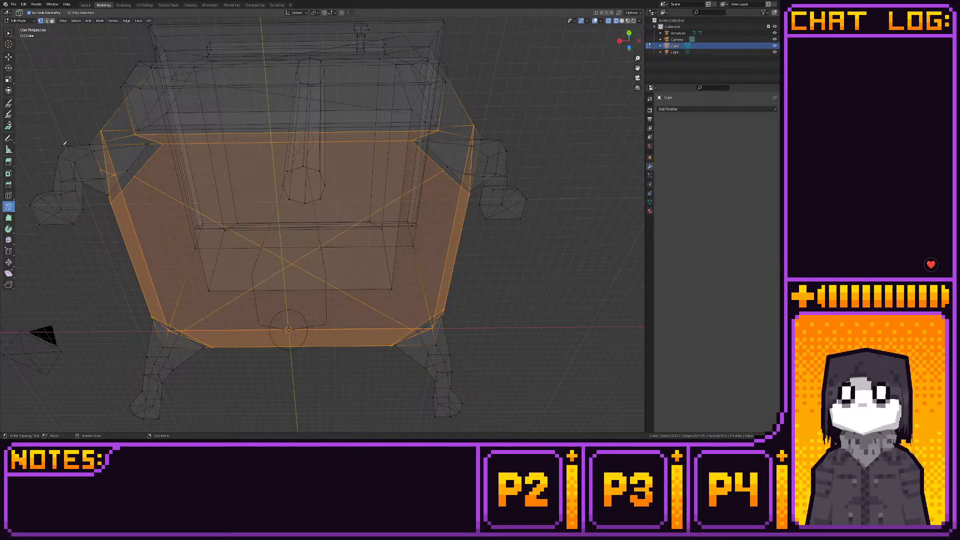
- Select the four triangular underside faces covered by the leg tops and delete the faces
left_click(8, 57)
key("3")
left_click(136, 173)
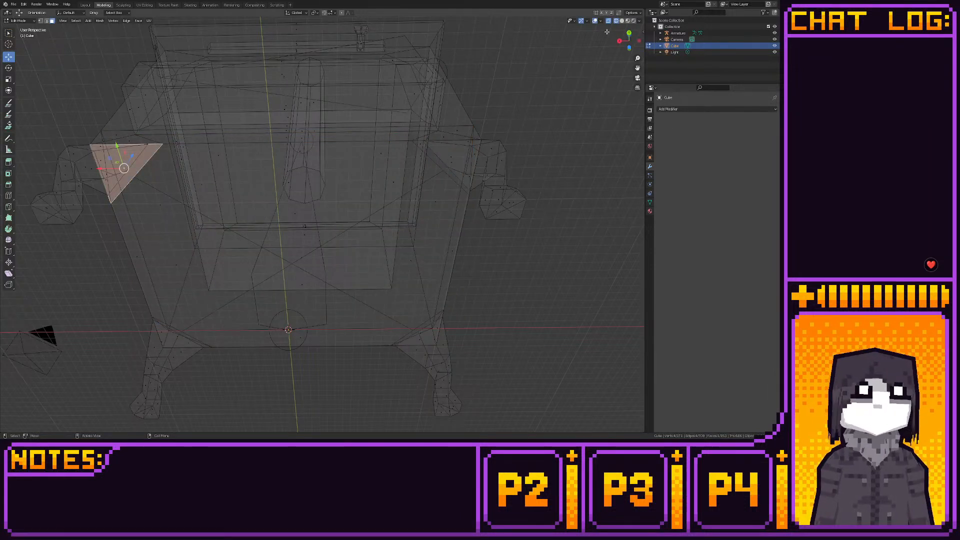
key("alt+z")
left_click(422, 148, "shift")
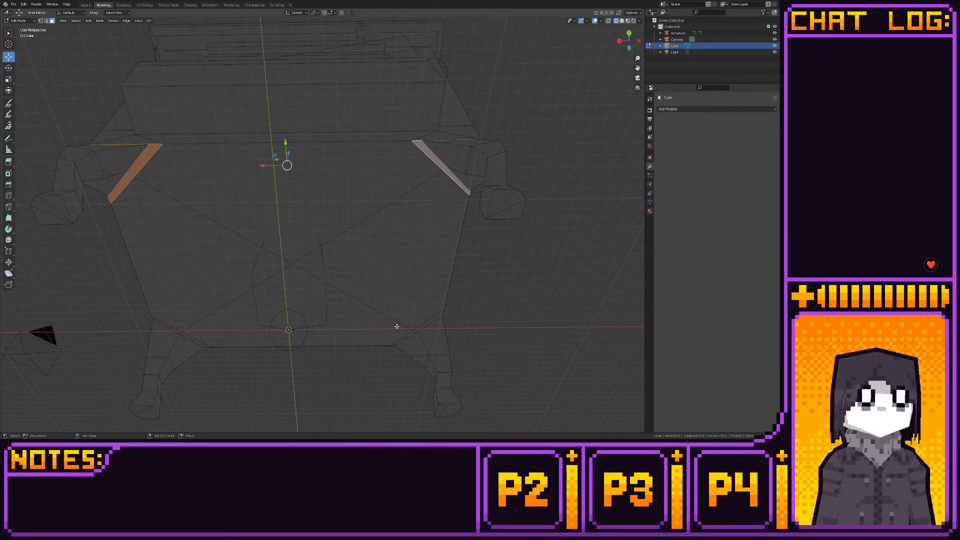
left_click(412, 330, "shift")
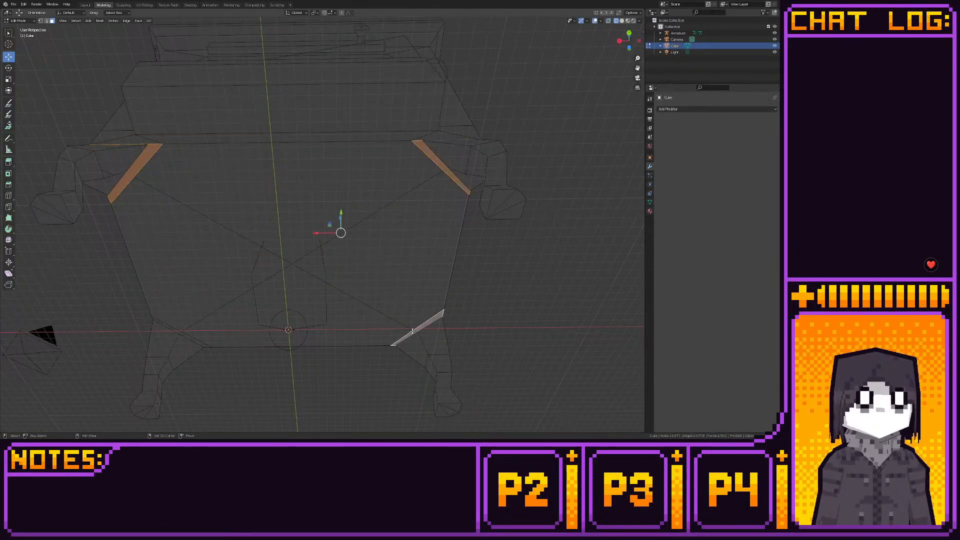
left_click(166, 324, "shift")
left_click(166, 324, "shift")
left_click(167, 325, "shift")
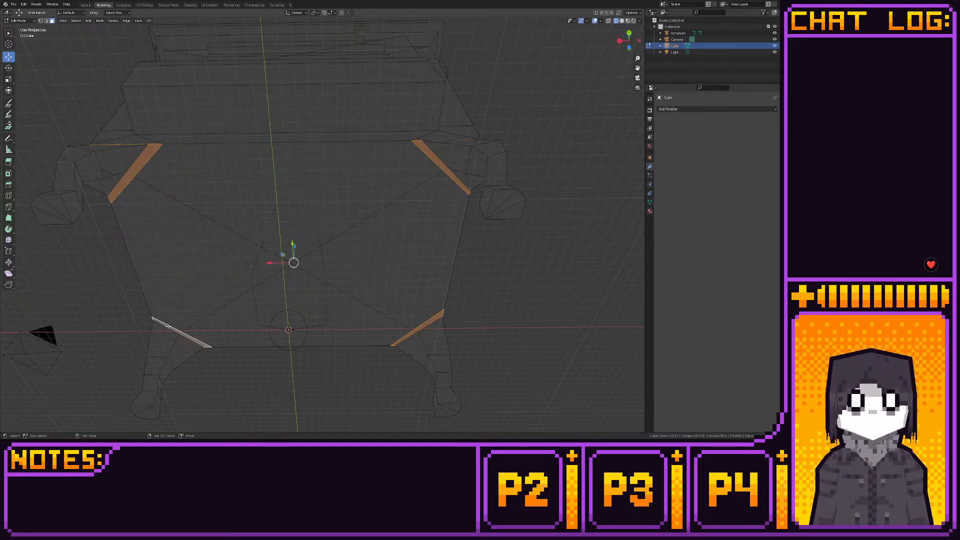
key("x")
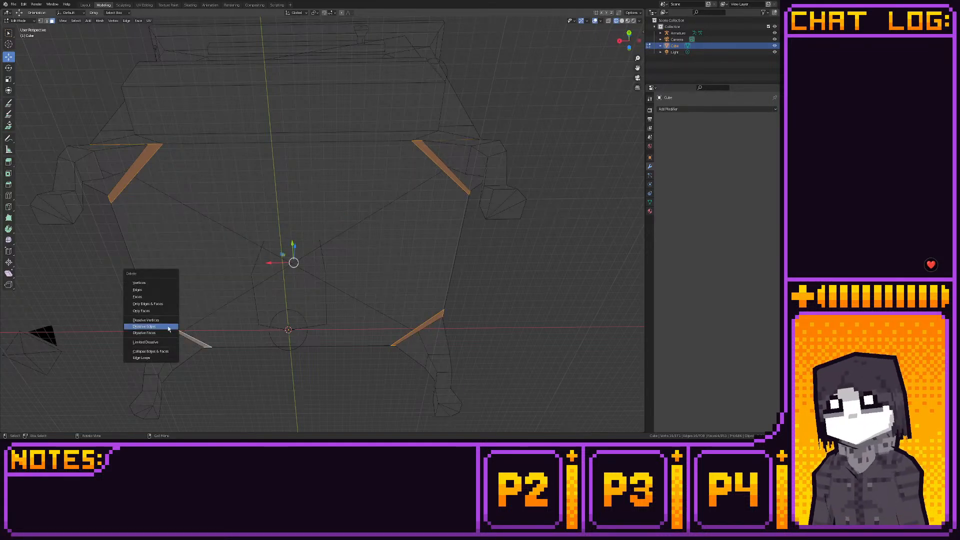
left_click(150, 297)
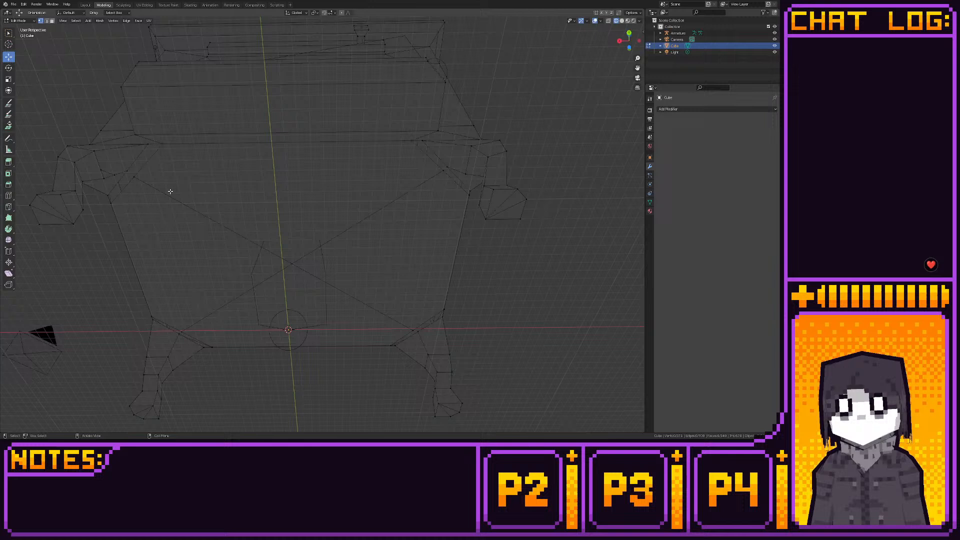
- Select the underside vertex at the inner front corner of one front leg
left_click(163, 142)
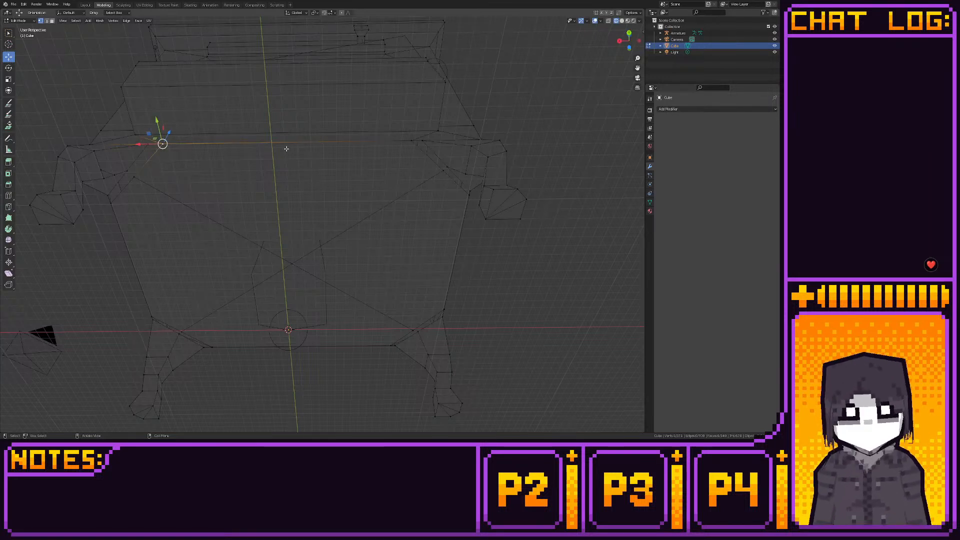
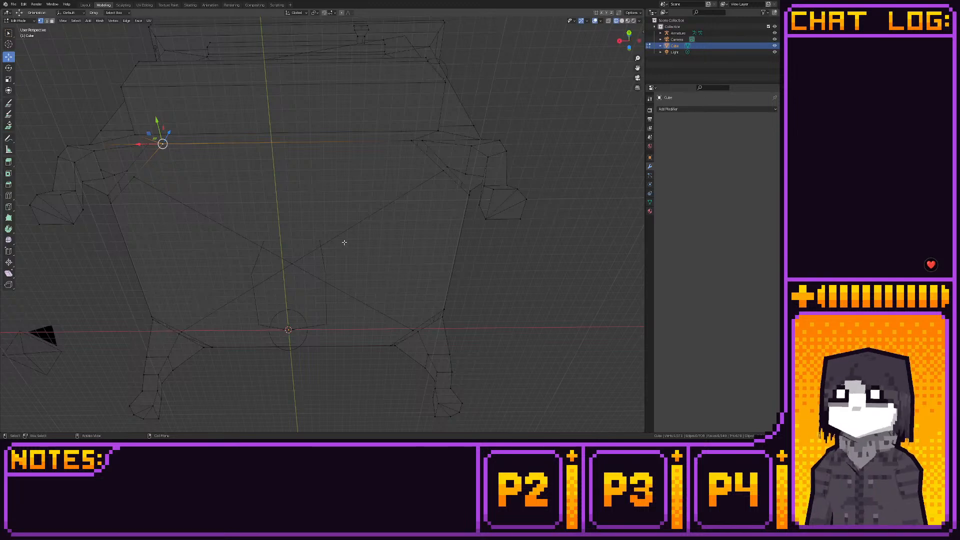
- Move the base's two underside edge vertices along X to their legs' inner top corners and snap each to the grid
middle_click_drag(345, 242, 336, 268)
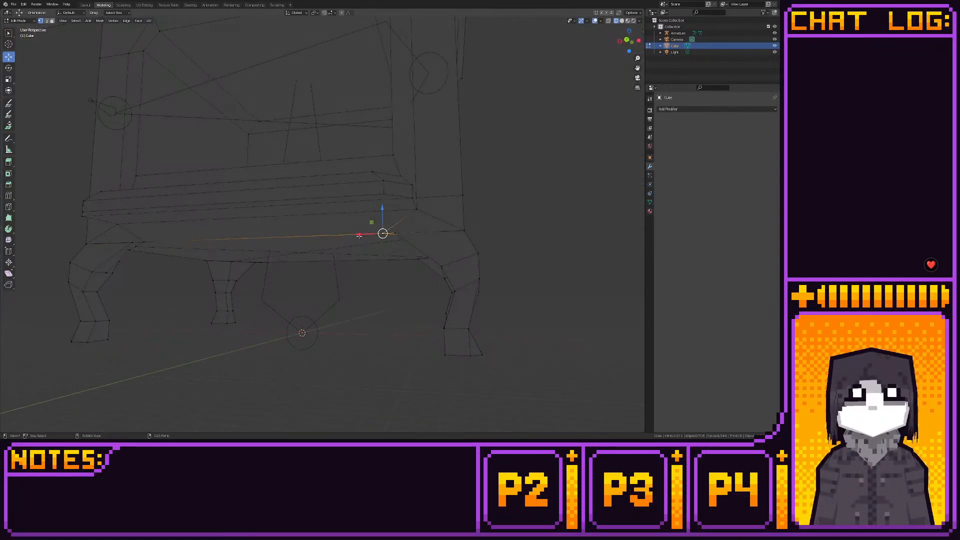
left_click(626, 40)
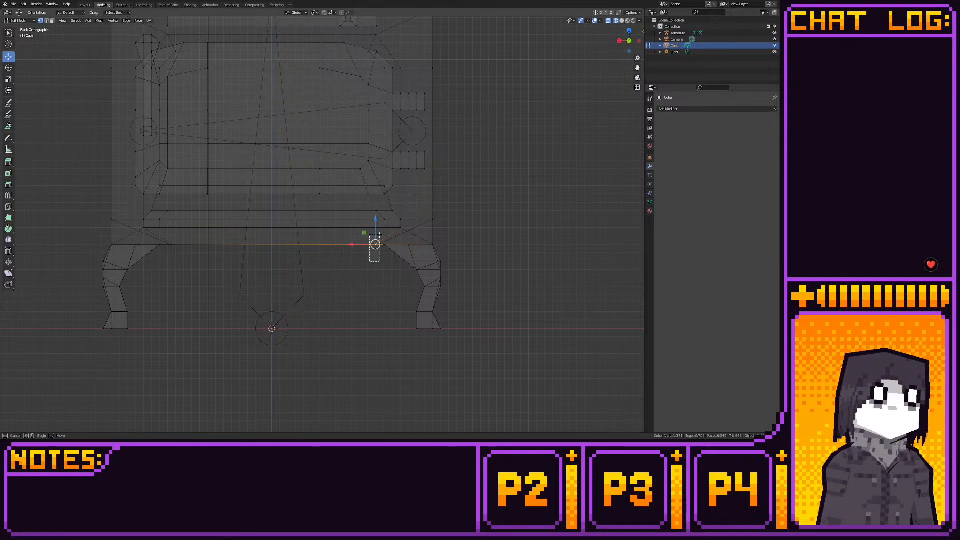
left_click_drag(355, 245, 363, 244)
key("shift+s")
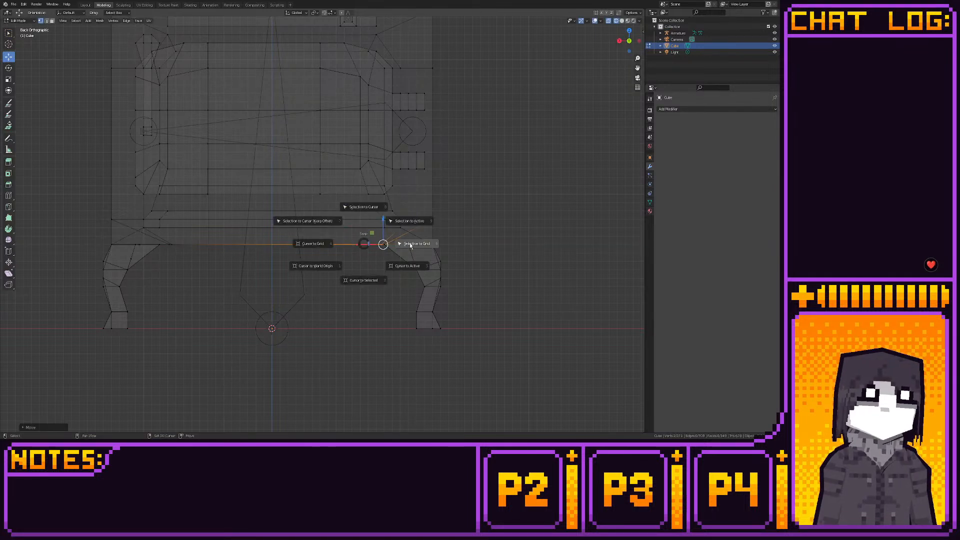
left_click(412, 244)
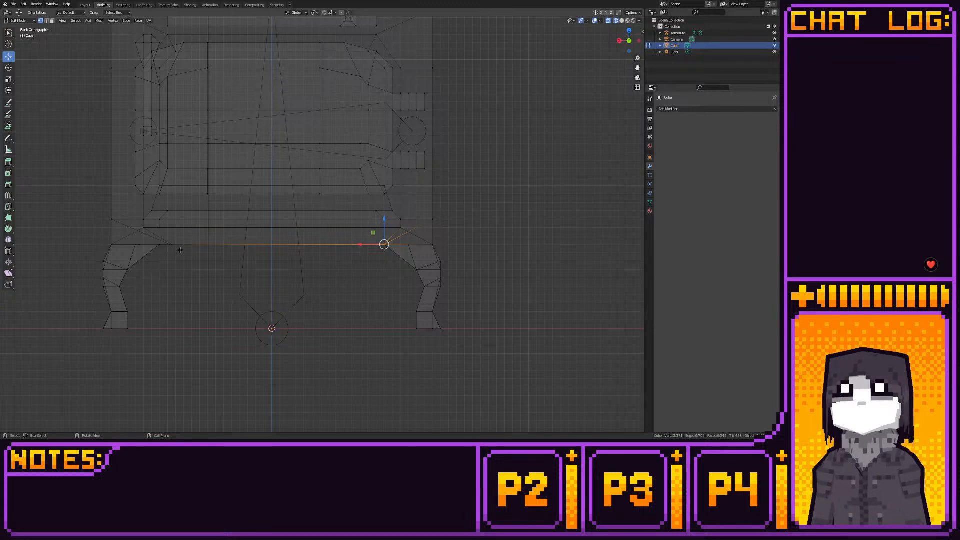
mouse_move(155, 238)
left_mouse_down()
mouse_move(179, 248)
mouse_move(142, 245)
left_mouse_up()
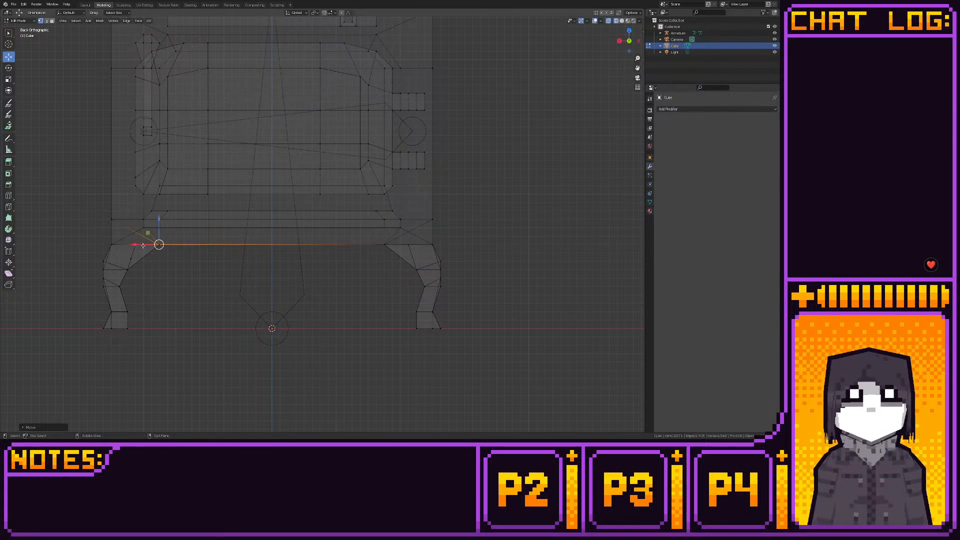
key("shift+s")
left_click(189, 242)
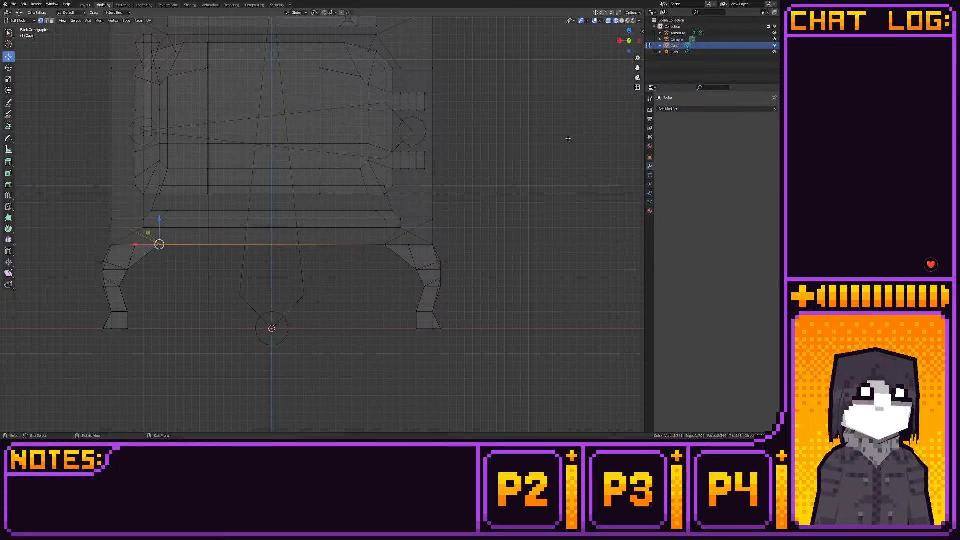
- Align the base's side-edge vertices along Y with the inner top corners of the legs and snap them to the grid
left_click(638, 41)
middle_click_drag(375, 205, 419, 203, "shift")
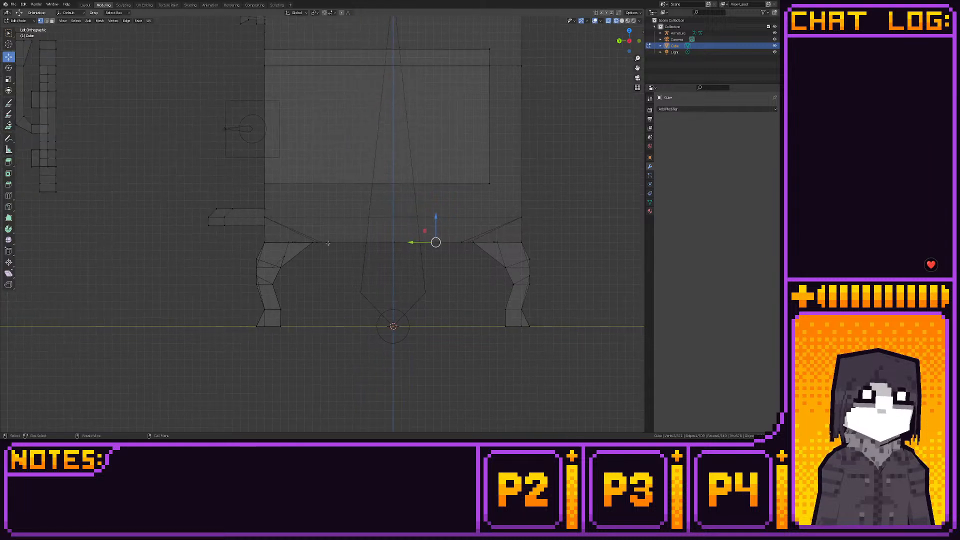
left_click_drag(325, 239, 296, 244)
key("shift+s")
left_click(345, 244)
middle_click_drag(431, 252, 364, 255, "shift")
mouse_move(388, 242)
left_mouse_down()
mouse_move(405, 246)
mouse_move(391, 246)
left_mouse_up()
key("shift+s")
left_click(426, 244)
- Snap one leg's inner diagonal vertex on the underside to the grid and shift it along X toward the leg's corner
middle_click_drag(398, 252, 394, 235)
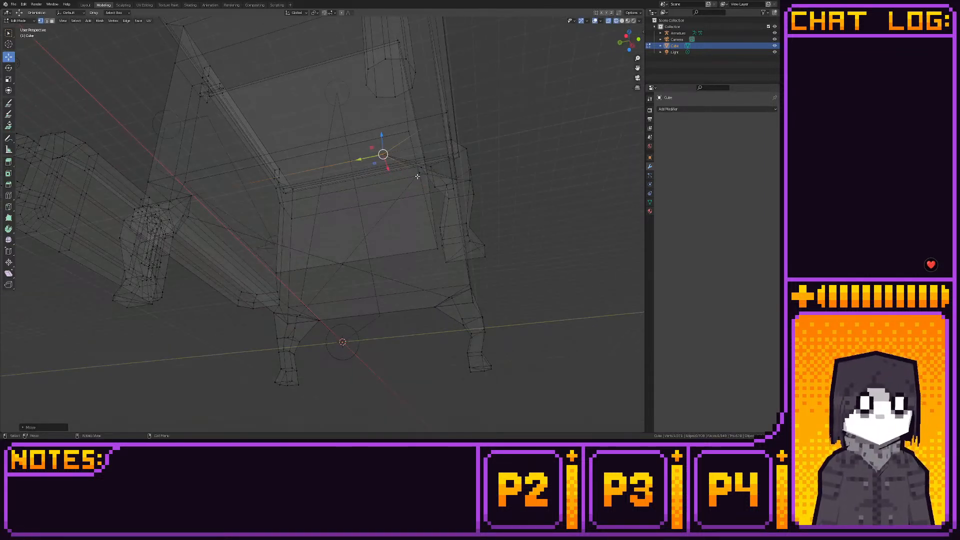
left_click(417, 175)
left_click(632, 45)
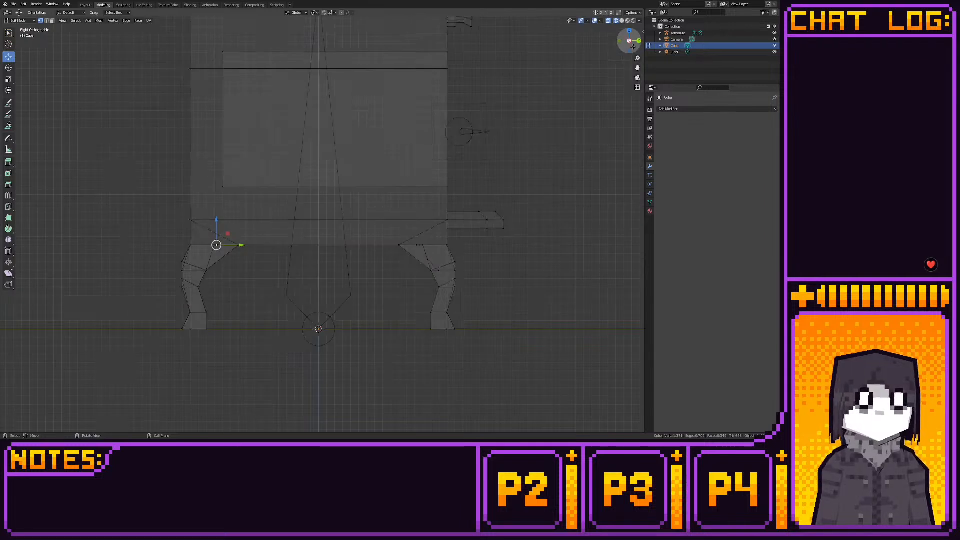
left_click(629, 51)
left_click(609, 22)
middle_click_drag(361, 106, 368, 119, "shift")
key("shift+s")
left_click(309, 125)
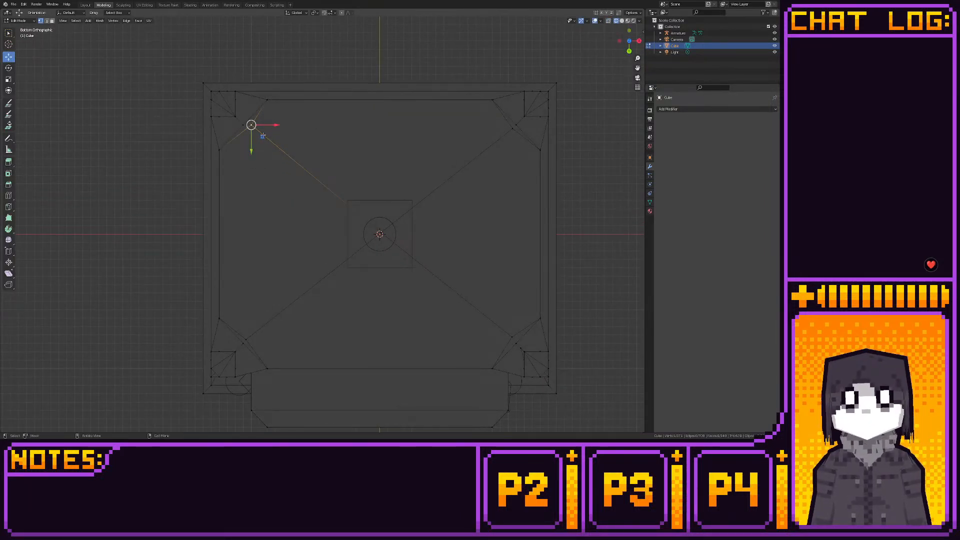
left_click_drag(272, 124, 263, 124)
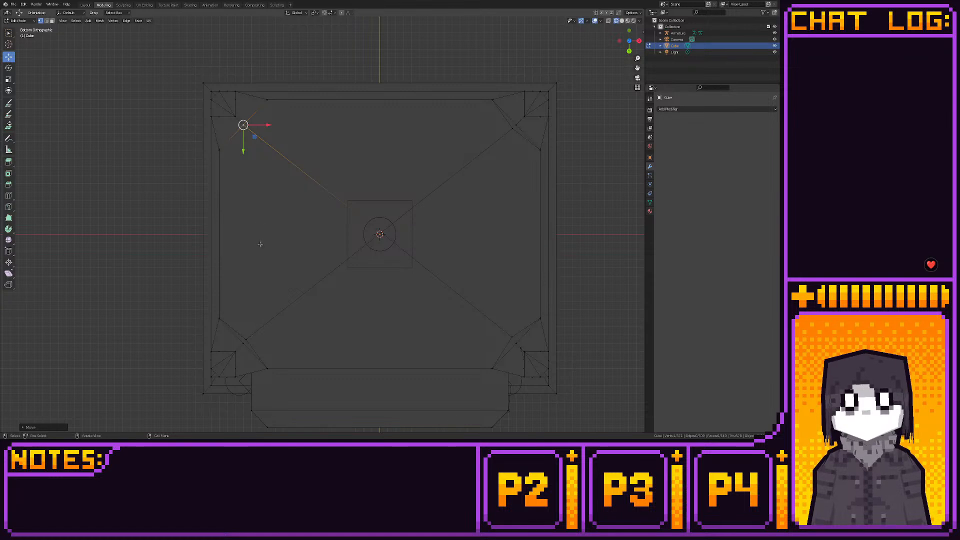
- Snap the inner diagonal vertices at the other three legs on the underside to the grid
left_click(245, 338)
key("shift+s")
left_click(263, 336)
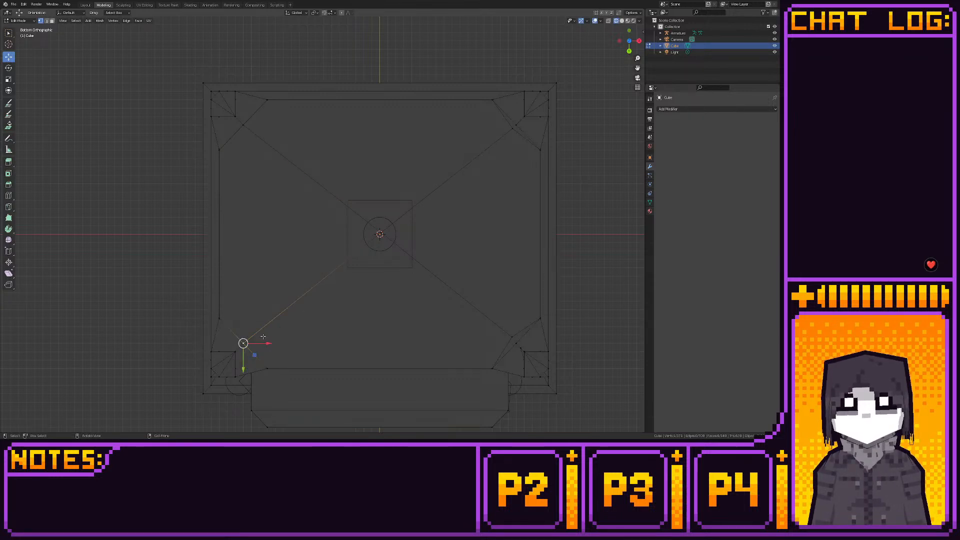
left_click(510, 336)
left_click_drag(524, 348, 529, 354)
key("shift+s")
left_click(529, 356)
left_click(515, 130)
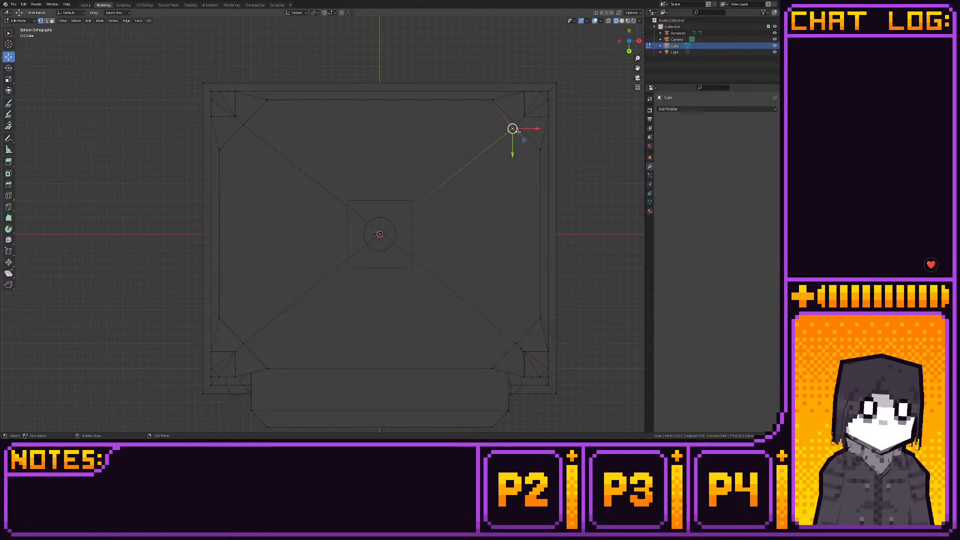
key("shift+s")
left_click(584, 137)
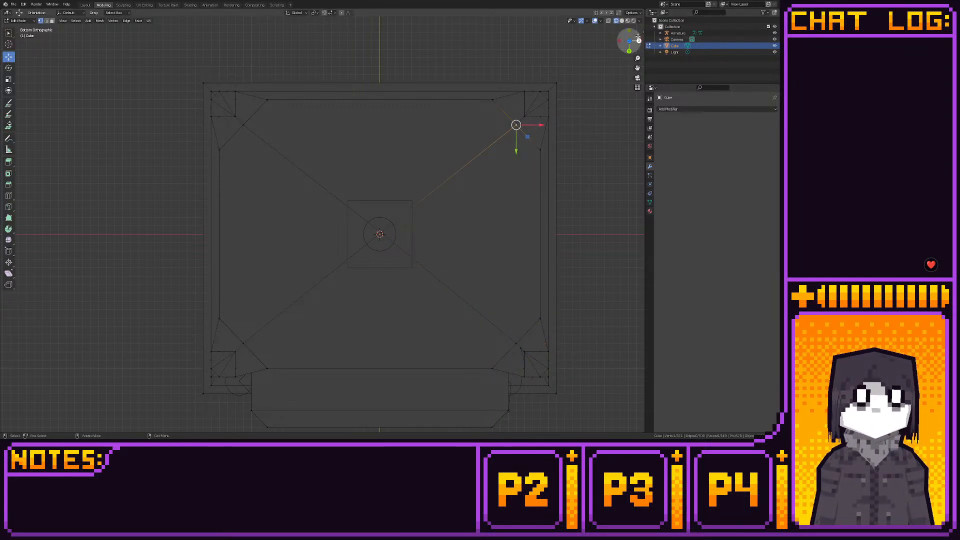
- Select all vertices along the base's lower edge through the mesh in front view and snap them to the grid
key("KP_1")
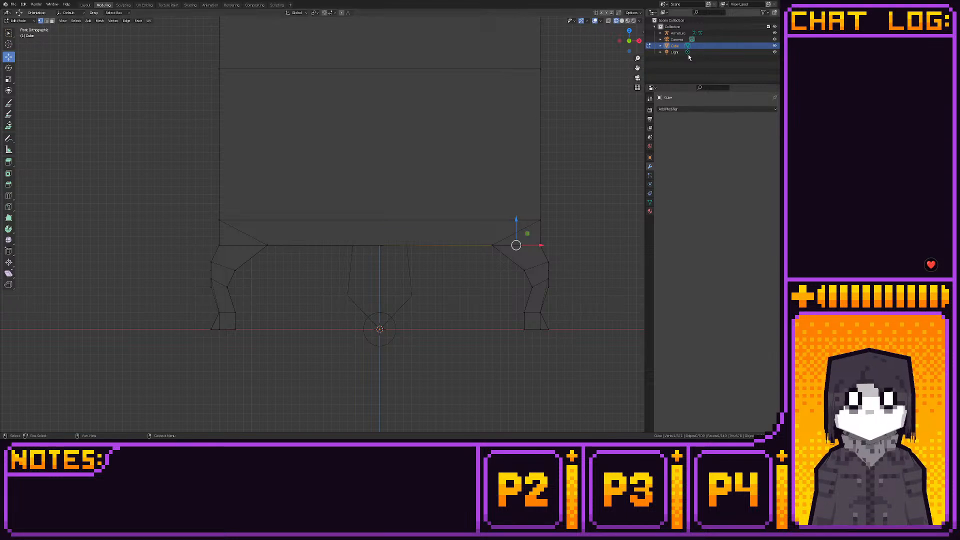
key("alt+z")
left_click_drag(202, 238, 585, 240)
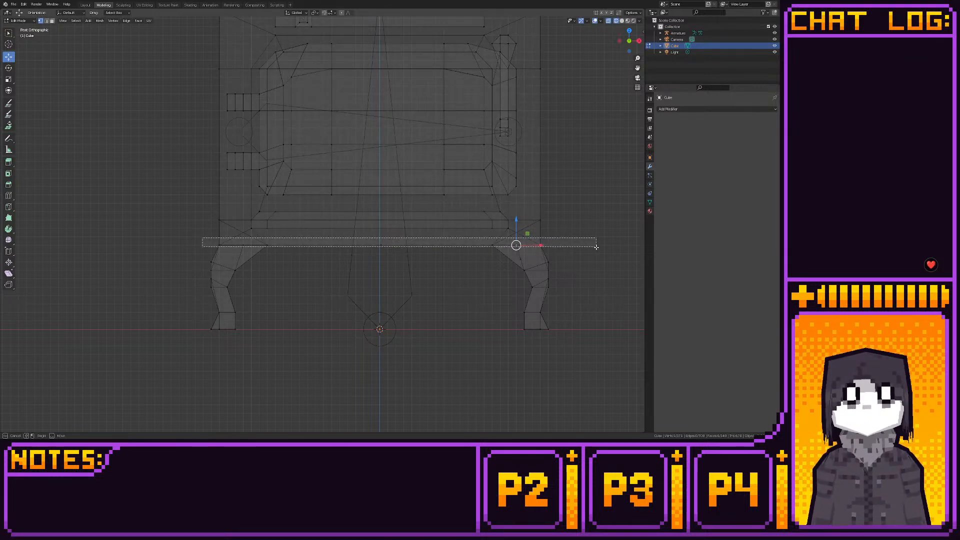
scroll(570, 296, "up", 4)
key("shift+s")
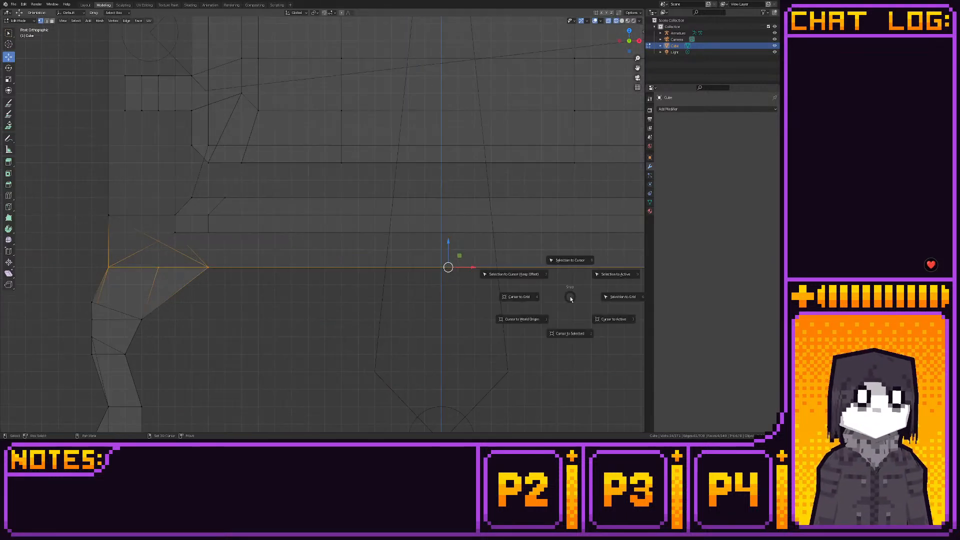
left_click(609, 297)
- Merge the overlapping vertices at center on the two side corners and the inner corner of the nearest leg's top
middle_click_drag(396, 272, 361, 303)
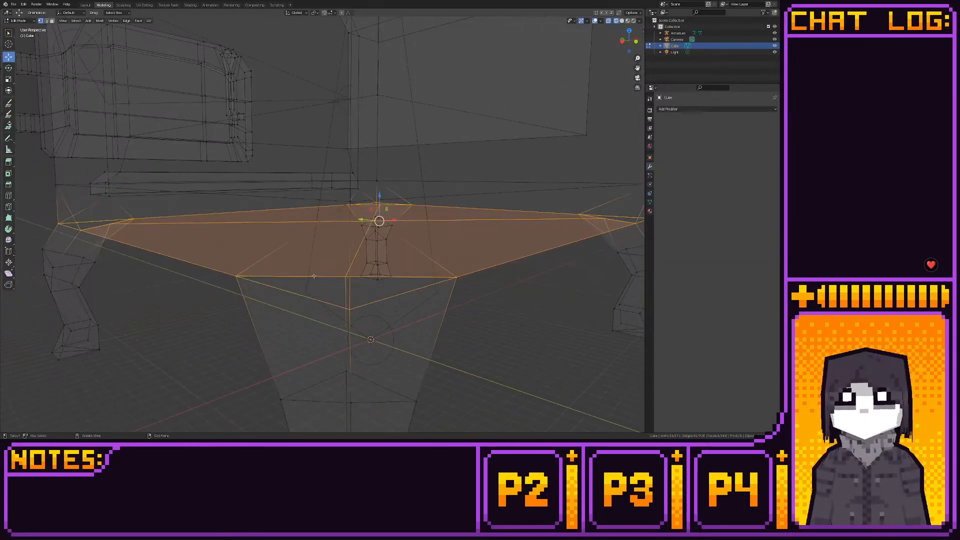
left_click_drag(222, 265, 247, 283)
key("m")
left_click(248, 285)
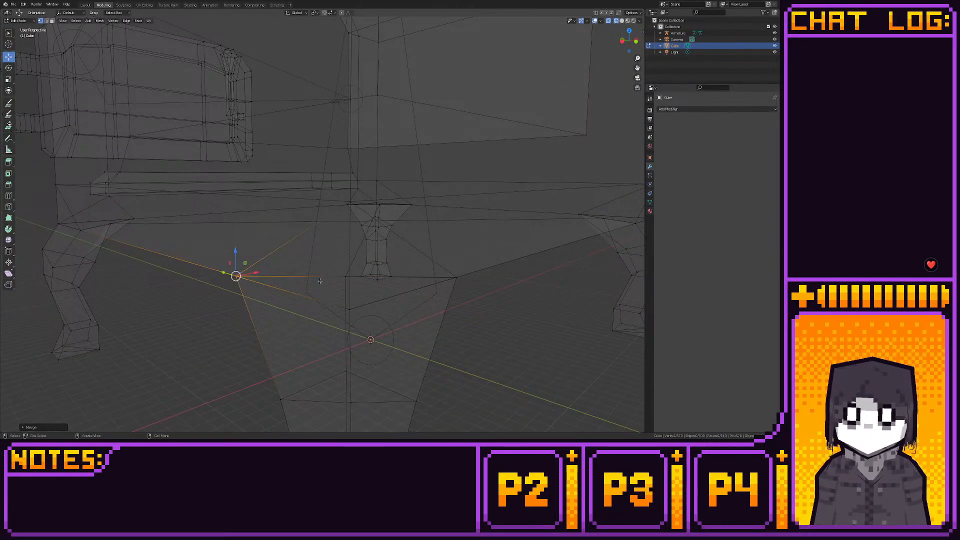
left_click_drag(339, 268, 352, 284)
key("m")
left_click(353, 284)
left_click_drag(472, 267, 453, 284)
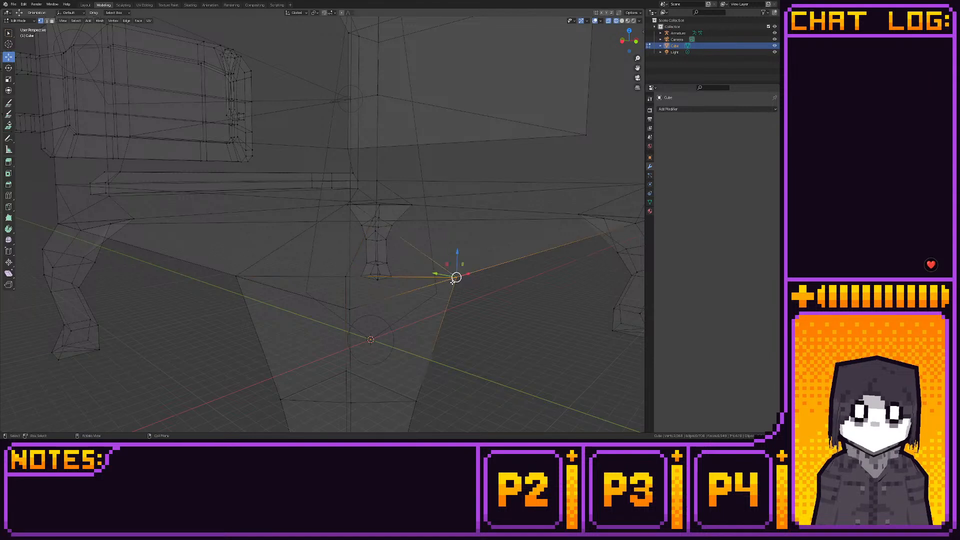
key("m")
left_click(453, 283)
- Merge the overlapping vertices at center on the outer corner of the nearest leg's top
key("b")
left_click_drag(416, 201, 406, 214)
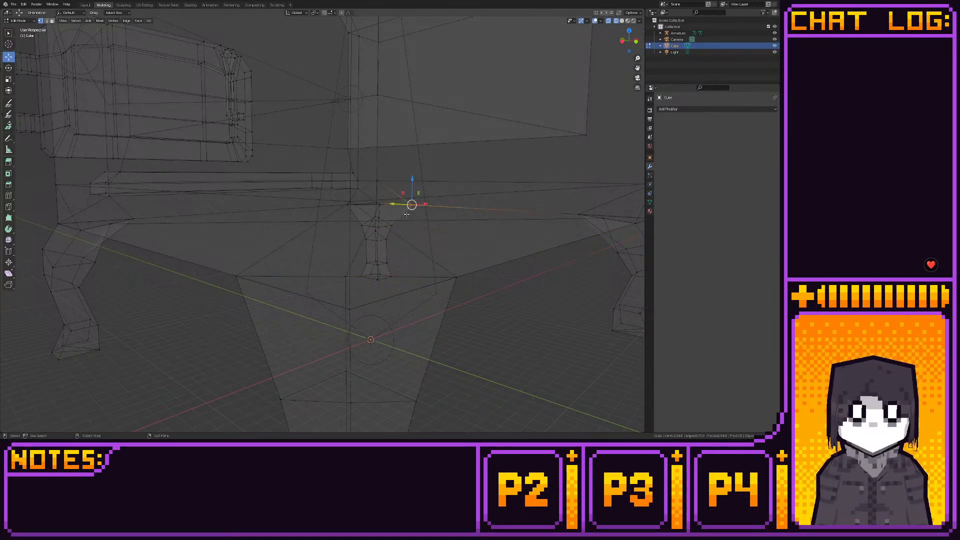
left_click(349, 309)
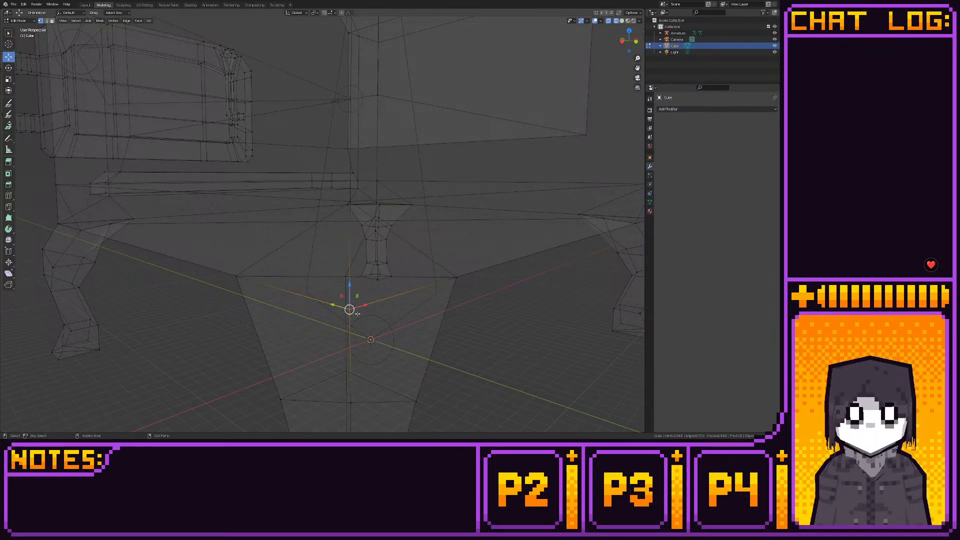
key("m")
left_click(358, 311)
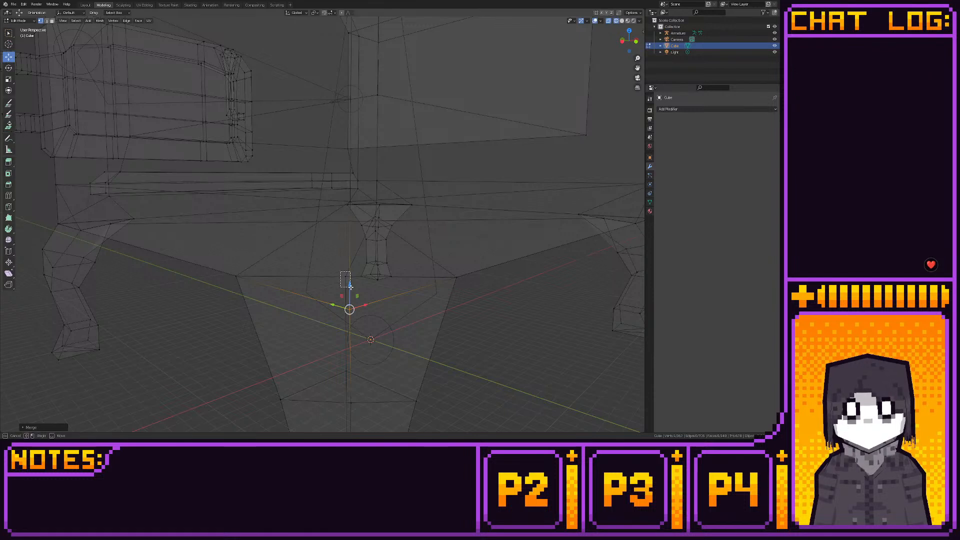
left_click(347, 278)
- Merge the overlapping vertices at center on two corners of the right-hand leg's top
left_click(579, 215)
key("m")
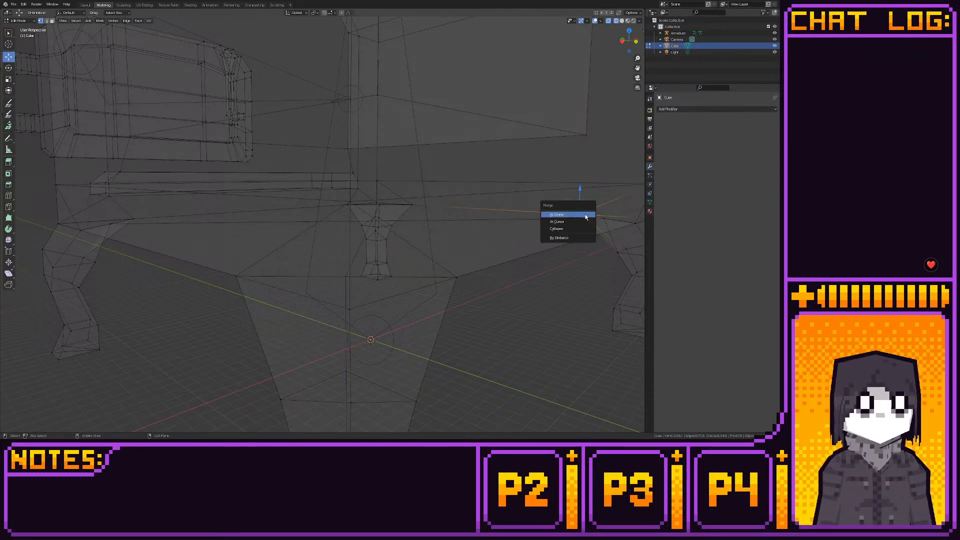
left_click(585, 216)
left_click(604, 215)
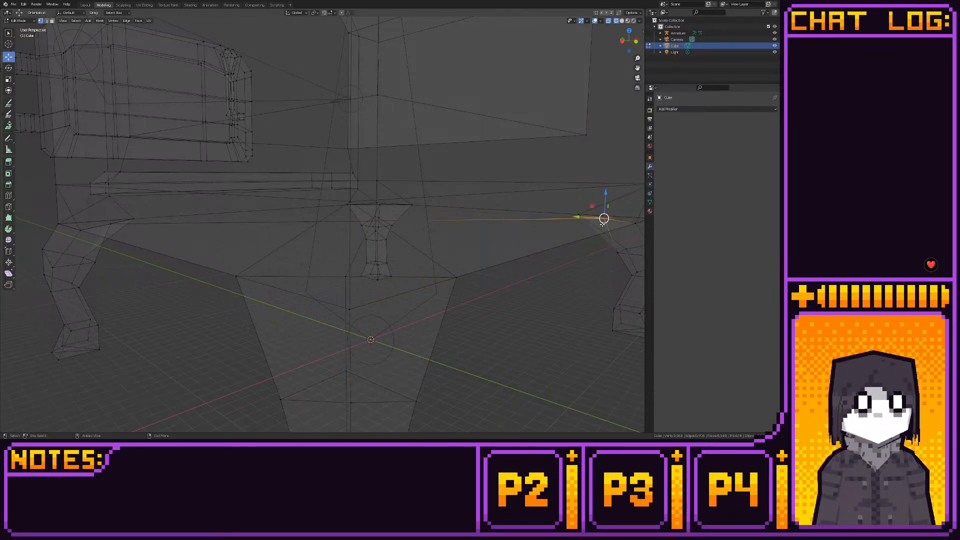
key("m")
left_click(603, 224)
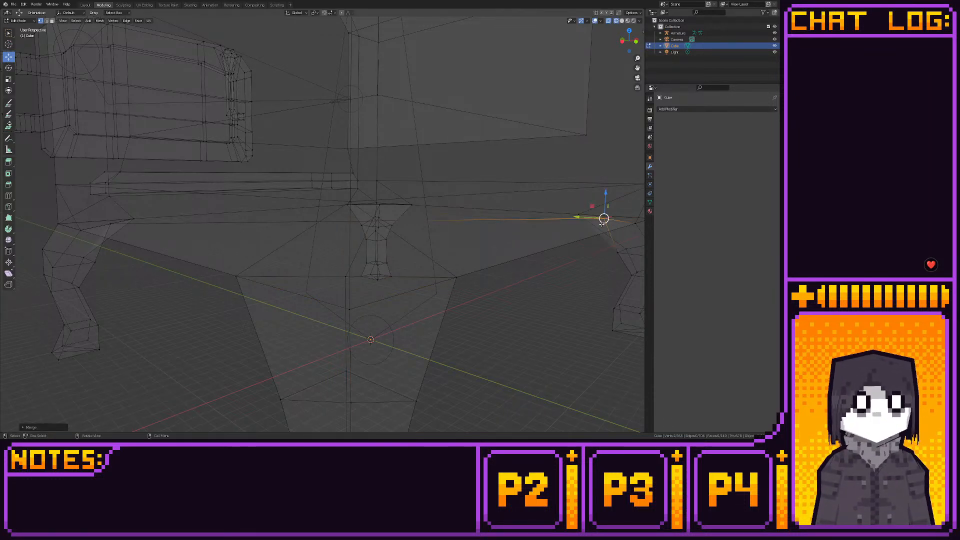
- Merge the overlapping vertices at center on three corners of the left-hand leg's top
left_click(133, 216)
key("m")
left_click(133, 223)
left_click(110, 224)
key("m")
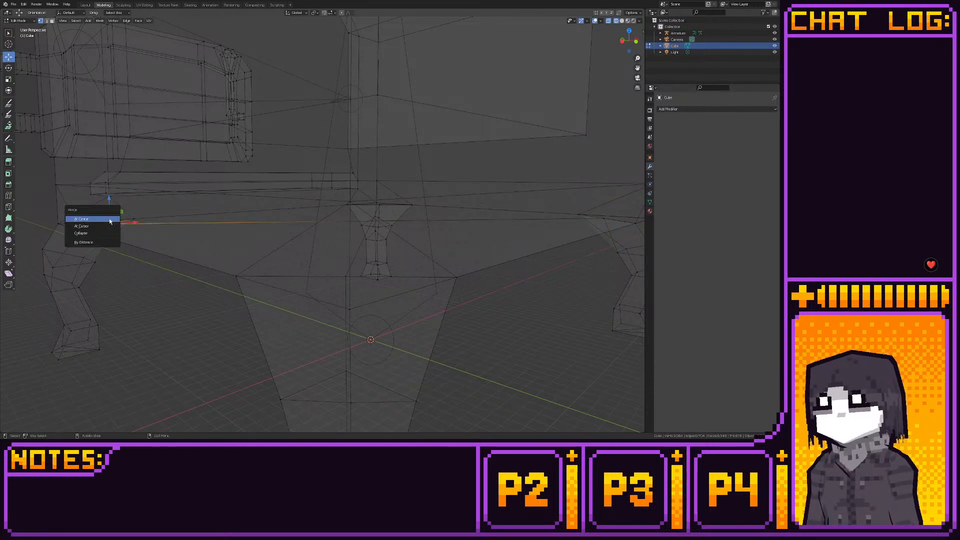
left_click(86, 221)
left_click(56, 222)
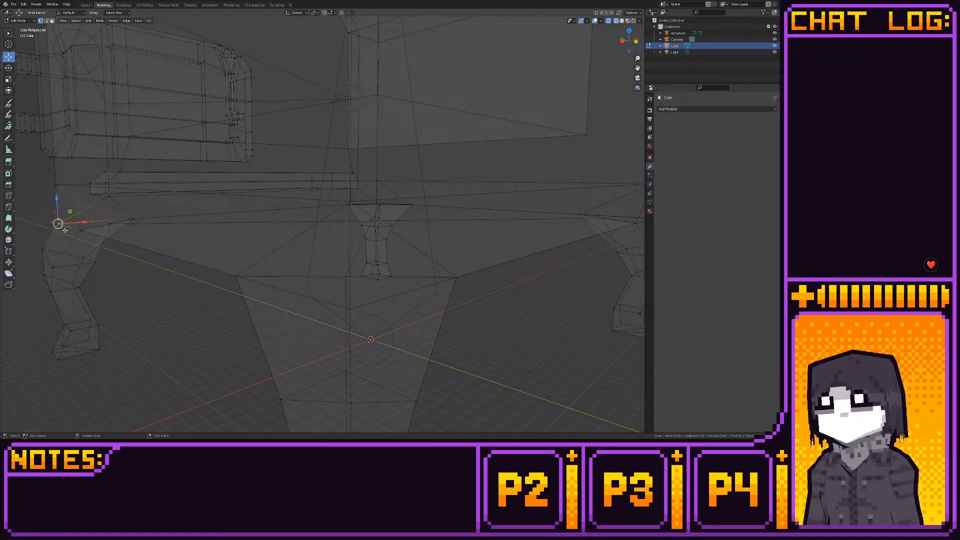
key("m")
left_click(65, 230)
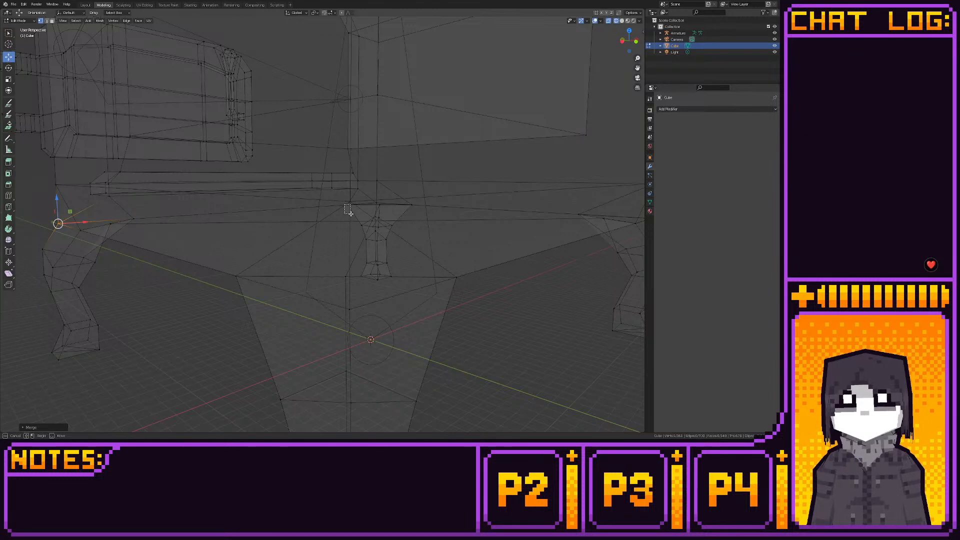
- Merge the overlapping vertices at center on each corner of the farthest leg's top
left_click(348, 202)
key("m")
left_click(352, 216)
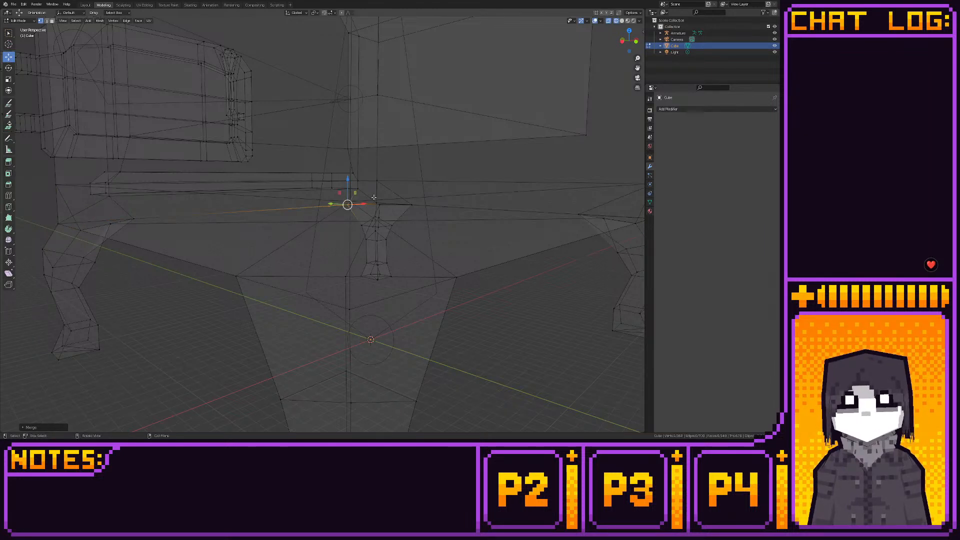
left_click_drag(374, 197, 386, 203)
key("m")
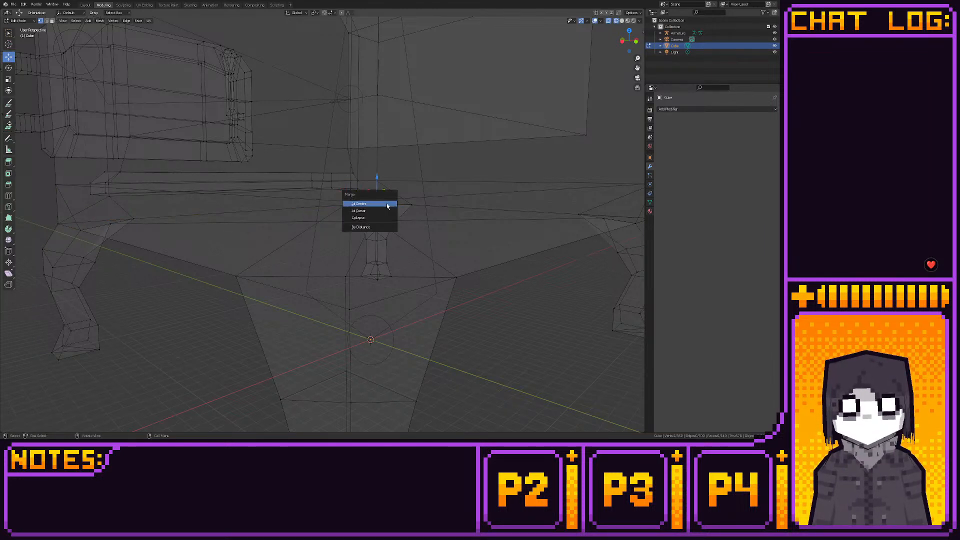
left_click(385, 205)
left_click(412, 204)
key("m")
left_click(408, 215)
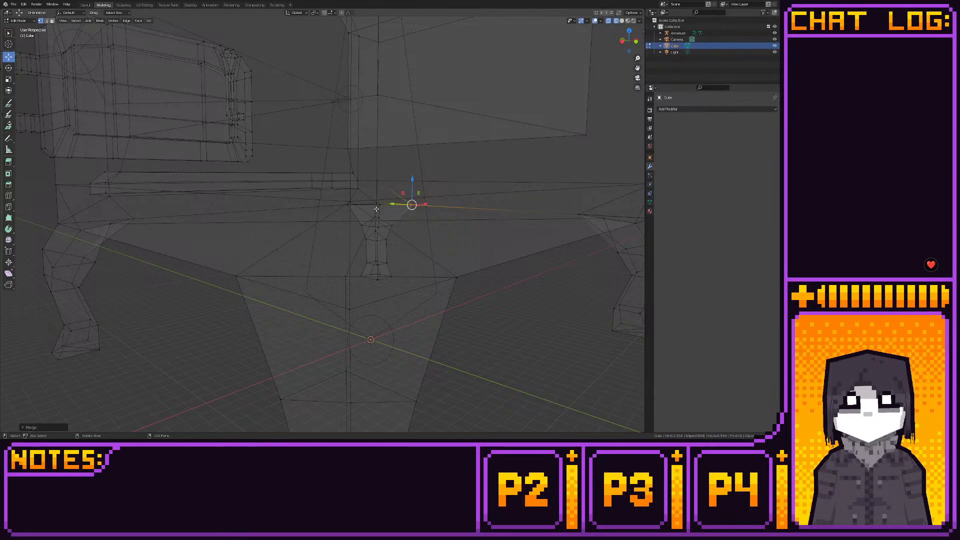
left_click(380, 204)
key("m")
left_click(385, 203)
- Merge the overlapping vertices at center on the remaining outer and inner corners of the right-hand leg's top
left_click_drag(571, 206, 587, 223)
middle_click_drag(567, 270, 330, 317, "shift")
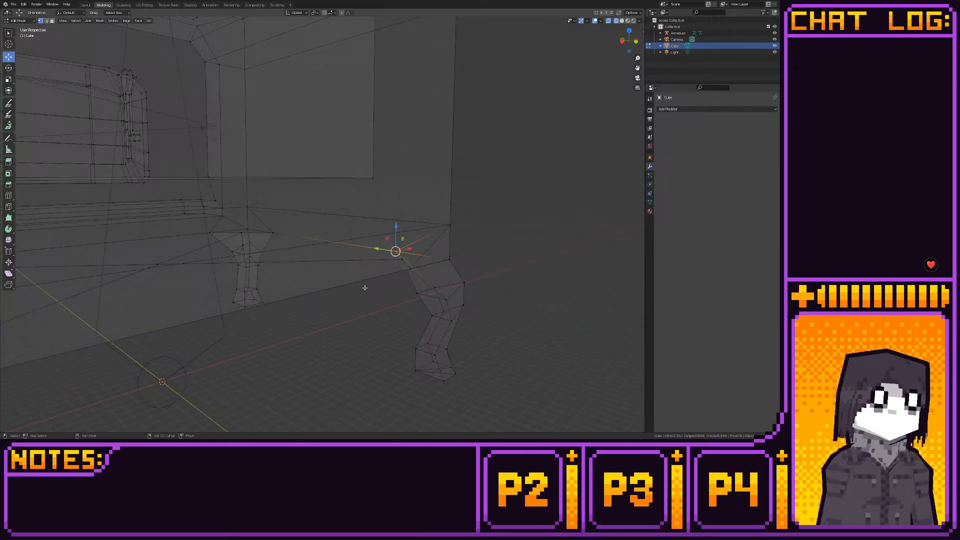
left_click(449, 259)
key("m")
left_click(470, 263)
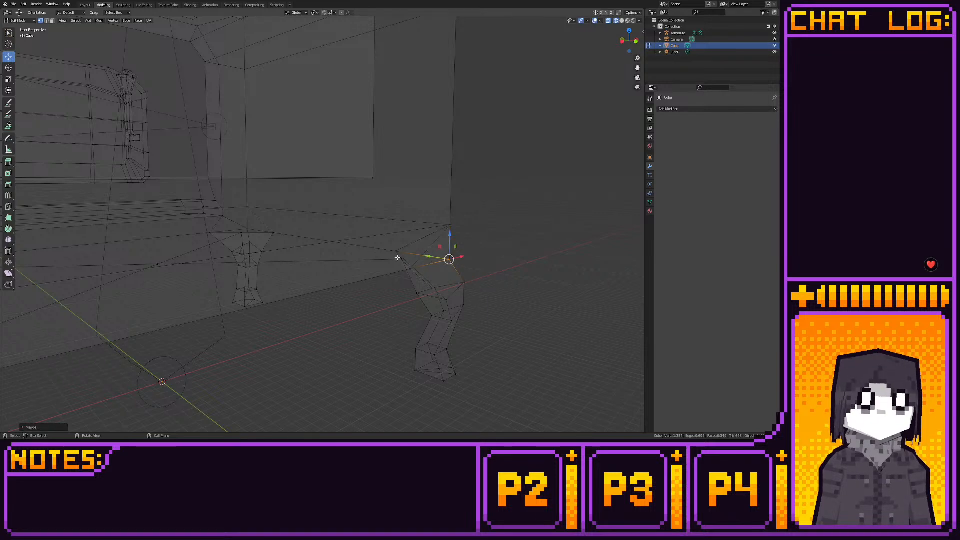
key("m")
left_click(408, 263)
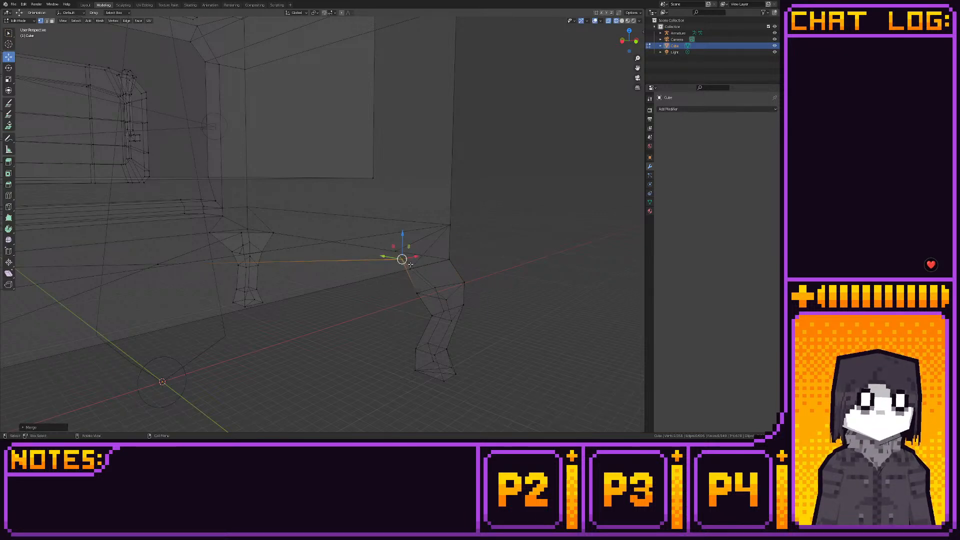
- Merge the overlapping vertices at center on the last inner corner of the near leg's top
key("m")
left_click(404, 276)
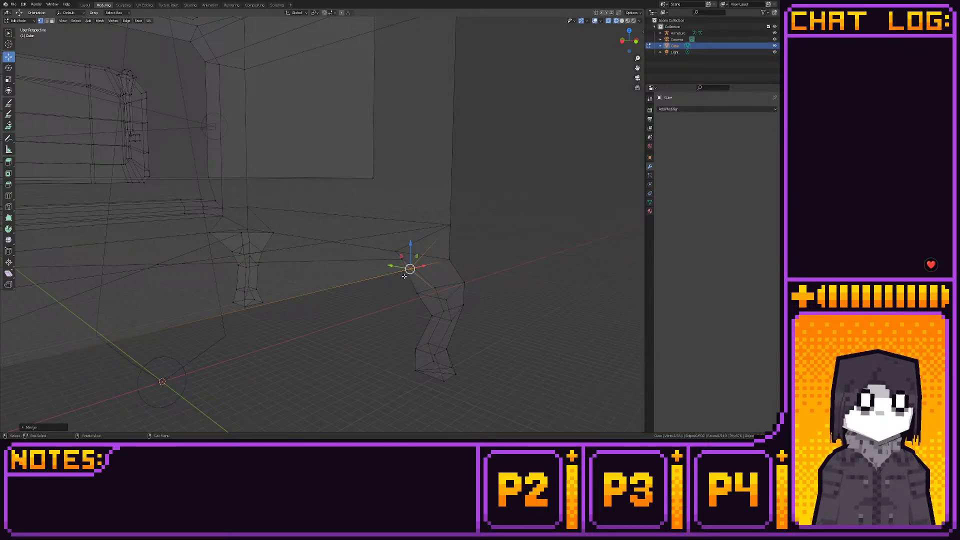
middle_click_drag(507, 300, 472, 284)
- Return to the Layout workspace and parent the stove mesh to the armature using Armature Deform With Empty Groups
left_click(85, 5)
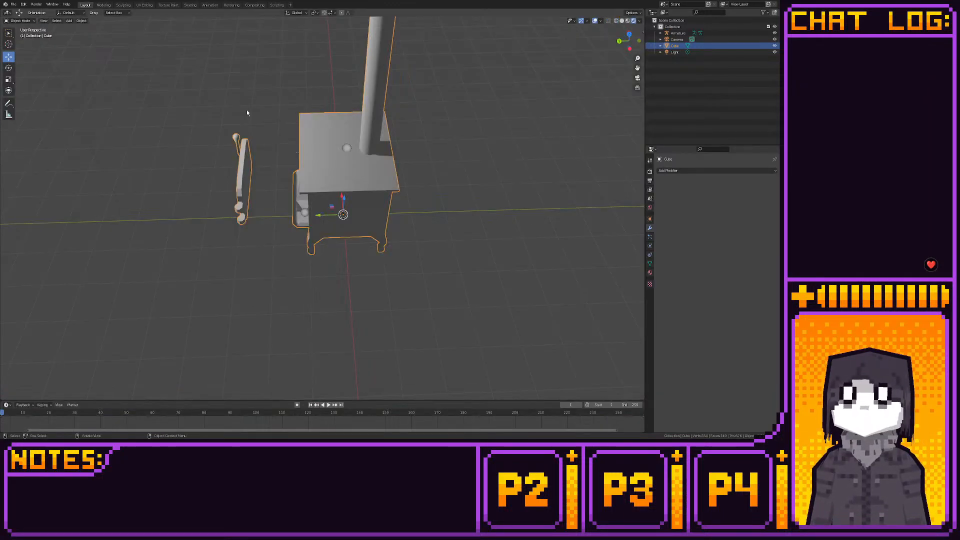
middle_click_drag(247, 111, 227, 135)
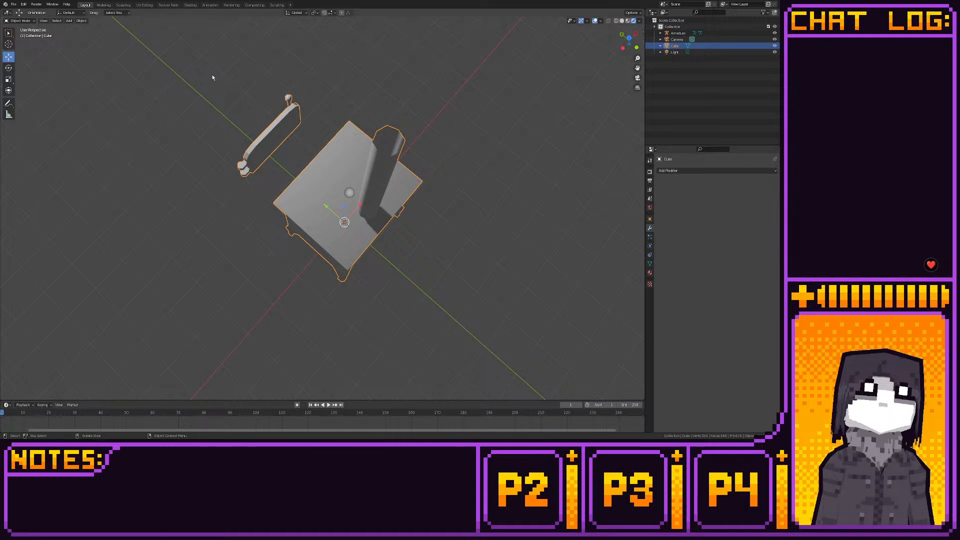
left_click(349, 193, "shift")
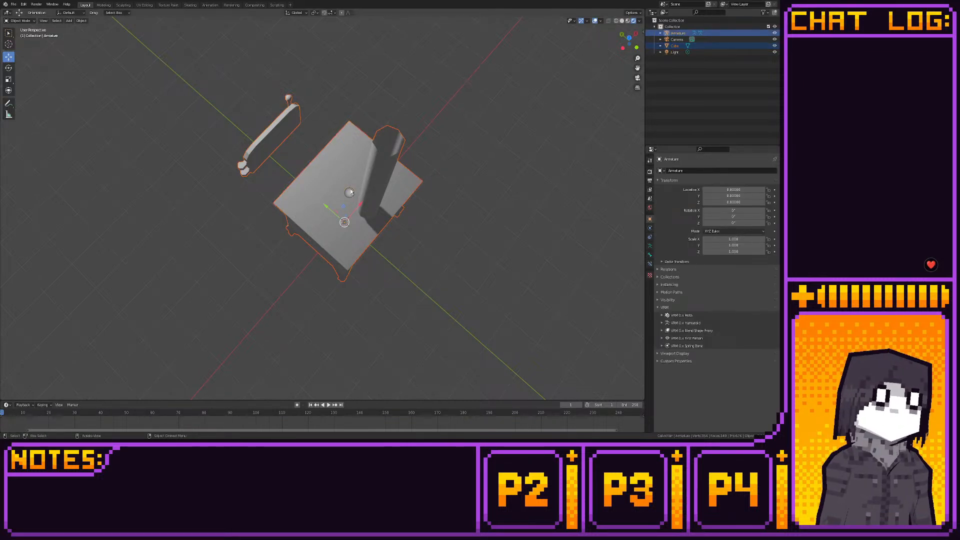
key("ctrl+p")
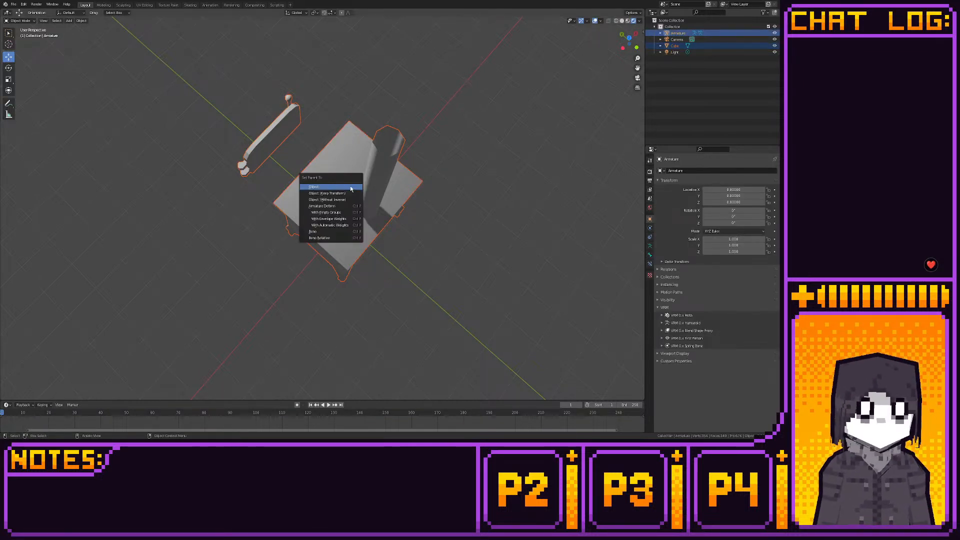
left_click(351, 213)
- Put the stove mesh in Weight Paint mode and make the horizontal bone across the door opening active
middle_click_drag(277, 159, 362, 127)
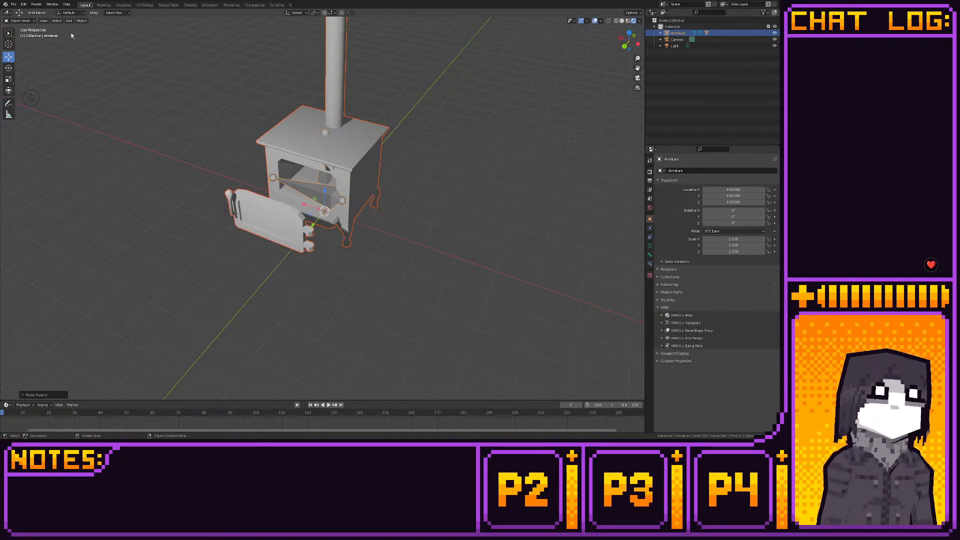
left_click(308, 149, "shift")
left_click(21, 20)
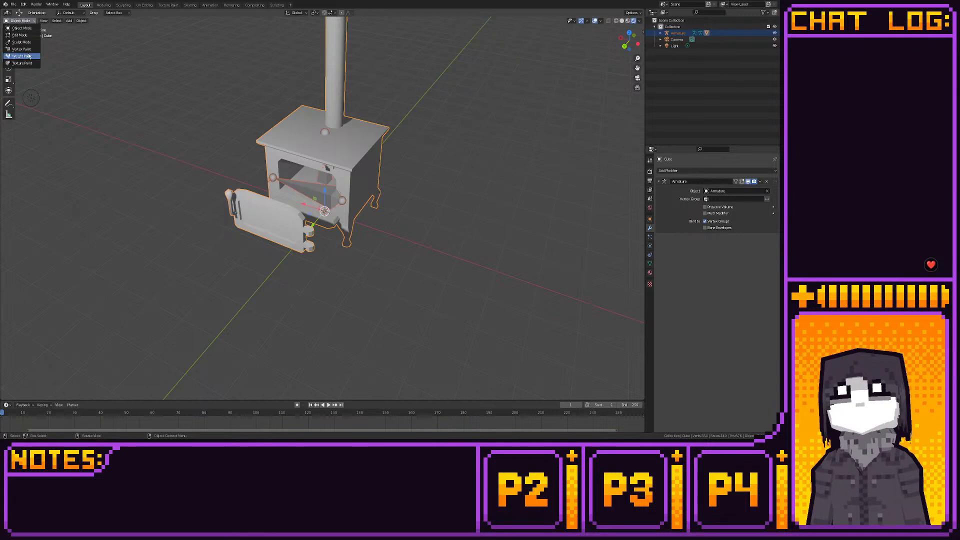
left_click(22, 56)
middle_click_drag(118, 87, 300, 185)
left_click(318, 190, "ctrl")
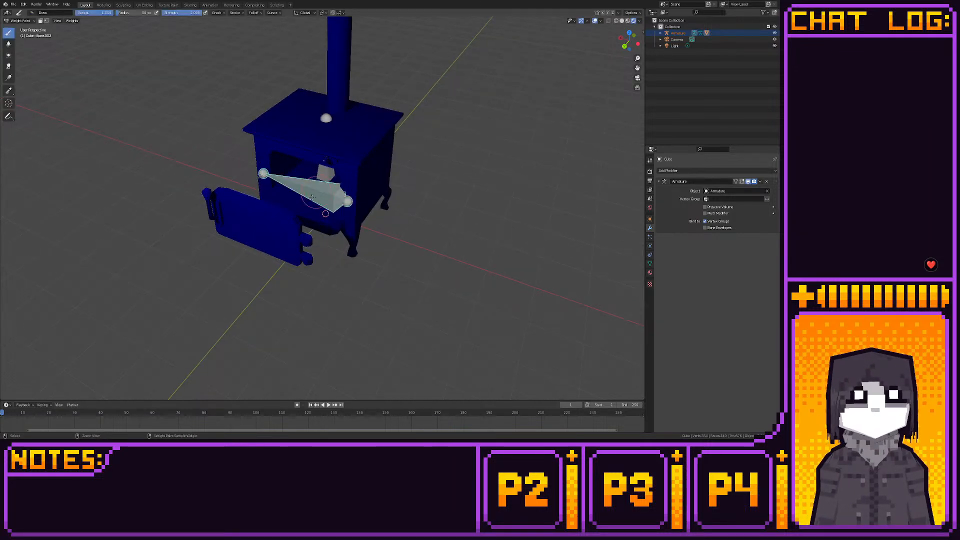
- Paint full weight for the door bone onto both door hinges and the door's hinge-side edge
middle_click_drag(300, 215, 242, 224)
scroll(242, 223, "up", 3)
left_click_drag(198, 170, 196, 256)
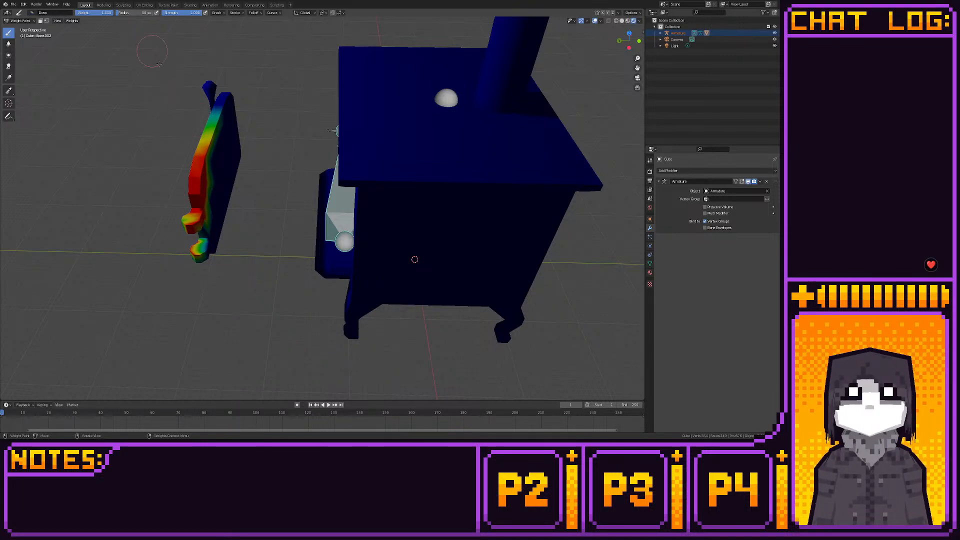
middle_click_drag(165, 45, 285, 122)
left_click_drag(285, 122, 252, 146)
mouse_move(253, 146)
middle_mouse_down()
mouse_move(246, 162)
mouse_move(218, 174)
middle_mouse_up()
left_click_drag(200, 222, 198, 196)
middle_click_drag(188, 197, 253, 162)
mouse_move(316, 68)
left_mouse_down()
mouse_move(304, 84)
mouse_move(314, 143)
mouse_move(301, 134)
mouse_move(295, 149)
mouse_move(305, 173)
mouse_move(312, 141)
left_mouse_up()
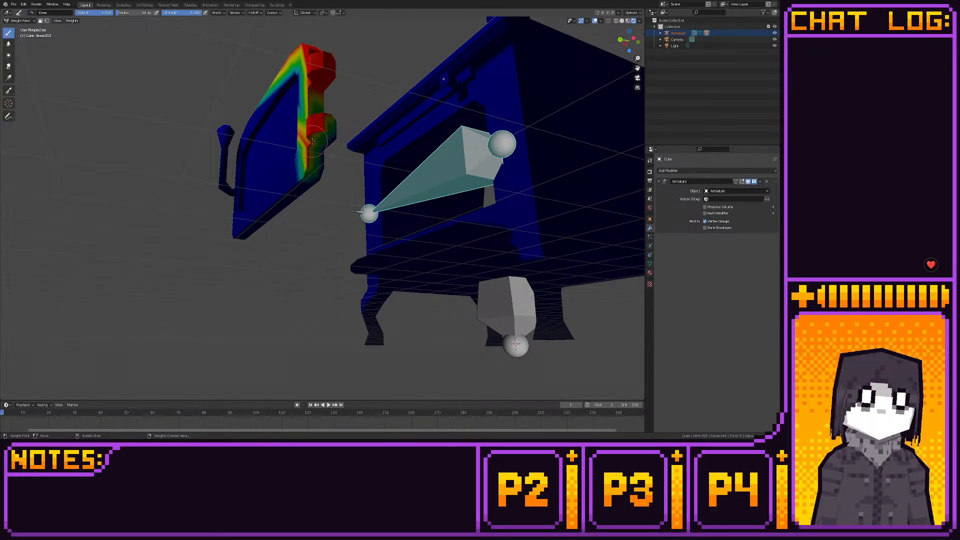
middle_click_drag(311, 142, 262, 136)
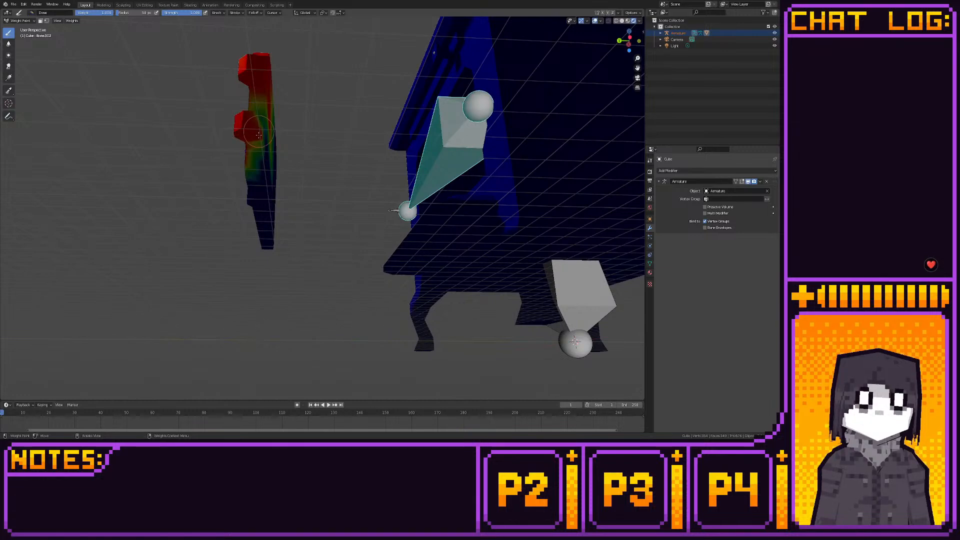
left_click_drag(259, 135, 264, 140)
- Paint full weight over the upper half and top edge of the door's inner face
middle_click_drag(263, 122, 253, 177)
left_click_drag(212, 321, 211, 270)
middle_click_drag(216, 194, 153, 212)
mouse_move(402, 130)
left_mouse_down()
mouse_move(429, 155)
mouse_move(411, 153)
mouse_move(420, 145)
mouse_move(409, 120)
mouse_move(373, 153)
mouse_move(331, 115)
mouse_move(393, 141)
mouse_move(309, 83)
left_mouse_up()
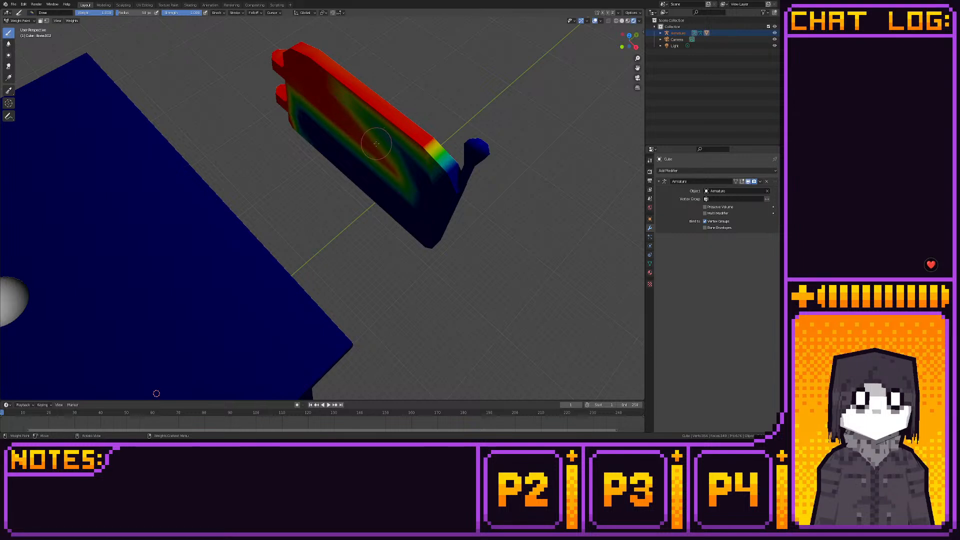
mouse_move(375, 145)
middle_mouse_down()
mouse_move(324, 169)
mouse_move(328, 161)
middle_mouse_up()
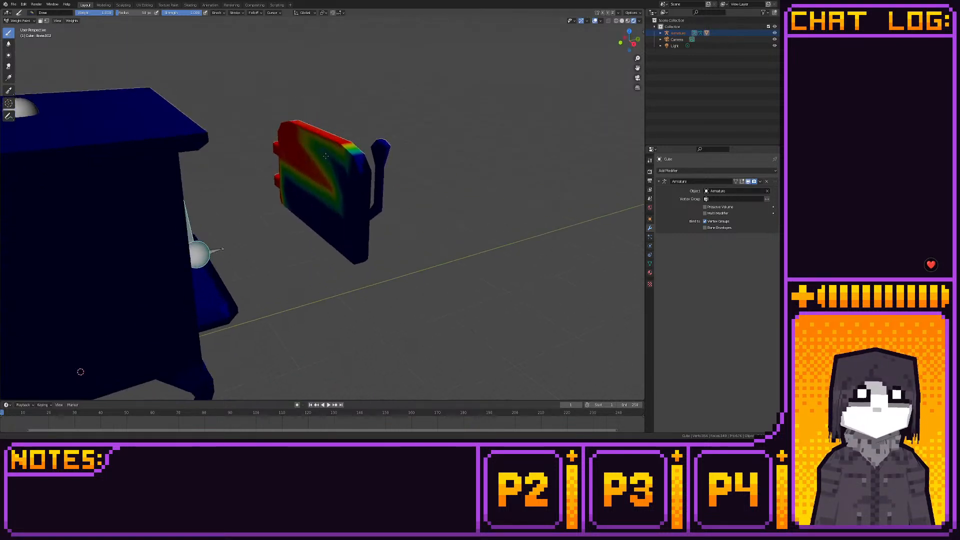
scroll(329, 162, "up", 2)
left_click_drag(351, 132, 357, 241)
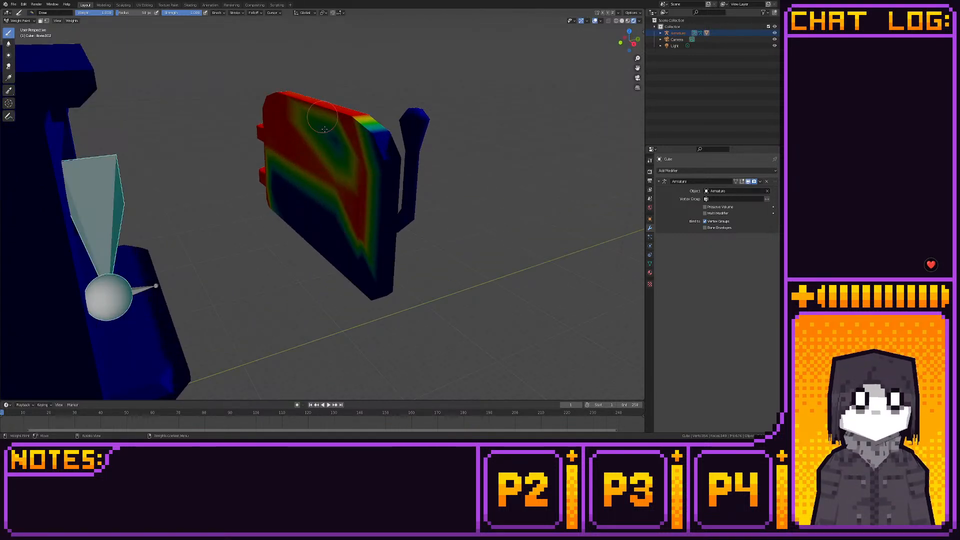
left_click_drag(323, 131, 321, 129)
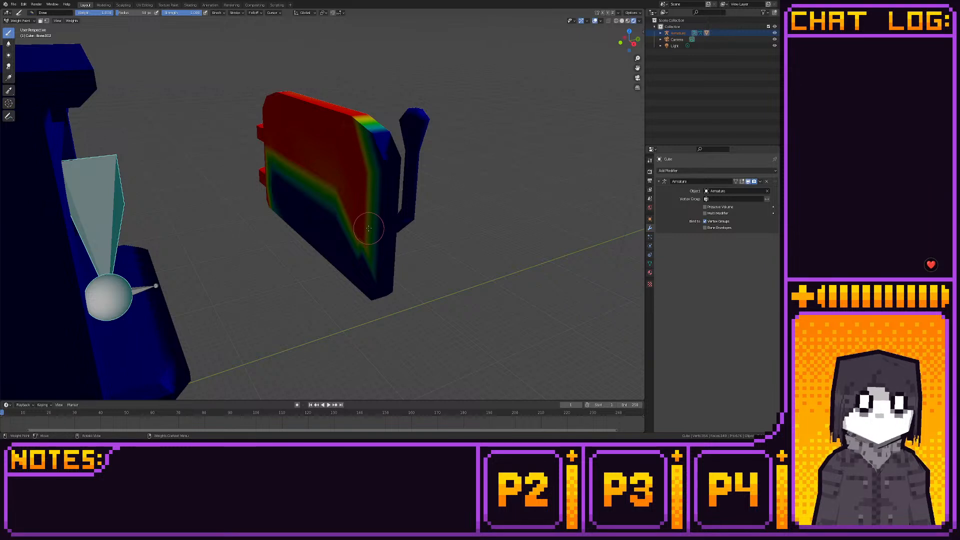
- Switch the viewport to Material Preview shading and paint weight along the lower edge and free lower corner of the door's inner face
left_click(628, 21)
middle_click_drag(322, 209, 344, 212, "shift")
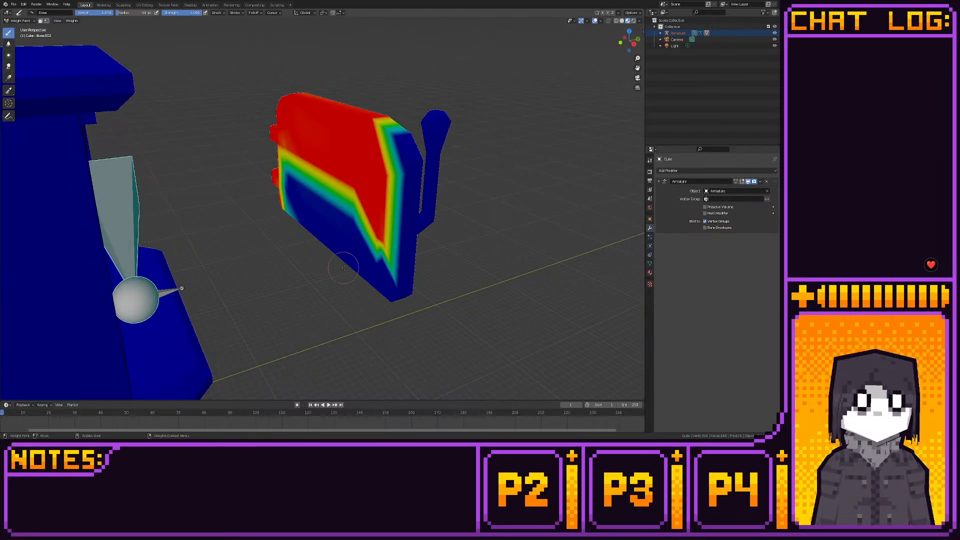
left_click_drag(344, 268, 382, 306)
left_click_drag(326, 242, 338, 270)
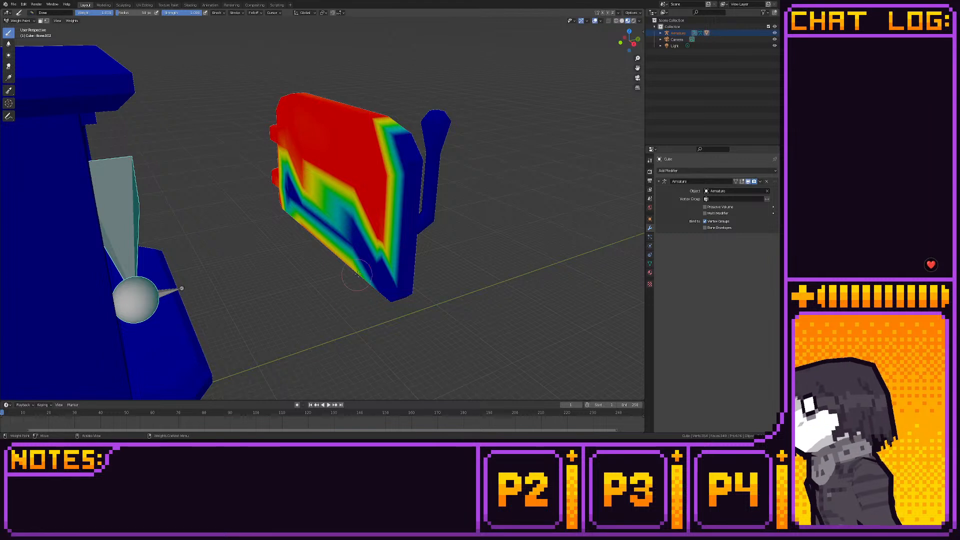
middle_click_drag(358, 274, 360, 292, "shift")
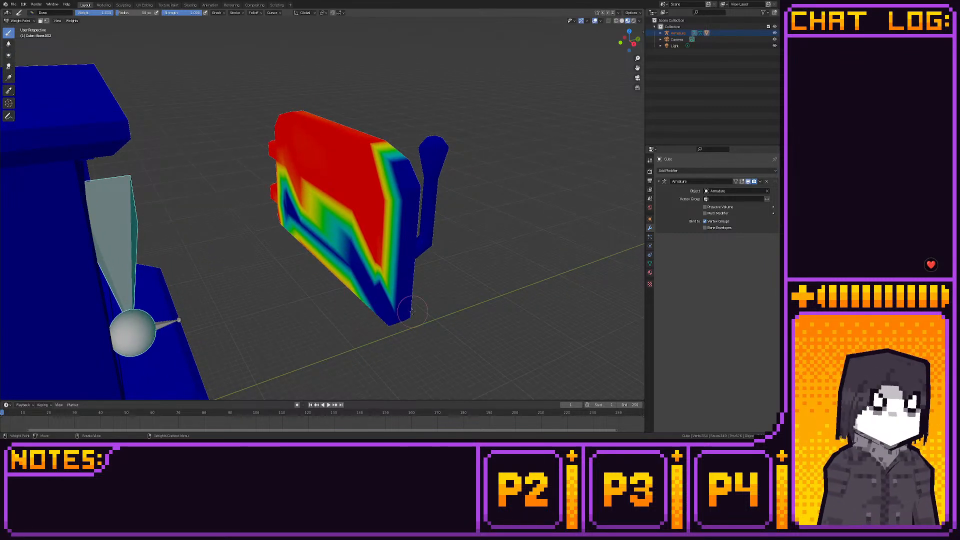
mouse_move(413, 311)
left_mouse_down()
mouse_move(390, 329)
mouse_move(367, 299)
mouse_move(378, 286)
left_mouse_up()
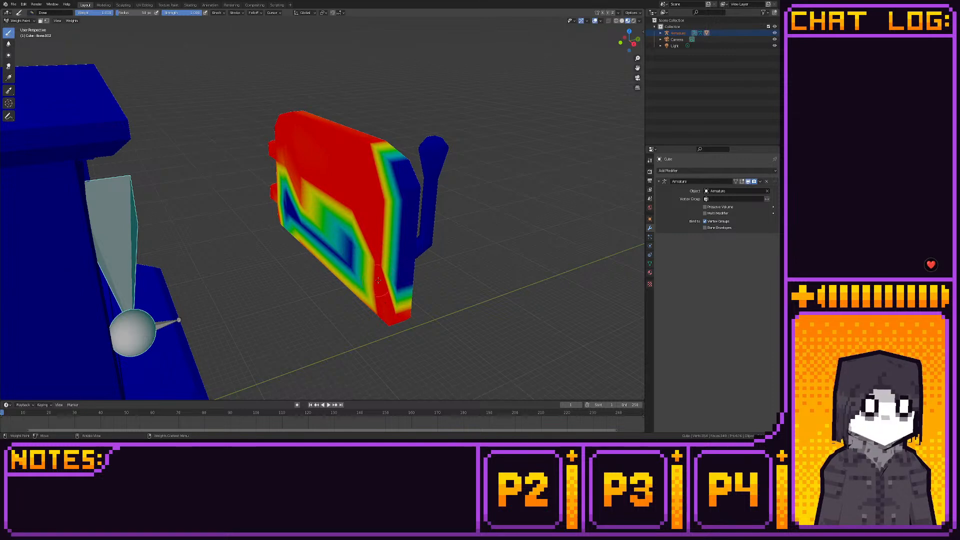
- Paint full weight around the bottom, hinge-side and top parts of the door's front frame
middle_click_drag(378, 280, 298, 283)
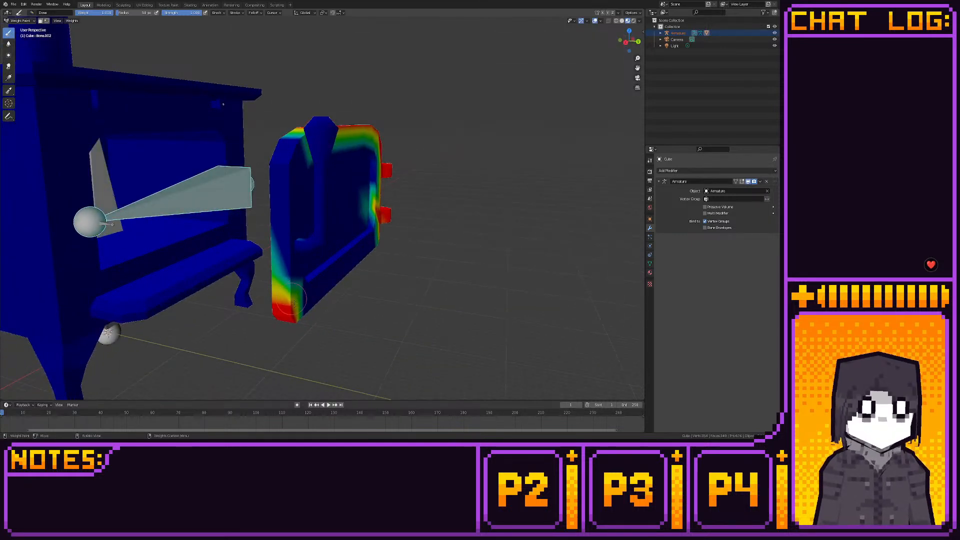
mouse_move(294, 302)
left_mouse_down()
mouse_move(356, 249)
mouse_move(297, 320)
mouse_move(302, 274)
left_mouse_up()
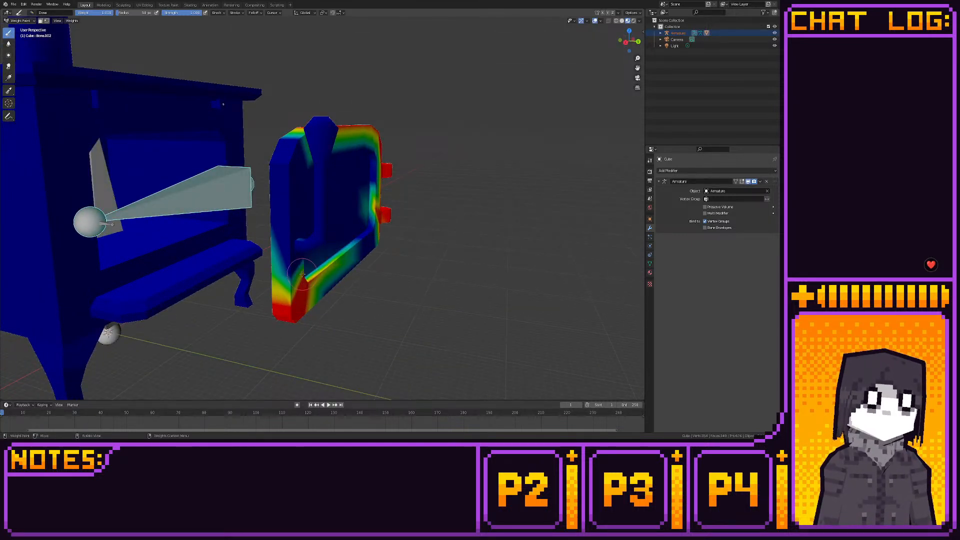
mouse_move(310, 306)
left_mouse_down()
mouse_move(382, 237)
mouse_move(367, 228)
mouse_move(360, 253)
mouse_move(372, 183)
mouse_move(380, 188)
mouse_move(367, 193)
mouse_move(374, 150)
mouse_move(376, 163)
mouse_move(358, 147)
left_mouse_up()
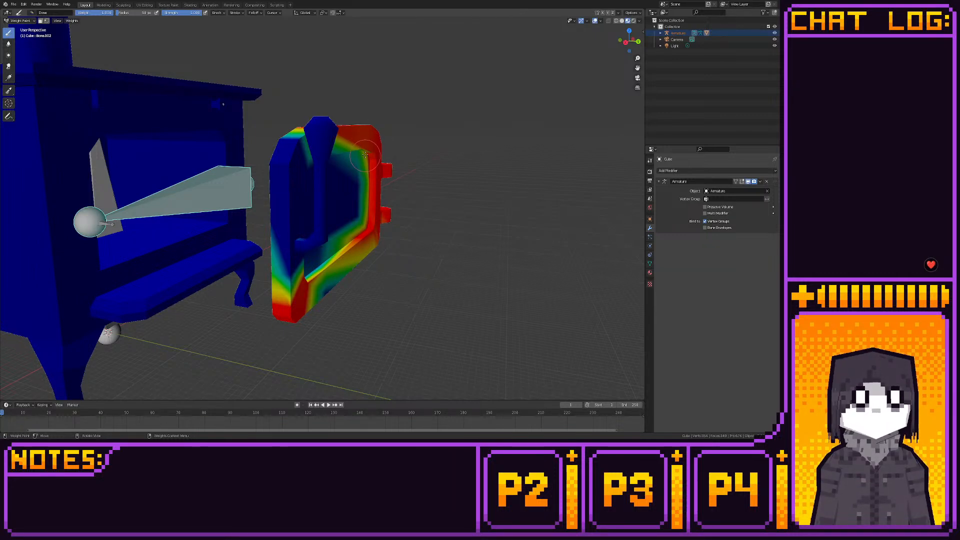
middle_click_drag(378, 175, 402, 206)
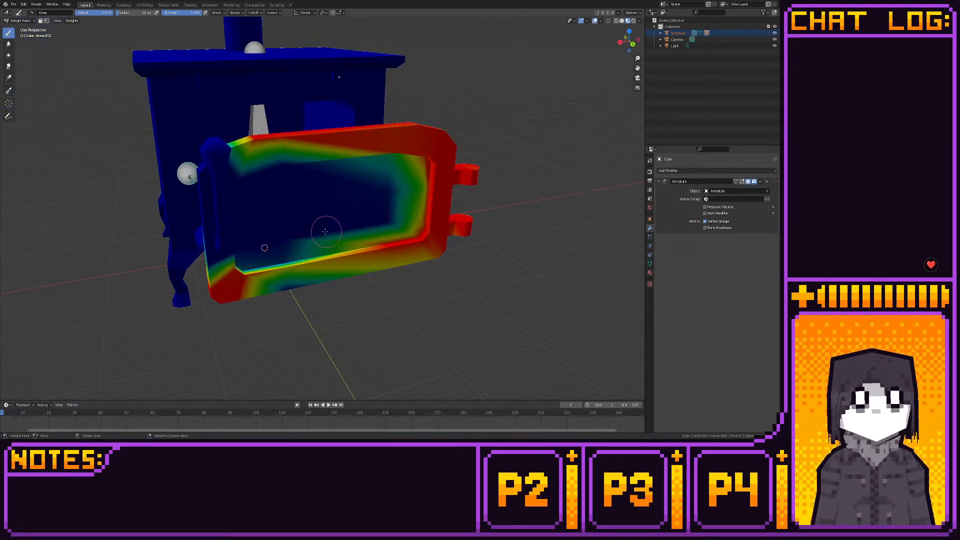
mouse_move(325, 231)
left_mouse_down()
mouse_move(287, 223)
mouse_move(323, 230)
left_mouse_up()
mouse_move(373, 209)
left_mouse_down()
mouse_move(300, 238)
mouse_move(259, 280)
mouse_move(430, 247)
mouse_move(344, 248)
mouse_move(342, 268)
left_mouse_up()
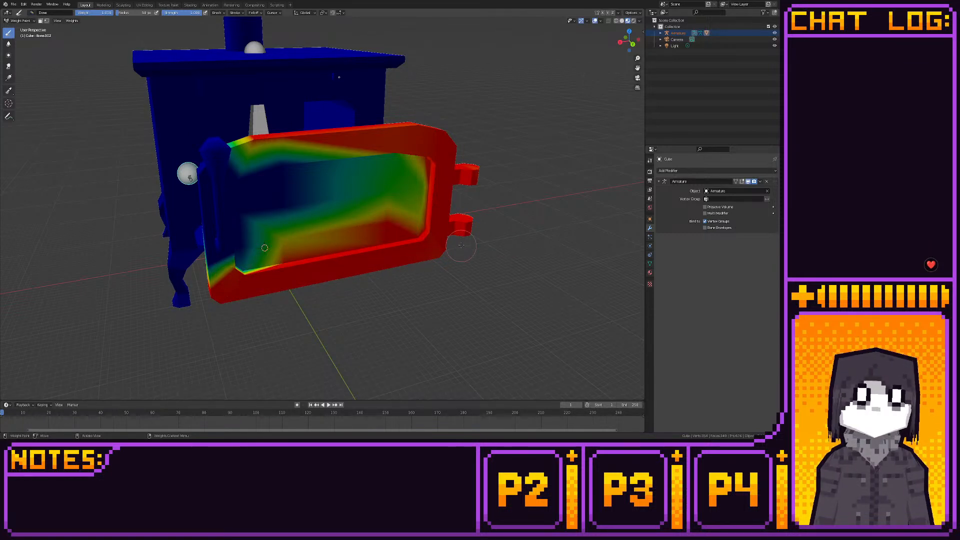
- Fill the remaining low-weight patches on the lower half of the door's inner face with full weight
middle_click_drag(438, 212, 278, 261)
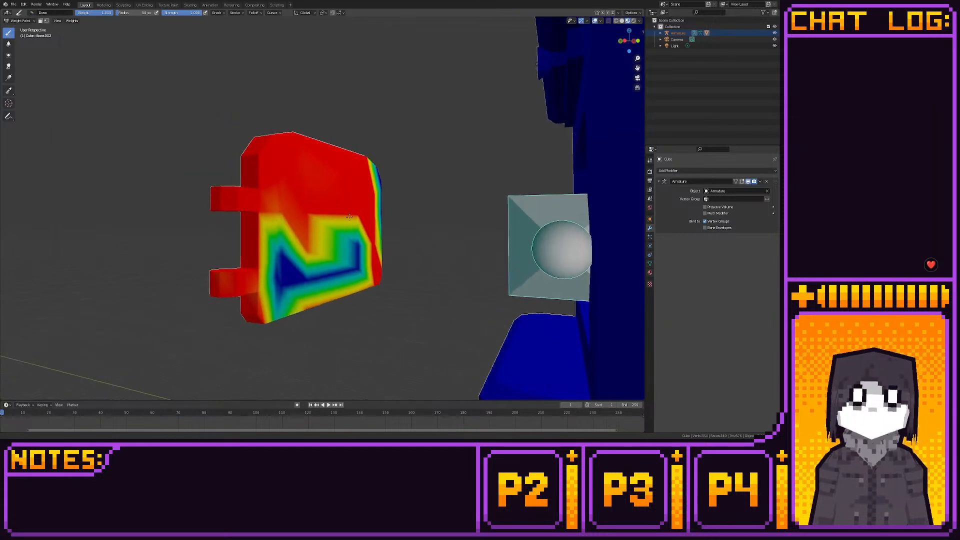
mouse_move(278, 261)
left_mouse_down()
mouse_move(288, 280)
mouse_move(330, 280)
mouse_move(279, 283)
mouse_move(285, 310)
left_mouse_up()
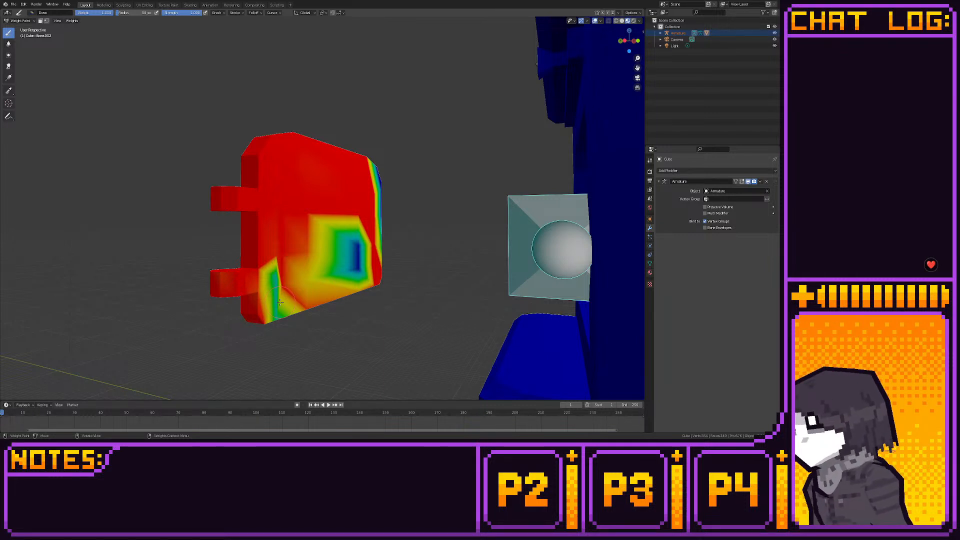
mouse_move(280, 302)
left_mouse_down()
mouse_move(273, 280)
mouse_move(285, 305)
mouse_move(273, 282)
mouse_move(299, 290)
mouse_move(345, 247)
mouse_move(285, 259)
left_mouse_up()
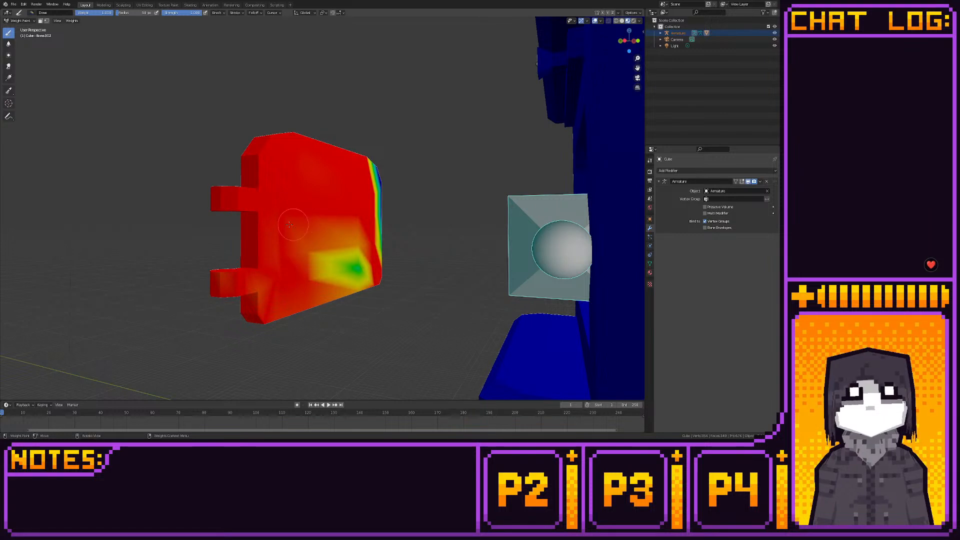
middle_click_drag(272, 271, 250, 306)
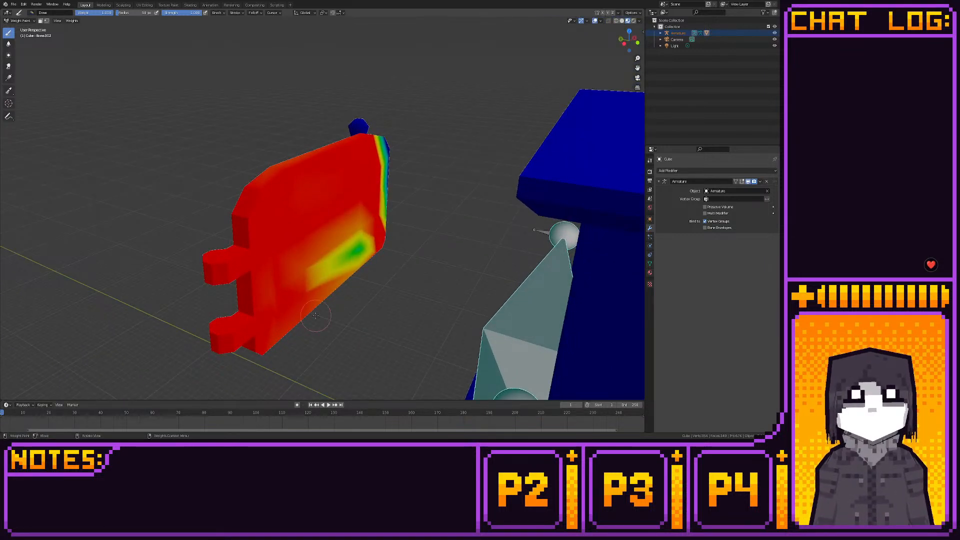
mouse_move(316, 315)
left_mouse_down()
mouse_move(352, 220)
mouse_move(332, 253)
mouse_move(345, 246)
left_mouse_up()
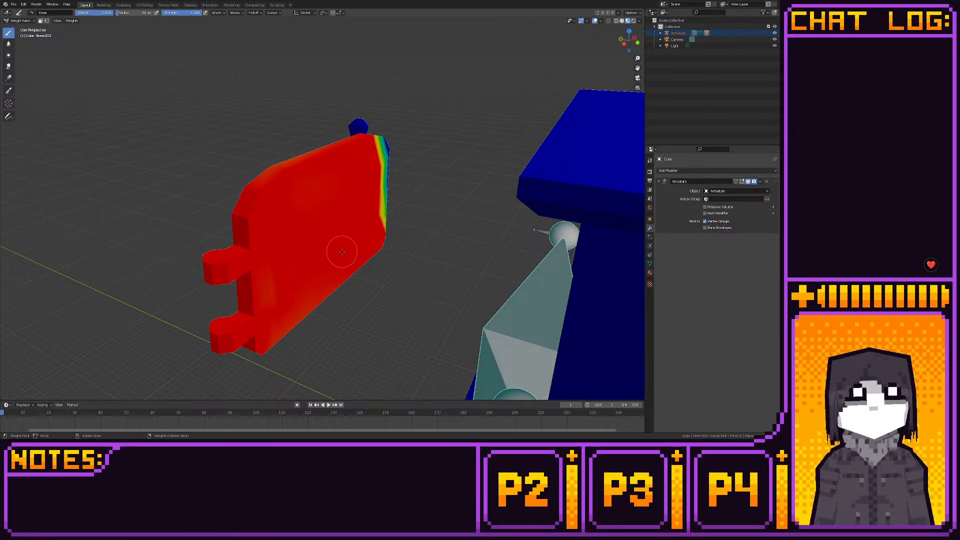
middle_click_drag(342, 251, 227, 220)
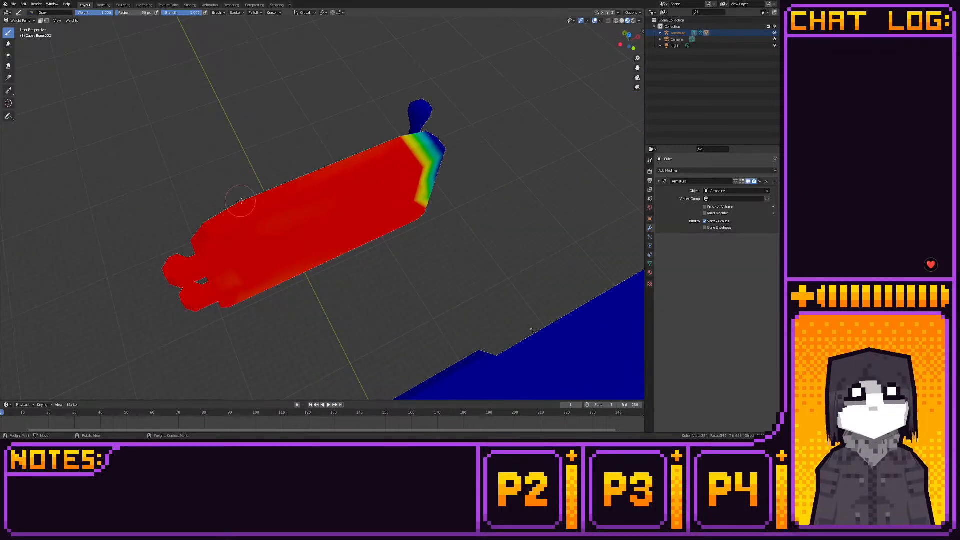
- Paint full weight down the door's narrow free edge beside the handle
middle_click_drag(352, 204, 268, 174)
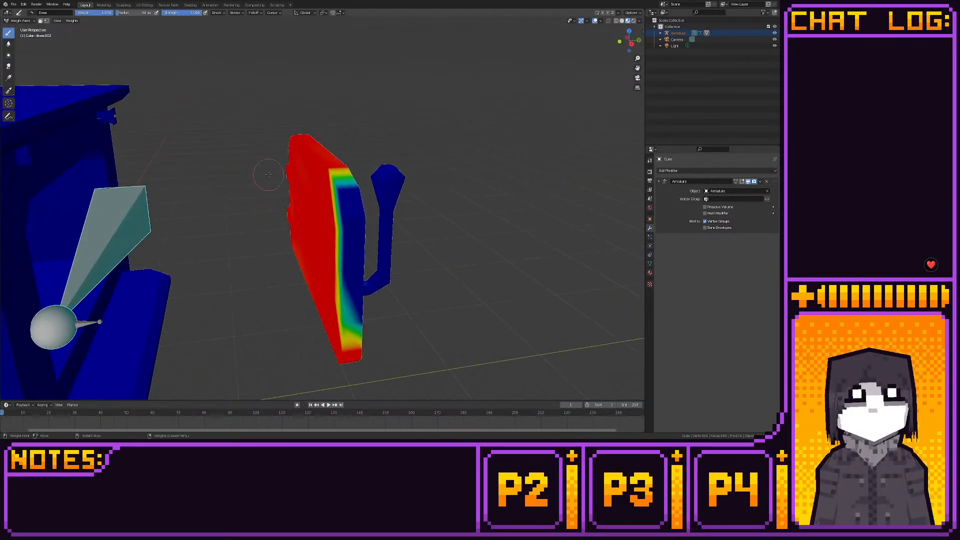
mouse_move(344, 188)
left_mouse_down()
mouse_move(352, 260)
mouse_move(339, 242)
left_mouse_up()
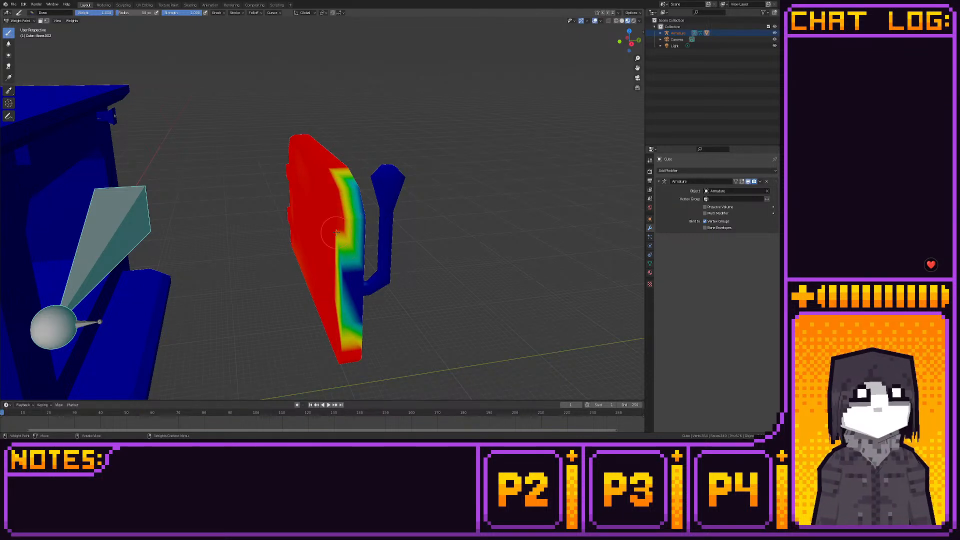
middle_click_drag(338, 205, 339, 263)
mouse_move(339, 263)
left_mouse_down()
mouse_move(352, 300)
mouse_move(359, 259)
left_mouse_up()
middle_click_drag(355, 353, 314, 332)
mouse_move(294, 253)
left_mouse_down()
mouse_move(301, 245)
mouse_move(290, 165)
mouse_move(290, 199)
left_mouse_up()
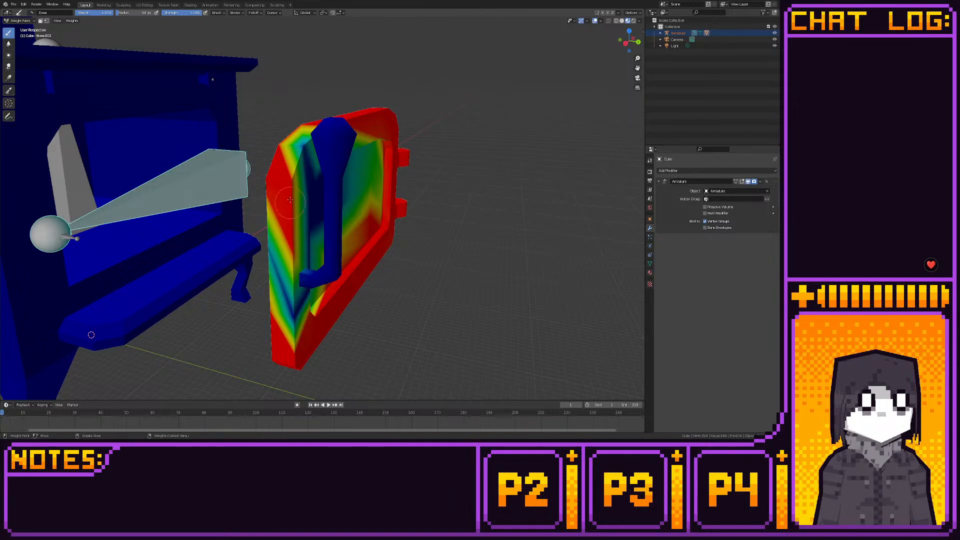
middle_click_drag(286, 245, 330, 239)
mouse_move(400, 231)
left_mouse_down()
mouse_move(425, 250)
mouse_move(425, 214)
left_mouse_up()
mouse_move(421, 336)
left_mouse_down()
mouse_move(439, 270)
mouse_move(437, 307)
left_mouse_up()
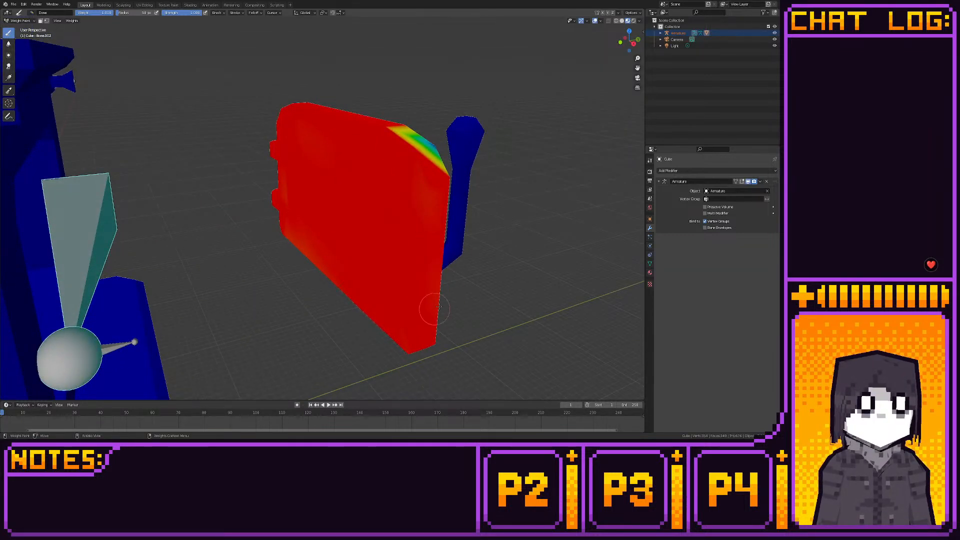
- Paint full weight over the upper handle-side part of the door's front frame and the top edge of its recessed panel
mouse_move(475, 292)
middle_mouse_down()
mouse_move(263, 273)
mouse_move(277, 299)
middle_mouse_up()
scroll(277, 295, "up", 2)
left_click_drag(278, 269, 258, 278)
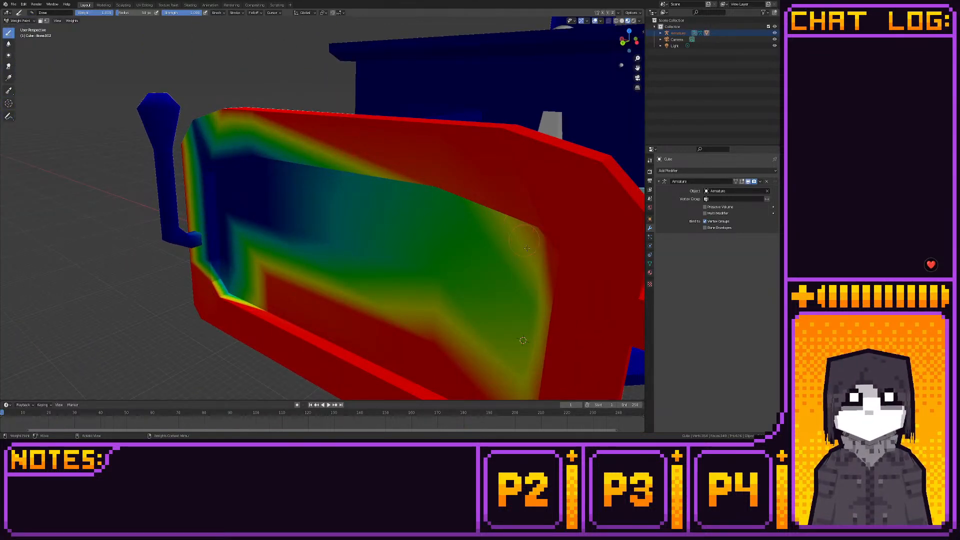
left_click_drag(527, 248, 550, 314)
mouse_move(260, 147)
left_mouse_down()
mouse_move(207, 163)
mouse_move(246, 164)
mouse_move(266, 240)
mouse_move(281, 154)
mouse_move(262, 162)
left_mouse_up()
key("ctrl+z")
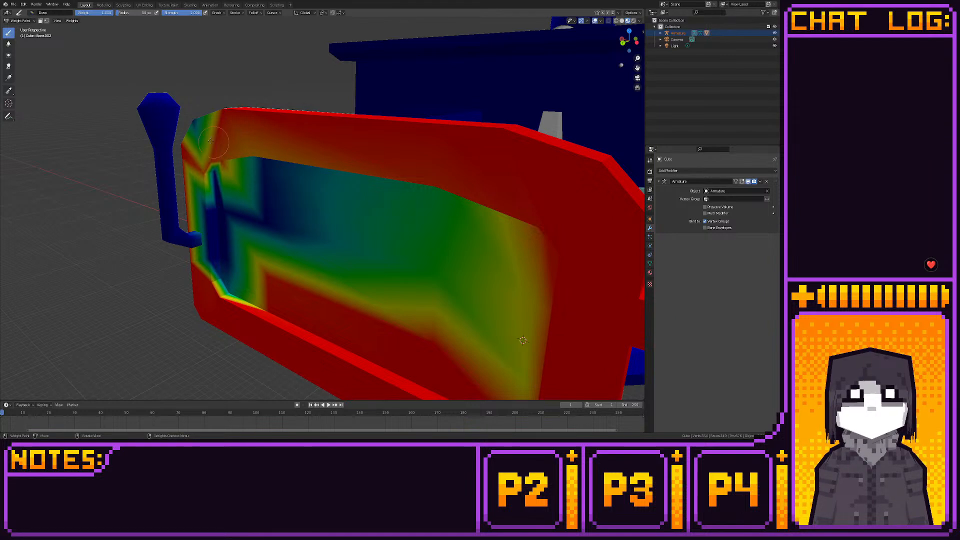
key("ctrl+z")
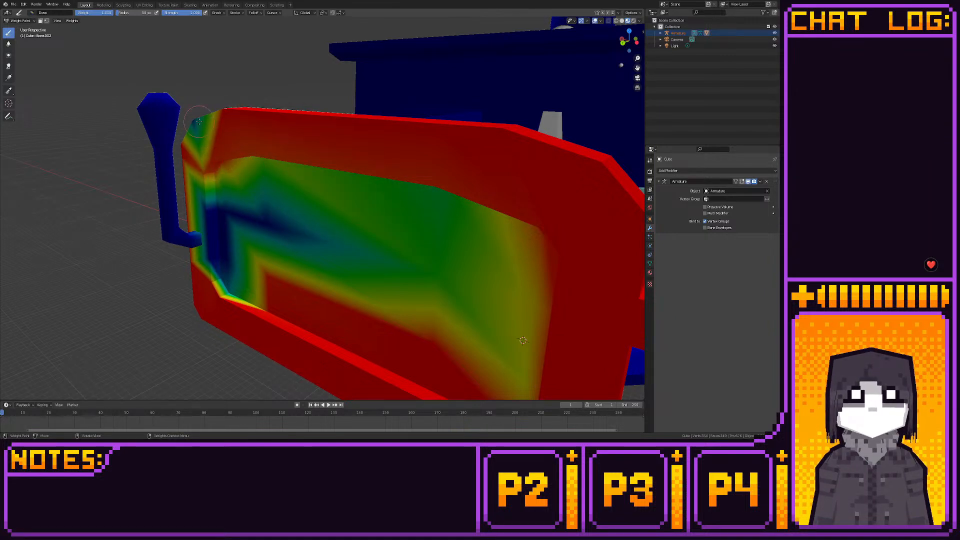
middle_click_drag(271, 186, 262, 164)
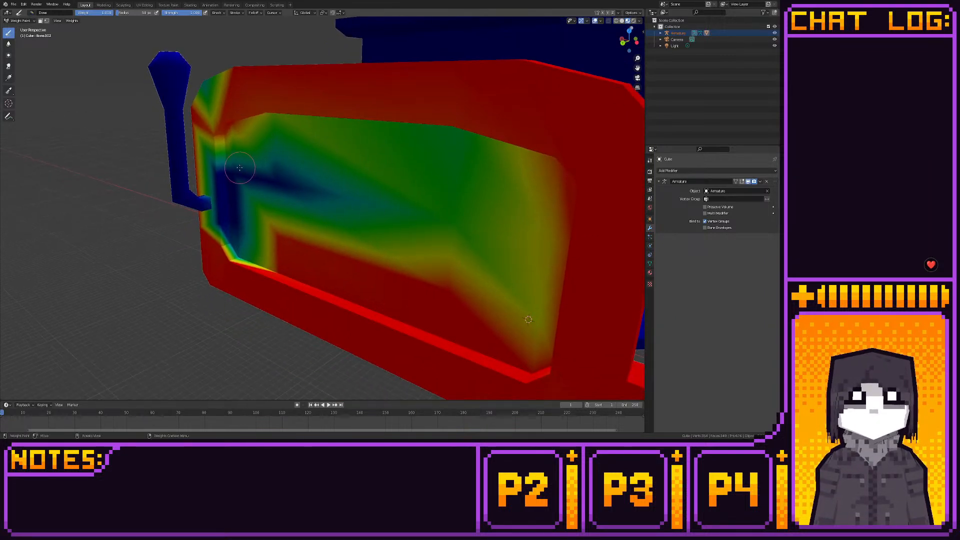
- Paint full weight along the handle side of the door's recessed front panel and fill the panel's remaining low-weight areas
mouse_move(239, 169)
left_mouse_down()
mouse_move(245, 223)
mouse_move(231, 141)
mouse_move(226, 193)
left_mouse_up()
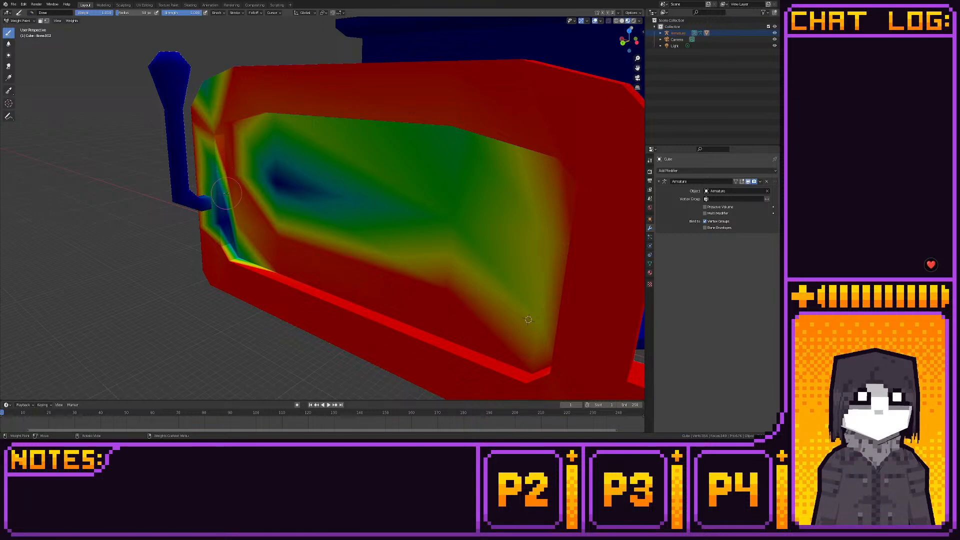
left_click_drag(276, 112, 311, 143)
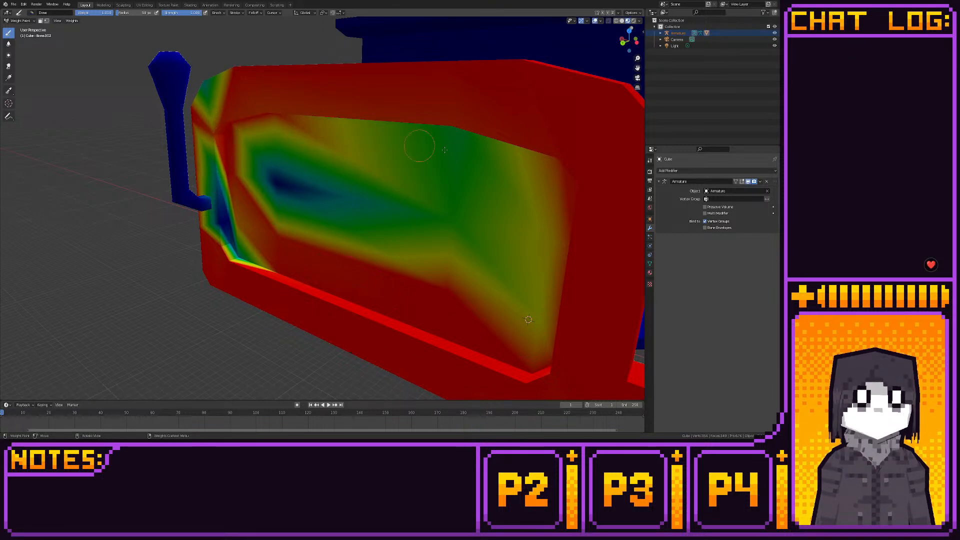
middle_click_drag(406, 133, 430, 135)
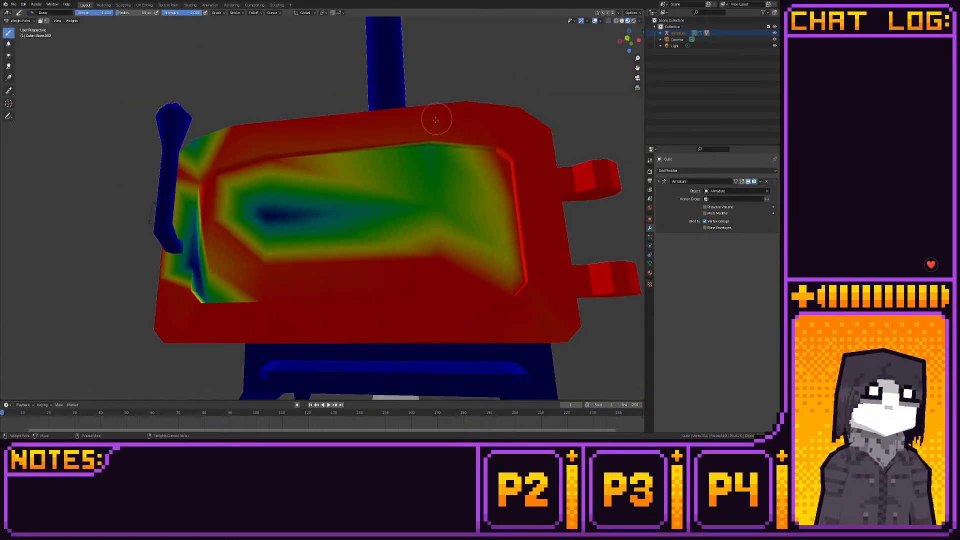
left_click_drag(472, 163, 511, 220)
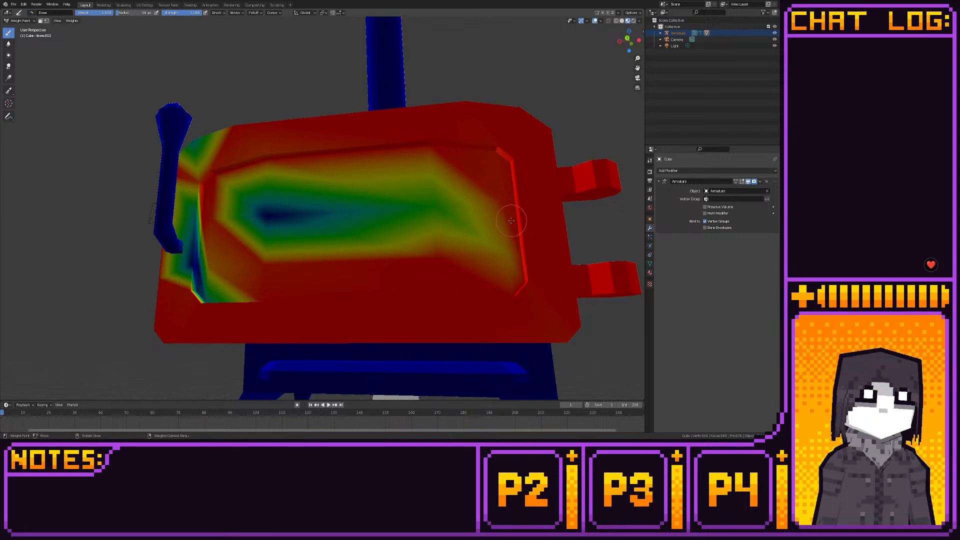
left_click_drag(498, 268, 508, 253)
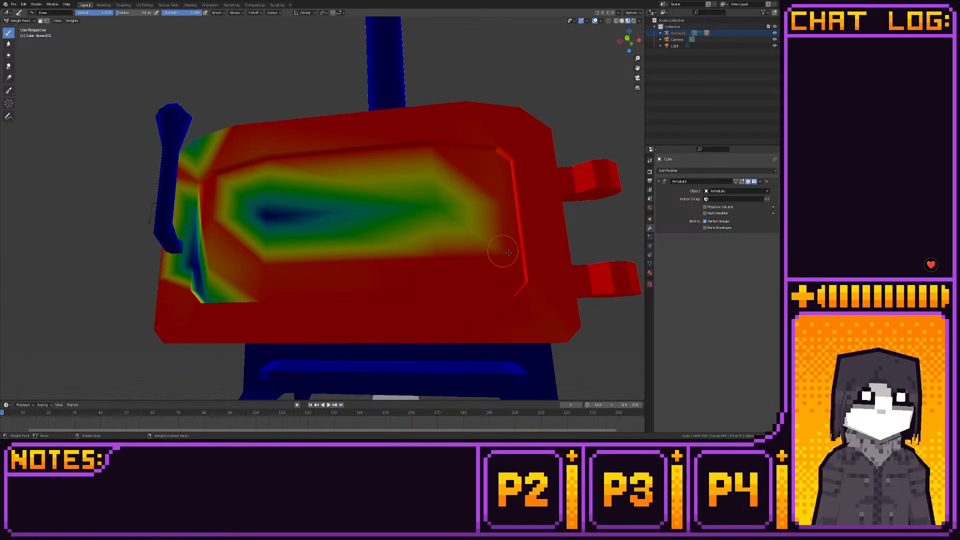
mouse_move(279, 247)
left_mouse_down()
mouse_move(265, 203)
mouse_move(270, 214)
mouse_move(459, 206)
left_mouse_up()
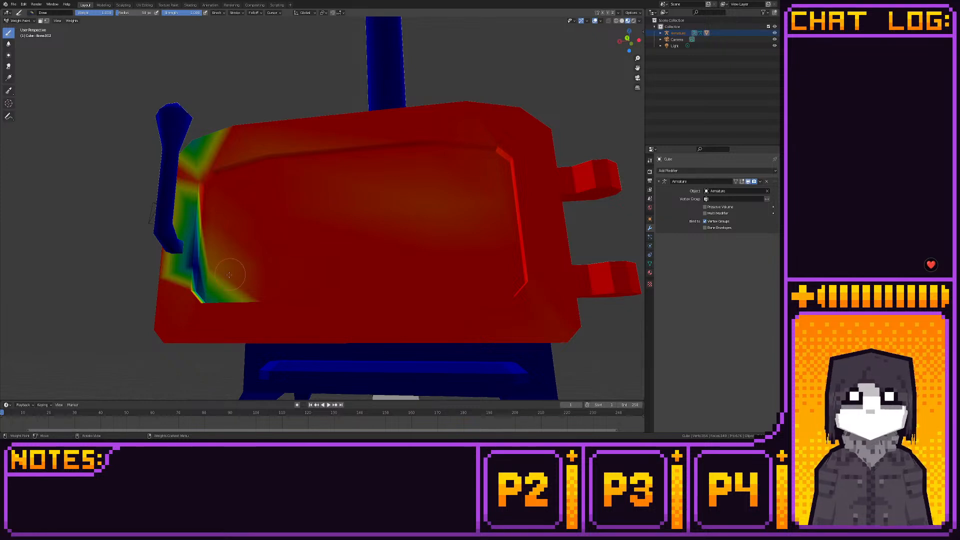
- Paint full weight on the recessed panel's lower handle-side corner and up its beveled edge beside the handle
left_click_drag(218, 264, 200, 287)
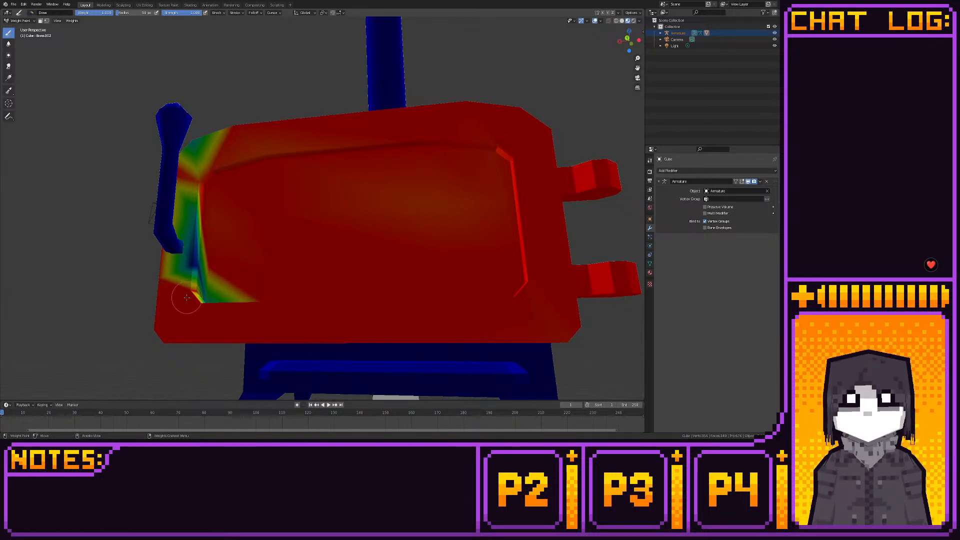
middle_click_drag(235, 289, 278, 317)
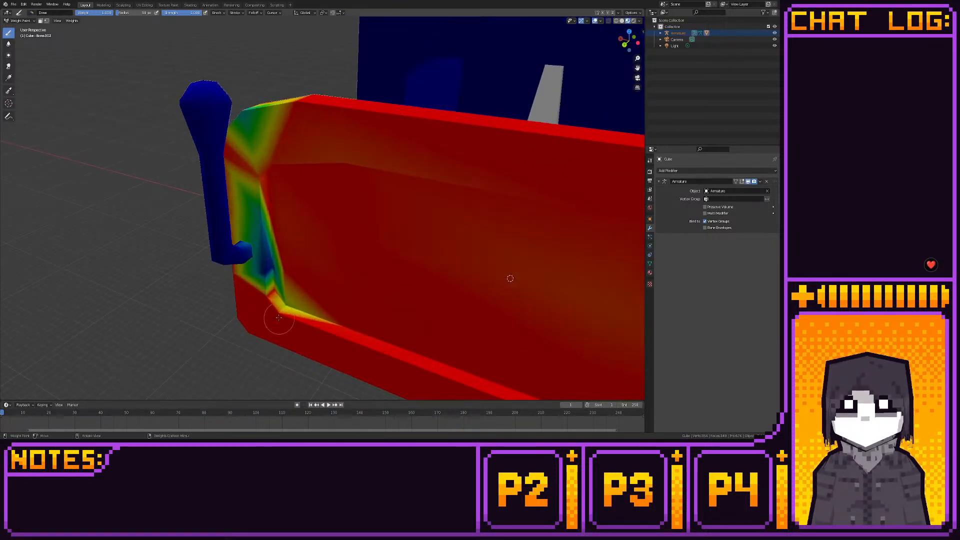
mouse_move(278, 317)
left_mouse_down()
mouse_move(265, 255)
mouse_move(278, 262)
mouse_move(262, 274)
mouse_move(263, 155)
left_mouse_up()
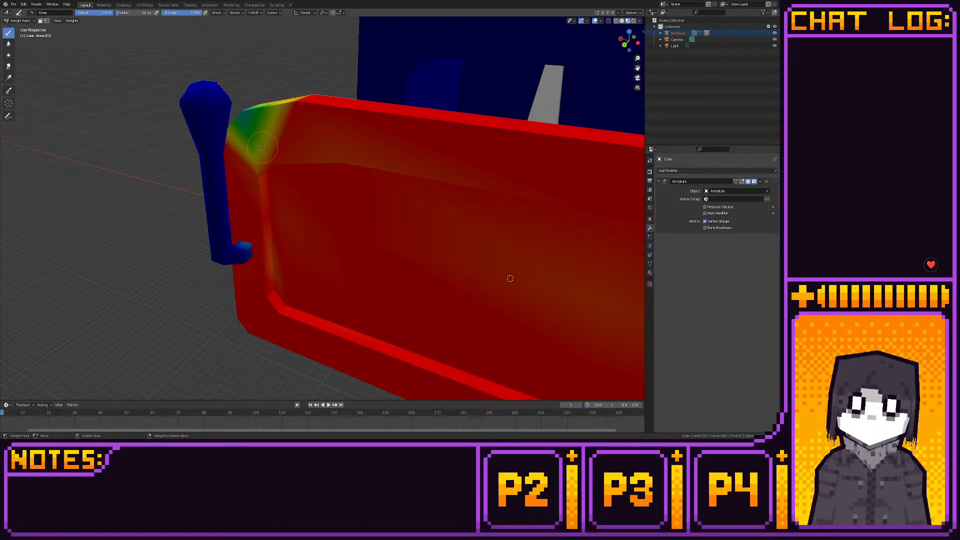
- Paint full weight on the door frame's upper corner near the handle and down the adjoining recess bevel
middle_click_drag(255, 110, 375, 236)
left_click_drag(374, 236, 360, 242)
mouse_move(360, 229)
middle_mouse_down()
mouse_move(299, 210)
mouse_move(260, 181)
mouse_move(310, 167)
middle_mouse_up()
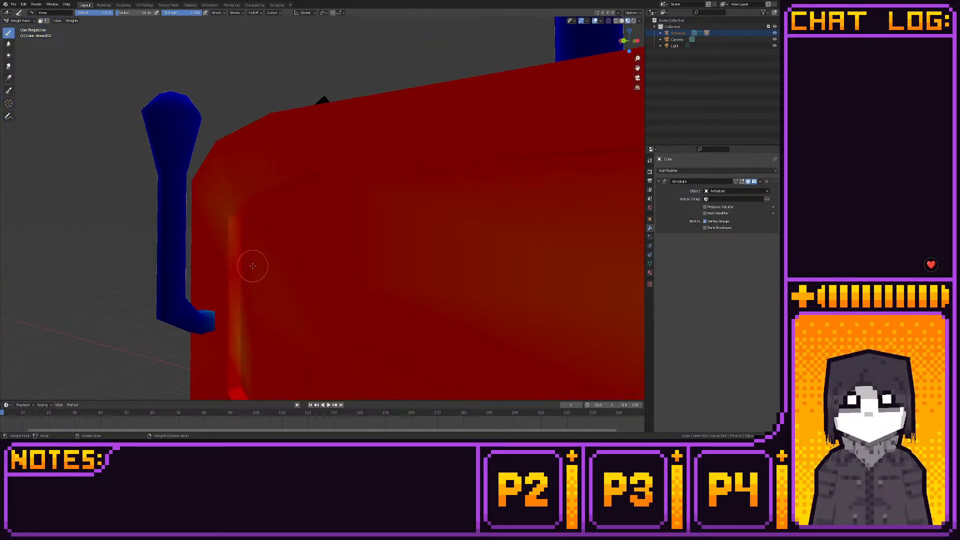
left_click_drag(238, 300, 245, 373)
- Touch up the faint low-weight patches on the door's front panel and along the bottom edge of its back face
scroll(249, 364, "down", 5)
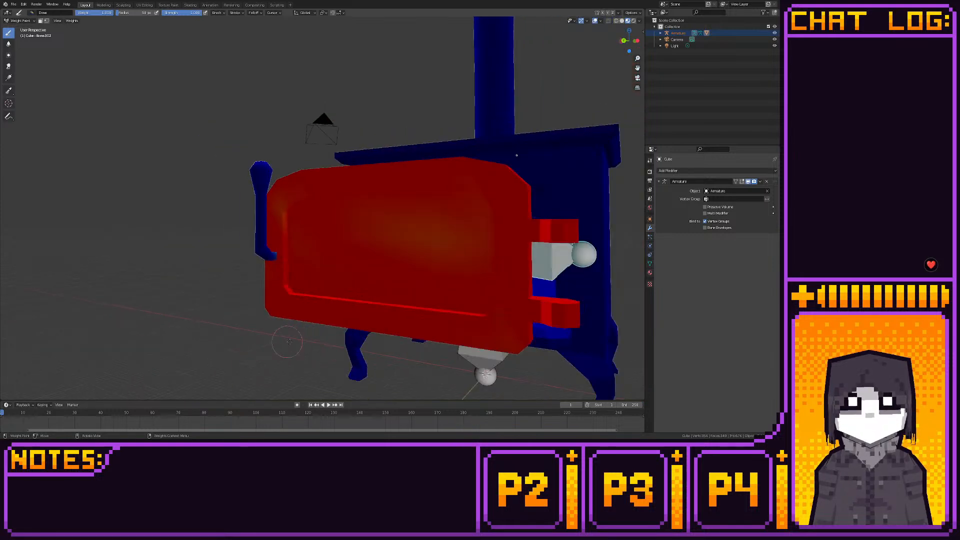
mouse_move(285, 339)
middle_mouse_down()
mouse_move(276, 327)
mouse_move(323, 260)
middle_mouse_up()
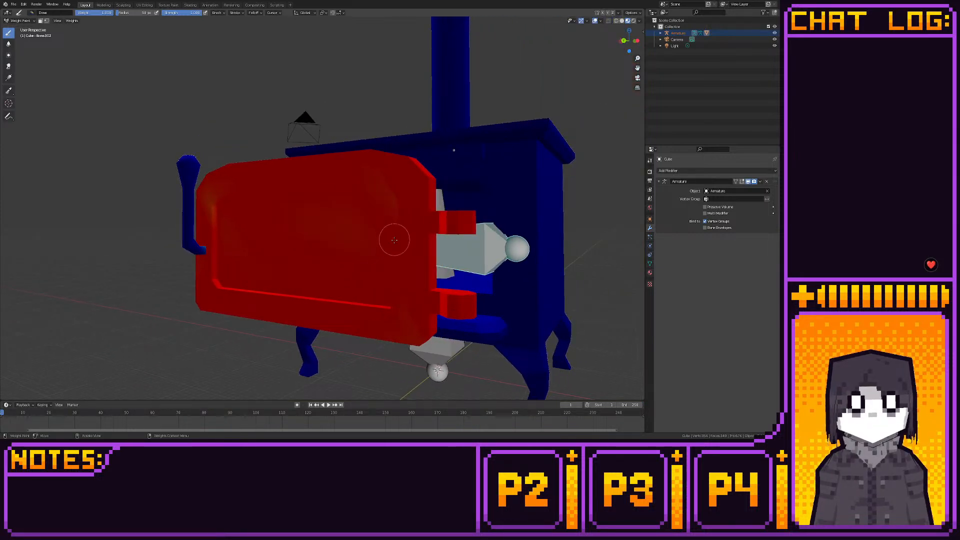
middle_click_drag(394, 232, 327, 218)
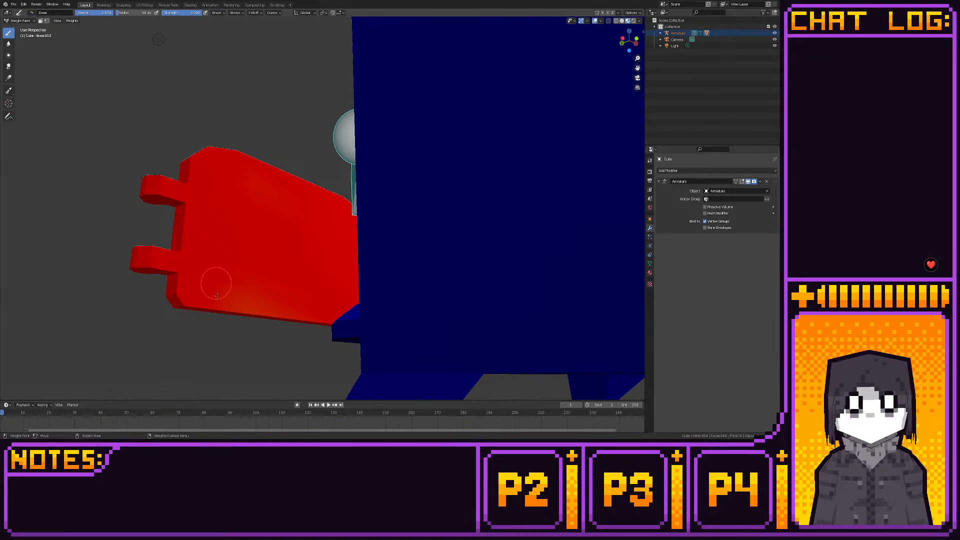
middle_click_drag(199, 302, 313, 312)
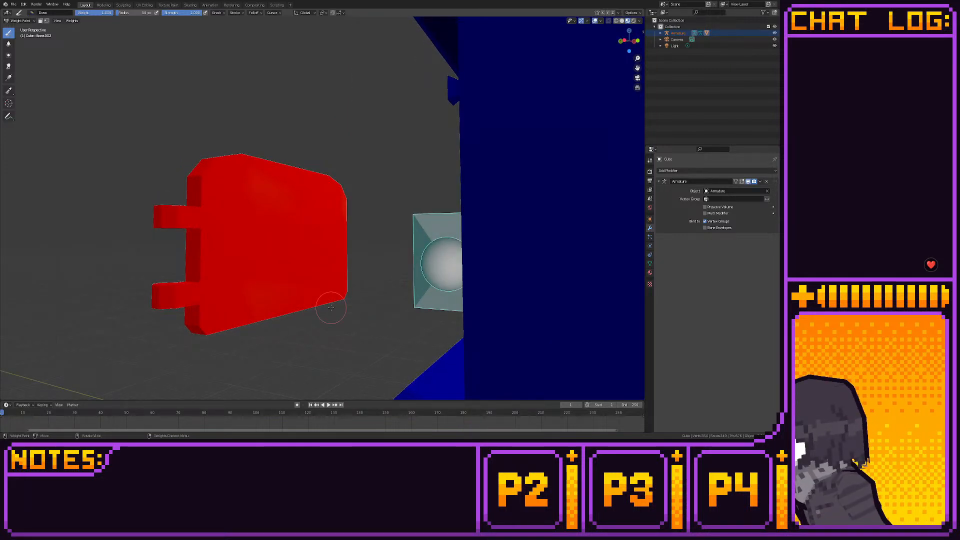
middle_click_drag(330, 307, 223, 258)
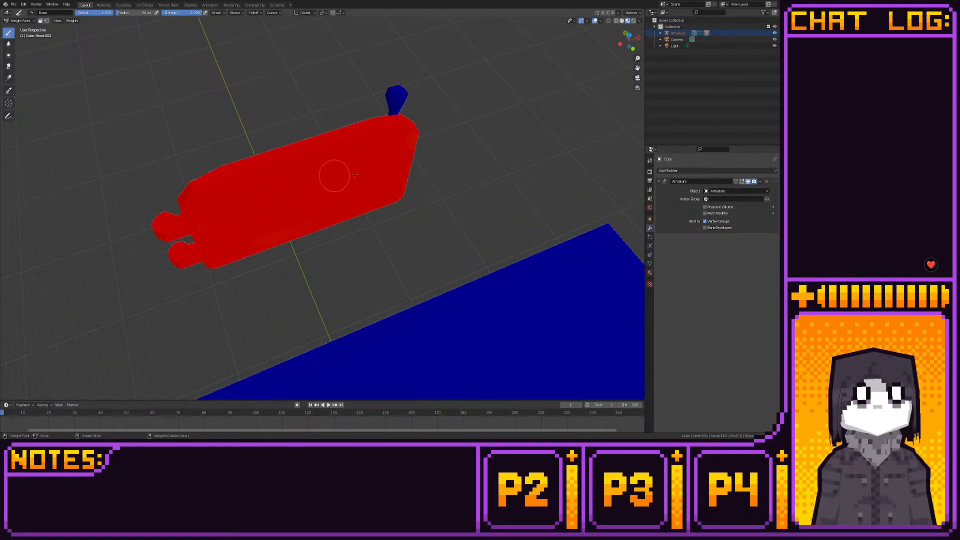
- Set the brush weight to 0 and clear the door bone's weight from the outer faces of the handle's attachment end
middle_click_drag(312, 222, 349, 273)
scroll(325, 259, "up", 4)
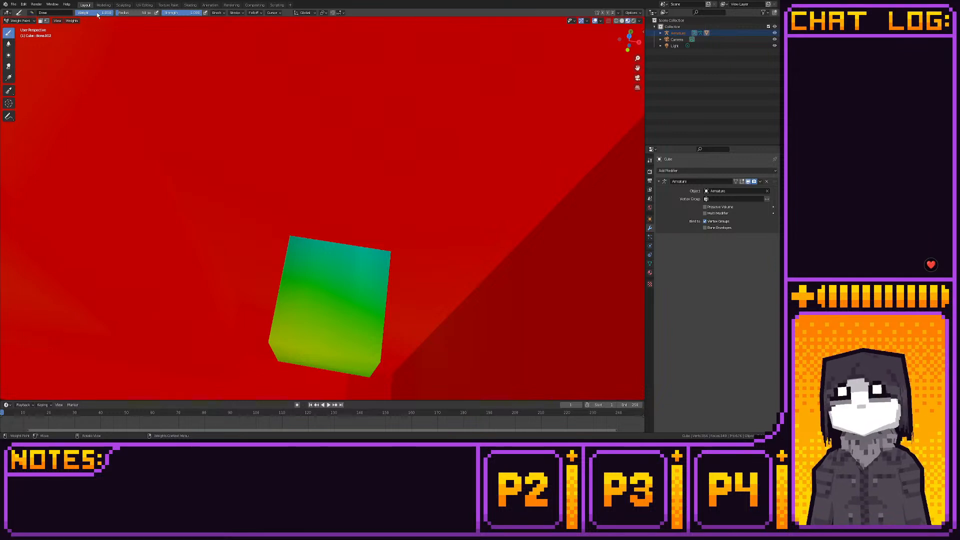
left_click_drag(308, 343, 275, 341)
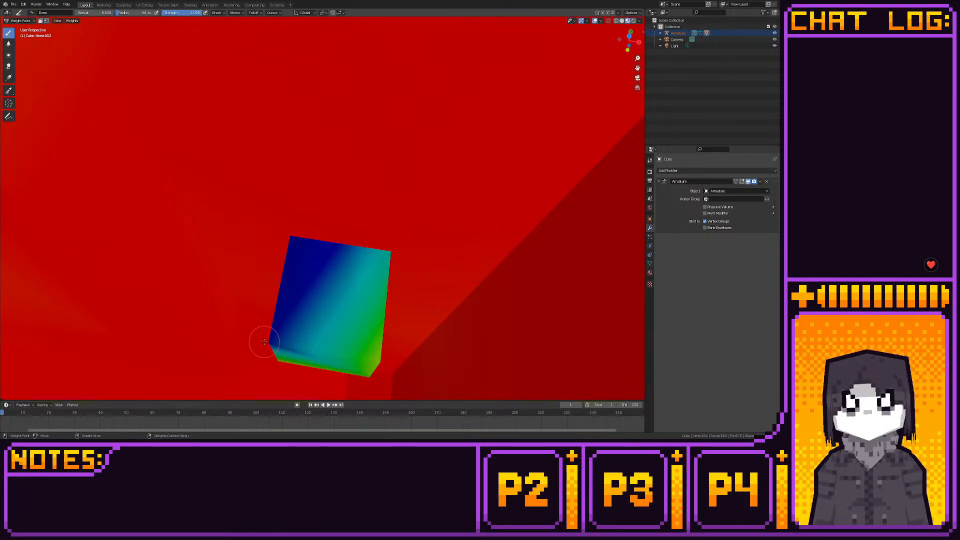
left_click_drag(368, 360, 369, 373)
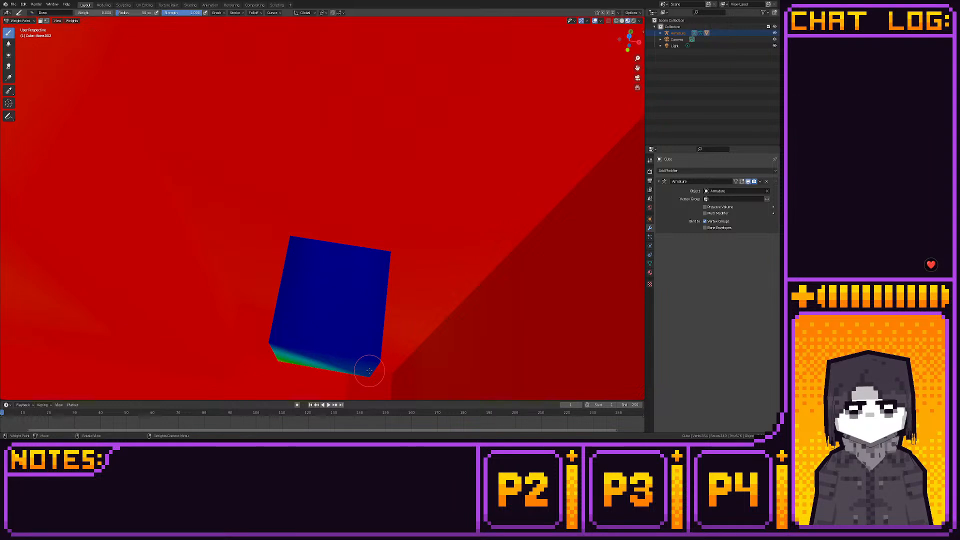
mouse_move(366, 363)
middle_mouse_down()
mouse_move(321, 267)
mouse_move(330, 280)
mouse_move(321, 337)
mouse_move(338, 314)
middle_mouse_up()
middle_click_drag(351, 319, 350, 305)
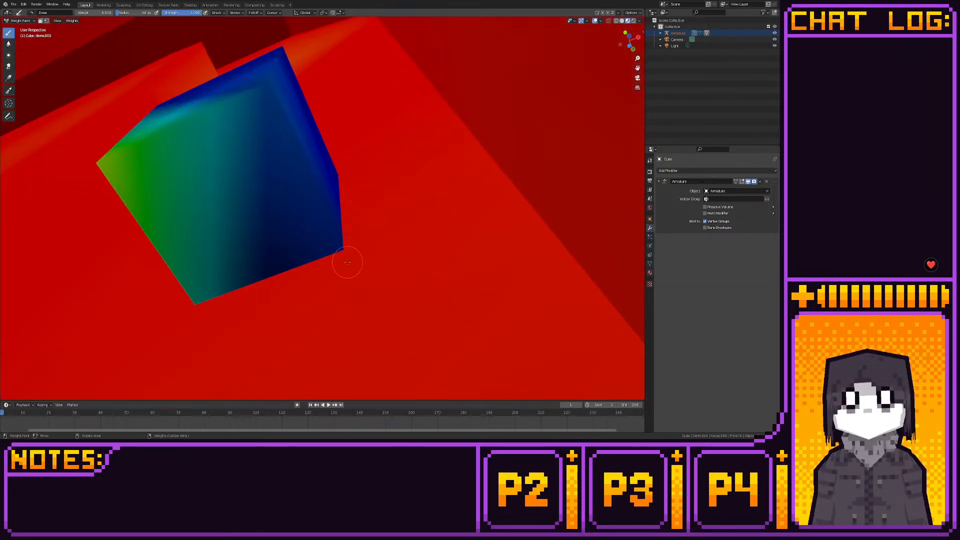
- Clear the remaining door-bone weight from the bevel and side faces of the handle's attachment end
left_click_drag(264, 94, 271, 62)
middle_click_drag(259, 92, 207, 129)
left_click_drag(132, 148, 116, 146)
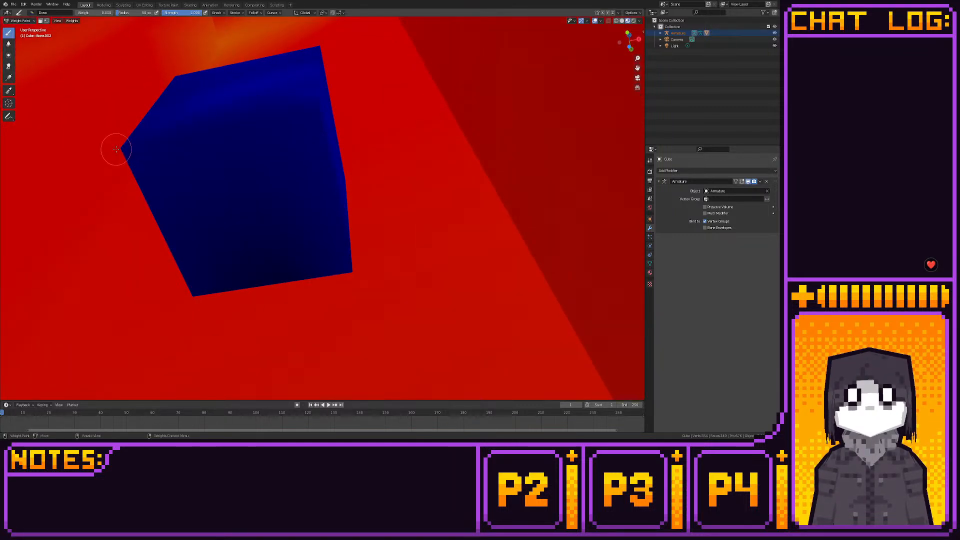
mouse_move(317, 95)
middle_mouse_down()
mouse_move(294, 157)
mouse_move(315, 143)
middle_mouse_up()
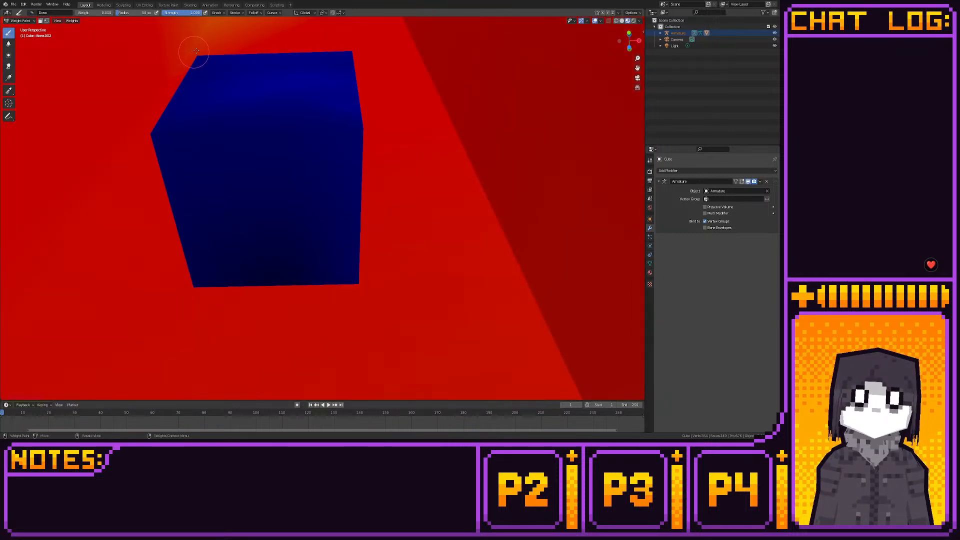
middle_click_drag(367, 175, 406, 220)
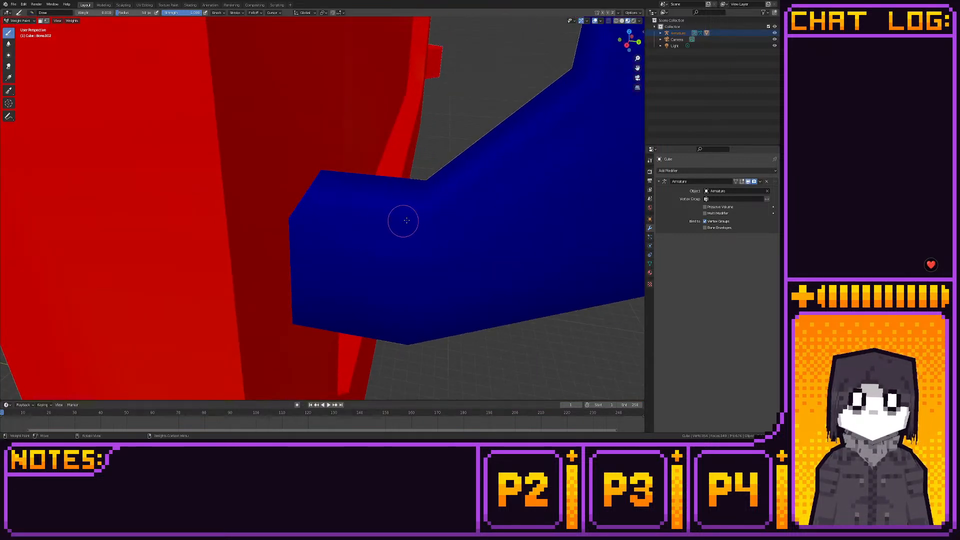
- Set the brush weight back to 1 and fill the faint patches at the door front's upper handle-side corner and recess bevel
mouse_move(350, 205)
middle_mouse_down()
mouse_move(407, 242)
mouse_move(423, 228)
mouse_move(428, 142)
mouse_move(311, 332)
mouse_move(345, 238)
mouse_move(395, 246)
mouse_move(286, 269)
mouse_move(143, 72)
middle_mouse_up()
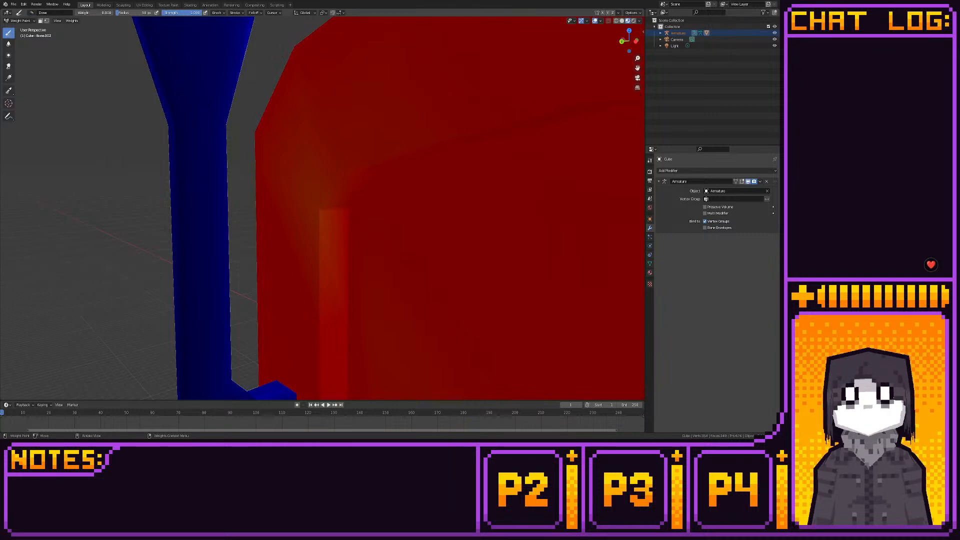
middle_click_drag(200, 109, 272, 172)
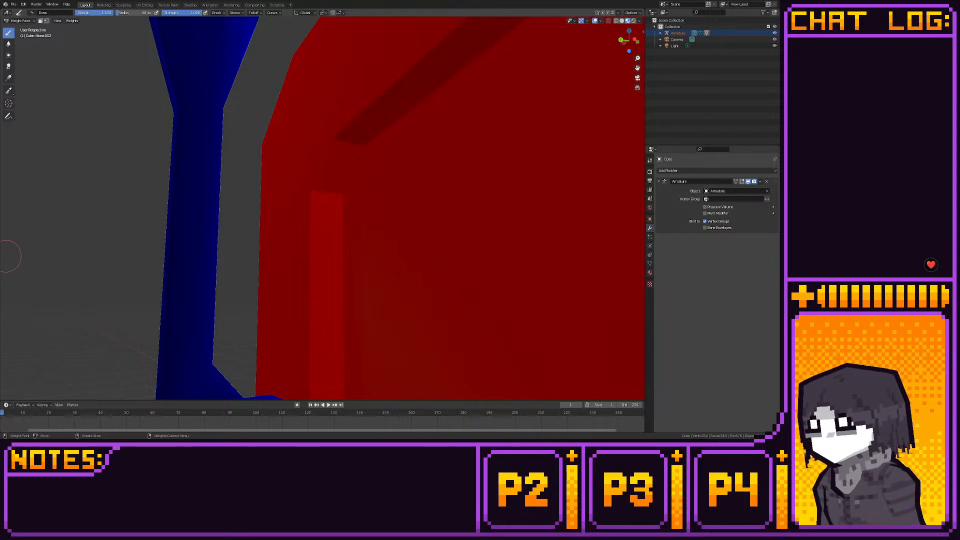
scroll(389, 256, "down", 3)
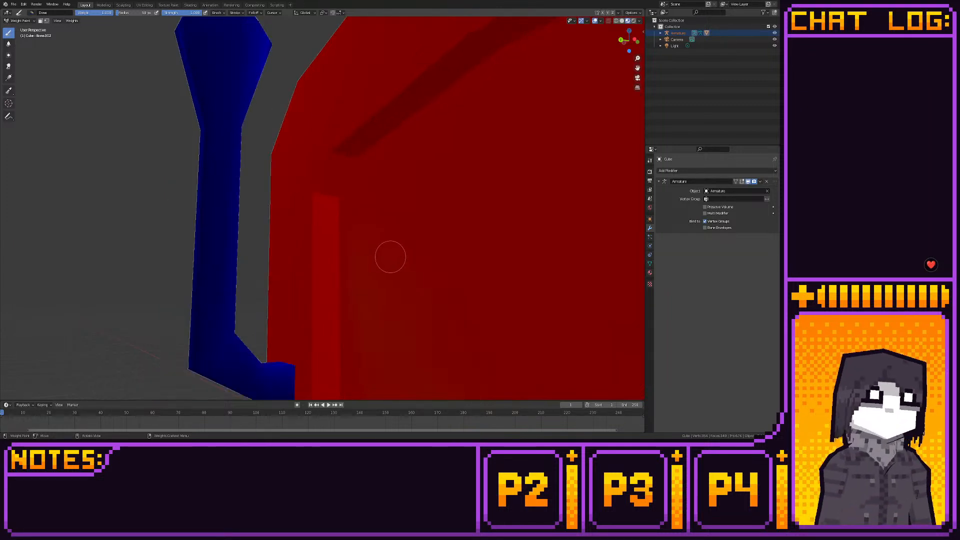
- Select the small handle bone and paint full weight on the near side of the door handle's bulbous end
mouse_move(390, 258)
middle_mouse_down()
mouse_move(403, 292)
mouse_move(391, 288)
middle_mouse_up()
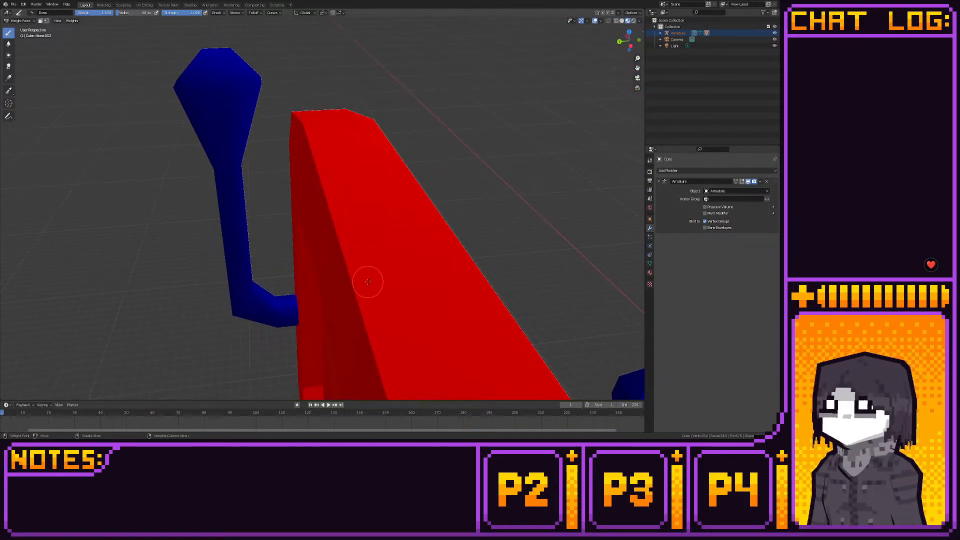
scroll(367, 282, "up", 2)
scroll(304, 238, "down", 5)
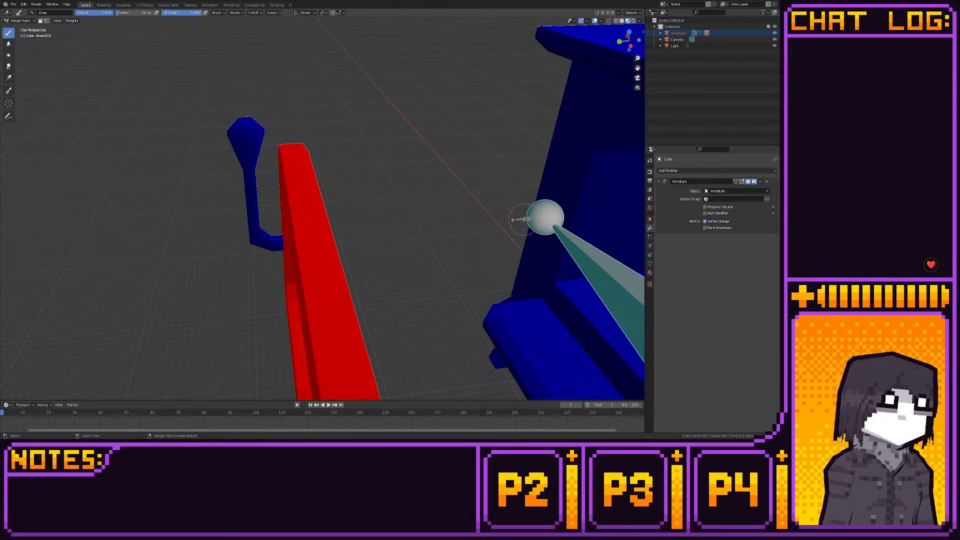
left_click(522, 219, "ctrl")
scroll(278, 217, "up", 5)
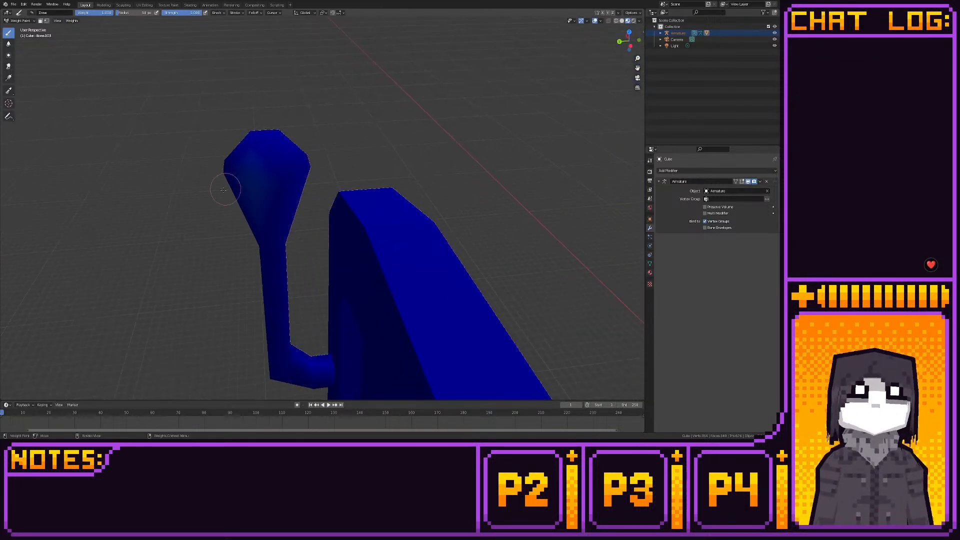
mouse_move(223, 189)
left_mouse_down()
mouse_move(259, 185)
mouse_move(267, 145)
mouse_move(278, 150)
mouse_move(256, 132)
left_mouse_up()
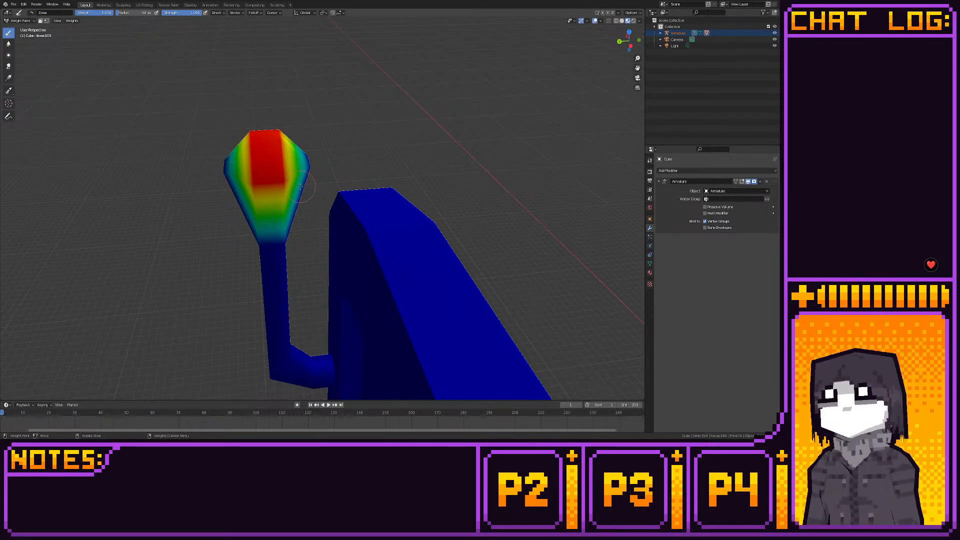
mouse_move(301, 187)
left_mouse_down()
mouse_move(246, 250)
mouse_move(225, 162)
left_mouse_up()
- Paint full handle-bone weight around the remaining sides of the door handle's bulbous end
middle_click_drag(223, 149, 338, 241)
left_click_drag(338, 240, 350, 278)
mouse_move(441, 280)
left_mouse_down()
mouse_move(418, 262)
mouse_move(422, 292)
mouse_move(485, 284)
mouse_move(481, 300)
mouse_move(475, 250)
mouse_move(493, 234)
left_mouse_up()
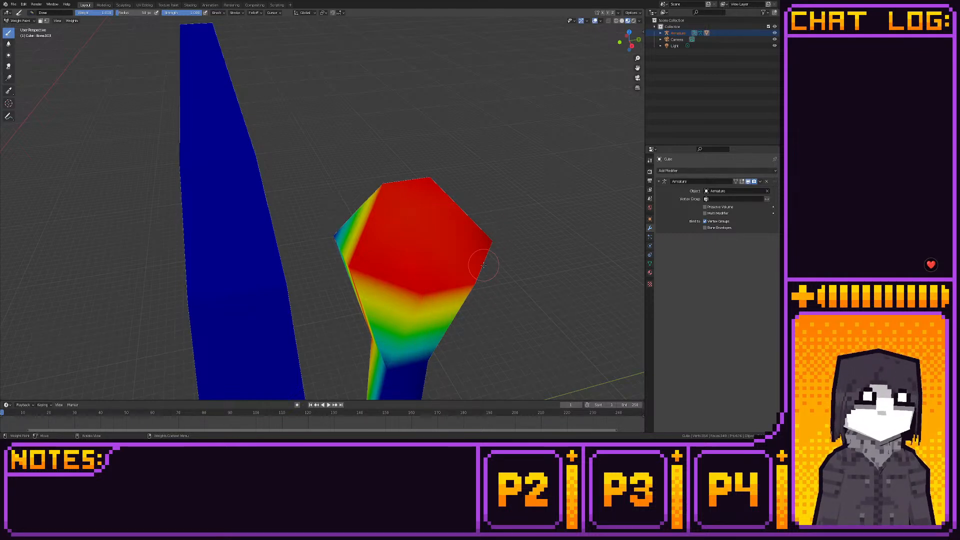
middle_click_drag(443, 251, 483, 273)
mouse_move(434, 150)
left_mouse_down()
mouse_move(425, 120)
mouse_move(445, 138)
left_mouse_up()
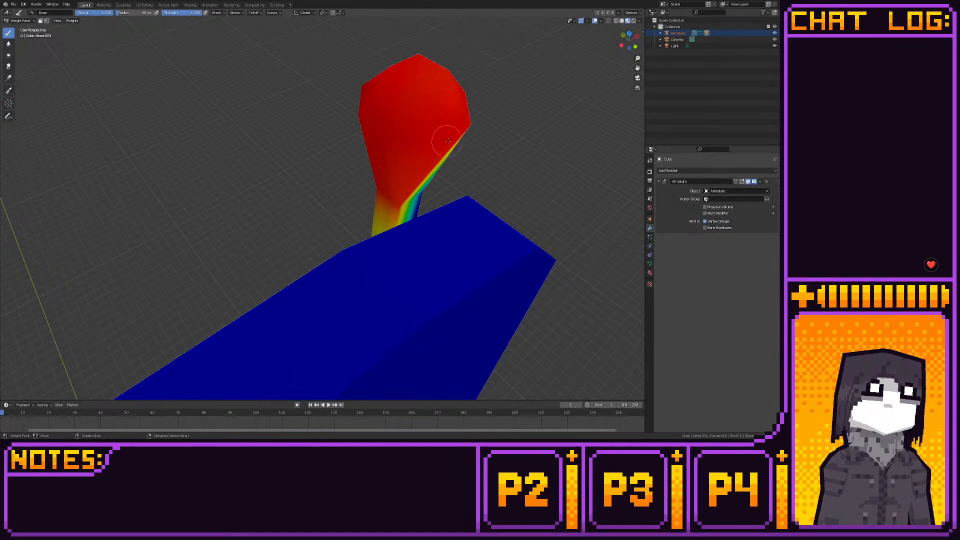
middle_click_drag(448, 141, 377, 266)
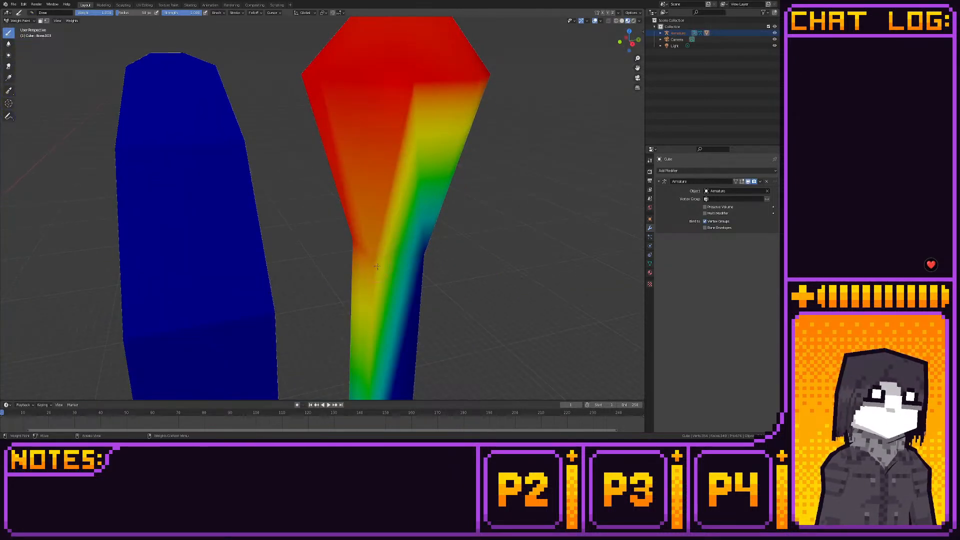
- Paint full weight around the handle's neck and down its straight shaft to the elbow
mouse_move(376, 267)
left_mouse_down()
mouse_move(415, 273)
mouse_move(444, 253)
left_mouse_up()
middle_click_drag(443, 253, 348, 227)
middle_click_drag(233, 225, 352, 263)
mouse_move(374, 206)
middle_mouse_down()
mouse_move(369, 227)
mouse_move(346, 115)
mouse_move(336, 111)
middle_mouse_up()
left_click_drag(323, 225, 336, 227)
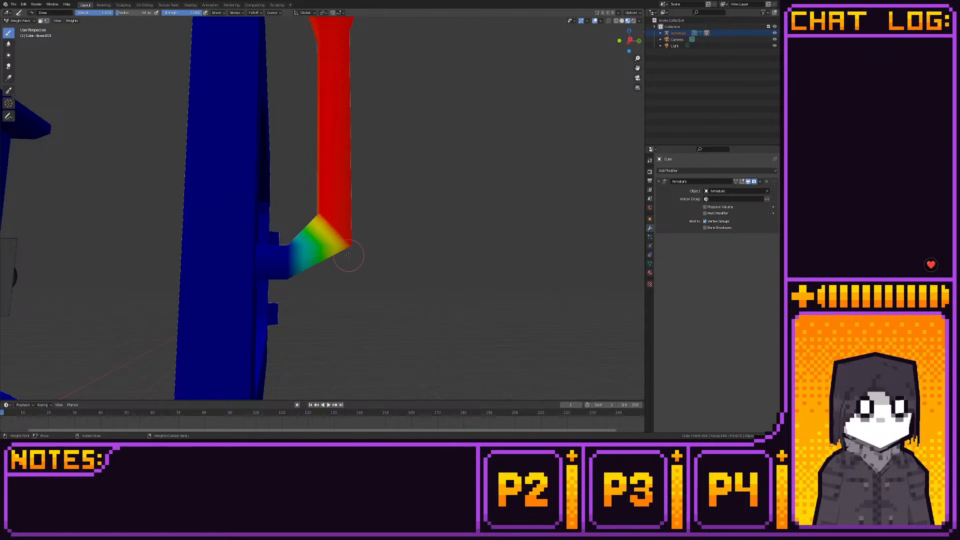
- Paint full weight on all sides of the handle's elbow, up to the short attachment stub
mouse_move(340, 226)
middle_mouse_down()
mouse_move(223, 231)
mouse_move(316, 232)
mouse_move(285, 236)
mouse_move(300, 235)
middle_mouse_up()
left_click_drag(429, 235, 426, 242)
mouse_move(485, 209)
left_mouse_down()
mouse_move(510, 250)
mouse_move(505, 235)
mouse_move(498, 306)
left_mouse_up()
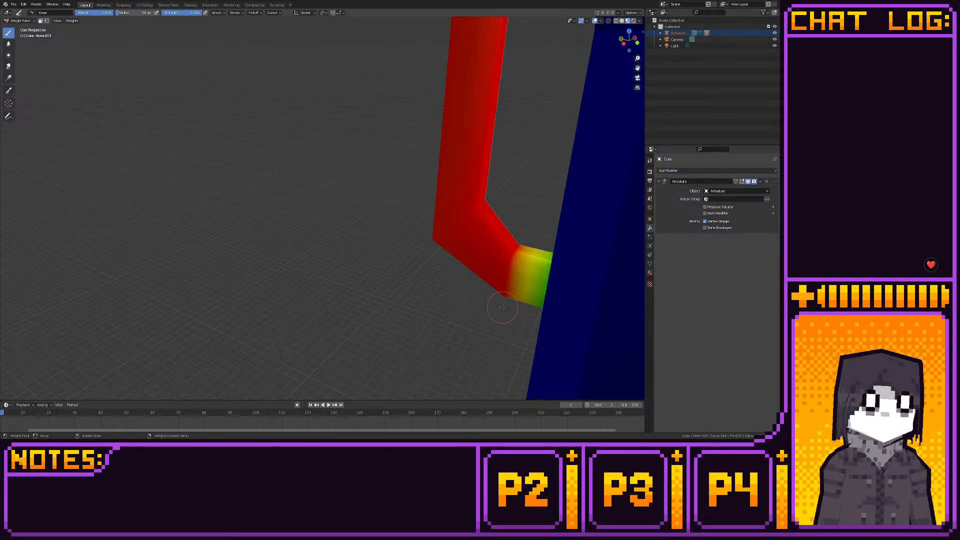
middle_click_drag(512, 293, 422, 208)
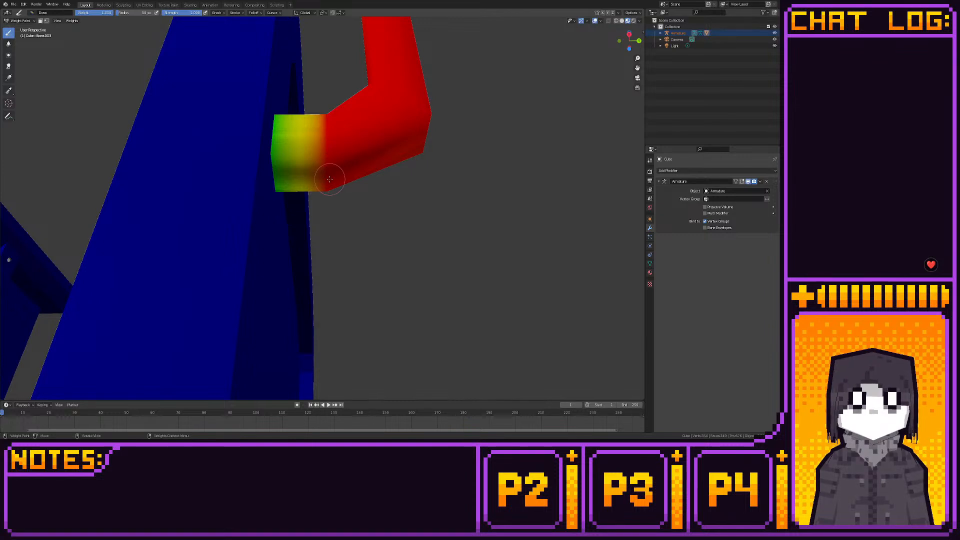
mouse_move(330, 179)
middle_mouse_down()
mouse_move(360, 210)
mouse_move(415, 317)
mouse_move(439, 300)
mouse_move(413, 276)
mouse_move(398, 232)
mouse_move(407, 208)
mouse_move(353, 214)
mouse_move(371, 208)
middle_mouse_up()
- Fill the end face of the handle's attachment stub with full weight
left_click(358, 221)
scroll(356, 218, "up", 3)
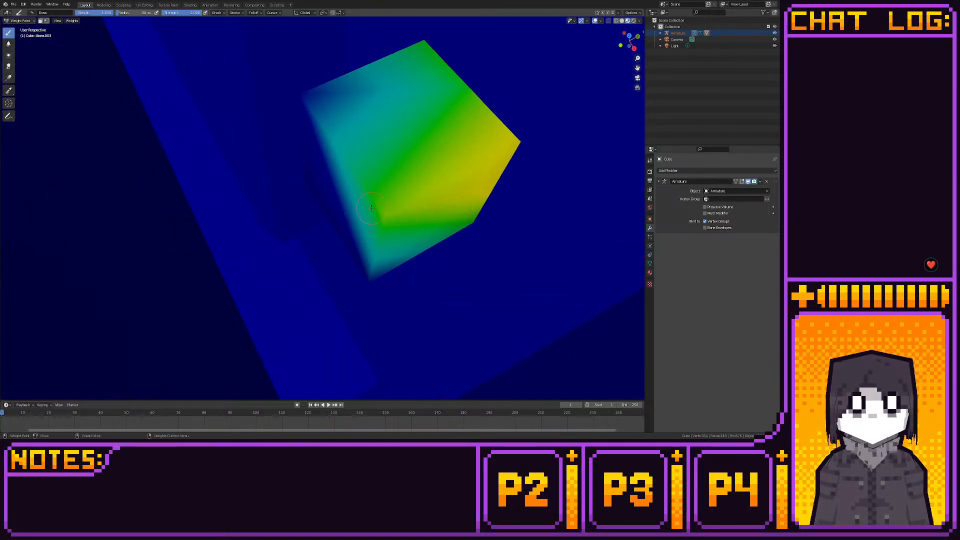
left_click(371, 208)
left_click(380, 203)
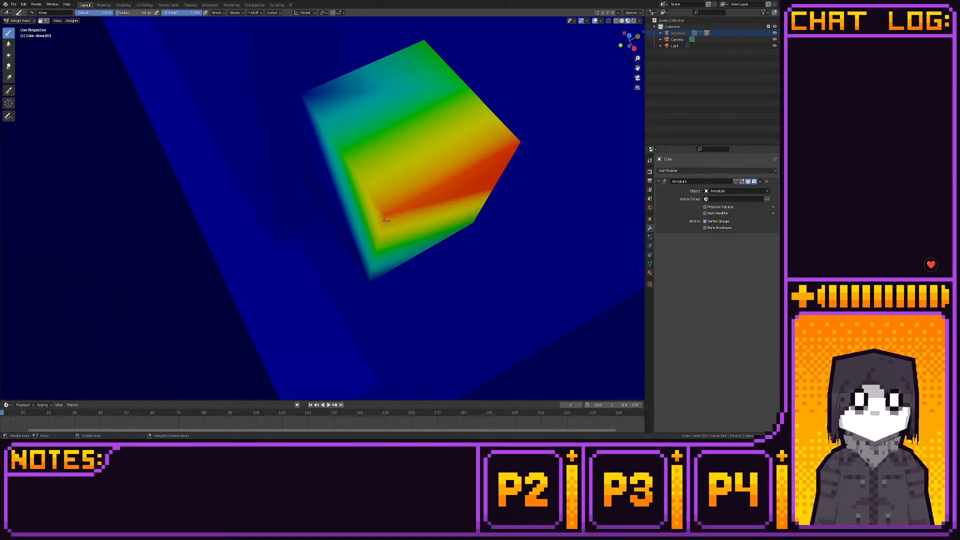
left_click_drag(386, 221, 381, 209)
left_click_drag(299, 93, 301, 96)
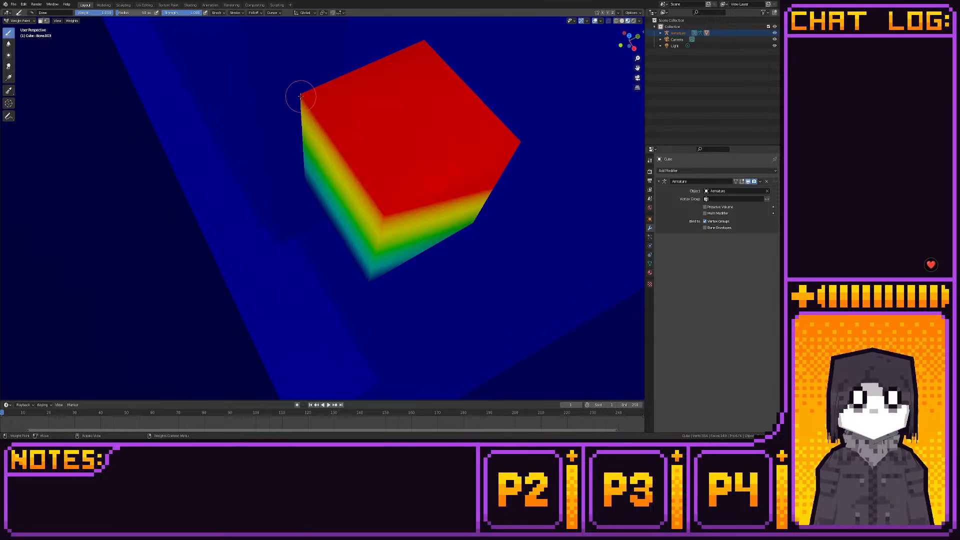
- Fill the side faces and inner edge corners of the handle's attachment stub with full weight
left_click_drag(306, 182, 310, 181)
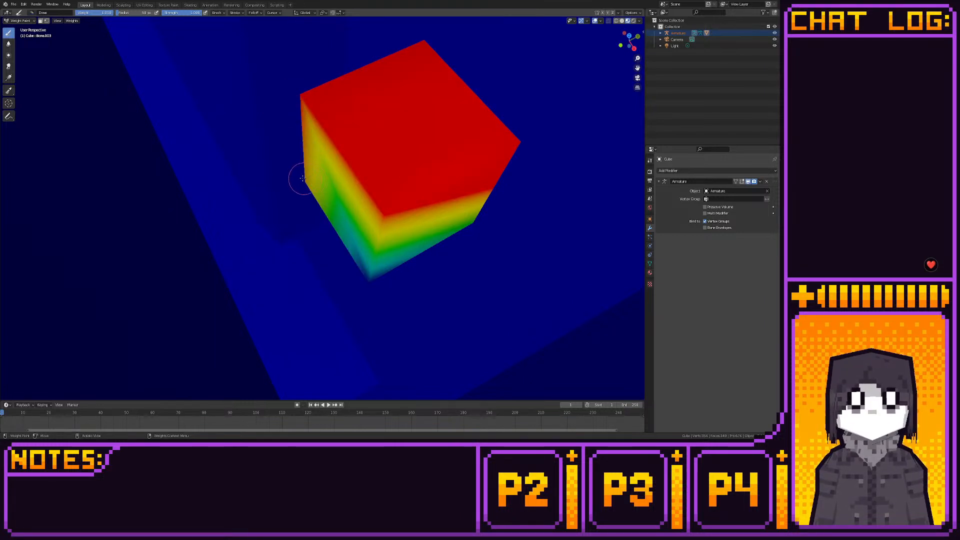
mouse_move(308, 176)
middle_mouse_down()
mouse_move(330, 116)
mouse_move(336, 178)
mouse_move(424, 190)
middle_mouse_up()
left_click_drag(445, 200, 470, 218)
mouse_move(460, 211)
middle_mouse_down()
mouse_move(386, 261)
mouse_move(333, 261)
middle_mouse_up()
left_click_drag(333, 260, 338, 267)
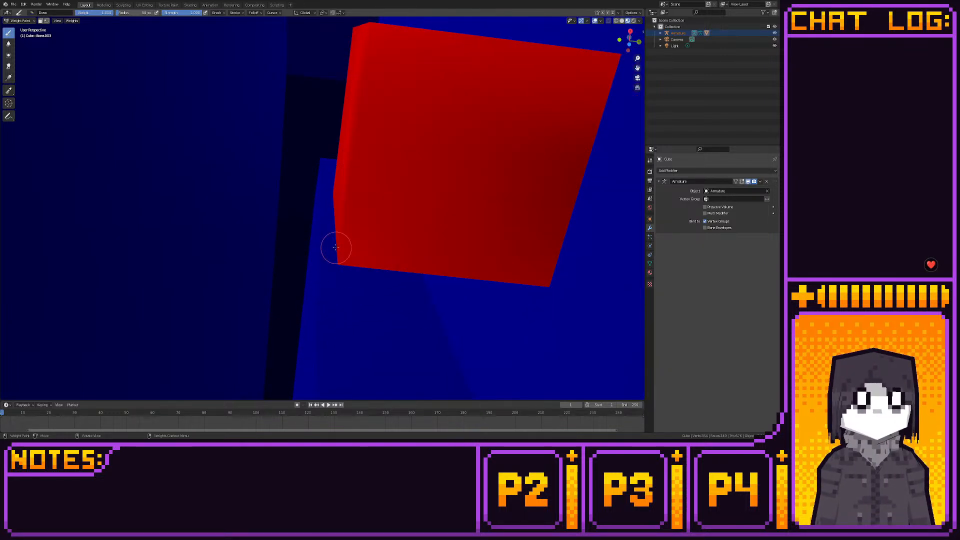
mouse_move(335, 247)
middle_mouse_down()
mouse_move(267, 230)
mouse_move(230, 236)
mouse_move(343, 309)
mouse_move(311, 242)
mouse_move(265, 235)
mouse_move(278, 248)
mouse_move(321, 193)
mouse_move(282, 250)
mouse_move(313, 281)
mouse_move(322, 248)
mouse_move(448, 250)
mouse_move(397, 263)
mouse_move(341, 255)
mouse_move(328, 242)
mouse_move(334, 203)
middle_mouse_up()
- Select the bone for the small knob under the stove top's ledge and paint full weight on the knob's front face
scroll(343, 309, "down", 4)
scroll(343, 308, "down", 5)
scroll(275, 237, "down", 4)
scroll(276, 236, "down", 3)
scroll(285, 265, "up", 5)
scroll(397, 263, "up", 4)
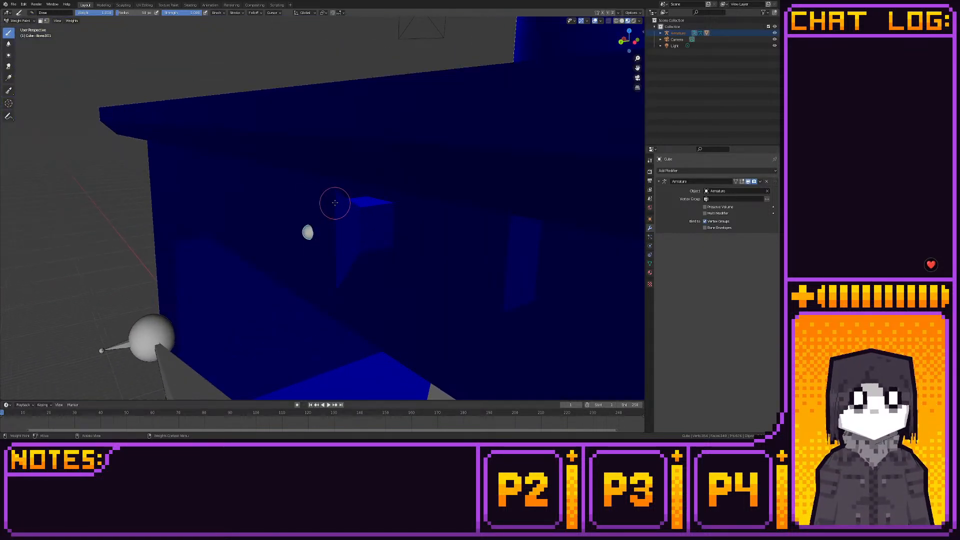
left_click_drag(335, 203, 335, 194)
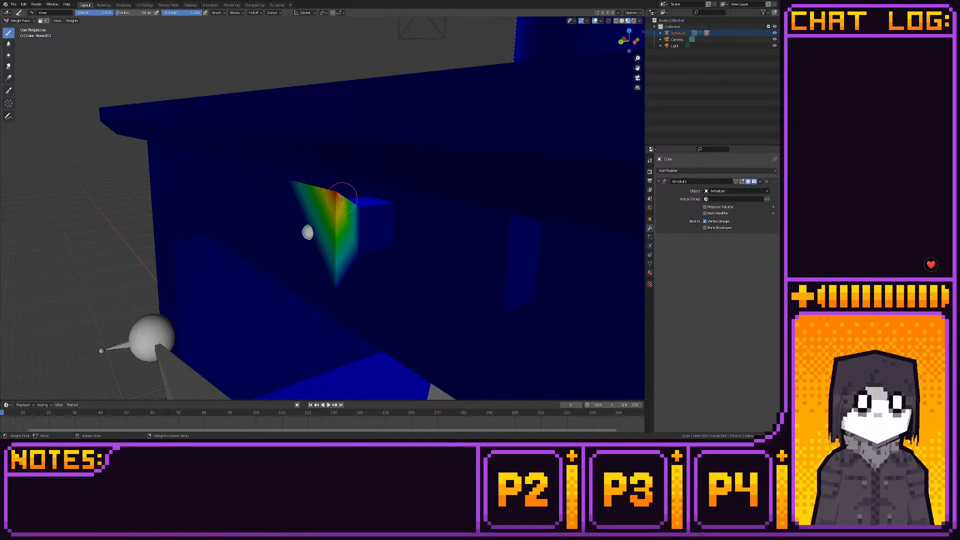
middle_click_drag(342, 199, 434, 220)
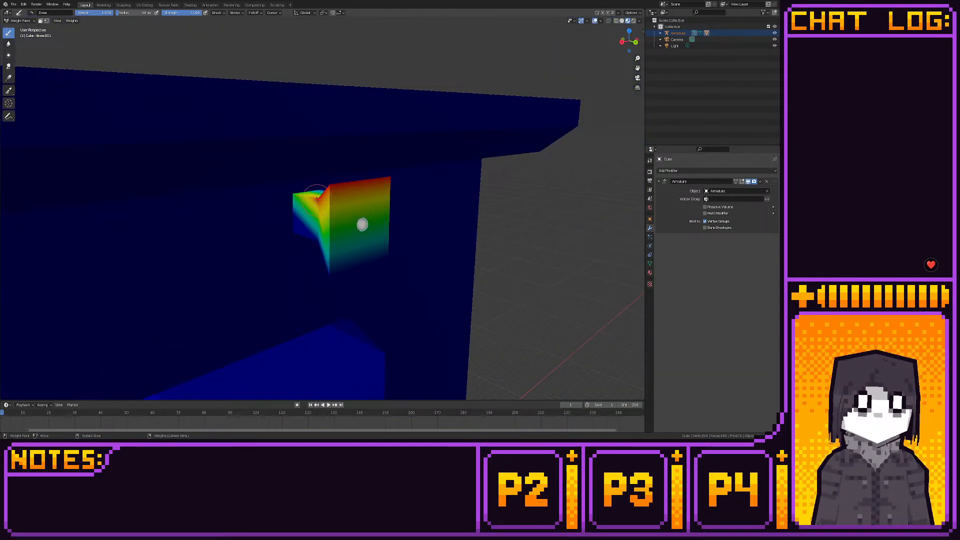
middle_click_drag(317, 198, 320, 222)
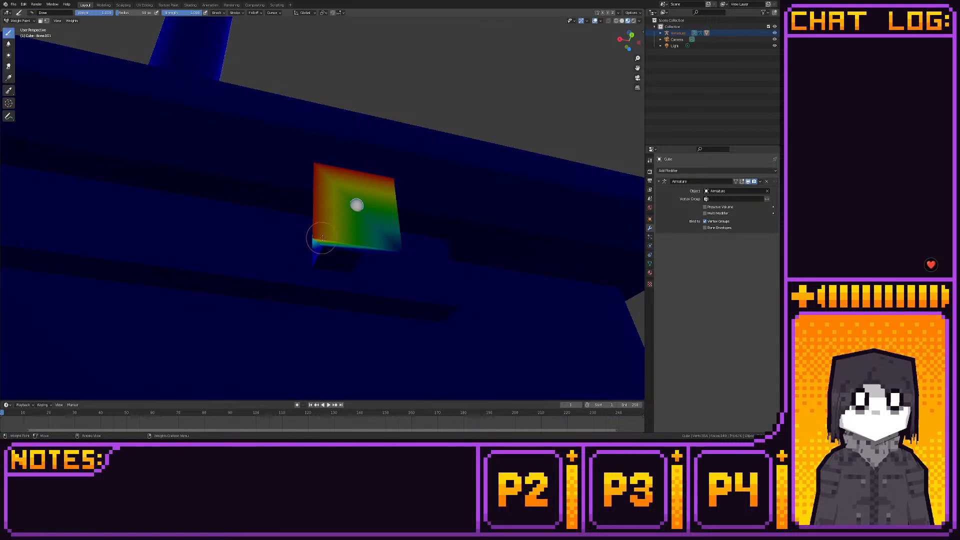
left_click_drag(341, 244, 397, 250)
mouse_move(397, 250)
middle_mouse_down()
mouse_move(330, 272)
mouse_move(323, 243)
middle_mouse_up()
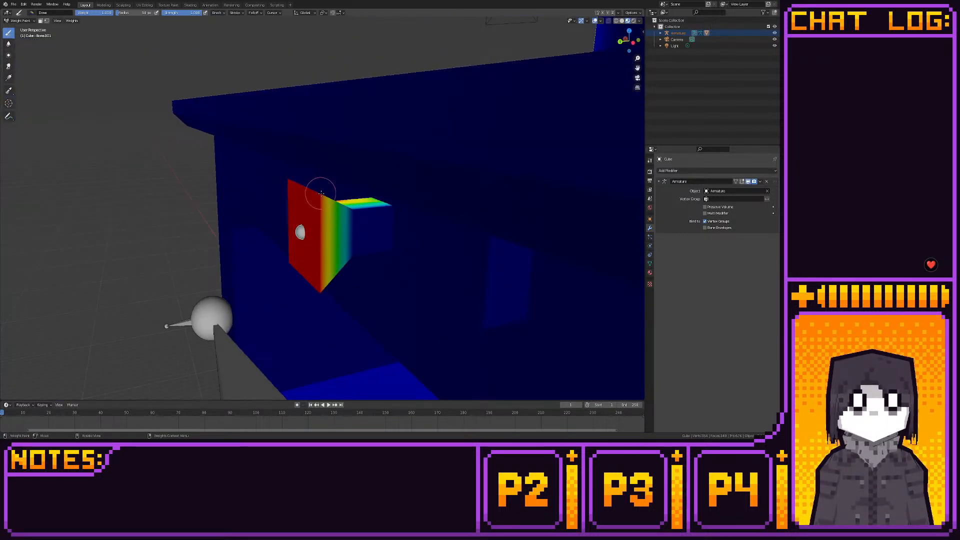
- Paint full weight on the knob's tapered sides, neck and underside behind its front face
left_click_drag(321, 193, 353, 208)
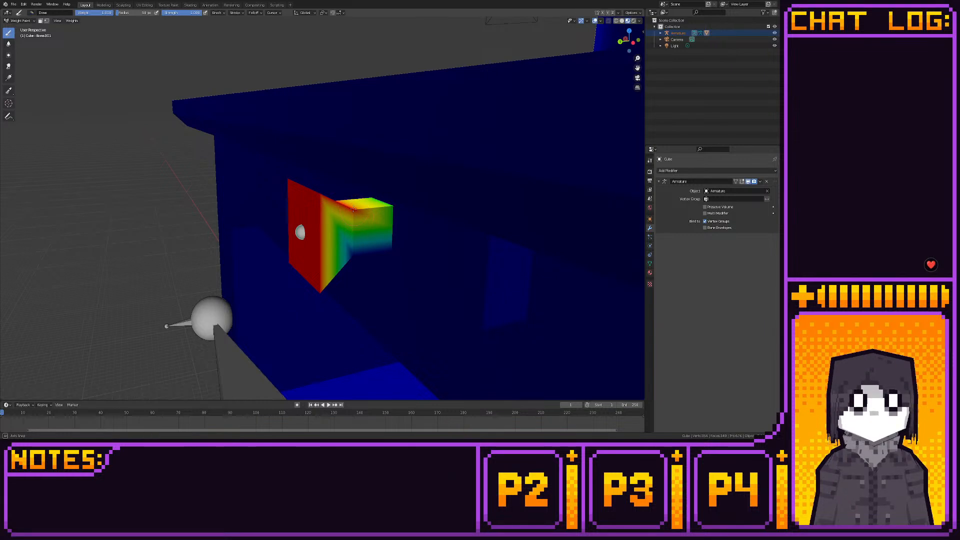
middle_click_drag(353, 209, 334, 176)
left_click_drag(339, 218, 343, 223)
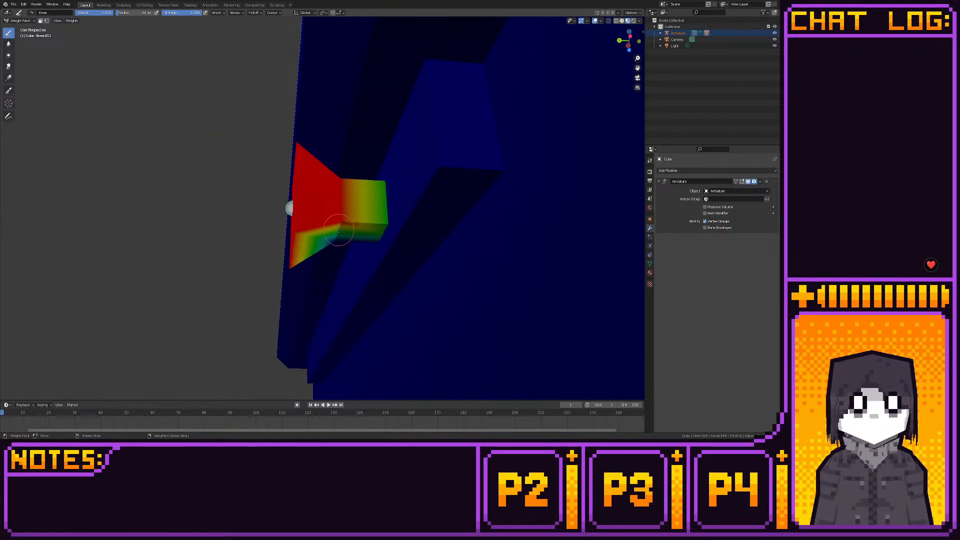
middle_click_drag(338, 229, 317, 246)
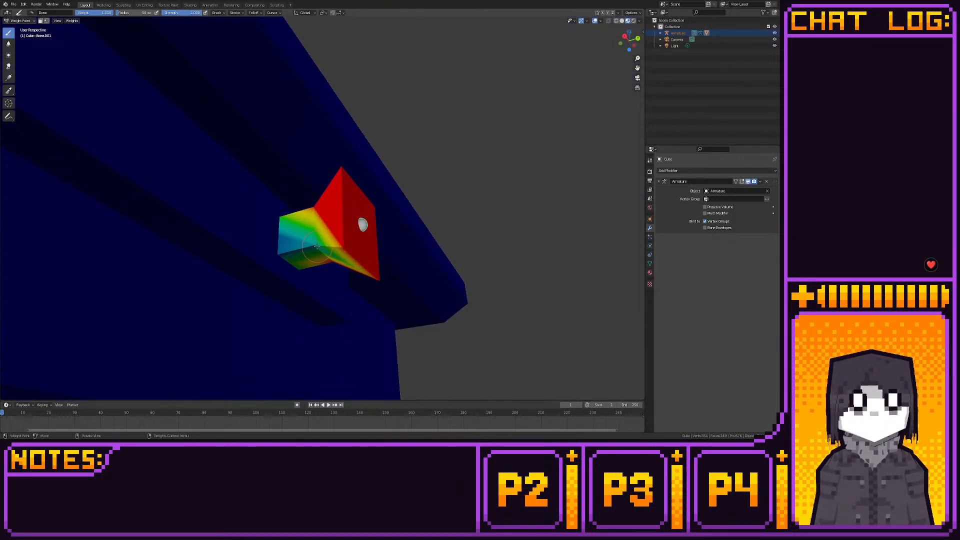
left_click_drag(317, 246, 312, 244)
middle_click_drag(304, 241, 388, 262)
mouse_move(285, 193)
left_mouse_down()
mouse_move(239, 191)
mouse_move(242, 247)
mouse_move(285, 244)
left_mouse_up()
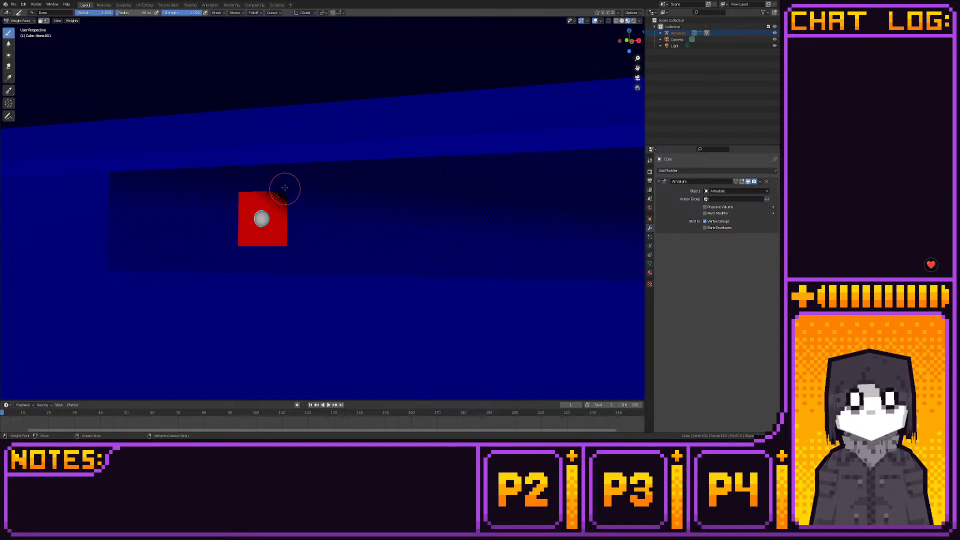
- Switch to the Modeling workspace and enter Edit Mode on the stove mesh
mouse_move(315, 230)
middle_mouse_down()
mouse_move(304, 247)
mouse_move(257, 238)
mouse_move(265, 240)
middle_mouse_up()
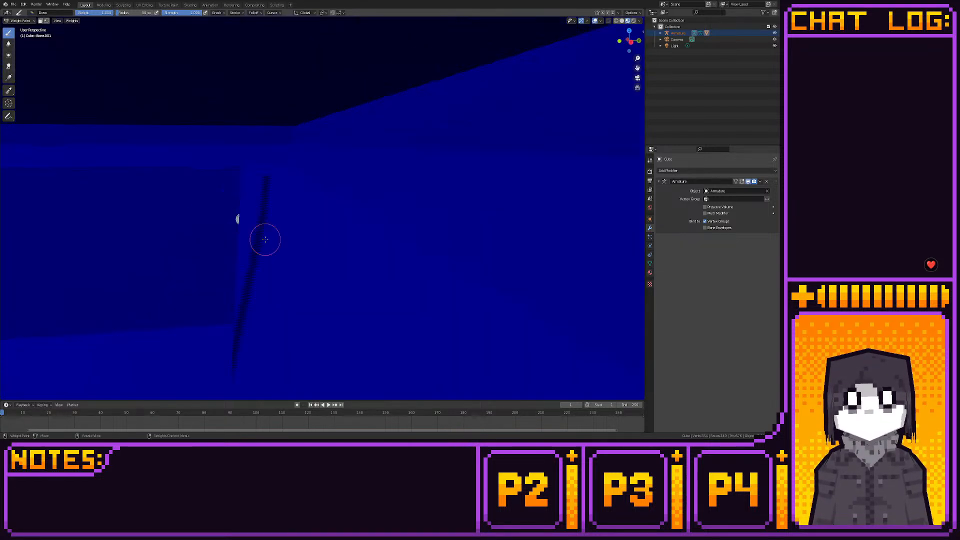
scroll(265, 239, "down", 3)
scroll(203, 191, "down", 9)
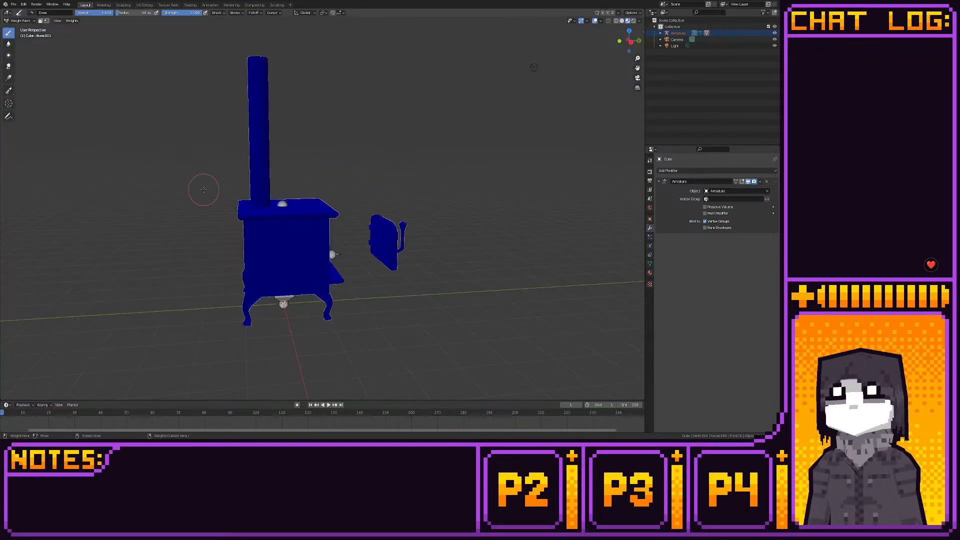
key("Tab")
key("Tab")
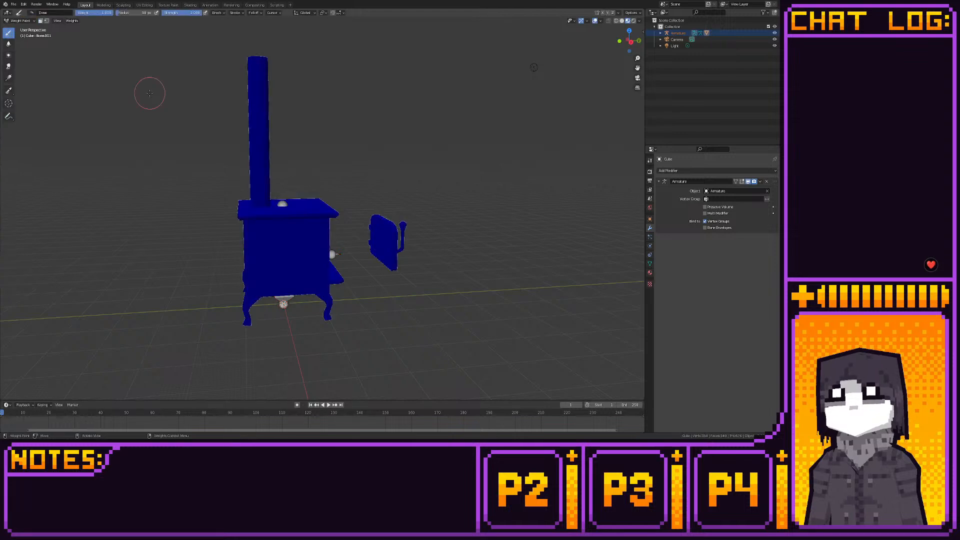
left_click(103, 5)
key("Tab")
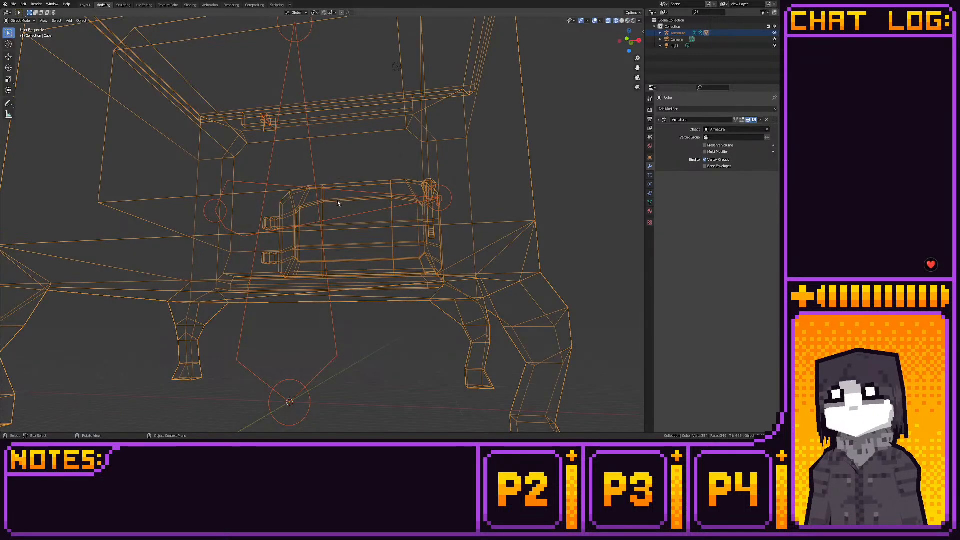
left_click(433, 245)
key("Tab")
key("Tab")
key("Tab")
middle_click_drag(433, 244, 281, 280)
scroll(281, 279, "up", 1)
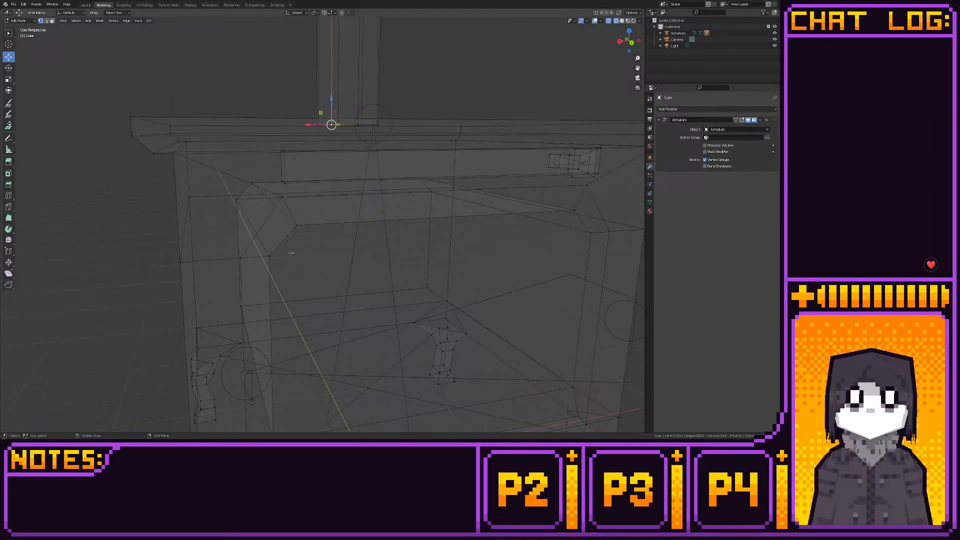
- Select the vertex at the upper corner of the stove's front opening and try to move it along the Z axis
left_click(282, 202)
middle_click_drag(282, 202, 307, 244, "shift")
scroll(298, 244, "up", 2)
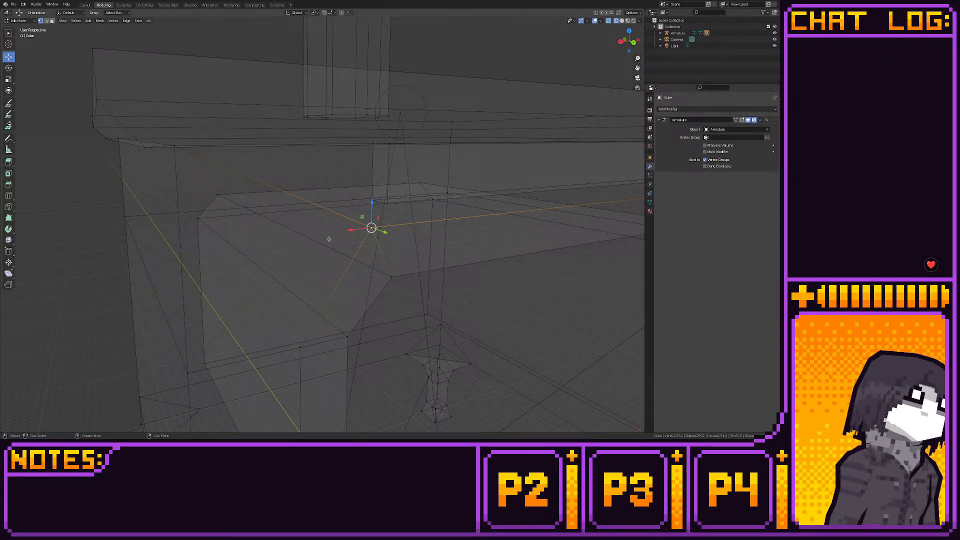
middle_click_drag(329, 239, 366, 264)
scroll(365, 263, "down", 3)
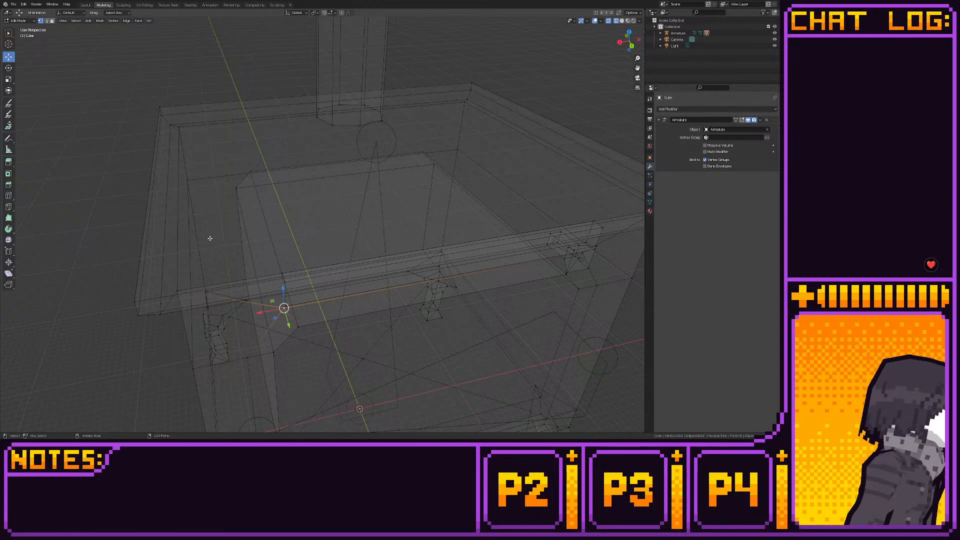
middle_click_drag(209, 238, 240, 253)
scroll(234, 251, "up", 2)
middle_click_drag(321, 258, 274, 240)
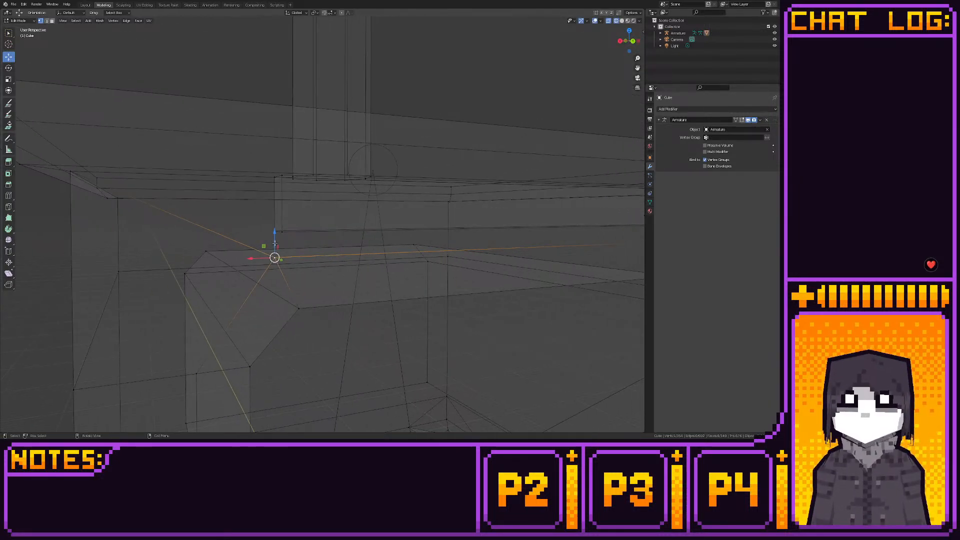
key("g")
key("z")
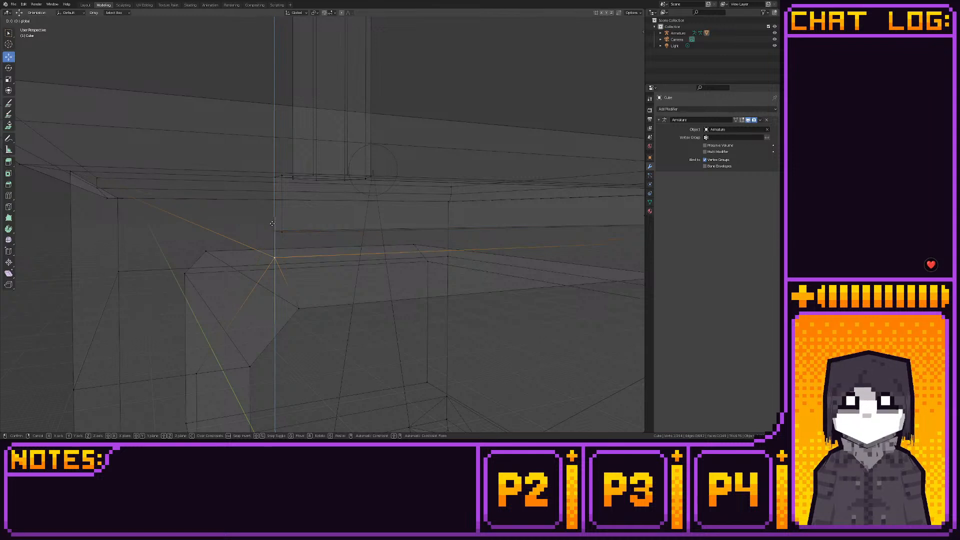
left_click(272, 224)
key("shift+space")
key("k")
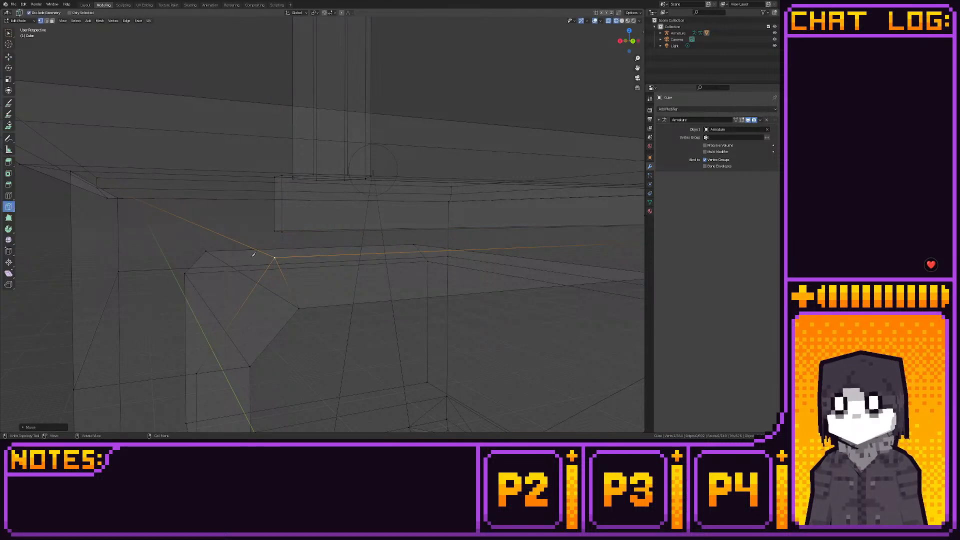
left_click(276, 256)
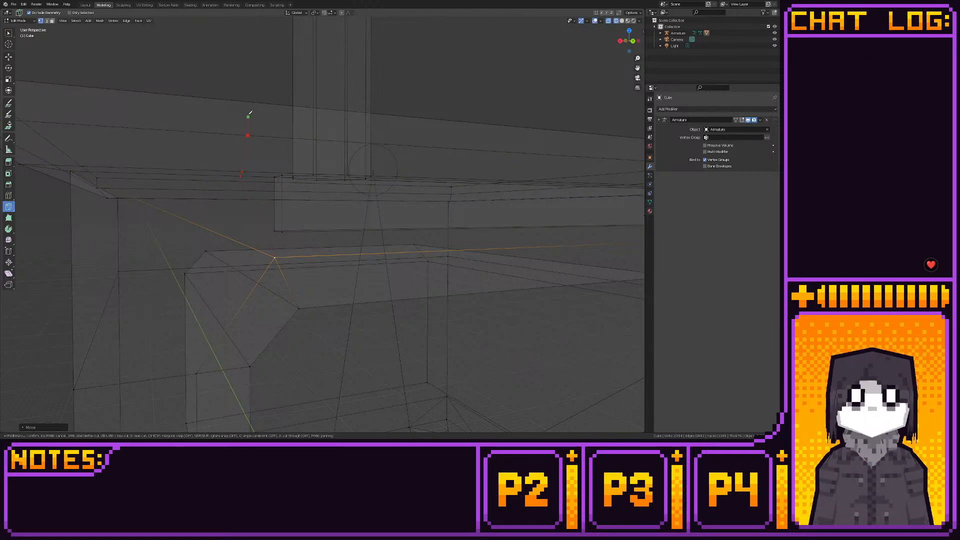
middle_click_drag(249, 114, 338, 156)
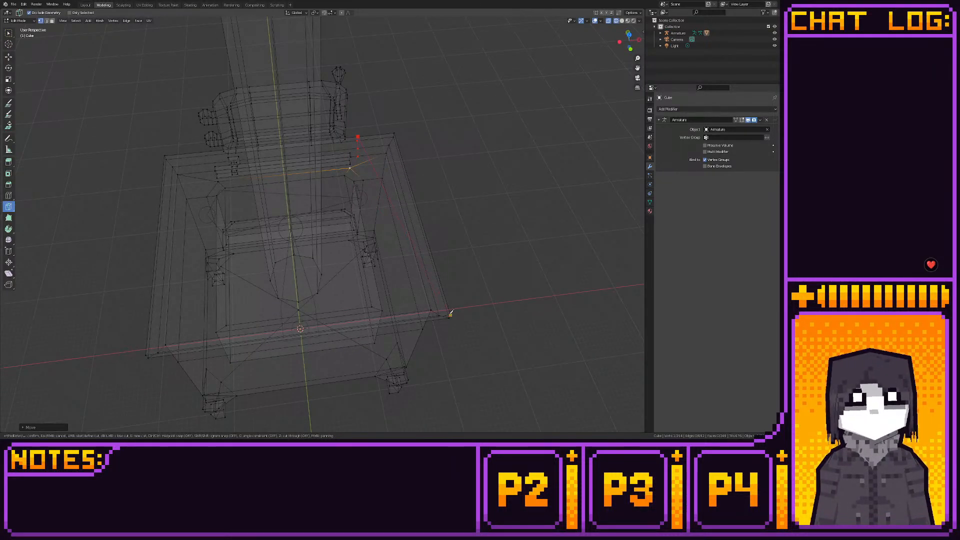
middle_click_drag(428, 285, 349, 215)
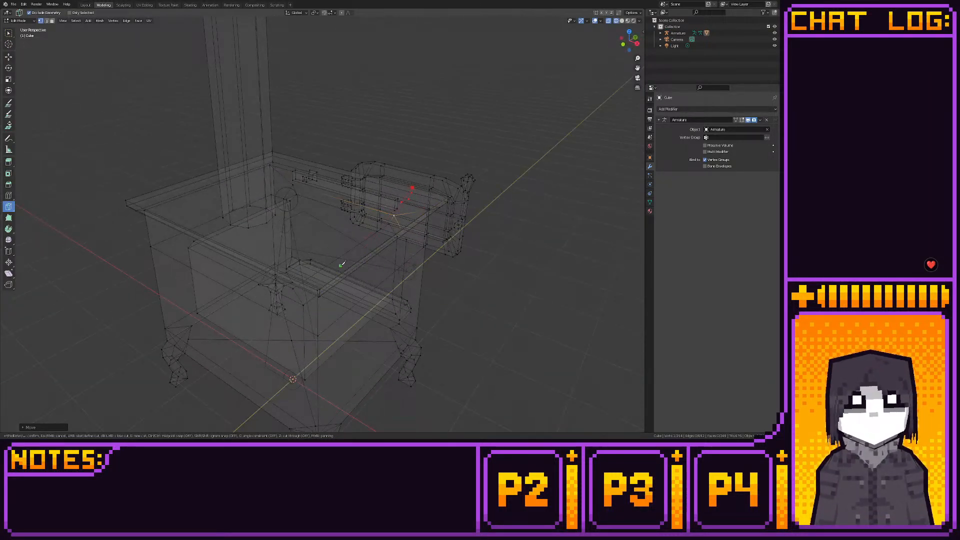
middle_click_drag(341, 264, 426, 251)
mouse_move(325, 201)
middle_mouse_down("shift")
mouse_move(360, 259)
mouse_move(378, 235)
mouse_move(338, 205)
middle_mouse_up("shift")
scroll(360, 267, "up", 3)
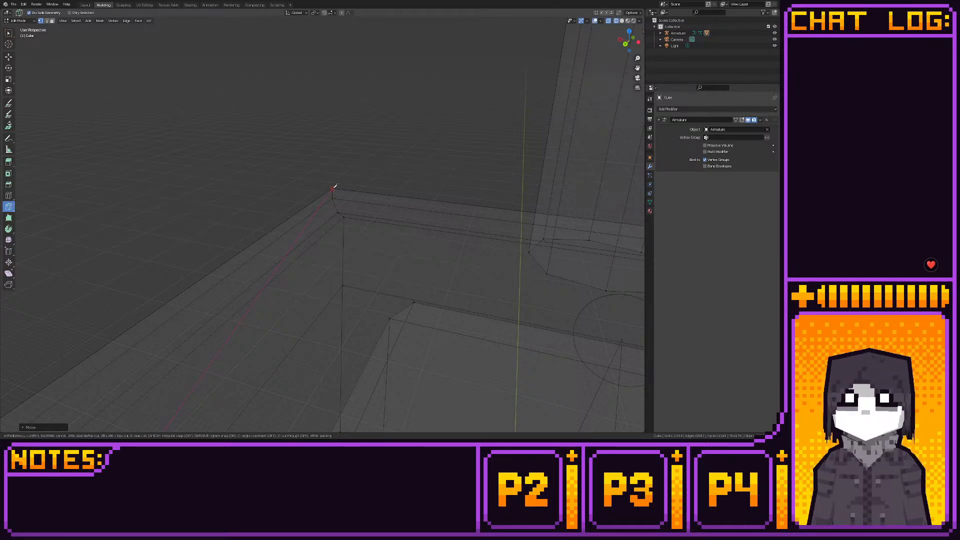
left_click(333, 188)
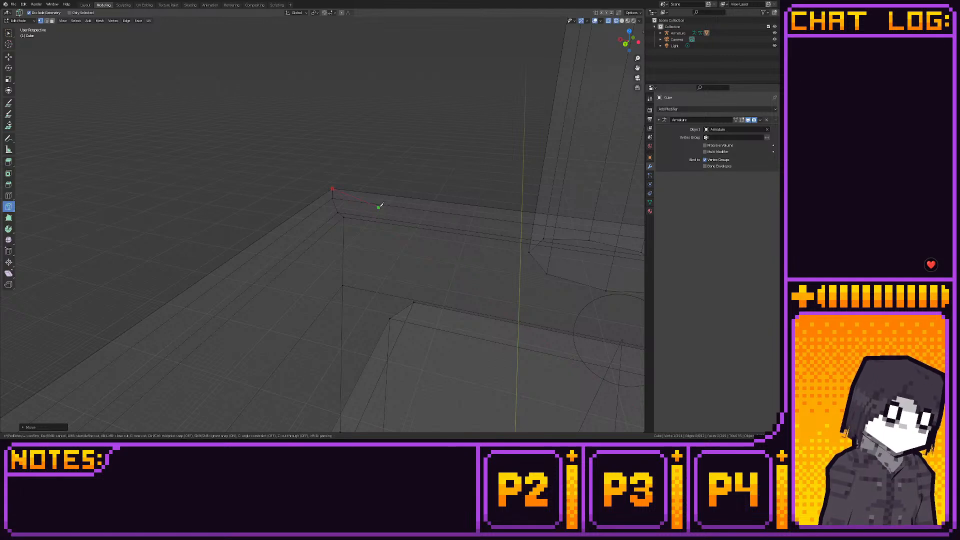
key("Escape")
- Knife-cut from the front opening's upper corner up across the ledge's underside and rim, then over the stove top to its rear corner
scroll(373, 259, "down", 3)
middle_click_drag(373, 256, 384, 284)
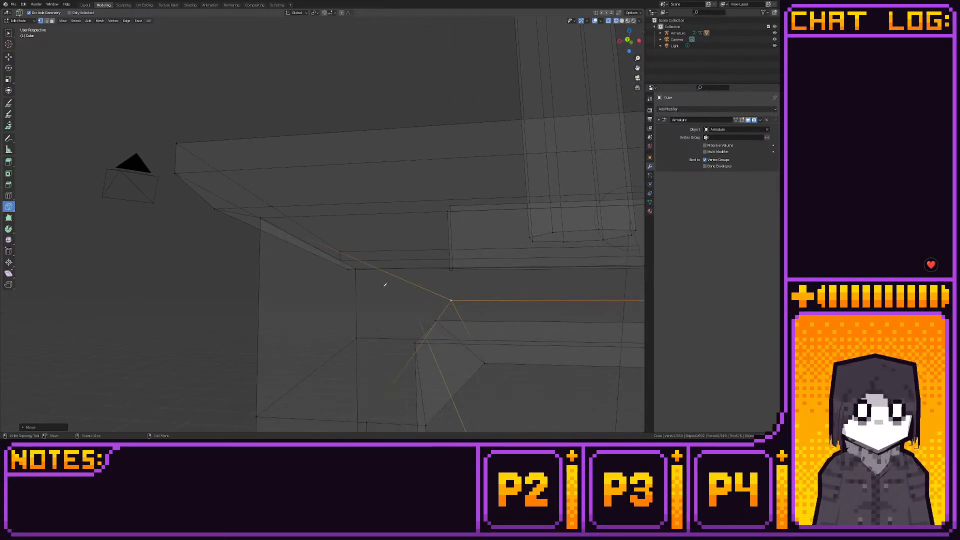
left_click(451, 300)
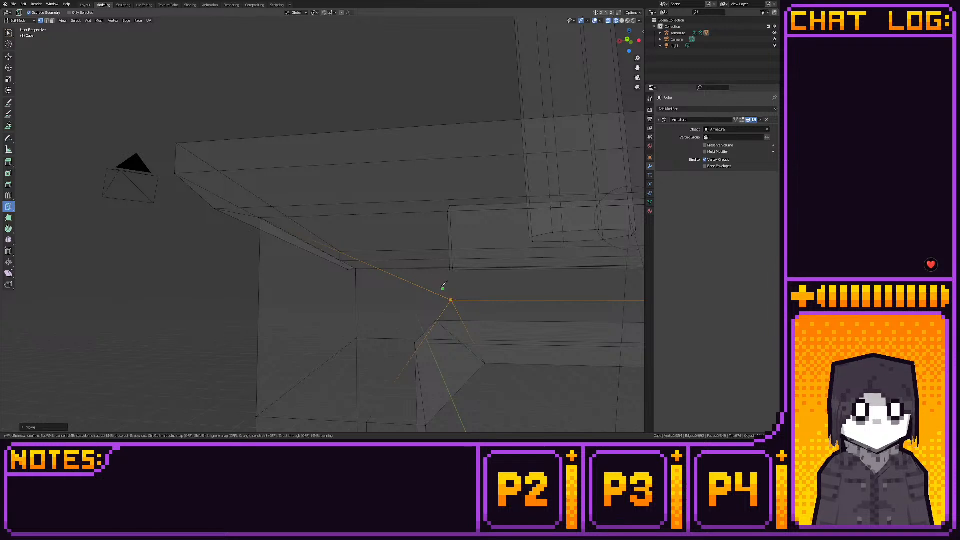
left_click(399, 213)
left_click(393, 202)
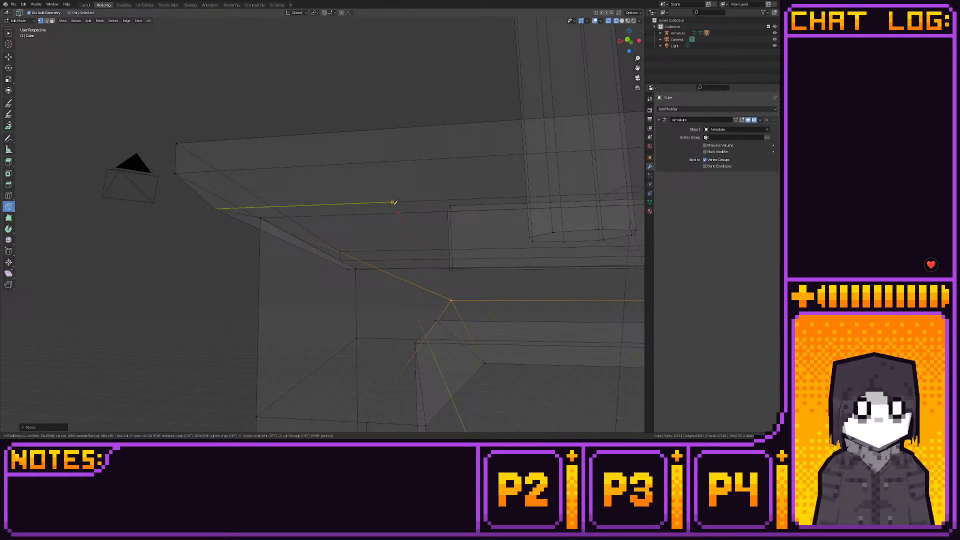
left_click(388, 161)
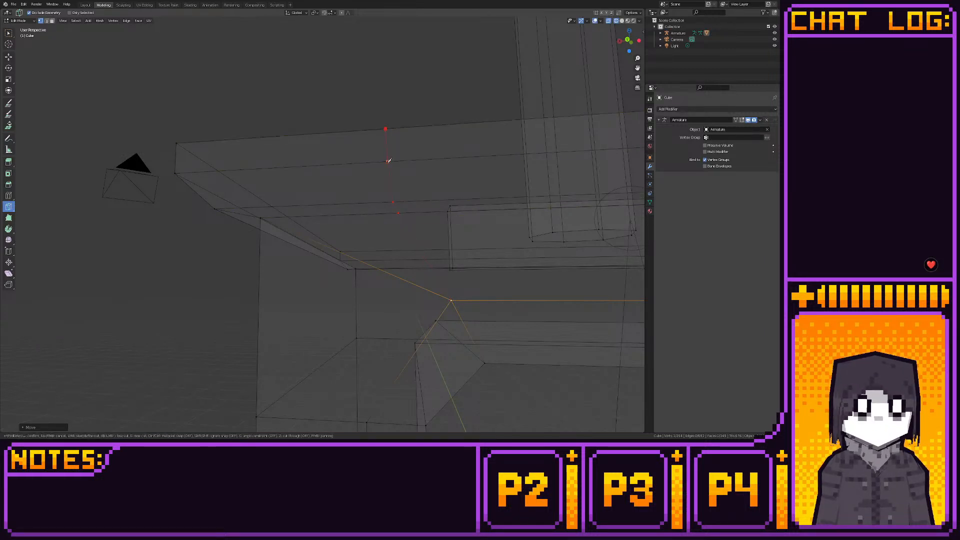
middle_click_drag(388, 129, 396, 256)
middle_click_drag(358, 158, 351, 176)
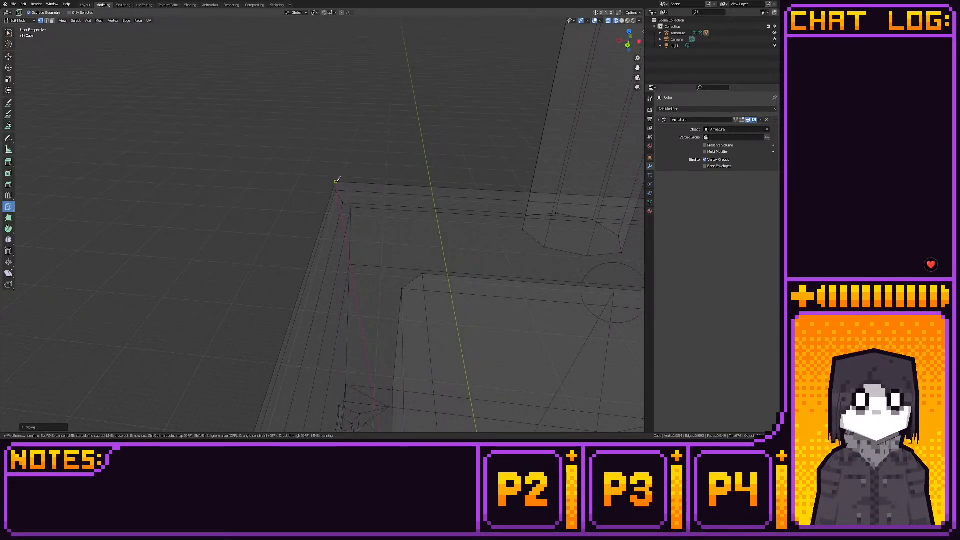
key("Return")
- Knife-cut from the stove top's other rear corner to the front rim and down the ledge to the opening's opposite upper corner
middle_click_drag(371, 200, 358, 242)
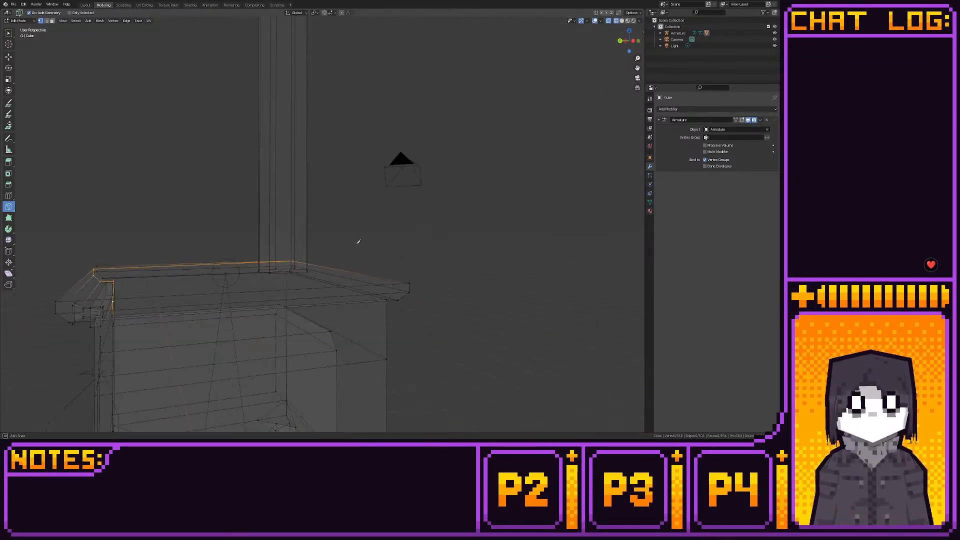
left_click(410, 283)
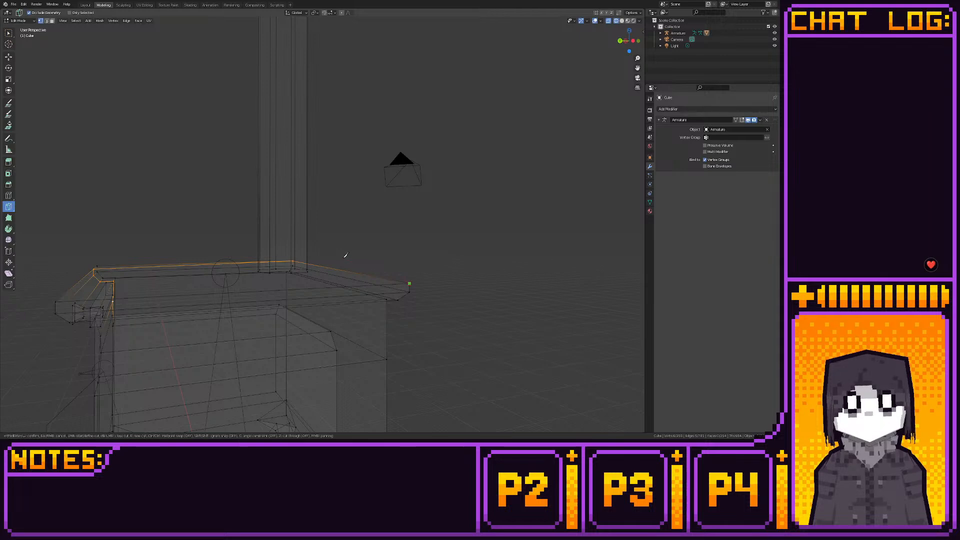
middle_click_drag(345, 255, 275, 261)
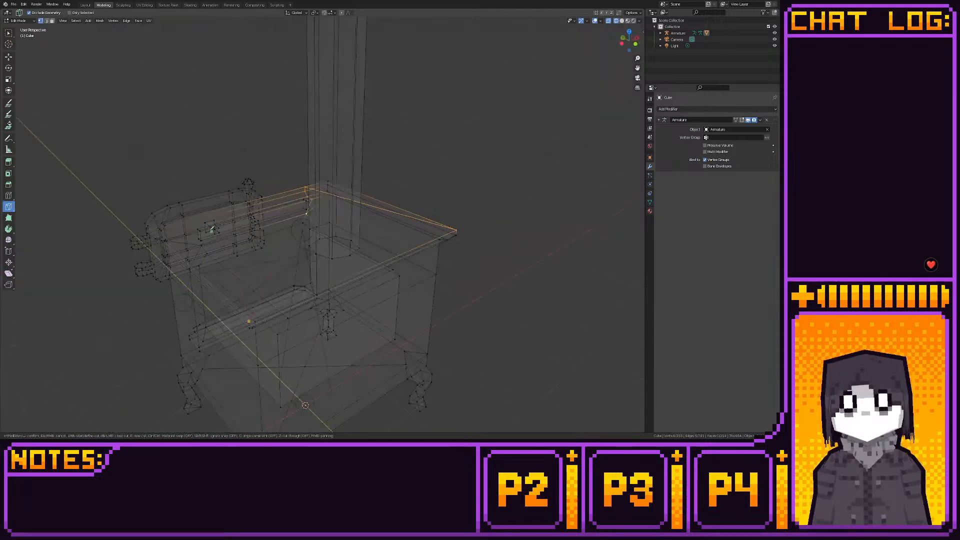
left_click(187, 218)
middle_click_drag(188, 216, 296, 199)
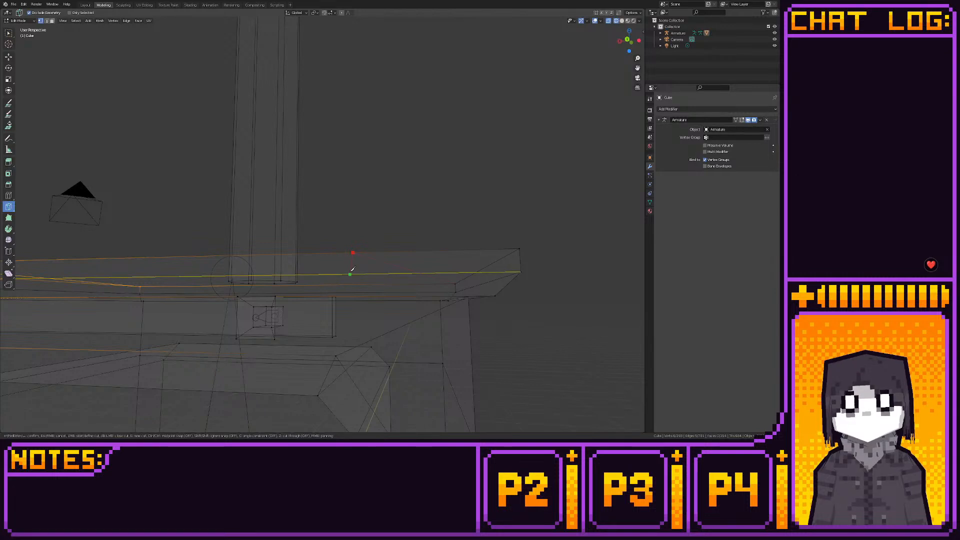
middle_click_drag(352, 268, 343, 260)
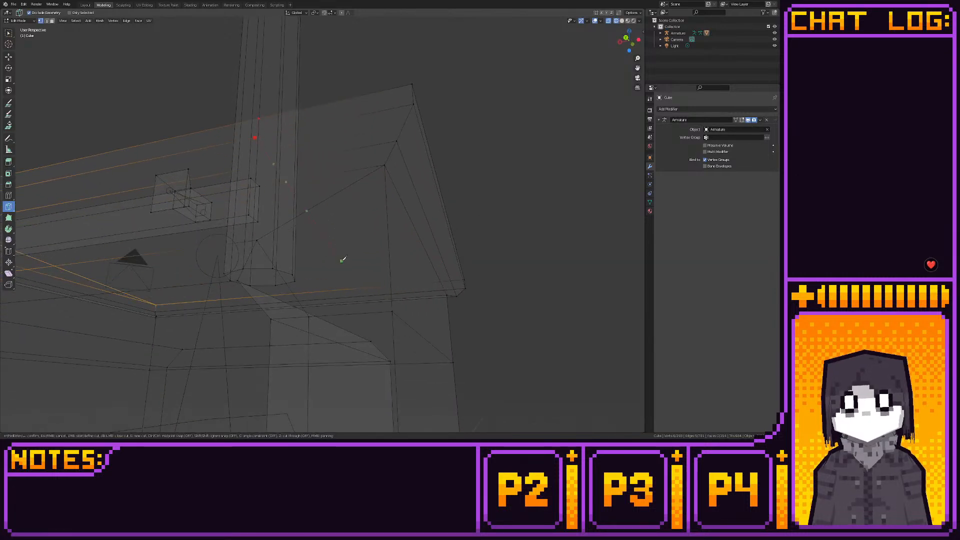
left_click(263, 165)
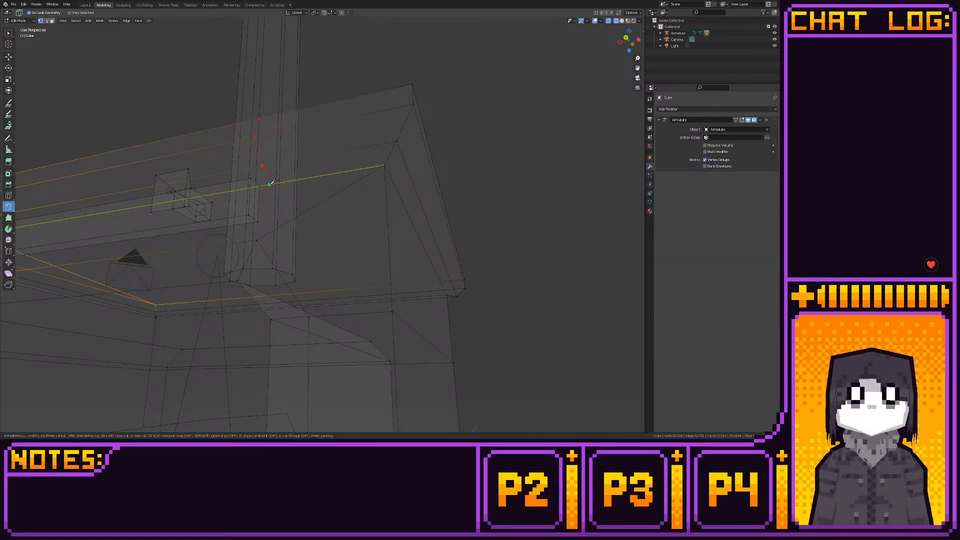
left_click(269, 184)
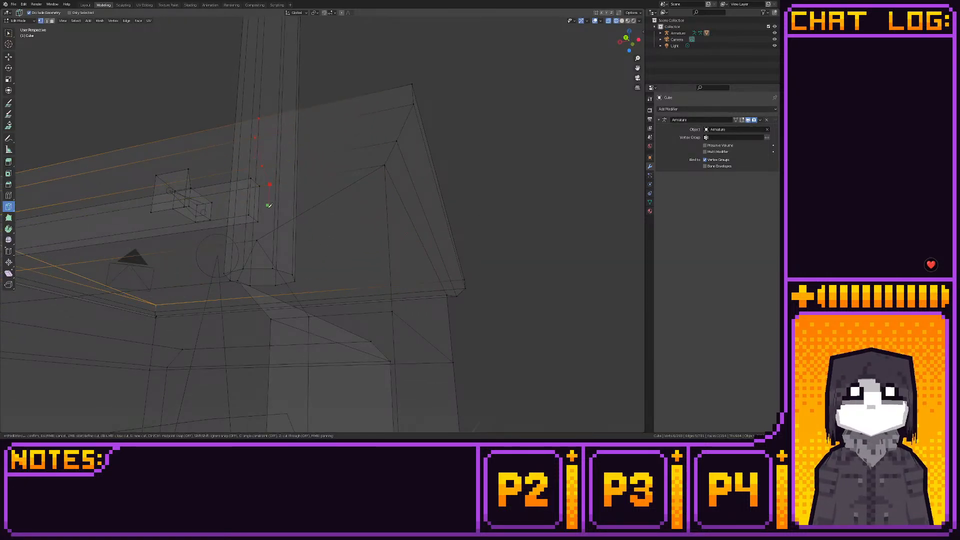
left_click(257, 240)
key("Return")
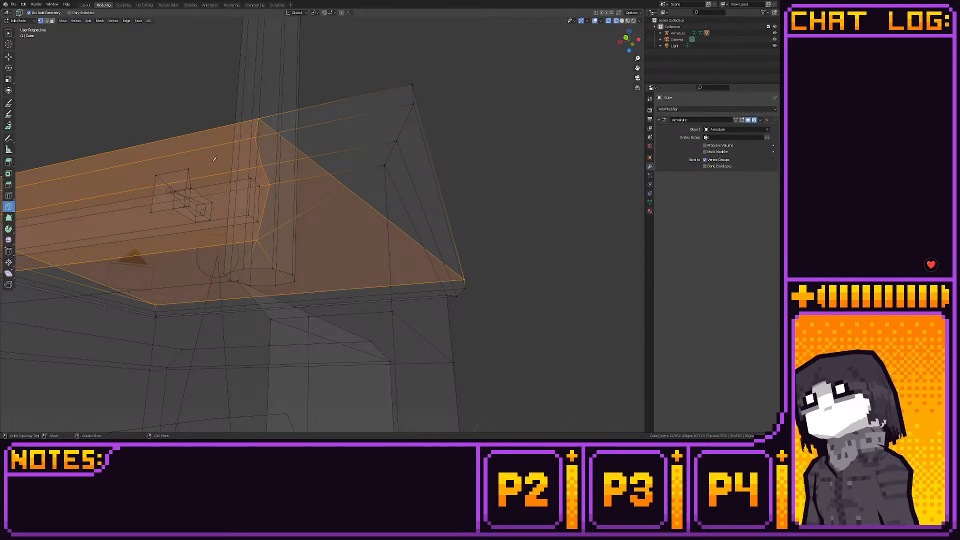
- In back view, move the new cut vertices at one end of the ledge along X and snap them to the grid
left_click(9, 57)
left_click(625, 40)
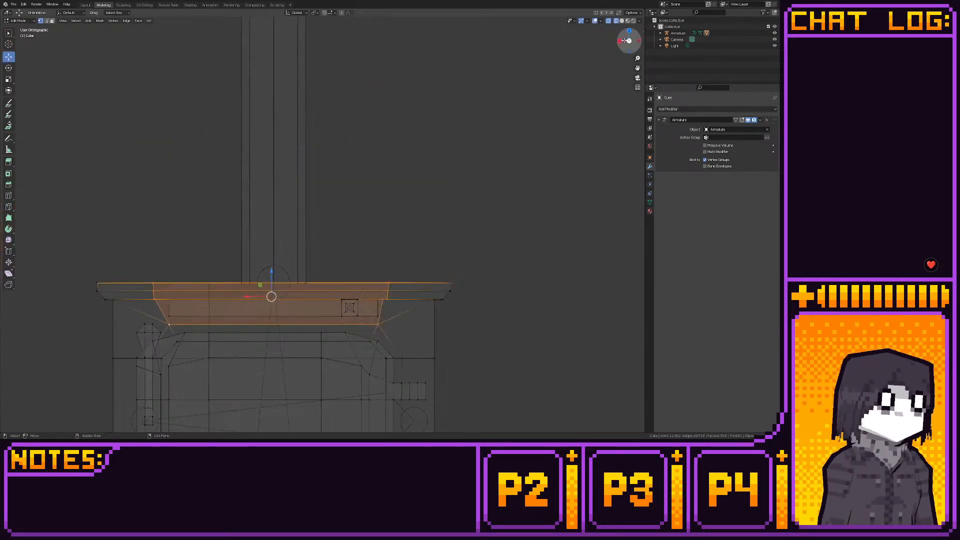
scroll(427, 247, "up", 2)
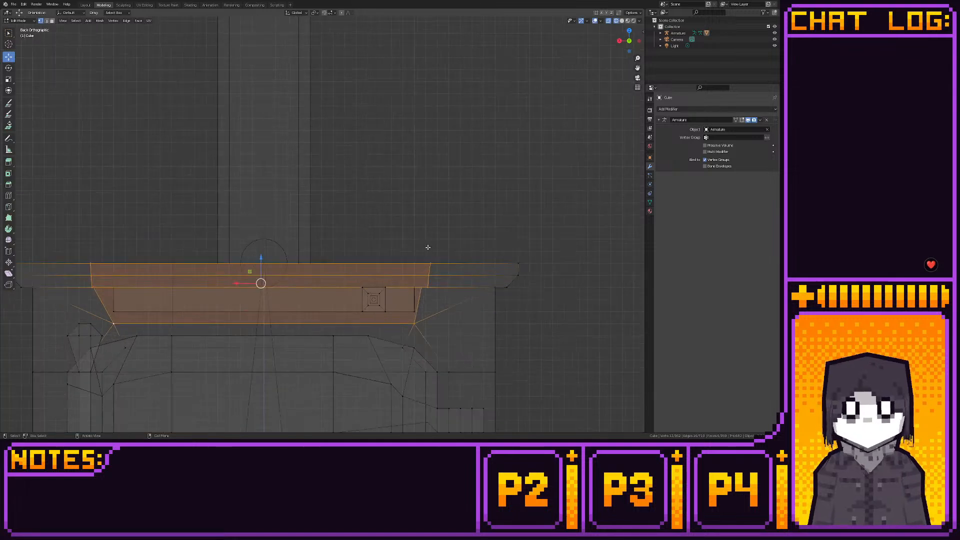
left_click_drag(421, 248, 451, 293)
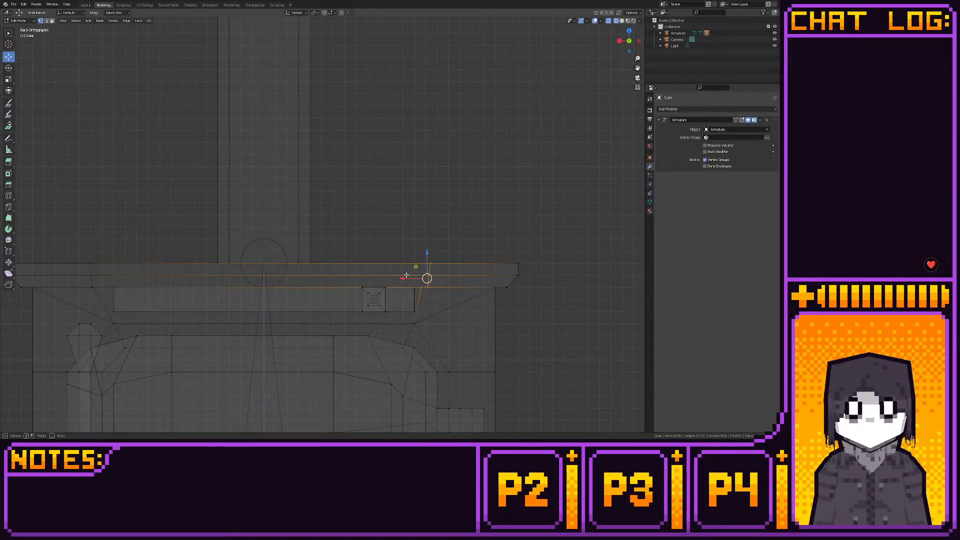
key("alt+a")
left_click_drag(418, 253, 397, 277)
key("shift+s")
left_click(442, 277)
- Turn off X-ray and delete the long narrow face behind the knob's panel under the ledge
middle_click_drag(441, 276, 321, 273)
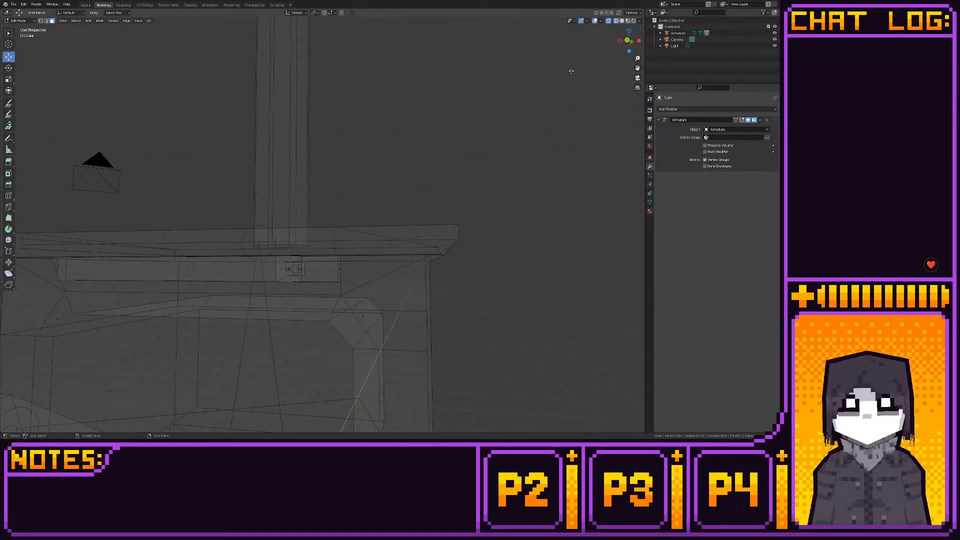
left_click(609, 23)
left_click(257, 290)
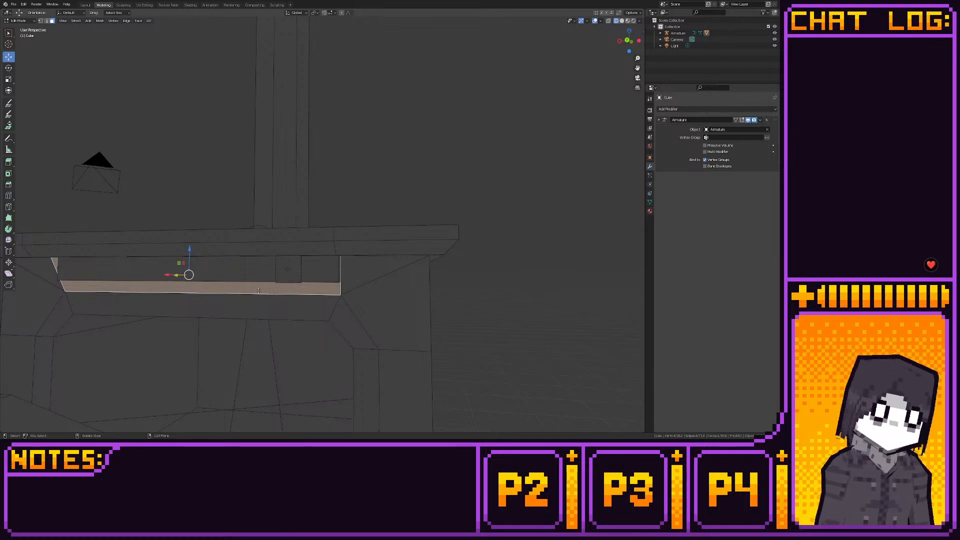
key("x")
left_click(258, 293)
- In back view with X-ray on, align the cut vertices at the ledge's other end along X and snap them to the grid
middle_click_drag(249, 279, 285, 279)
left_click(265, 268)
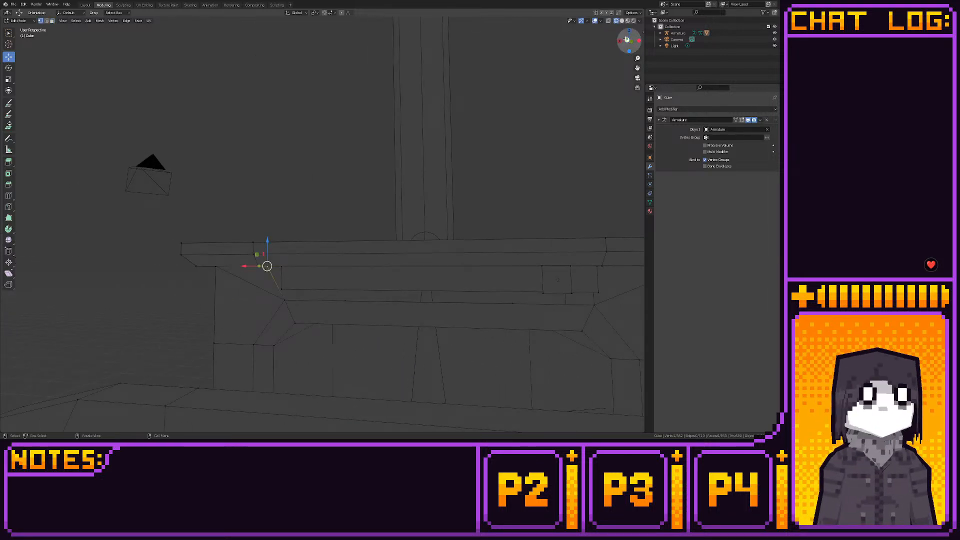
left_click(627, 40)
scroll(437, 270, "up", 4)
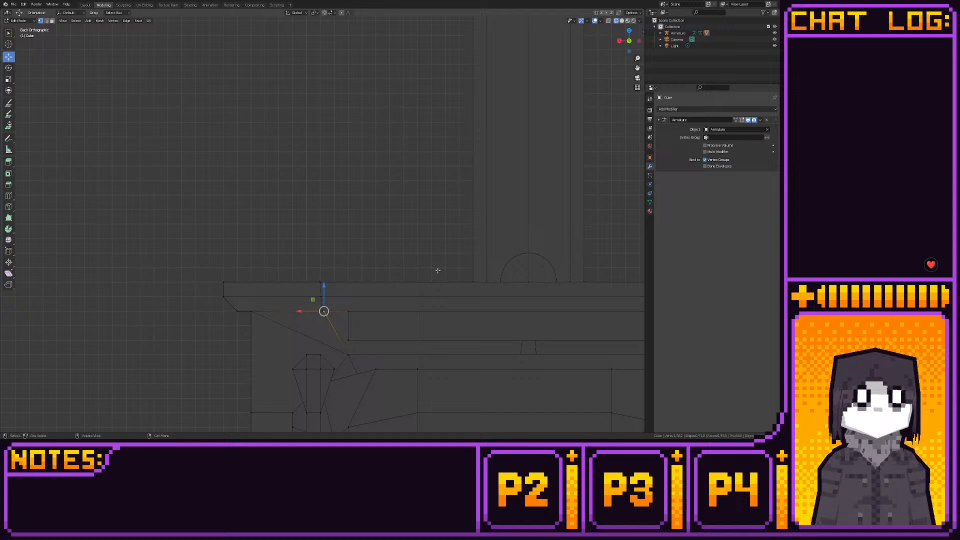
left_click(608, 20)
left_click_drag(290, 261, 337, 288)
key("shift+s")
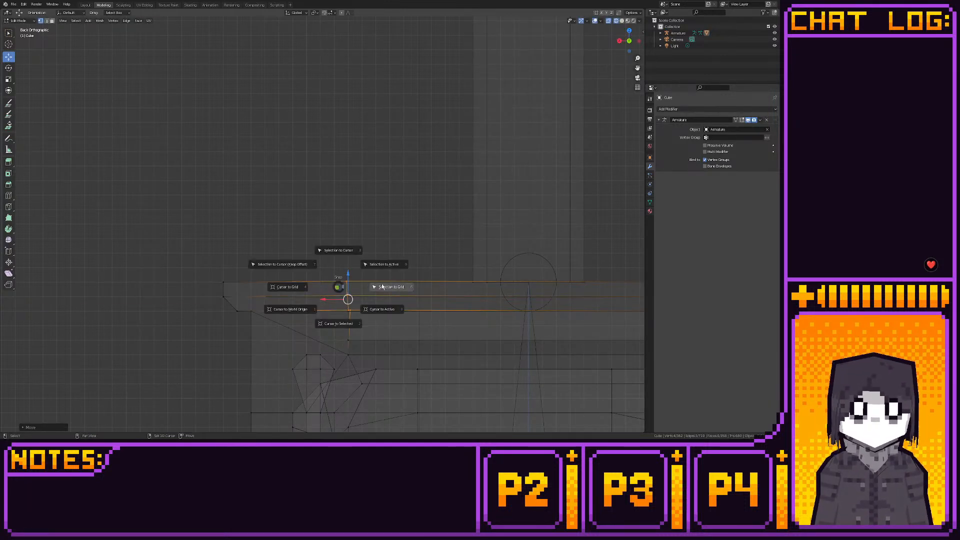
left_click(382, 287)
- Raise the long edge just below the knob's panel along Z to the panel's lower edge
middle_click_drag(385, 327, 340, 289, "shift")
key("2")
left_click(349, 317)
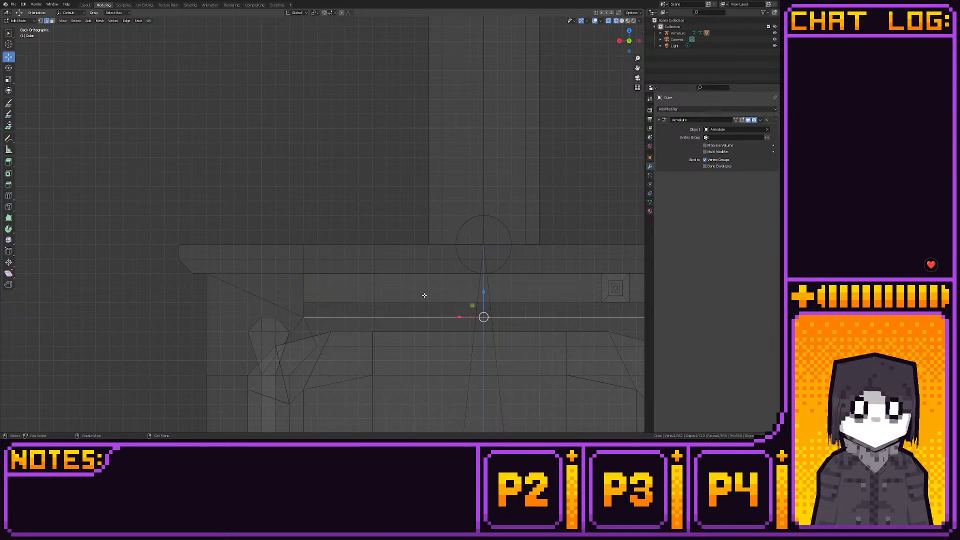
left_click_drag(484, 294, 483, 279)
middle_click_drag(387, 268, 274, 270)
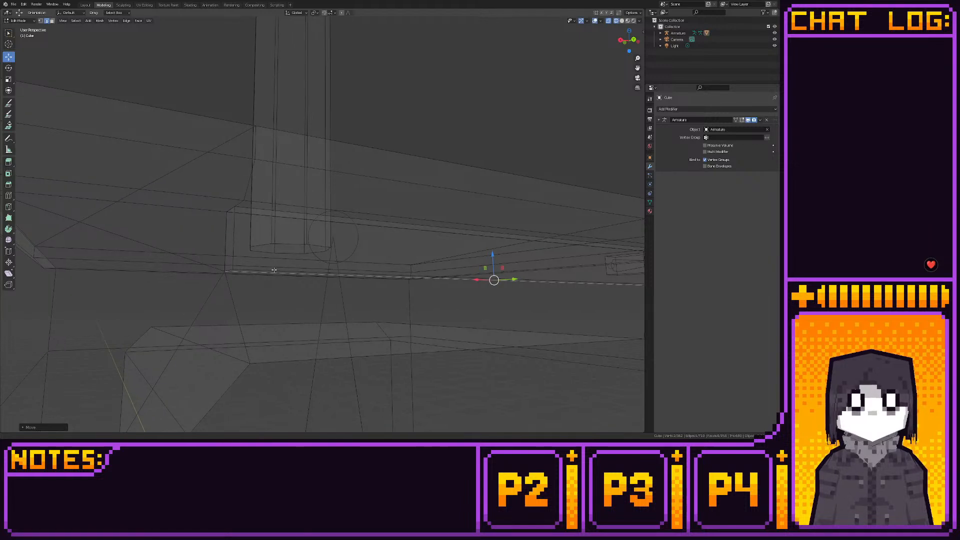
- Select the long faces behind the knob's panel and the adjoining strips of the ledge above, and delete those faces
key("3")
left_click(494, 235)
middle_click_drag(496, 238, 483, 256)
key("x")
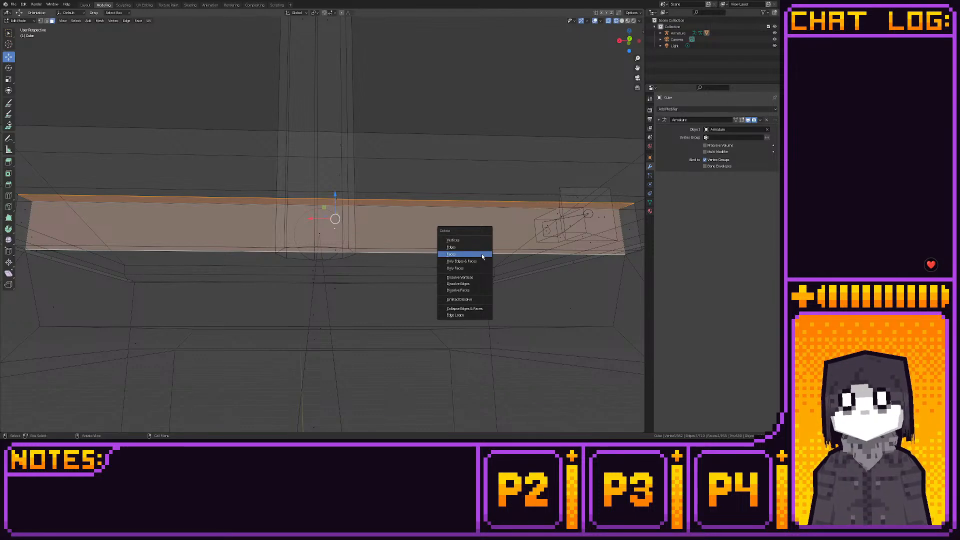
middle_click_drag(423, 223, 381, 205)
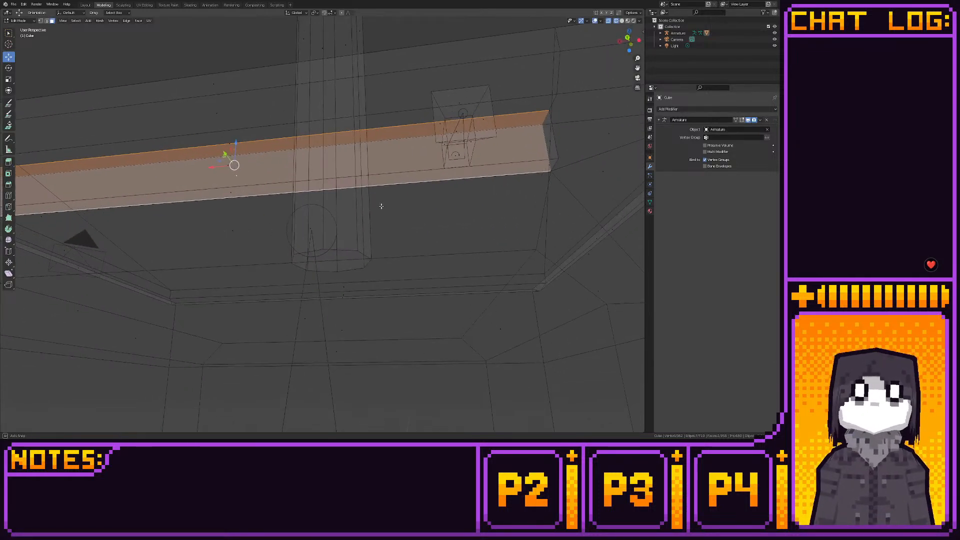
left_click(236, 146, "shift")
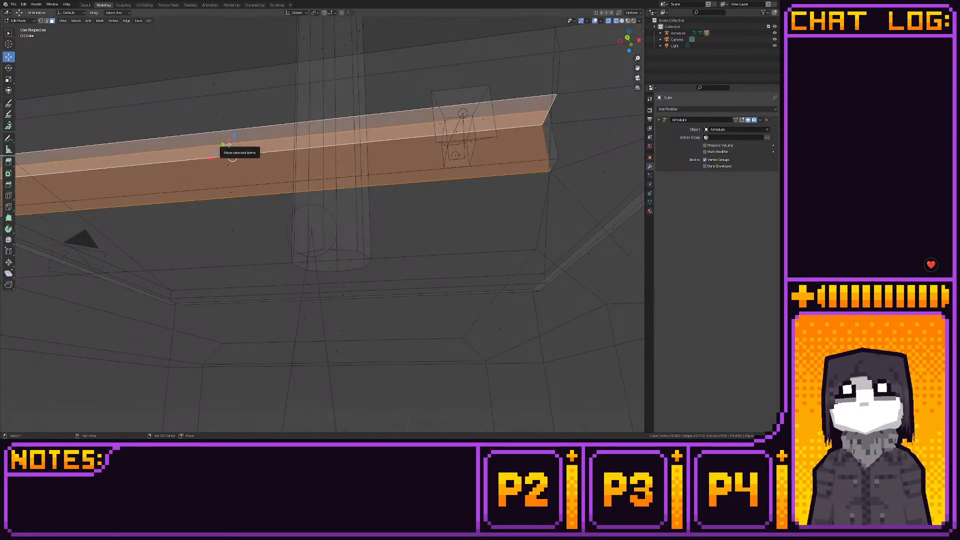
key("x")
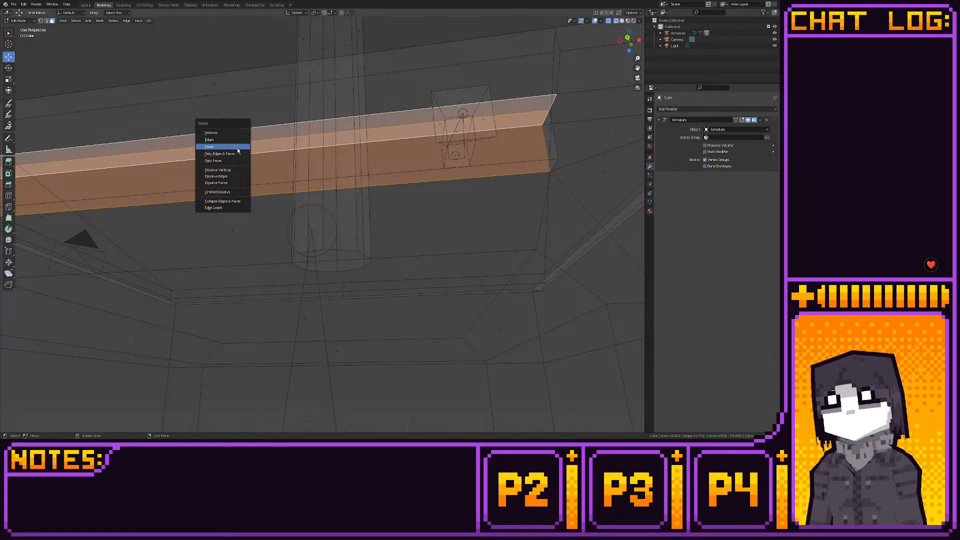
left_click(238, 148)
mouse_move(391, 165)
middle_mouse_down()
mouse_move(385, 171)
mouse_move(396, 156)
middle_mouse_up()
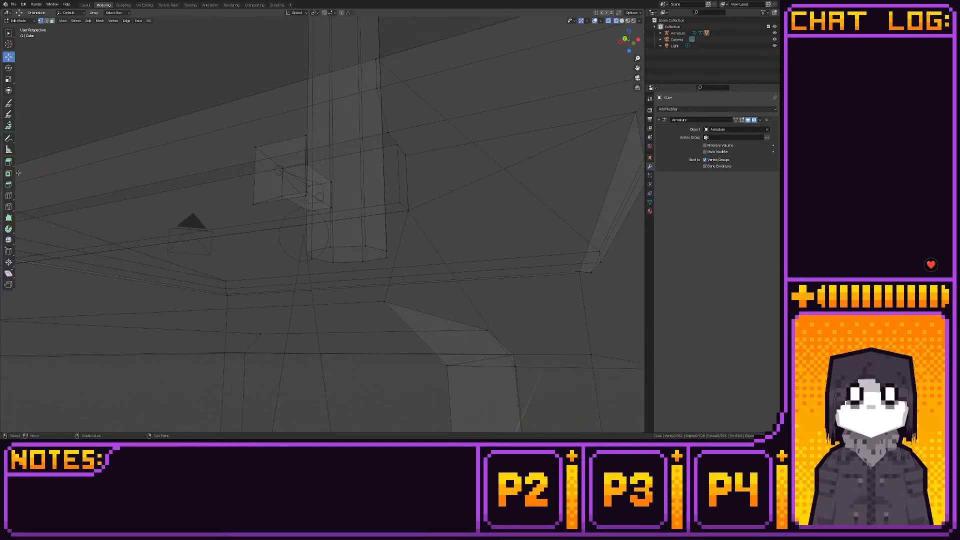
left_click(8, 195)
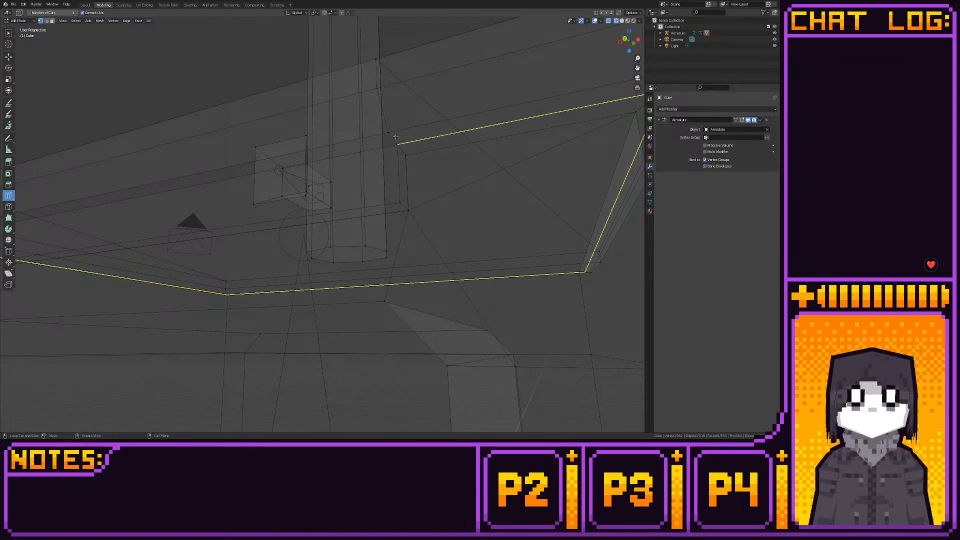
key("k")
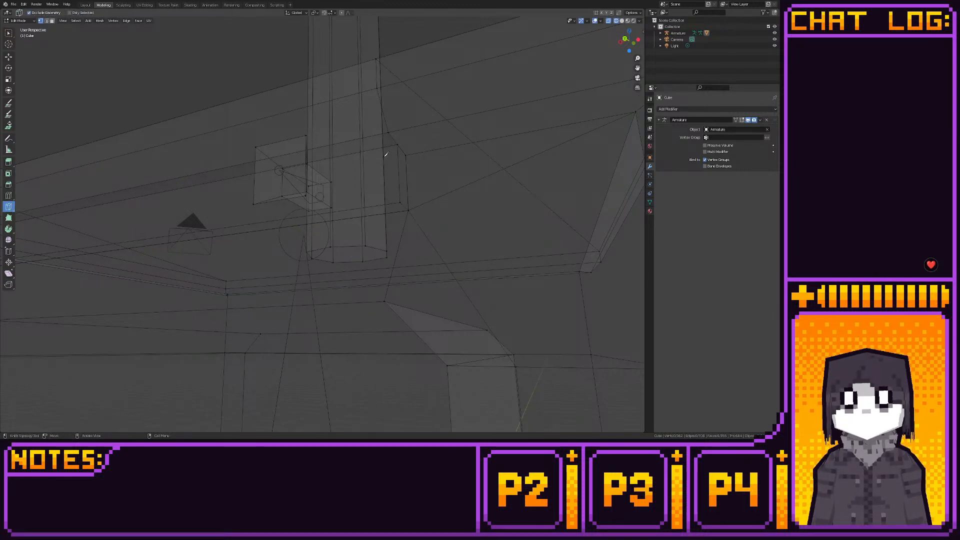
left_click(8, 57)
left_click_drag(388, 140, 407, 150)
key("k")
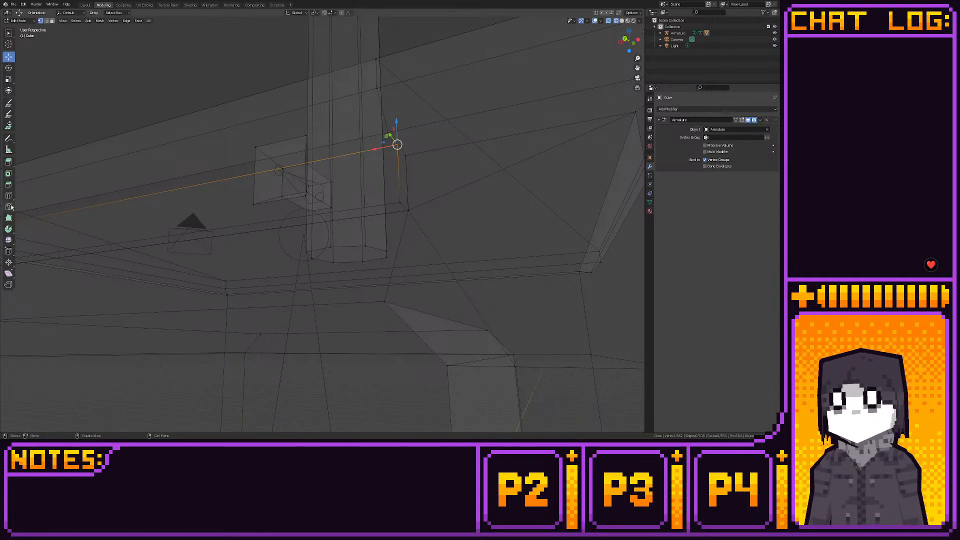
left_click(394, 138)
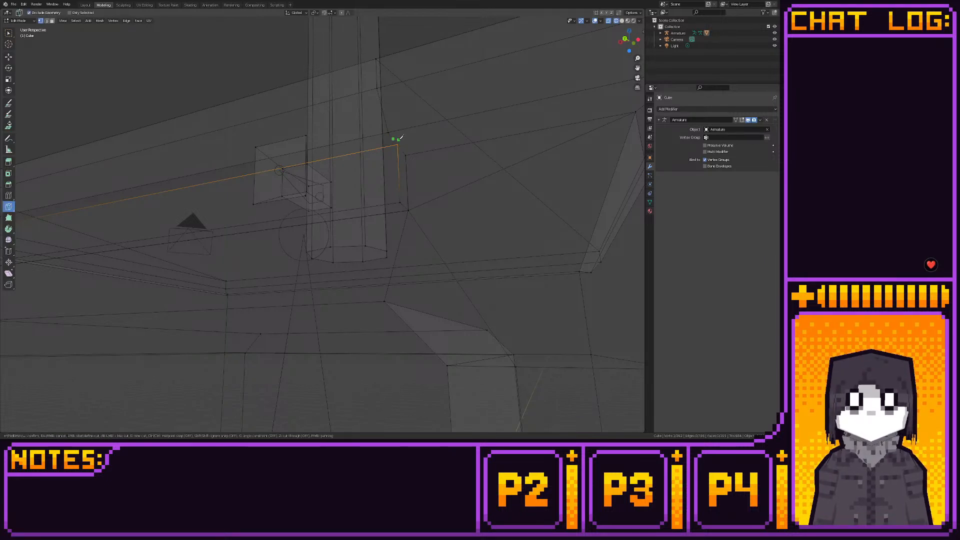
key("Escape")
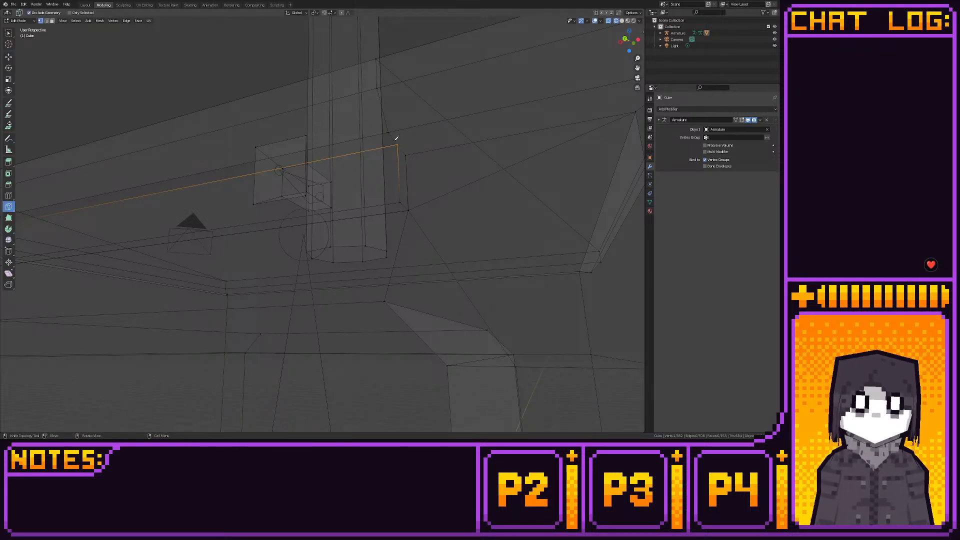
left_click(395, 139)
key("Escape")
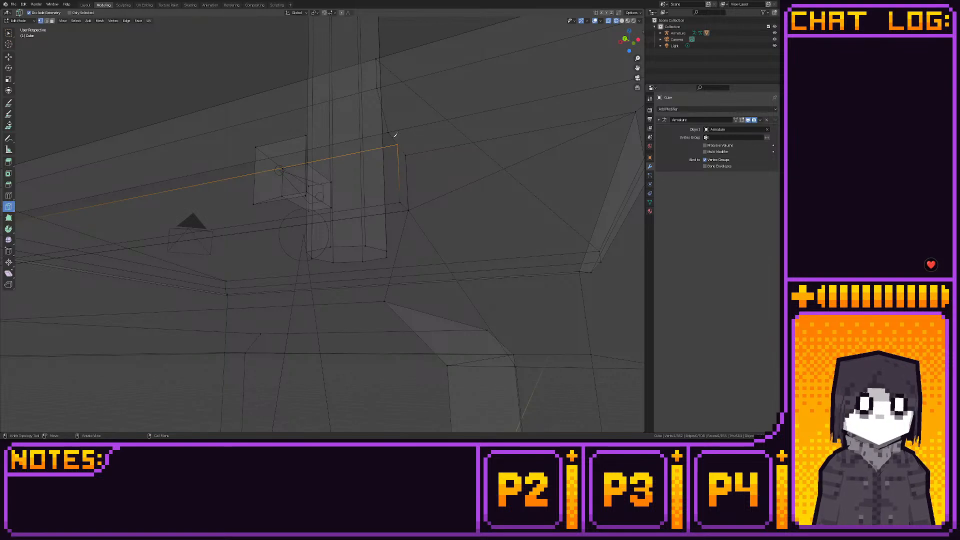
left_click(9, 57)
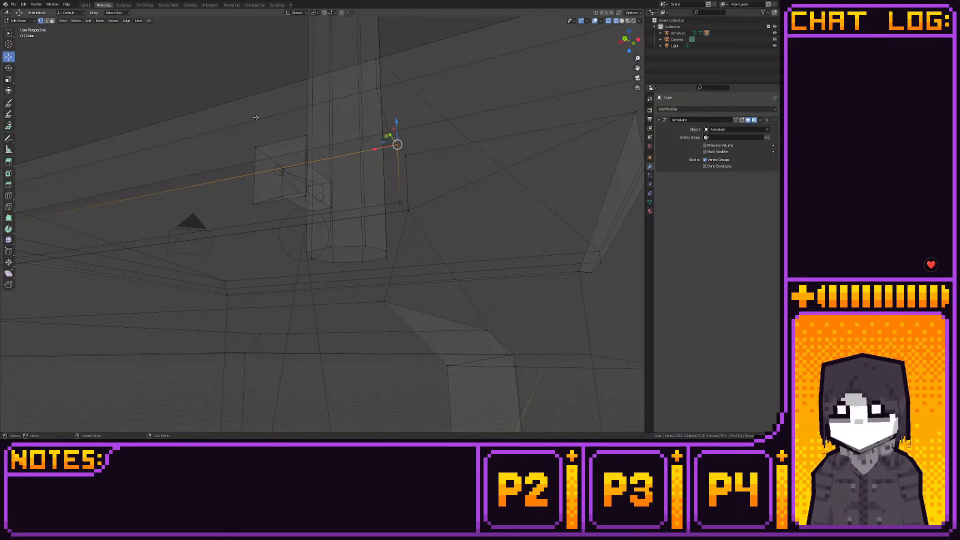
- Subdivide the short slanted edge under the ledge at the end near the knob and at the opposite end
key("2")
left_click(401, 150)
right_click(393, 138)
left_click(393, 137)
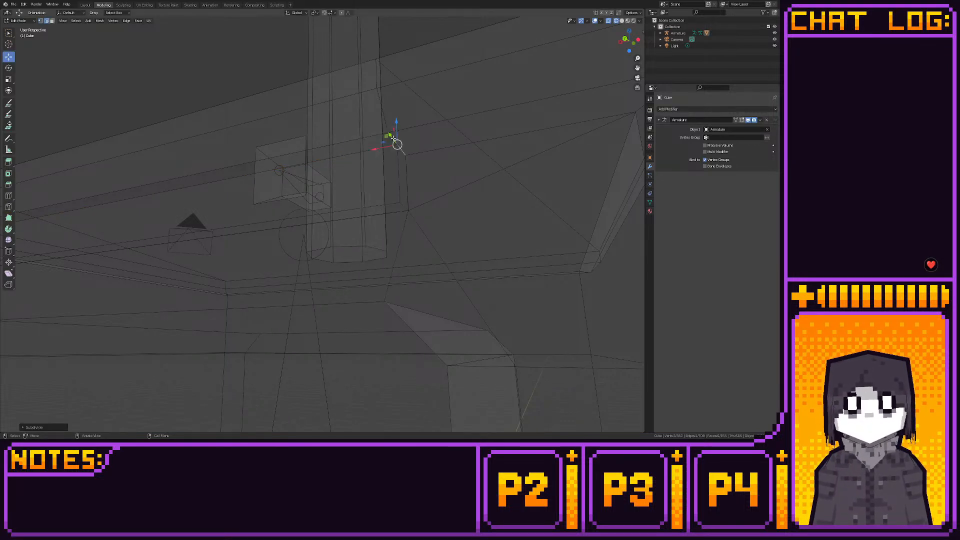
middle_click_drag(430, 155, 302, 185)
left_click(297, 194)
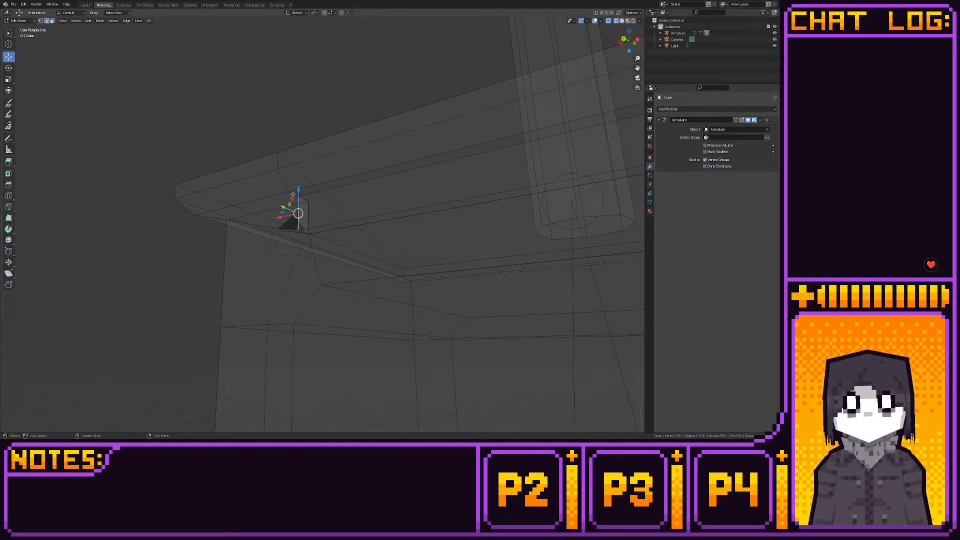
right_click(293, 194)
left_click(293, 195)
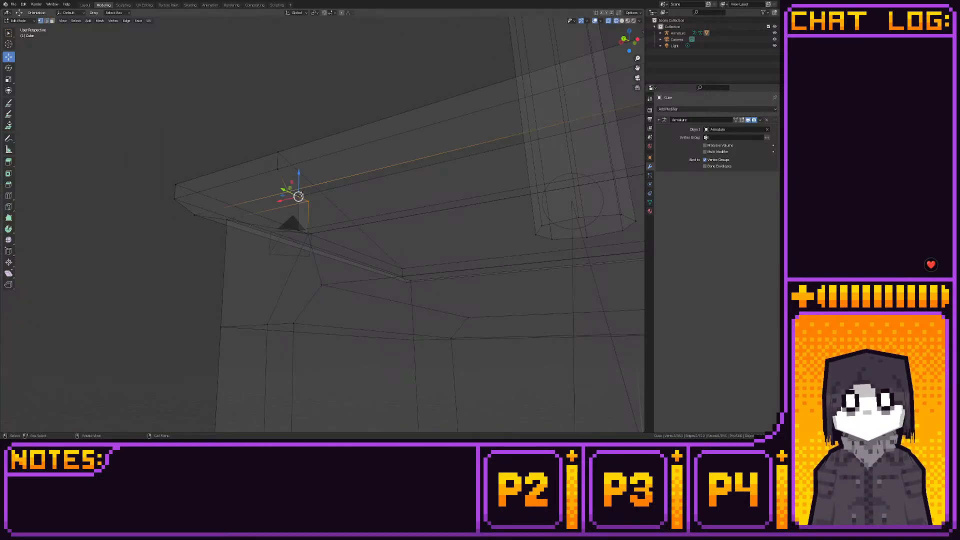
left_click(166, 163)
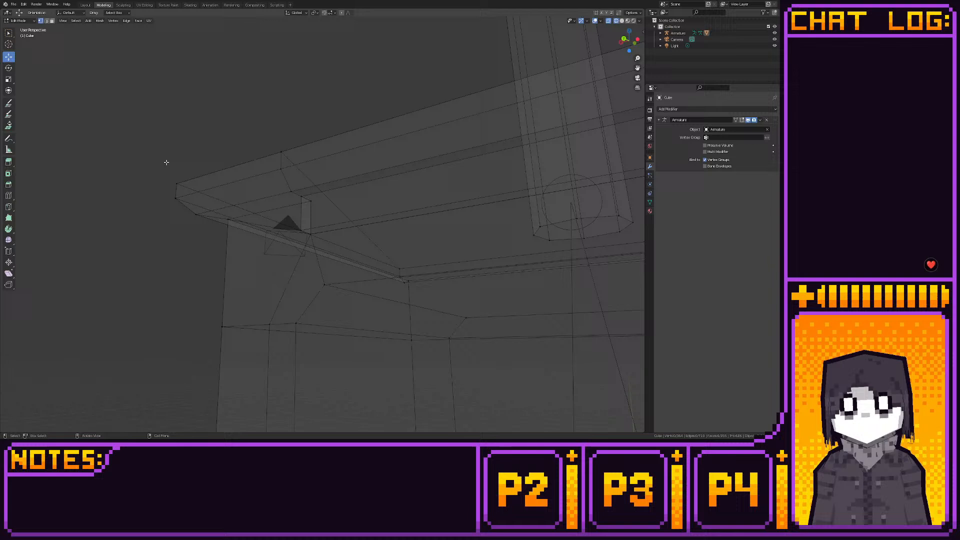
- Merge at center the overlapping vertices where the long edge meets the subdivided short edges at both ends
left_click(300, 196)
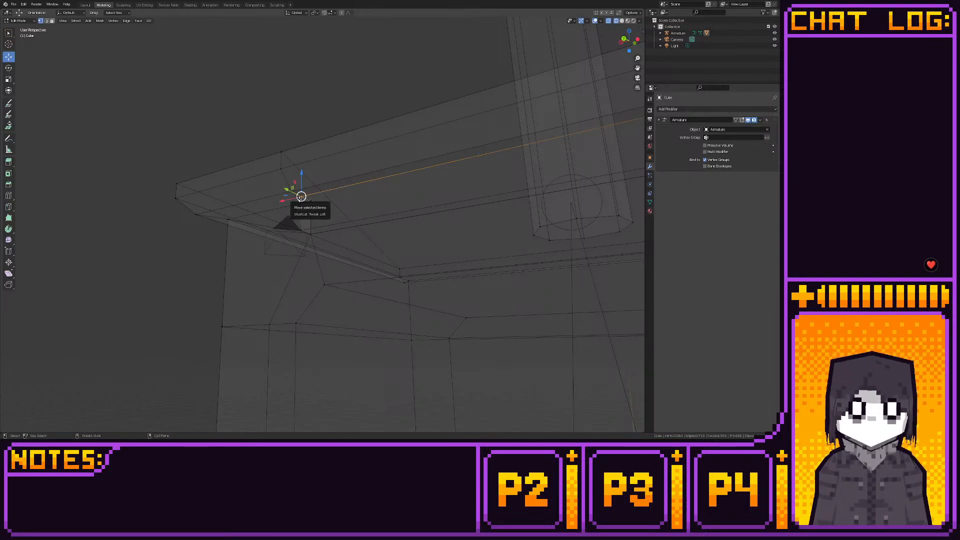
key("m")
left_click(301, 199)
middle_click_drag(453, 210, 314, 207)
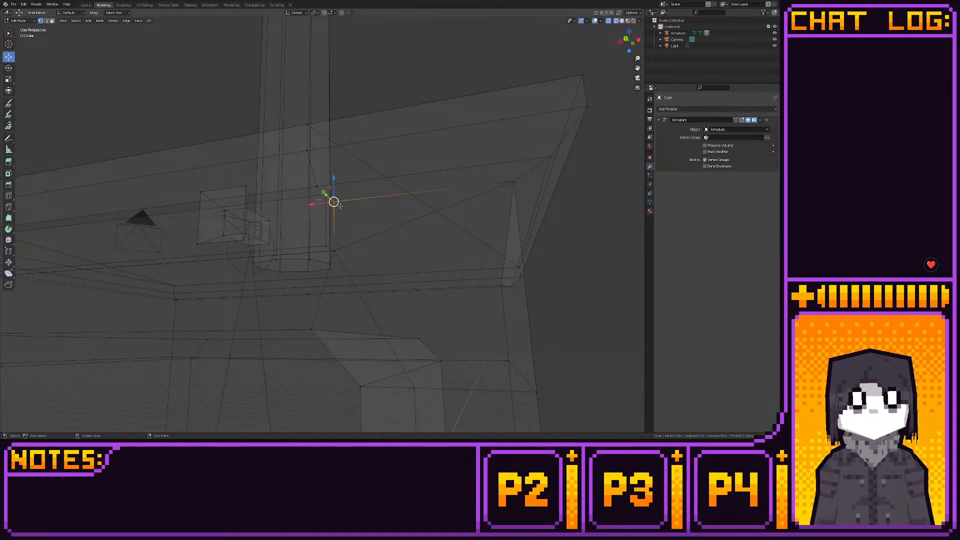
key("m")
left_click(333, 202)
middle_click_drag(334, 202, 219, 190)
left_click_drag(216, 193, 225, 185)
key("m")
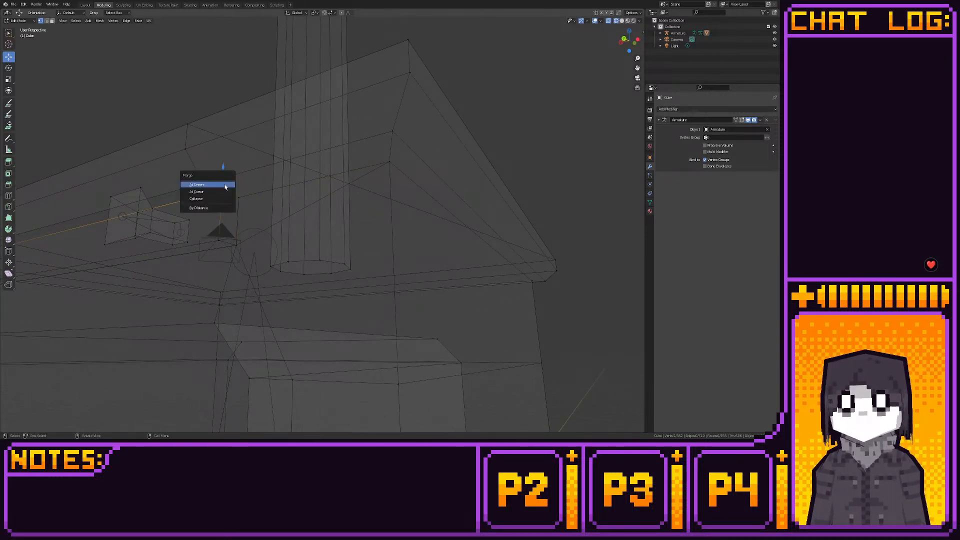
left_click(225, 186)
- Merge at center the overlapping vertices at the lower corners of both ends, plus those just above at the end away from the knob
mouse_move(222, 189)
middle_mouse_down()
mouse_move(241, 230)
mouse_move(222, 197)
middle_mouse_up()
left_click_drag(225, 200, 217, 182)
key("m")
left_click(218, 202)
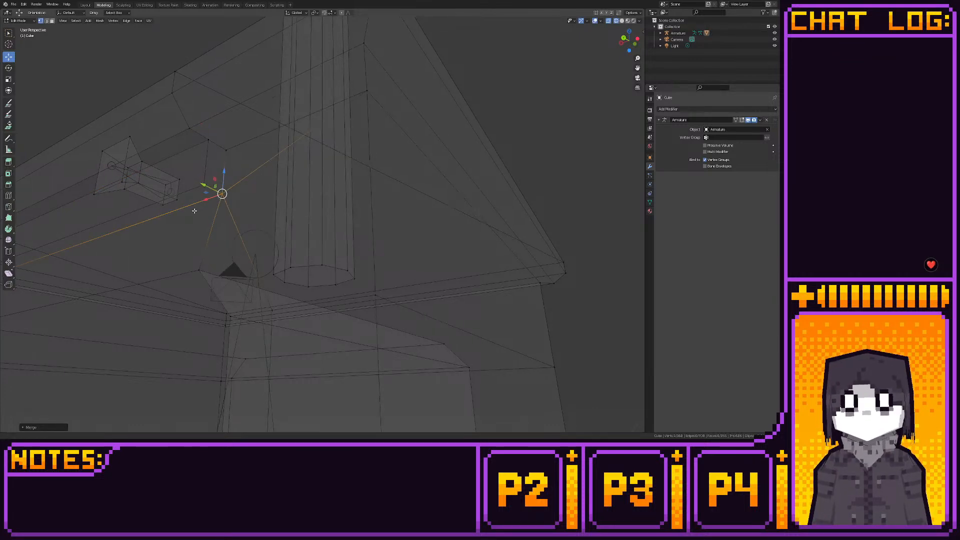
middle_click_drag(219, 193, 378, 274)
right_click(377, 274, "shift")
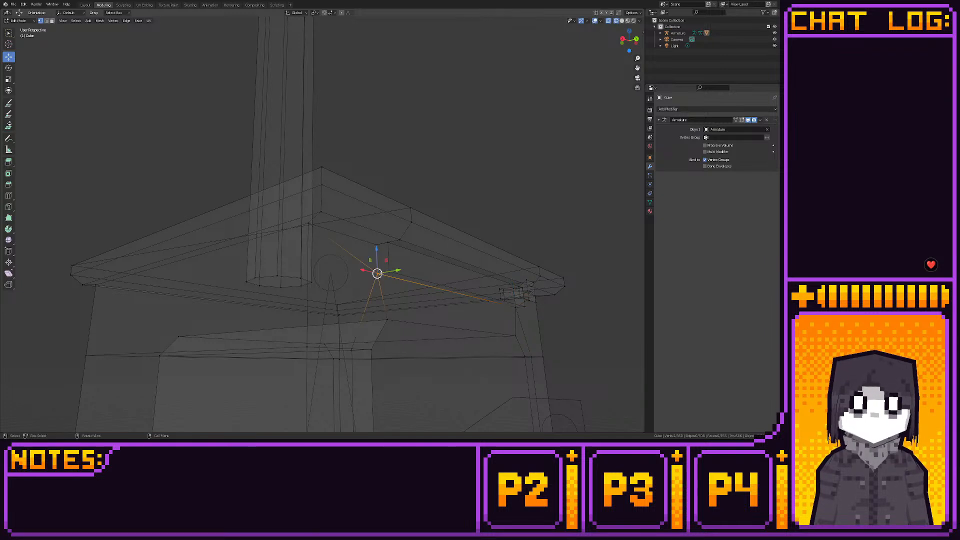
key("m")
left_click(378, 280)
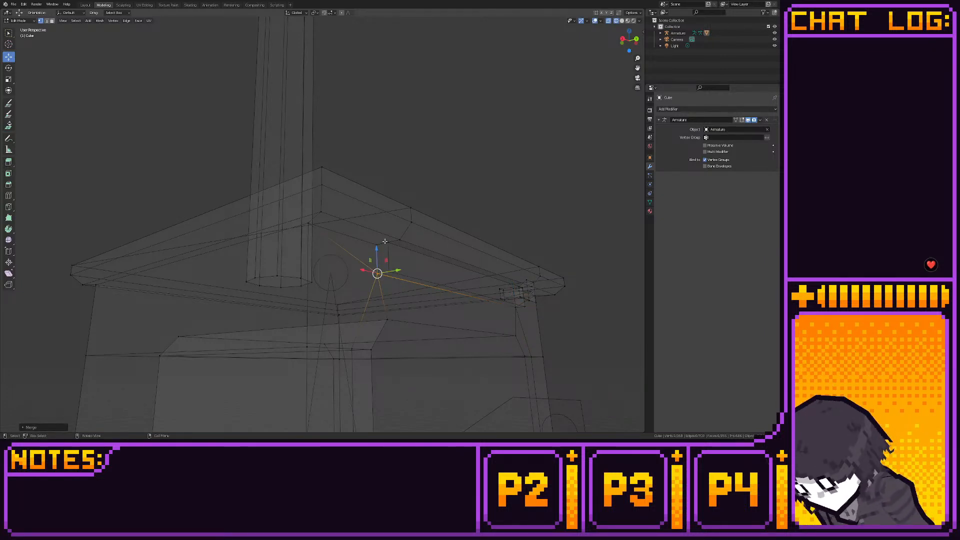
left_click_drag(376, 273, 380, 237)
key("m")
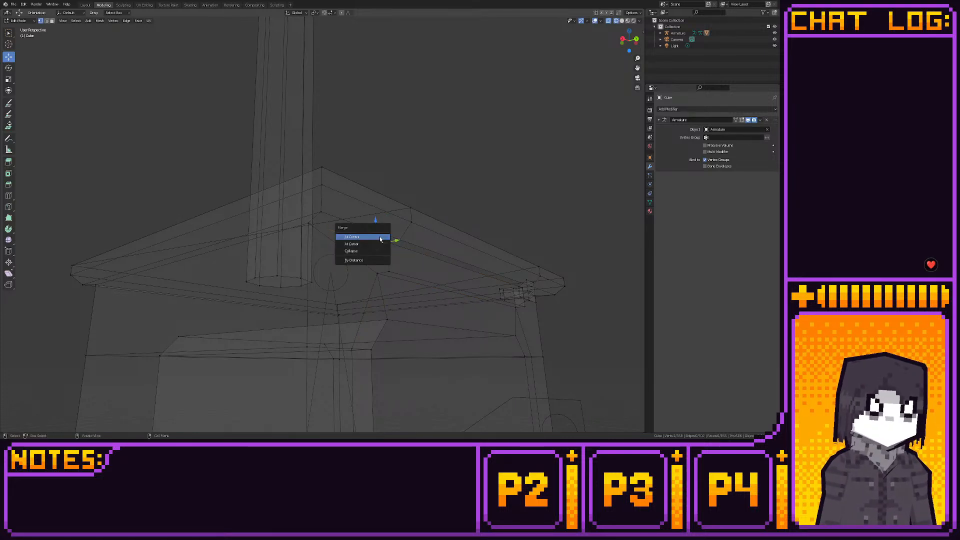
left_click(381, 237)
- Fill the narrow strip between the two long parallel edges under the ledge with a face
middle_click_drag(419, 247, 289, 251)
left_click(355, 247)
left_click(290, 253, "alt")
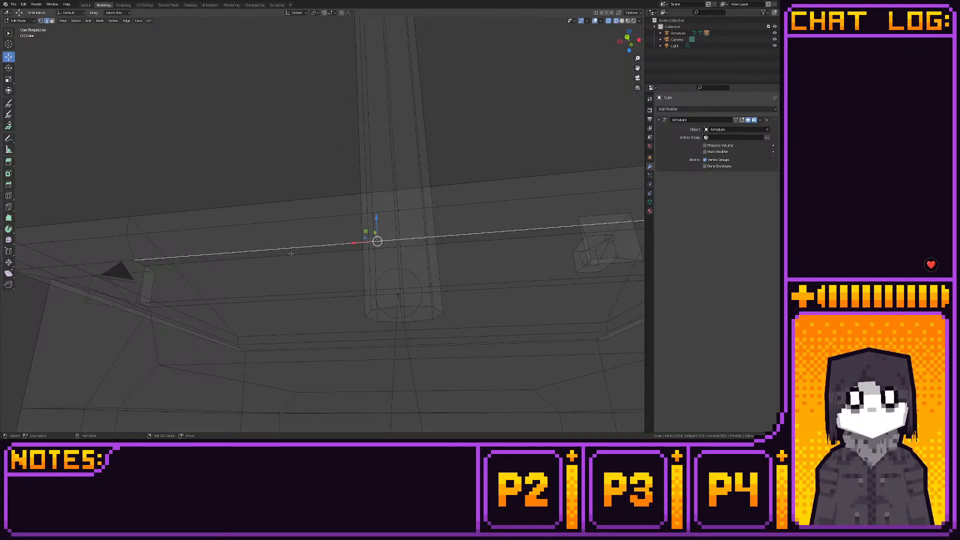
middle_click_drag(217, 244, 268, 242)
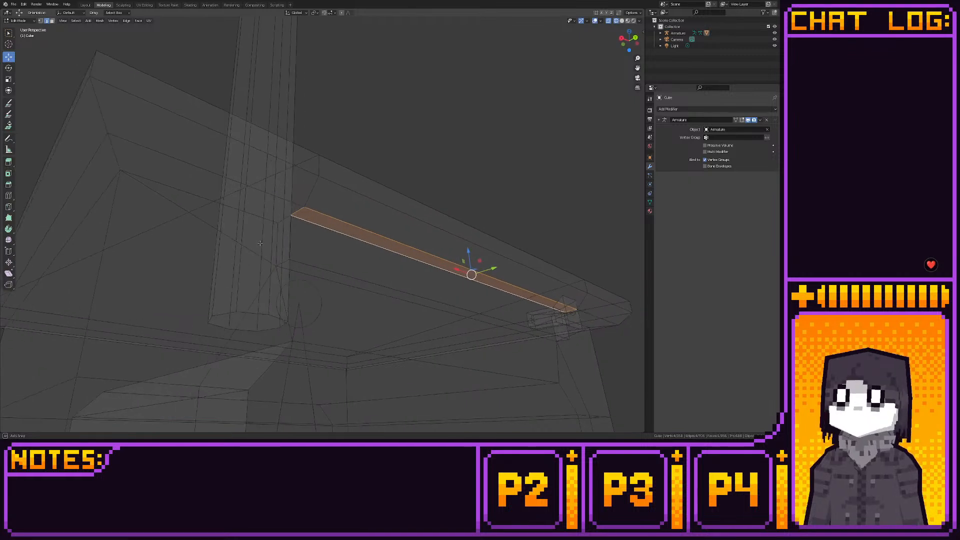
- Knife-cut an edge from the new strip's lower corner, at the end away from the knob, to the body's inner corner vertex
key("1")
left_click(10, 209)
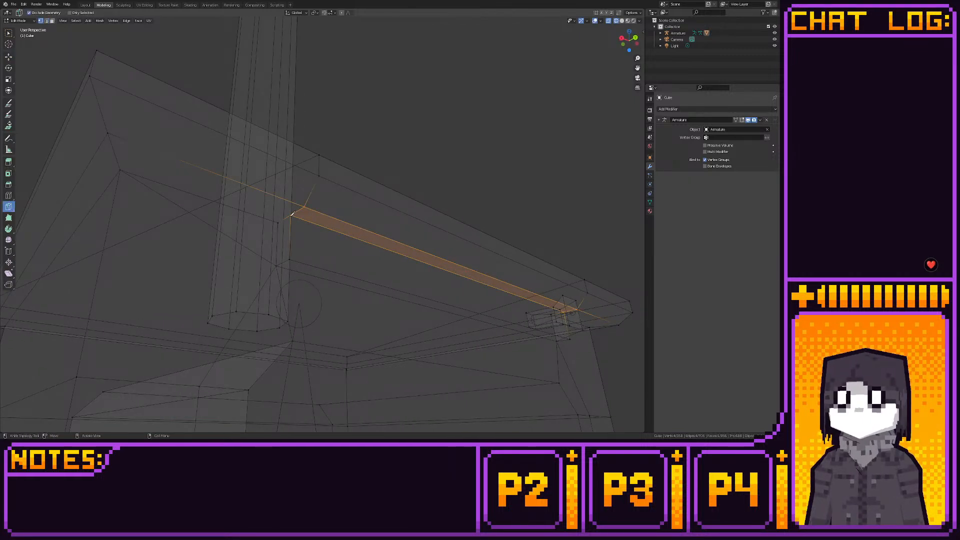
left_click(290, 215)
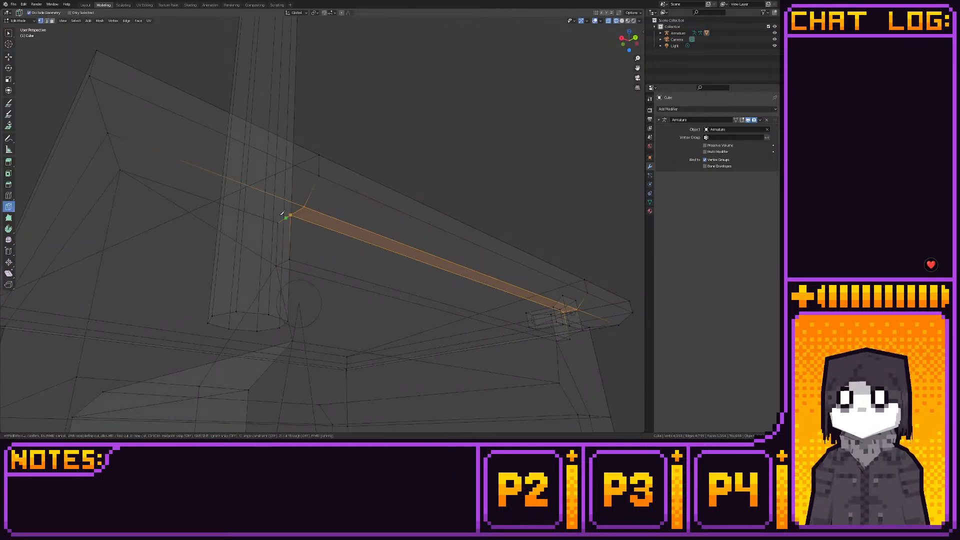
left_click(120, 170)
key("Return")
- Knife-cut a matching edge from the strip's lower corner at the knob end to the body's inner corner vertex
middle_click_drag(445, 243, 235, 278)
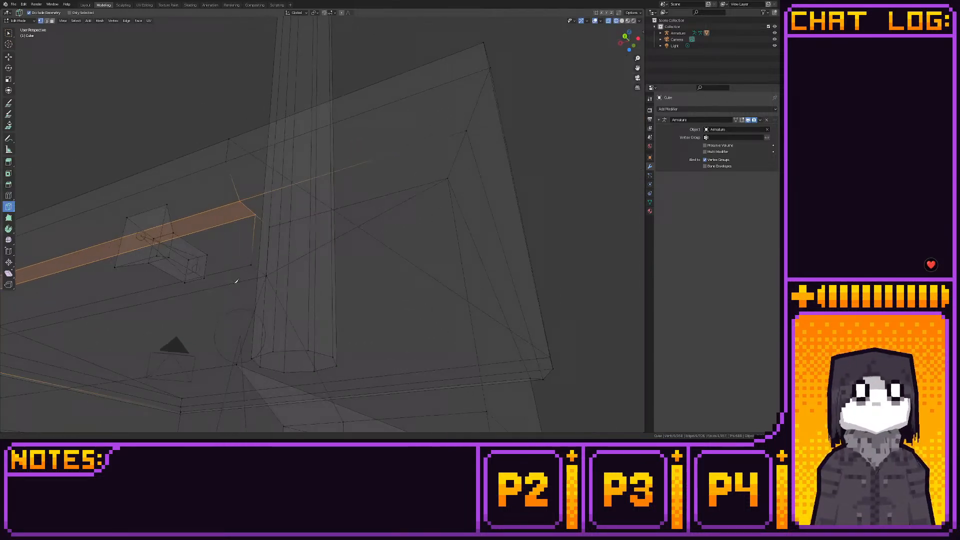
left_click(256, 214)
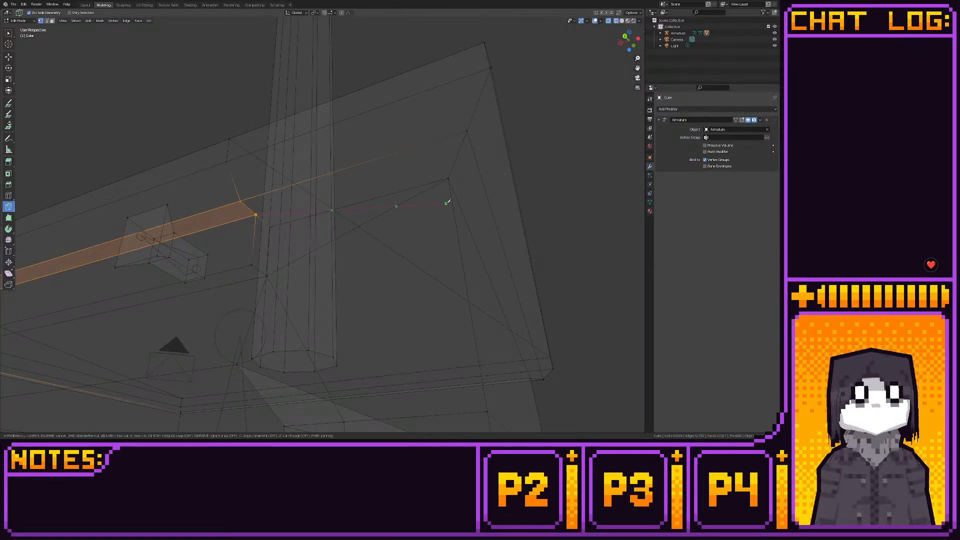
left_click(449, 178)
key("Return")
- Inspect the shaded stove in the Layout workspace
left_click(85, 5)
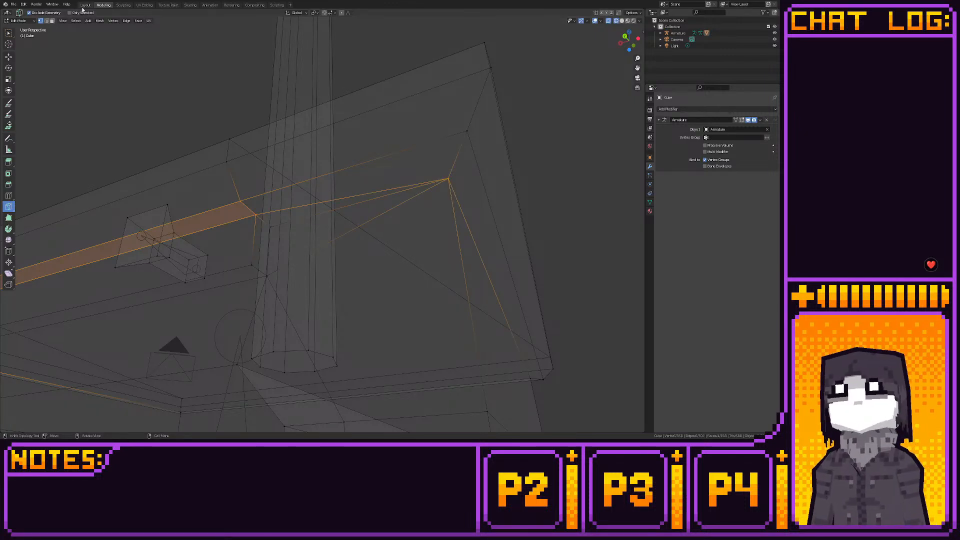
middle_click_drag(161, 109, 148, 253)
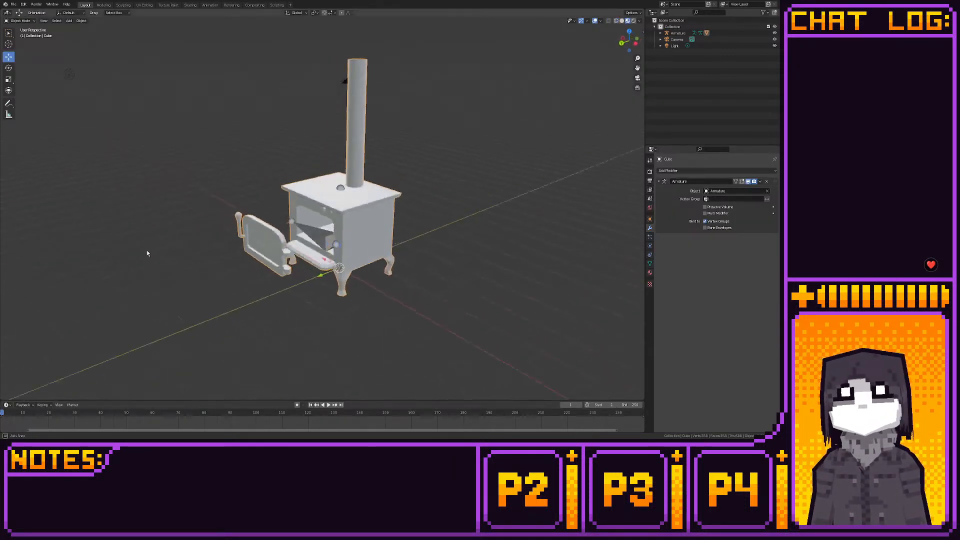
scroll(285, 284, "up", 5)
- In the Modeling workspace, leave armature editing and reopen the stove mesh in Edit Mode
left_click(300, 202)
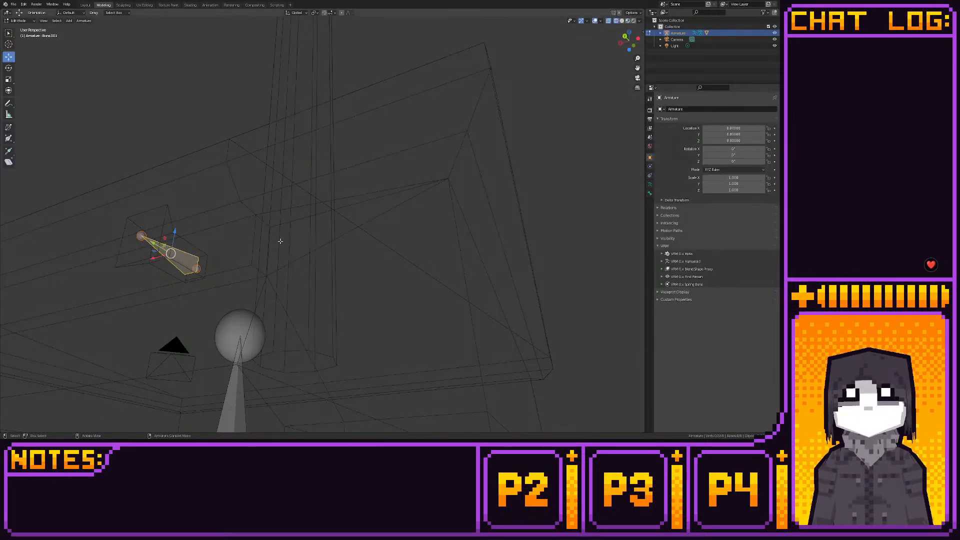
middle_click_drag(279, 240, 264, 250)
key("Tab")
left_click(239, 240)
left_click(239, 240)
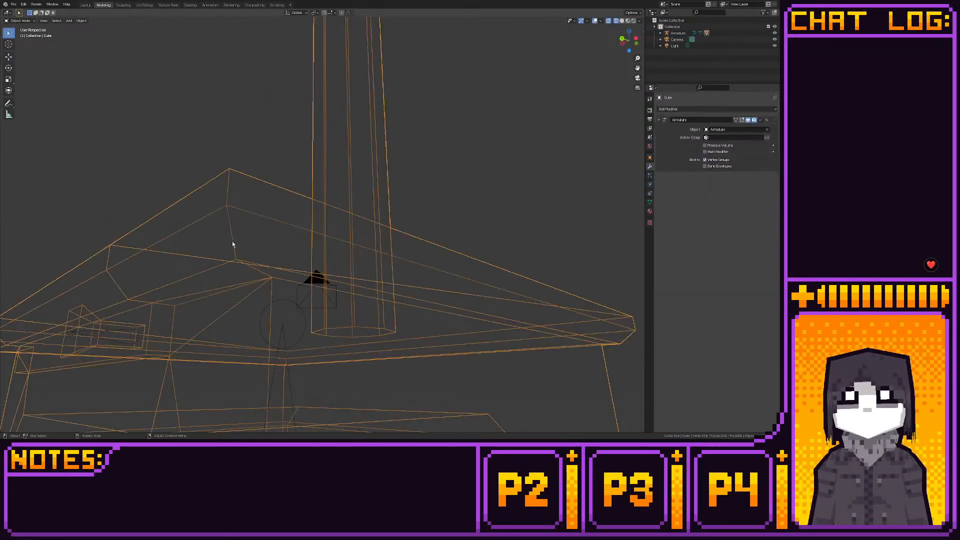
key("Tab")
- Select the hidden end face of the knob's shaft inside the body and delete it
left_click(9, 57)
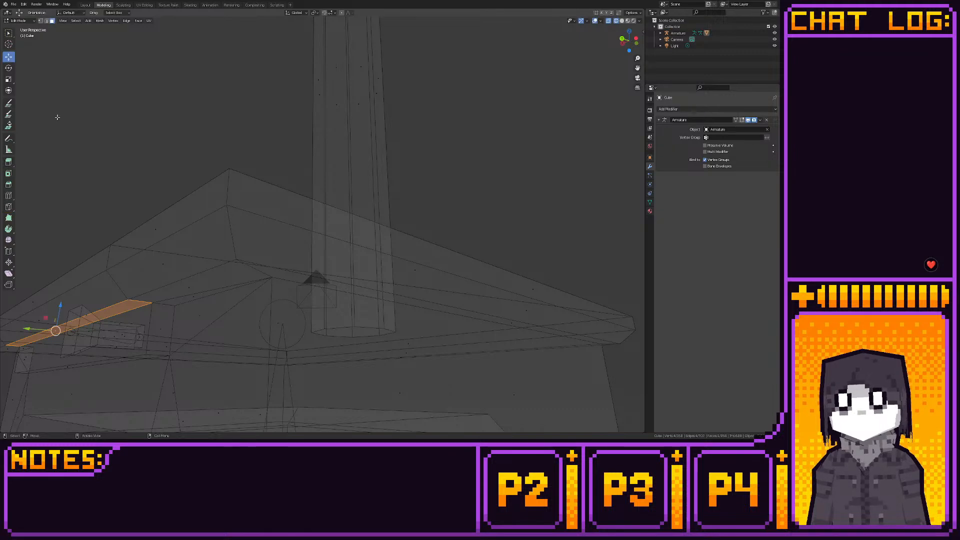
left_click(144, 338)
key("x")
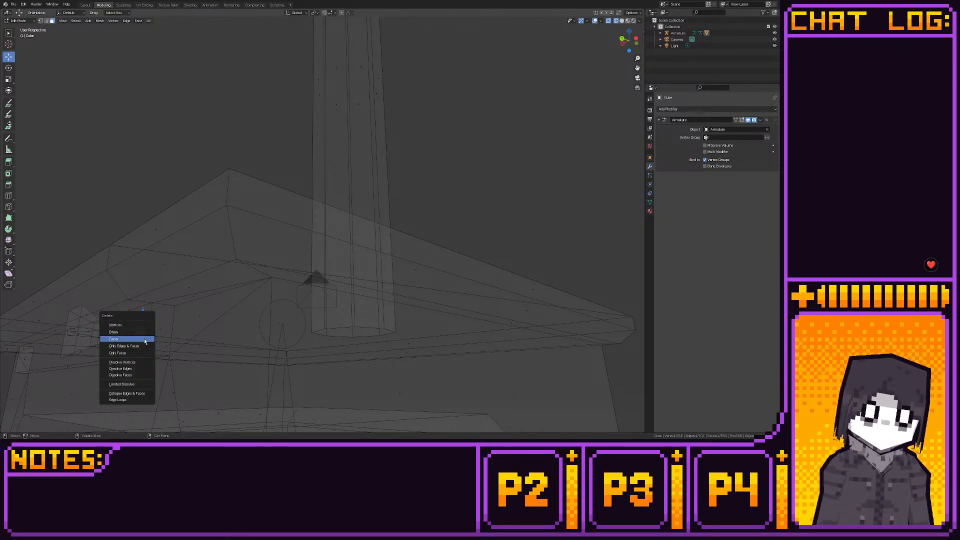
left_click(143, 339)
- Delete the hidden face at the end of the door handle's stem, and view the shaded stove in the Layout workspace
scroll(167, 339, "down", 5)
middle_click_drag(172, 339, 301, 243, "shift")
middle_click_drag(255, 275, 349, 272)
scroll(349, 273, "up", 3)
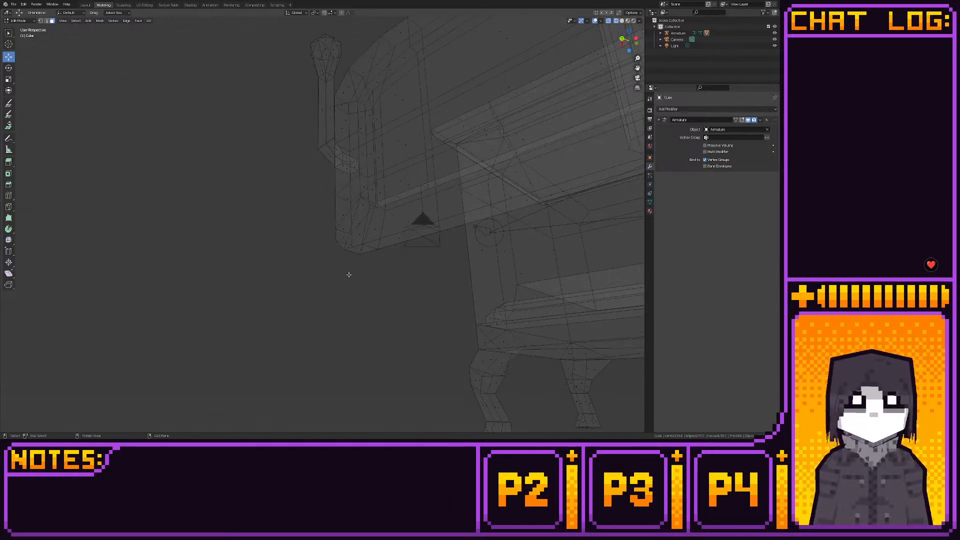
key("x")
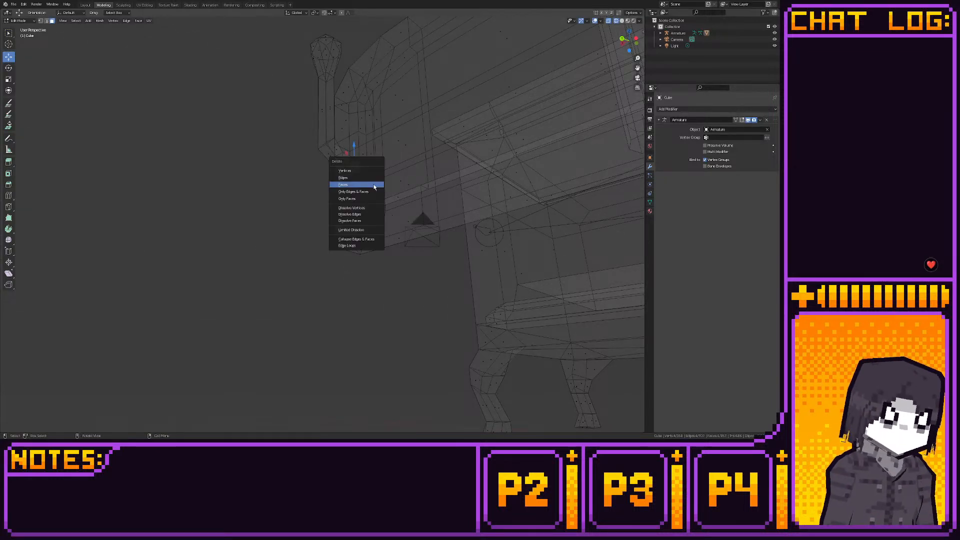
left_click(374, 186)
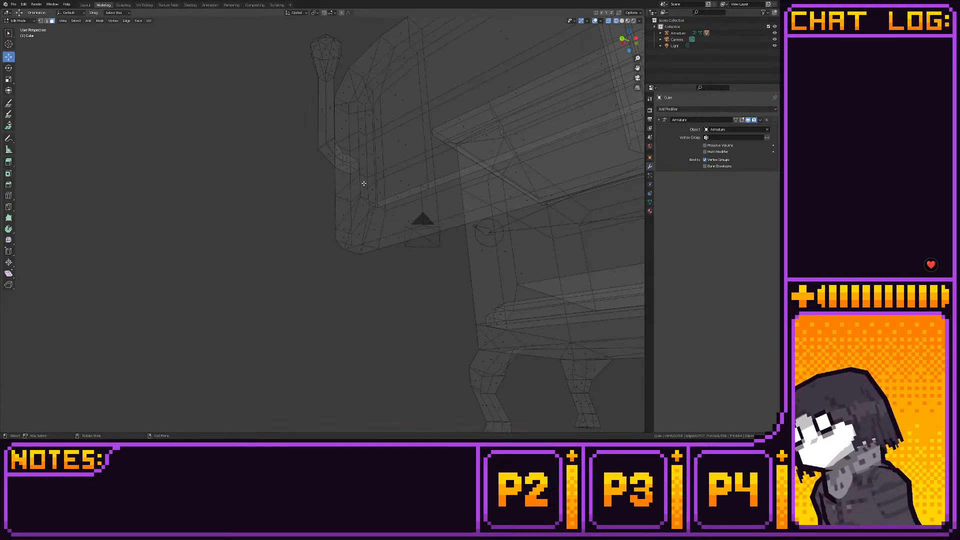
left_click(85, 4)
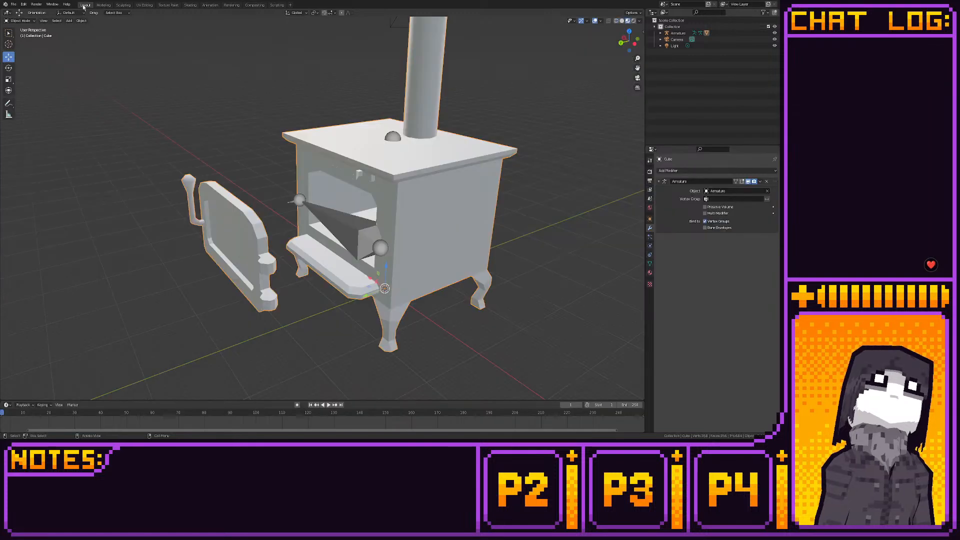
- Select the armature together with the stove mesh, with the mesh active, and switch to Weight Paint mode
mouse_move(277, 175)
middle_mouse_down()
mouse_move(367, 196)
mouse_move(286, 189)
middle_mouse_up()
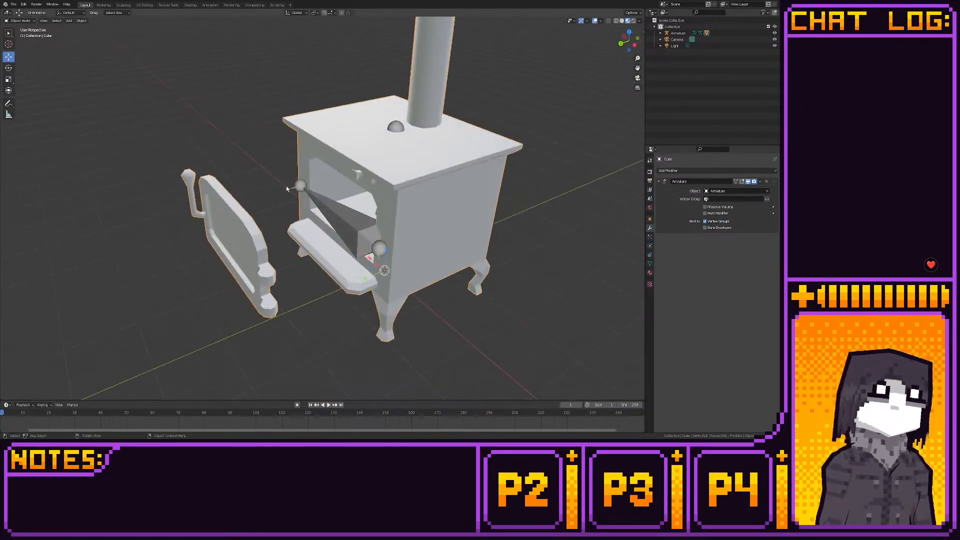
left_click(311, 199)
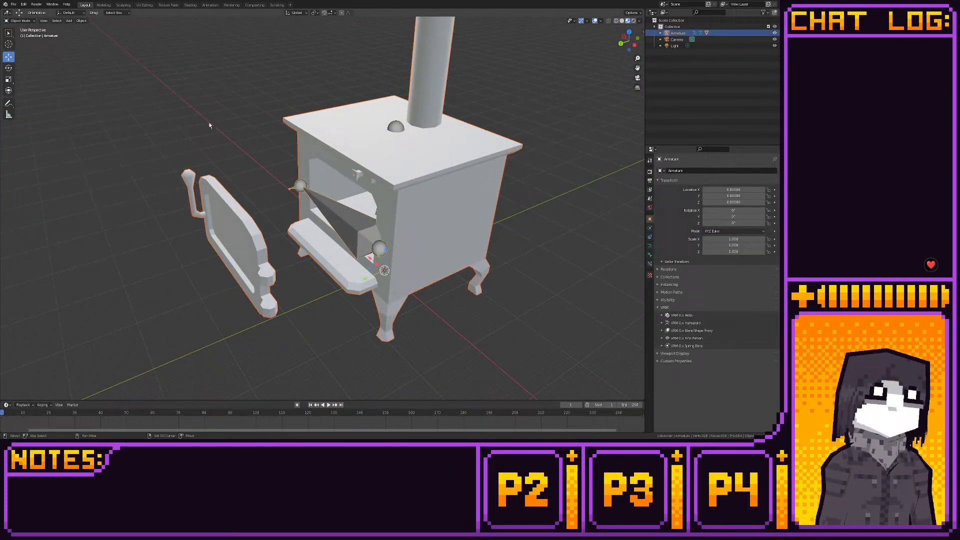
left_click(21, 21)
left_click(292, 129, "shift")
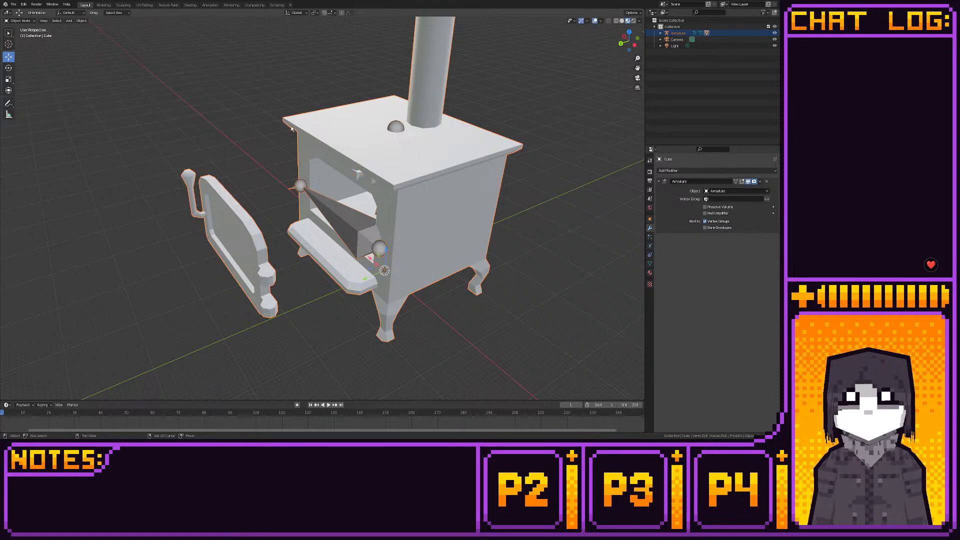
left_click(20, 20)
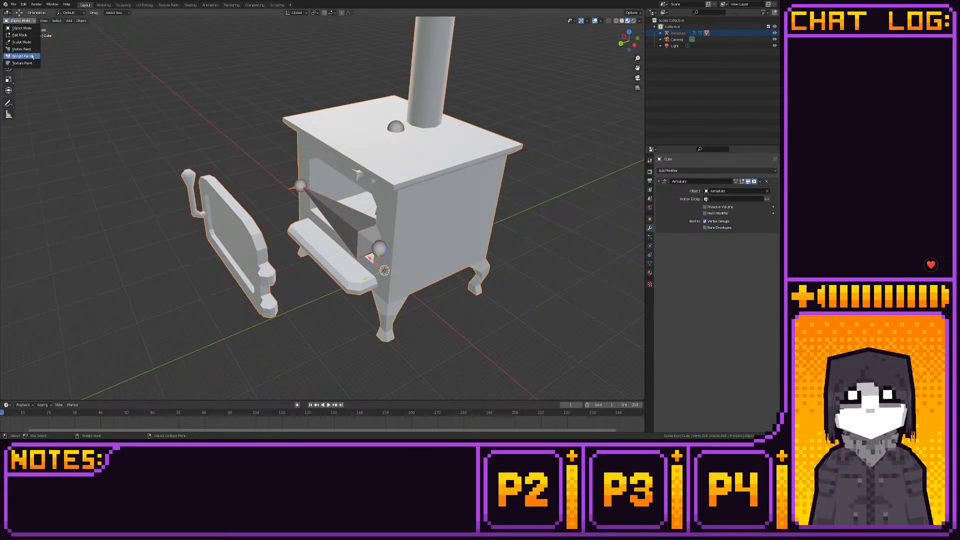
left_click(20, 57)
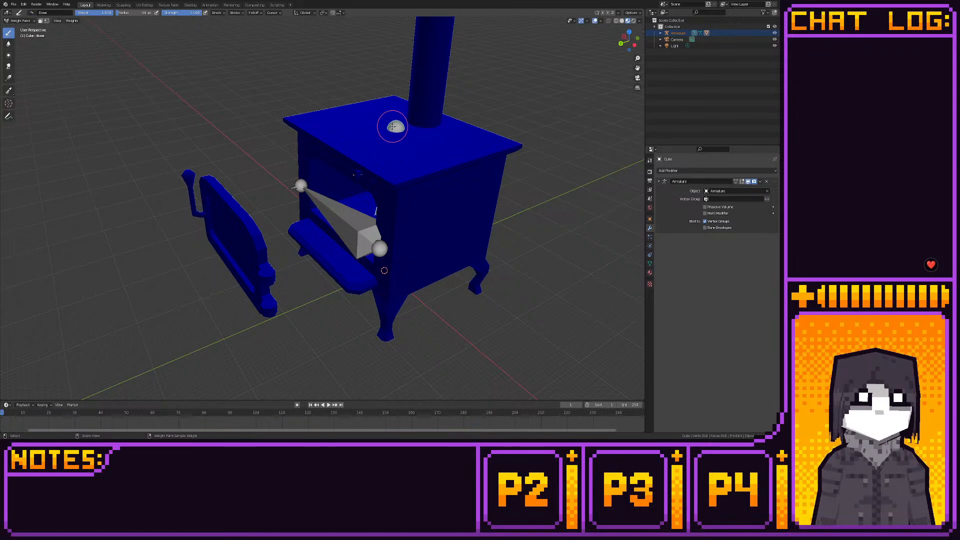
- Paint Bone weight around the upper end of the chimney pipe with the Draw brush
scroll(335, 157, "down", 3)
middle_click_drag(330, 159, 278, 265, "shift")
left_click_drag(330, 149, 363, 136)
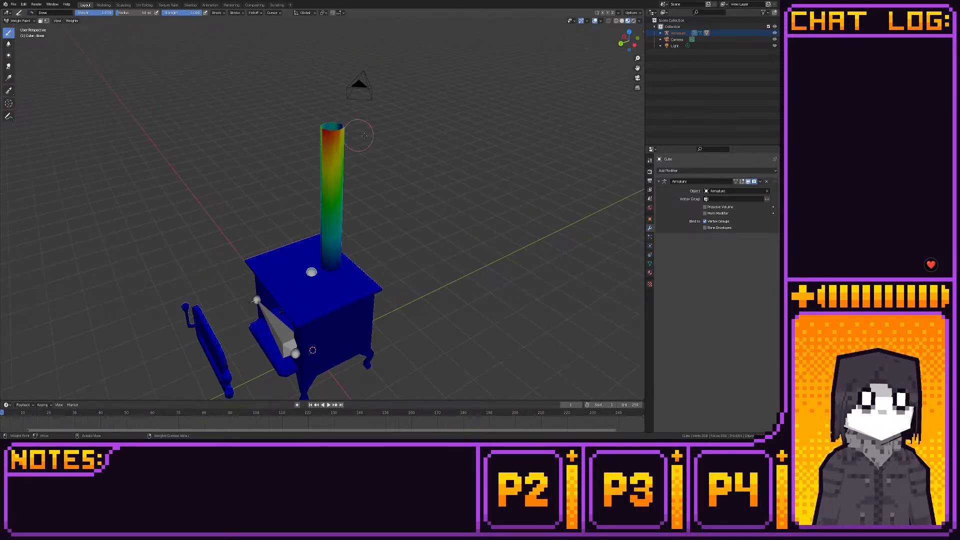
mouse_move(386, 133)
middle_mouse_down()
mouse_move(441, 161)
mouse_move(452, 157)
middle_mouse_up()
mouse_move(301, 161)
left_mouse_down()
mouse_move(358, 166)
mouse_move(332, 162)
left_mouse_up()
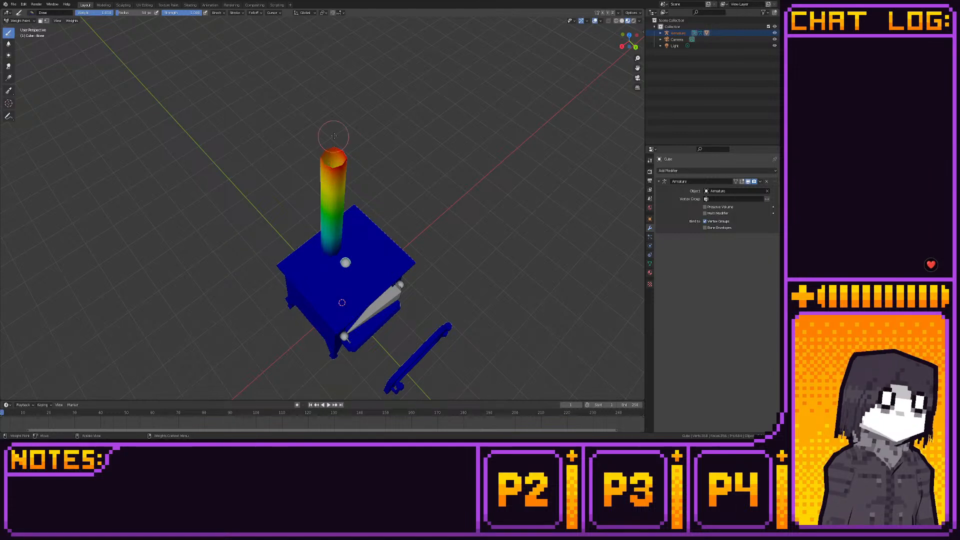
middle_click_drag(347, 152, 384, 187)
- Paint the chimney pipe with full Bone weight down to its base and around all sides
scroll(383, 187, "up", 3)
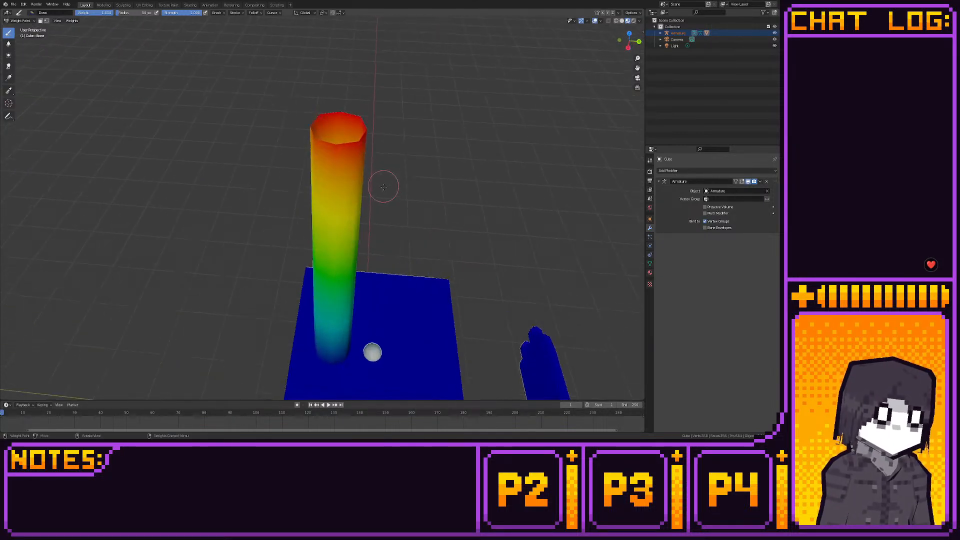
mouse_move(322, 163)
middle_mouse_down()
mouse_move(349, 102)
mouse_move(350, 210)
mouse_move(317, 279)
middle_mouse_up()
mouse_move(317, 279)
left_mouse_down()
mouse_move(340, 287)
mouse_move(317, 265)
left_mouse_up()
middle_click_drag(317, 266, 254, 267)
left_click_drag(366, 305, 392, 306)
scroll(389, 290, "down", 3)
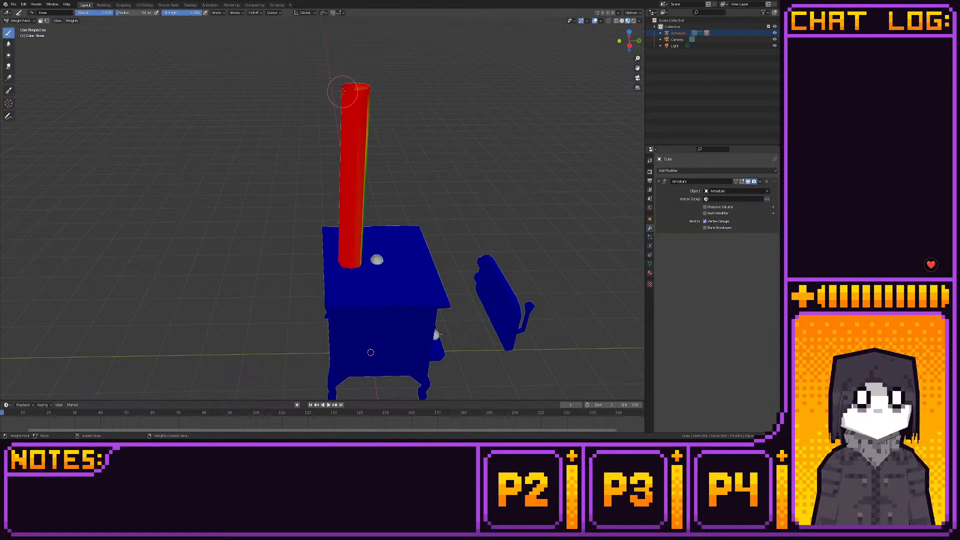
middle_click_drag(386, 247, 276, 247)
mouse_move(326, 296)
left_mouse_down()
mouse_move(345, 296)
mouse_move(328, 293)
mouse_move(350, 280)
left_mouse_up()
middle_click_drag(354, 282, 291, 284)
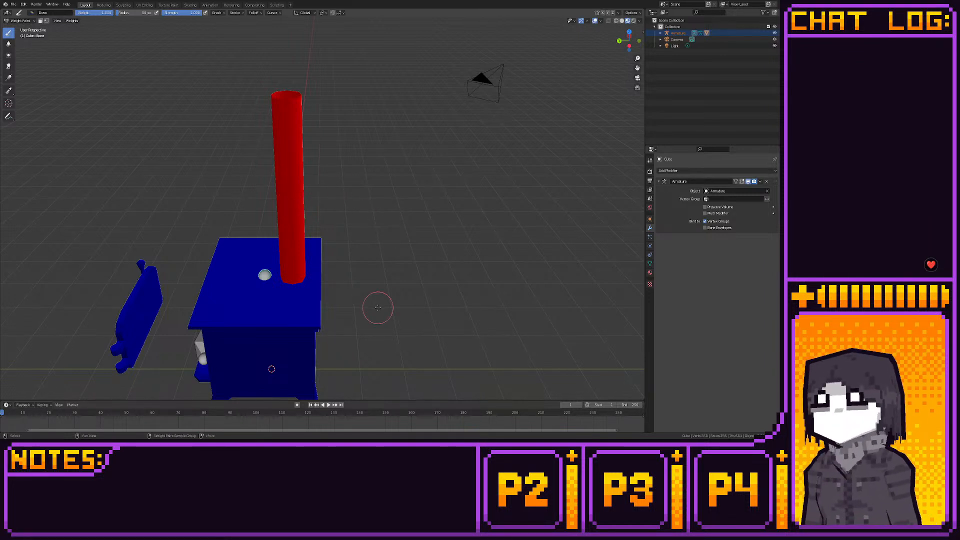
- Paint Bone weight along the rear and side edges of the stove's top plate and onto the body walls below it
middle_click_drag(376, 306, 435, 253, "shift")
left_click(379, 264)
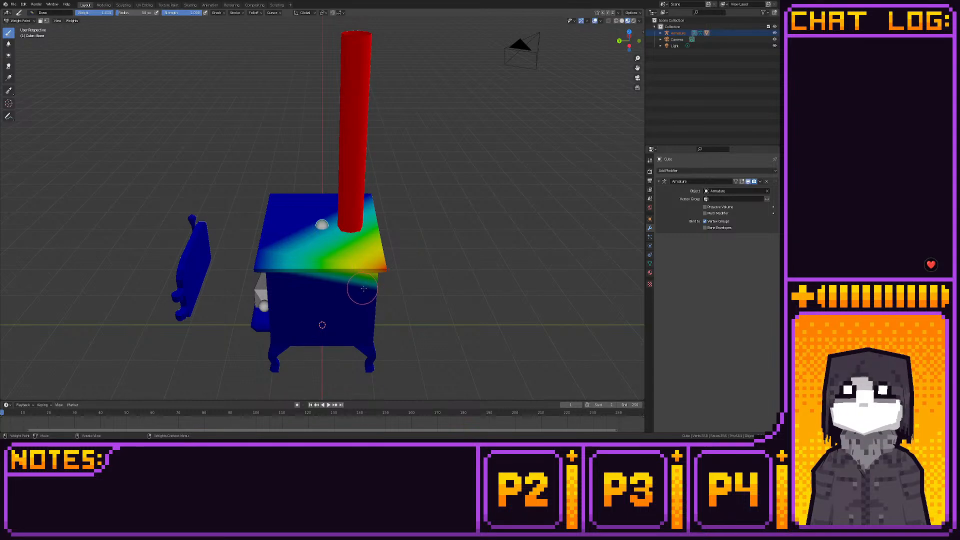
middle_click_drag(373, 302, 363, 244, "shift")
mouse_move(363, 281)
left_mouse_down()
mouse_move(360, 304)
mouse_move(371, 270)
mouse_move(360, 313)
mouse_move(368, 263)
left_mouse_up()
mouse_move(362, 294)
middle_mouse_down()
mouse_move(272, 274)
mouse_move(306, 256)
mouse_move(289, 258)
middle_mouse_up()
mouse_move(289, 258)
left_mouse_down()
mouse_move(260, 240)
mouse_move(284, 376)
mouse_move(295, 320)
mouse_move(270, 280)
mouse_move(284, 345)
mouse_move(287, 311)
left_mouse_up()
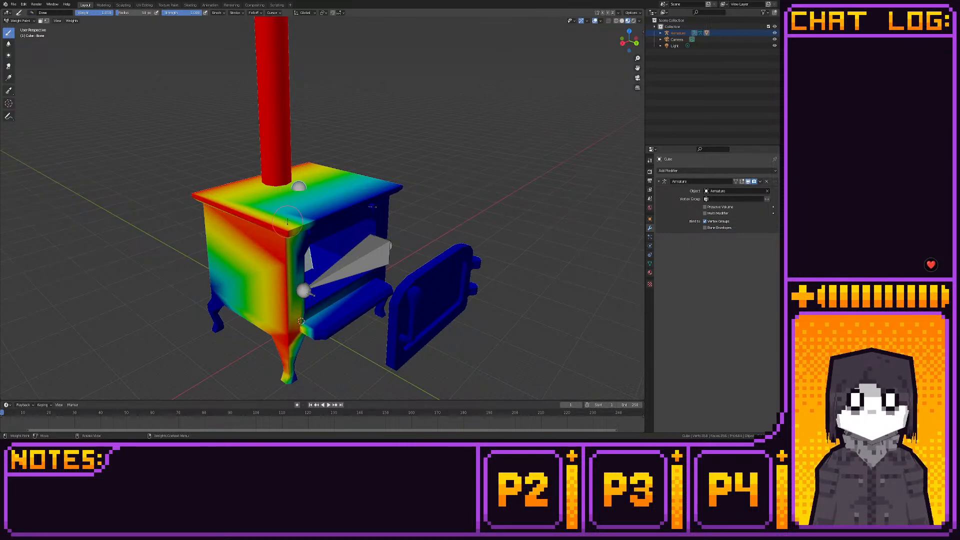
middle_click_drag(305, 247, 240, 256)
left_click_drag(302, 225, 296, 242)
middle_click_drag(291, 261, 302, 241, "shift")
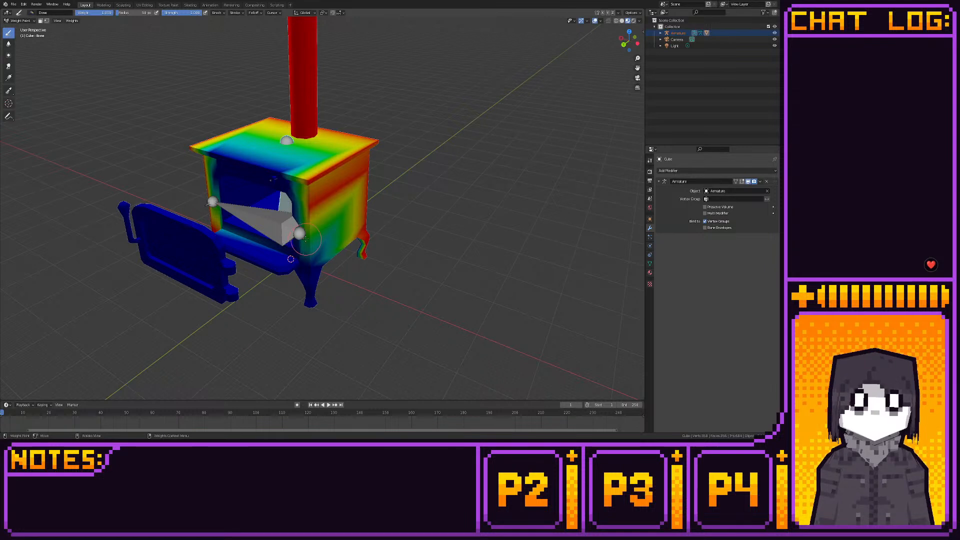
- Paint full Bone weight over the hinge-side wall, the adjacent end of the front ledge and the legs' outer faces
left_click_drag(305, 239, 309, 301)
mouse_move(300, 266)
left_mouse_down()
mouse_move(279, 273)
mouse_move(322, 274)
left_mouse_up()
mouse_move(366, 228)
left_mouse_down()
mouse_move(358, 273)
mouse_move(360, 248)
left_mouse_up()
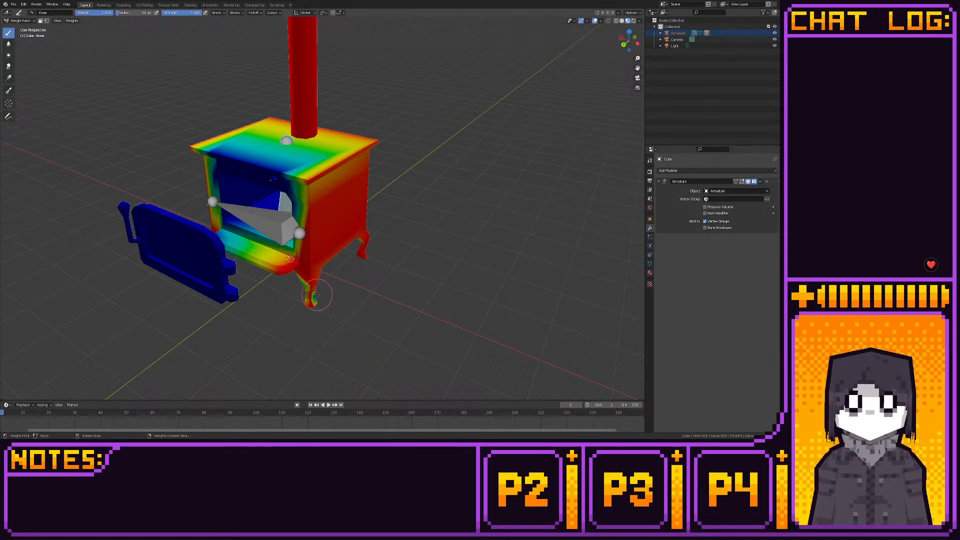
- Paint the front leg on the hinge side with full Bone weight from foot to body, covering its inner and rear faces
scroll(344, 290, "up", 4)
mouse_move(344, 290)
middle_mouse_down()
mouse_move(242, 277)
mouse_move(242, 268)
middle_mouse_up()
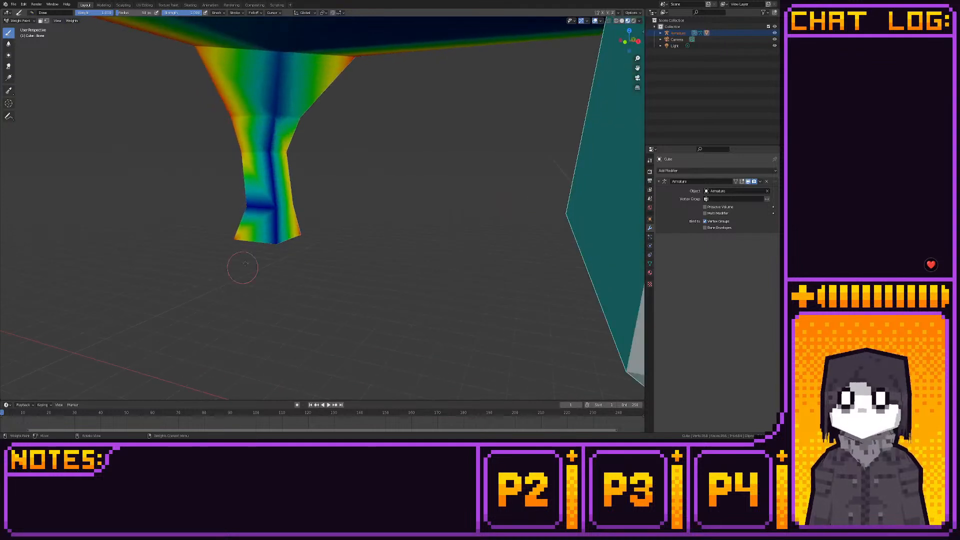
mouse_move(276, 215)
left_mouse_down()
mouse_move(220, 207)
mouse_move(275, 206)
mouse_move(278, 258)
mouse_move(276, 248)
left_mouse_up()
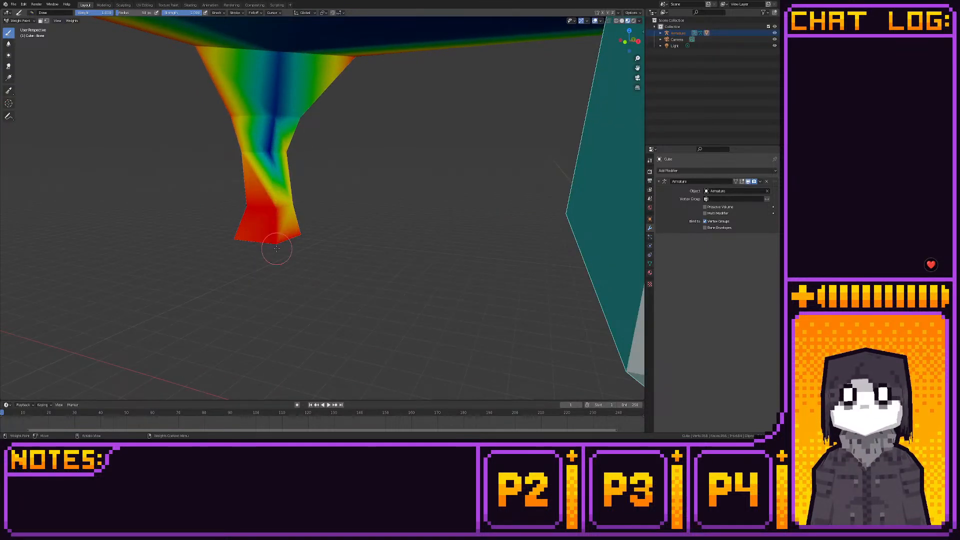
mouse_move(275, 201)
left_mouse_down()
mouse_move(253, 125)
mouse_move(260, 113)
mouse_move(265, 133)
mouse_move(239, 151)
mouse_move(229, 145)
mouse_move(237, 100)
left_mouse_up()
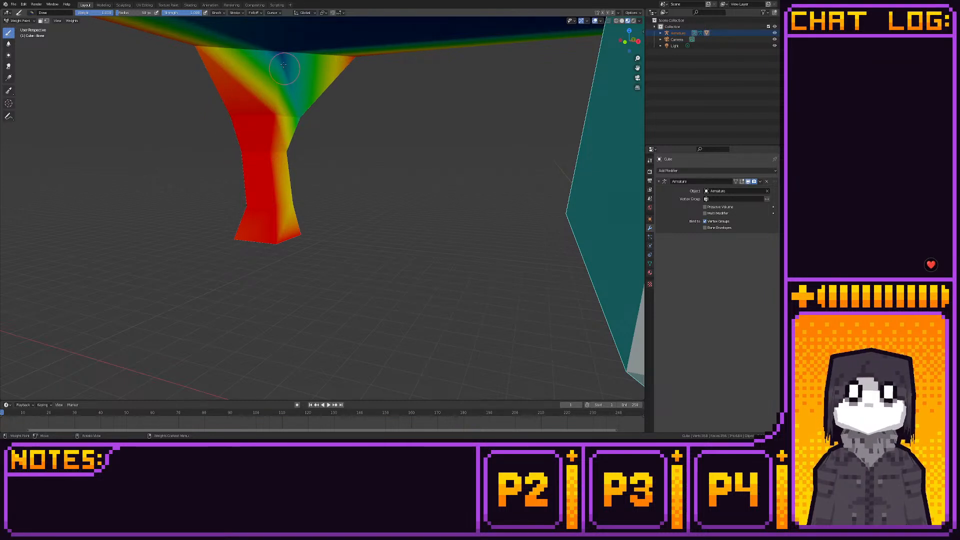
left_click_drag(283, 65, 280, 45)
left_click_drag(293, 145, 306, 124)
middle_click_drag(368, 98, 302, 91)
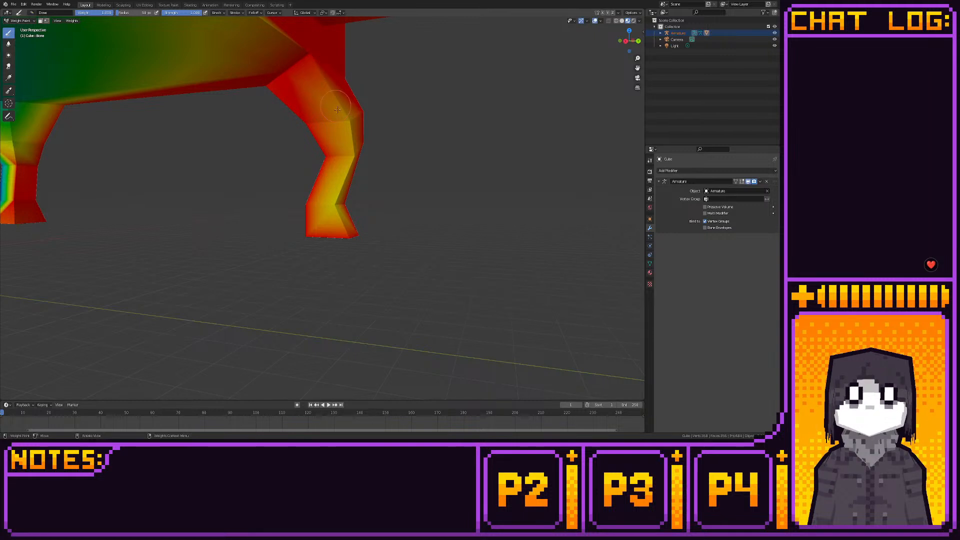
mouse_move(340, 95)
left_mouse_down()
mouse_move(352, 165)
mouse_move(332, 220)
mouse_move(355, 230)
left_mouse_up()
middle_click_drag(285, 77, 310, 65)
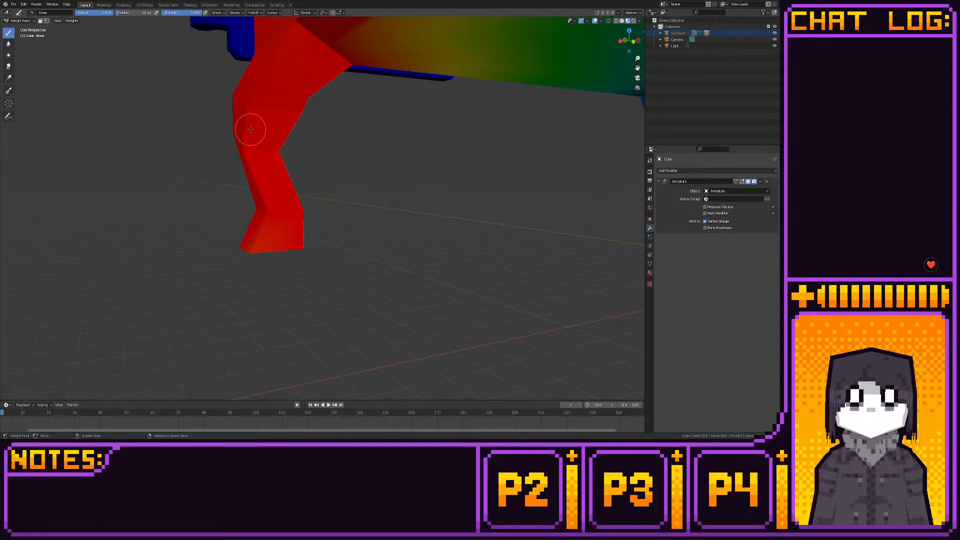
- Paint the remaining unweighted faces of the hinge-side rear leg and its joint with the body with full Bone weight
scroll(269, 154, "down", 4)
middle_click_drag(381, 129, 261, 130)
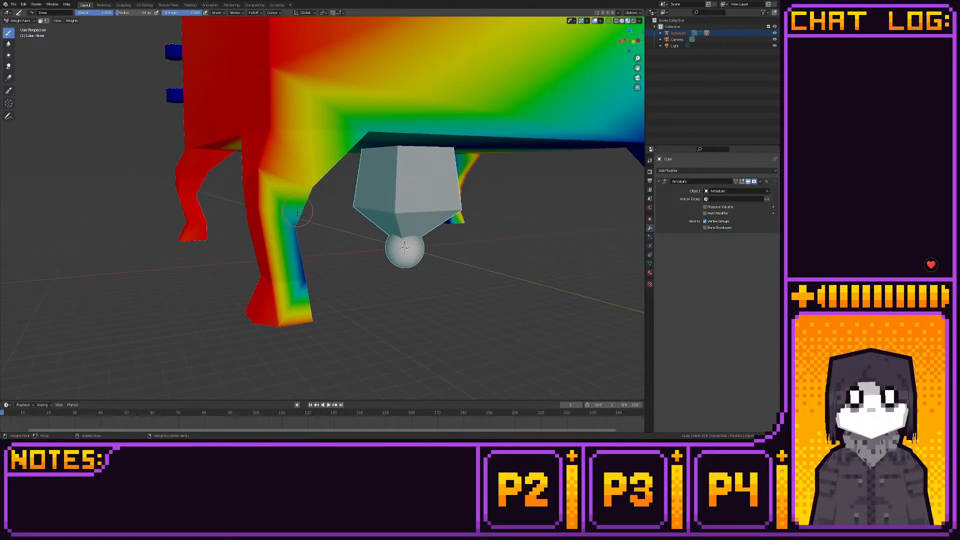
mouse_move(297, 212)
left_mouse_down()
mouse_move(290, 235)
mouse_move(300, 200)
mouse_move(306, 209)
left_mouse_up()
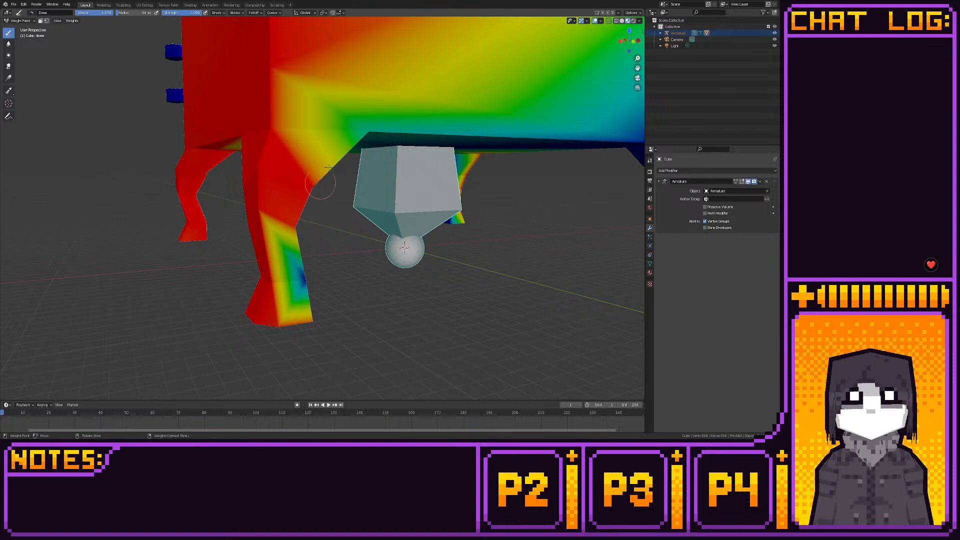
left_click_drag(327, 167, 359, 146)
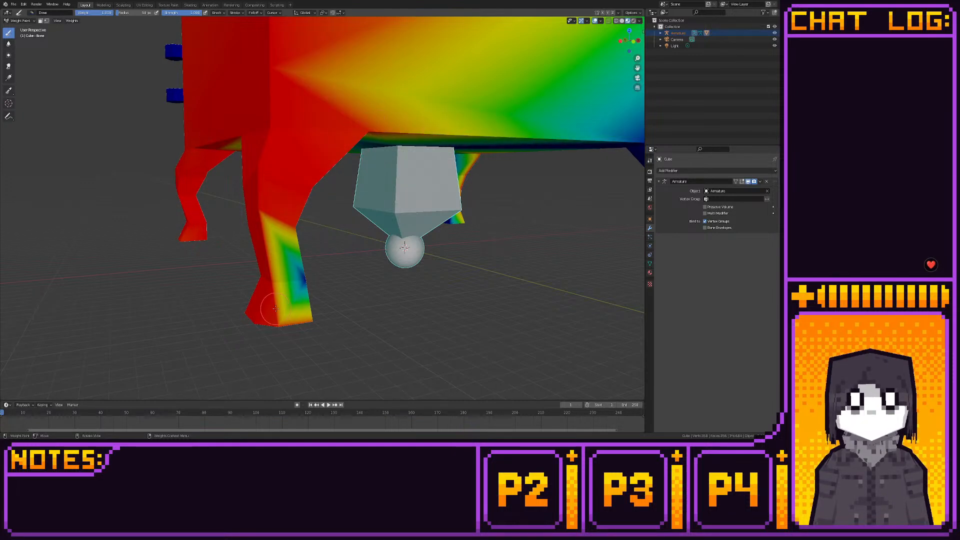
mouse_move(275, 308)
left_mouse_down()
mouse_move(292, 270)
mouse_move(315, 315)
left_mouse_up()
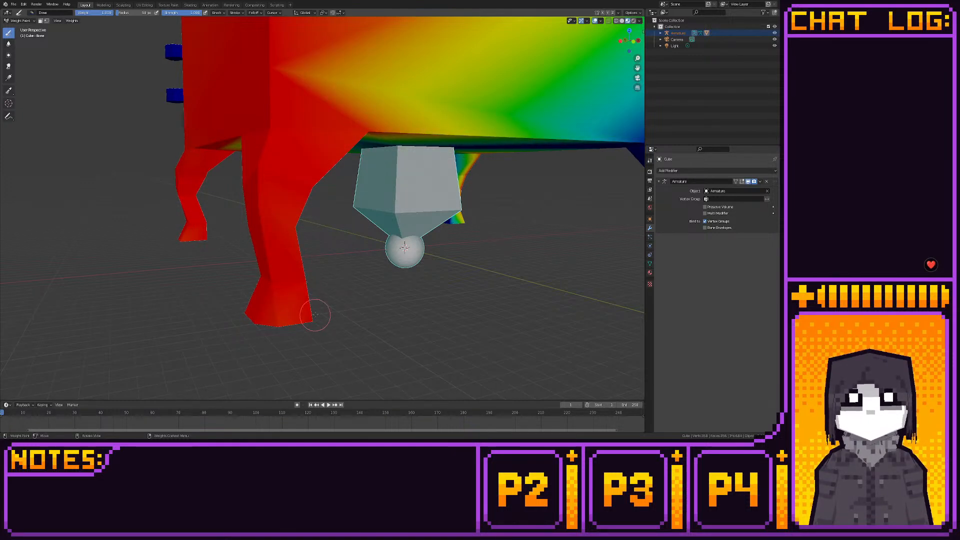
- Paint Bone weight on the underside of the stove body and along the lower edge between the opposite legs
mouse_move(315, 315)
middle_mouse_down()
mouse_move(202, 105)
mouse_move(261, 247)
mouse_move(445, 241)
mouse_move(336, 235)
mouse_move(312, 215)
middle_mouse_up()
mouse_move(247, 134)
left_mouse_down()
mouse_move(223, 165)
mouse_move(260, 125)
mouse_move(234, 116)
left_mouse_up()
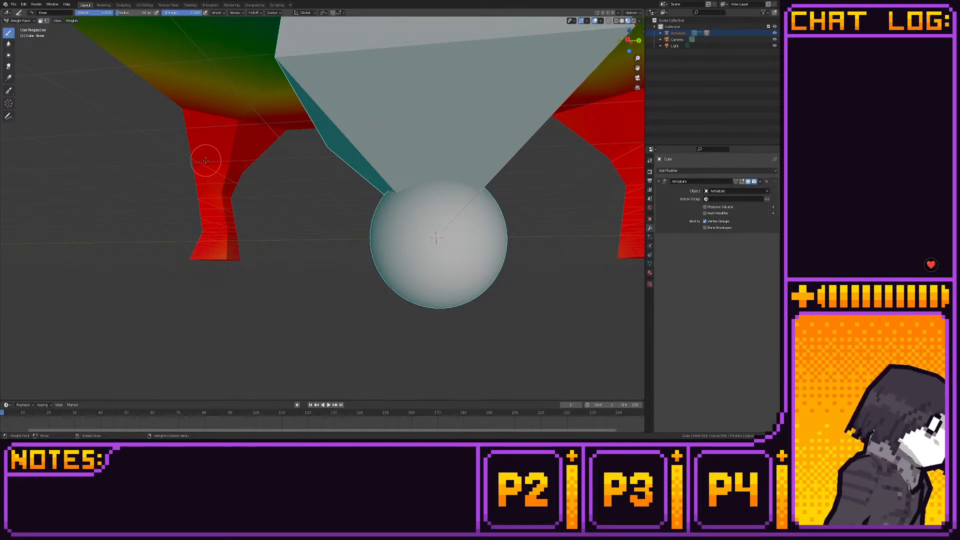
scroll(213, 135, "down", 5)
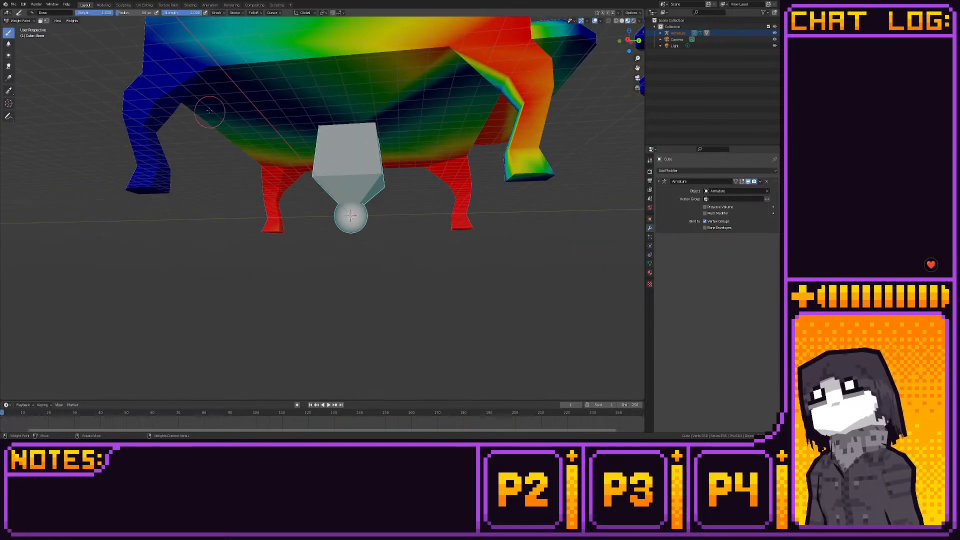
mouse_move(209, 110)
left_mouse_down()
mouse_move(232, 71)
mouse_move(265, 69)
left_mouse_up()
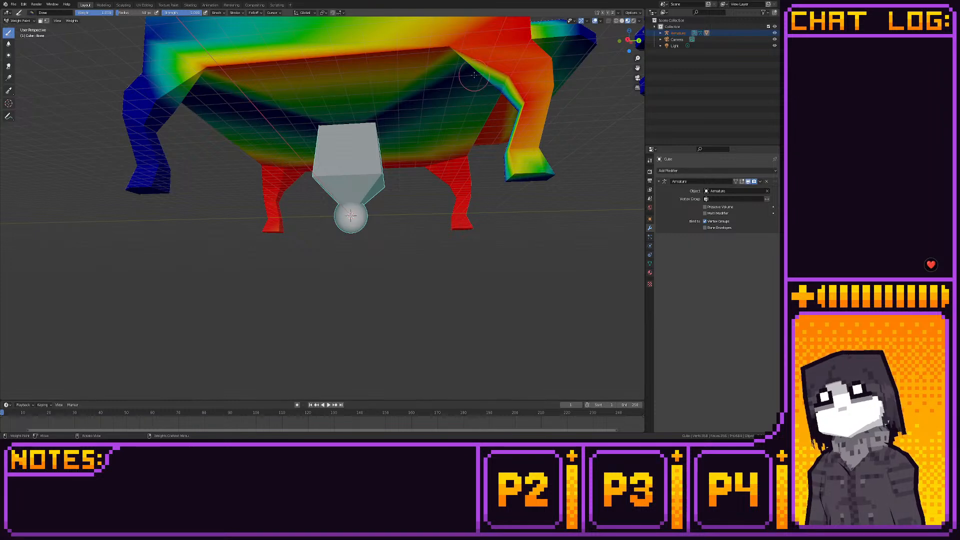
left_click_drag(478, 95, 363, 129)
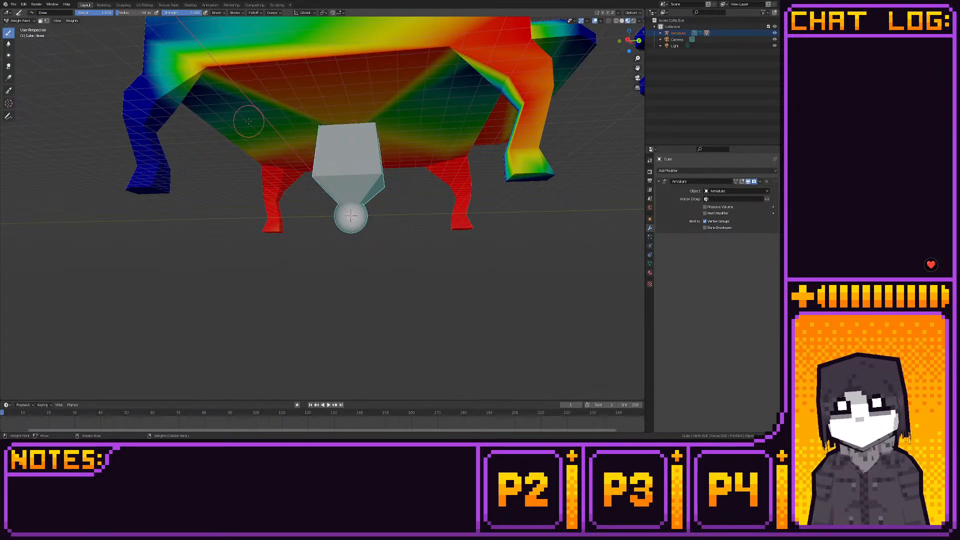
middle_click_drag(249, 120, 264, 138)
- Paint full Bone weight over the handle-side wall of the body and the top plate's rear corner
mouse_move(290, 252)
left_mouse_down()
mouse_move(282, 220)
mouse_move(310, 229)
left_mouse_up()
scroll(282, 214, "down", 5)
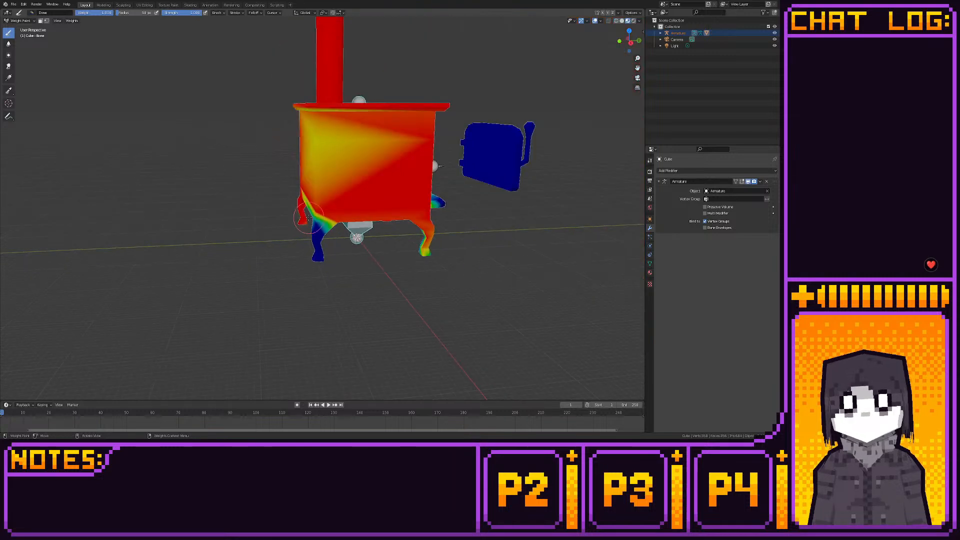
left_click_drag(306, 123, 315, 130)
mouse_move(323, 183)
left_mouse_down()
mouse_move(318, 101)
mouse_move(312, 129)
left_mouse_up()
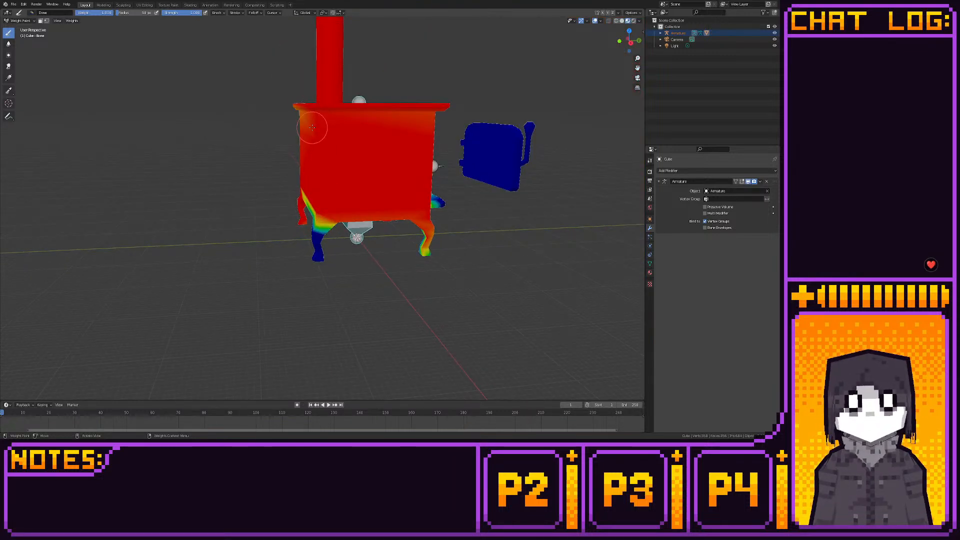
mouse_move(308, 96)
middle_mouse_down()
mouse_move(313, 125)
mouse_move(319, 108)
middle_mouse_up()
- Paint Bone weight along the lower rear edge of the body and down the handle-side rear leg
scroll(320, 130, "up", 4)
scroll(323, 160, "down", 2)
middle_click_drag(322, 164, 363, 162)
mouse_move(363, 163)
left_mouse_down()
mouse_move(321, 114)
mouse_move(321, 125)
mouse_move(407, 82)
mouse_move(403, 119)
left_mouse_up()
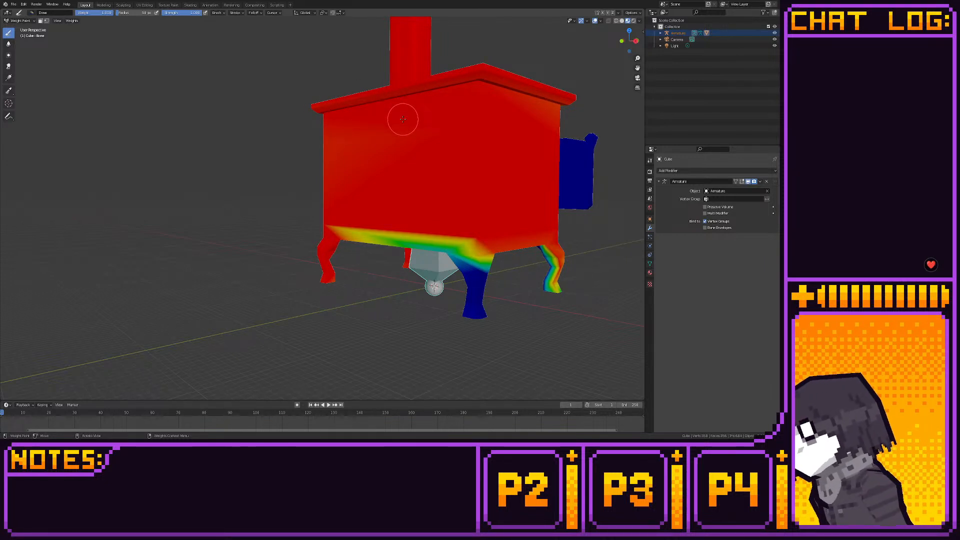
middle_click_drag(355, 206, 353, 197)
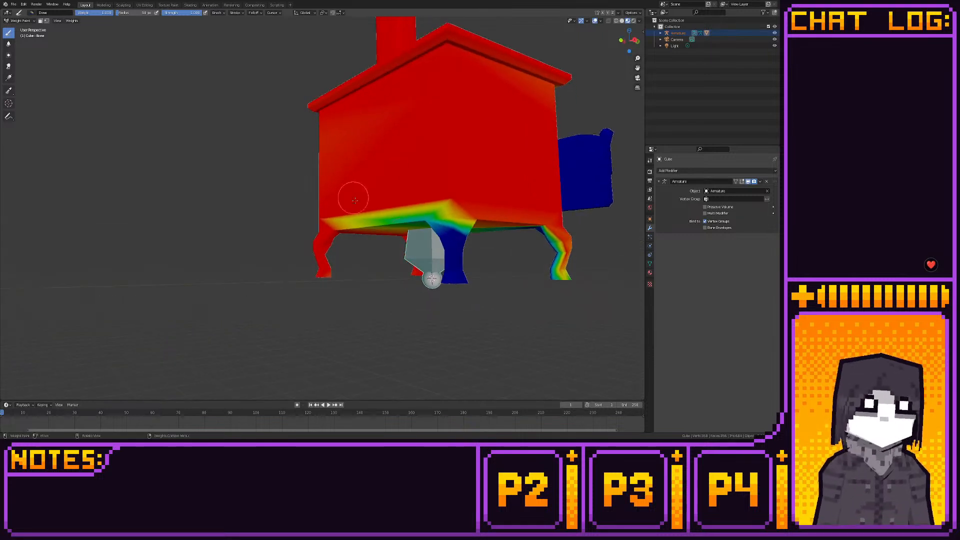
mouse_move(430, 225)
left_mouse_down()
mouse_move(418, 214)
mouse_move(455, 200)
mouse_move(453, 281)
mouse_move(449, 265)
left_mouse_up()
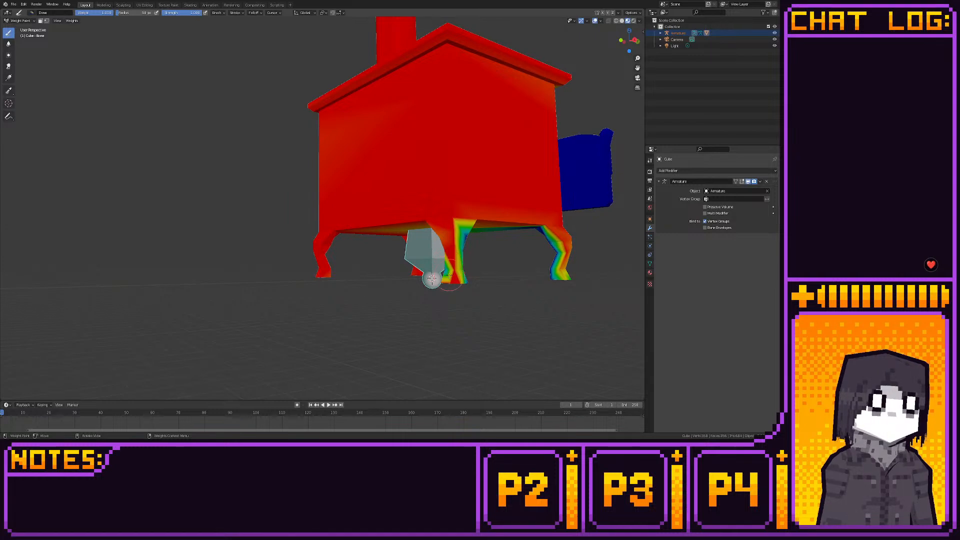
middle_click_drag(492, 235, 453, 230)
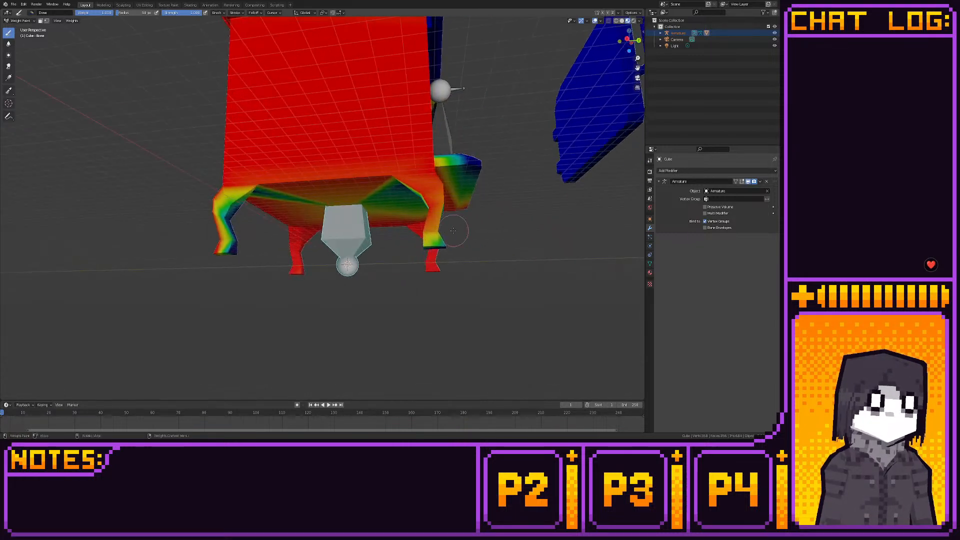
- Paint full Bone weight over the rest of the body's underside and down the rear leg that is still unweighted
mouse_move(419, 246)
left_mouse_down()
mouse_move(440, 220)
mouse_move(424, 234)
mouse_move(397, 174)
left_mouse_up()
mouse_move(349, 212)
left_mouse_down()
mouse_move(486, 170)
mouse_move(463, 200)
left_mouse_up()
middle_click_drag(463, 201, 386, 209)
scroll(390, 212, "up", 3)
middle_click_drag(424, 211, 312, 196)
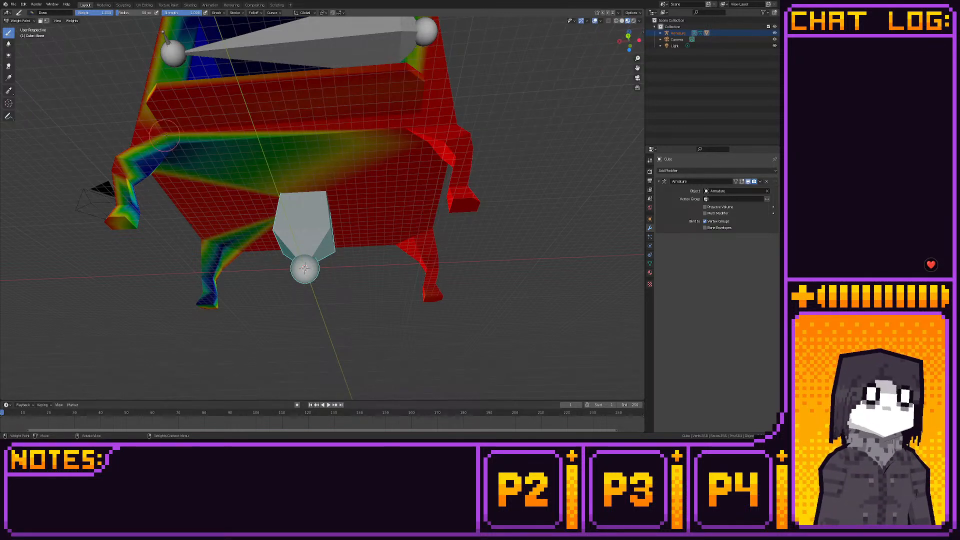
left_click_drag(190, 160, 175, 152)
mouse_move(219, 266)
left_mouse_down()
mouse_move(213, 279)
mouse_move(203, 243)
mouse_move(207, 305)
mouse_move(197, 309)
left_mouse_up()
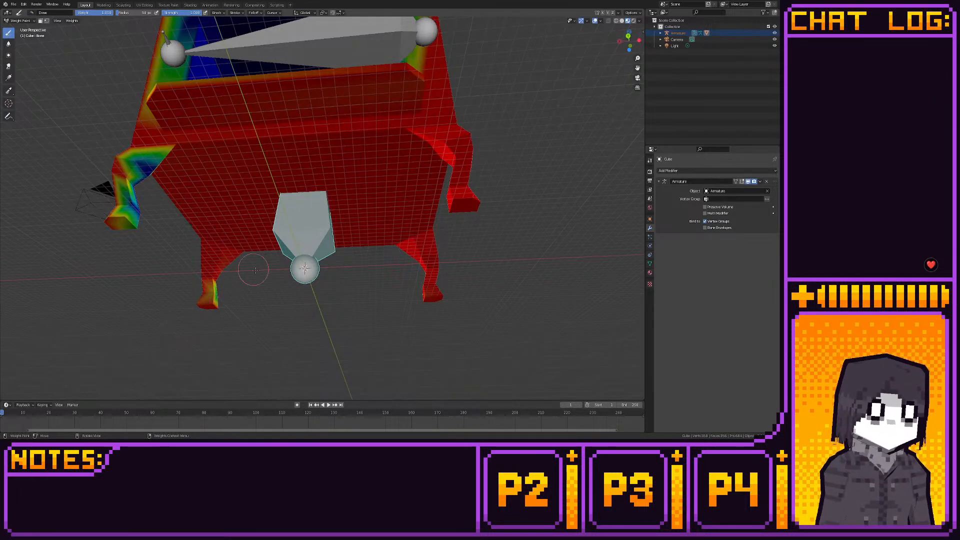
middle_click_drag(240, 299, 265, 301)
left_click_drag(263, 306, 256, 297)
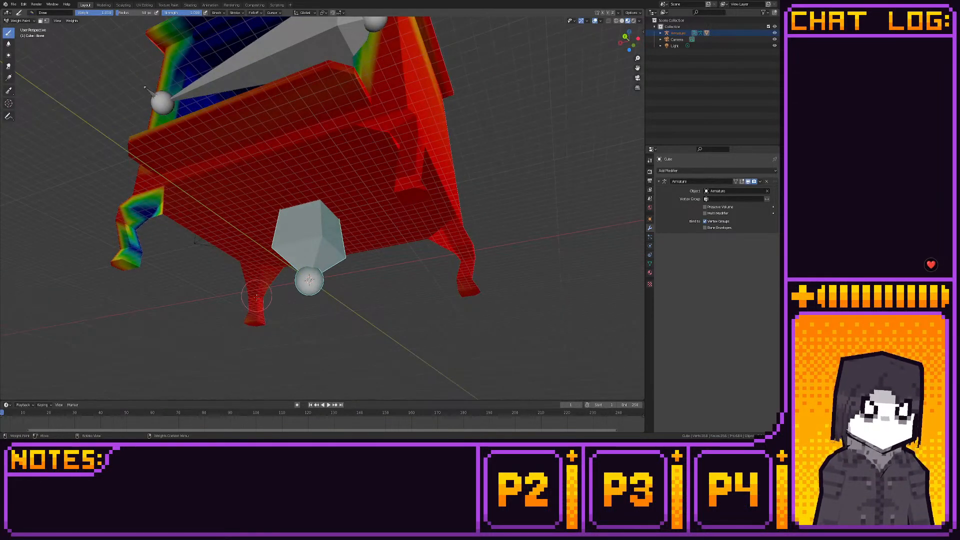
- Paint full Bone weight on the remaining unweighted front leg and its joint with the body
mouse_move(191, 299)
left_mouse_down()
mouse_move(132, 235)
mouse_move(143, 284)
left_mouse_up()
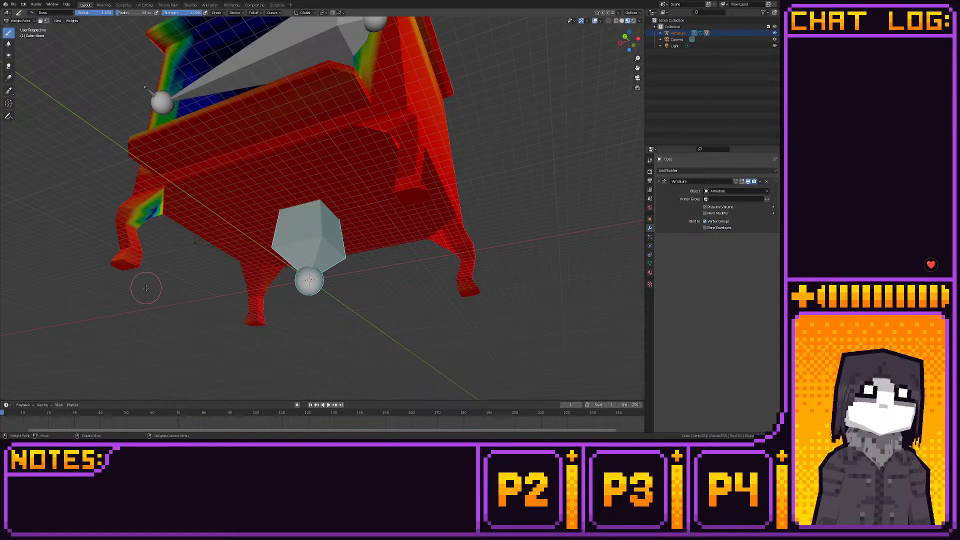
mouse_move(129, 223)
left_mouse_down()
mouse_move(153, 205)
mouse_move(169, 212)
left_mouse_up()
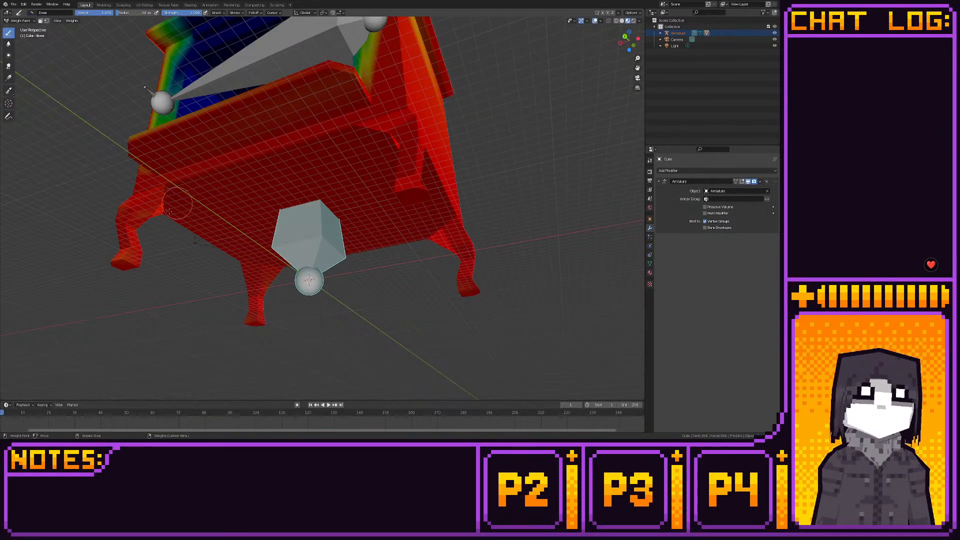
mouse_move(346, 240)
middle_mouse_down()
mouse_move(335, 341)
mouse_move(392, 317)
mouse_move(372, 299)
middle_mouse_up()
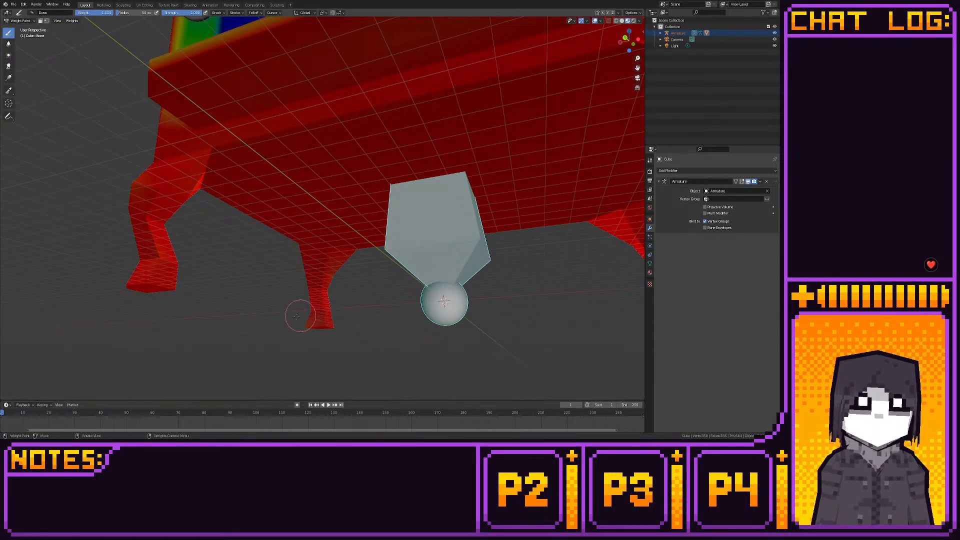
middle_click_drag(154, 275, 275, 221)
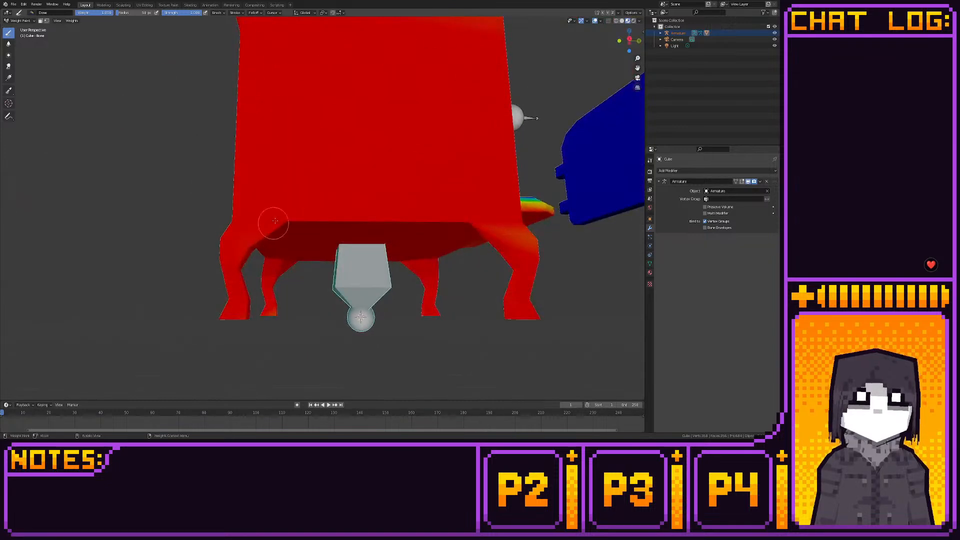
left_click_drag(516, 239, 529, 239)
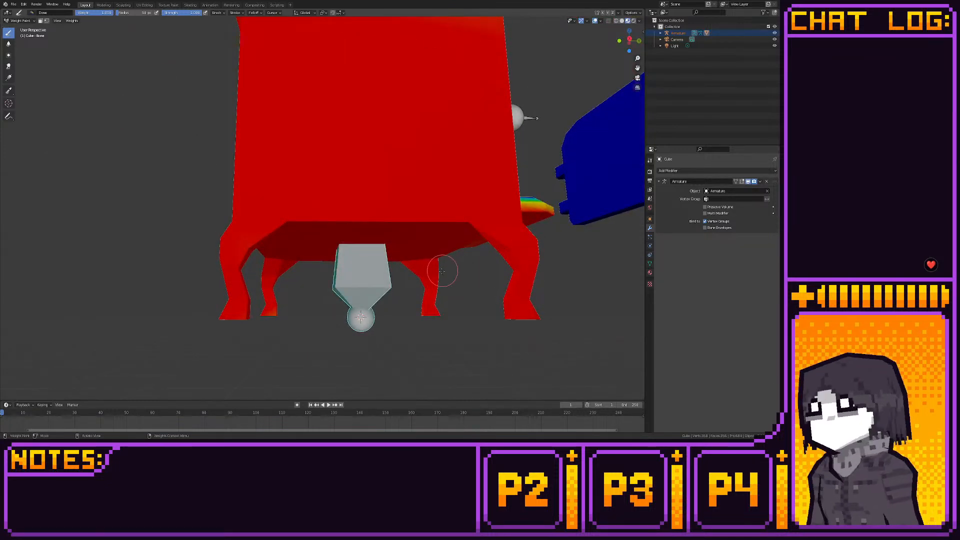
- Paint full Bone weight over the front ledge and on the adjacent lower corner of the firebox opening
middle_click_drag(442, 271, 374, 274)
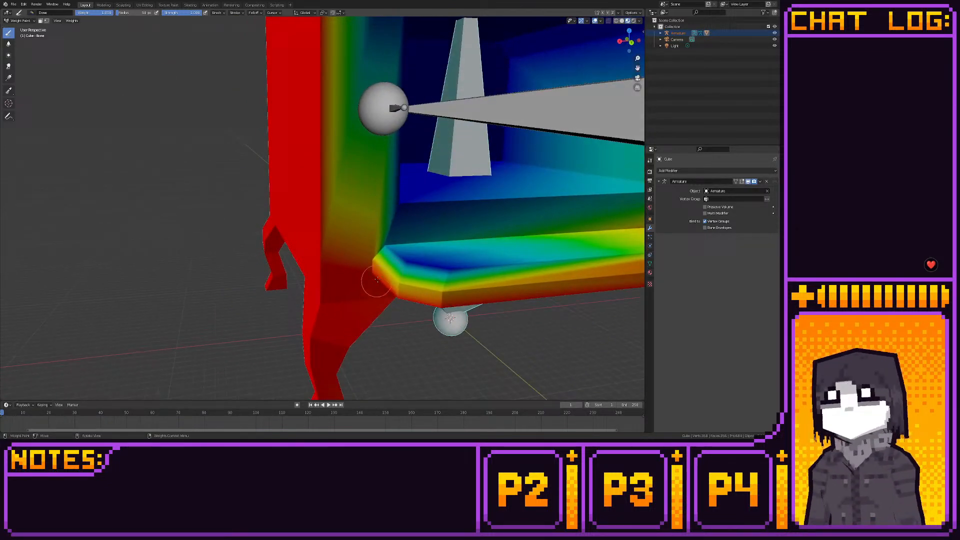
left_click(369, 252)
left_click(369, 251)
left_click(396, 202)
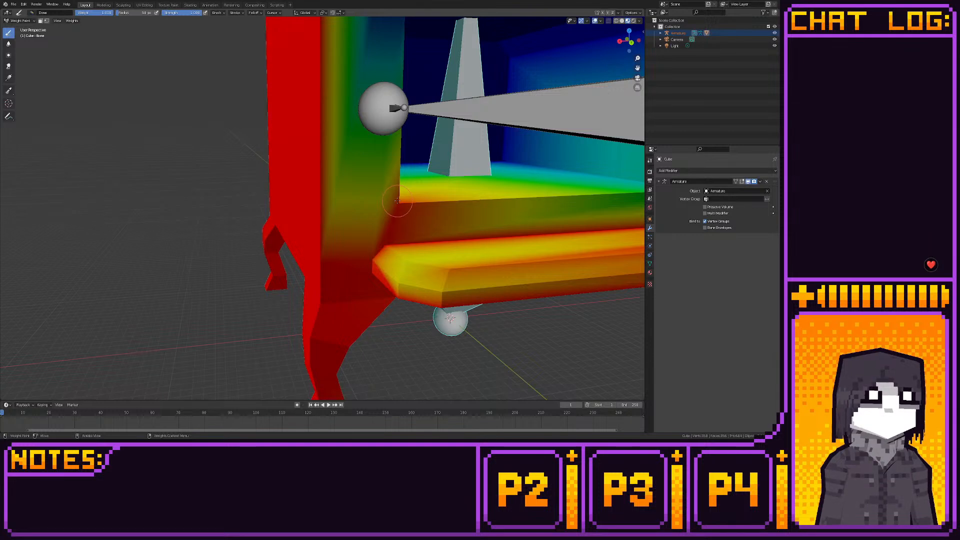
left_click(444, 261)
left_click(444, 298)
left_click(448, 256)
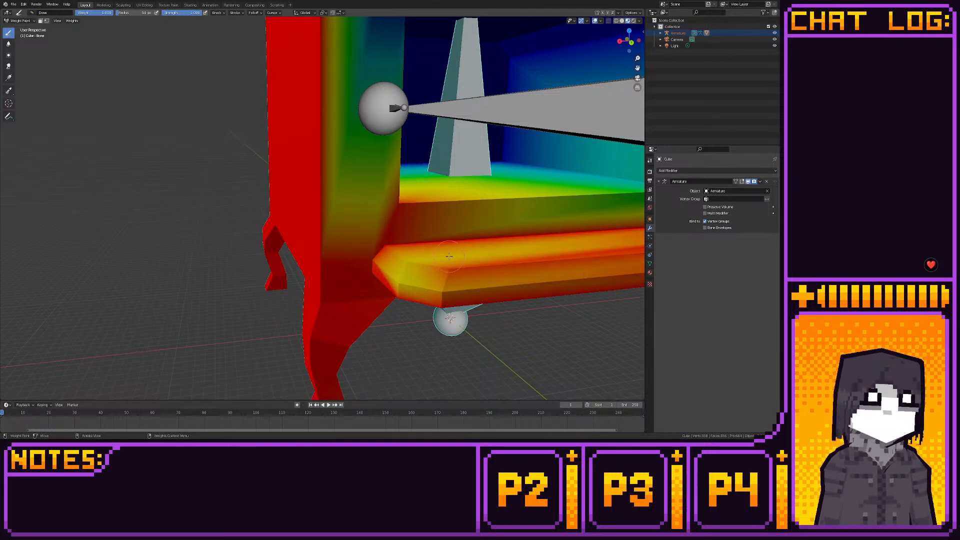
left_click(442, 284)
left_click(440, 283)
left_click(414, 244)
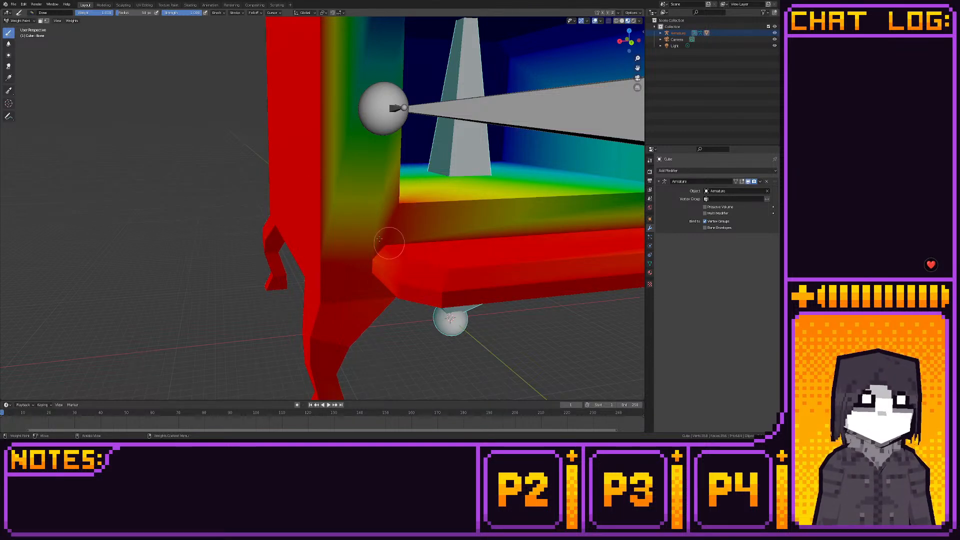
- Paint full Bone weight on the front frame at the other side of the opening and the upper part of the adjoining side wall
middle_click_drag(405, 297, 405, 313)
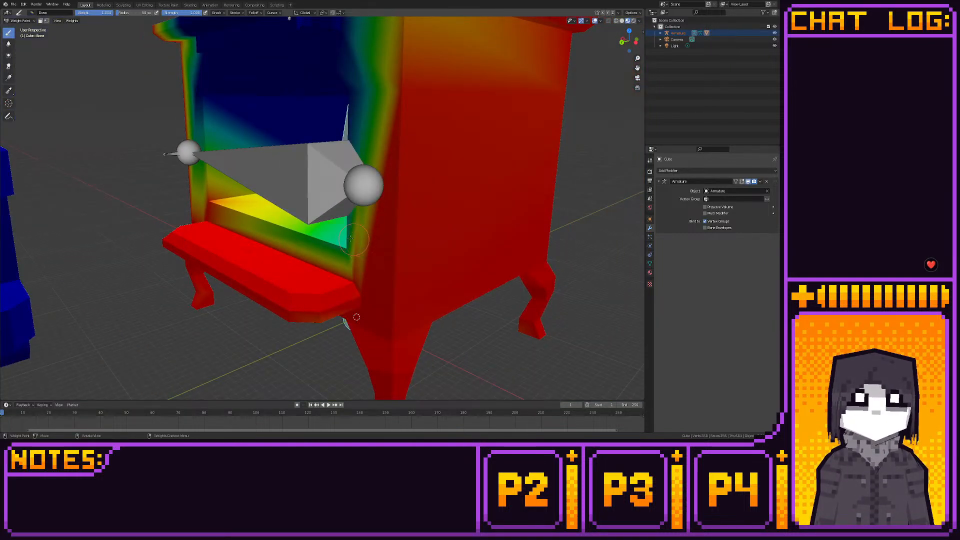
left_click_drag(350, 239, 326, 240)
middle_click_drag(346, 226, 333, 238)
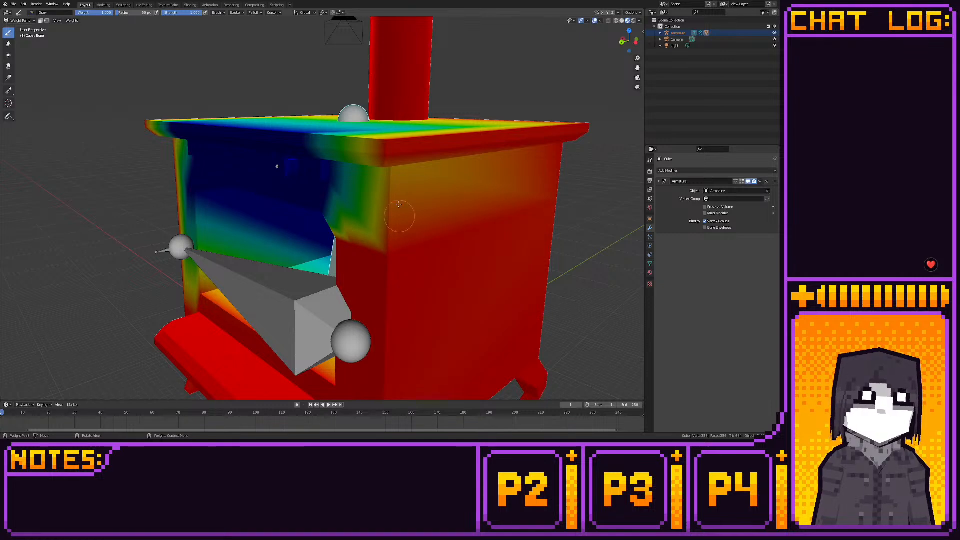
left_click_drag(399, 215, 391, 169)
mouse_move(383, 179)
middle_mouse_down()
mouse_move(368, 152)
mouse_move(372, 187)
middle_mouse_up()
mouse_move(309, 107)
left_mouse_down()
mouse_move(315, 127)
mouse_move(302, 145)
mouse_move(310, 129)
mouse_move(333, 203)
left_mouse_up()
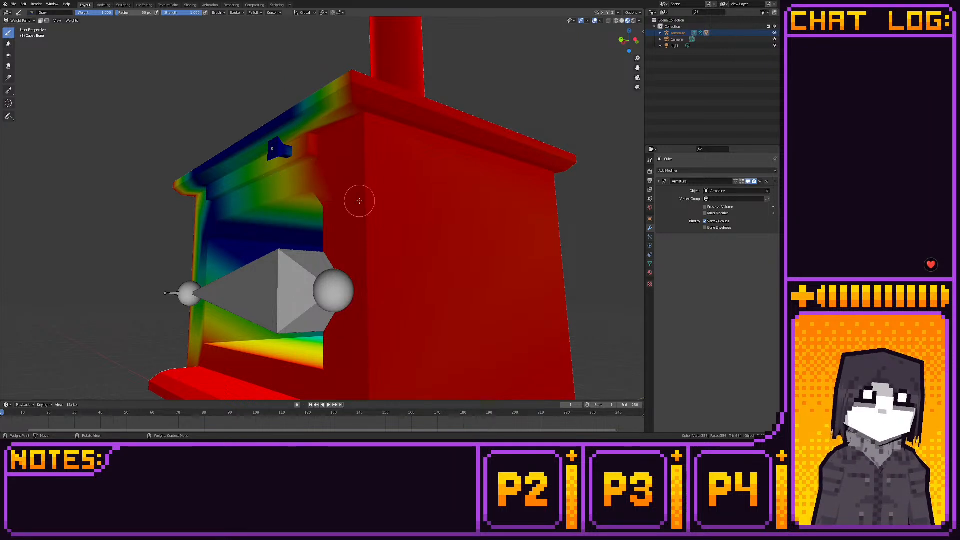
- Paint full Bone weight over the top plate's upper surface and front edge
middle_click_drag(360, 200, 369, 253)
middle_click_drag(382, 214, 401, 218)
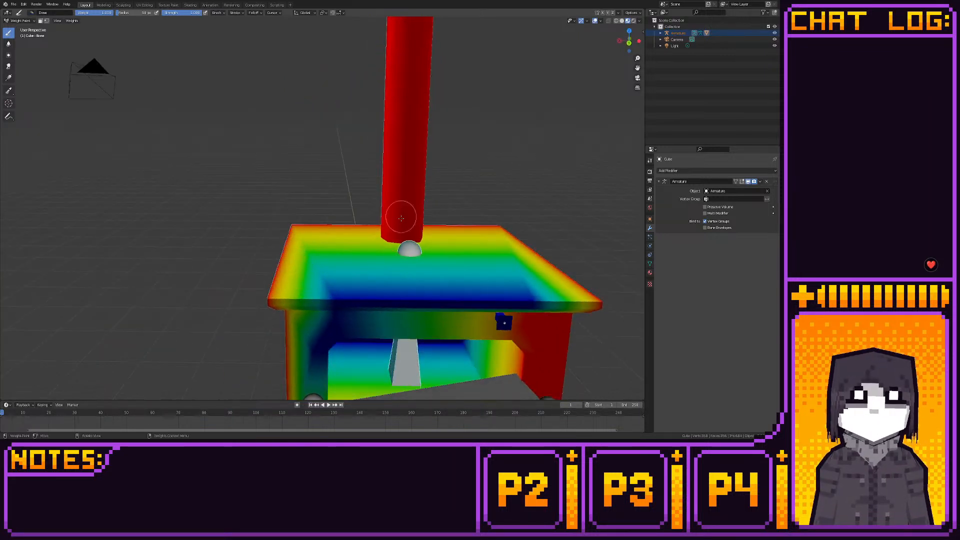
left_click_drag(351, 290, 345, 311)
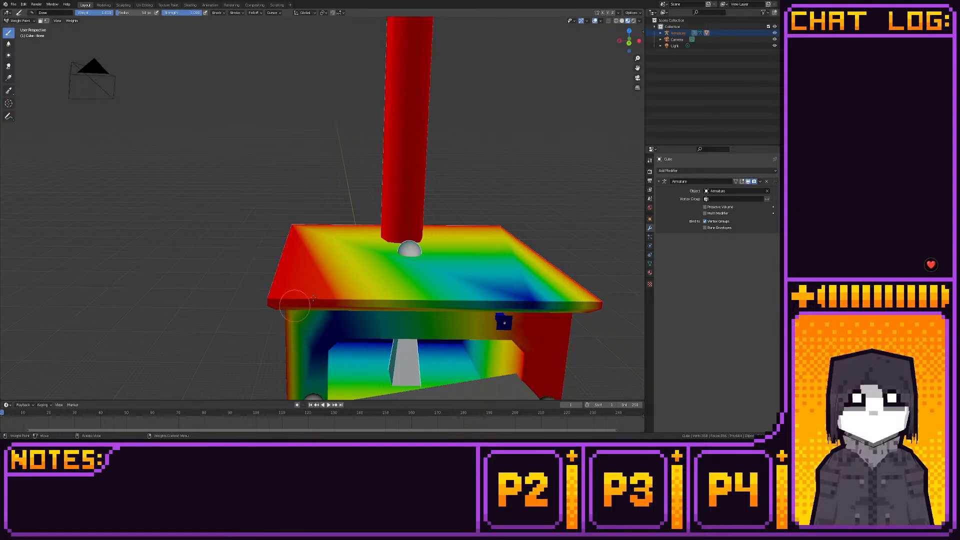
middle_click_drag(423, 273, 469, 270)
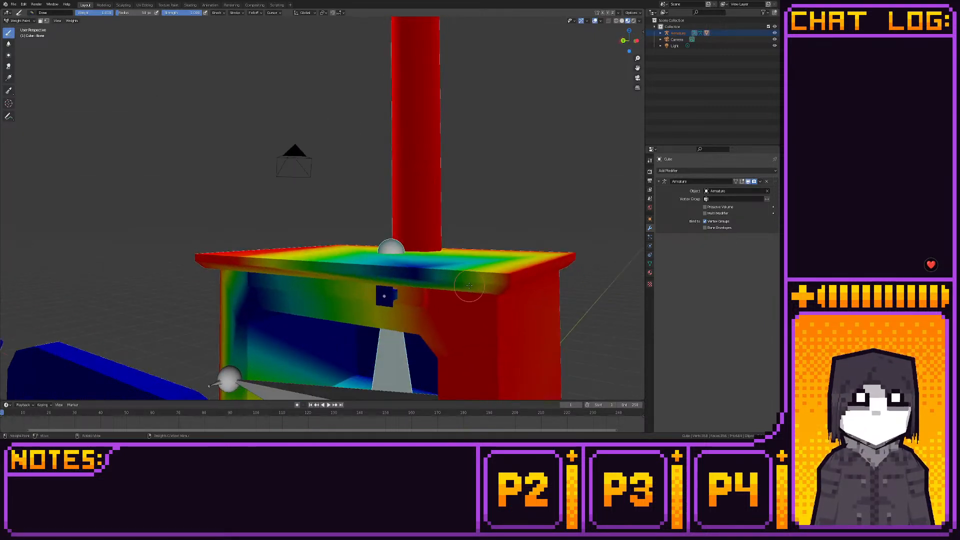
mouse_move(428, 285)
left_mouse_down()
mouse_move(435, 270)
mouse_move(421, 282)
left_mouse_up()
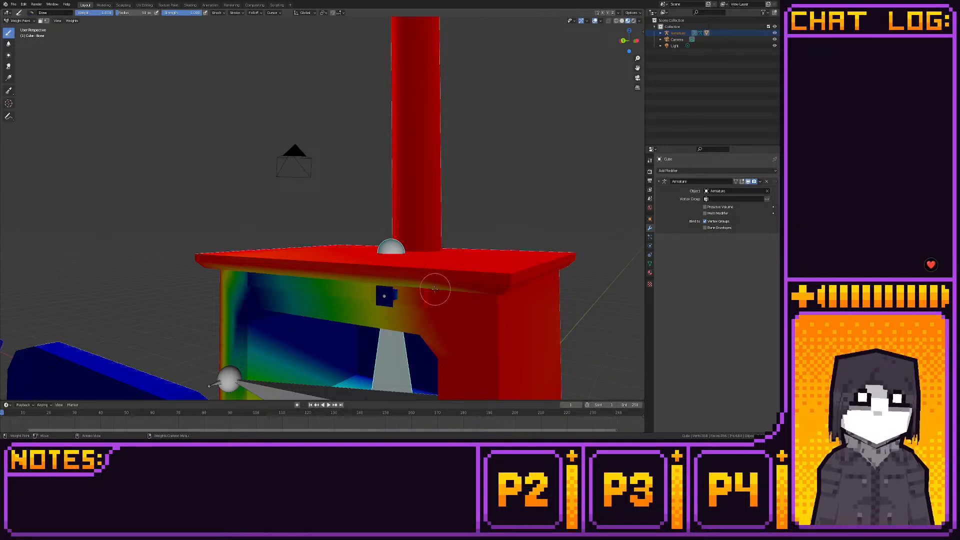
- Paint Bone weight under the top plate's front overhang and along the raised strip above the opening
middle_click_drag(435, 289, 515, 221)
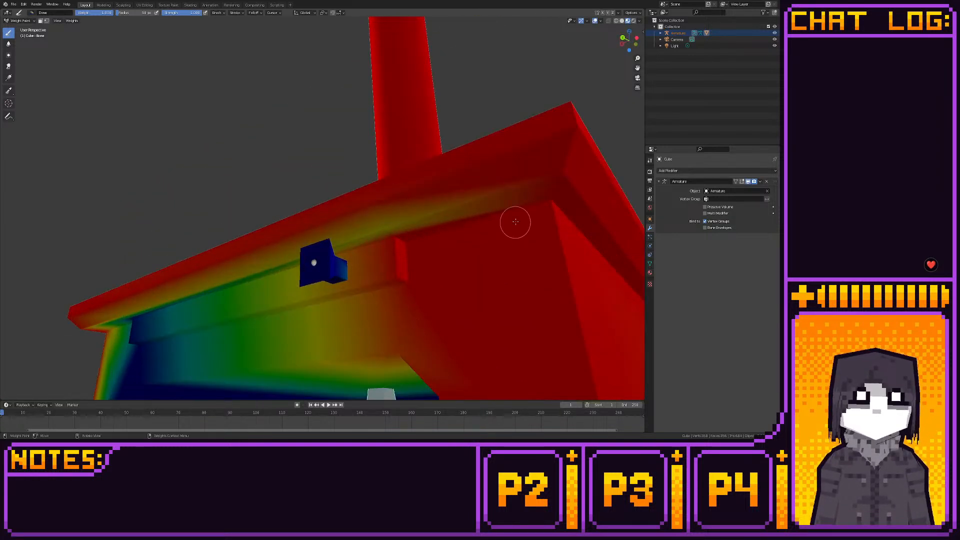
middle_click_drag(445, 201, 220, 212)
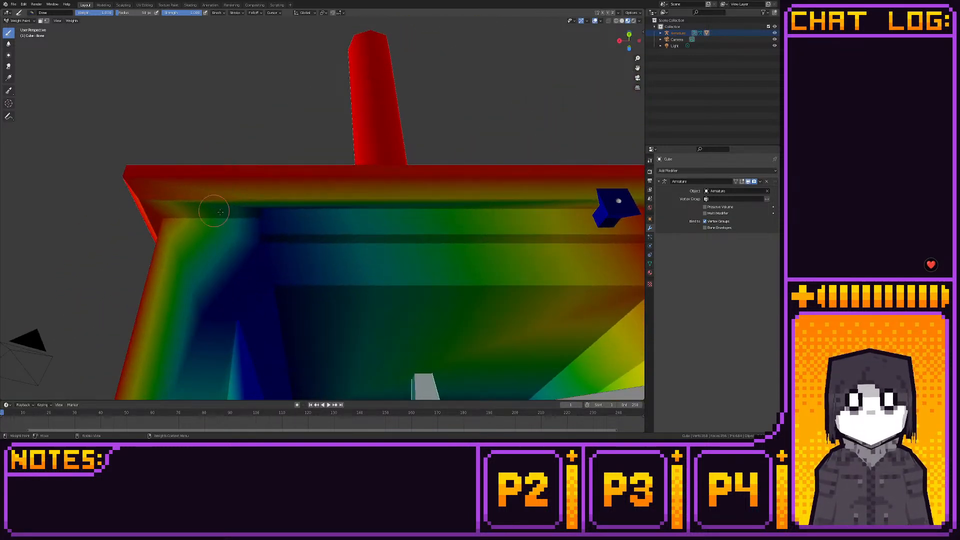
mouse_move(219, 211)
left_mouse_down()
mouse_move(263, 210)
mouse_move(261, 200)
mouse_move(260, 241)
left_mouse_up()
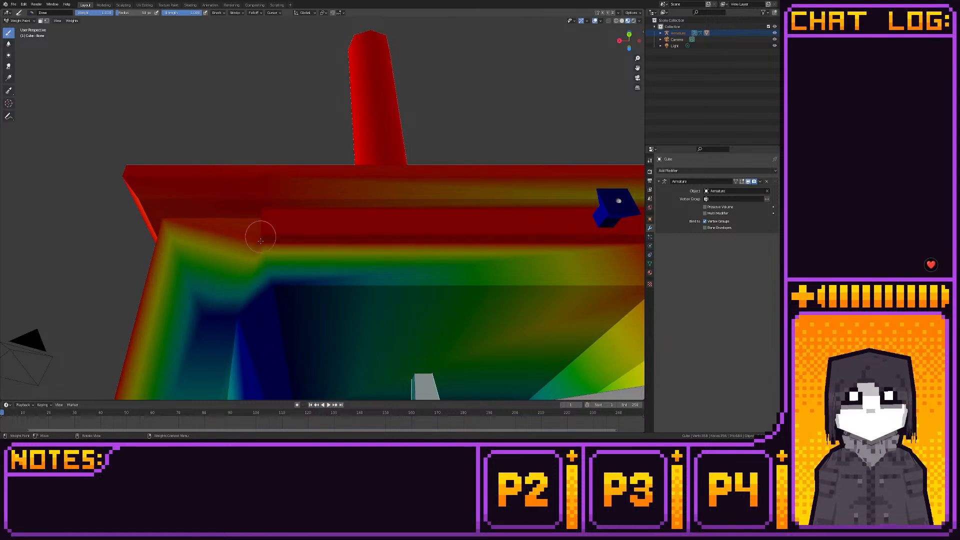
mouse_move(343, 268)
middle_mouse_down()
mouse_move(439, 245)
mouse_move(379, 240)
mouse_move(360, 199)
mouse_move(404, 244)
middle_mouse_up()
- Paint full Bone weight on the remaining front frame post and the frame's upper corner beside the firebox opening
scroll(402, 245, "down", 3)
middle_click_drag(274, 272, 276, 253)
mouse_move(276, 253)
left_mouse_down()
mouse_move(273, 241)
mouse_move(217, 289)
left_mouse_up()
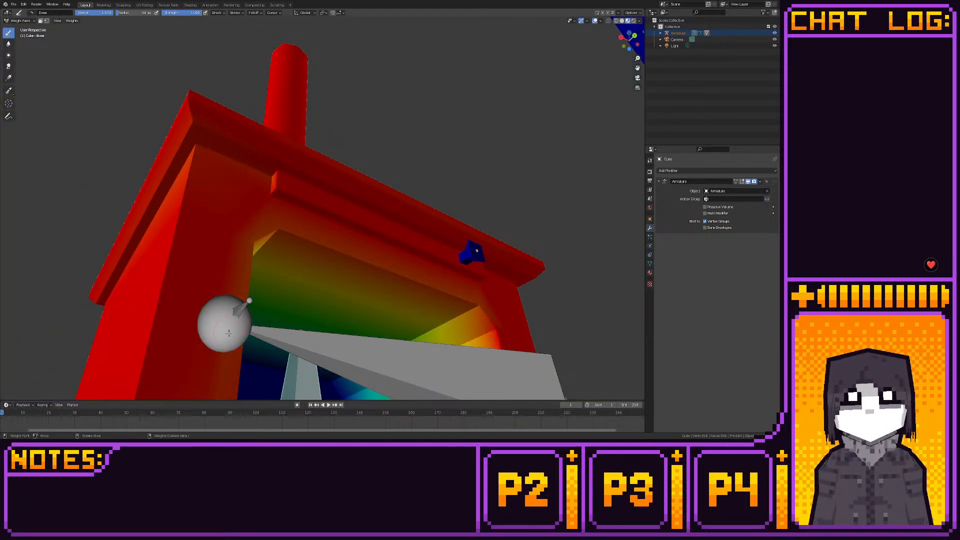
mouse_move(272, 212)
left_mouse_down()
mouse_move(193, 143)
mouse_move(261, 149)
left_mouse_up()
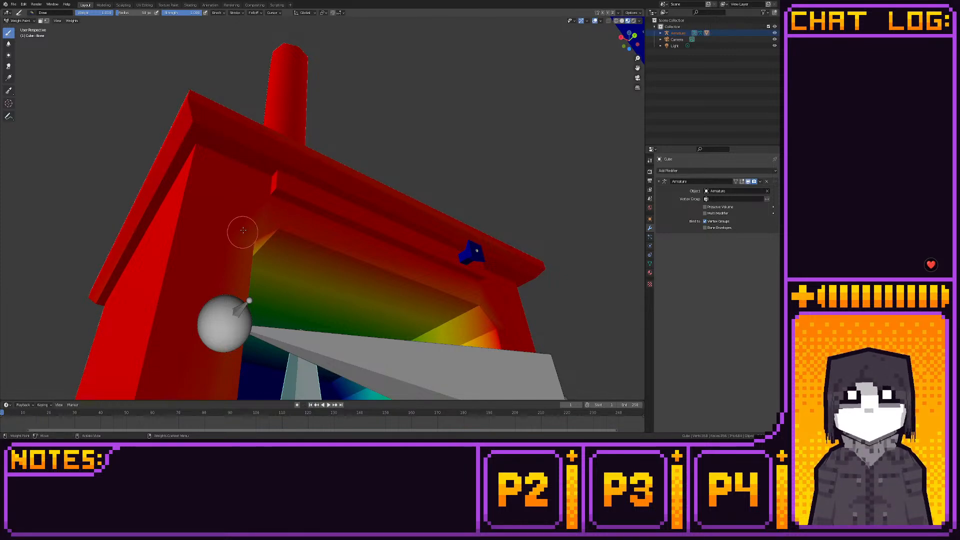
mouse_move(243, 230)
middle_mouse_down()
mouse_move(290, 275)
mouse_move(260, 199)
middle_mouse_up()
- Paint Bone weight on the firebox floor and the lower corners of its inner walls
scroll(270, 223, "down", 3)
mouse_move(361, 265)
middle_mouse_down()
mouse_move(374, 306)
mouse_move(373, 287)
mouse_move(360, 296)
mouse_move(373, 281)
middle_mouse_up()
scroll(373, 295, "up", 7)
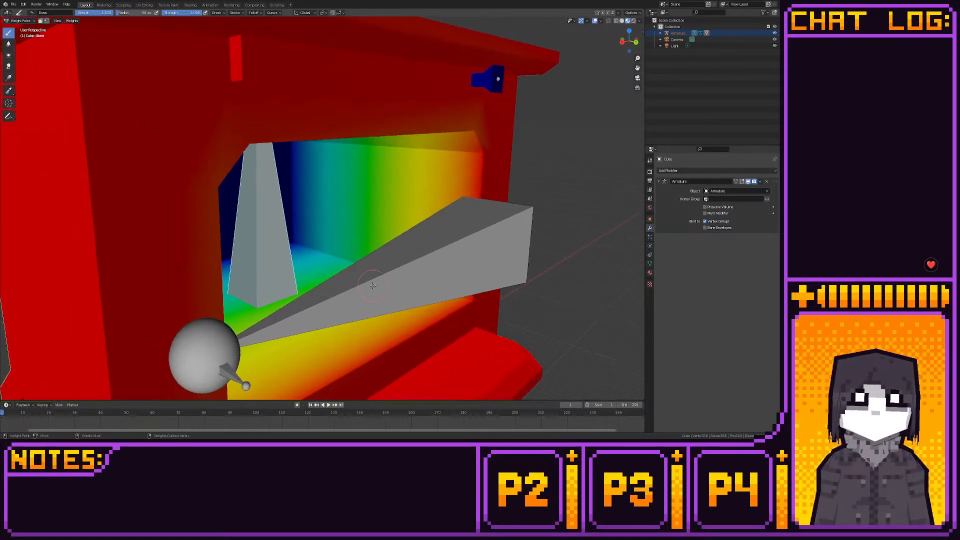
scroll(373, 280, "up", 3)
mouse_move(325, 224)
middle_mouse_down()
mouse_move(306, 215)
mouse_move(300, 253)
mouse_move(210, 257)
mouse_move(144, 244)
middle_mouse_up()
left_click_drag(145, 243, 116, 241)
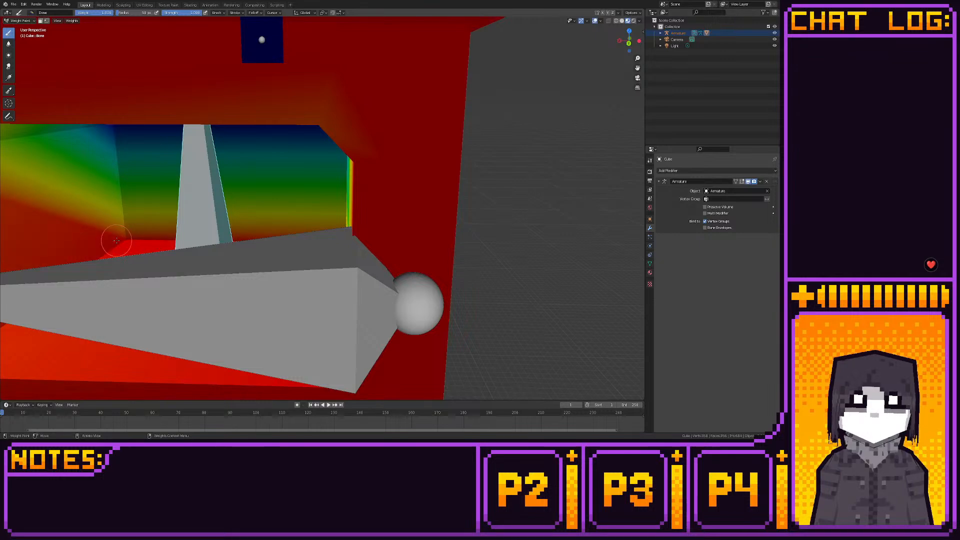
middle_click_drag(136, 241, 282, 303)
- Paint full Bone weight on the firebox ceiling and the upper corners of its inner walls
mouse_move(282, 303)
left_mouse_down()
mouse_move(389, 235)
mouse_move(370, 196)
left_mouse_up()
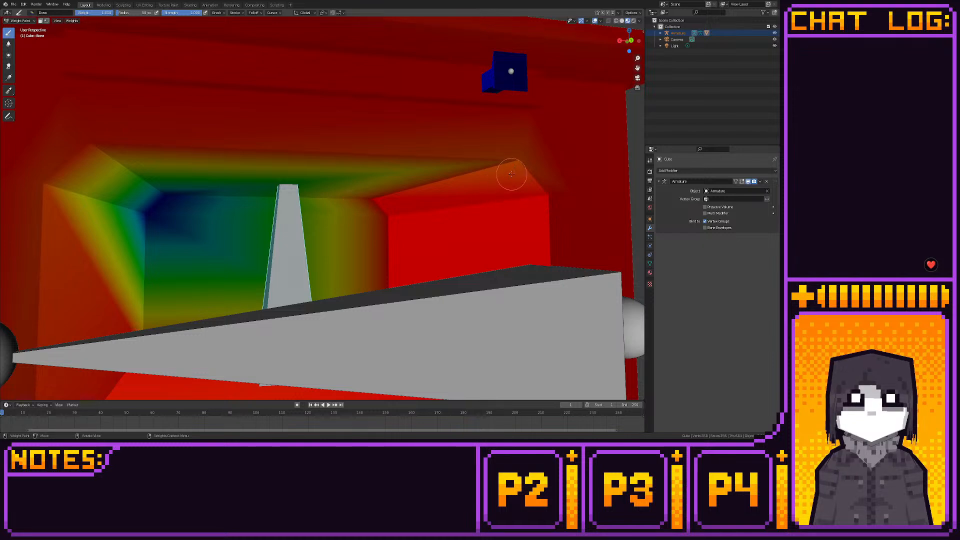
left_click_drag(511, 173, 521, 161)
mouse_move(74, 150)
left_mouse_down()
mouse_move(115, 210)
mouse_move(147, 216)
mouse_move(155, 188)
left_mouse_up()
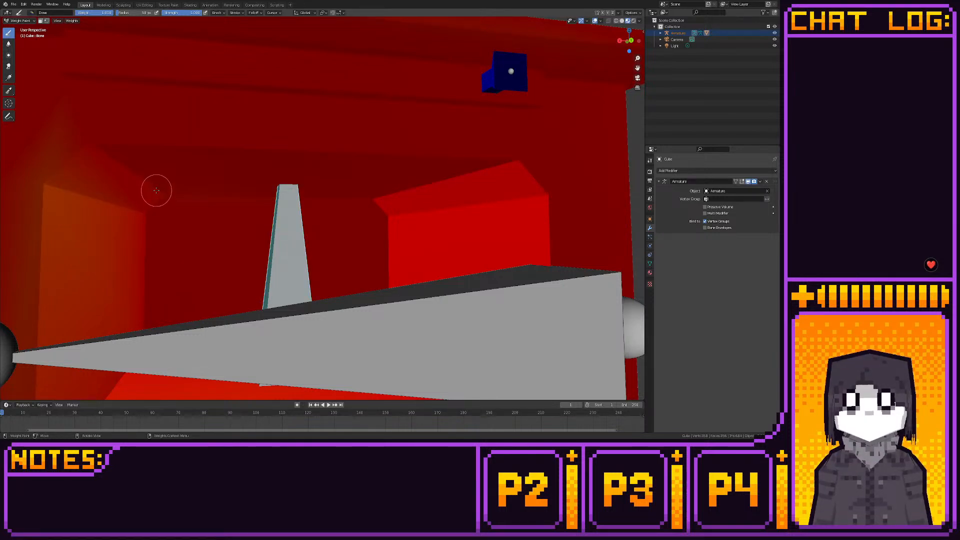
left_click_drag(47, 197, 47, 214)
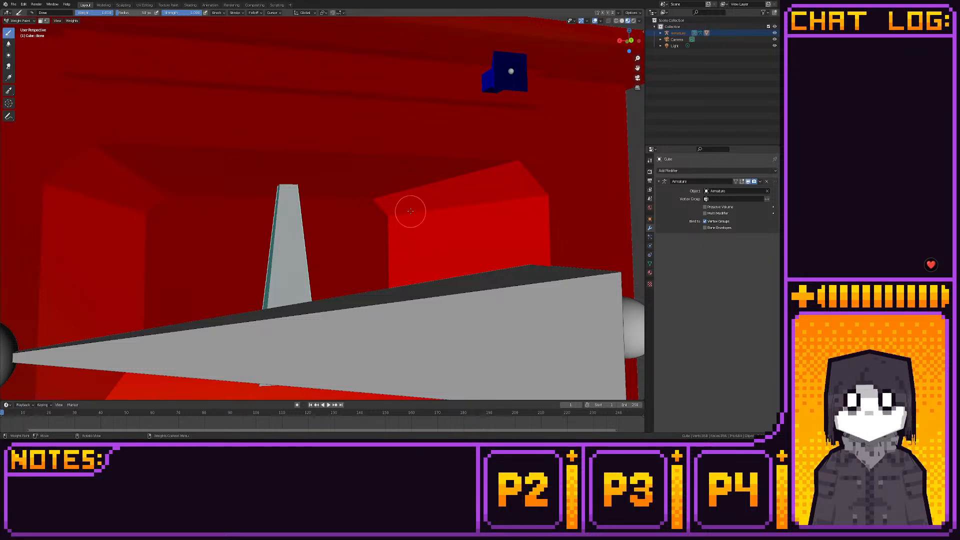
- Paint over the faint patches on the stove's outer back wall with full Bone weight
scroll(379, 240, "down", 10)
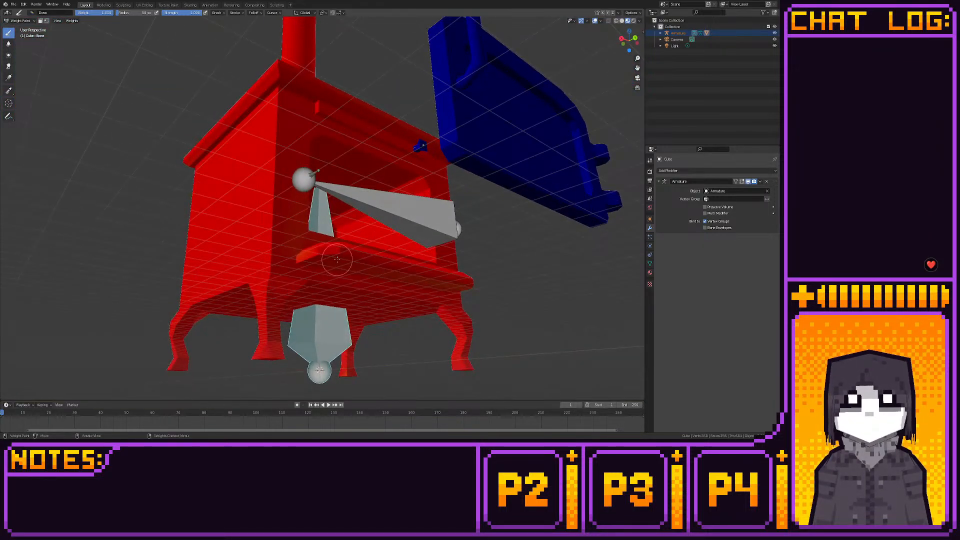
middle_click_drag(337, 259, 446, 280)
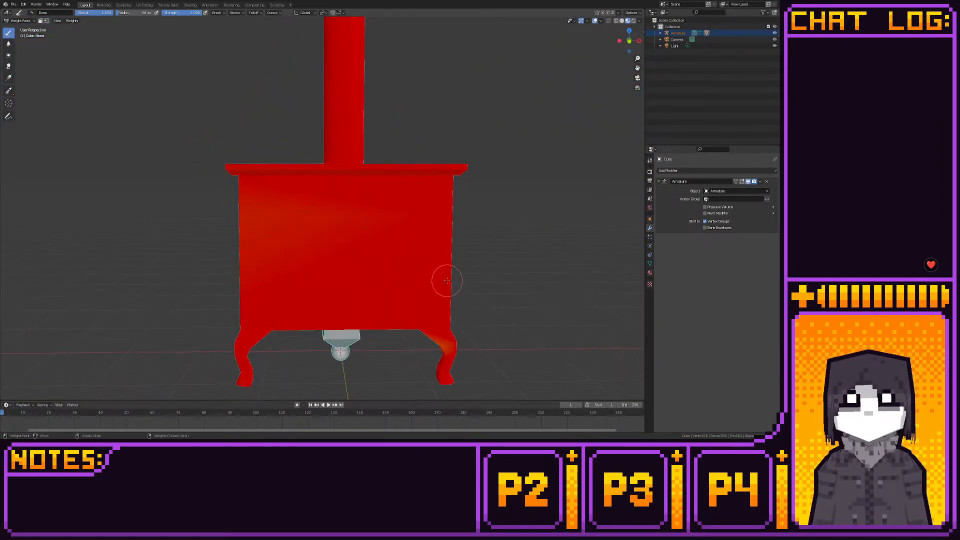
mouse_move(446, 281)
left_mouse_down()
mouse_move(257, 193)
mouse_move(240, 213)
left_mouse_up()
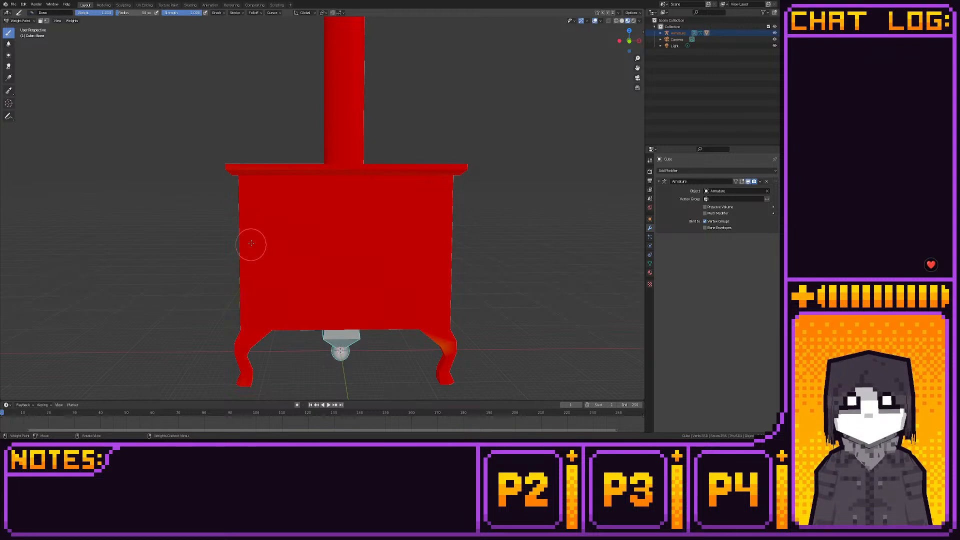
- Examine the inner faces of the stove body for areas lacking full Bone weight
middle_click_drag(251, 243, 377, 226)
scroll(338, 256, "up", 6)
middle_click_drag(338, 257, 330, 255)
middle_click_drag(254, 237, 471, 245)
scroll(367, 245, "up", 2)
scroll(499, 245, "up", 2)
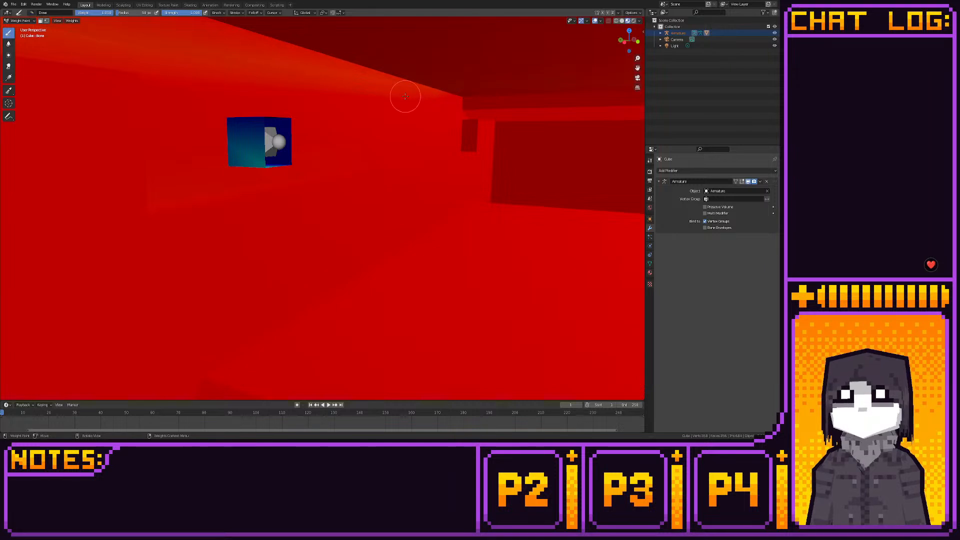
middle_click_drag(442, 127, 300, 195)
middle_click_drag(329, 178, 378, 154)
scroll(378, 155, "up", 2)
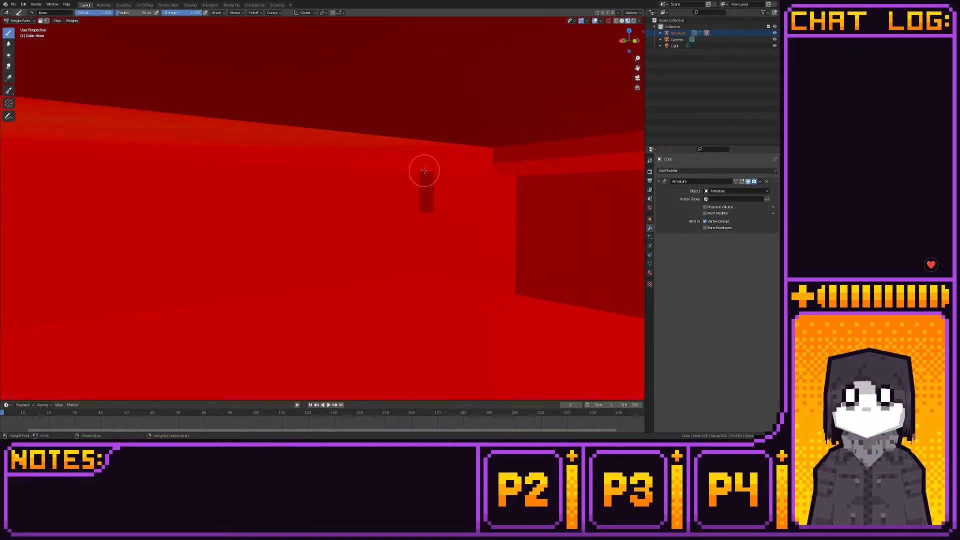
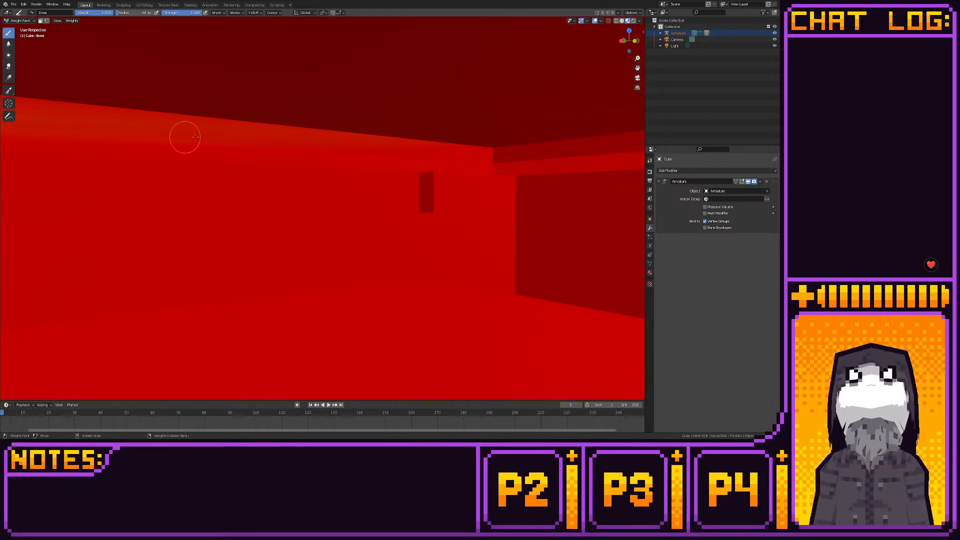
- Paint the weaker areas of the stove's inner walls to full weight for the main bone
middle_click_drag(272, 158, 466, 190)
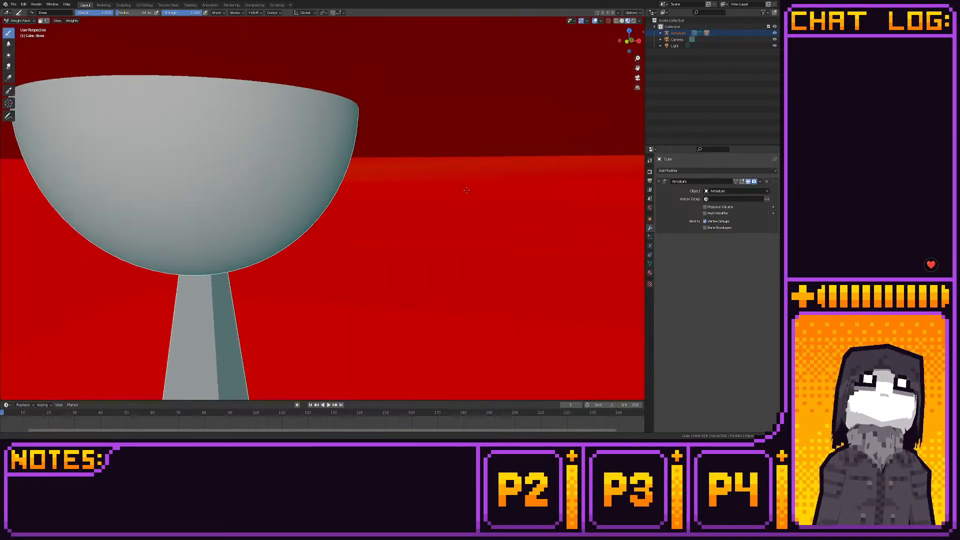
scroll(466, 189, "up", 4)
middle_click_drag(272, 158, 477, 158, "shift")
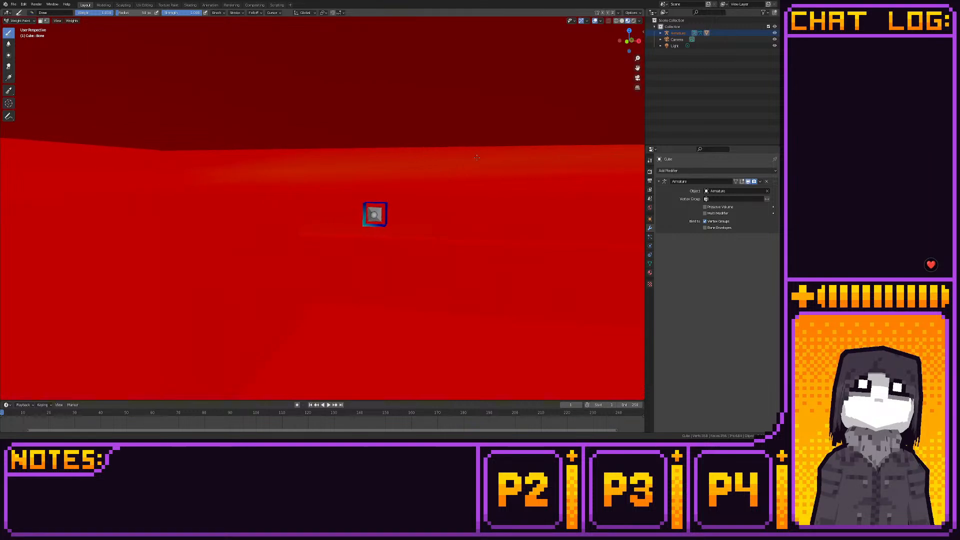
scroll(477, 157, "up", 1)
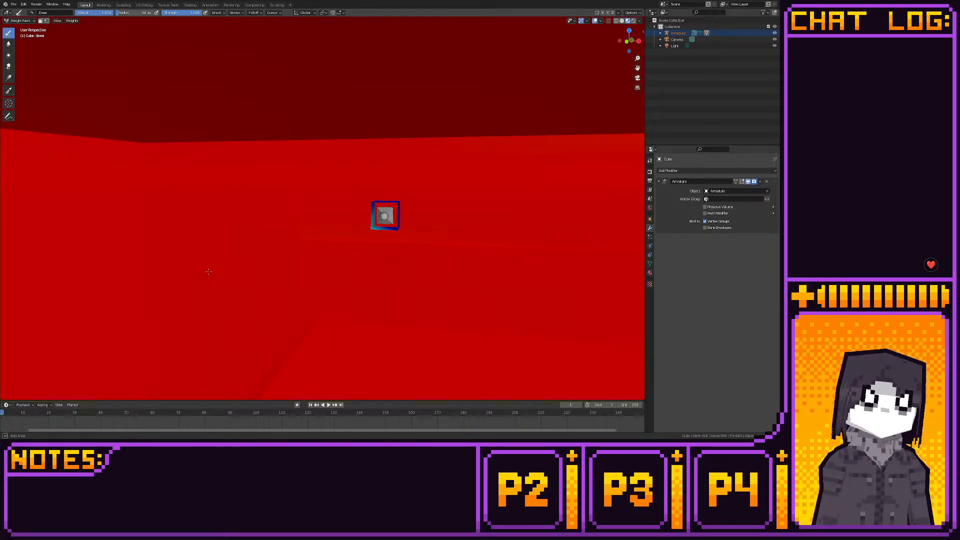
middle_click_drag(206, 275, 209, 270)
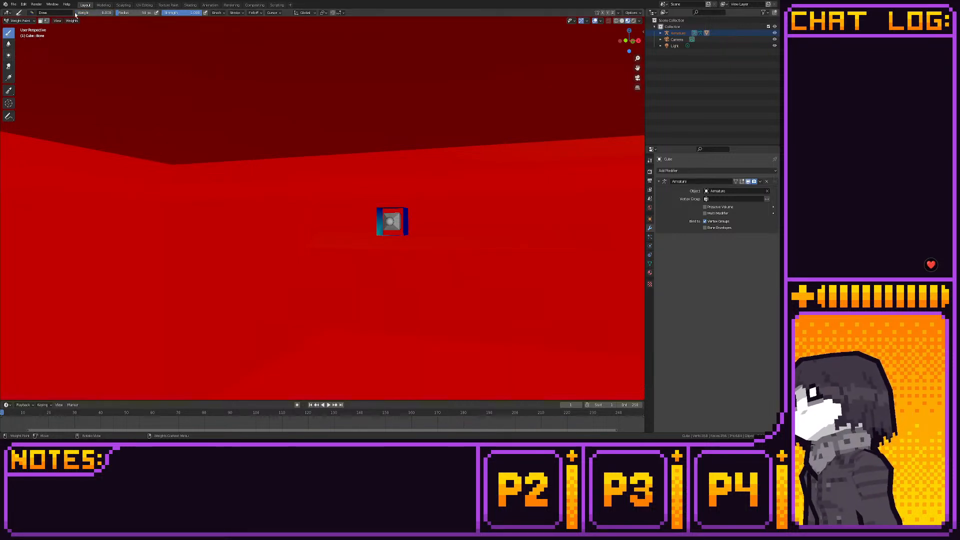
- Paint the small knob block inside the stove with zero weight and touch up the surrounding walls with full weight
middle_click_drag(203, 157, 299, 182)
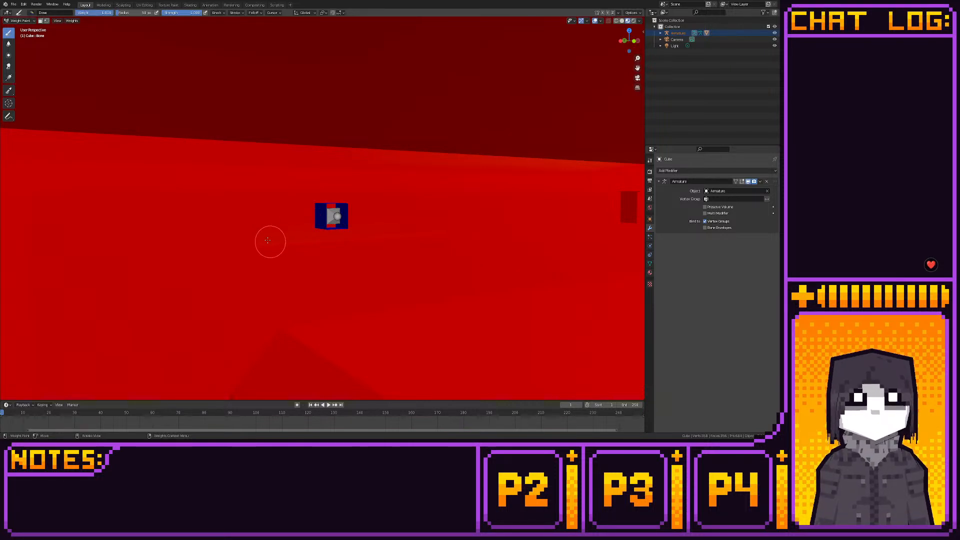
mouse_move(288, 260)
middle_mouse_down()
mouse_move(269, 250)
mouse_move(226, 276)
mouse_move(280, 245)
middle_mouse_up()
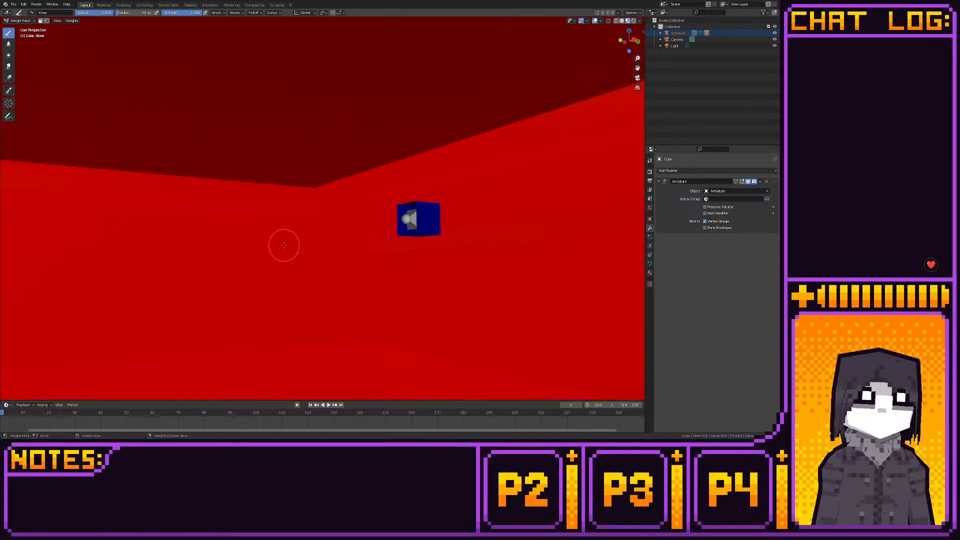
middle_click_drag(341, 257, 295, 268)
scroll(295, 268, "down", 5)
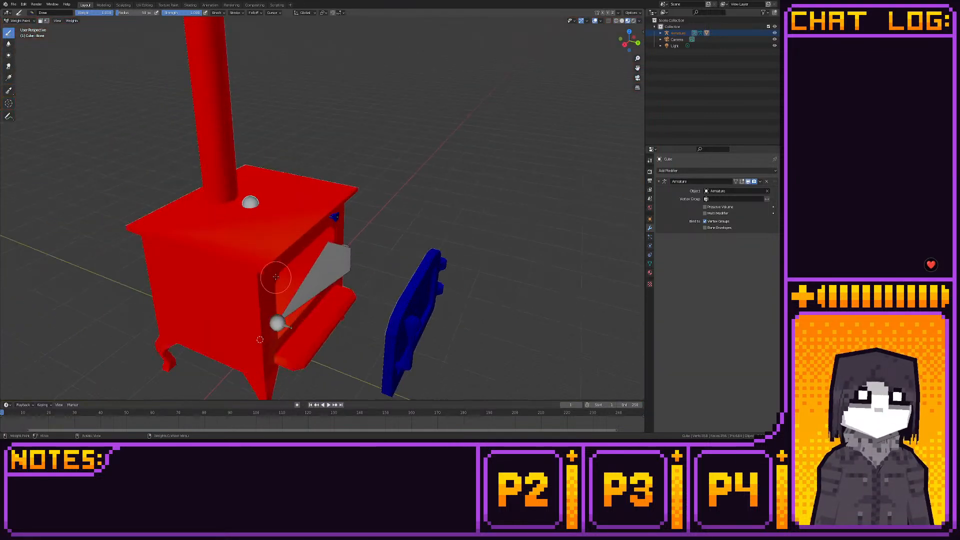
- Switch the stove mesh from Weight Paint to Object Mode
mouse_move(263, 282)
middle_mouse_down()
mouse_move(85, 139)
mouse_move(120, 150)
mouse_move(55, 59)
middle_mouse_up()
left_click(21, 21)
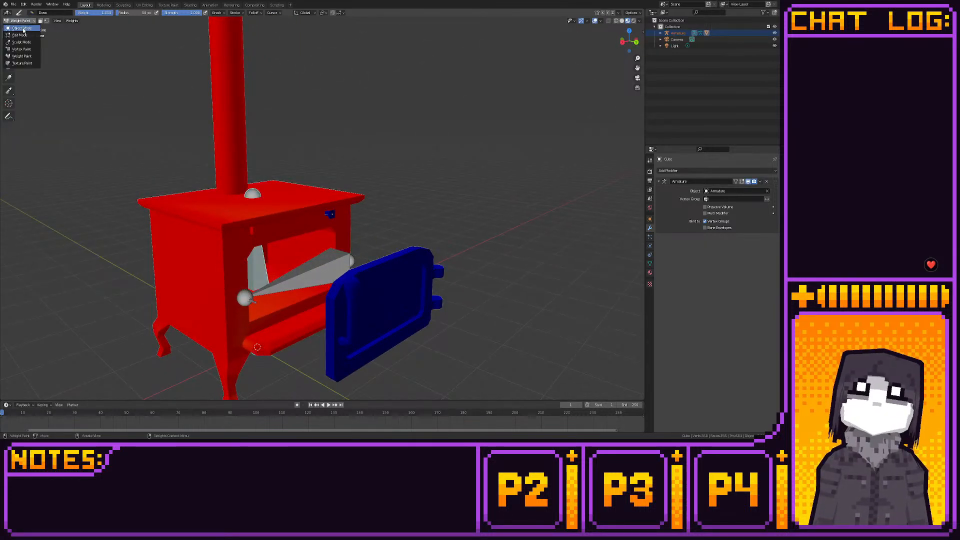
left_click(22, 28)
middle_click_drag(185, 171, 159, 196)
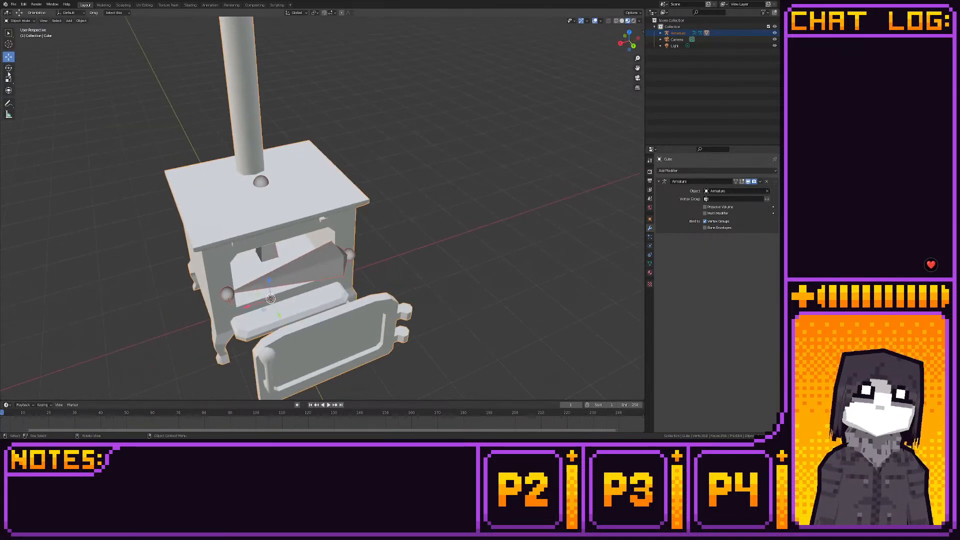
- Move the detached door mesh with its handle and hinges along Y back against the front of the stove
left_click(25, 21)
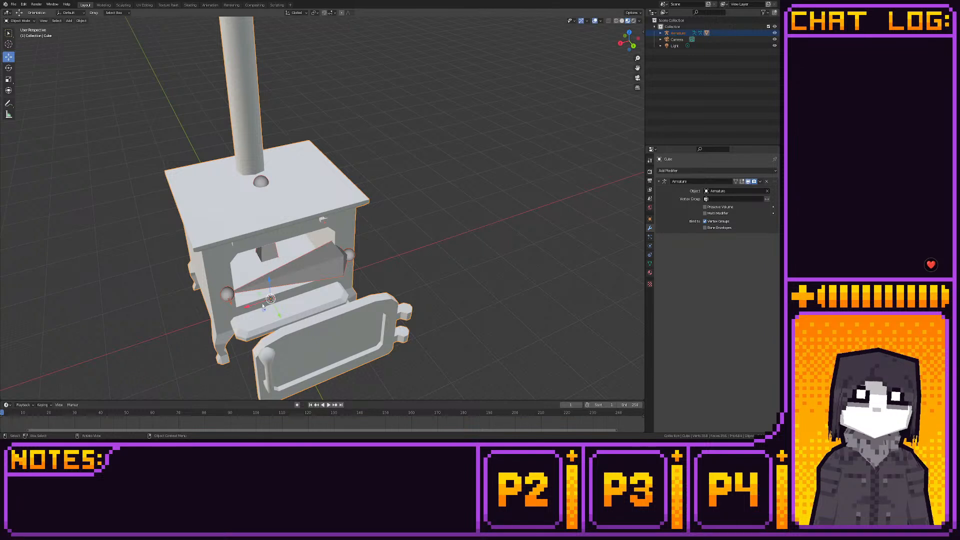
key("Tab")
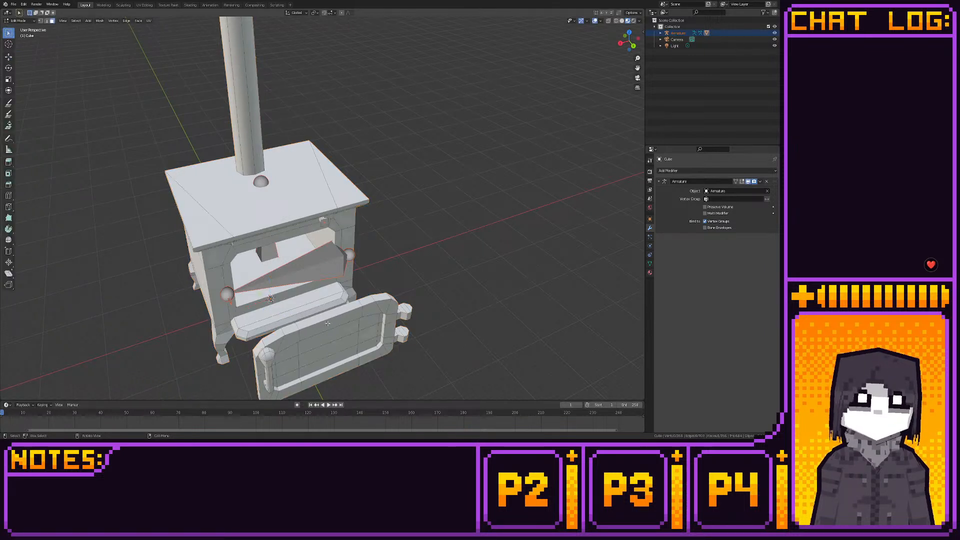
key("Tab")
left_click(328, 323)
key("Tab")
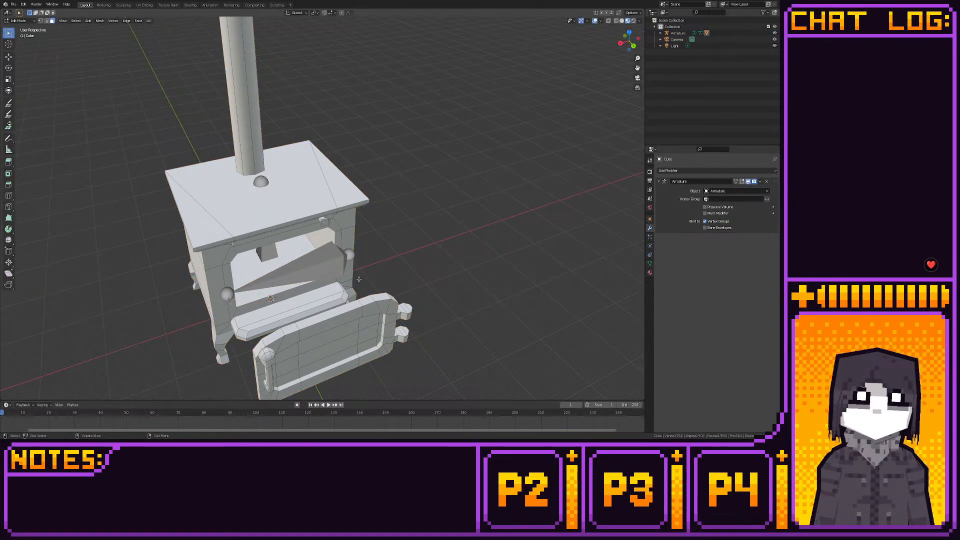
left_click(620, 43)
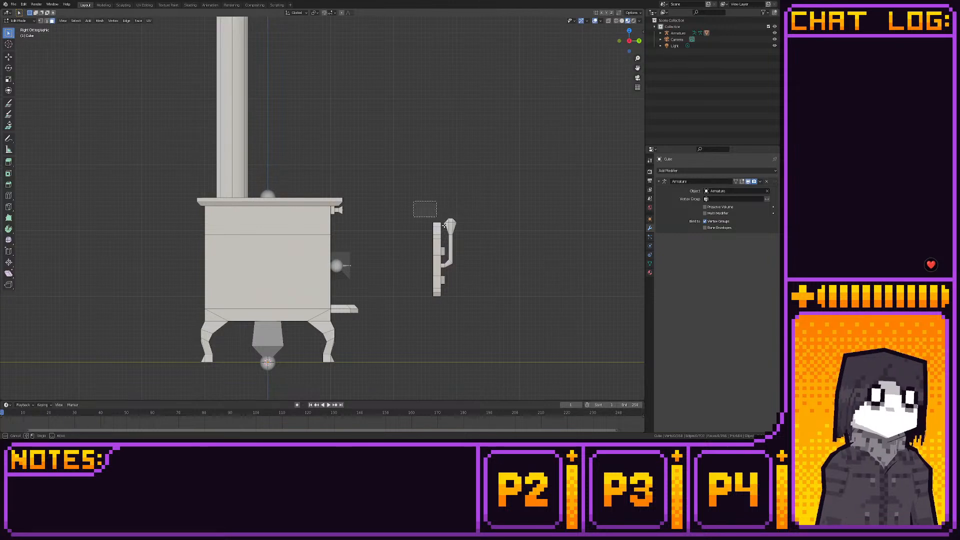
left_click(608, 21)
left_click_drag(491, 167, 404, 313)
left_click(9, 57)
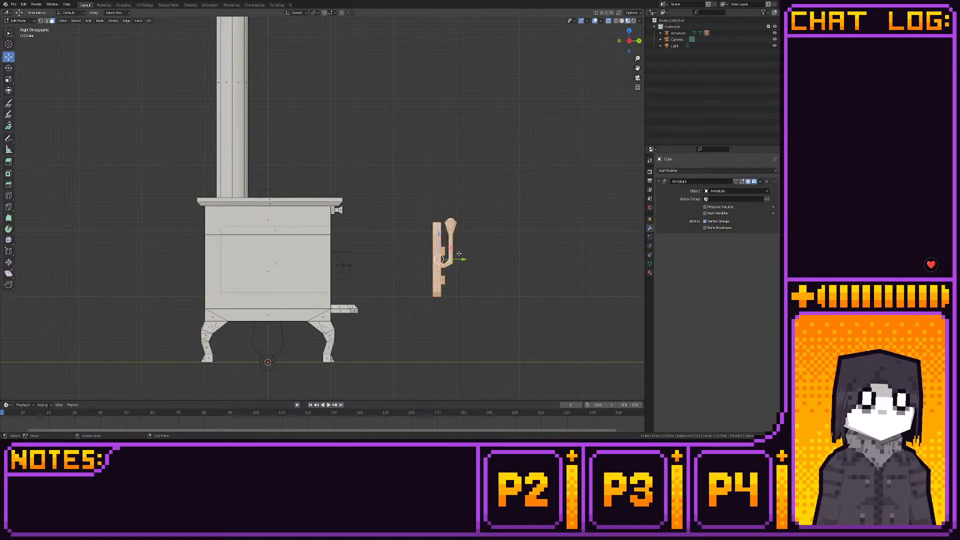
left_click_drag(463, 260, 356, 250)
key("Tab")
- Edit the armature in wireframe display and parent the small knob bone above the door to the vertical main bone
left_click(350, 278)
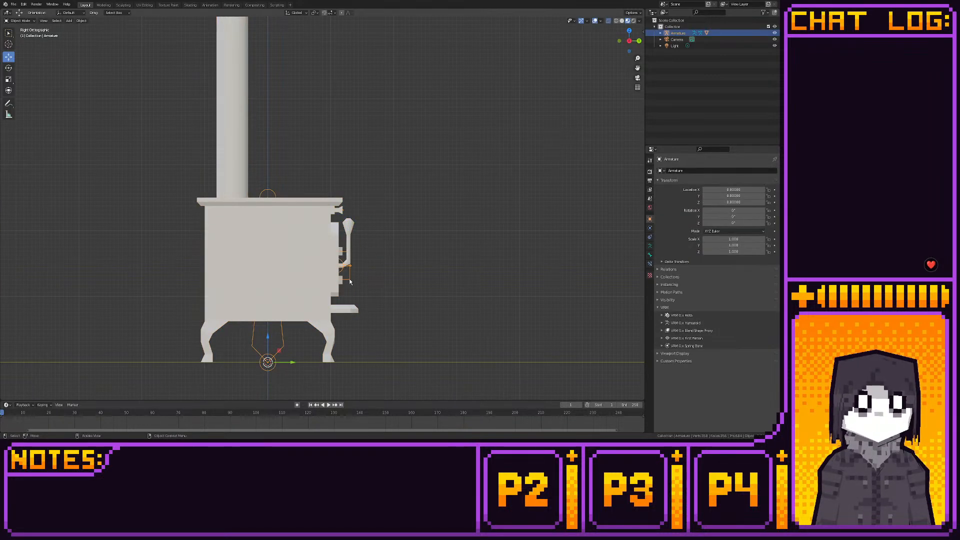
key("Tab")
middle_click_drag(350, 279, 322, 284)
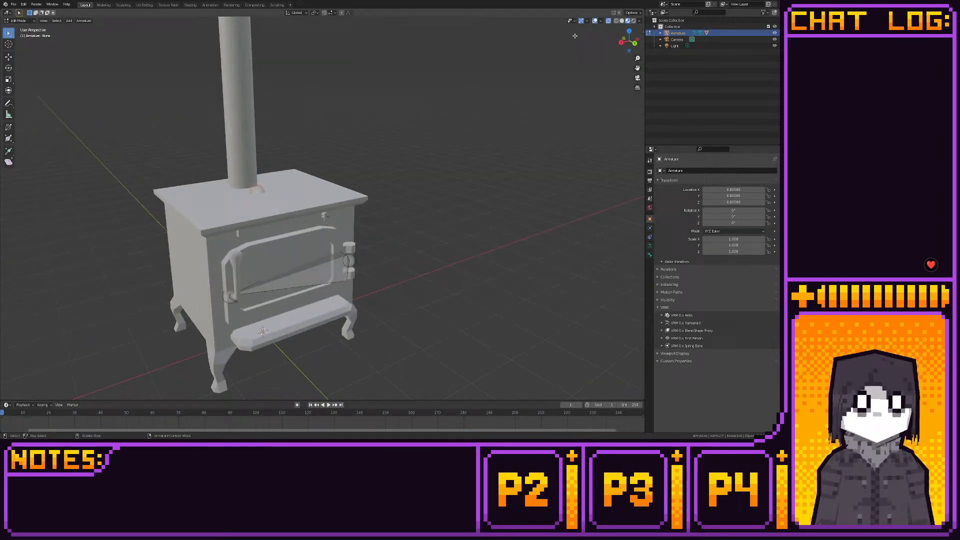
left_click(616, 21)
middle_click_drag(450, 92, 361, 129)
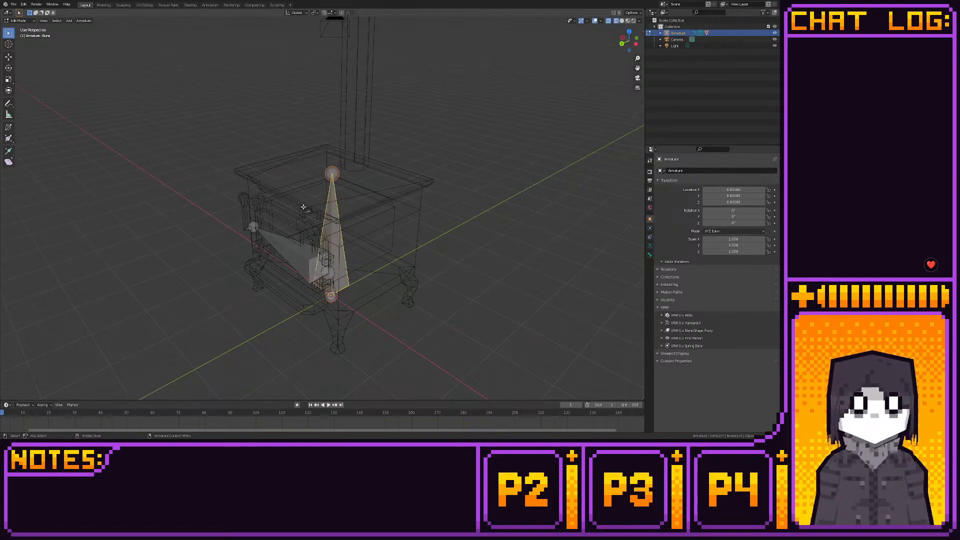
left_click(303, 206)
left_click(331, 190, "shift")
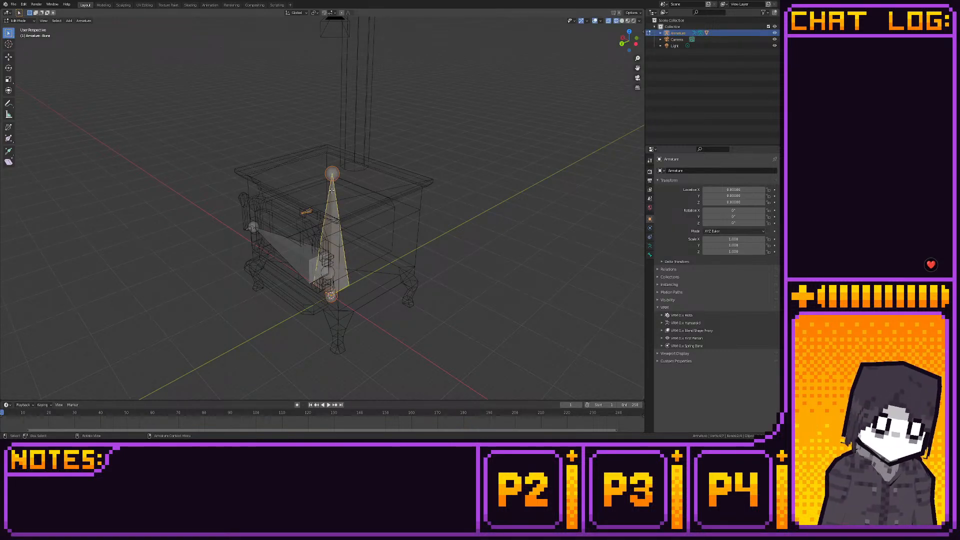
key("ctrl+p")
left_click(331, 196)
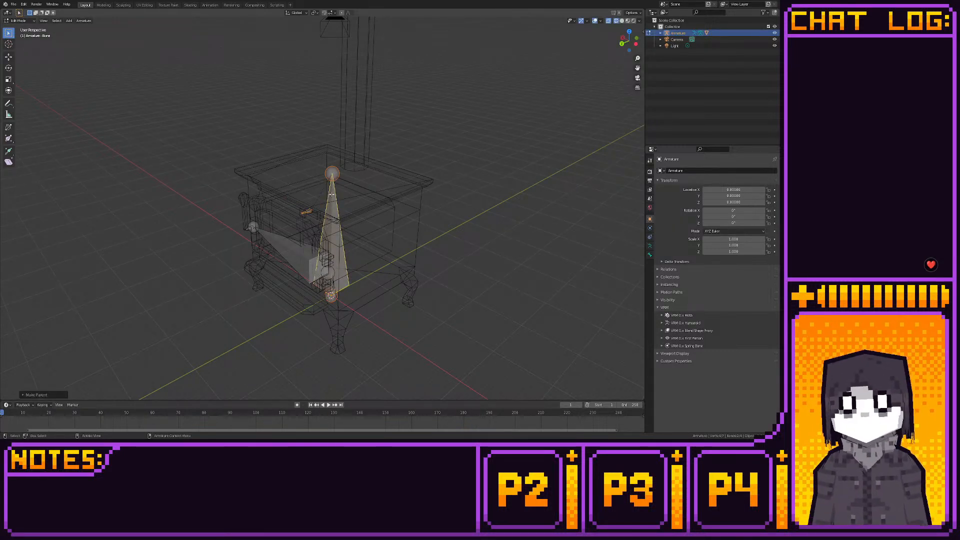
- Parent the horizontal door bone to the vertical main bone with Keep Offset
middle_click_drag(331, 197, 343, 205)
left_click(297, 259)
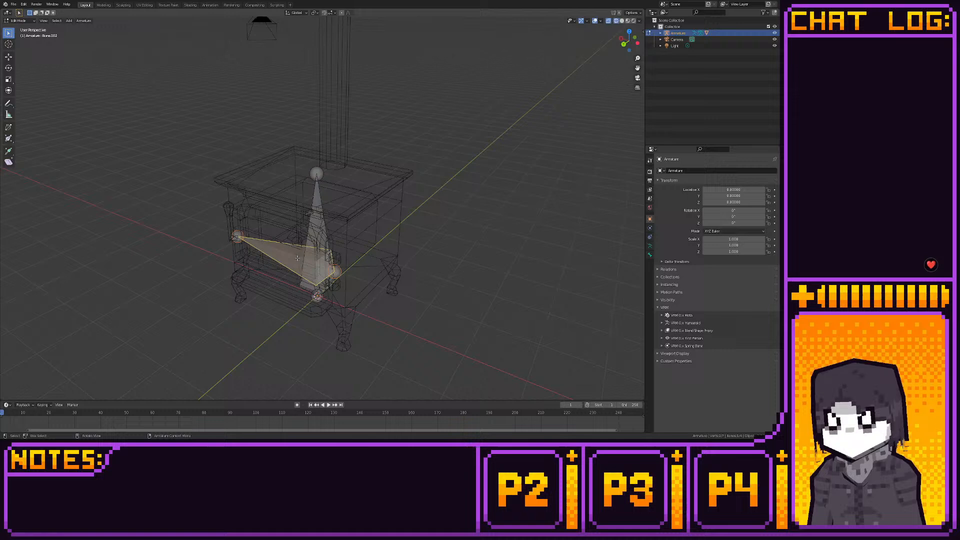
left_click(315, 229, "shift")
key("ctrl+p")
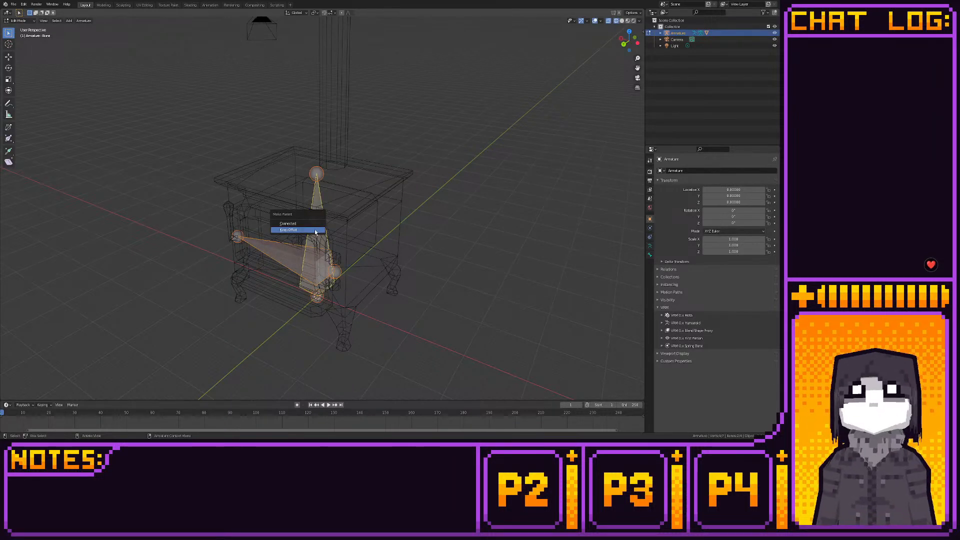
left_click(313, 229)
- Put the armature in Pose Mode and switch the viewport from wireframe to rendered shading
middle_click_drag(200, 124, 225, 125)
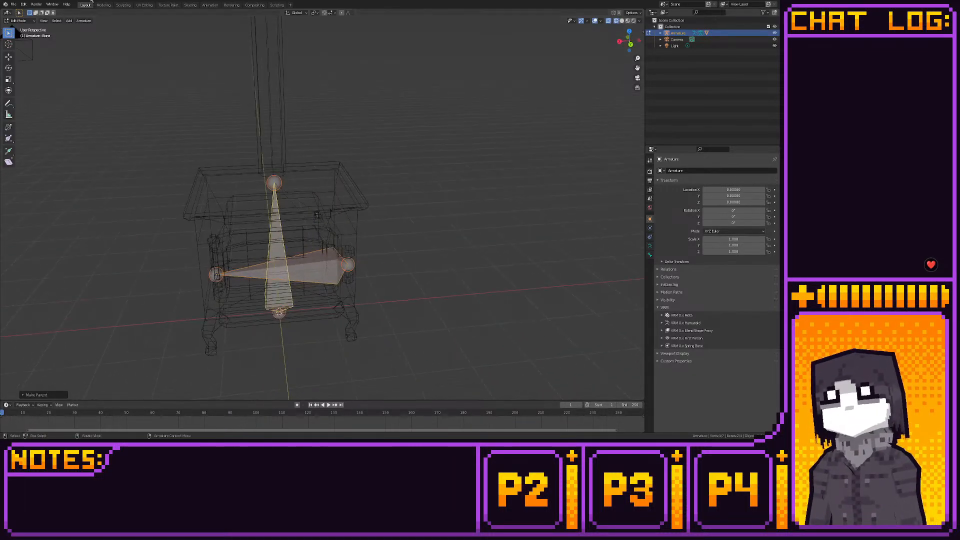
key("Tab")
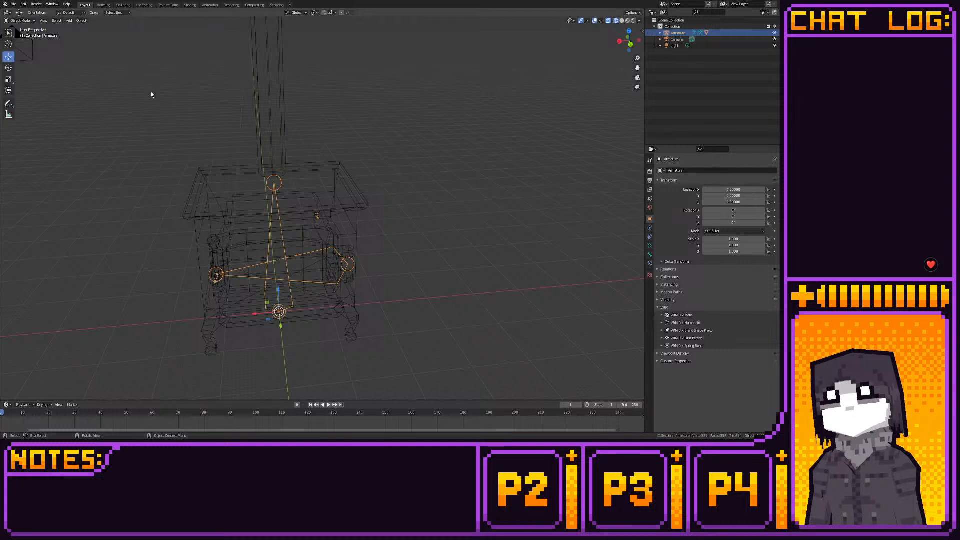
middle_click_drag(151, 91, 170, 102)
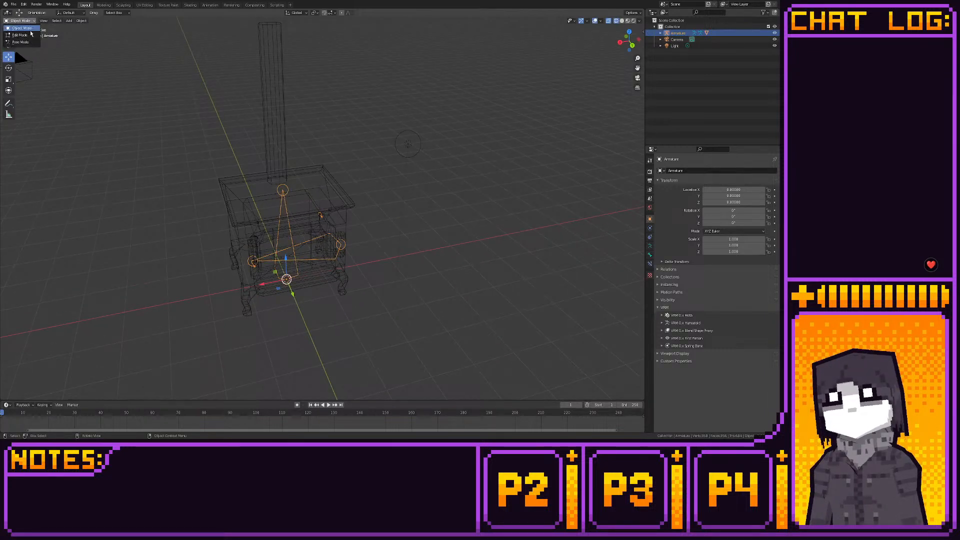
left_click(20, 42)
left_click(621, 21)
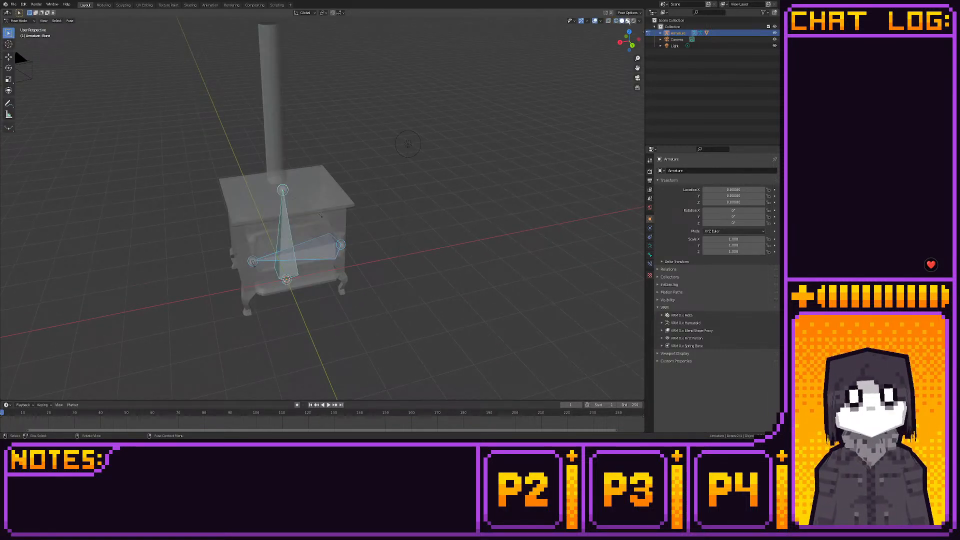
left_click(628, 21)
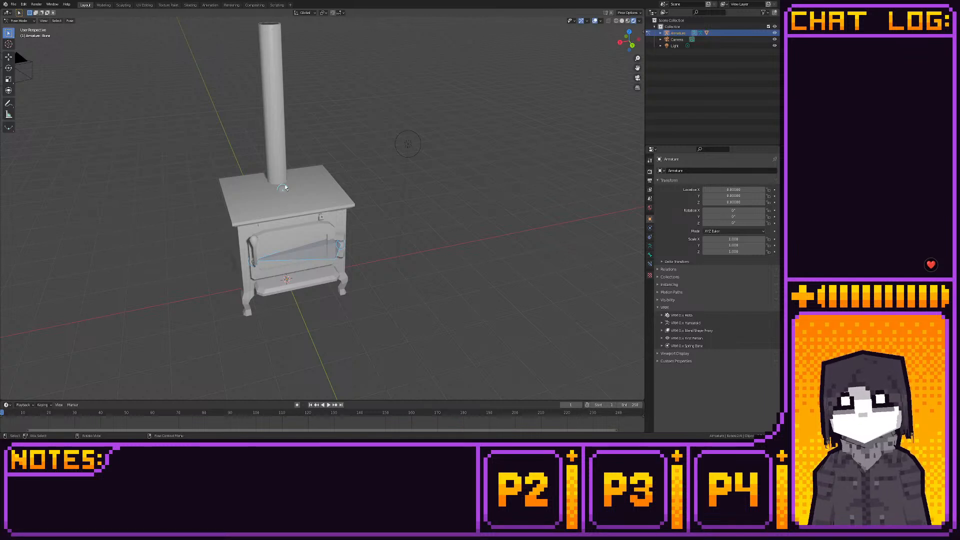
- Try rotating the vertical main bone with the Rotate tool and undo the rotation
left_click(286, 188)
left_click(8, 67)
mouse_move(295, 275)
left_mouse_down()
mouse_move(264, 277)
mouse_move(307, 223)
mouse_move(349, 273)
mouse_move(326, 240)
mouse_move(335, 256)
mouse_move(298, 272)
left_mouse_up()
key("ctrl+z")
- Try rotating the small knob bone above the door
left_click(322, 218)
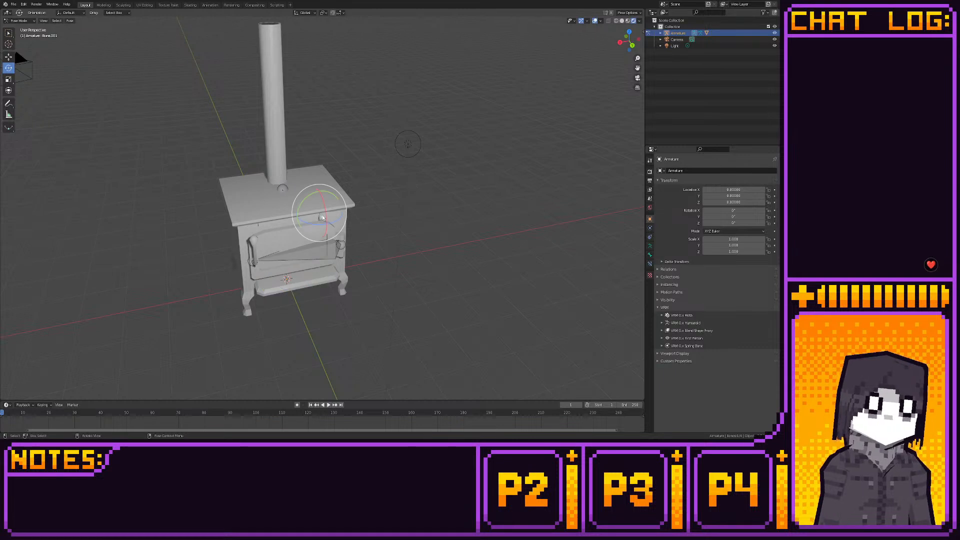
scroll(323, 218, "up", 8)
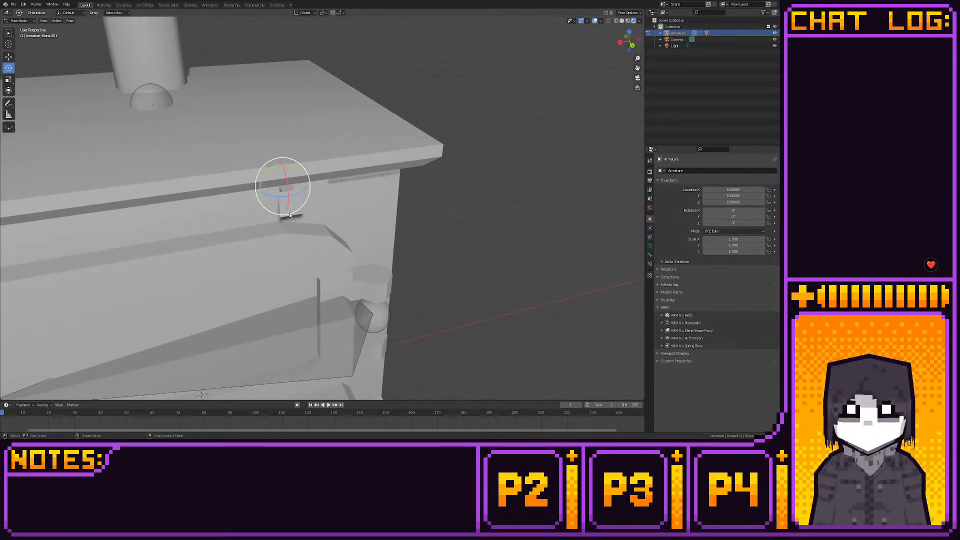
left_click_drag(277, 197, 251, 202)
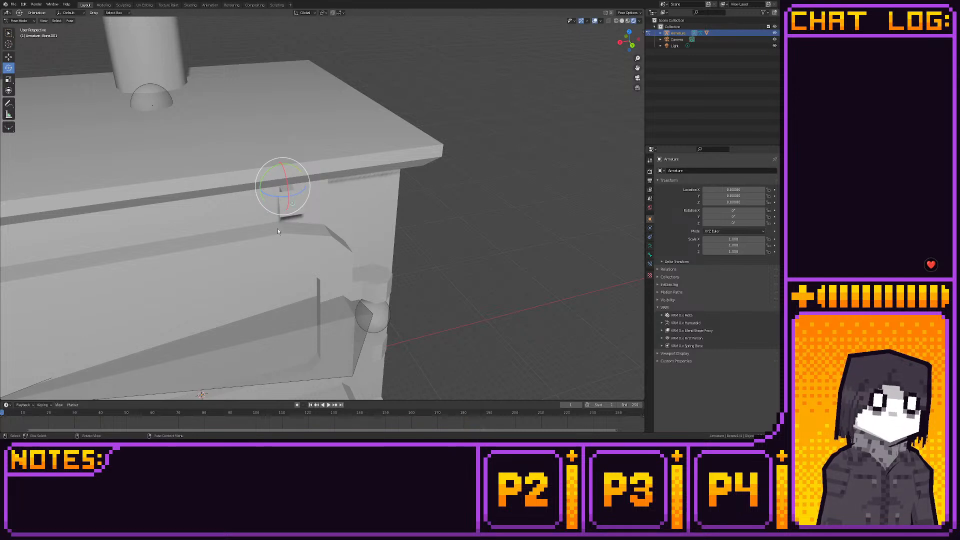
- Try rotating the door handle's bone and undo the rotation
scroll(277, 230, "down", 4)
middle_click_drag(277, 230, 383, 149, "shift")
left_click(268, 219)
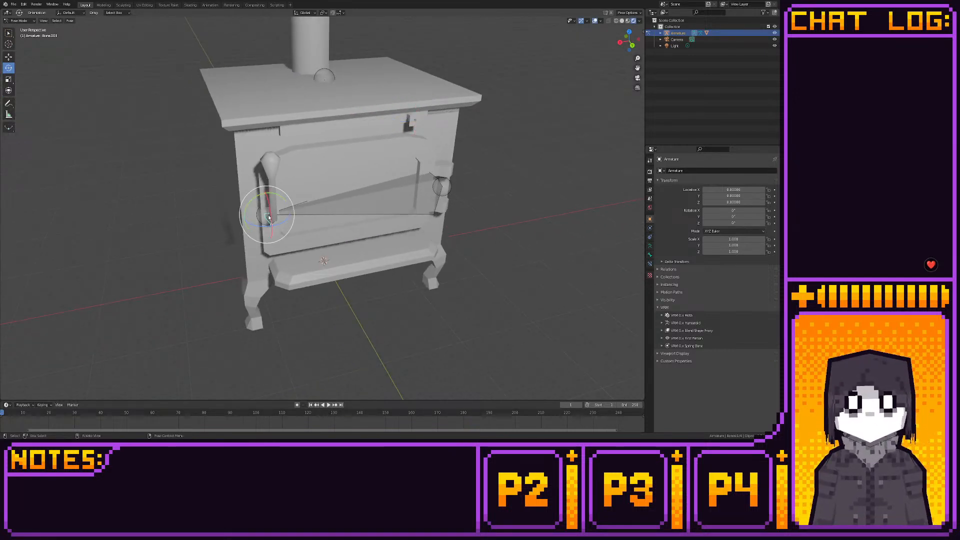
left_click_drag(261, 205, 268, 229)
key("ctrl+z")
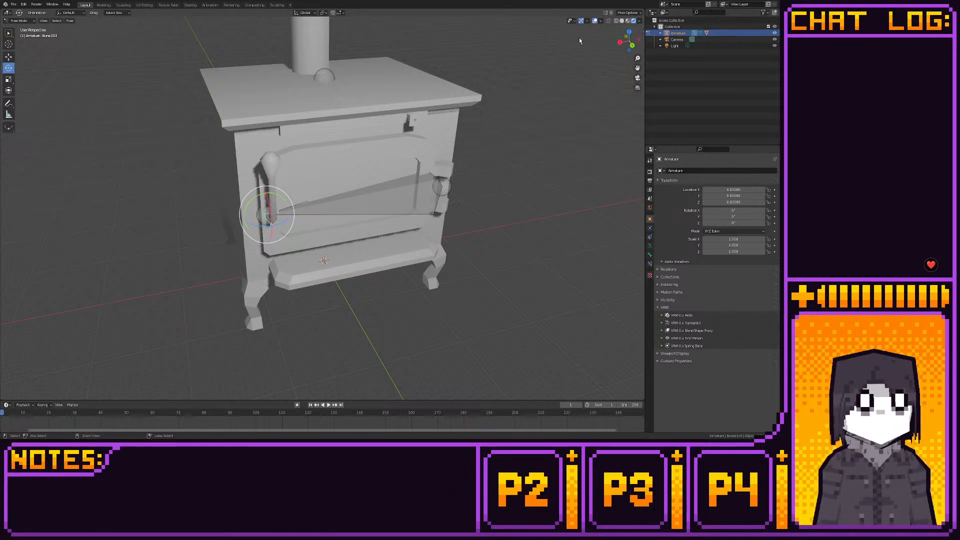
- Try rotating the door handle's bone in the back orthographic view
left_click(631, 44)
scroll(313, 219, "up", 8)
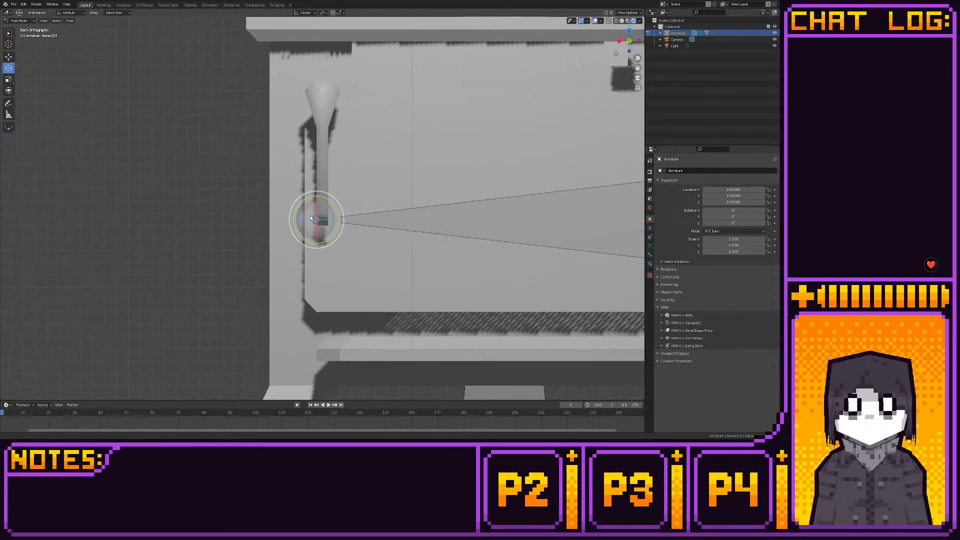
mouse_move(312, 219)
left_mouse_down()
mouse_move(297, 207)
mouse_move(251, 215)
mouse_move(317, 261)
mouse_move(304, 214)
mouse_move(323, 211)
left_mouse_up()
scroll(322, 211, "down", 5)
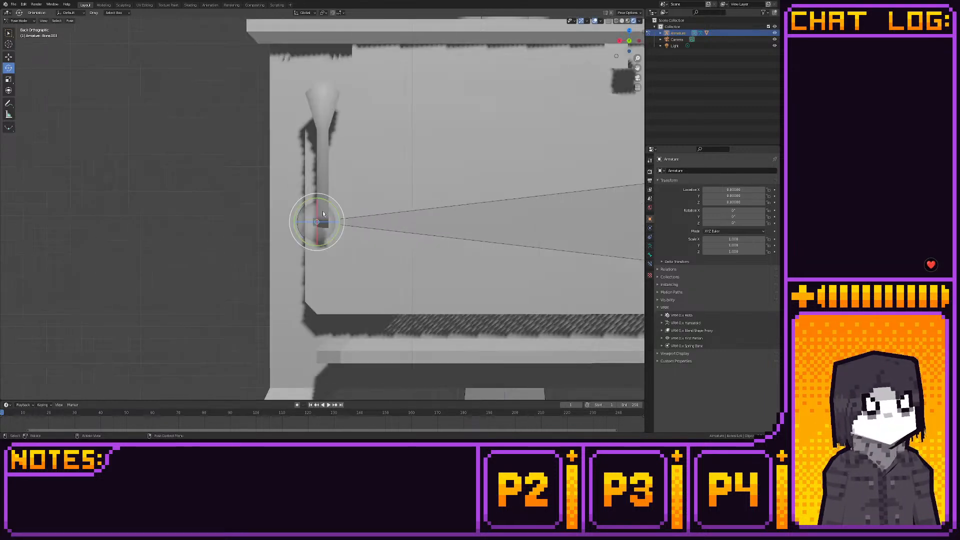
middle_click_drag(330, 207, 169, 198, "shift")
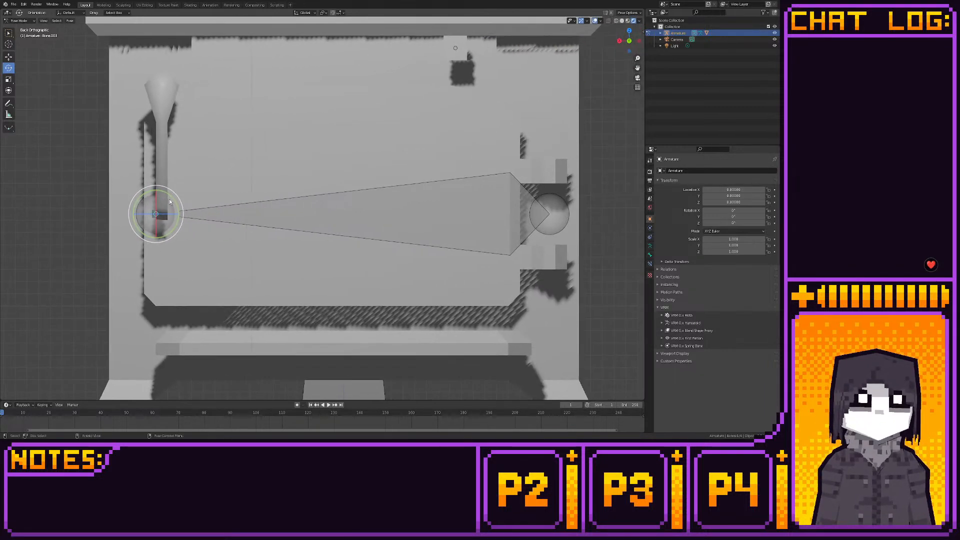
- Try swinging the stove door open by rotating its bone and undo the rotation
left_click(237, 212)
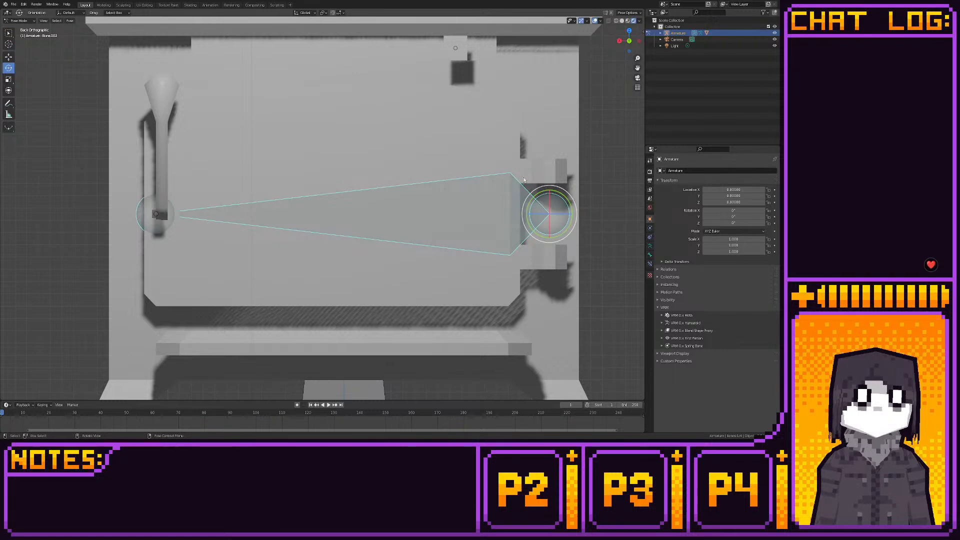
scroll(506, 180, "down", 3)
middle_click_drag(505, 178, 496, 193)
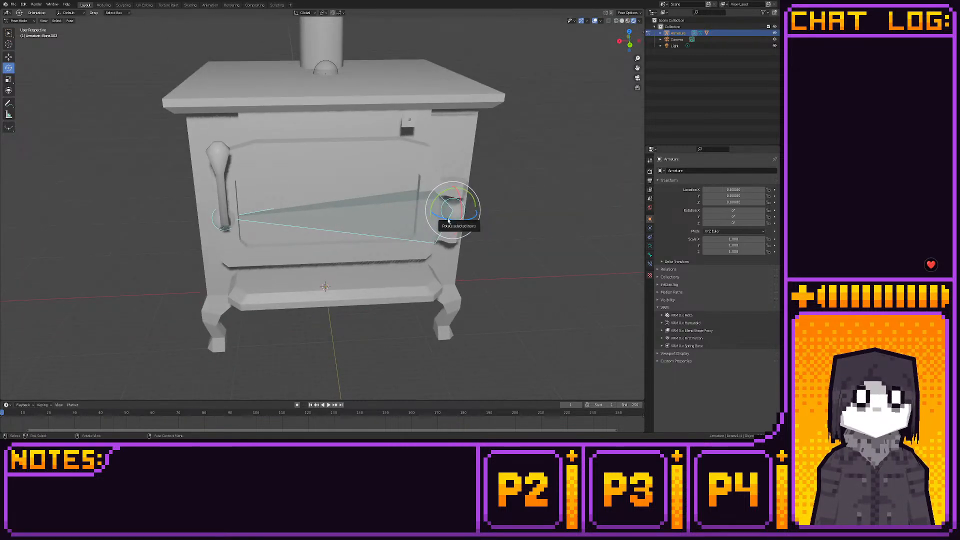
left_click_drag(447, 220, 466, 212)
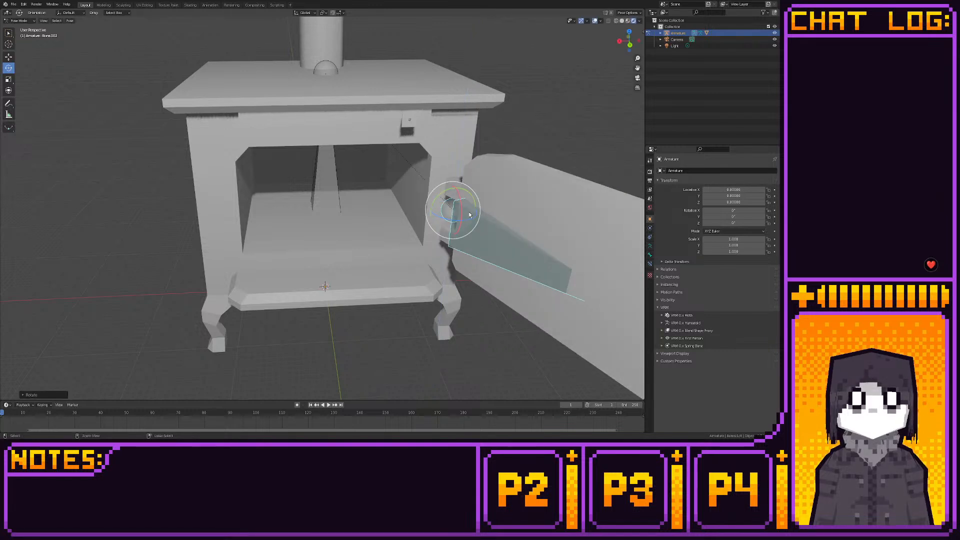
key("ctrl+z")
- Edit the armature and move the door handle's small bone along X in back view until it is centred on the handle's shaft
key("Tab")
left_click(221, 163)
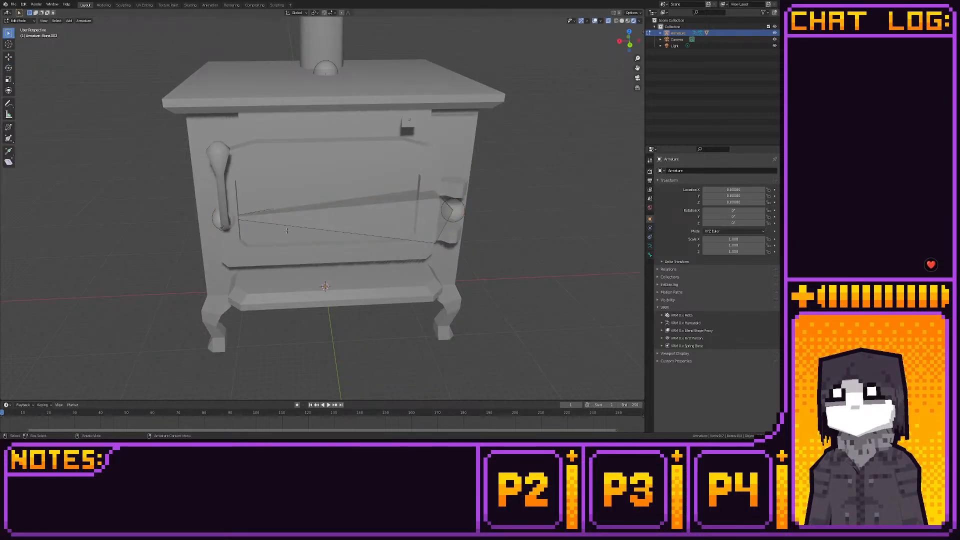
left_click(284, 226)
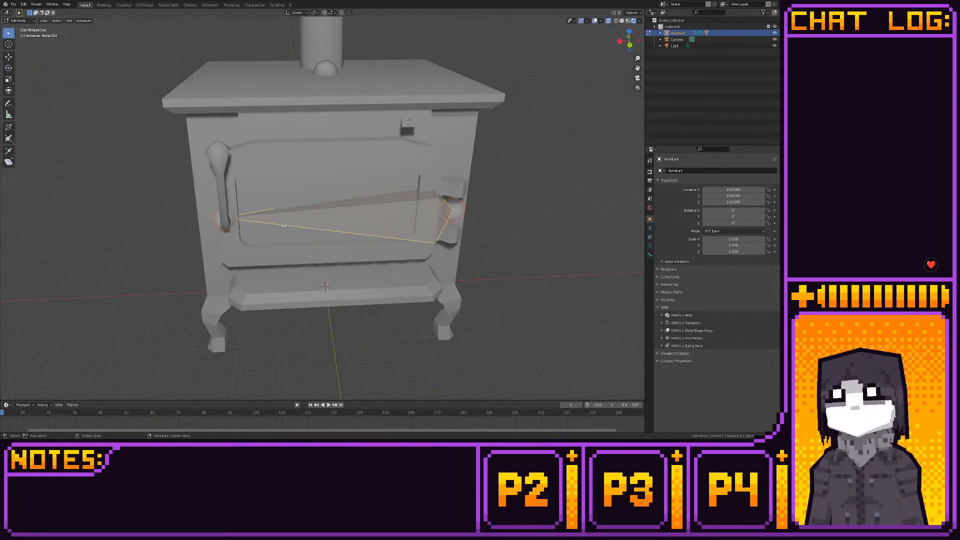
left_click(630, 46)
scroll(304, 215, "up", 6)
left_click(304, 215)
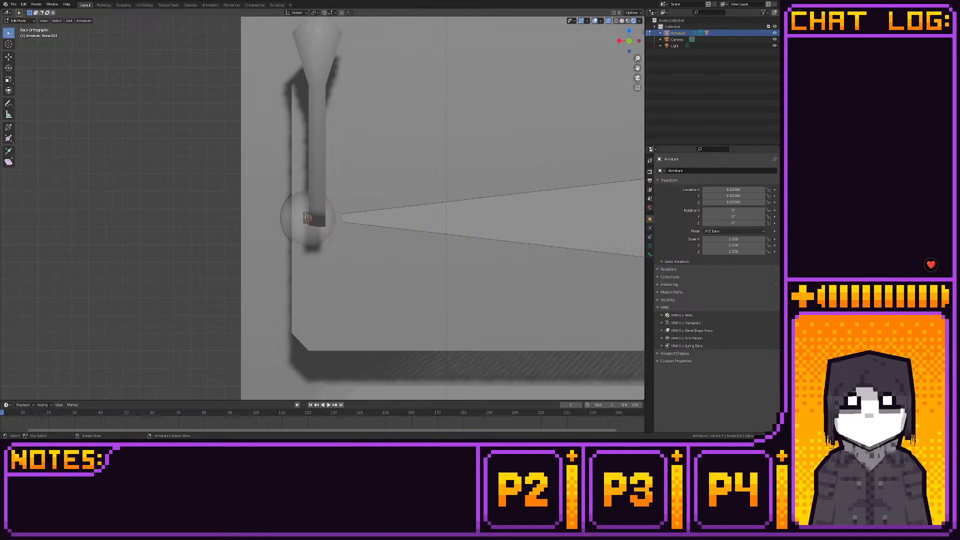
middle_click_drag(261, 189, 268, 184, "shift")
left_click_drag(287, 180, 335, 232)
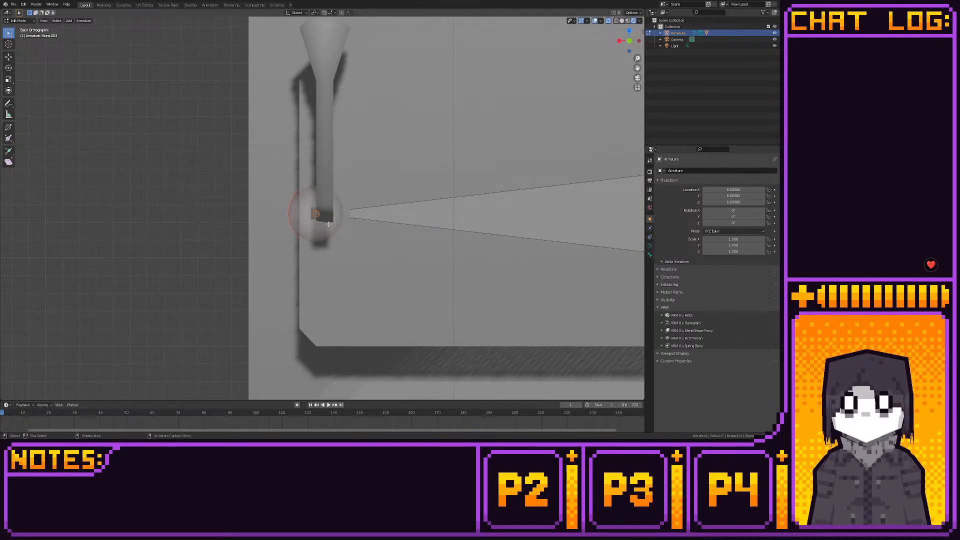
left_click(9, 57)
scroll(222, 229, "up", 6)
middle_click_drag(221, 229, 244, 210, "shift")
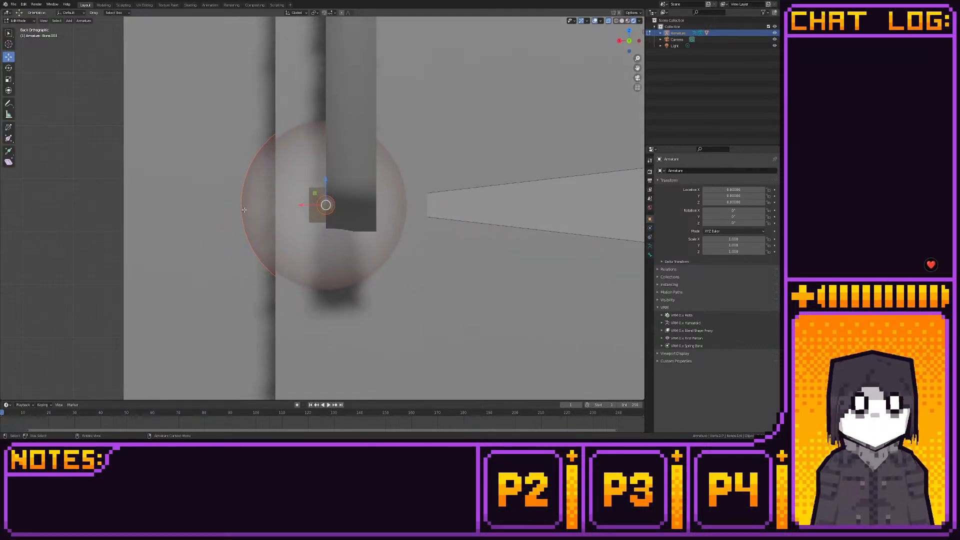
scroll(244, 210, "up", 1)
left_click(616, 21)
scroll(381, 196, "up", 2)
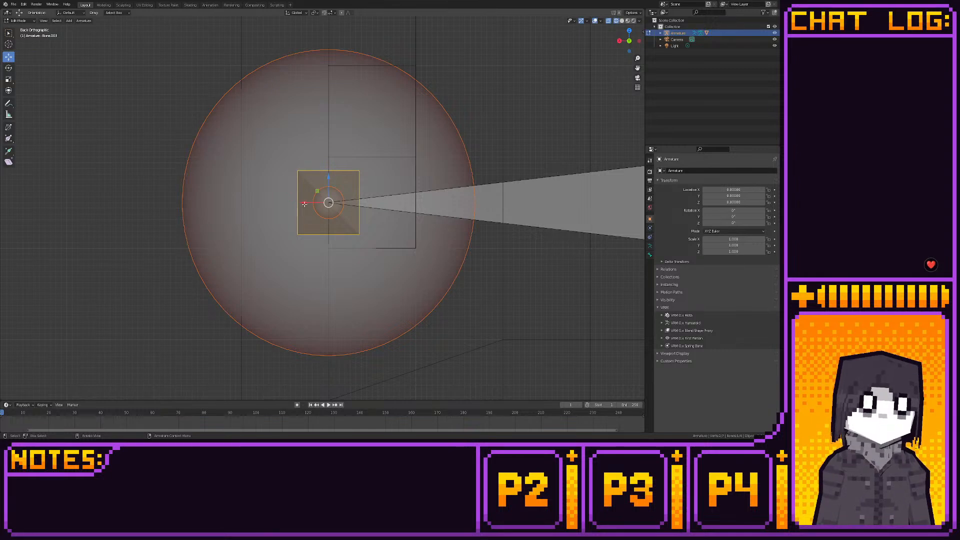
left_click_drag(304, 204, 348, 205)
- Return to pose mode with rendered shading, try rotating the repositioned handle bone and undo the rotation
key("ctrl+Tab")
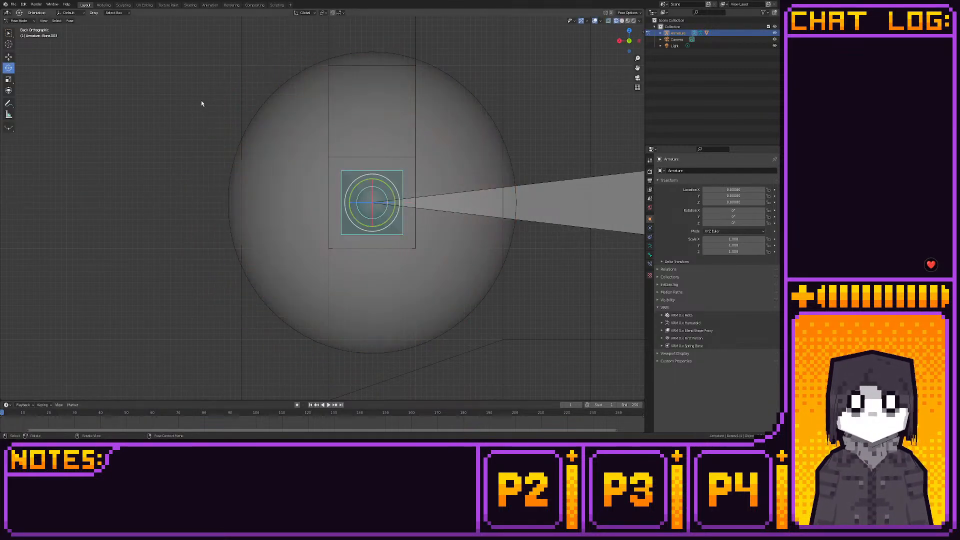
scroll(199, 133, "down", 10)
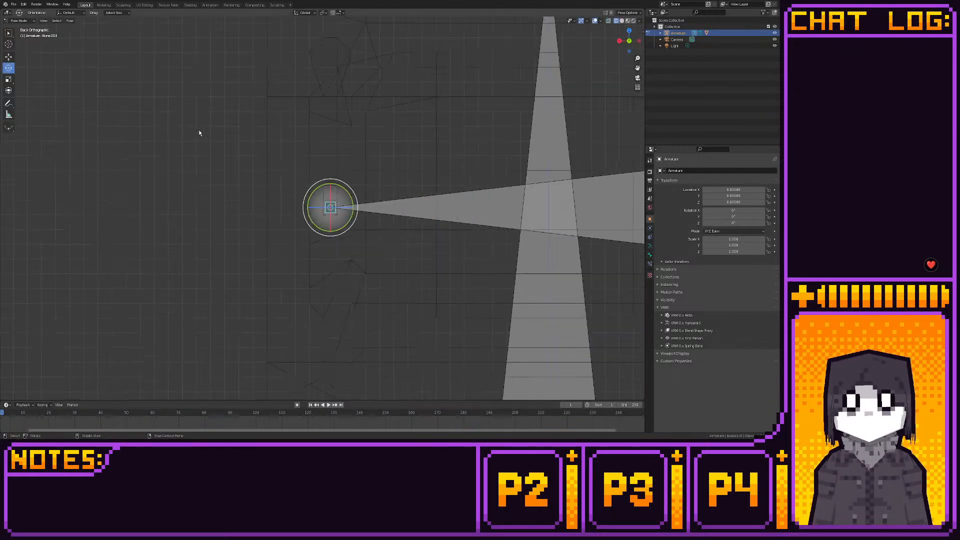
left_click(633, 20)
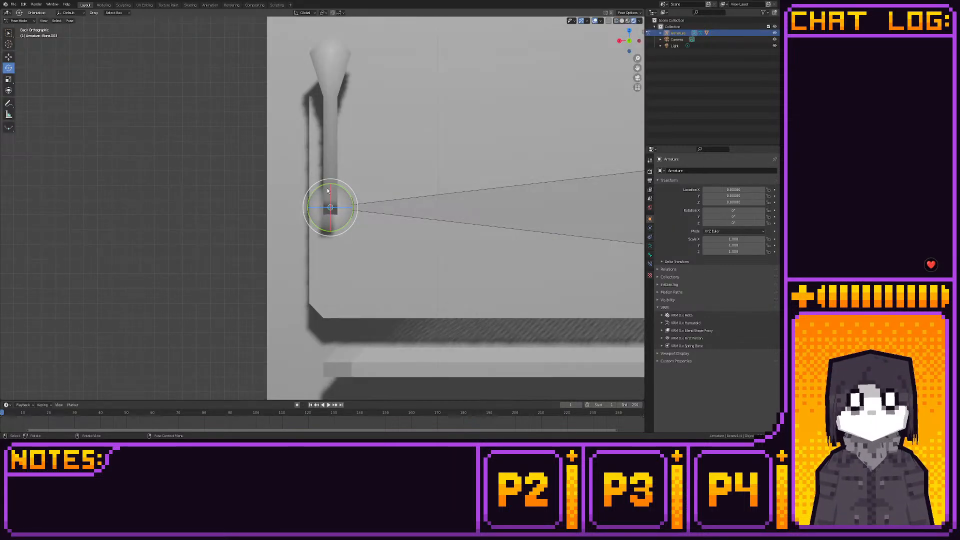
left_click_drag(327, 191, 296, 166)
middle_click_drag(296, 165, 384, 185)
key("ctrl+z")
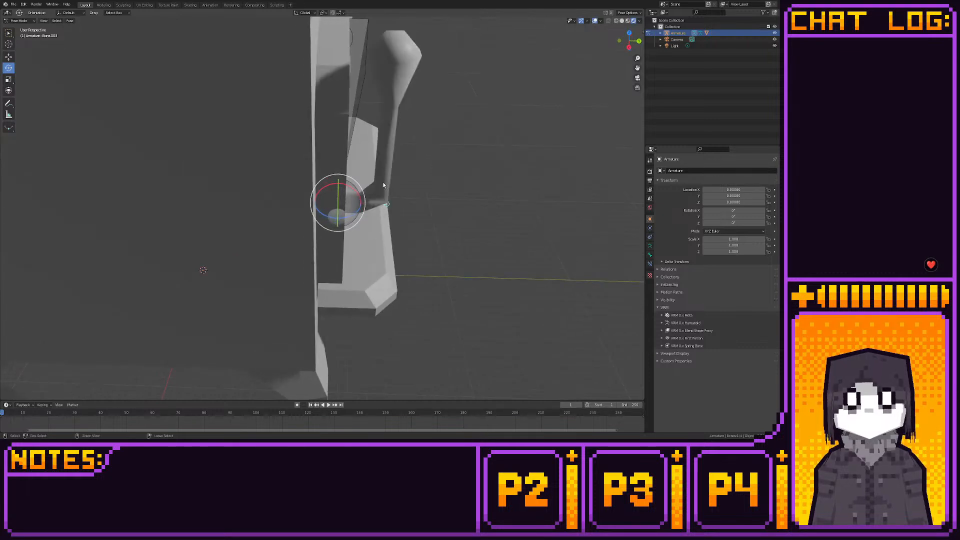
- Hide the viewport overlays and view the whole stove without bones or grid
scroll(440, 164, "down", 4)
middle_click_drag(443, 163, 305, 131)
left_click(216, 143)
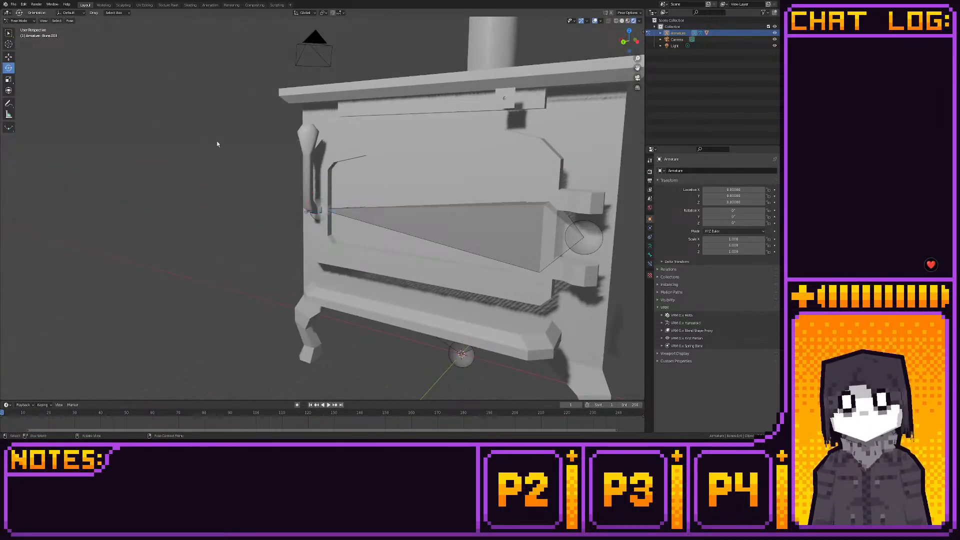
scroll(295, 130, "down", 5)
middle_click_drag(136, 55, 139, 76)
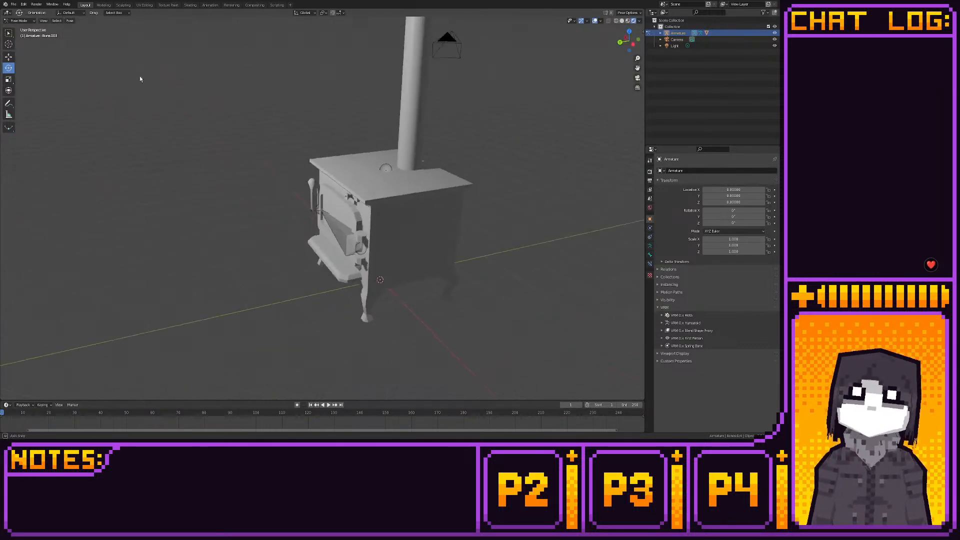
left_click(594, 20)
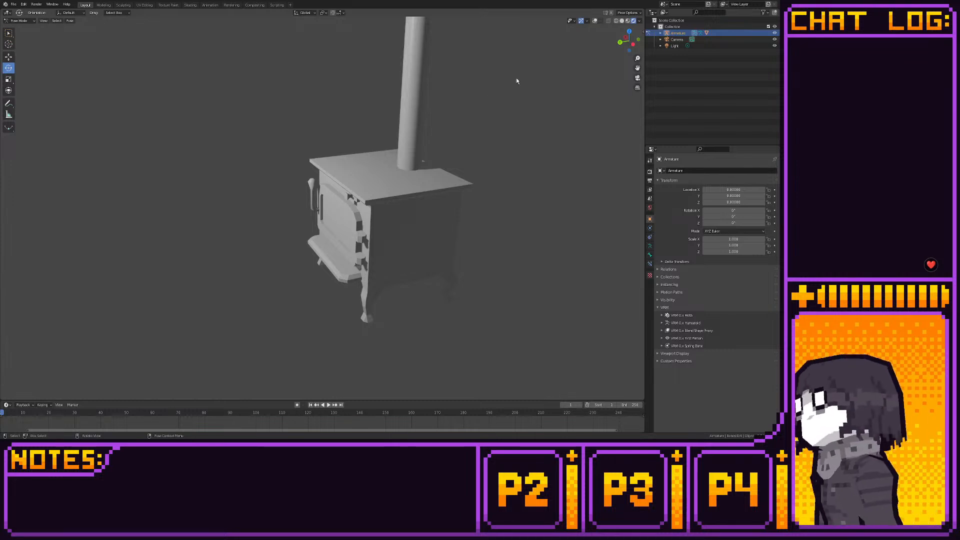
middle_click_drag(380, 180, 443, 152)
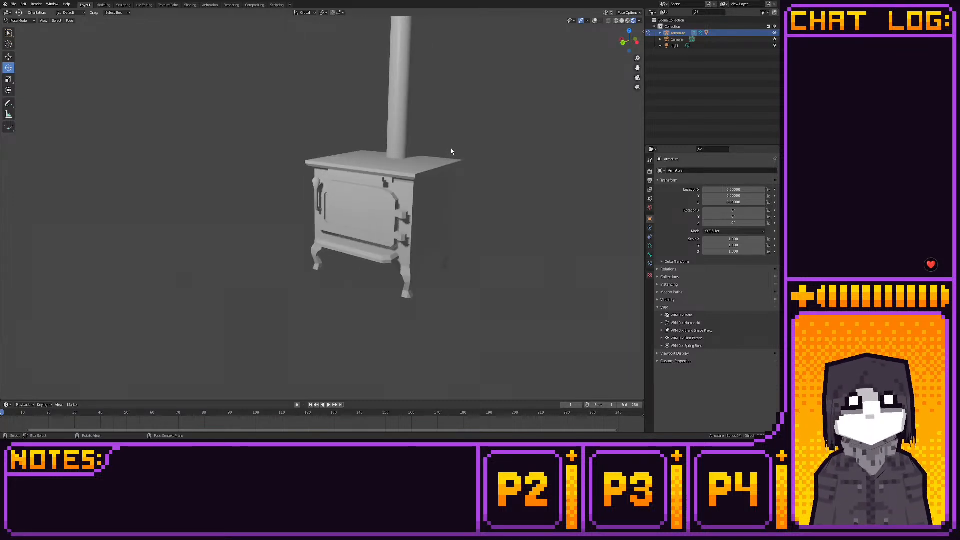
- Edit the stove mesh in the Modeling workspace, select the faces of the legs and apply Shade Smooth to them
left_click(103, 5)
scroll(360, 120, "down", 5)
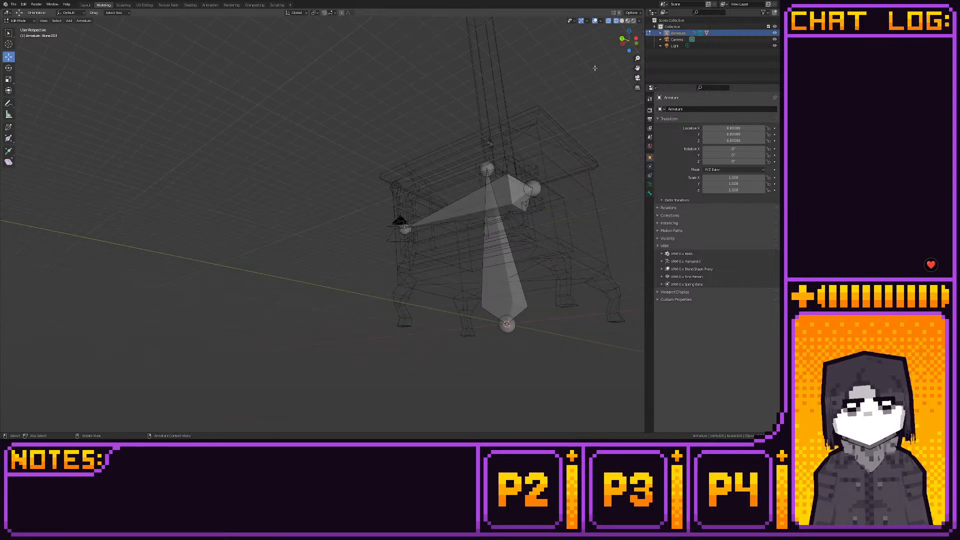
left_click(634, 38)
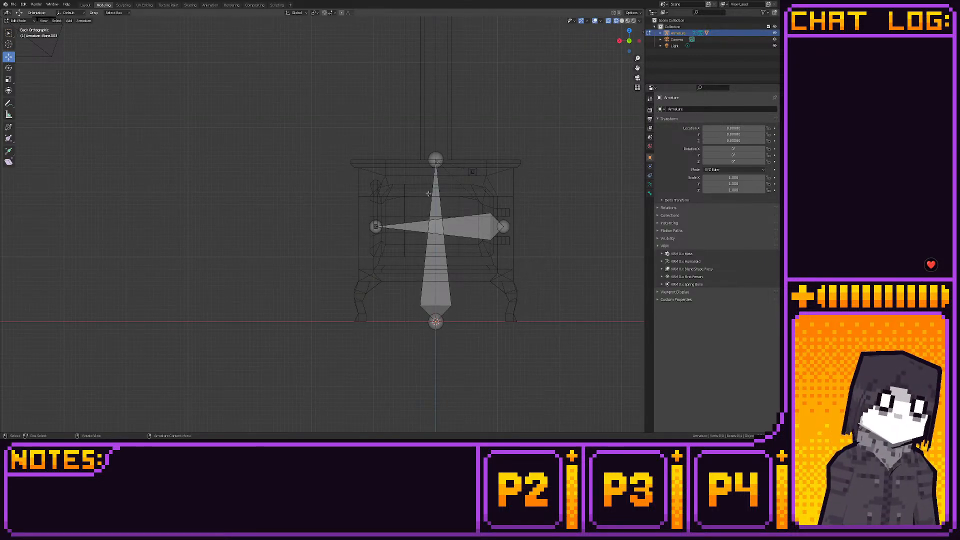
key("Tab")
left_click(406, 165)
key("Tab")
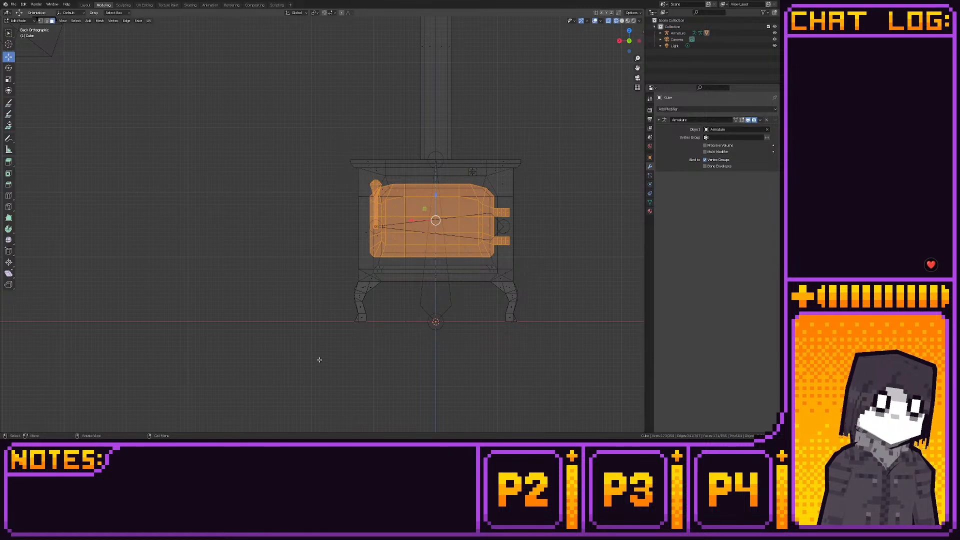
left_click_drag(309, 372, 567, 279)
right_click(467, 304)
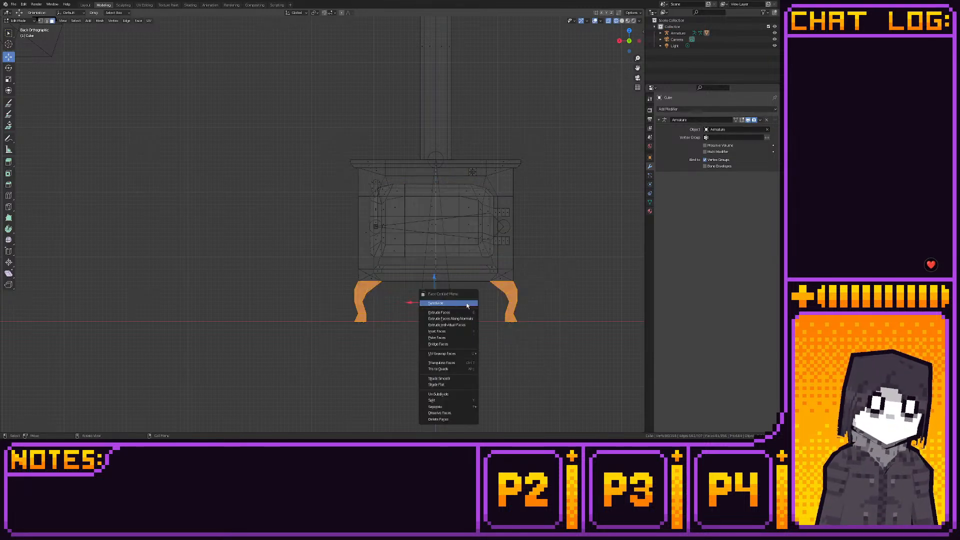
left_click(456, 379)
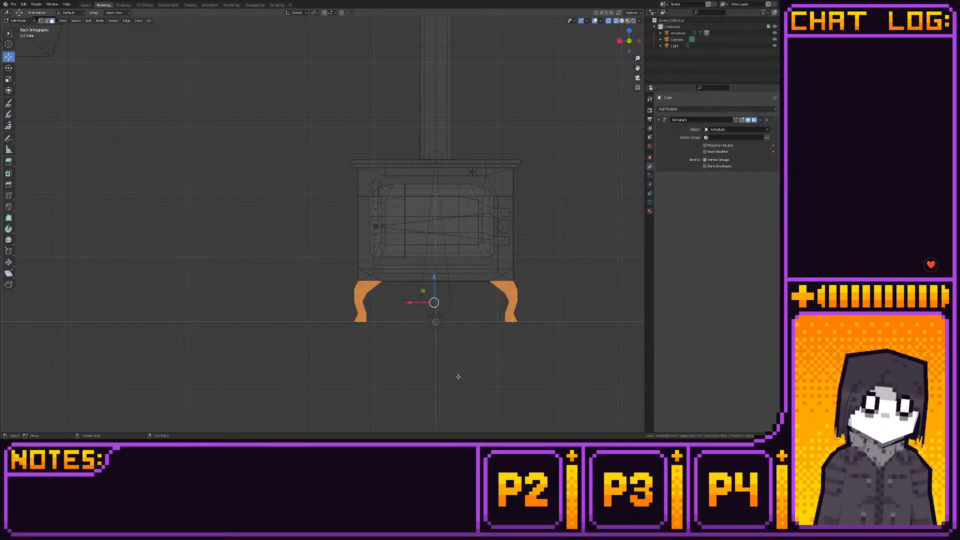
- Examine the stove and its legs from several angles in the rendered Layout workspace
left_click(84, 5)
key("KP_1")
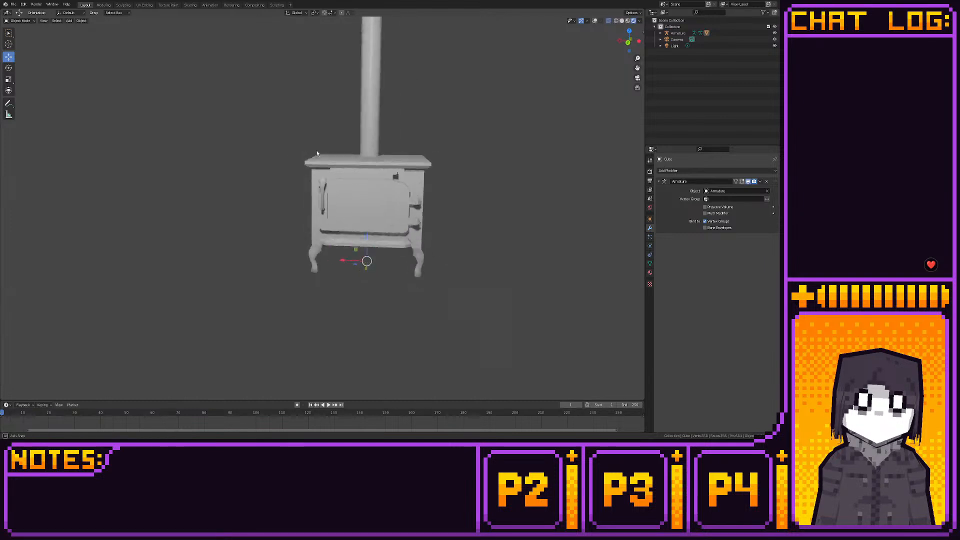
key("KP_3")
middle_click_drag(382, 145, 320, 163)
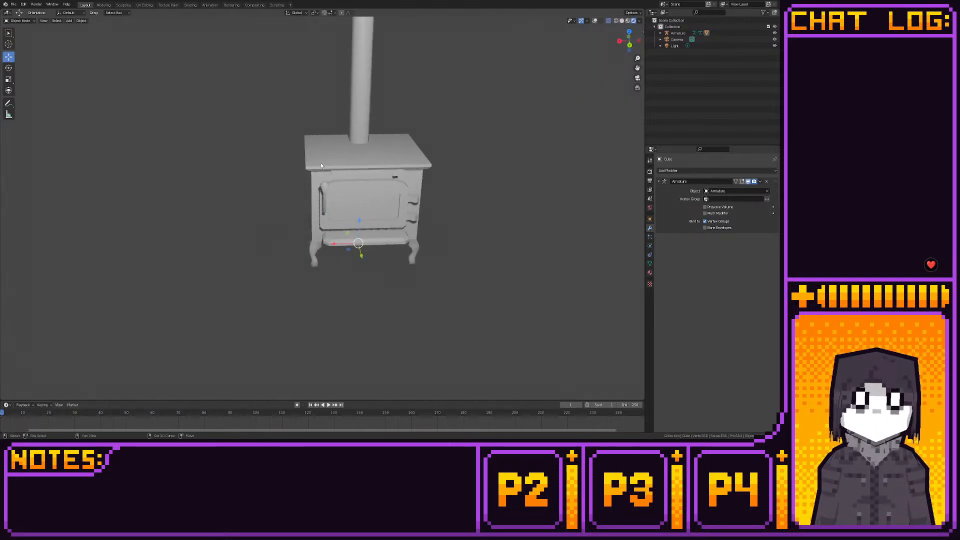
scroll(264, 179, "up", 5)
middle_click_drag(265, 178, 321, 209)
scroll(370, 150, "up", 3)
scroll(355, 166, "down", 3)
scroll(296, 188, "down", 3)
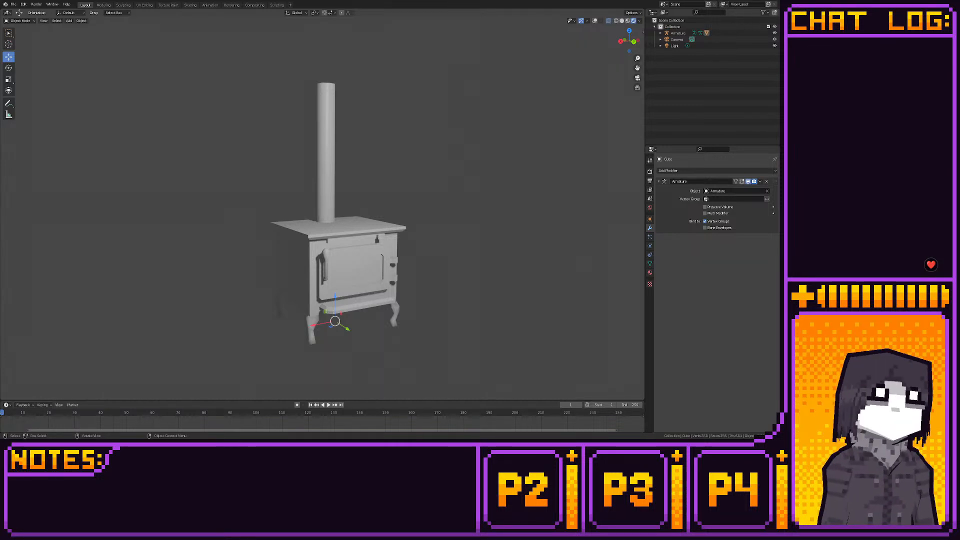
left_click(178, 211)
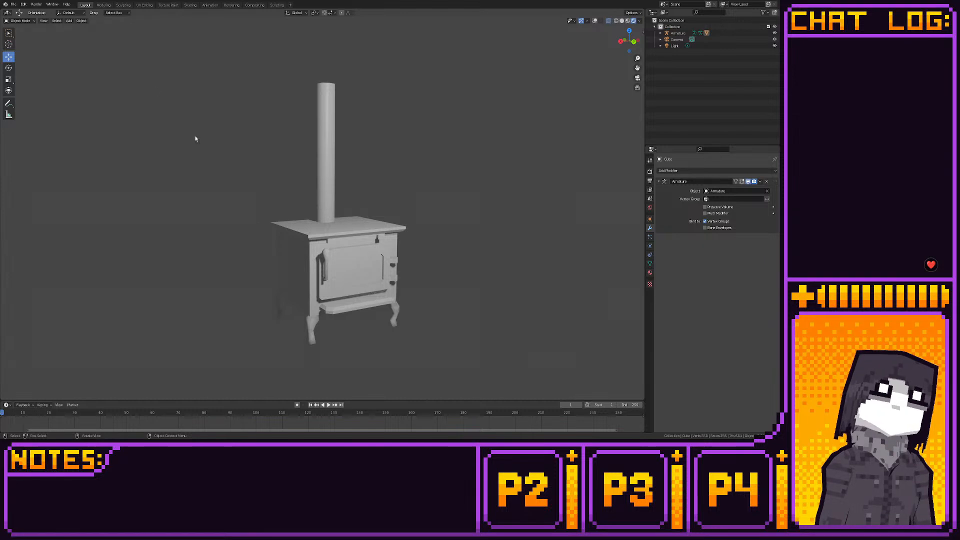
- Select the top end of the chimney pipe in the Modeling workspace and move it up along Z to lengthen the pipe
left_click(102, 5)
scroll(165, 65, "down", 5)
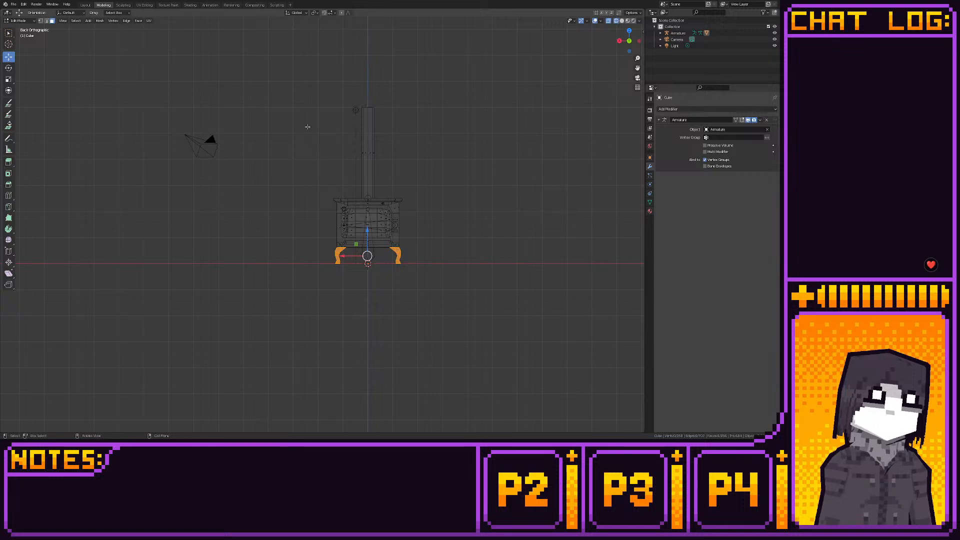
mouse_move(349, 96)
left_mouse_down()
mouse_move(410, 115)
mouse_move(364, 115)
mouse_move(338, 85)
left_mouse_up()
middle_click_drag(340, 178, 345, 261, "shift")
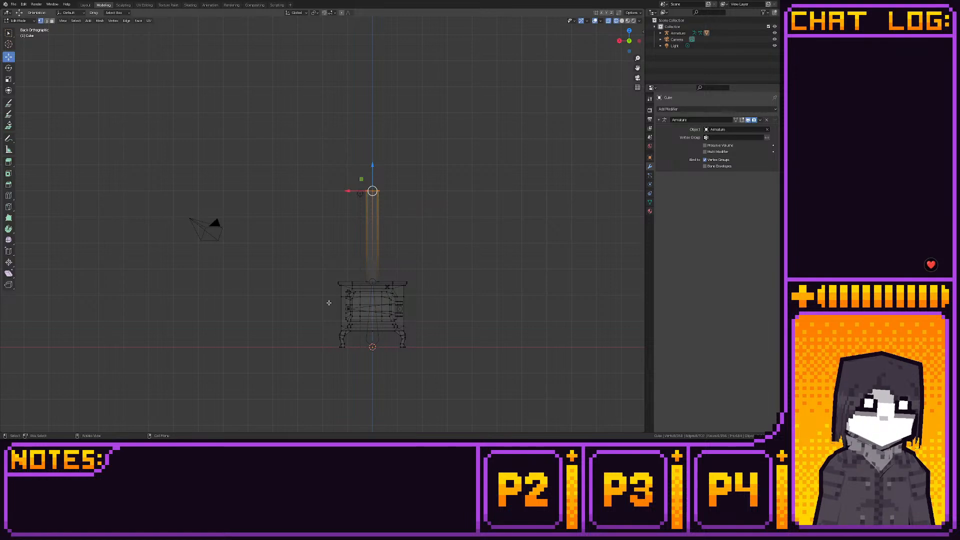
key("g")
key("z")
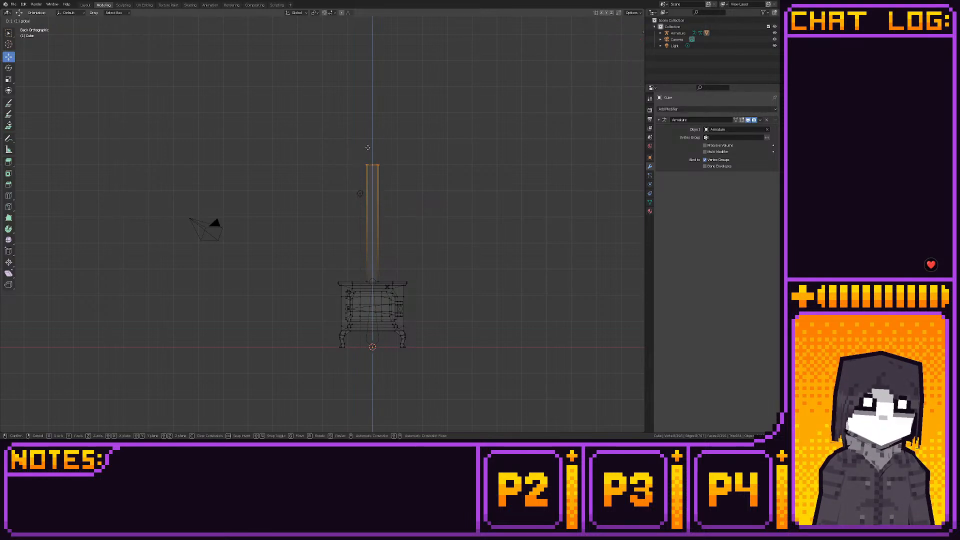
left_click_drag(373, 133, 365, 76, "ctrl")
left_click(311, 124)
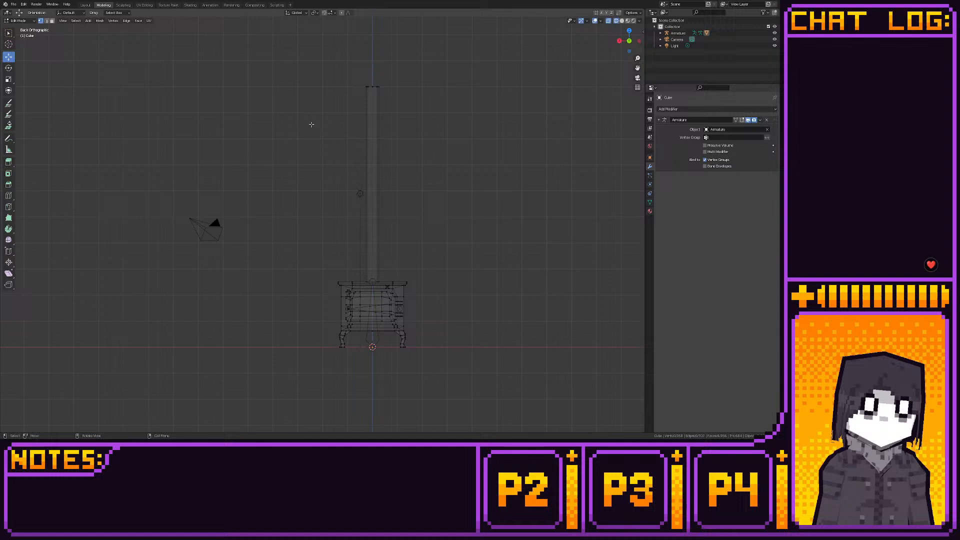
- Check the lengthened chimney pipe on the rendered stove in the Layout workspace
left_click(85, 5)
scroll(262, 163, "down", 3)
mouse_move(262, 163)
middle_mouse_down()
mouse_move(199, 180)
mouse_move(216, 201)
mouse_move(264, 157)
middle_mouse_up()
scroll(220, 205, "up", 5)
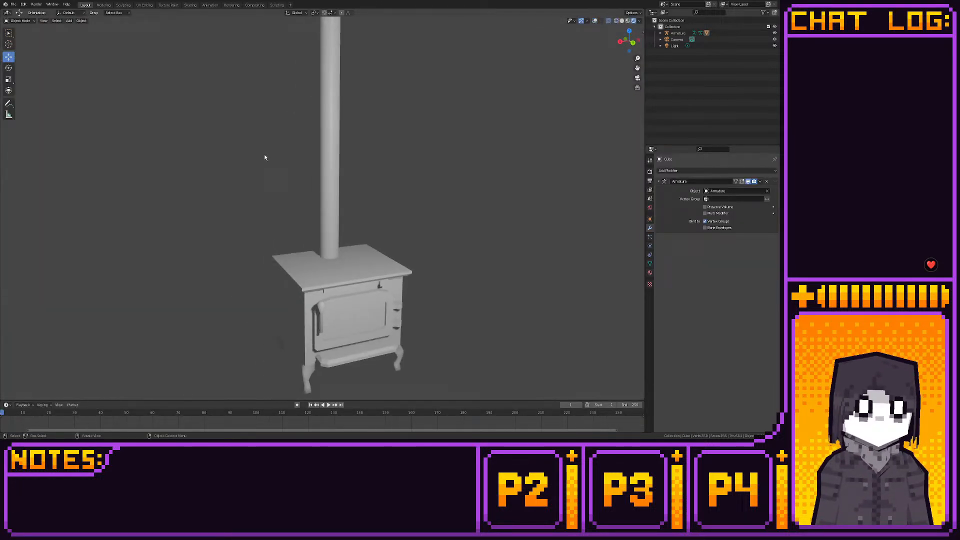
- Select the chimney pipe's vertices in top view and move them slightly along Y toward the centre of the stove
left_click(104, 5)
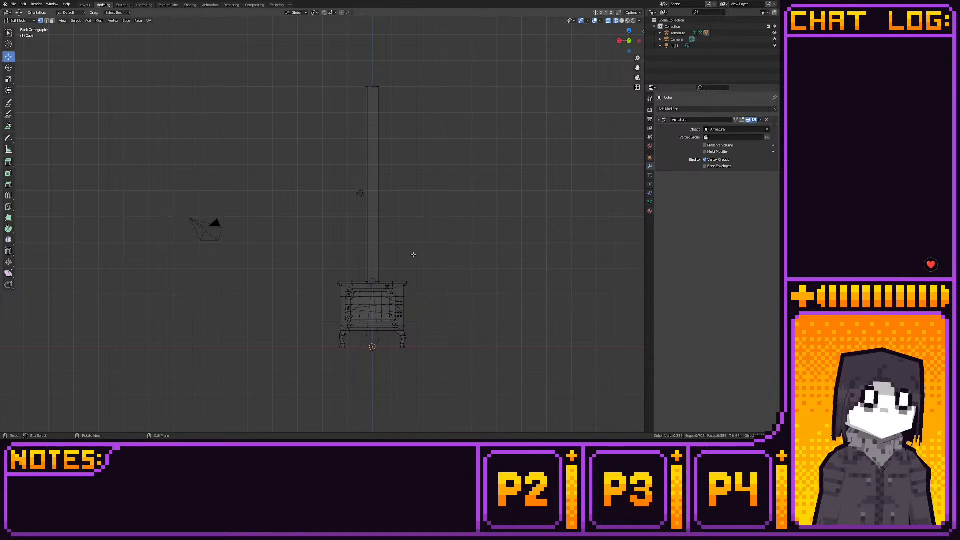
middle_click_drag(413, 255, 380, 242)
left_click(628, 33)
scroll(380, 242, "up", 2)
scroll(380, 242, "up", 10)
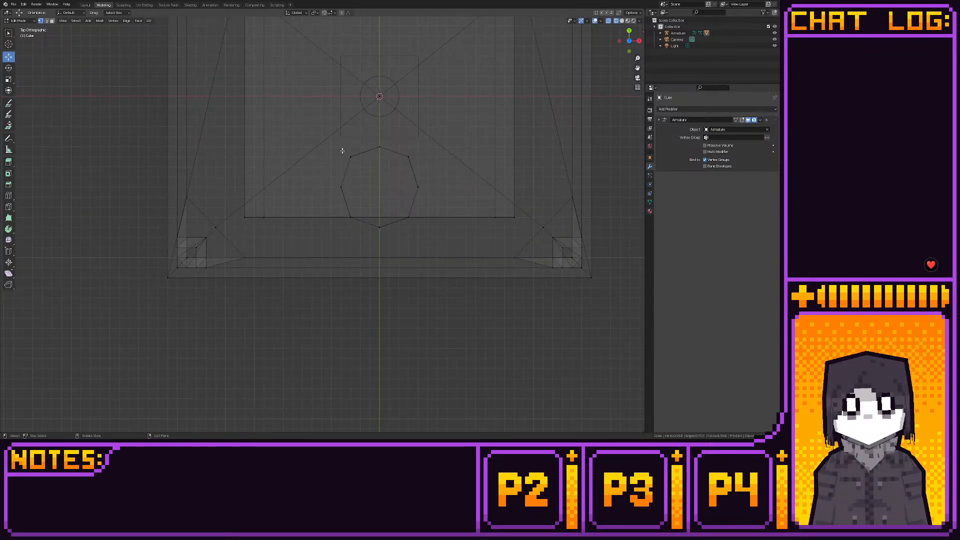
left_click_drag(339, 142, 440, 240)
key("g")
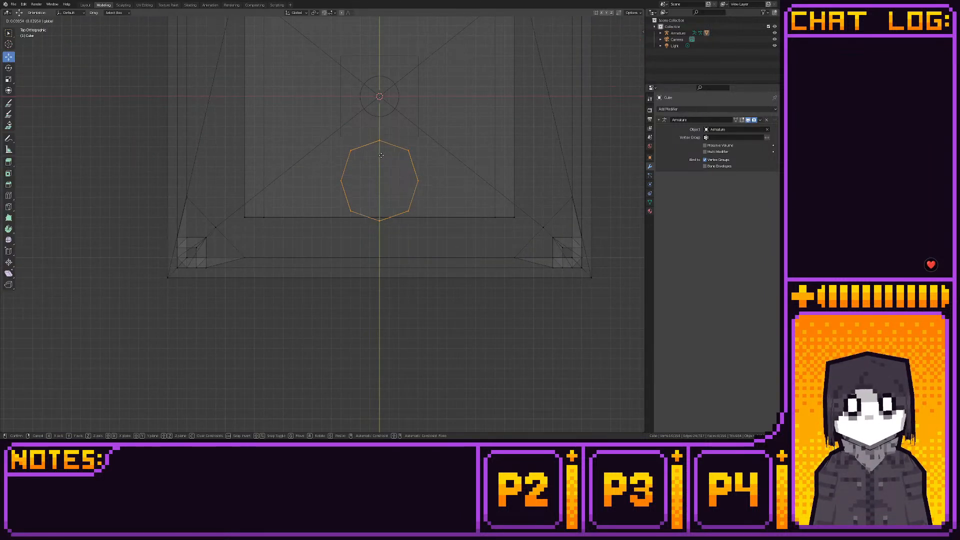
left_click(381, 152)
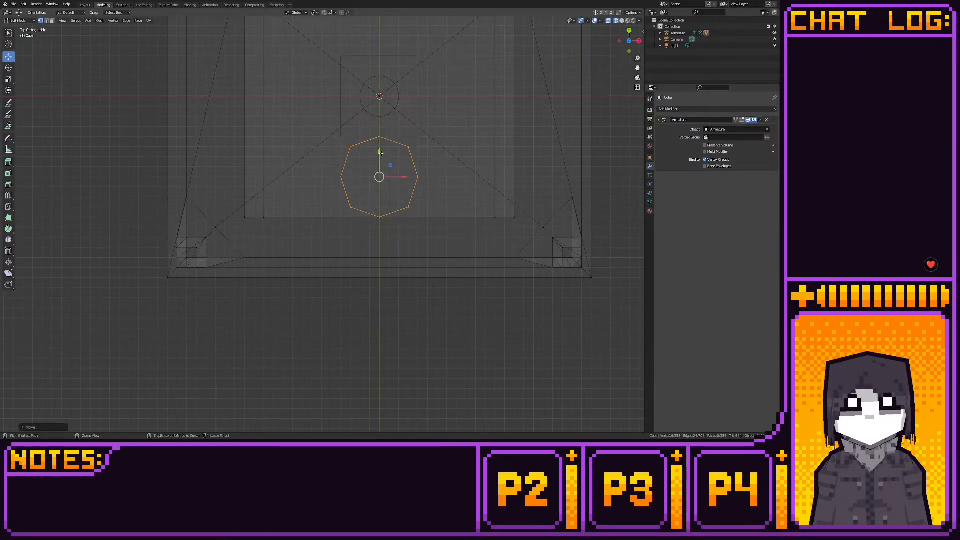
- Check the repositioned chimney pipe from several angles, comparing the rendered Layout workspace with the mesh in the Modeling workspace
left_click(86, 6)
mouse_move(260, 174)
middle_mouse_down()
mouse_move(313, 152)
mouse_move(221, 150)
mouse_move(223, 115)
middle_mouse_up()
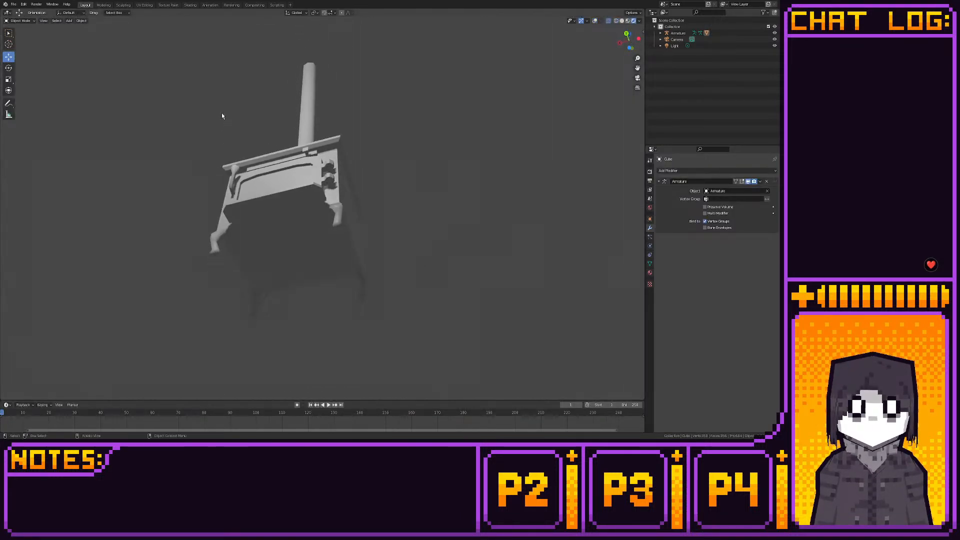
left_click(103, 5)
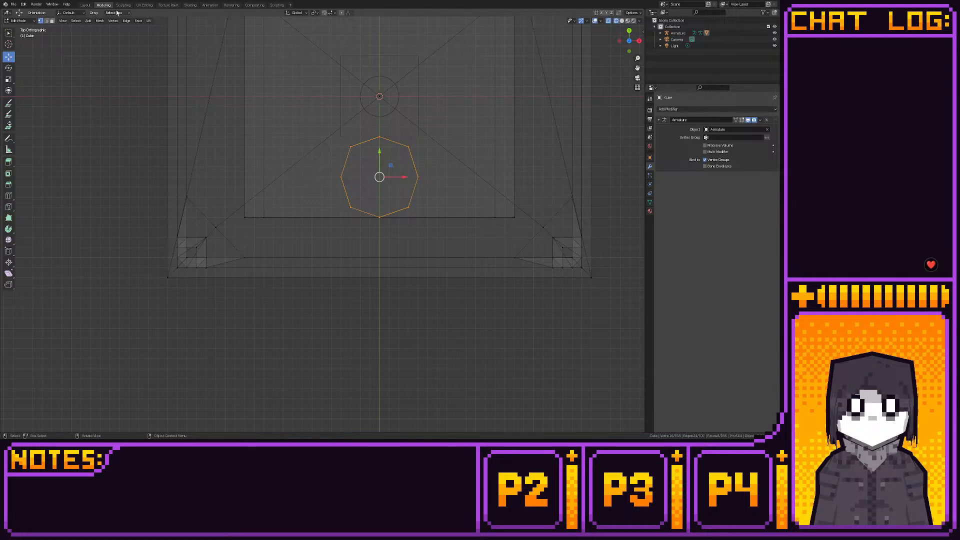
middle_click_drag(255, 186, 323, 208)
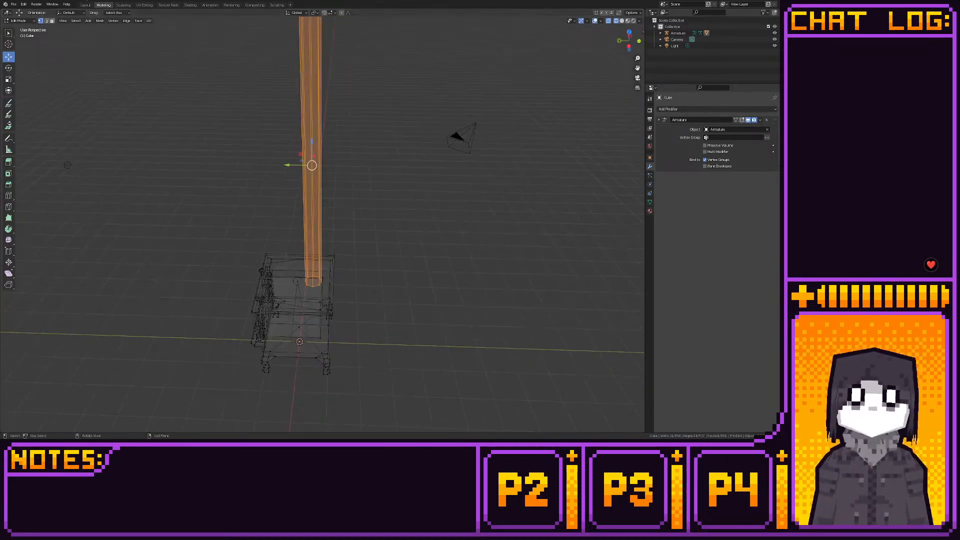
left_click(85, 5)
middle_click_drag(166, 151, 169, 164)
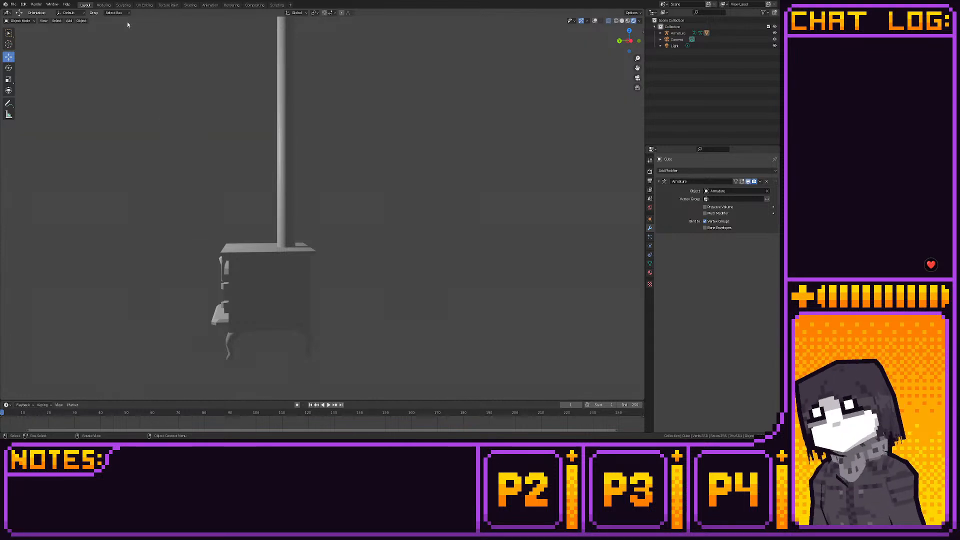
- Save the wood stove file using Save As
left_click(18, 5)
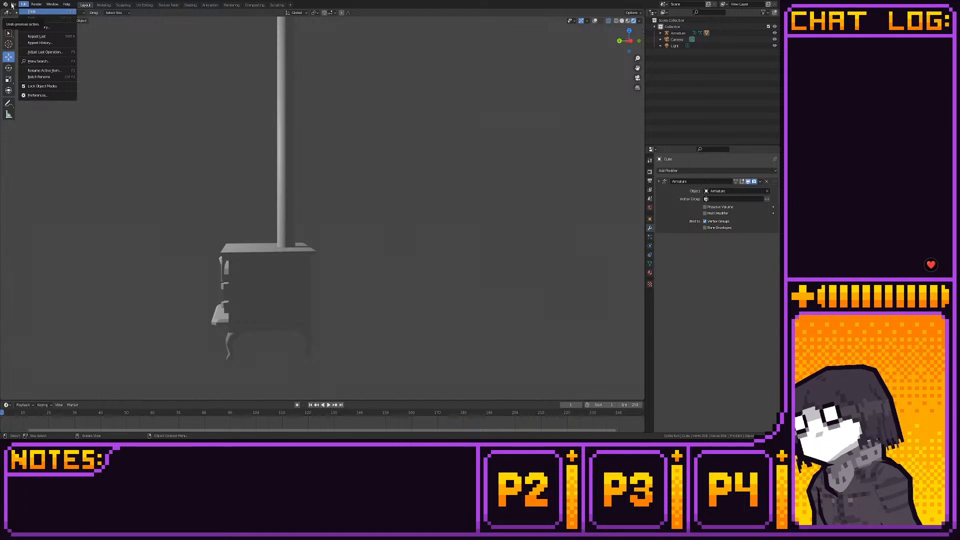
left_click(12, 6)
left_click(12, 5)
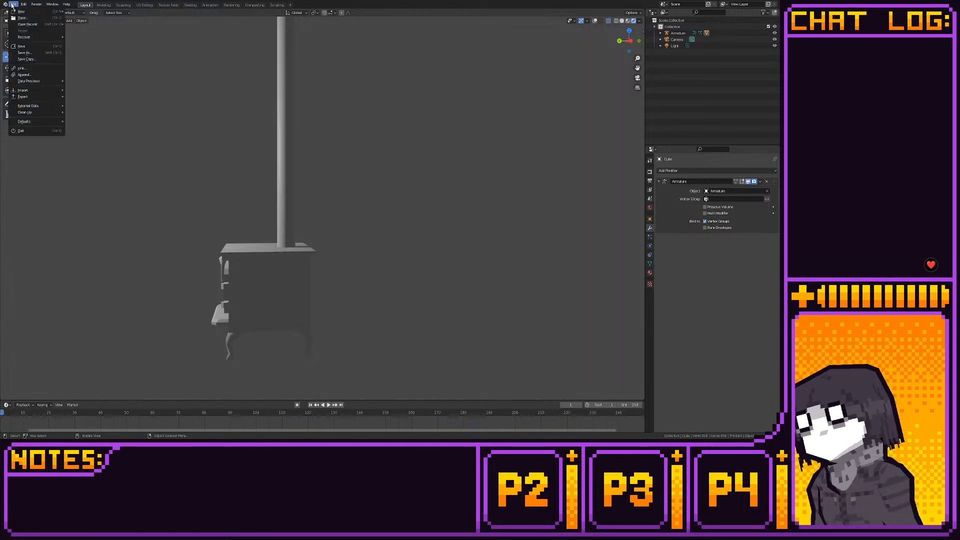
left_click(37, 53)
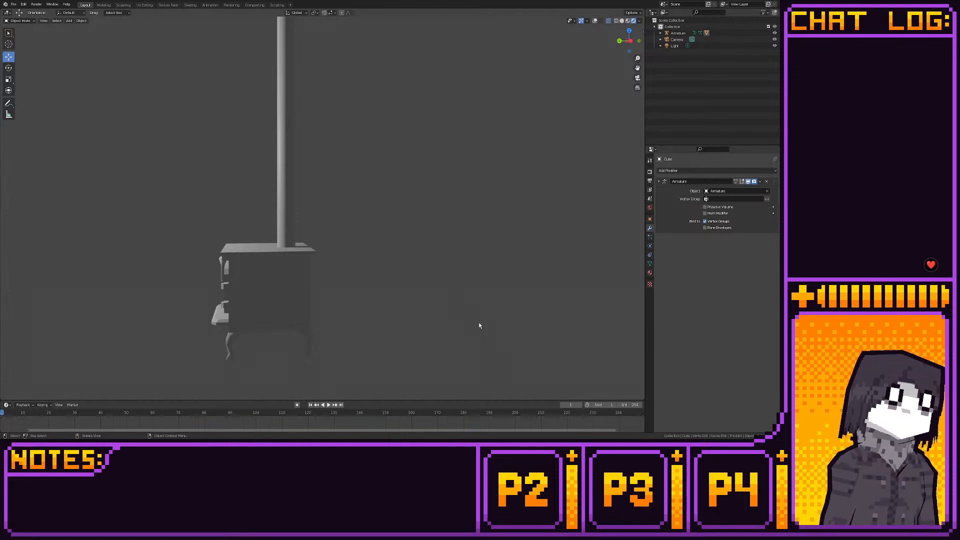
key("ctrl+s")
- Examine the finished stove and its long chimney pipe from the front, the side and above
middle_click_drag(476, 319, 254, 218)
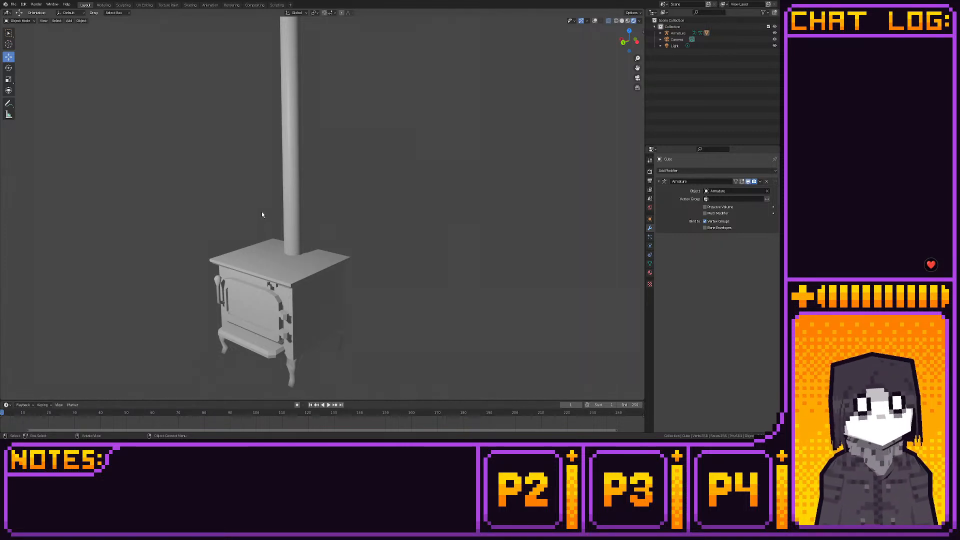
middle_click_drag(265, 214, 362, 259)
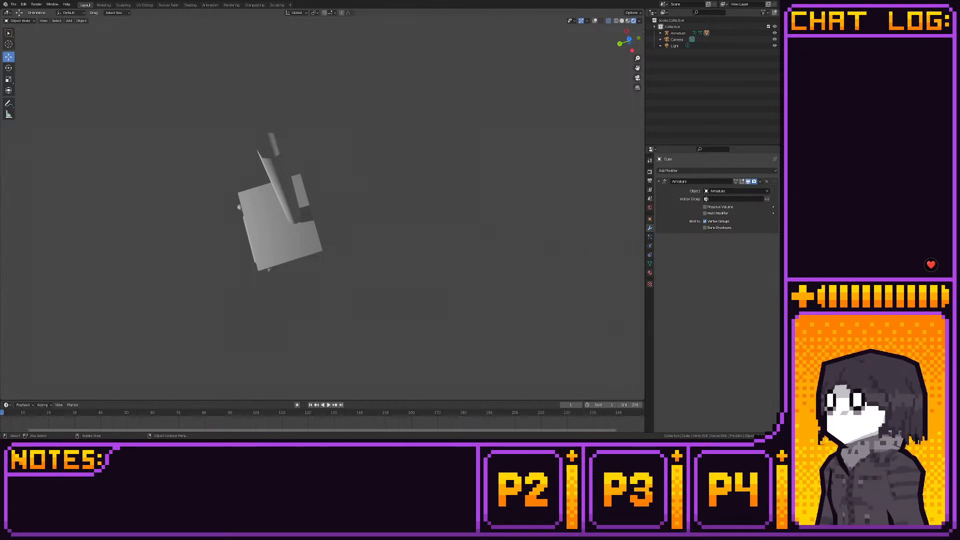
middle_click_drag(220, 270, 230, 199)
- Save the current wood stove file again under its existing name
left_click(17, 6)
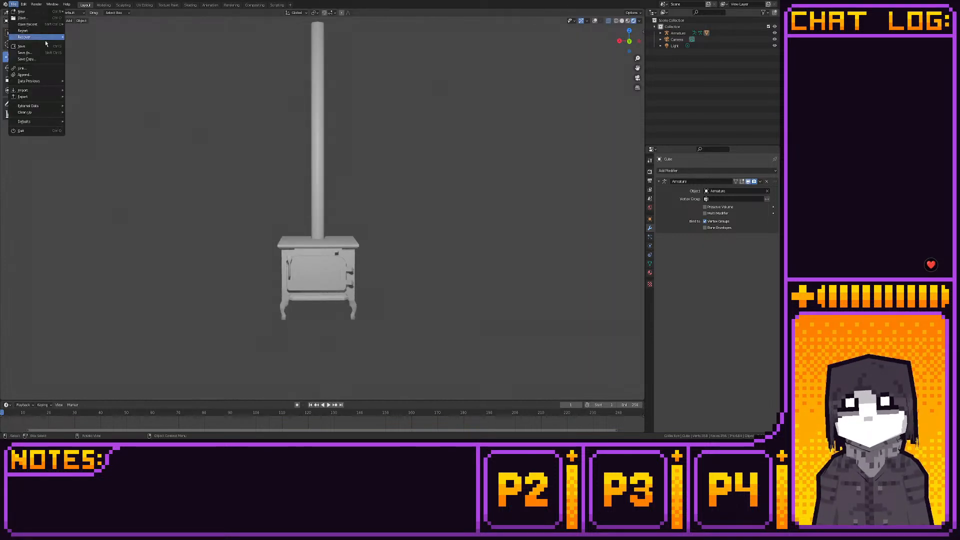
left_click(47, 45)
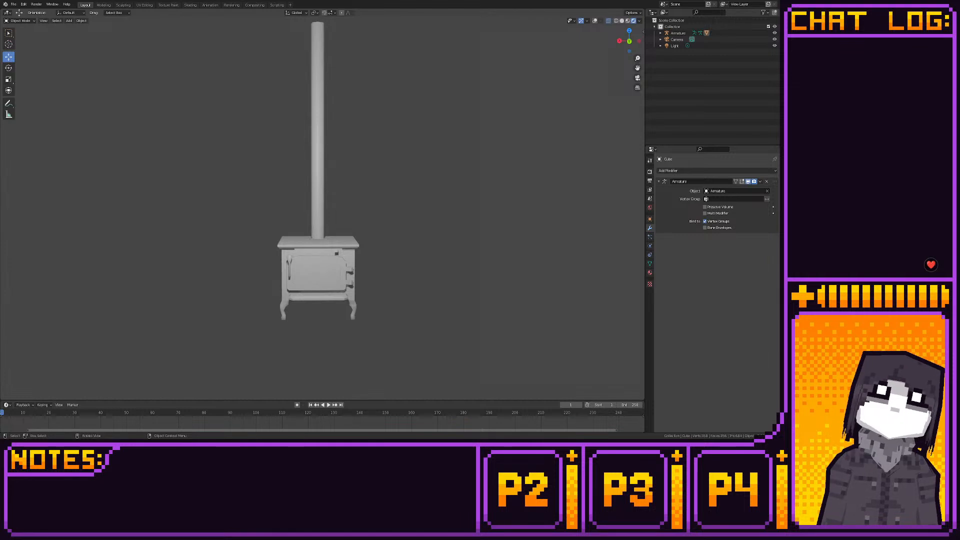
left_click(14, 4)
left_click(25, 43)
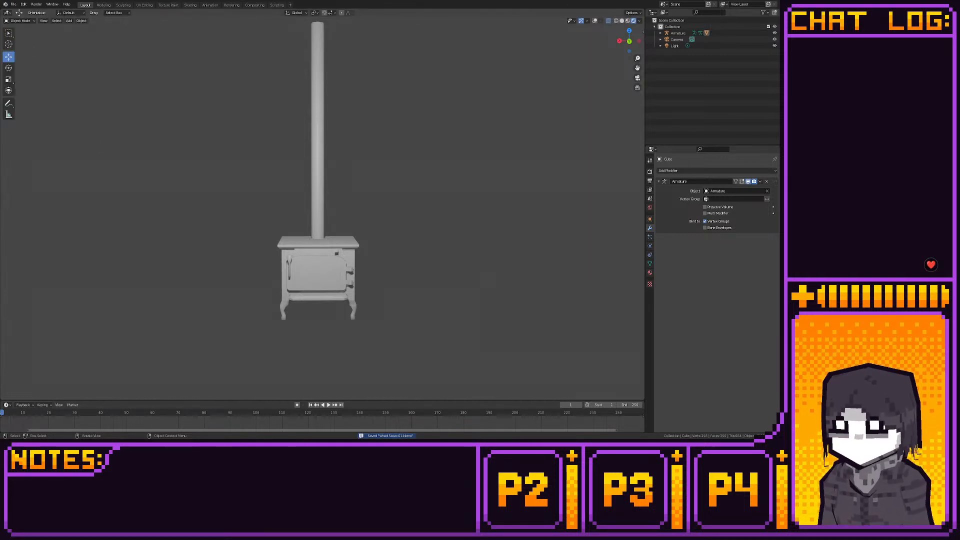
- Create a new General file
left_click(14, 4)
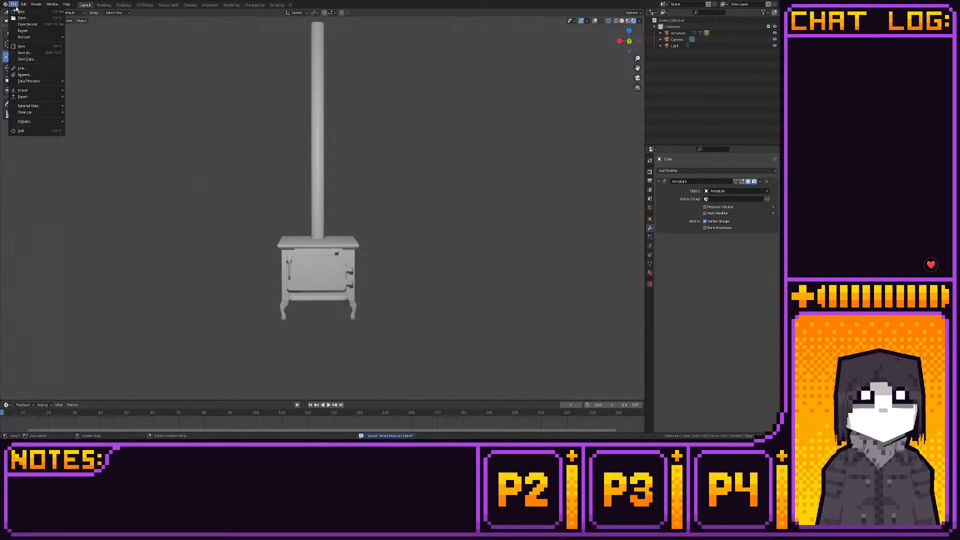
mouse_move(25, 11)
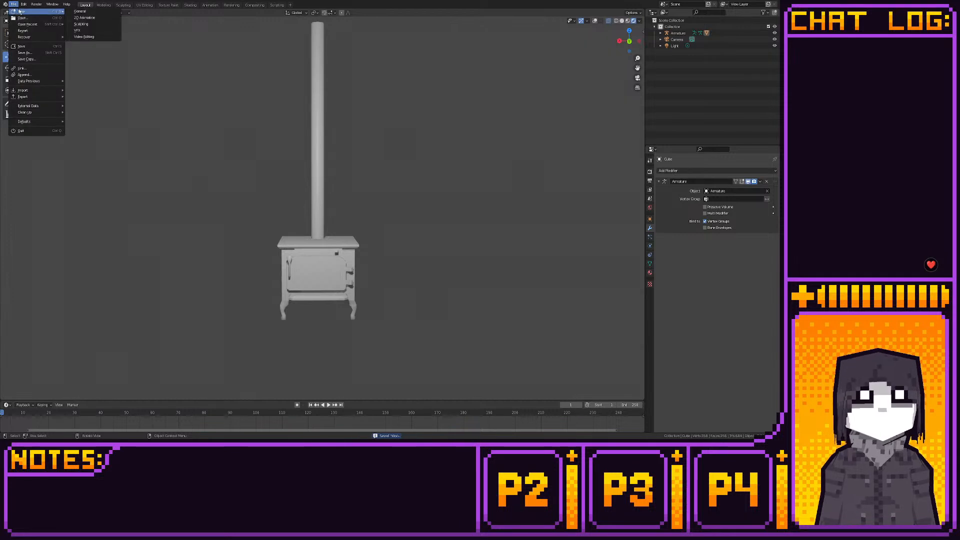
left_click(81, 12)
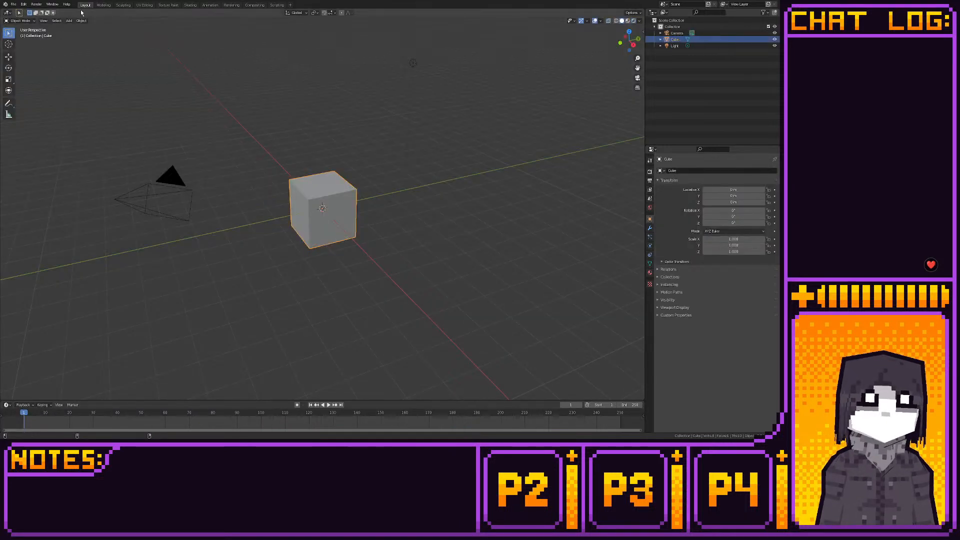
- Deselect the default cube and set a finer grid scale and the grid subdivisions in the Layout workspace's viewport overlays
key("alt+a")
left_click(601, 21)
left_click(589, 58)
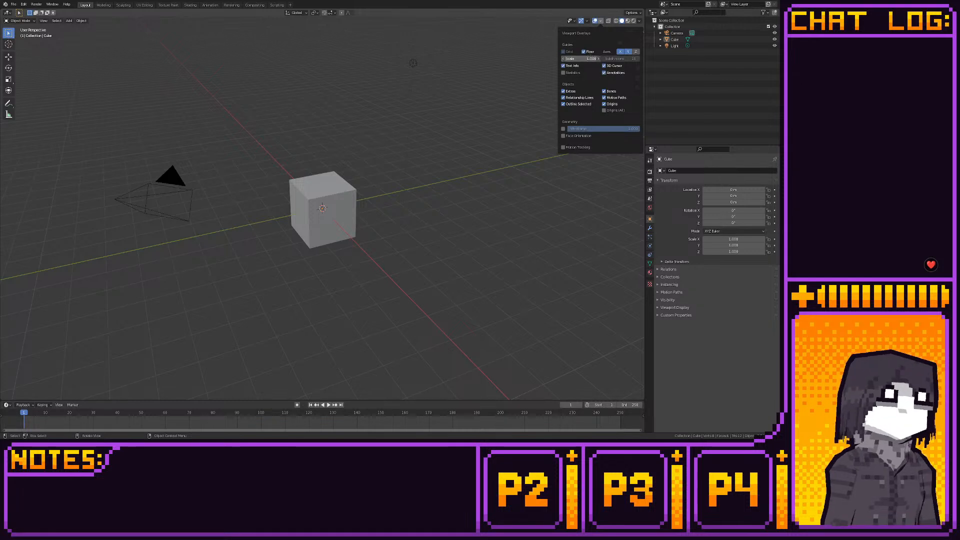
type("0.0625")
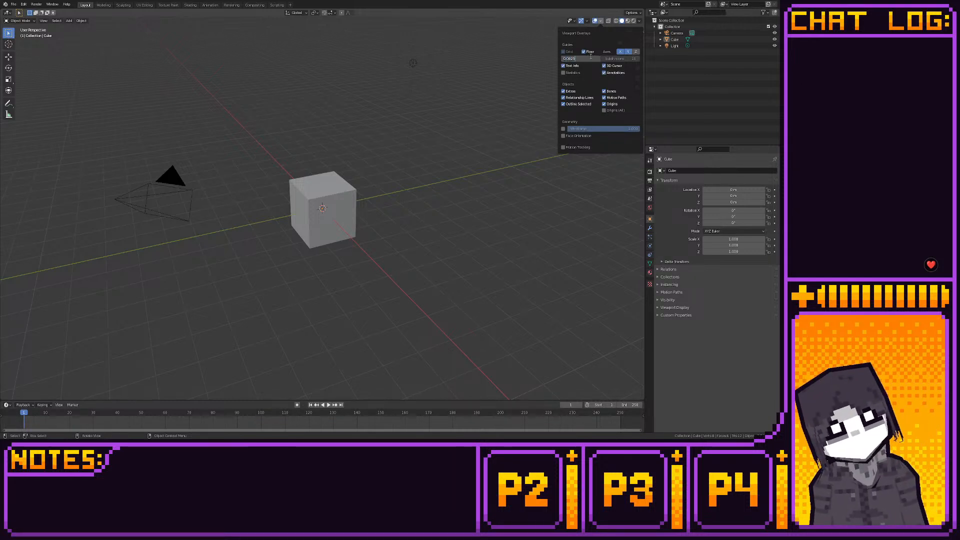
key("Tab")
type("1")
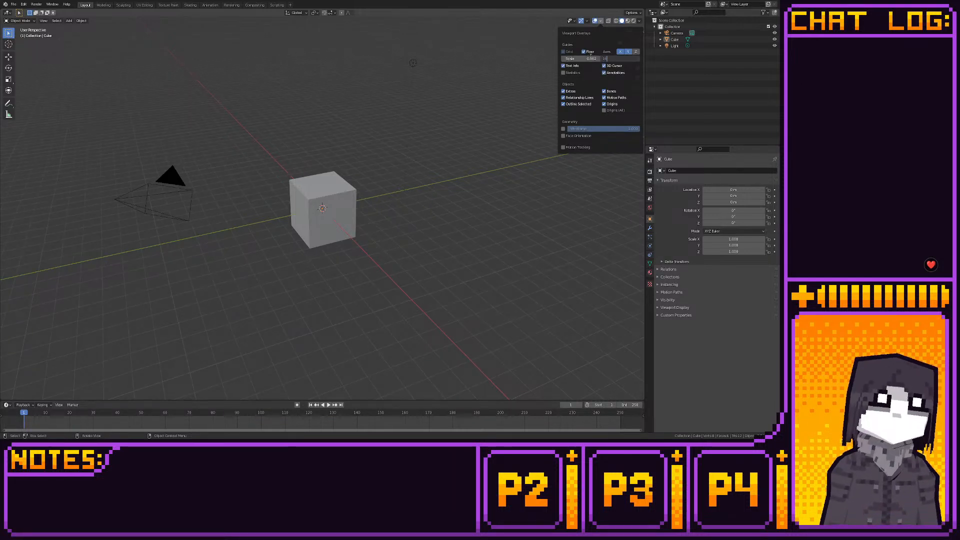
type("0")
key("Return")
- Apply the same finer grid scale to the viewport overlays of the Modeling workspace
key("ctrl+Page_Down")
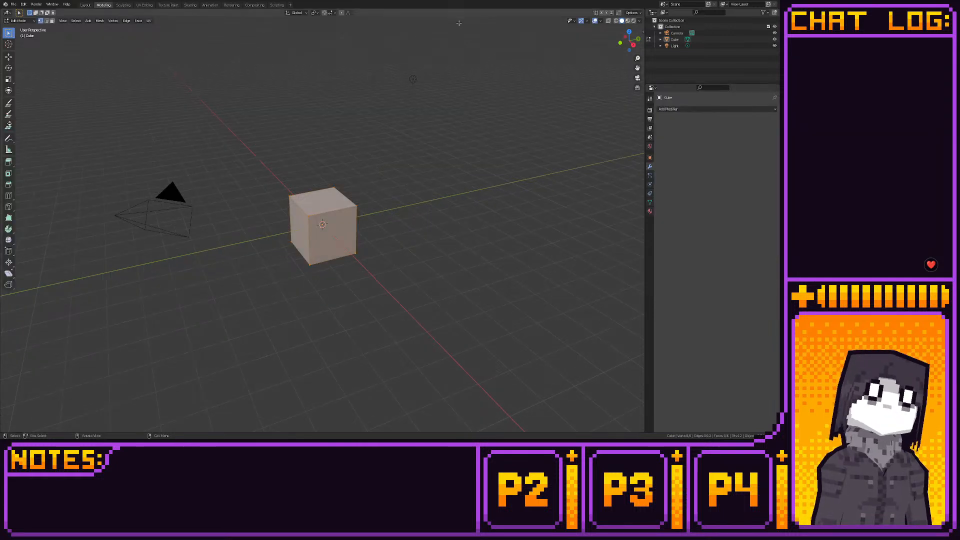
left_click(600, 21)
left_click(587, 59)
type("1.0")
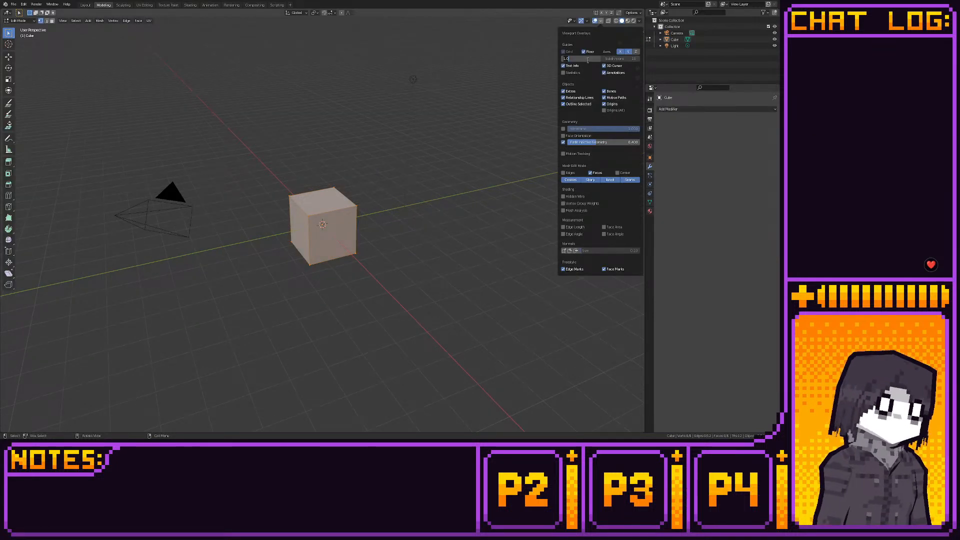
type("0.0")
key("Return")
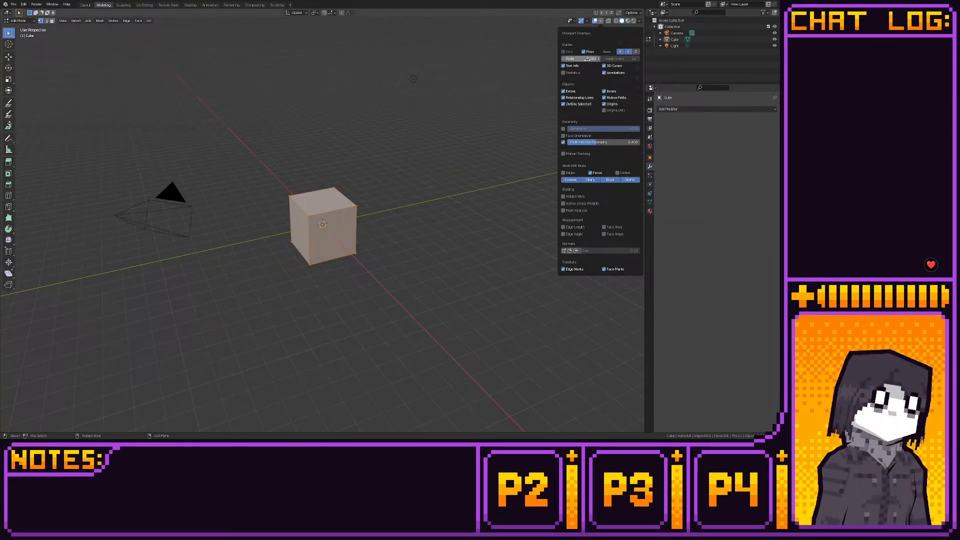
- Apply the same finer grid scale to the 3D viewport overlays of the UV Editing workspace
left_click(145, 5)
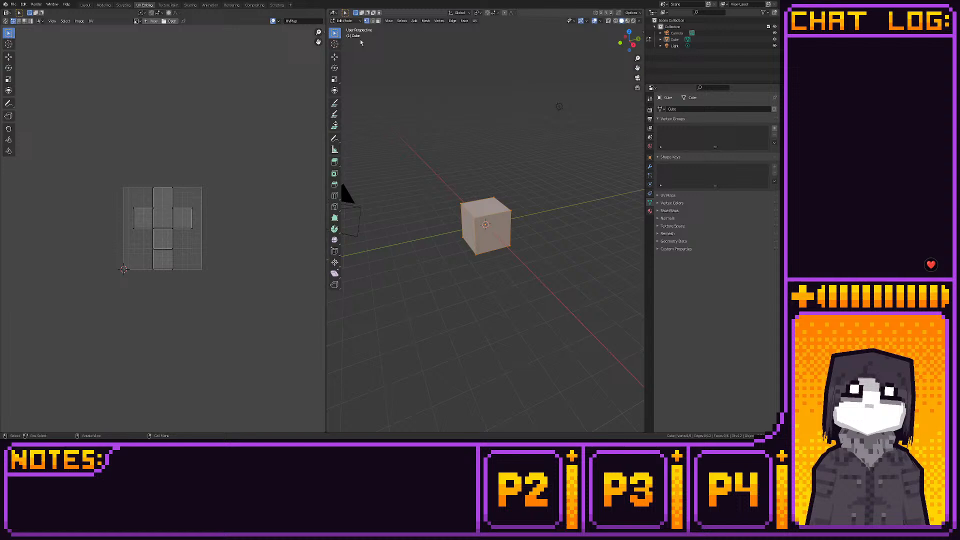
left_click(600, 20)
left_click(594, 59)
type("0.002")
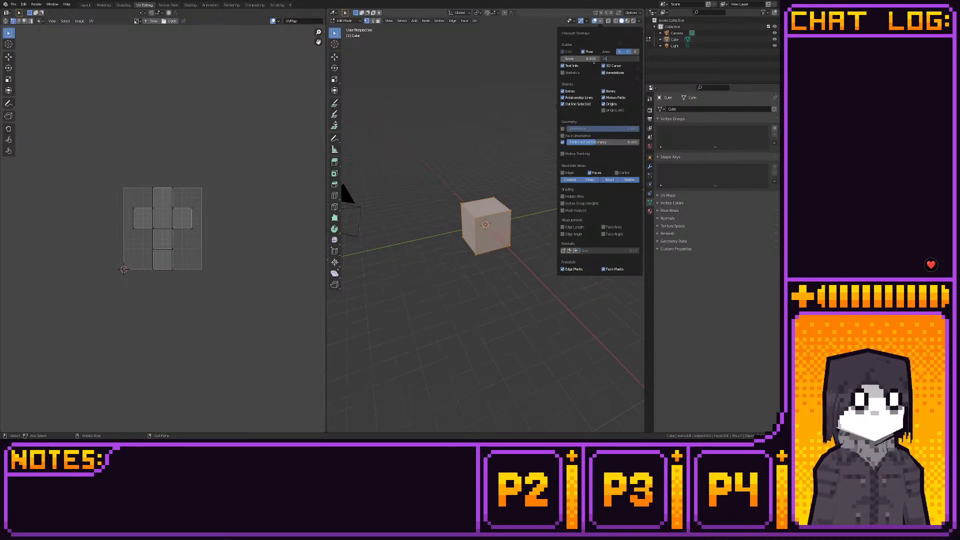
key("Return")
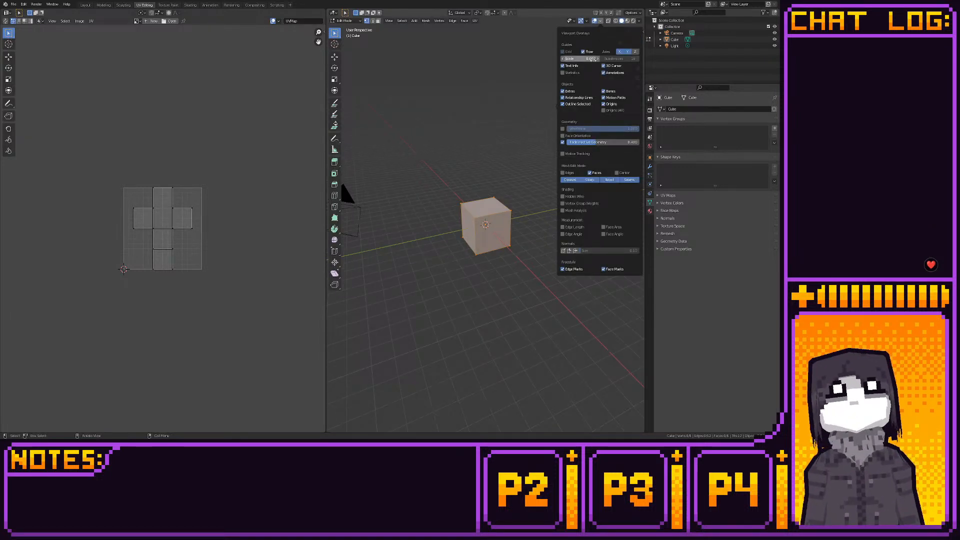
- Set the scene's unit system to None
left_click(650, 146)
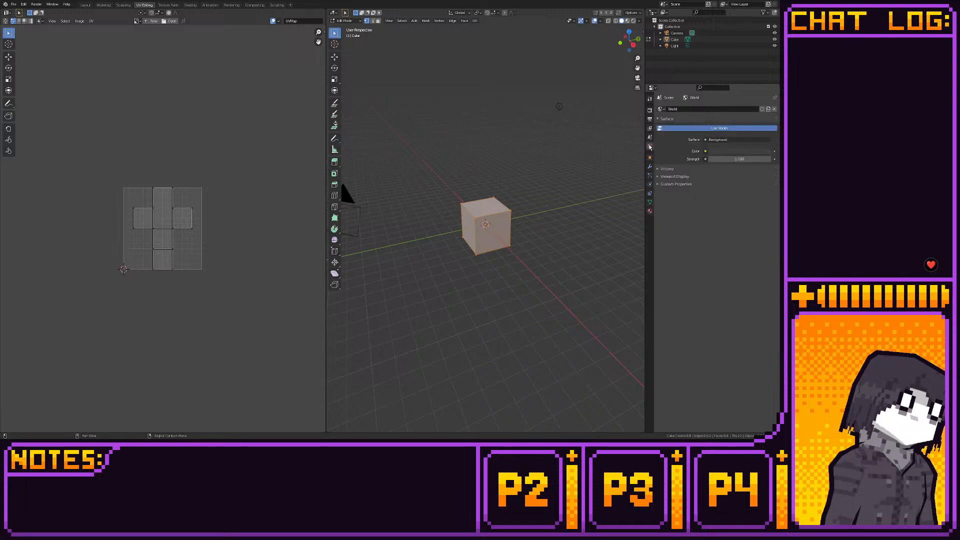
left_click(650, 138)
left_click(665, 143)
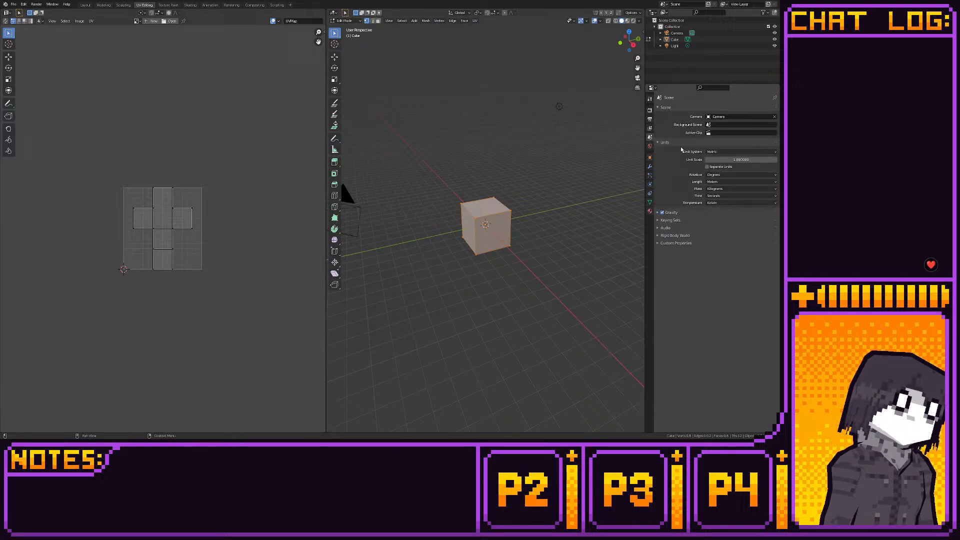
left_click(718, 152)
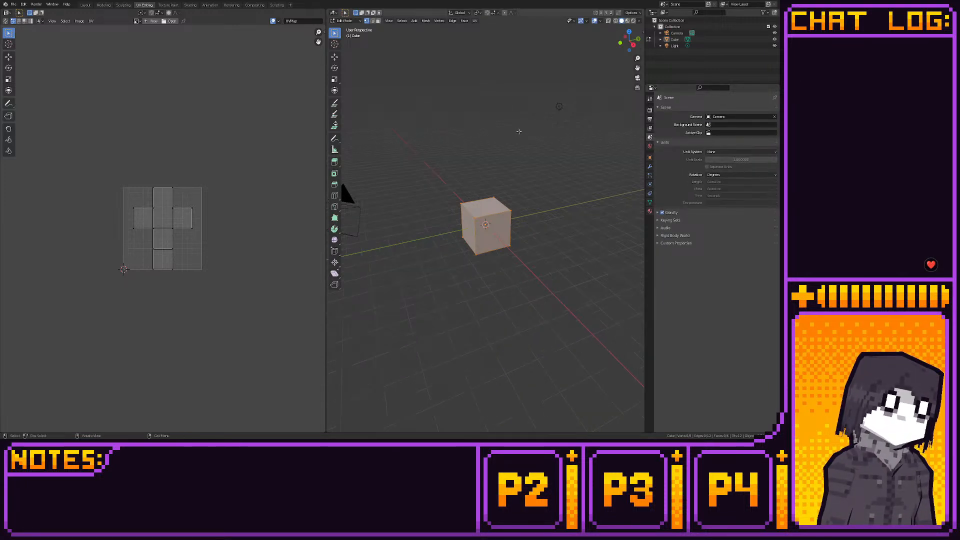
- Select the default cube and, in the Modeling workspace's right view, move its mesh up along Z until its base rests on the ground line
left_click(86, 5)
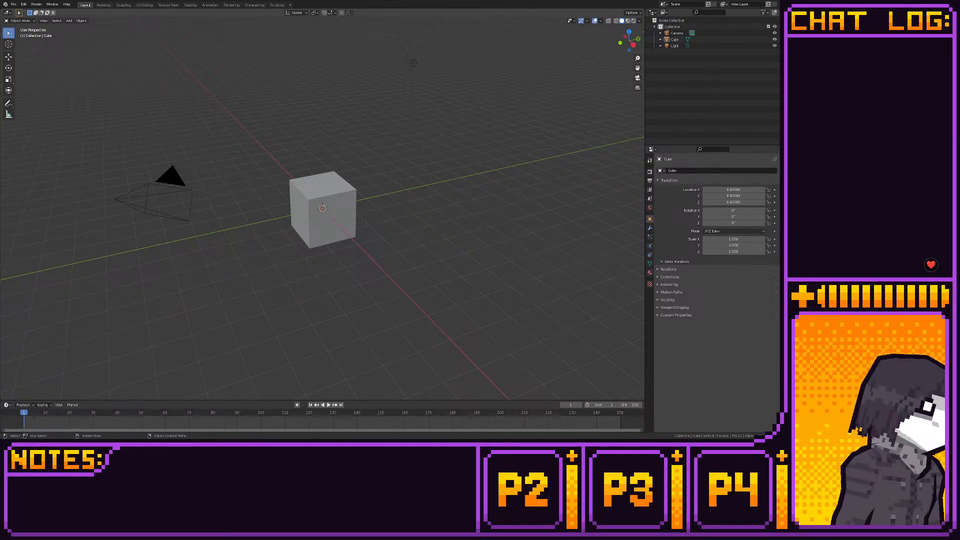
middle_click_drag(260, 220, 422, 223)
left_click(337, 196)
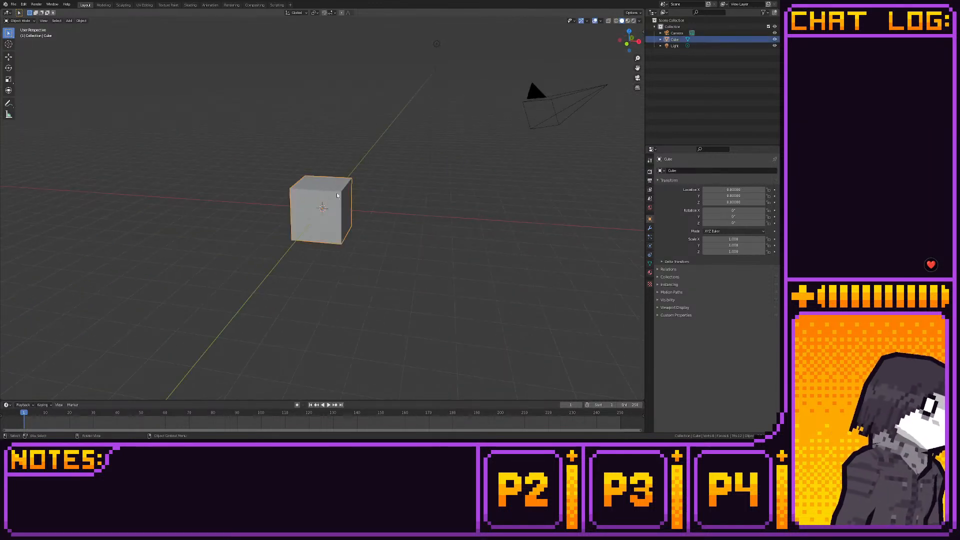
left_click(103, 5)
left_click(9, 57)
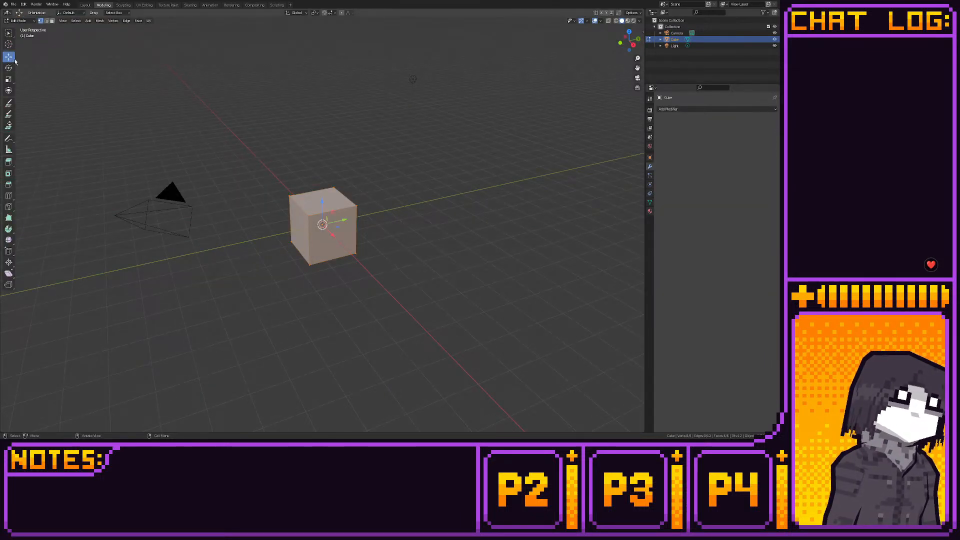
left_click(633, 45)
left_click_drag(328, 197, 534, 167)
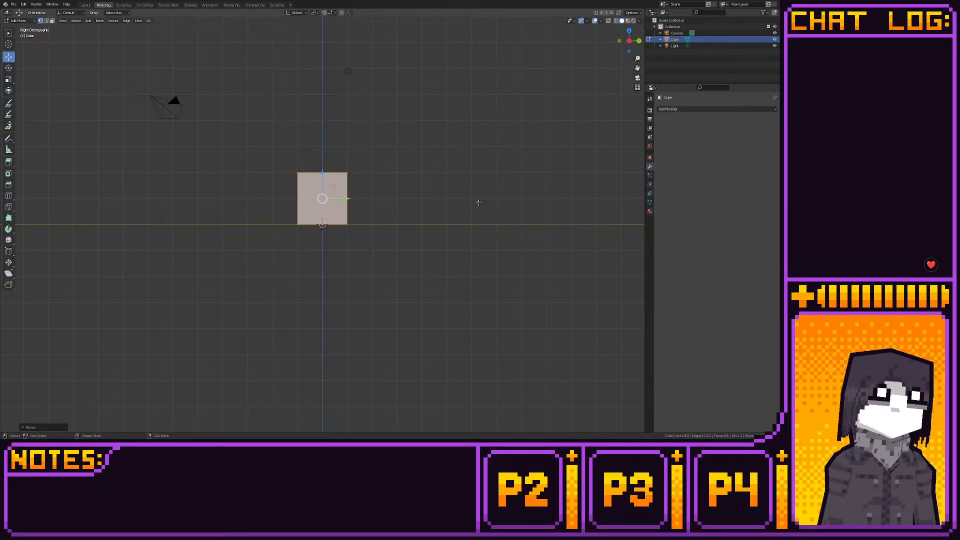
- Frame the raised cube in right orthographic view and clear the selection of its geometry
scroll(470, 235, "up", 5)
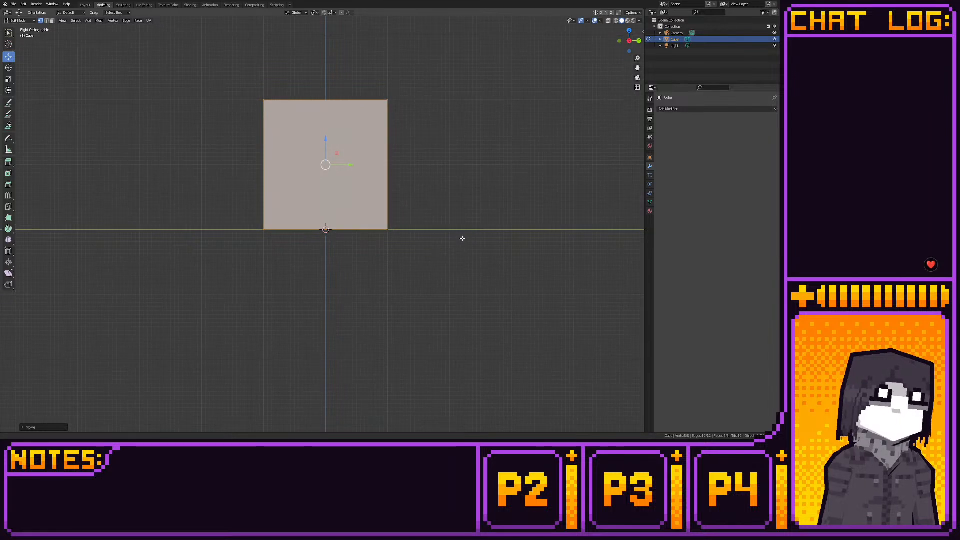
scroll(459, 237, "up", 1)
scroll(455, 236, "down", 3)
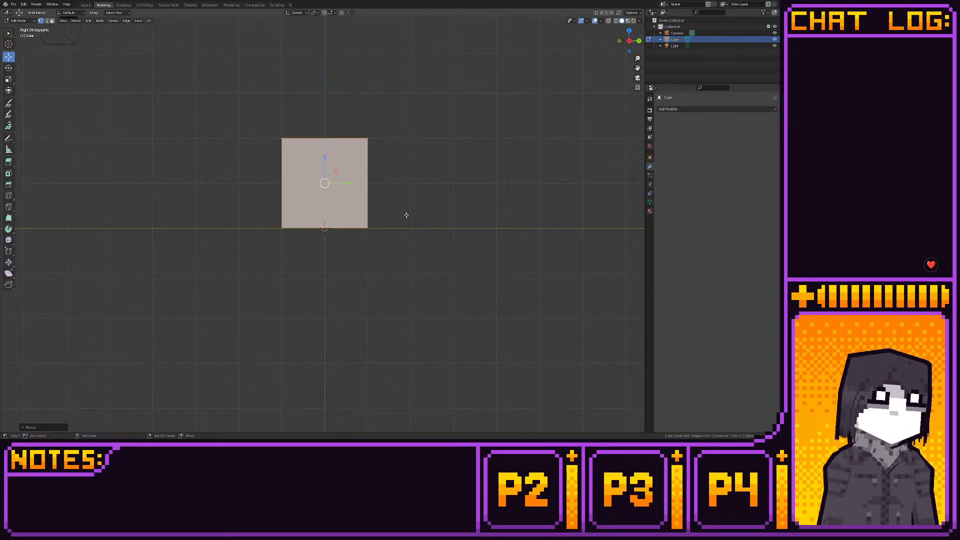
middle_click_drag(405, 215, 422, 286, "shift")
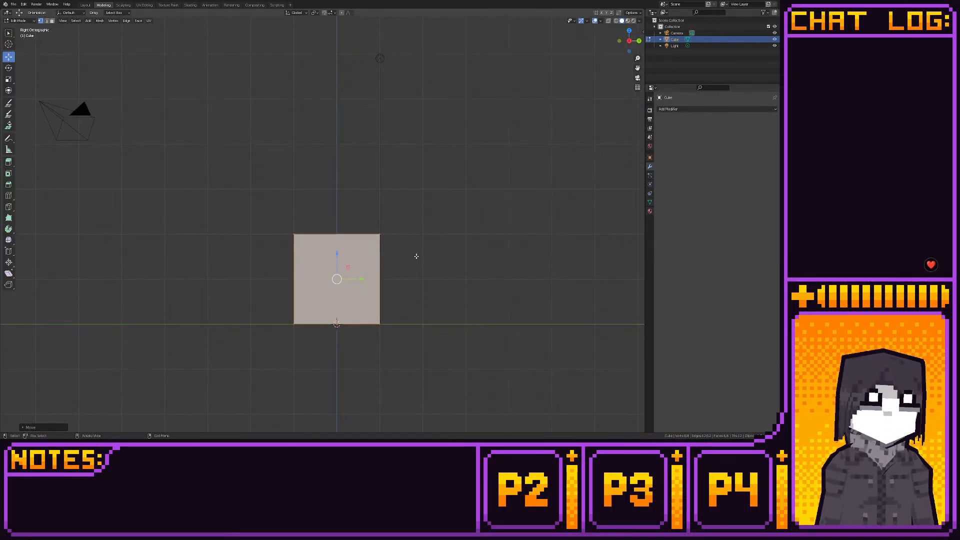
left_click_drag(376, 216, 409, 191)
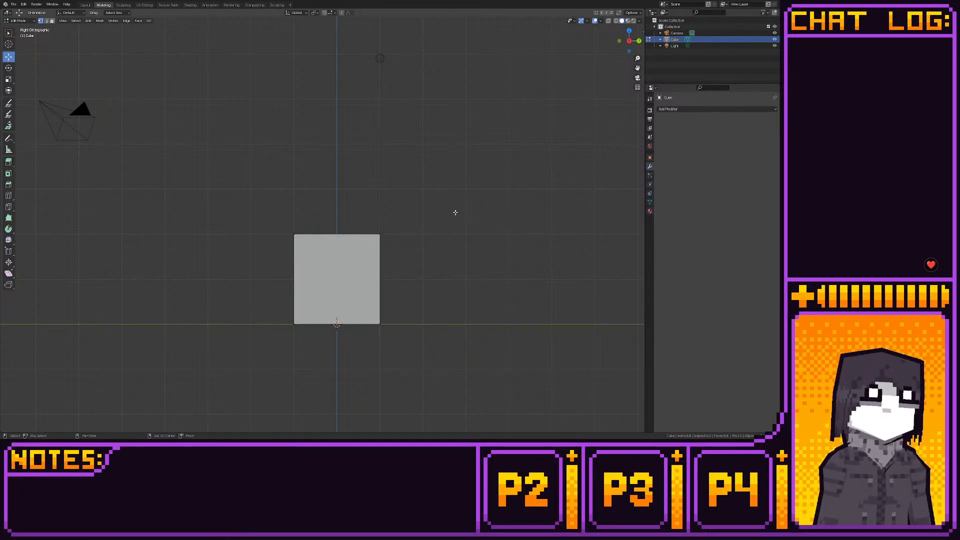
middle_click_drag(454, 210, 456, 174, "shift")
scroll(450, 292, "up", 2)
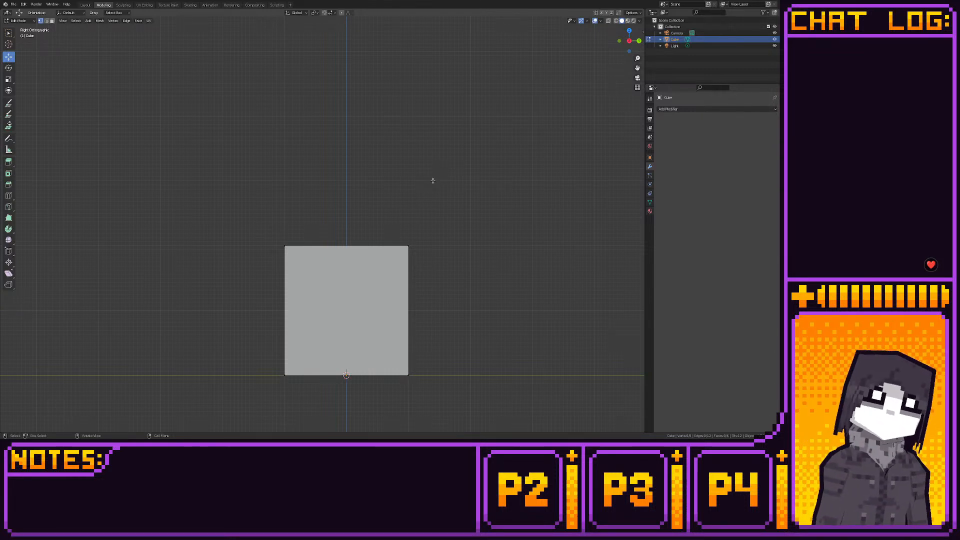
scroll(425, 215, "down", 3)
scroll(425, 280, "up", 3)
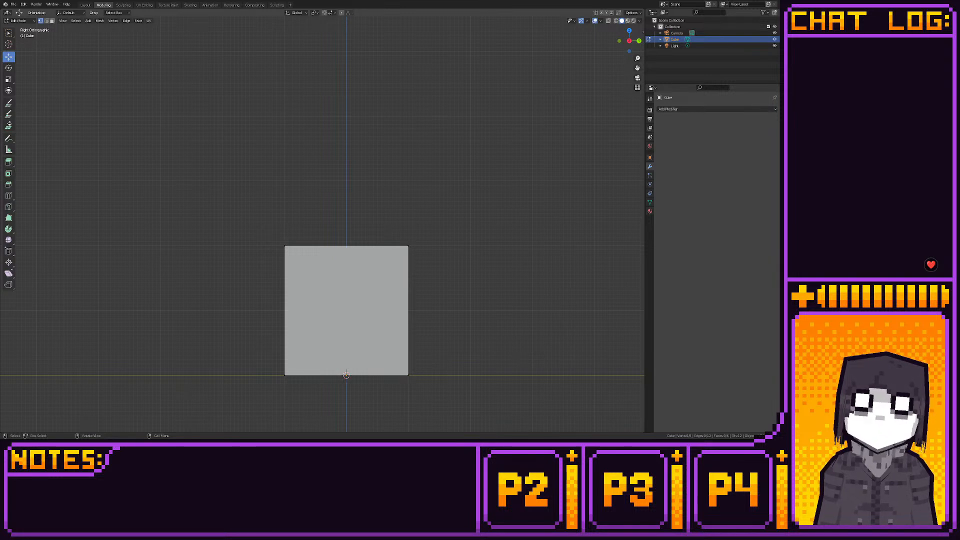
scroll(149, 281, "down", 2)
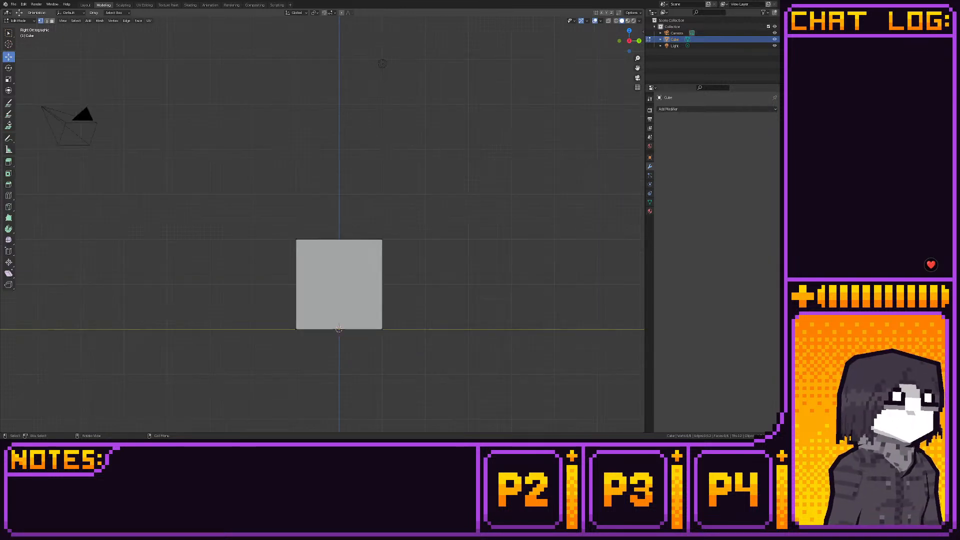
scroll(149, 281, "up", 4)
middle_click_drag(149, 280, 217, 307)
scroll(210, 310, "down", 3)
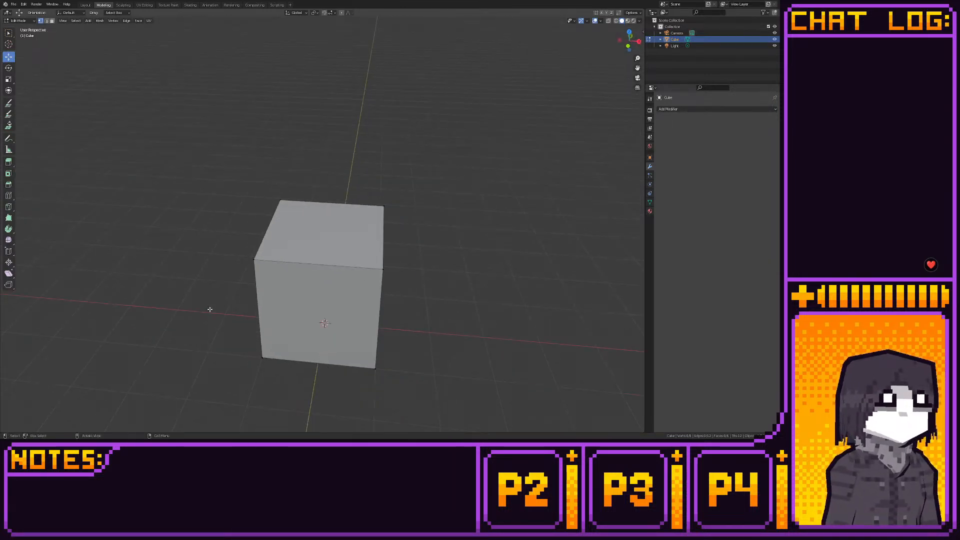
mouse_move(209, 309)
left_mouse_down()
mouse_move(240, 333)
mouse_move(225, 332)
mouse_move(217, 306)
left_mouse_up()
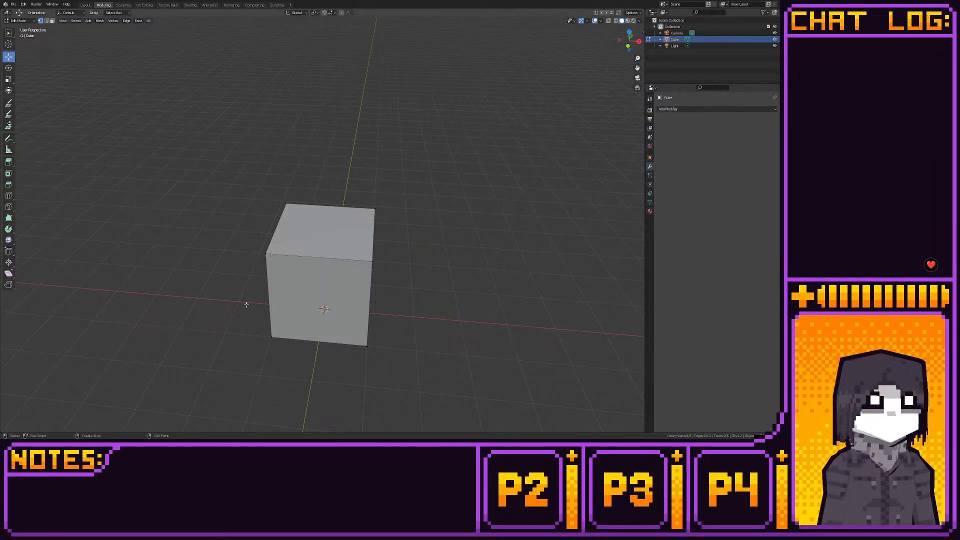
scroll(246, 304, "down", 3)
scroll(246, 305, "up", 3)
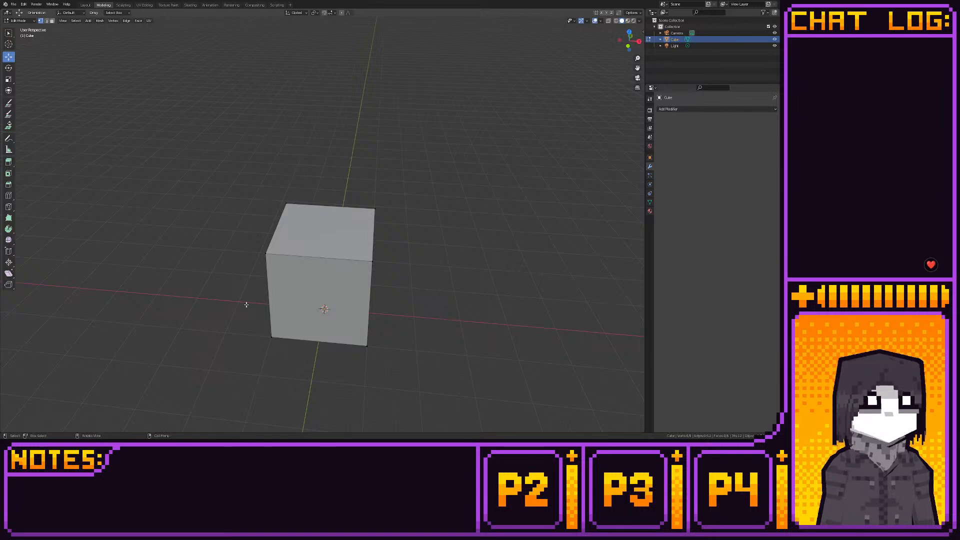
scroll(245, 304, "up", 2)
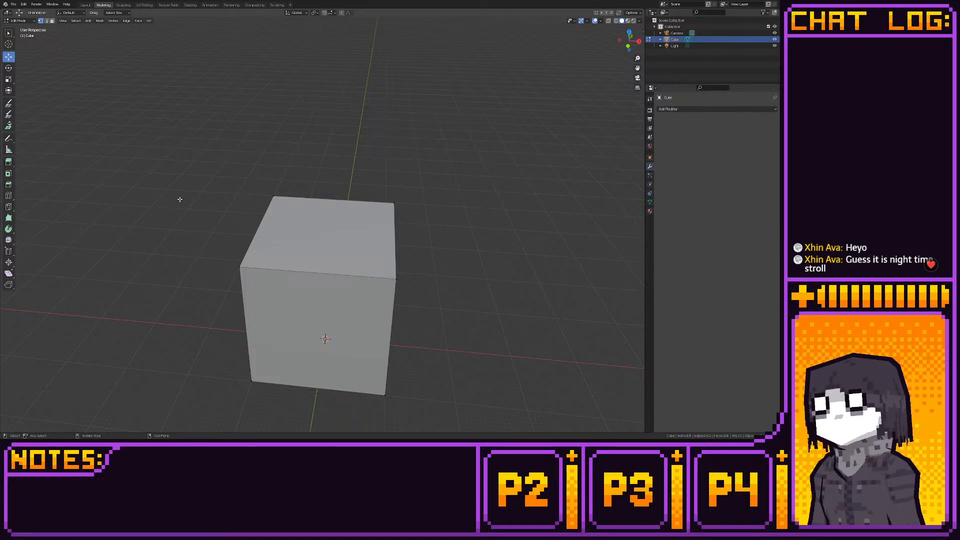
middle_click_drag(238, 238, 246, 263)
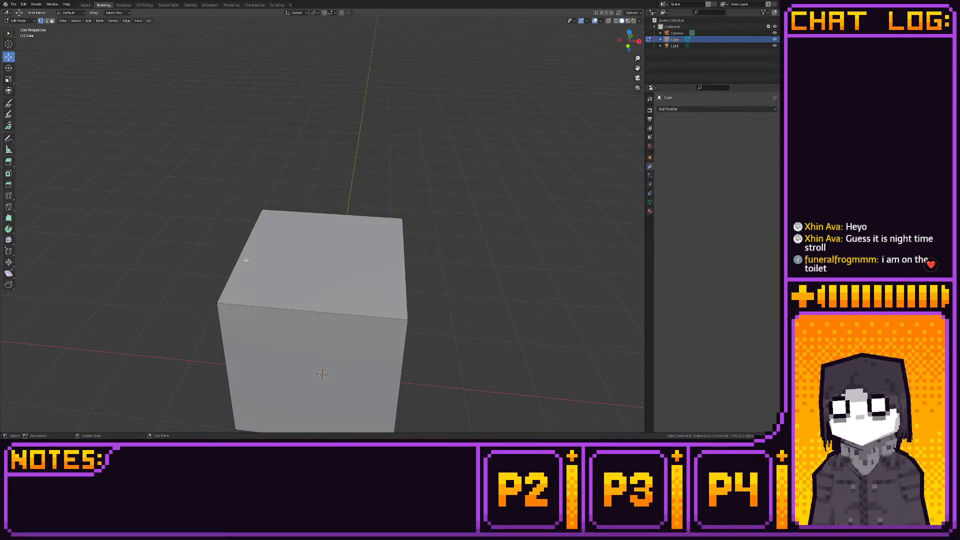
scroll(246, 260, "down", 2)
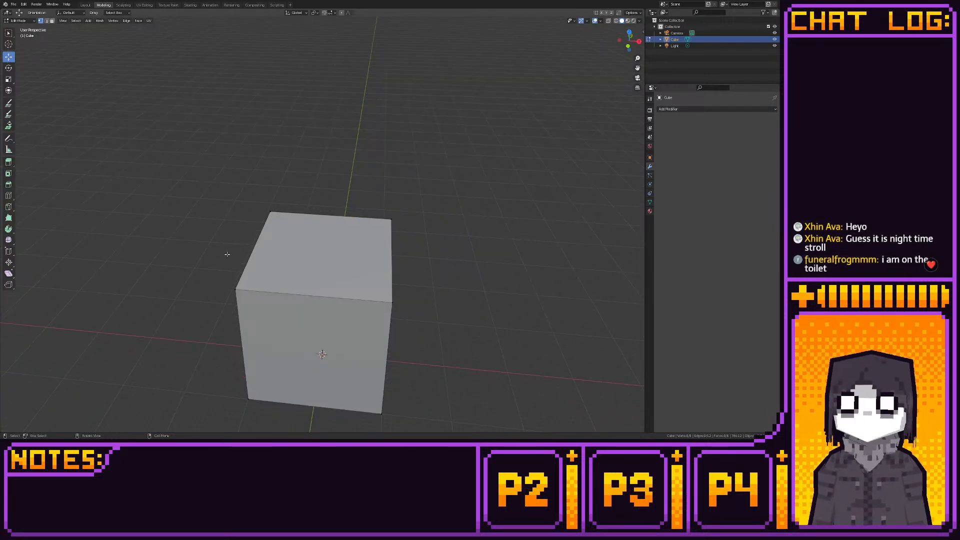
left_click_drag(227, 254, 397, 316)
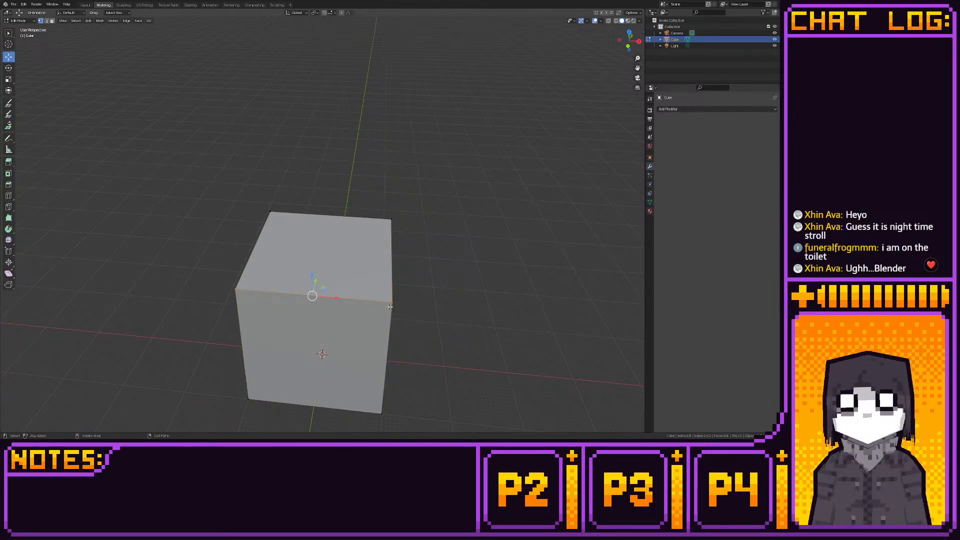
middle_click_drag(389, 306, 418, 300)
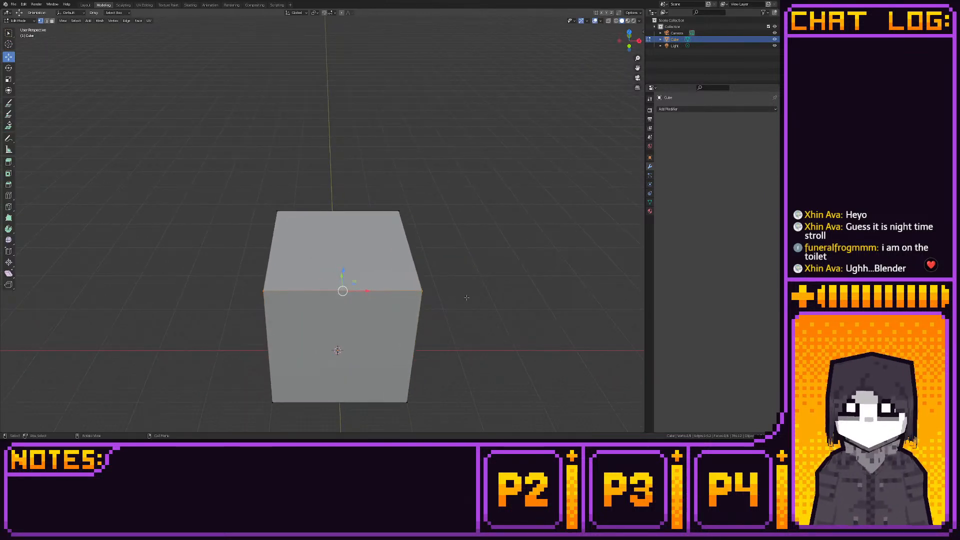
left_click(467, 297)
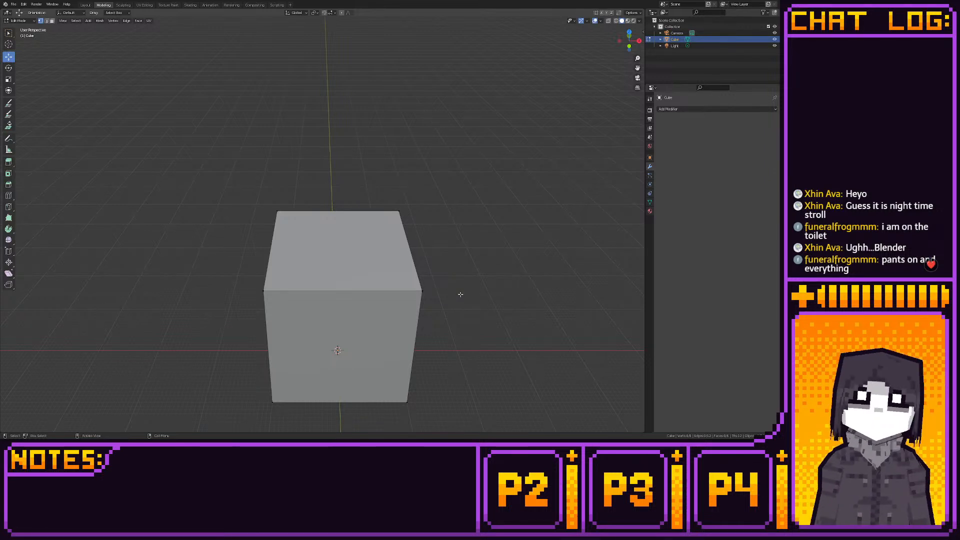
middle_click_drag(460, 294, 496, 244)
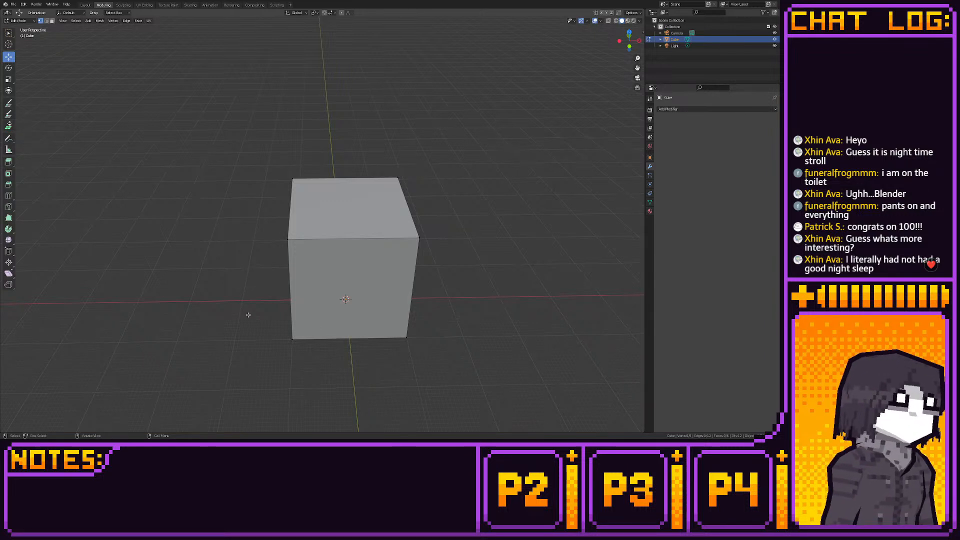
- Switch the cube's mesh selection mode to faces
mouse_move(249, 315)
middle_mouse_down()
mouse_move(240, 316)
mouse_move(268, 388)
mouse_move(197, 332)
mouse_move(252, 324)
middle_mouse_up()
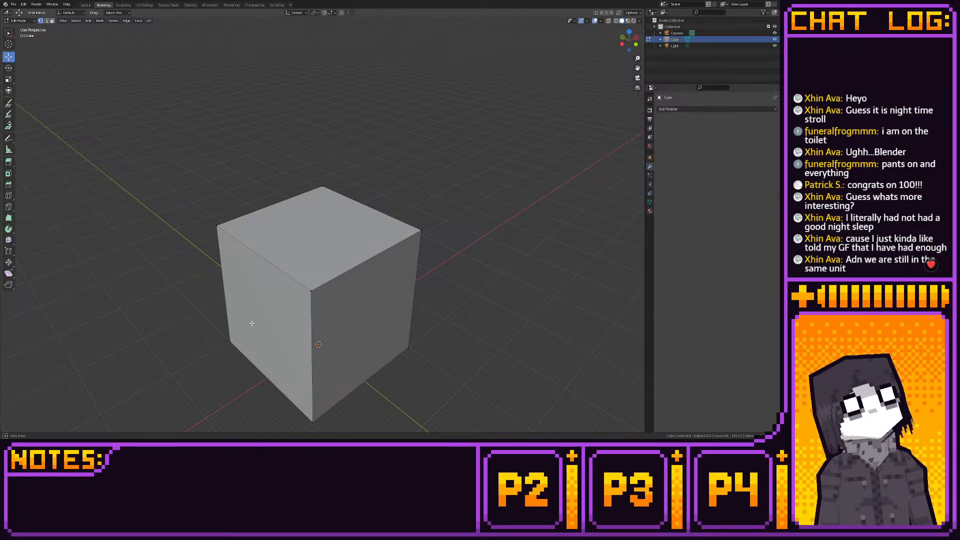
middle_click_drag(252, 323, 250, 314)
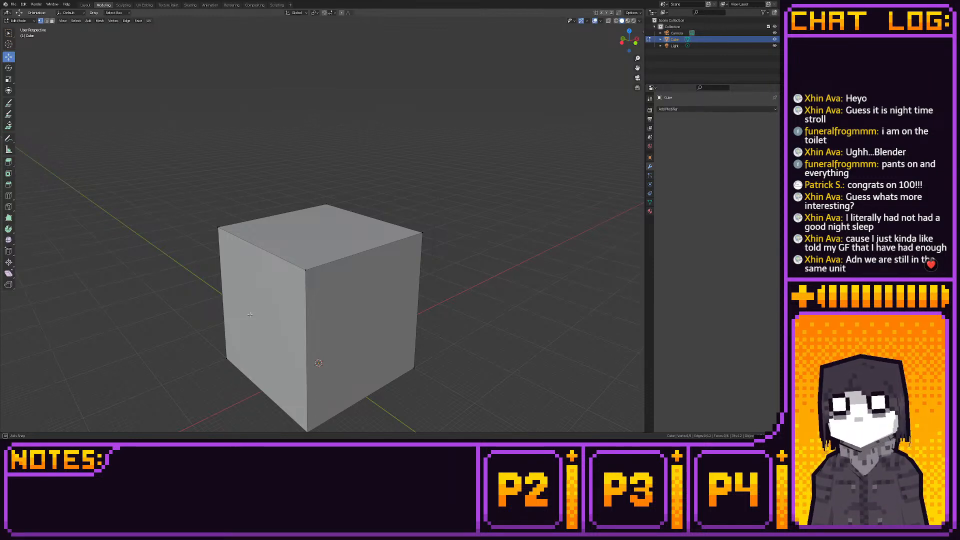
middle_click_drag(250, 314, 284, 311)
key("3")
- Try to twist the cube's front face by rotating it freehand, once in perspective and once in right orthographic view
left_click(286, 333)
key("r")
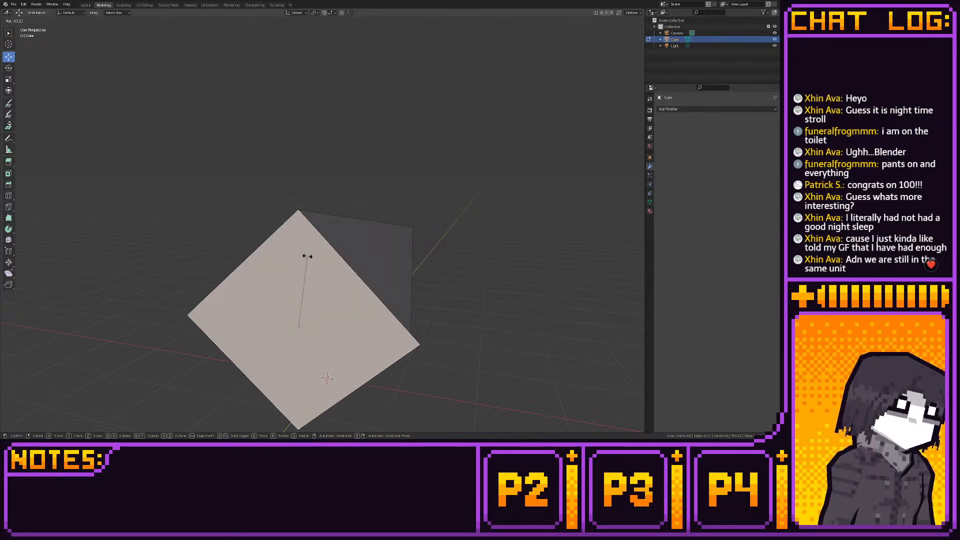
left_click(306, 257)
middle_click_drag(306, 258, 276, 298)
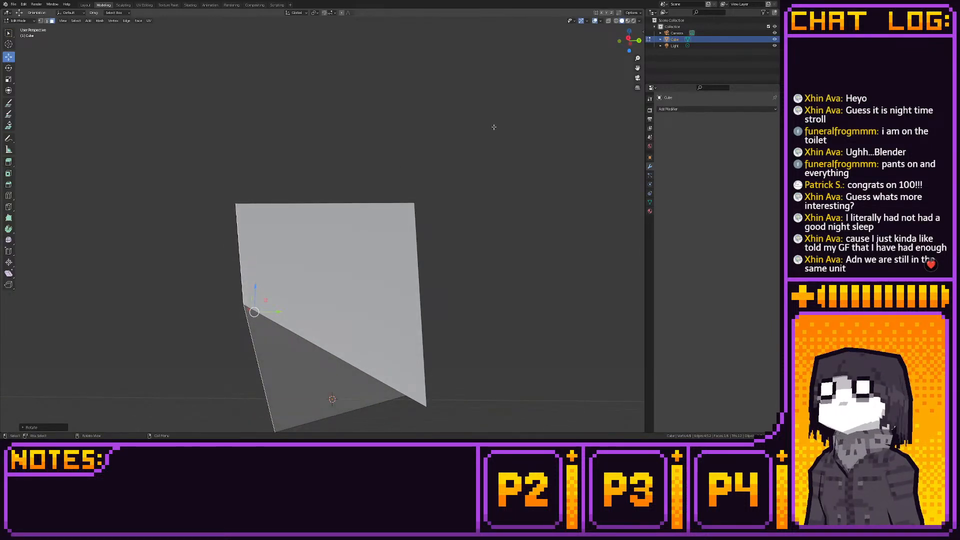
left_click(628, 39)
key("r")
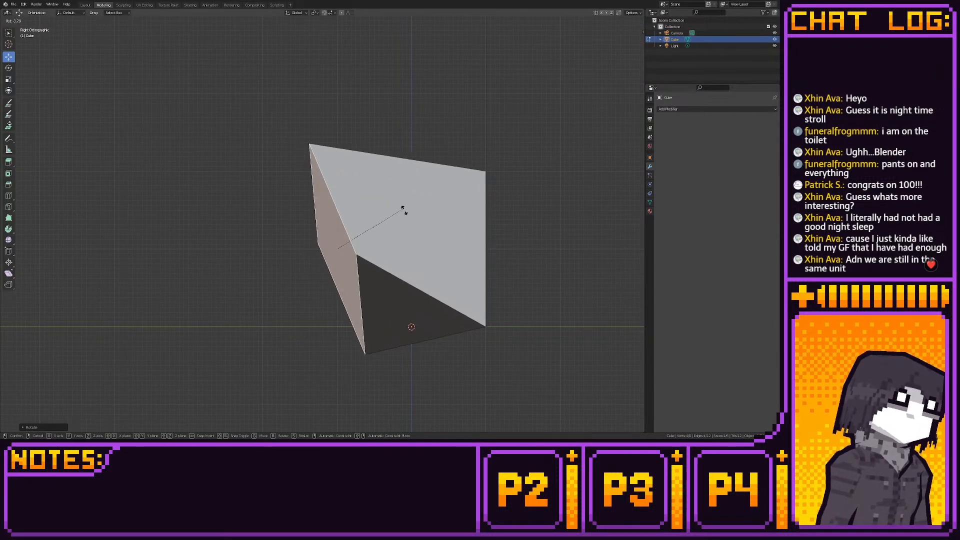
left_click(422, 219)
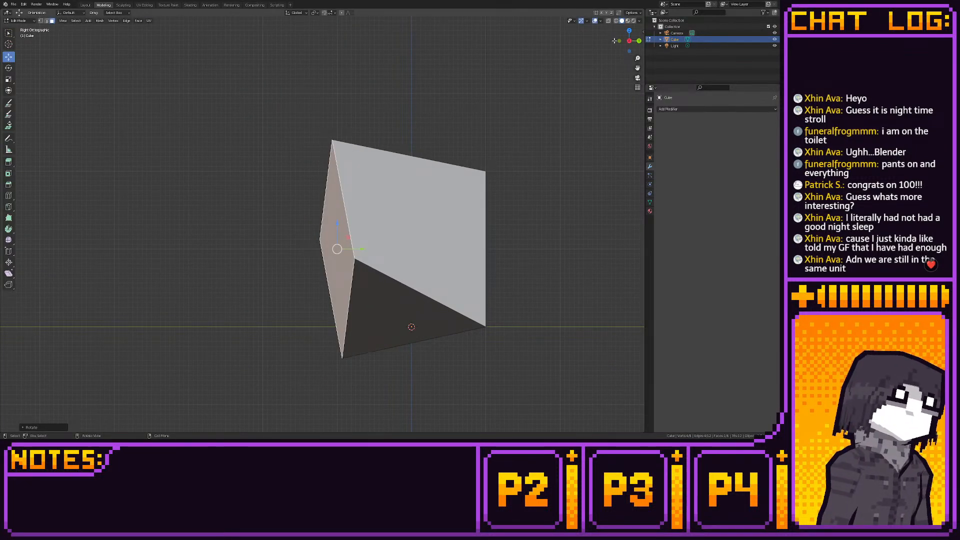
- Undo the freehand rotations of the cube's front face
key("ctrl+z")
key("ctrl+z")
key("ctrl+z")
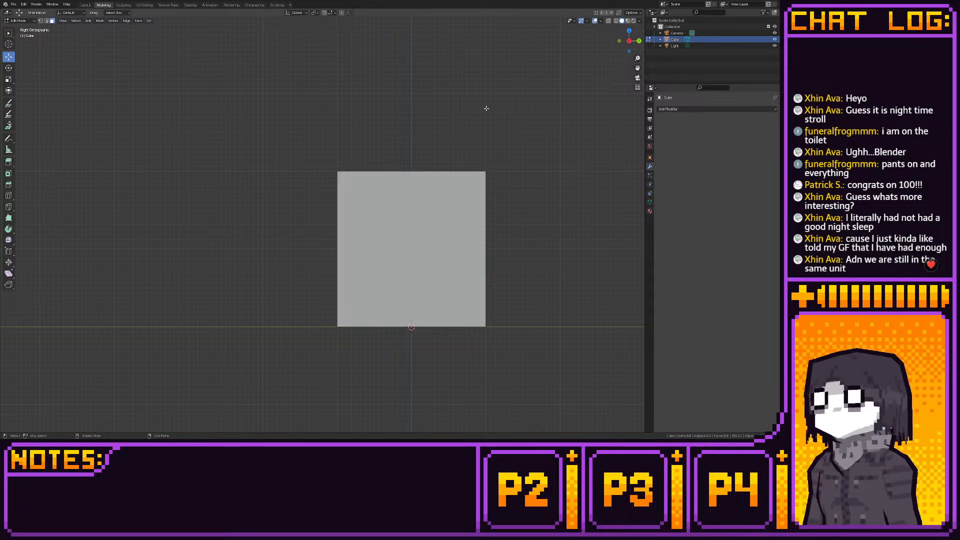
- Select the cube's front face and rotate it 45 degrees in front orthographic view
middle_click_drag(485, 108, 498, 164)
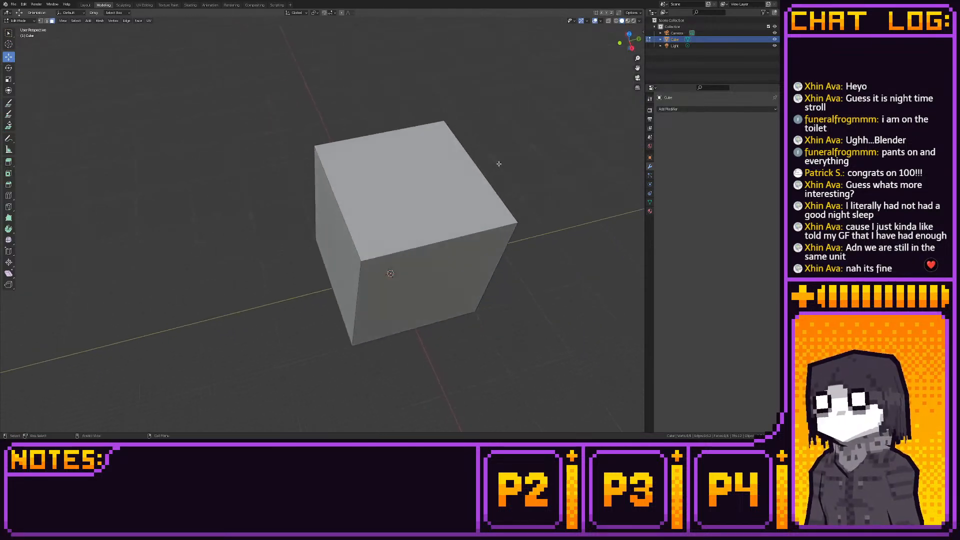
left_click(629, 33)
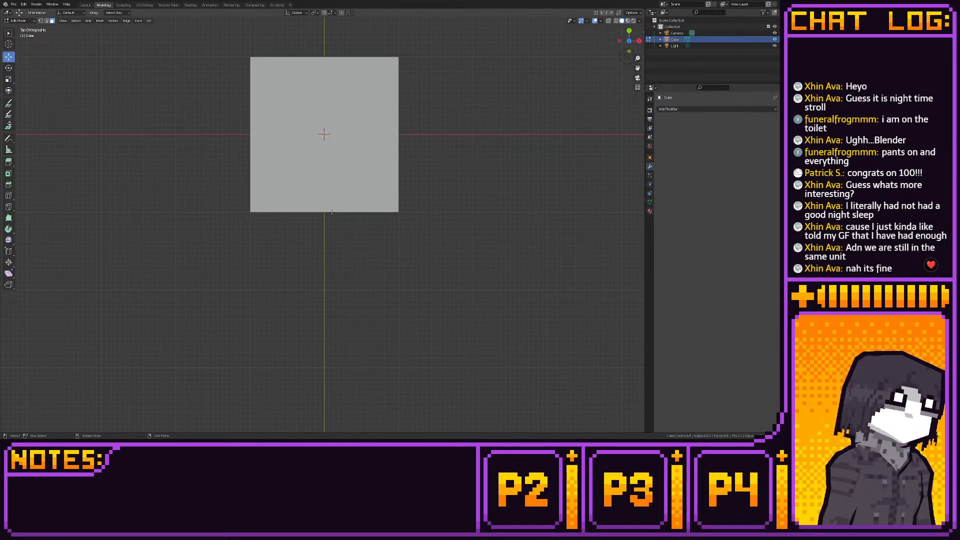
left_click(331, 212)
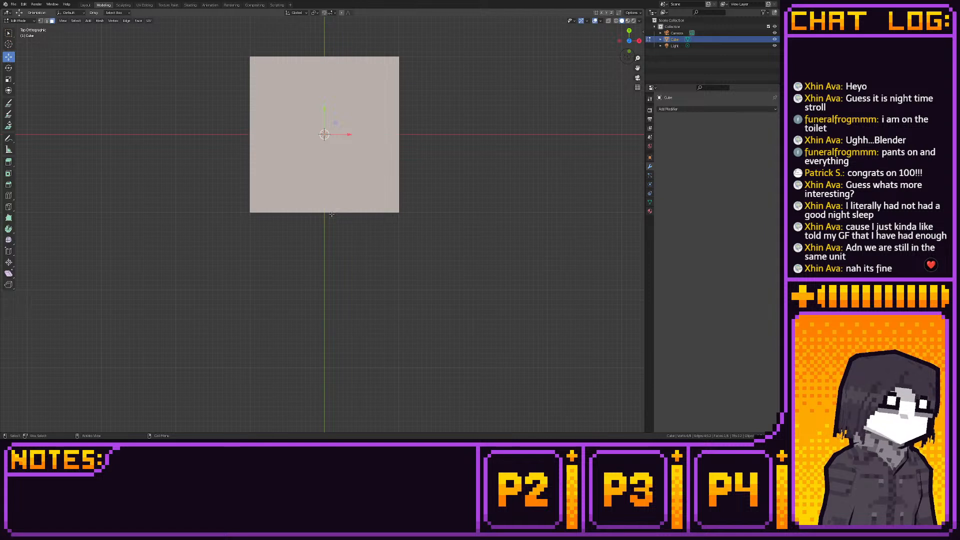
left_click(629, 51)
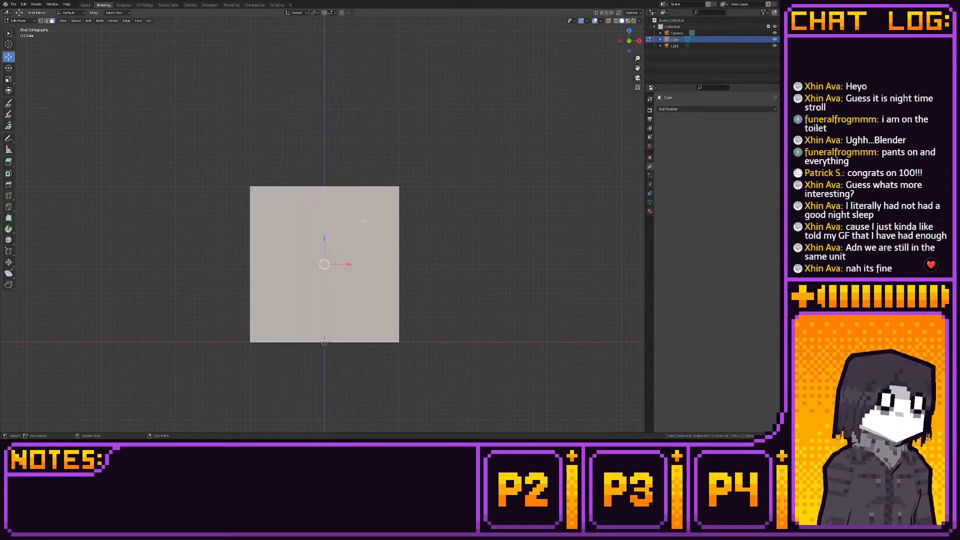
key("r")
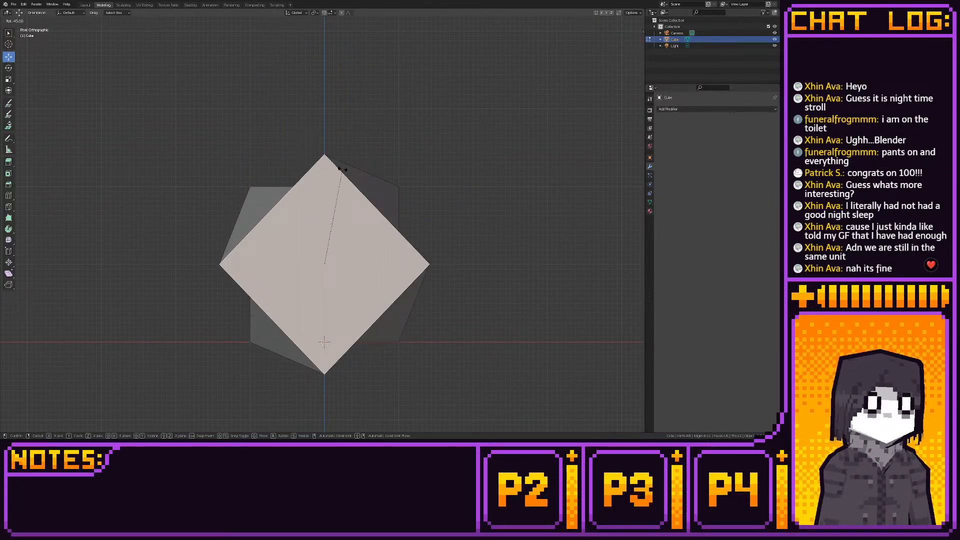
left_click(342, 169)
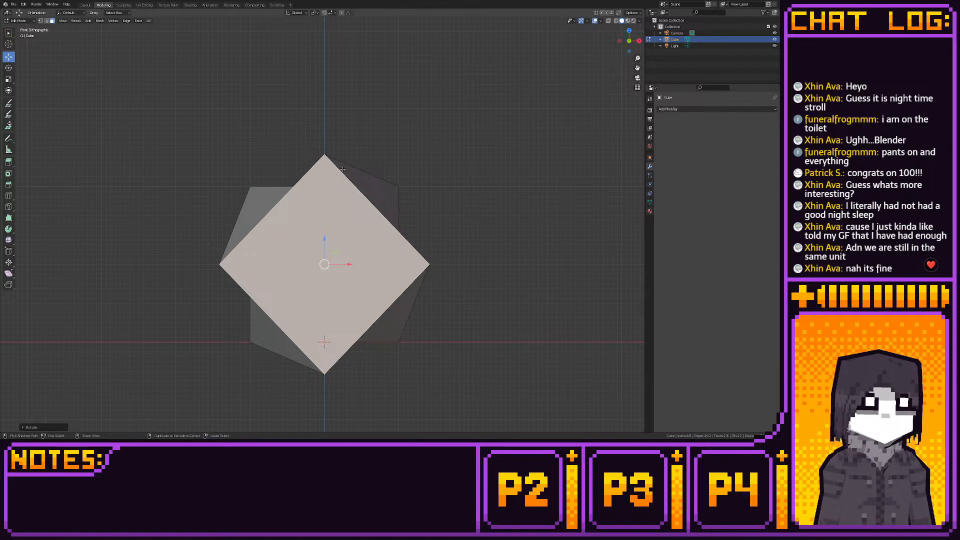
- Inspect the twisted cube in the Layout workspace and restore its square shape in Edit Mode
left_click(86, 5)
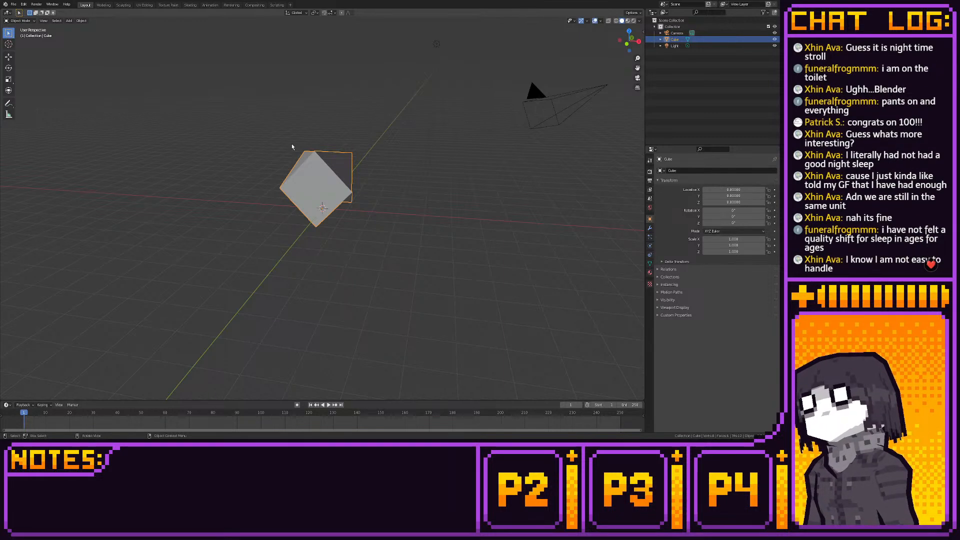
middle_click_drag(292, 145, 160, 185)
scroll(191, 203, "up", 4)
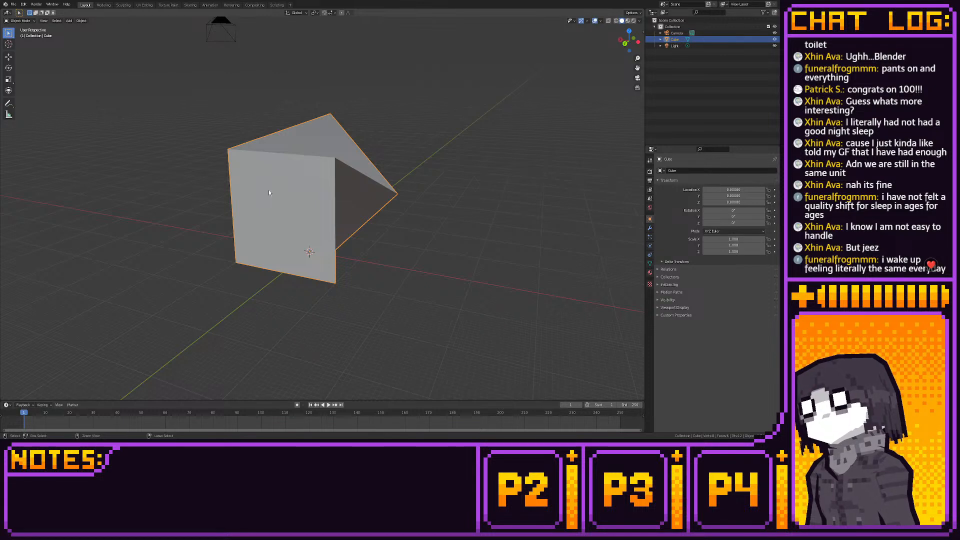
key("Tab")
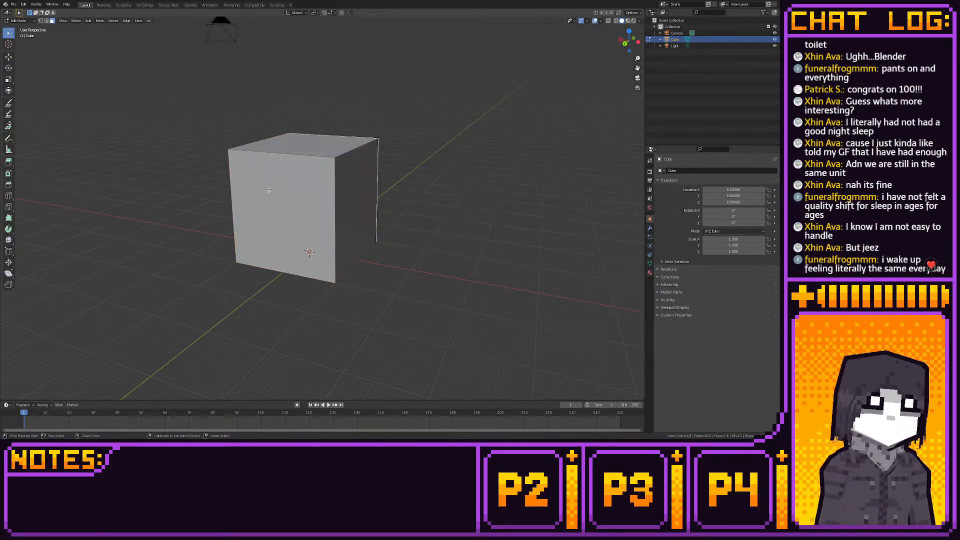
left_click(182, 159)
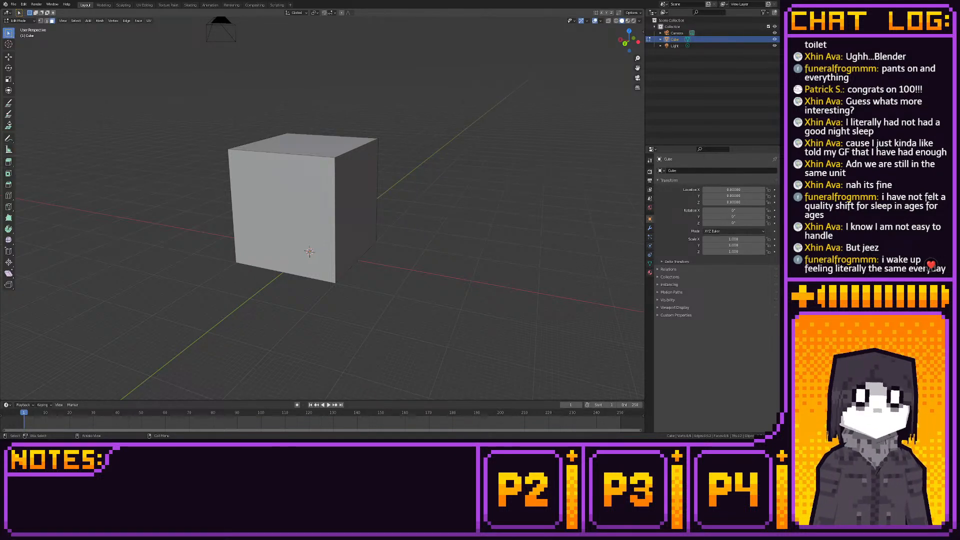
middle_click_drag(309, 251, 293, 239)
left_click(293, 239)
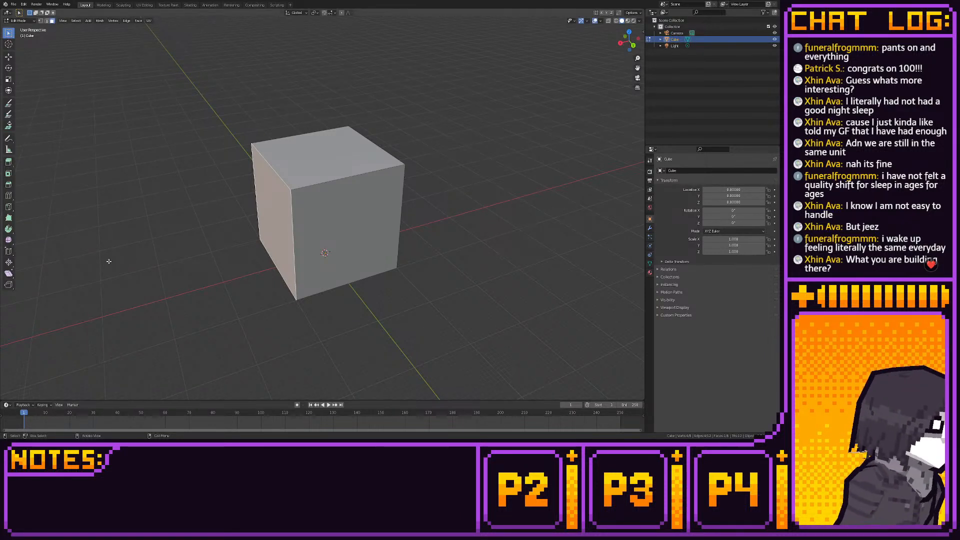
left_click(171, 247)
middle_click_drag(172, 247, 307, 221)
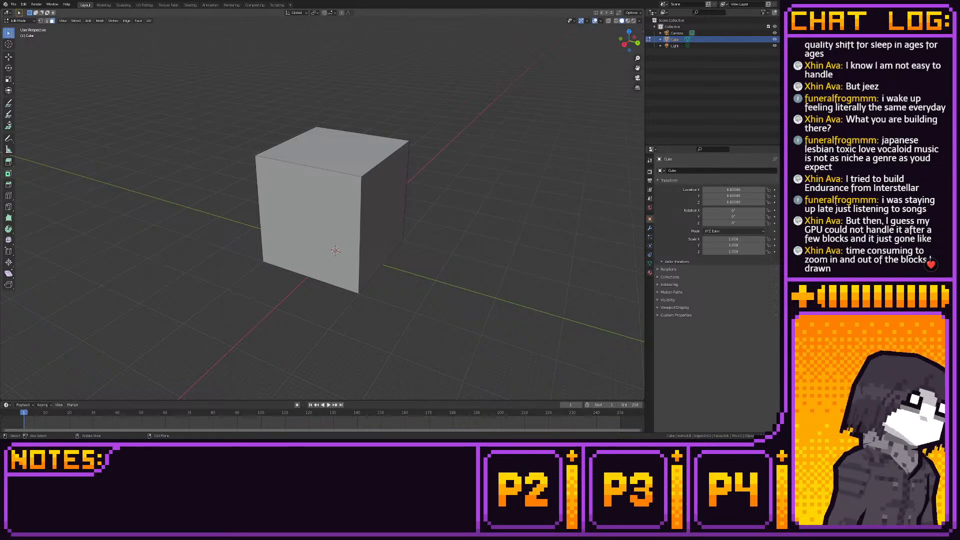
- Select the cube's face on the positive X side and return to the Modeling workspace
left_click(262, 199)
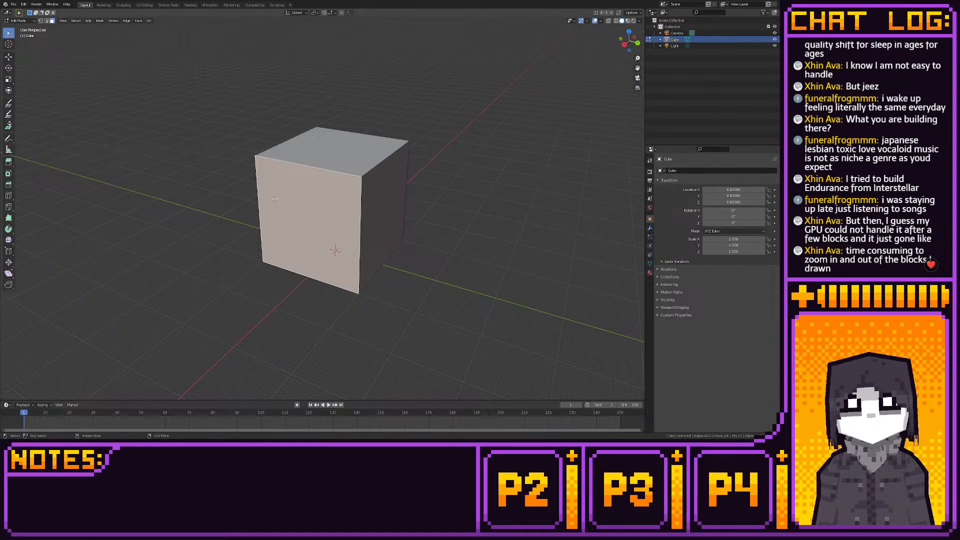
left_click(624, 44)
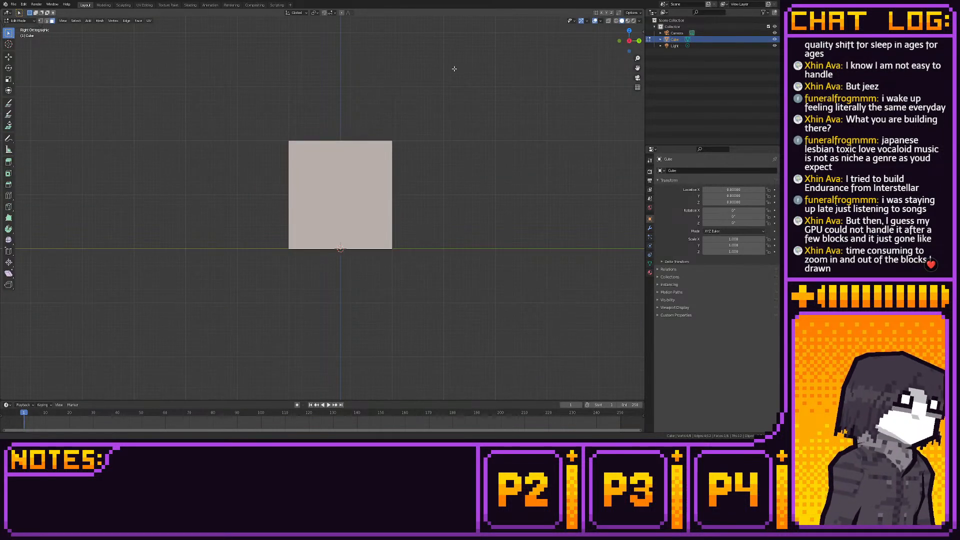
left_click(104, 6)
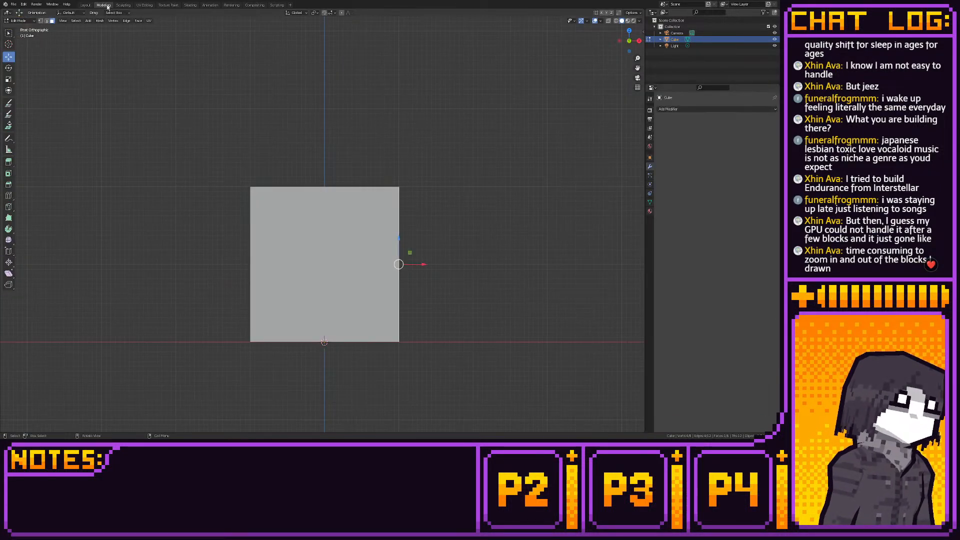
- Switch the cube to vertex selection, clear the selection, and examine the ornate sofa reference photo before returning to the model
key("1")
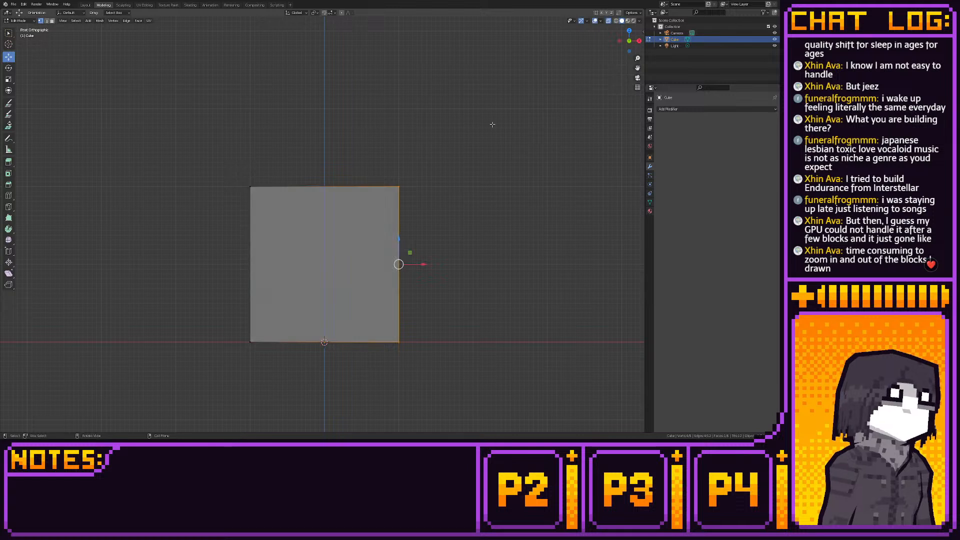
left_click_drag(442, 142, 399, 160)
key("ctrl+z")
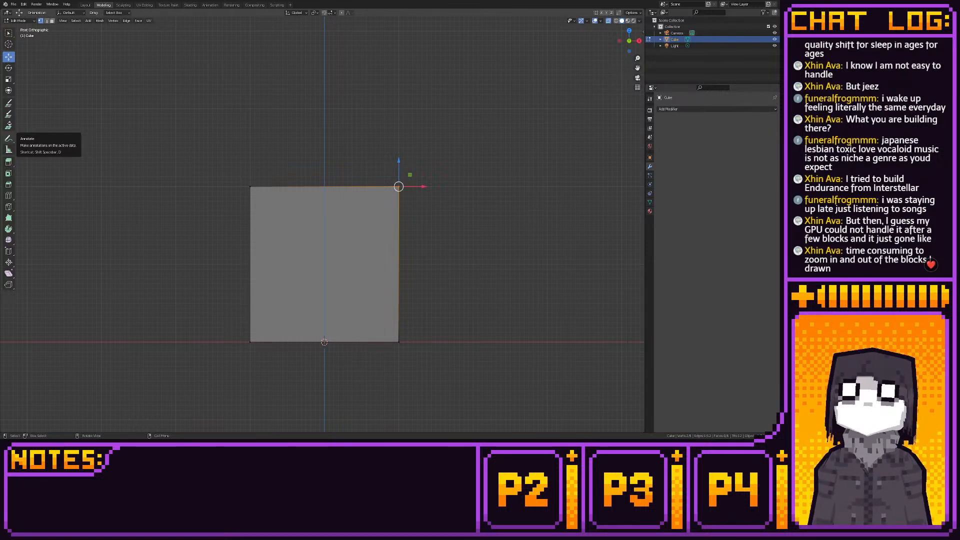
left_click(328, 241)
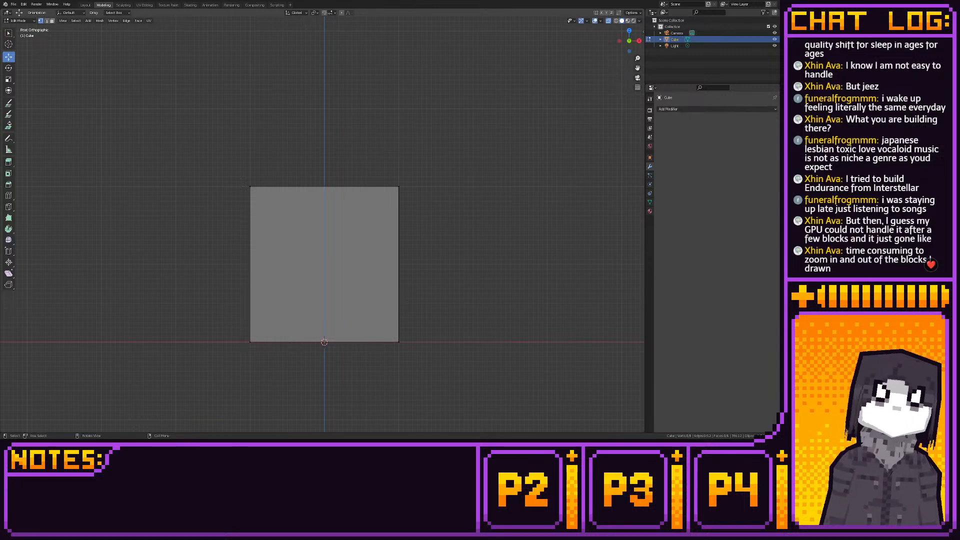
key("alt+Tab")
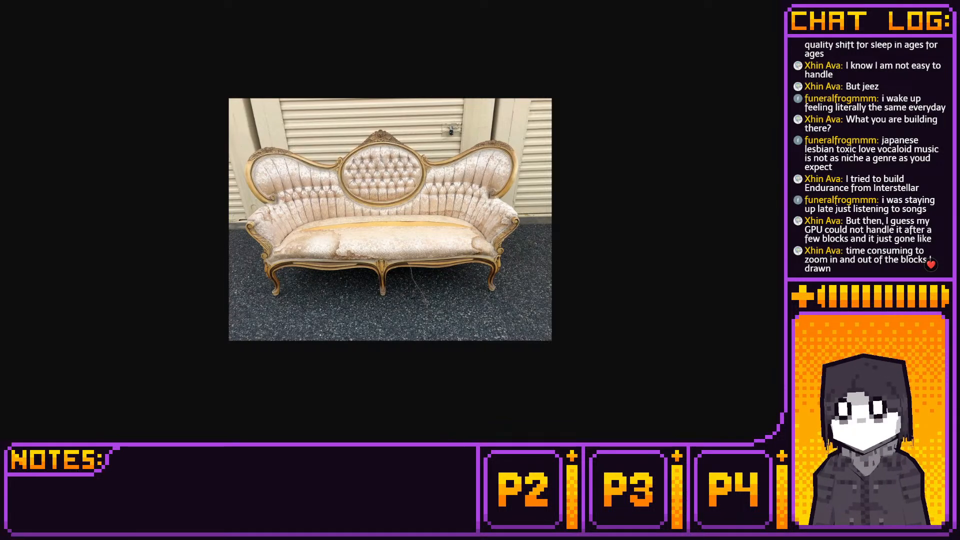
key("alt+Tab")
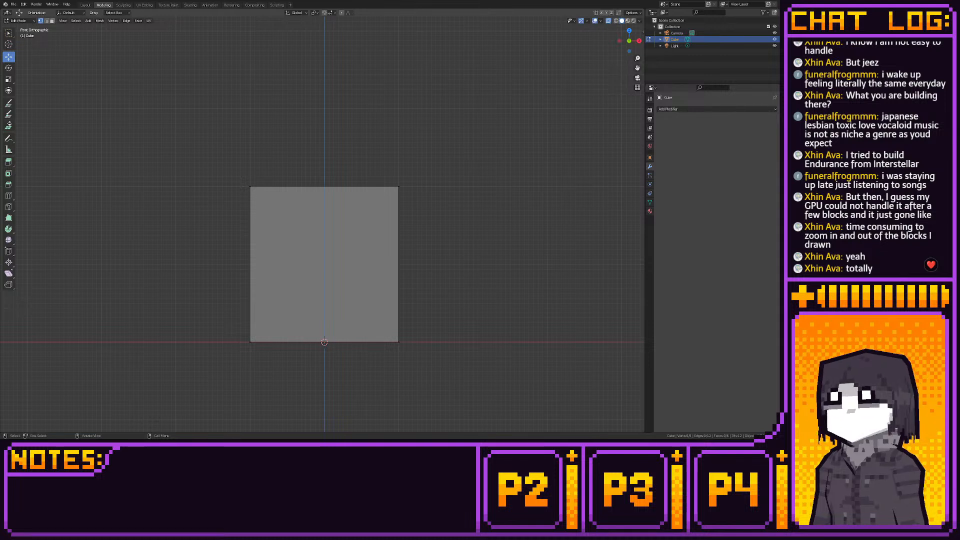
- Select the cube's bottom vertices and move them up along Z to halve the block's height
left_click_drag(231, 161, 465, 220)
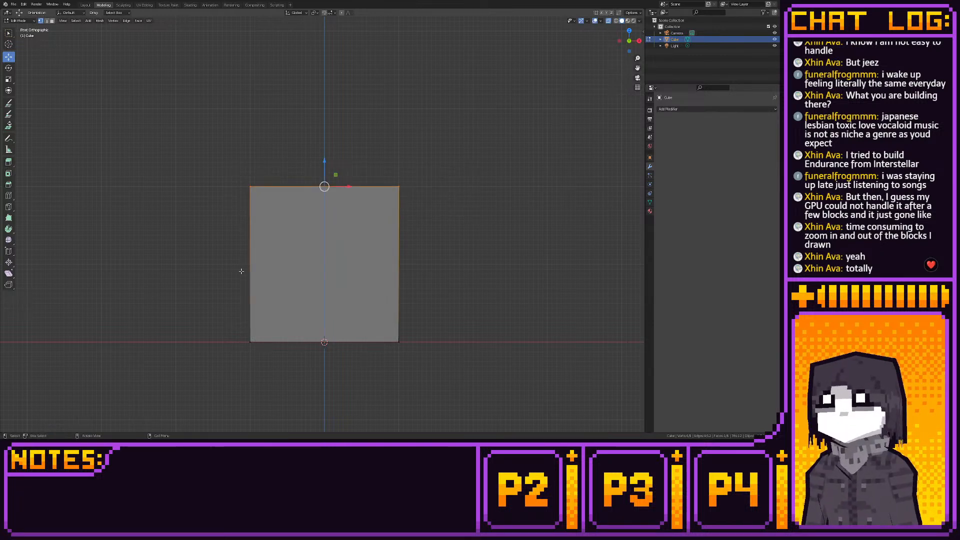
left_click_drag(242, 271, 488, 344)
left_click_drag(324, 316, 326, 237)
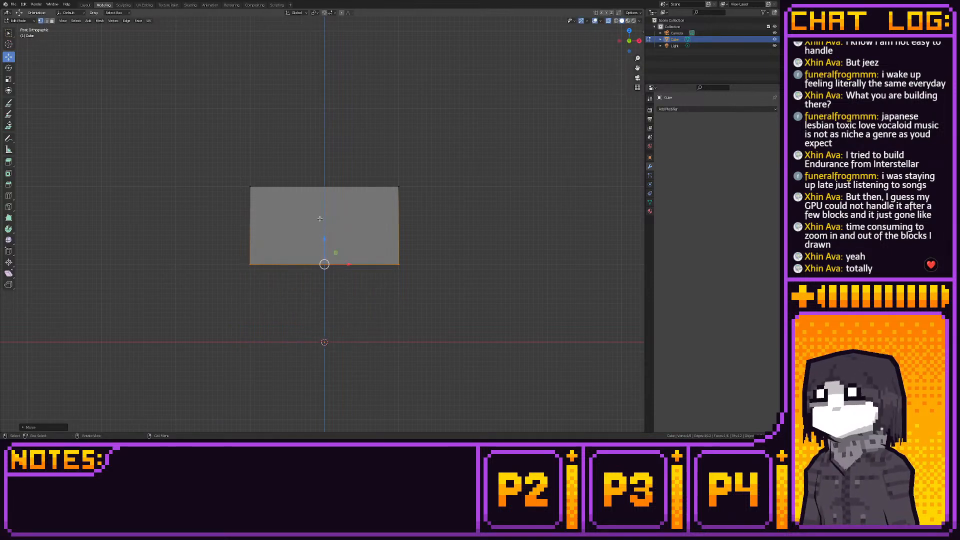
- Add a vertical loop cut through the block's centre and delete the vertices of its negative X half
left_click(8, 195)
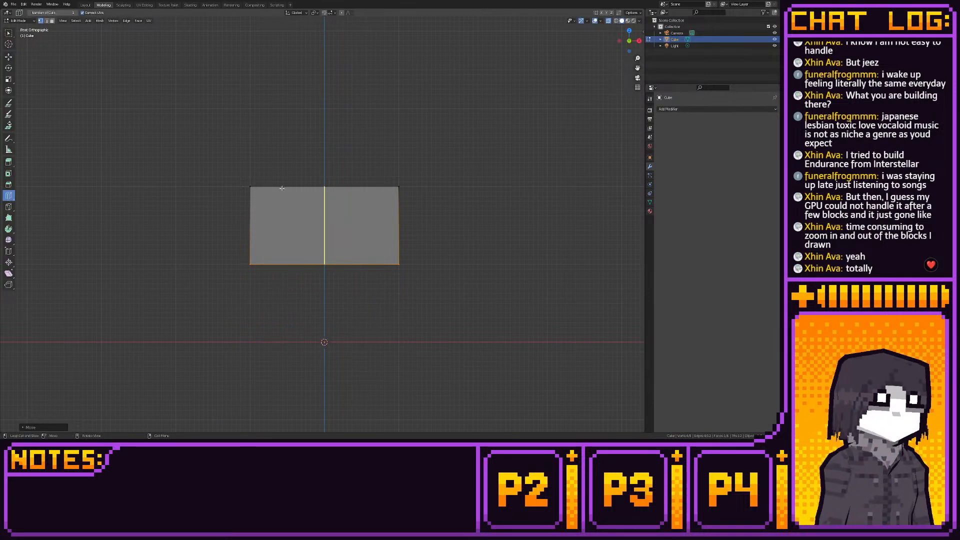
left_click(320, 196)
left_click(8, 57)
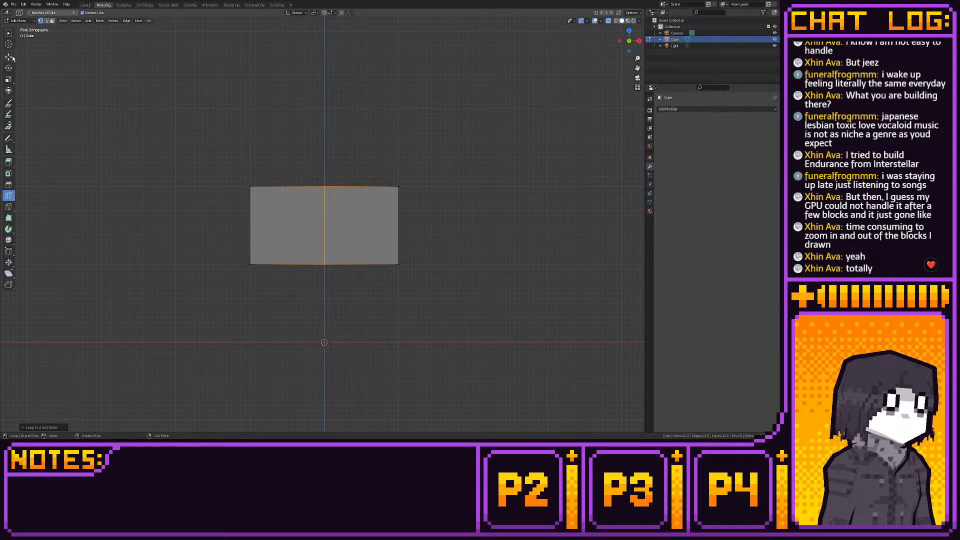
left_click_drag(202, 139, 271, 288)
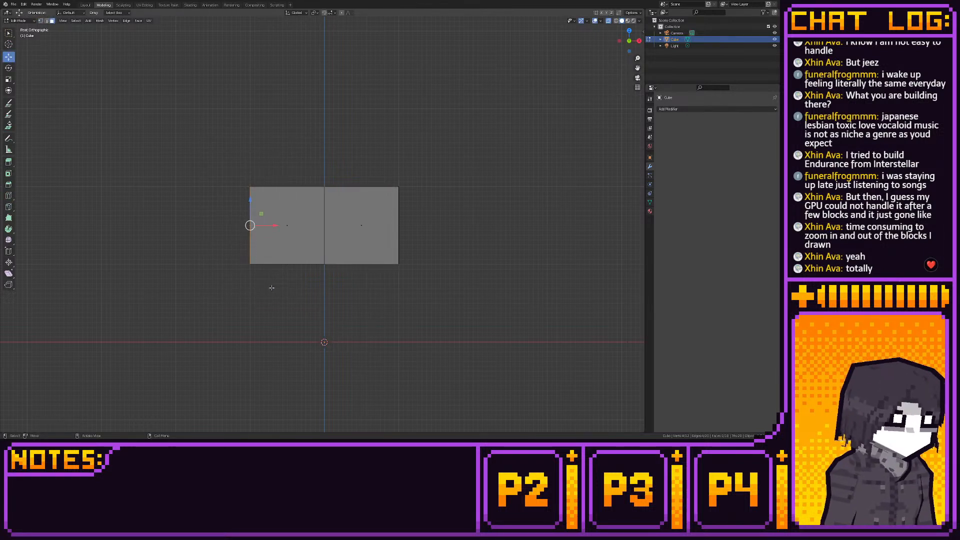
key("1")
key("x")
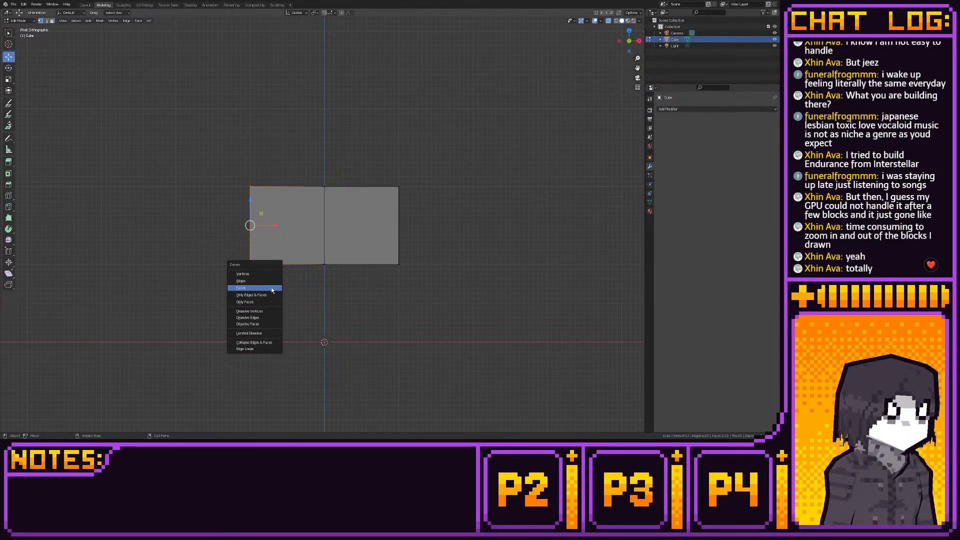
left_click(270, 274)
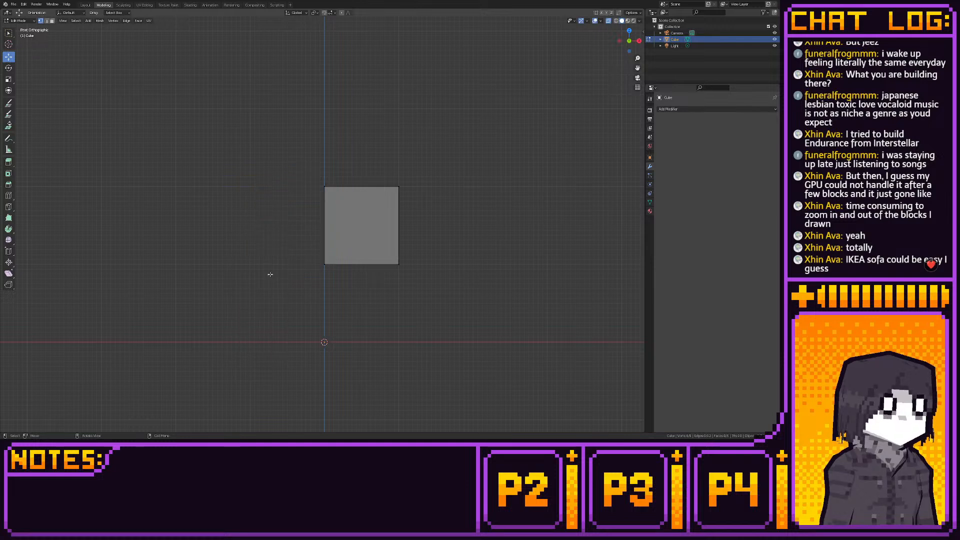
- Select the whole remaining half and add a Mirror modifier to it
left_click_drag(259, 178, 431, 272)
left_click(670, 109)
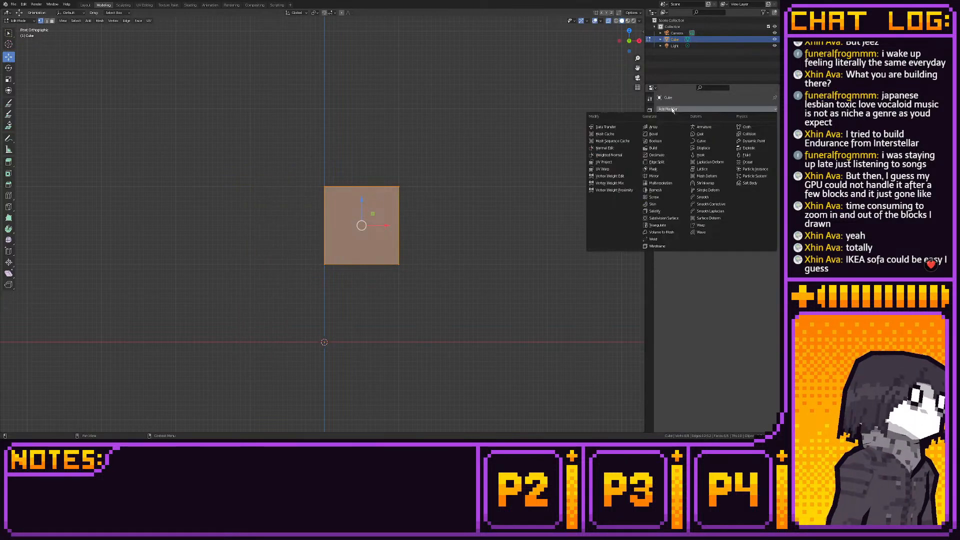
left_click(653, 176)
middle_click_drag(499, 200, 483, 220)
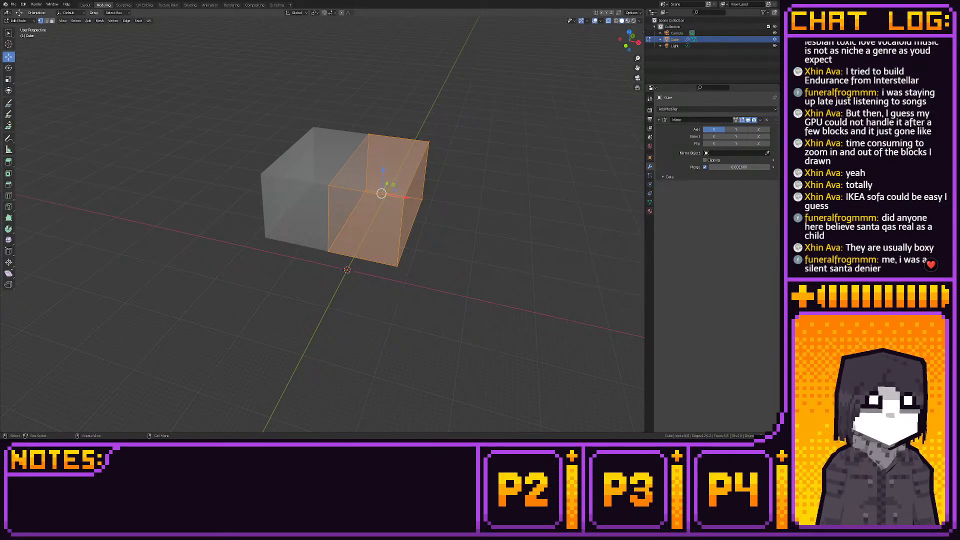
key("KP_3")
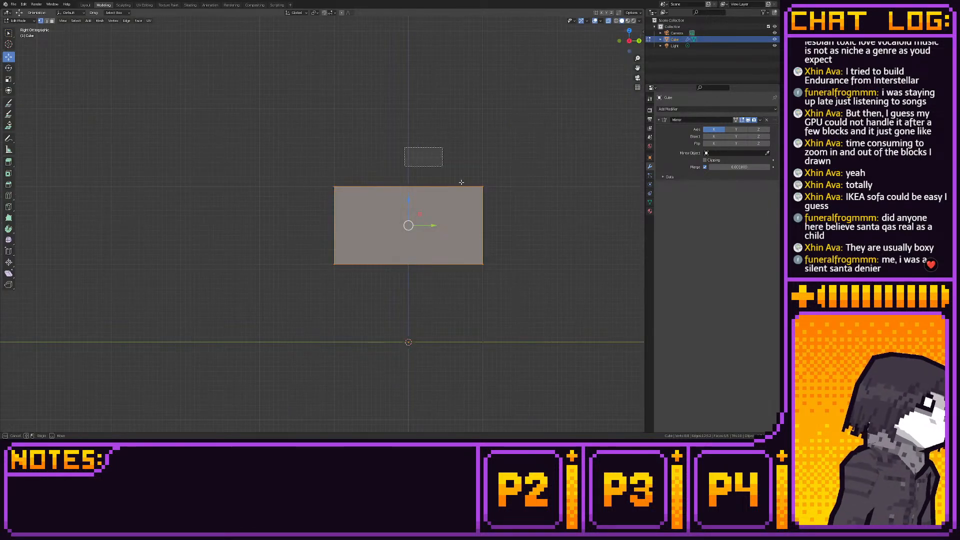
key("g")
key("y")
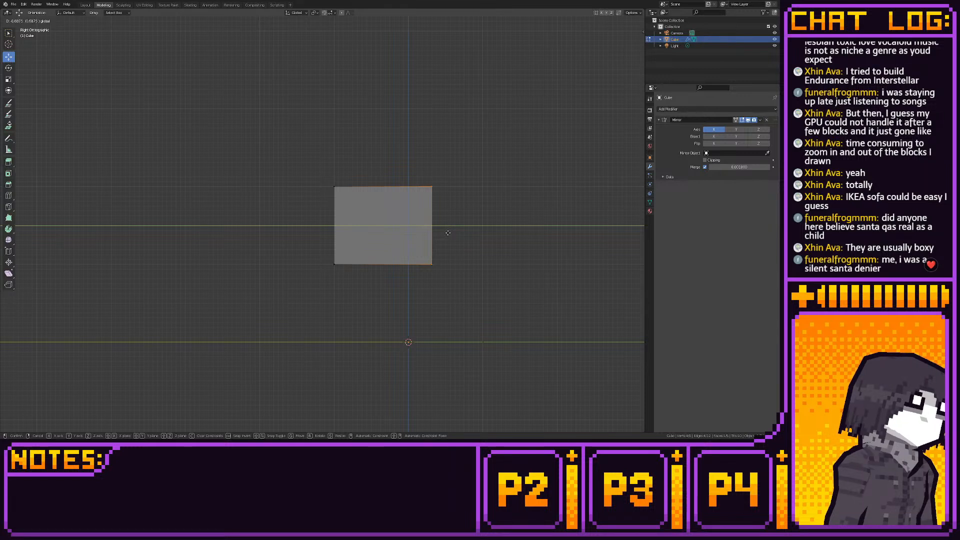
left_click_drag(454, 233, 504, 240)
left_click_drag(316, 174, 492, 273)
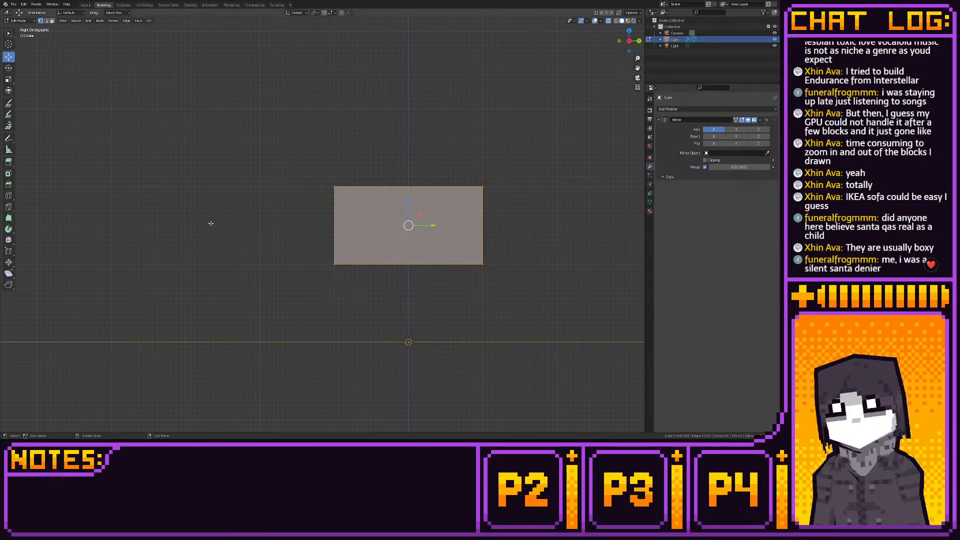
- Add a loop cut midway along the width of the block's unmirrored half, parallel to the mirror plane
middle_click_drag(210, 223, 320, 236)
left_click(8, 198)
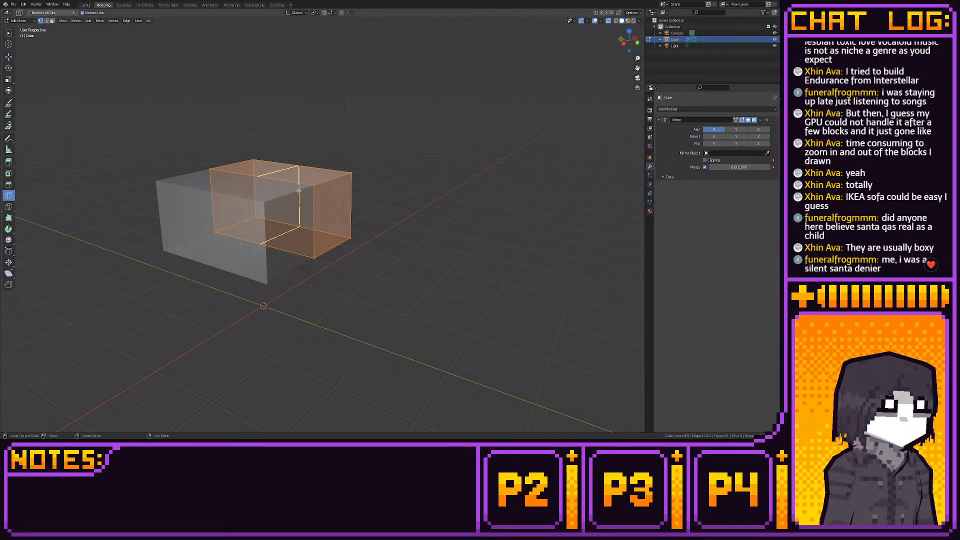
left_click(337, 183)
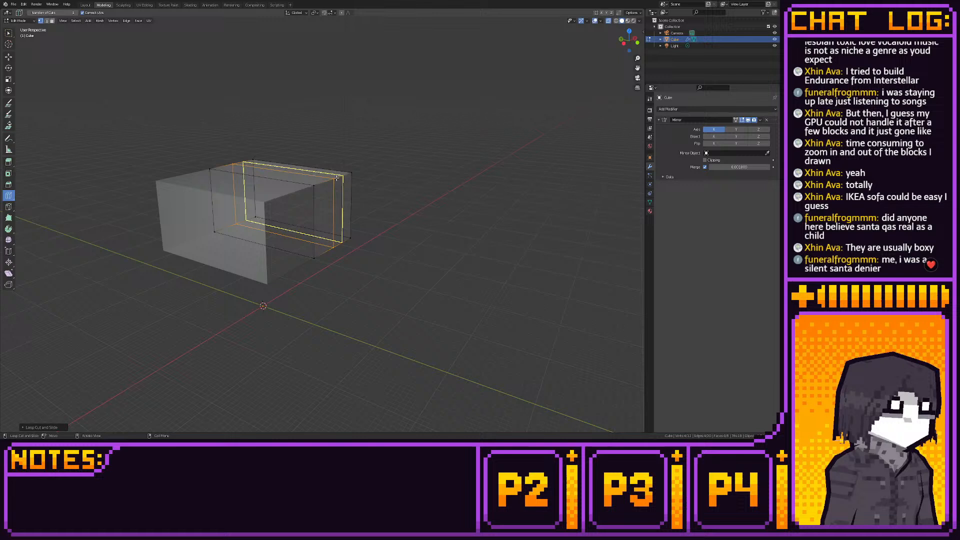
left_click(9, 57)
- In front view, move the block's outer section outward along X and shift its inner loop farther out to leave a narrow end section
left_click(637, 43)
left_click_drag(332, 167, 483, 286)
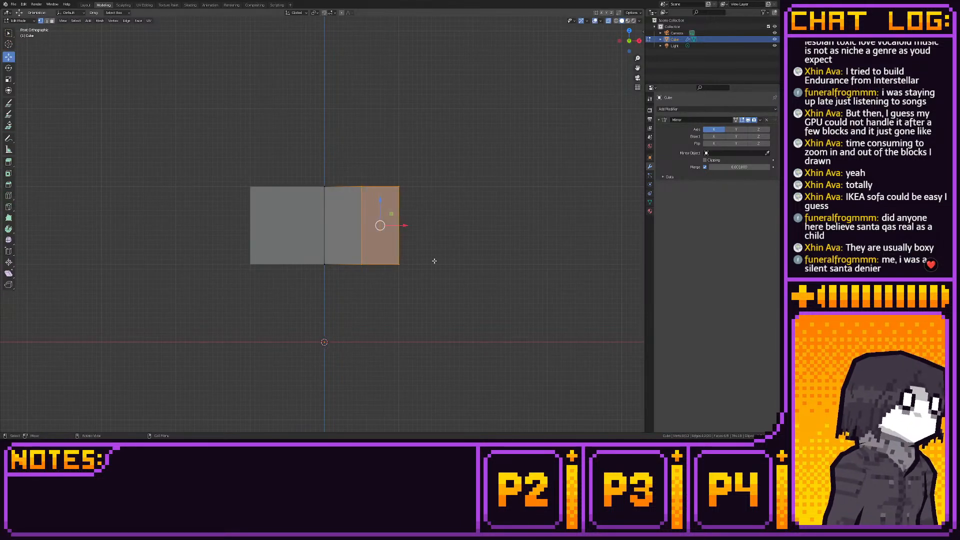
left_click_drag(415, 225, 480, 228)
left_click_drag(424, 181, 448, 278)
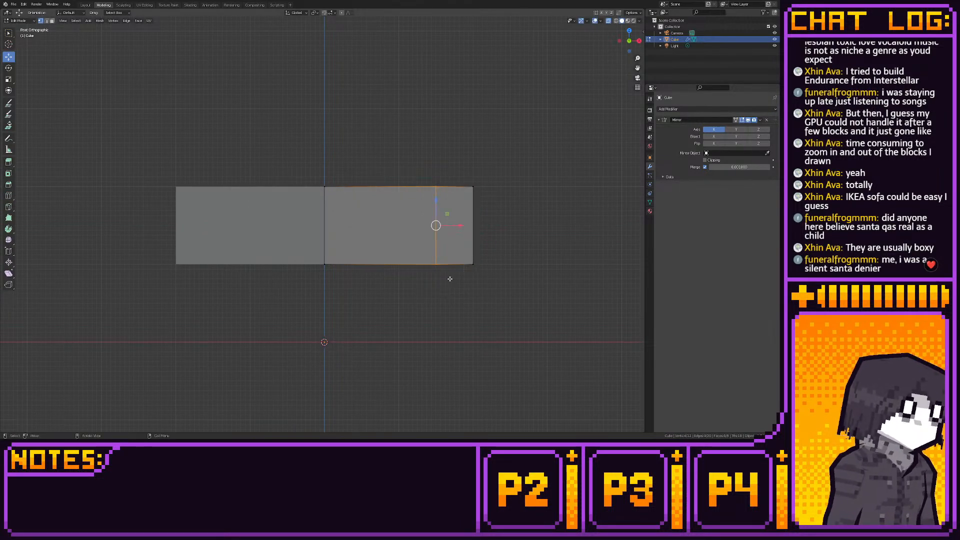
left_click_drag(458, 225, 466, 225)
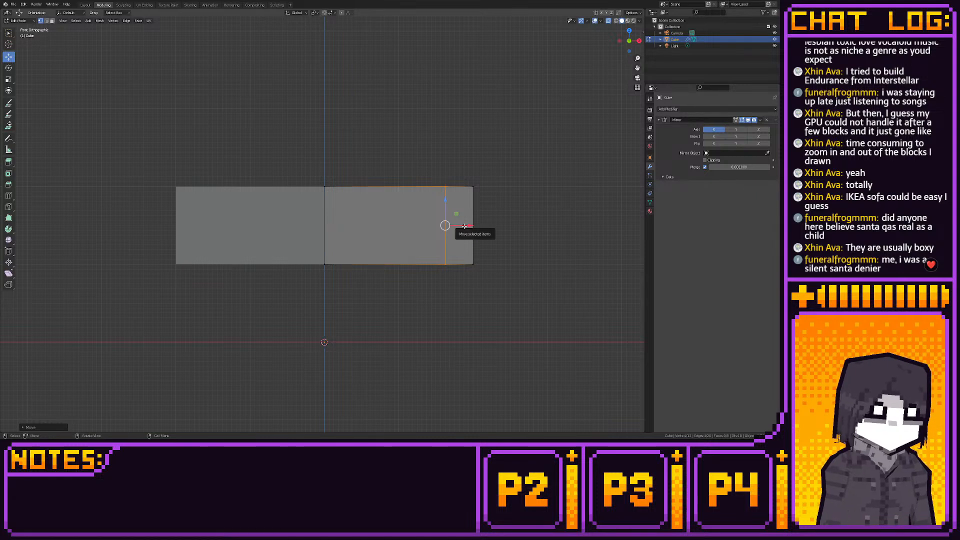
- Extrude the end section's top face upward and shift it up and outward into a slanted armrest
left_click(9, 162)
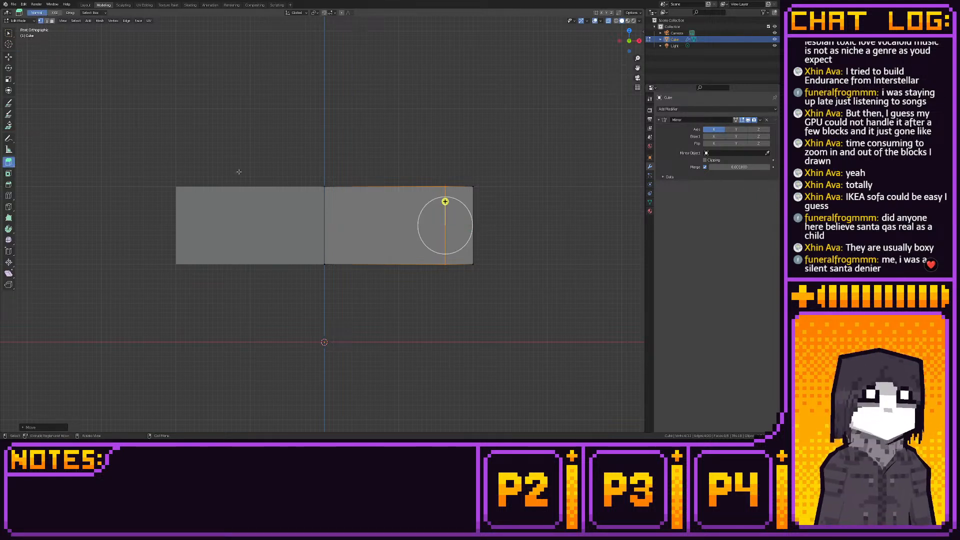
key("3")
left_click(460, 187)
left_click_drag(473, 180, 477, 132, "ctrl")
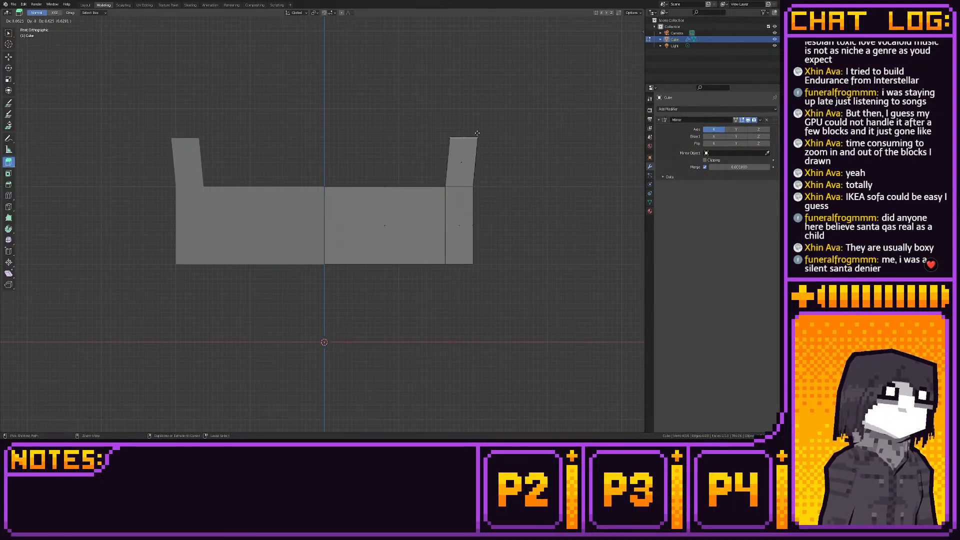
left_click(9, 57)
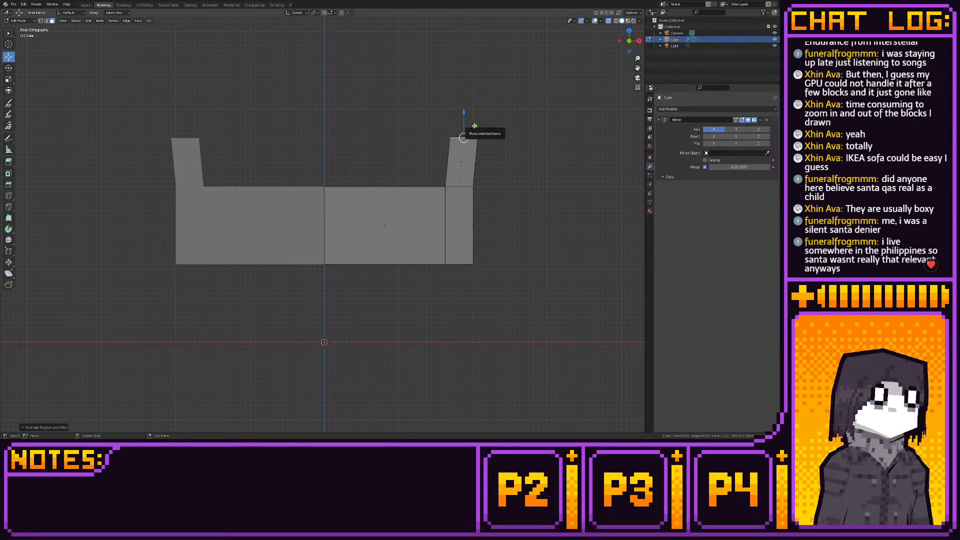
left_click_drag(463, 137, 482, 116, "ctrl")
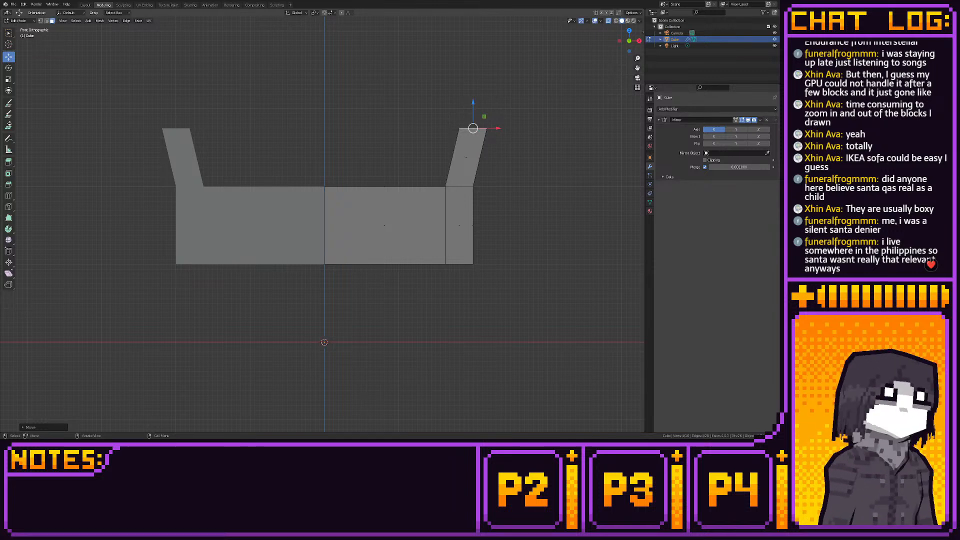
- Extrude the armrest's top face straight up by a short segment
left_click(8, 162)
left_click_drag(463, 135, 460, 116, "ctrl")
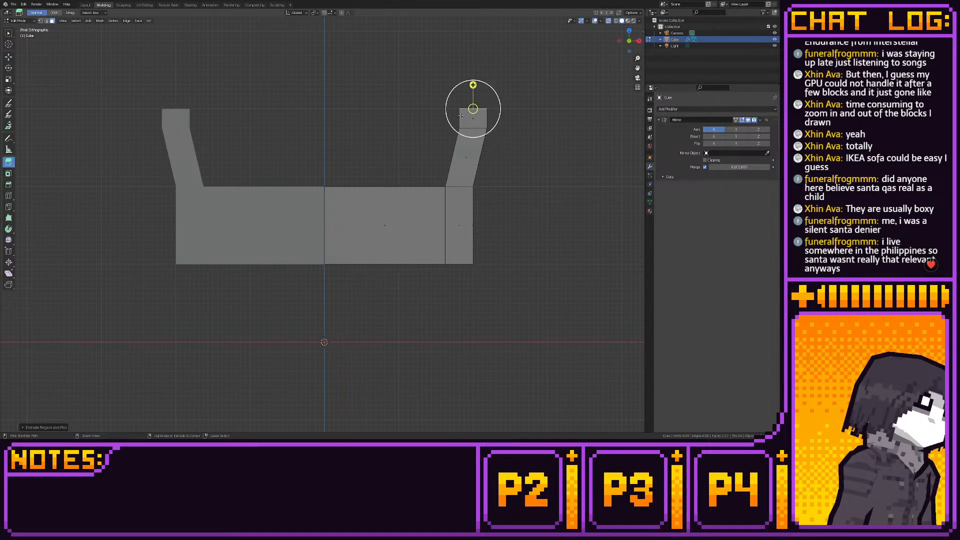
left_click(9, 57)
- Move the armrest's inner top vertices outward and lower its outer top vertices slightly
middle_click_drag(311, 143, 232, 165, "shift")
scroll(237, 165, "up", 2)
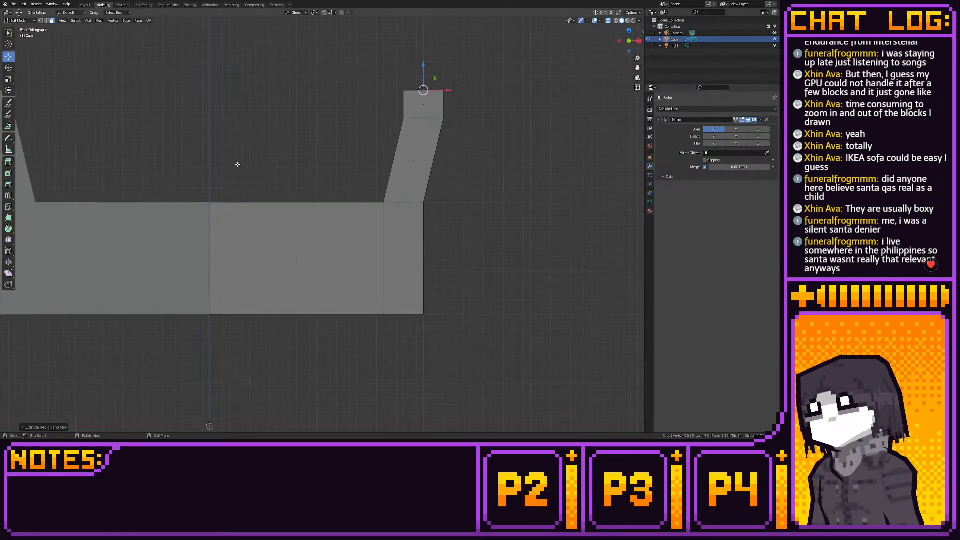
left_click(403, 91)
mouse_move(422, 91)
left_mouse_down()
mouse_move(452, 95)
mouse_move(438, 96)
left_mouse_up()
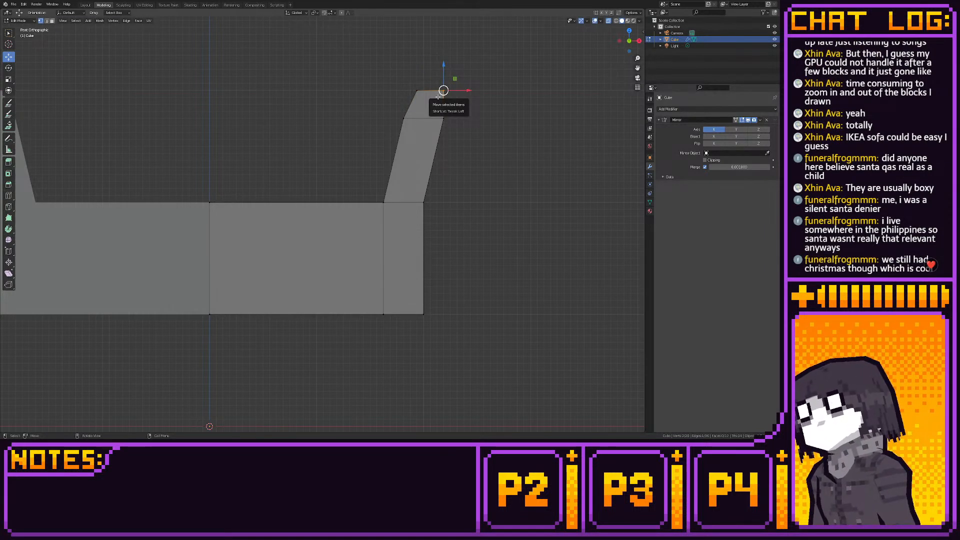
left_click_drag(454, 79, 453, 87)
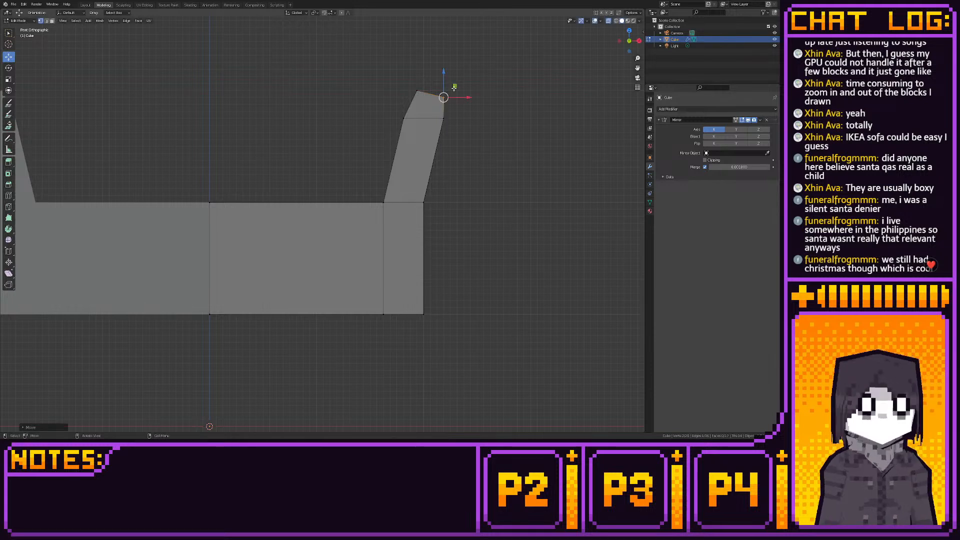
left_click_drag(418, 185, 477, 377)
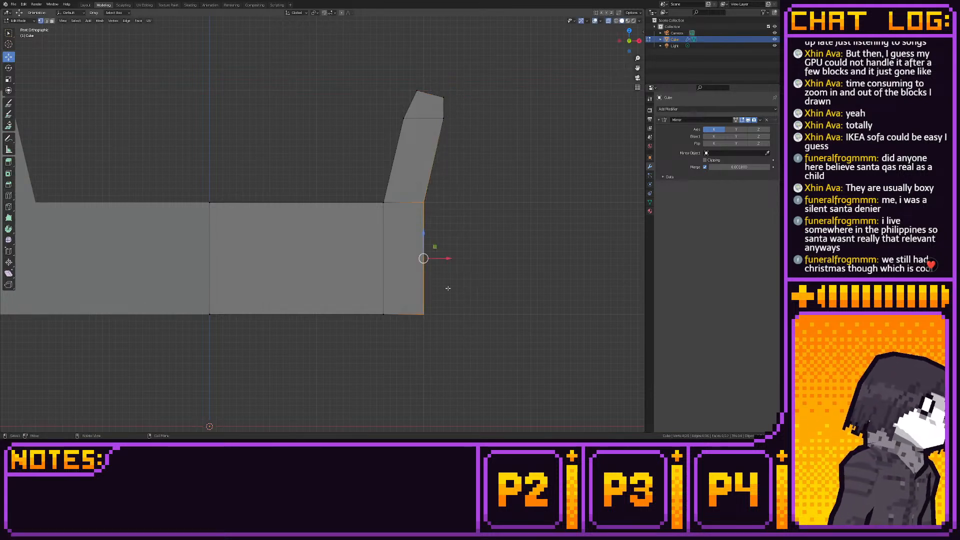
key("g")
key("x")
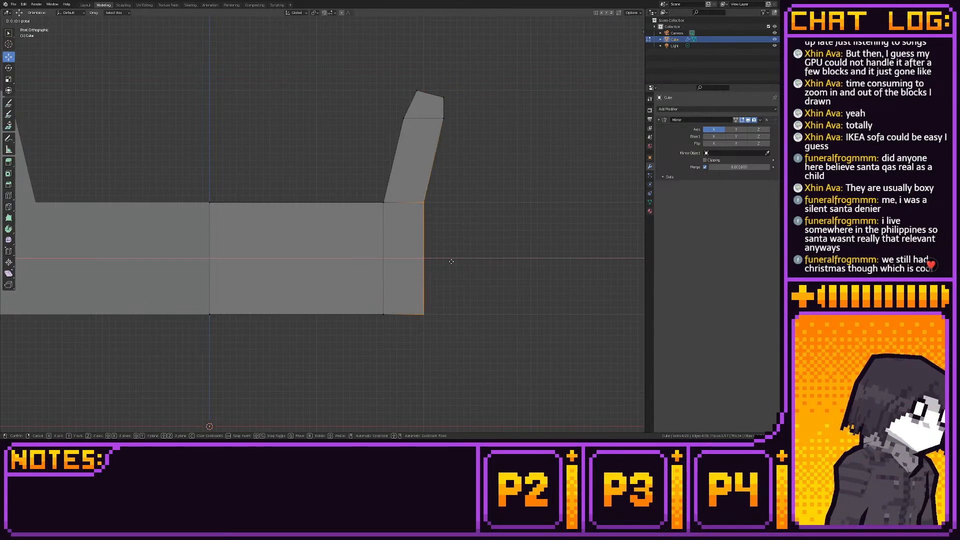
left_click_drag(451, 262, 451, 261)
- Level the armrest's top vertices and move the outer vertices just below them outward and up to round its profile
left_click_drag(429, 81, 458, 100)
left_click_drag(410, 81, 434, 133)
left_click(467, 106)
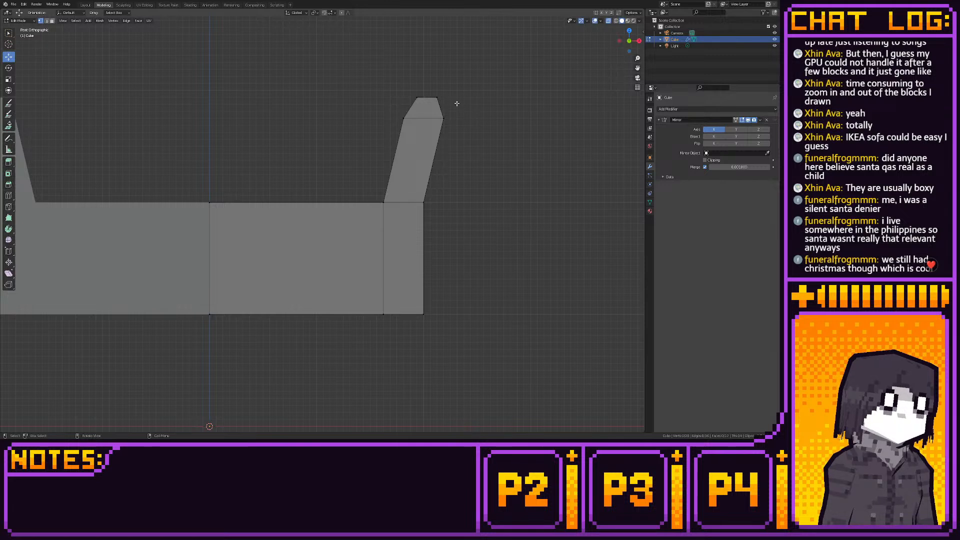
mouse_move(457, 87)
left_mouse_down()
mouse_move(431, 130)
mouse_move(475, 110)
mouse_move(446, 129)
mouse_move(465, 102)
left_mouse_up()
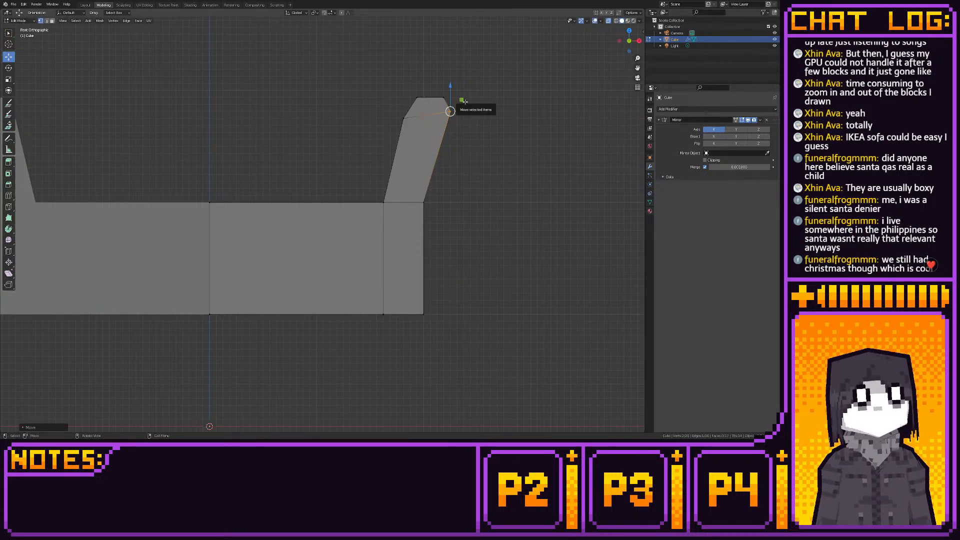
- Add a vertical loop cut through the centre of the end section and armrest, and move its upper vertices up and outward to round the armrest's top
left_click(9, 195)
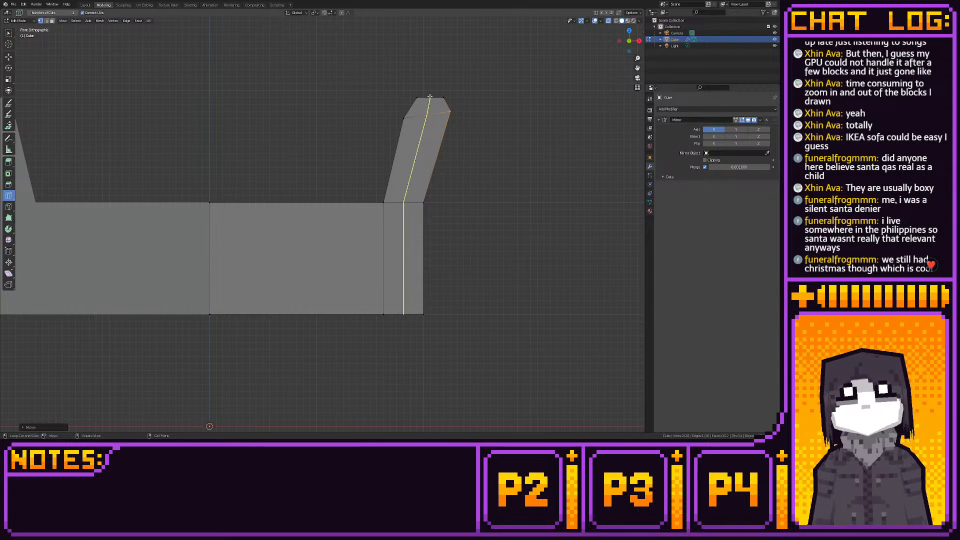
left_click(404, 300)
left_click(9, 58)
left_click_drag(428, 97, 476, 140)
left_click_drag(464, 104, 447, 125)
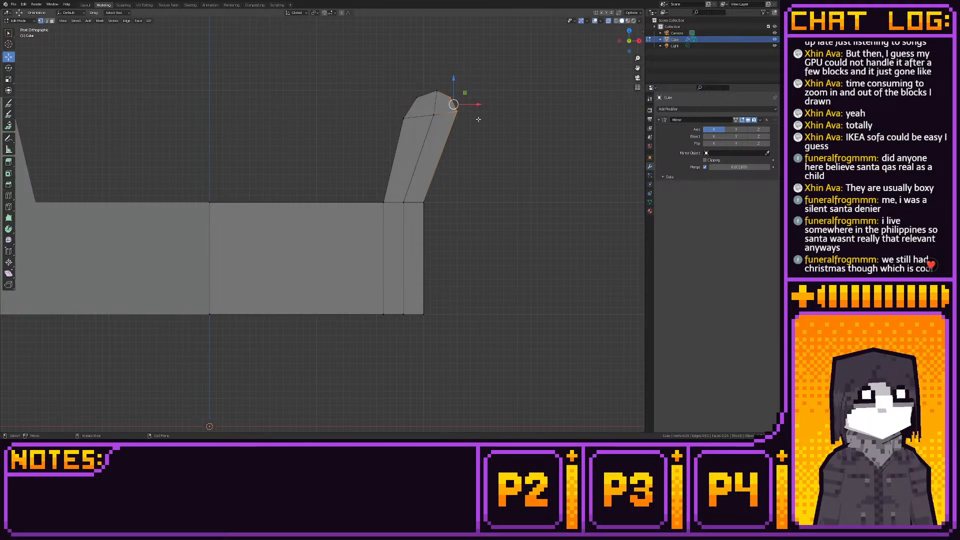
left_click(124, 158)
- Add a loop cut across the middle of the slanted armrest and flatten it vertically
left_click(9, 195)
left_click(420, 159)
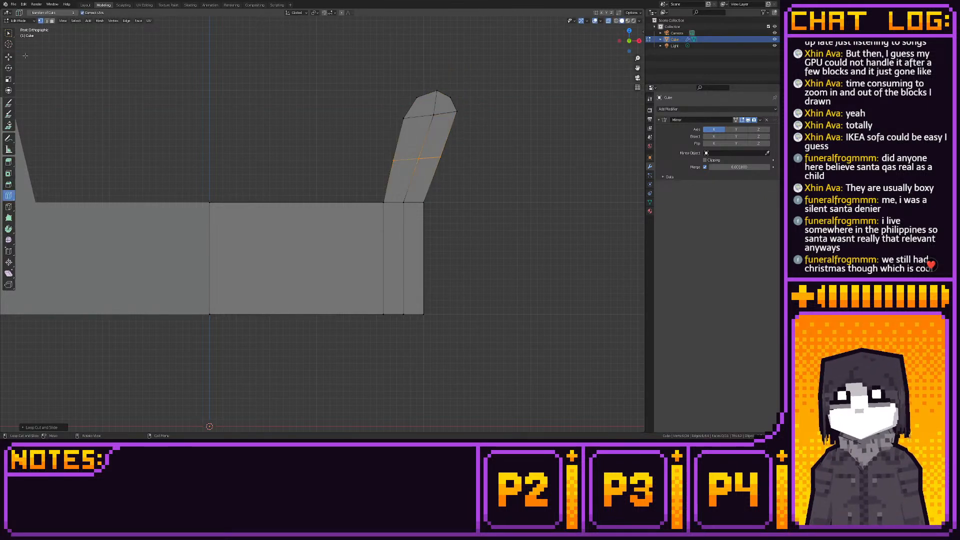
left_click(9, 57)
left_click(439, 164)
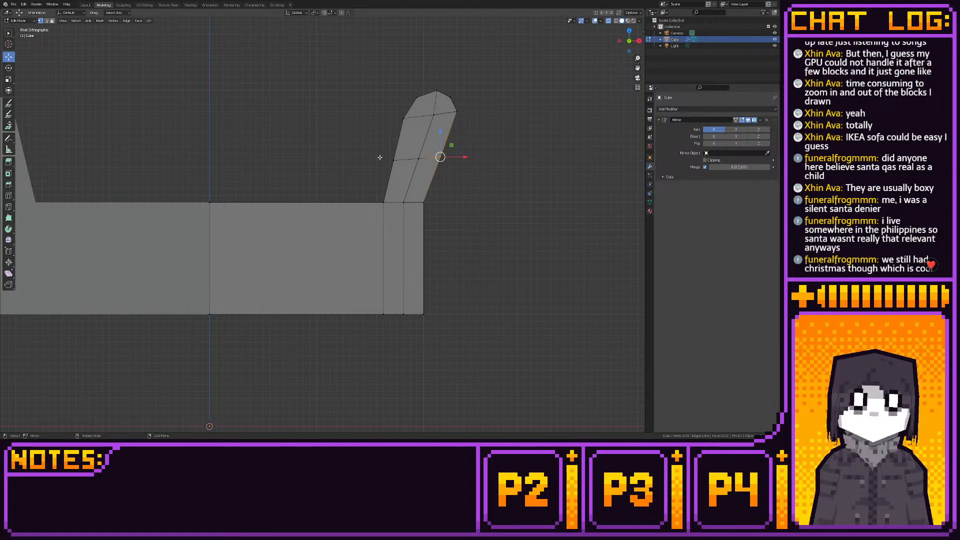
left_click_drag(371, 154, 483, 171)
key("shift+s")
left_click(528, 174)
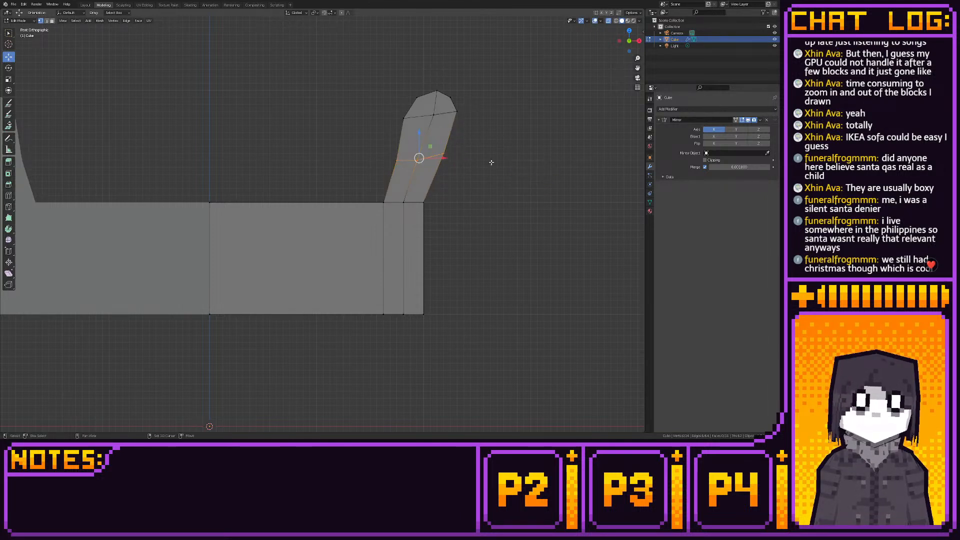
- Move the armrest's crosswise loop up and outward to just below the rounded top, adjusting its inner vertices
left_click_drag(430, 146, 455, 123)
left_click(480, 133)
left_click_drag(391, 138, 416, 126)
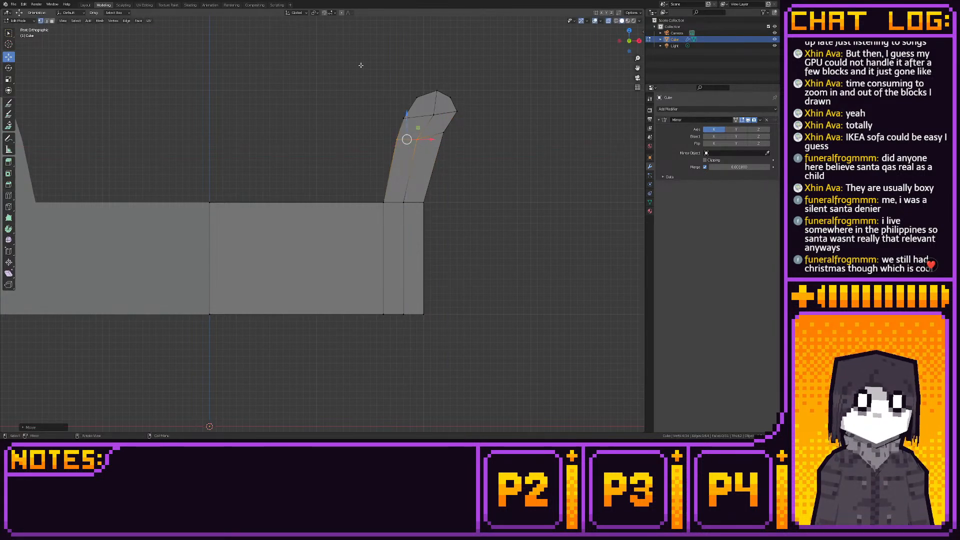
- Reposition the armrest's upper vertices and level the two vertex rows below its rounded top
left_click_drag(365, 65, 491, 150)
mouse_move(465, 99)
left_mouse_down()
mouse_move(452, 119)
mouse_move(457, 93)
left_mouse_up()
mouse_move(437, 126)
left_mouse_down()
mouse_move(450, 140)
mouse_move(443, 116)
mouse_move(448, 130)
mouse_move(447, 111)
mouse_move(445, 122)
mouse_move(456, 116)
mouse_move(429, 98)
mouse_move(449, 119)
left_mouse_up()
key("shift+s")
left_click(484, 122)
left_click(506, 150)
- Check the sofa's overall shape in object mode, and add a lengthwise loop cut through the mesh near its rear side
left_click(86, 5)
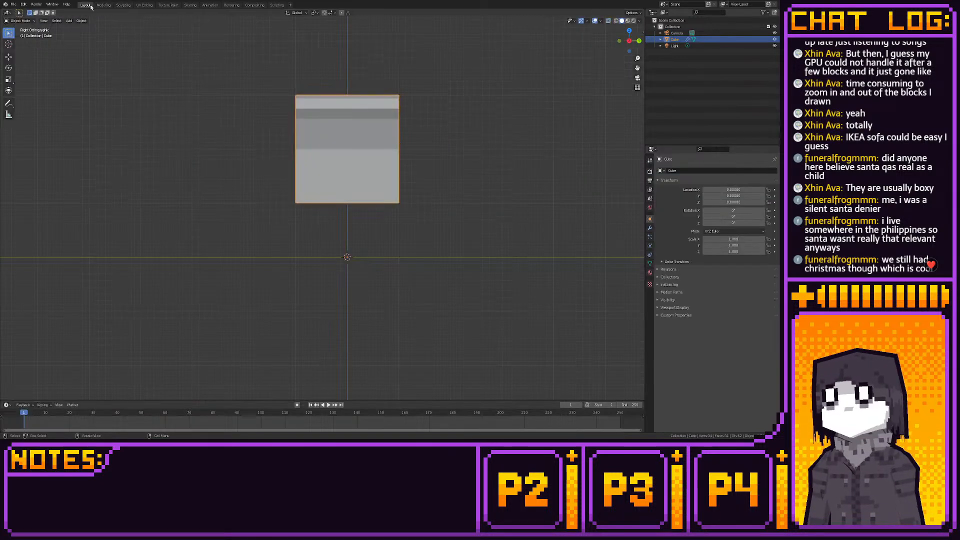
middle_click_drag(322, 133, 408, 156)
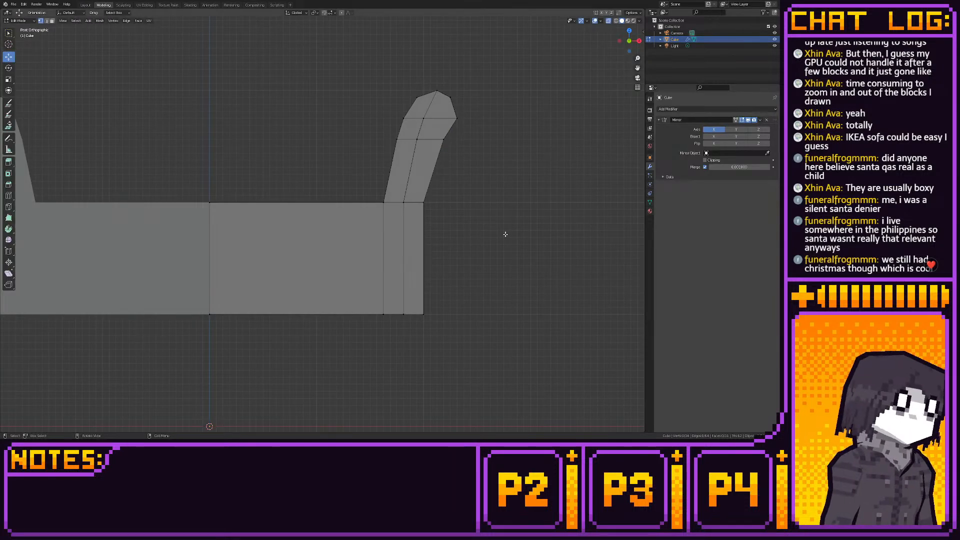
left_click(9, 196)
middle_click_drag(350, 218, 235, 258)
scroll(235, 258, "down", 5)
left_click_drag(400, 235, 424, 235)
left_click(9, 57)
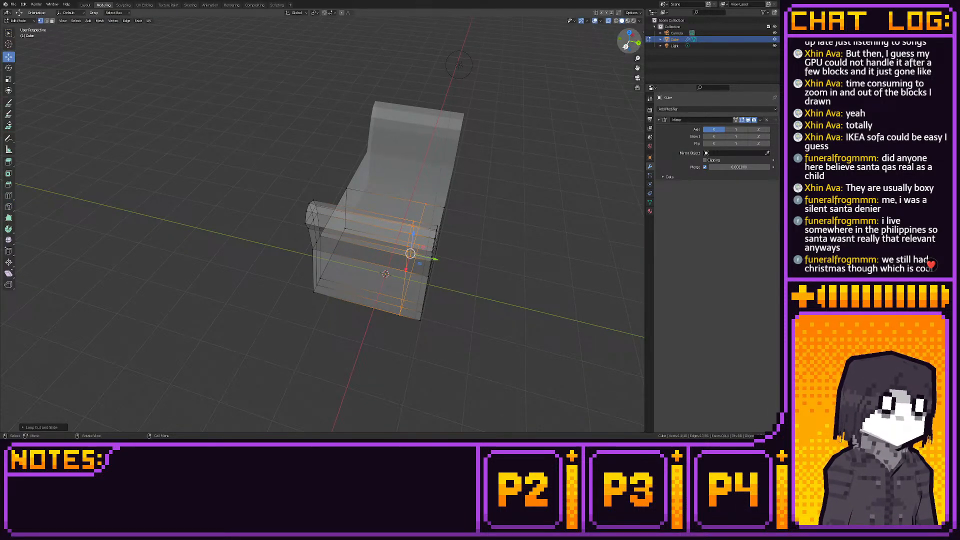
left_click(625, 46)
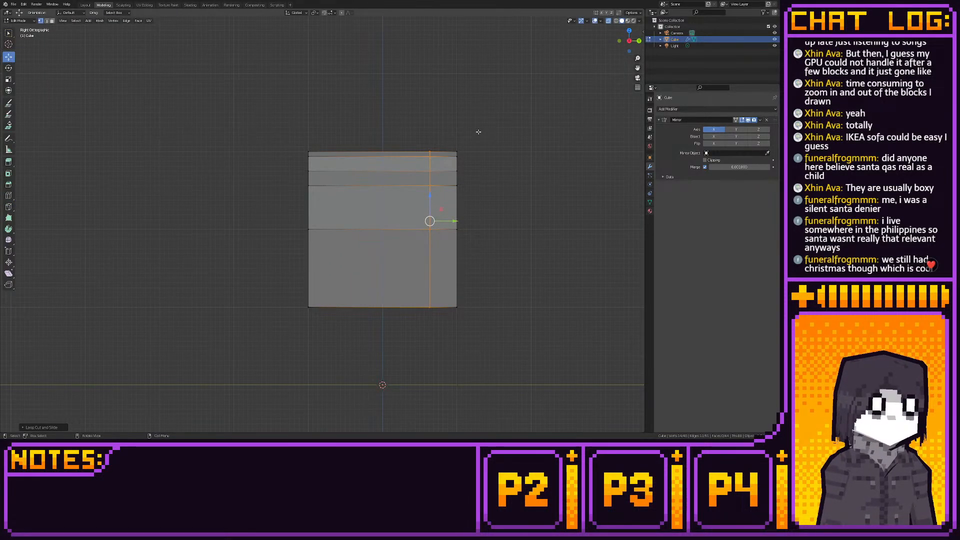
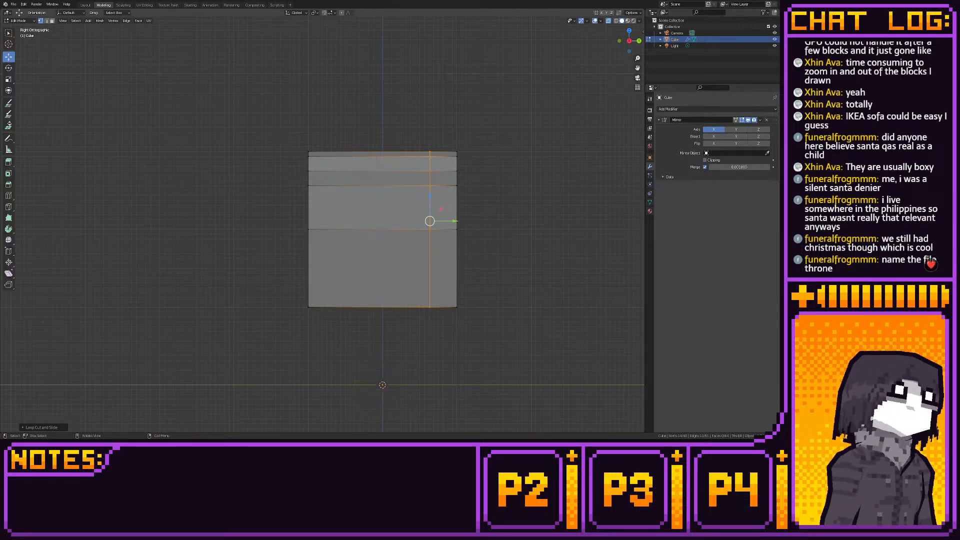
- Select the faces at the rear end of the armrest's rounded top and extrude them upward into a backrest corner post
middle_click_drag(494, 153, 420, 197)
scroll(432, 177, "down", 2)
key("3")
left_click(312, 281)
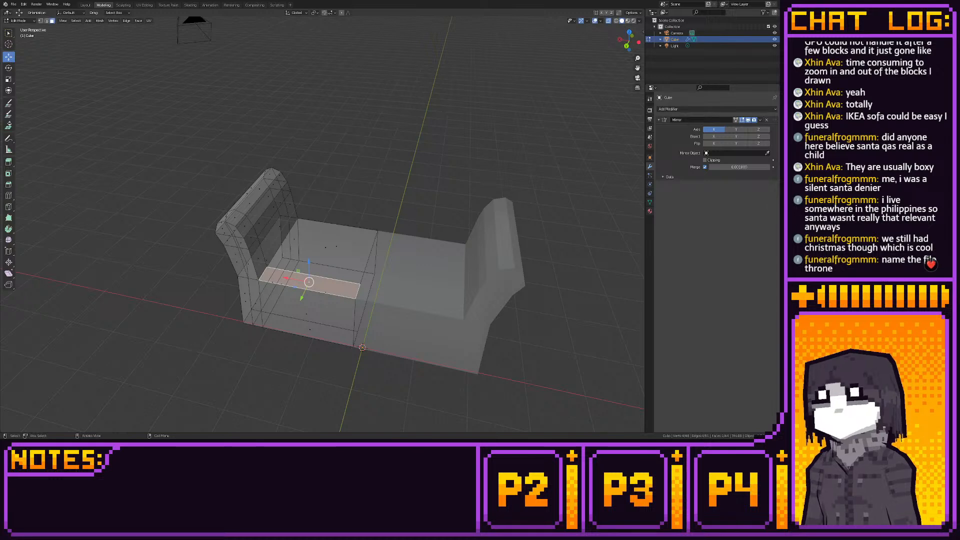
middle_click_drag(205, 196, 272, 198)
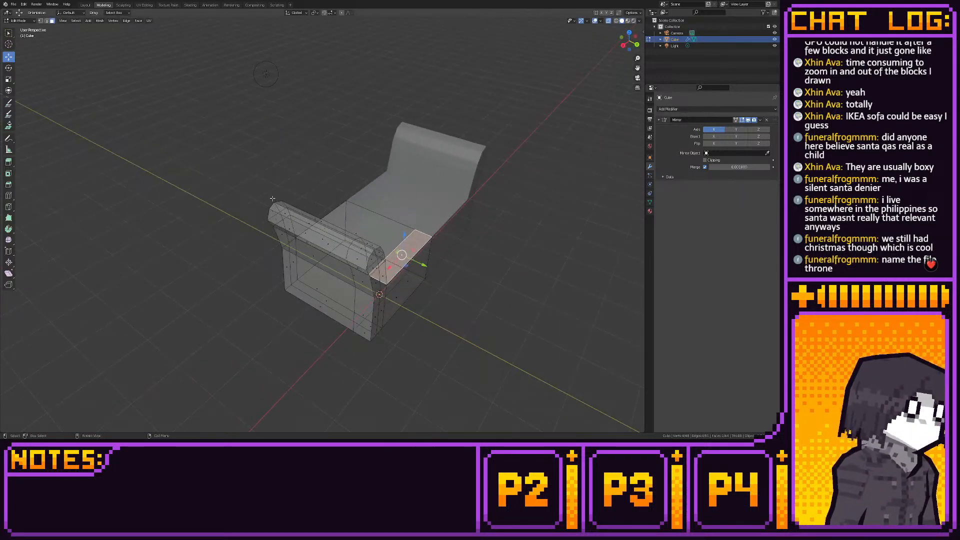
middle_click_drag(358, 235, 253, 210)
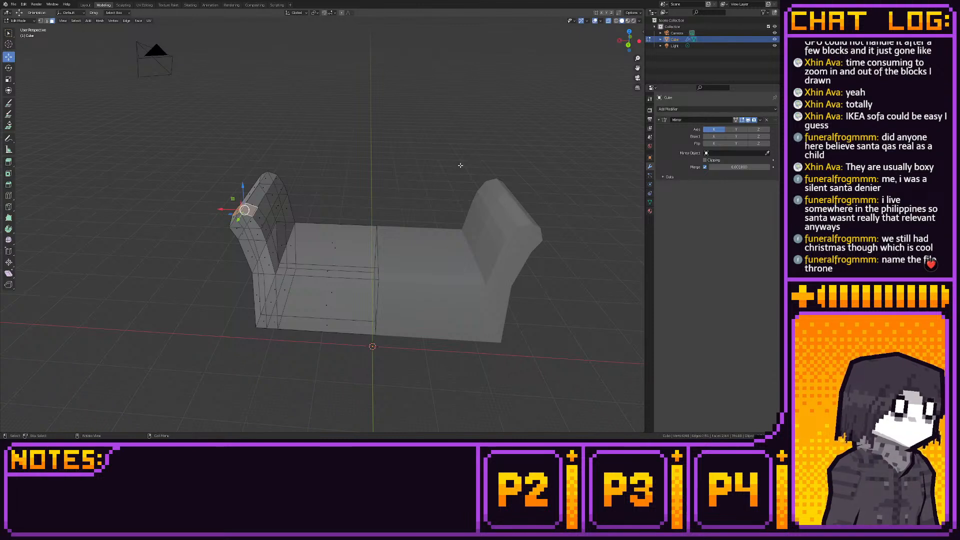
left_click(628, 44)
middle_click_drag(399, 83, 408, 114, "shift")
scroll(435, 130, "up", 1)
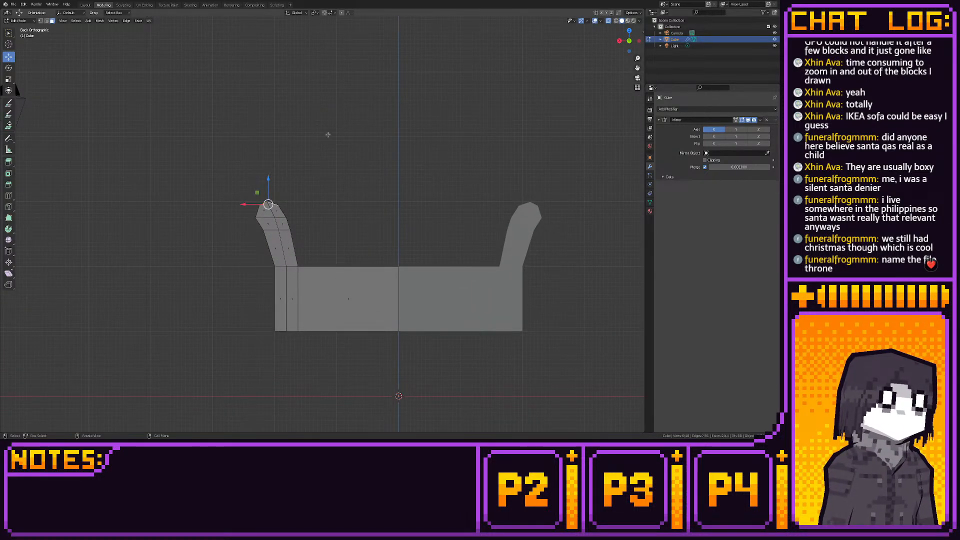
left_click(9, 163)
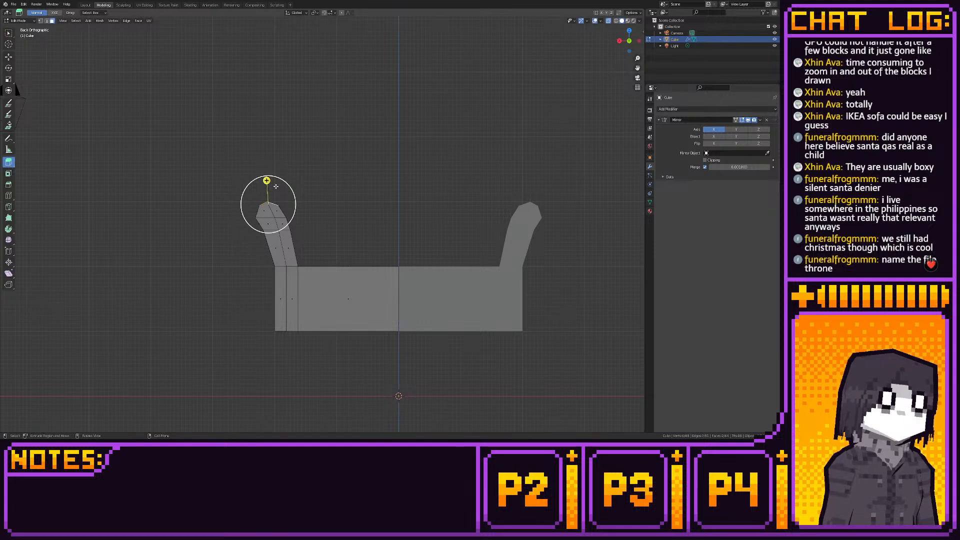
left_click_drag(268, 181, 256, 154)
- Extrude the corner post's inner side toward the sofa's centre and turn on clipping in the Mirror modifier
left_click(8, 57)
key("3")
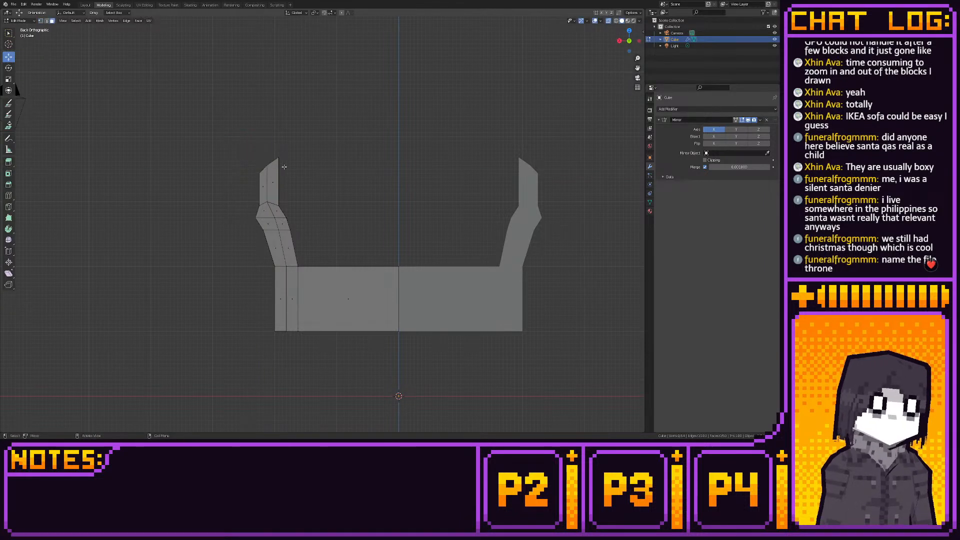
left_click(278, 179)
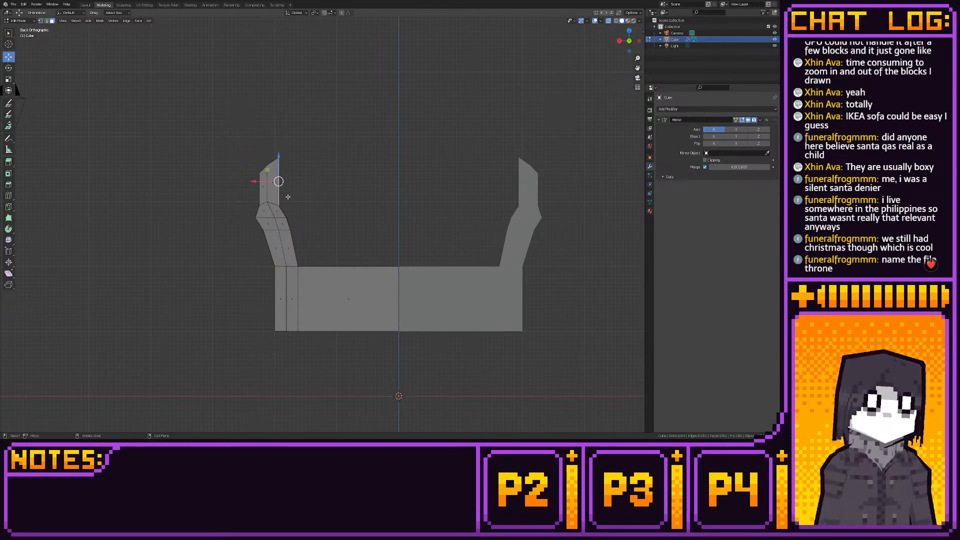
left_click(10, 162)
left_click_drag(299, 181, 406, 181)
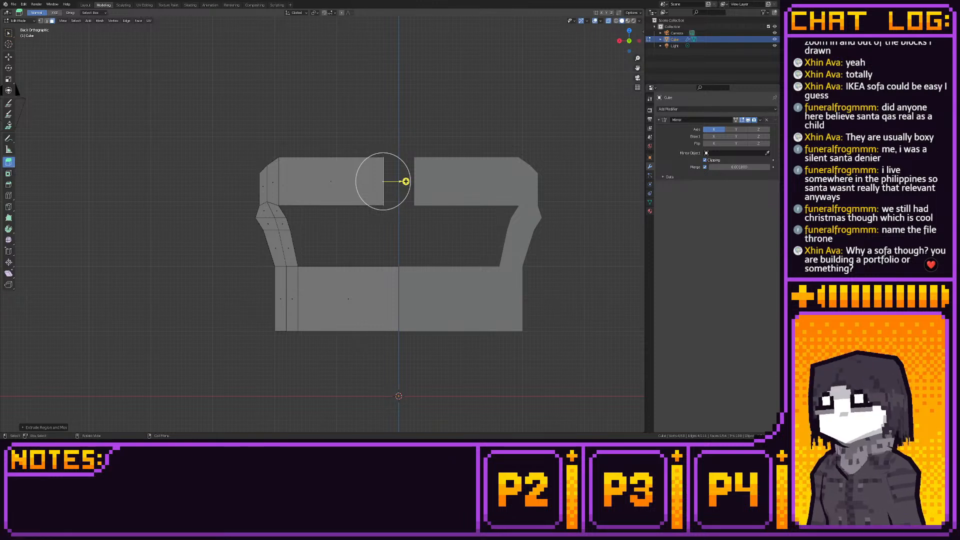
- Delete the backrest's inner end face and move its end vertices to the mirror plane, joining both halves
right_click(385, 175)
left_click(385, 188)
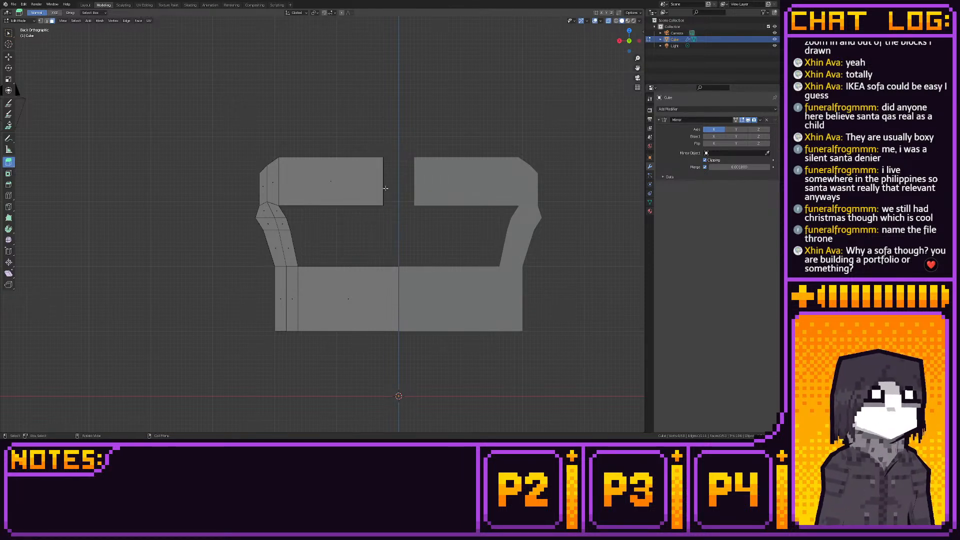
key("1")
left_click_drag(368, 148, 398, 215)
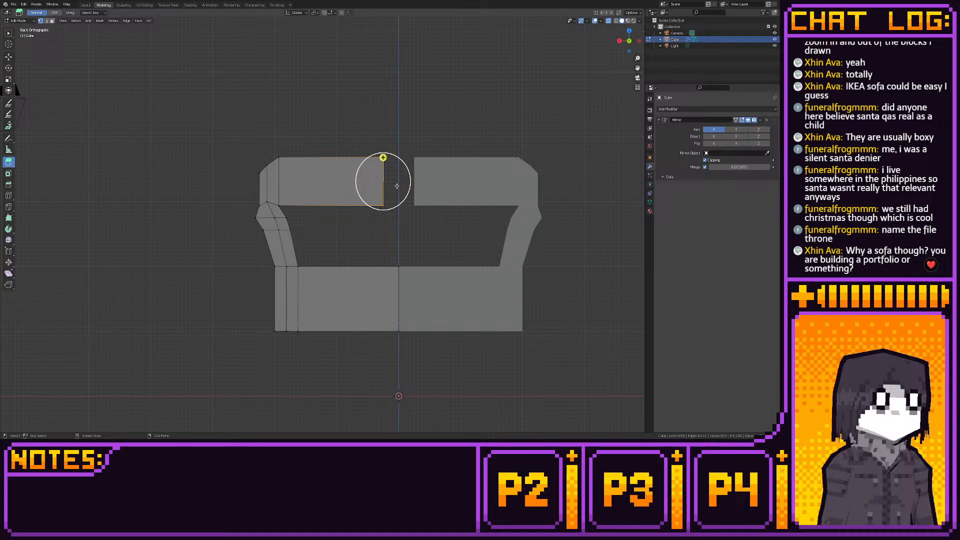
left_click(8, 57)
left_click_drag(363, 181, 391, 180)
left_click(426, 154)
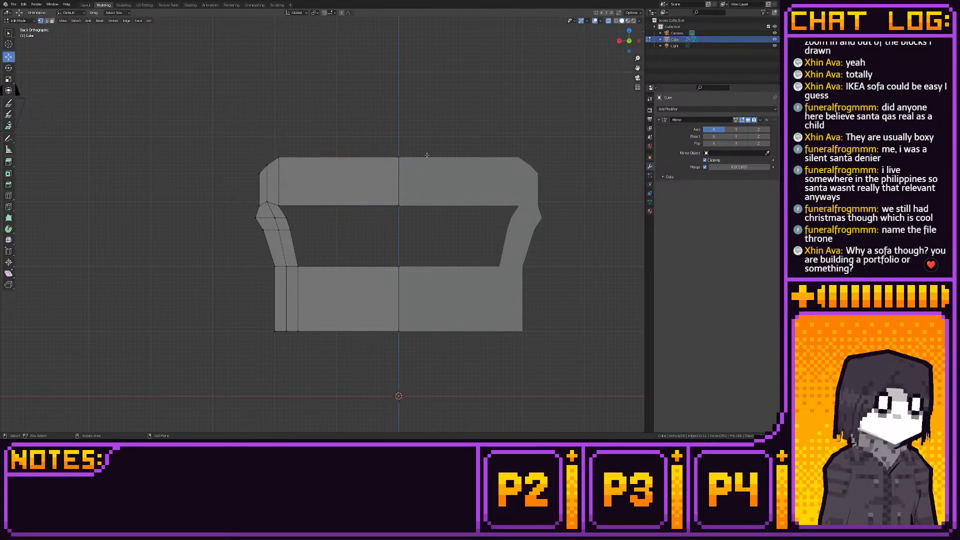
middle_click_drag(427, 154, 437, 174)
left_click(439, 181)
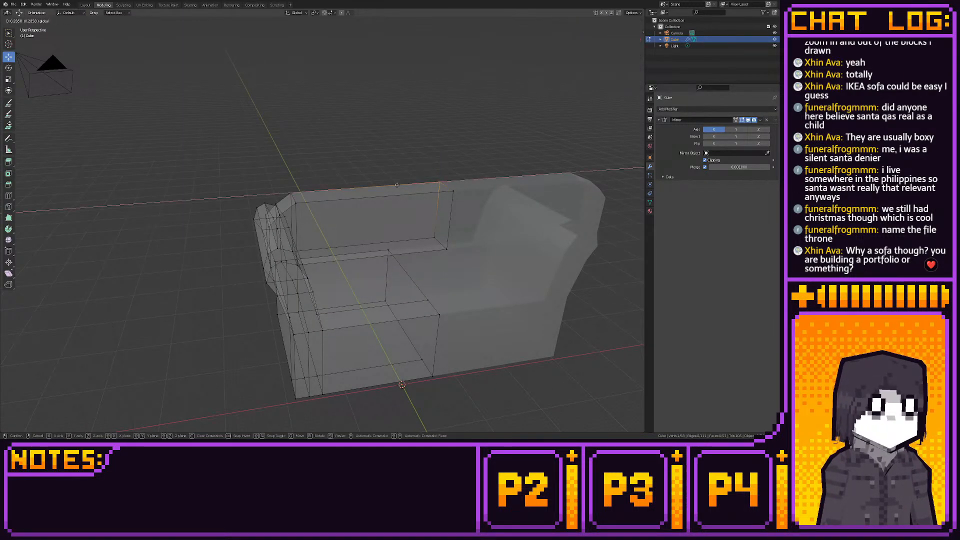
- Delete the armrest's rear inner faces and the rear strip of the seat beneath the backrest
left_click(626, 38)
middle_click_drag(442, 125, 505, 145, "shift")
middle_click_drag(416, 172, 380, 246)
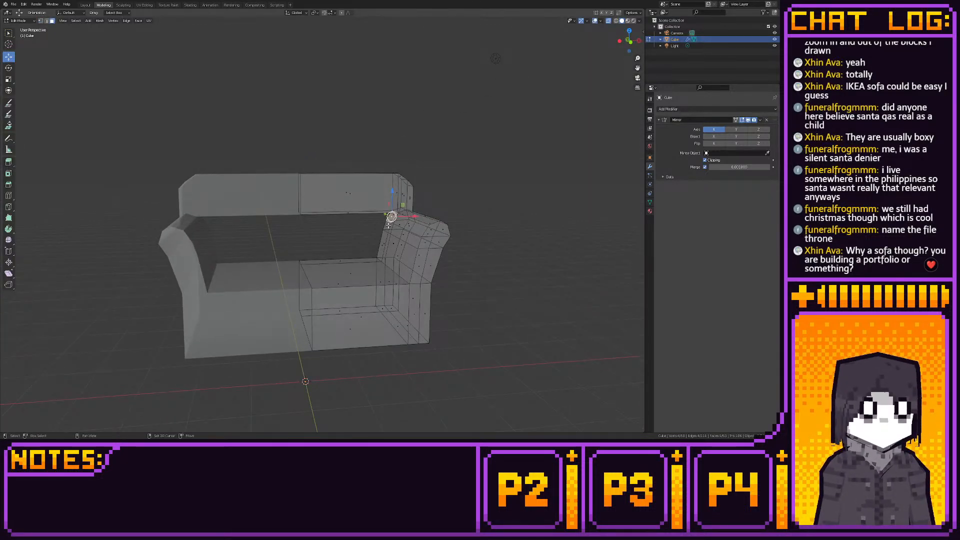
left_click(387, 224, "shift")
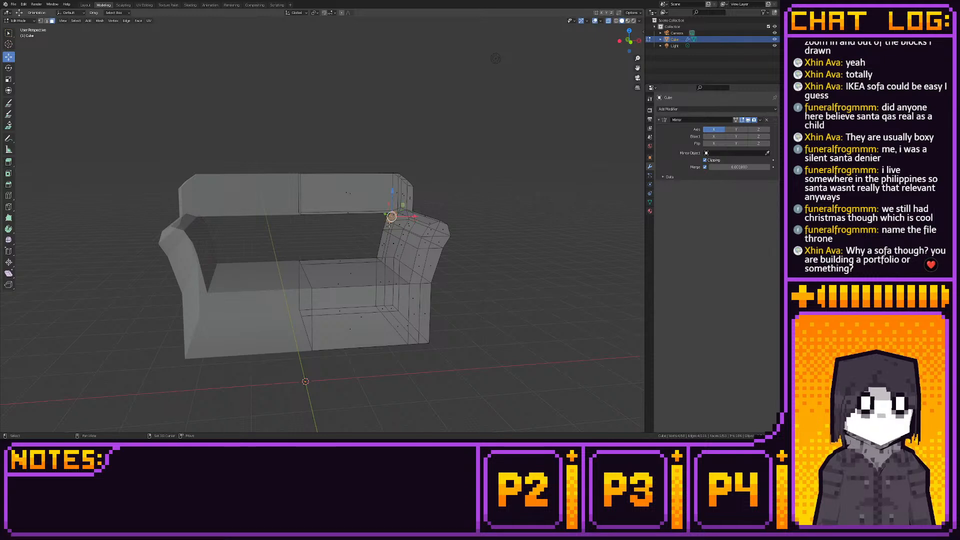
left_click(387, 224, "shift")
left_click(381, 246, "shift")
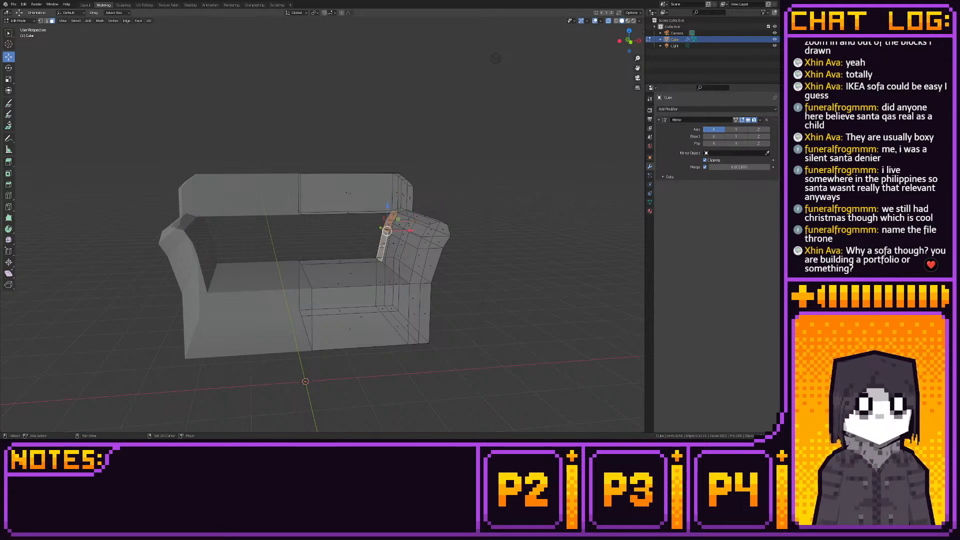
left_click(340, 260, "shift")
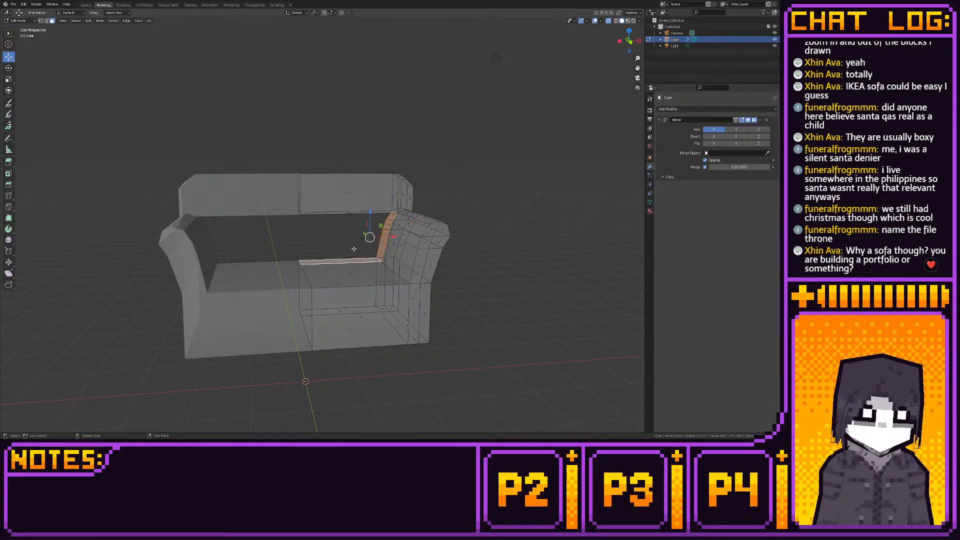
right_click(353, 249)
left_click(356, 250)
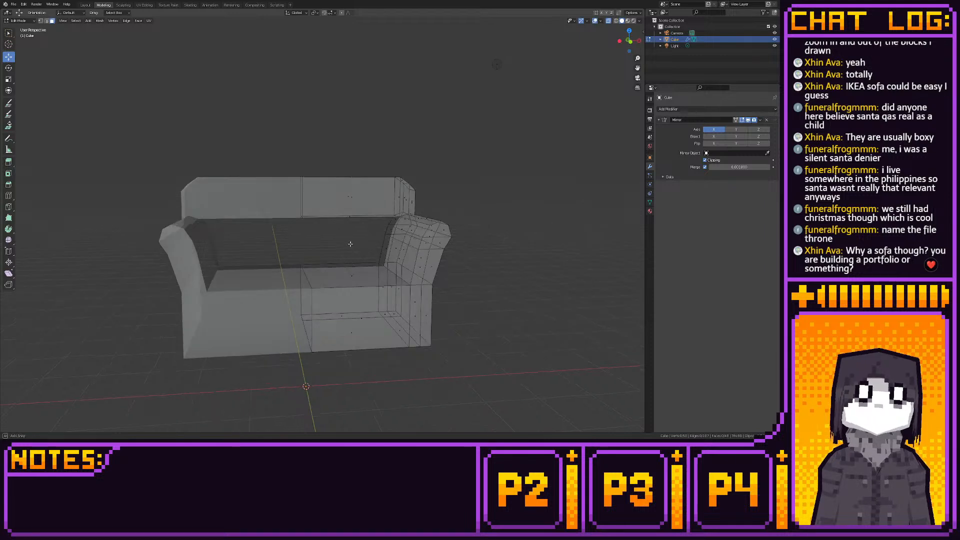
- Add a vertical loop cut halfway across the modelled half of the backrest
middle_click_drag(350, 244, 387, 248)
key("2")
left_click(365, 233)
scroll(358, 251, "up", 1)
left_click(9, 196)
left_click(334, 186)
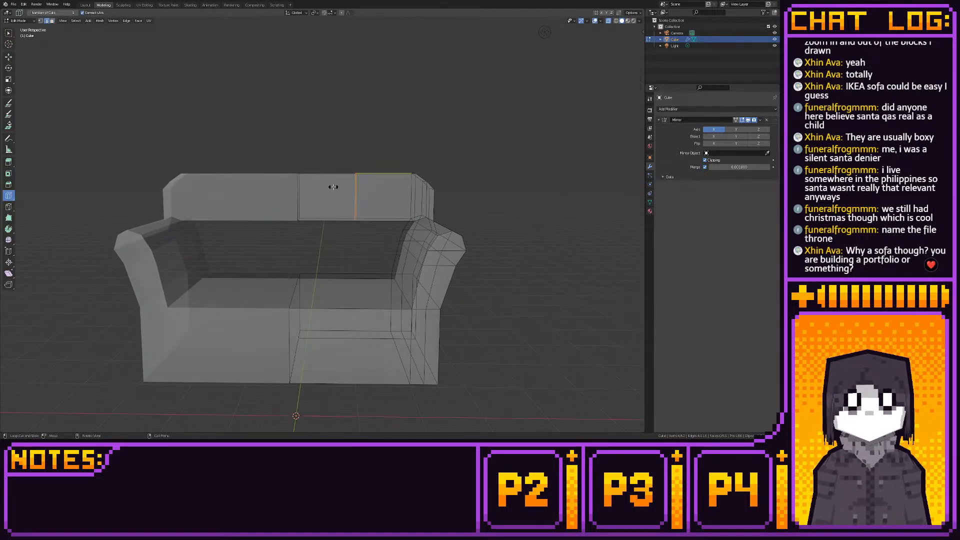
left_click(9, 57)
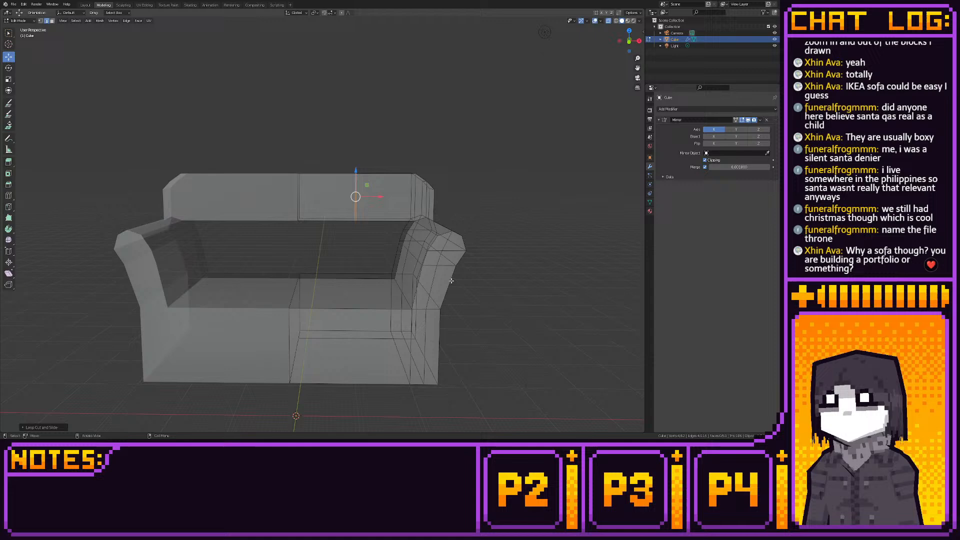
- Fill faces between the seat's rear edges and the backrest's lower edges beside the centre line
left_click(360, 276)
middle_click_drag(357, 274, 339, 213)
left_click(344, 246, "shift")
key("f")
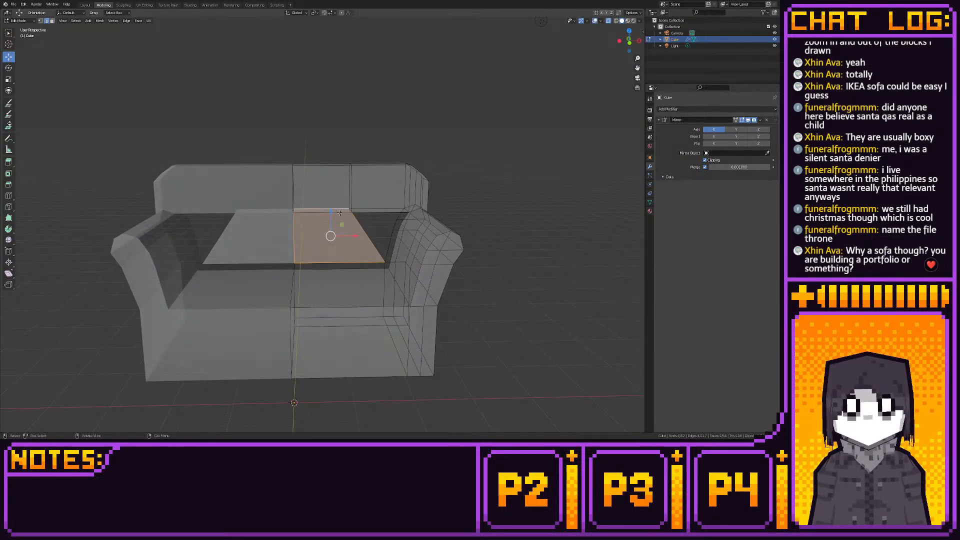
left_click(339, 214)
left_click(332, 271, "shift")
key("f")
- Fill the front gap between the new back panel and the armrest's inner edge with fan-shaped faces
middle_click_drag(331, 271, 361, 283)
left_click(372, 236)
scroll(402, 277, "up", 3)
left_click(373, 289, "shift")
key("f")
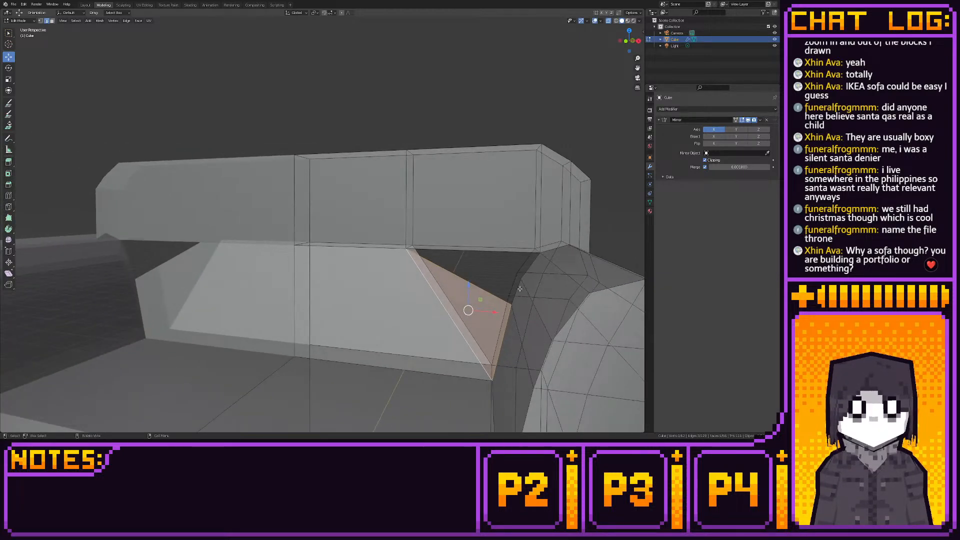
left_click(516, 290)
left_click(483, 287, "shift")
key("f")
left_click(524, 273)
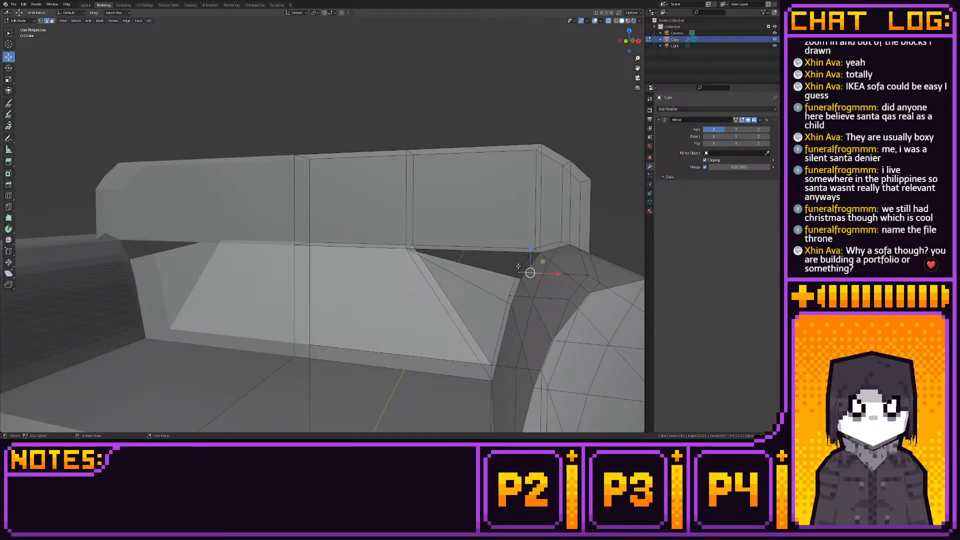
left_click(480, 258, "shift")
key("f")
- Fill the matching gap beside the armrest on the sofa's rear side with faces down to the seat
middle_click_drag(480, 259, 454, 267)
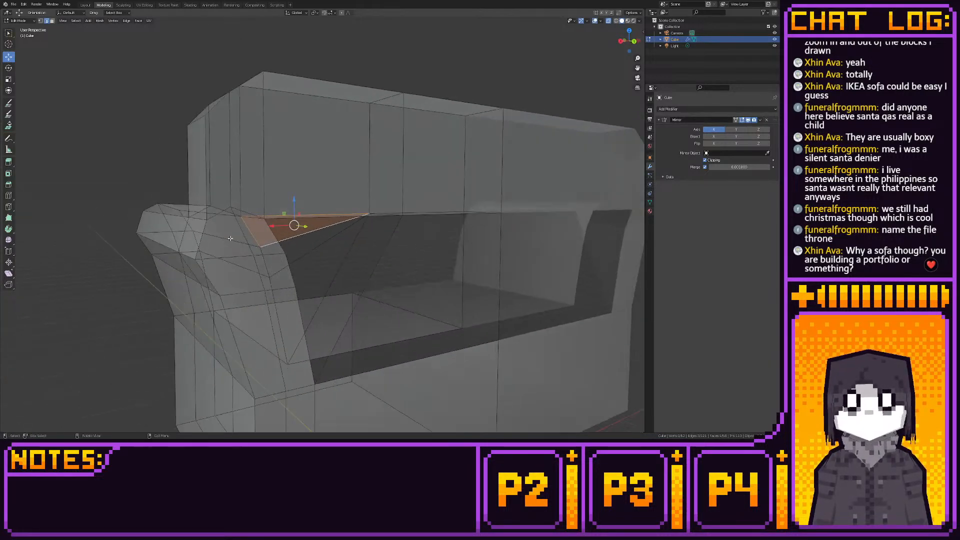
left_click(268, 239)
left_click(286, 219, "shift")
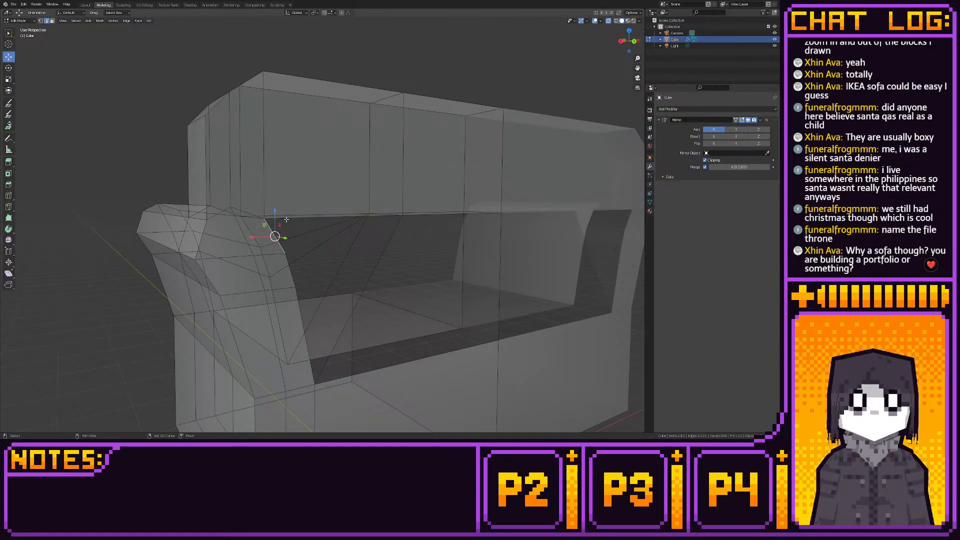
key("f")
left_click(291, 262)
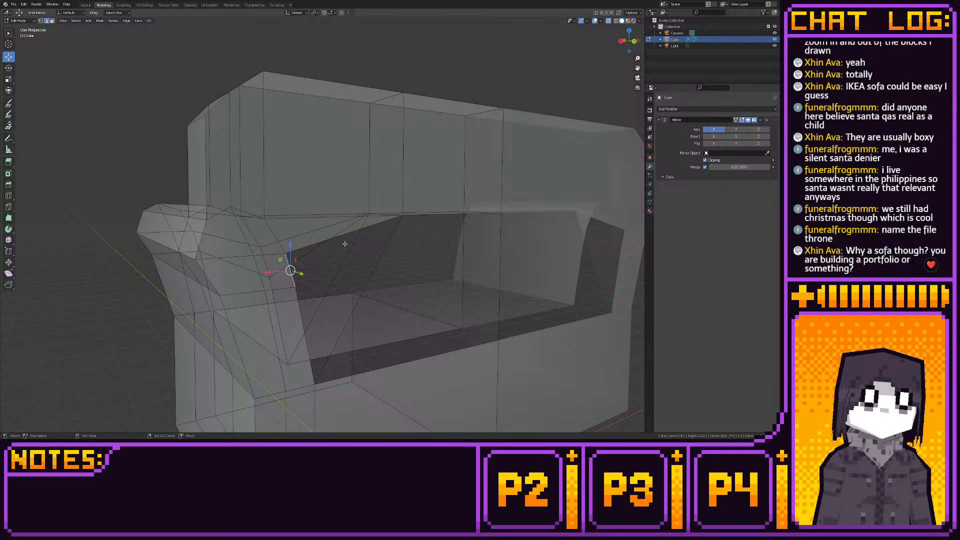
key("f")
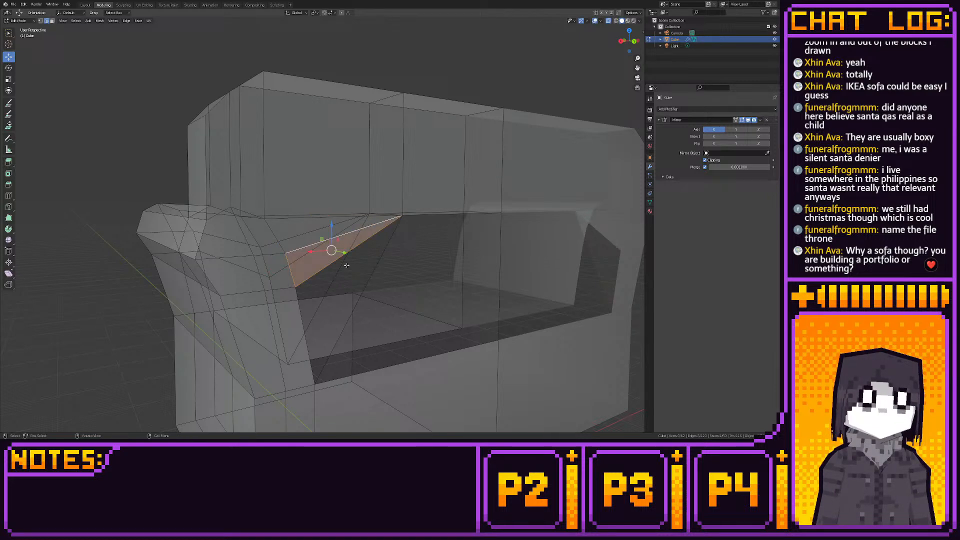
left_click(301, 300)
left_click(302, 322)
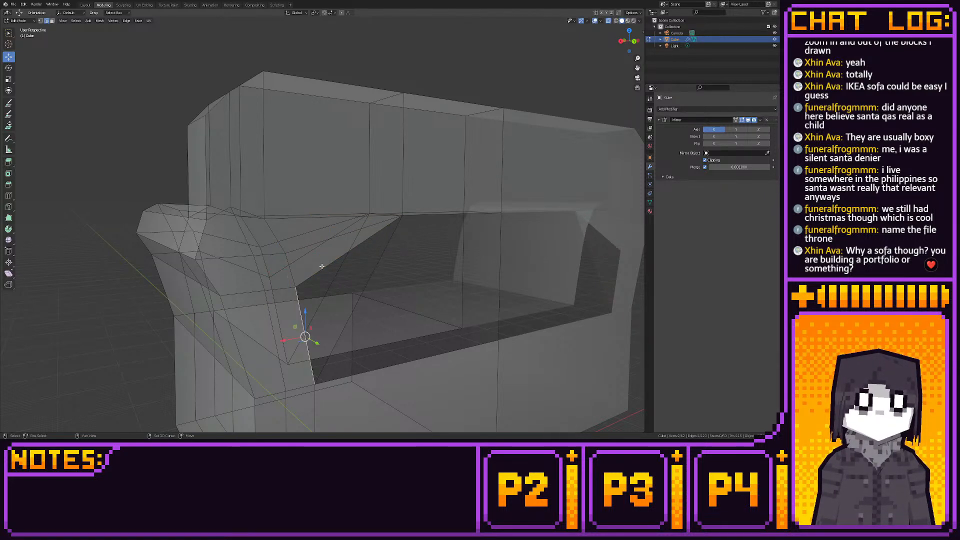
left_click(375, 270, "shift")
key("f")
- Fill the remaining rear opening between the seat's upper edge and the backrest's lower edge
scroll(376, 270, "down", 4)
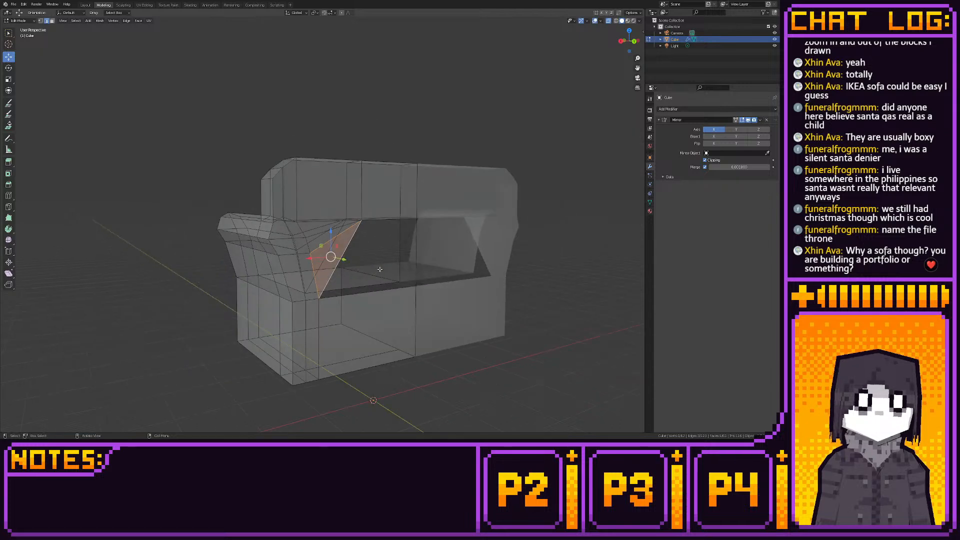
left_click(416, 253)
left_click(338, 263, "shift")
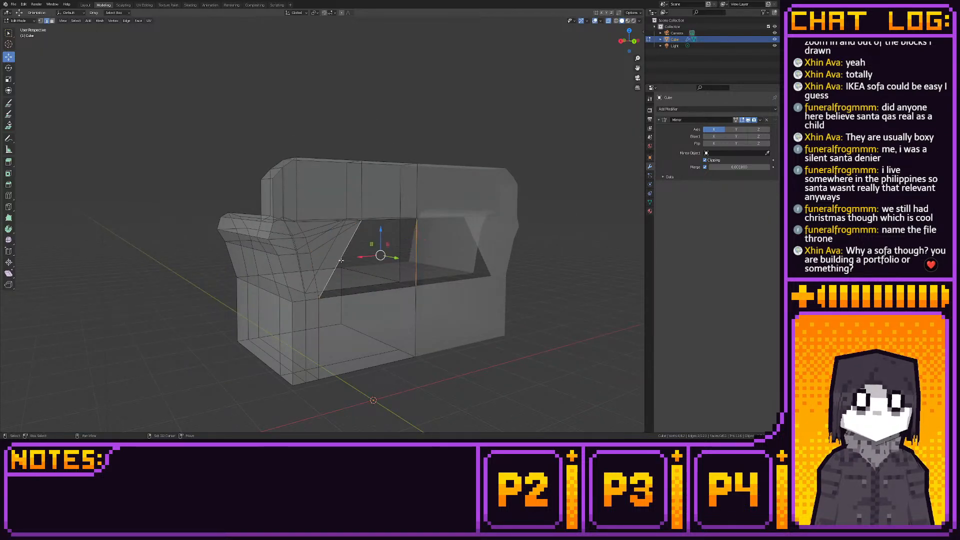
middle_click_drag(413, 275, 381, 281)
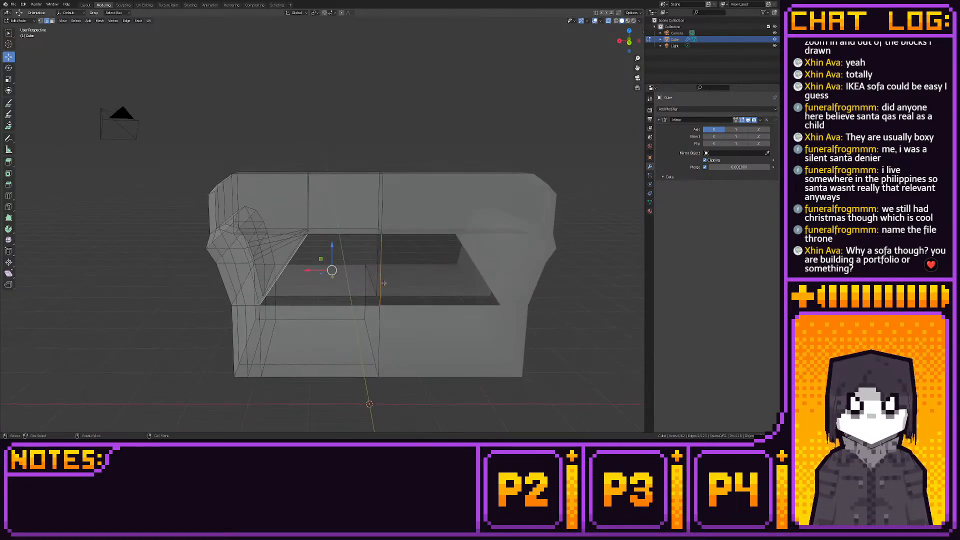
left_click(343, 233, "shift")
middle_click_drag(343, 233, 1, 18)
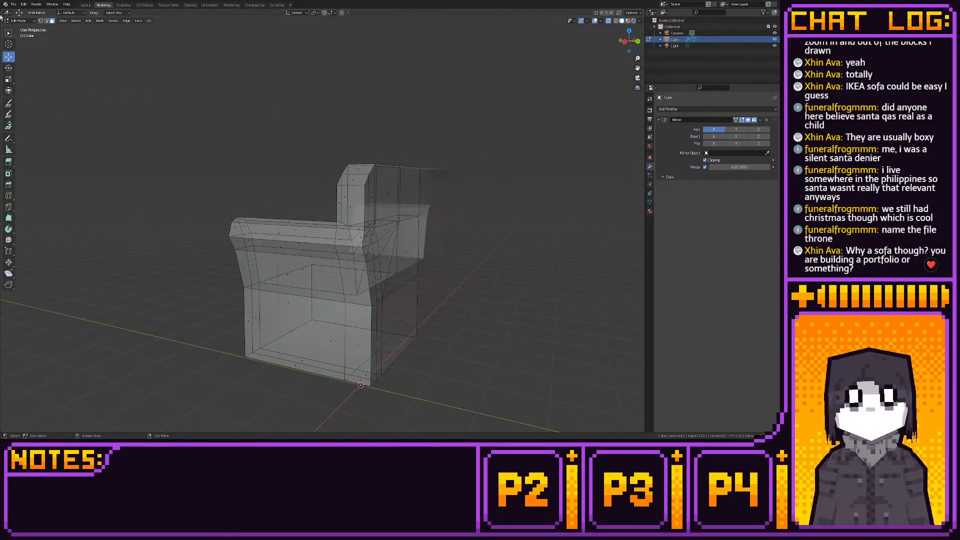
- Check the sofa's overall shape with its new backrest in object mode
left_click(85, 4)
middle_click_drag(175, 65, 132, 125)
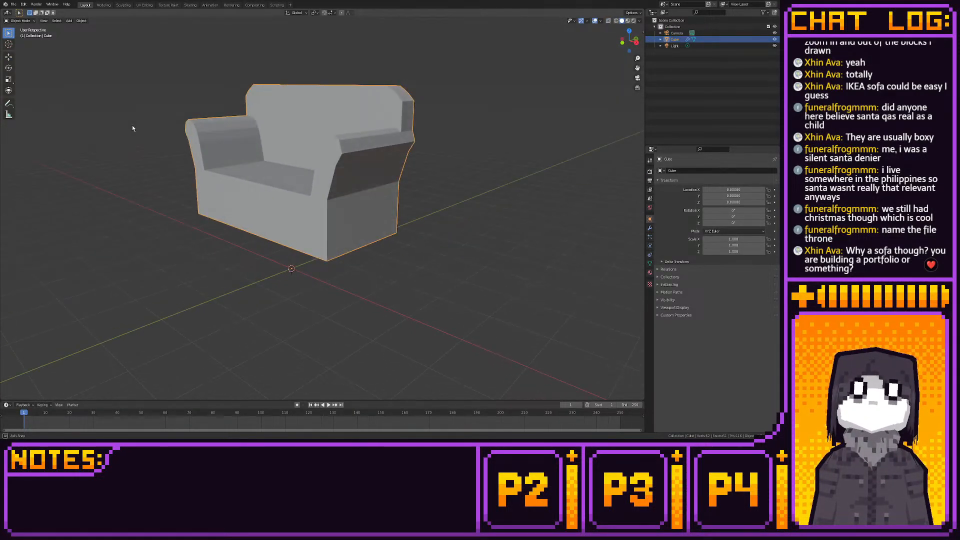
left_click(107, 5)
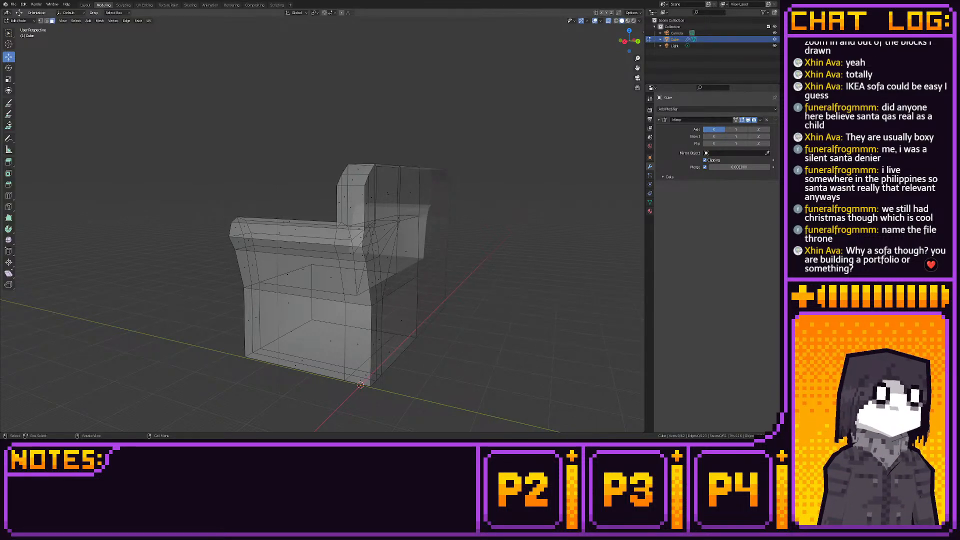
- Display face orientation in material preview shading and flip the normals of the reversed panel on the sofa's rear side
left_click(620, 41)
middle_click_drag(479, 99, 503, 124, "shift")
scroll(502, 162, "up", 3)
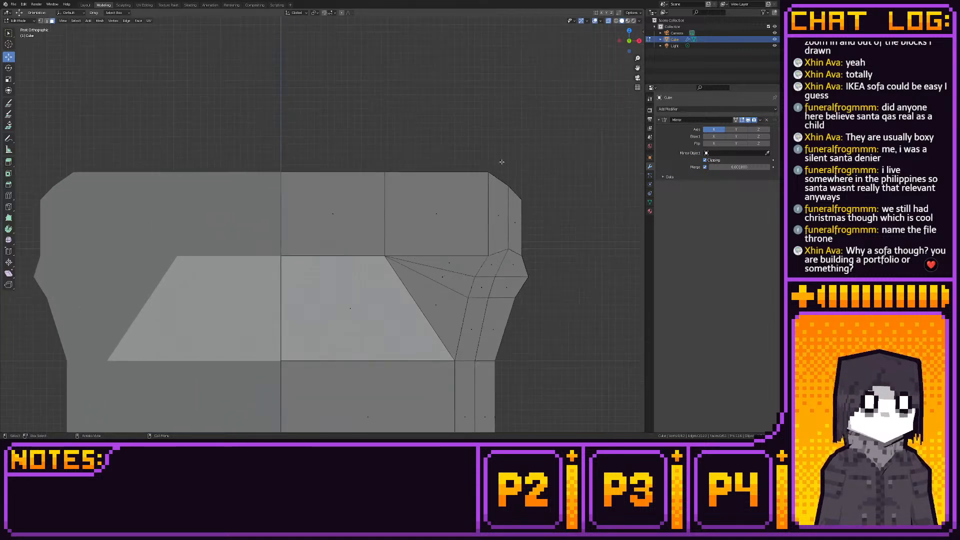
middle_click_drag(501, 162, 525, 229)
left_click(227, 334)
right_click(228, 335)
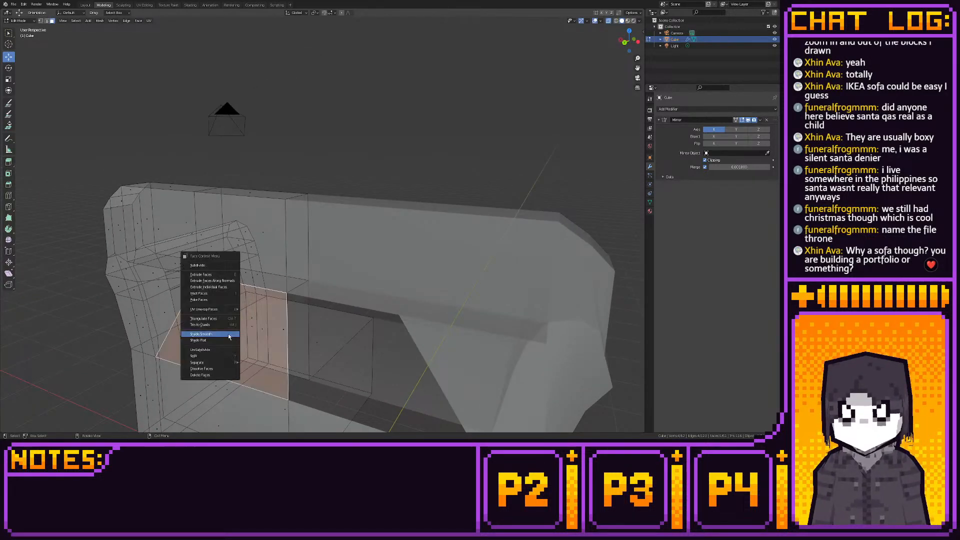
left_click(227, 334)
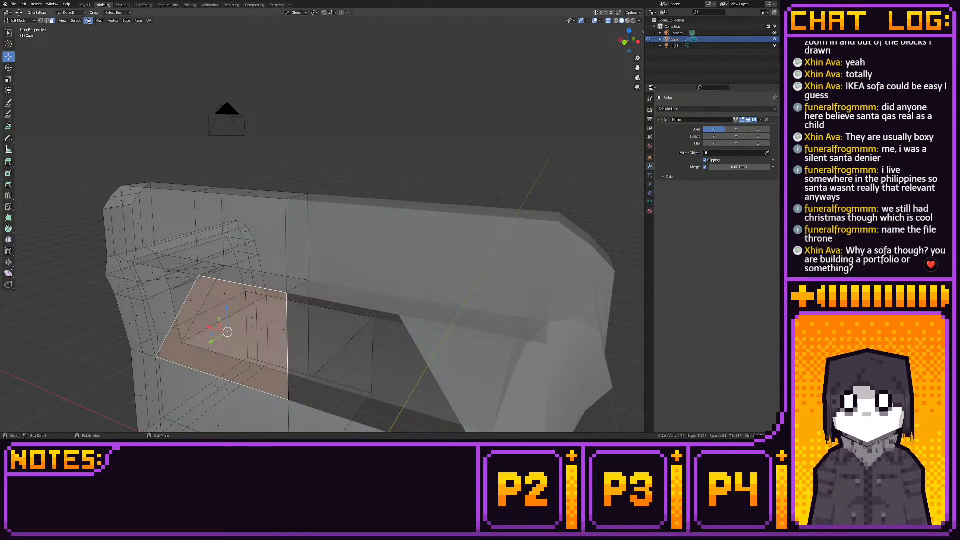
left_click(598, 21)
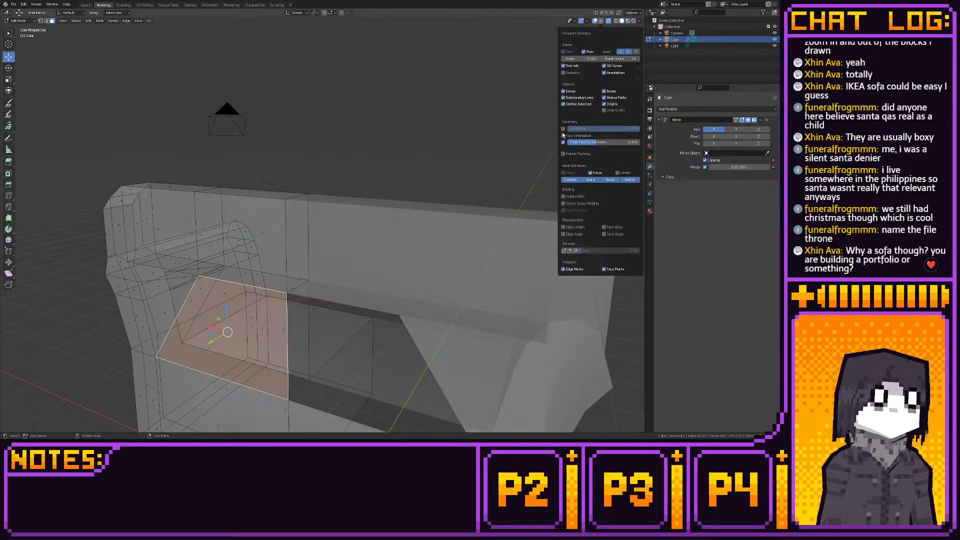
left_click(626, 21)
right_click(197, 305)
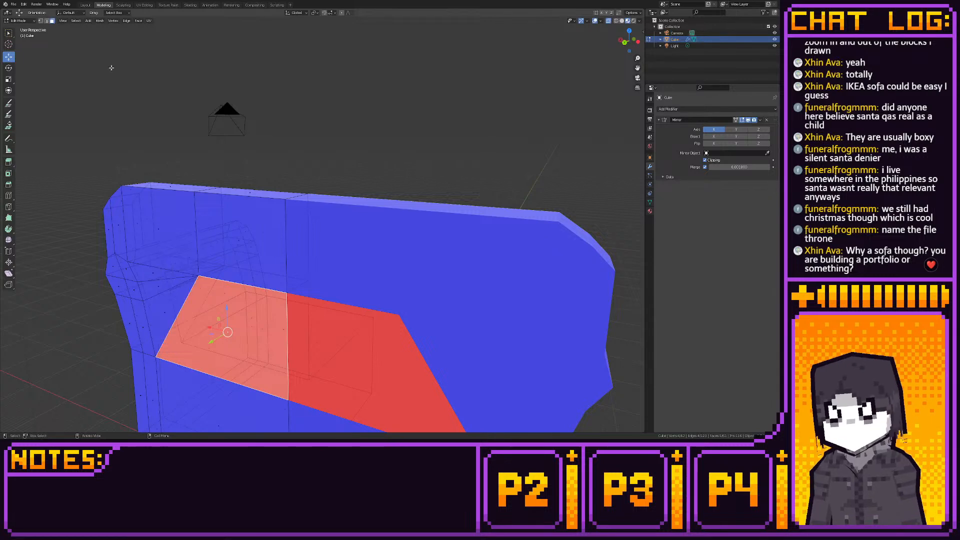
left_click(103, 22)
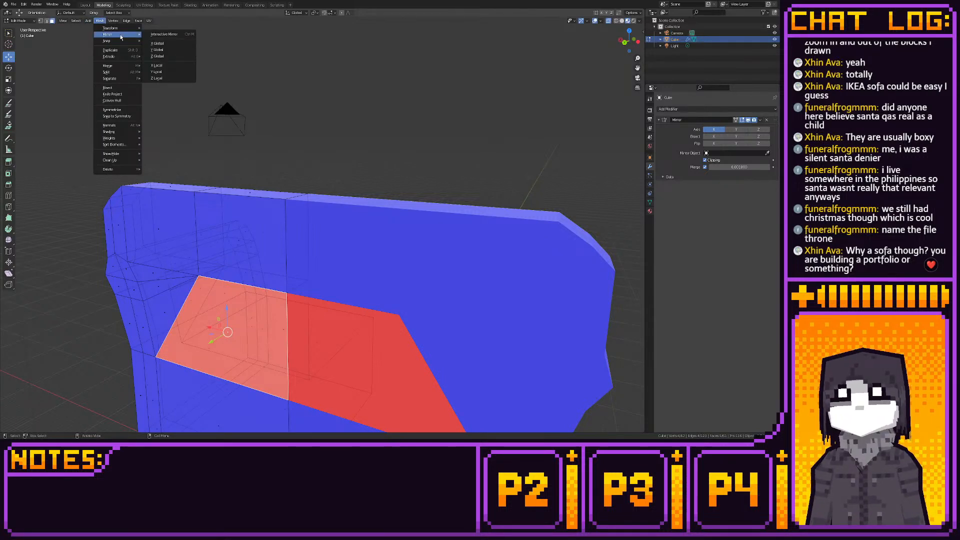
left_click(153, 125)
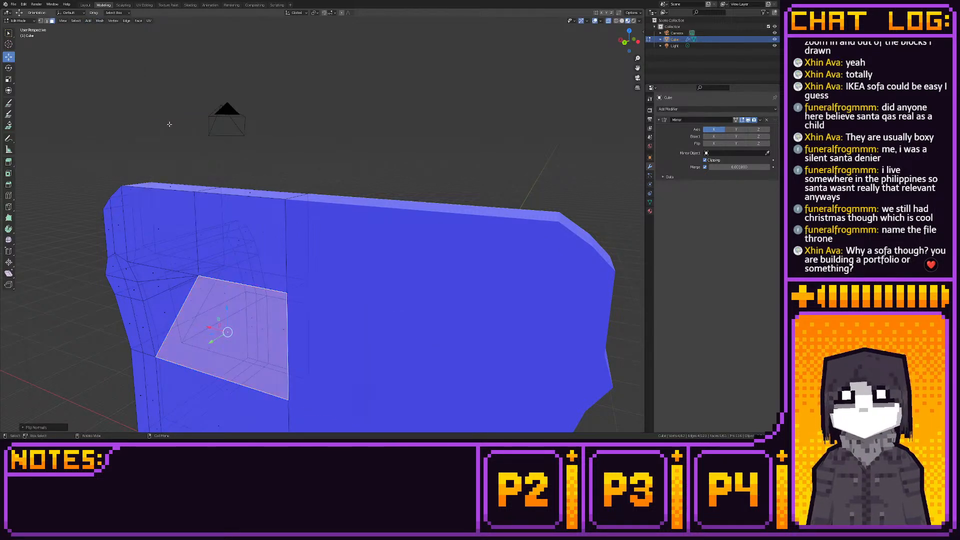
- Check the face directions from the sofa's front and turn off the face orientation display
middle_click_drag(170, 125, 249, 138)
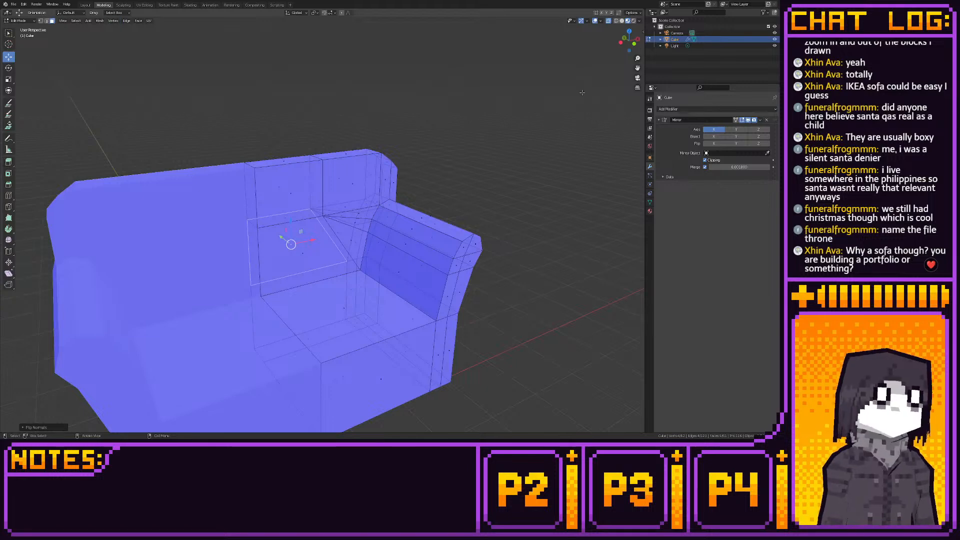
left_click(580, 94)
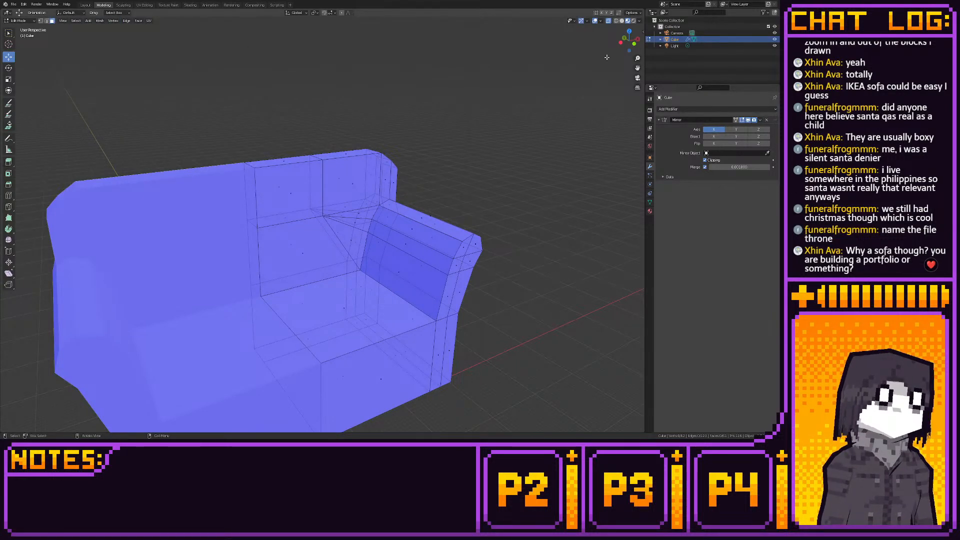
left_click(600, 21)
left_click(563, 143)
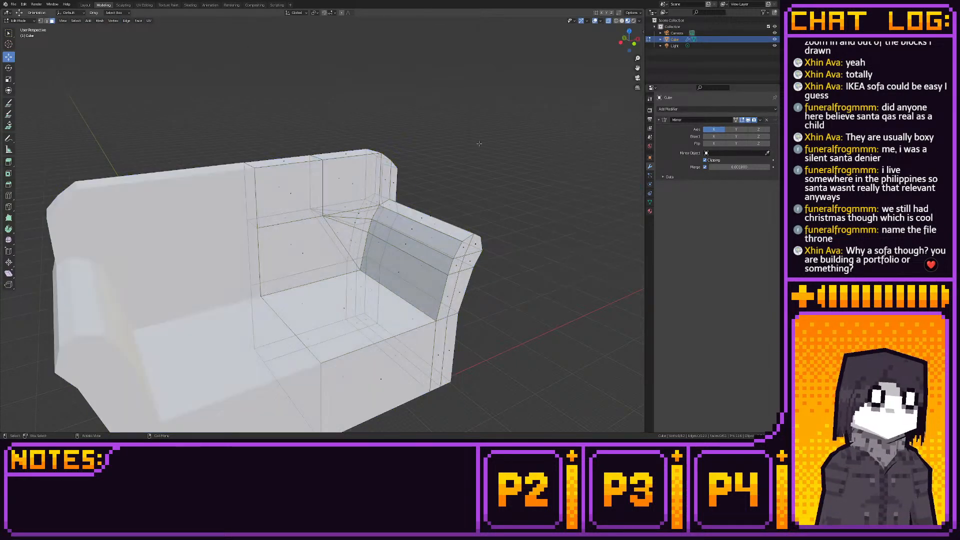
middle_click_drag(376, 145, 393, 116)
left_click(8, 196)
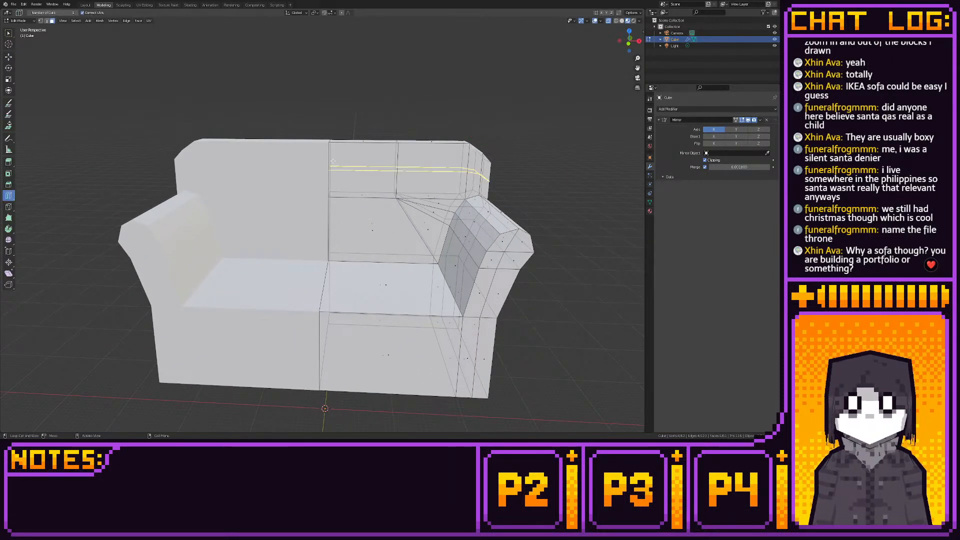
middle_click_drag(375, 144, 375, 61)
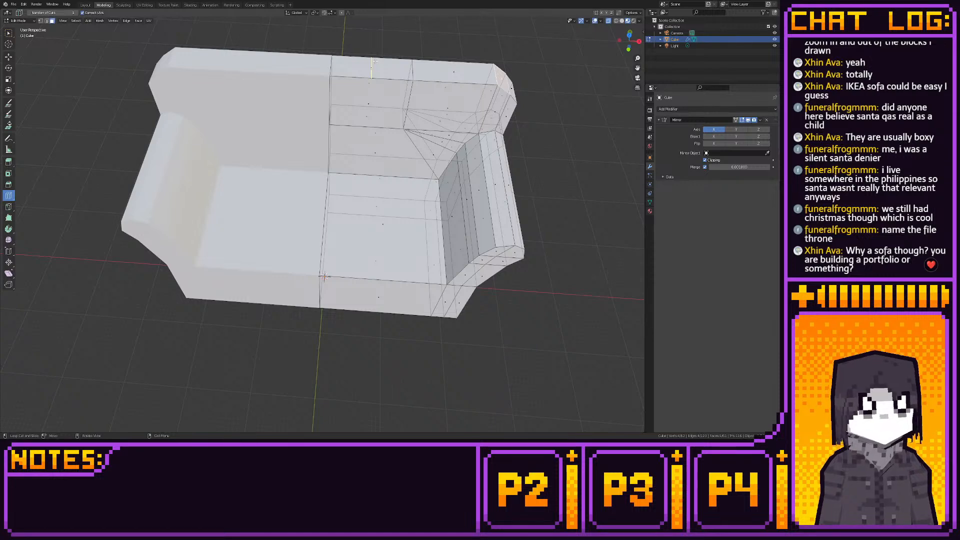
middle_click_drag(379, 95, 377, 70)
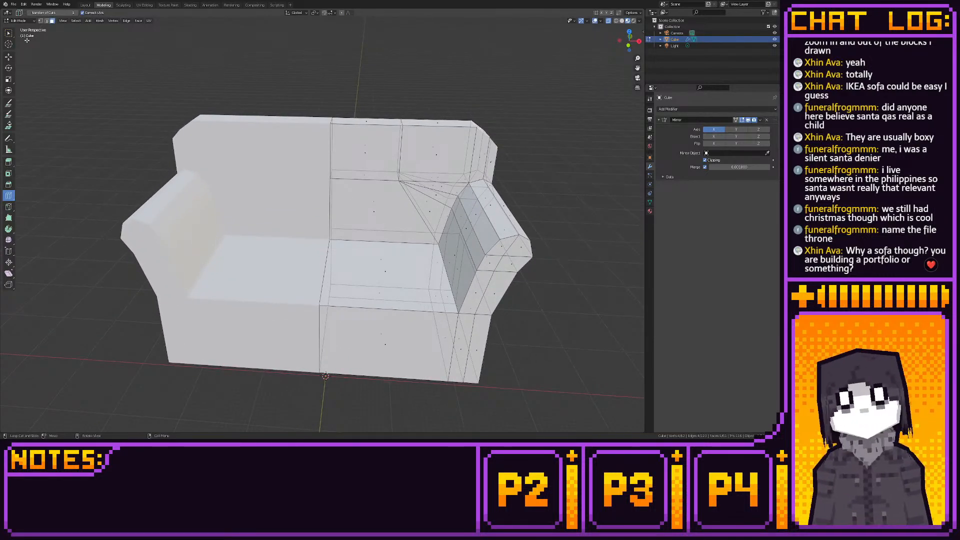
left_click(8, 57)
- Examine the vertices of the fan-shaped faces where the backrest meets the armrest
key("1")
middle_click_drag(424, 246, 349, 257, "shift")
scroll(332, 229, "up", 5)
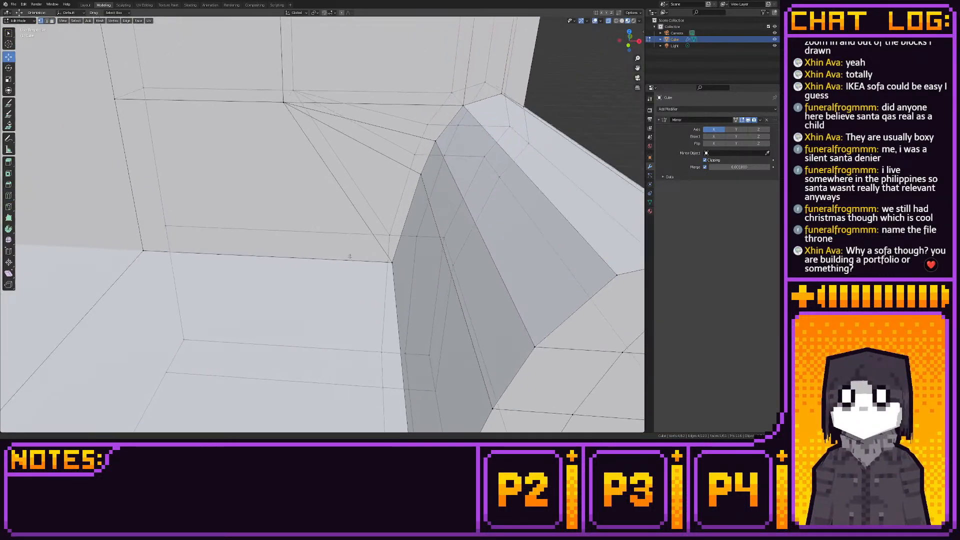
scroll(337, 221, "up", 2)
left_click(278, 85)
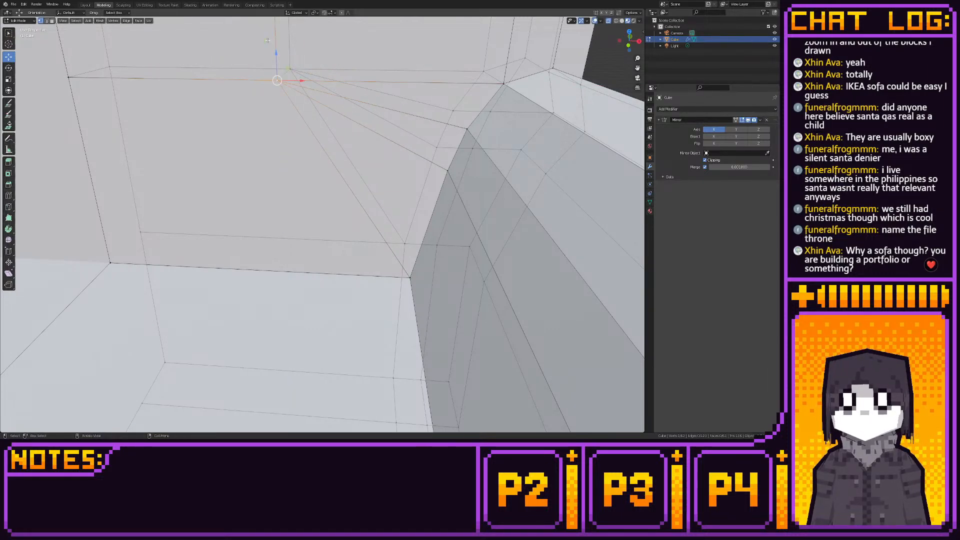
scroll(299, 182, "down", 2)
left_click(546, 139)
scroll(500, 143, "down", 2)
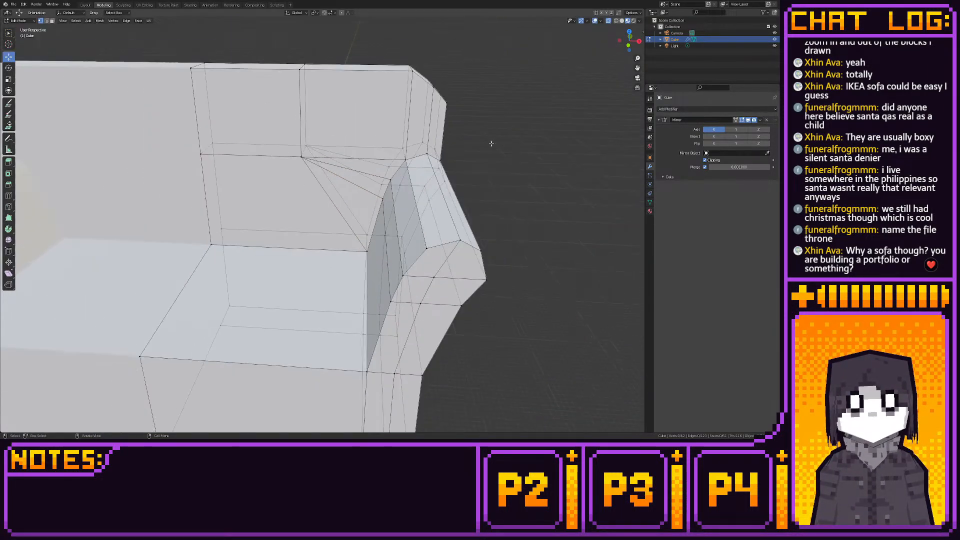
middle_click_drag(414, 144, 456, 190, "shift")
left_click(8, 194)
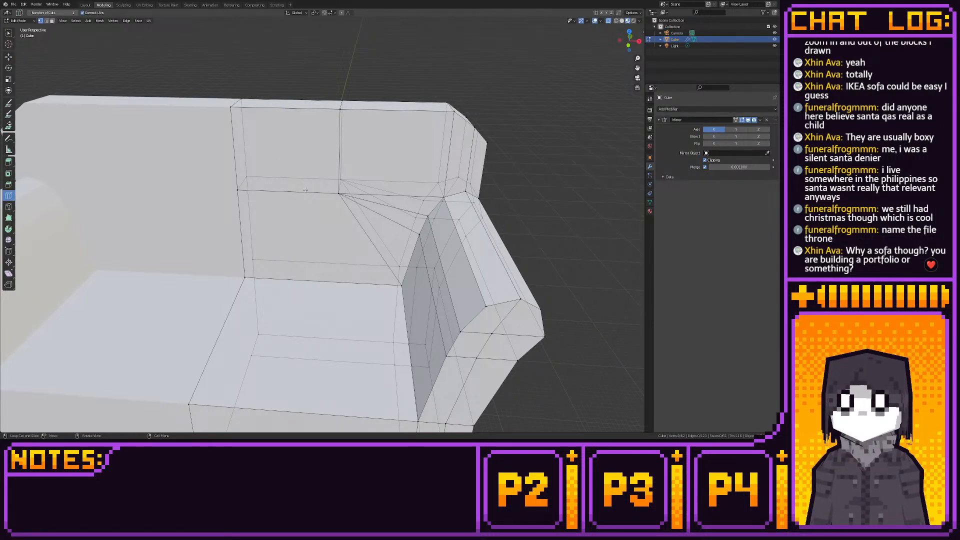
scroll(294, 190, "down", 3)
middle_click_drag(214, 197, 292, 226)
left_click(9, 57)
- Delete the internal face inside the backrest on the sofa's mirror centre plane
key("3")
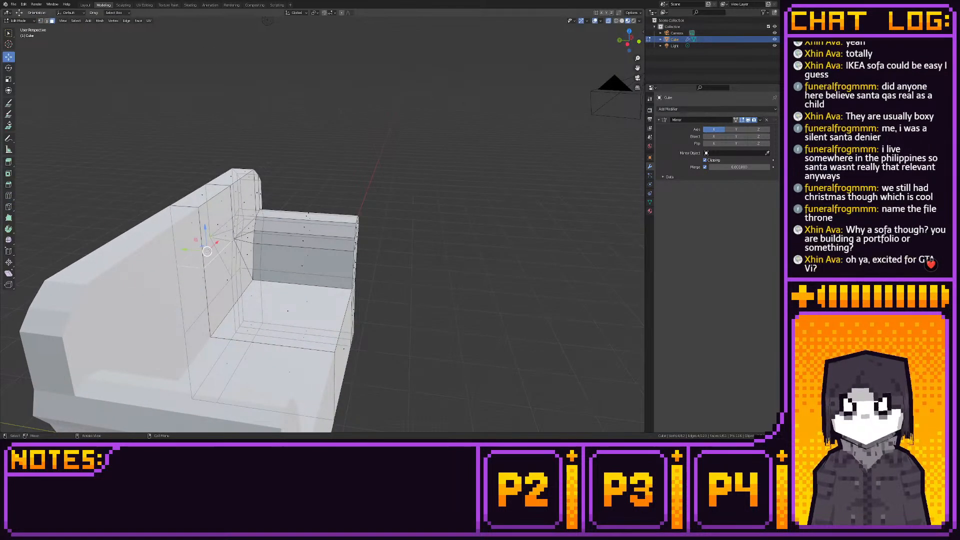
left_click(205, 254)
key("x")
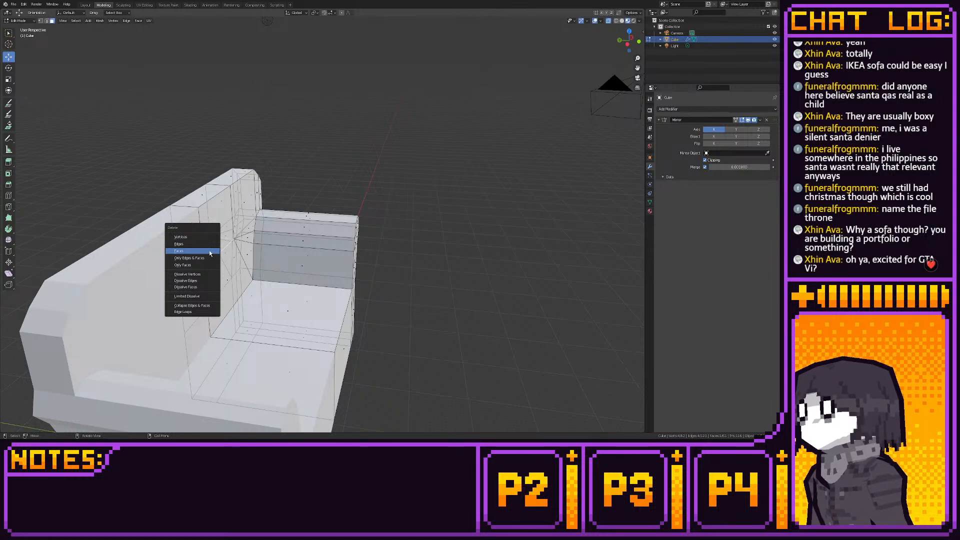
left_click(210, 251)
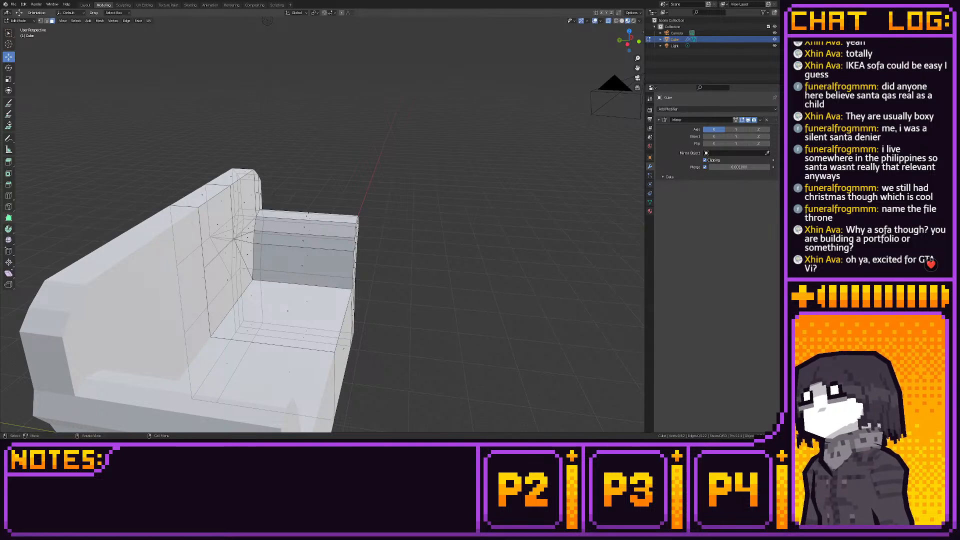
- Add a vertical loop cut through the backrest, seat and base between the centre line and the fan corner
middle_click_drag(100, 210, 170, 202)
left_click(9, 196)
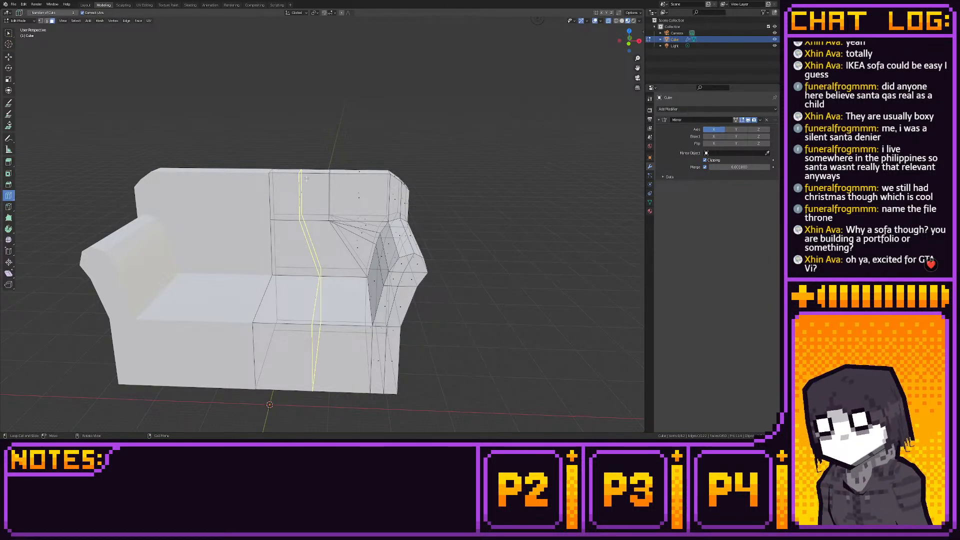
left_click(306, 178)
left_click(9, 57)
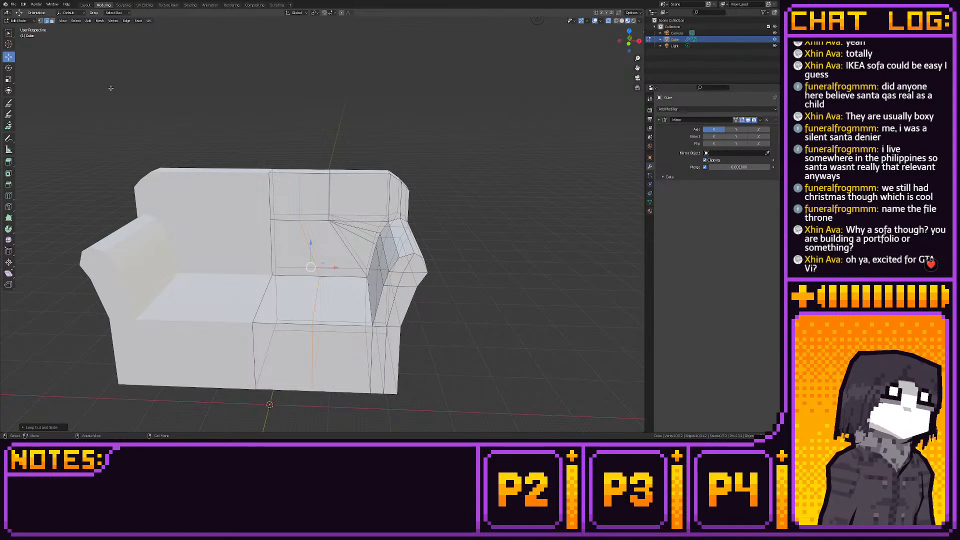
- Straighten the new loop in front view by moving its seat and base vertices inward beneath the backrest's vertices
key("KP_1")
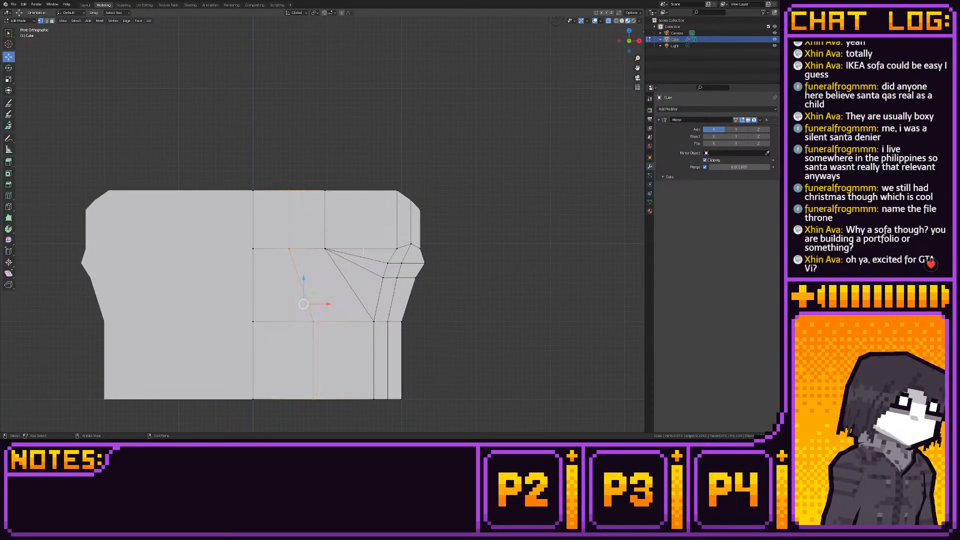
left_click_drag(284, 296, 334, 403)
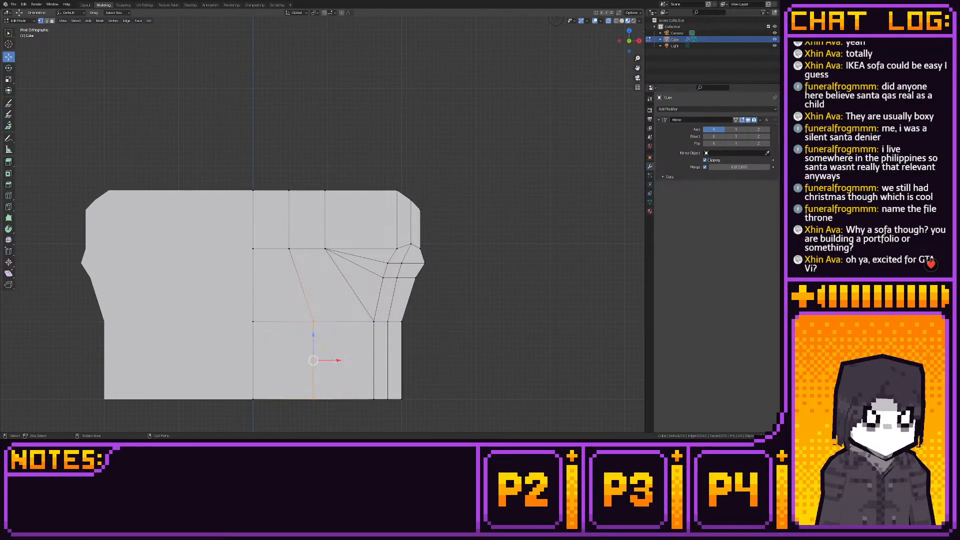
left_click_drag(333, 358, 310, 357)
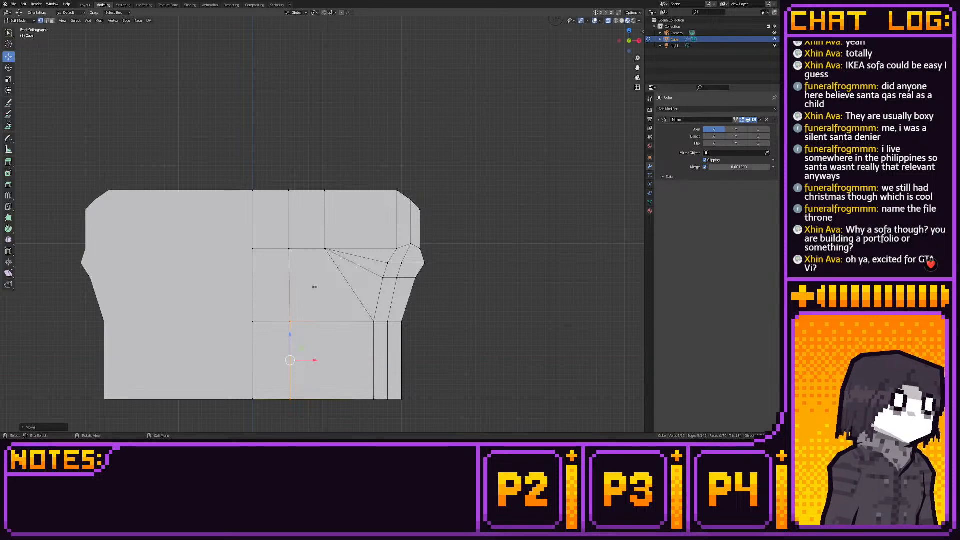
- Move the backrest's vertical edge at the fan corner outward toward the armrest and raise its top vertices into a slight crest
left_click_drag(312, 187, 359, 261)
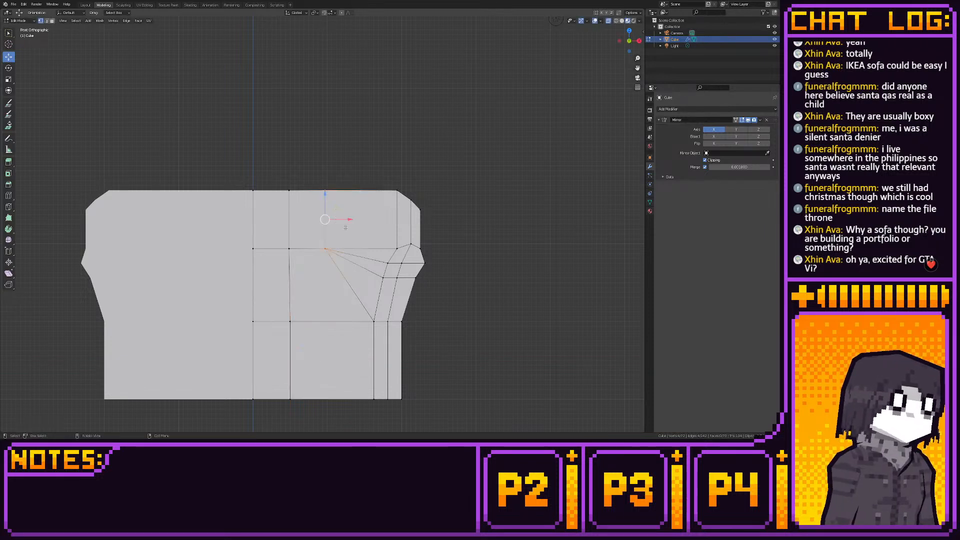
left_click_drag(349, 220, 381, 222)
middle_click_drag(382, 224, 343, 254, "shift")
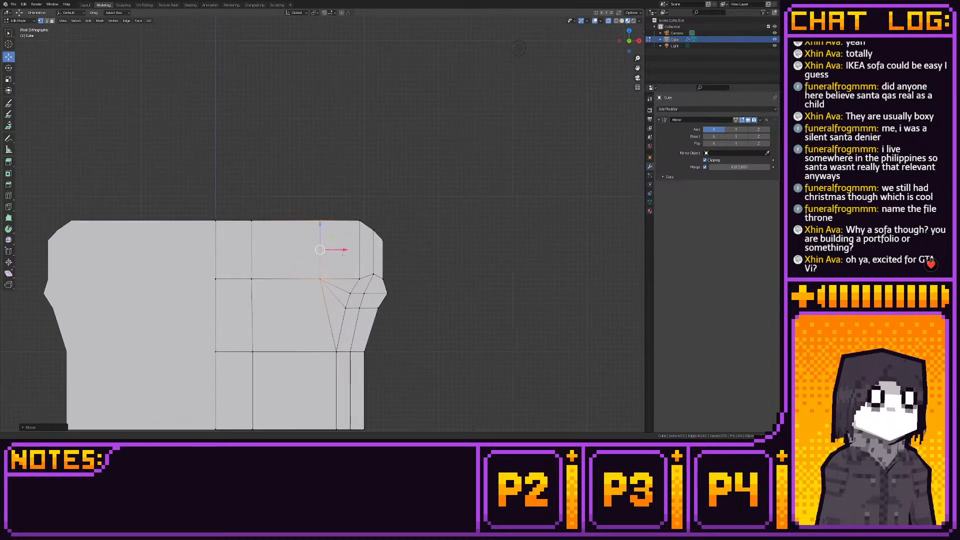
scroll(343, 254, "up", 2)
left_click_drag(315, 186, 348, 226)
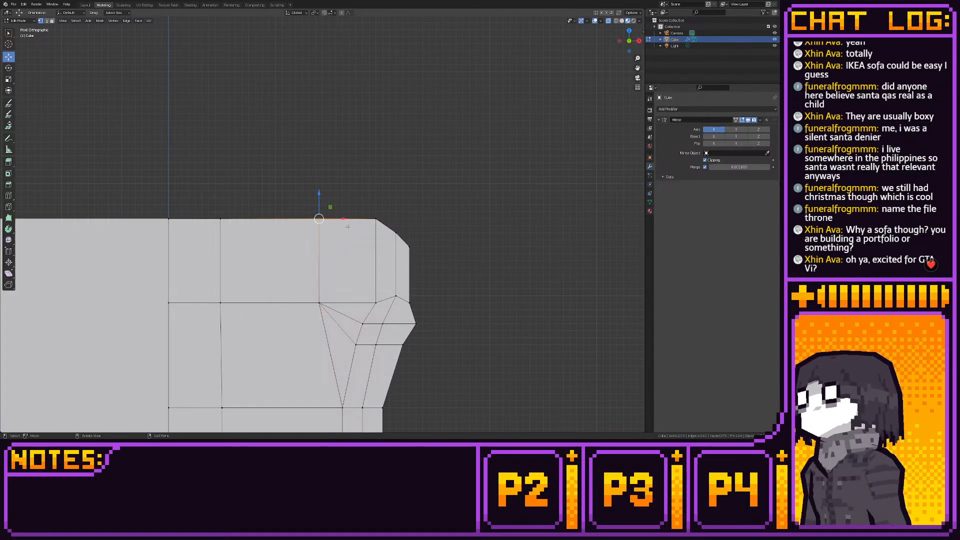
left_click_drag(318, 194, 318, 190)
left_click(317, 190)
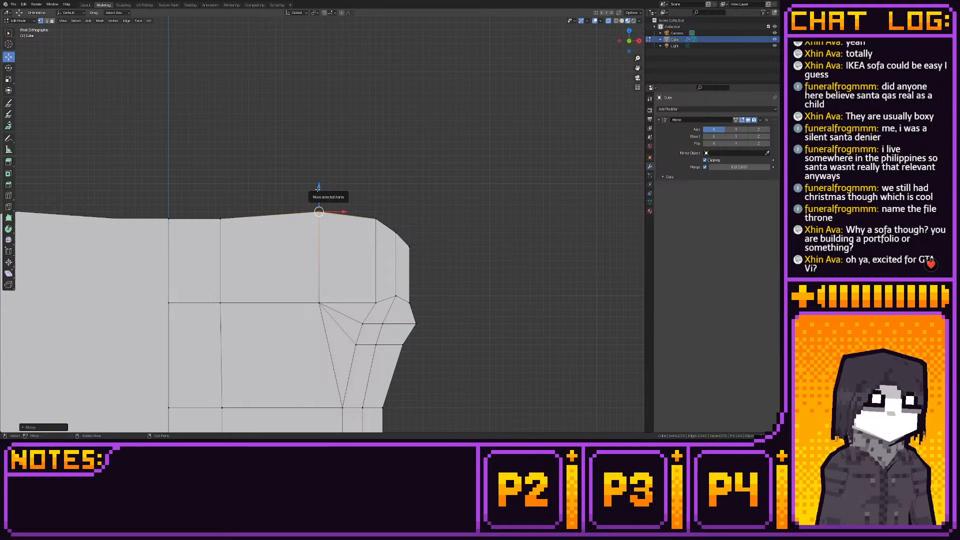
- Adjust the backrest's upper outer corner vertices horizontally, shifting the corner's top vertices slightly inward for a smoother curve
middle_click_drag(374, 220, 363, 228, "shift")
scroll(363, 227, "up", 1)
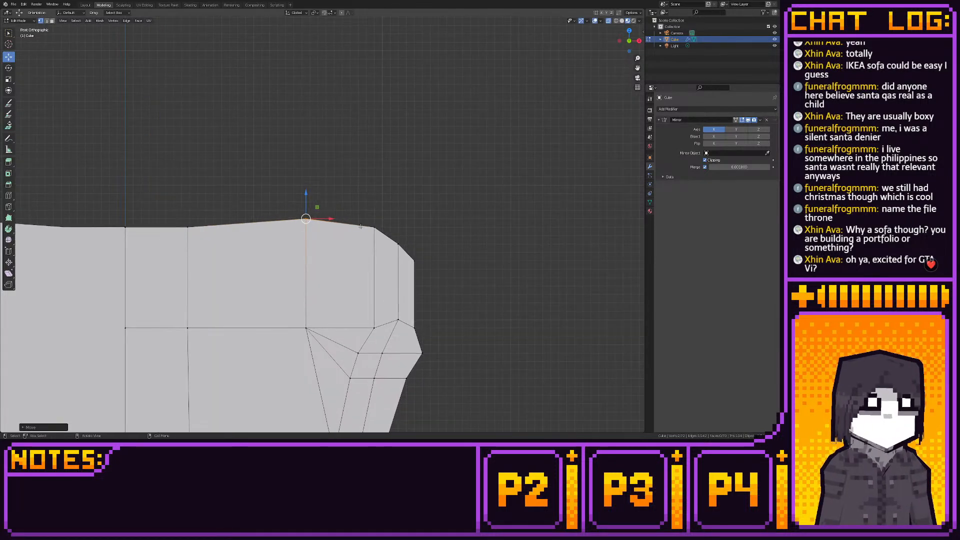
left_click_drag(358, 217, 392, 237)
left_click_drag(389, 227, 422, 253)
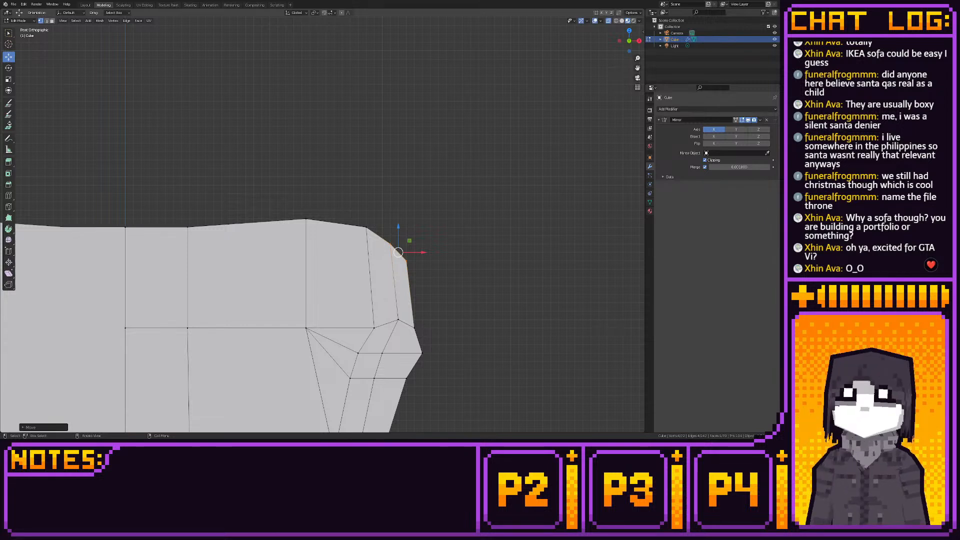
left_click_drag(425, 252, 432, 252)
- Shift the top vertices of the backrest's loop nearest the centre slightly toward the mirror line
left_click(188, 225)
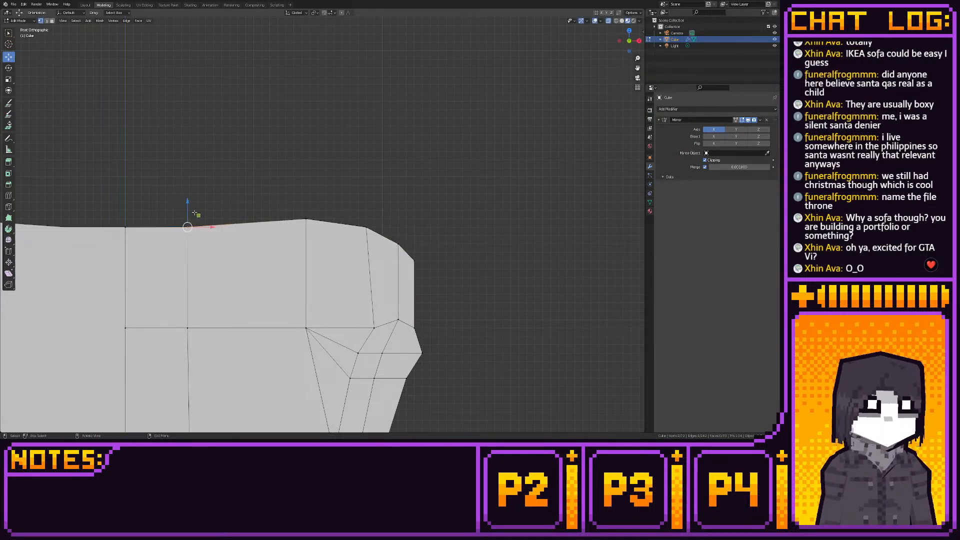
key("g")
key("z")
left_click_drag(199, 207, 193, 214)
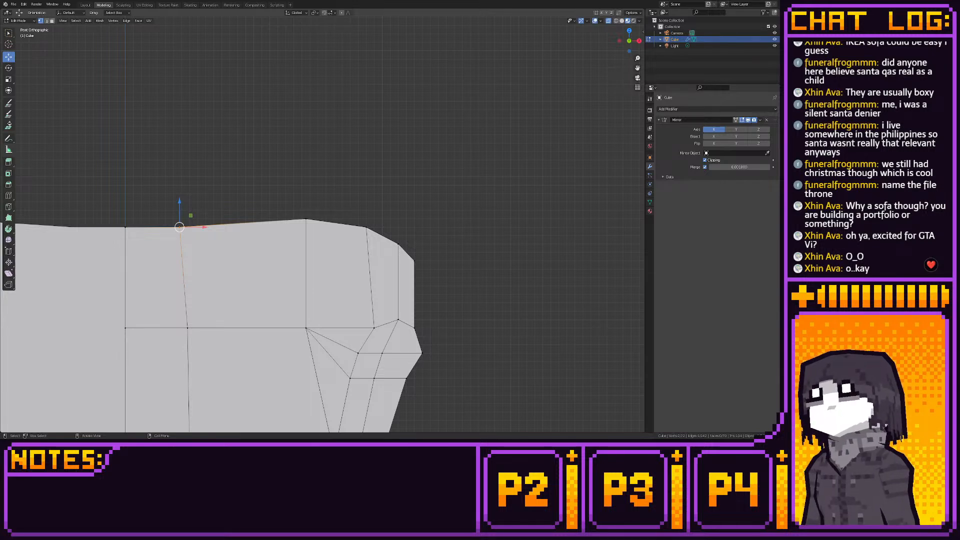
- Thin the backrest by moving the full vertical run of vertices along its front face backward along Y in side view
middle_click_drag(220, 235, 281, 258)
left_click(636, 39)
middle_click_drag(569, 88, 375, 176)
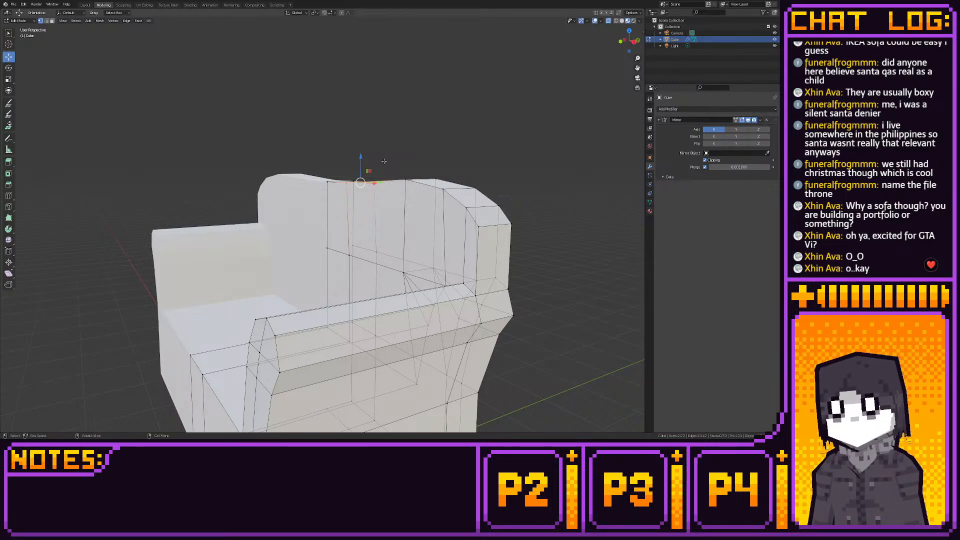
key("KP_3")
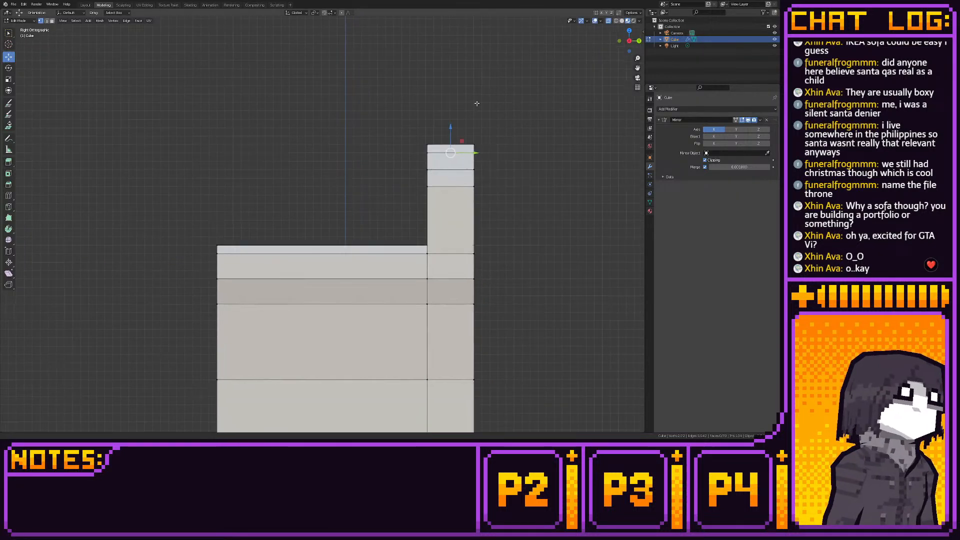
middle_click_drag(478, 166, 478, 185, "shift")
scroll(478, 185, "up", 1)
scroll(477, 185, "down", 3)
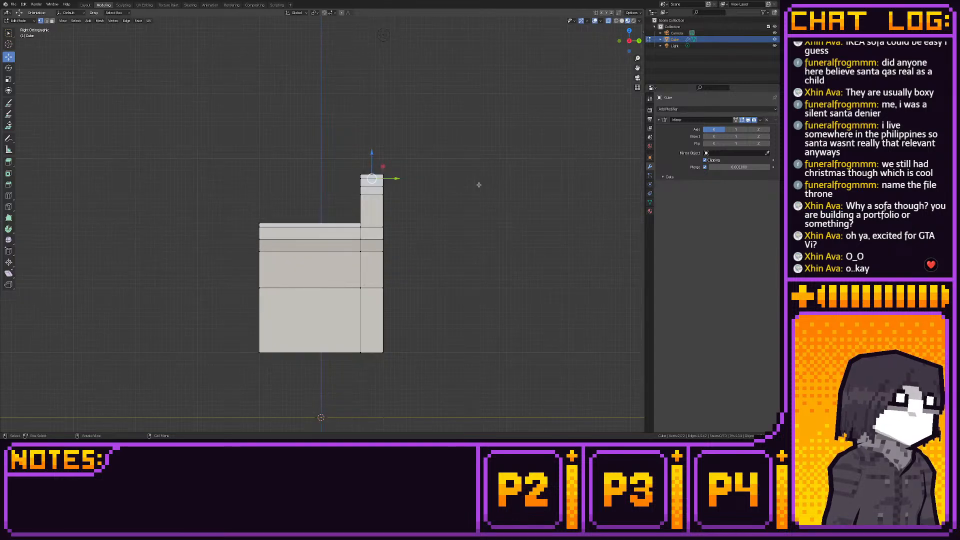
left_click_drag(345, 142, 369, 362)
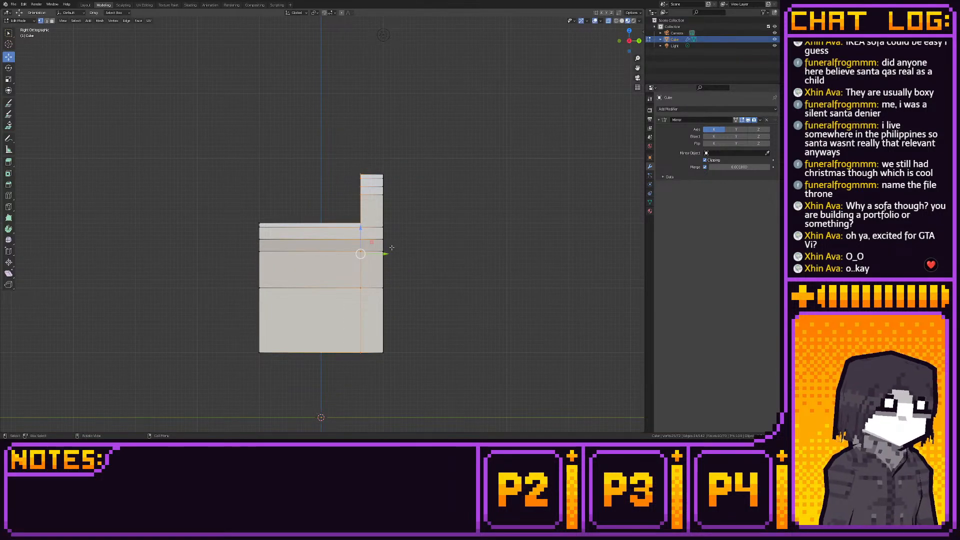
key("g")
key("y")
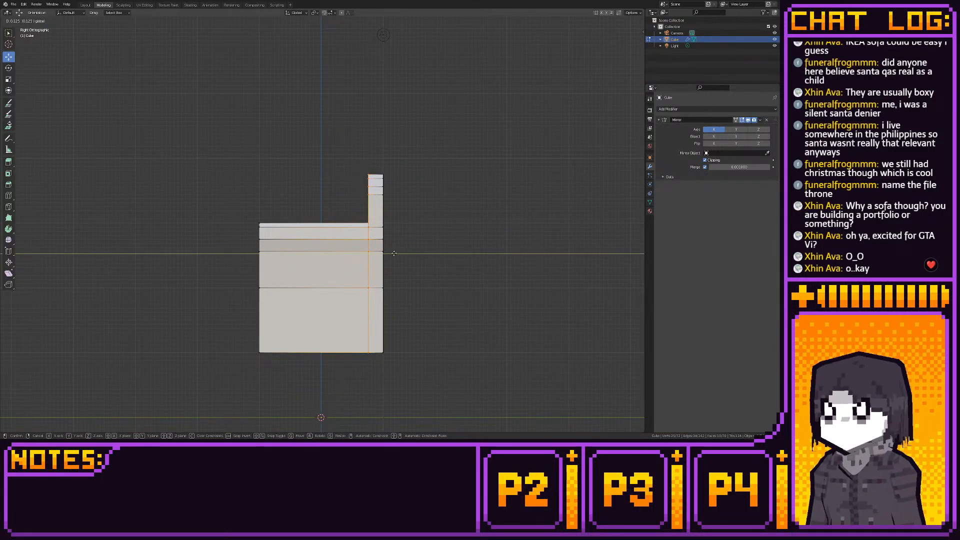
left_click_drag(394, 254, 394, 254)
- Raise the backrest's top centre vertices on the mirror line into a pointed peak
middle_click_drag(403, 262, 408, 309, "shift")
scroll(406, 287, "up", 4)
middle_click_drag(380, 234, 448, 253)
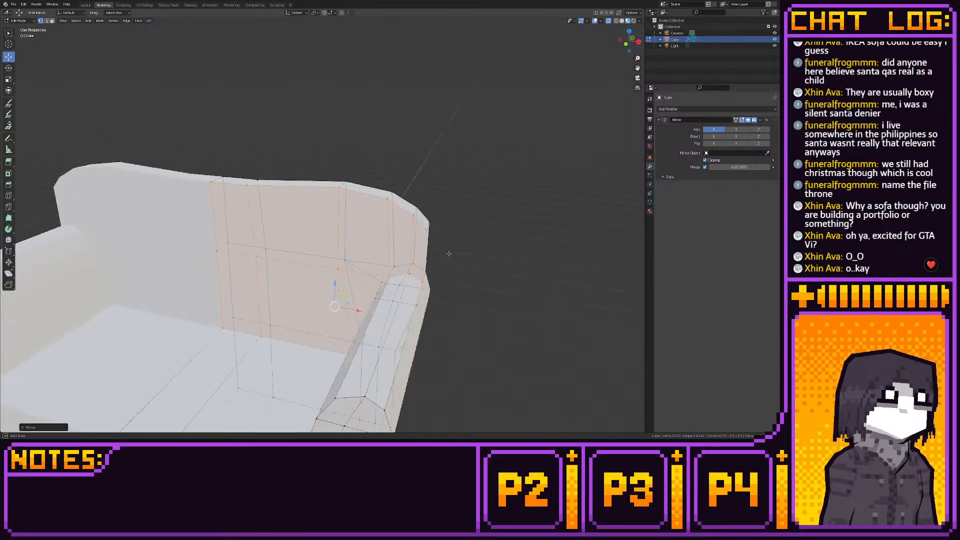
scroll(453, 253, "down", 3)
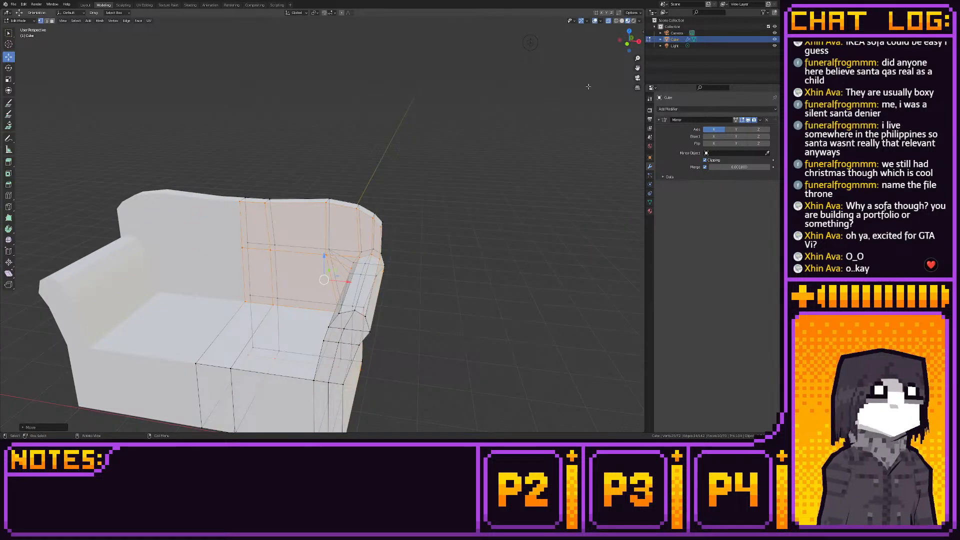
left_click(627, 44)
middle_click_drag(278, 317, 427, 271, "shift")
scroll(426, 270, "up", 1)
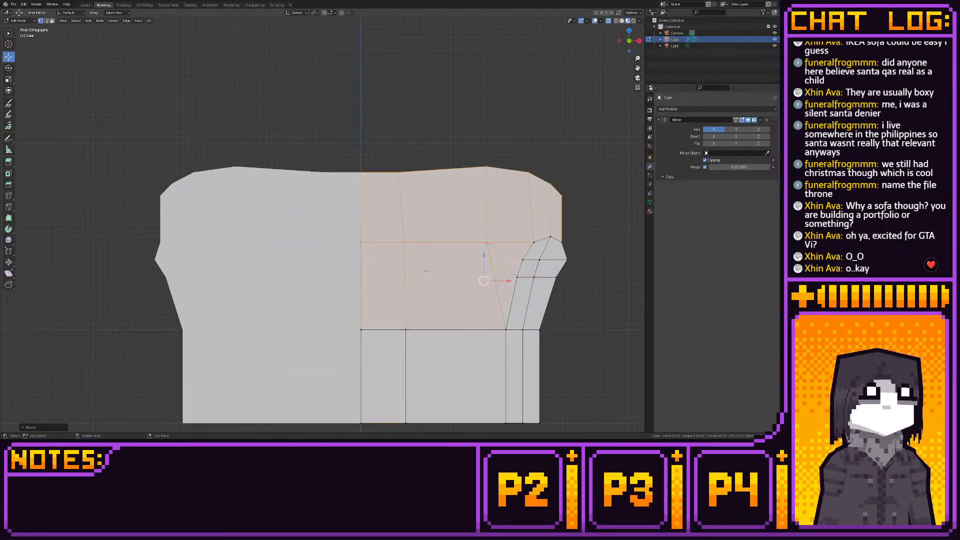
left_click(370, 163)
key("g")
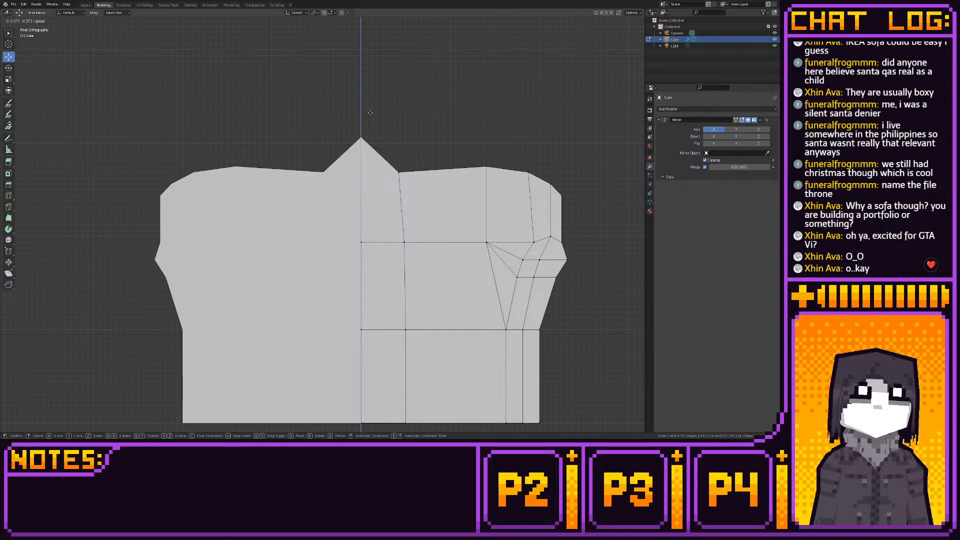
left_click(371, 114)
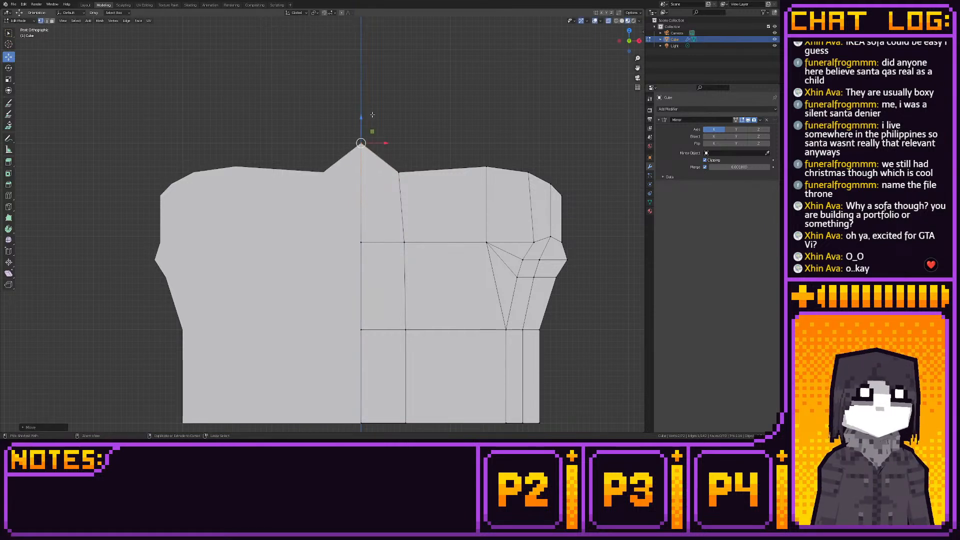
- Add a vertical loop cut beside the mirror line, then reposition its top vertices and the neighbouring loop's to narrow the peak
left_click(10, 196)
left_click(382, 210)
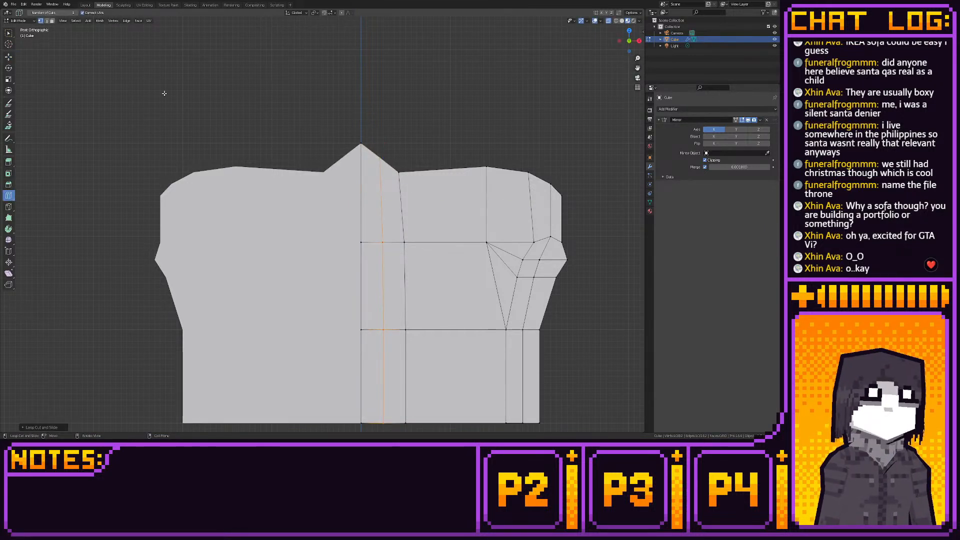
left_click(8, 56)
left_click(380, 159)
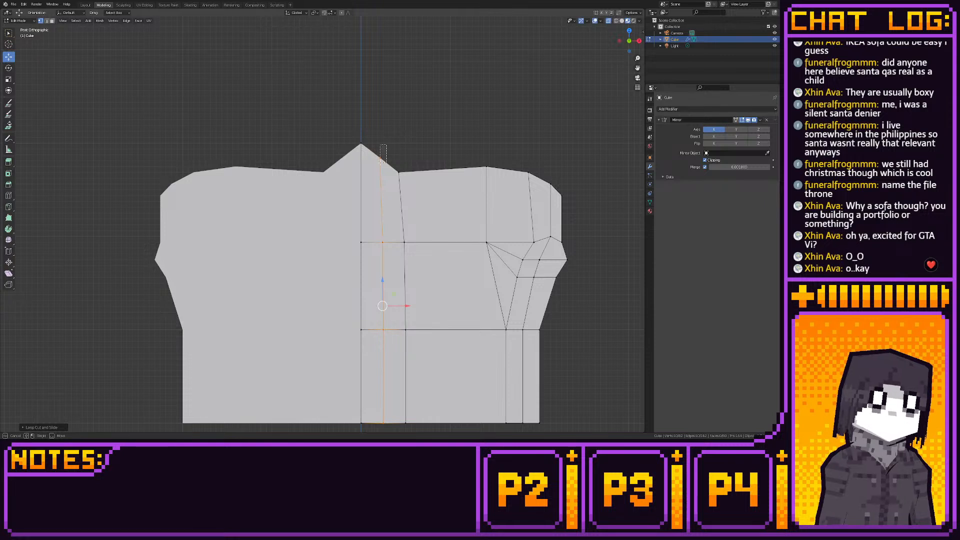
left_click_drag(379, 159, 435, 161)
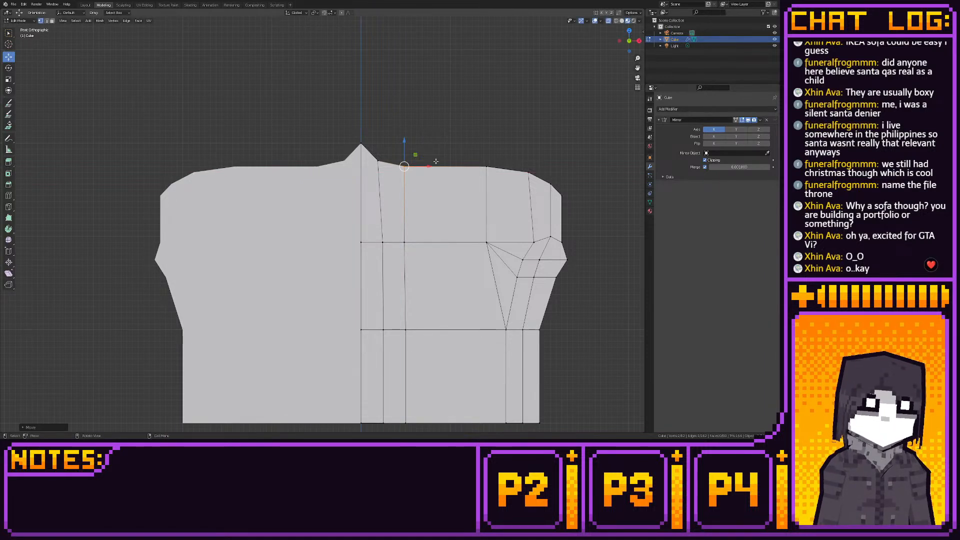
key("shift+s")
left_click(468, 162)
- Straighten the two vertical loops beside the mirror line by aligning their upper and lower vertices horizontally
middle_click_drag(388, 230, 386, 196, "shift")
left_click_drag(368, 108, 383, 397)
key("shift+s")
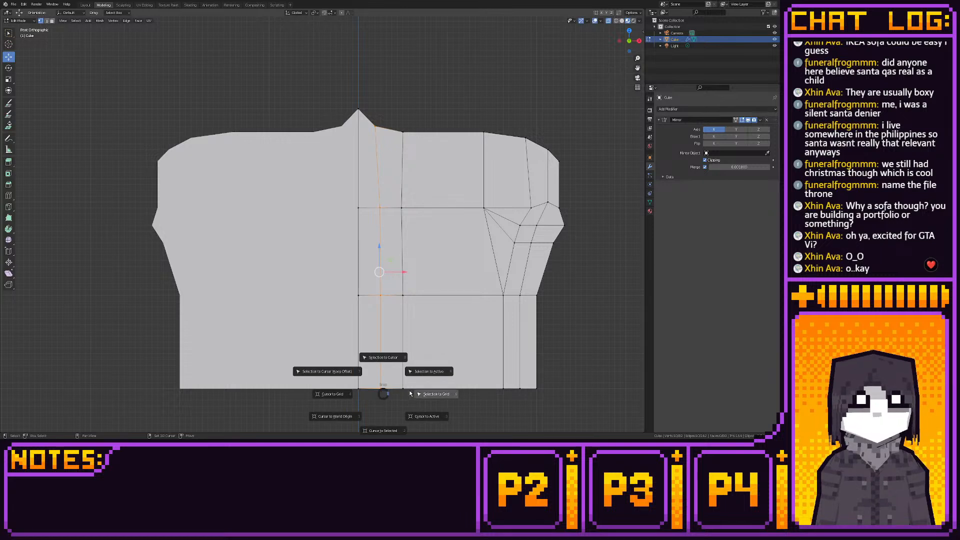
left_click(422, 389)
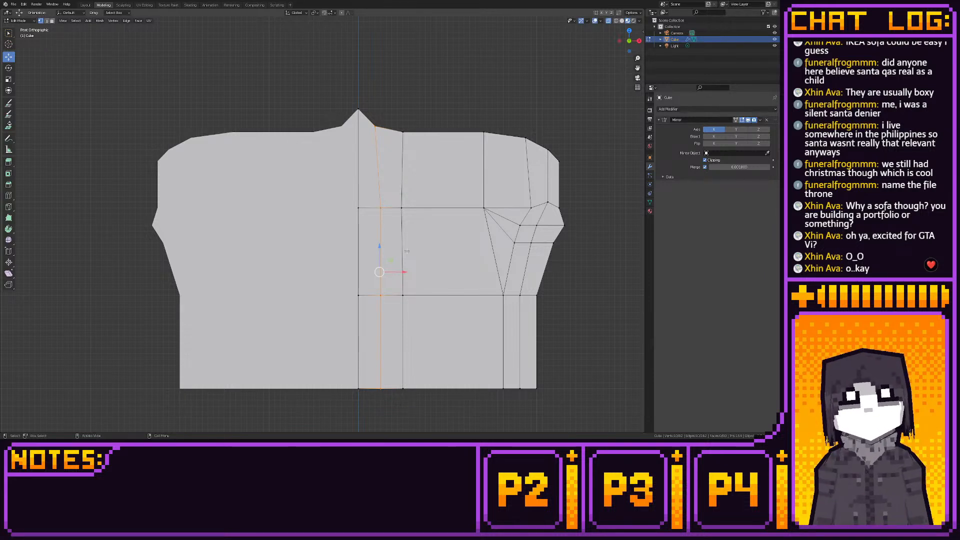
mouse_move(404, 271)
left_mouse_down()
mouse_move(396, 271)
mouse_move(405, 271)
left_mouse_up()
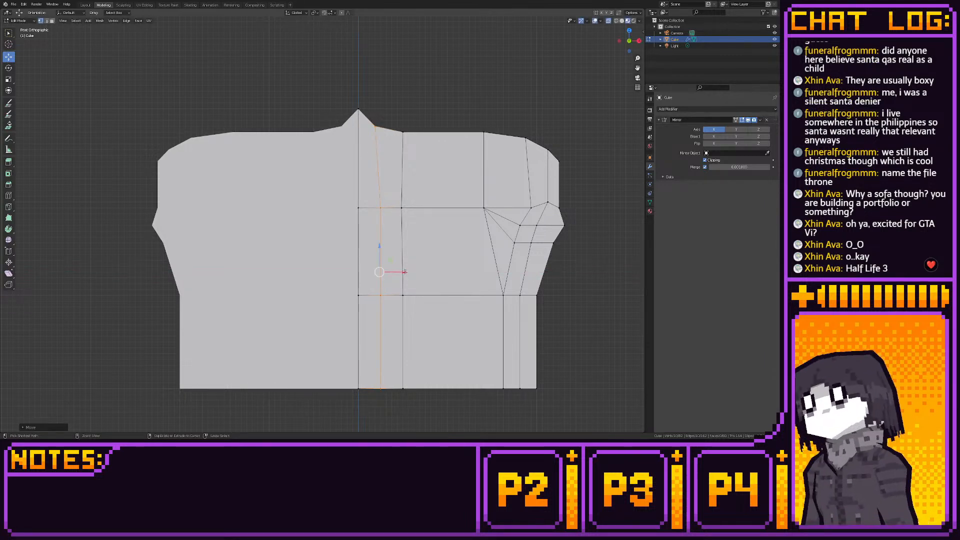
left_click_drag(369, 117, 398, 126)
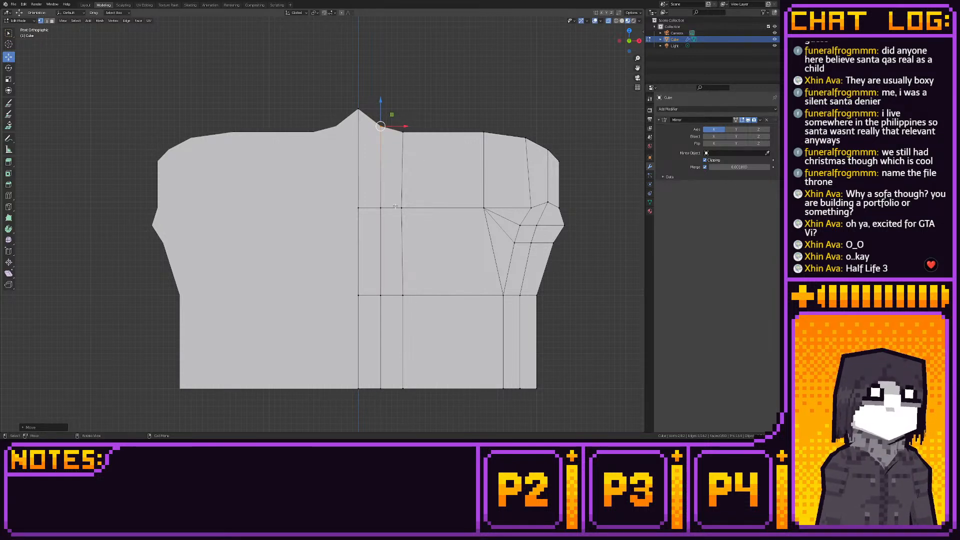
left_click_drag(395, 206, 441, 379)
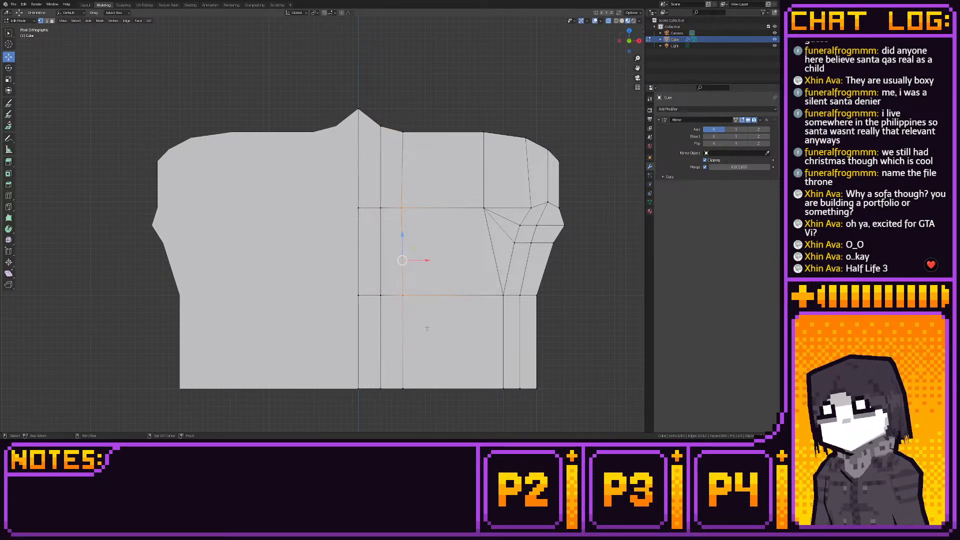
key("shift+s")
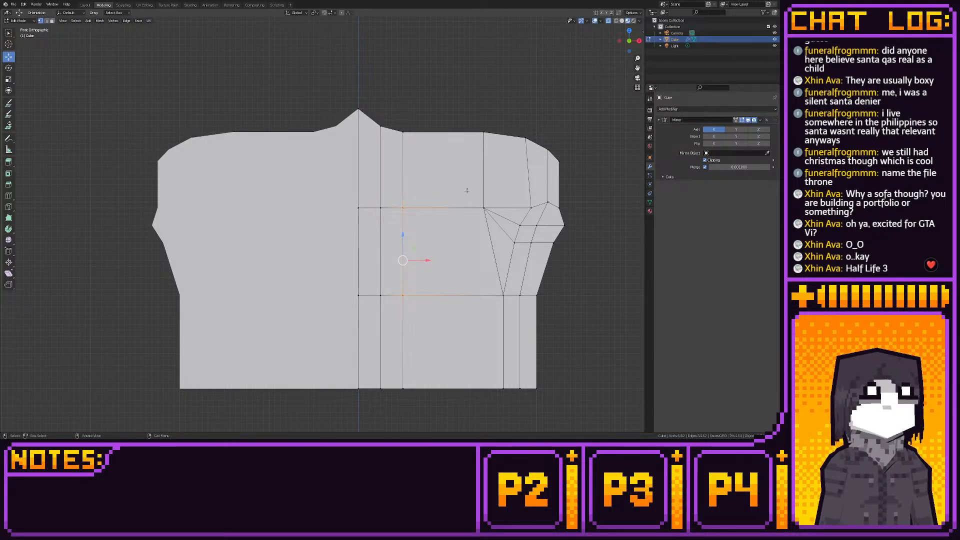
- Lower the central peak's top vertices by 0.125 m and shift the neighbouring loop's top vertices outward for a gentler crest
left_click_drag(307, 87, 389, 132)
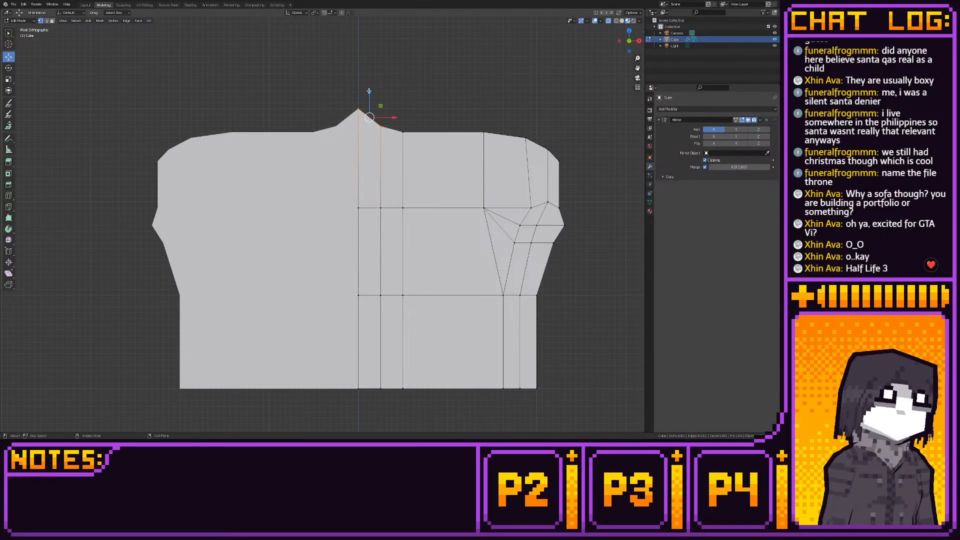
key("g")
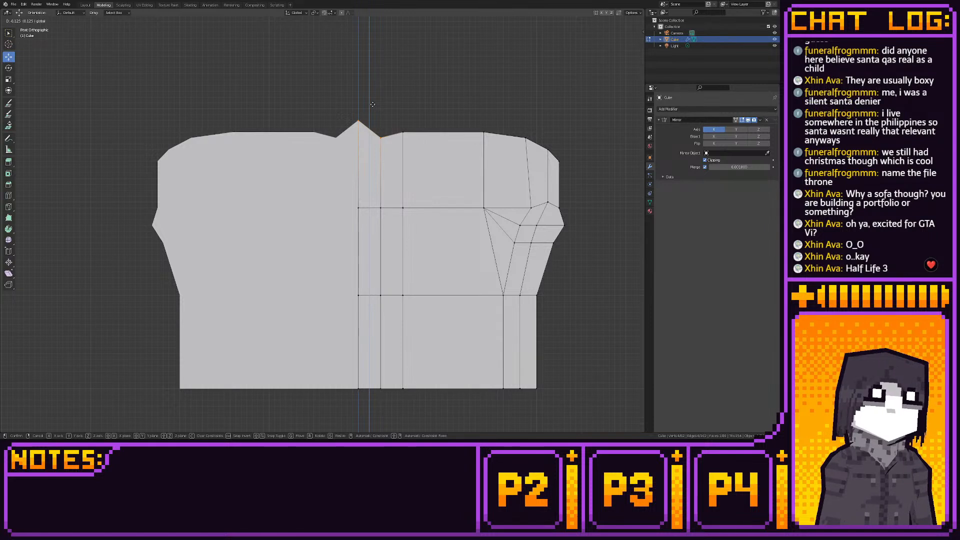
left_click(372, 104)
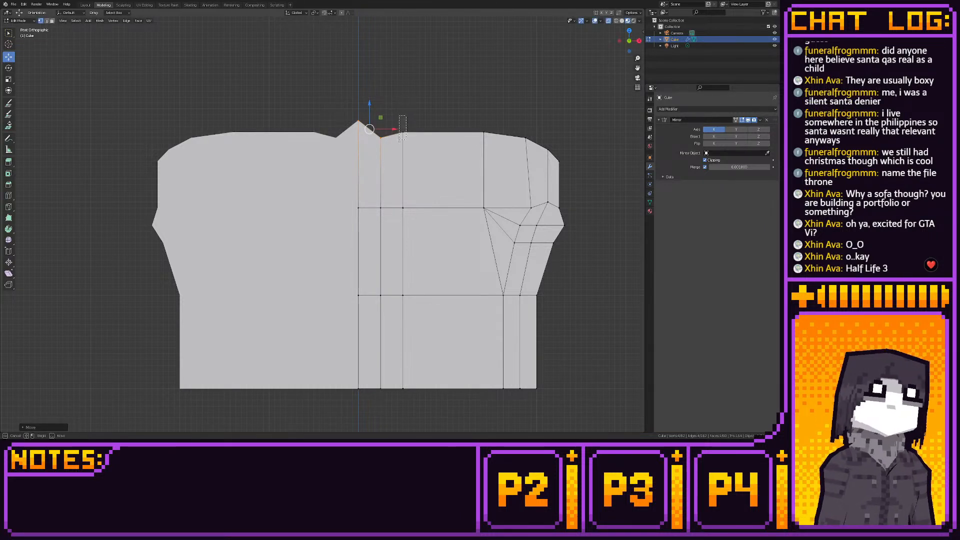
left_click(407, 128)
left_click_drag(412, 122, 441, 122)
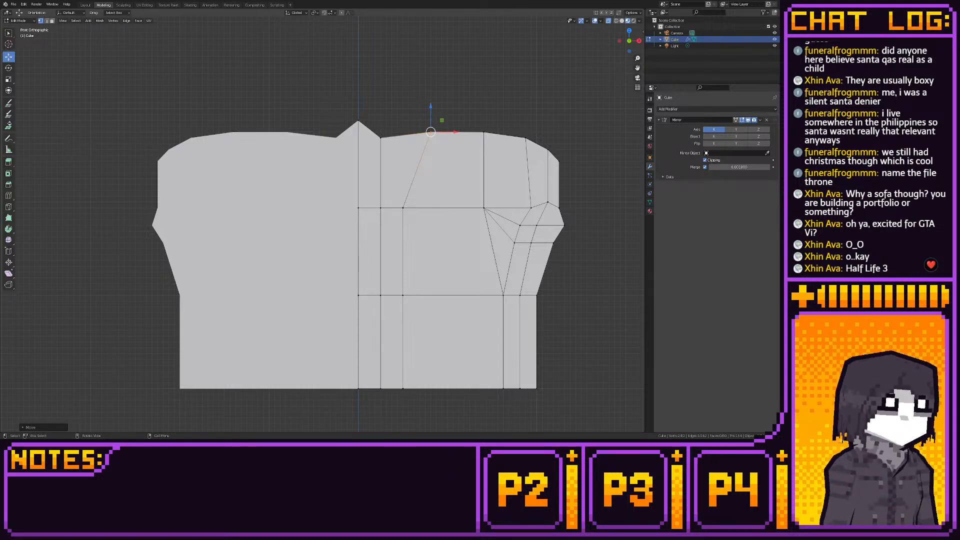
- Add a vertical loop cut through the central peak and adjust the surrounding top vertices into a concave, pointed ornament
left_click(8, 194)
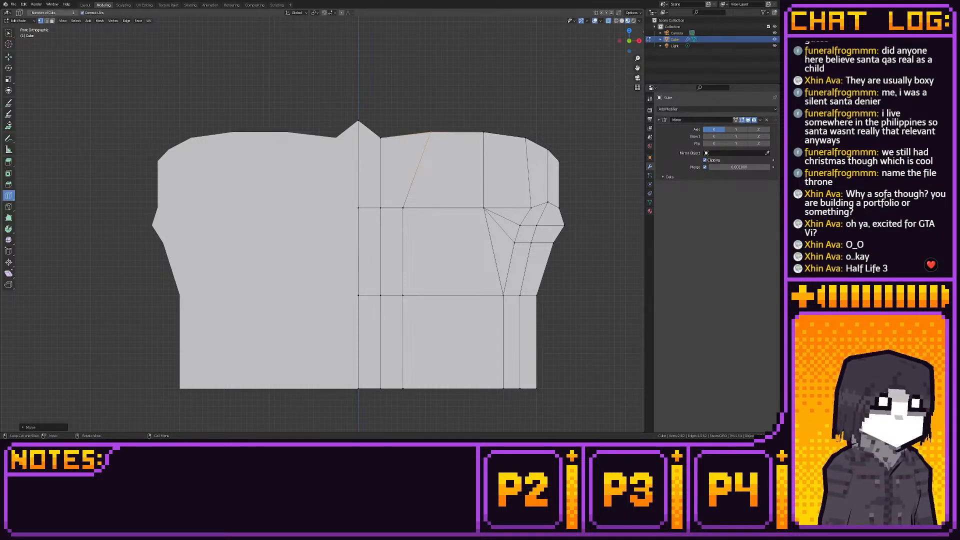
left_click(367, 126)
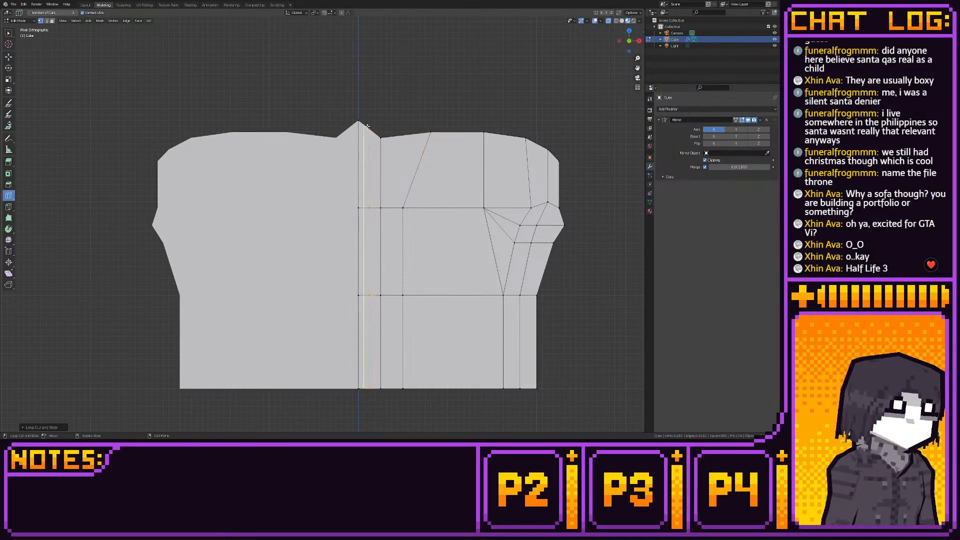
left_click(8, 57)
scroll(350, 150, "up", 3)
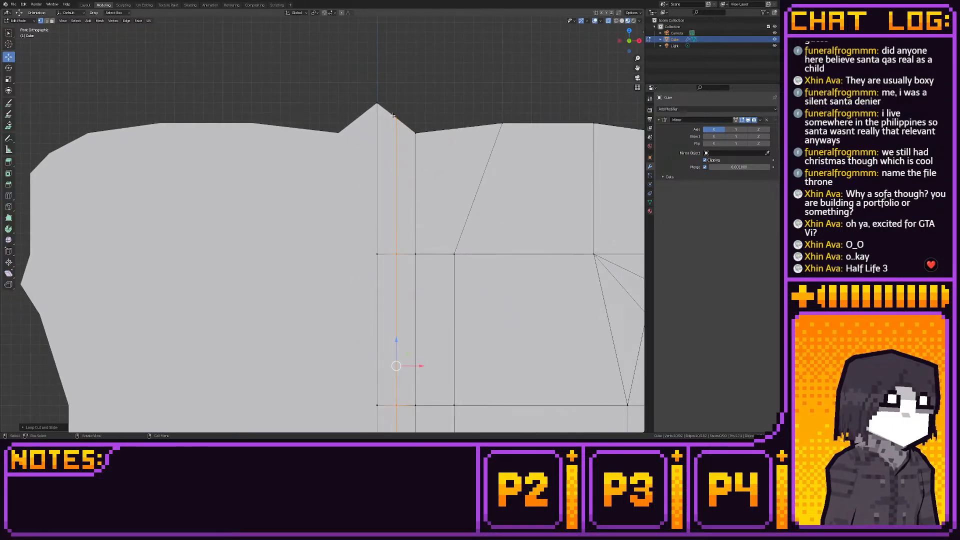
left_click_drag(395, 106, 488, 112)
key("shift+s")
left_click(441, 119)
scroll(449, 175, "down", 4)
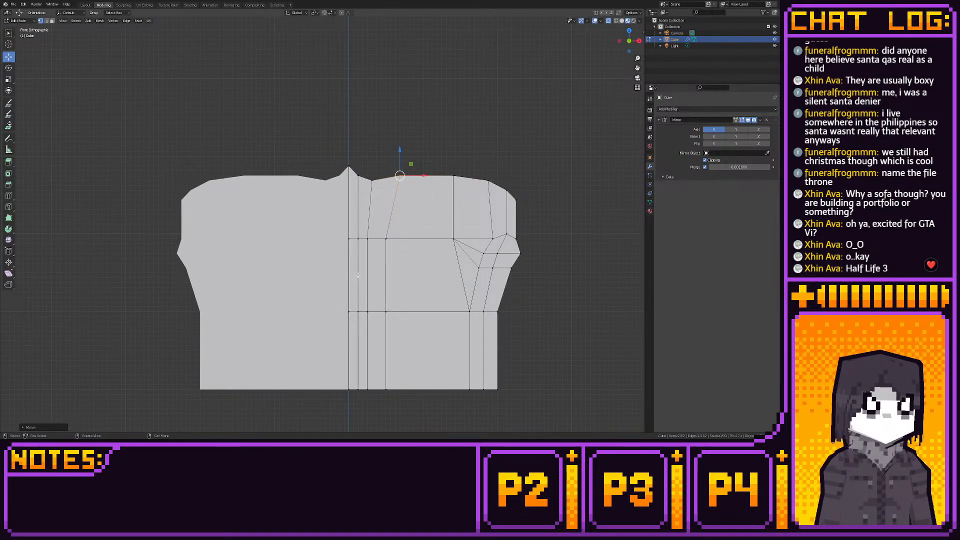
- Straighten the two loops outside the central peak by moving their lower vertices outward along X beneath their top vertices
left_click(387, 345, "alt")
key("g")
key("x")
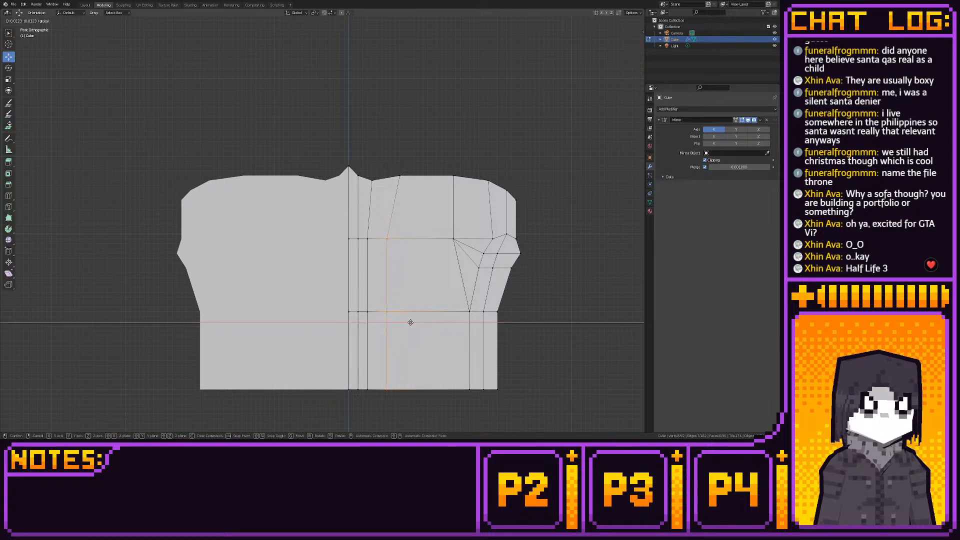
left_click(423, 323)
left_click_drag(362, 230, 379, 397)
key("g")
key("x")
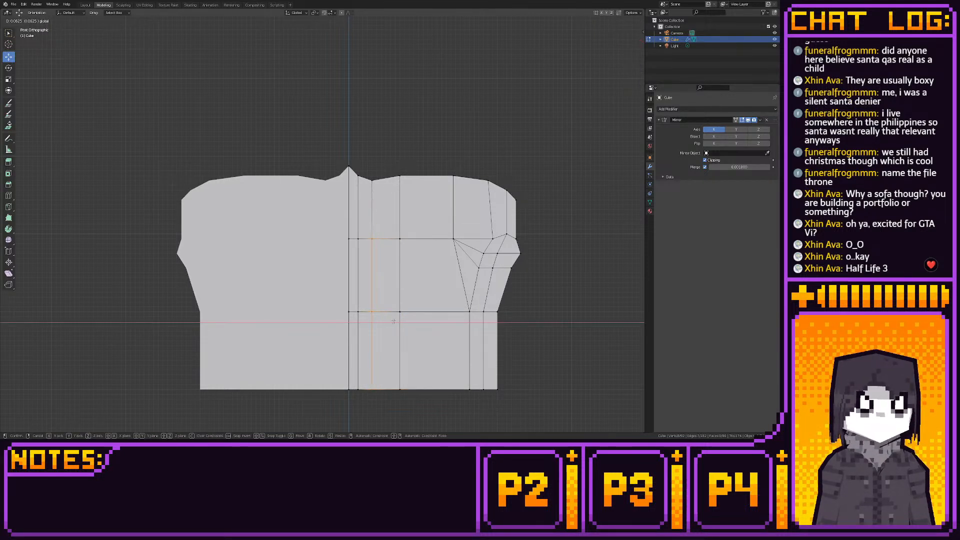
left_click(393, 321)
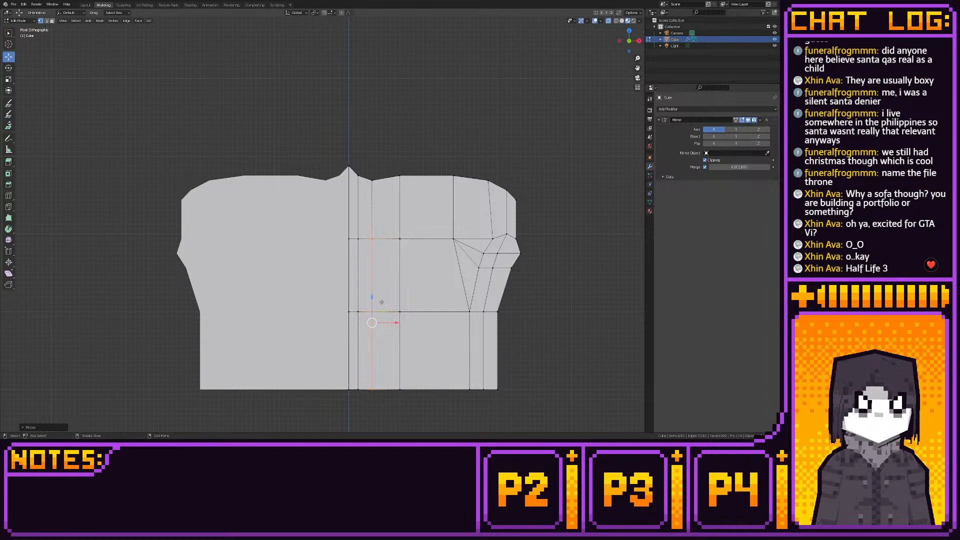
- Examine the whole sofa from above, in perspective and from the front, focusing on the backrest's thickness and crest outline
left_click(85, 5)
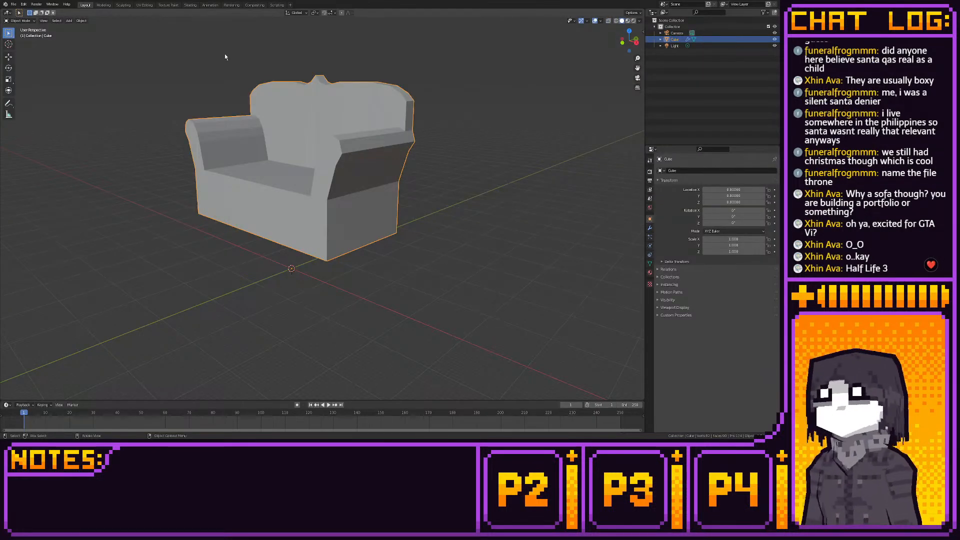
middle_click_drag(223, 55, 342, 101)
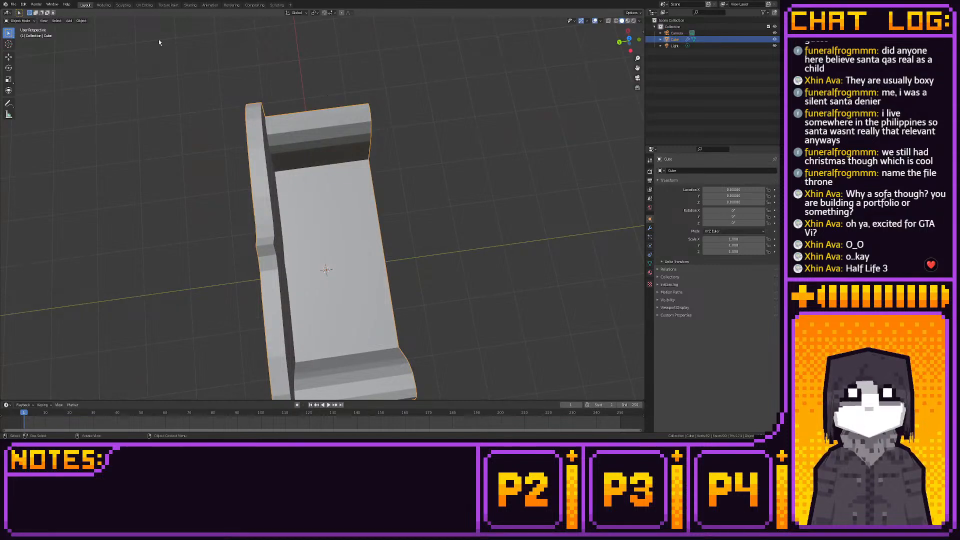
key("KP_7")
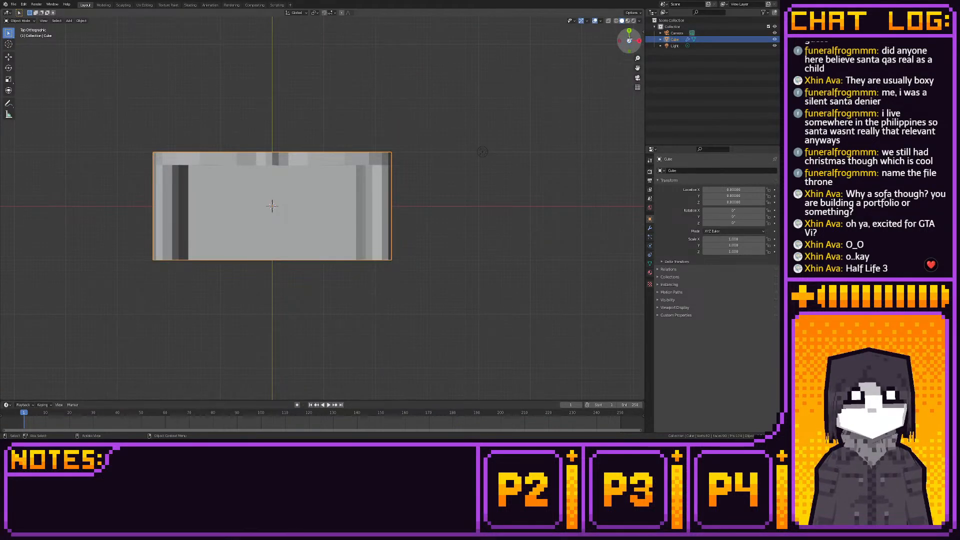
left_click(103, 5)
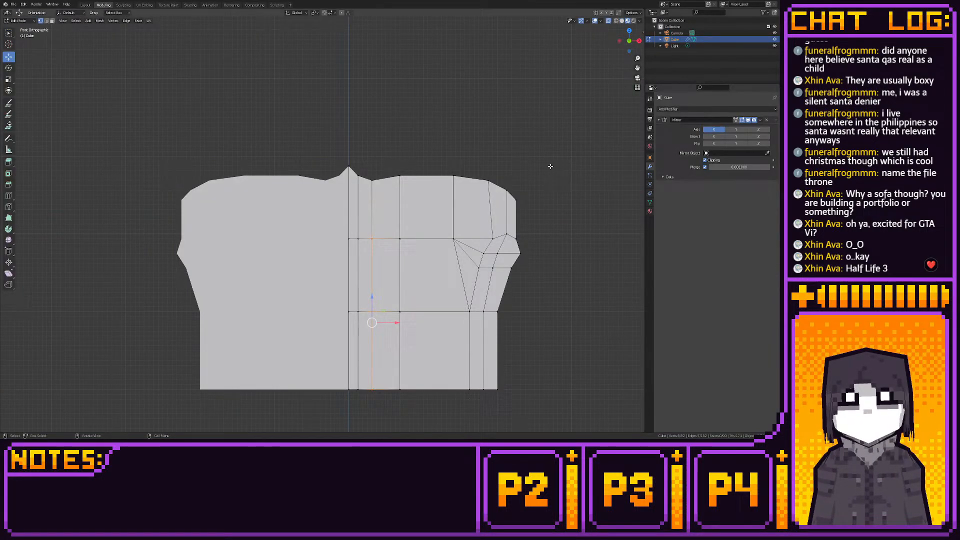
left_click(629, 31)
left_click_drag(134, 121, 538, 194)
middle_click_drag(546, 192, 529, 201)
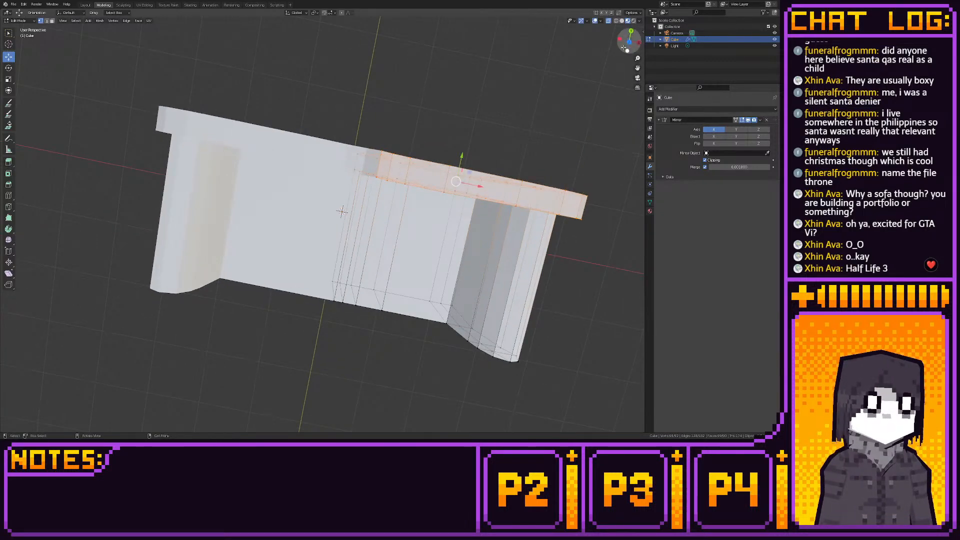
left_click(624, 44)
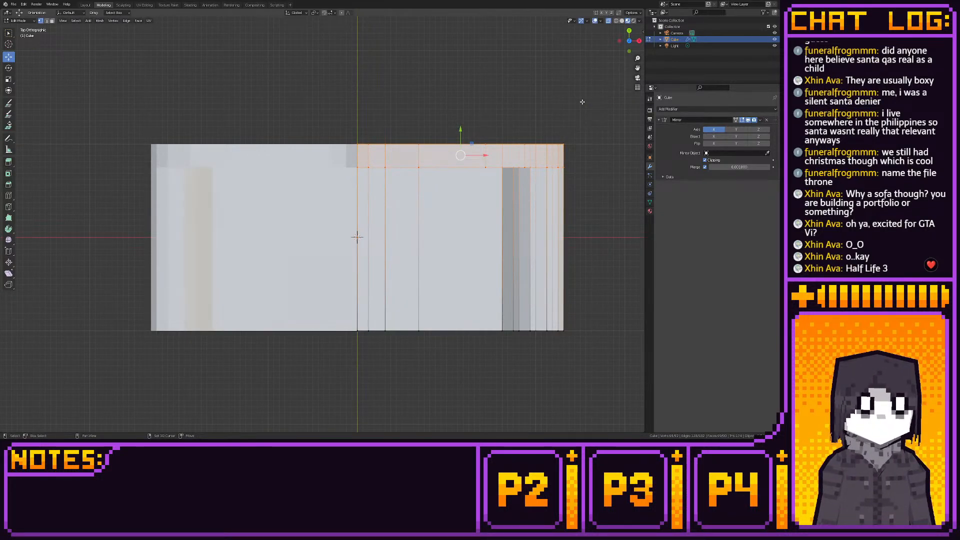
left_click(90, 5)
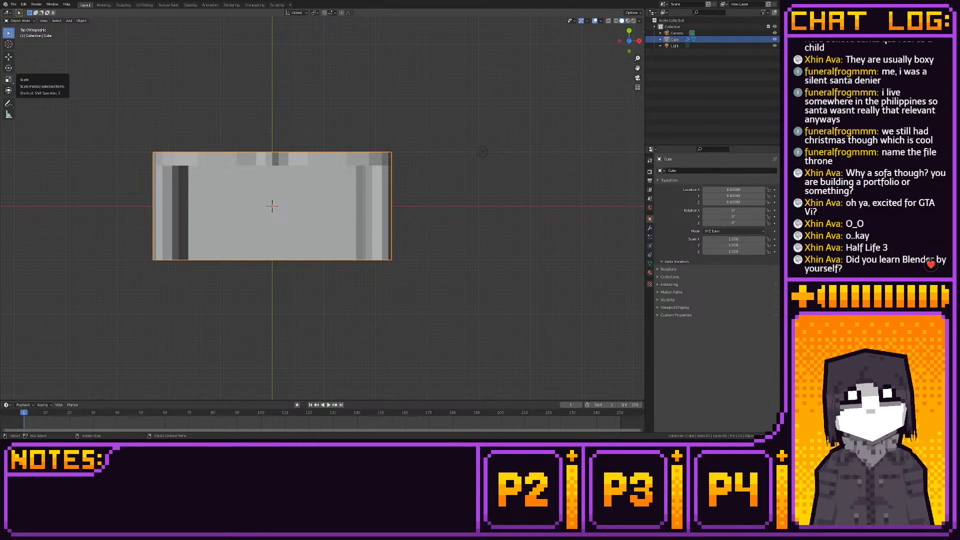
middle_click_drag(280, 130, 231, 224)
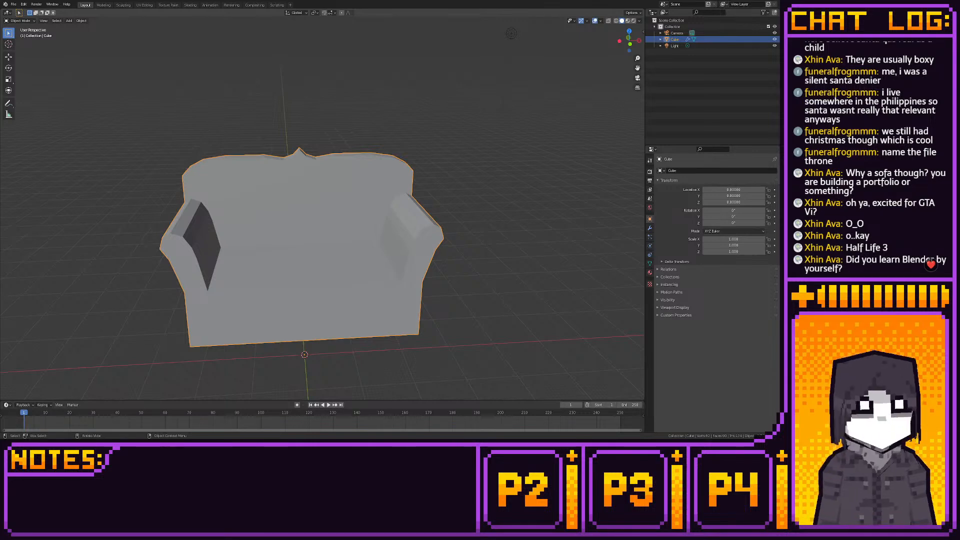
left_click(104, 5)
middle_click_drag(373, 148, 251, 83)
scroll(251, 83, "up", 2)
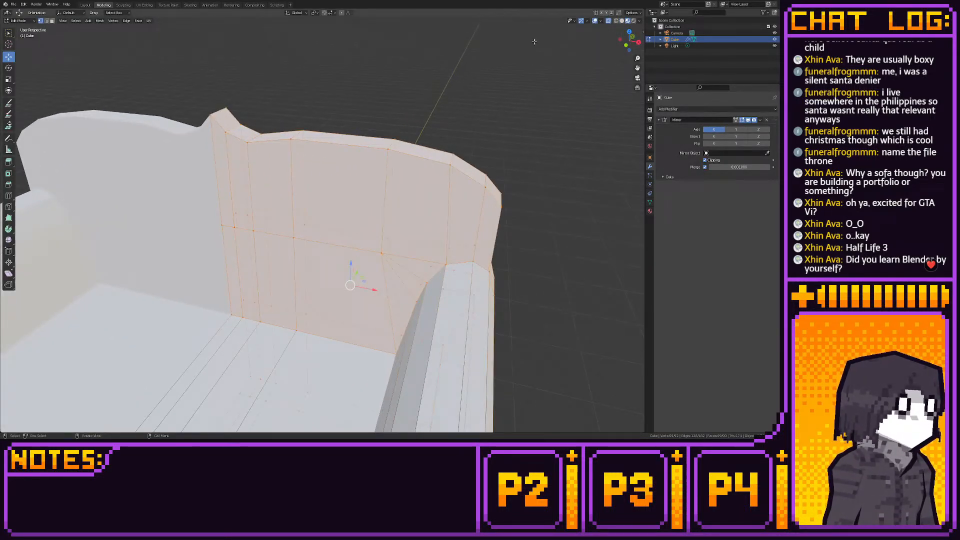
left_click(625, 45)
middle_click_drag(494, 116, 484, 107, "shift")
scroll(484, 108, "up", 1)
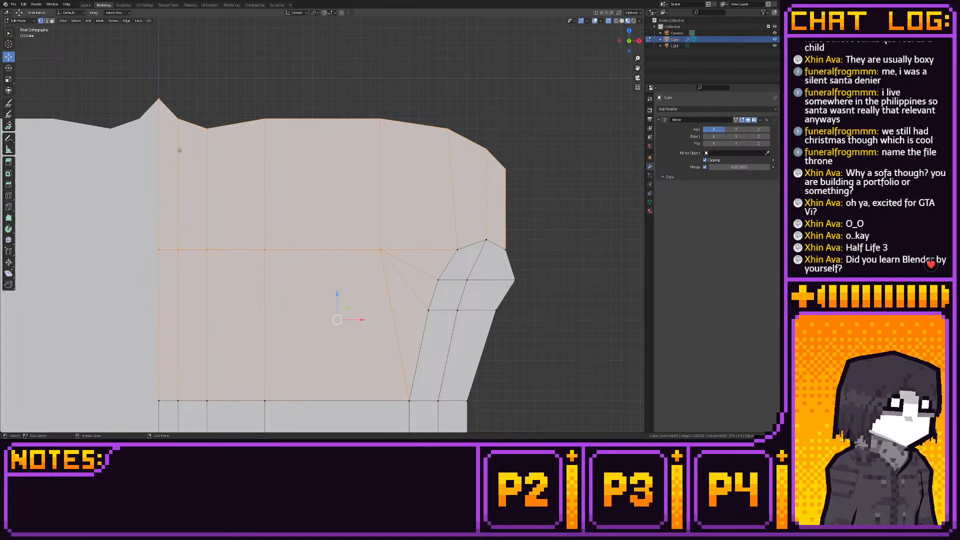
left_click(8, 206)
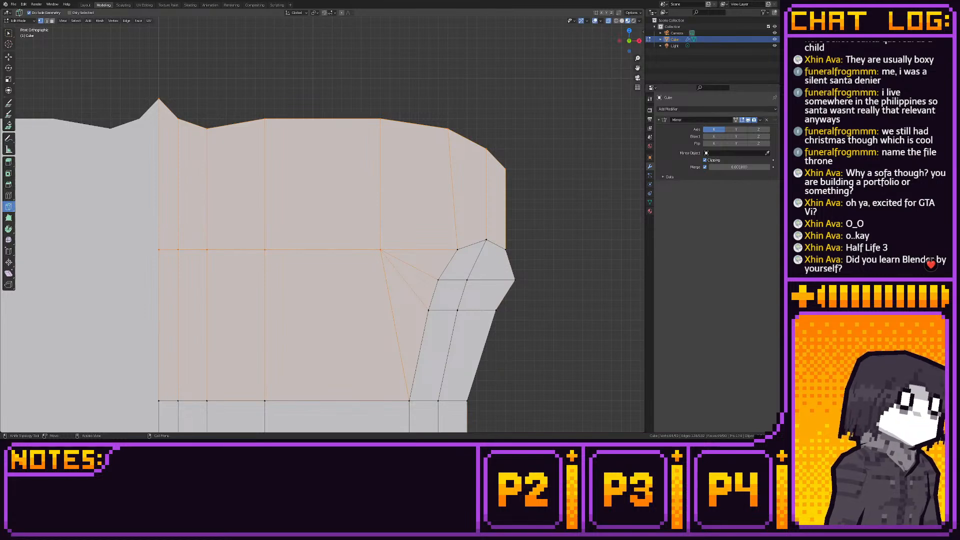
middle_click_drag(295, 175, 314, 200)
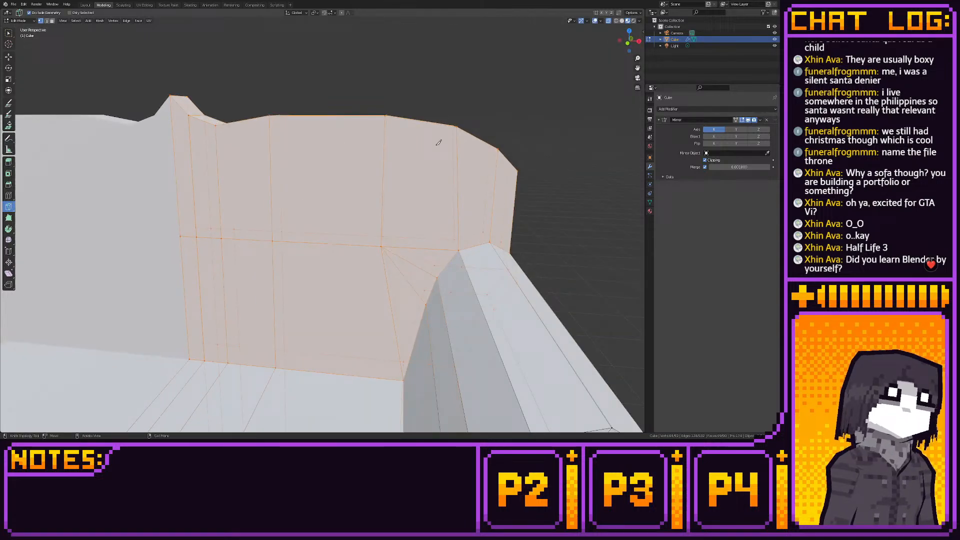
left_click(626, 42)
left_click(9, 56)
- Add a horizontal loop cut across the upper backrest and move the outer top-corner vertices inward along X
middle_click_drag(126, 95, 122, 127, "shift")
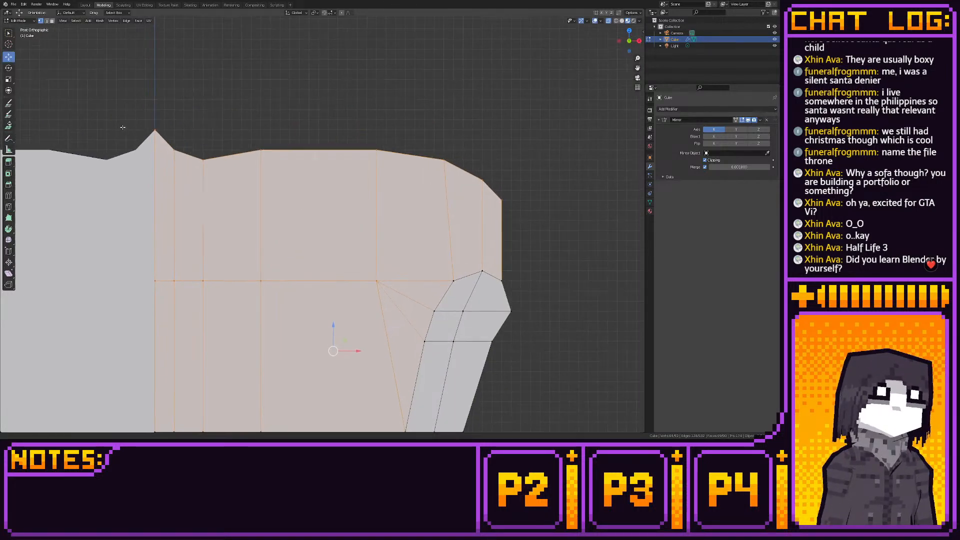
left_click(8, 194)
left_click(170, 203)
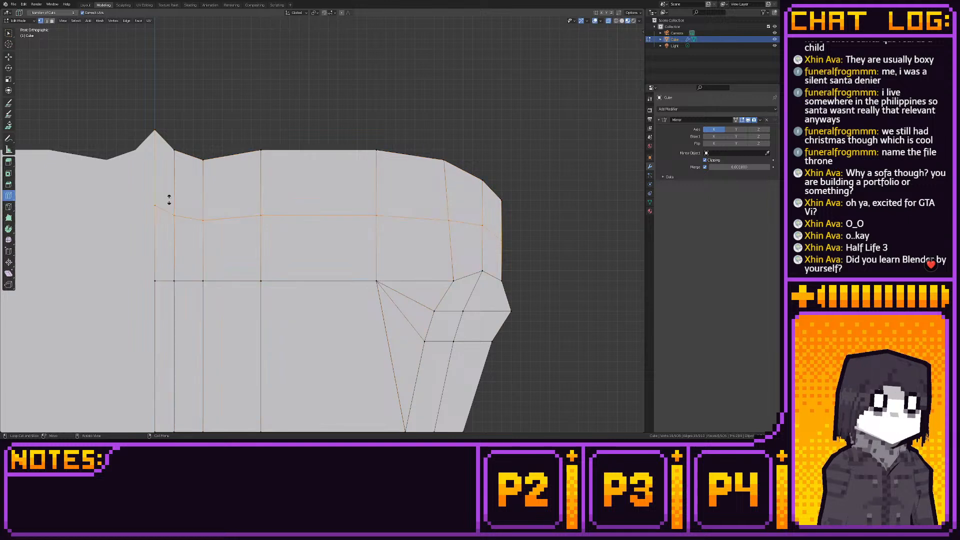
left_click(8, 57)
left_click_drag(415, 149, 520, 207)
left_click_drag(484, 167, 470, 167)
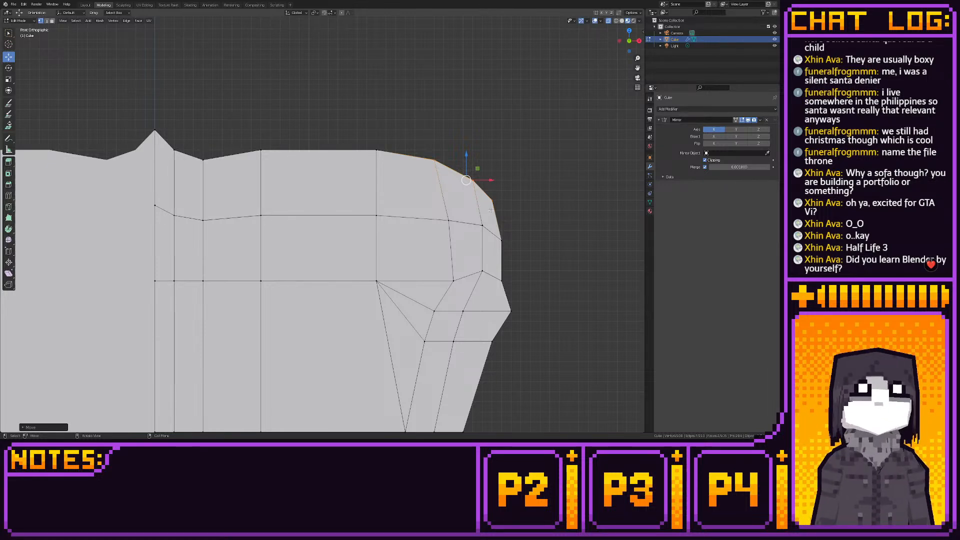
- Lower the new loop's vertex above the armrest slightly, and snap it and the neighbouring inner vertex to the grid
scroll(277, 175, "down", 3)
middle_click_drag(333, 239, 350, 206, "shift")
scroll(351, 206, "up", 2)
middle_click_drag(442, 161, 353, 197, "shift")
left_click_drag(401, 217, 384, 231)
key("g")
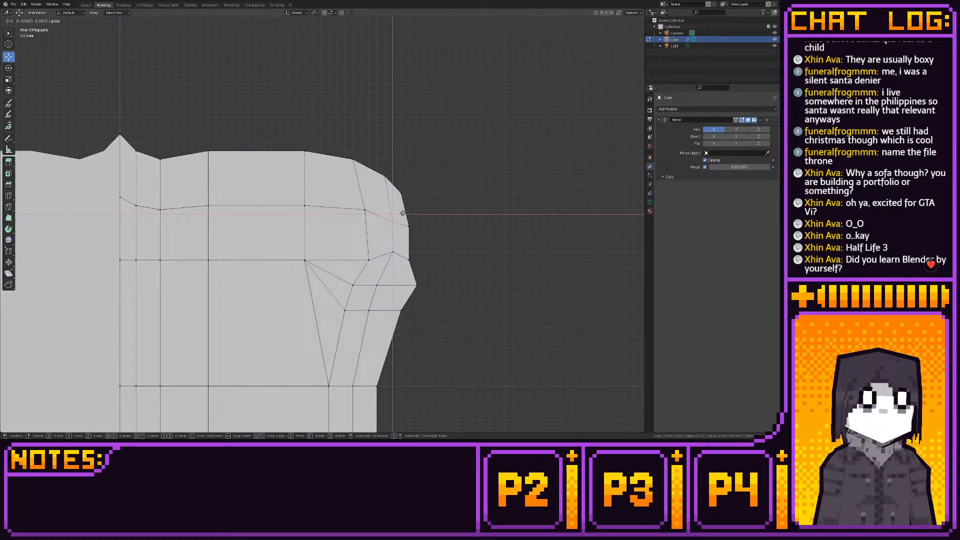
key("z")
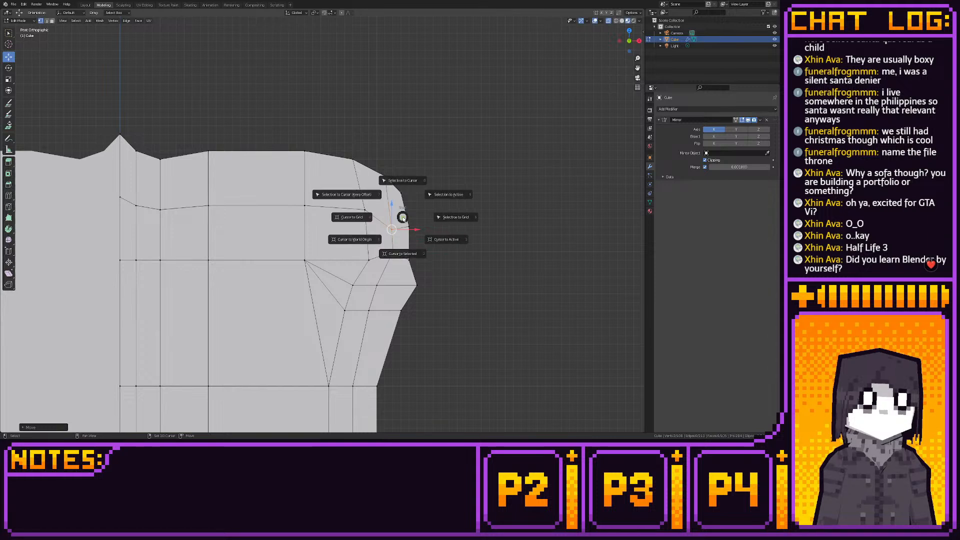
left_click(372, 221)
key("shift+s")
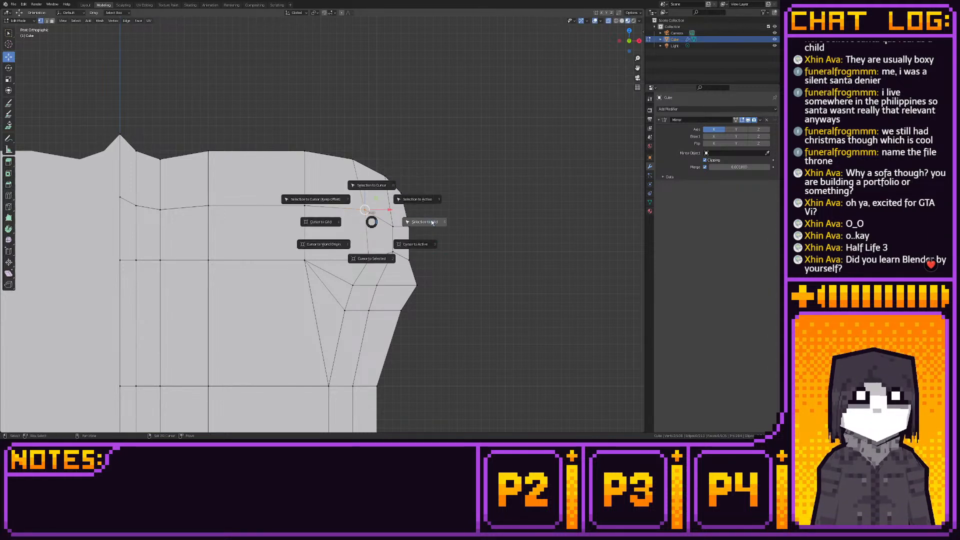
left_click(431, 220)
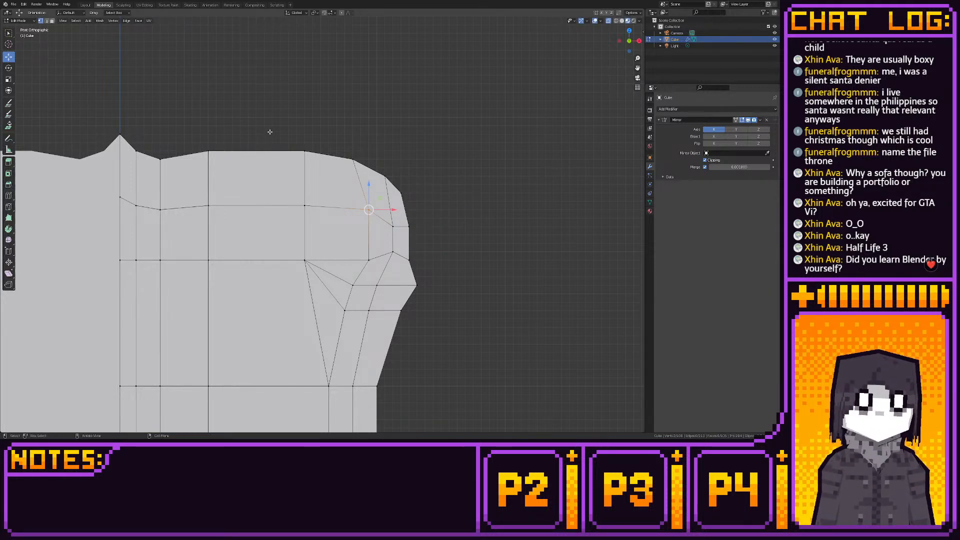
- Select the entire mesh and snap all of its vertices to the grid
left_click_drag(270, 131, 318, 279)
key("shift+s")
left_click(371, 279)
middle_click_drag(217, 181, 230, 199, "shift")
key("a")
scroll(229, 198, "up", 3)
key("shift+s")
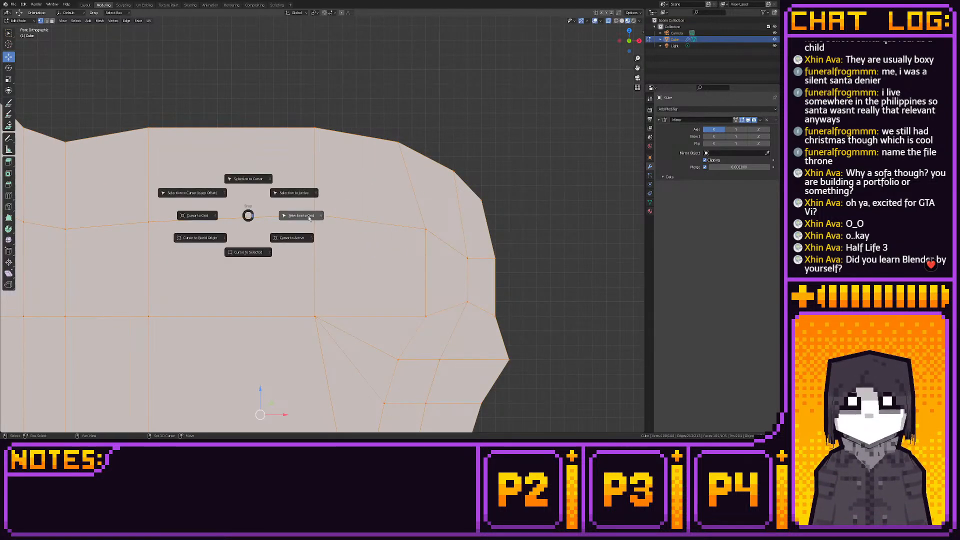
left_click(309, 216)
- Raise the new loop's three innermost vertices along Z so the loop follows the outline of the pointed central ornament
middle_click_drag(166, 215, 333, 208, "shift")
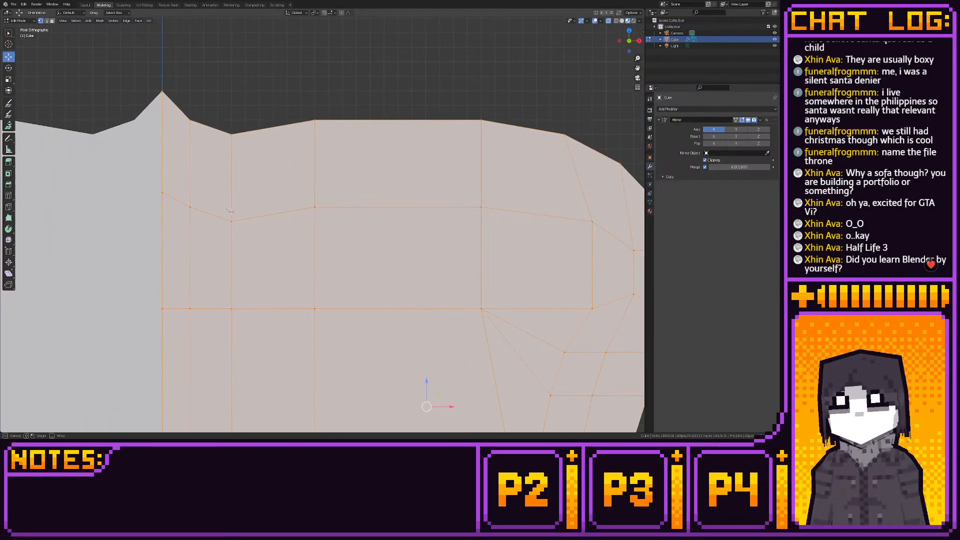
left_click_drag(217, 208, 243, 234)
left_click_drag(233, 194, 238, 177)
left_click_drag(151, 182, 173, 202)
left_click_drag(163, 165, 163, 91)
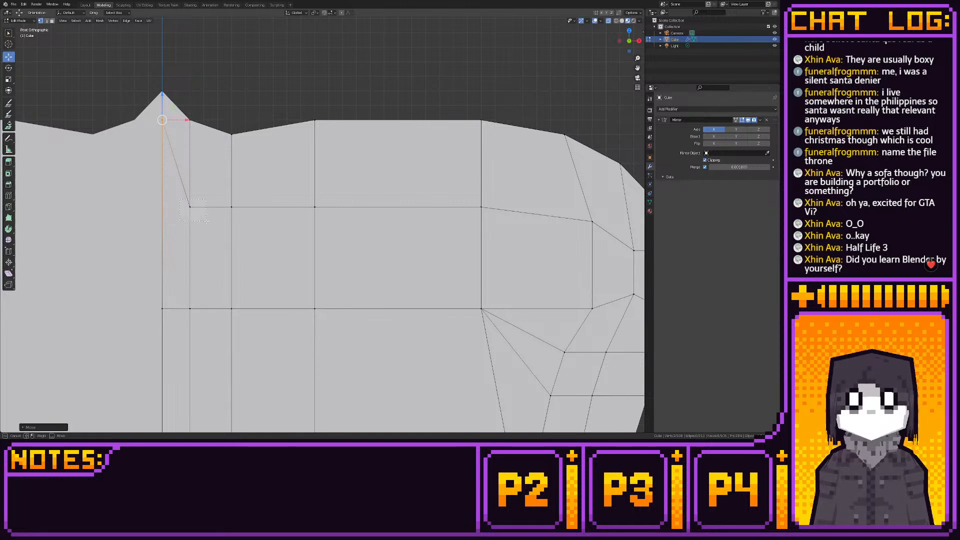
left_click(193, 207)
left_click_drag(198, 192, 200, 138)
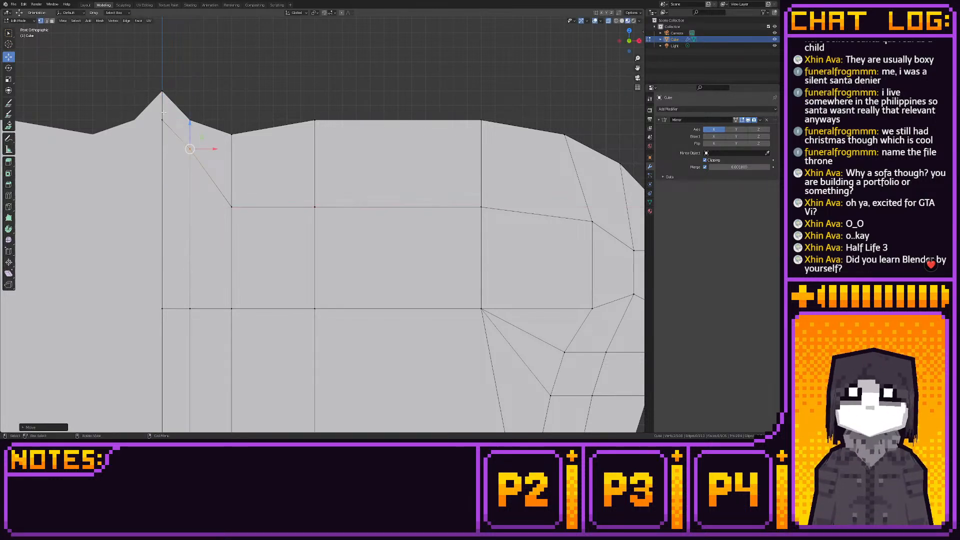
left_click(233, 208)
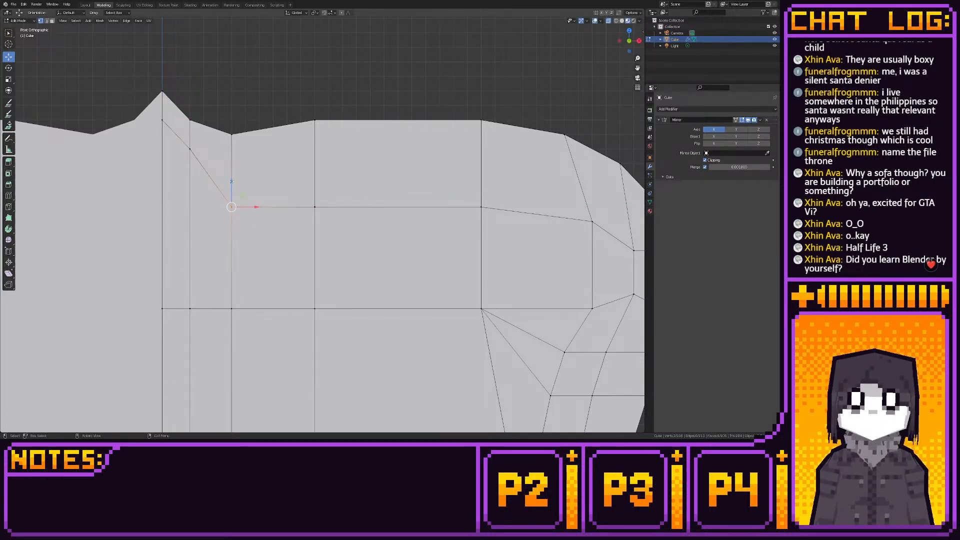
left_click_drag(231, 181, 222, 142)
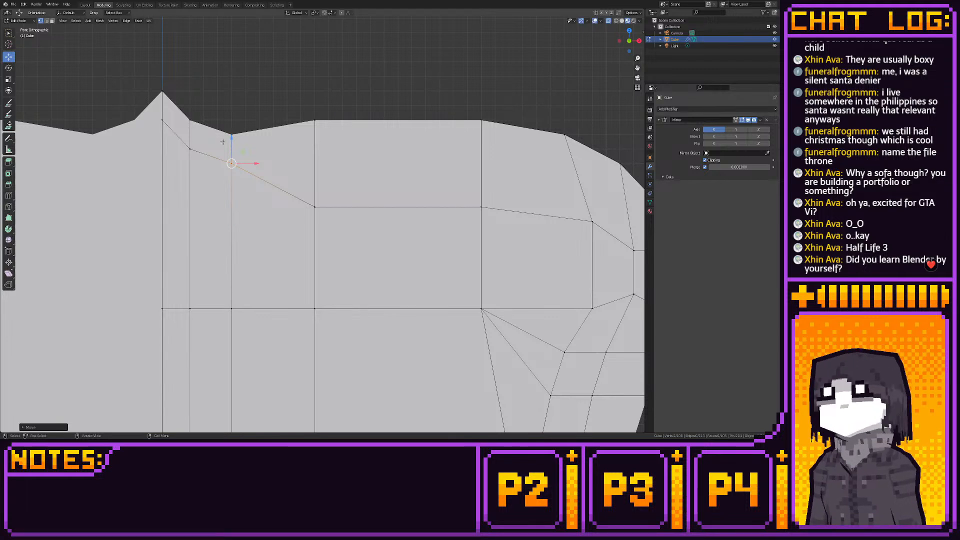
- Raise the new loop's next two vertices 0.25 m along Z so the loop runs parallel beneath the flat top edge
left_click(314, 206)
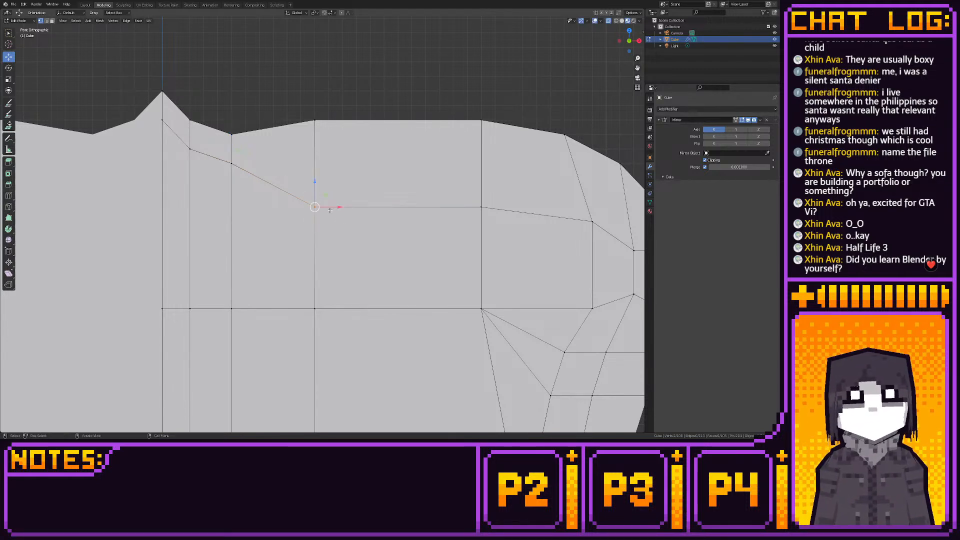
left_click_drag(315, 183, 330, 137)
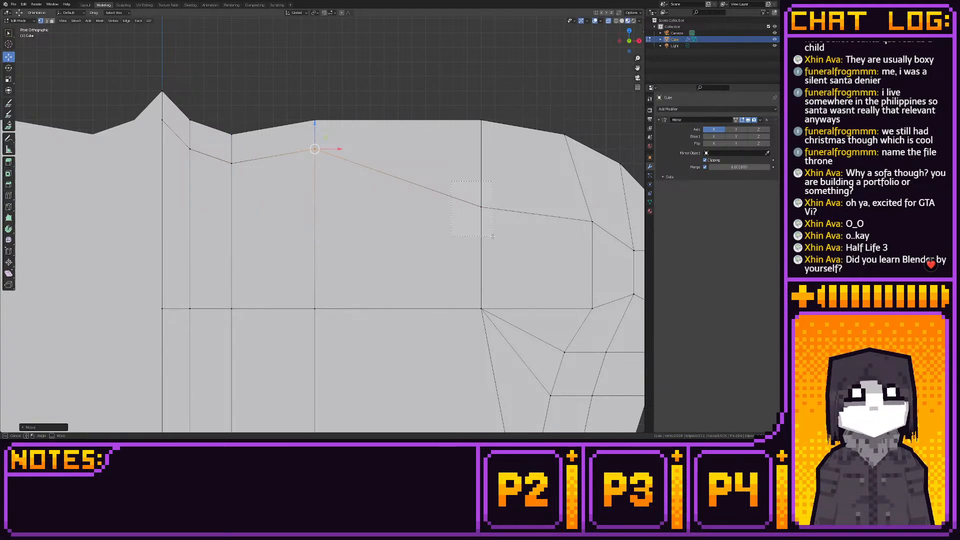
left_click(482, 207)
key("g")
key("z")
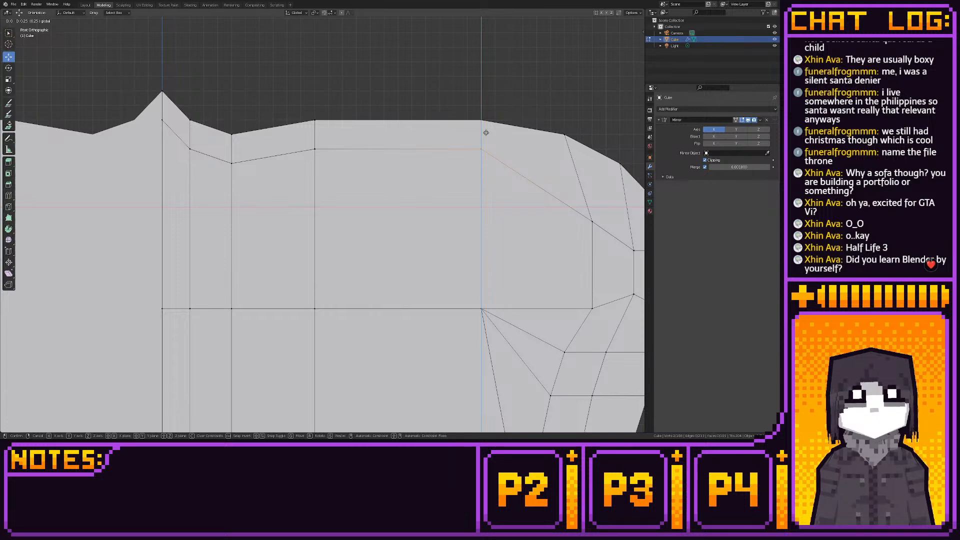
left_click(485, 132)
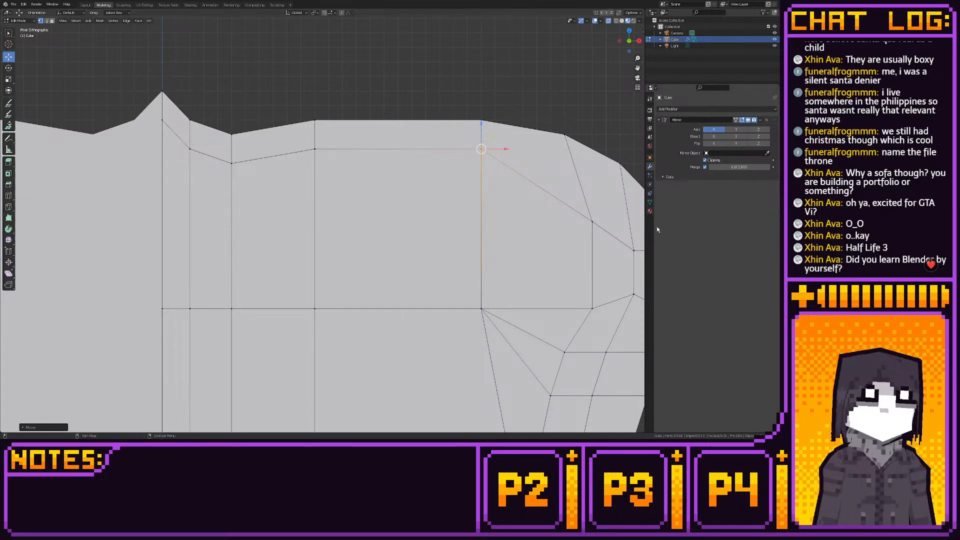
- Move the new loop's two vertices at the outer shoulder up towards the edge so the loop follows the rounded corner
middle_click_drag(431, 103, 312, 121, "shift")
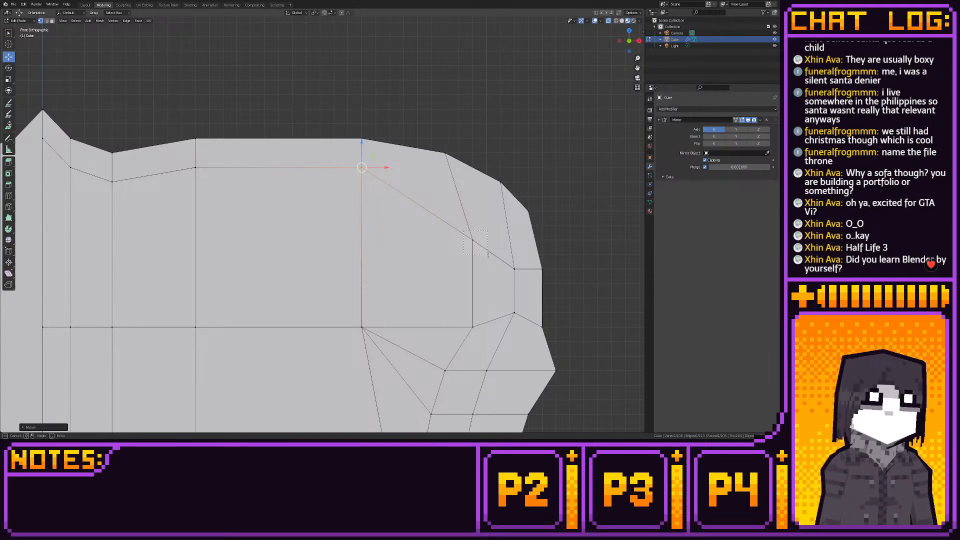
left_click(483, 236)
left_click_drag(485, 227, 449, 166)
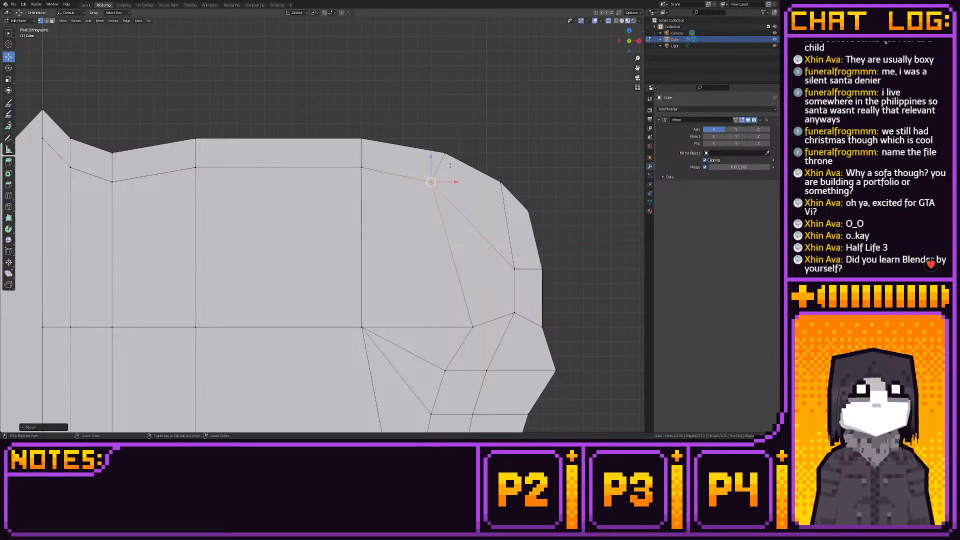
left_click(519, 267)
left_click_drag(523, 266, 520, 208)
scroll(499, 231, "down", 3)
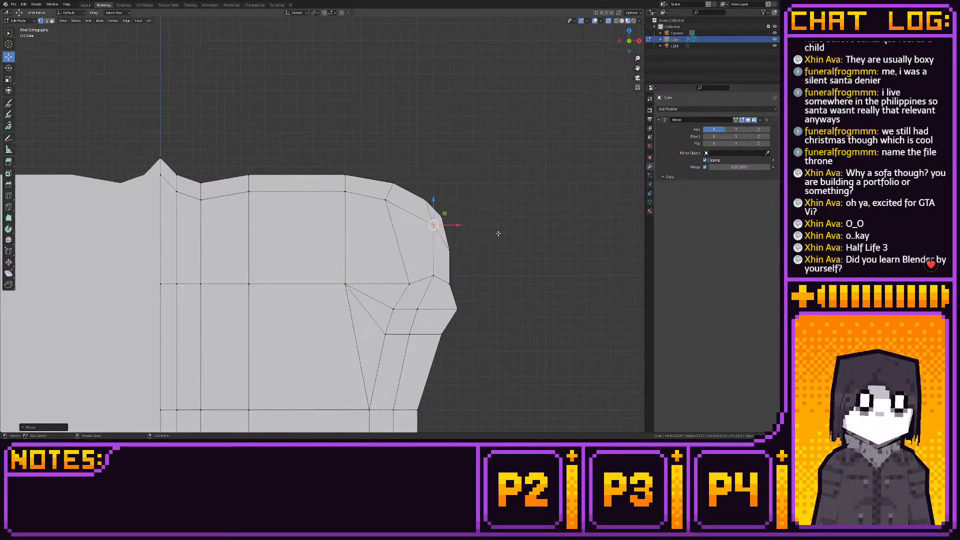
- Turn off X-ray and select all front faces of the backrest's inner panel below the border, from the centre to the outer shoulder
middle_click_drag(497, 234, 525, 200, "shift")
middle_click_drag(409, 222, 407, 201)
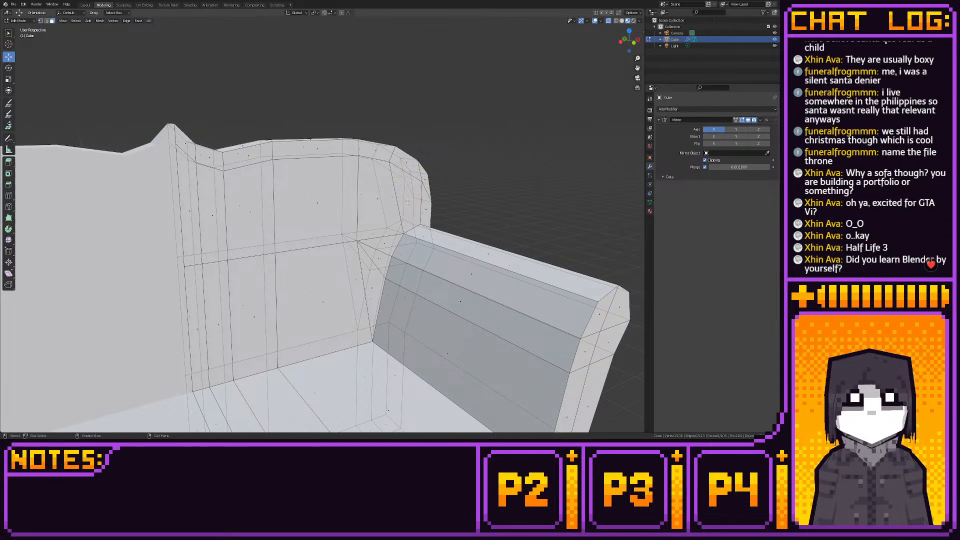
left_click(409, 199)
left_click(373, 196, "shift")
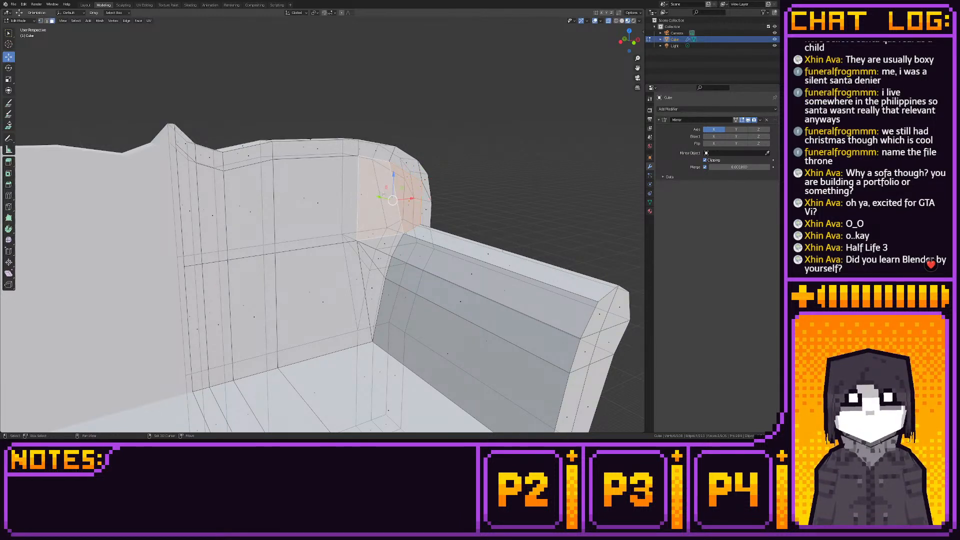
left_click(608, 21)
left_click(337, 213, "shift")
left_click(384, 244, "shift")
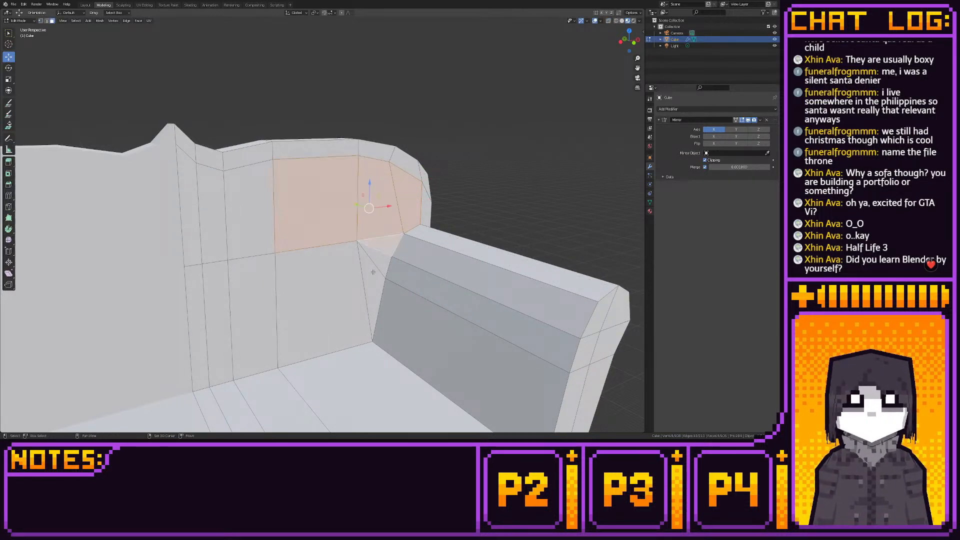
left_click(373, 289, "shift")
left_click(291, 300, "shift")
left_click_drag(194, 189, 271, 310, "shift")
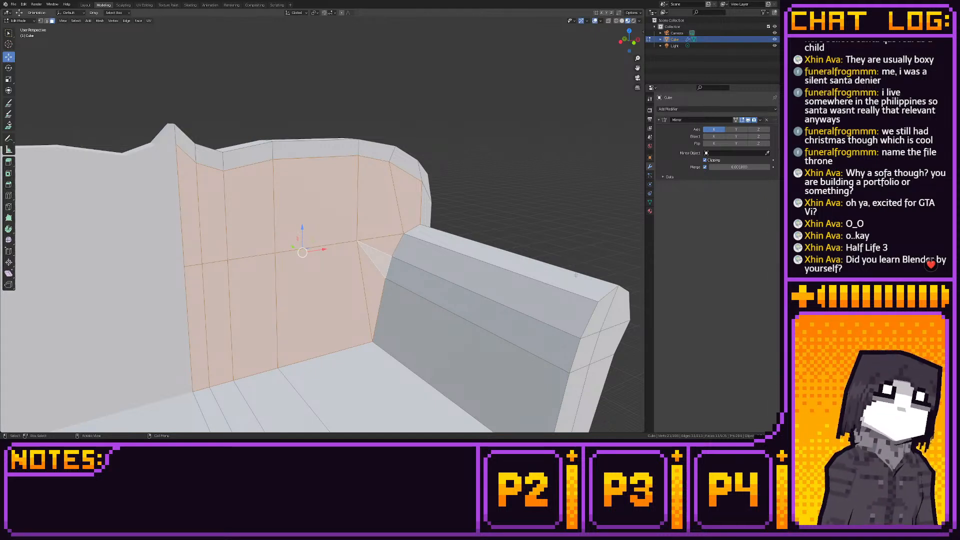
- Move the inner border's vertex at the backrest's outer shoulder 0.0625 m inward along X in front view
left_click(637, 42)
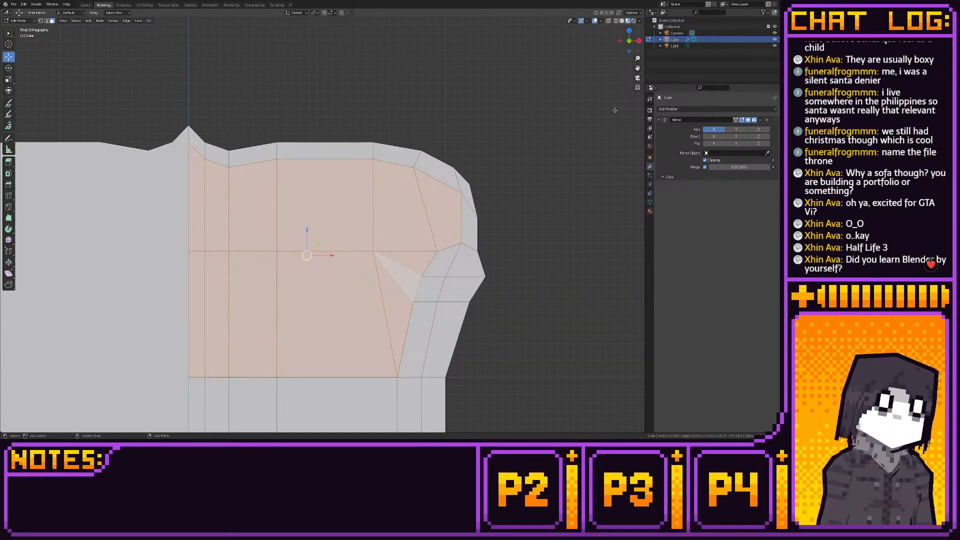
key("1")
left_click(460, 193)
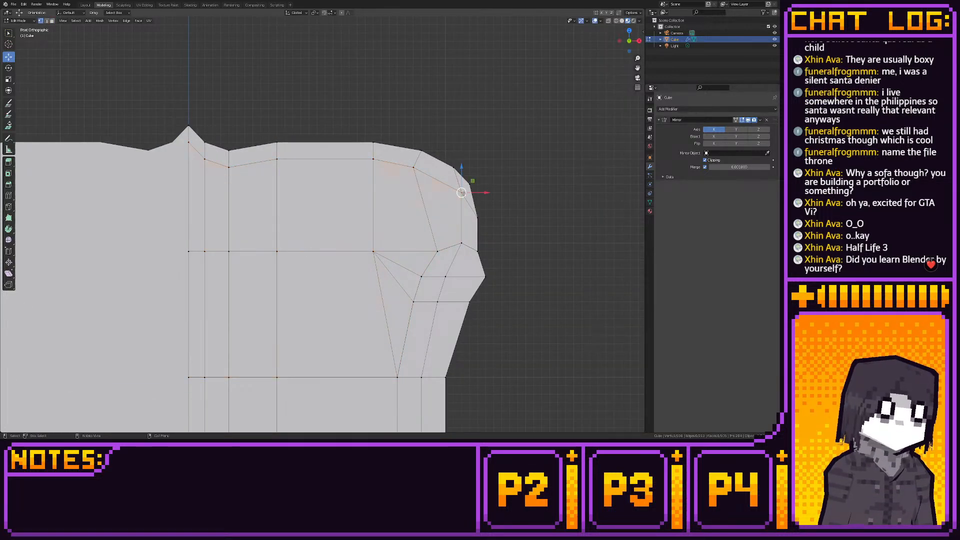
middle_click_drag(480, 193, 448, 201, "shift")
key("g")
key("x")
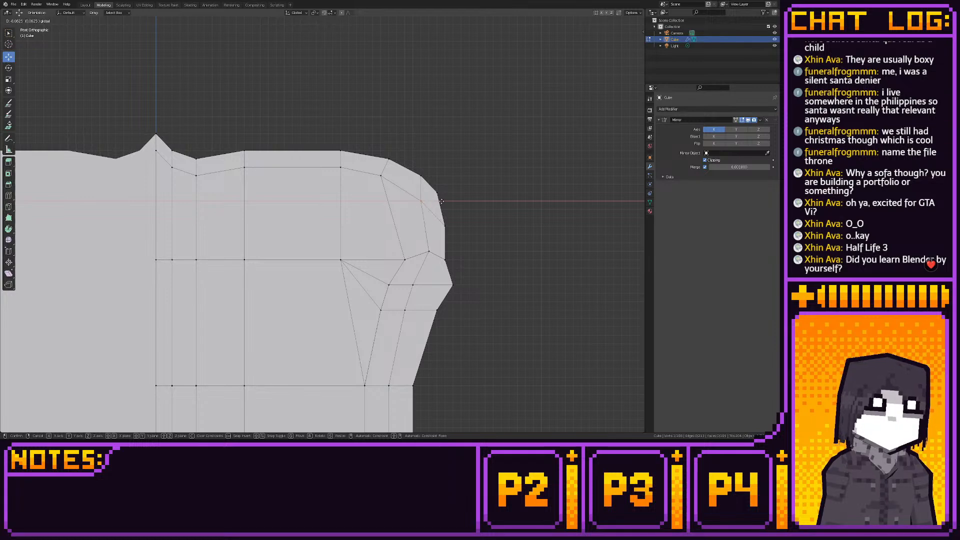
left_click(441, 201)
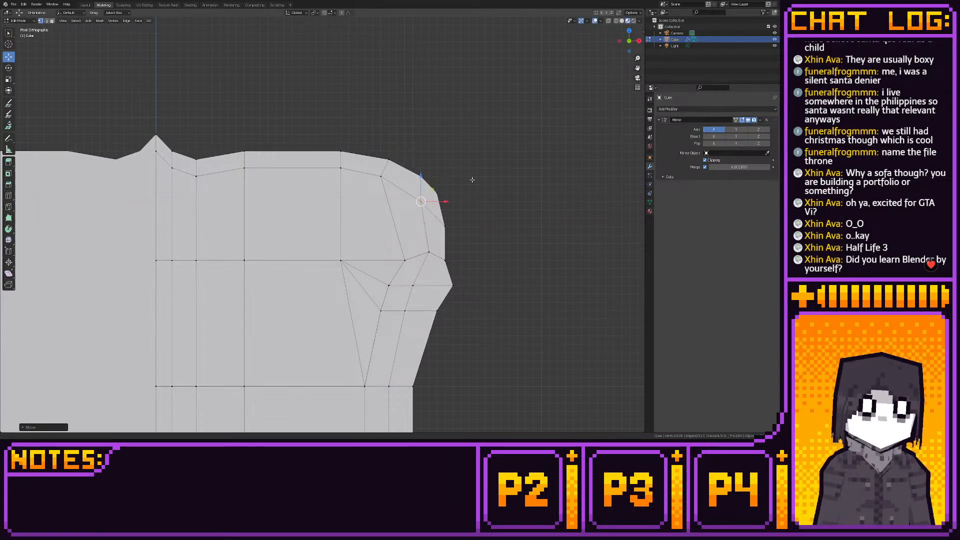
- Select the faces of the backrest's inner panel, including the one at the rounded shoulder
middle_click_drag(471, 180, 560, 165, "shift")
scroll(465, 202, "up", 1)
key("3")
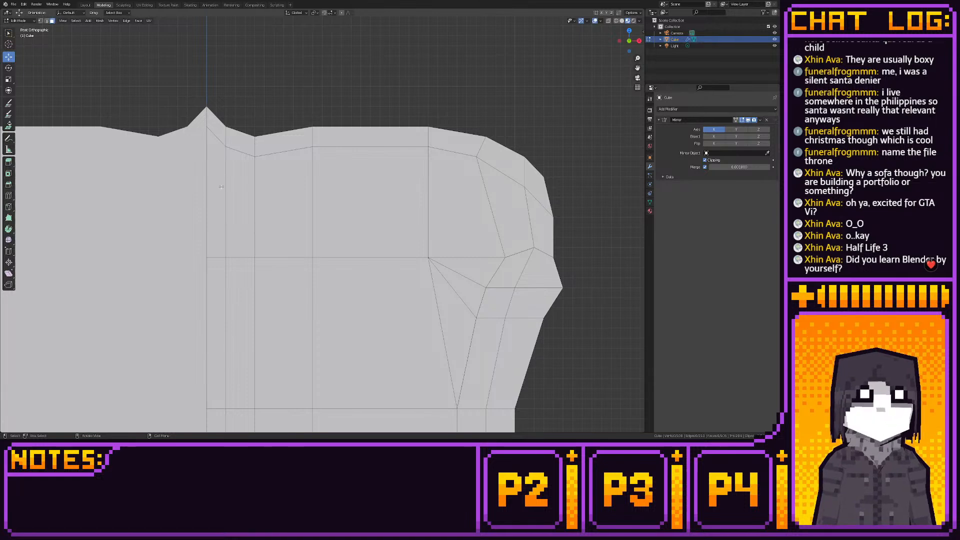
left_click_drag(221, 186, 451, 322)
left_click(504, 207, "shift")
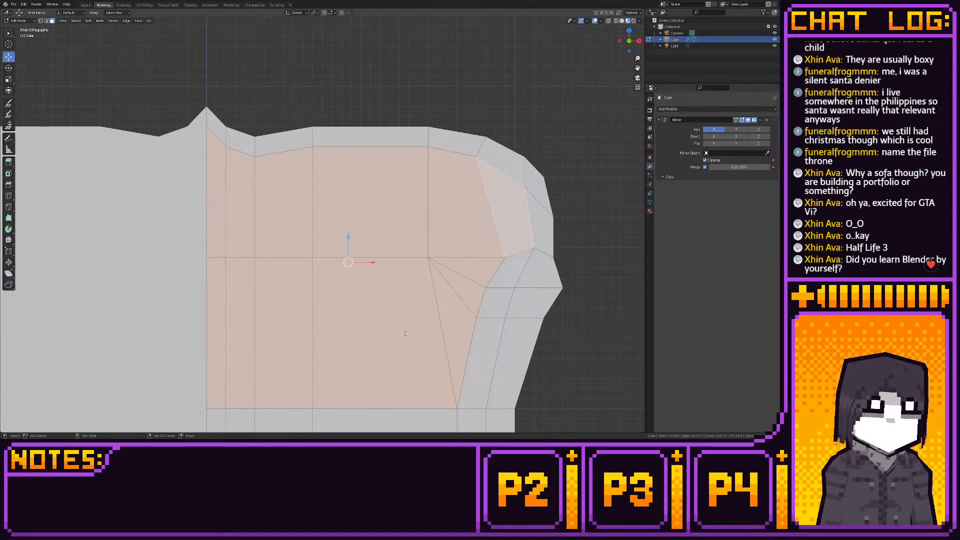
- Extrude the selected inner panel faces of the backrest in place
middle_click_drag(405, 333, 350, 305)
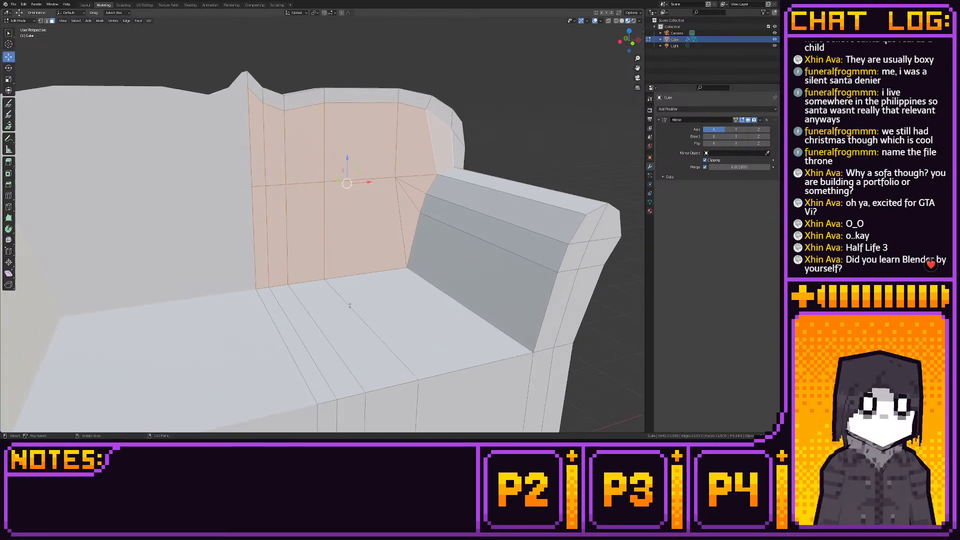
left_click(632, 43)
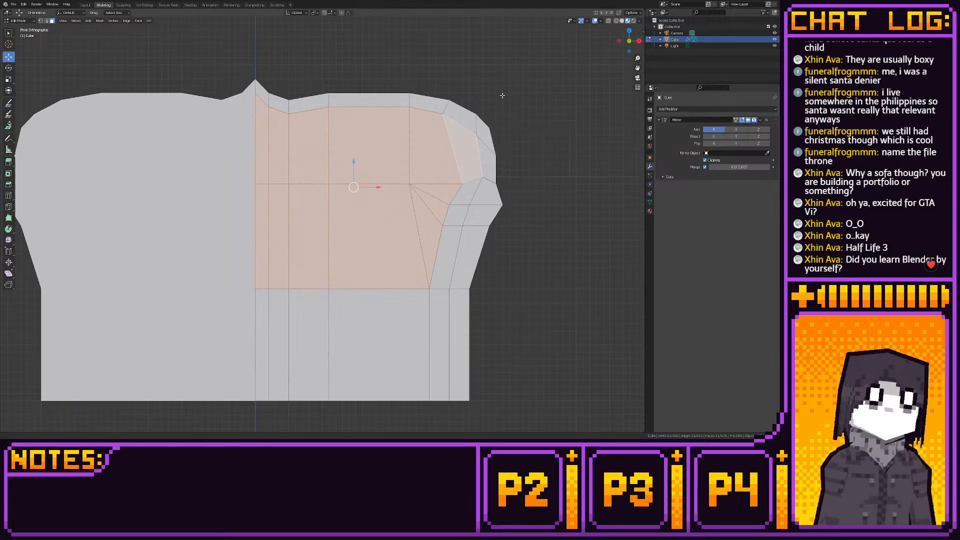
middle_click_drag(502, 95, 490, 145, "shift")
left_click(9, 161)
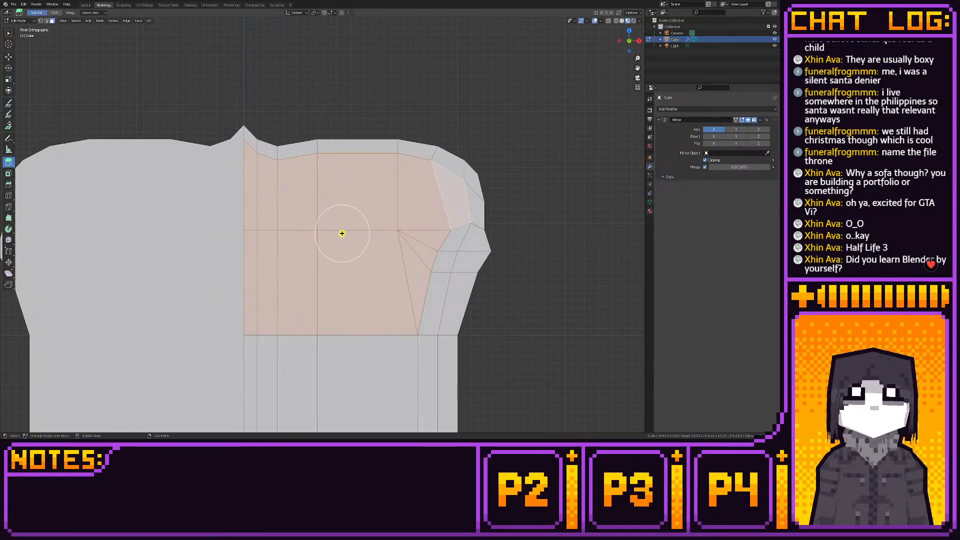
middle_click_drag(370, 220, 352, 203)
left_click_drag(342, 229, 348, 229)
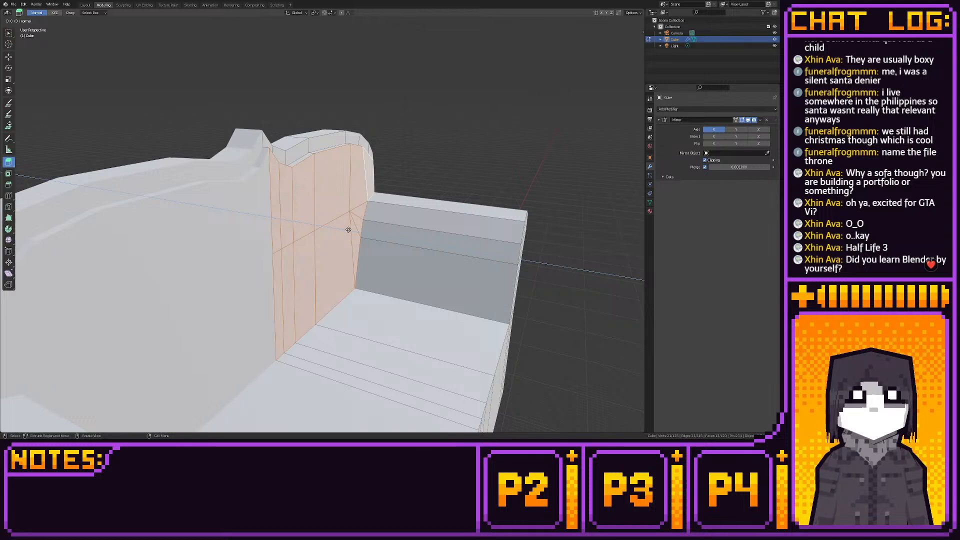
left_click_drag(348, 229, 333, 226)
middle_click_drag(332, 226, 270, 219)
scroll(270, 219, "up", 1)
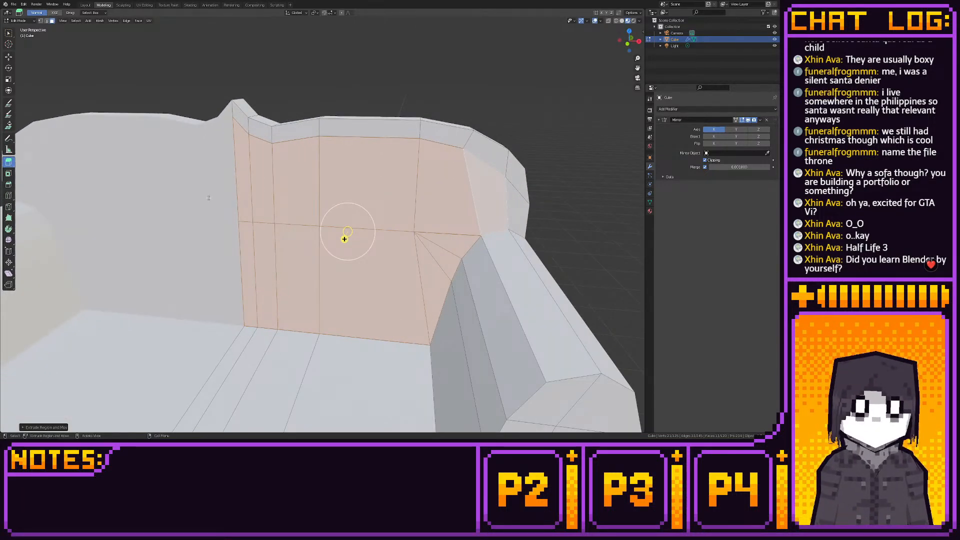
- Move the extruded panel slightly forward along Y so it stands out from the backrest border
left_click(9, 57)
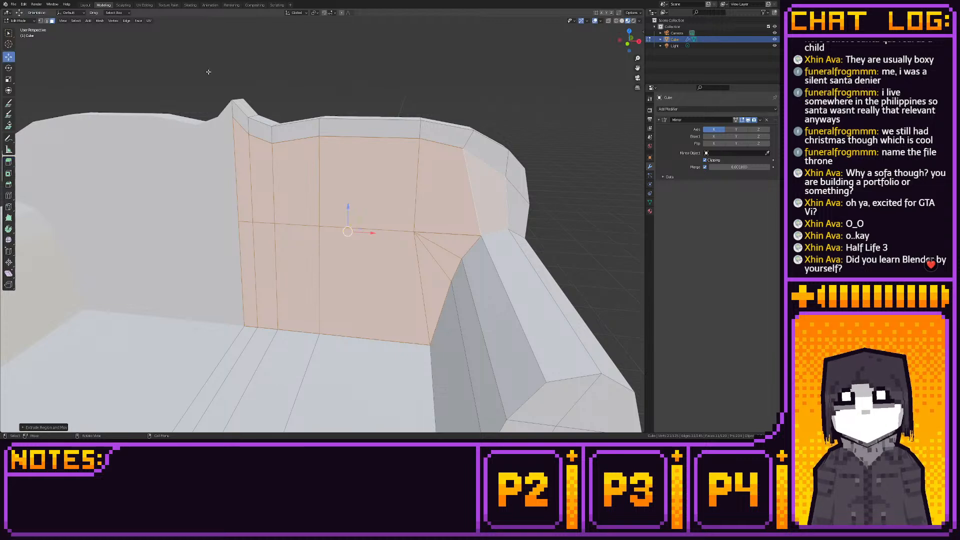
left_click(638, 41)
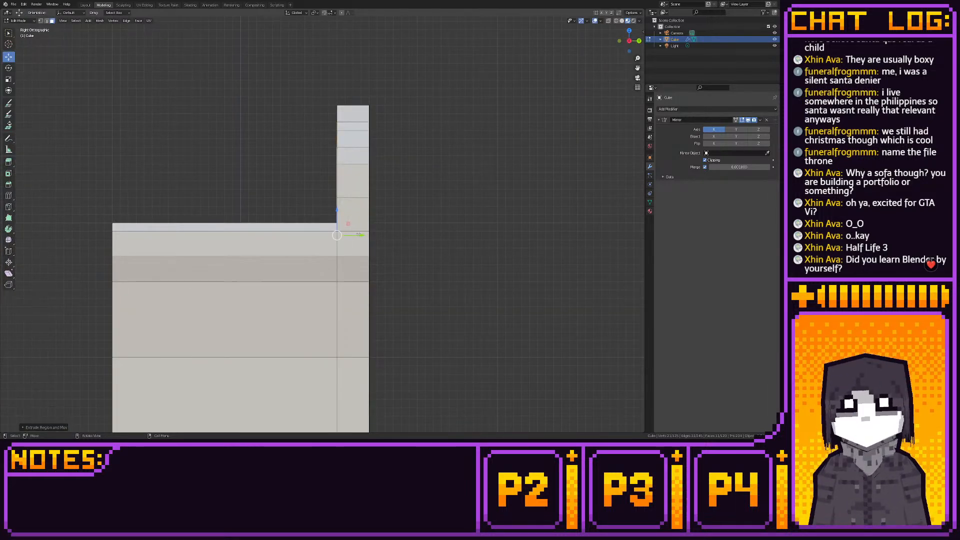
left_click_drag(358, 235, 350, 235)
middle_click_drag(249, 176, 316, 190)
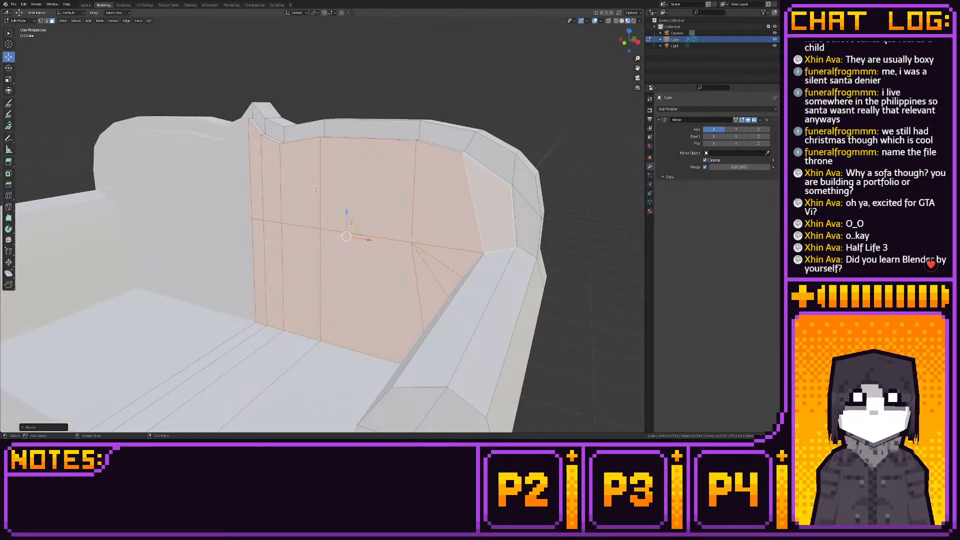
- Select the vertices along the extruded panel's upper edge, from the central point around the shoulder down to the armrest
key("1")
left_click(248, 118)
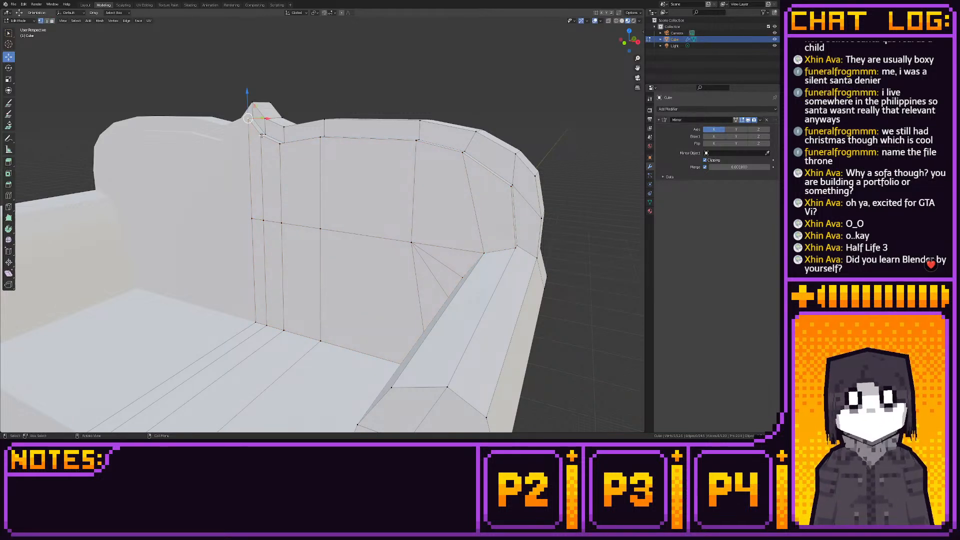
left_click(262, 135, "shift")
left_click(281, 143, "shift")
left_click(320, 137, "shift")
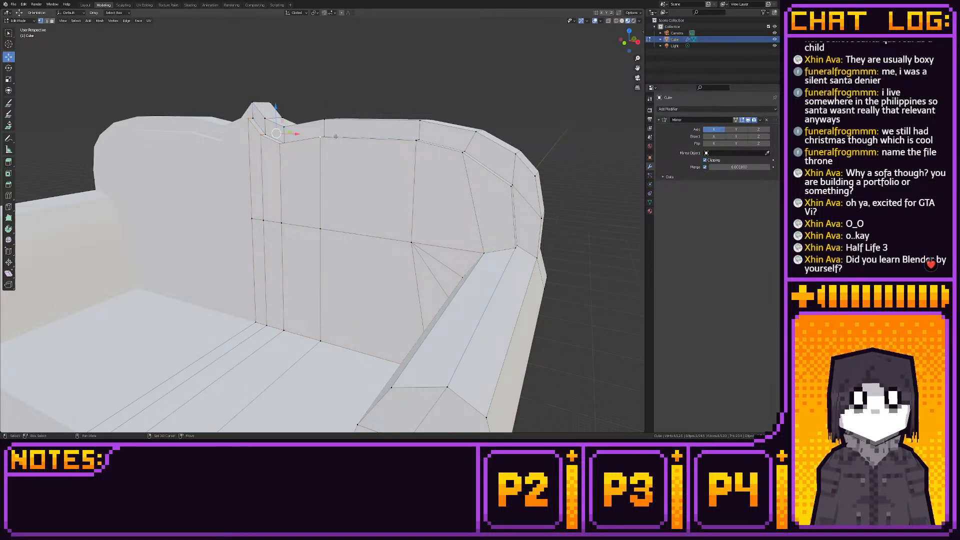
left_click(416, 141, "shift")
left_click(462, 151, "shift")
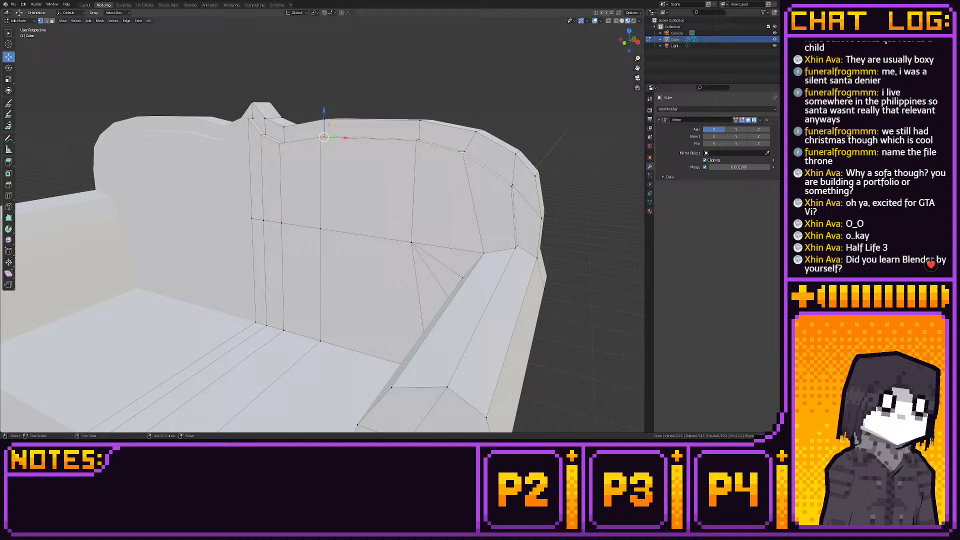
left_click(509, 186, "shift")
left_click(513, 245, "shift")
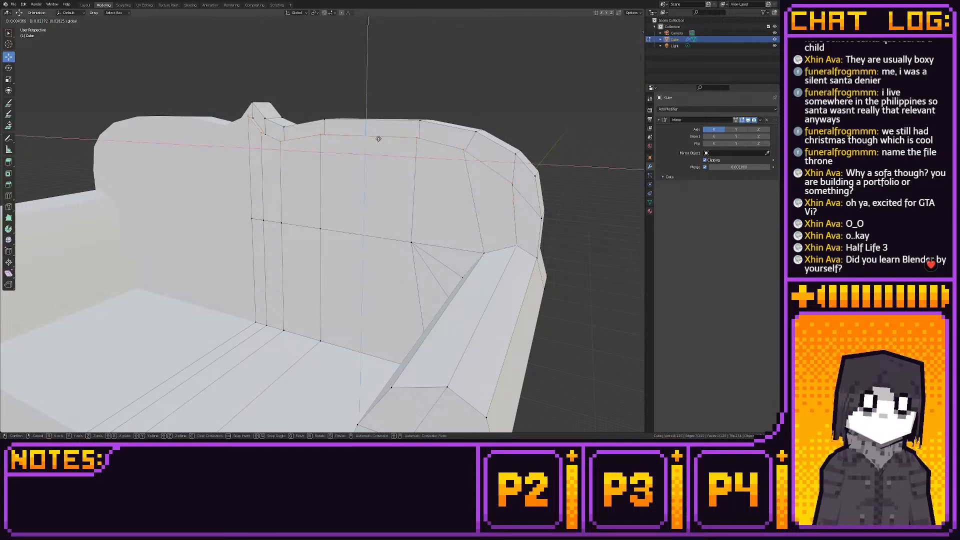
- Extend the vertex selection down the panel's edge along the armrest to the seat corner
middle_click_drag(405, 146, 509, 207)
left_click(479, 233, "shift")
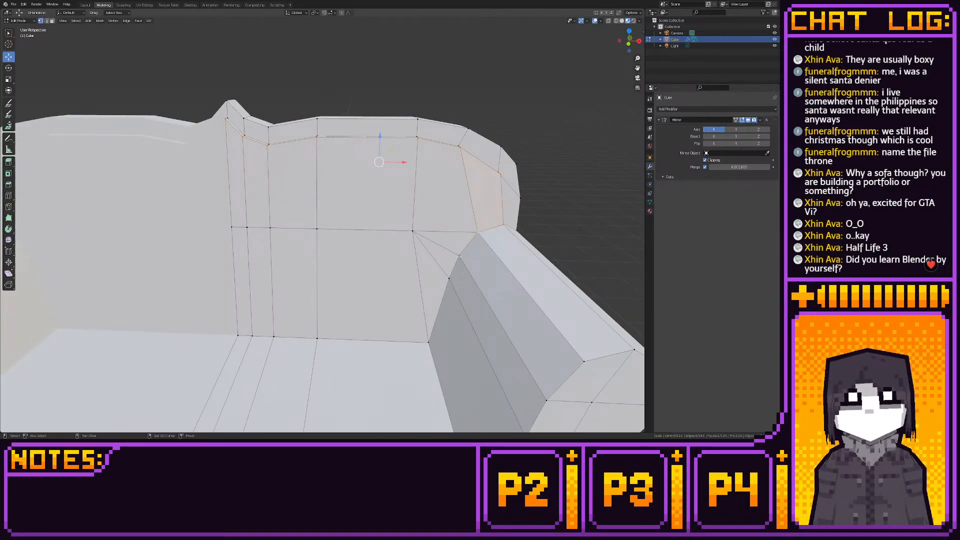
left_click(459, 257, "shift")
left_click(446, 287, "shift")
left_click(432, 337, "shift")
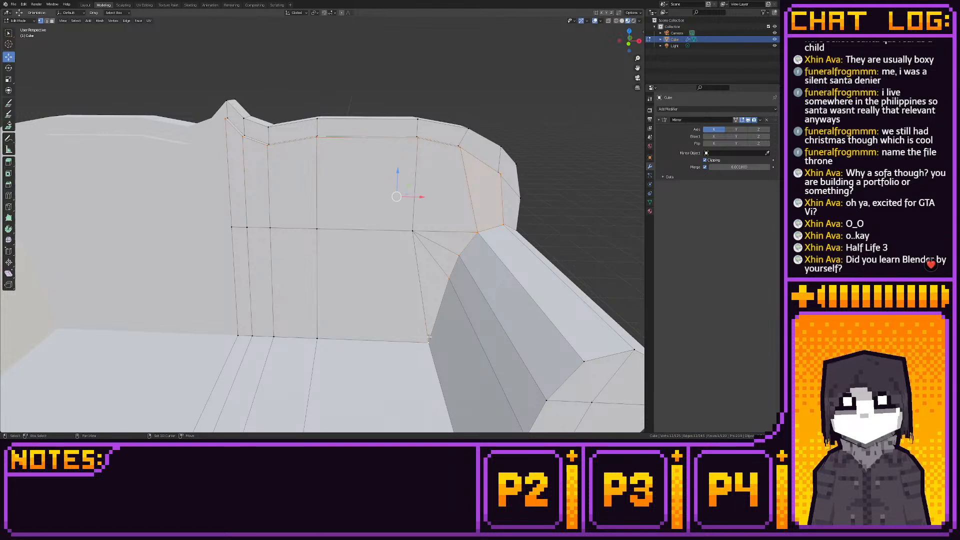
left_click_drag(409, 185, 410, 176)
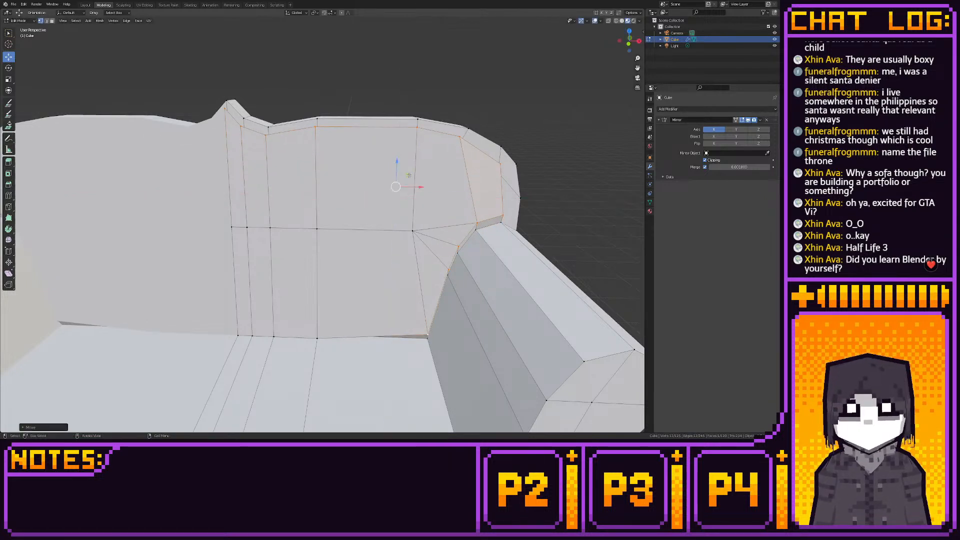
key("ctrl+z")
- Add the vertices along the panel's bottom edge to the selection, from the seat corner to the centre line
left_click(318, 338, "shift")
left_click(274, 336, "shift")
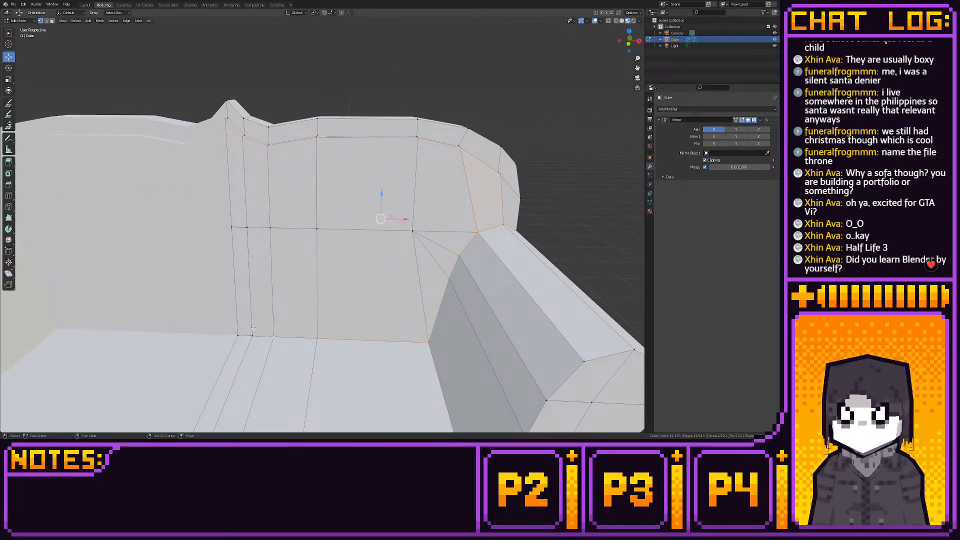
left_click(251, 334, "shift")
left_click(239, 331, "shift")
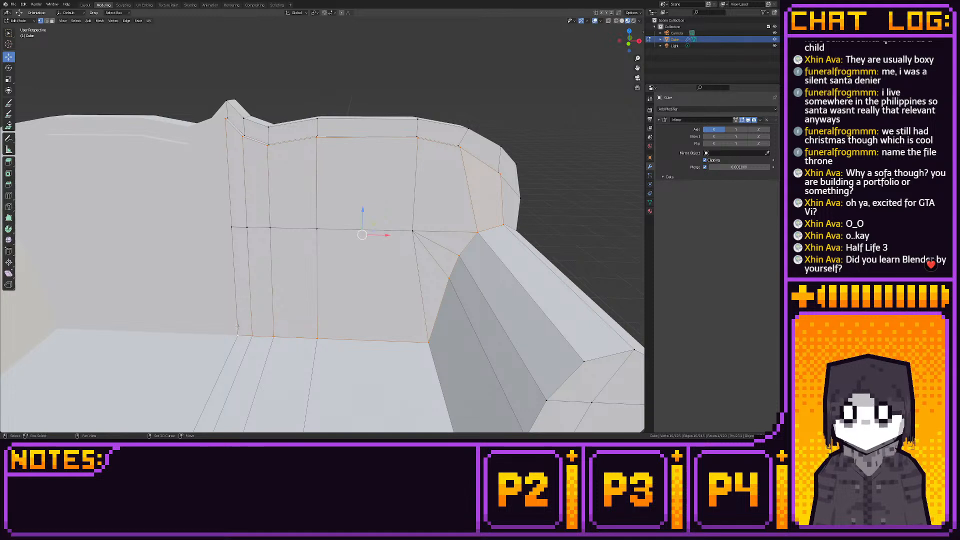
- Scale the selected panel outline slightly inward in front view to create a sloped rim around the panel
left_click(629, 46)
scroll(444, 134, "up", 2)
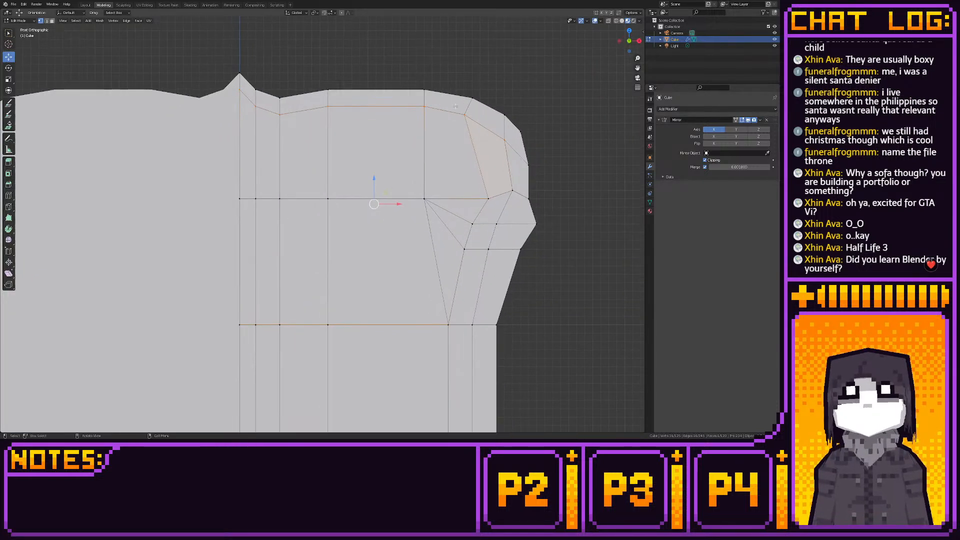
left_click(9, 79)
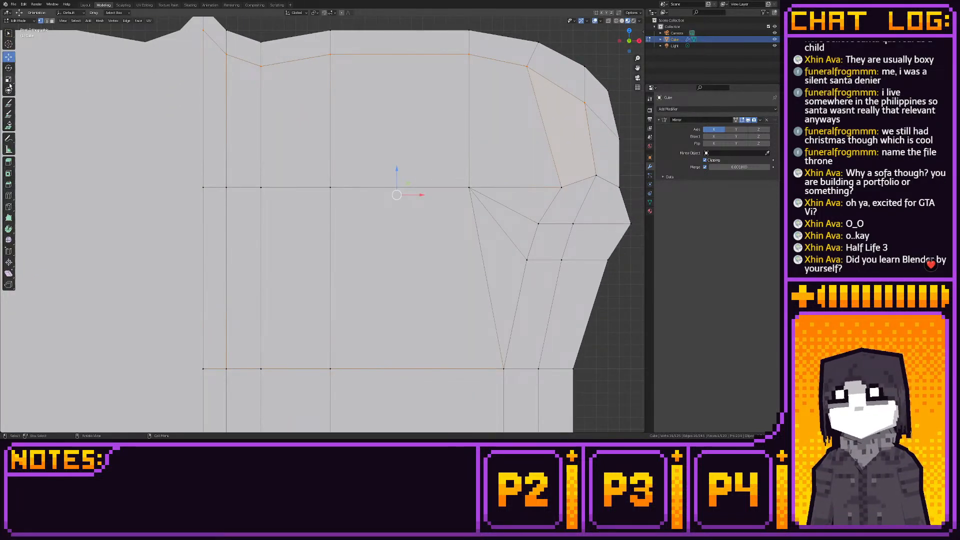
left_click_drag(405, 184, 403, 183)
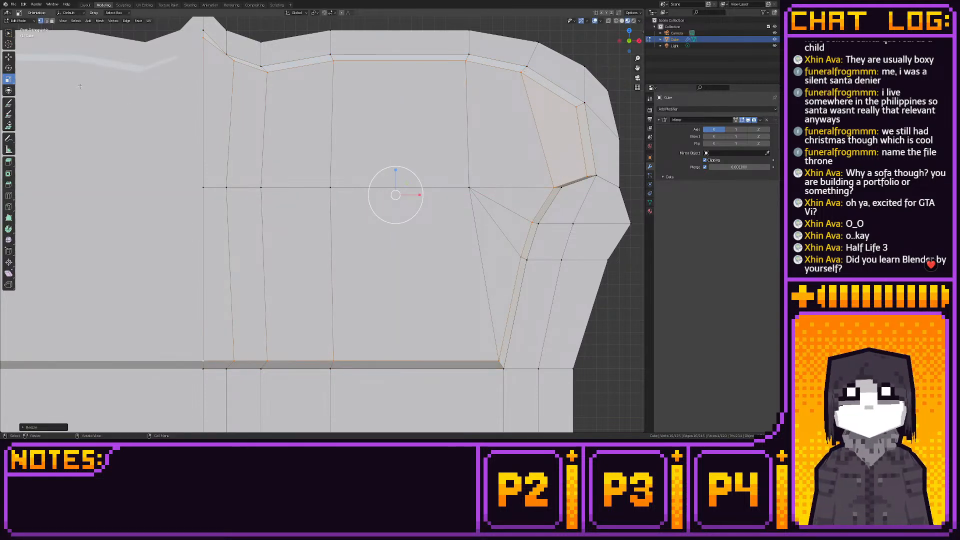
- Snap the scaled outline vertices of the panel to the grid
left_click(8, 57)
middle_click_drag(274, 159, 266, 169, "shift")
scroll(265, 168, "up", 1)
scroll(265, 169, "down", 1)
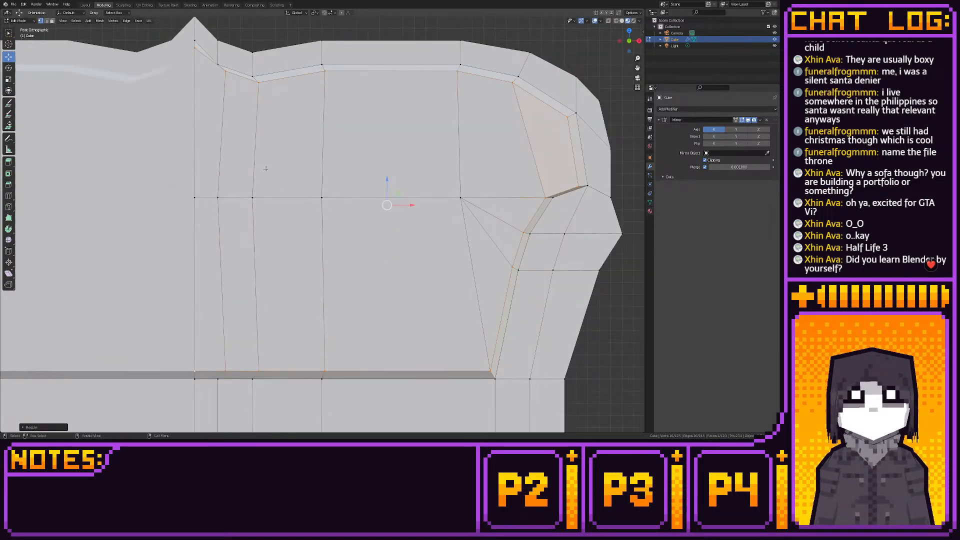
key("shift+s")
left_click(428, 183)
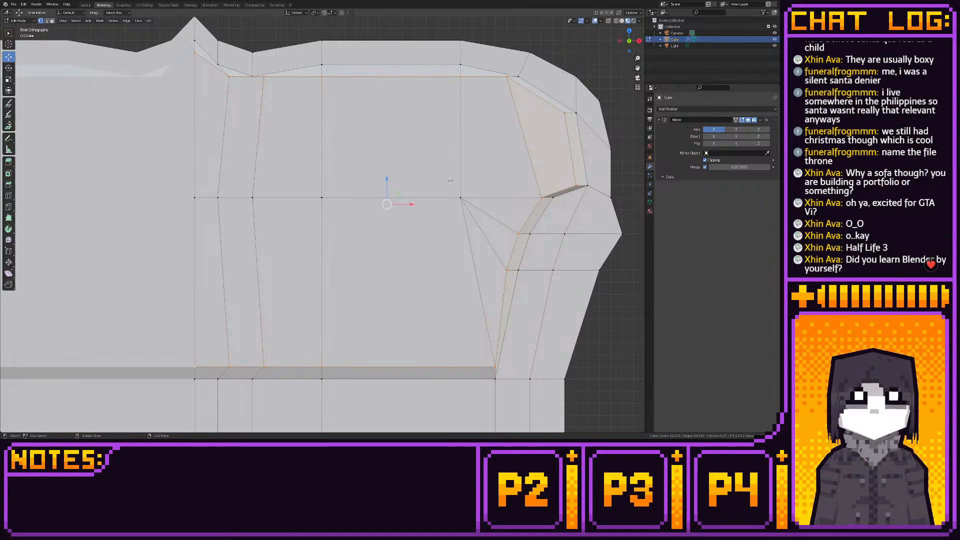
- Move the inner panel's vertex at the upper outer curve diagonally onto the grid, directly below the matching border vertex
middle_click_drag(429, 183, 427, 209, "shift")
left_click(504, 103)
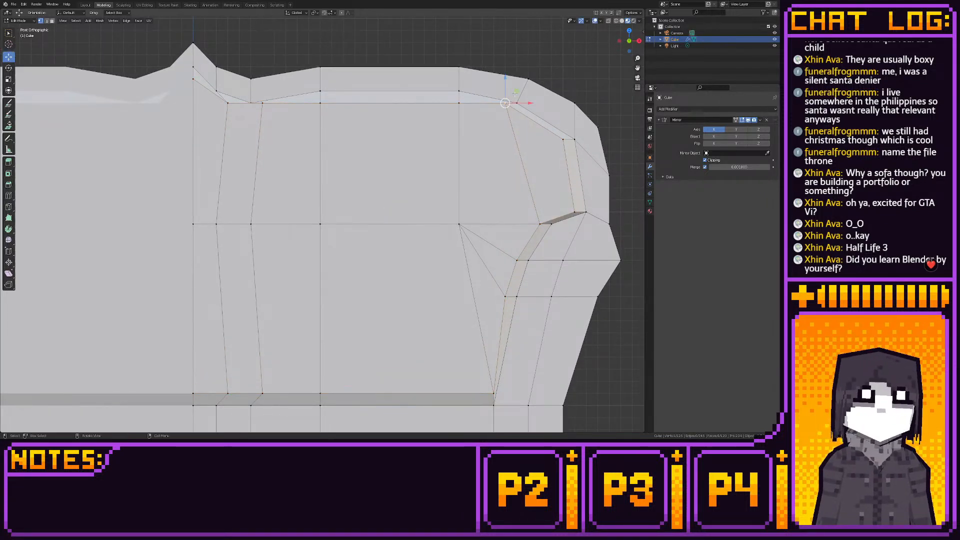
left_click_drag(515, 92, 550, 129, "ctrl")
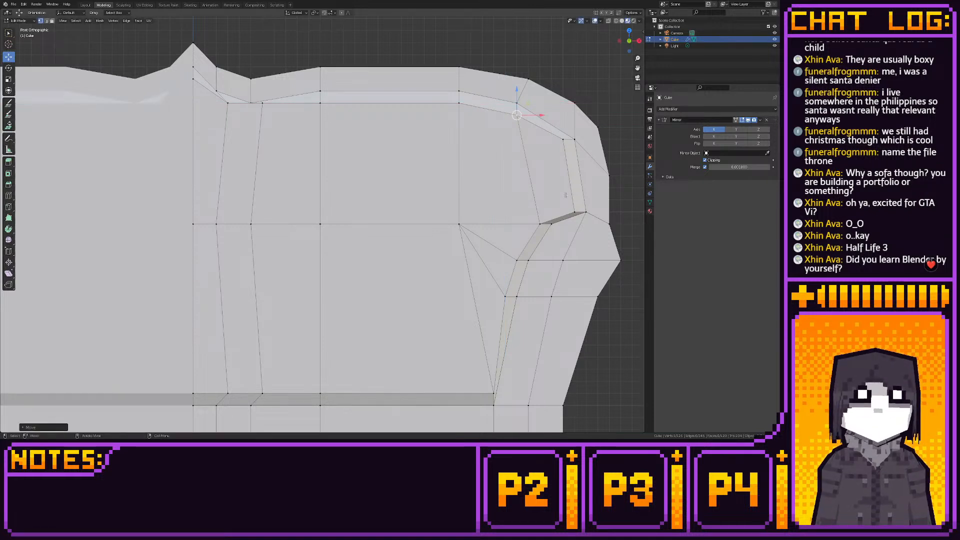
left_click(581, 206)
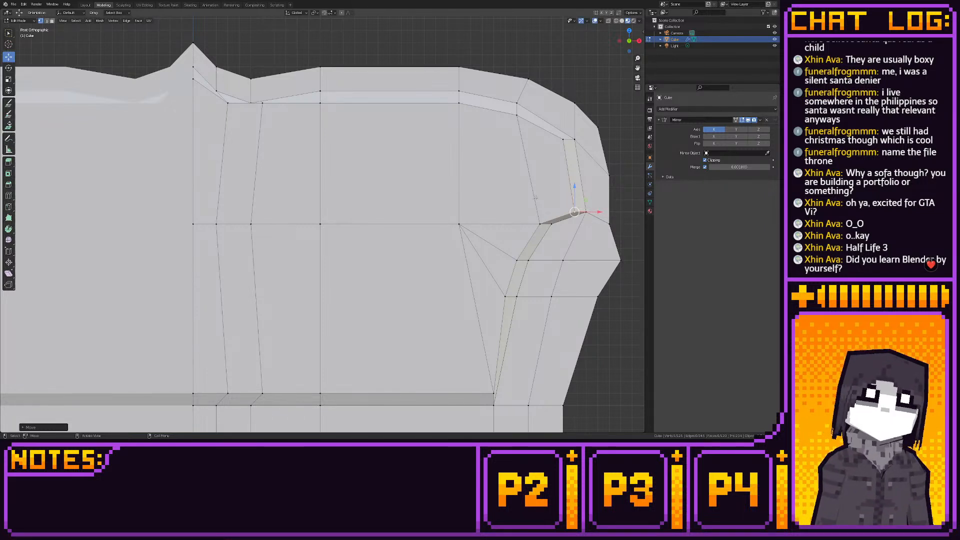
- Straighten the panel's vertical edges near the centre by shifting their bottom and crest vertices, and move the seat-corner vertex inward
left_click_drag(218, 388, 254, 394)
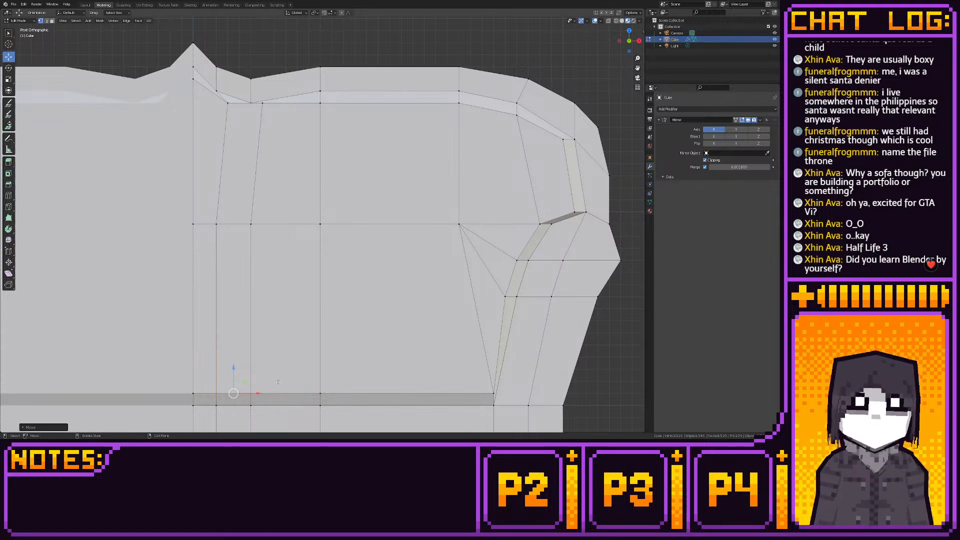
left_click(496, 392)
left_click_drag(507, 392, 499, 391, "ctrl")
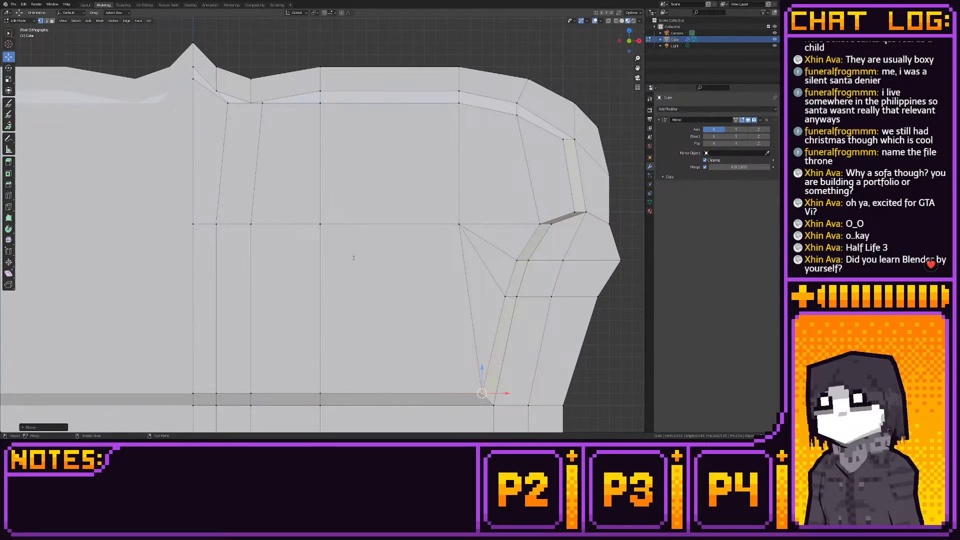
left_click(262, 103)
left_click_drag(272, 91, 220, 94, "ctrl")
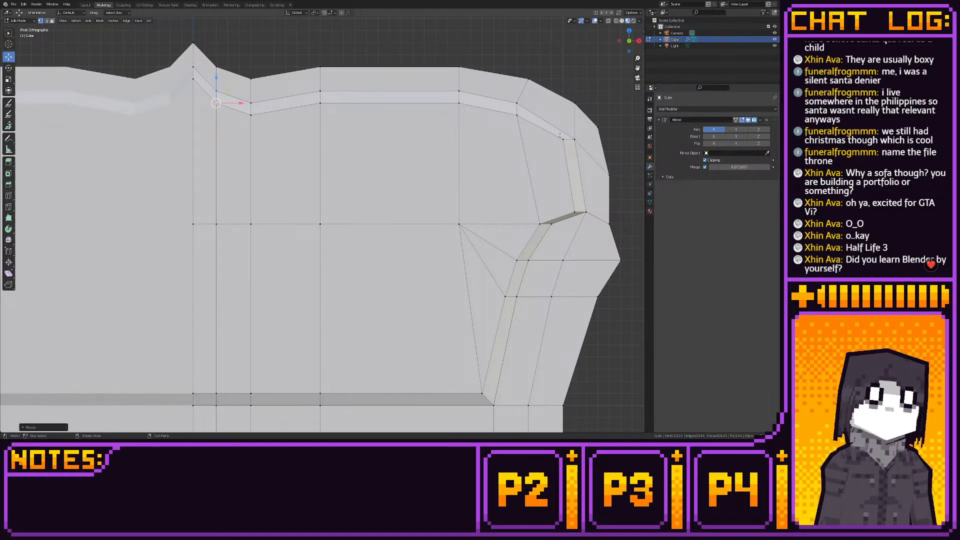
- Select the front faces of the backrest's inner panel and check the panel's side profile and the whole sofa
middle_click_drag(562, 198, 532, 289)
left_click(531, 287)
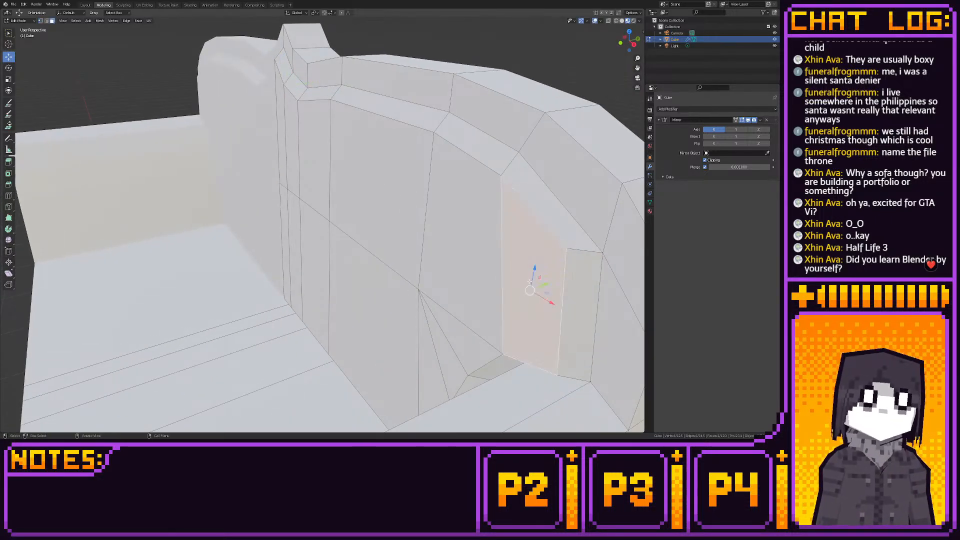
left_click(454, 319, "shift")
left_click(430, 348, "shift")
left_click(472, 322, "shift")
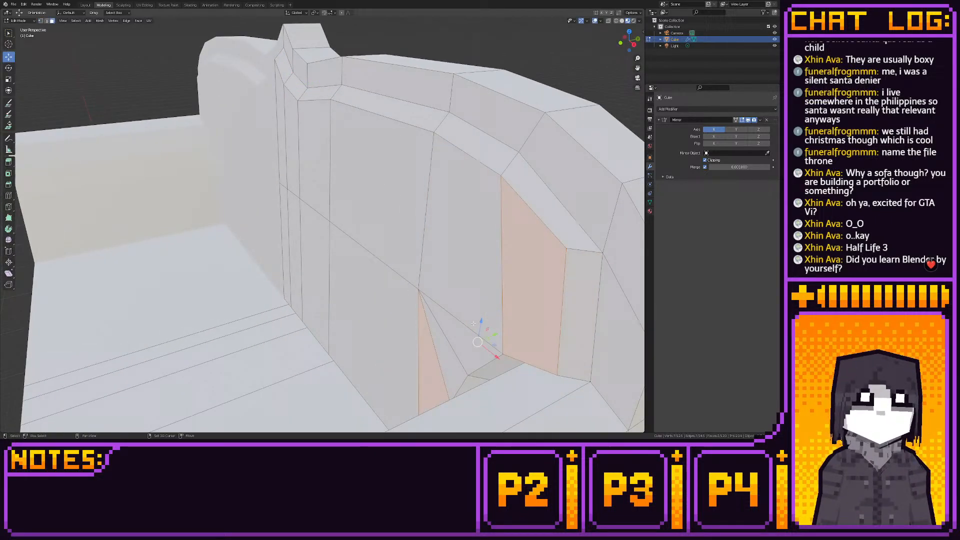
left_click(468, 288, "shift")
key("b")
left_click_drag(315, 176, 298, 228, "shift")
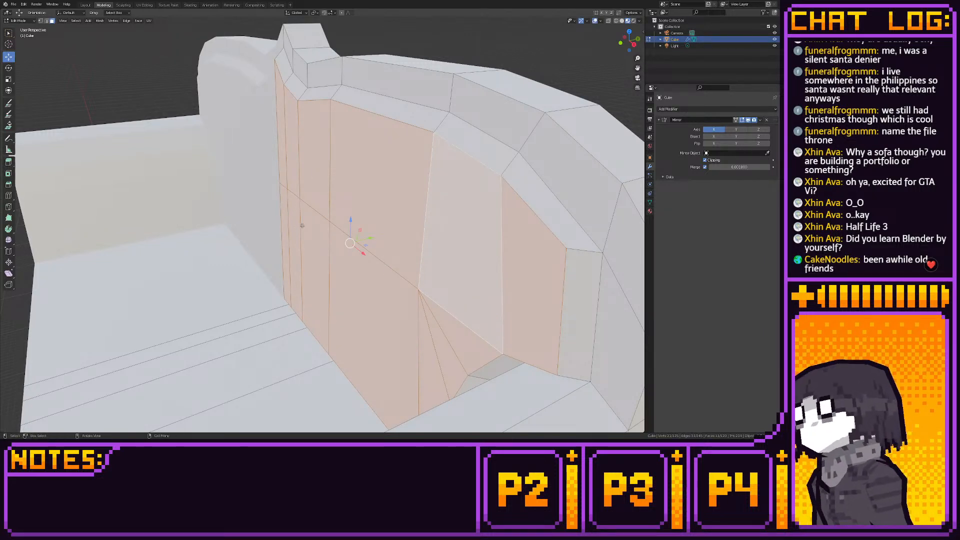
left_click(634, 44)
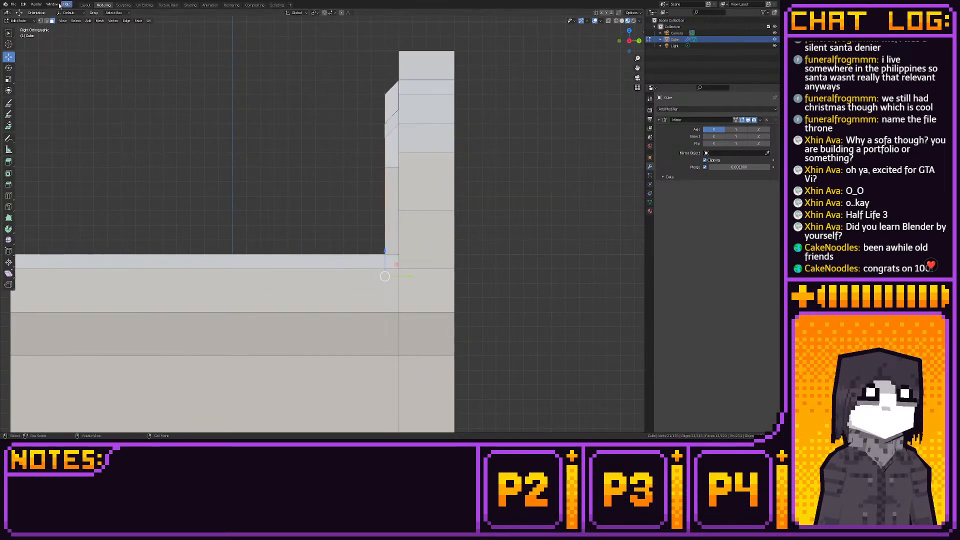
left_click(85, 5)
middle_click_drag(208, 130, 241, 150)
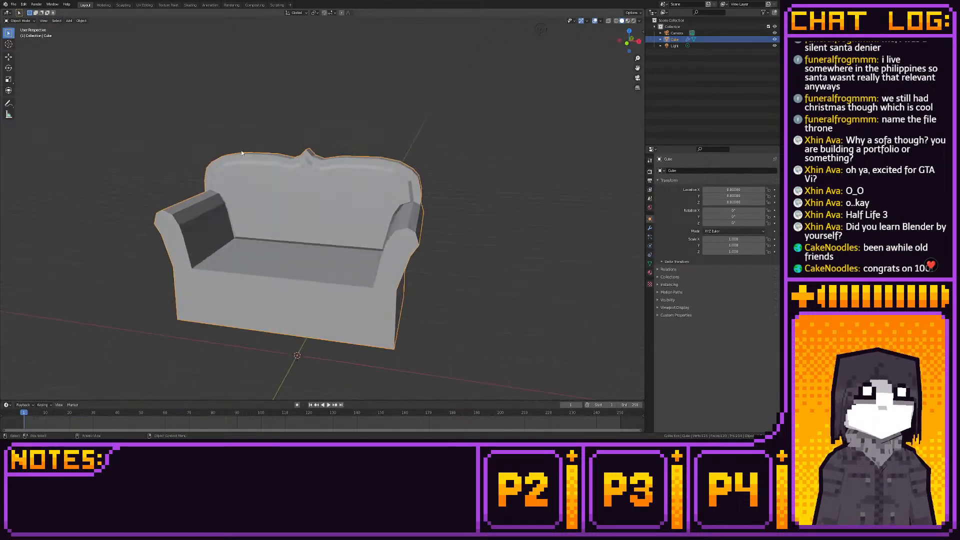
left_click(104, 5)
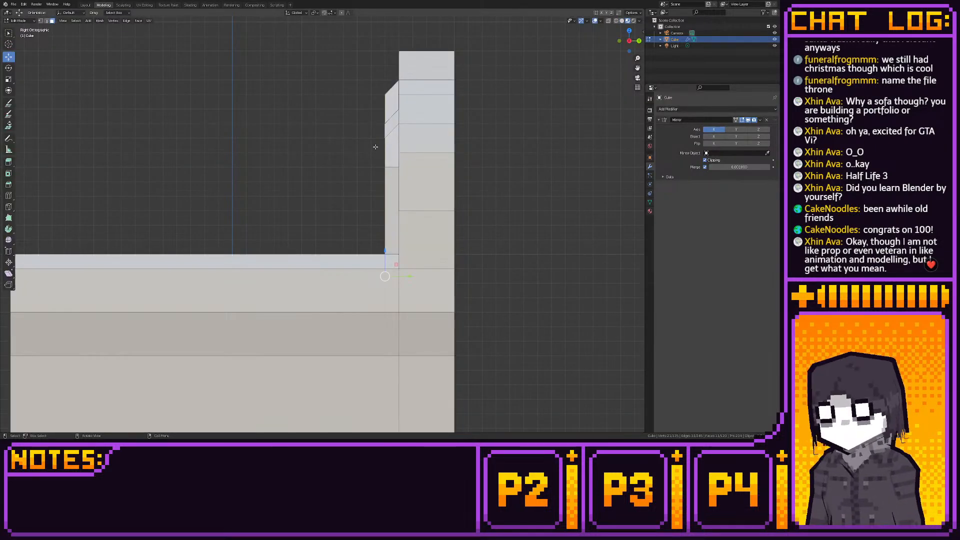
- Move the two inner-panel vertices at the notch above the armrest up one grid unit in front view
left_click(621, 41)
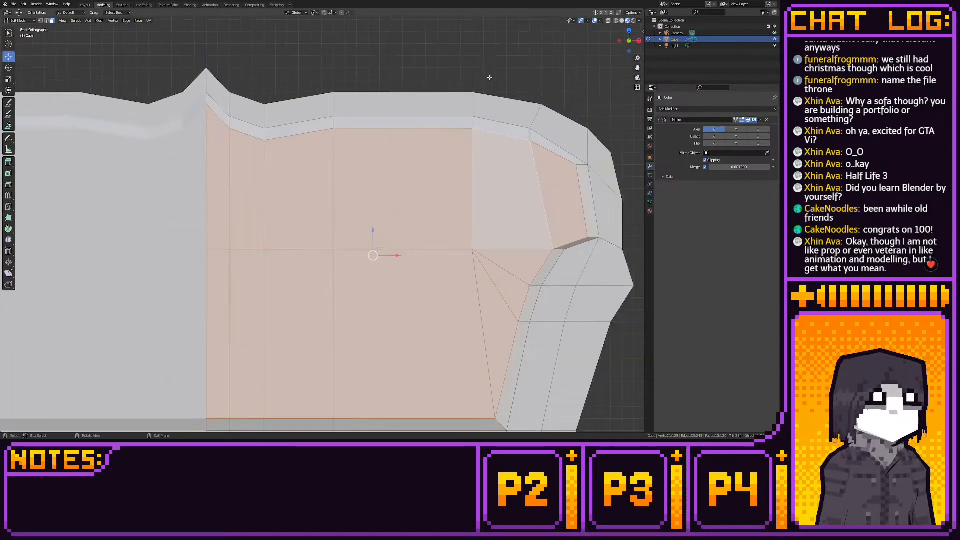
scroll(490, 78, "down", 3)
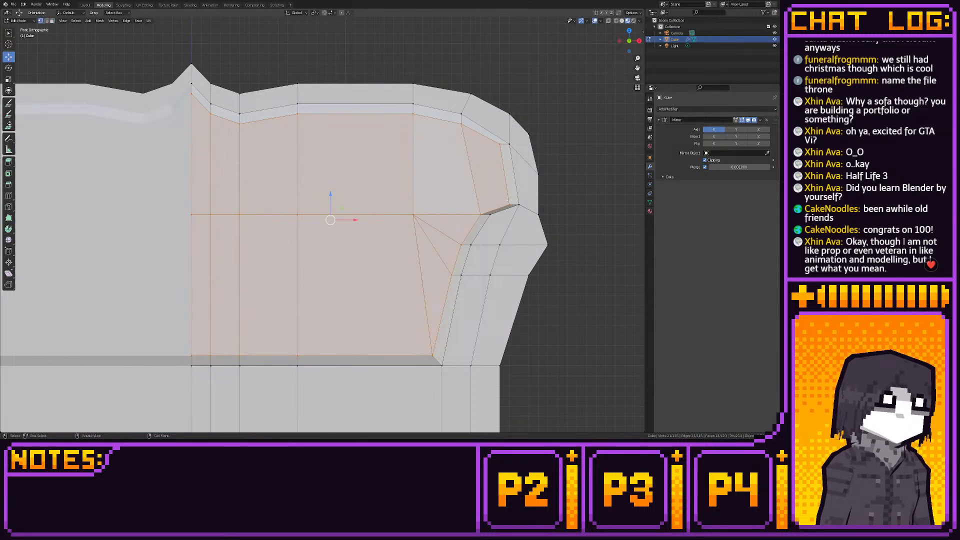
left_click(509, 201)
left_click_drag(509, 181, 480, 178, "ctrl")
left_click(480, 213)
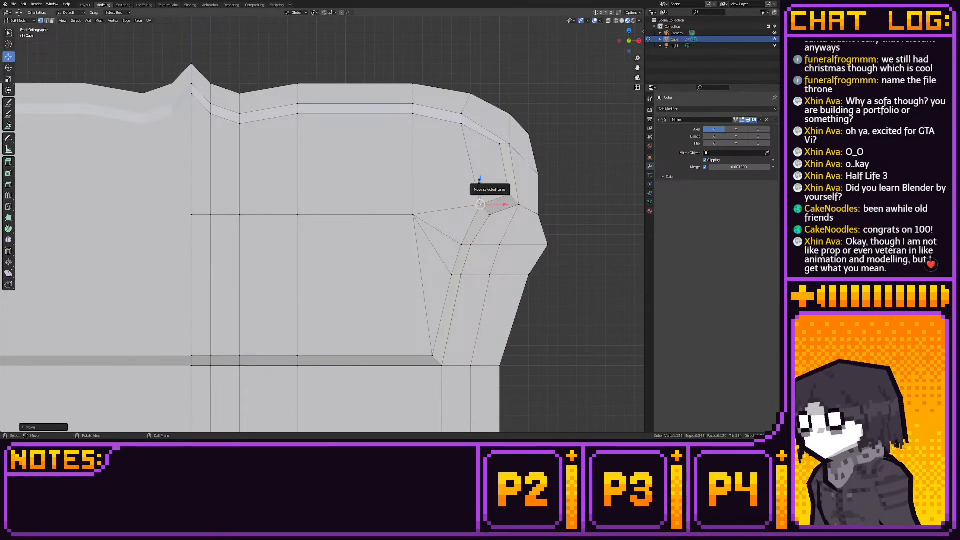
middle_click_drag(478, 150, 479, 155, "shift")
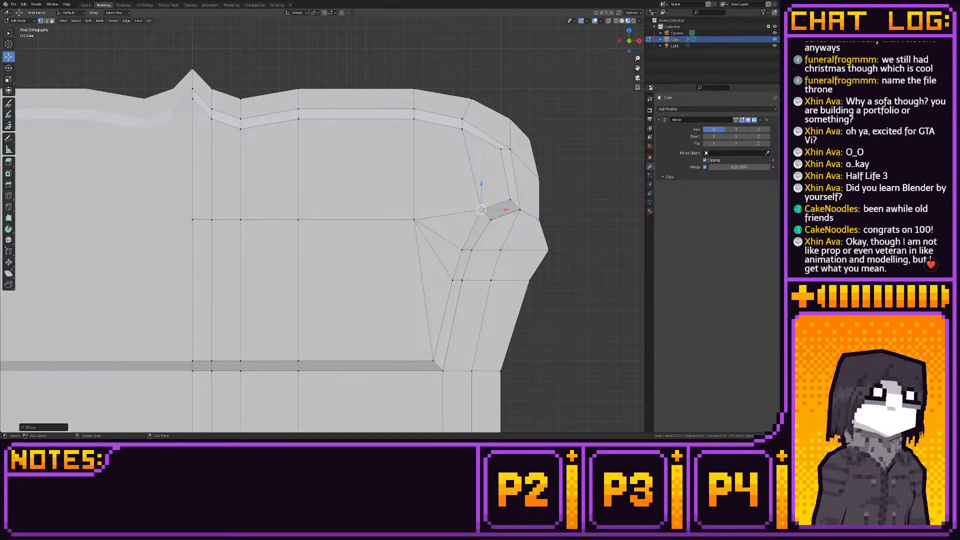
left_click(86, 6)
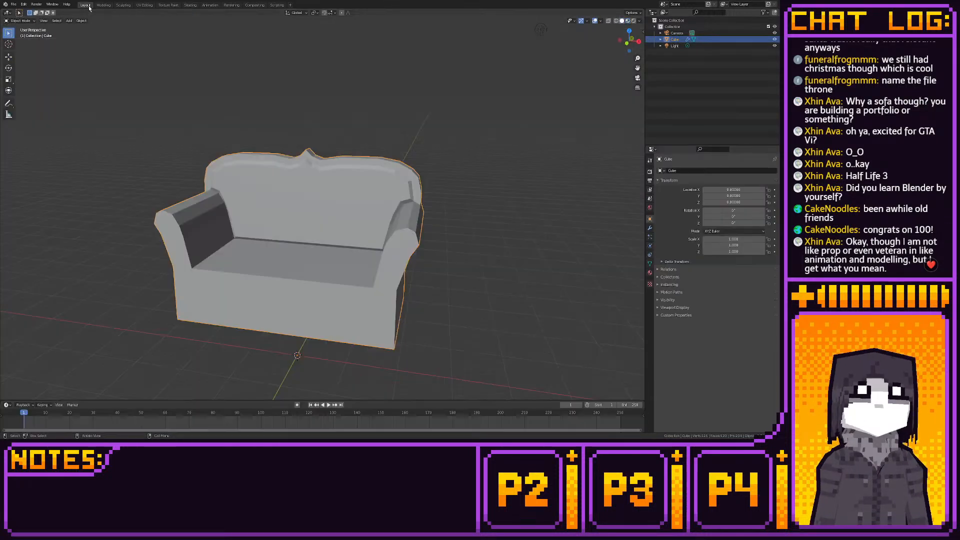
middle_click_drag(402, 97, 327, 105)
left_click(104, 5)
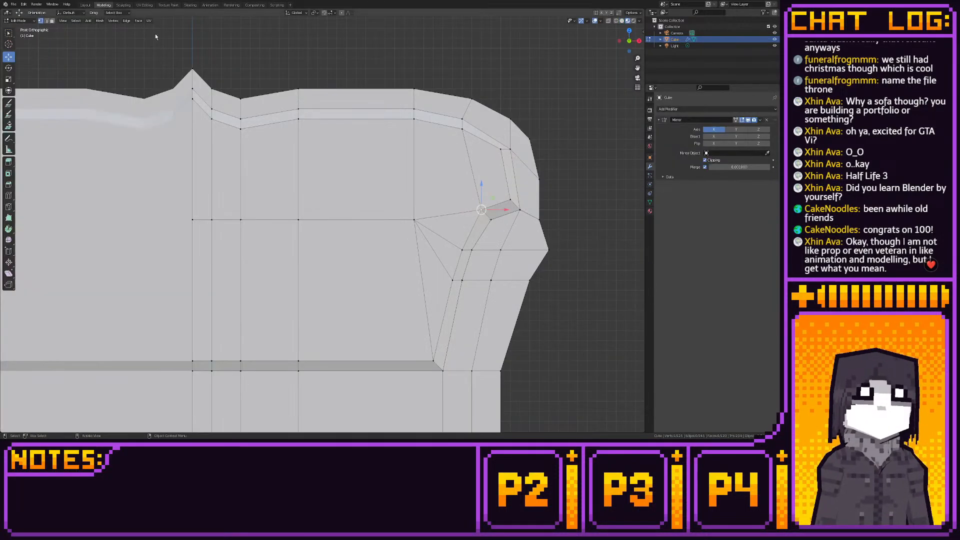
- Select the backrest faces running down the centre line from the crest and the neighbouring lower panel faces
left_click_drag(199, 106, 218, 234)
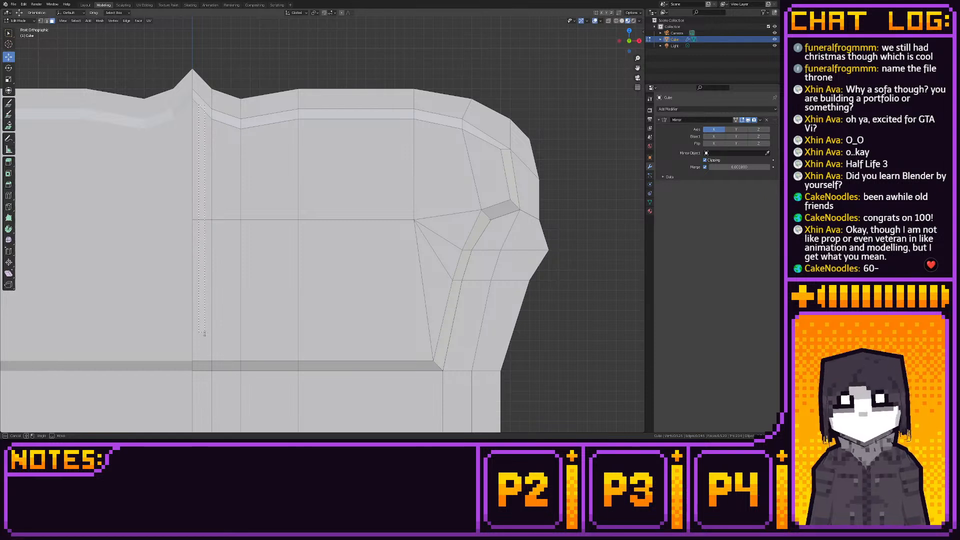
left_click_drag(211, 365, 213, 354)
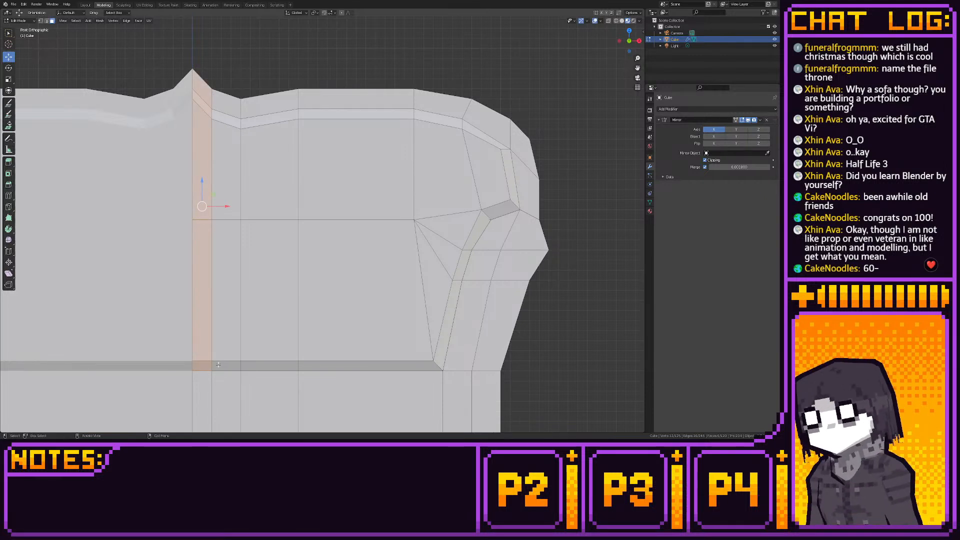
left_click_drag(222, 365, 256, 315)
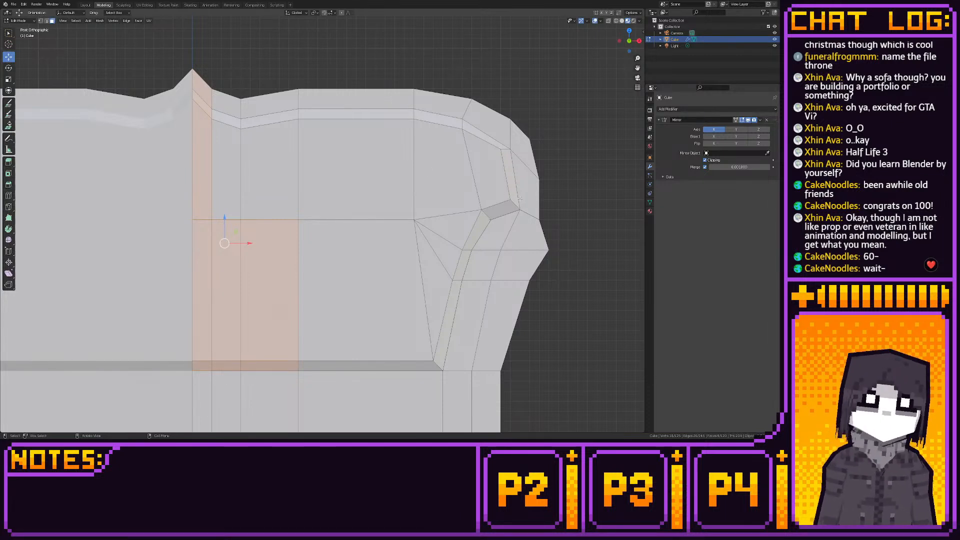
- Add the panel and sloped rim faces along the armrest side, and the panel faces beside them, to the selection
left_click_drag(508, 209, 489, 181)
left_click(420, 169, "shift")
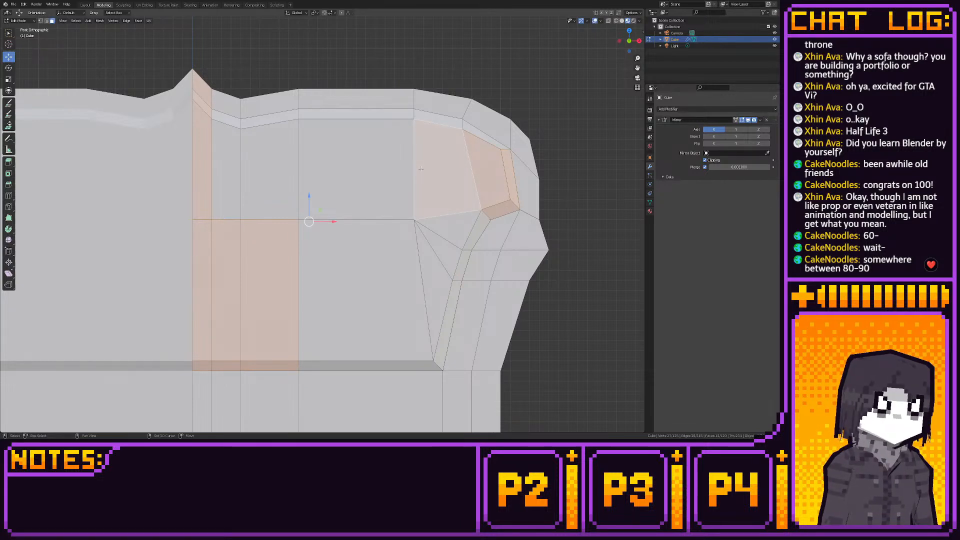
left_click_drag(379, 158, 430, 219, "shift")
left_click_drag(459, 270, 459, 270, "shift")
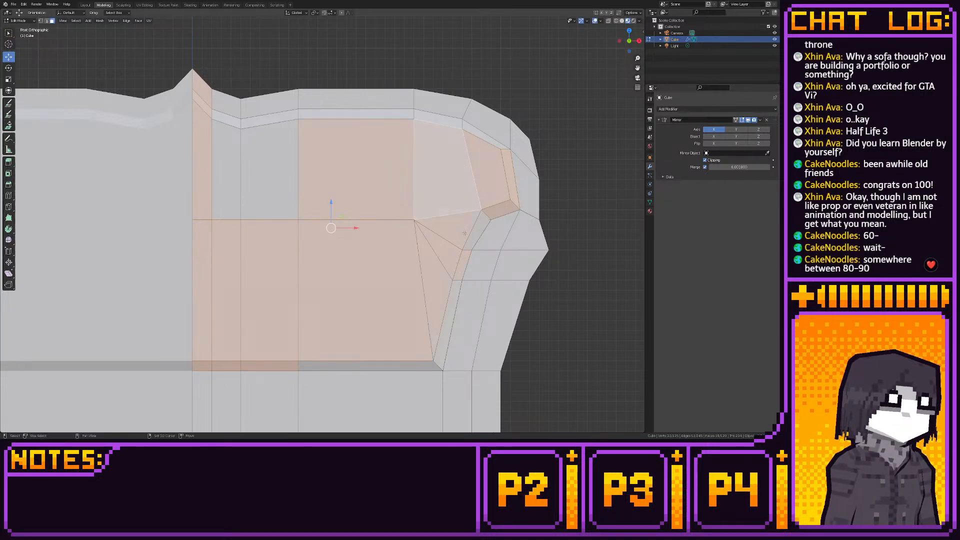
left_click(471, 235, "shift")
left_click(445, 315, "shift")
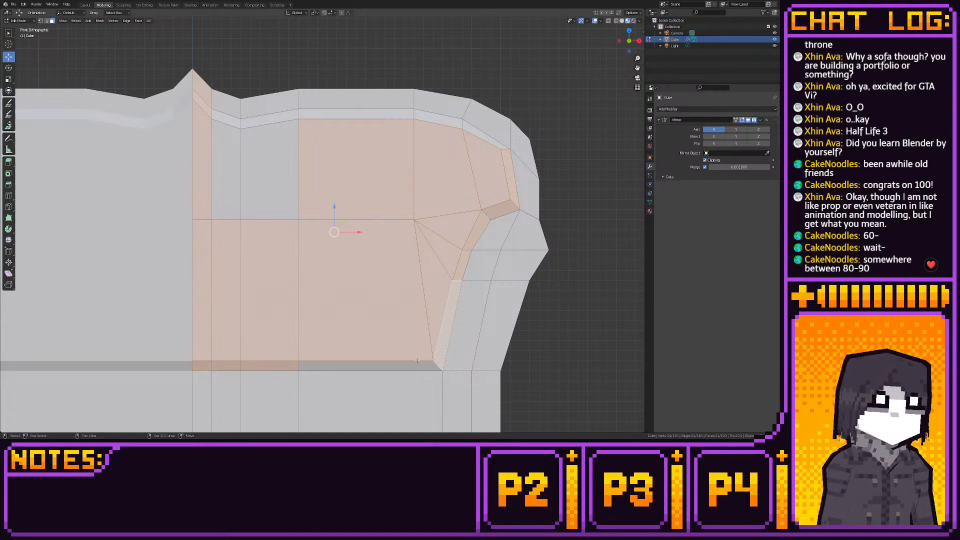
- Add the remaining bottom rim faces, upper central panel faces and top rim faces to the selection
left_click(350, 366, "shift")
left_click_drag(228, 194, 264, 122, "shift")
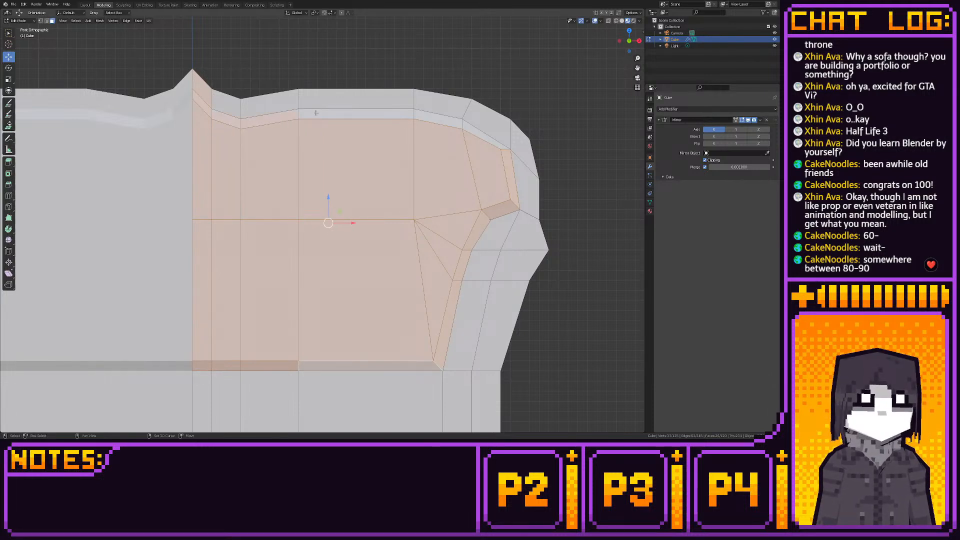
left_click_drag(358, 115, 358, 116, "shift")
left_click_drag(425, 126, 426, 127, "shift")
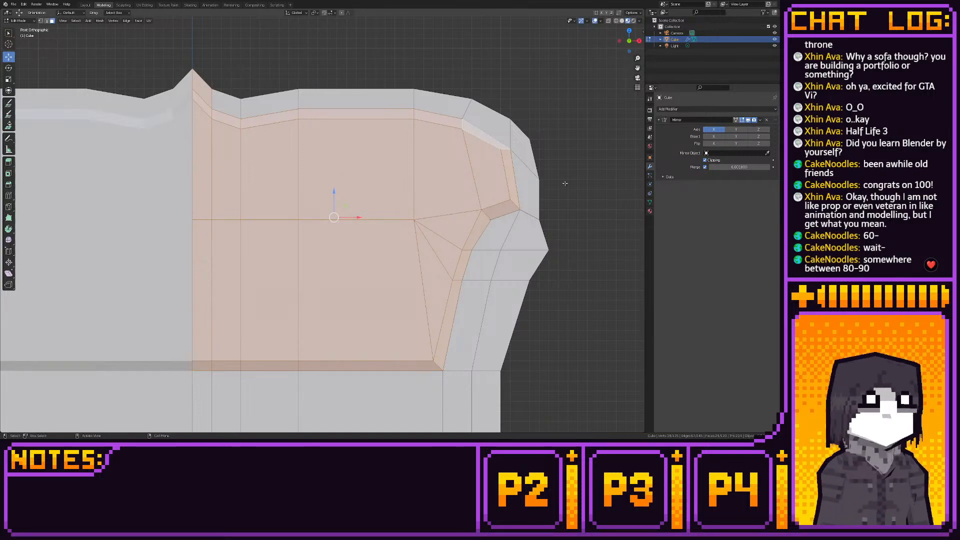
- Apply Shade Smooth to the selected panel and rim faces, and check the shading on the whole sofa
middle_click_drag(565, 183, 550, 196)
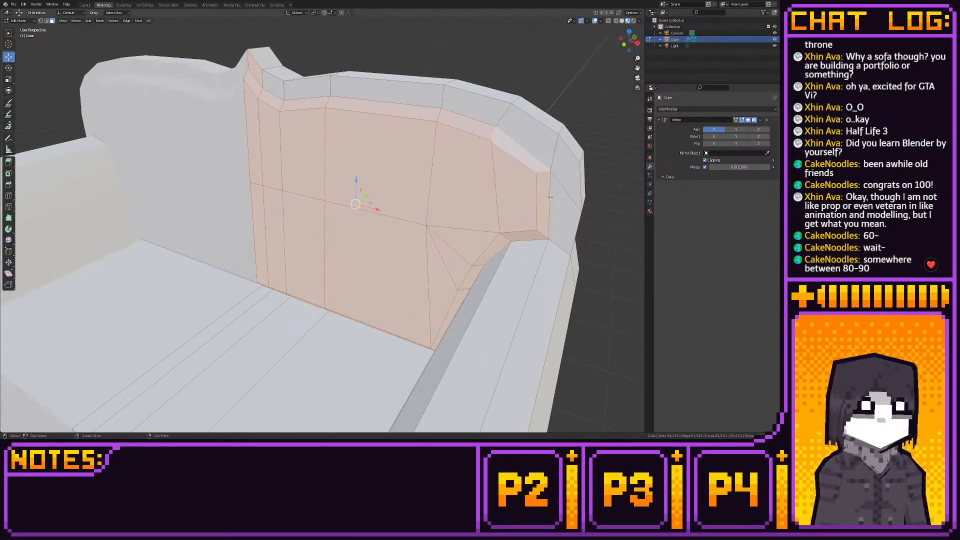
left_click(638, 42)
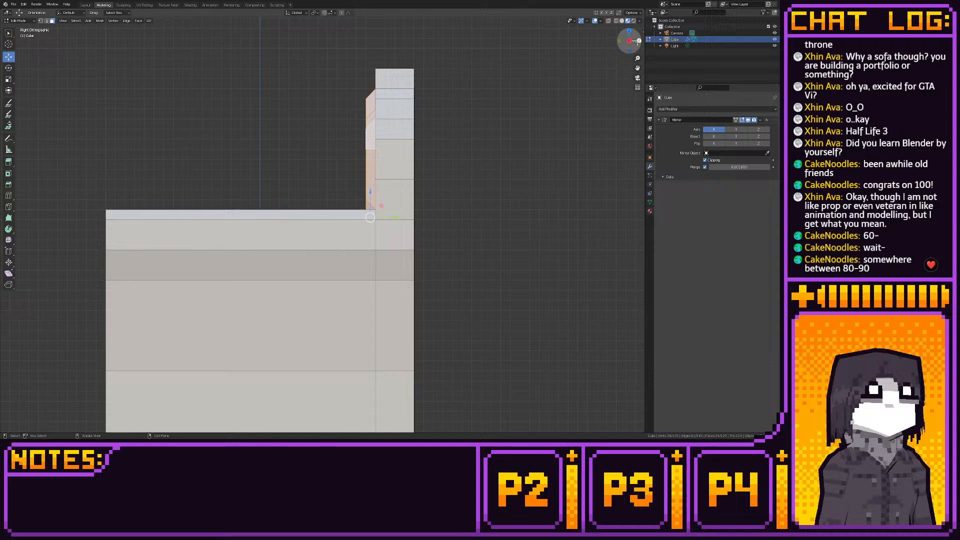
right_click(450, 139)
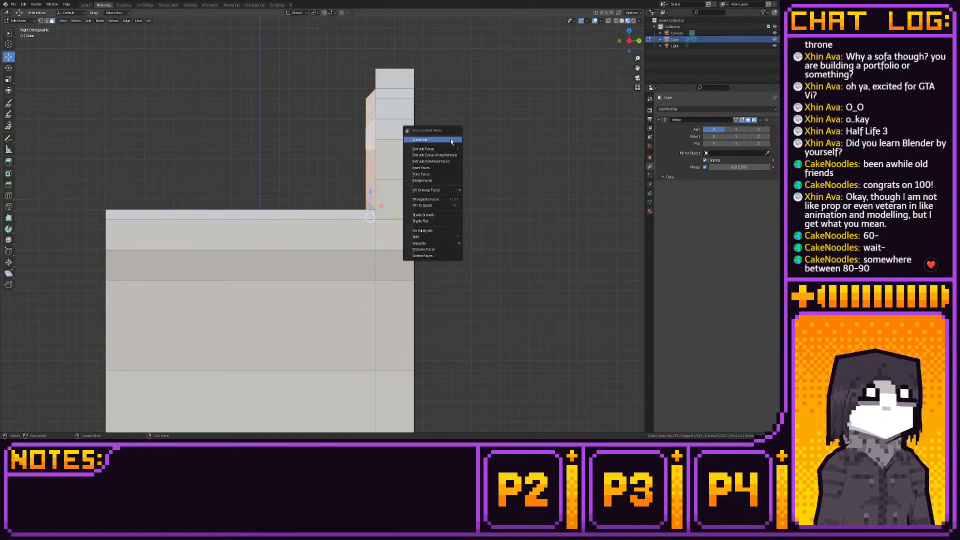
left_click(85, 5)
middle_click_drag(309, 83, 254, 121)
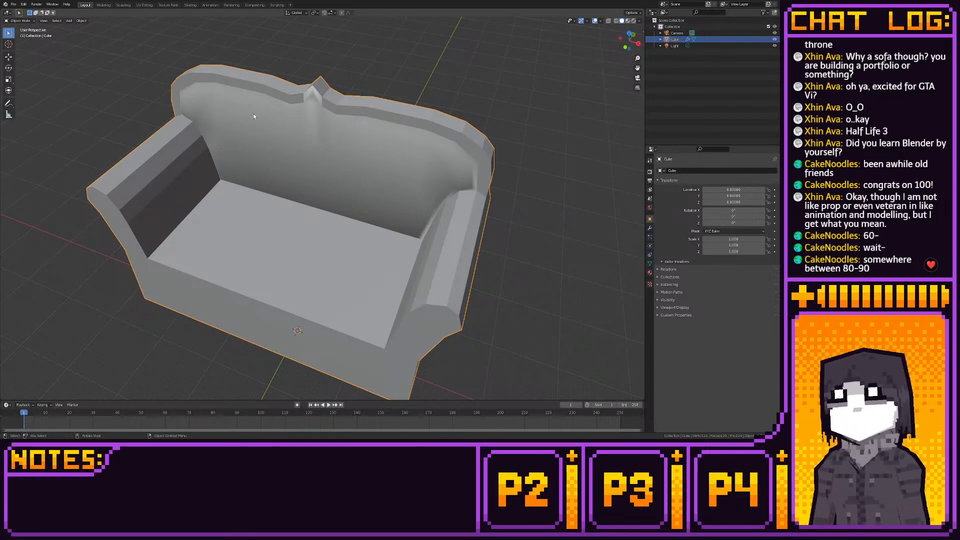
middle_click_drag(258, 119, 299, 123)
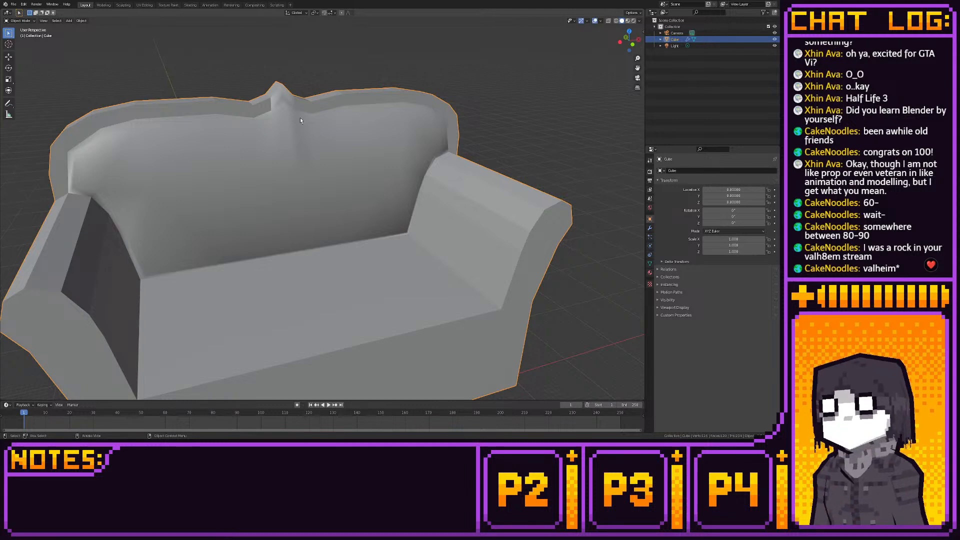
- Apply Shade Flat to the border face at the front of the crest, and check the backrest's shading
left_click(103, 4)
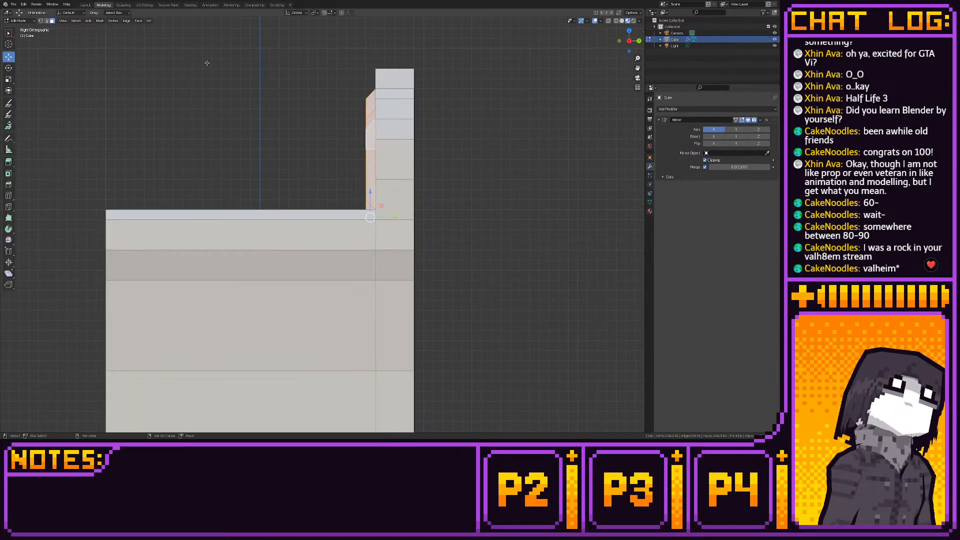
middle_click_drag(267, 86, 280, 145, "shift")
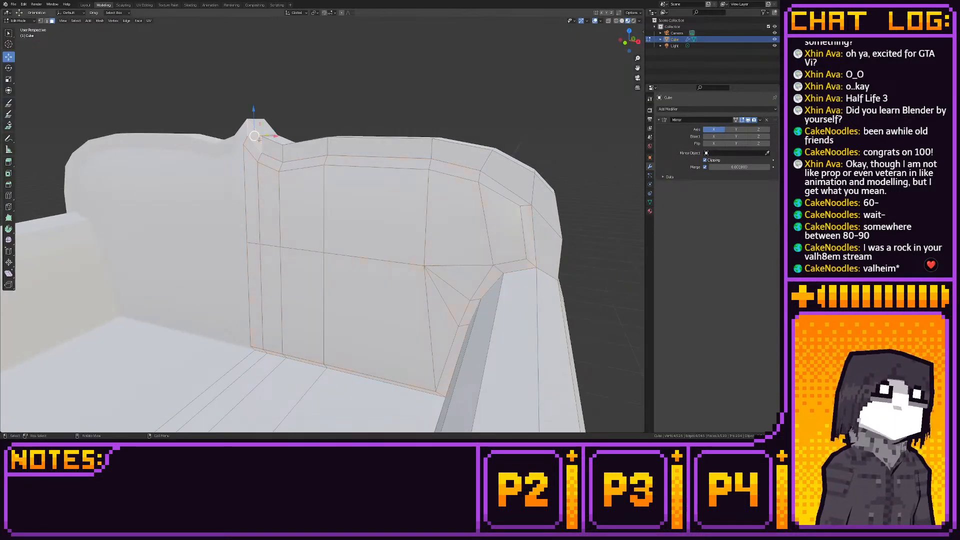
right_click(250, 141)
left_click(255, 146)
left_click(215, 111)
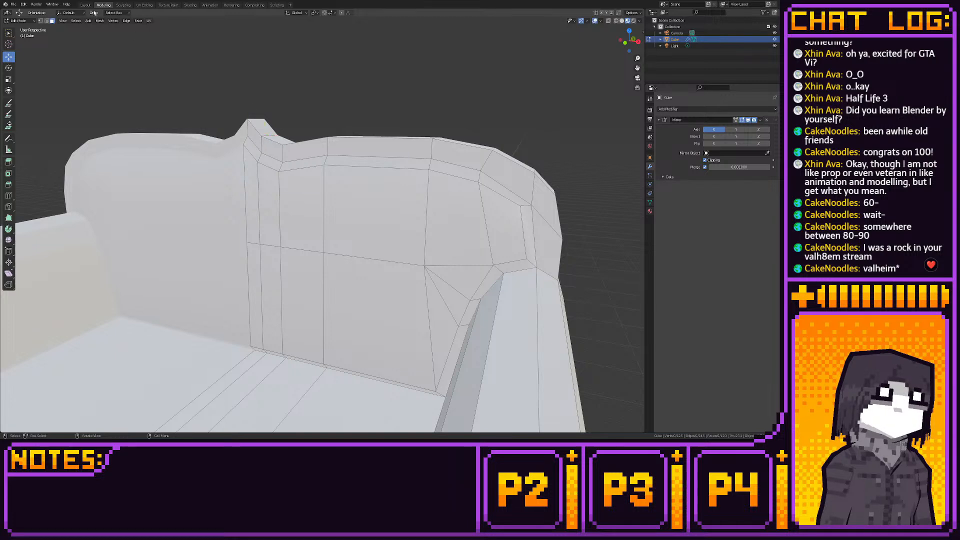
left_click(86, 5)
middle_click_drag(240, 100, 311, 118)
scroll(247, 106, "up", 4)
scroll(275, 83, "down", 4)
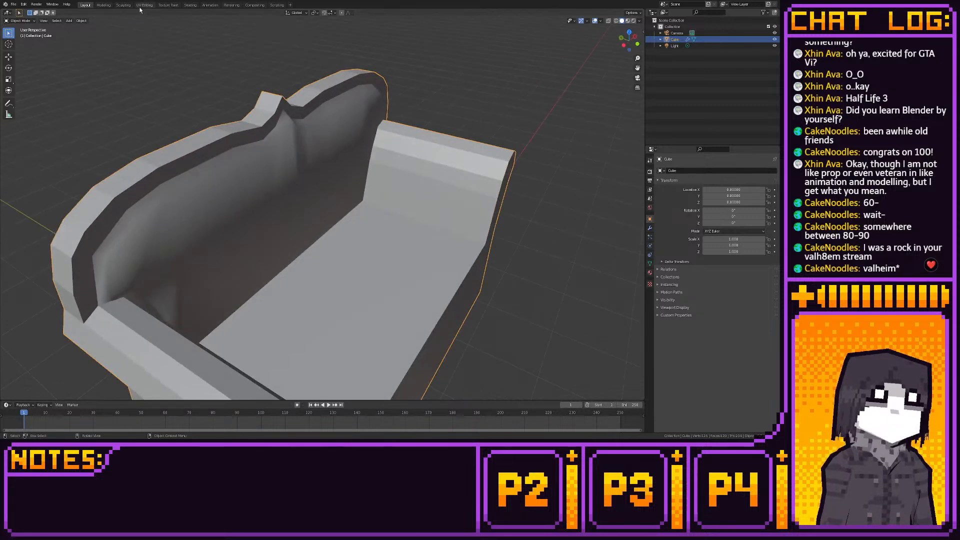
- Try raising the outer vertex on the side of the upper backrest in front view, and move it back down
left_click(105, 5)
left_click(625, 42)
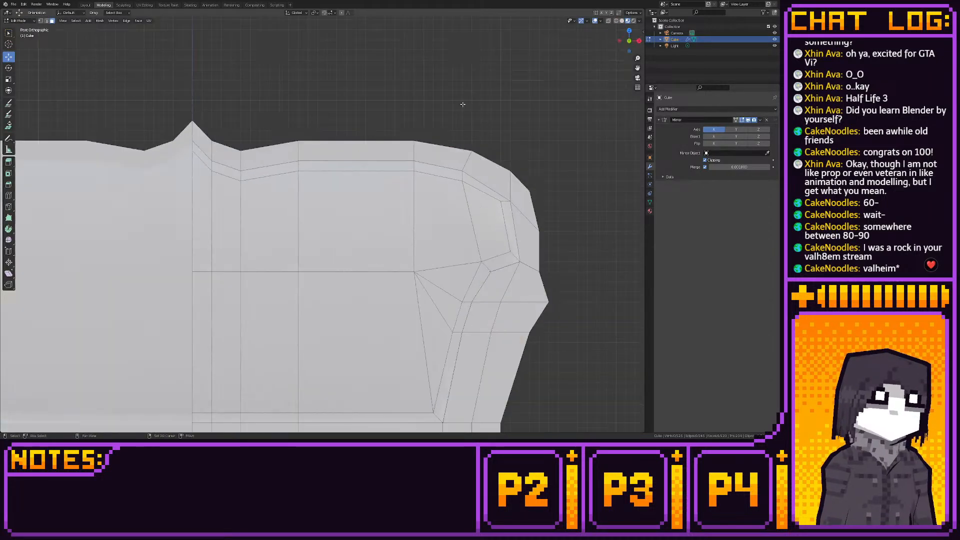
middle_click_drag(467, 105, 451, 90, "shift")
key("1")
left_click(523, 214)
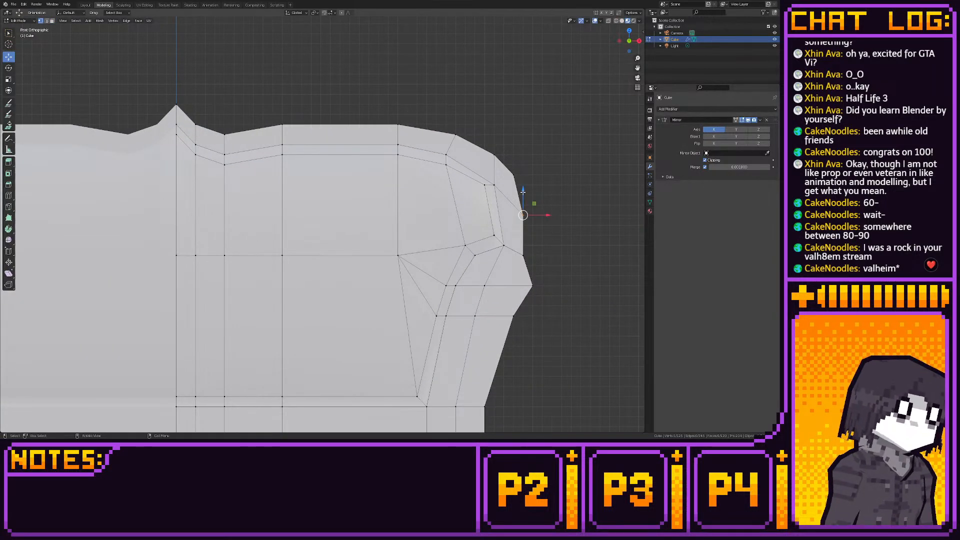
left_click_drag(522, 192, 527, 184)
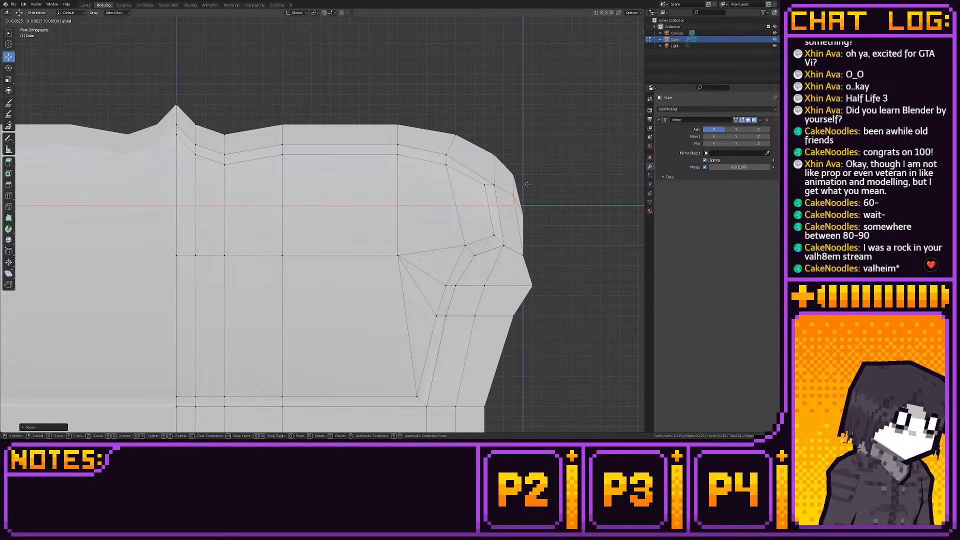
right_click(528, 184)
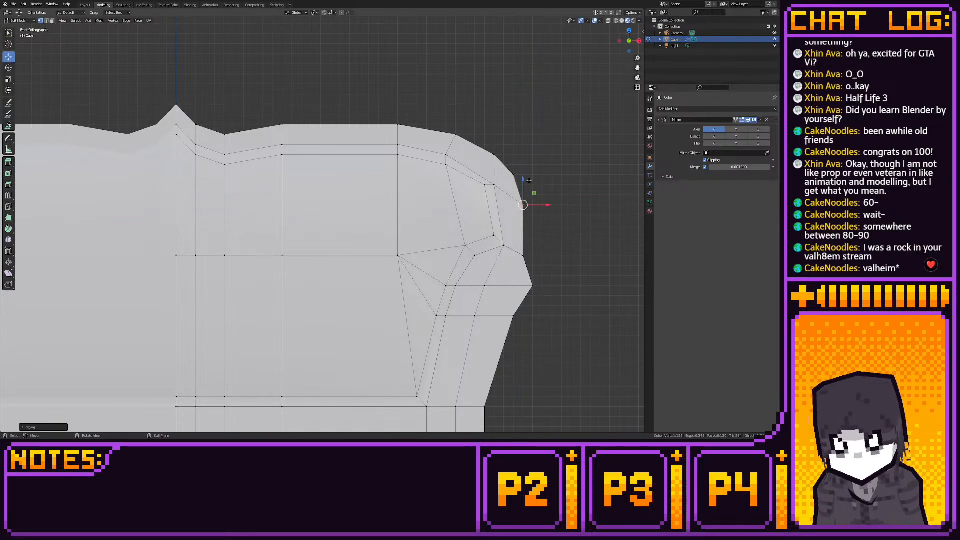
left_click_drag(524, 178, 525, 188)
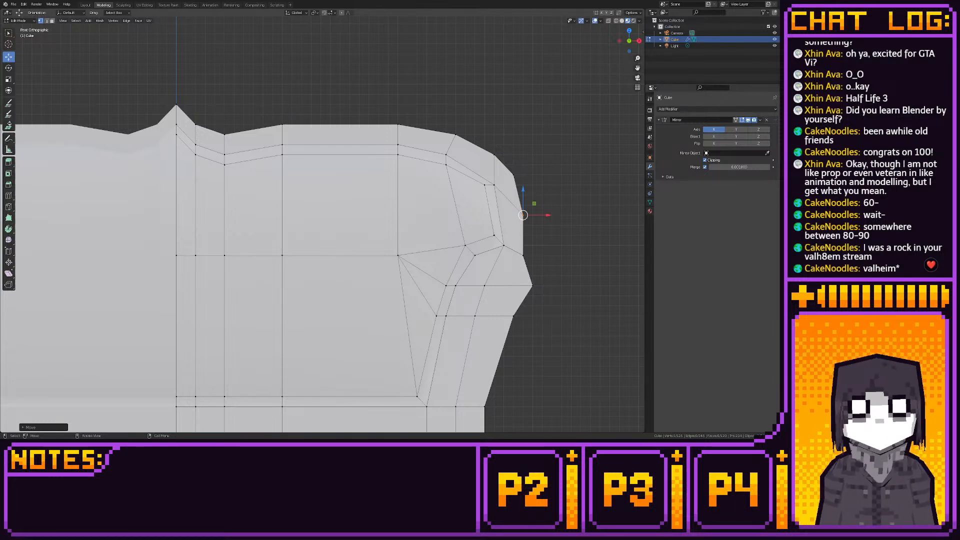
- Select all geometry above the sofa's base from the side, through the mesh, and lower it vertically to make the base much thinner
scroll(417, 200, "down", 3)
middle_click_drag(418, 200, 491, 171)
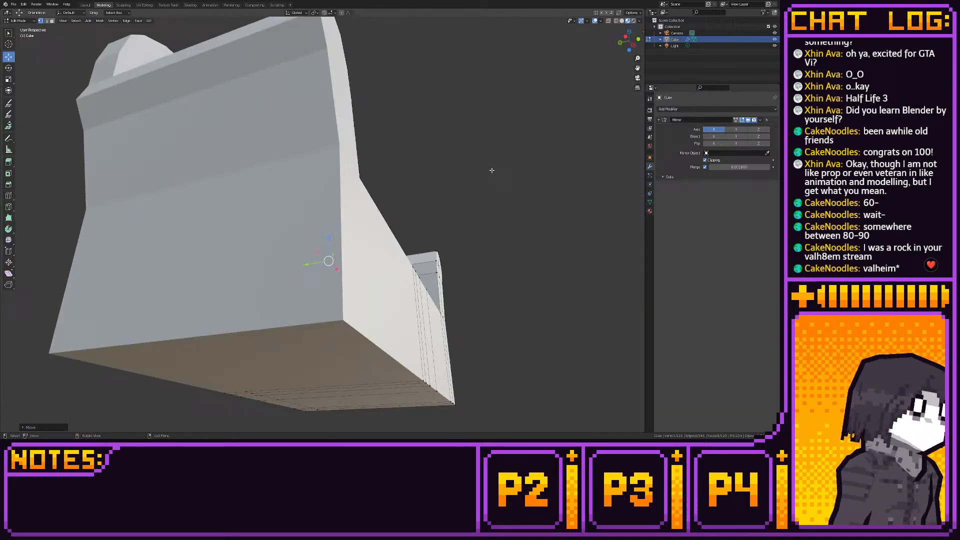
left_click(631, 45)
middle_click_drag(443, 225, 510, 166, "shift")
scroll(450, 170, "down", 3)
scroll(322, 172, "up", 1)
middle_click_drag(319, 170, 339, 195, "shift")
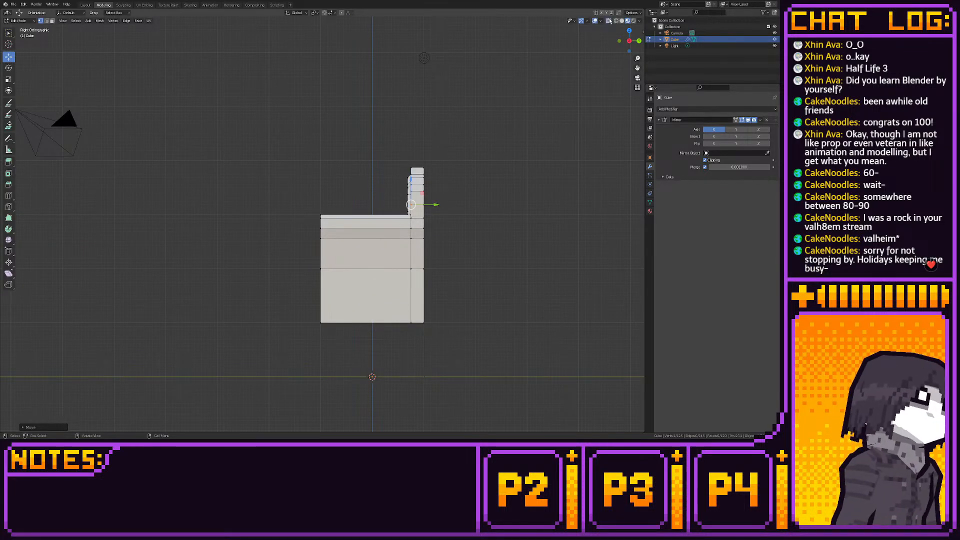
left_click_drag(459, 117, 290, 284)
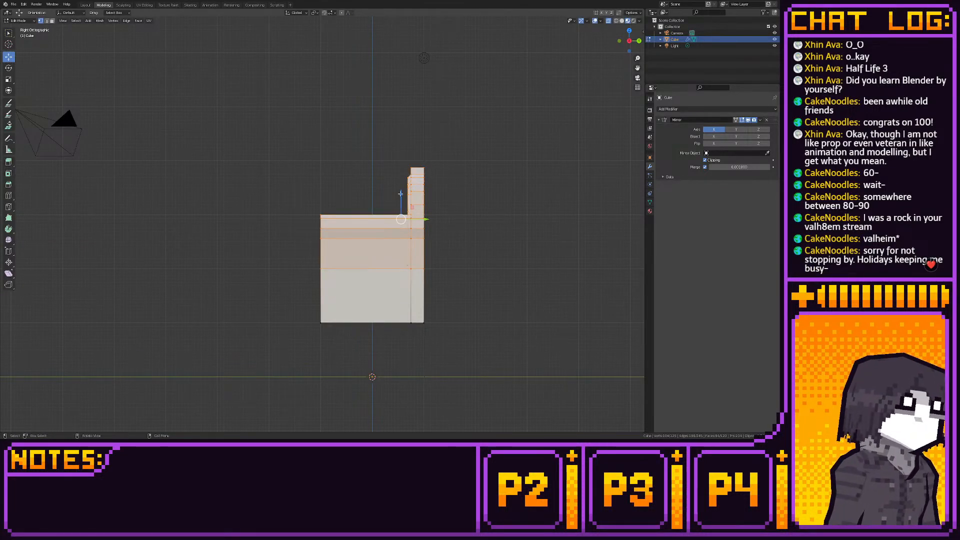
left_click_drag(399, 195, 409, 218, "ctrl")
middle_click_drag(410, 302, 411, 258, "shift")
scroll(410, 258, "up", 5)
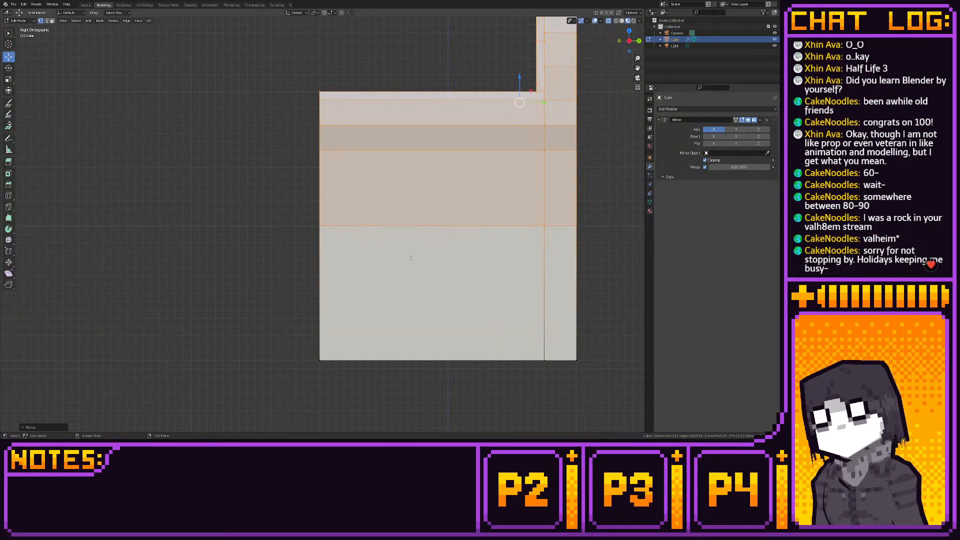
middle_click_drag(453, 225, 402, 240, "shift")
scroll(400, 248, "down", 1)
left_click_drag(433, 137, 433, 219)
- Examine the lowered sofa's proportions and shading from the front and the side
scroll(429, 220, "down", 5)
middle_click_drag(350, 226, 324, 241)
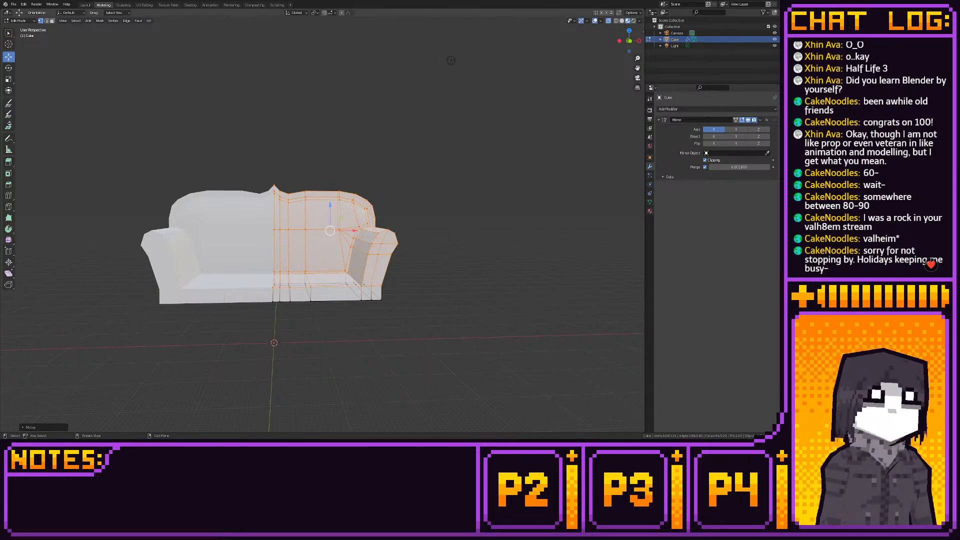
left_click(629, 40)
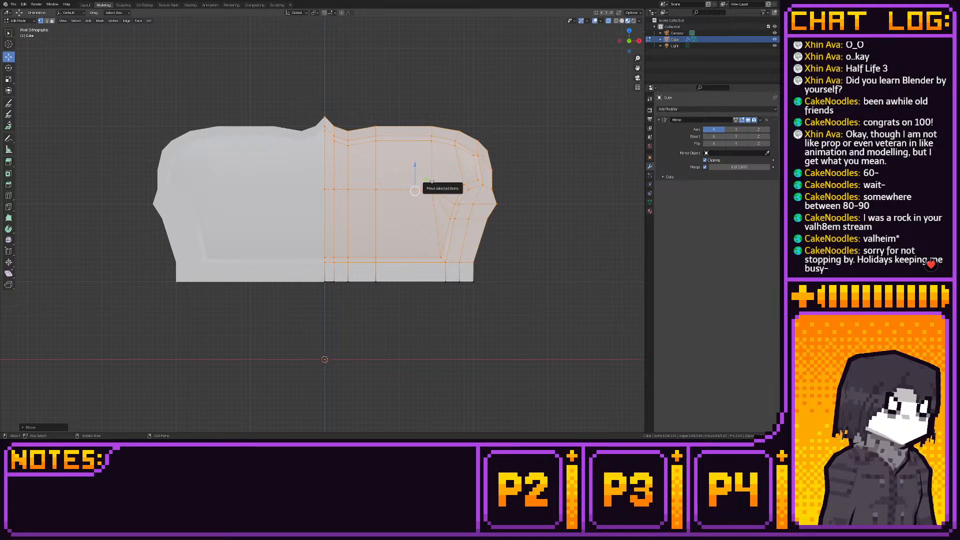
left_click(86, 5)
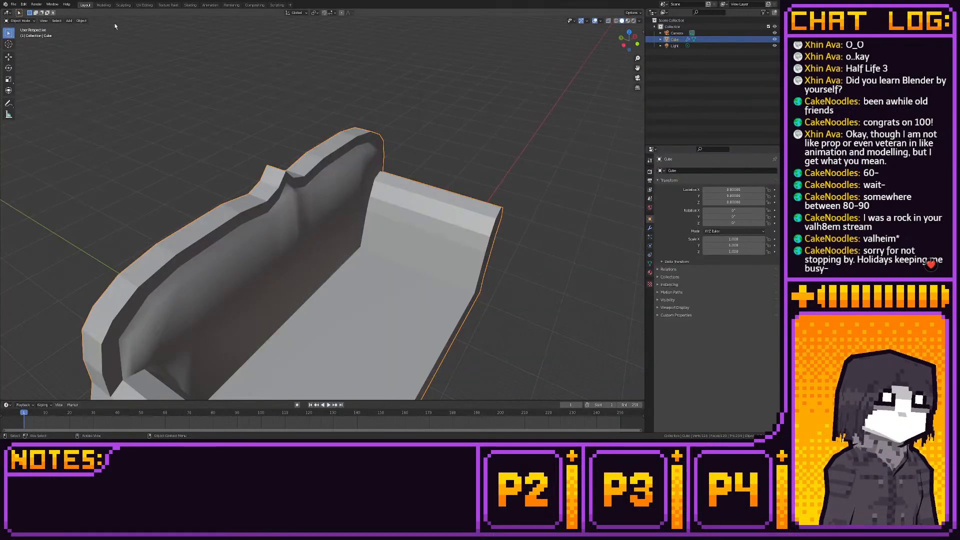
middle_click_drag(325, 195, 358, 180)
middle_click_drag(363, 175, 340, 195)
scroll(331, 205, "down", 5)
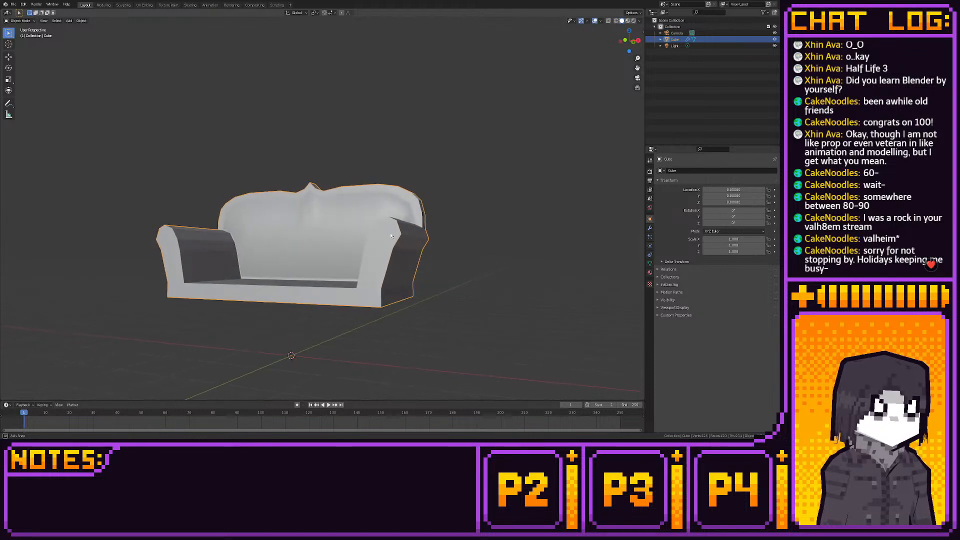
middle_click_drag(391, 232, 349, 233)
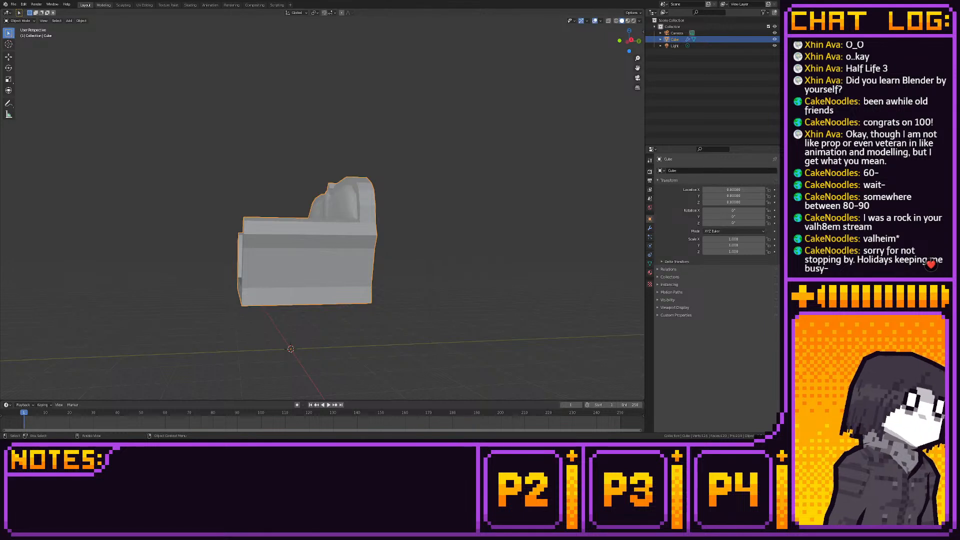
- Add a loop cut around the armrest and seat near the sofa's front, and check its placement from the side and front
left_click(105, 6)
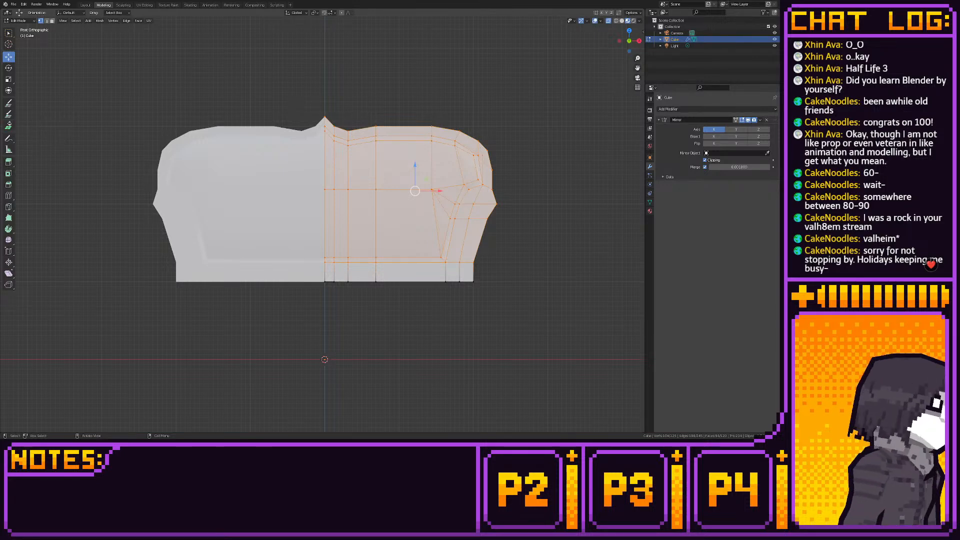
middle_click_drag(286, 223, 192, 222)
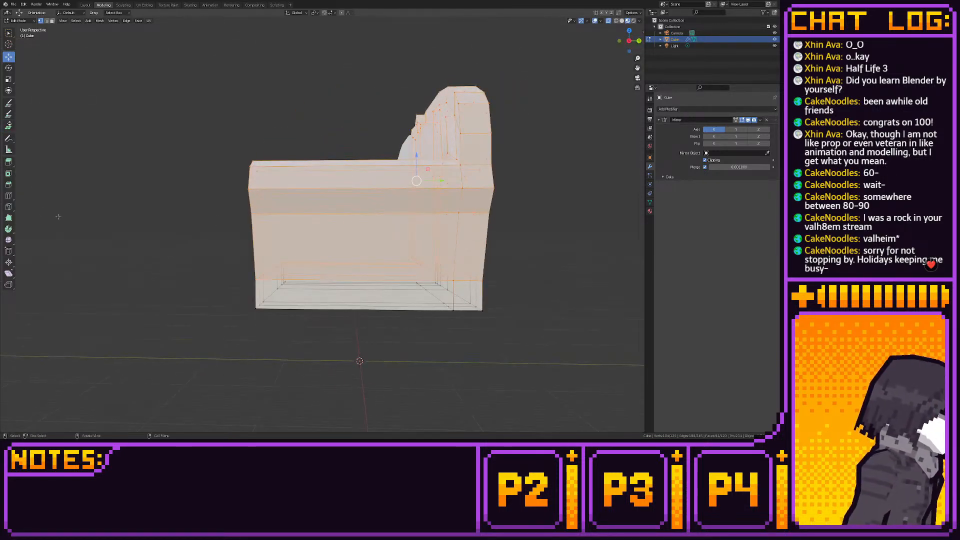
left_click(9, 196)
left_click_drag(346, 176, 290, 186)
left_click(12, 58)
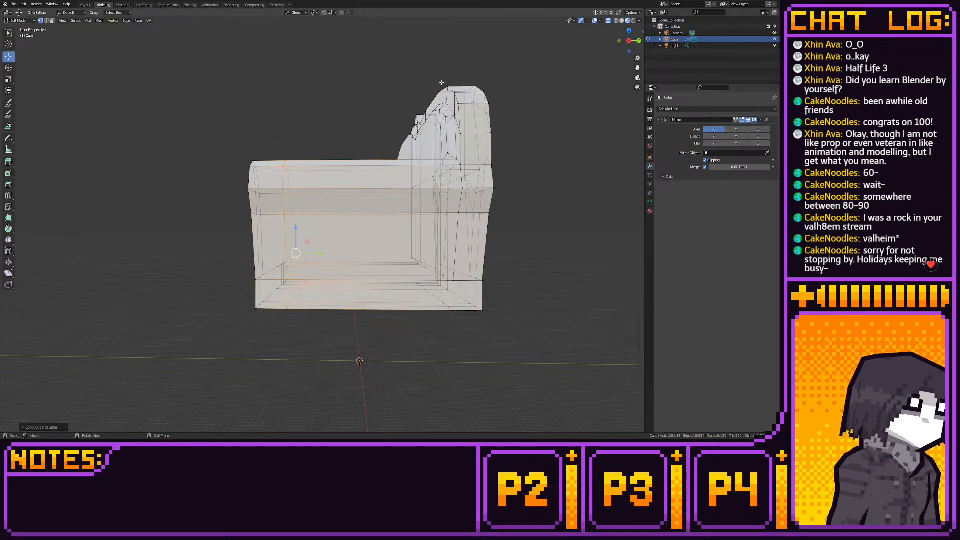
left_click(629, 41)
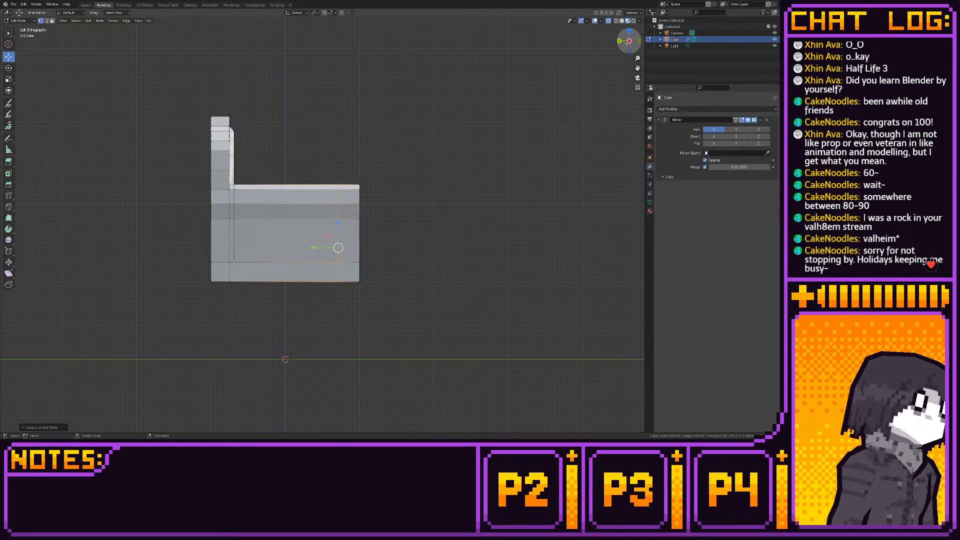
scroll(498, 151, "up", 1)
key("shift+s")
left_click(538, 153)
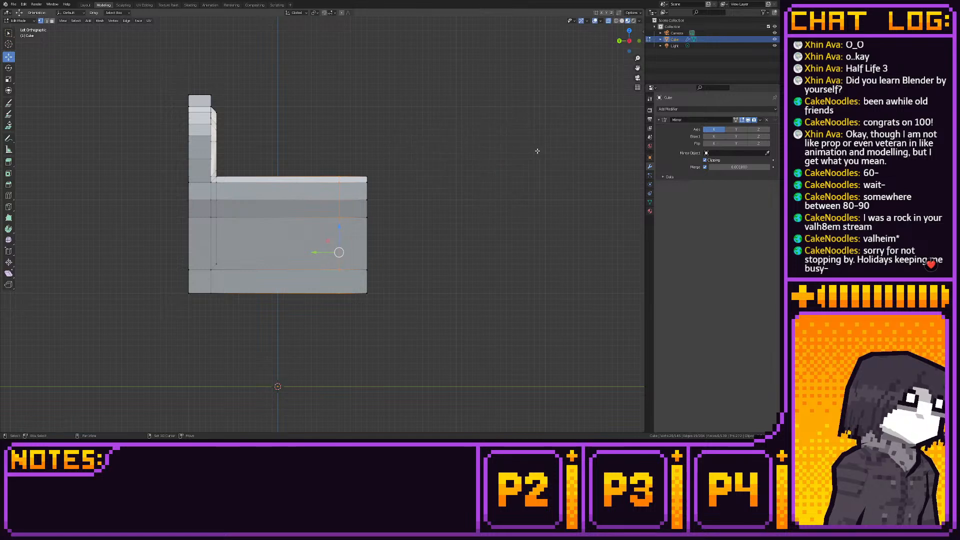
left_click(639, 41)
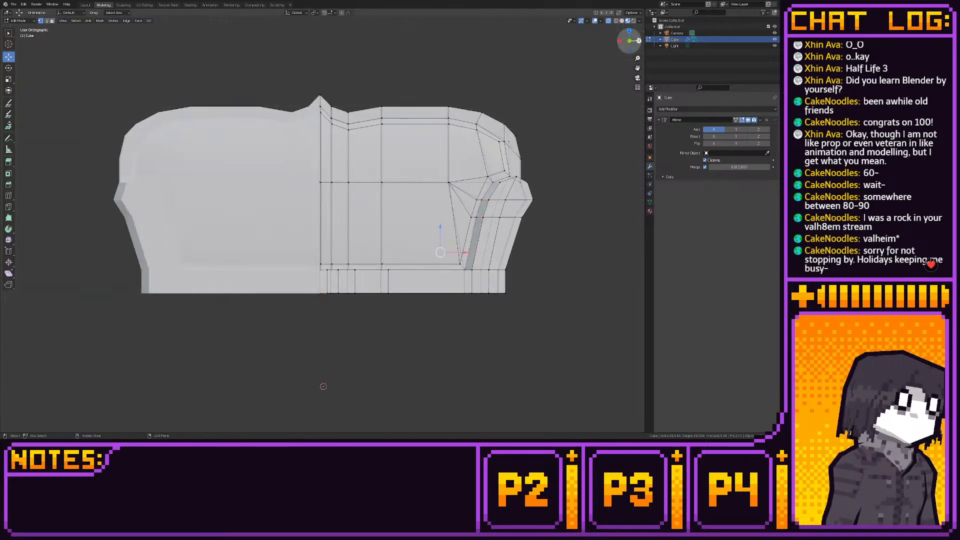
middle_click_drag(522, 202, 519, 187, "shift")
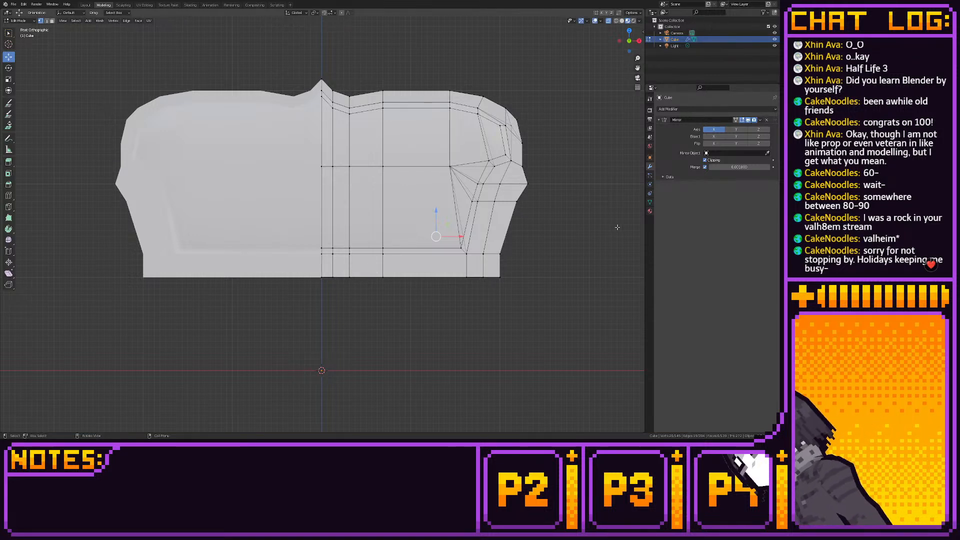
middle_click_drag(519, 185, 410, 235)
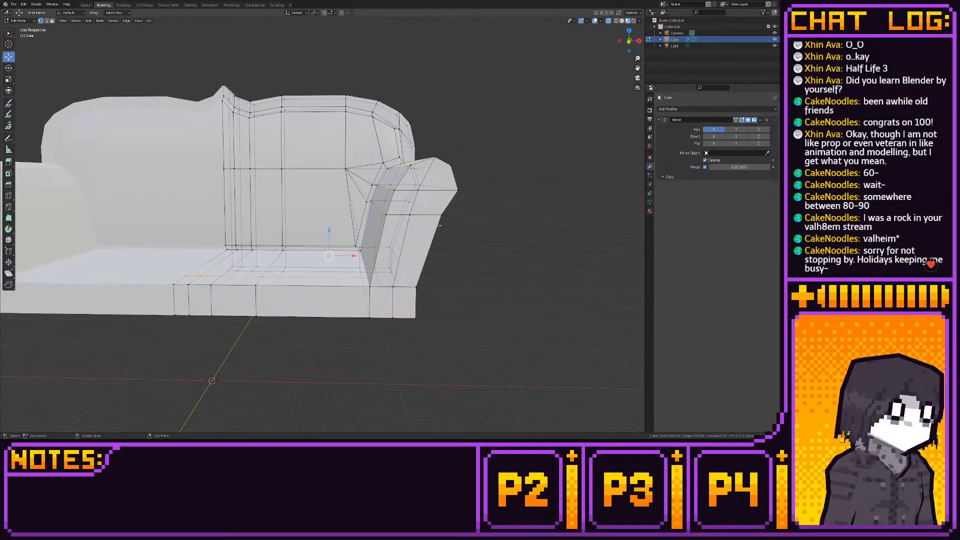
- Try to knife-cut an inset outline around the armrest's front face, over the rolled top and down the outer side to the base
left_click(9, 206)
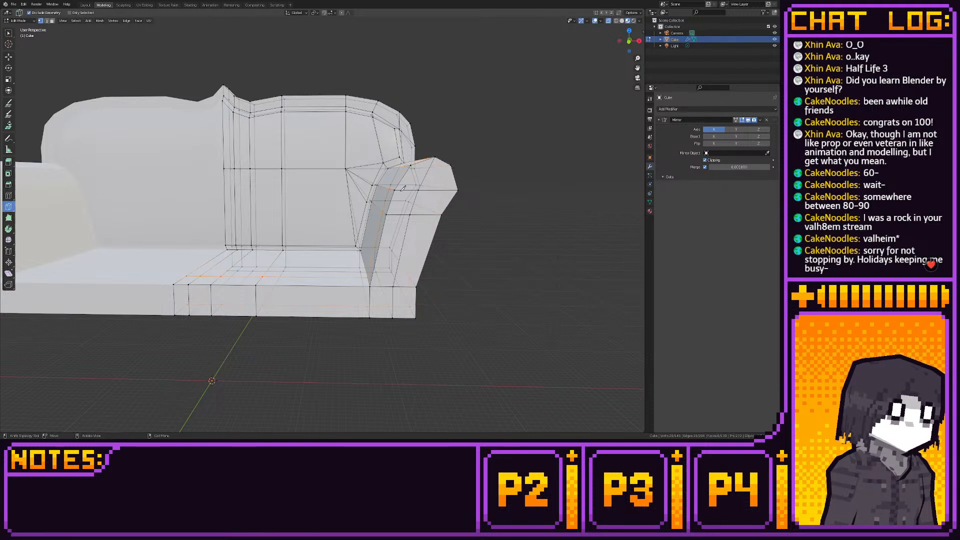
left_click(400, 190)
left_click(414, 170)
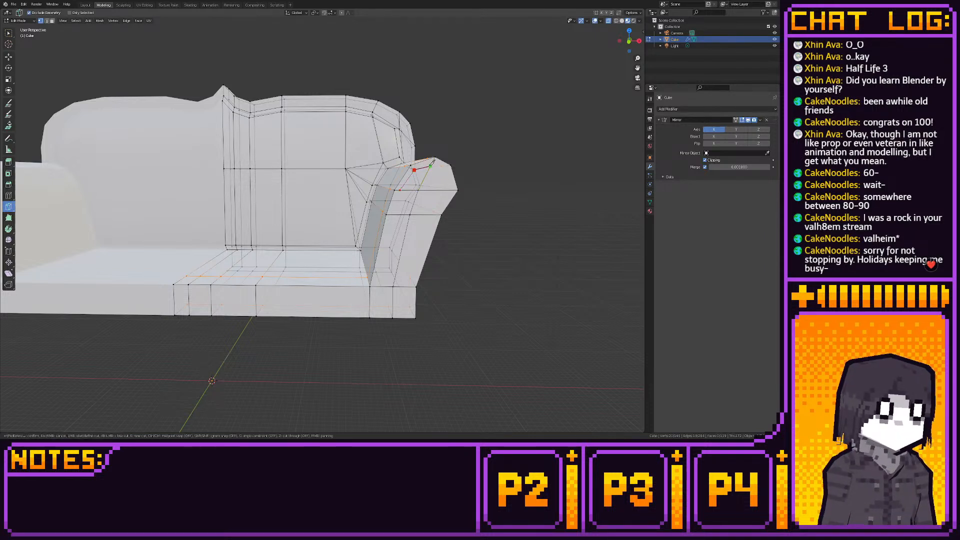
left_click(430, 165)
left_click(444, 169)
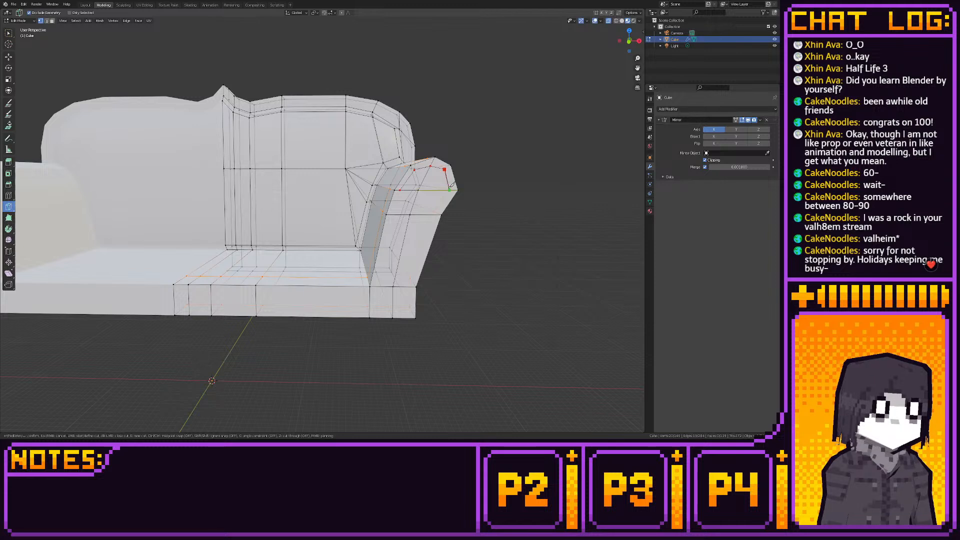
left_click(449, 190)
left_click(433, 215)
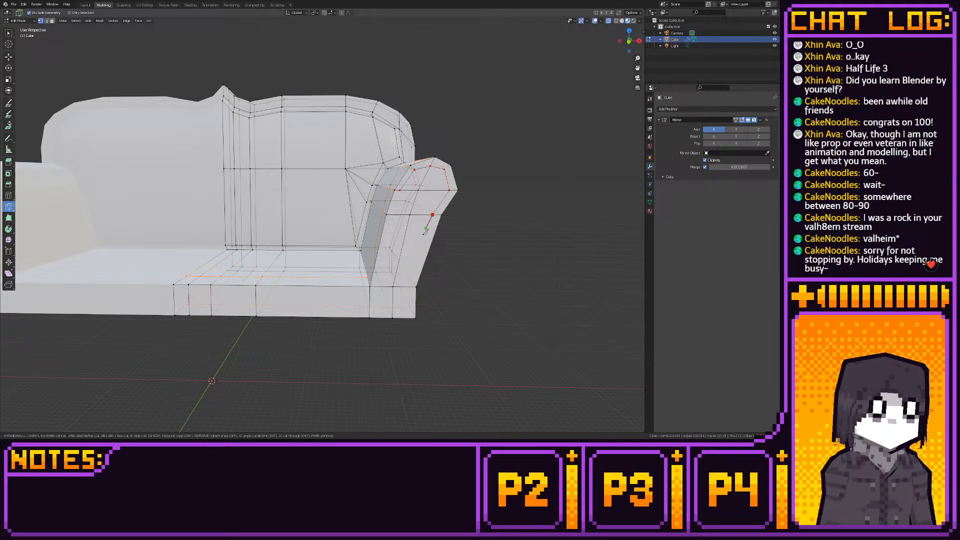
left_click(409, 286)
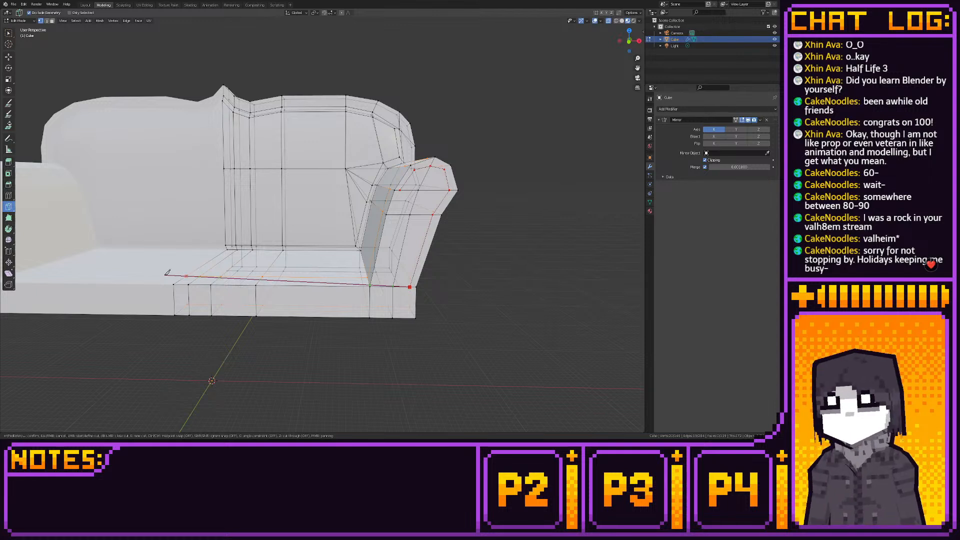
key("Return")
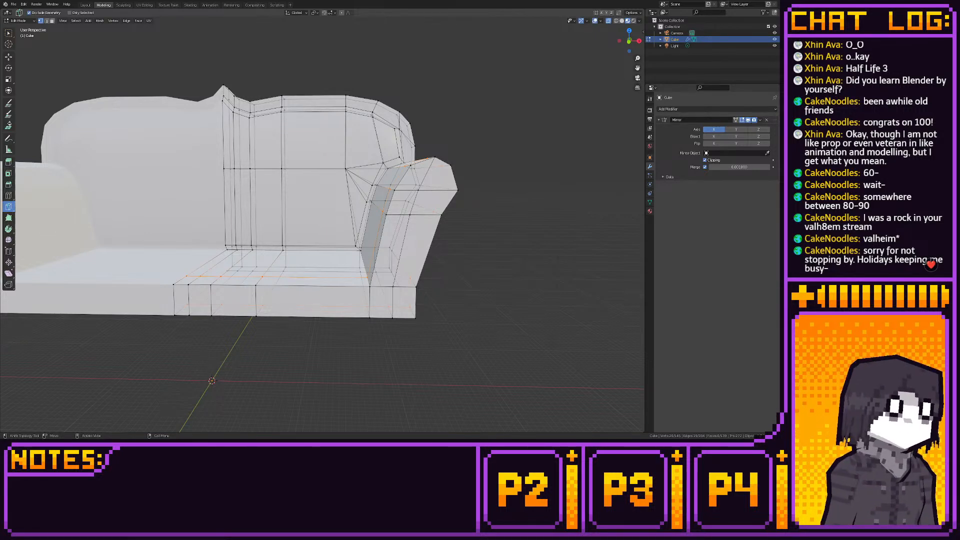
- Knife-cut a line from the base's lower edge up the inner side of the armrest's front face to its rolled top
middle_click_drag(380, 305, 394, 315)
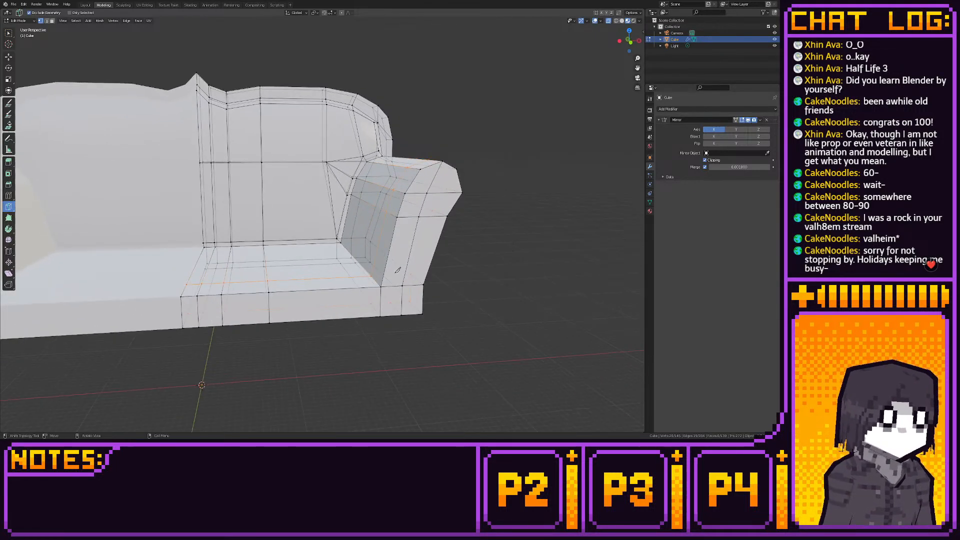
left_click(388, 315)
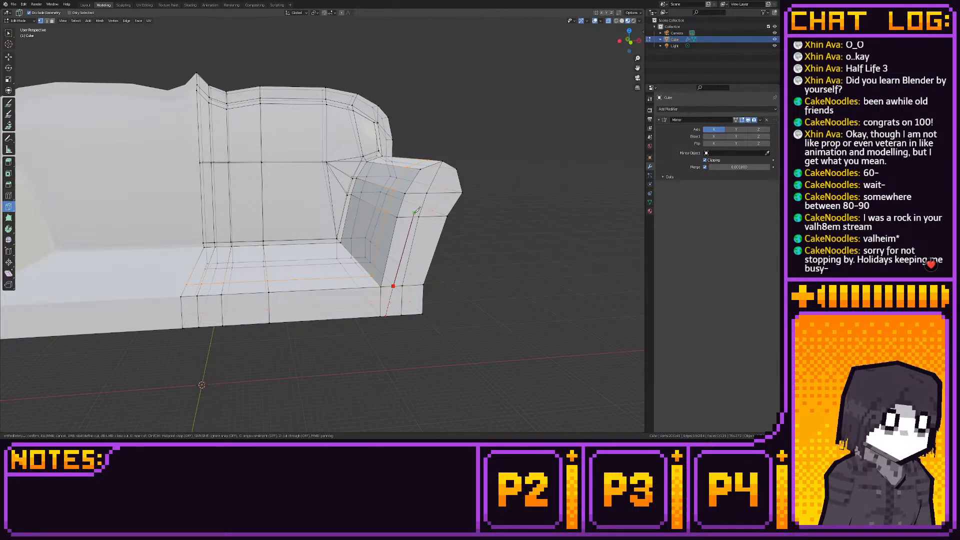
left_click(415, 193)
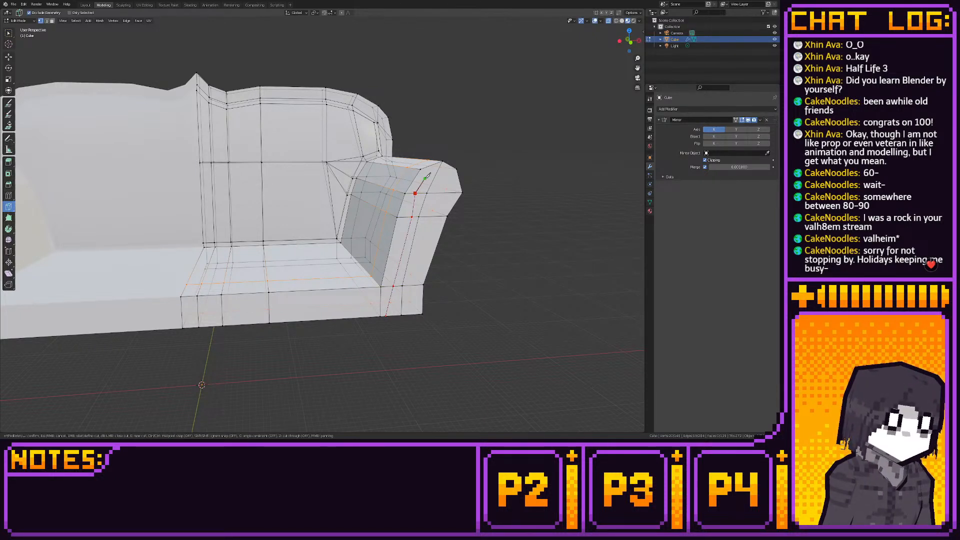
left_click(425, 177)
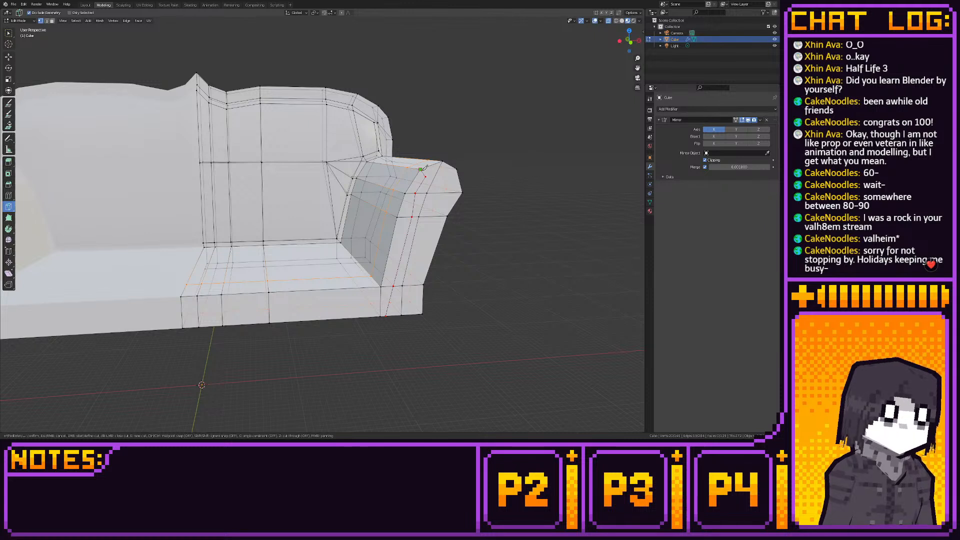
key("Return")
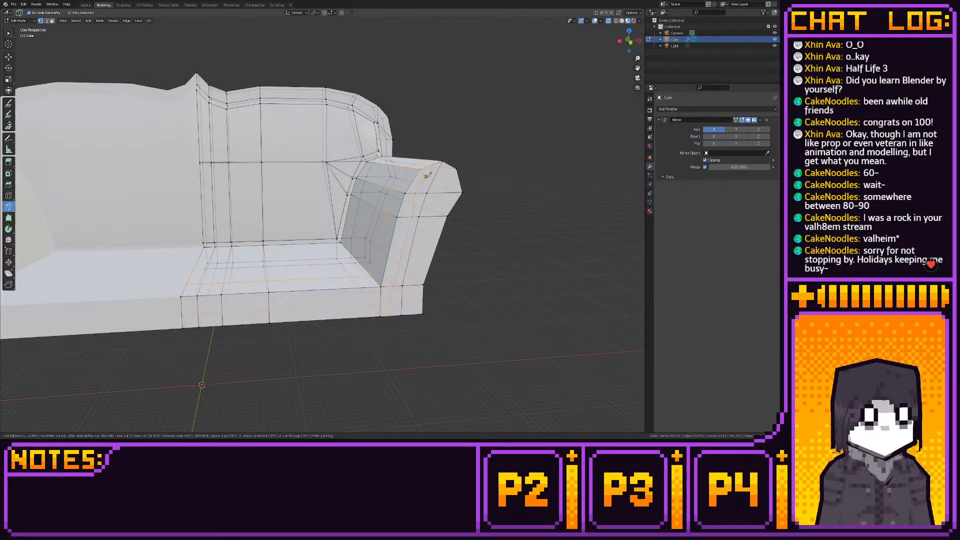
- Continue the knife cut across the rolled top of the armrest's front face to its outer corner
left_click(425, 176)
left_click(436, 174)
left_click(443, 179)
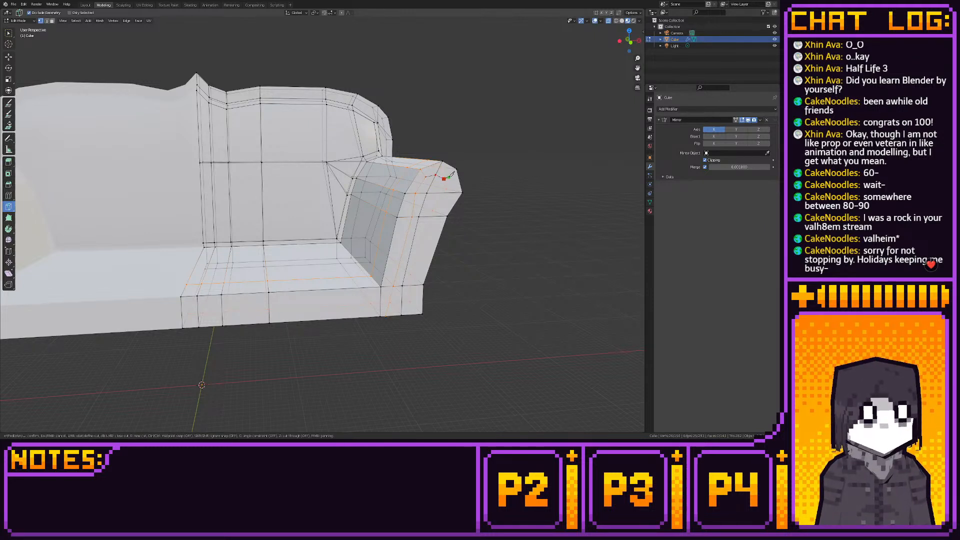
left_click(455, 170)
key("Return")
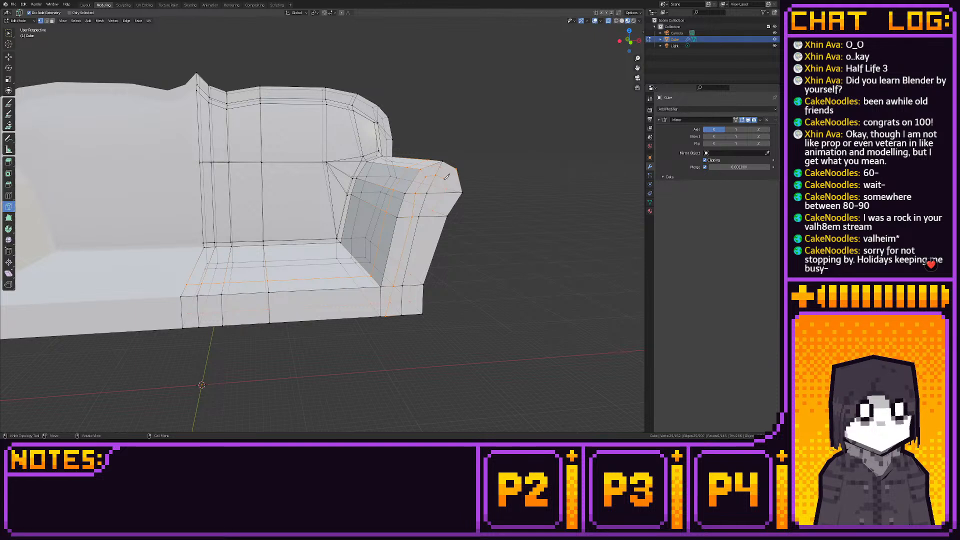
- Finish the knife cut from the armrest's rolled top down the outer side of its front face to the base's lower edge
left_click(444, 179)
left_click(447, 192)
left_click(432, 216)
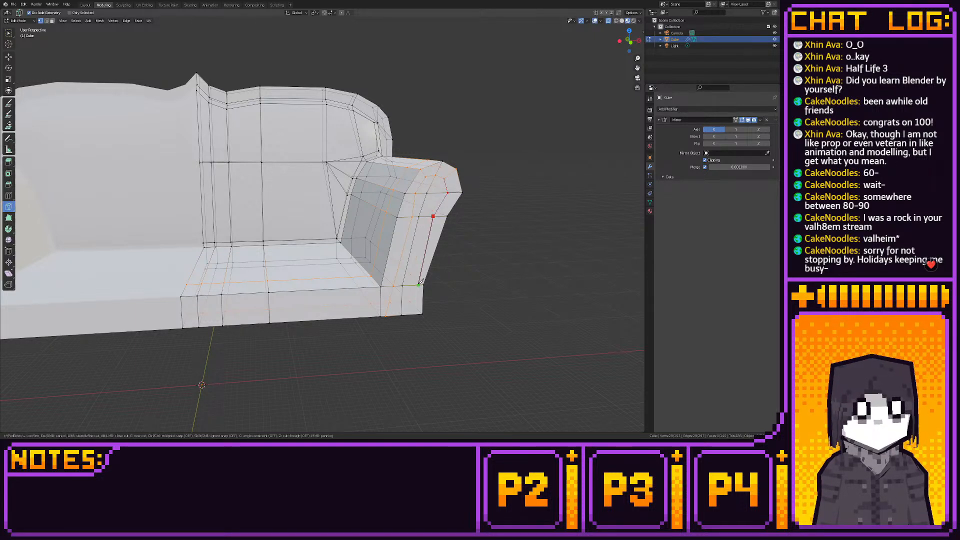
left_click(420, 283)
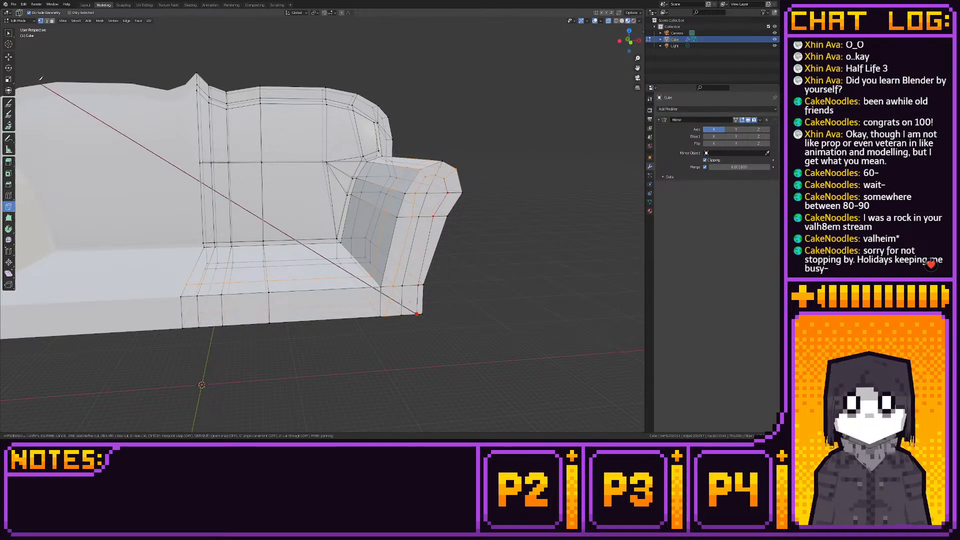
key("Return")
- From the front view, move the top vertex of the armrest's inset outline up and outward, and snap it to the grid
left_click(9, 56)
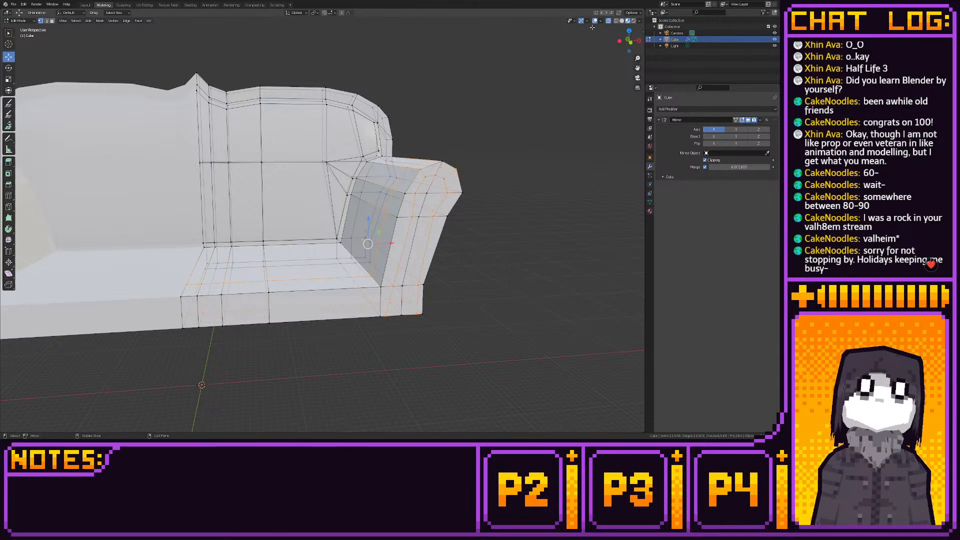
left_click(628, 43)
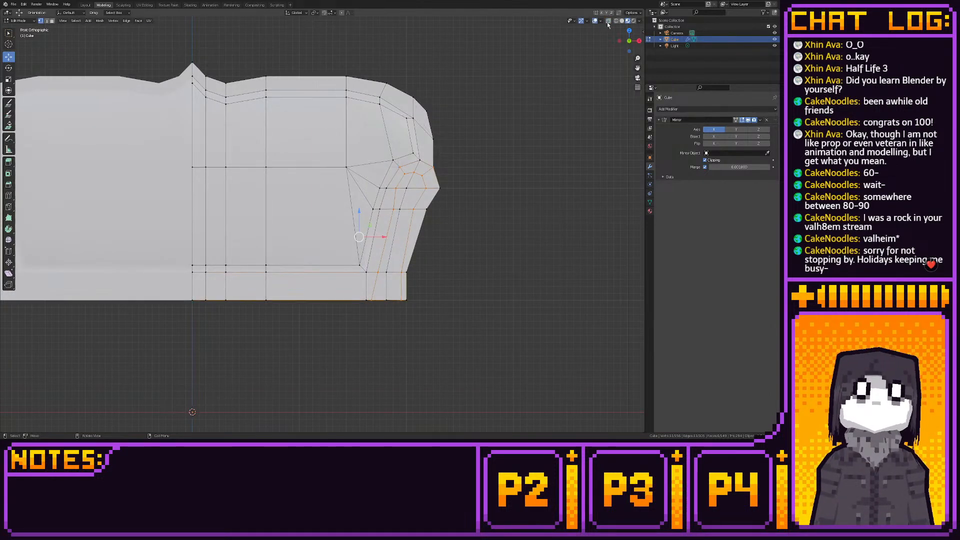
scroll(462, 146, "up", 3)
left_click(414, 162)
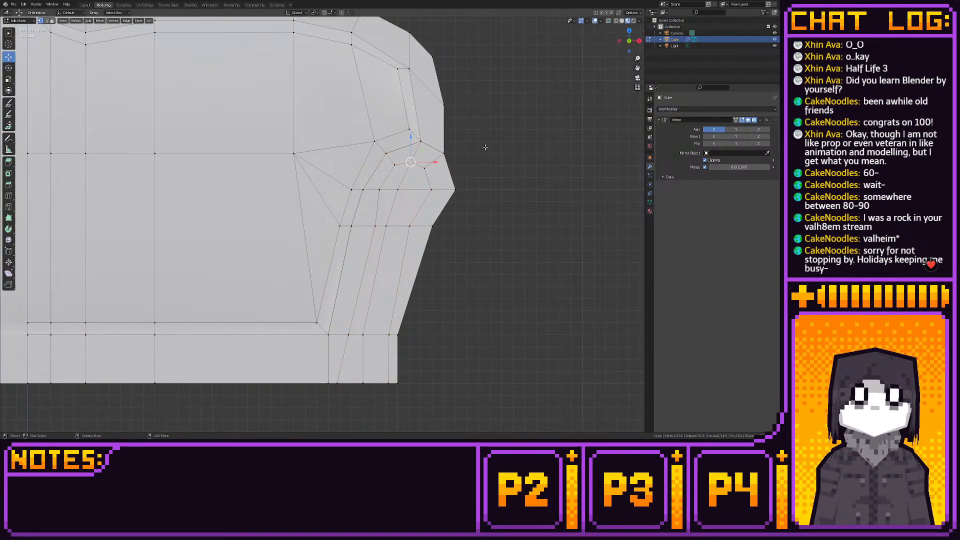
left_click_drag(424, 152, 435, 140)
key("shift+s")
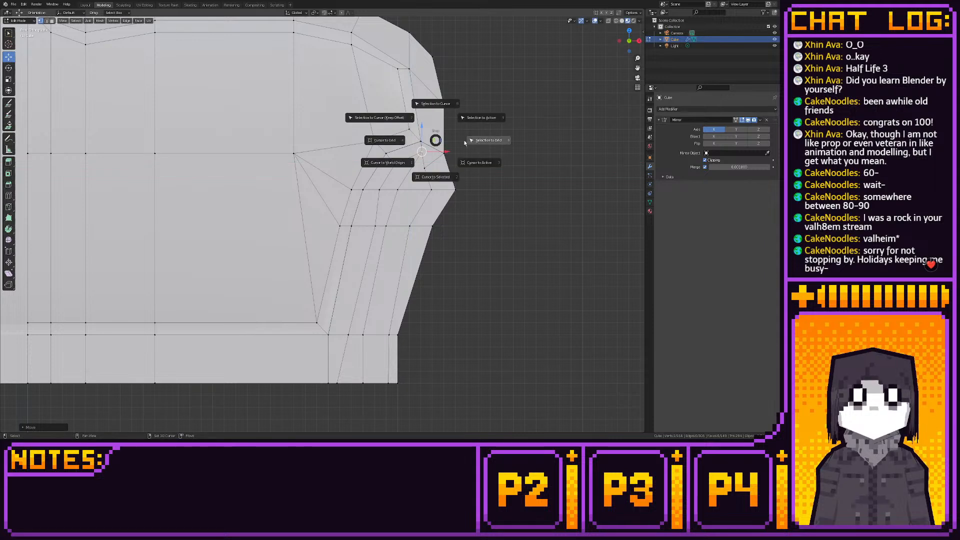
left_click(492, 145)
- Move the inset outline's outer vertices on the armrest's roll and just below it outward, closer to the armrest's outer edge
left_click(426, 168)
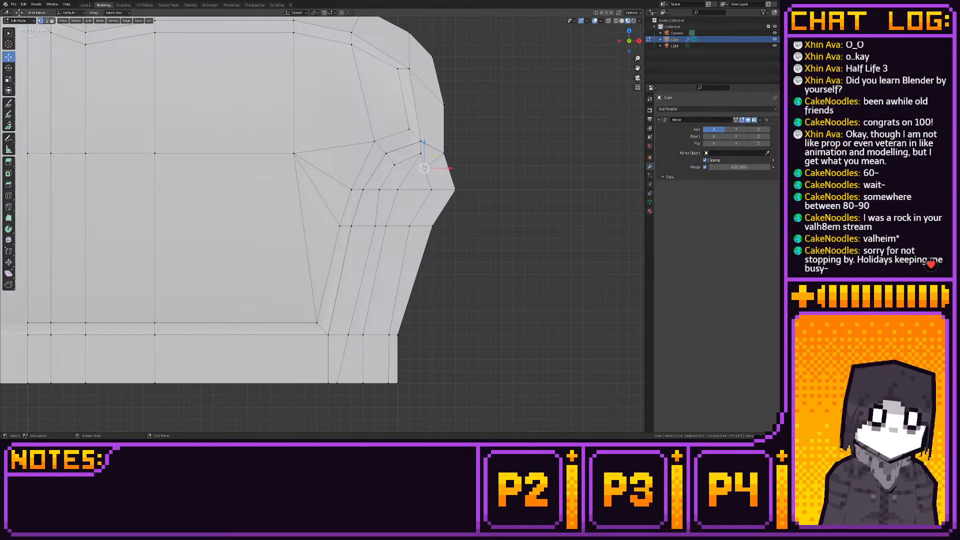
left_click_drag(449, 169, 475, 189)
left_click(431, 189)
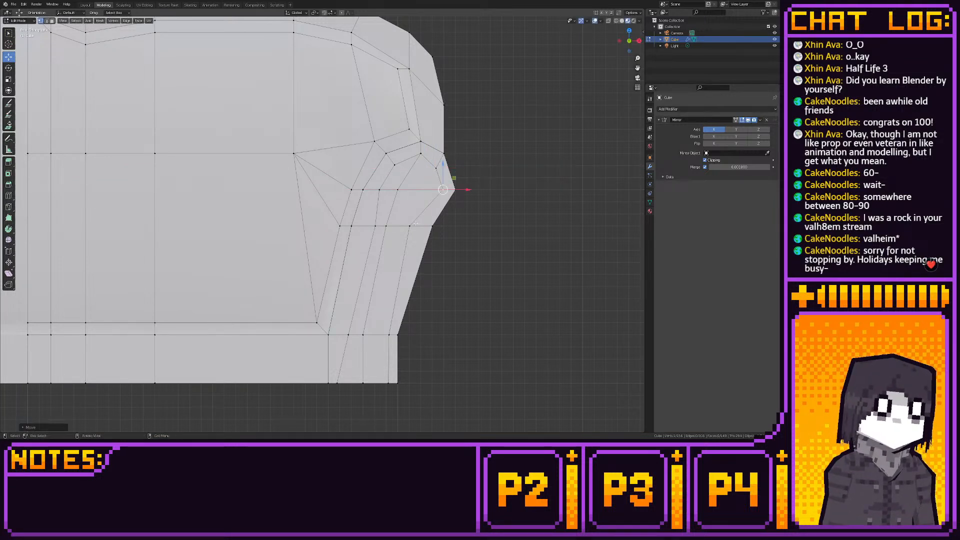
left_click(410, 226)
left_click_drag(435, 225, 446, 224)
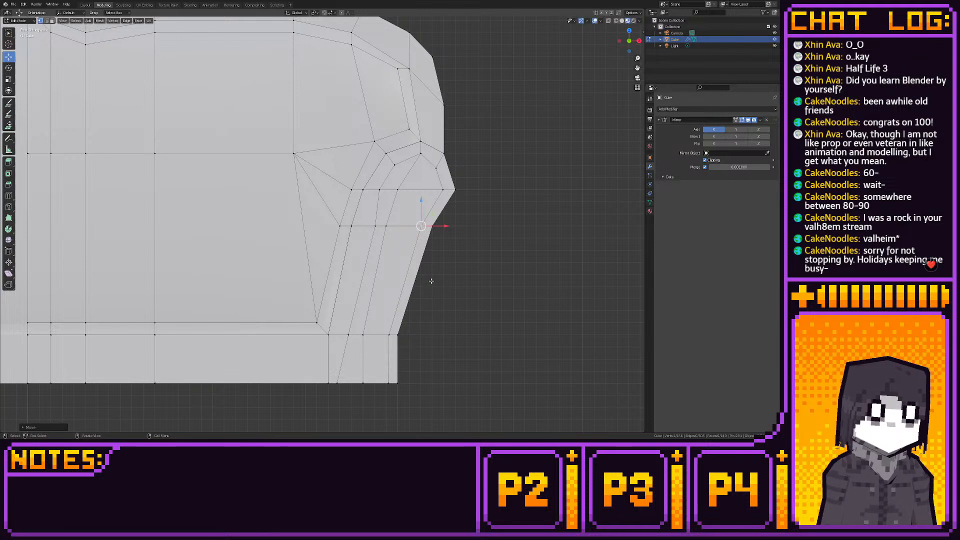
- Adjust the inset outline's inner vertices on the armrest's roll to follow its inner contour, snapping the upper one to the grid
left_click(394, 166)
key("shift+s")
left_click(410, 162)
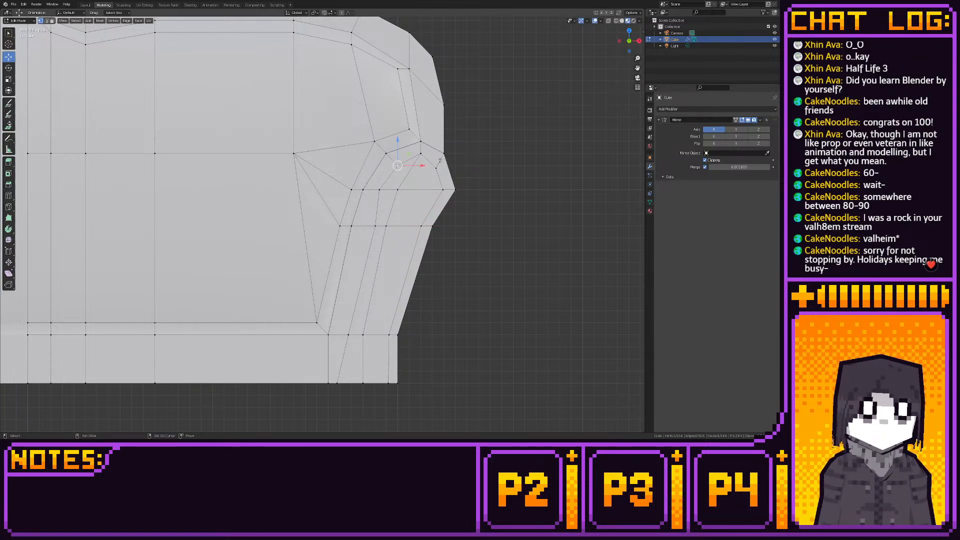
left_click_drag(408, 156, 402, 192)
key("shift+s")
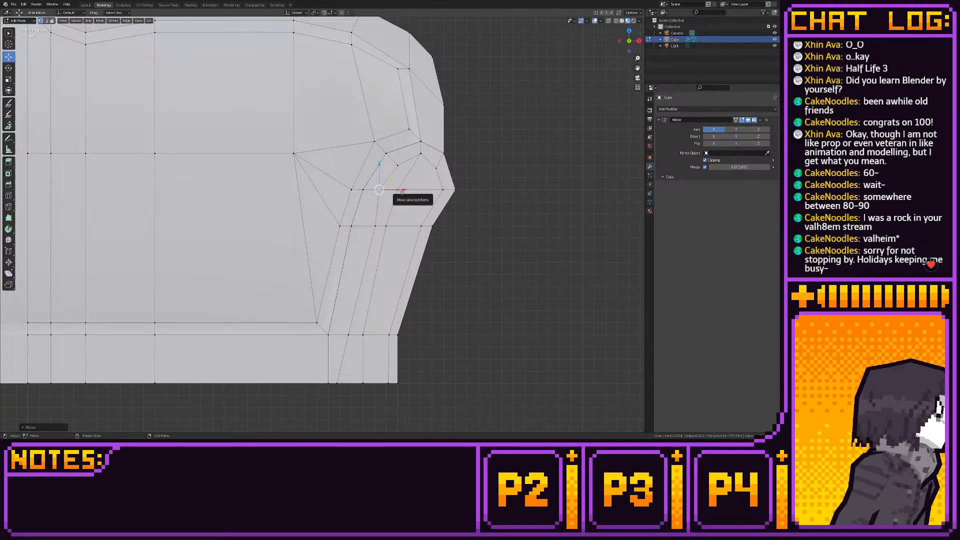
left_click(451, 192)
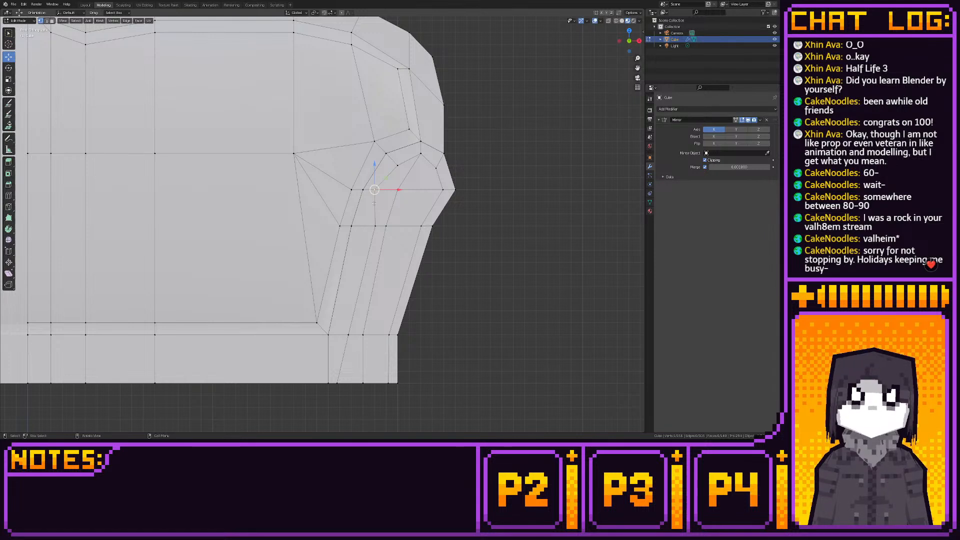
left_click(395, 165)
key("shift+s")
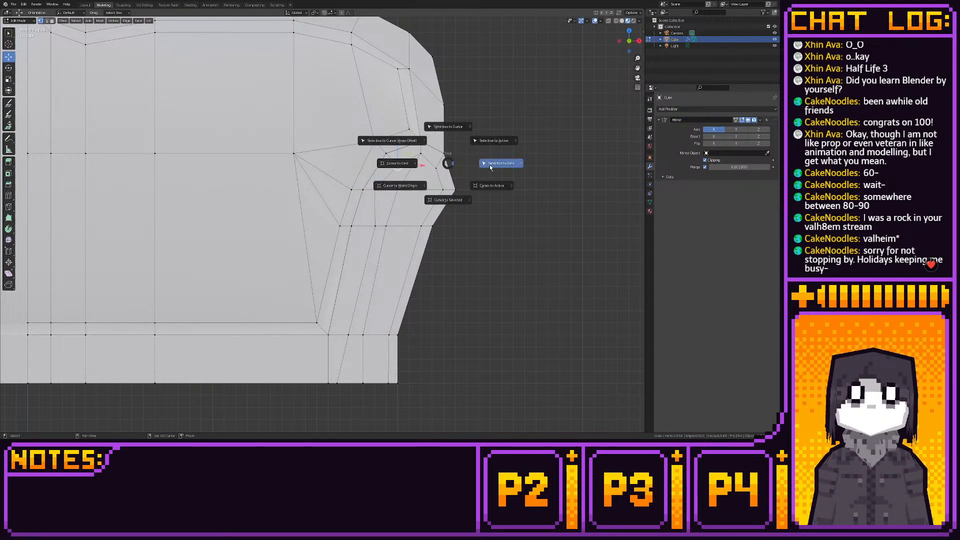
left_click(490, 164)
- Move the inset outline's inner vertices below the roll and at the base's upper edge inward, closer to the armrest's inner edge
left_click(376, 226)
left_click_drag(398, 227, 382, 229, "ctrl")
left_click(349, 335)
left_click_drag(373, 336, 364, 336, "ctrl")
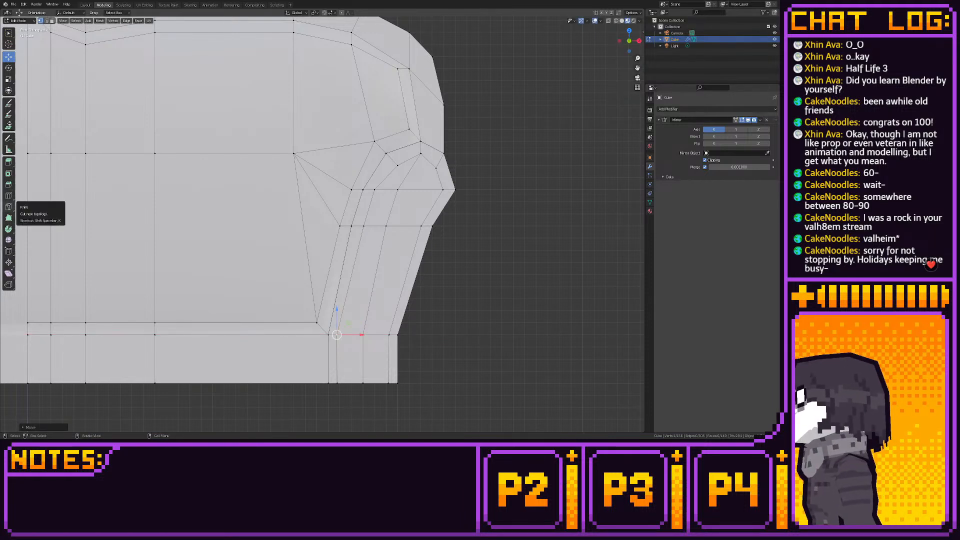
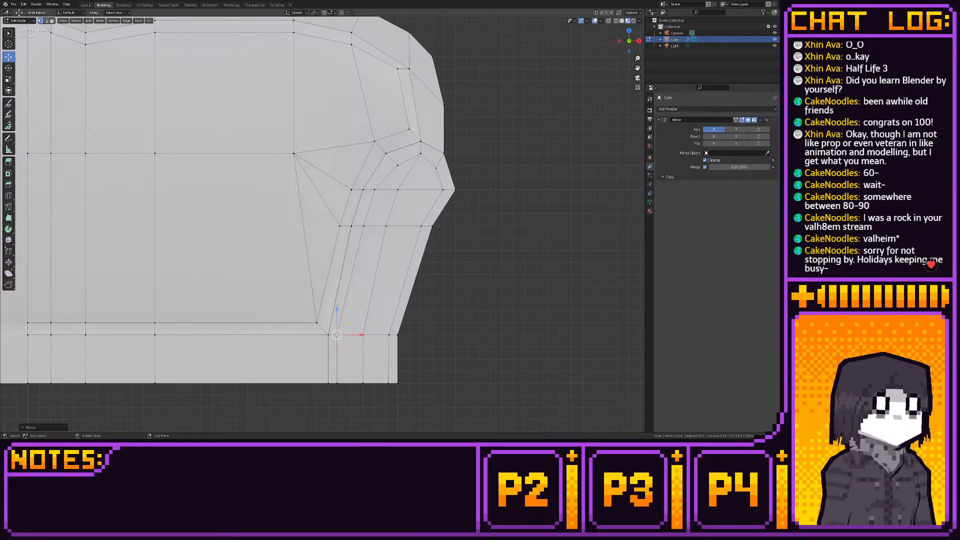
middle_click_drag(510, 159, 438, 198)
key("2")
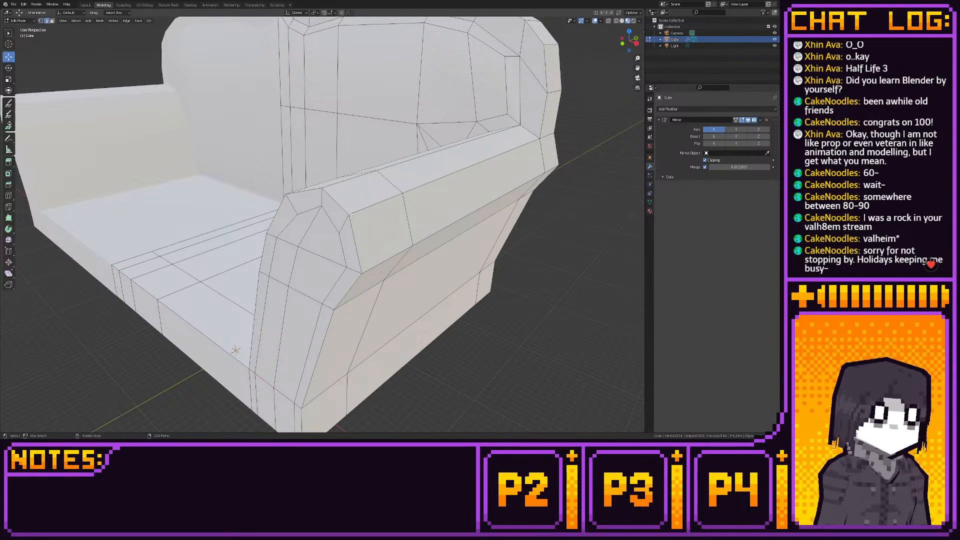
left_click(351, 213)
key("1")
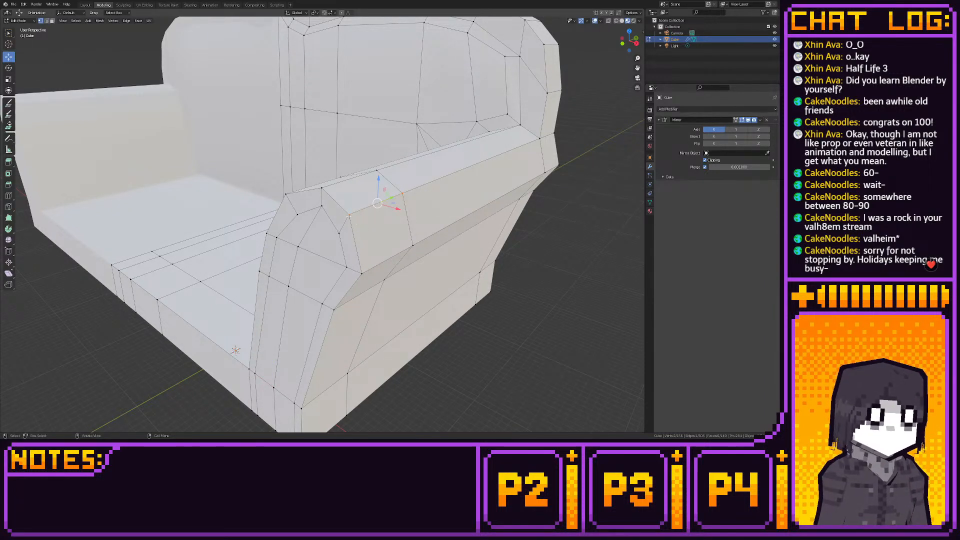
left_click(348, 216)
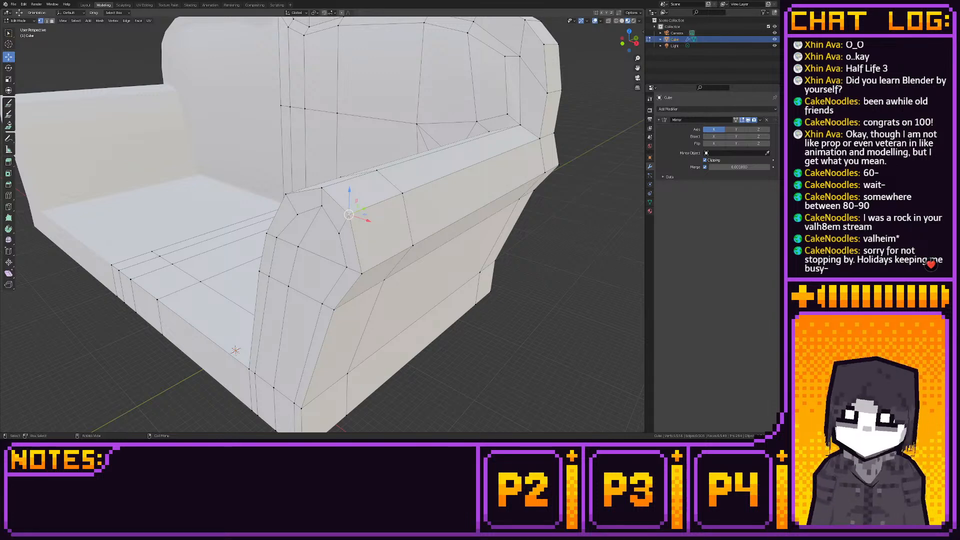
middle_click_drag(319, 224, 373, 219)
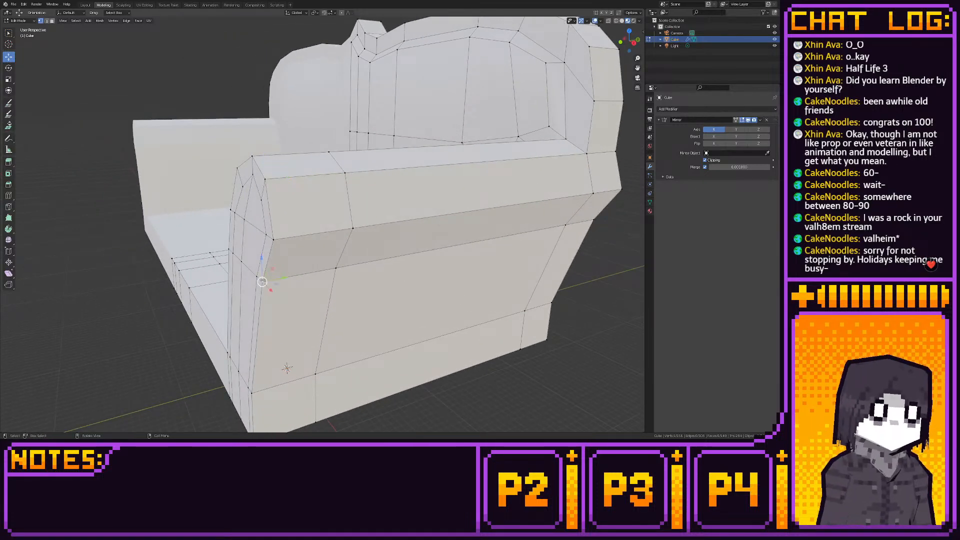
left_click(272, 233, "shift")
left_click(267, 180, "shift")
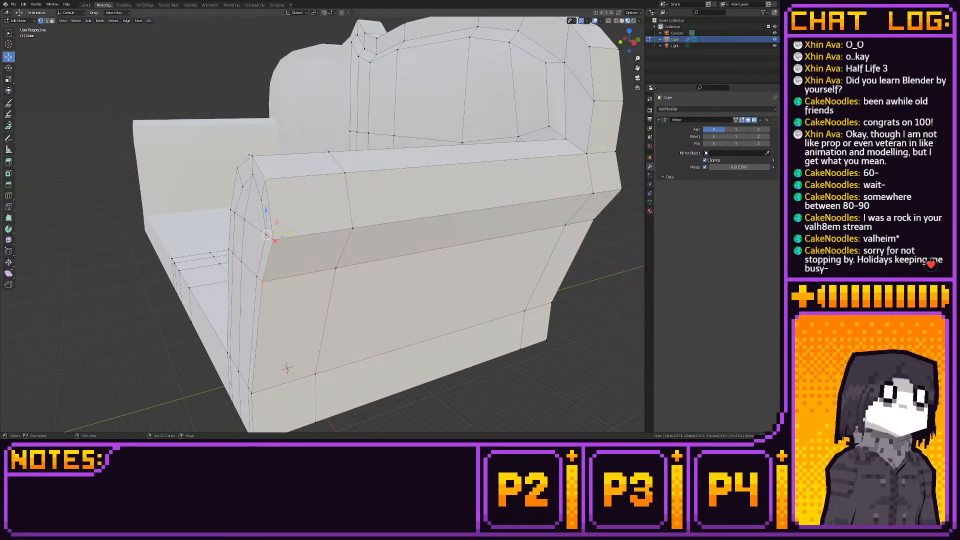
left_click(253, 158, "shift")
left_click(237, 169, "shift")
left_click(231, 209, "shift")
left_click(227, 243, "shift")
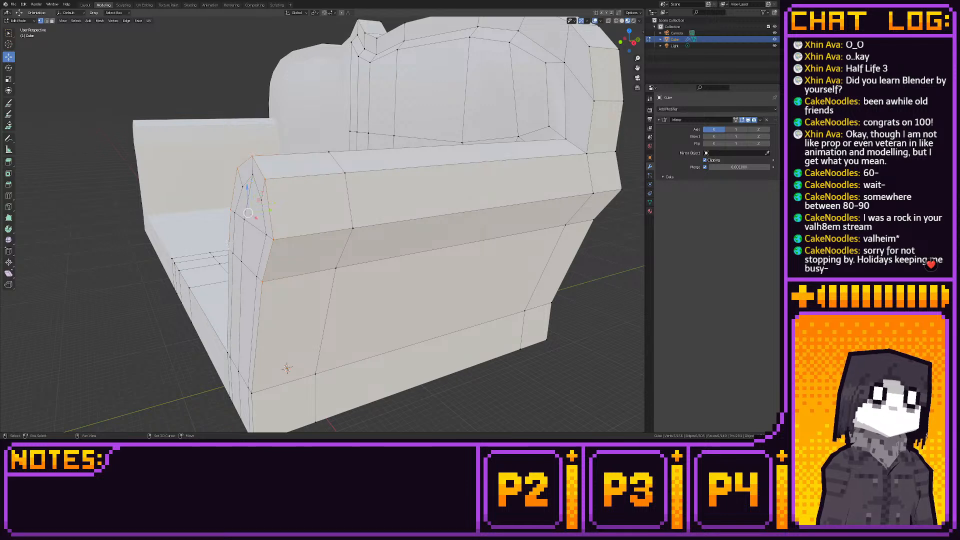
left_click(252, 393, "shift")
middle_click_drag(253, 393, 265, 328, "shift")
left_click(278, 326, "shift")
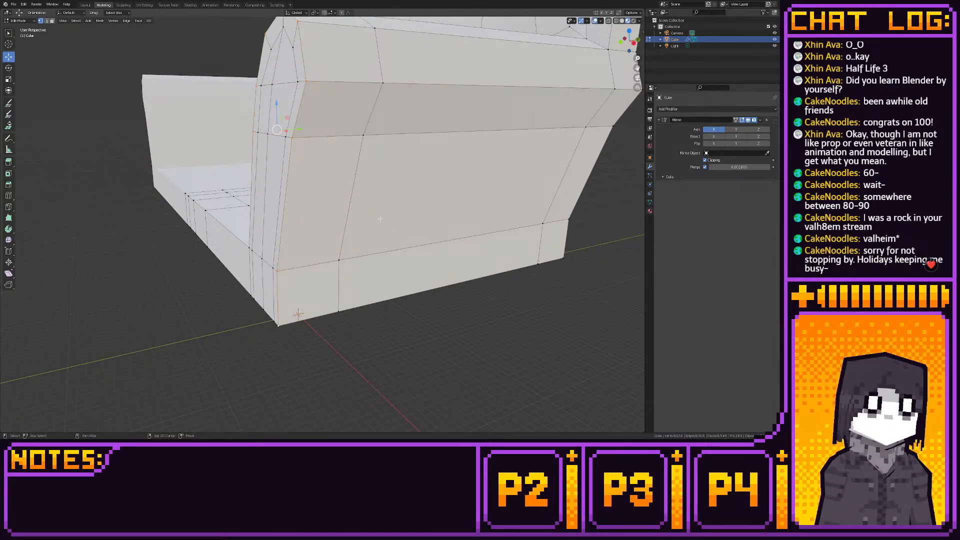
key("alt+a")
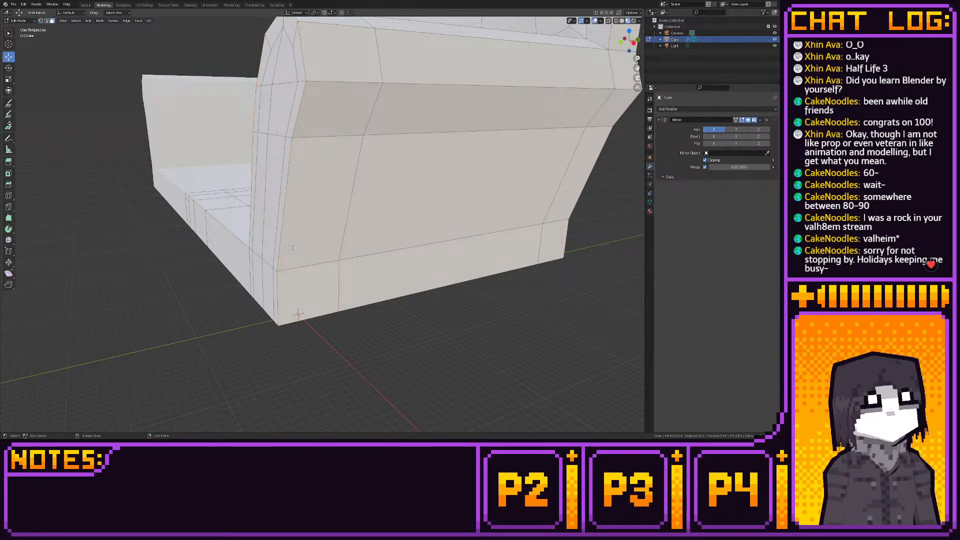
- Select the faces inside the inset border on the armrest's front, from base to roll, and extrude them forward a short distance
left_click(266, 284, "shift")
left_click(258, 275, "shift")
left_click(258, 215, "shift")
left_click(273, 200, "shift")
left_click(282, 113, "shift")
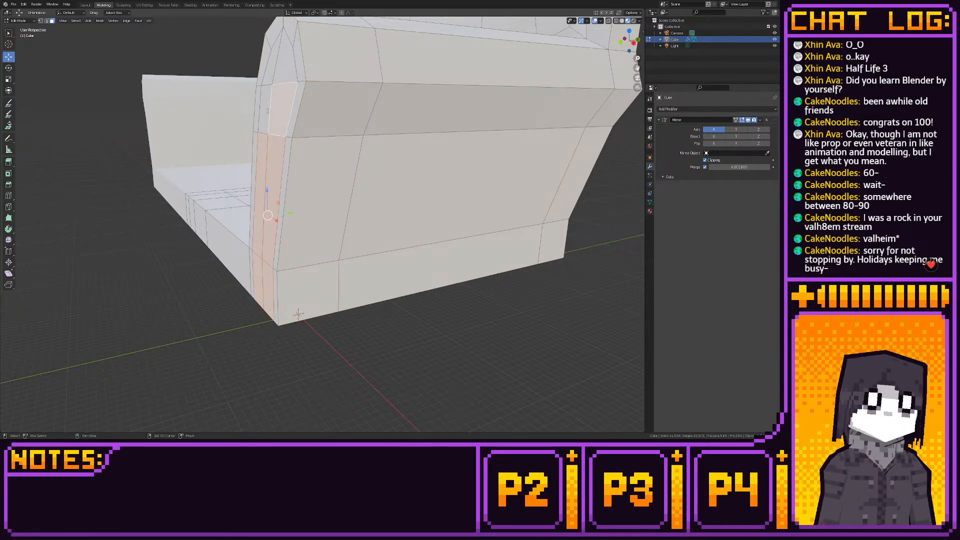
left_click(266, 106, "shift")
left_click(273, 69, "shift")
left_click(285, 68, "shift")
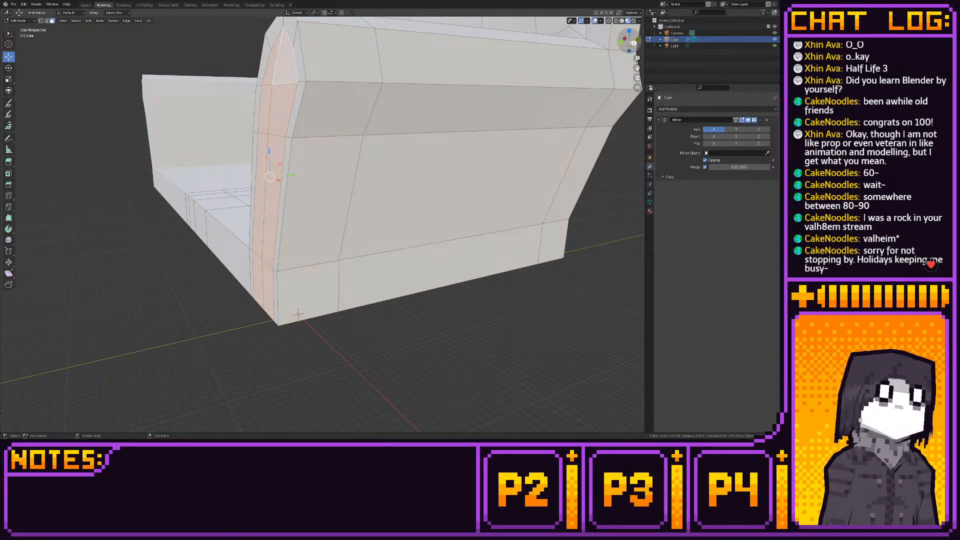
left_click(634, 43)
middle_click_drag(493, 103, 568, 142, "shift")
left_click(8, 162)
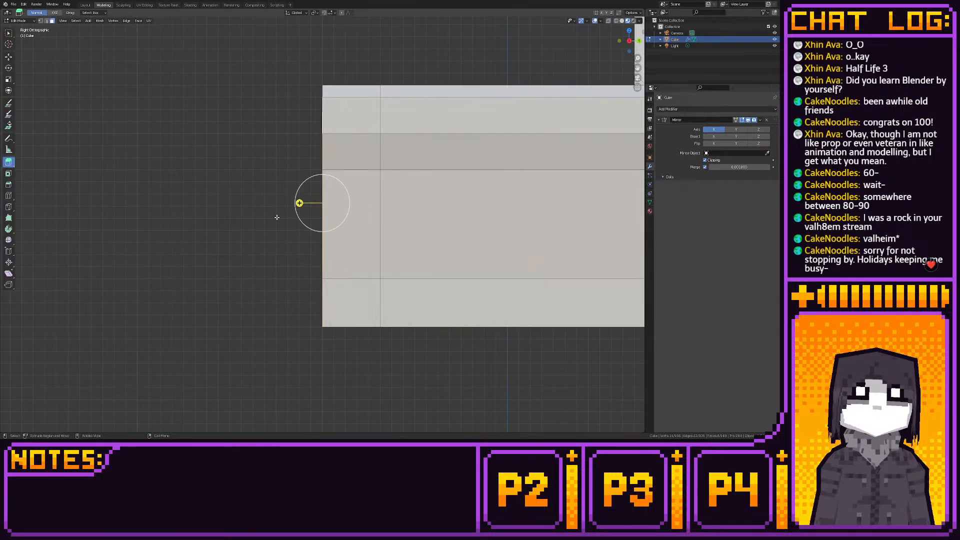
left_click_drag(299, 203, 288, 203)
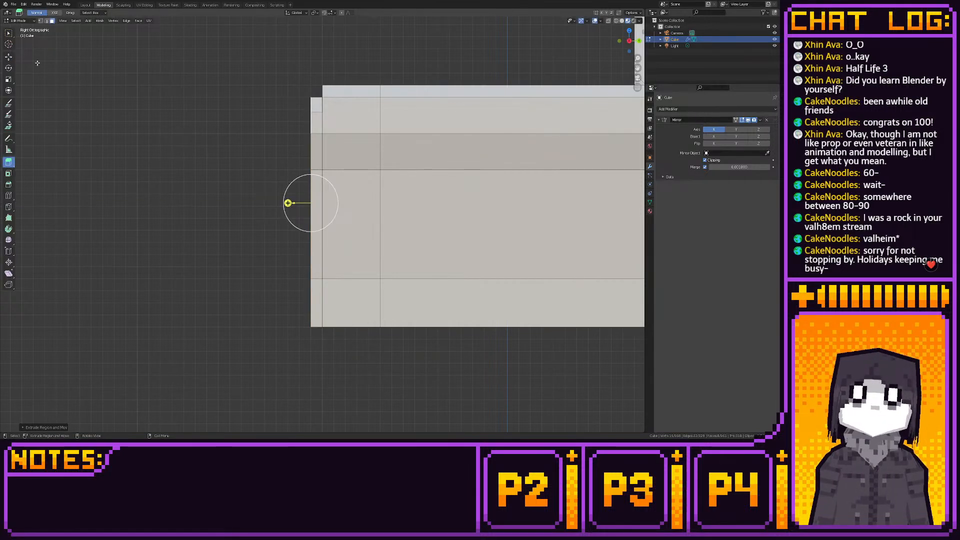
- From the front view, lower the top vertex of the armrest's extruded front panel to bevel its upper end
left_click(8, 56)
left_click(310, 97)
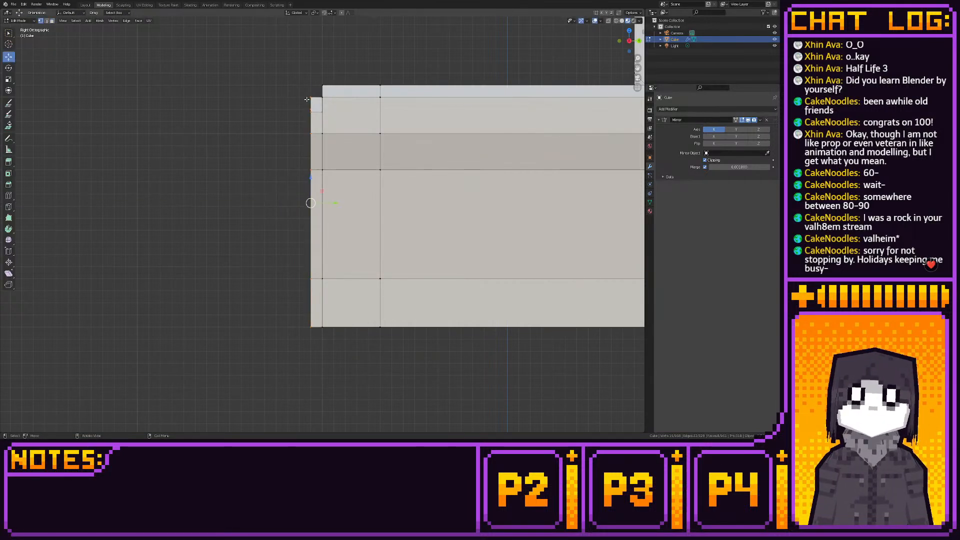
left_click(619, 41)
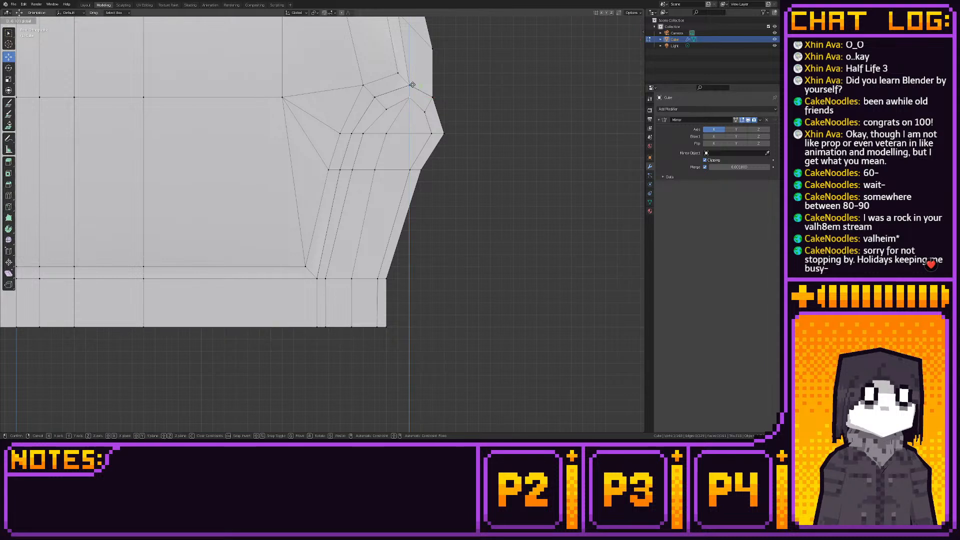
left_click(386, 108)
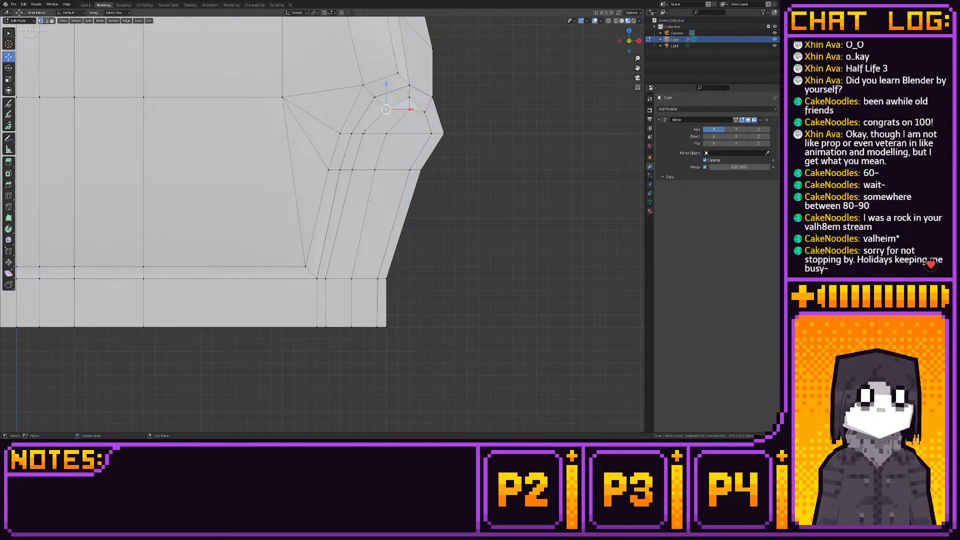
- Move the extruded panel's inner and outer edges between the roll and the narrowing below it toward the panel's centre
key("2")
left_click(358, 152)
left_click_drag(382, 151, 393, 151, "ctrl")
left_click(418, 148)
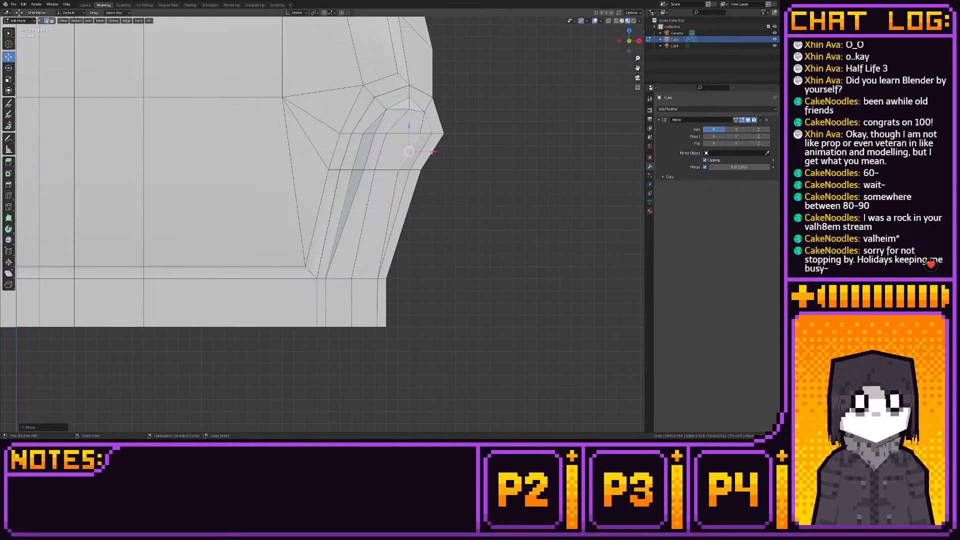
- Move the extruded panel's outer and inner vertices on the roll diagonally down toward the panel's centre
key("1")
left_click(423, 111)
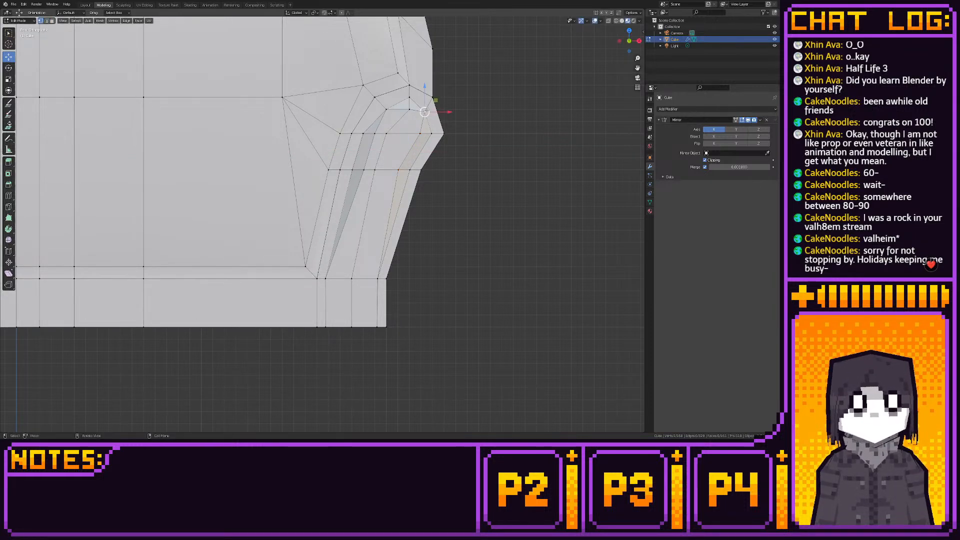
left_click_drag(436, 101, 407, 107, "ctrl")
left_click(386, 109)
- Move the extruded panel's vertical edges at the sofa base toward the panel's centre, matching the taper above
key("2")
left_click(328, 301)
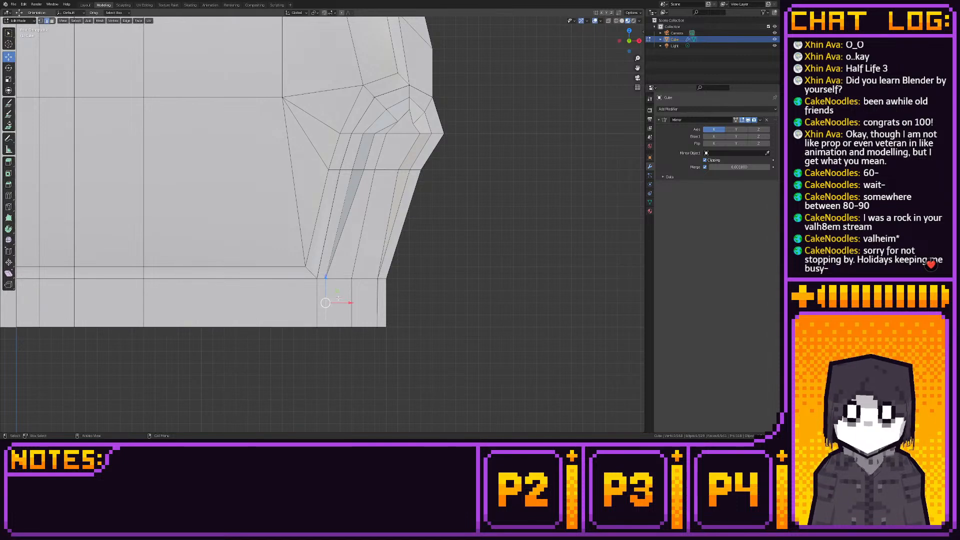
left_click_drag(345, 302, 385, 301)
- Try to raise the outer edge of the panel's bevel on the armrest's roll
scroll(399, 192, "up", 5)
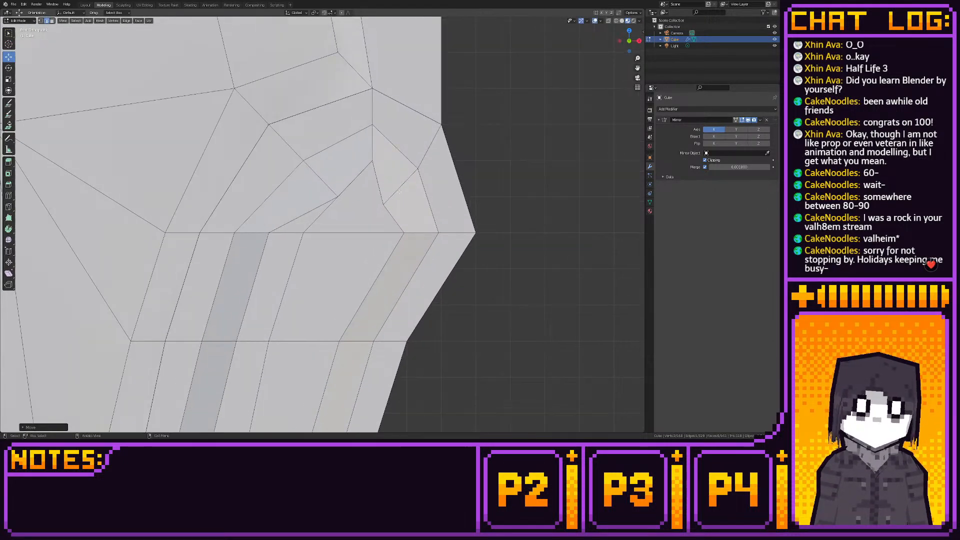
left_click(399, 191)
left_click_drag(400, 165, 399, 148)
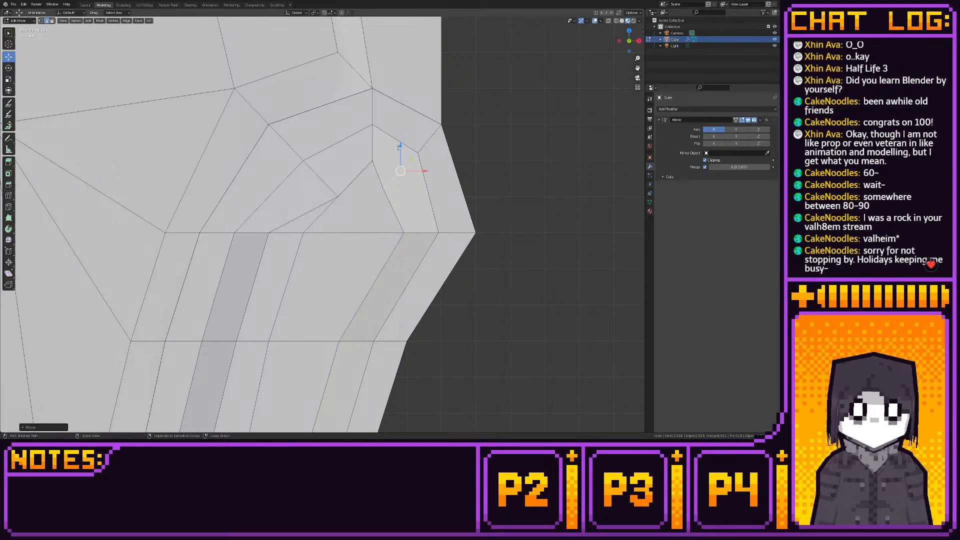
key("ctrl+z")
- Move the extruded panel's outer vertex on the roll outward and snap it to the grid
left_click(385, 193)
key("1")
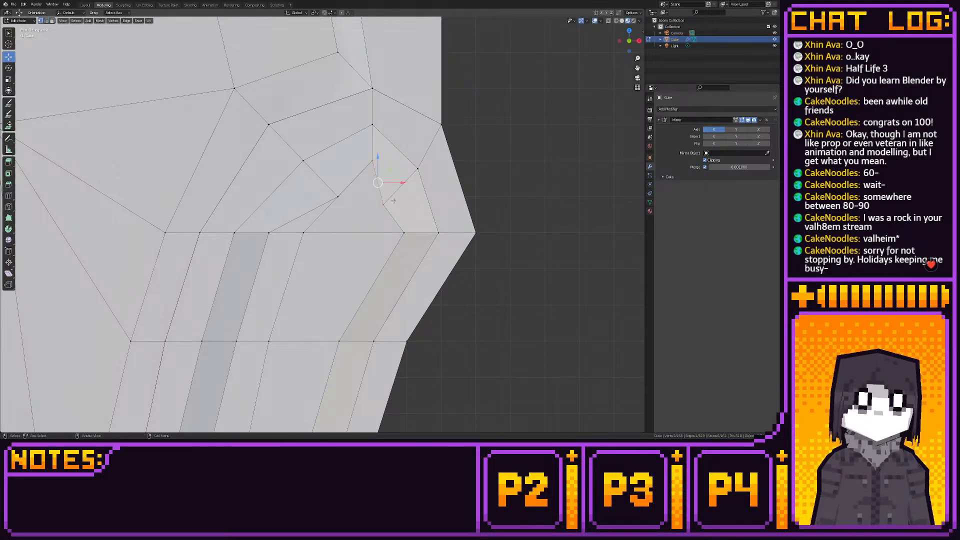
left_click(385, 204)
left_click_drag(406, 204, 422, 205)
key("shift+s")
left_click(473, 205)
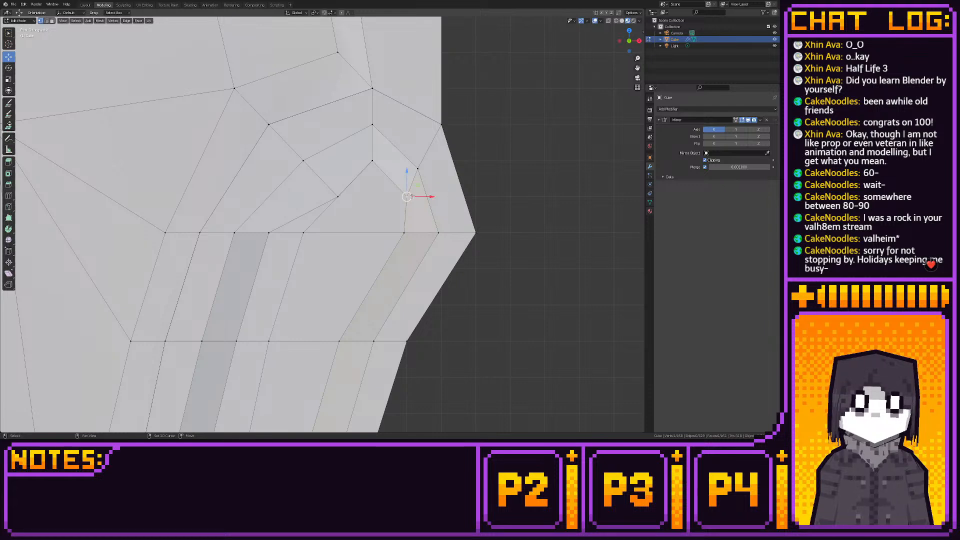
- Move the extruded panel's inner vertex on the roll toward the armrest's inner contour, snap it to the grid, and check the sofa's shape
left_click(337, 197)
left_click_drag(354, 196, 325, 197)
key("shift+s")
left_click(350, 197)
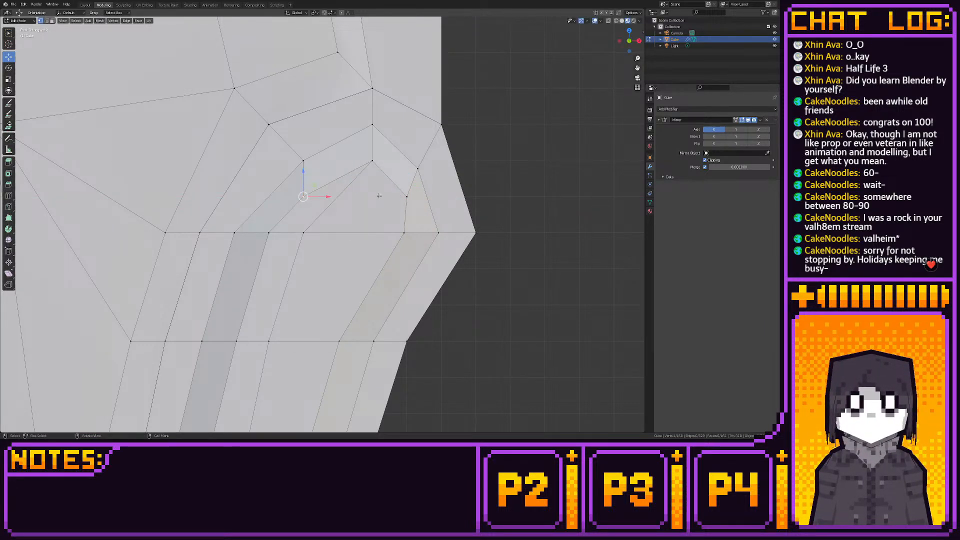
left_click(86, 5)
middle_click_drag(285, 168, 326, 171)
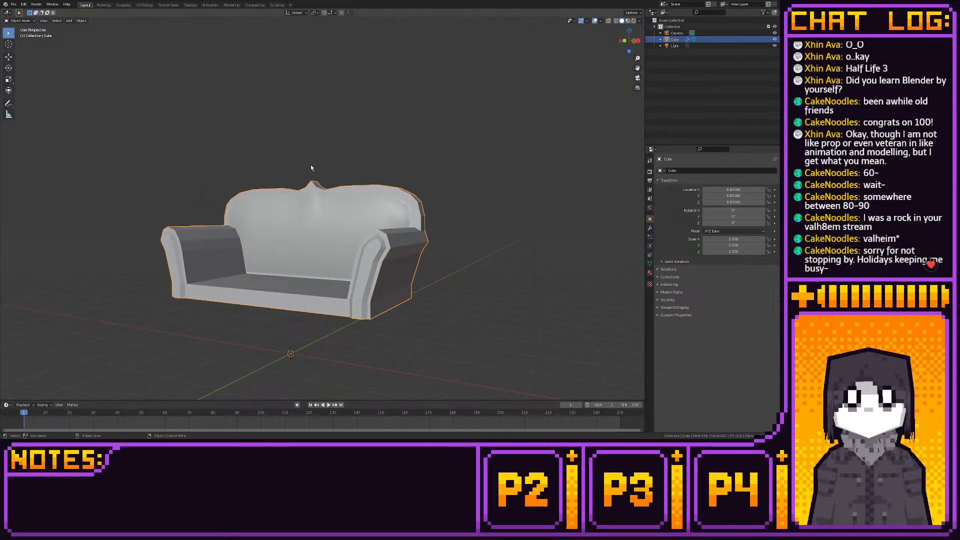
left_click(103, 5)
- From the right side view with X-ray on, select all faces of the armrest's extruded front panel and shade them smooth
scroll(295, 132, "down", 4)
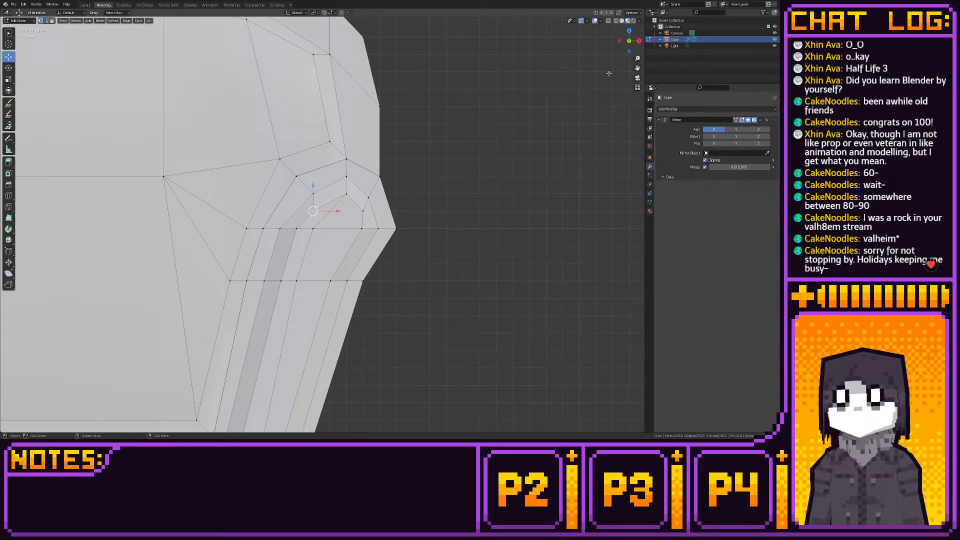
left_click(638, 41)
middle_click_drag(254, 208, 314, 152, "shift")
scroll(314, 151, "down", 3)
left_click_drag(330, 154, 355, 389)
left_click(607, 21)
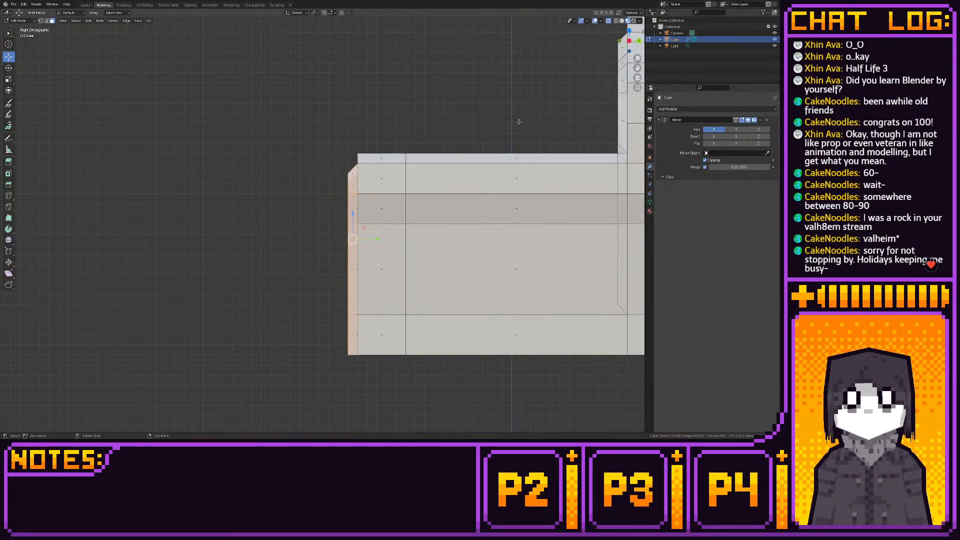
left_click_drag(335, 157, 357, 382)
right_click(341, 284)
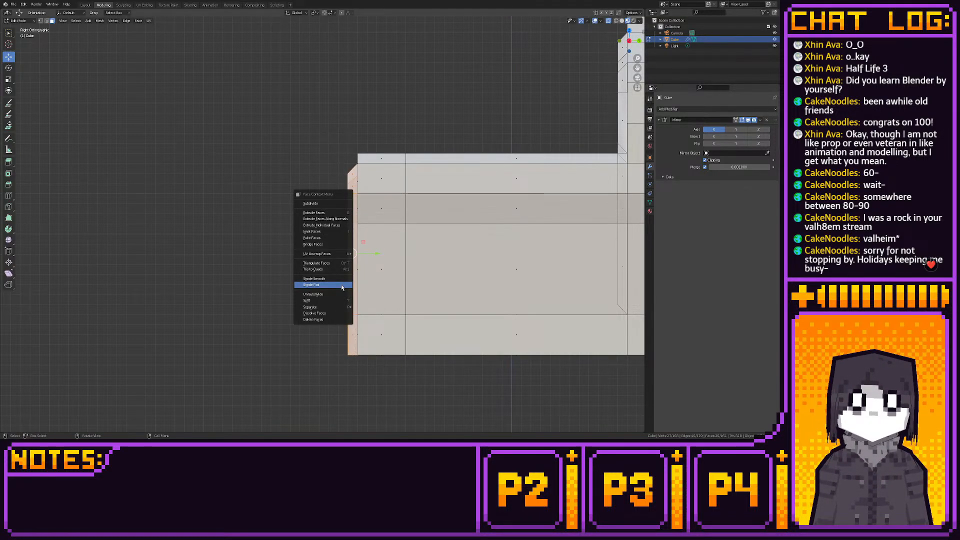
left_click(338, 280)
left_click(85, 5)
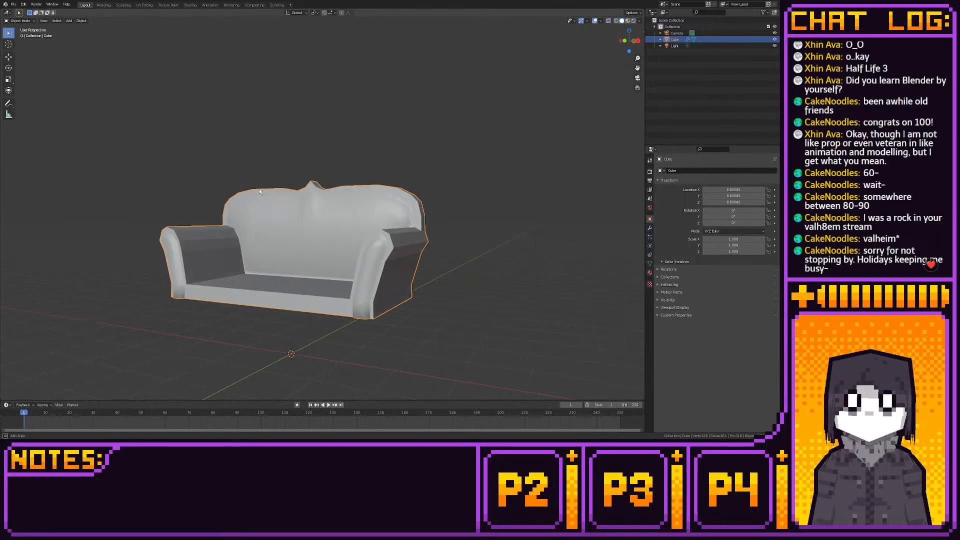
mouse_move(295, 187)
middle_mouse_down()
mouse_move(323, 185)
mouse_move(302, 184)
middle_mouse_up()
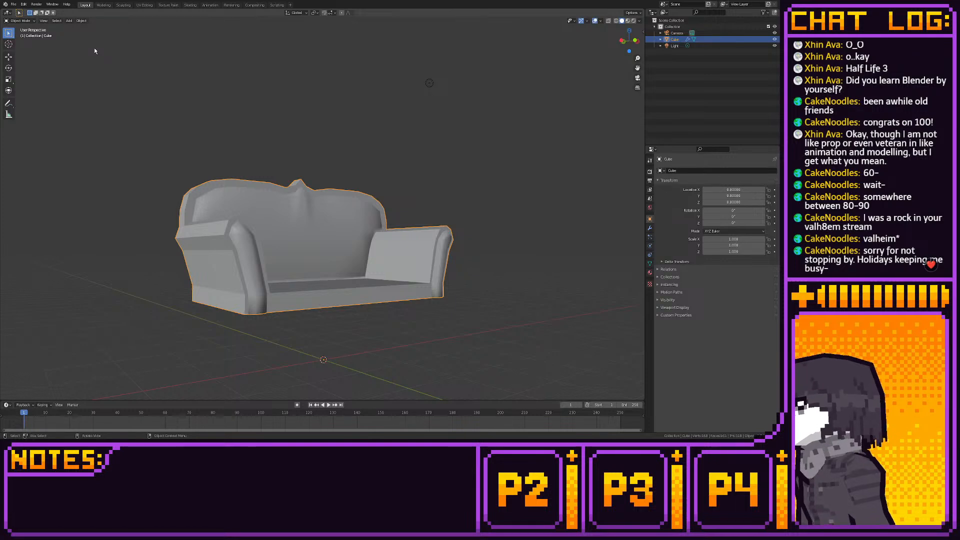
middle_click_drag(225, 50, 161, 71)
- Select the whole backrest section from the side and move it forward along the Y axis to shorten the sofa's depth
left_click(104, 5)
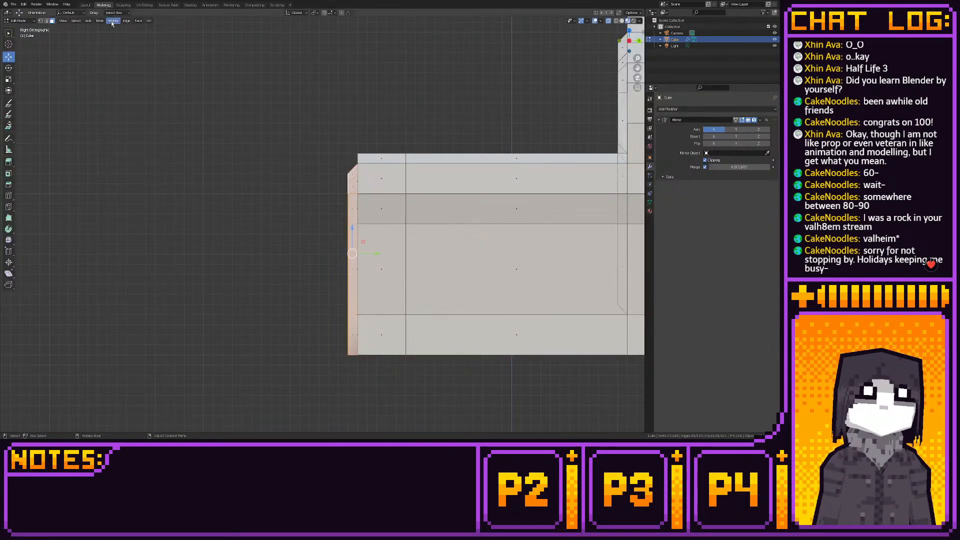
scroll(299, 173, "down", 4)
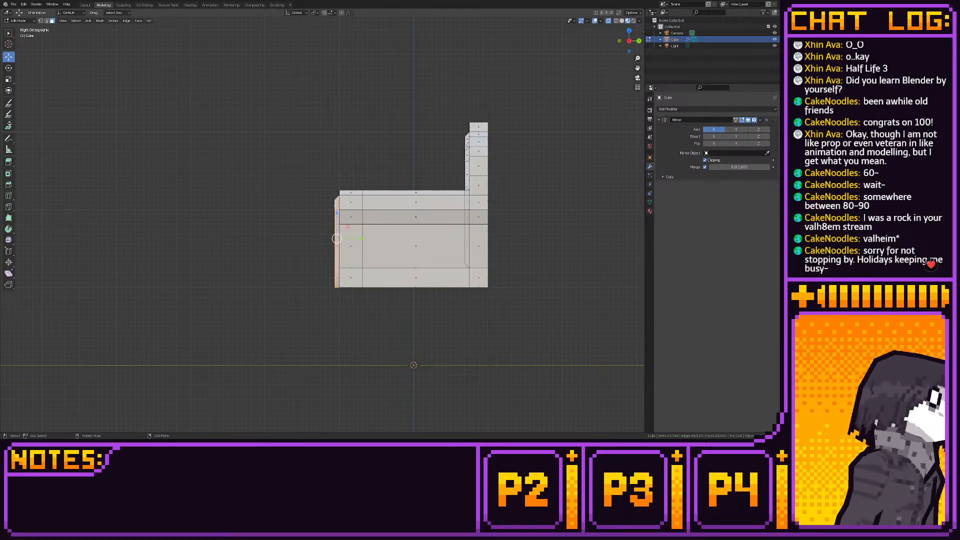
left_click_drag(436, 89, 549, 310)
key("g")
key("y")
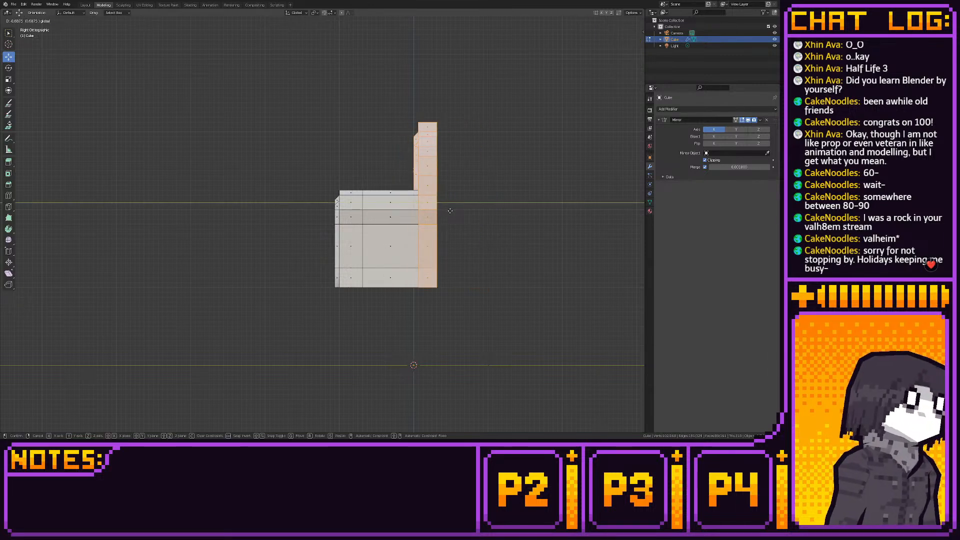
left_click_drag(450, 211, 450, 211)
left_click(86, 5)
middle_click_drag(368, 160, 280, 99)
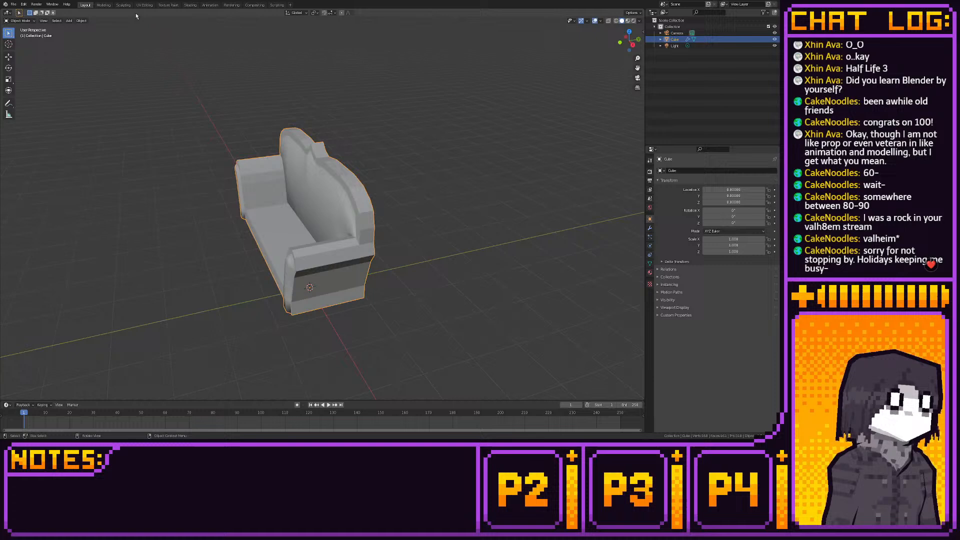
- Select the sofa's front section, including the armrest's front panel, and move it slightly back along the Y axis toward the backrest
left_click(103, 5)
middle_click_drag(448, 203, 431, 207, "shift")
scroll(431, 208, "up", 2)
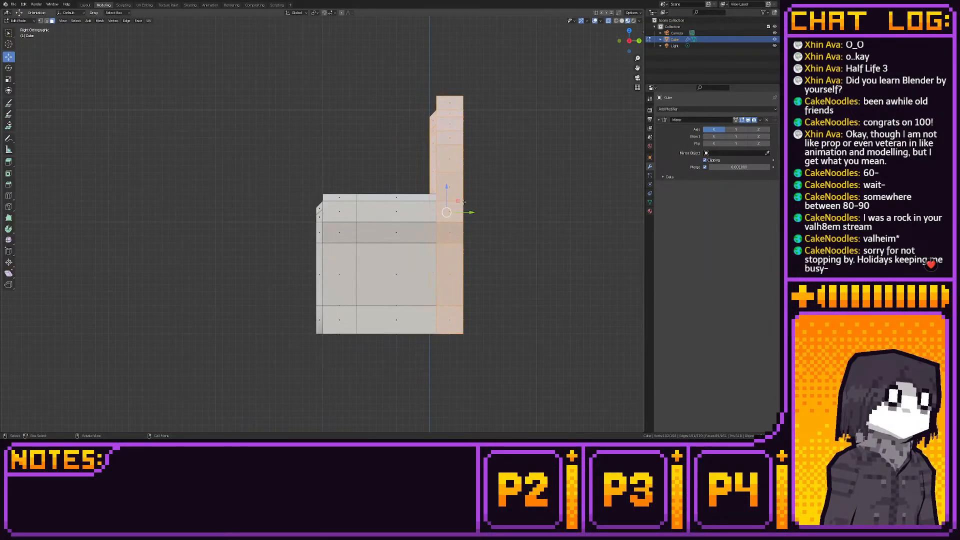
left_click_drag(242, 163, 364, 338)
left_click_drag(356, 275, 361, 275, "ctrl")
middle_click_drag(454, 273, 380, 266, "shift")
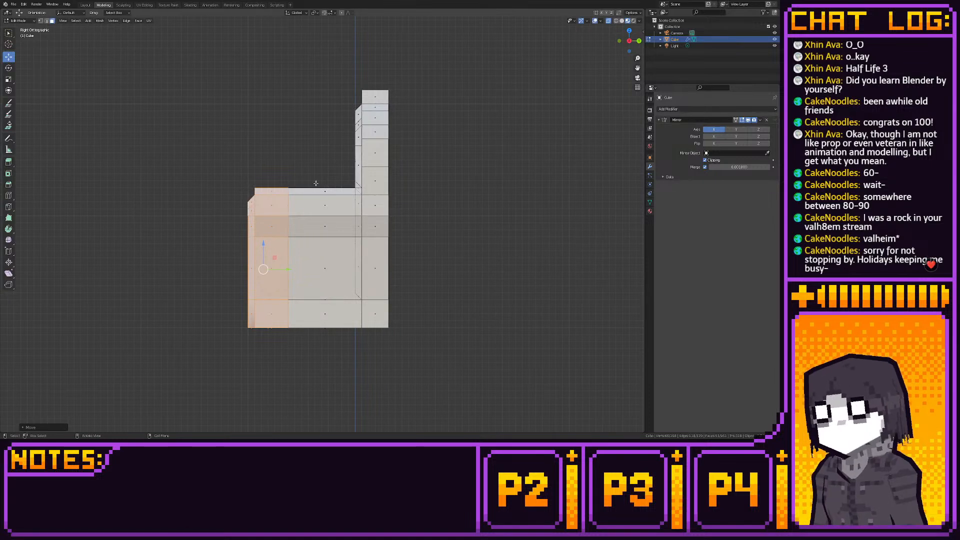
- From the right side view, move the sofa's backrest section back along the Y axis and snap it to the grid
left_click_drag(320, 85, 422, 366)
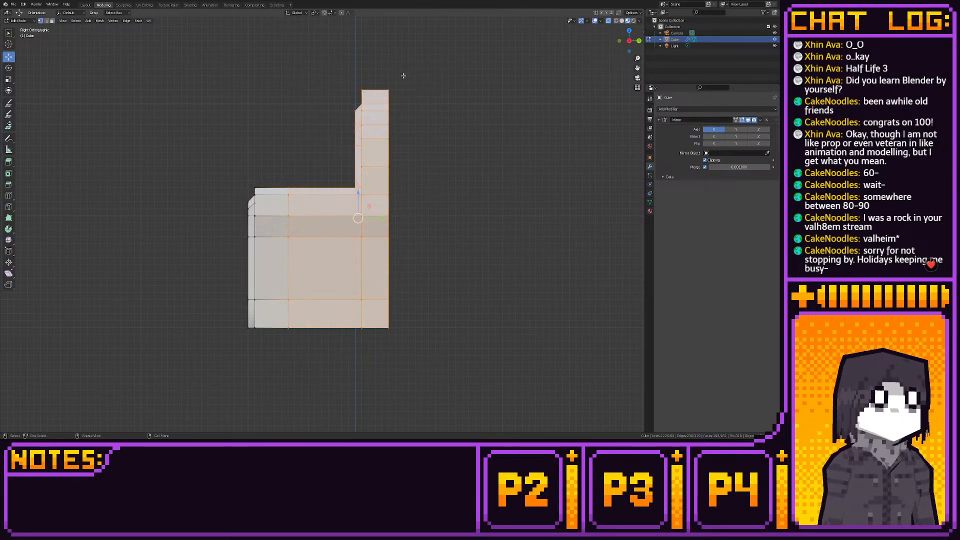
left_click_drag(419, 68, 362, 328)
key("g")
key("y")
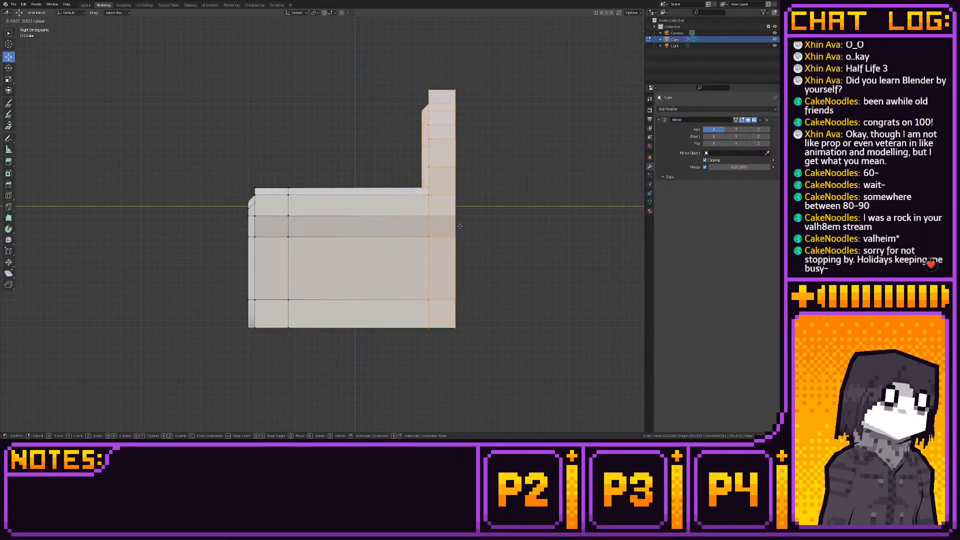
left_click(425, 237)
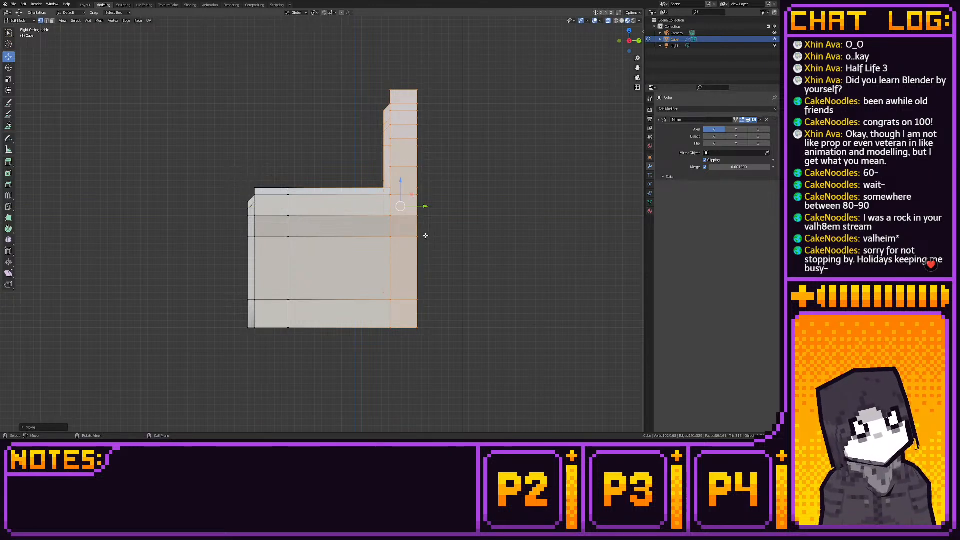
left_click_drag(424, 206, 421, 210)
key("shift+s")
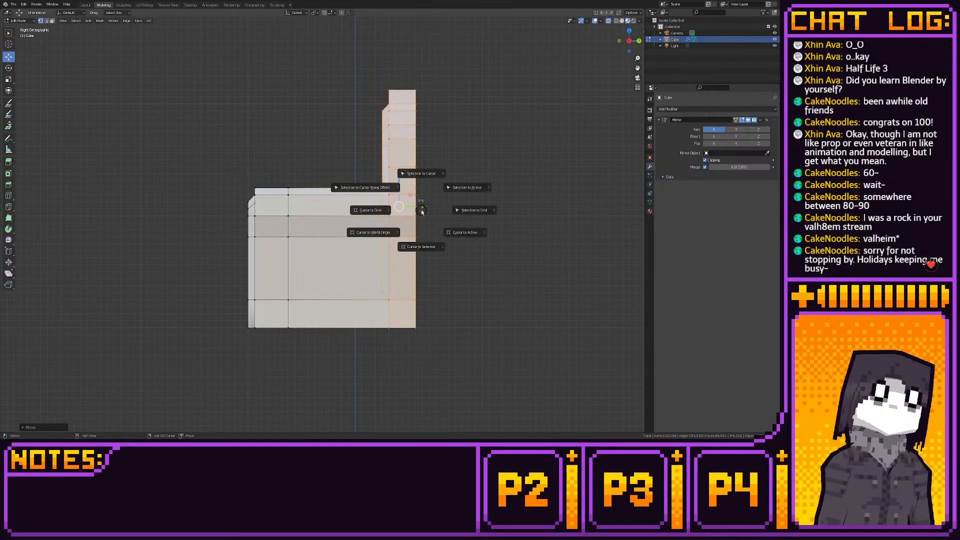
left_click(477, 211)
- Inspect the whole sofa's shape in object mode and return to editing its mesh
left_click(450, 289)
middle_click_drag(450, 289, 489, 311)
left_click(85, 5)
middle_click_drag(240, 135, 315, 155)
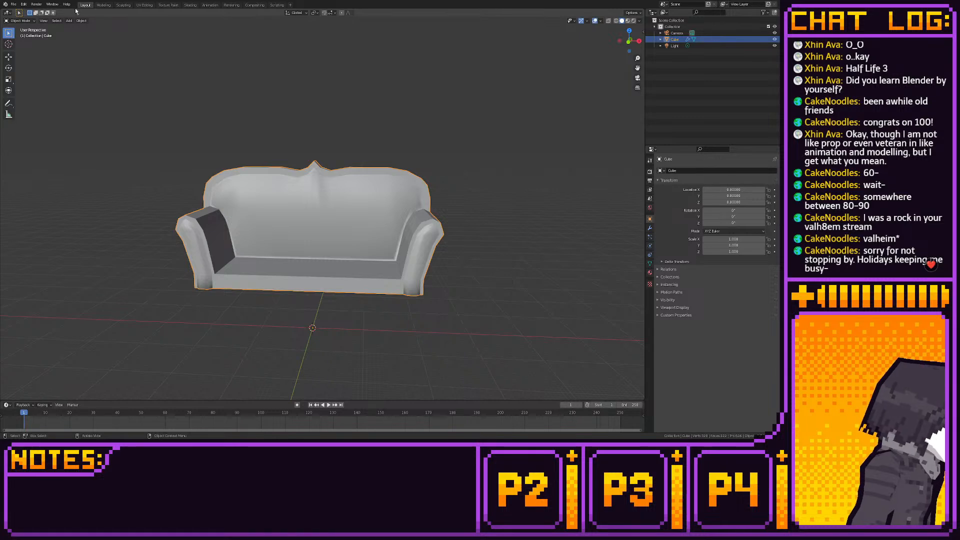
left_click(104, 5)
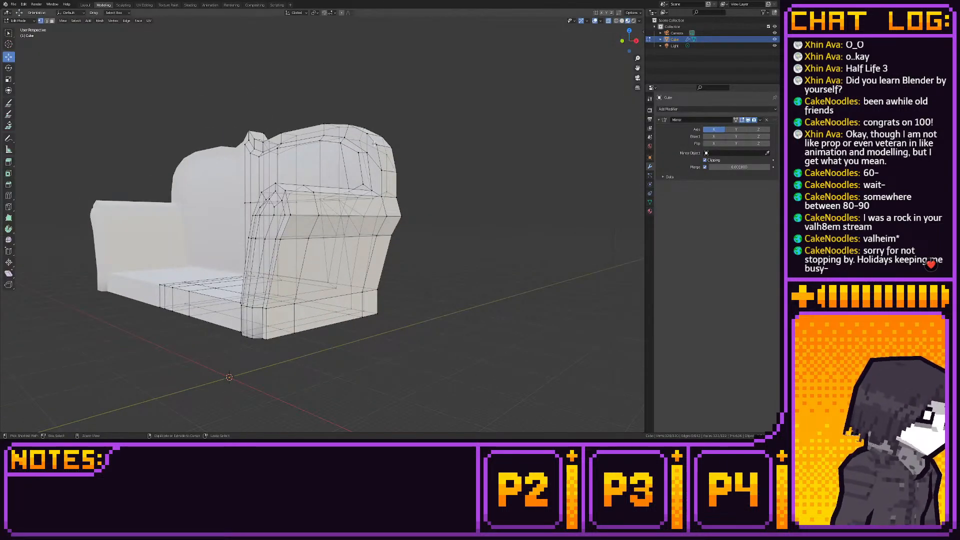
- Undo the recent edits back to the state before the armrest's raised front panel and the seat depth changes
key("ctrl+z")
key("ctrl+z")
key("ctrl+z")
key("ctrl+z")
key("ctrl+z")
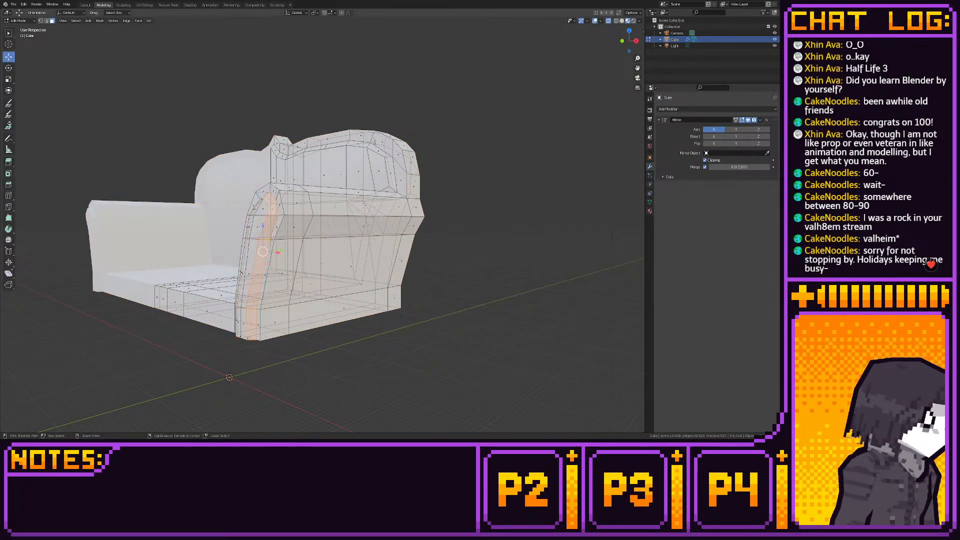
key("ctrl+z")
key("ctrl+z")
key("ctrl+z")
key("ctrl+z")
key("ctrl+z")
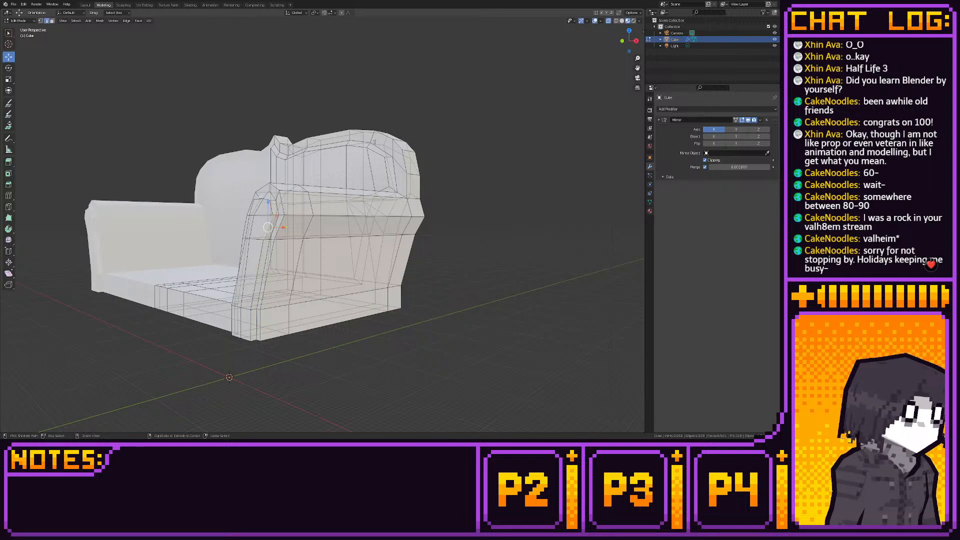
key("ctrl+z")
key("ctrl+z")
key("ctrl+z")
key("ctrl+z")
key("ctrl+z")
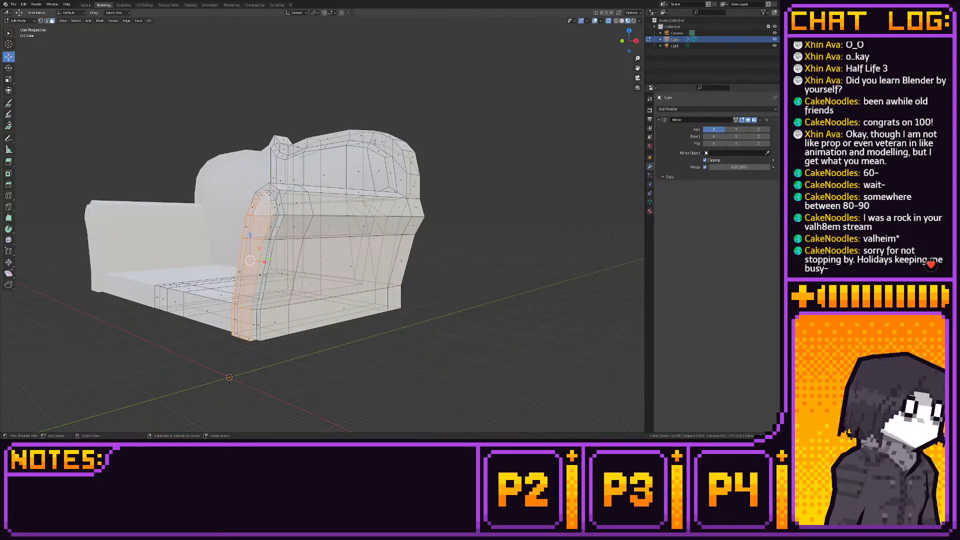
key("ctrl+z")
key("ctrl+z")
key("ctrl+z")
key("ctrl+z")
key("ctrl+z")
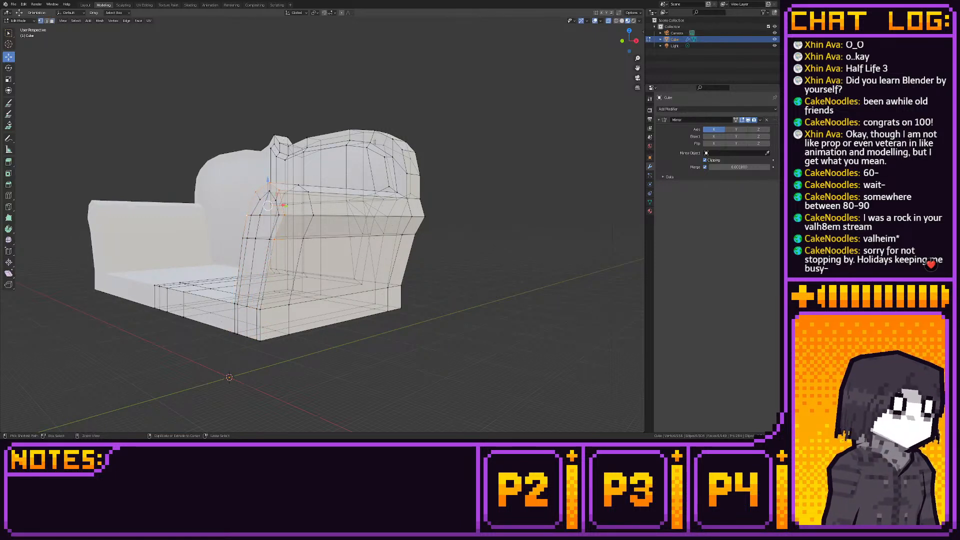
key("ctrl+z")
key("ctrl+z")
key("ctrl+z")
key("ctrl+z")
key("ctrl+z")
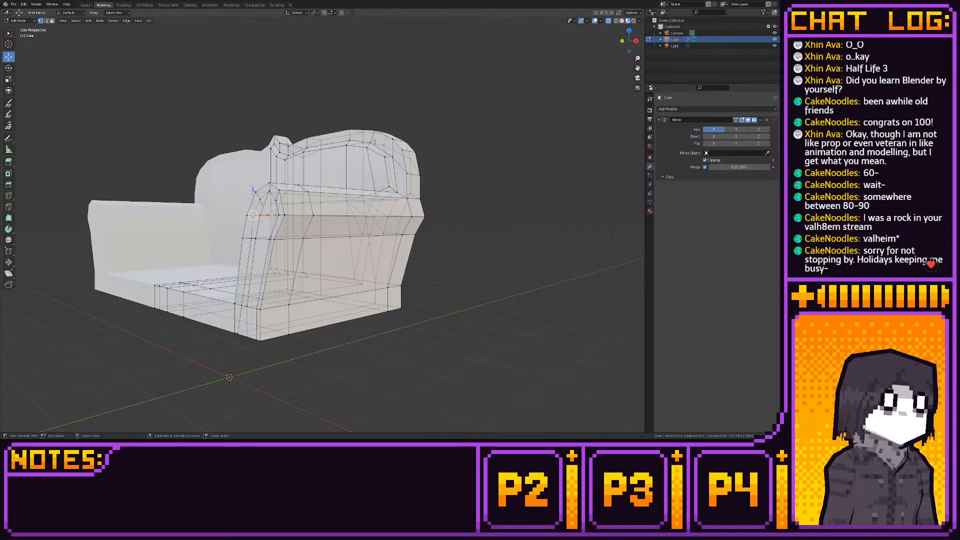
key("ctrl+z")
key("ctrl+z")
key("ctrl+z")
key("ctrl+z")
key("ctrl+z")
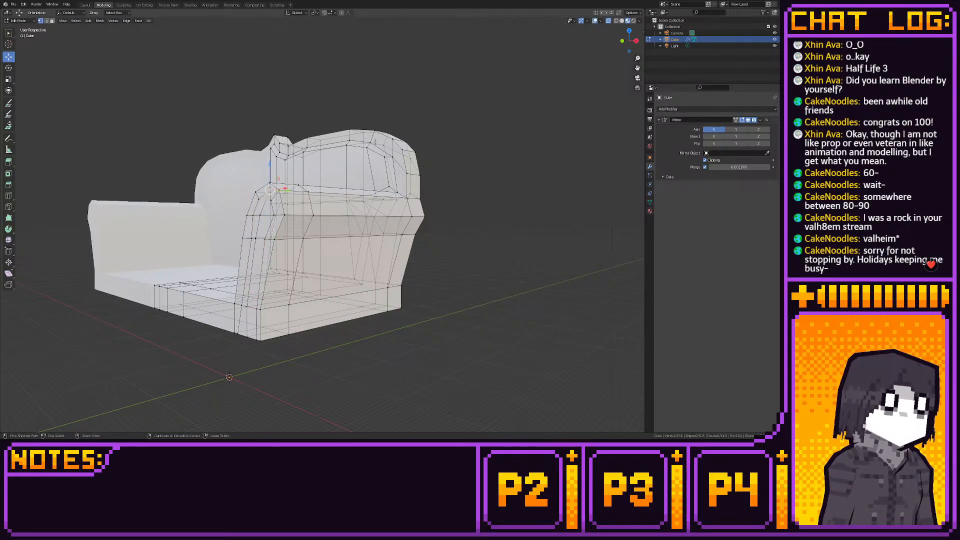
key("ctrl+z")
key("ctrl+z")
key("ctrl+z")
key("ctrl+z")
key("ctrl+z")
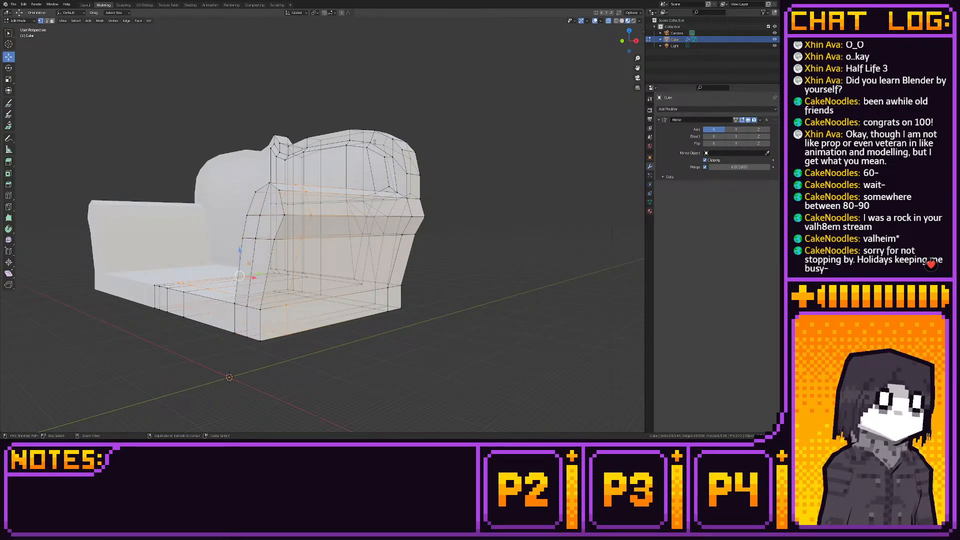
- From the side view, move the selected front section back along the Y axis to shorten the seat depth and snap it to the grid
left_click(636, 40)
left_click(636, 40)
scroll(364, 162, "down", 4)
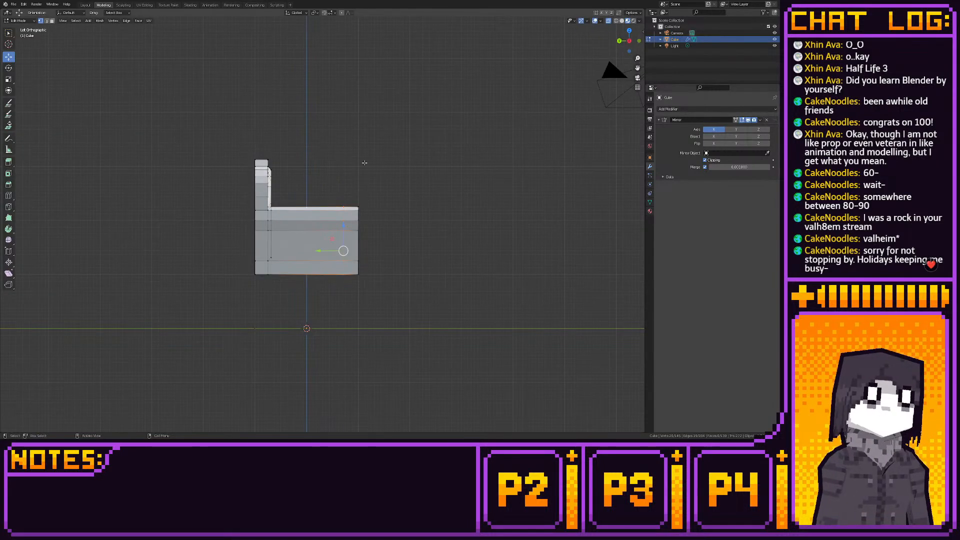
key("g")
key("y")
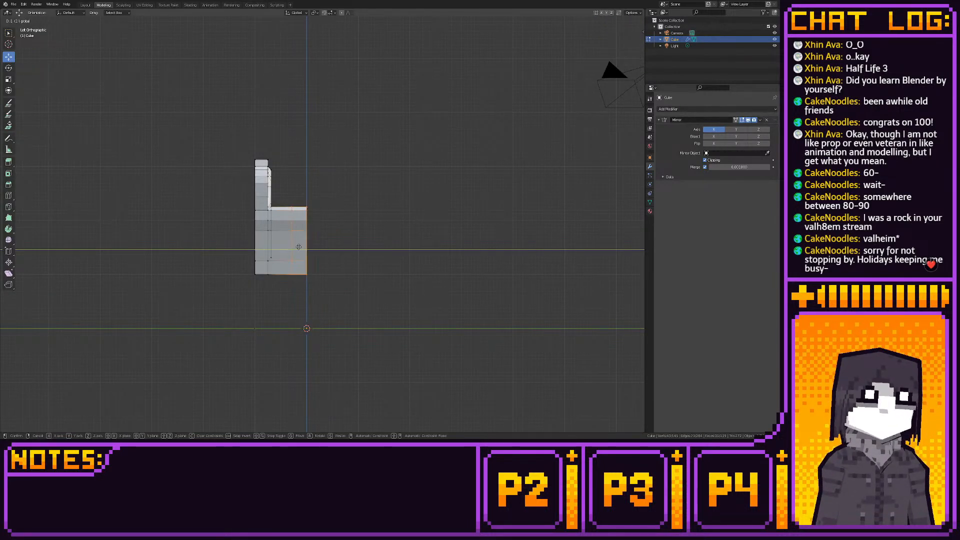
left_click(350, 247)
scroll(370, 280, "up", 4)
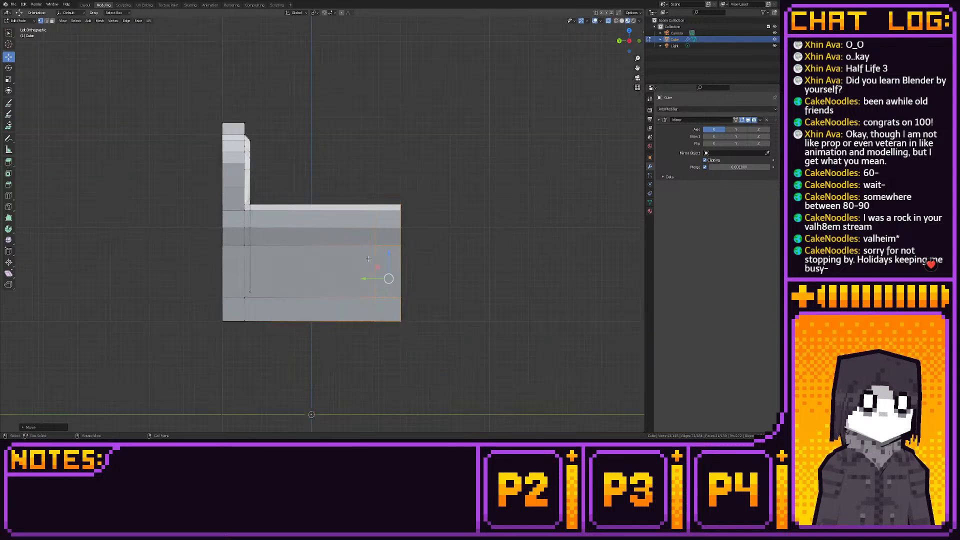
key("g")
key("y")
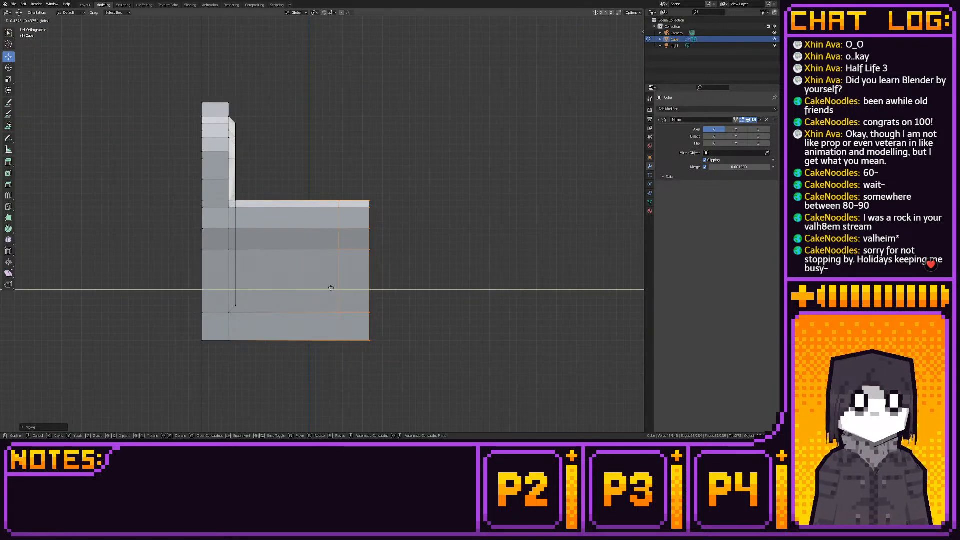
left_click(329, 289)
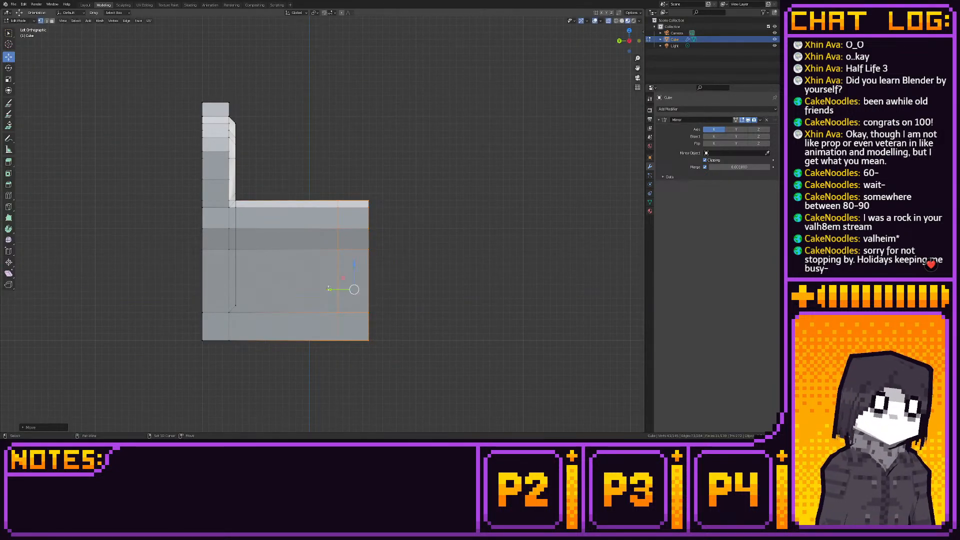
key("shift+s")
left_click(386, 287)
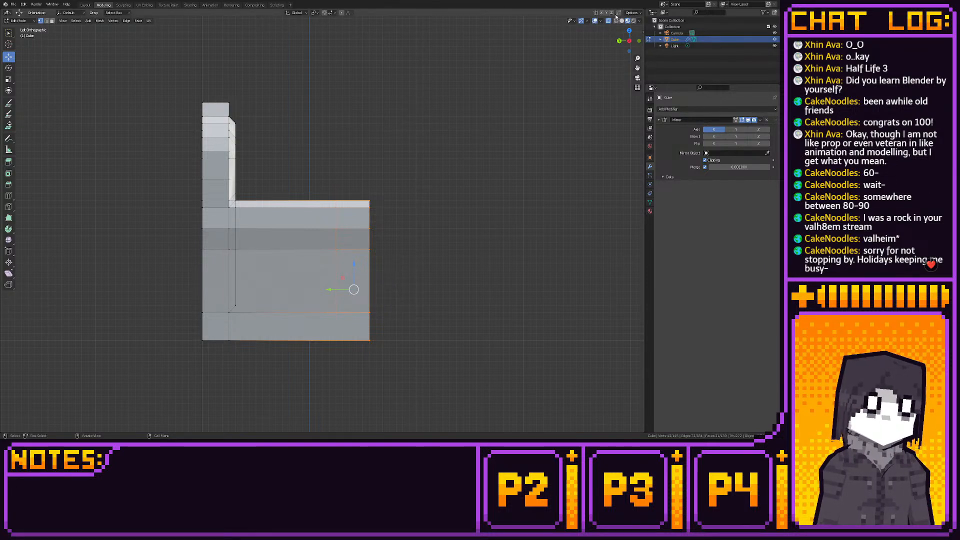
- Select the vertical edge loop just behind the armrest's front and move it slightly back along the Y axis
left_click_drag(300, 173, 343, 362)
key("g")
key("y")
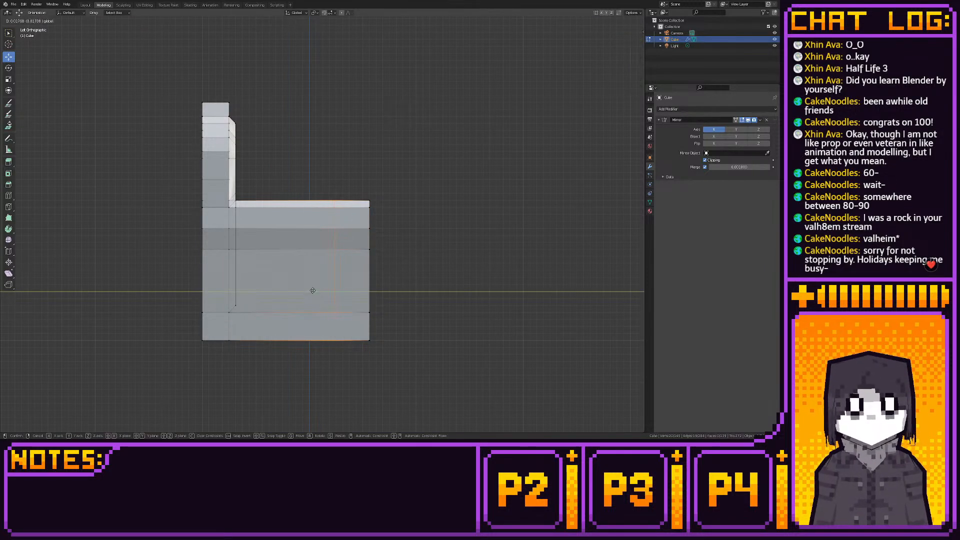
left_click(310, 289)
key("KP_1")
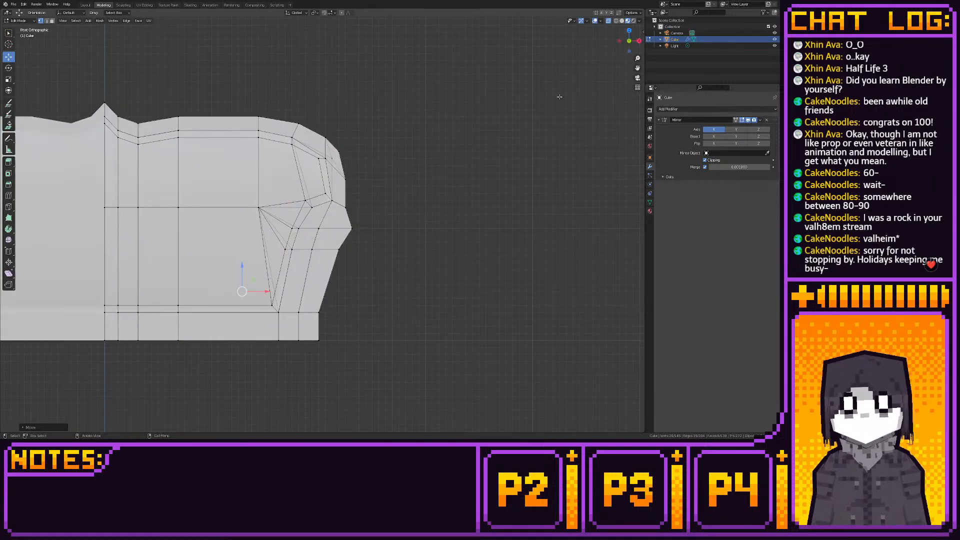
middle_click_drag(420, 228, 514, 158, "shift")
middle_click_drag(385, 303, 371, 272)
- From the right side view, select the armrest's front edge loop and move it forward, closer to the front edge
left_click(630, 41)
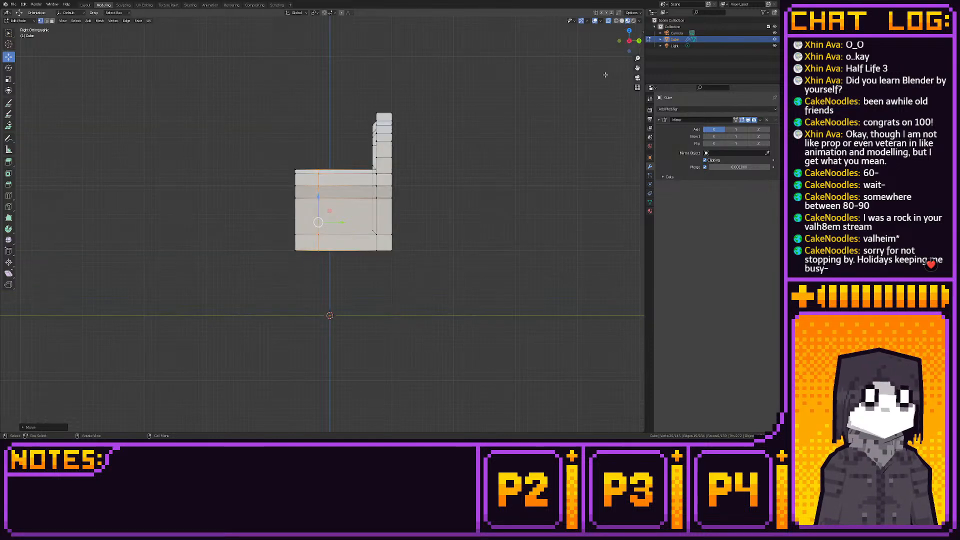
scroll(413, 192, "up", 3)
left_click_drag(413, 192, 421, 212)
left_click_drag(302, 39, 360, 276)
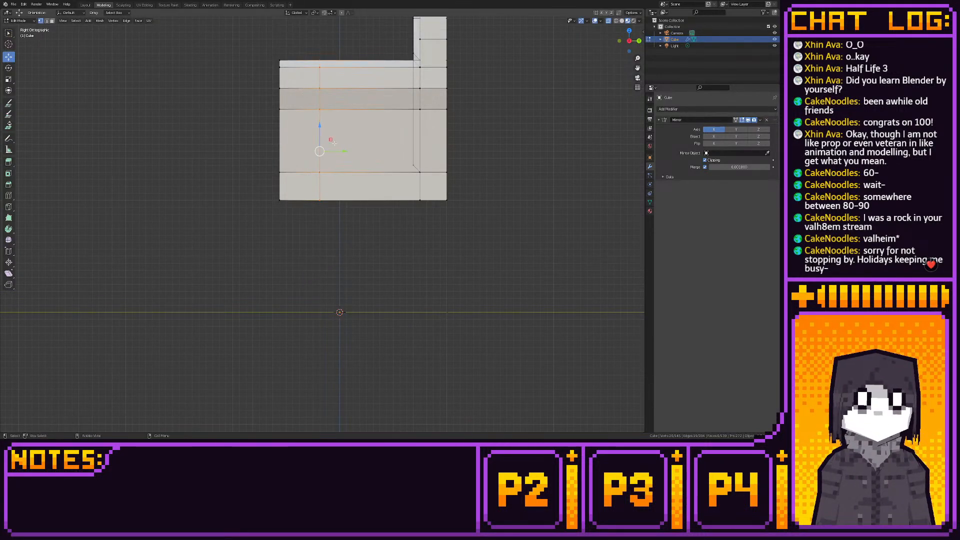
left_click_drag(342, 151, 322, 156)
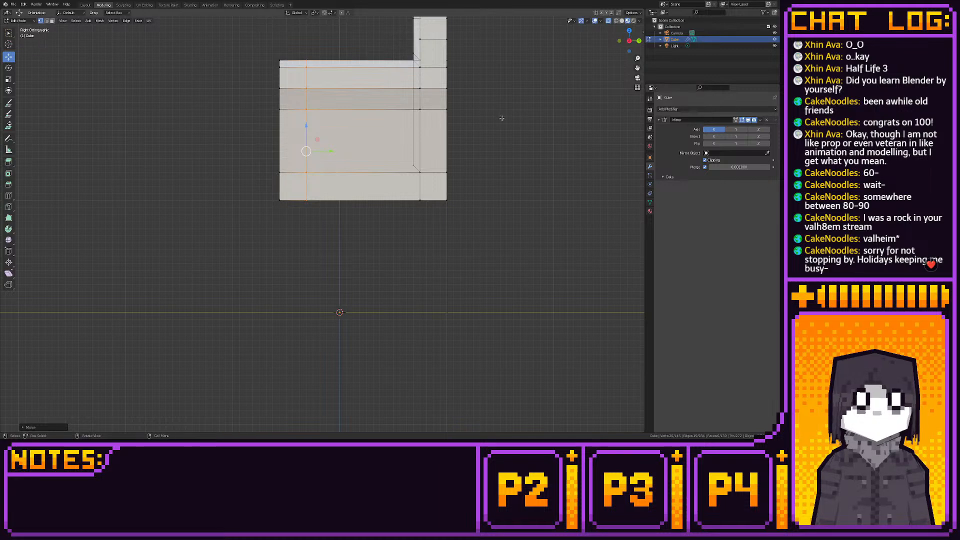
- From the back view, move the middle bottom vertices under the armrest slightly inward along X and inspect the underside
left_click(637, 41)
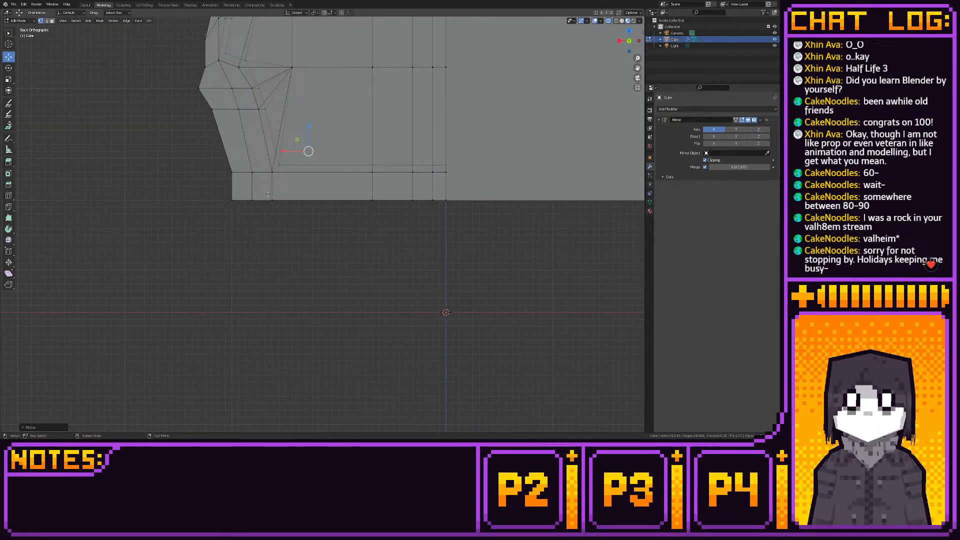
mouse_move(246, 193)
left_mouse_down()
mouse_move(266, 208)
mouse_move(242, 198)
left_mouse_up()
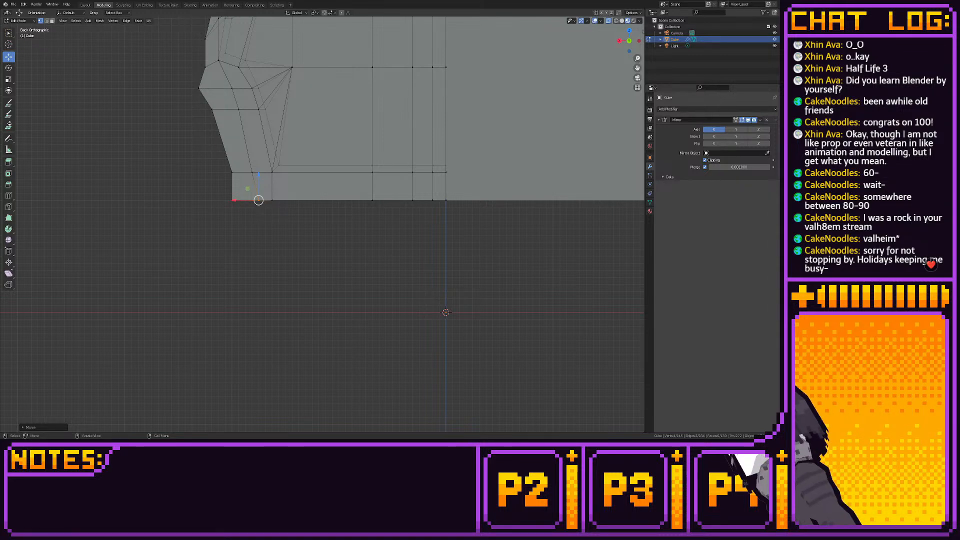
middle_click_drag(265, 192, 365, 165)
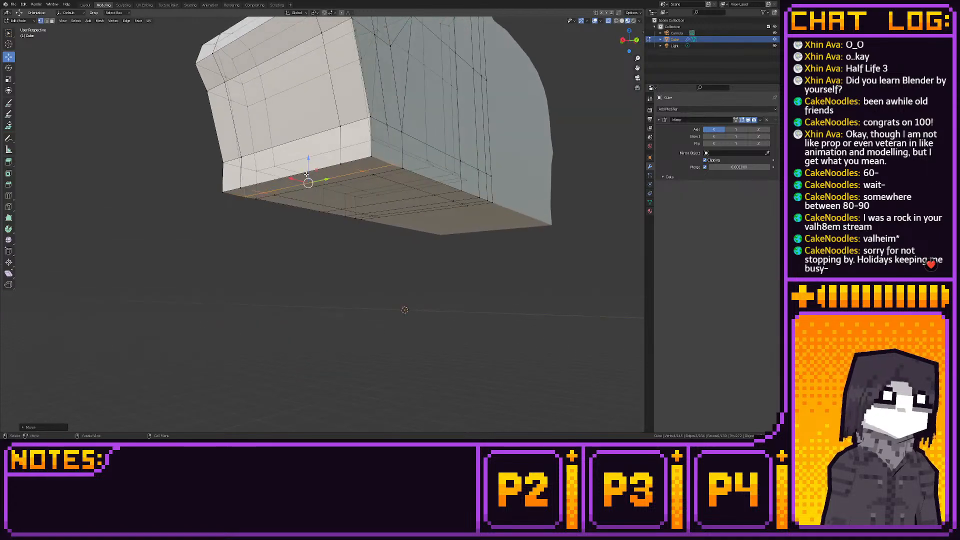
- Select the front and rear outer corner faces under the armrest and try to extrude them downward as legs
left_click(367, 164)
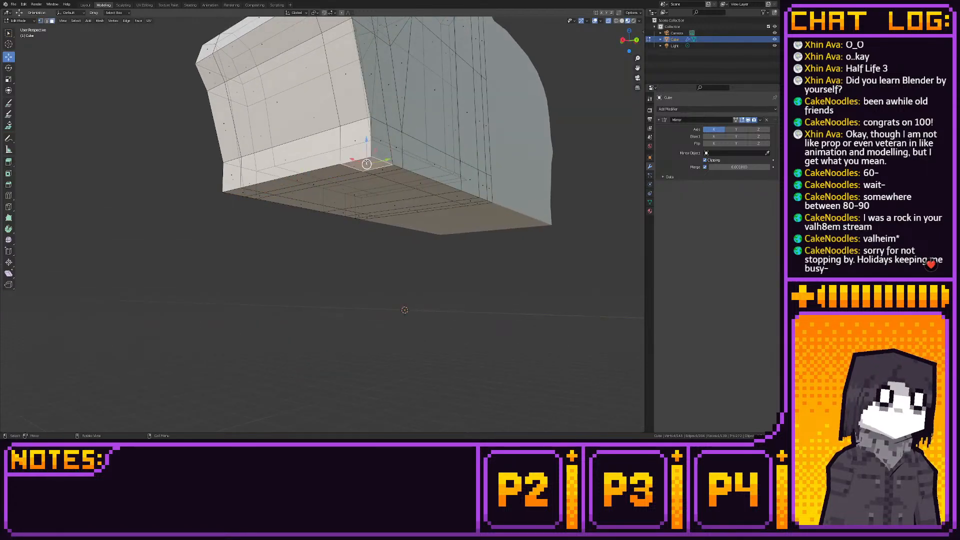
left_click(240, 194, "shift")
left_click(635, 39)
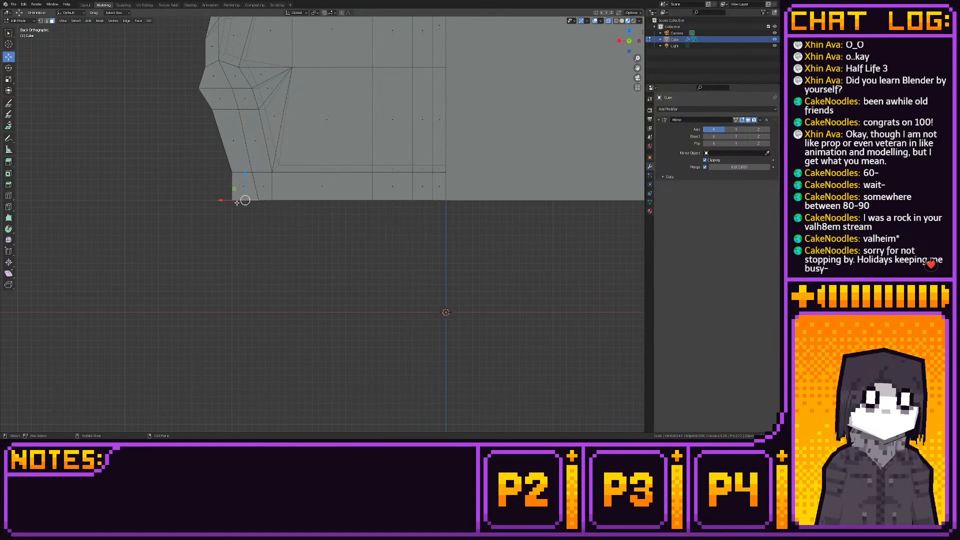
left_click(10, 162)
left_click_drag(245, 223, 247, 256, "ctrl")
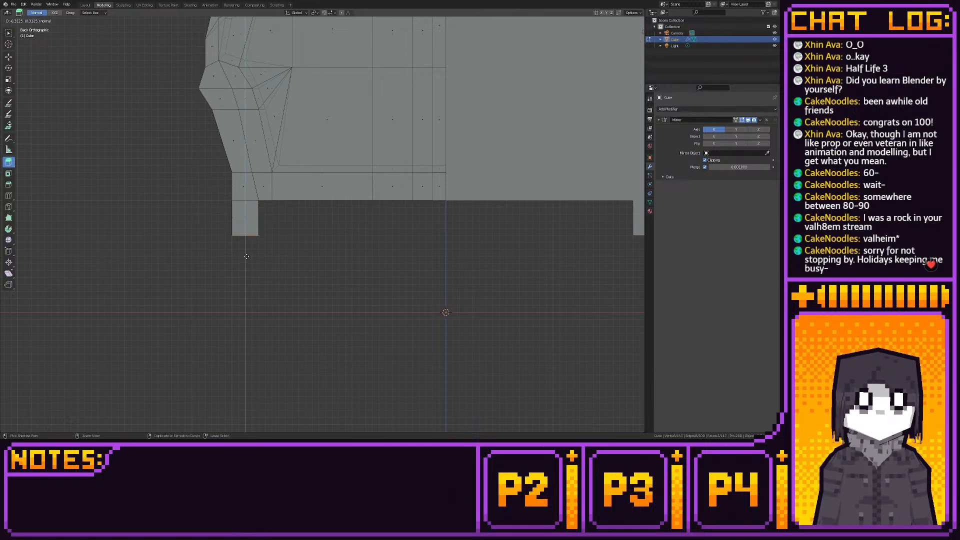
right_click(243, 254)
- Select the middle bottom vertices under the armrest and move them outward along X, in line with the edge loop above
left_click(9, 57)
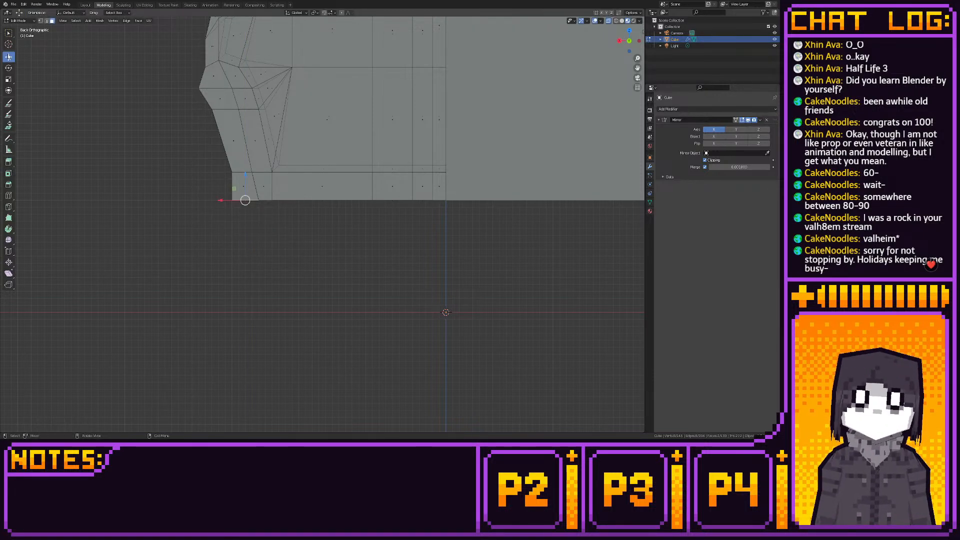
key("1")
left_click_drag(268, 197, 228, 201)
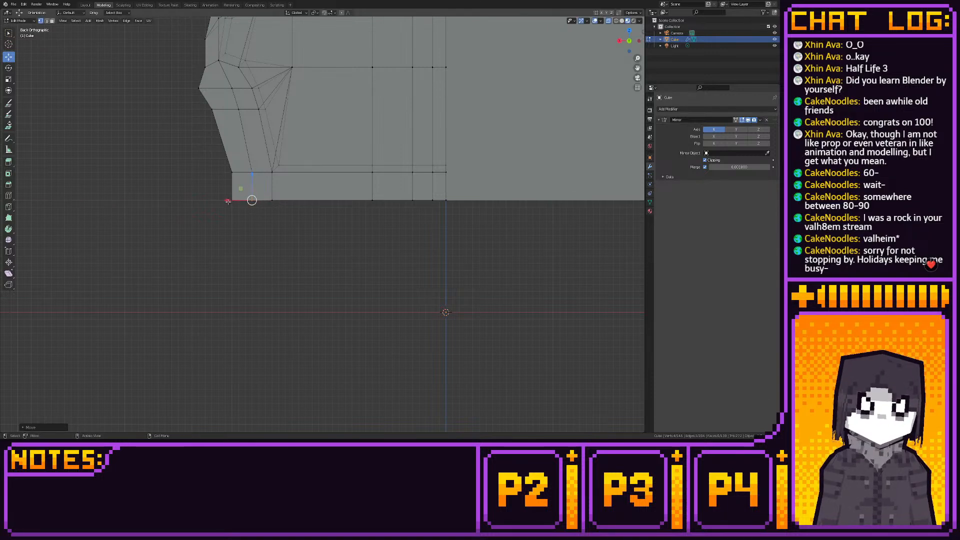
- From the right side view, move the rear bottom vertices forward and the front edge loop back, enlarging the underside's corner faces
left_click(620, 40)
left_click_drag(405, 185, 425, 202)
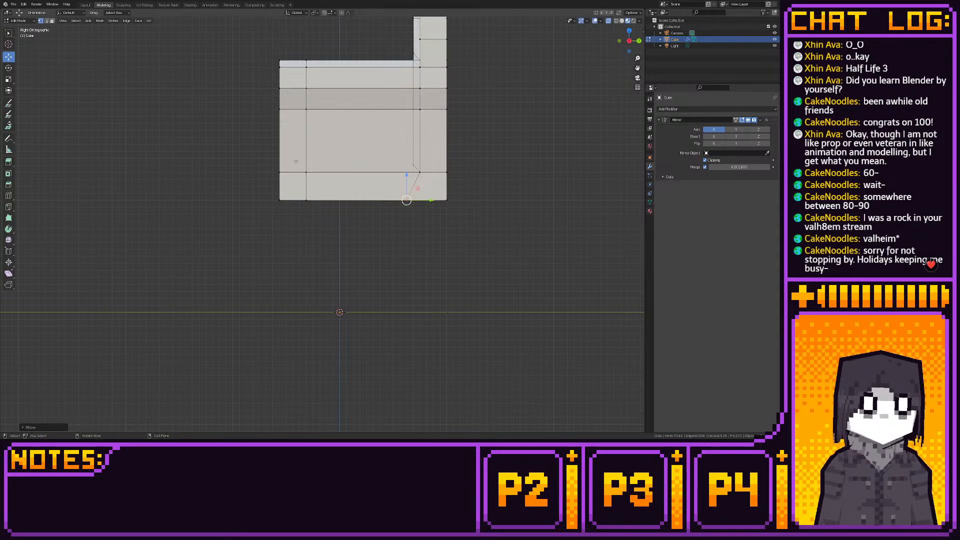
left_click_drag(298, 53, 325, 234)
left_click_drag(334, 152, 347, 152)
- Extrude the front and rear underside corner faces beneath the armrest downward to form two legs
key("3")
left_click(299, 201)
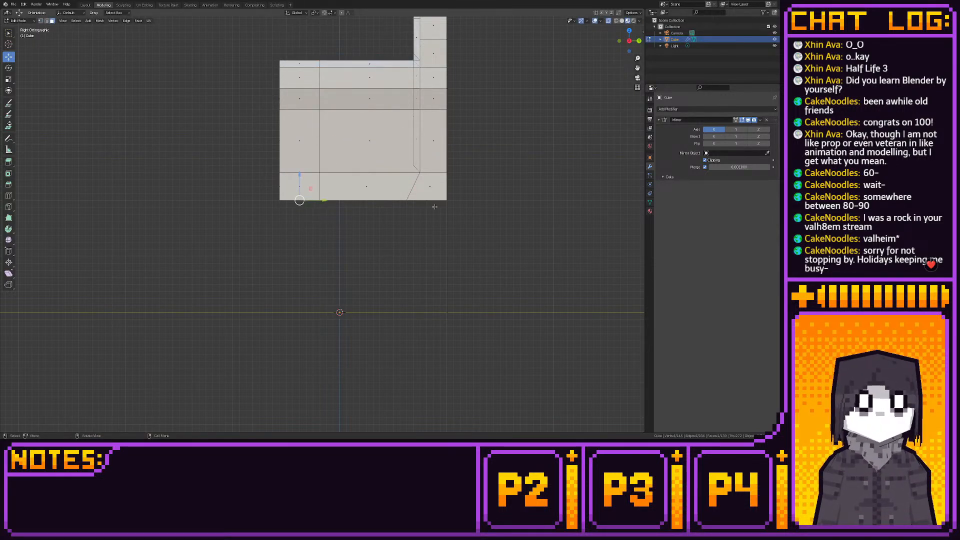
left_click(361, 201, "shift")
middle_click_drag(361, 201, 522, 106)
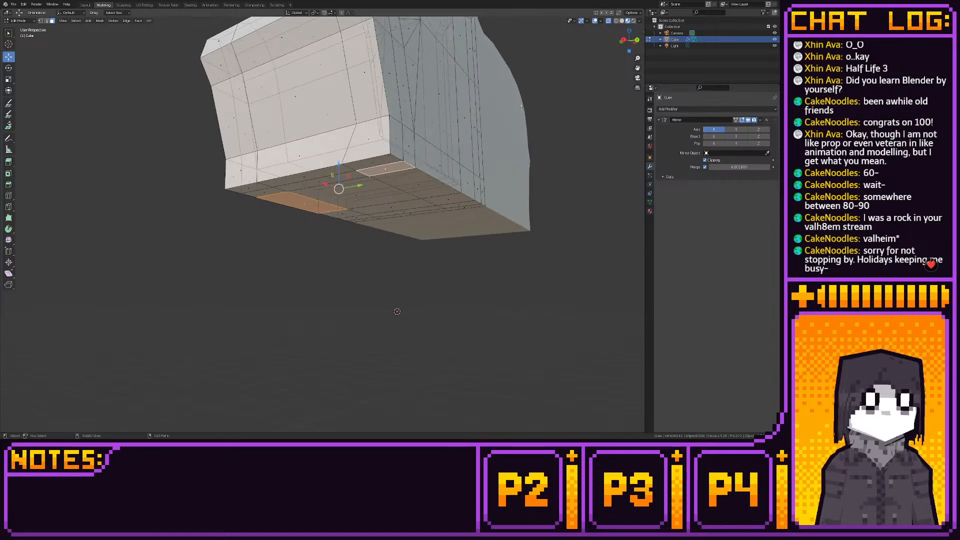
left_click(369, 162)
left_click(379, 167, "shift")
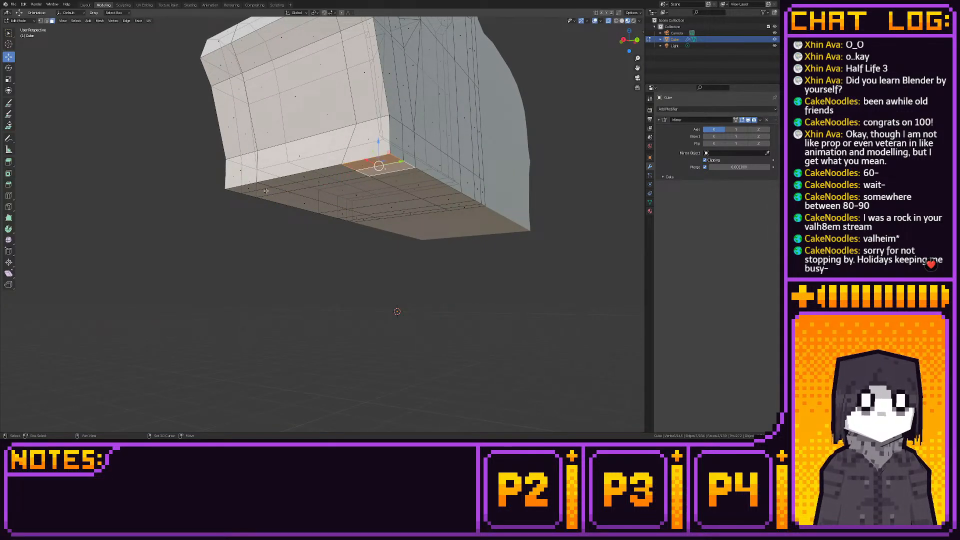
left_click(245, 189, "shift")
left_click(637, 40)
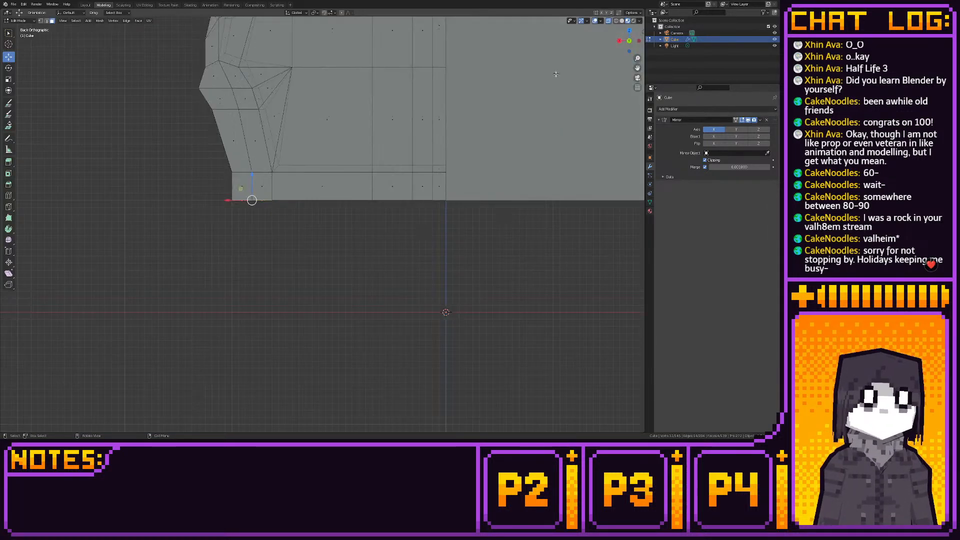
left_click(9, 162)
left_click_drag(252, 224, 253, 256, "ctrl")
left_click(8, 57)
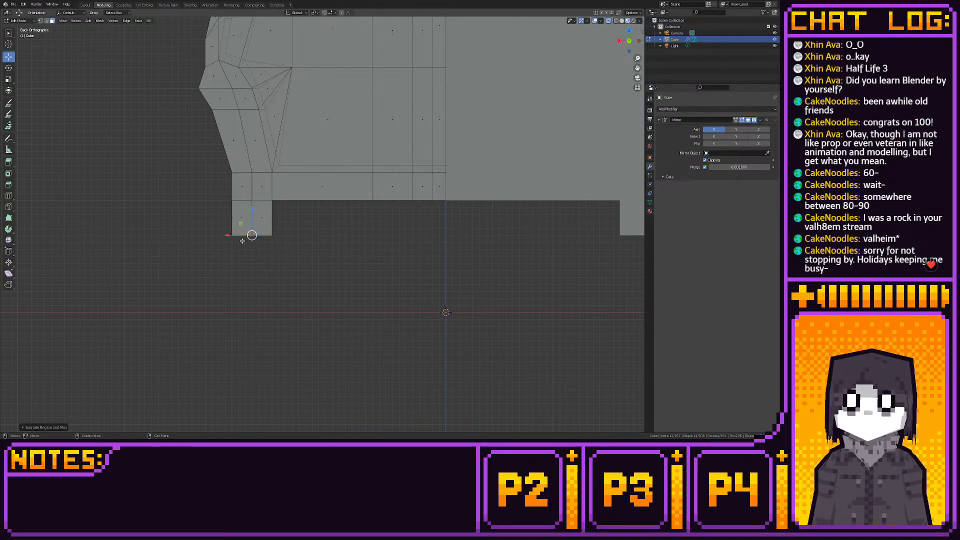
key("1")
middle_click_drag(242, 240, 281, 250)
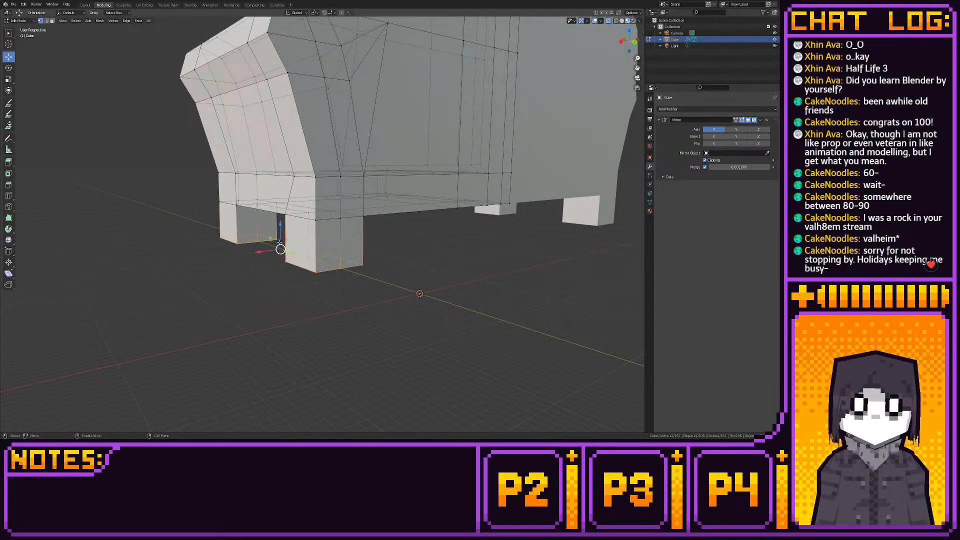
left_click_drag(384, 236, 276, 283)
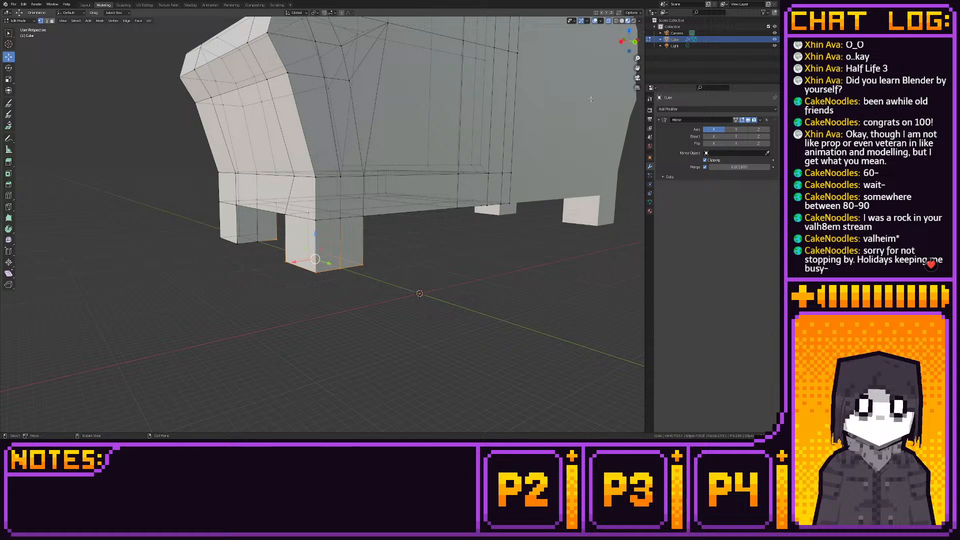
left_click(633, 42)
key("s")
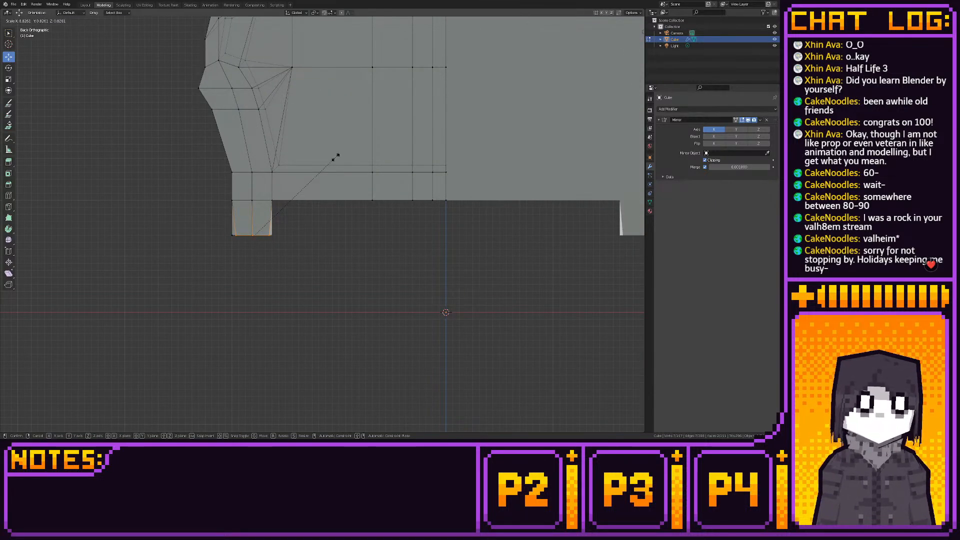
left_click(335, 157)
middle_click_drag(335, 157, 381, 226)
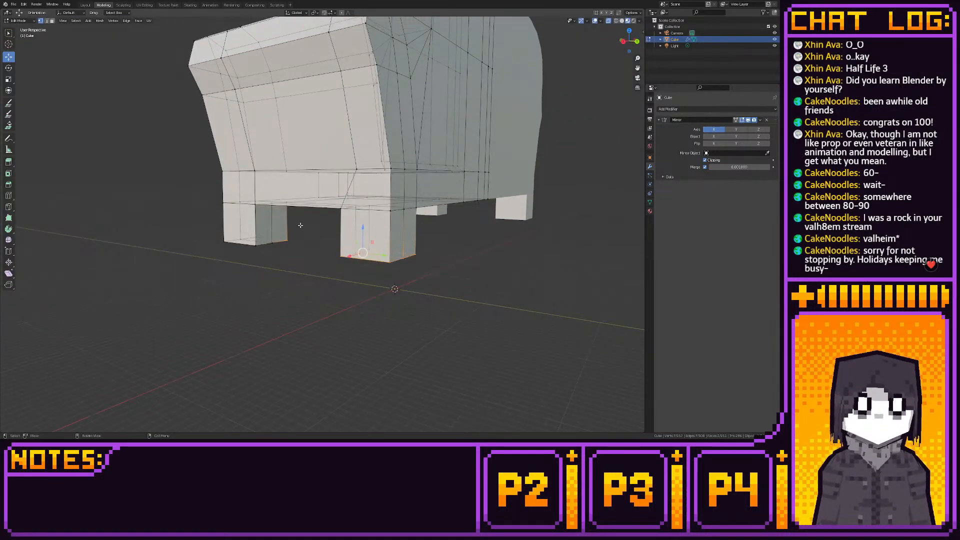
- Select the bottom vertices of the rear leg and scale them down uniformly so the leg tapers
left_click_drag(306, 231, 282, 245, "ctrl")
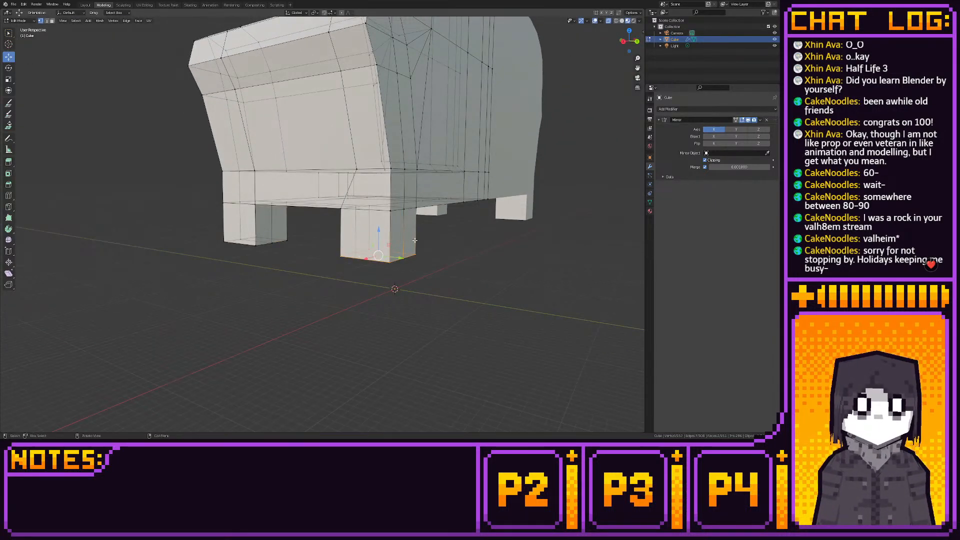
left_click(636, 42)
key("s")
left_click(326, 234)
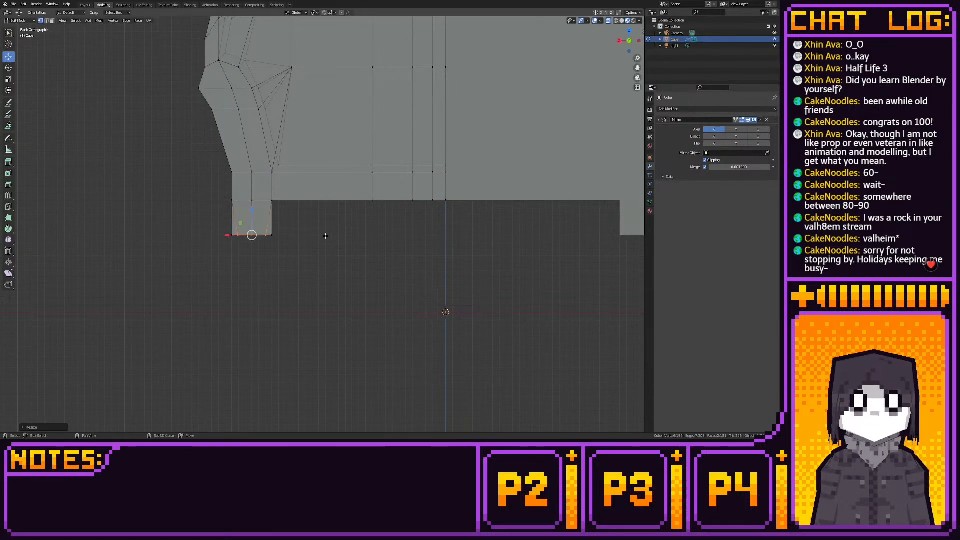
key("shift+s")
key("Escape")
- Scale down the front leg's bottom vertices to match the rear leg's taper, and review the whole sofa in Object Mode
middle_click_drag(255, 253, 323, 264)
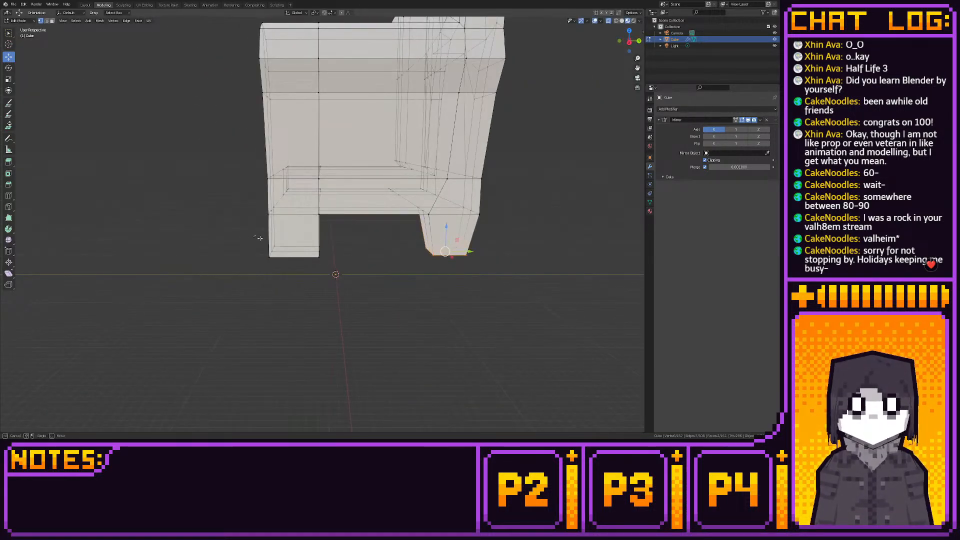
left_click(628, 43)
key("s")
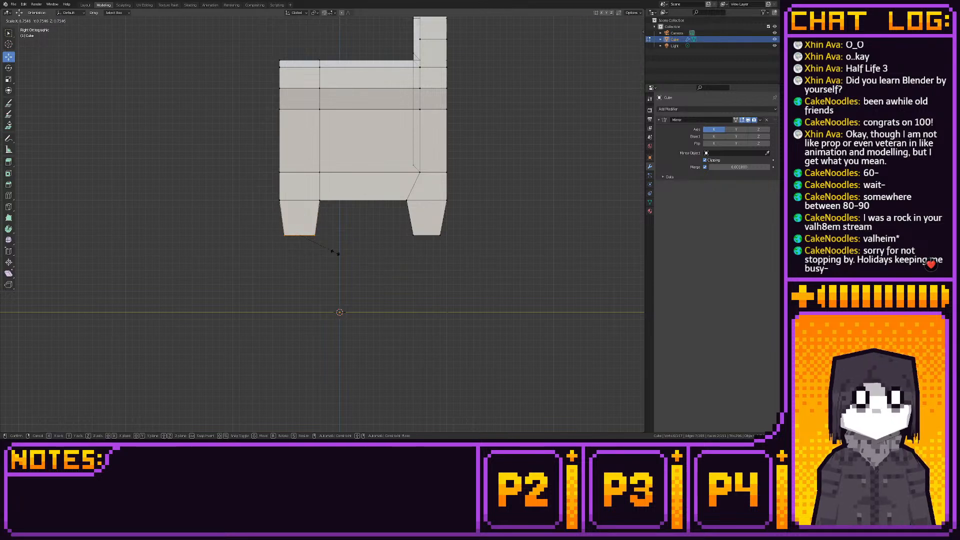
left_click(333, 253)
key("shift+s")
key("Escape")
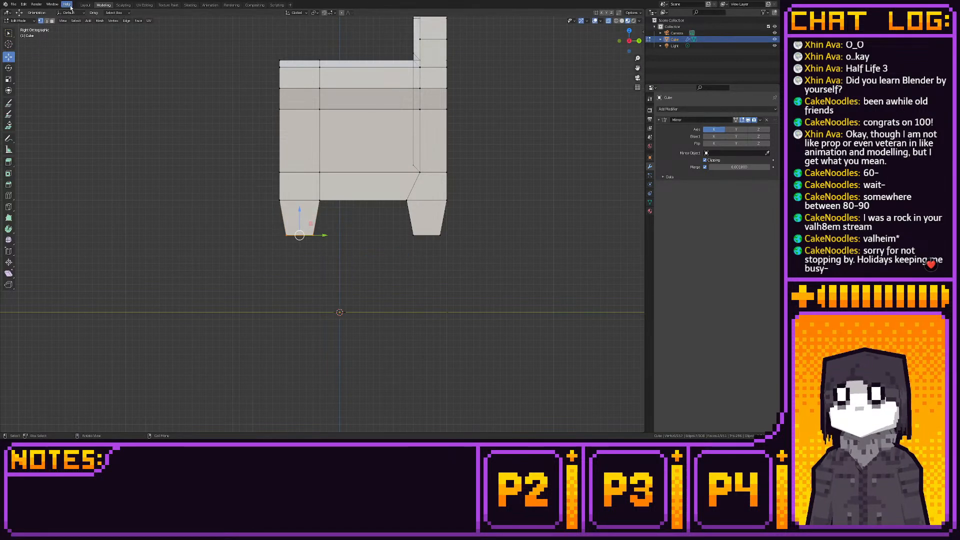
left_click(85, 5)
middle_click_drag(165, 47, 225, 103)
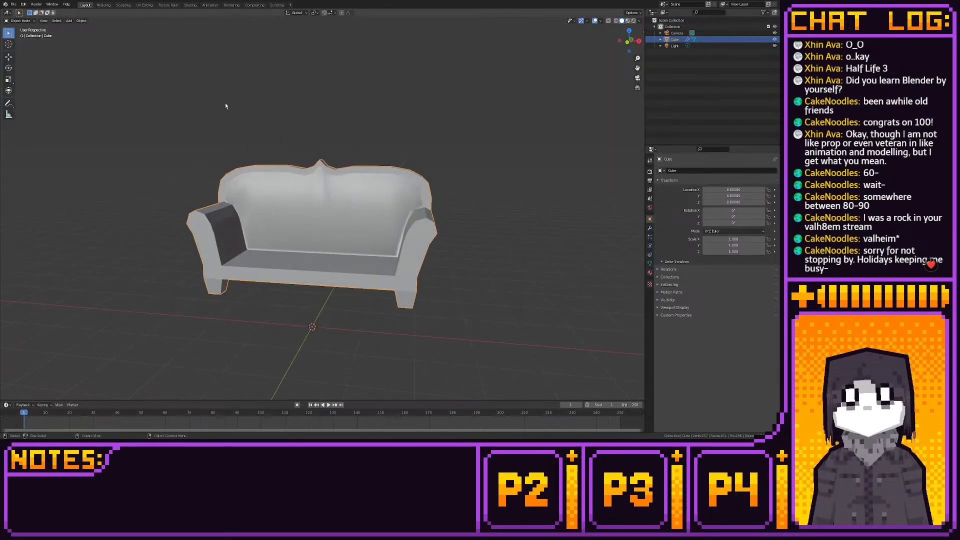
left_click(104, 5)
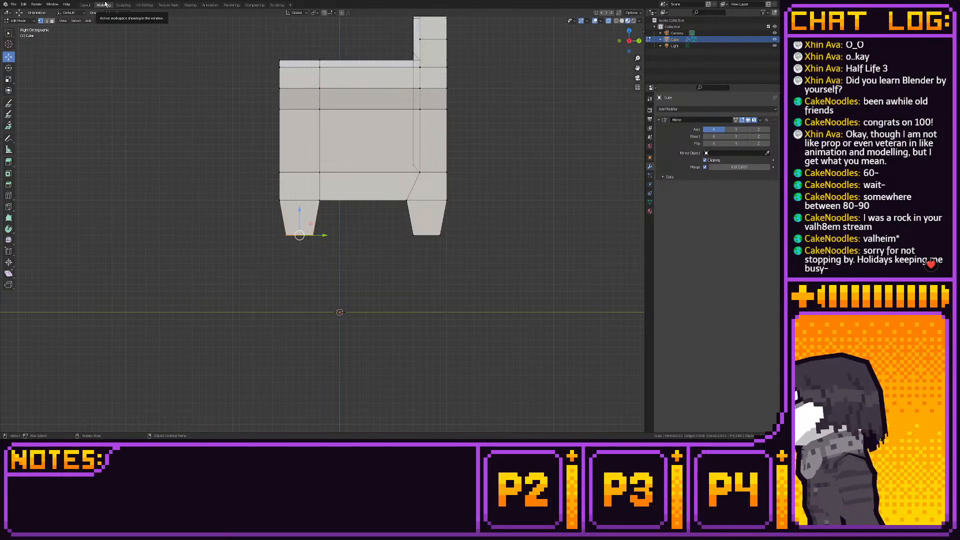
- Move the entire sofa mesh down along Z until the feet rest on the ground line, and review it in Object Mode
scroll(544, 64, "down", 4)
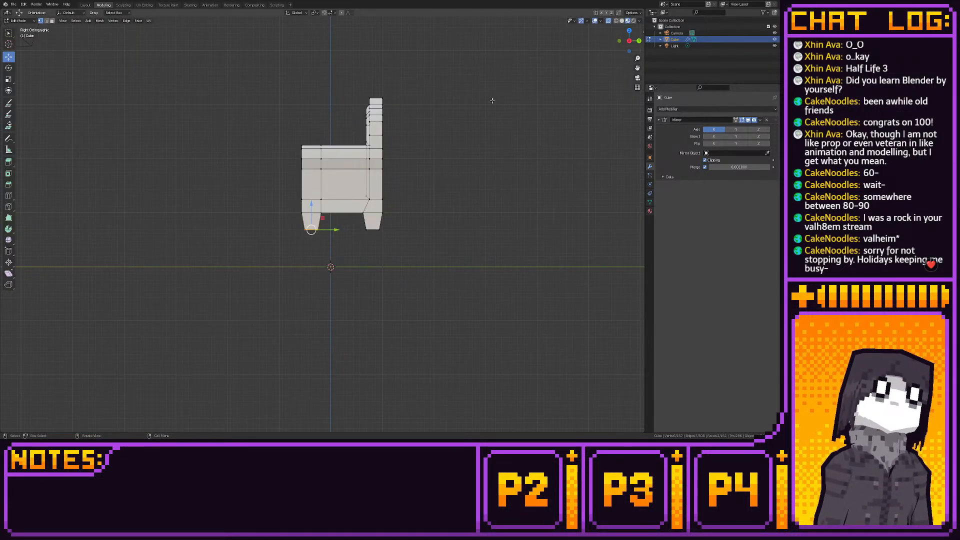
left_click_drag(245, 77, 459, 246)
scroll(374, 127, "up", 2)
left_click_drag(375, 127, 371, 204)
scroll(365, 210, "up", 2)
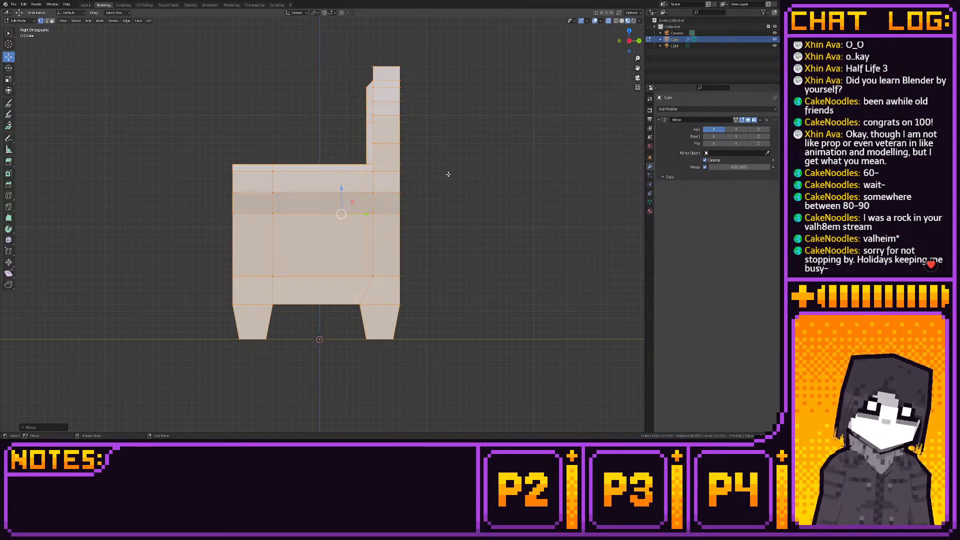
middle_click_drag(454, 172, 462, 174, "shift")
left_click(85, 5)
mouse_move(310, 141)
middle_mouse_down()
mouse_move(375, 143)
mouse_move(339, 137)
mouse_move(314, 153)
middle_mouse_up()
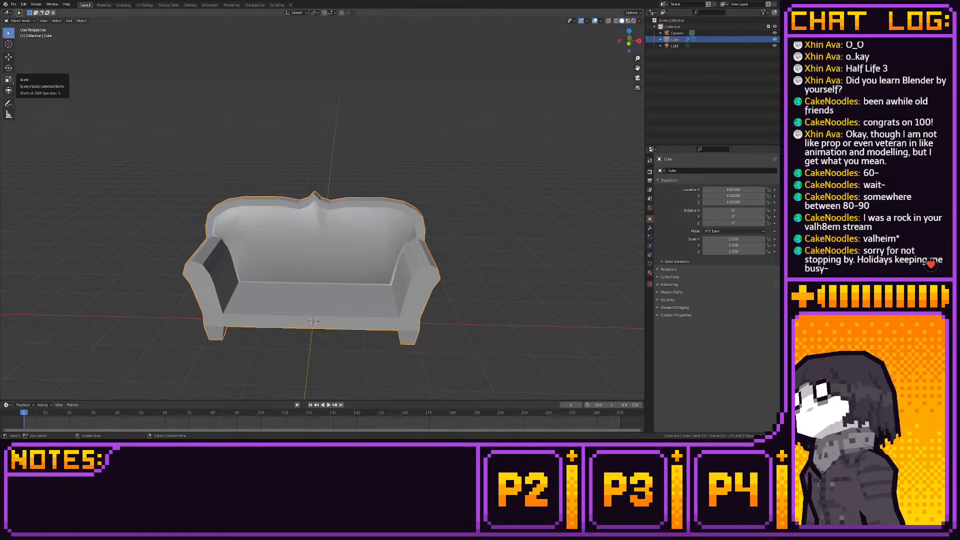
left_click(104, 5)
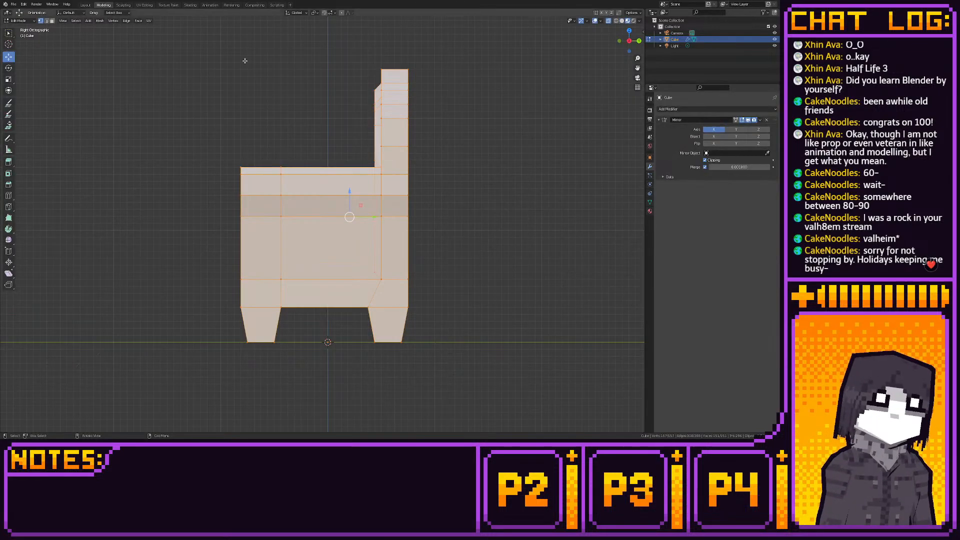
- From the front view, select the seat-level rows of vertices and move them up along Z to thicken the sofa's base
left_click(619, 41)
middle_click_drag(449, 167, 513, 155, "shift")
middle_click_drag(231, 262, 277, 243, "shift")
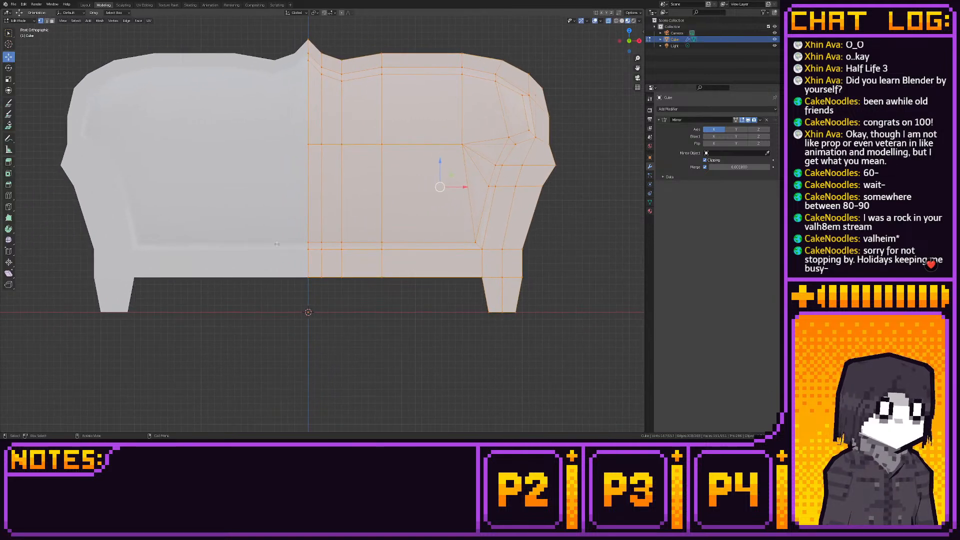
left_click(522, 250, "alt")
left_click_drag(398, 221, 395, 190)
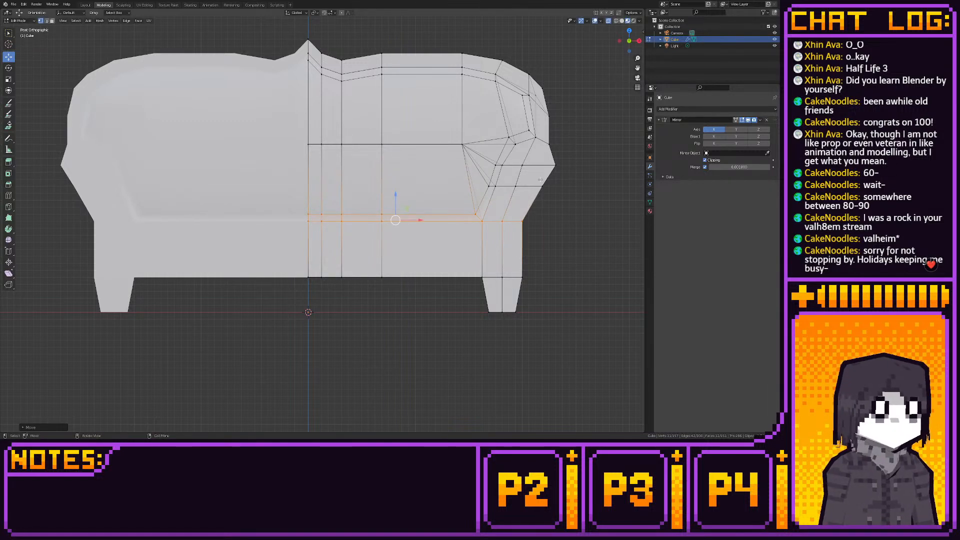
- Move the outer vertices below the armrest's widest edge slightly up along Z, and review the sofa's shape in Object Mode
left_click_drag(540, 180, 548, 152)
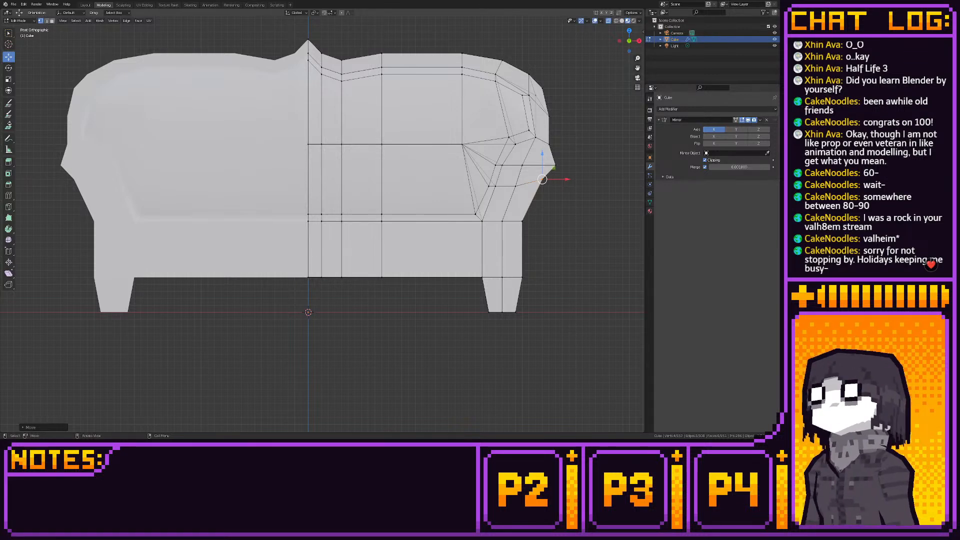
left_click(84, 6)
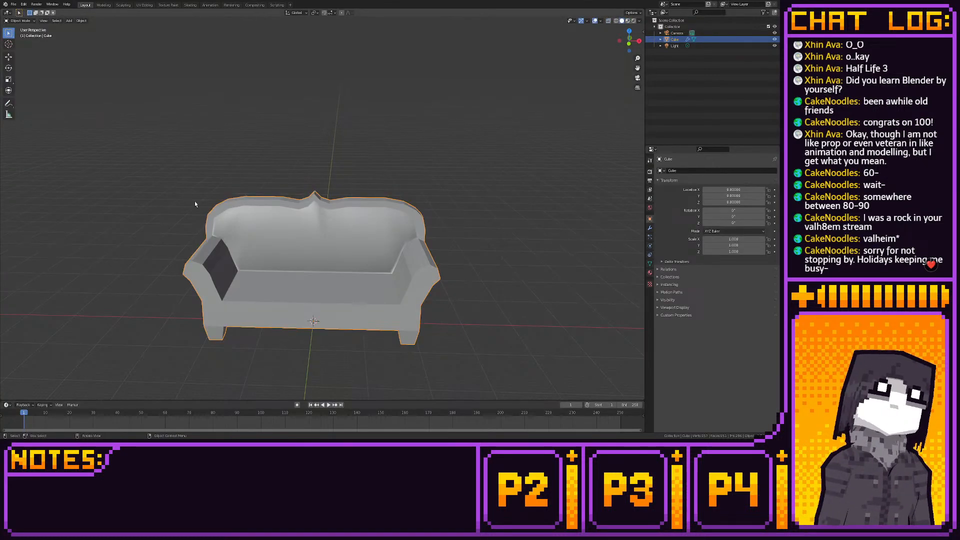
left_click(180, 216)
middle_click_drag(172, 224, 210, 212)
left_click(104, 5)
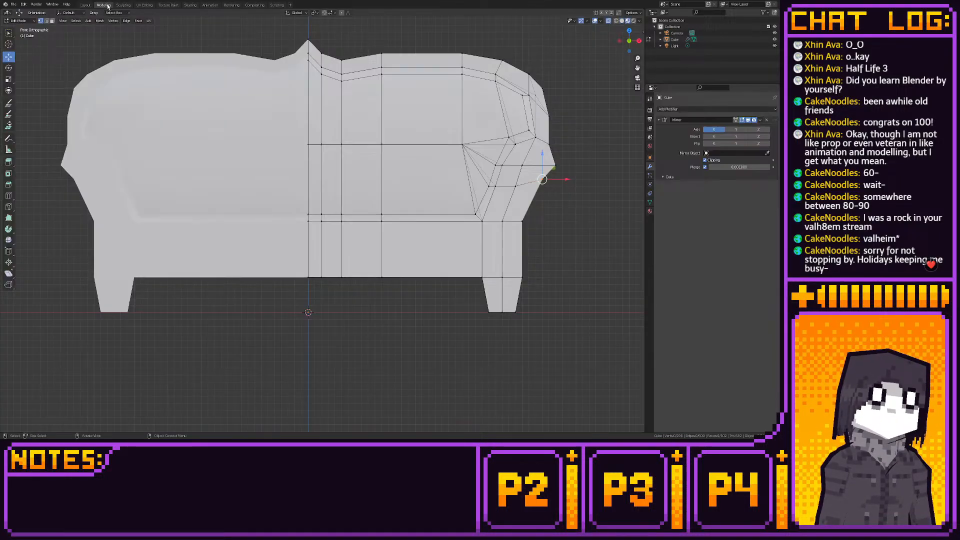
- Examine the edge flow of the seat, armrest and backrest from the side, front and back
left_click(639, 41)
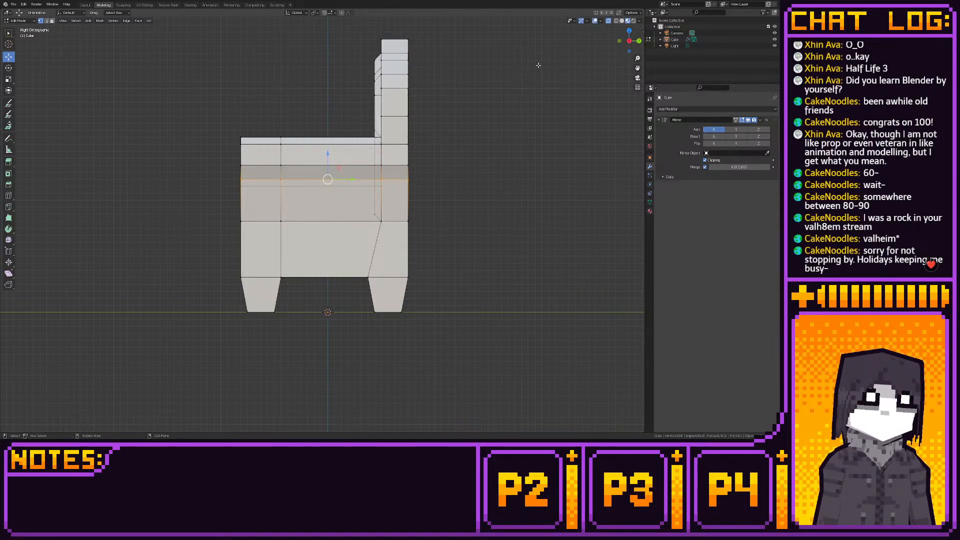
left_click(381, 220, "alt")
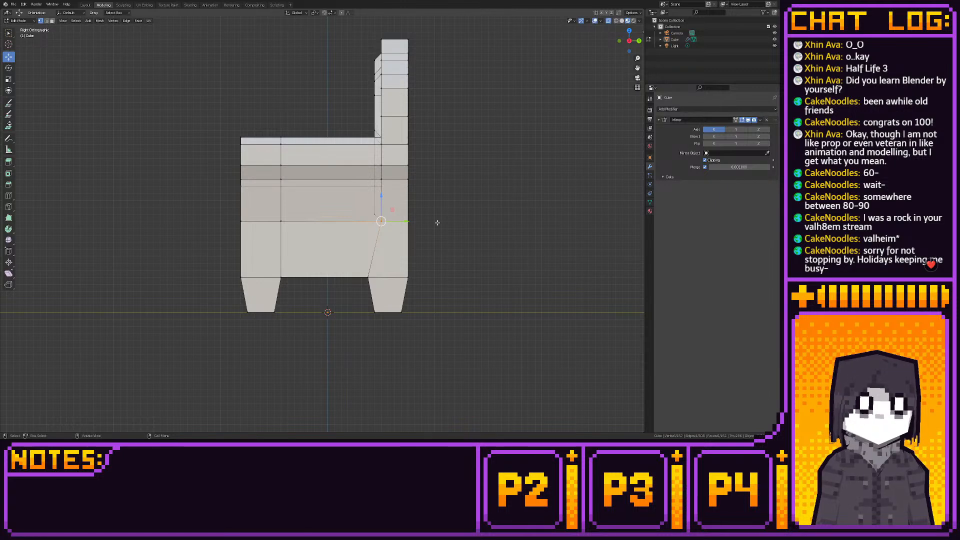
middle_click_drag(438, 222, 486, 254)
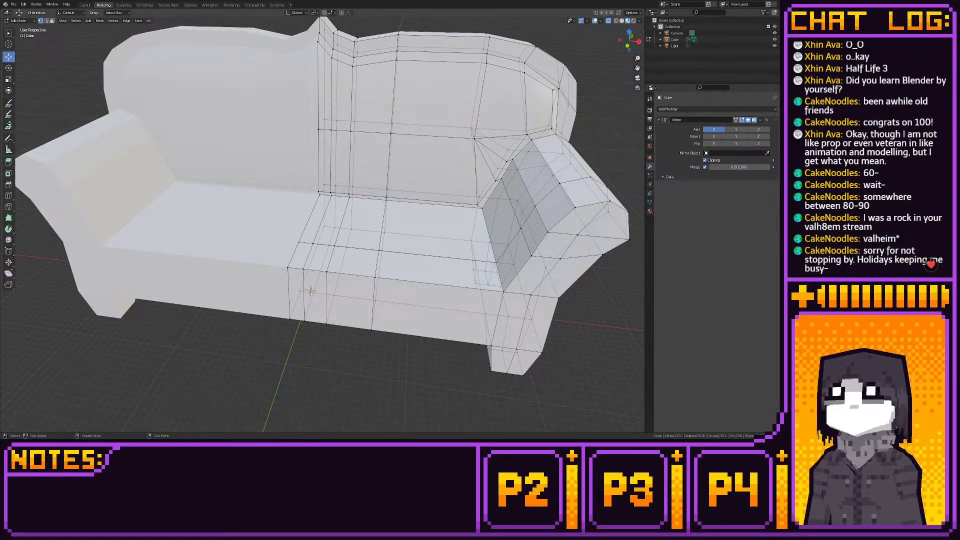
middle_click_drag(300, 260, 277, 206)
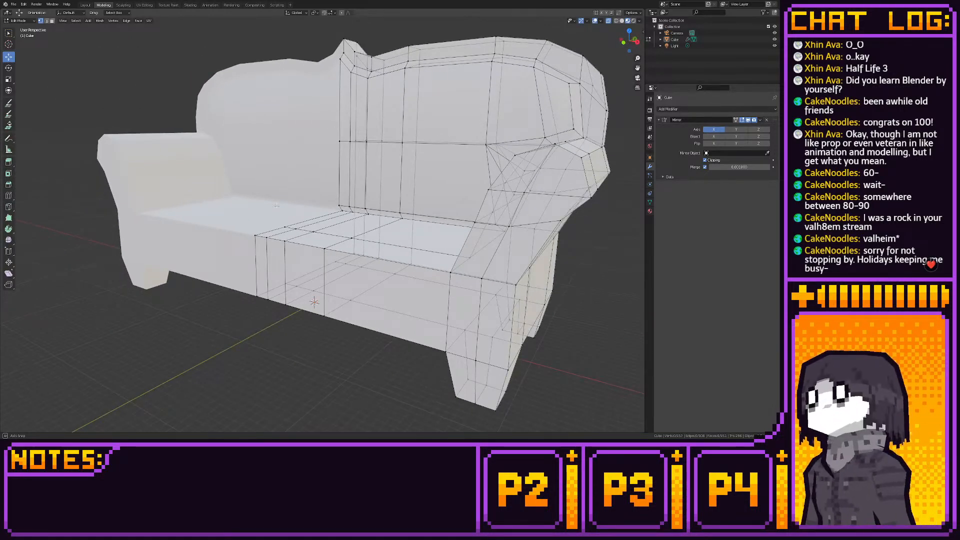
middle_click_drag(277, 206, 190, 210)
left_click(635, 43)
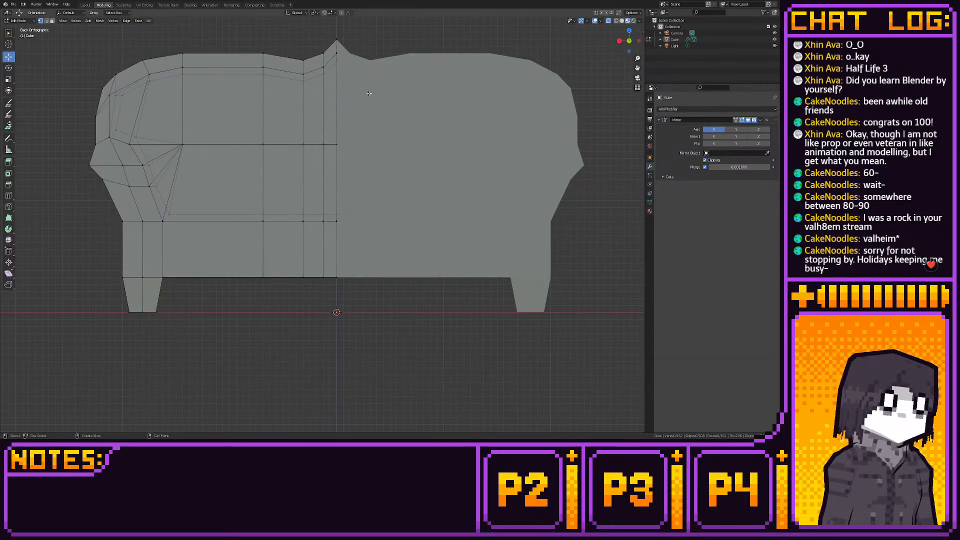
middle_click_drag(462, 62, 338, 145)
scroll(338, 145, "up", 3)
scroll(338, 145, "down", 3)
- Knife-cut a new edge across the sofa's front face just below the seat edge, from the centre line to the armrest
middle_click_drag(340, 189, 423, 181, "shift")
scroll(401, 175, "up", 2)
scroll(400, 175, "up", 1)
left_click(9, 206)
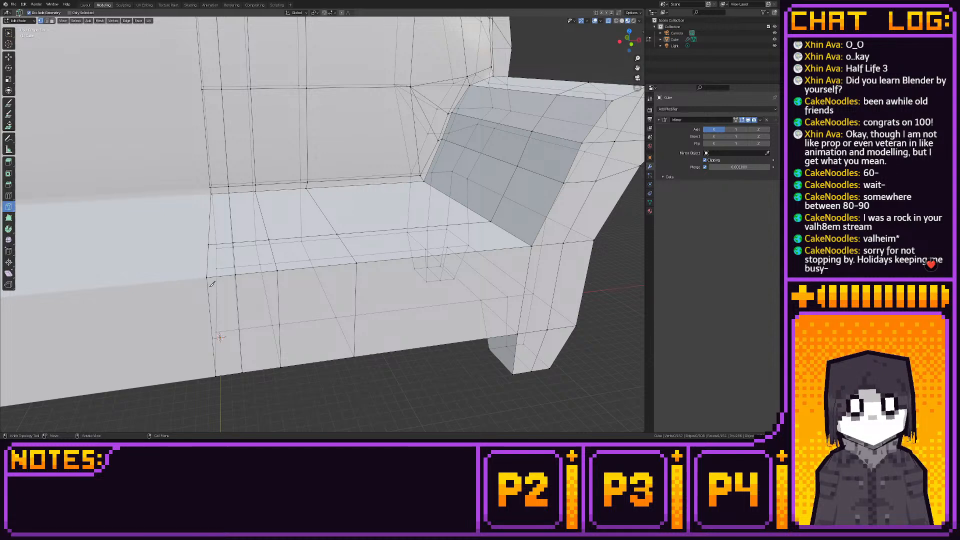
left_click(207, 286)
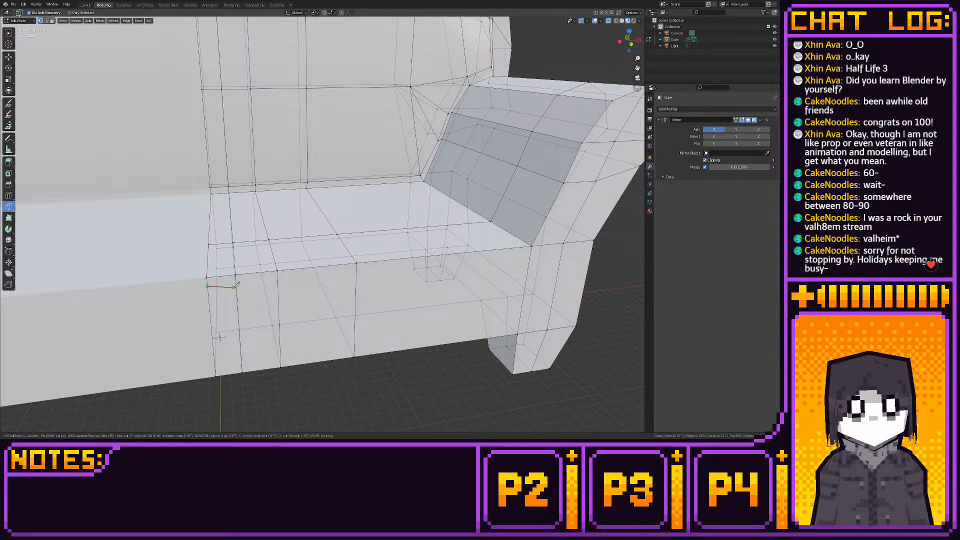
left_click(530, 254)
middle_click_drag(531, 253, 370, 273)
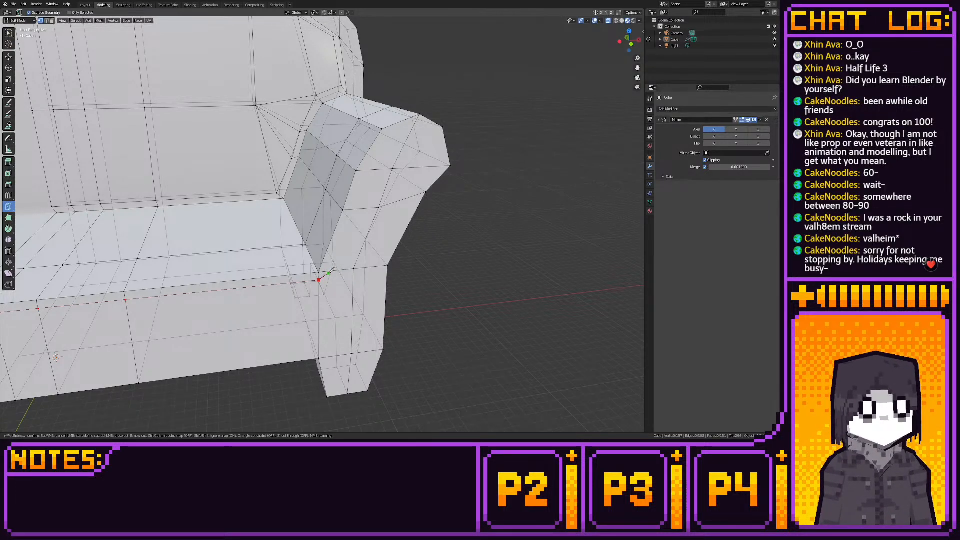
key("Return")
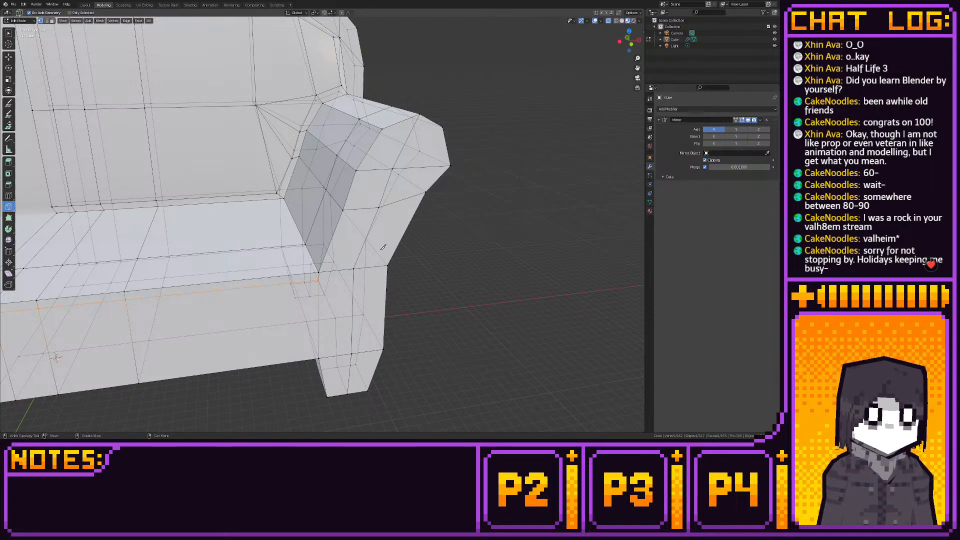
- Knife-cut a new edge along the inner side of the armrest's front face, from its top down to the seat edge cut
left_click(417, 120)
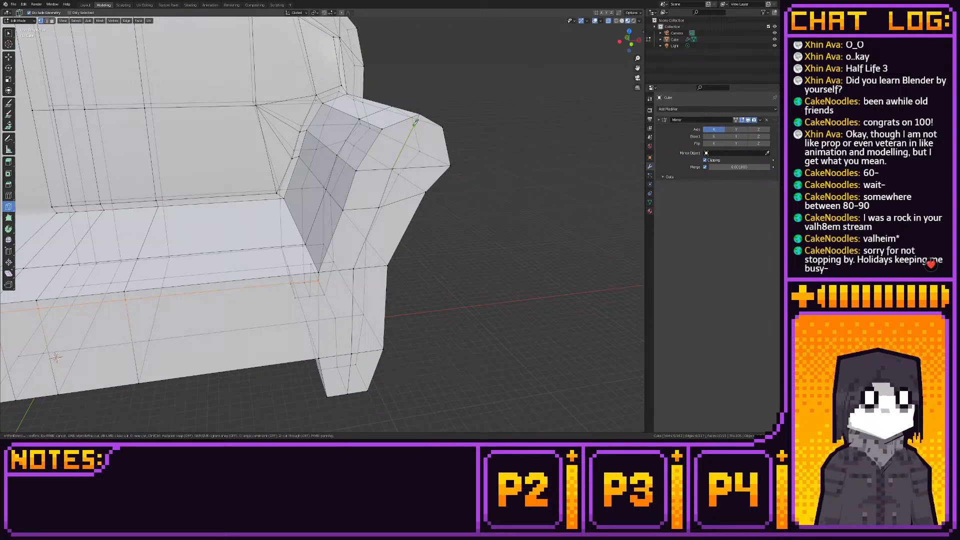
left_click(382, 129)
key("Return")
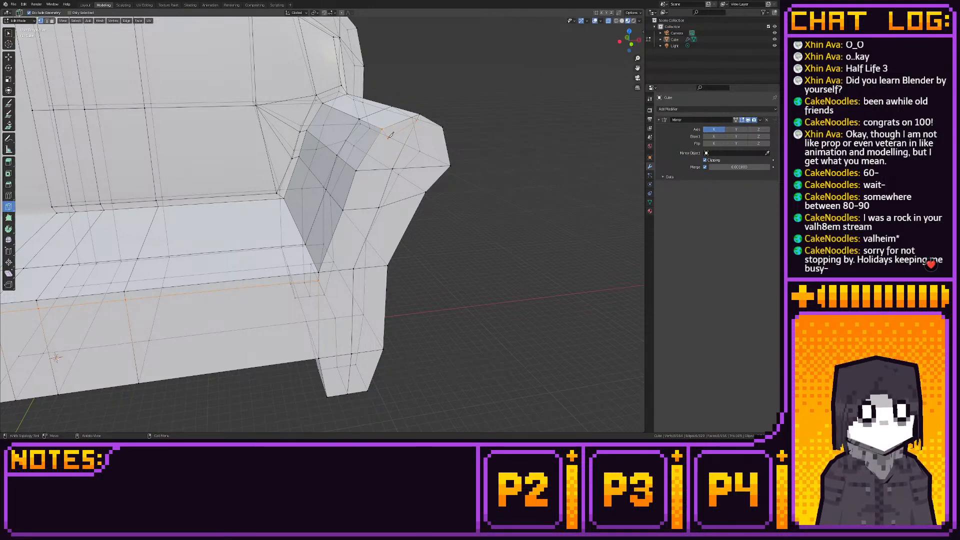
left_click(387, 139)
left_click(365, 170)
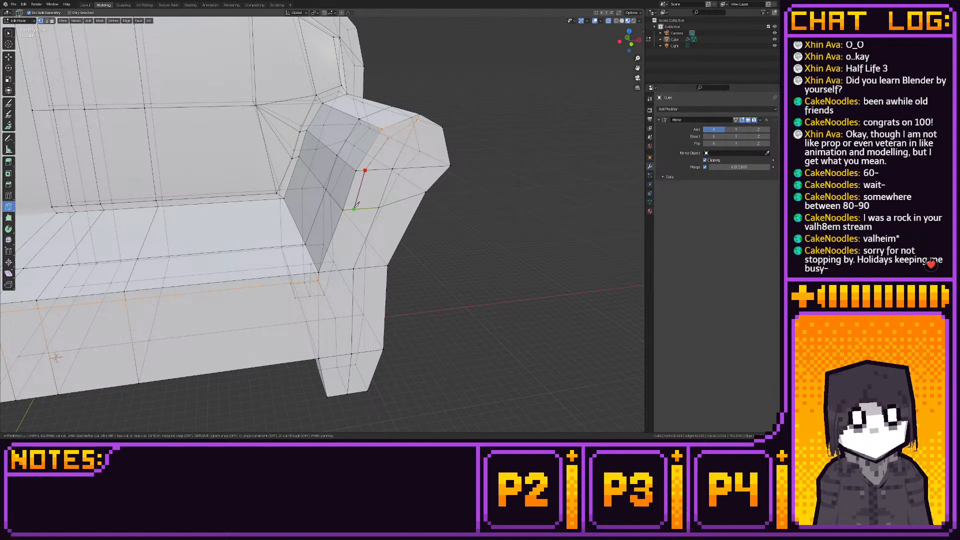
left_click(354, 209)
left_click(325, 271)
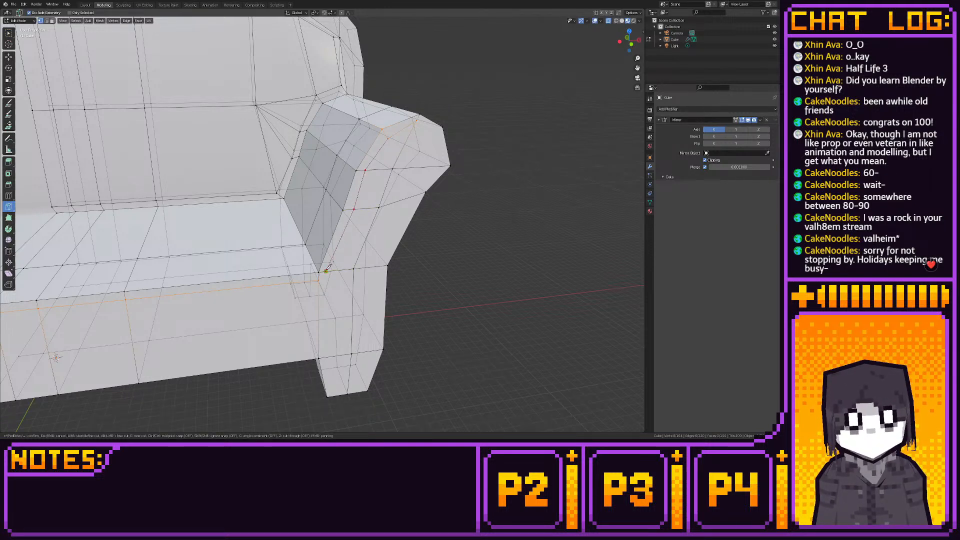
key("Return")
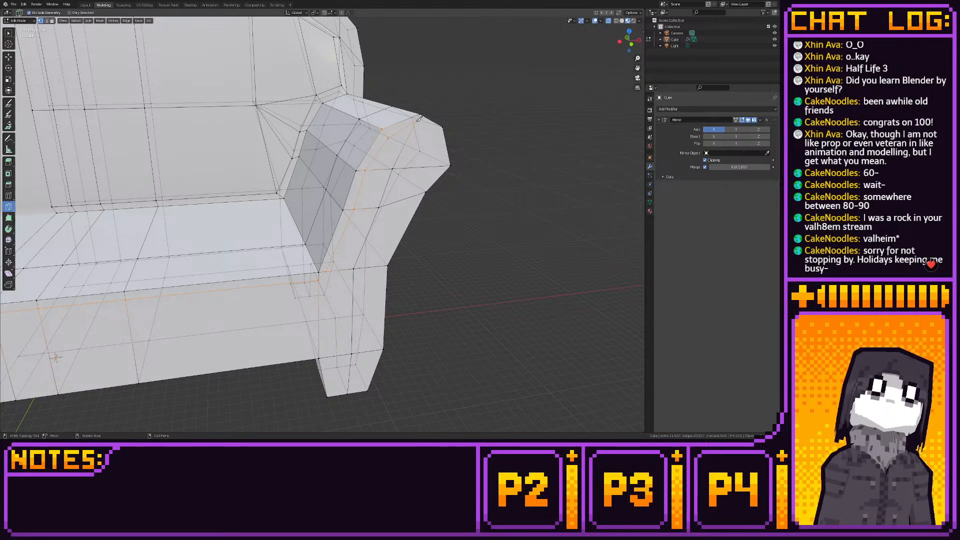
- Continue the knife cut along the outer side of the armrest's front face, down to the outer top corner of the front leg
key("k")
left_click(432, 133)
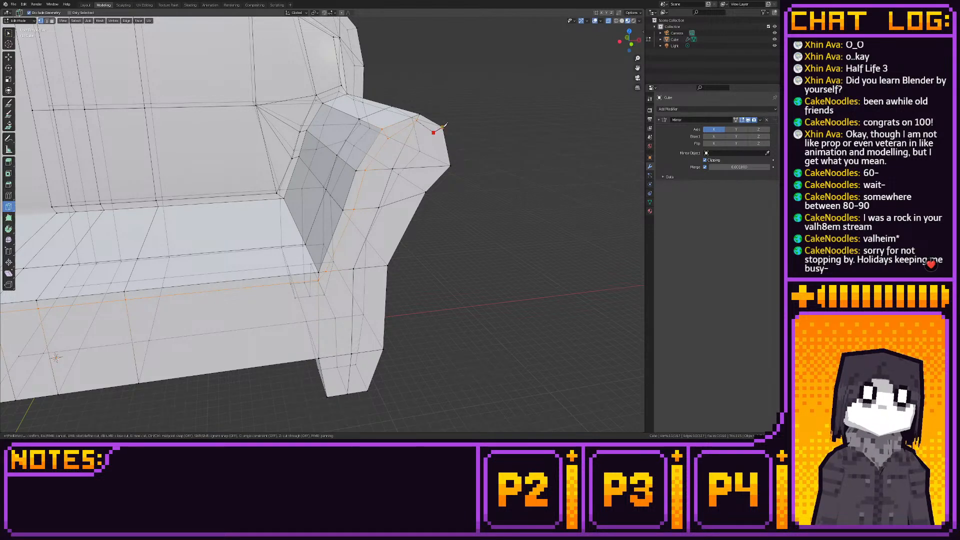
key("Return")
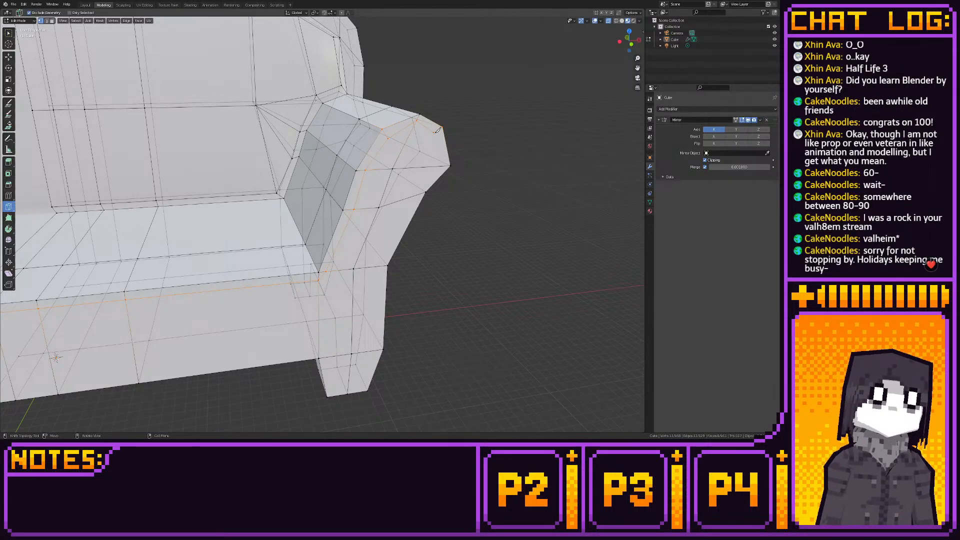
key("k")
left_click(434, 131)
left_click(438, 166)
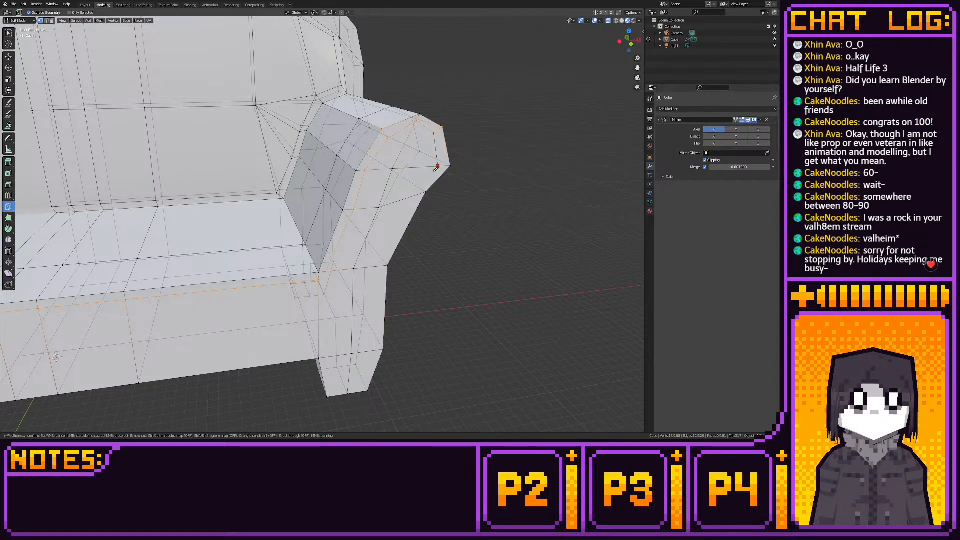
left_click(414, 195)
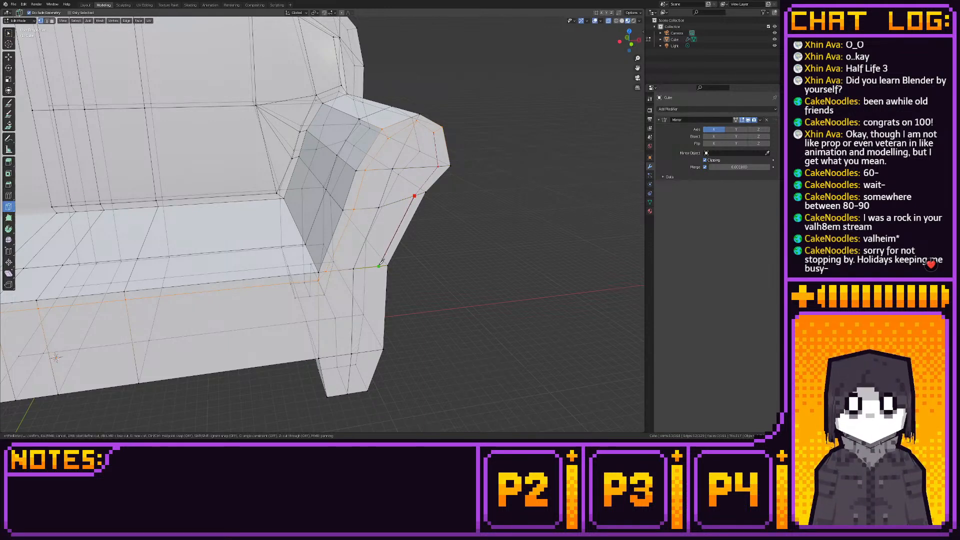
middle_click_drag(381, 262, 356, 198, "shift")
left_click(356, 198)
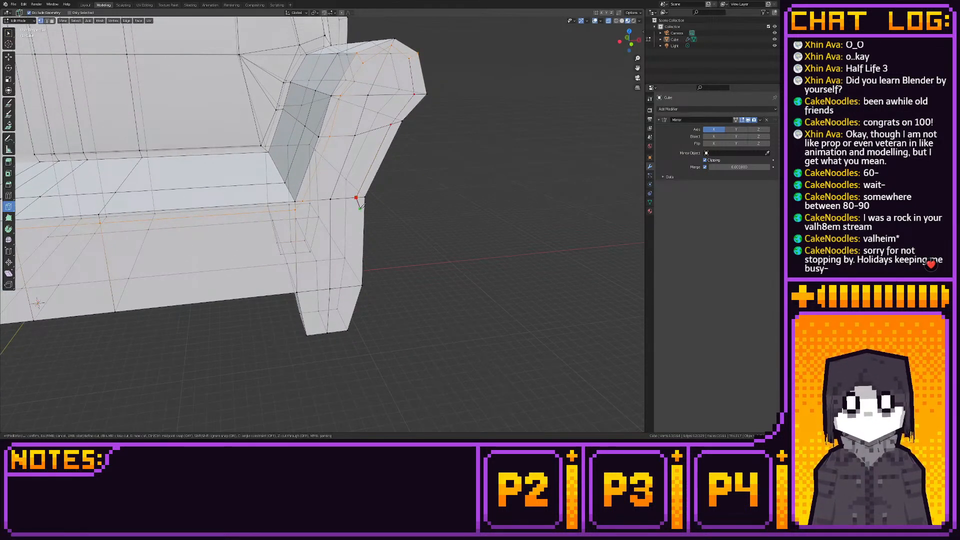
left_click(362, 285)
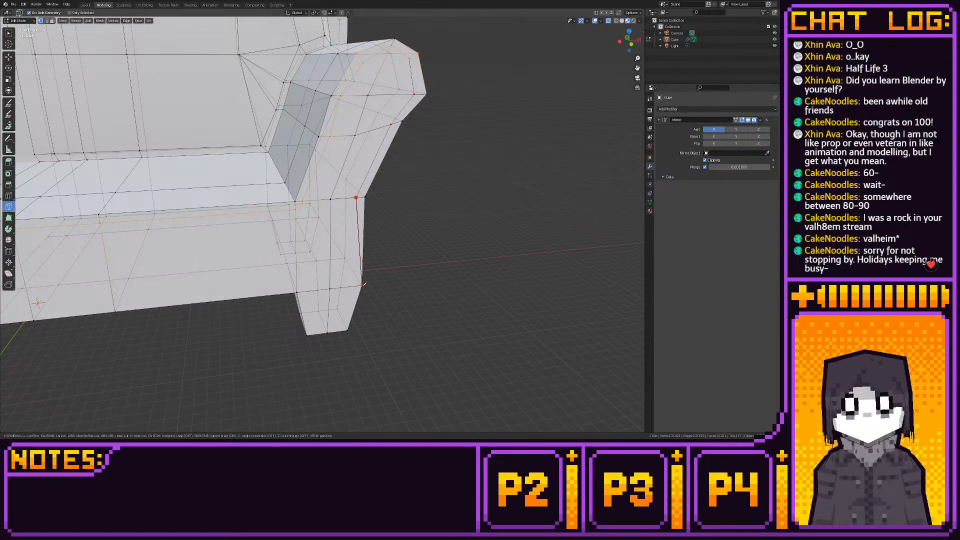
key("Return")
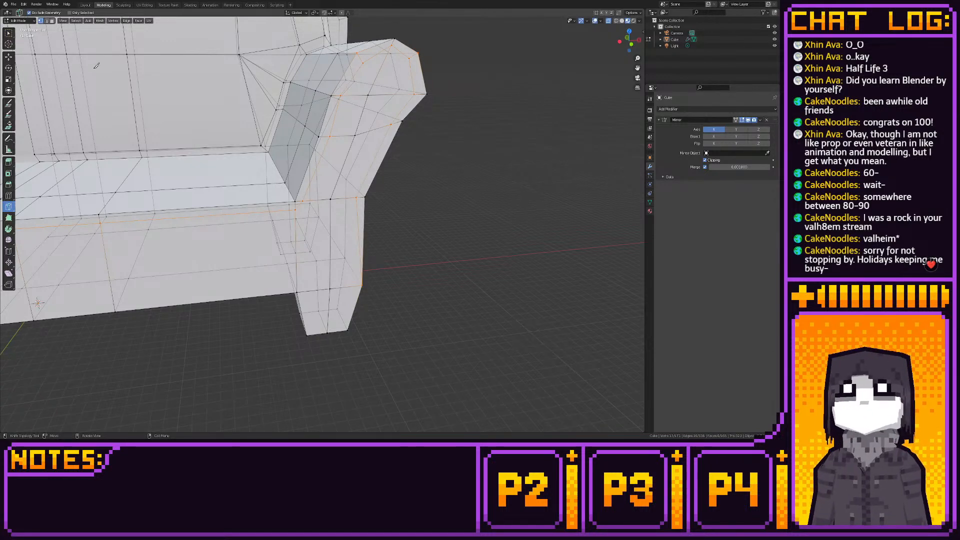
- In edge select mode, select the outline edges along the seat's front and around the front of the armrest
left_click(8, 57)
left_click(47, 21)
middle_click_drag(249, 226, 321, 223)
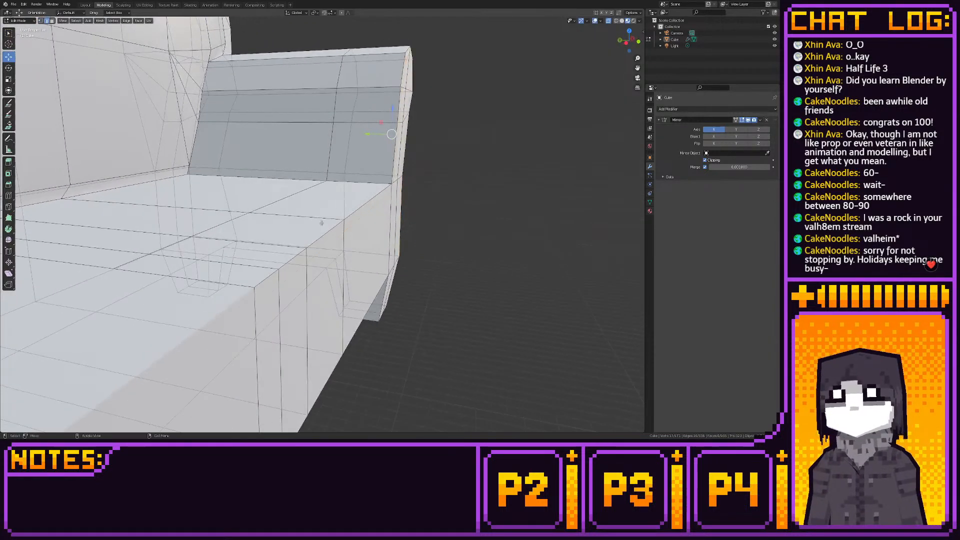
left_click(271, 271, "alt")
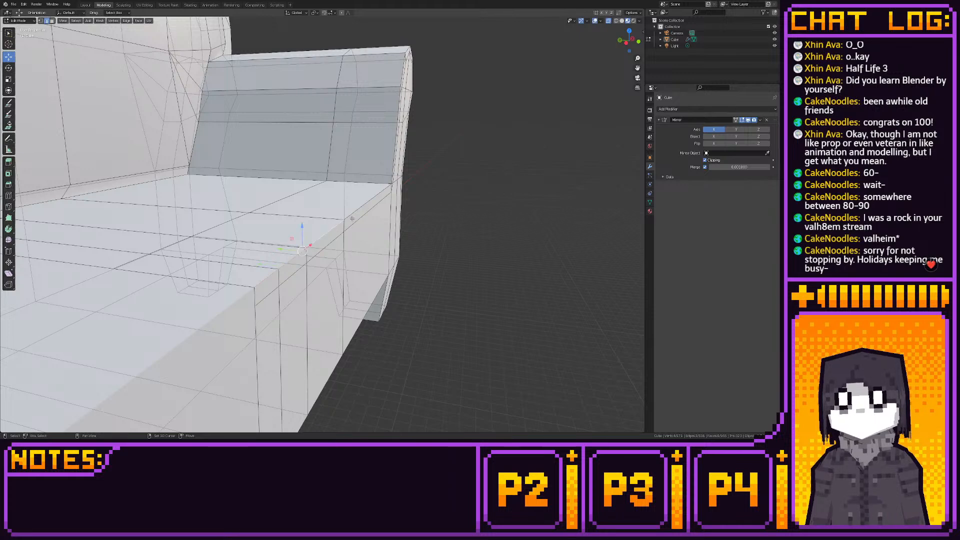
middle_click_drag(321, 223, 318, 211)
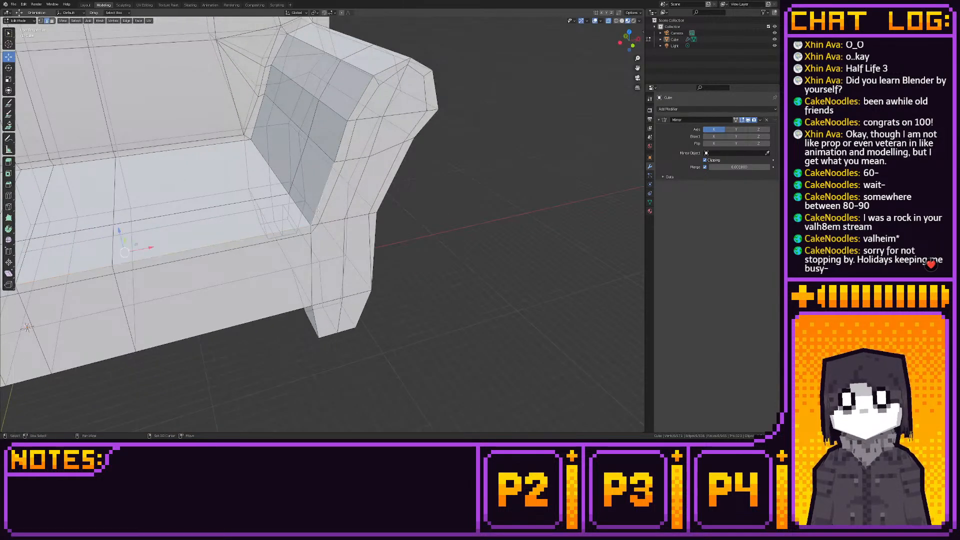
left_click(341, 145, "shift")
left_click(359, 97, "shift")
left_click(388, 65, "shift")
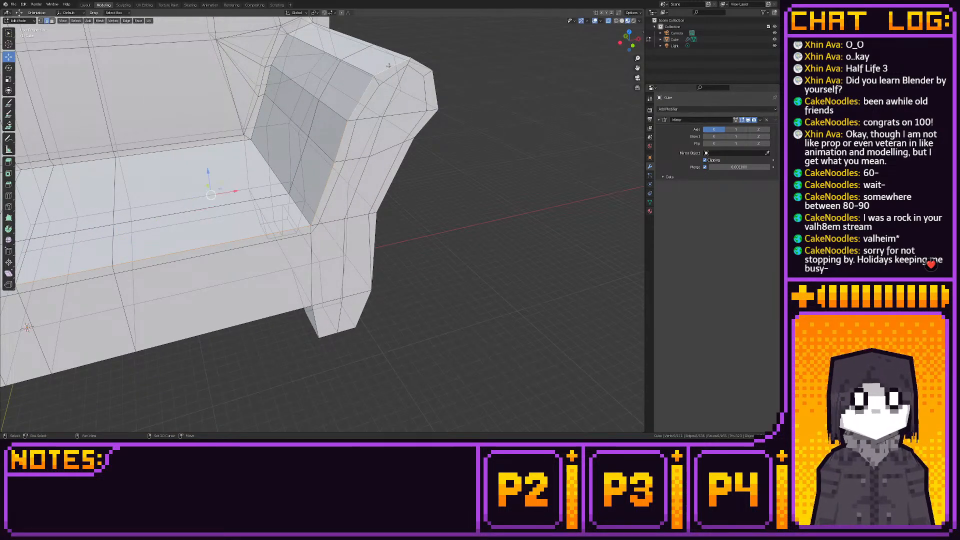
left_click(420, 64, "shift")
left_click(434, 88, "shift")
left_click(425, 121, "shift")
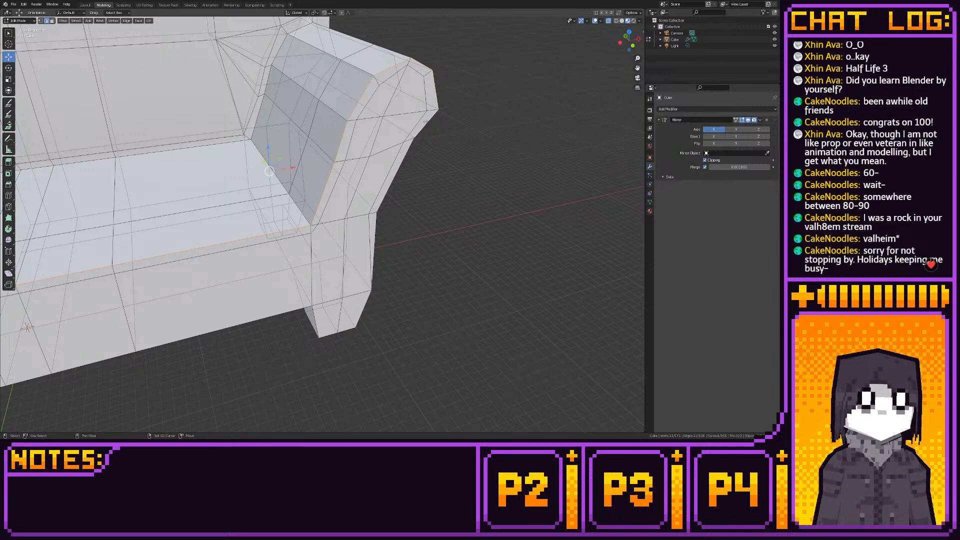
left_click(405, 154, "shift")
- From the top view, move the selected outline edges slightly back along Y to chamfer the sofa's front
left_click(629, 32)
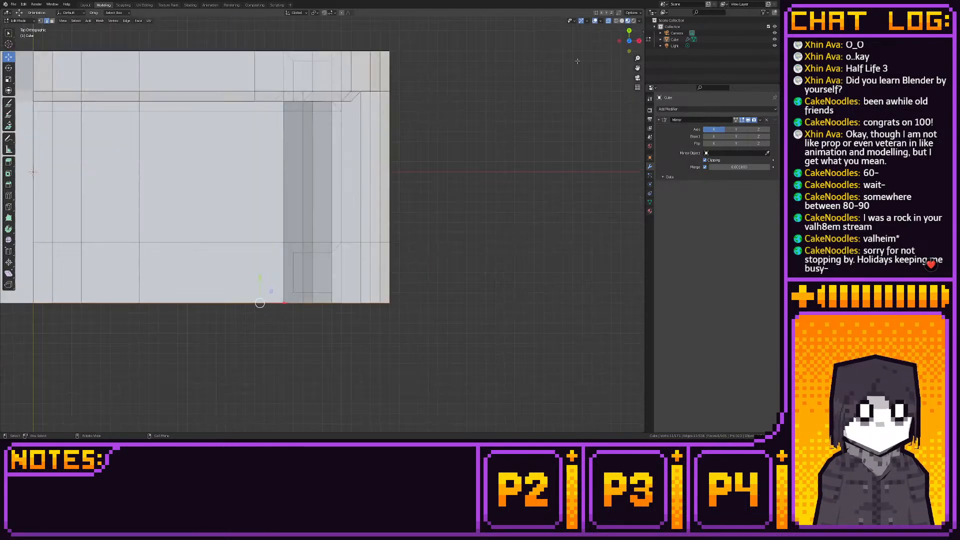
left_click_drag(261, 276, 263, 266)
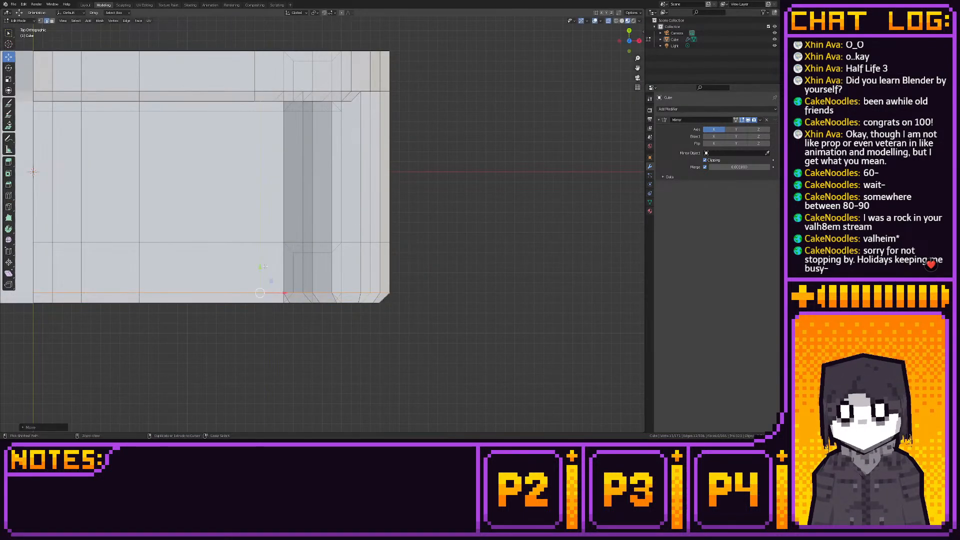
middle_click_drag(263, 265, 344, 265)
scroll(338, 263, "up", 4)
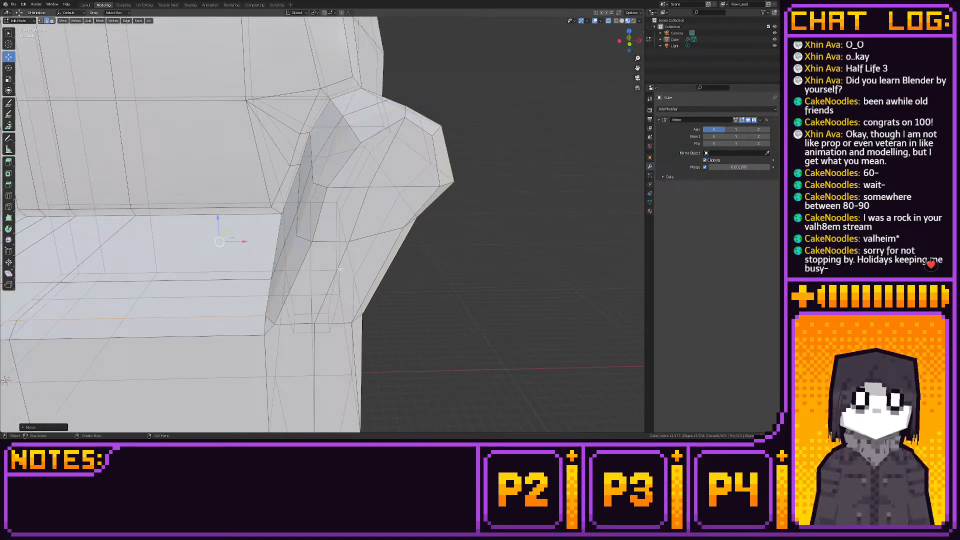
- From the front view, snap the two cut vertices at the armrest's top to the grid, adjusting the outer one along Z
left_click(629, 42)
left_click(372, 114)
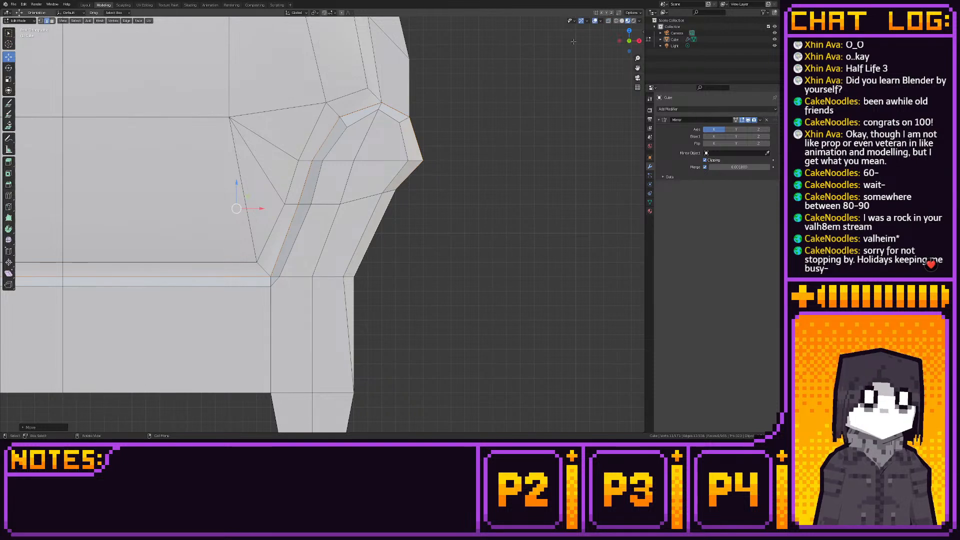
key("1")
left_click(379, 109)
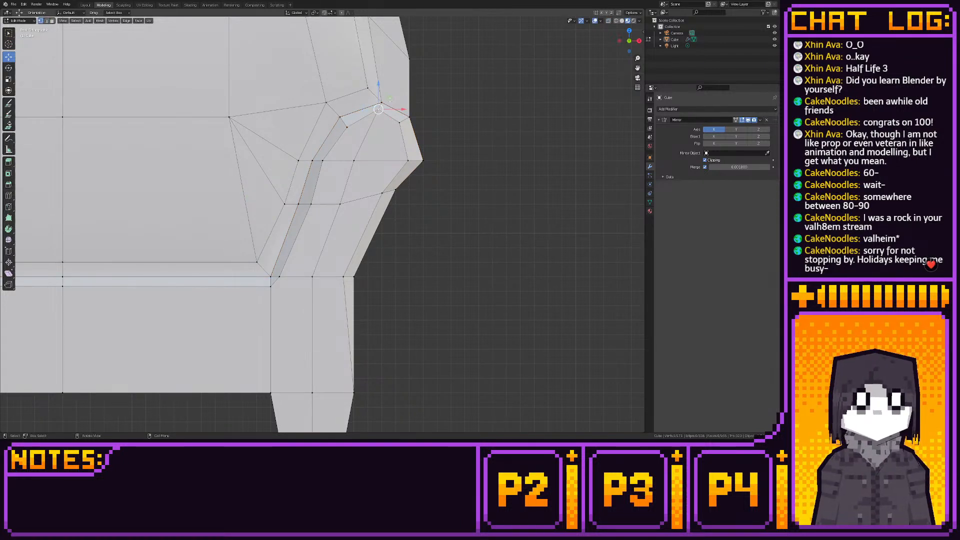
left_click_drag(390, 101, 393, 108)
key("shift+s")
left_click(443, 113)
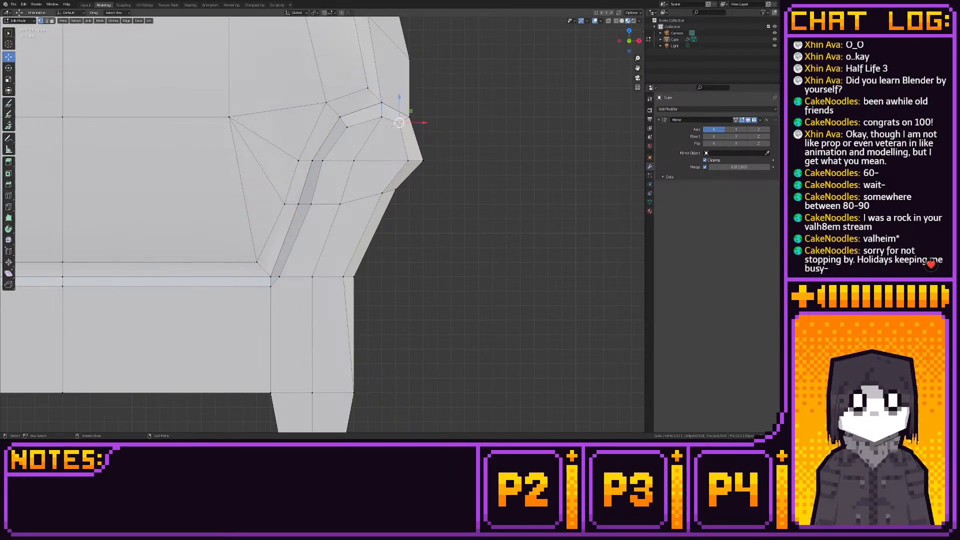
key("shift+s")
left_click(447, 123)
key("g")
key("z")
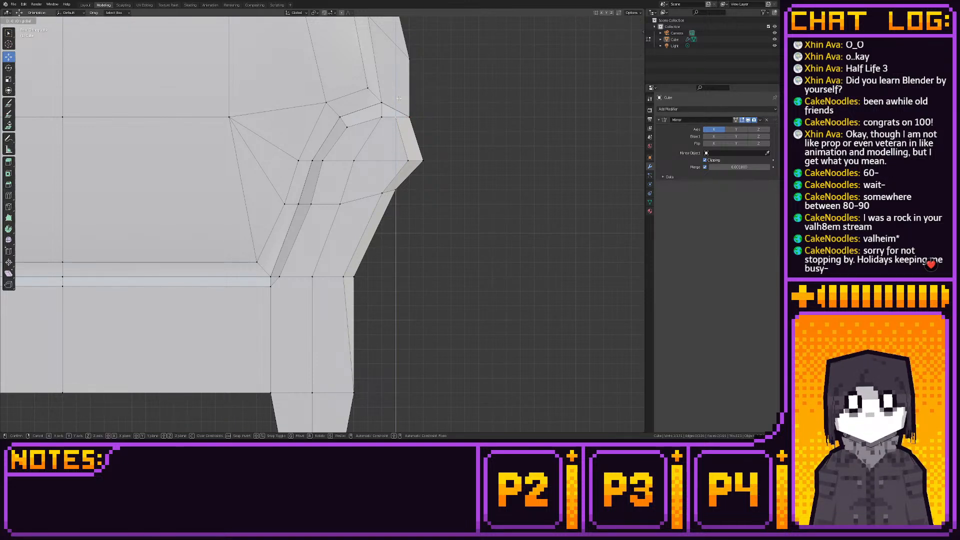
left_click_drag(398, 99, 399, 99)
- Snap the three upper cut vertices along the inner side of the armrest's front face to the grid
left_click(349, 127)
key("shift+s")
left_click(399, 128)
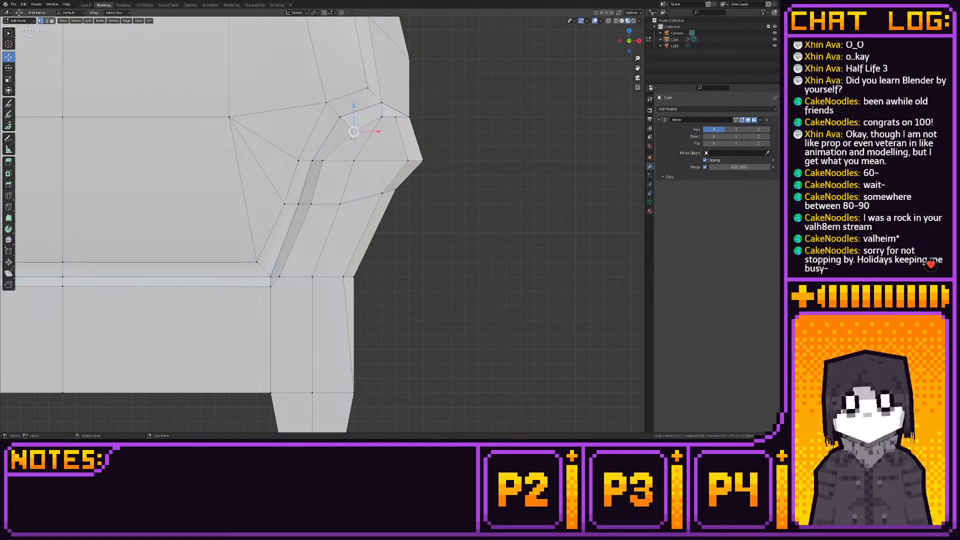
left_click(323, 161)
key("shift+s")
left_click(374, 169)
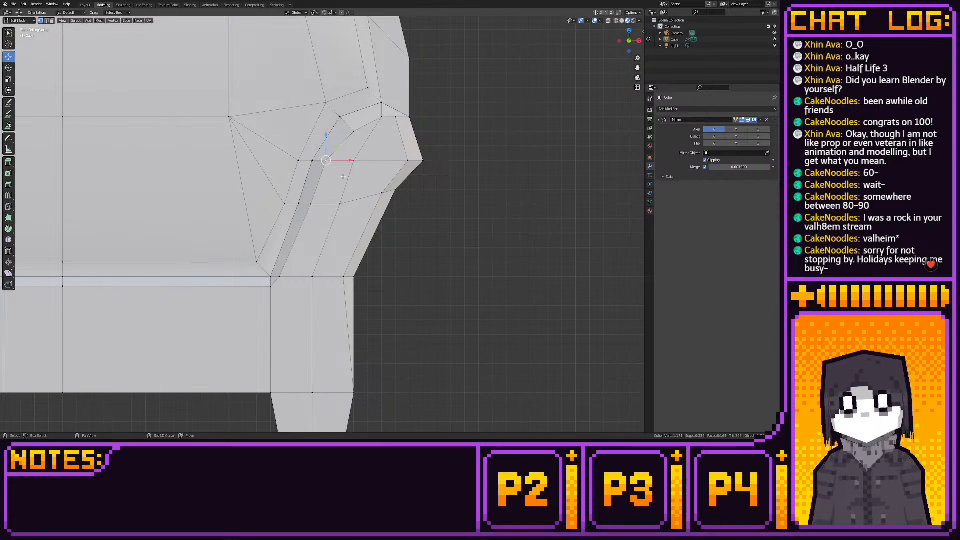
left_click(310, 204)
key("shift+s")
left_click(372, 203)
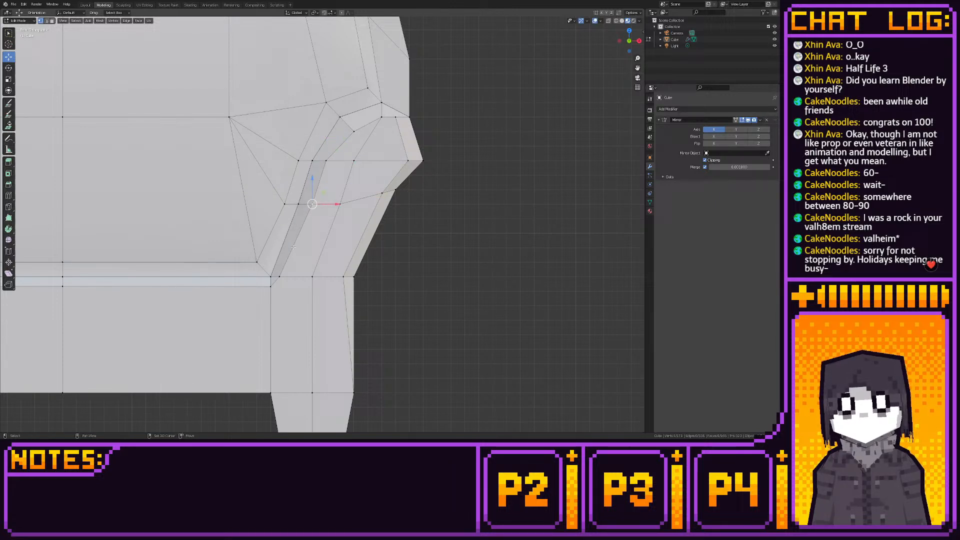
- Snap the cut vertices at the armrest's seat corner and the row just below the seat edge to the grid
left_click(280, 275)
key("shift+s")
left_click(343, 270)
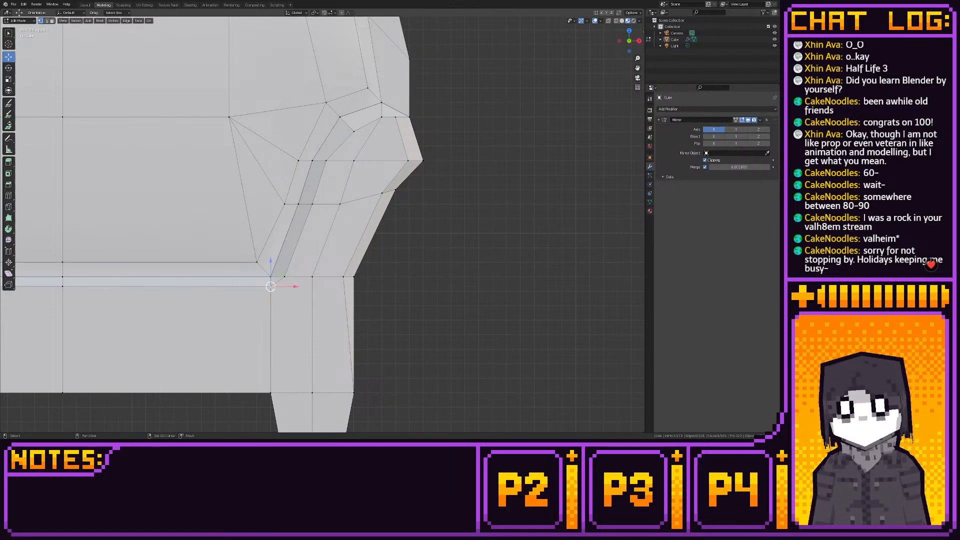
key("shift+s")
left_click(325, 288)
middle_click_drag(290, 285, 486, 255, "shift")
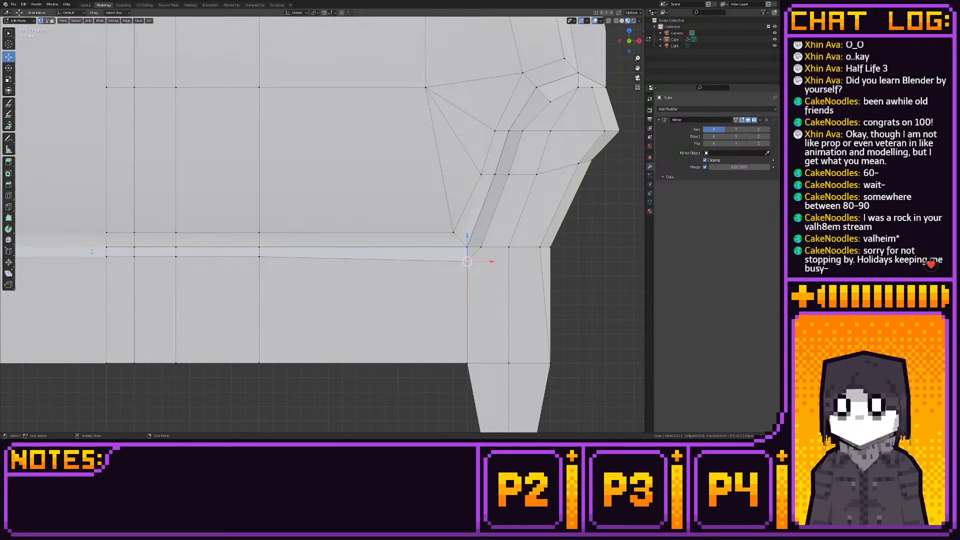
key("shift+s")
left_click(392, 270)
middle_click_drag(530, 223, 350, 259, "shift")
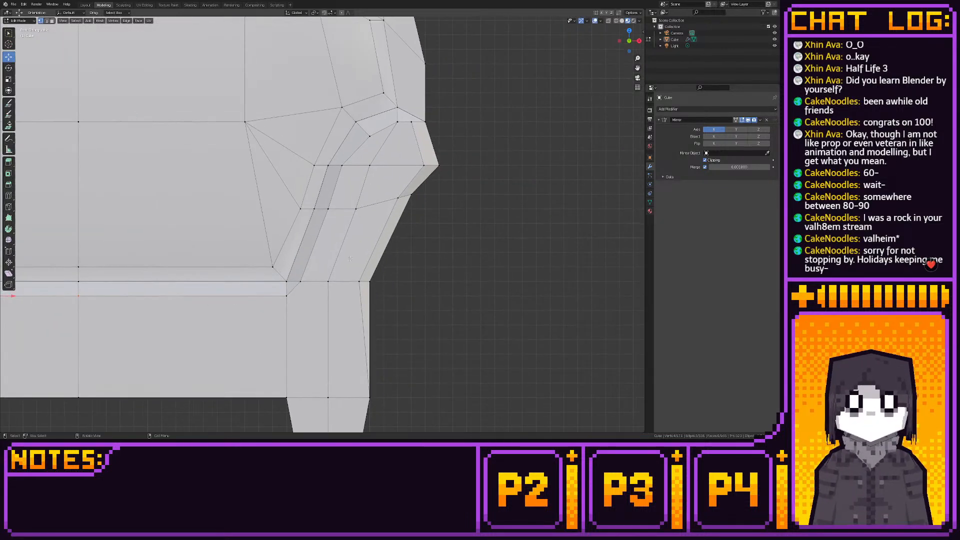
- Snap the two lower cut vertices along the outer side of the armrest's front face to the grid
left_click(359, 281)
key("shift+s")
left_click(405, 280)
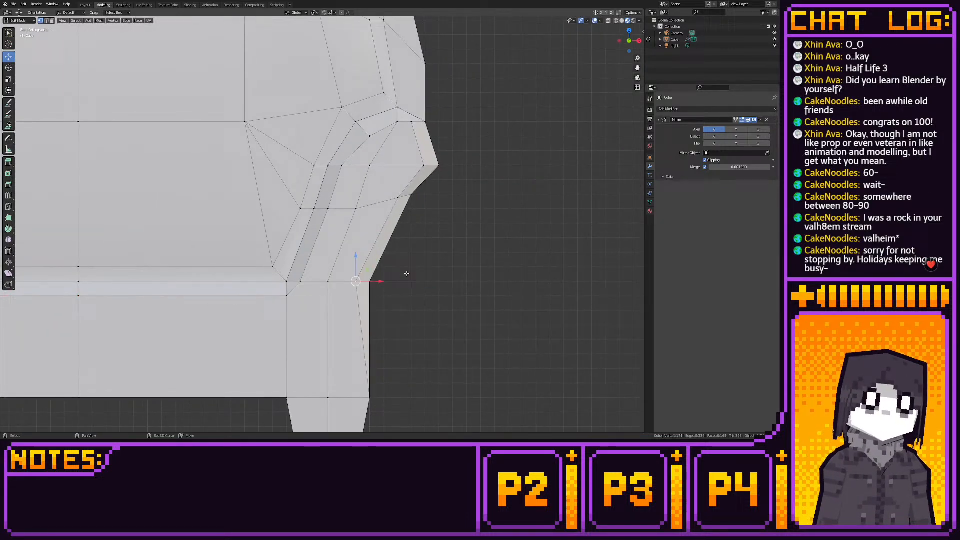
left_click(398, 197)
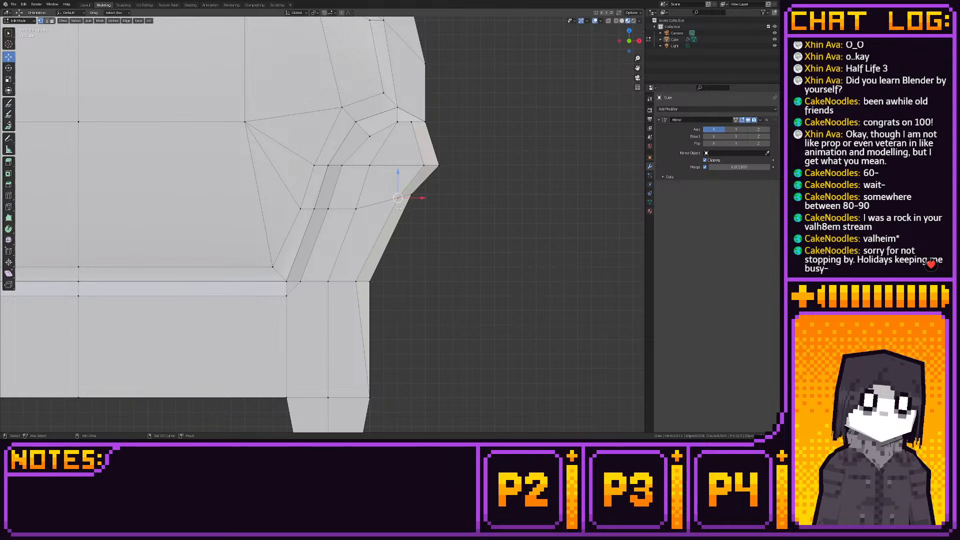
key("shift+s")
left_click(449, 209)
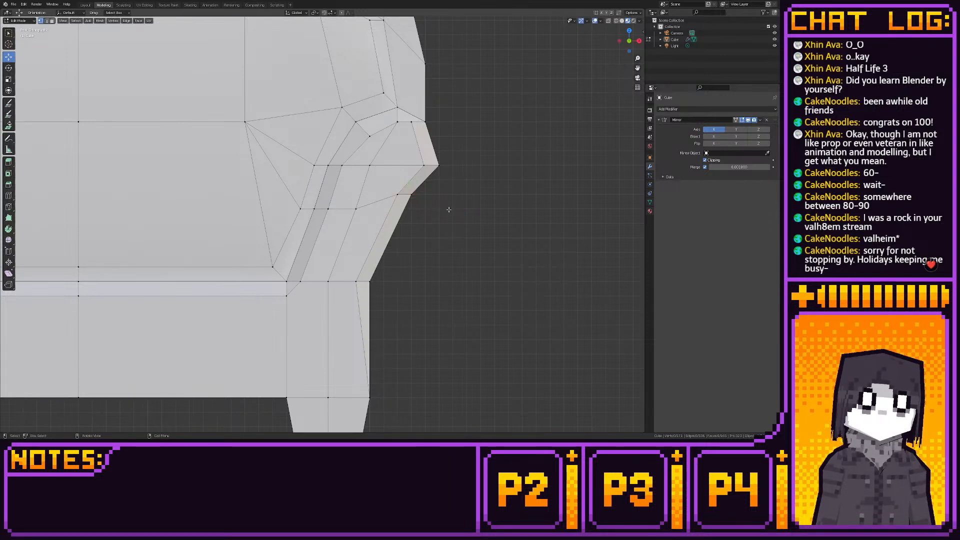
- Examine the sofa's side profile, including the chamfered front edge, from the right view
left_click(85, 5)
middle_click_drag(347, 91, 292, 102)
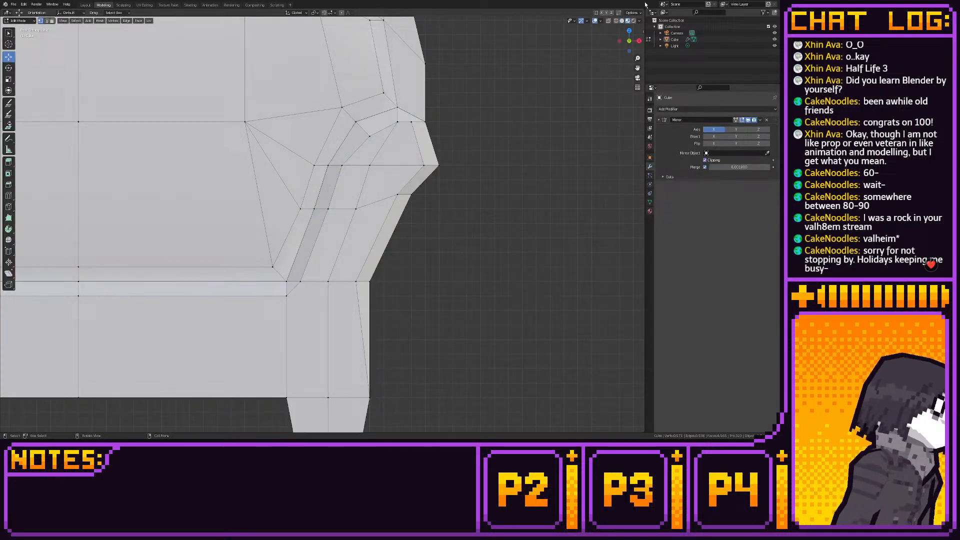
left_click(638, 41)
scroll(504, 88, "down", 6)
middle_click_drag(482, 91, 449, 98, "shift")
scroll(450, 100, "up", 1)
scroll(450, 109, "up", 1)
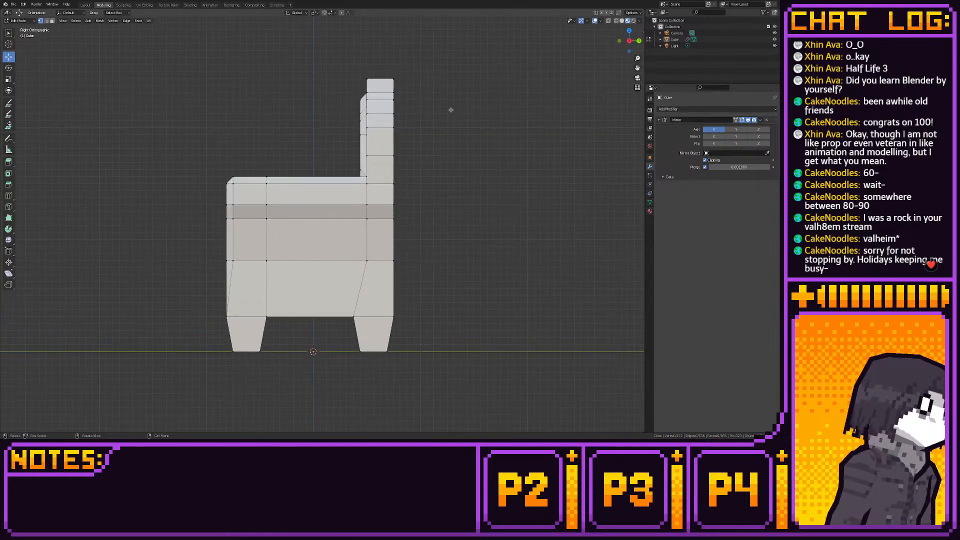
- Move all vertices along the front side of the backrest slightly backward to make the backrest thinner
key("alt+z")
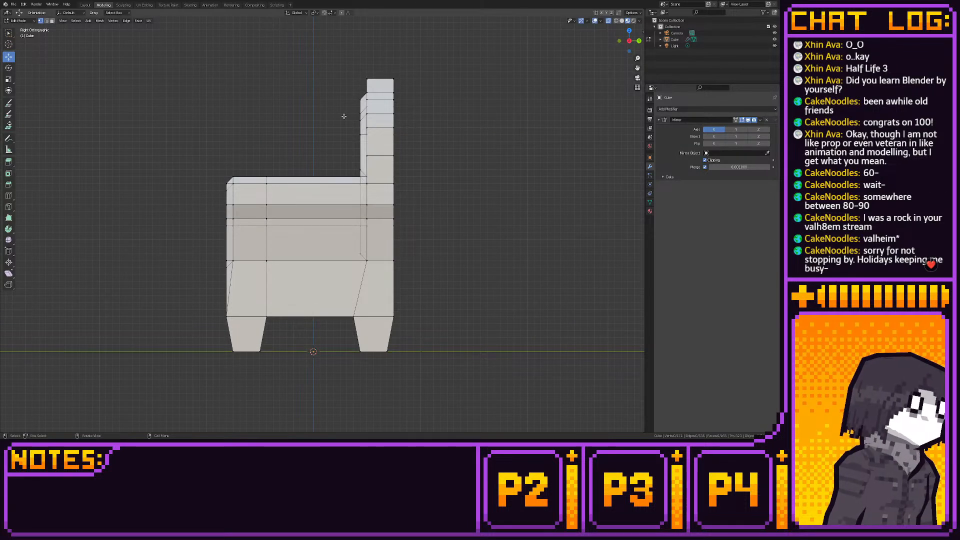
left_click_drag(345, 59, 373, 273)
middle_click_drag(375, 266, 374, 283, "shift")
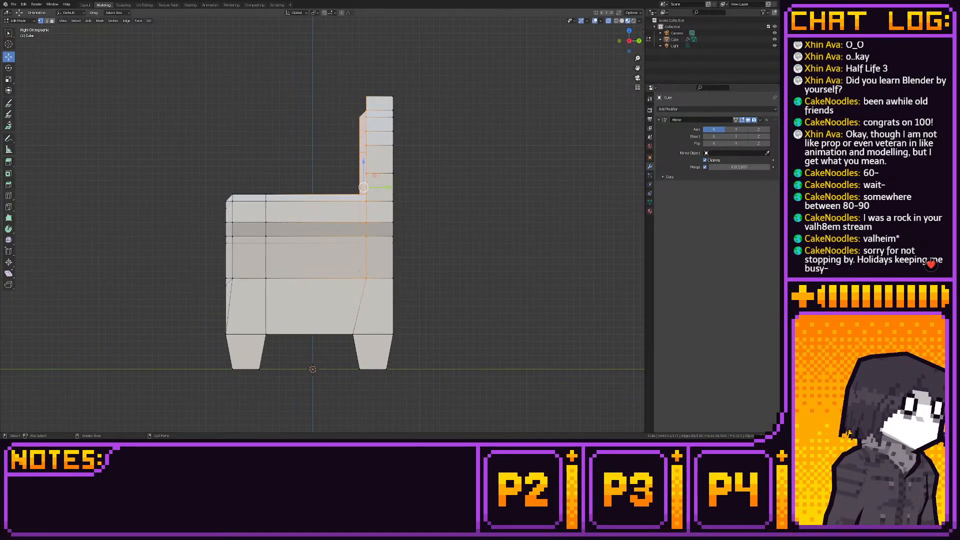
mouse_move(389, 188)
left_mouse_down()
mouse_move(406, 188)
mouse_move(396, 188)
left_mouse_up()
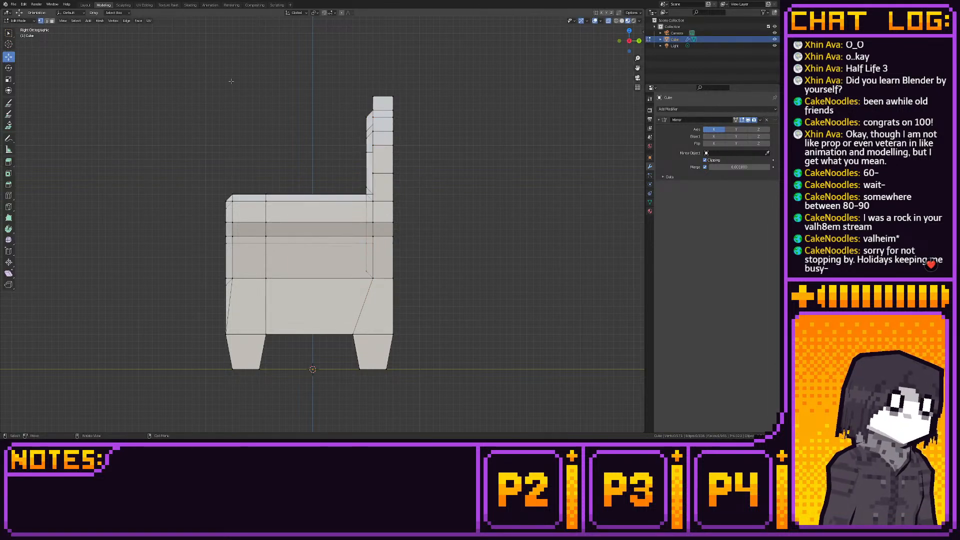
left_click(85, 5)
middle_click_drag(320, 149, 255, 110)
left_click(110, 6)
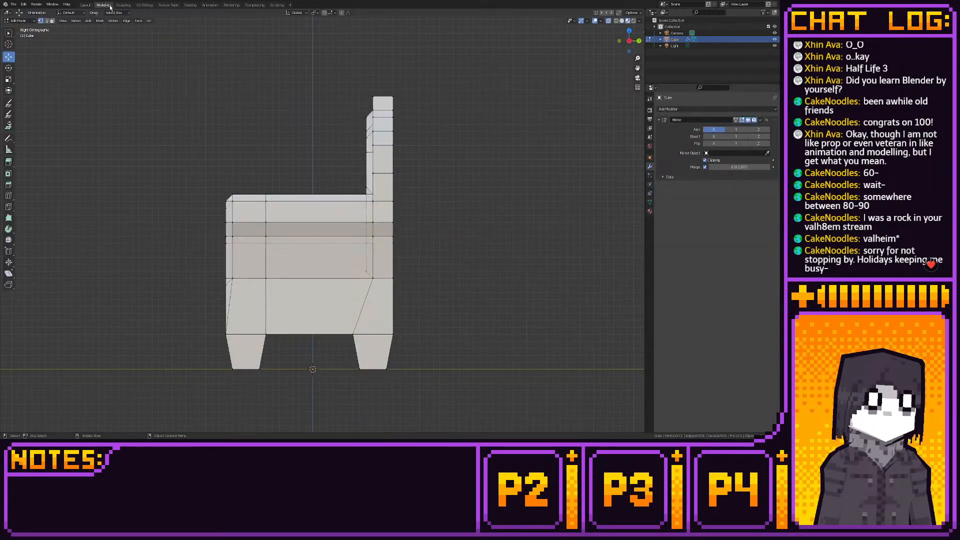
- Shade smooth the seat's upper faces, the backrest's inner faces and the faces wrapping around the armrest
middle_click_drag(319, 150, 302, 198)
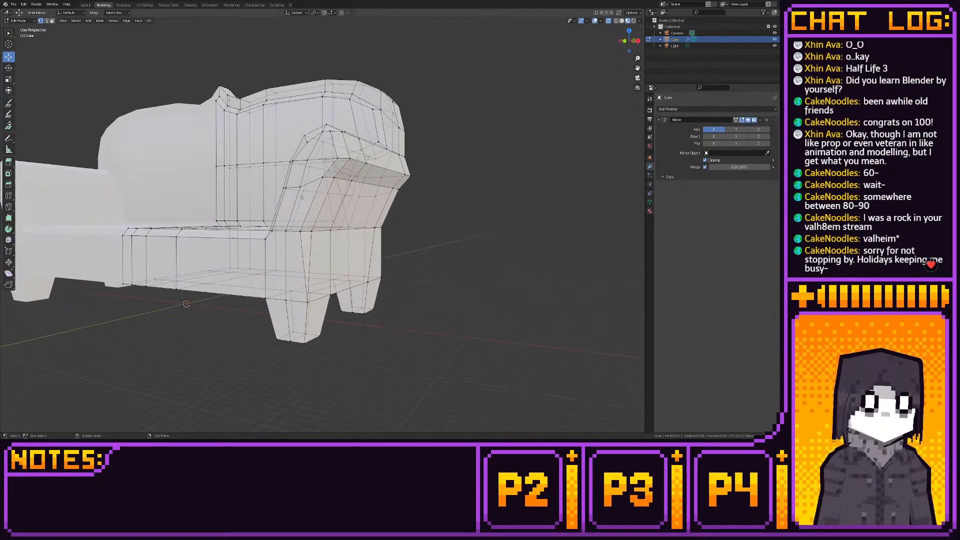
left_click(624, 41)
left_click(52, 21)
middle_click_drag(174, 88, 347, 156)
scroll(344, 166, "down", 4)
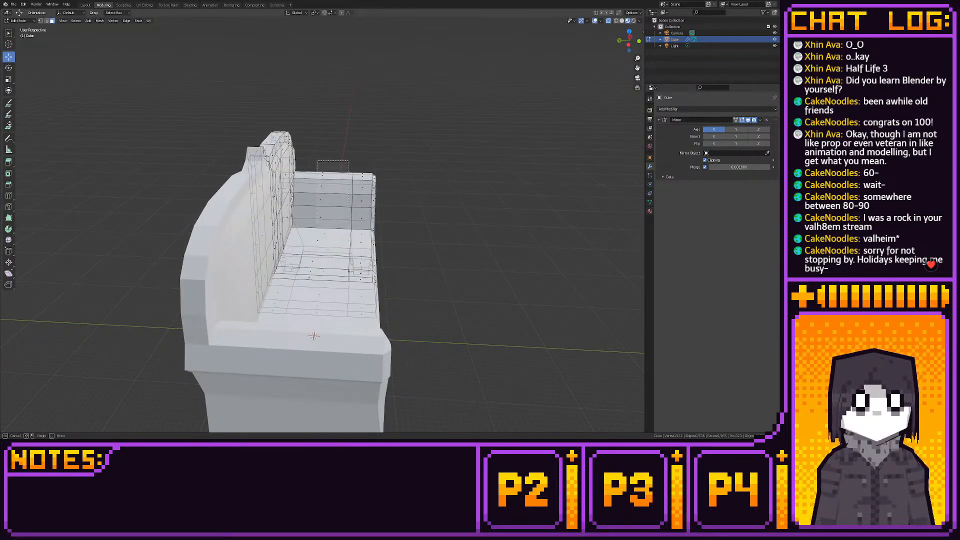
left_click_drag(317, 160, 332, 193)
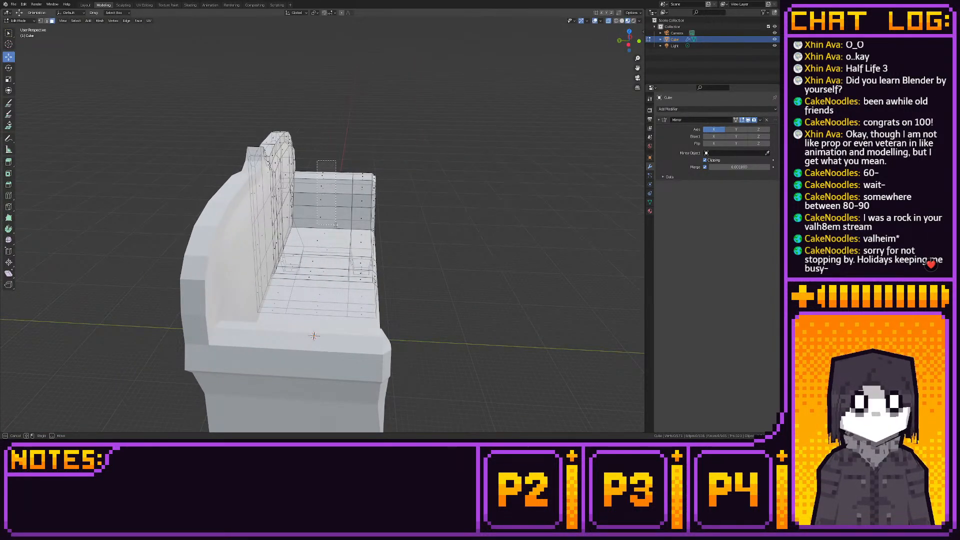
left_click_drag(336, 225, 336, 225)
left_click_drag(306, 294, 371, 161, "shift")
middle_click_drag(372, 170, 283, 182)
left_click_drag(340, 185, 371, 209, "shift")
middle_click_drag(371, 209, 302, 202)
left_click_drag(289, 175, 304, 212, "shift")
middle_click_drag(304, 213, 346, 229)
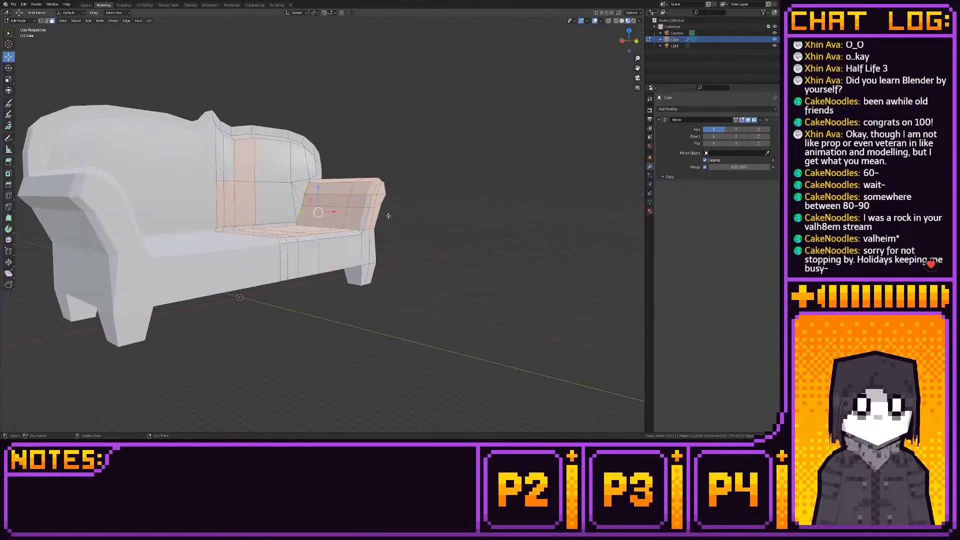
left_click_drag(286, 227, 317, 239, "shift")
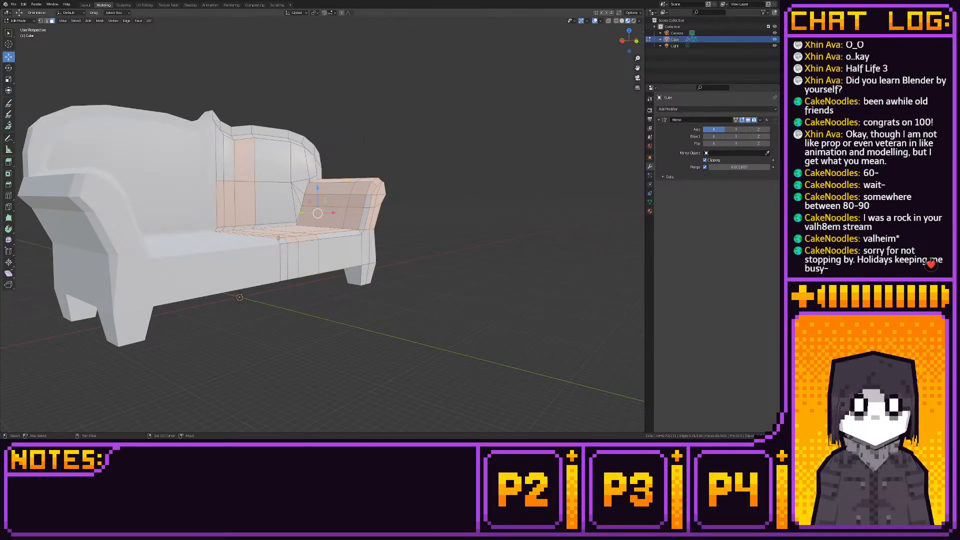
left_click(329, 236, "shift")
left_click_drag(353, 229, 368, 189, "shift")
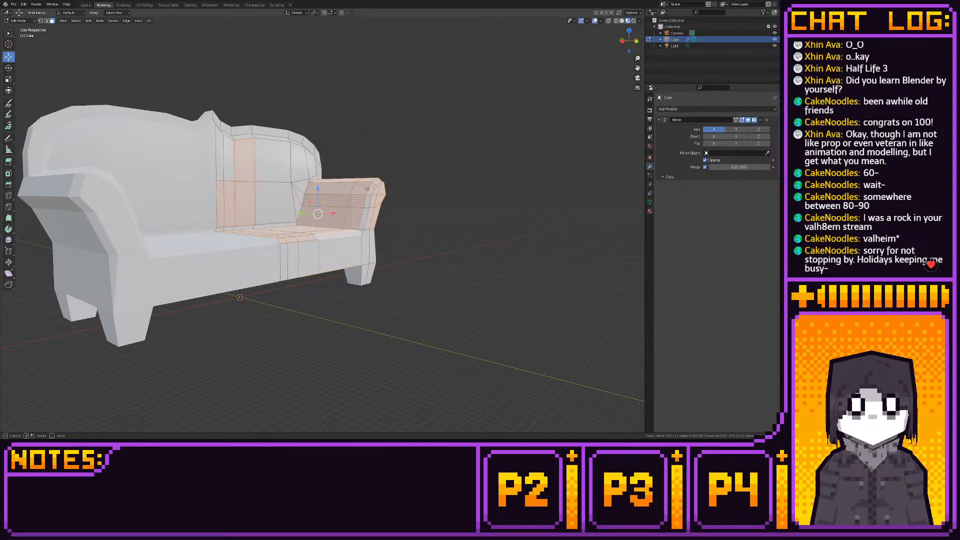
middle_click_drag(368, 189, 302, 230)
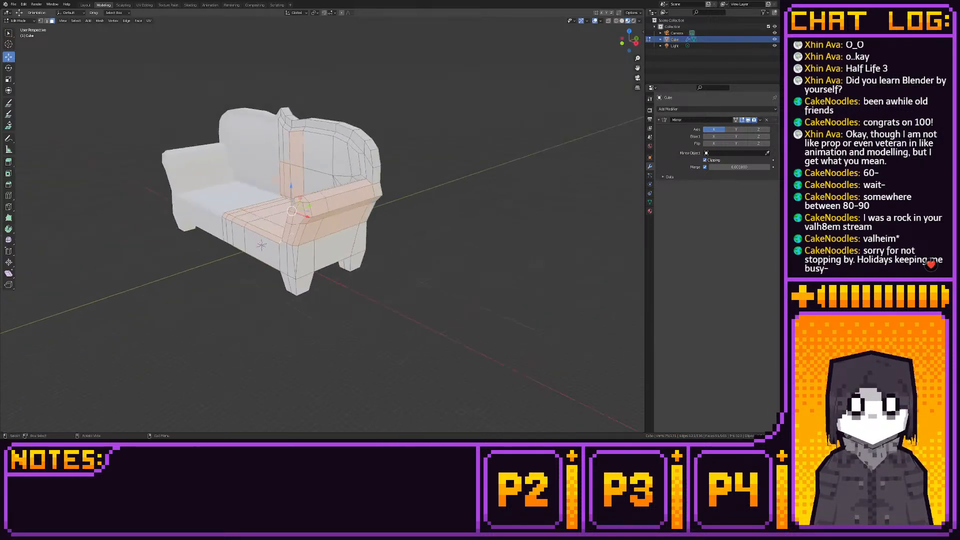
right_click(302, 230)
left_click(302, 230)
left_click(390, 227)
middle_click_drag(390, 228, 452, 250)
- Examine the smooth-shaded seat, backrest and armrests in object mode from the front
scroll(452, 250, "up", 2)
left_click(85, 5)
middle_click_drag(168, 131, 277, 172)
scroll(277, 171, "up", 5)
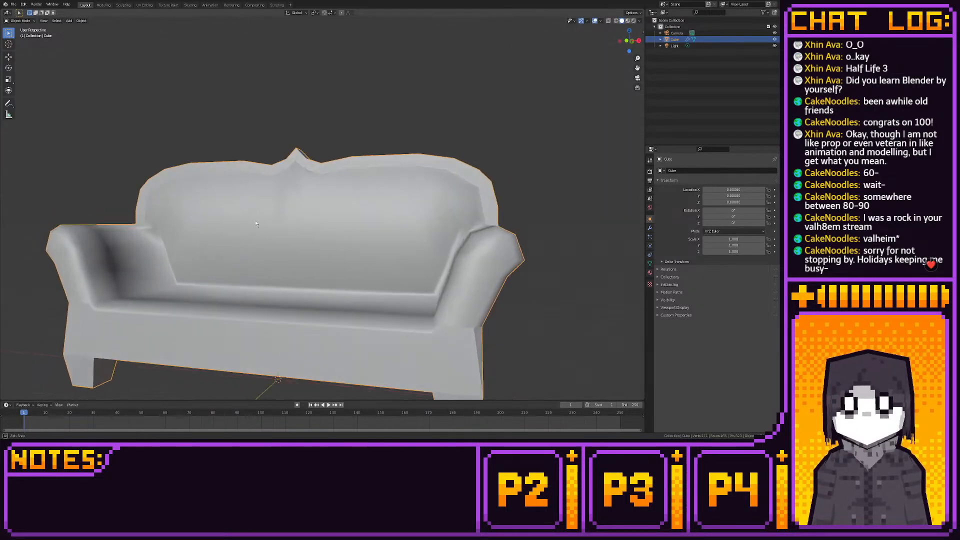
left_click(104, 5)
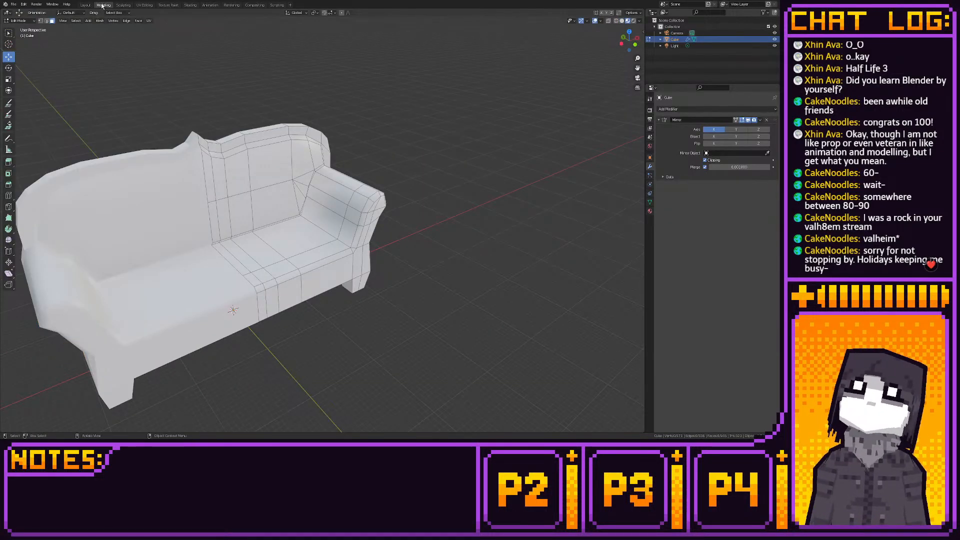
middle_click_drag(185, 159, 142, 106)
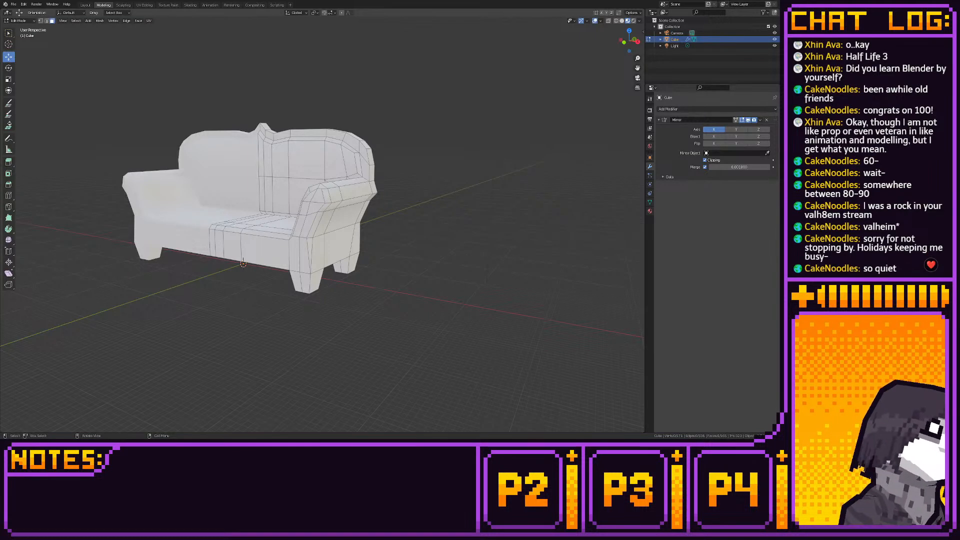
- Add horizontal loop cuts at mid-height across the base's front panel, armrest side panel and back panel
mouse_move(358, 194)
middle_mouse_down()
mouse_move(350, 207)
mouse_move(355, 185)
middle_mouse_up()
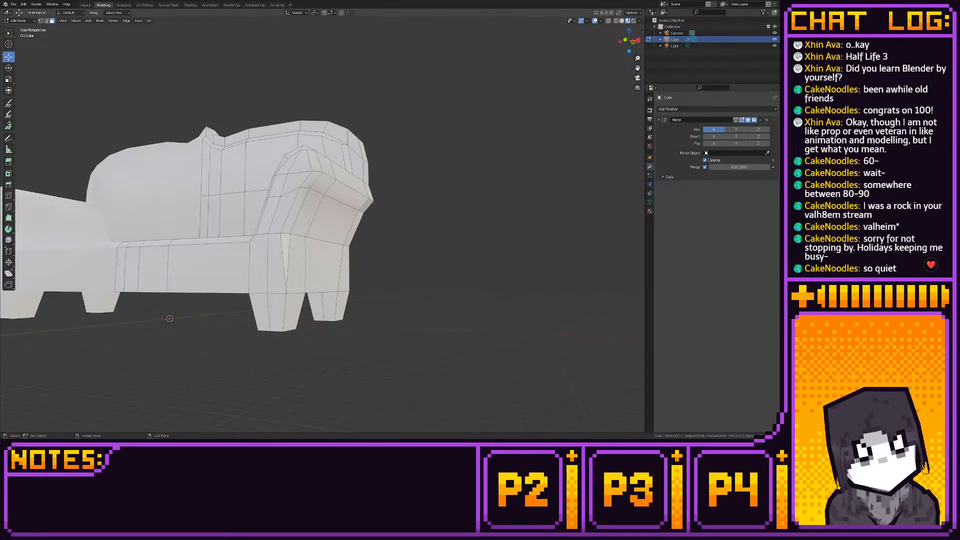
left_click(9, 195)
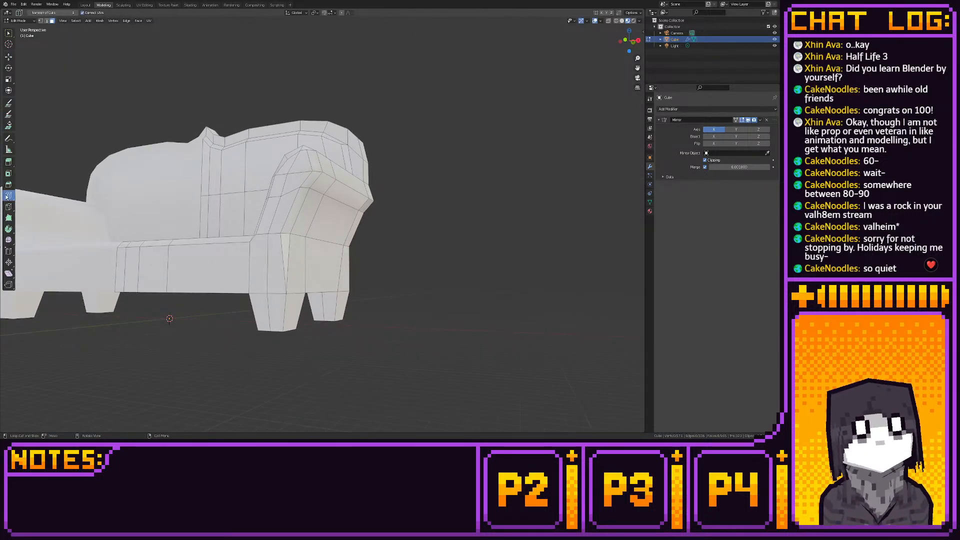
left_click(122, 275)
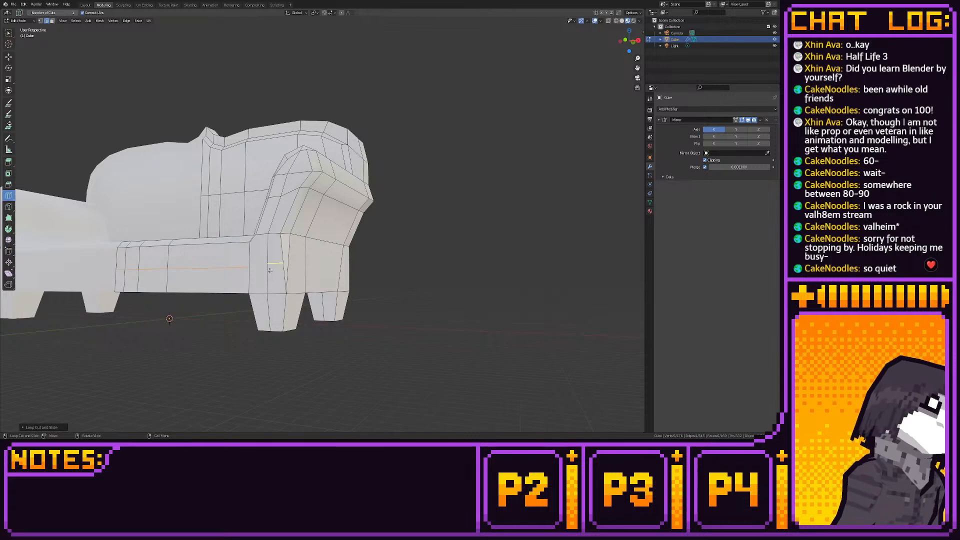
middle_click_drag(270, 270, 229, 276)
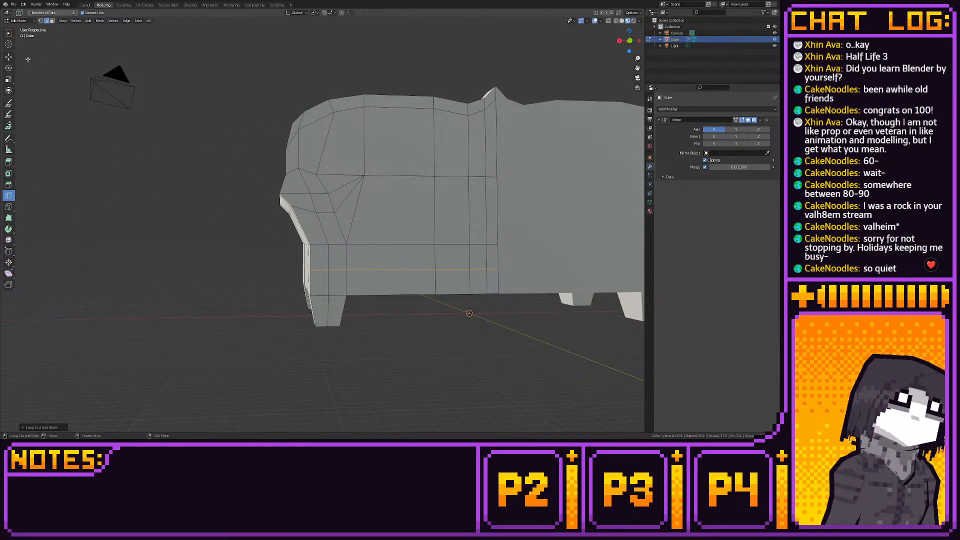
left_click(9, 57)
- Knife-cut across the armrest's front face from the end of the front panel's horizontal cut to the outer corner edge
middle_click_drag(325, 209, 436, 203)
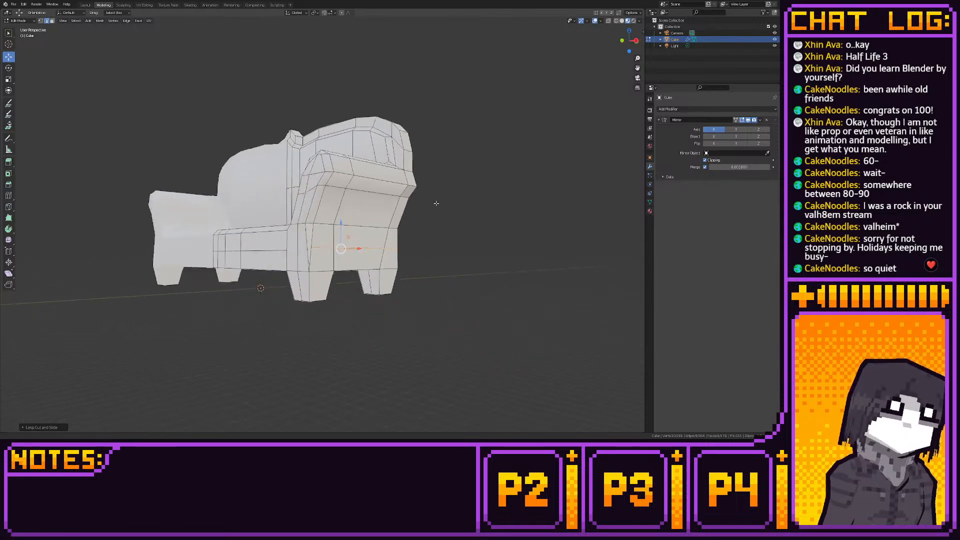
scroll(435, 203, "up", 5)
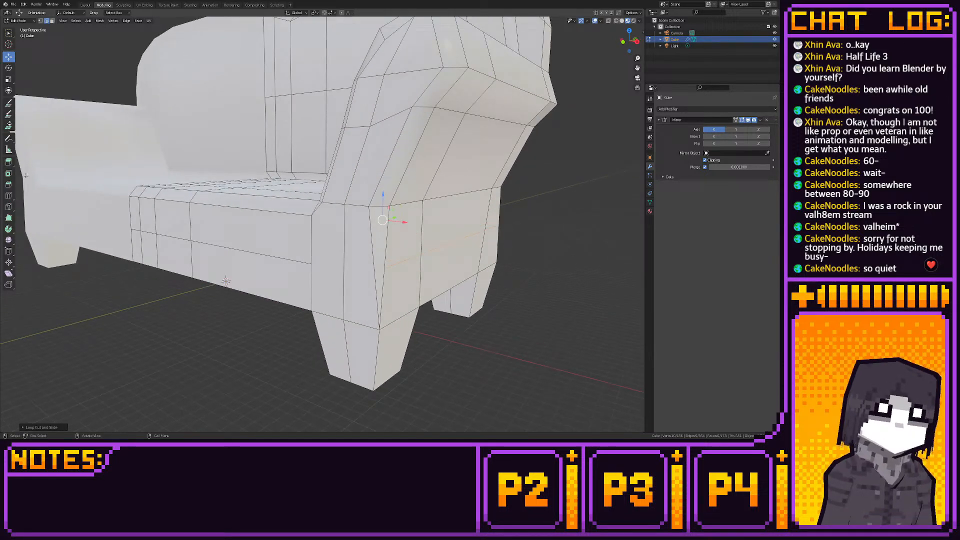
left_click(9, 195)
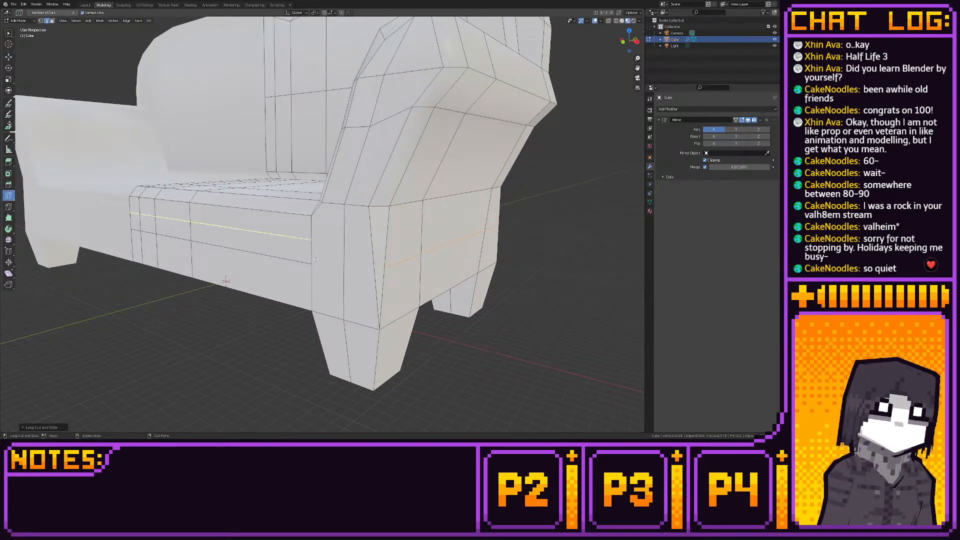
left_click(8, 206)
left_click(312, 264)
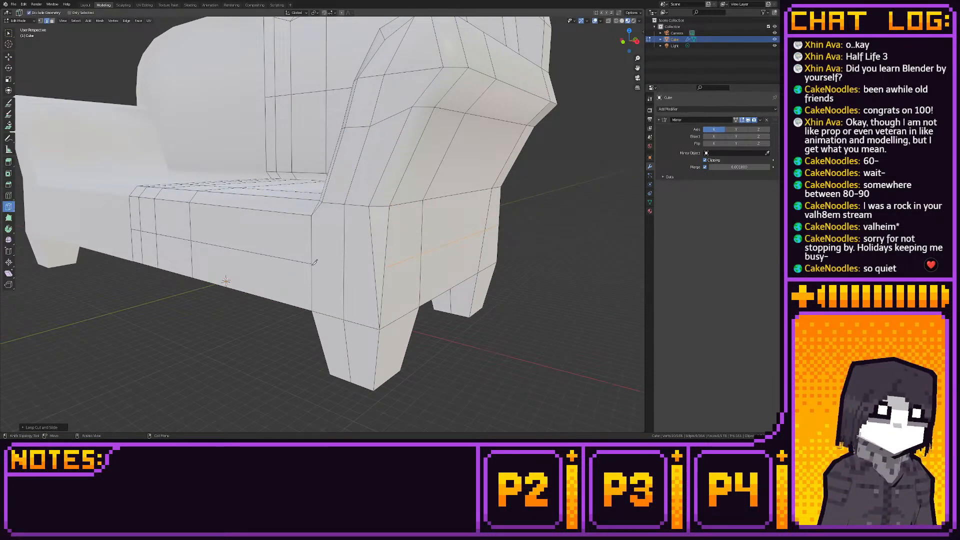
left_click(374, 270)
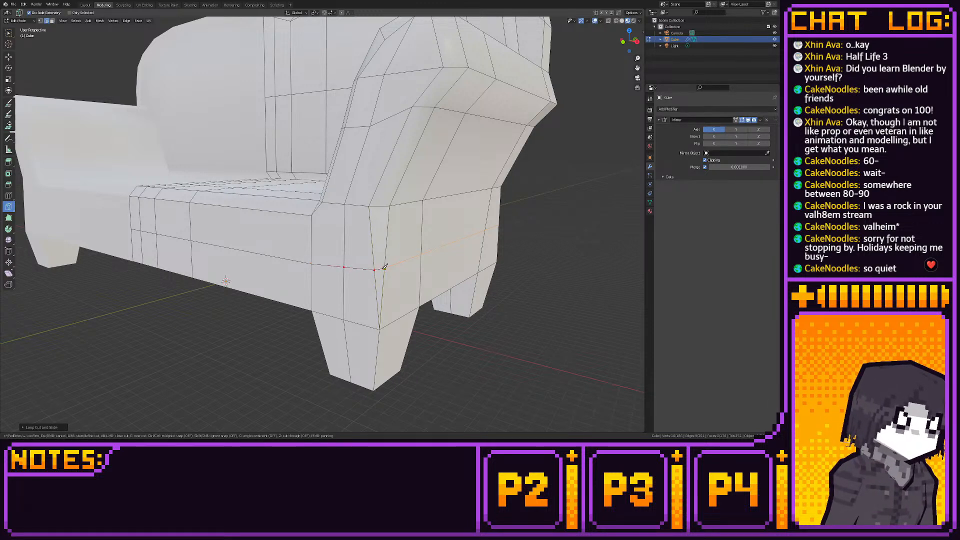
key("Return")
- Merge the cut vertices at the armrest's outer front corner into one vertex
left_click(9, 57)
key("1")
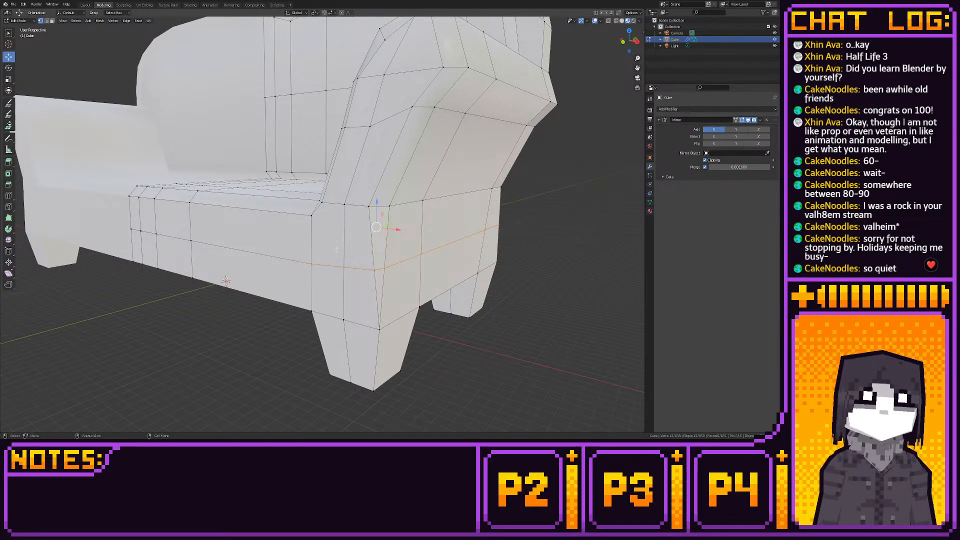
key("alt+z")
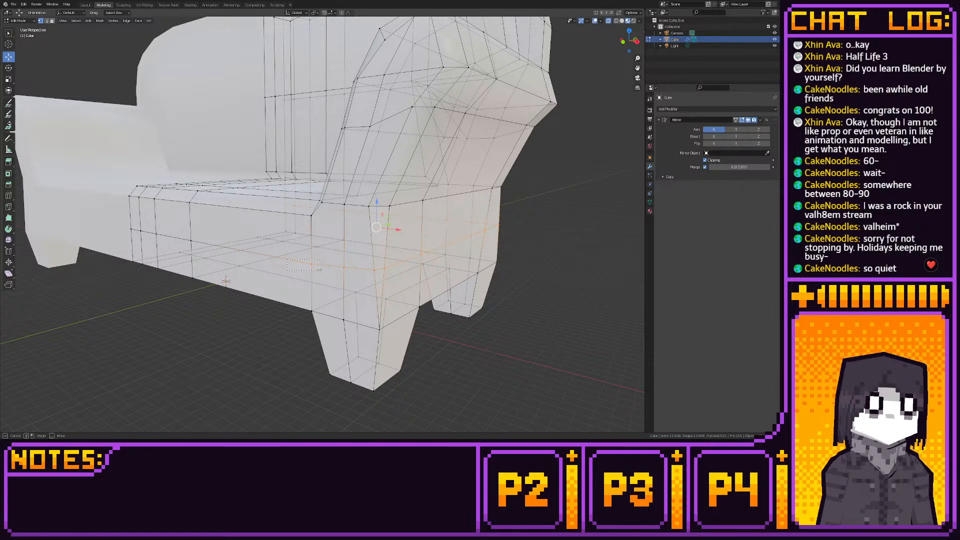
left_click(318, 268)
middle_click_drag(373, 259, 362, 258)
left_click_drag(361, 259, 408, 277)
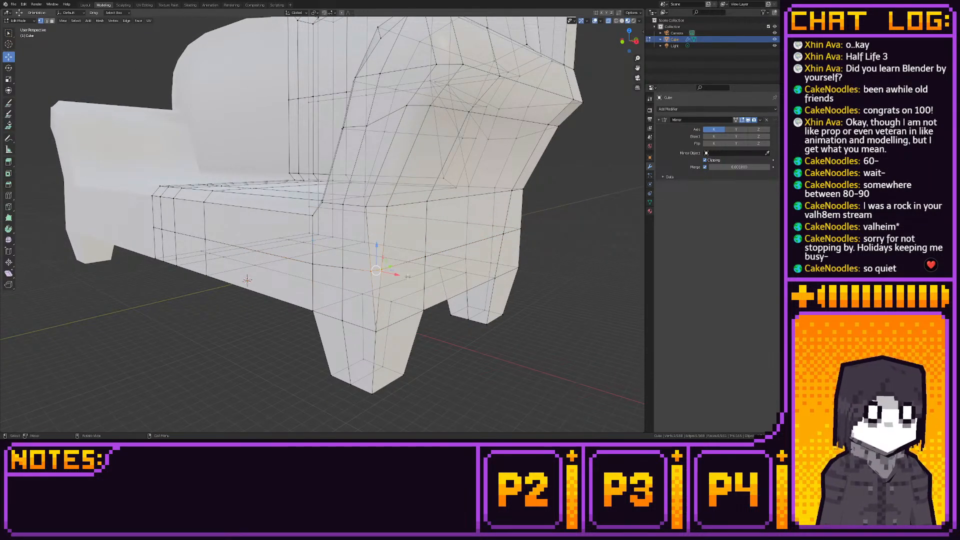
key("m")
left_click(408, 276)
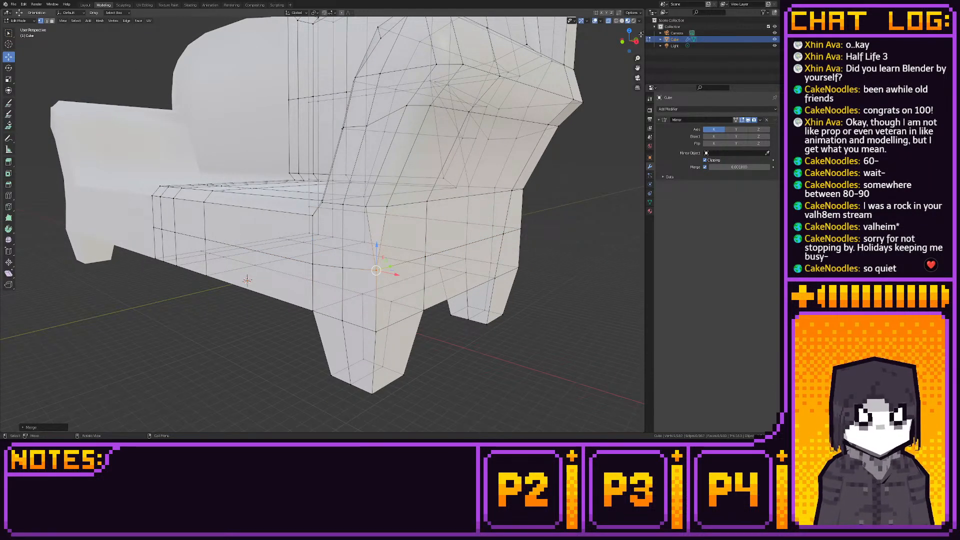
- Snap the merged corner vertex to the grid in front view and raise it level with the seat edge's lower chamfer line
left_click(622, 41)
key("shift+s")
left_click(473, 190)
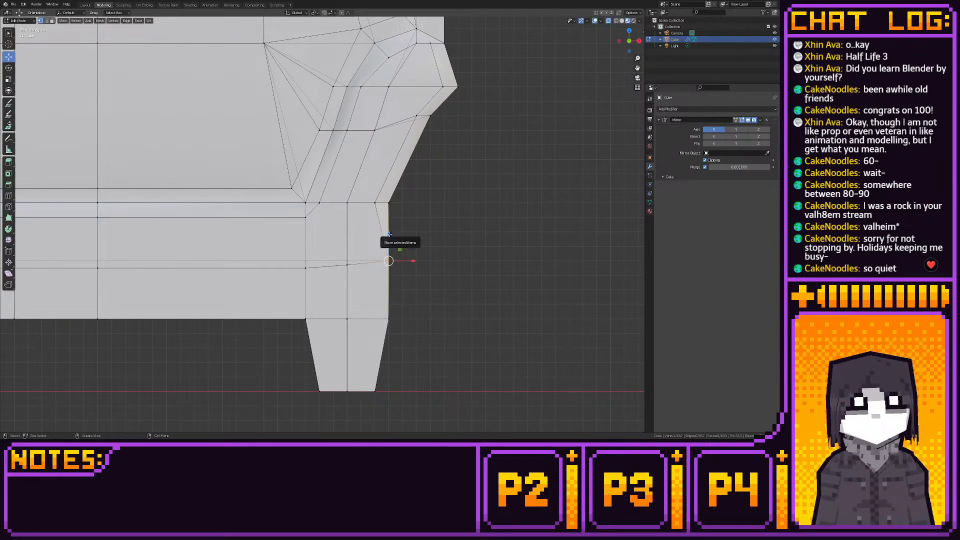
left_click_drag(387, 239, 384, 183)
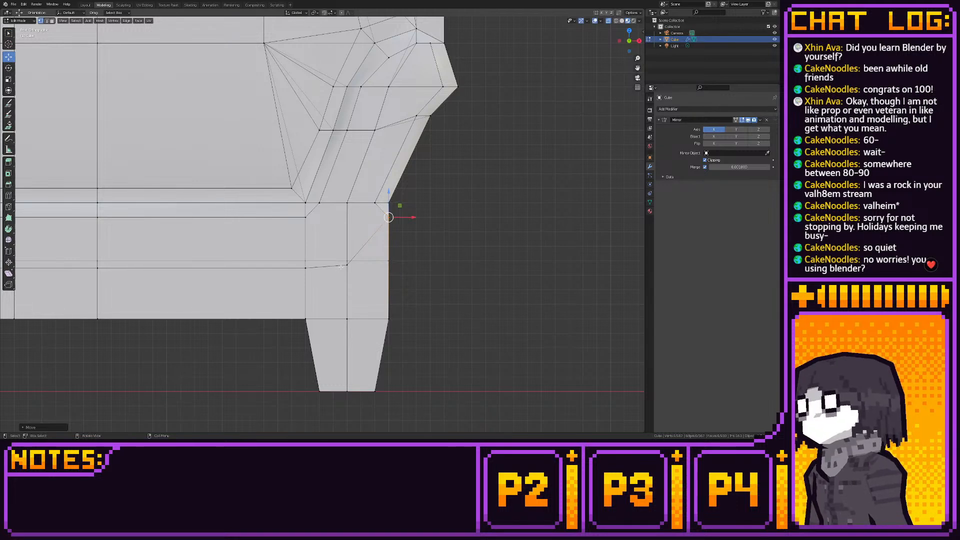
- Raise the horizontal cut's vertices along the front panel and armrest front, and snap them to the grid just below the chamfer
scroll(341, 267, "down", 4)
middle_click_drag(300, 260, 337, 286, "shift")
scroll(337, 286, "up", 1)
left_click_drag(127, 264, 383, 288)
left_click_drag(245, 251, 241, 230)
scroll(287, 272, "up", 2)
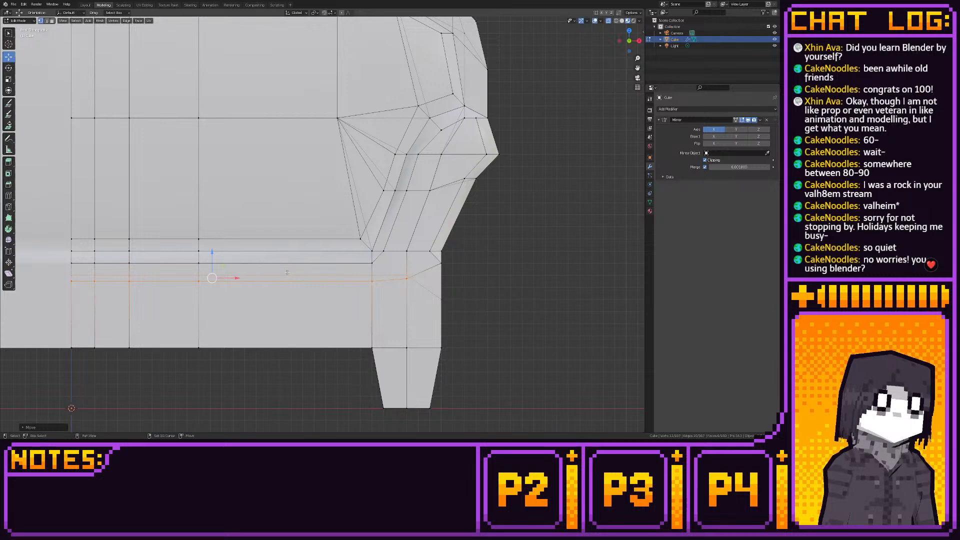
key("shift+s")
left_click(344, 274)
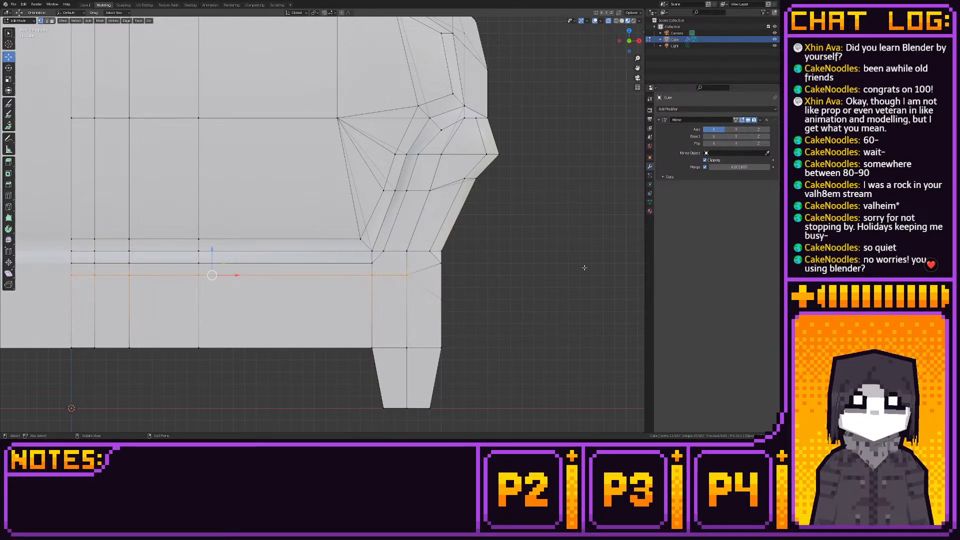
- Adjust the horizontal cut's vertices on the armrest's outer side panel in right view and snap them to the grid
scroll(584, 268, "down", 2)
middle_click_drag(584, 267, 459, 281)
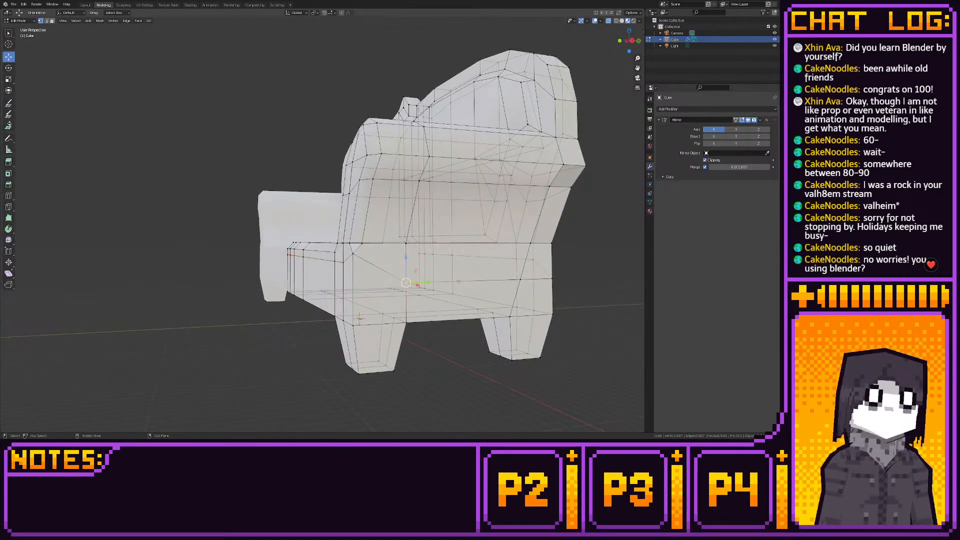
left_click(458, 281, "alt")
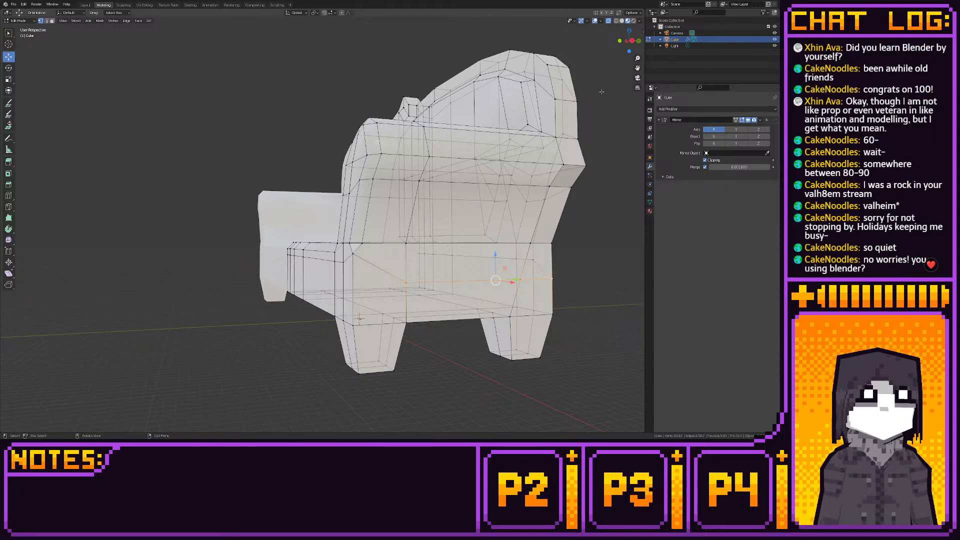
left_click(633, 40)
left_click_drag(461, 250, 520, 252, "ctrl")
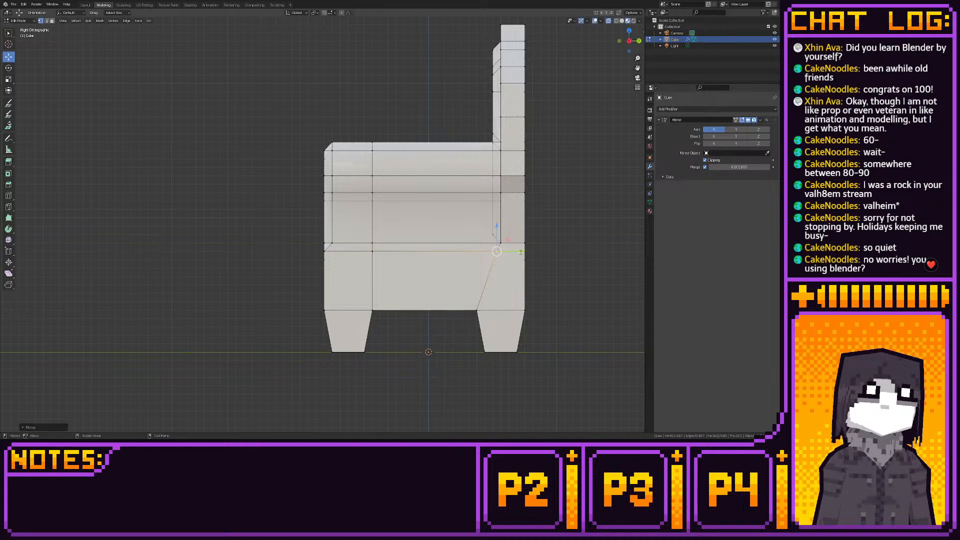
key("shift+s")
left_click(558, 253)
- Raise the horizontal cut's vertices across the sofa's back panel in back view, then check the shaded sofa in object mode
middle_click_drag(558, 254, 438, 276)
left_click(410, 290)
left_click(446, 289, "shift")
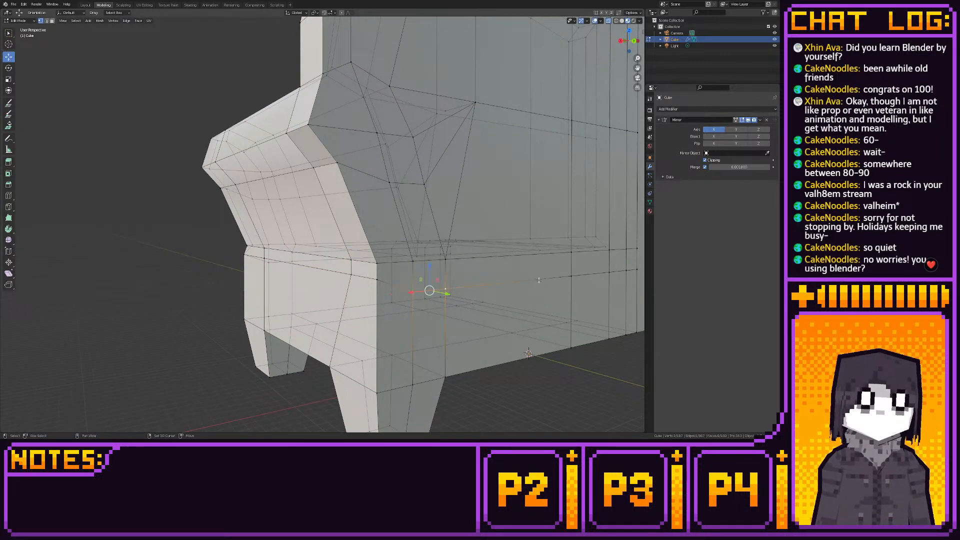
left_click(572, 276, "shift")
left_click(610, 273, "shift")
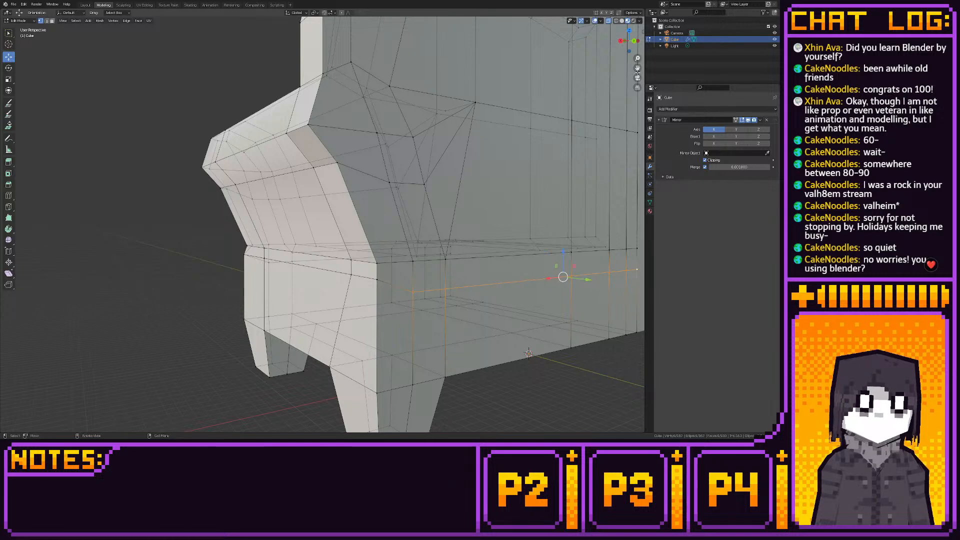
left_click(632, 41)
key("g")
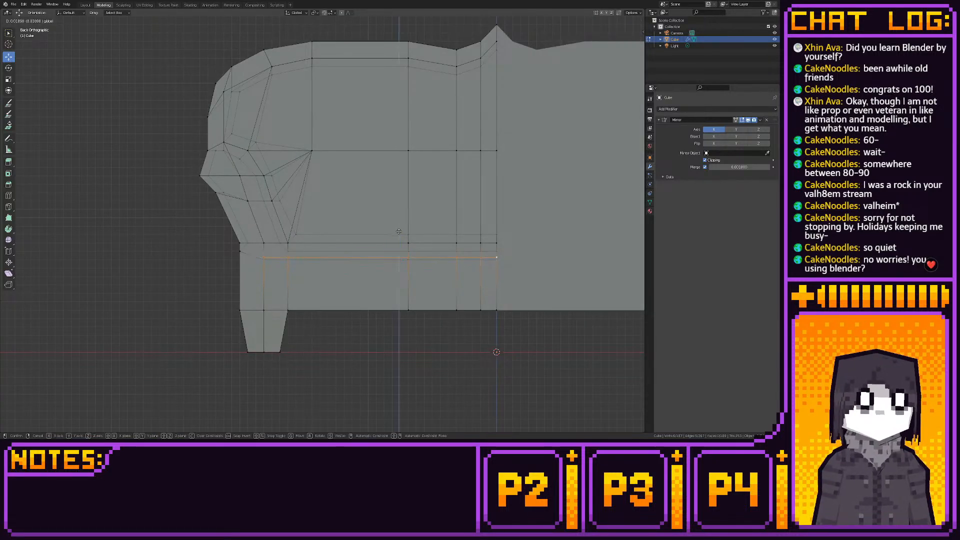
left_click(344, 257)
middle_click_drag(345, 257, 417, 230)
left_click(85, 5)
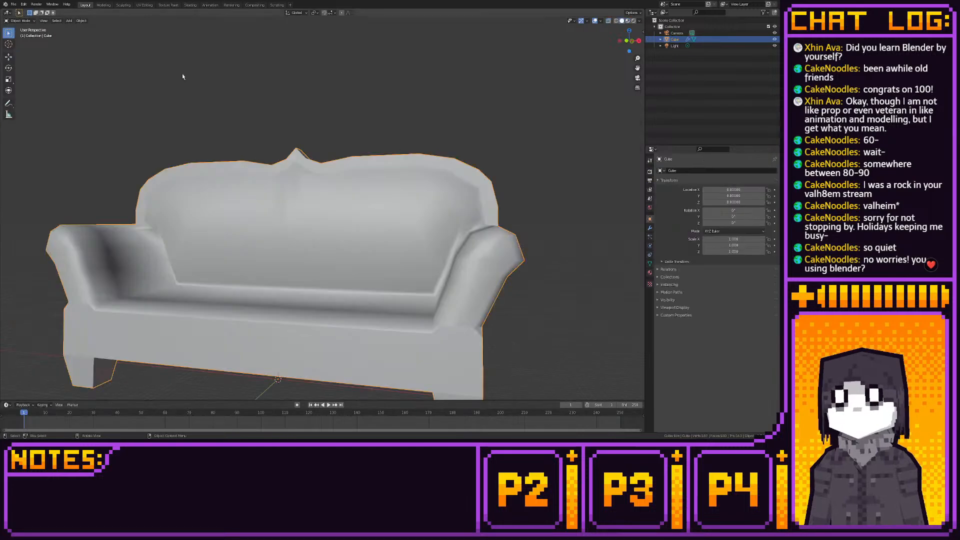
middle_click_drag(182, 73, 353, 155)
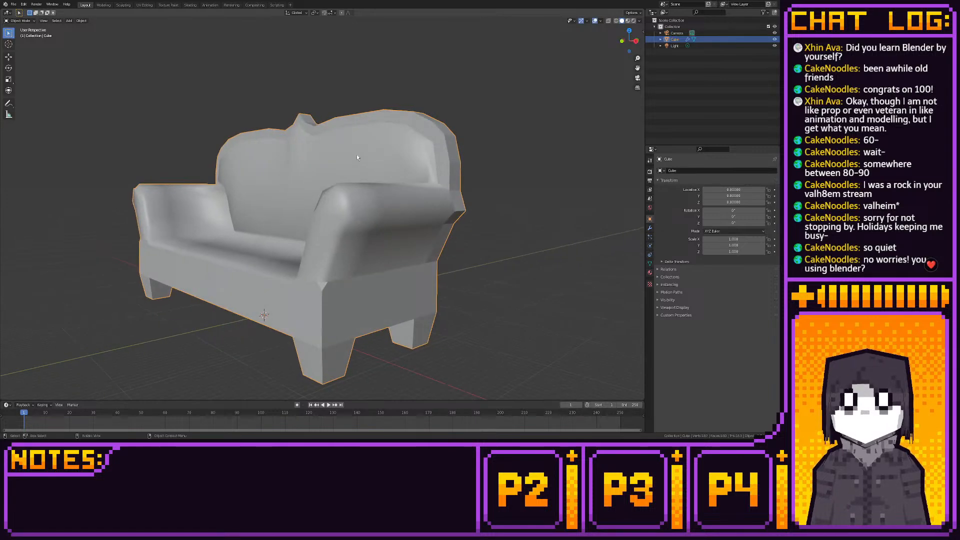
- Move the vertical cut's vertices on the seat and front panel outward toward the armrest in front view
left_click(103, 5)
middle_click_drag(300, 190, 363, 191)
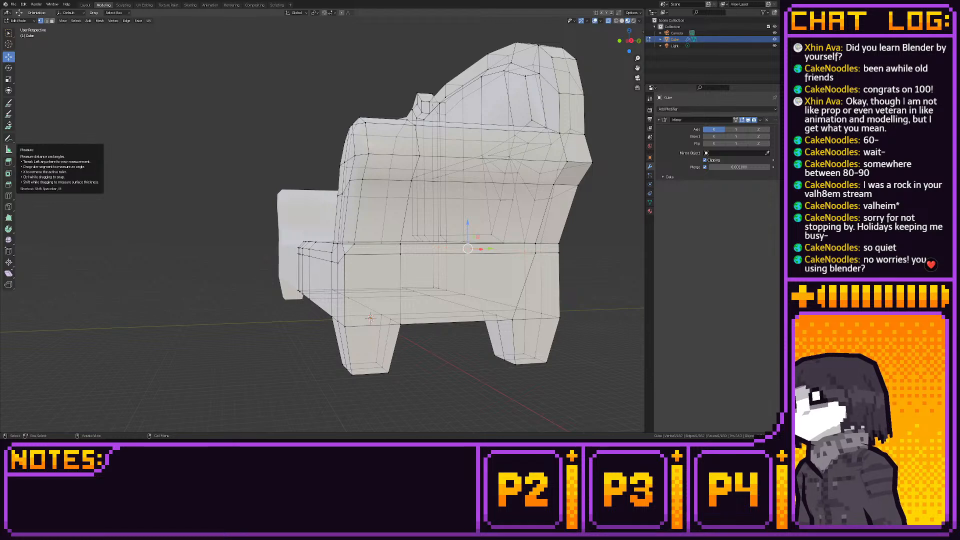
mouse_move(175, 215)
middle_mouse_down()
mouse_move(219, 242)
mouse_move(263, 250)
mouse_move(272, 237)
mouse_move(286, 260)
middle_mouse_up()
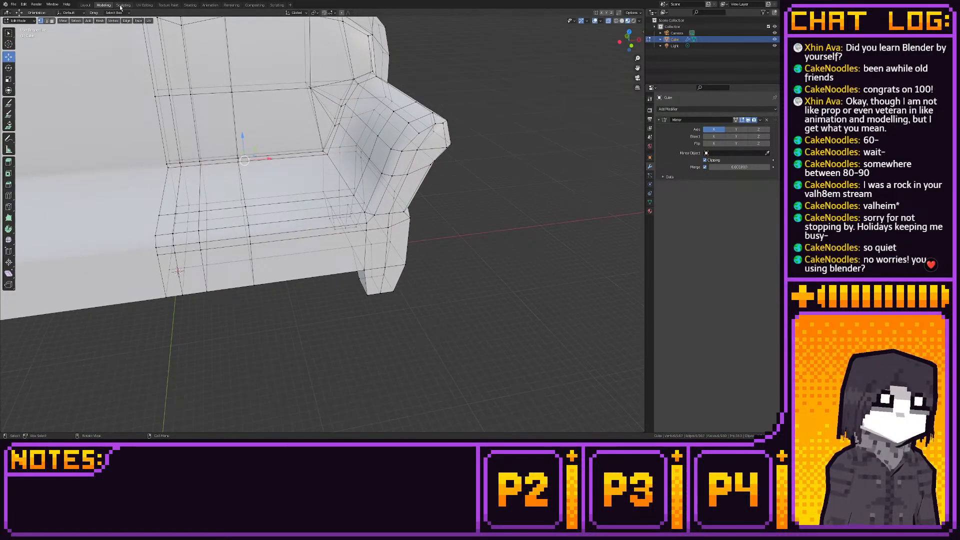
left_click(632, 46)
left_click_drag(248, 204, 310, 286)
left_click_drag(290, 245, 353, 242, "ctrl")
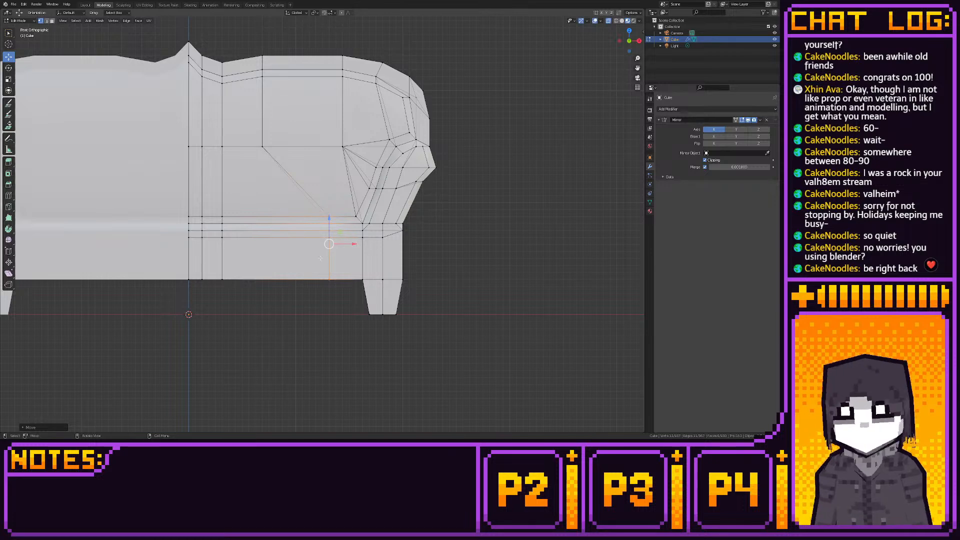
- Shift the vertical cut's bottom vertices on the sofa's base further outward, close to the leg
left_click_drag(320, 268, 369, 278)
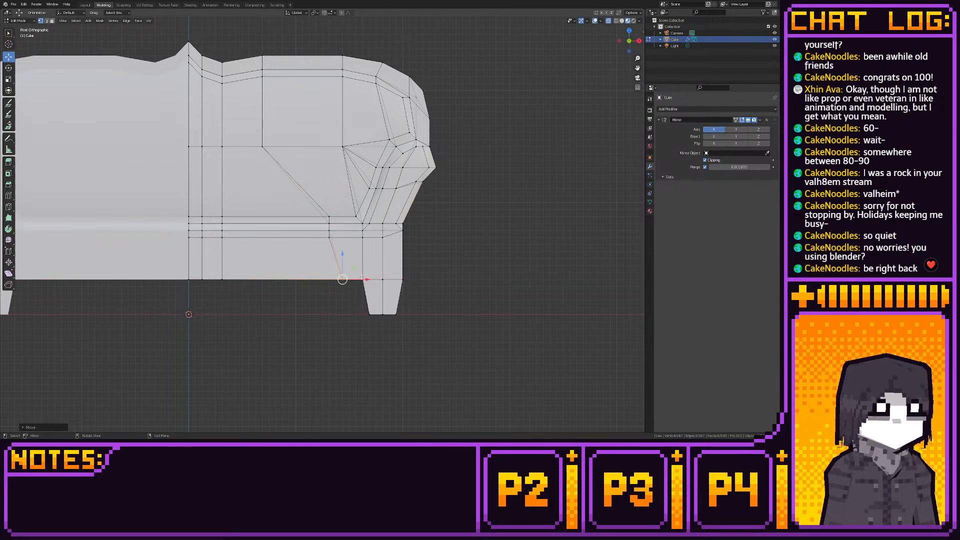
mouse_move(370, 278)
middle_mouse_down()
mouse_move(402, 256)
mouse_move(388, 289)
mouse_move(376, 268)
middle_mouse_up()
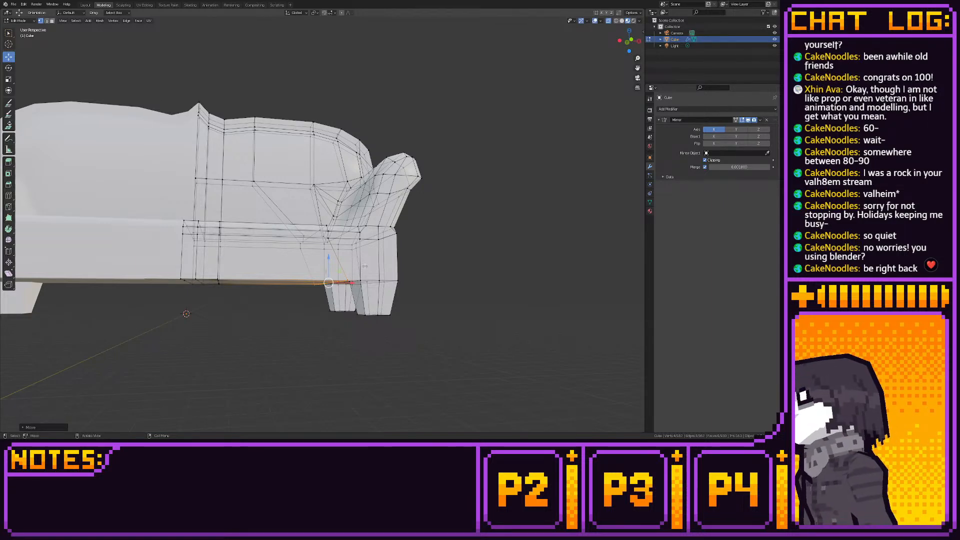
middle_click_drag(367, 258, 345, 248)
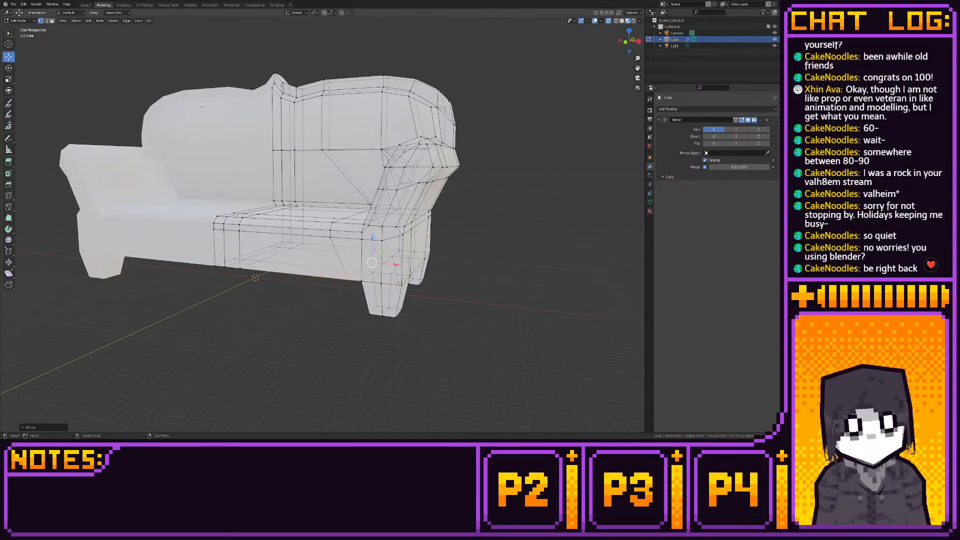
left_click(86, 5)
middle_click_drag(270, 159, 467, 167)
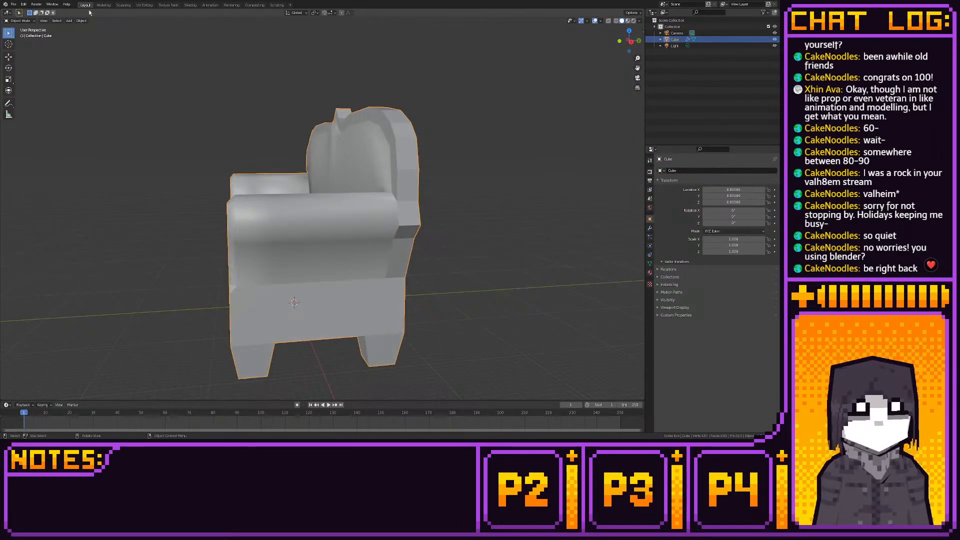
- Try to slant the backrest by shifting its upper vertices rearward along Y in right view
left_click(103, 5)
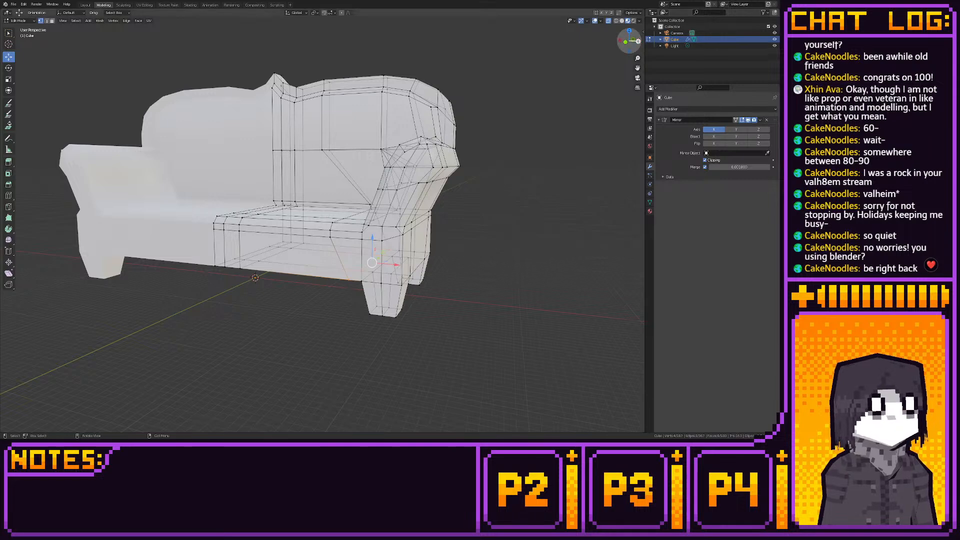
left_click_drag(639, 41, 638, 42)
left_click(638, 41)
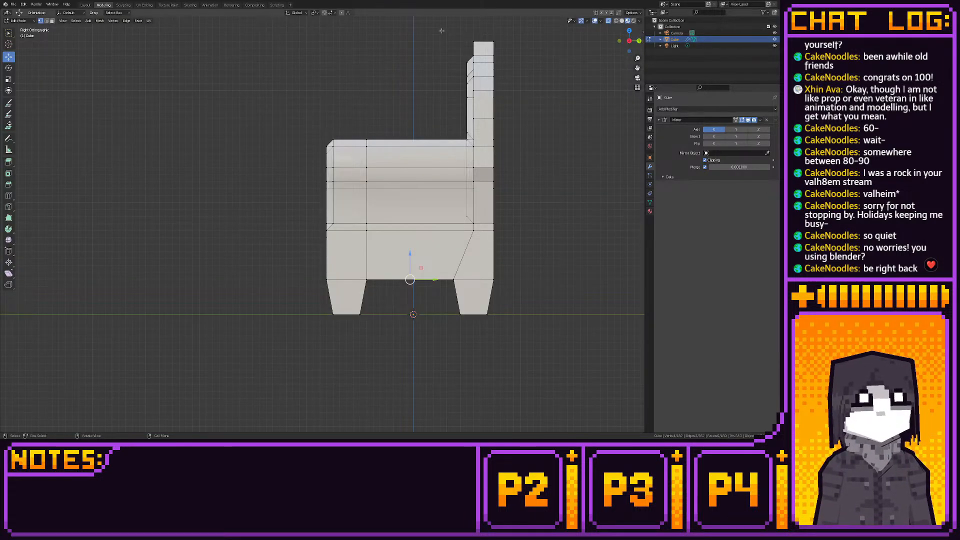
left_click_drag(441, 29, 510, 123)
key("g")
key("y")
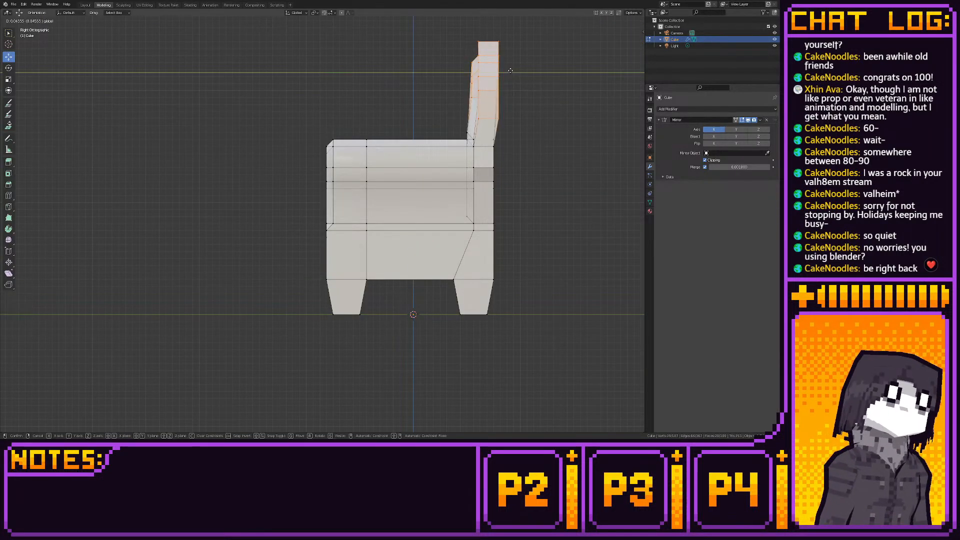
left_click(513, 70)
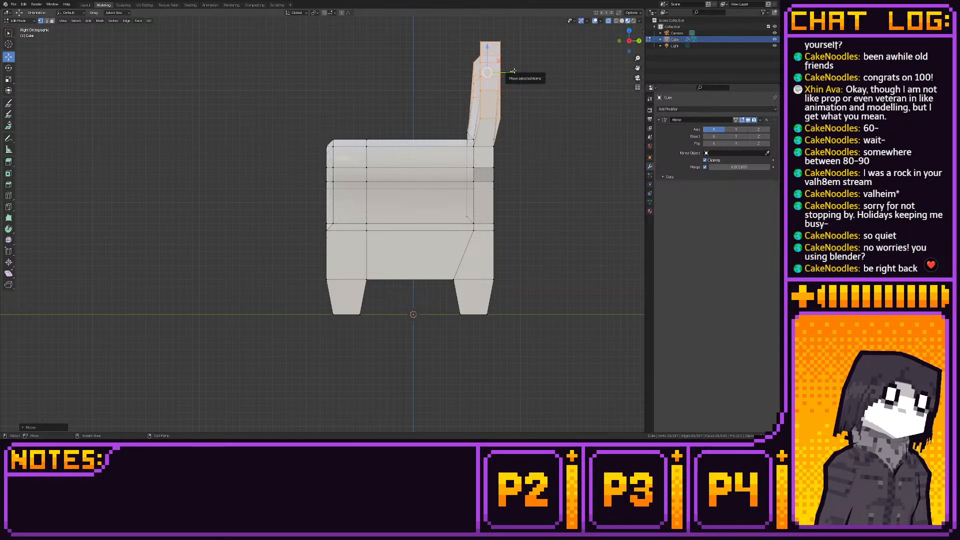
- Try to increase the backrest's slant by moving its successively higher vertex rows further back along Y
middle_click_drag(510, 71, 442, 95, "shift")
left_click_drag(386, 49, 455, 120)
key("g")
key("y")
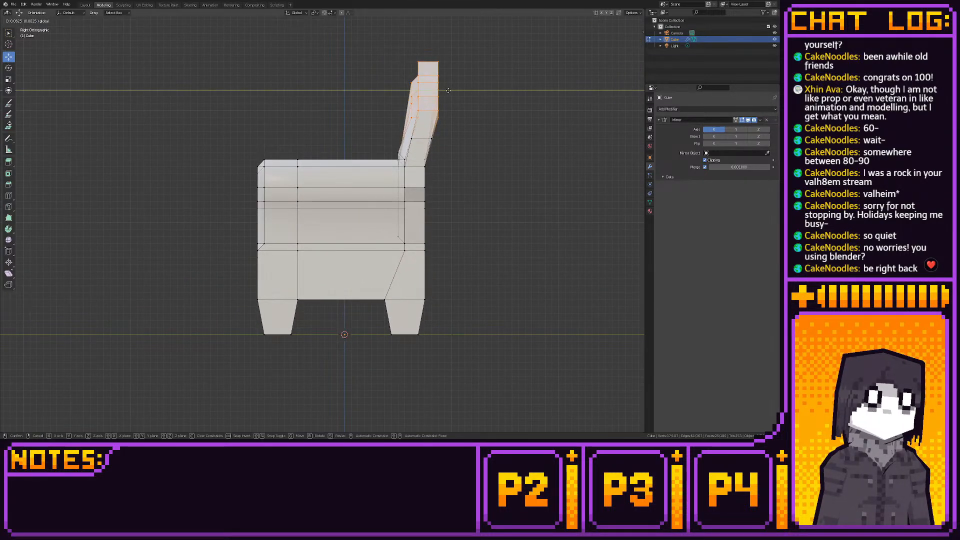
left_click(449, 90)
left_click_drag(368, 51, 450, 110)
key("g")
key("y")
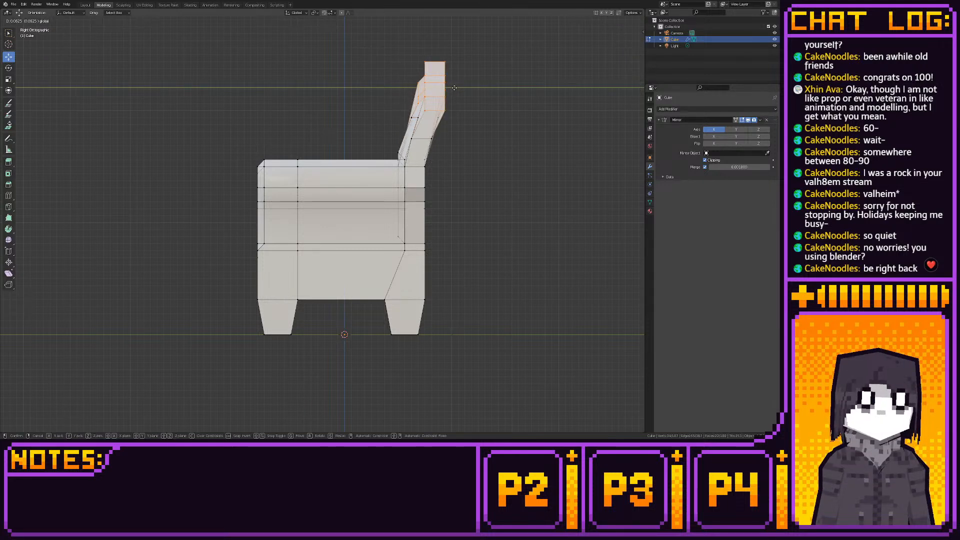
left_click(447, 88)
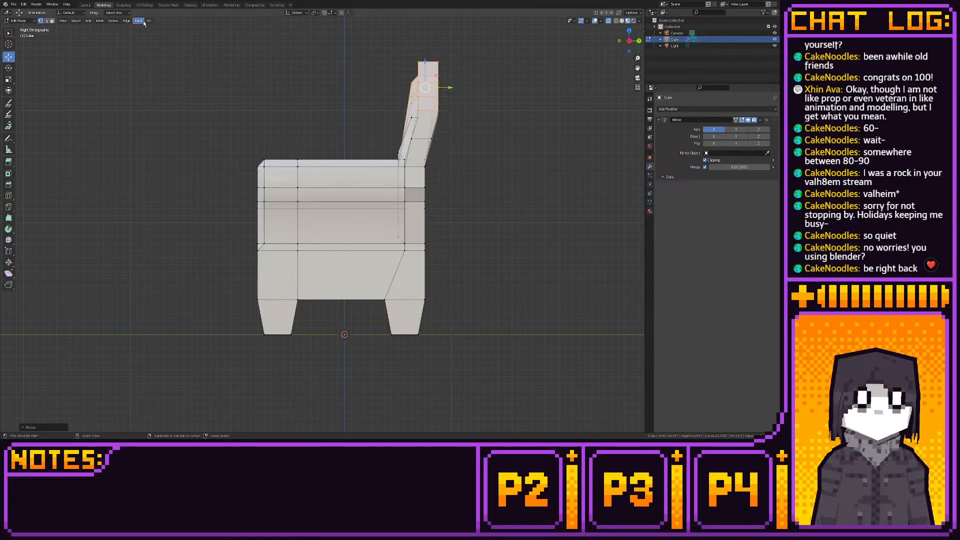
- Check the slanted backrest in object mode, then undo its rearward vertex moves
left_click(86, 5)
middle_click_drag(327, 86, 440, 89)
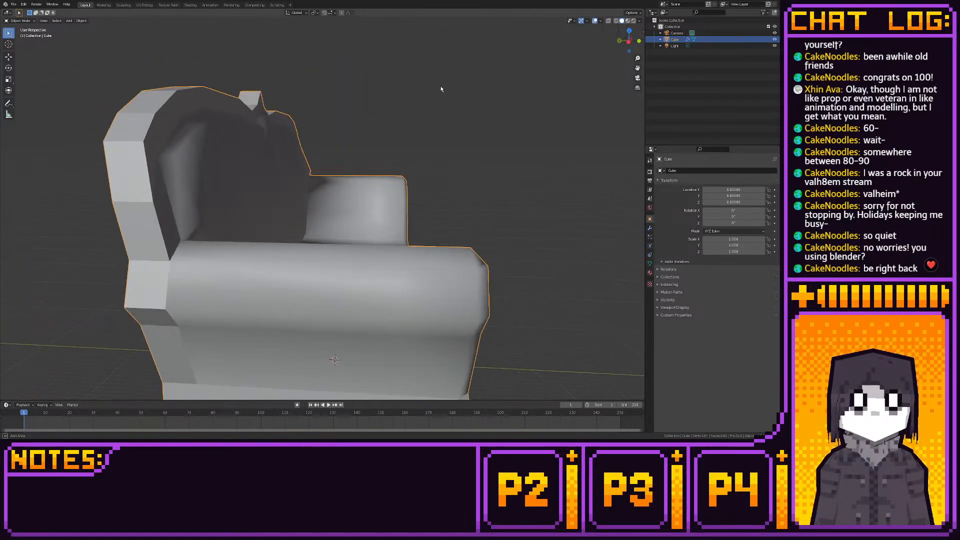
key("Tab")
key("ctrl+z")
key("ctrl+z")
key("ctrl+z")
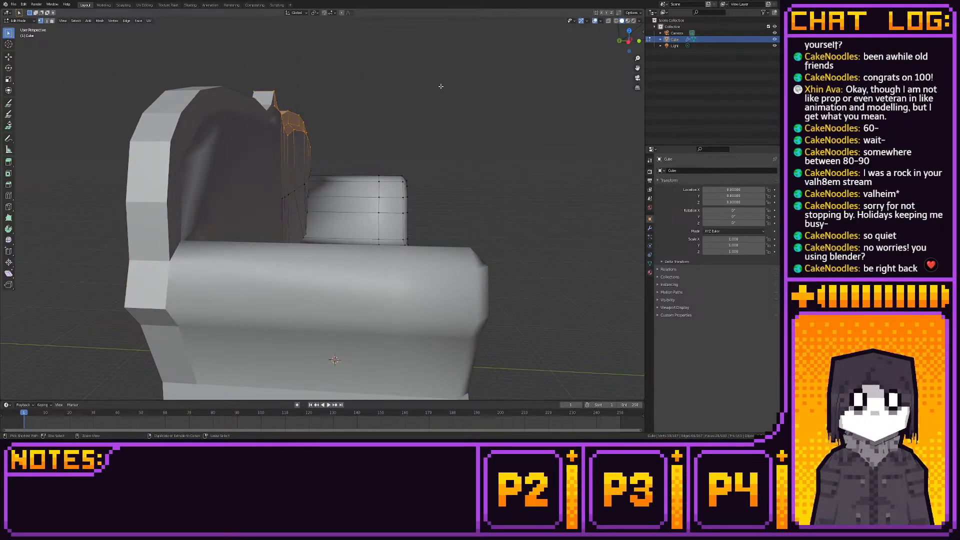
- Adjust the inset backrest panel's lower outer corner vertex just above the armrest in front view
middle_click_drag(437, 91, 54, 130)
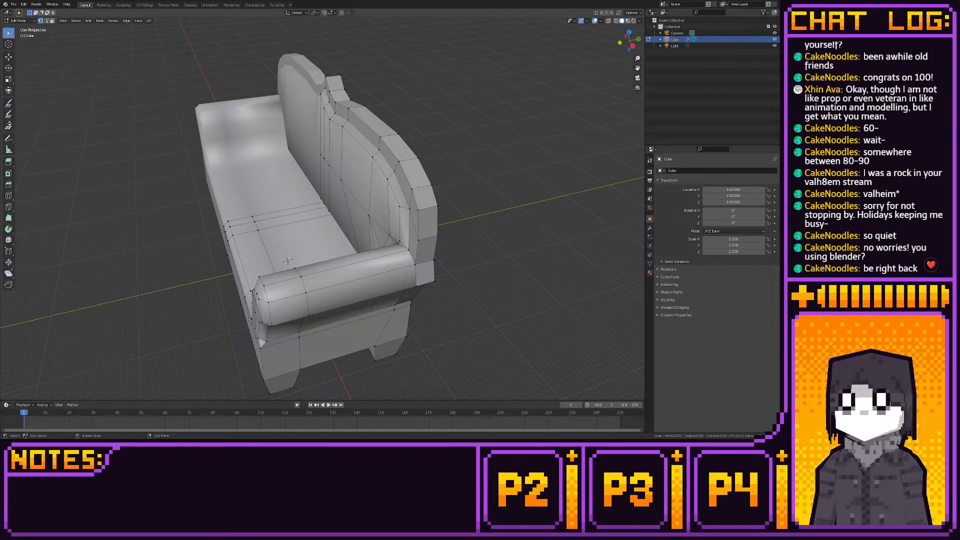
middle_click_drag(270, 210, 282, 188)
scroll(281, 188, "up", 3)
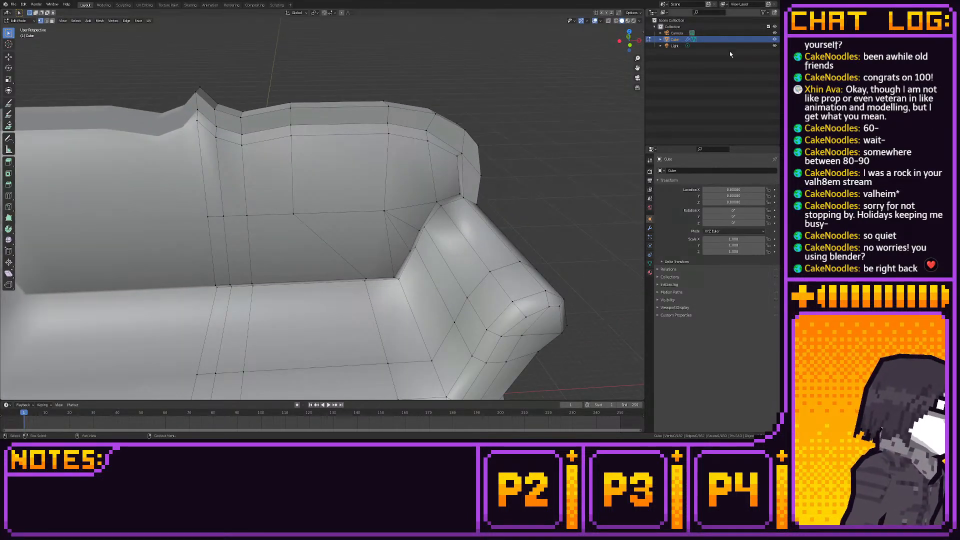
left_click(630, 44)
middle_click_drag(555, 81, 540, 66, "shift")
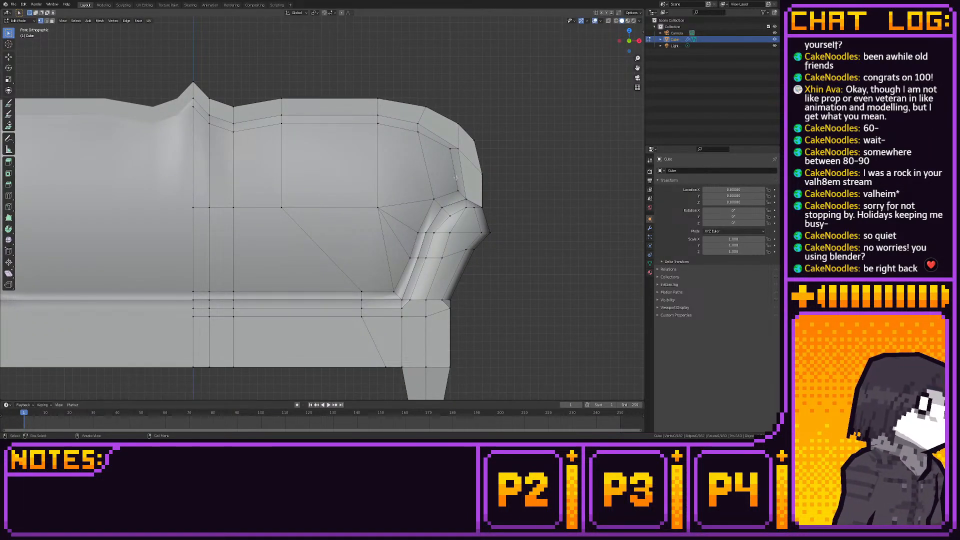
scroll(404, 184, "up", 3)
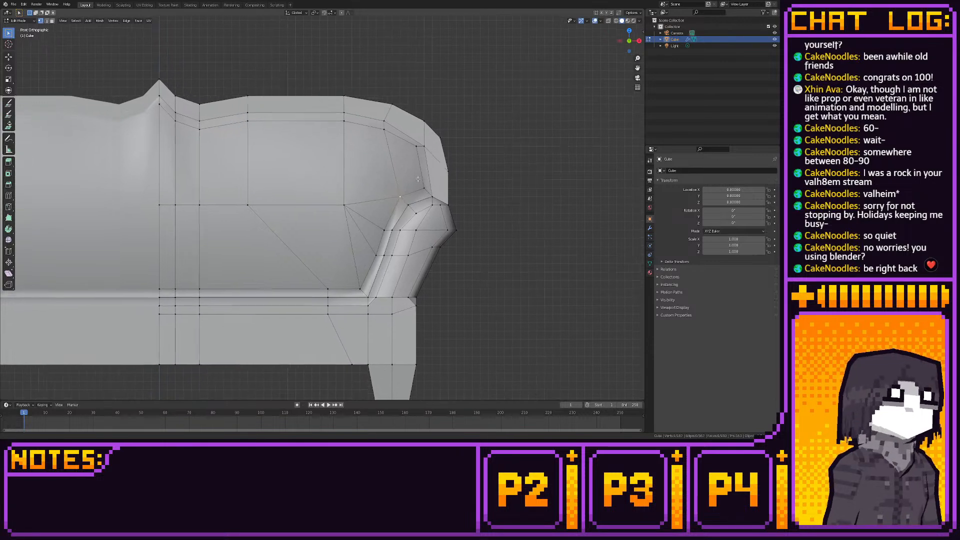
scroll(422, 184, "up", 1)
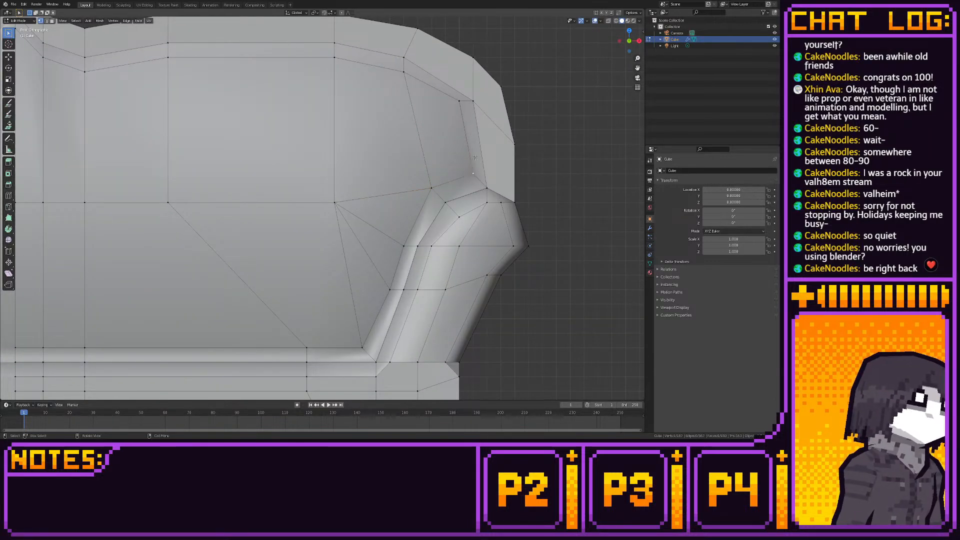
left_click(11, 57)
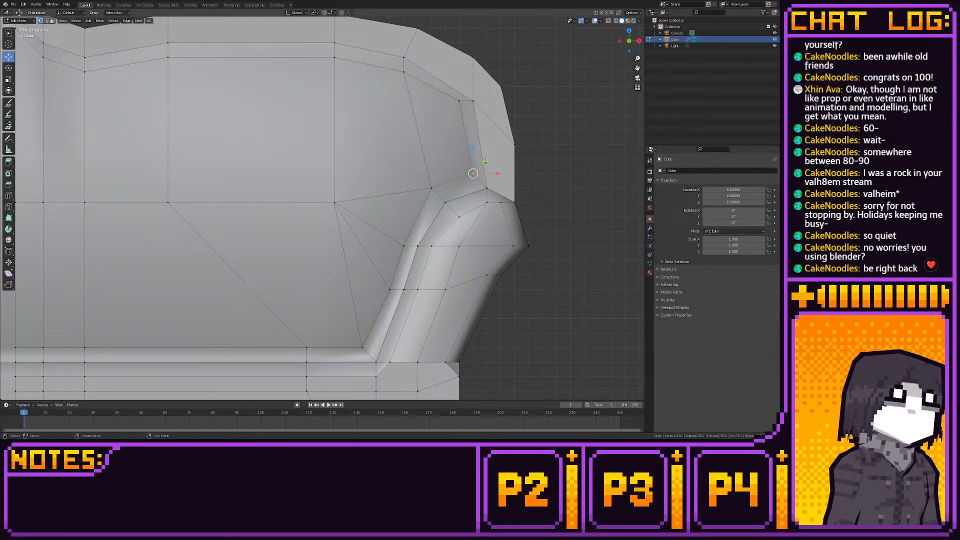
left_click_drag(486, 162, 485, 164)
- Reposition the backrest vertex at the armrest's inner upper edge in front view and check it from behind
left_click(432, 187)
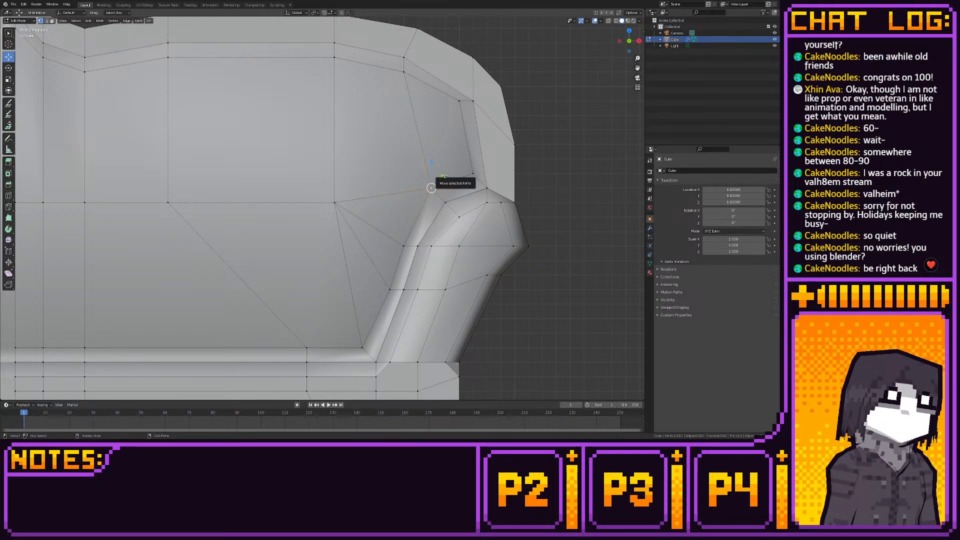
left_click_drag(444, 175, 475, 170)
middle_click_drag(475, 170, 437, 202)
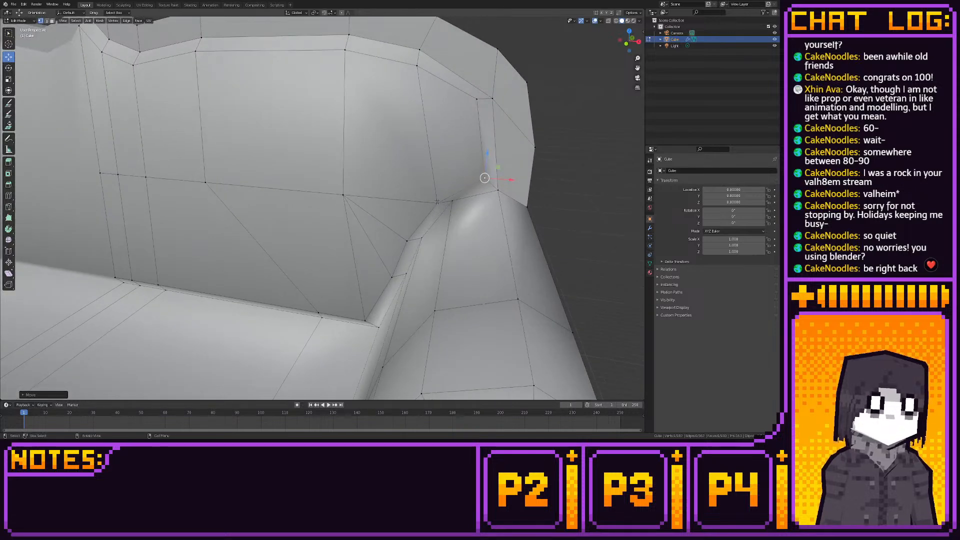
key("KP_1")
key("g")
key("x")
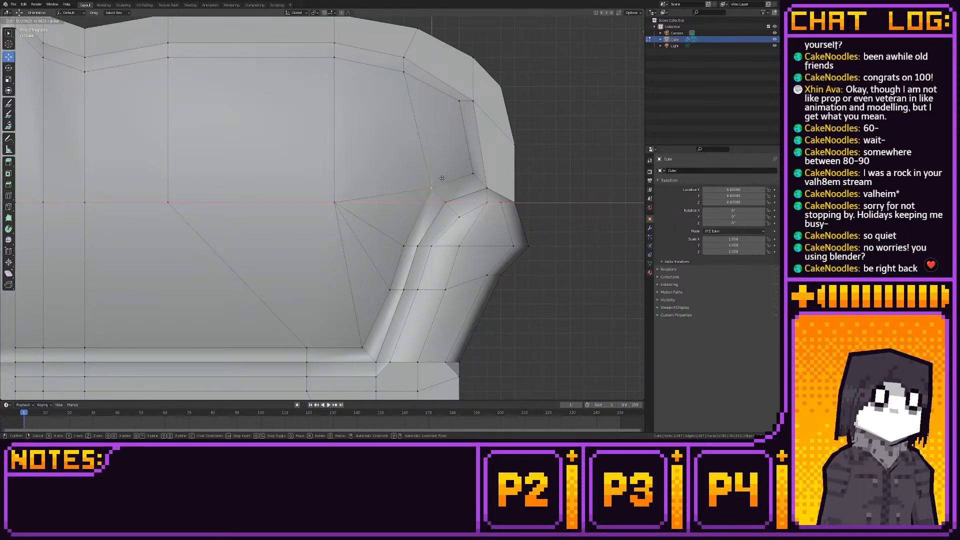
left_click(442, 179)
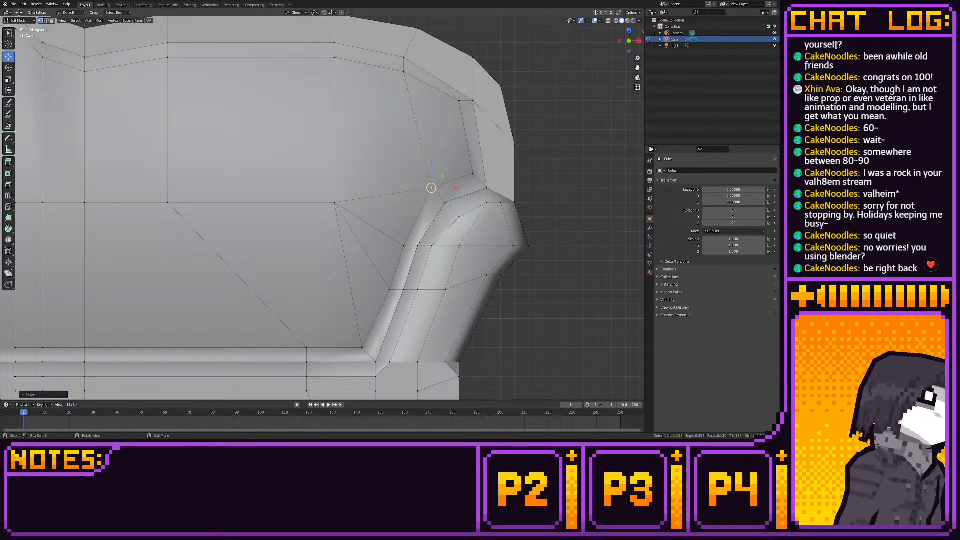
scroll(431, 190, "down", 5)
middle_click_drag(431, 190, 607, 198)
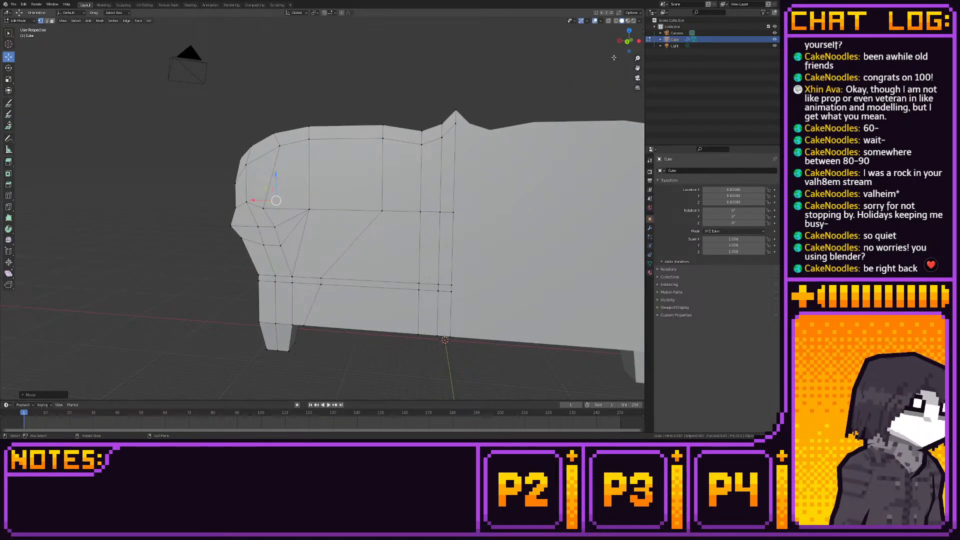
- Turn on X-ray in front view and try to reposition the outer edge vertices at the backrest's rounded upper corner
left_click(631, 41)
middle_click_drag(313, 210, 435, 215, "shift")
scroll(392, 228, "up", 1)
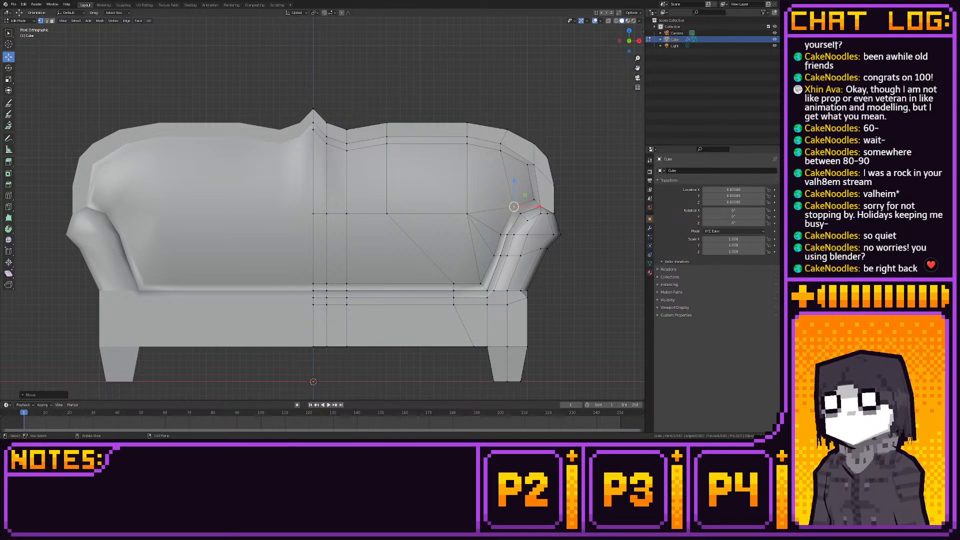
left_click(508, 129)
middle_click_drag(563, 134, 444, 152)
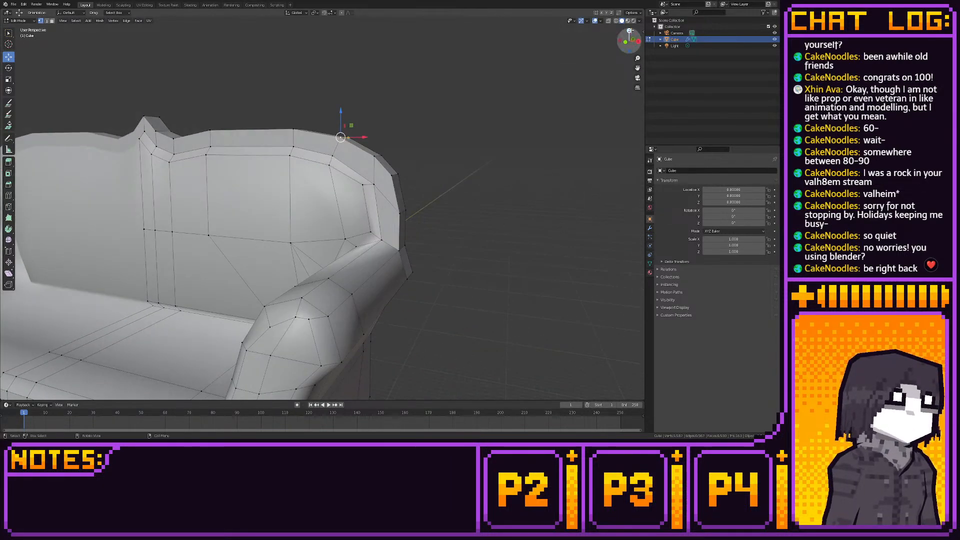
left_click(628, 43)
scroll(485, 91, "up", 4)
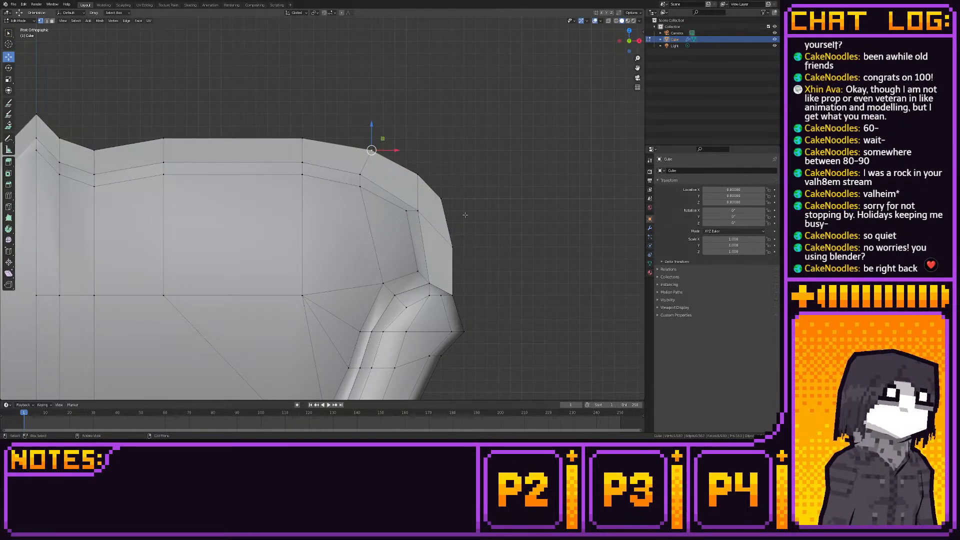
key("alt+z")
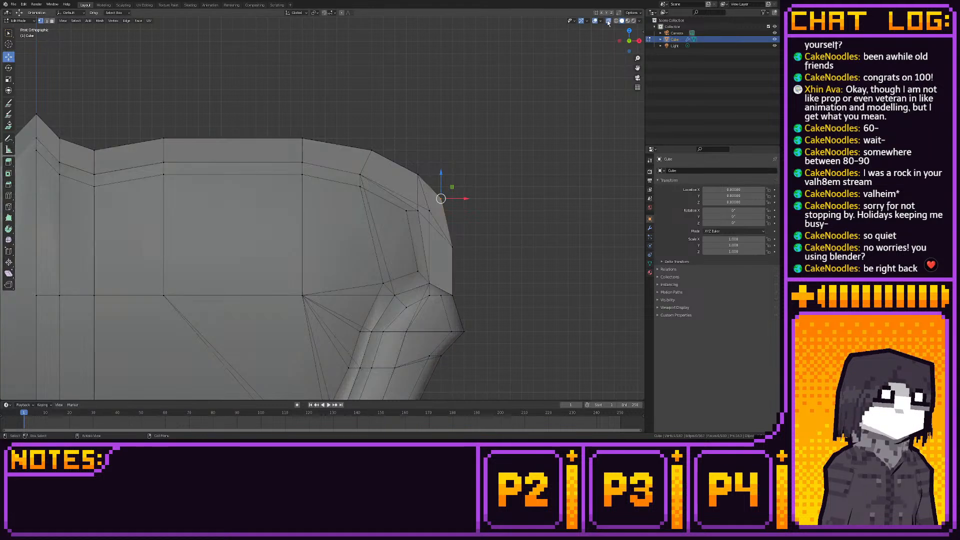
left_click_drag(491, 170, 438, 206)
key("g")
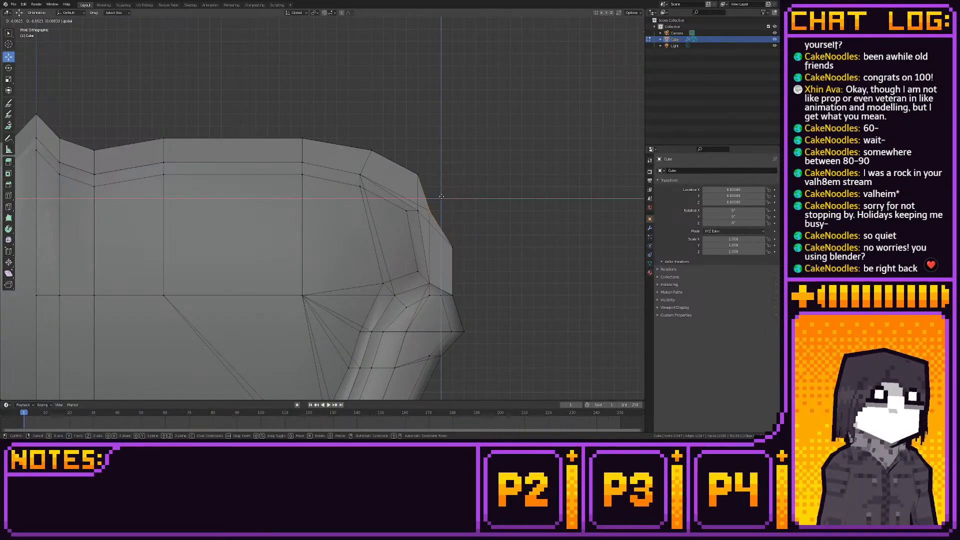
left_click(439, 197)
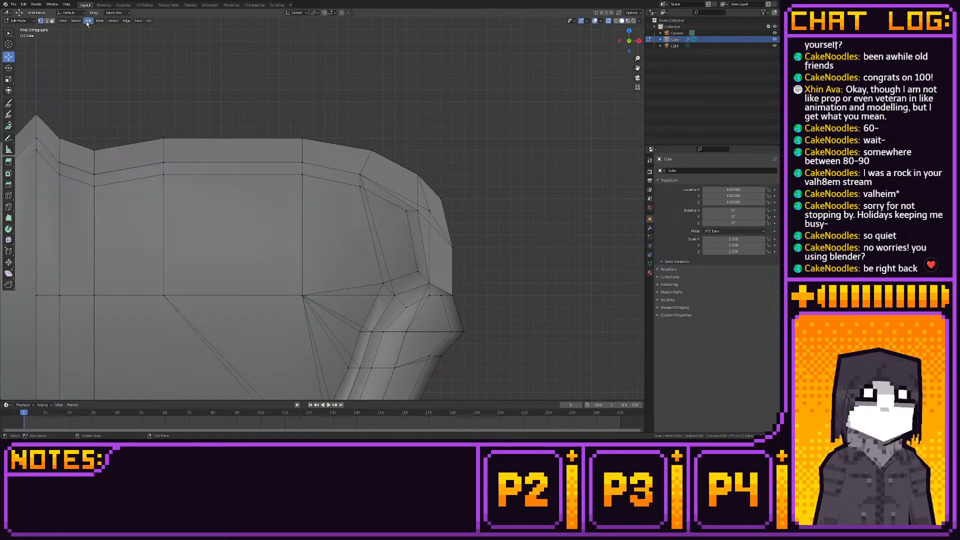
- Switch to material preview shading and examine the sofa mesh from the front, above, behind and the armrest corner
key("Tab")
key("Tab")
left_click(628, 21)
scroll(302, 246, "down", 4)
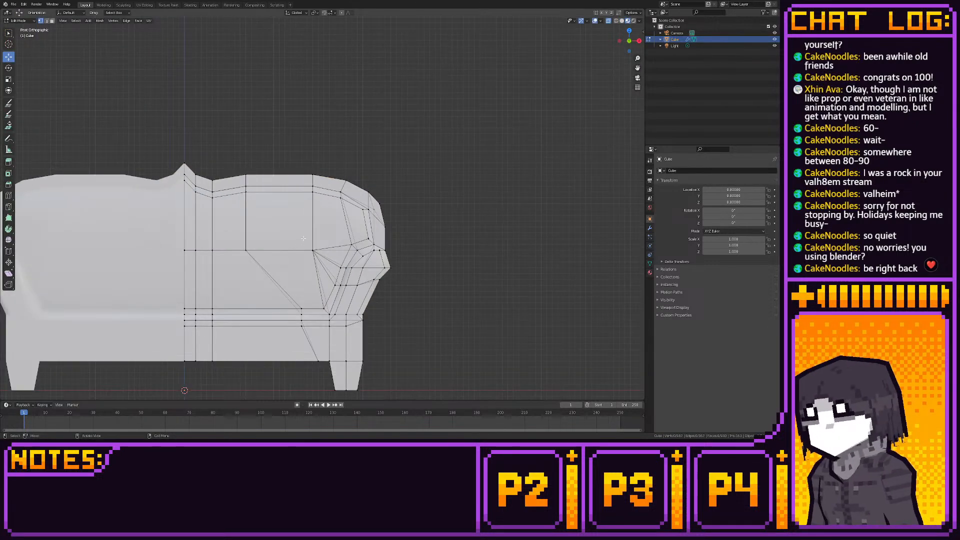
middle_click_drag(281, 238, 280, 167)
scroll(273, 220, "down", 4)
scroll(281, 167, "up", 1)
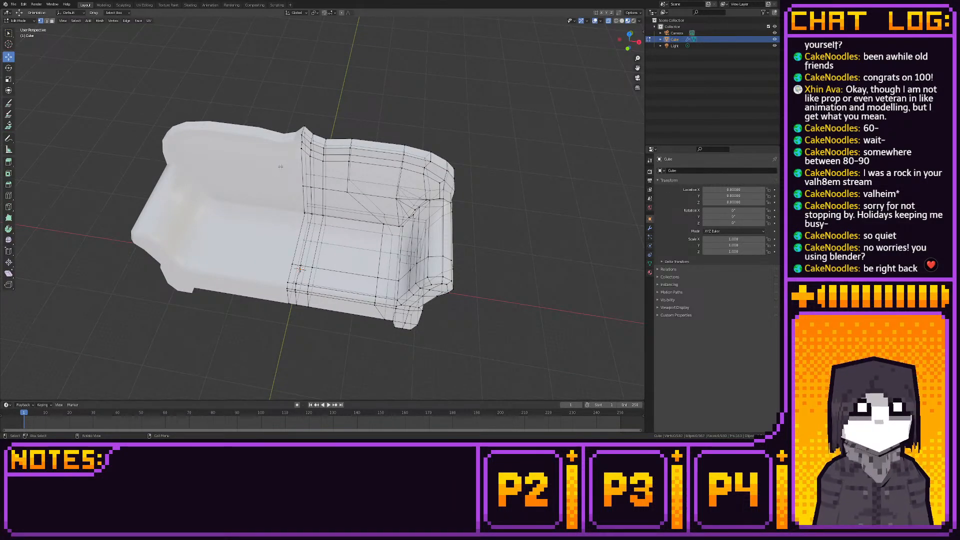
middle_click_drag(373, 180, 318, 173)
scroll(318, 173, "up", 2)
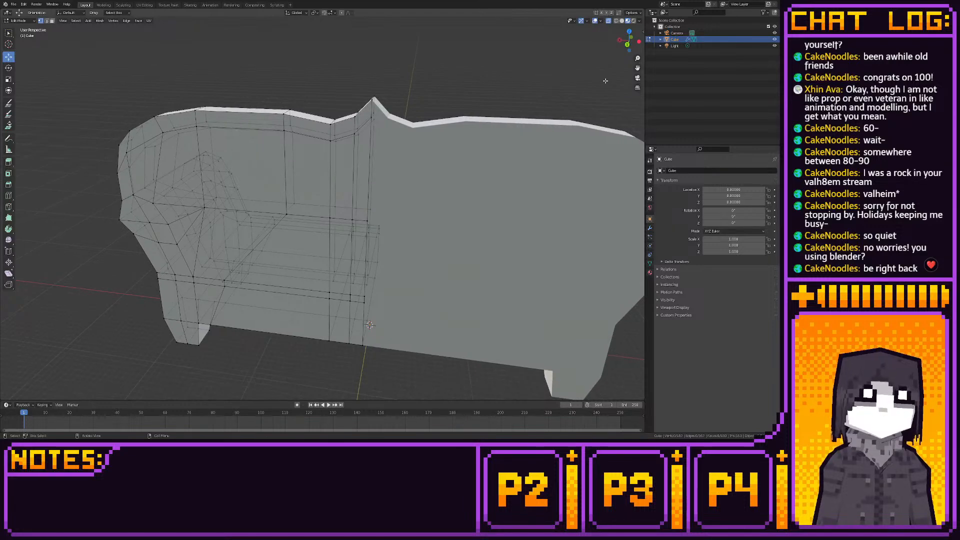
left_click(628, 44)
middle_click_drag(419, 188, 449, 157, "shift")
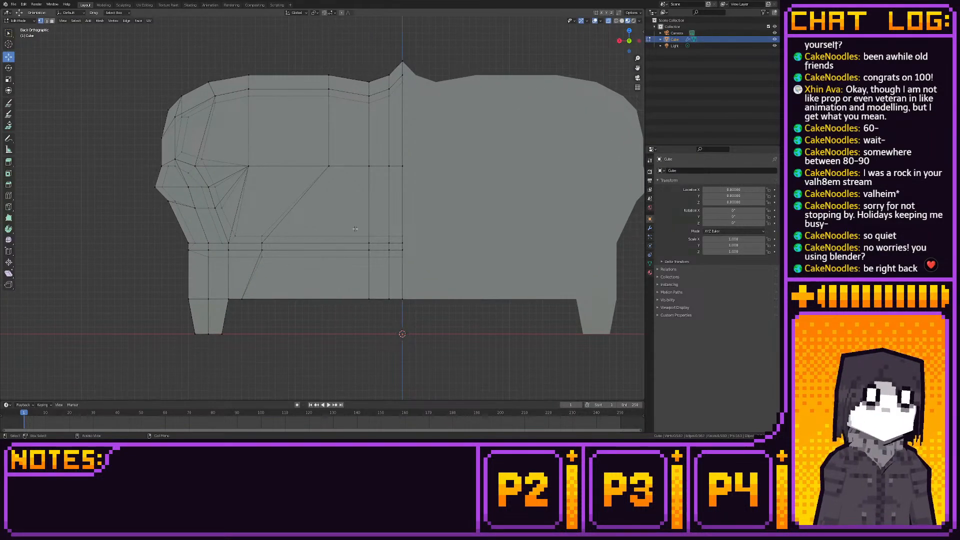
middle_click_drag(355, 228, 491, 217)
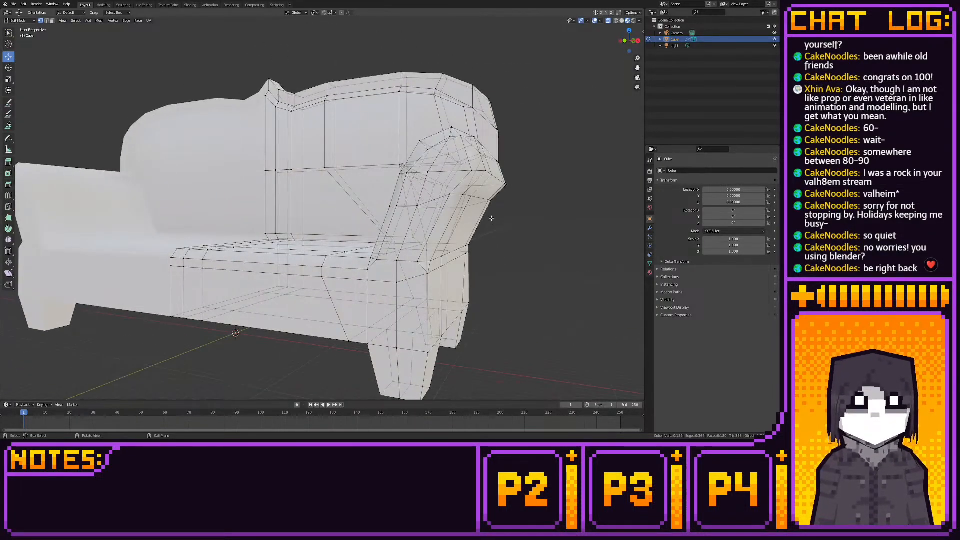
- Move the vertex row just below the seat's front edge down along Z to widen the band above the base
key("3")
middle_click_drag(488, 179, 523, 180)
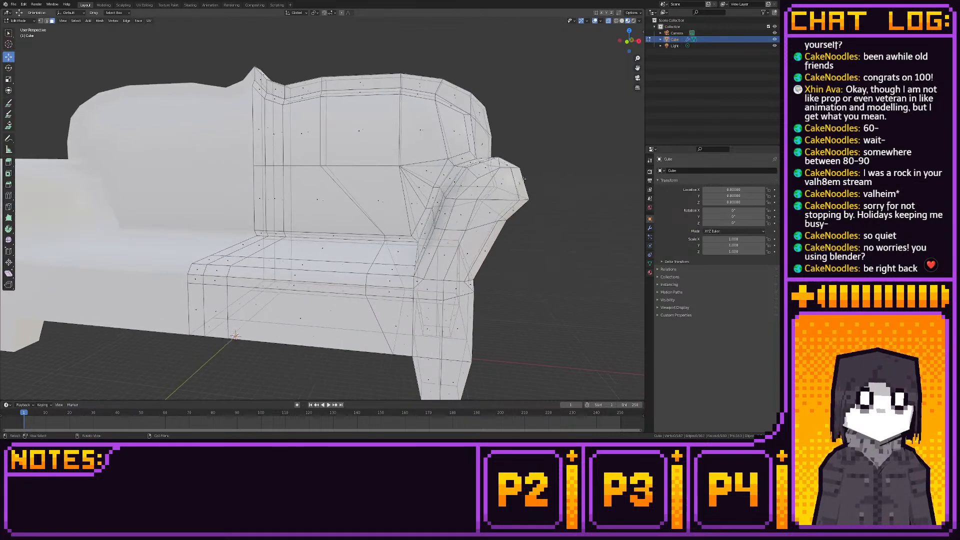
left_click(627, 42)
scroll(275, 242, "up", 2)
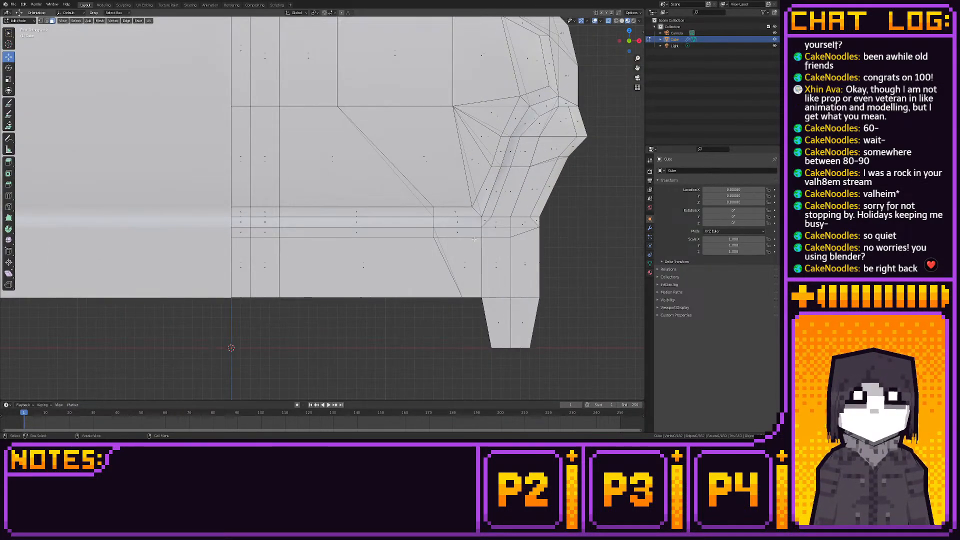
key("1")
key("b")
left_click_drag(274, 242, 490, 246)
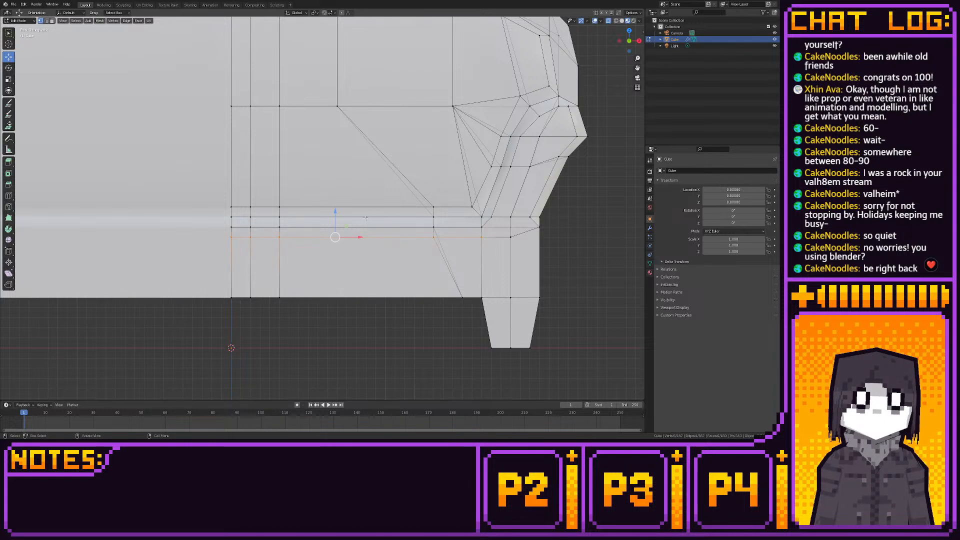
left_click_drag(333, 212, 344, 235)
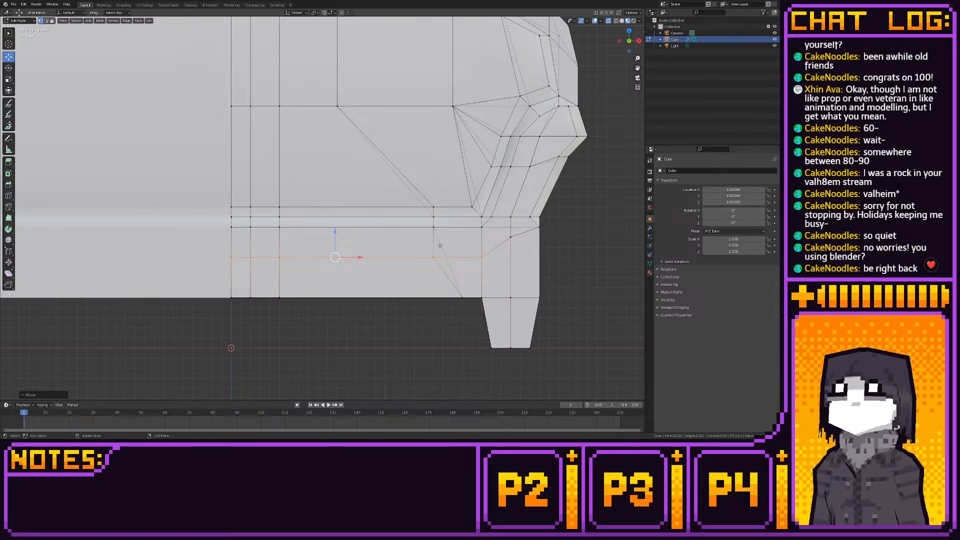
scroll(479, 274, "down", 5)
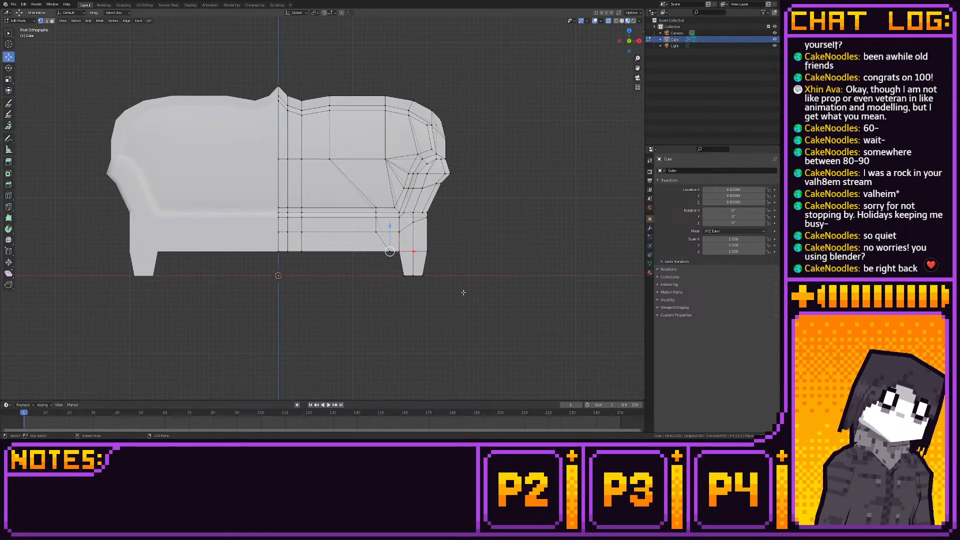
- Apply Shade Smooth to the faces of the horizontal bands between the backrest and the lower base
scroll(480, 301, "up", 3)
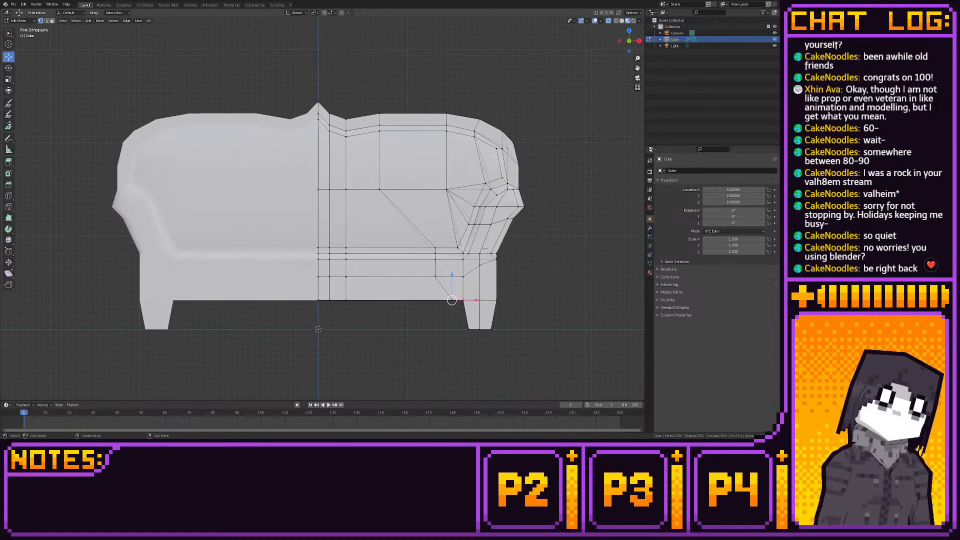
key("3")
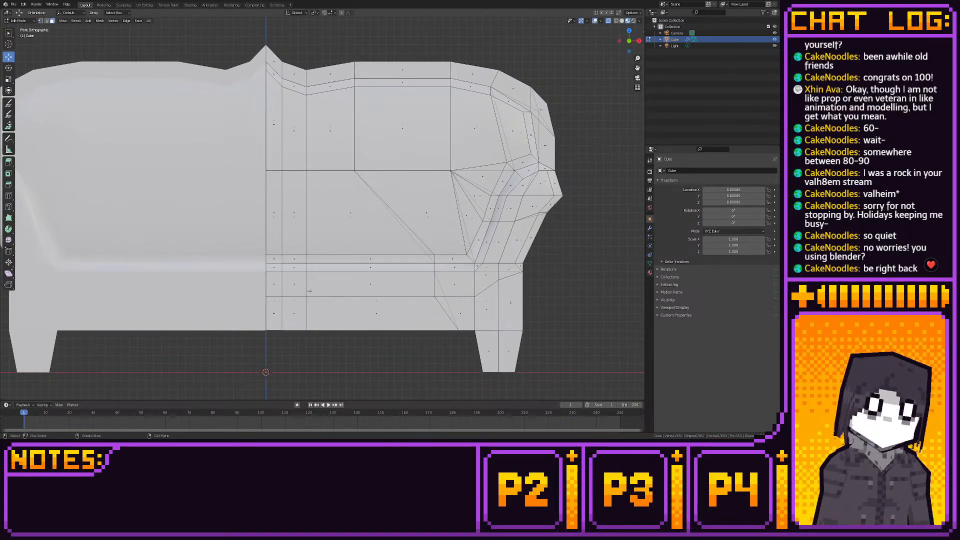
key("2")
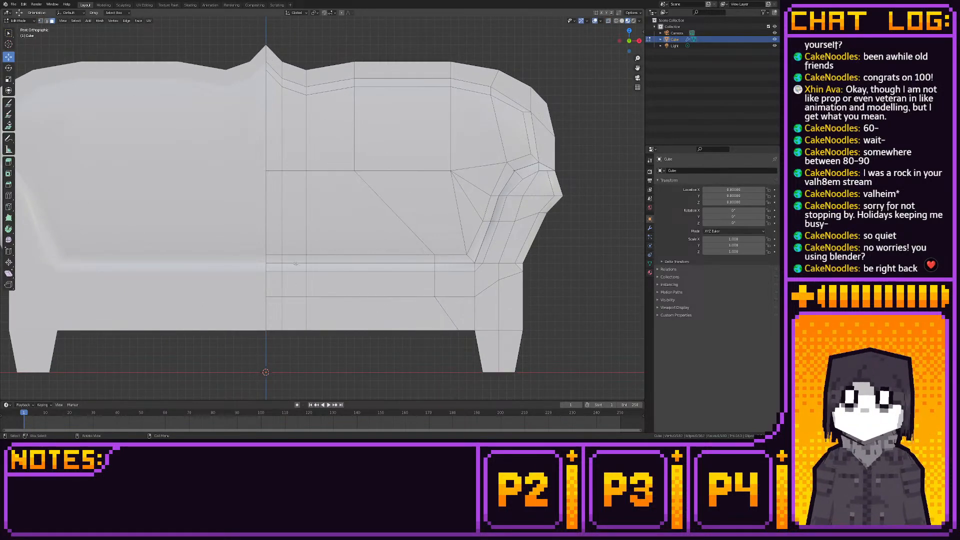
left_click_drag(269, 259, 440, 275)
right_click(426, 273)
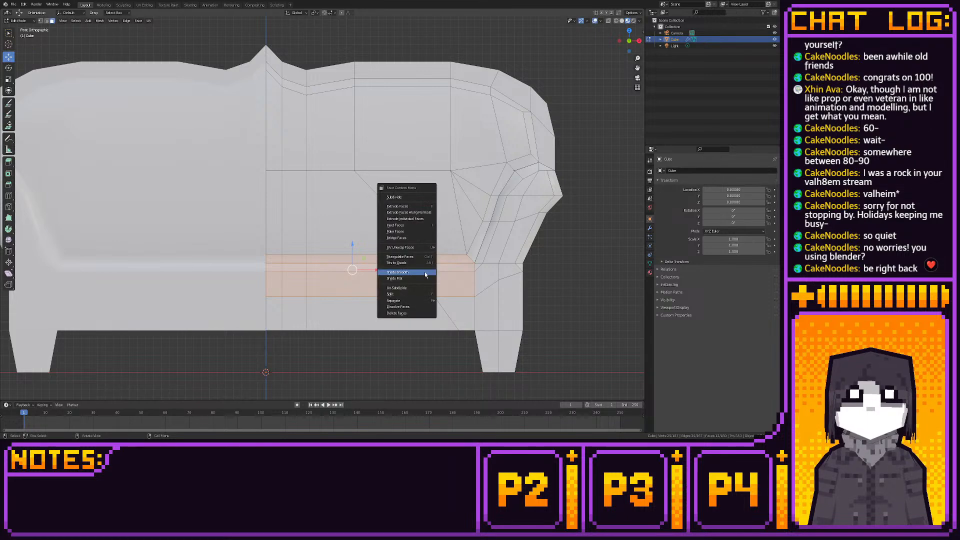
left_click(427, 273)
left_click(578, 295)
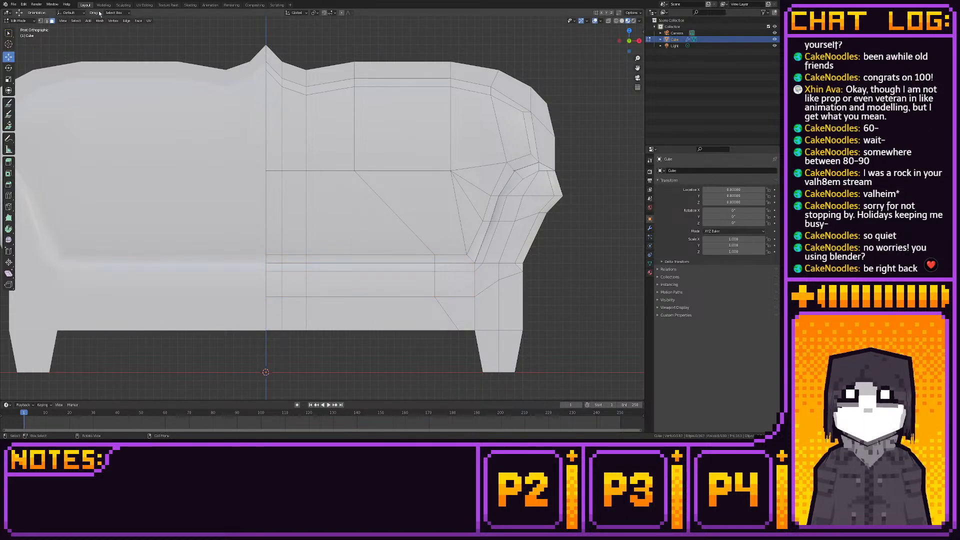
- Examine the sofa's shading in object mode from several angles, including its underside
mouse_move(128, 51)
middle_mouse_down()
mouse_move(148, 71)
mouse_move(120, 62)
mouse_move(133, 66)
middle_mouse_up()
scroll(152, 70, "down", 6)
scroll(175, 114, "up", 3)
scroll(175, 114, "up", 1)
middle_click_drag(175, 114, 246, 114)
scroll(81, 88, "down", 4)
key("Tab")
scroll(249, 113, "up", 2)
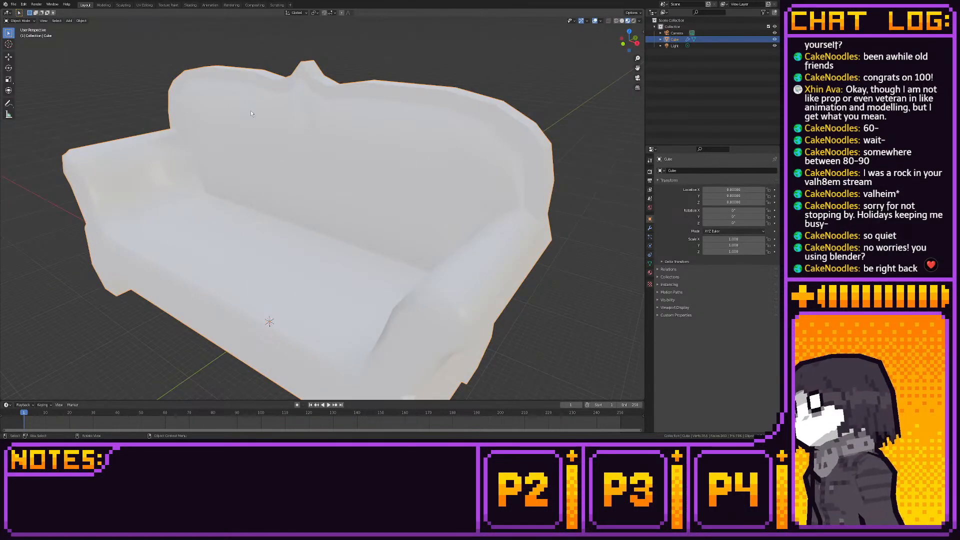
scroll(251, 114, "down", 4)
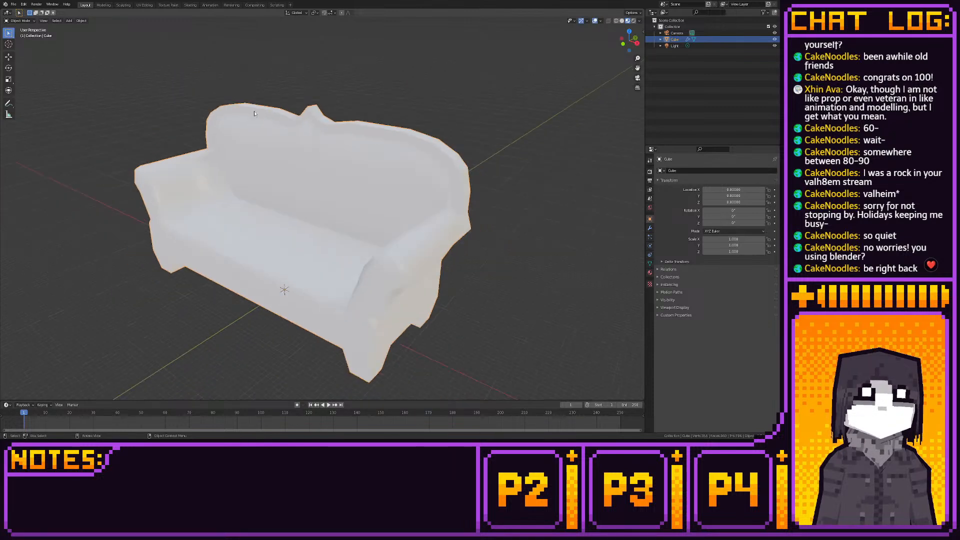
left_click(254, 110)
middle_click_drag(254, 110, 292, 124)
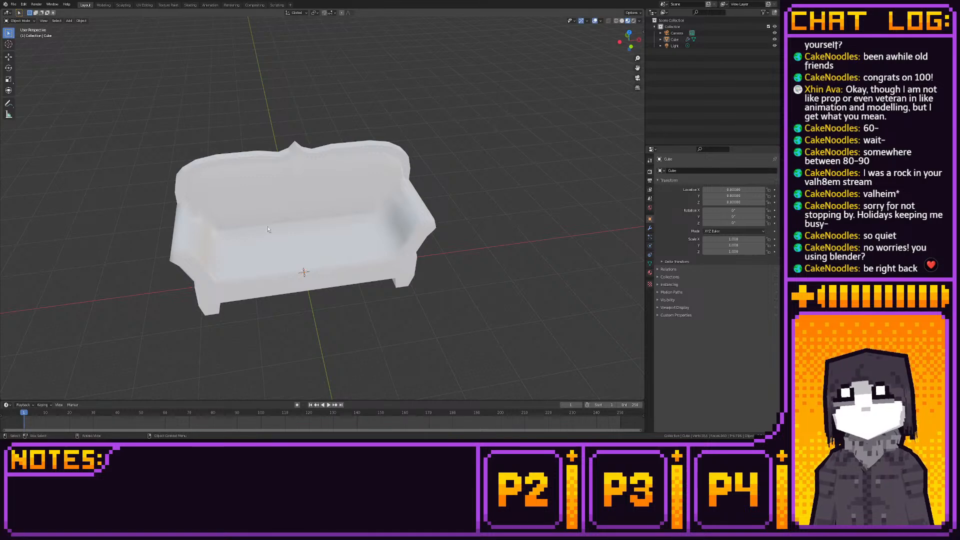
middle_click_drag(328, 249, 258, 146)
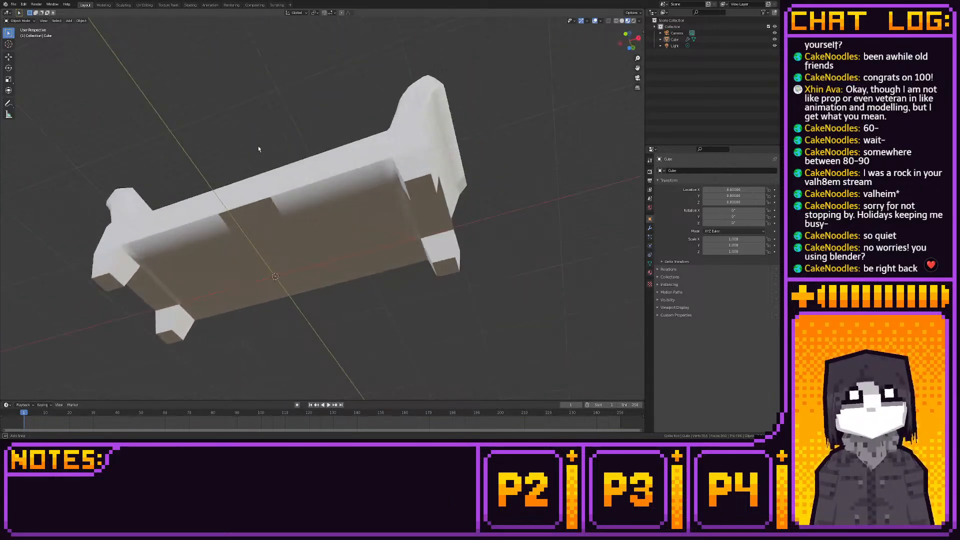
left_click(301, 233)
middle_click_drag(263, 228, 259, 226)
left_click(104, 5)
middle_click_drag(255, 162, 500, 165)
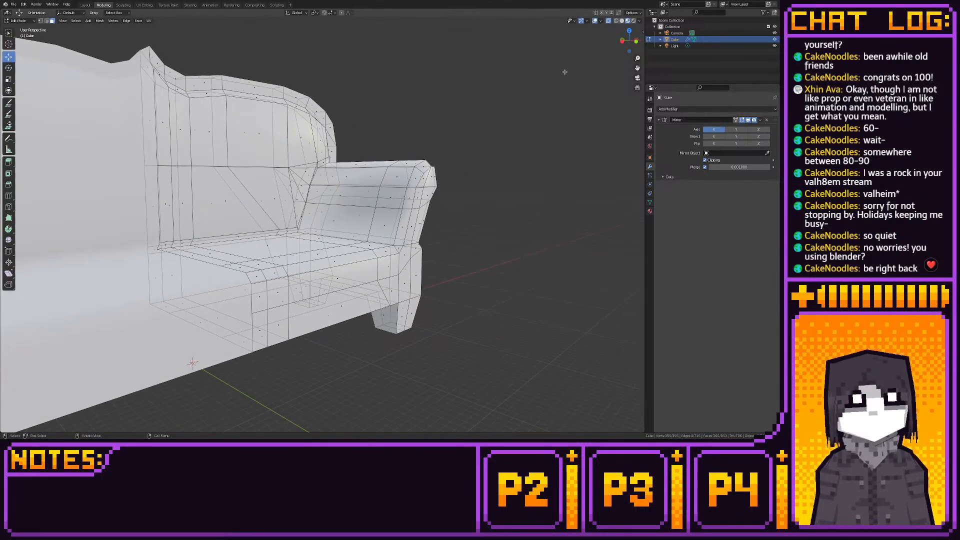
left_click(635, 41)
left_click_drag(143, 358, 497, 298)
right_click(494, 296)
key("Escape")
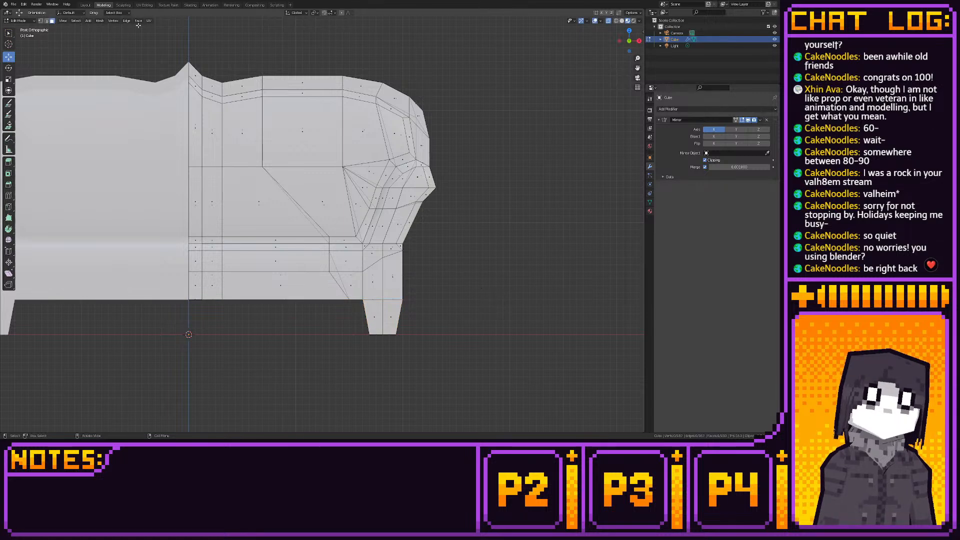
- Return to the Layout workspace and check the whole sofa in object mode
left_click(85, 5)
middle_click_drag(301, 173, 326, 192)
scroll(362, 228, "up", 5)
scroll(322, 208, "down", 3)
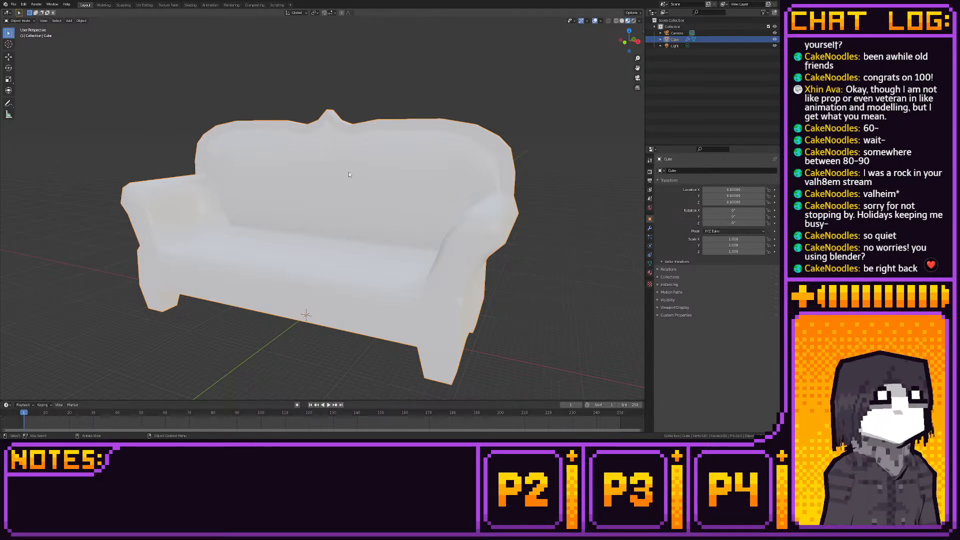
- Add a plane mesh to the scene and move it onto the floor in front of the sofa
scroll(320, 185, "down", 3)
key("shift+a")
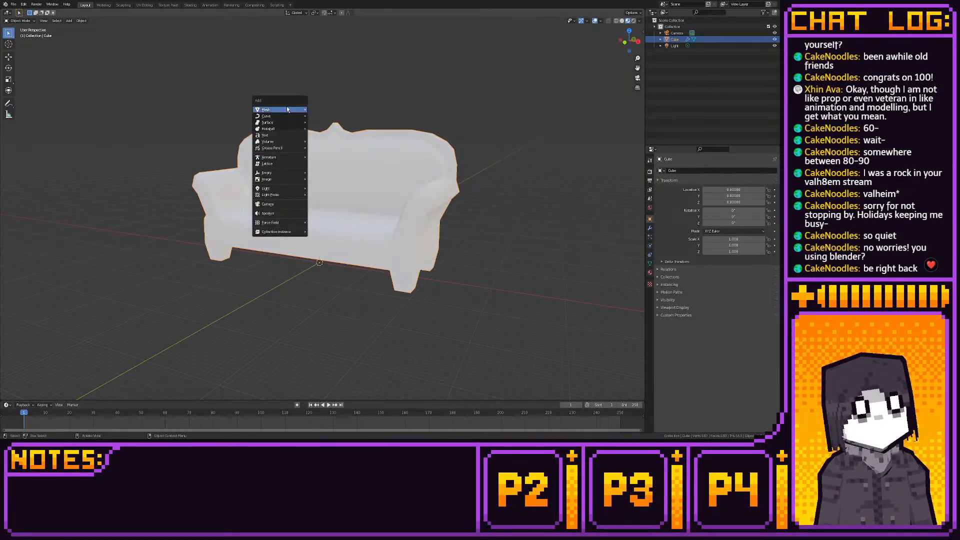
mouse_move(286, 109)
left_click(338, 110)
middle_click_drag(350, 240, 323, 284)
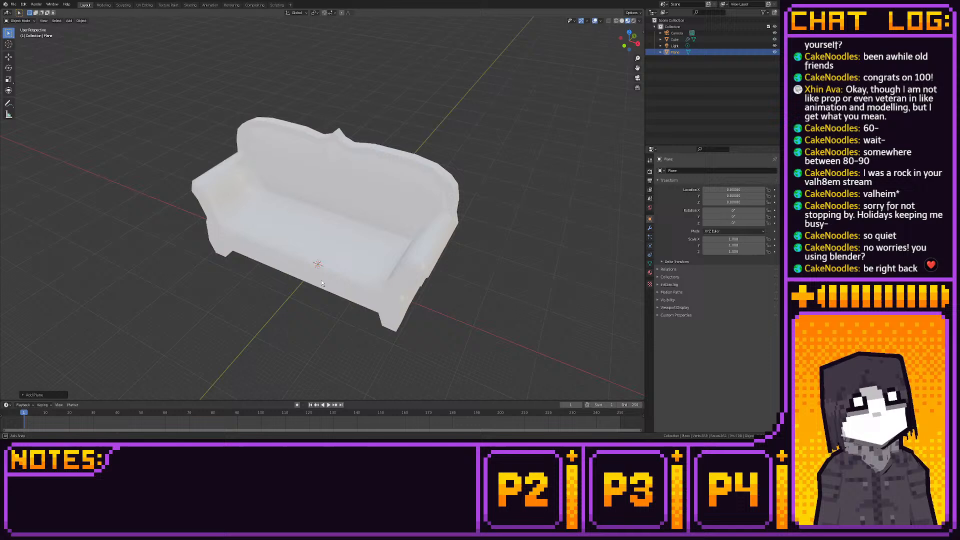
left_click(9, 57)
left_click_drag(334, 261, 297, 332)
middle_click_drag(319, 326, 340, 272, "shift")
- Scale the plane down beside the sofa, then delete it
key("s")
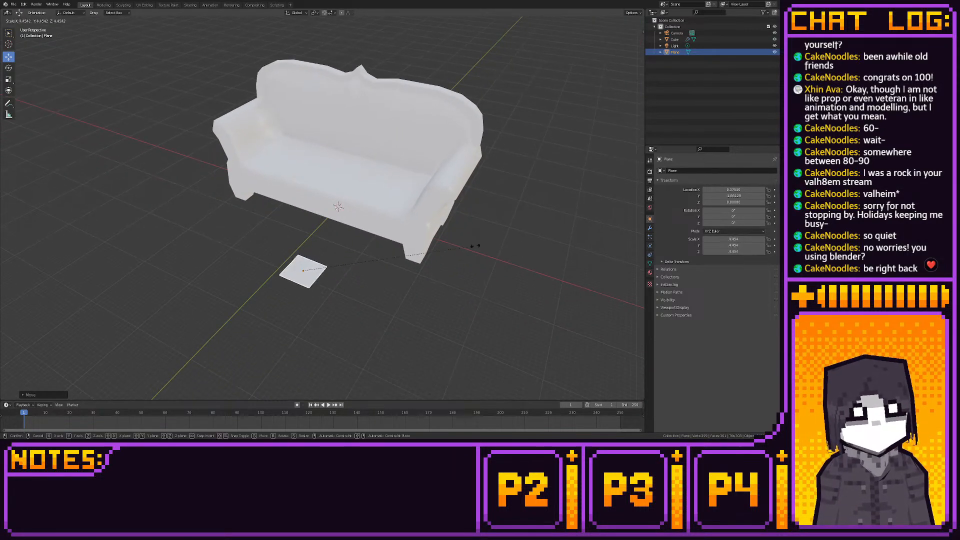
left_click(378, 207)
scroll(256, 277, "up", 6)
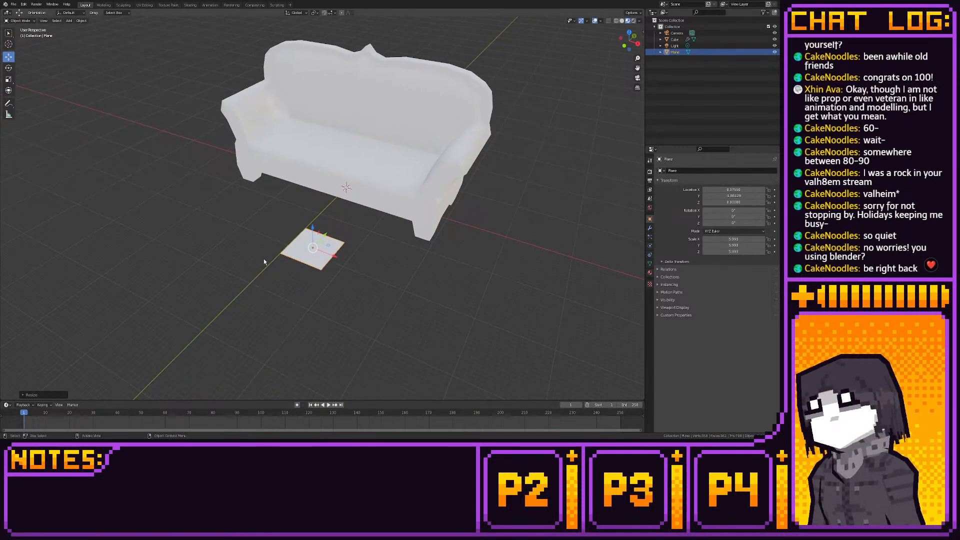
middle_click_drag(249, 250, 297, 297)
key("Delete")
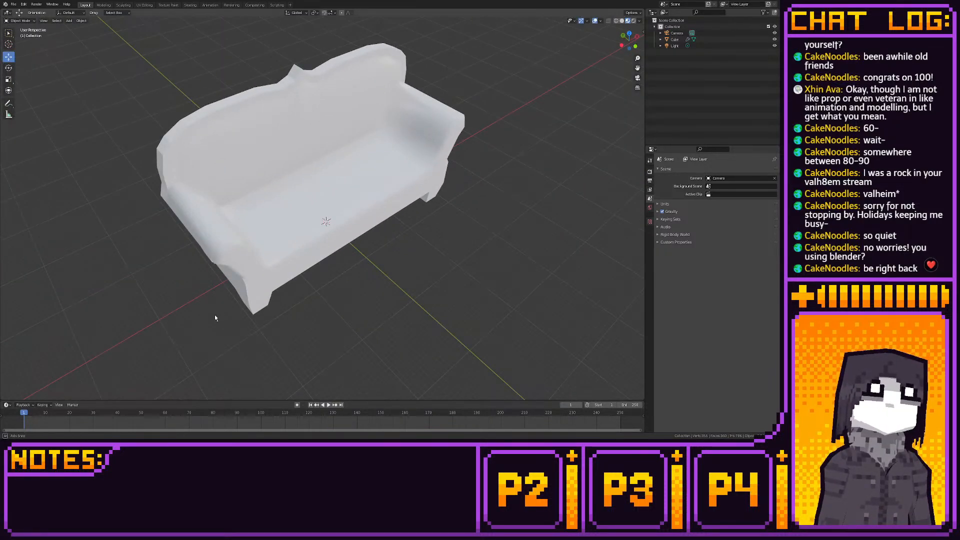
- Examine the sofa's side profile in left orthographic view
middle_click_drag(214, 313, 361, 302)
left_click(631, 44)
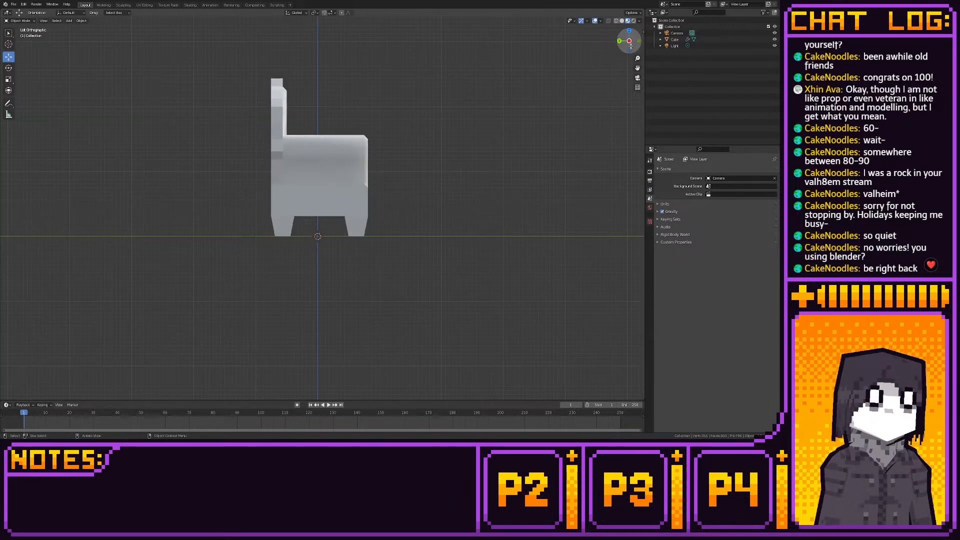
middle_click_drag(456, 179, 452, 219, "shift")
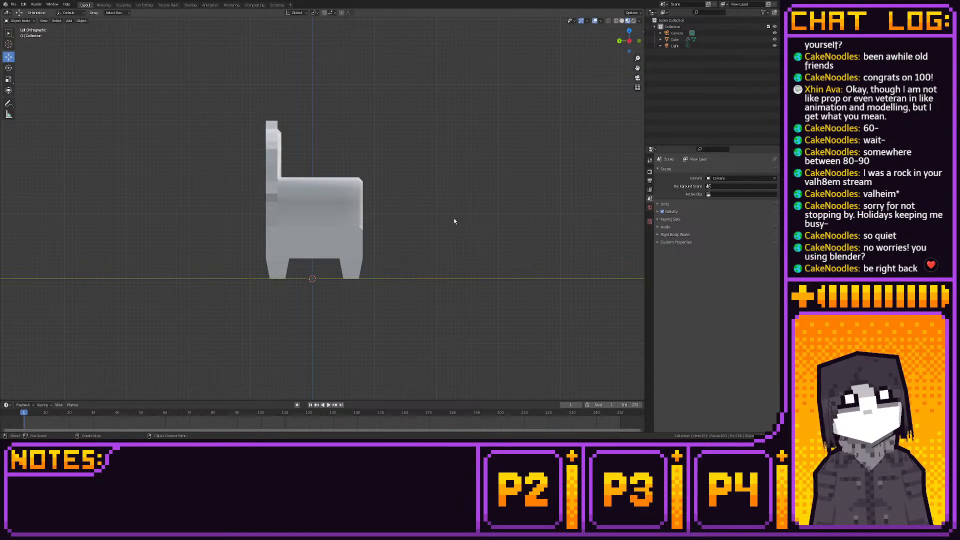
- Add a Solidify modifier to the sofa and adjust its thickness so the shell expands beyond the mesh
middle_click_drag(421, 240, 404, 247)
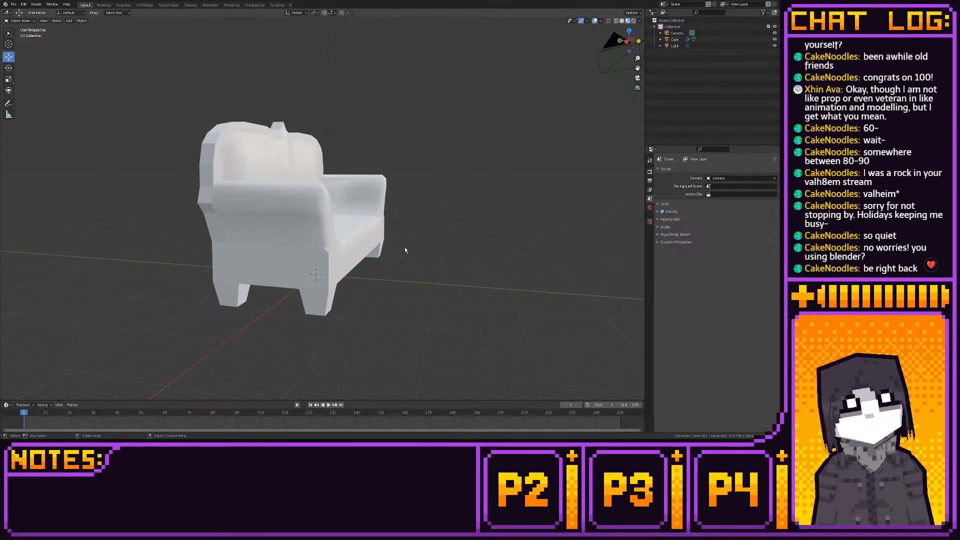
scroll(404, 246, "down", 1)
middle_click_drag(396, 294, 502, 243)
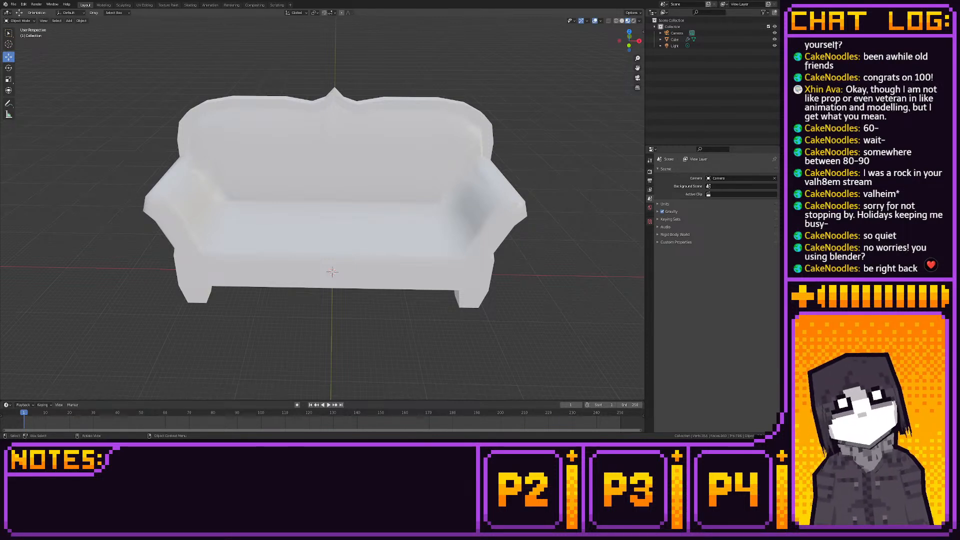
left_click(259, 121)
middle_click_drag(259, 120, 285, 123)
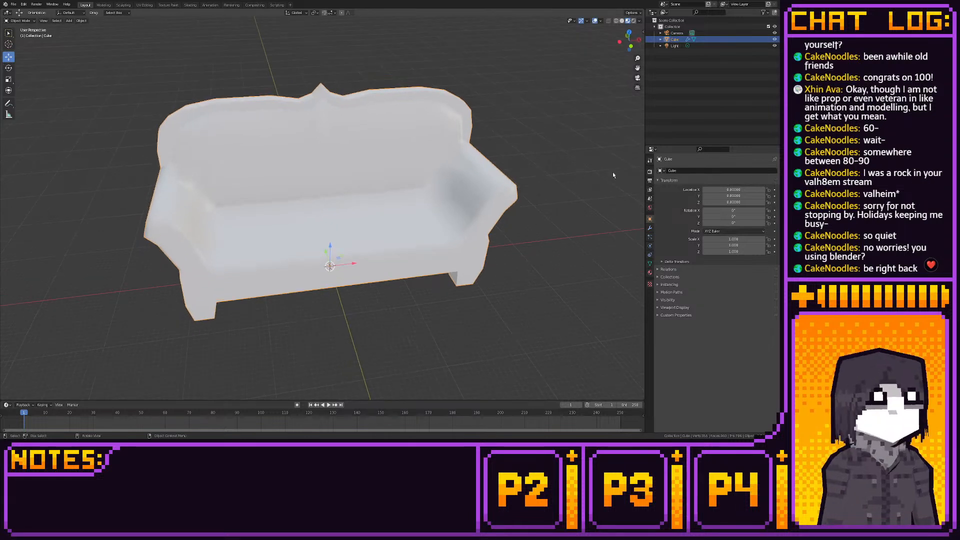
left_click(650, 227)
left_click(715, 171)
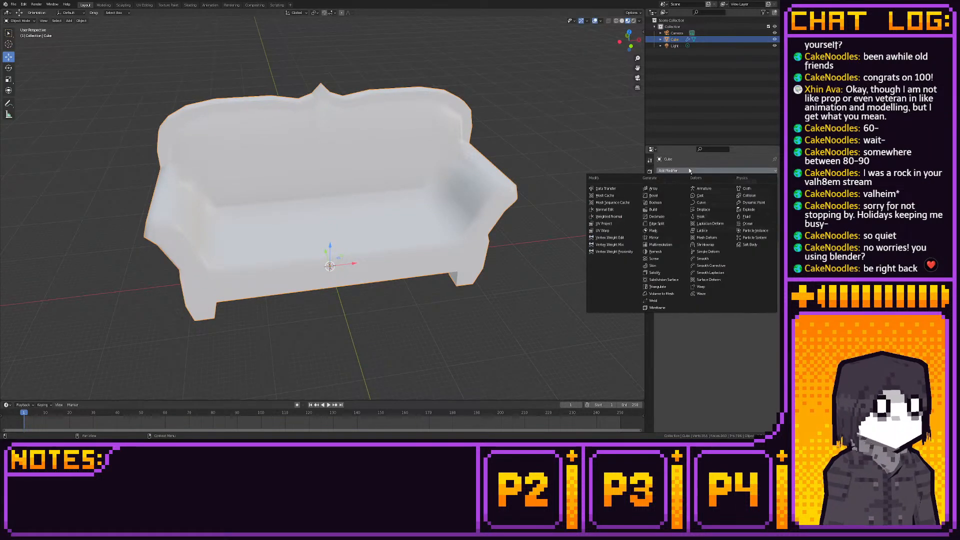
left_click(670, 272)
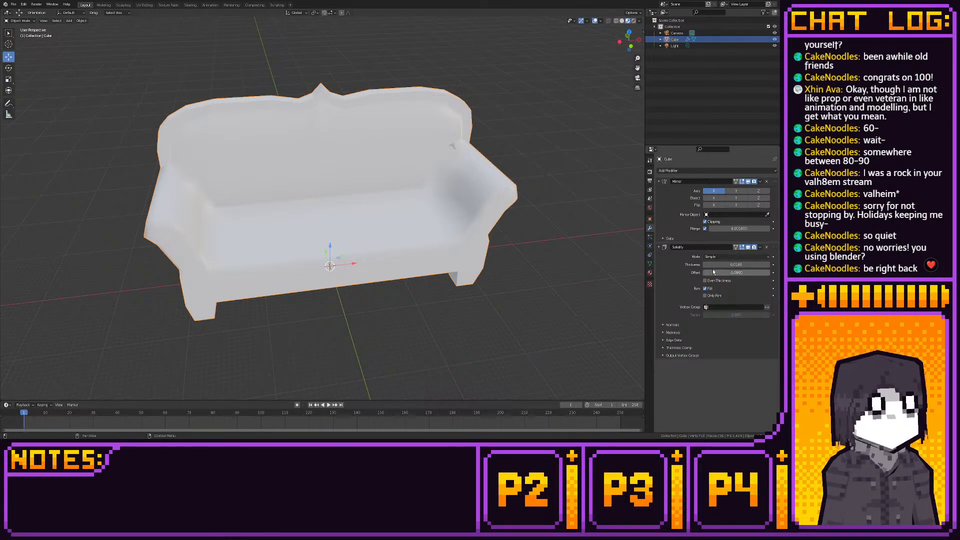
left_click_drag(735, 264, 709, 264)
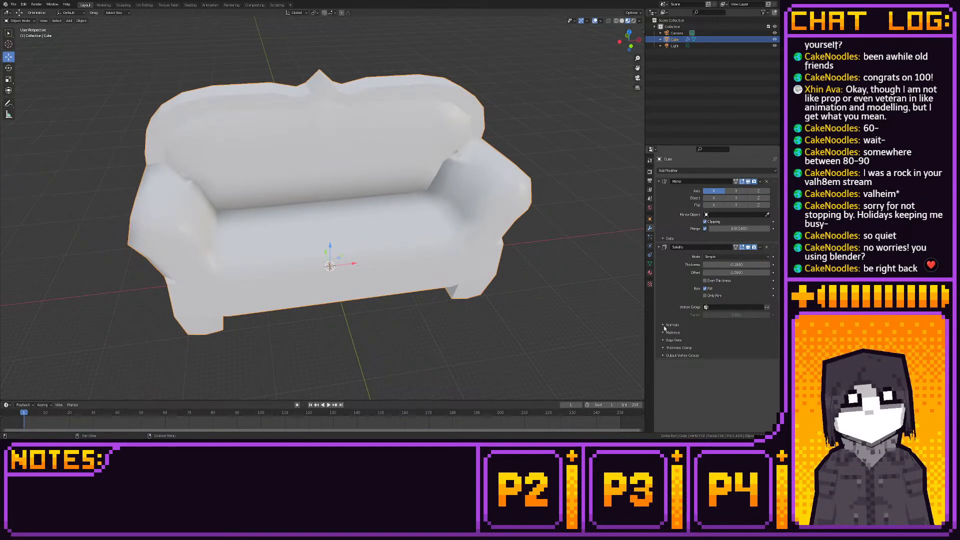
- Flip the Solidify modifier's normals and set its material offset to 1
left_click(699, 325)
left_click(705, 334)
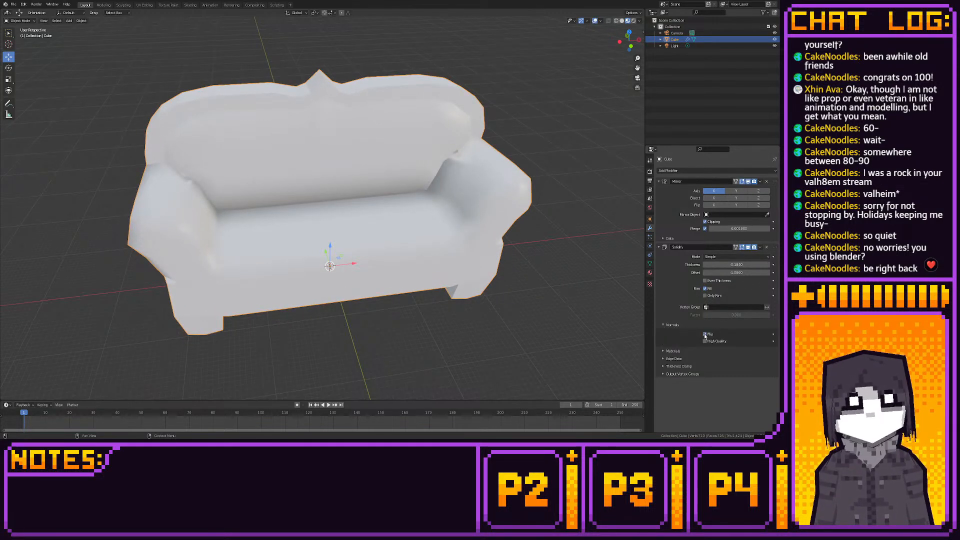
left_click(662, 351)
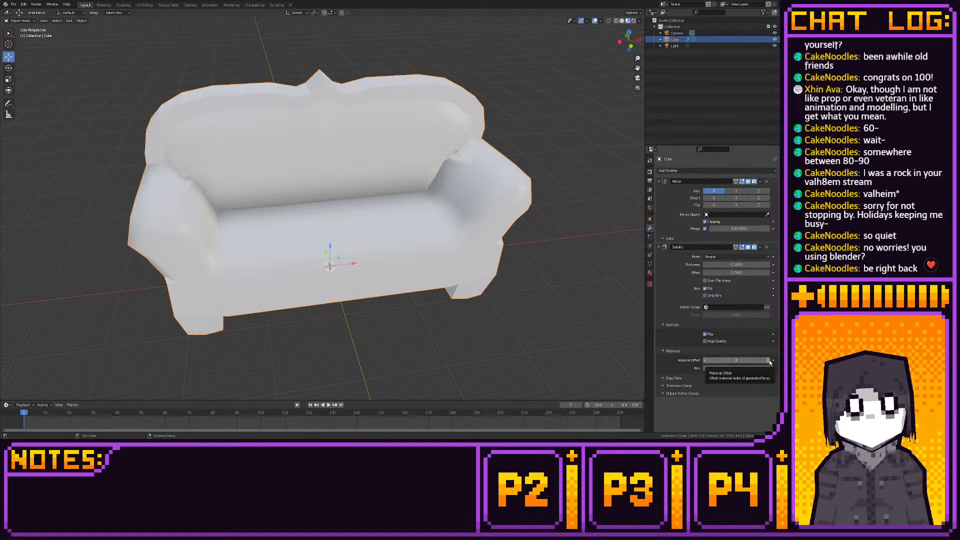
- Add a second material slot to the sofa with a new material and make its base colour black
left_click(650, 273)
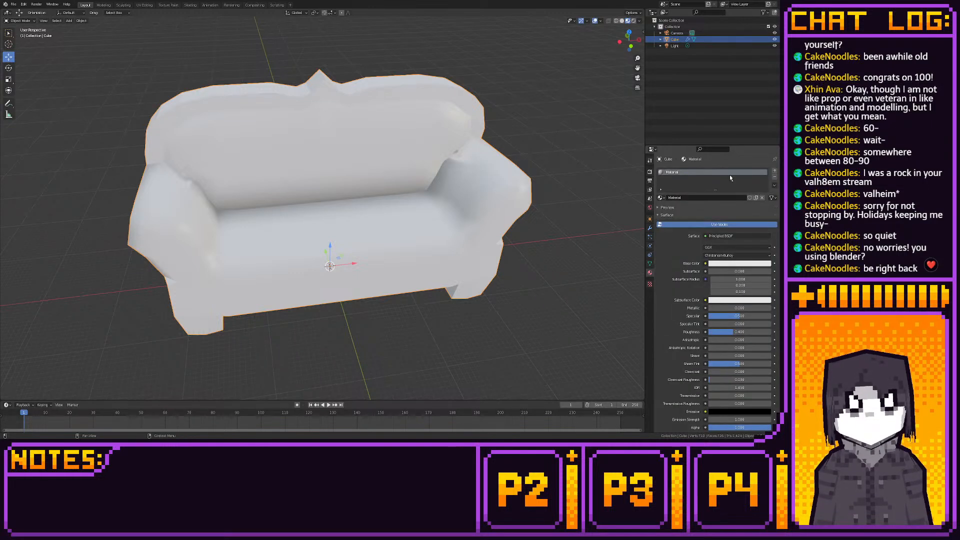
left_click(775, 171)
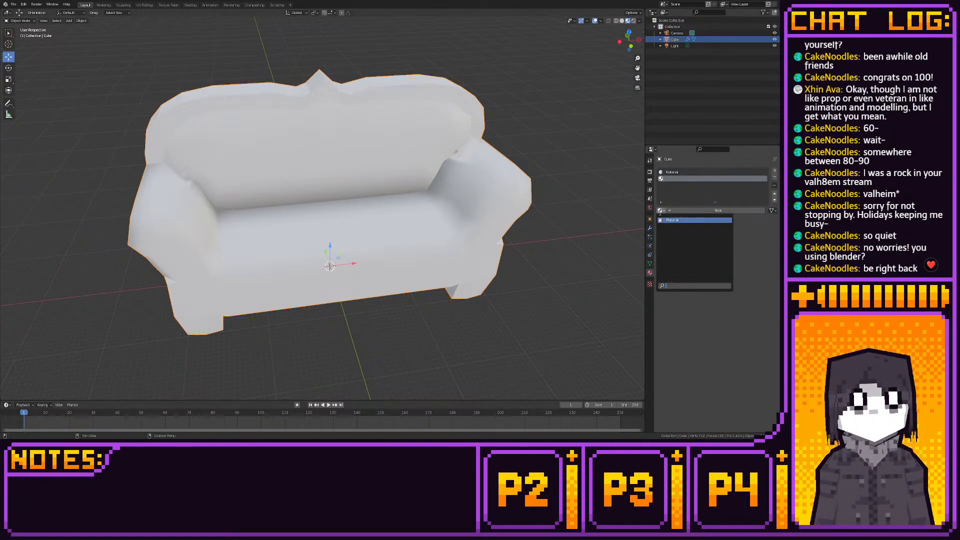
left_click(695, 210)
left_click(738, 276)
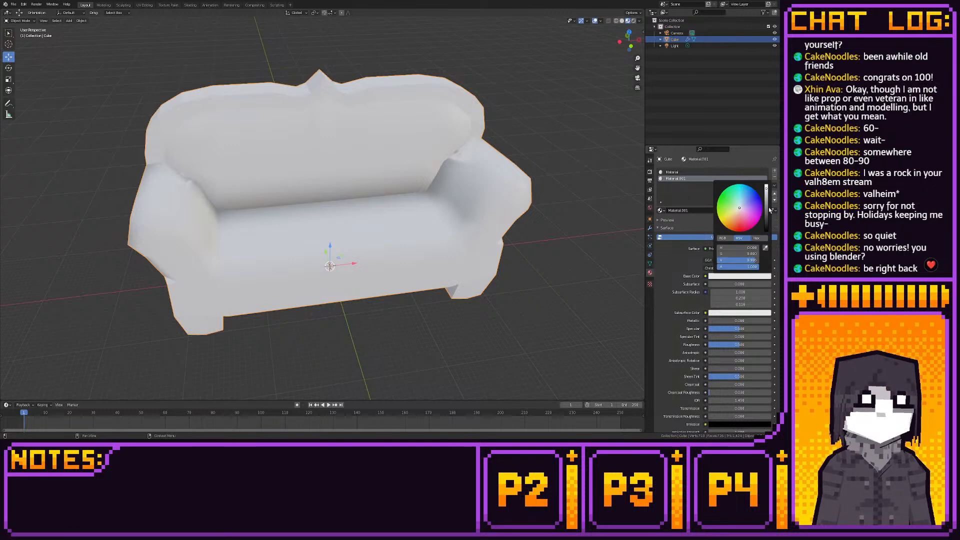
left_click_drag(765, 200, 765, 231)
- Enable backface culling on the black material and set its specular to 0
scroll(689, 312, "down", 5)
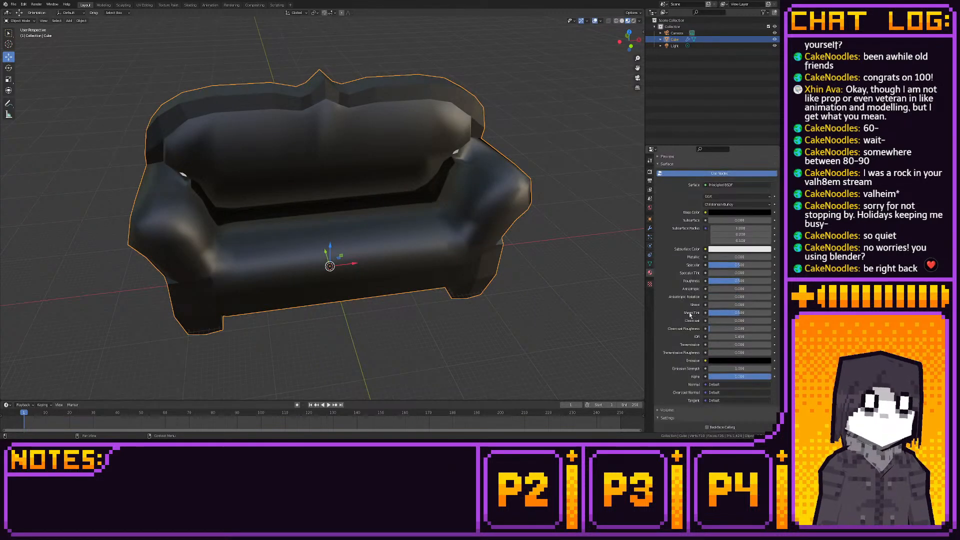
left_click(706, 402)
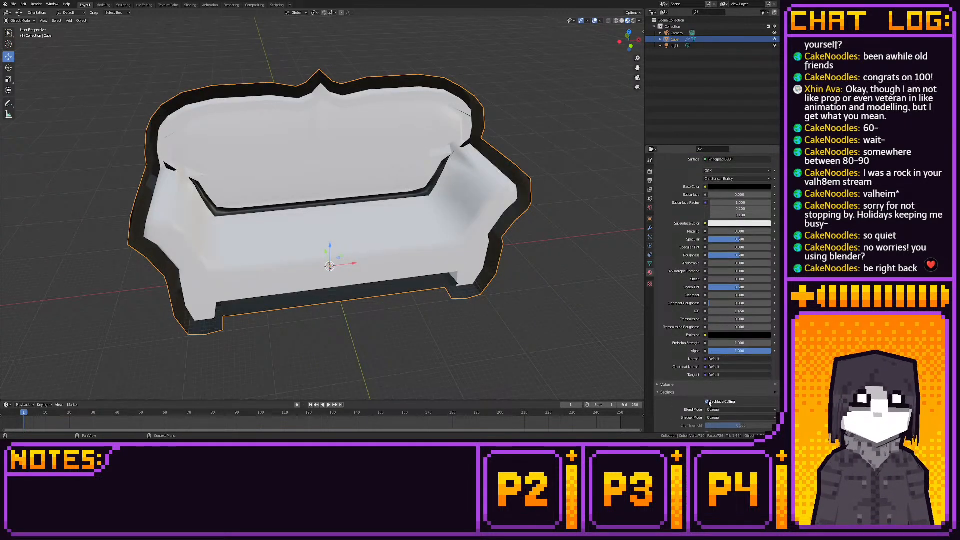
middle_click_drag(475, 299, 580, 295)
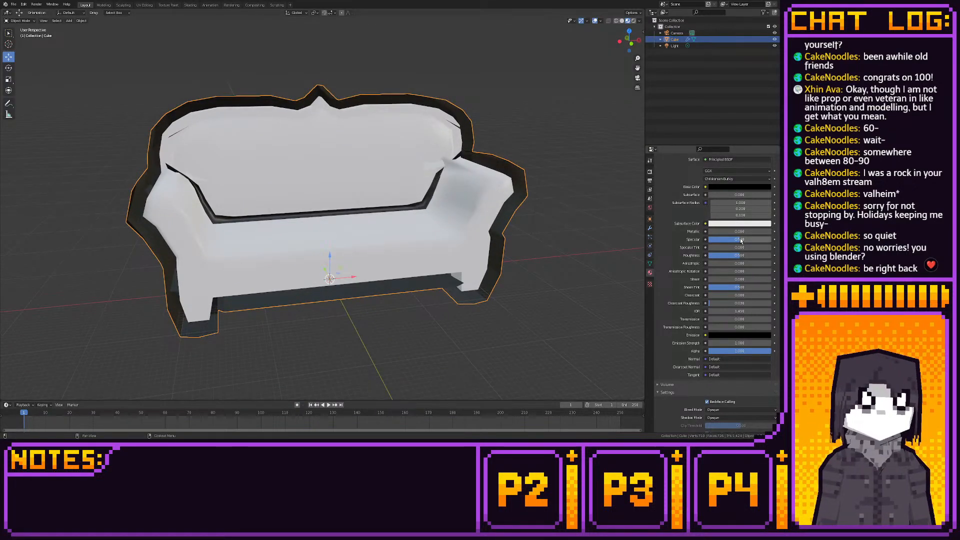
left_click_drag(752, 239, 710, 239)
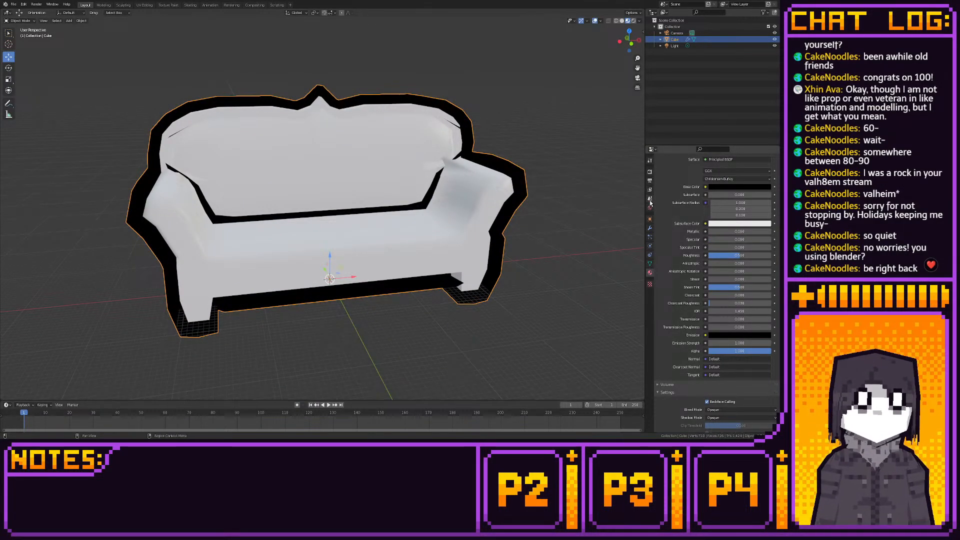
- Reduce the Solidify thickness to thin the black outline around the sofa
left_click(650, 228)
left_click_drag(734, 264, 766, 265)
middle_click_drag(509, 200, 448, 196)
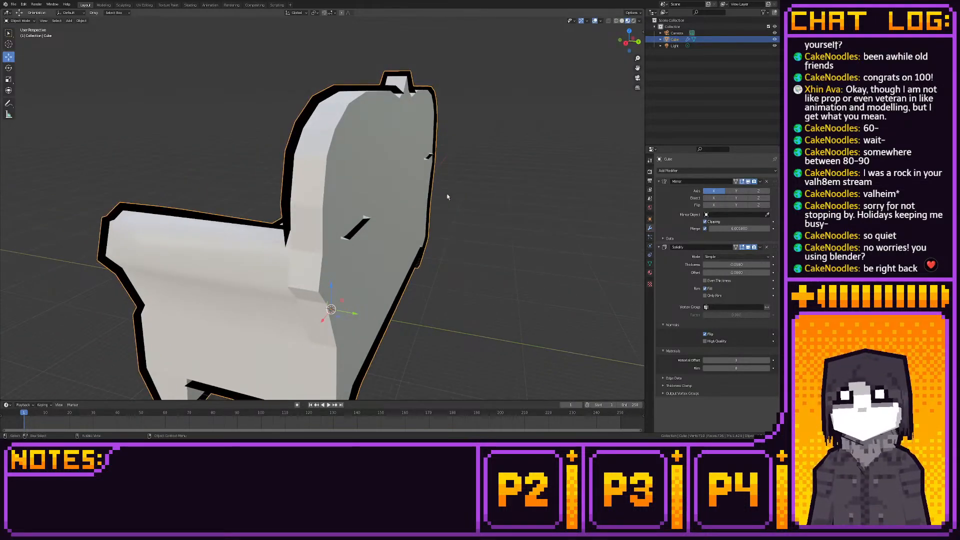
- Delete the stray face poking through the rear of the backrest and check the sofa in the Layout workspace
middle_click_drag(355, 236, 371, 224)
left_click(103, 5)
left_click(362, 233)
key("x")
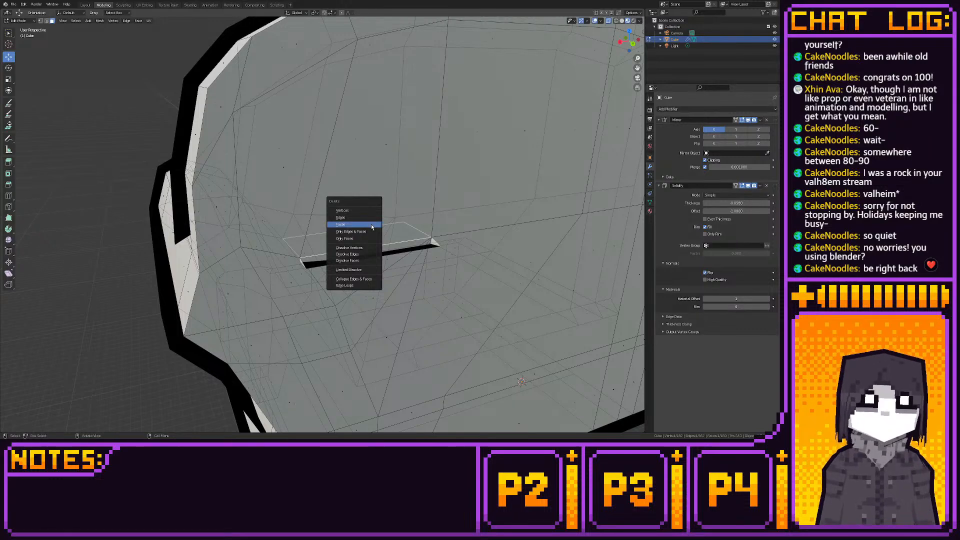
left_click(370, 224)
left_click(85, 5)
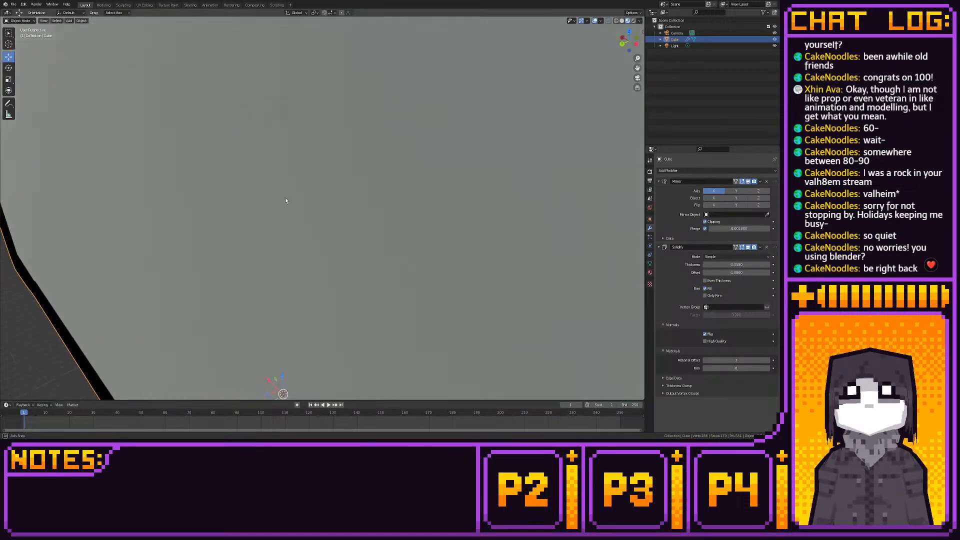
scroll(285, 200, "down", 10)
middle_click_drag(285, 201, 303, 229)
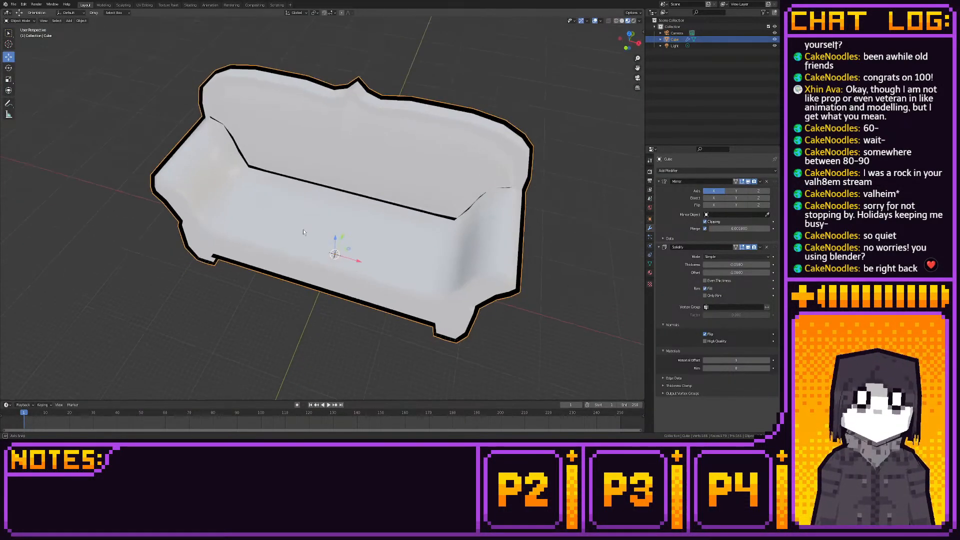
- Add a plane to the sofa mesh in edit mode, move it out in front of the seat and scale it up
left_click(103, 5)
scroll(392, 195, "down", 7)
middle_click_drag(392, 195, 598, 178)
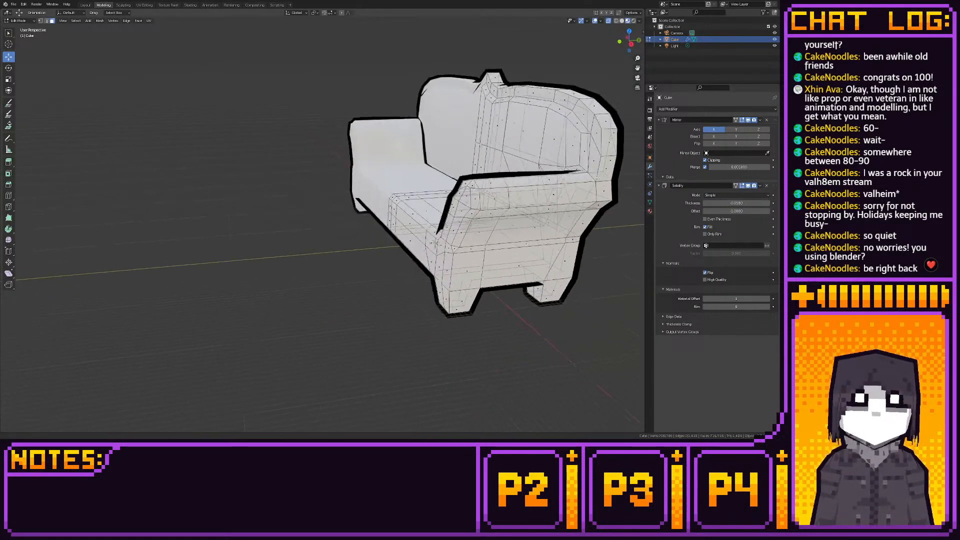
key("shift+a")
left_click(448, 203)
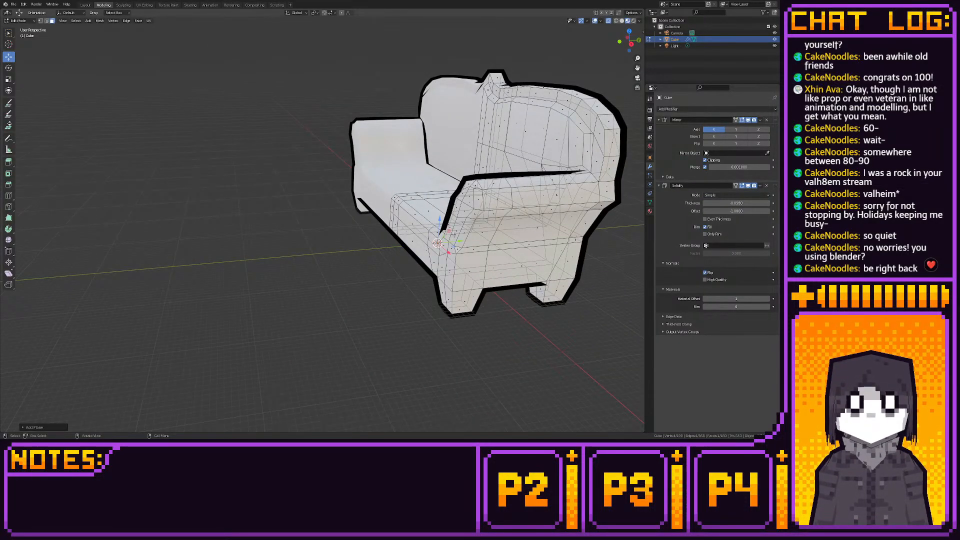
left_click_drag(449, 232, 343, 206)
key("s")
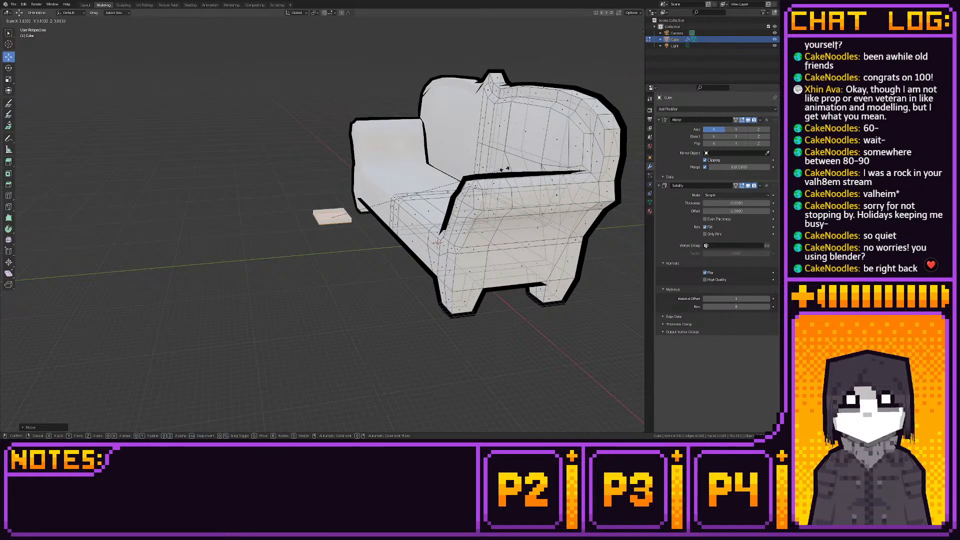
left_click(383, 278)
- Examine the plane and its Solidify shell from above and below beside the sofa
scroll(383, 278, "up", 4)
middle_click_drag(383, 278, 463, 266)
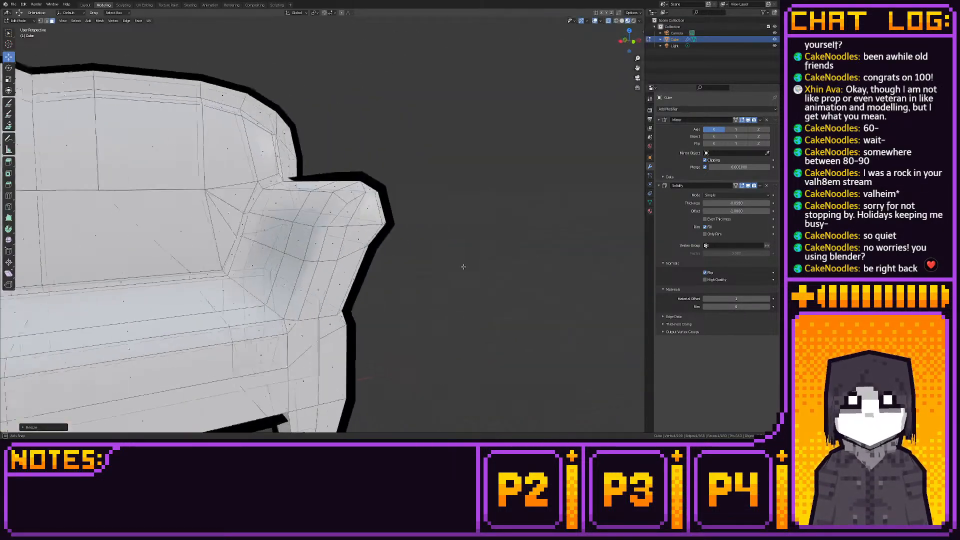
scroll(353, 302, "down", 4)
middle_click_drag(353, 301, 479, 240, "shift")
scroll(474, 293, "up", 5)
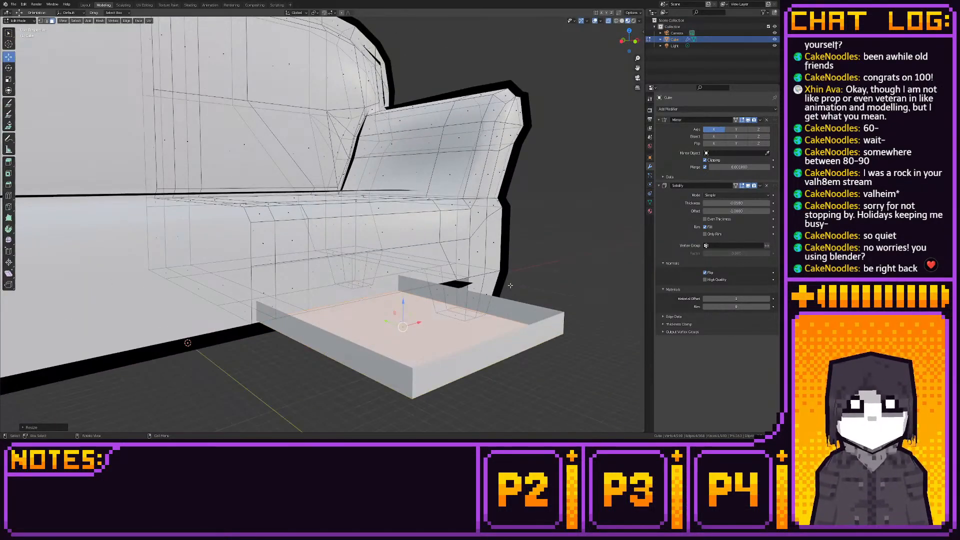
middle_click_drag(510, 287, 377, 239)
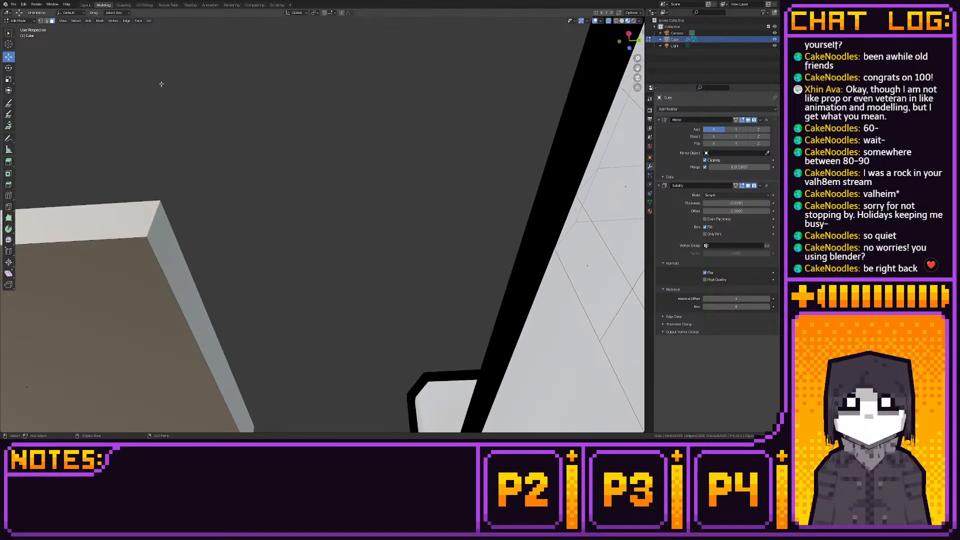
left_click(85, 5)
mouse_move(195, 155)
middle_mouse_down()
mouse_move(310, 144)
mouse_move(222, 172)
mouse_move(188, 162)
middle_mouse_up()
- Delete the faces of the plane in front of the sofa
left_click(105, 5)
middle_click_drag(316, 177, 484, 303)
scroll(470, 300, "down", 4)
left_click(345, 280)
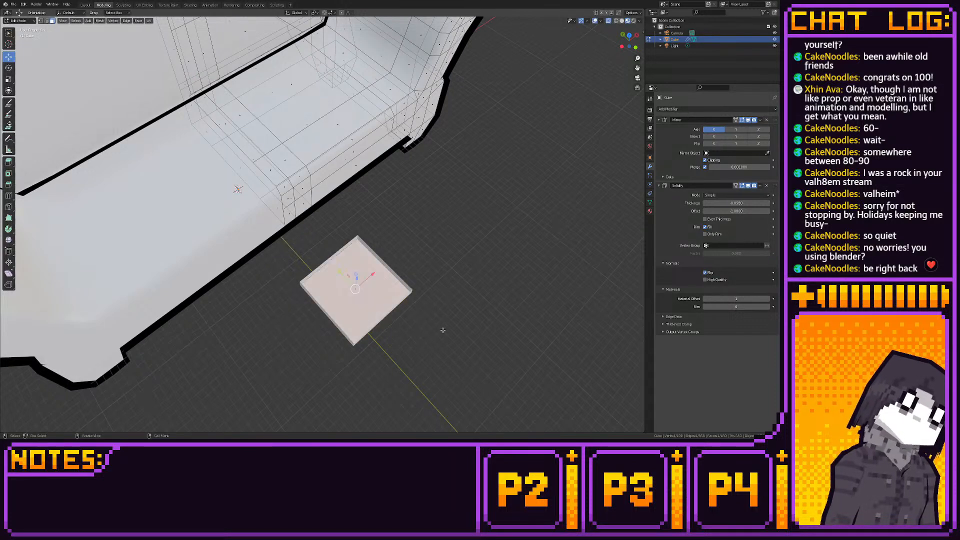
key("x")
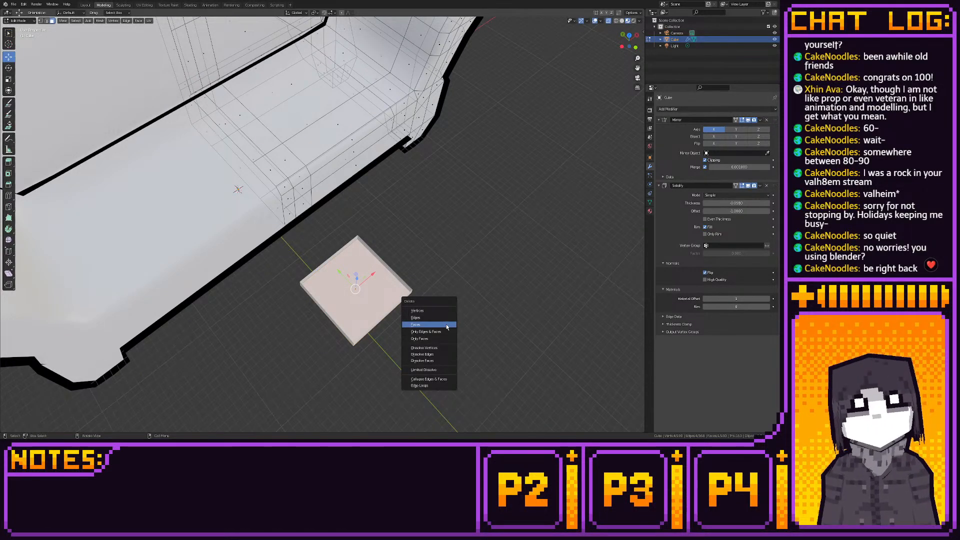
left_click(446, 326)
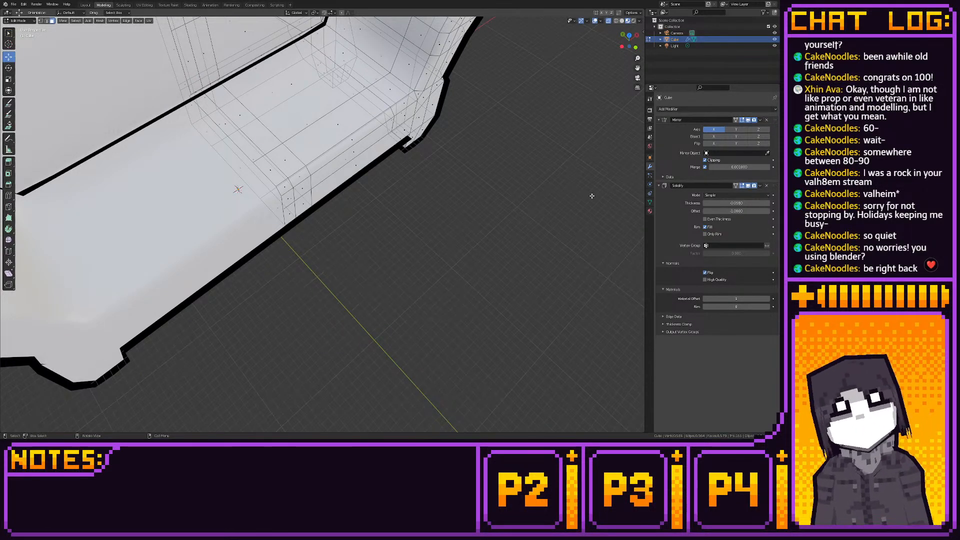
- Remove the Solidify modifier and review the sofa without its outline in the Layout workspace
left_click(765, 185)
scroll(420, 100, "down", 5)
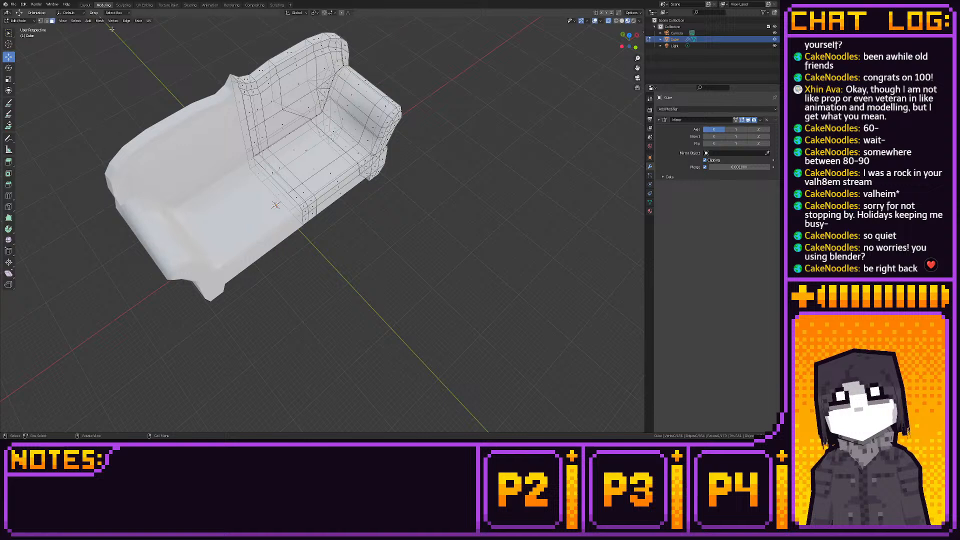
left_click(83, 4)
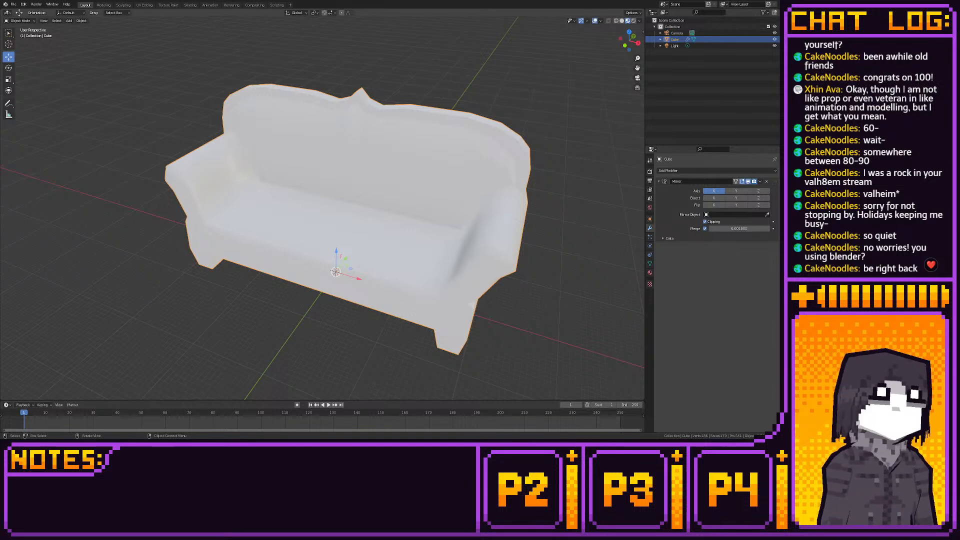
scroll(197, 216, "down", 4)
middle_click_drag(198, 216, 239, 237)
scroll(239, 238, "up", 4)
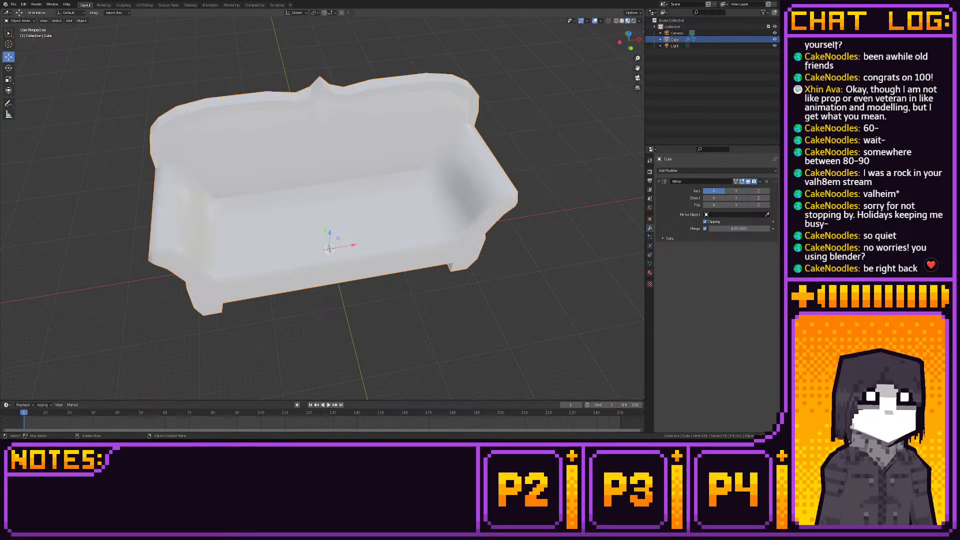
middle_click_drag(215, 325, 443, 251)
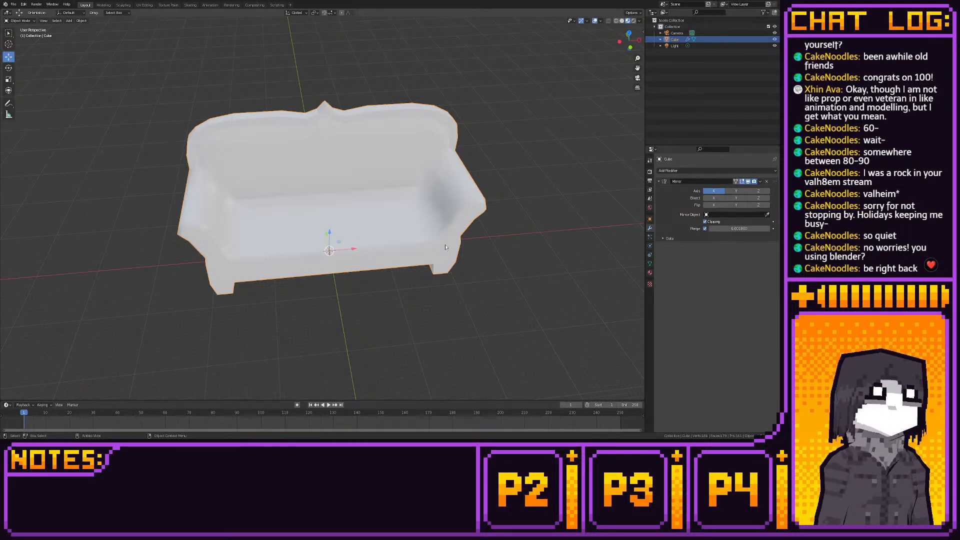
middle_click_drag(434, 250, 379, 160)
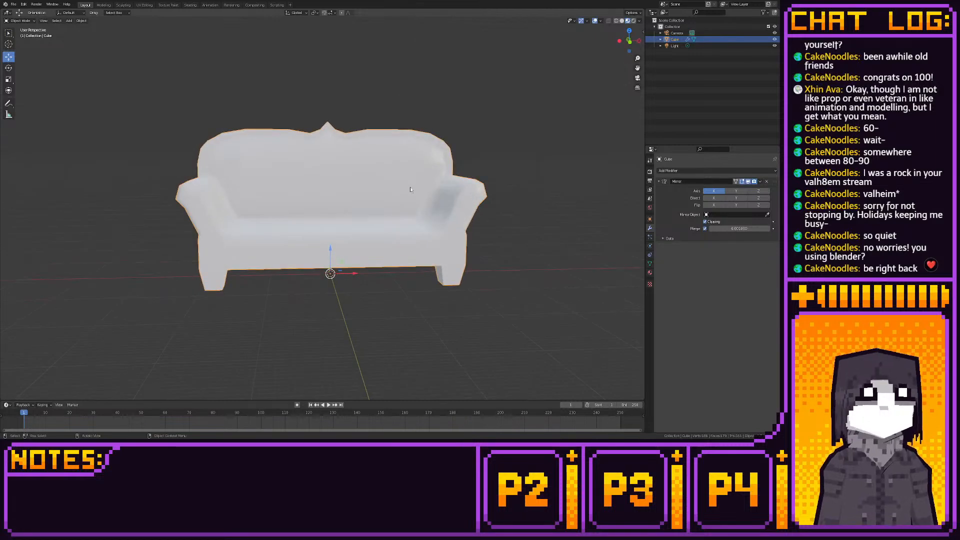
- Try to lower the vertices beneath the armrest's outer tip along Z in orthographic vertex editing
left_click(104, 5)
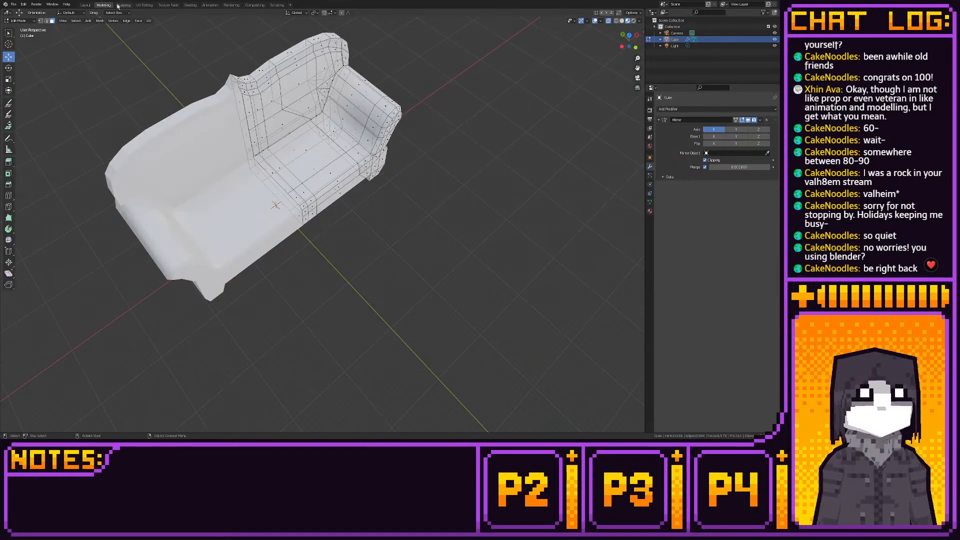
left_click(635, 48)
scroll(385, 149, "up", 4)
middle_click_drag(504, 152, 347, 158, "shift")
scroll(347, 158, "up", 2)
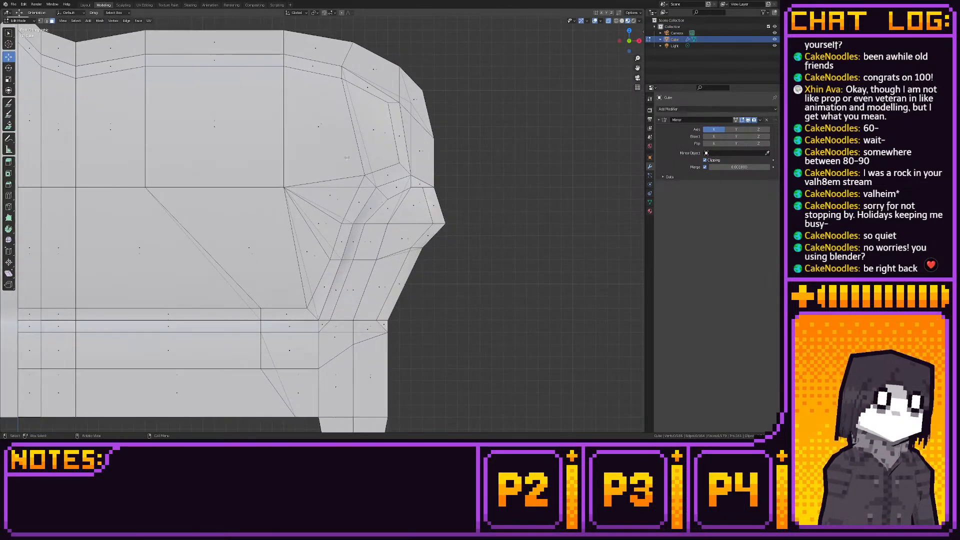
key("1")
left_click(443, 223)
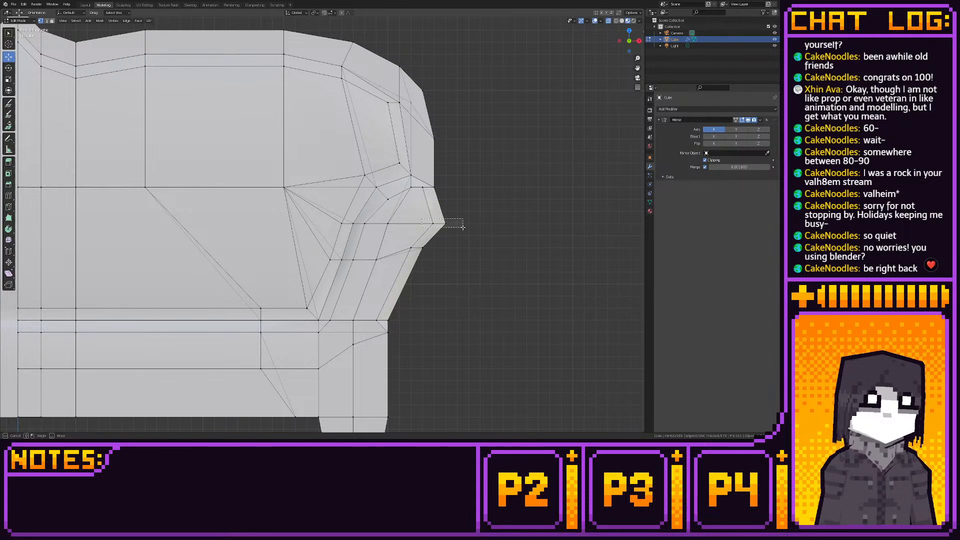
key("g")
key("z")
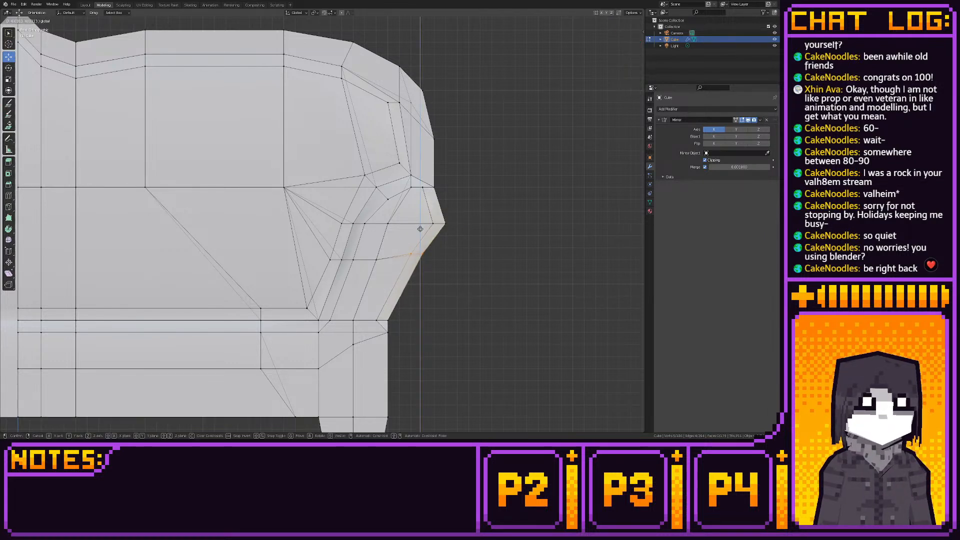
left_click_drag(420, 233, 431, 196)
- Raise the armrest's outermost tip vertices slightly along Z and check the sofa's shape in the Layout workspace
key("g")
key("z")
left_click(431, 225)
left_click(432, 196)
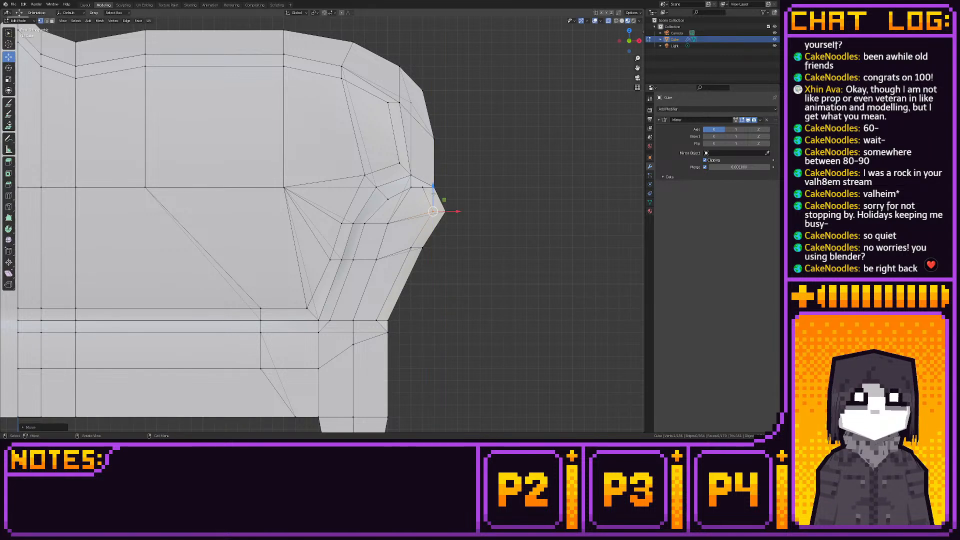
left_click(86, 5)
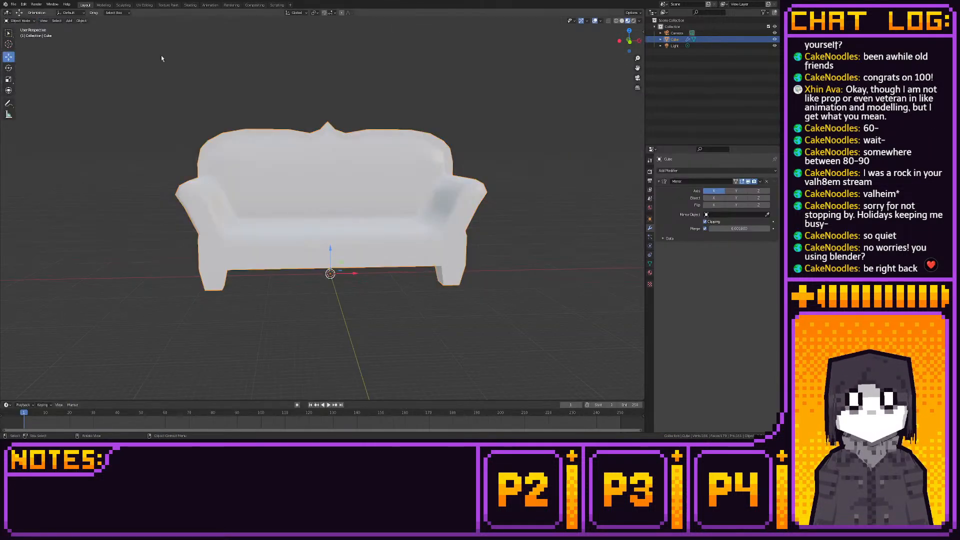
middle_click_drag(290, 120, 268, 123)
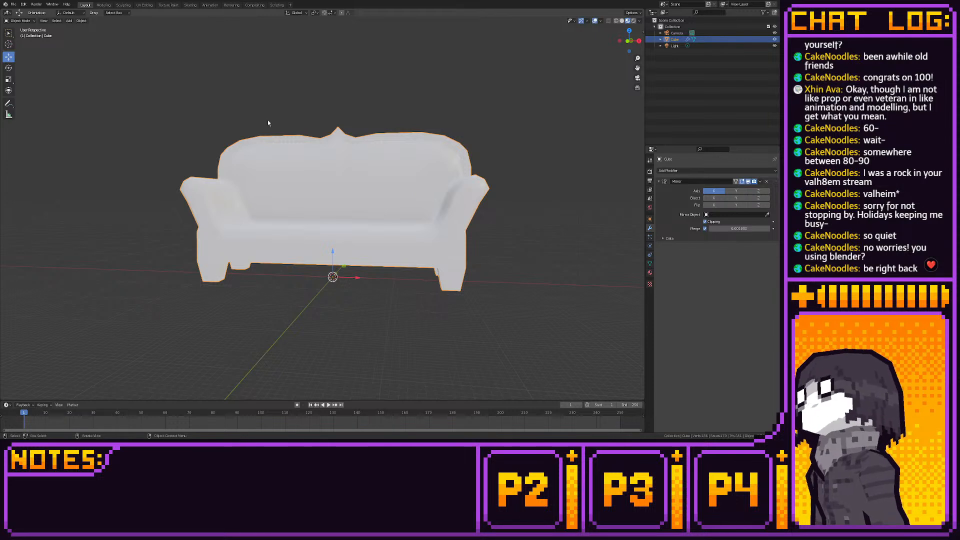
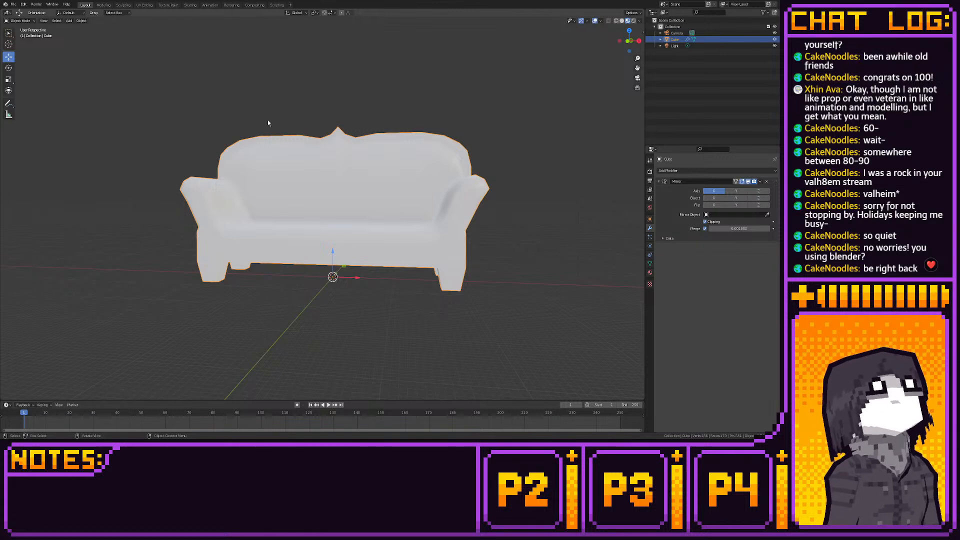
- Select the vertices at the backrest crest's peak in vertex editing and examine the sofa's outline from the front and in perspective
left_click(103, 5)
scroll(142, 118, "down", 4)
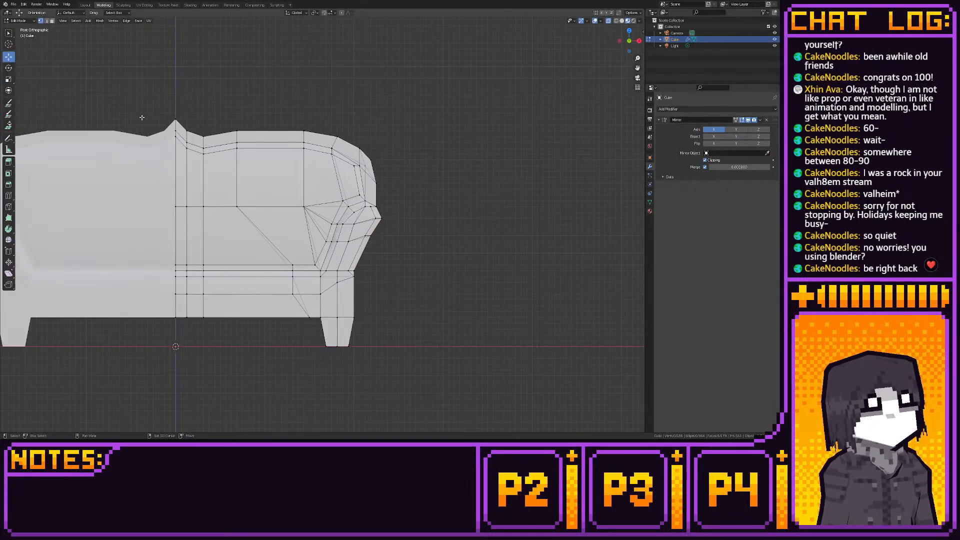
scroll(142, 118, "up", 3)
middle_click_drag(88, 92, 290, 195, "shift")
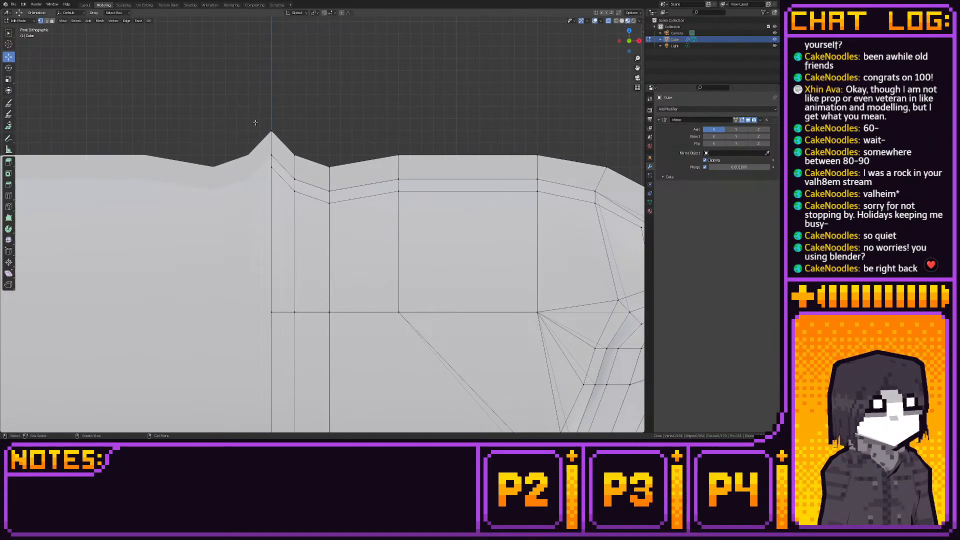
scroll(255, 123, "down", 3)
scroll(272, 126, "up", 4)
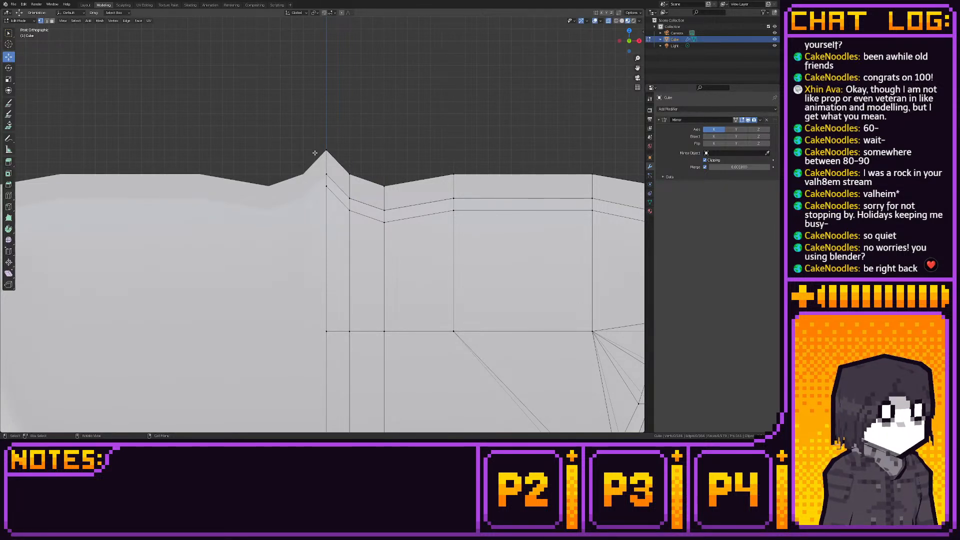
left_click_drag(312, 145, 334, 197)
left_click_drag(326, 154, 323, 140)
scroll(324, 140, "down", 3)
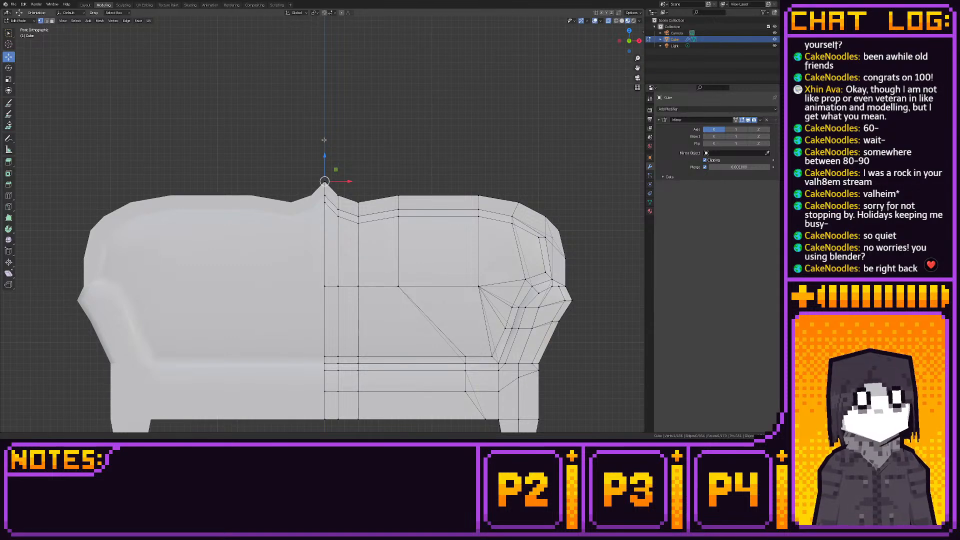
middle_click_drag(324, 140, 320, 123, "shift")
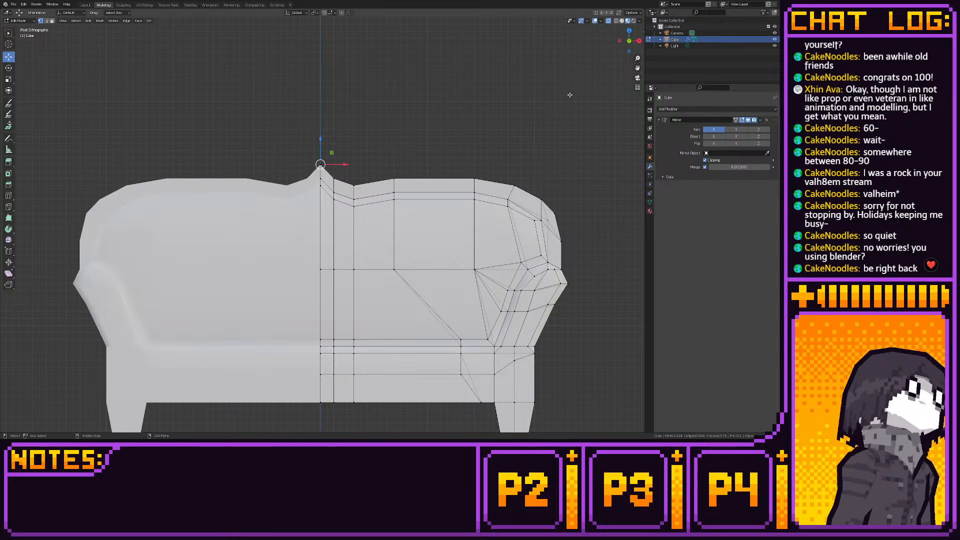
middle_click_drag(570, 95, 330, 78)
middle_click_drag(150, 19, 443, 76)
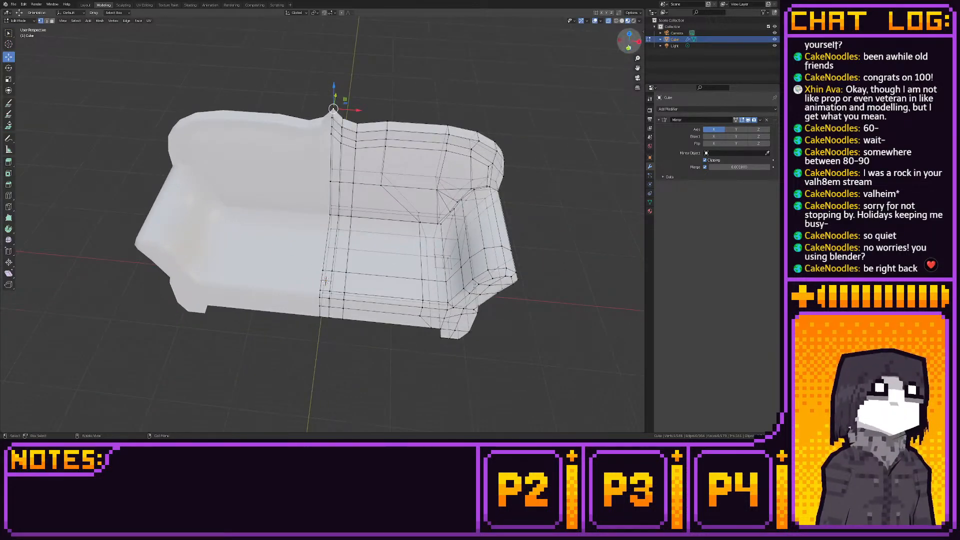
- Move the front leg's bottom front vertices forward in the right orthographic view until they are flush with the sofa's front
left_click(628, 48)
middle_click_drag(467, 206, 378, 146, "shift")
scroll(378, 146, "up", 5)
mouse_move(443, 279)
middle_mouse_down()
mouse_move(483, 269)
mouse_move(457, 281)
mouse_move(456, 300)
mouse_move(453, 279)
mouse_move(507, 286)
mouse_move(431, 284)
middle_mouse_up()
key("3")
left_click(484, 279)
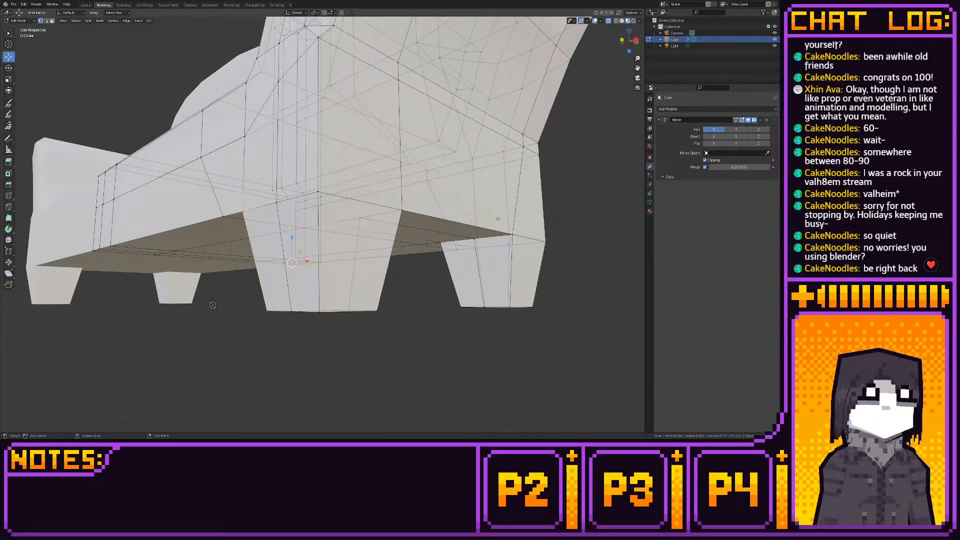
left_click(635, 40)
middle_click_drag(524, 179, 581, 182, "shift")
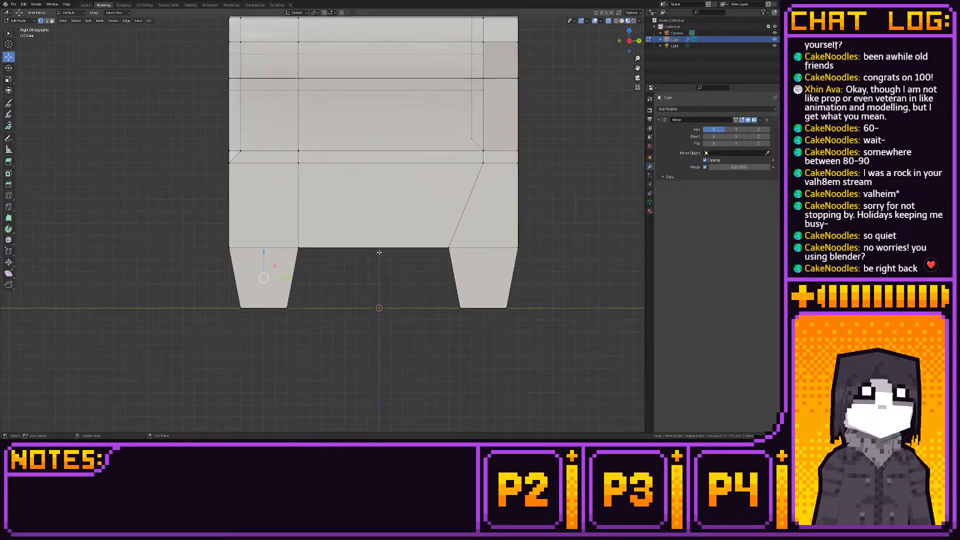
key("g")
left_click_drag(250, 307, 248, 307)
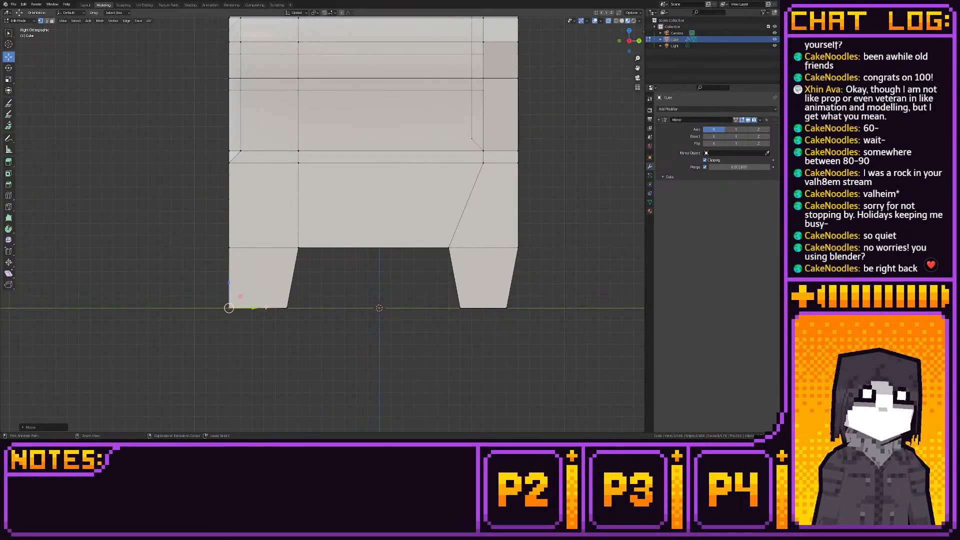
middle_click_drag(264, 307, 416, 305)
- Delete the front leg's inner side face and the small underside face adjoining it
key("3")
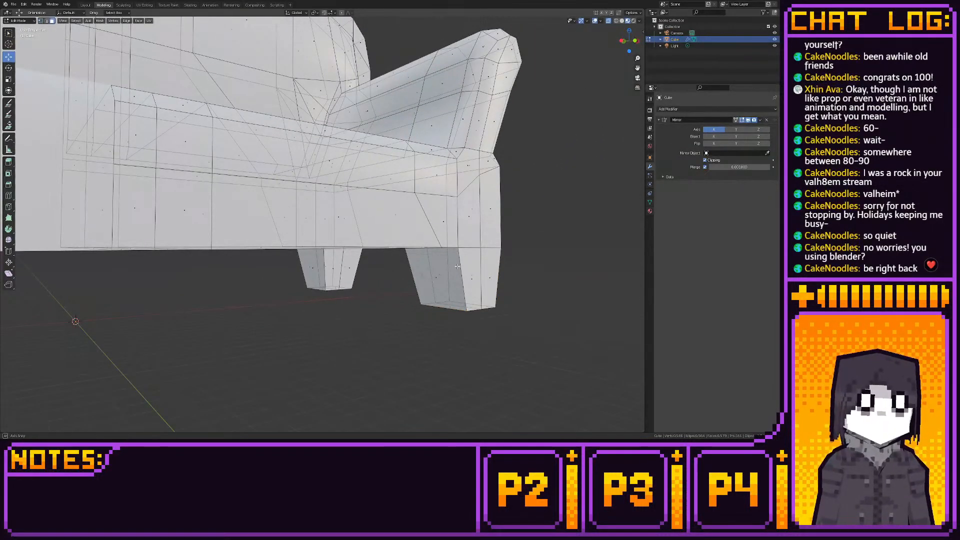
middle_click_drag(457, 266, 426, 239)
left_click(425, 237)
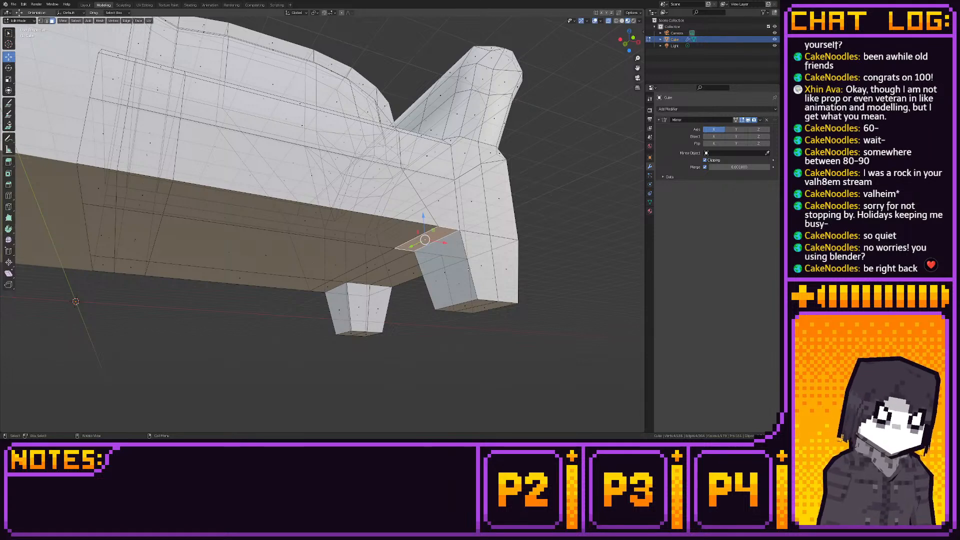
left_click(443, 274, "shift")
key("x")
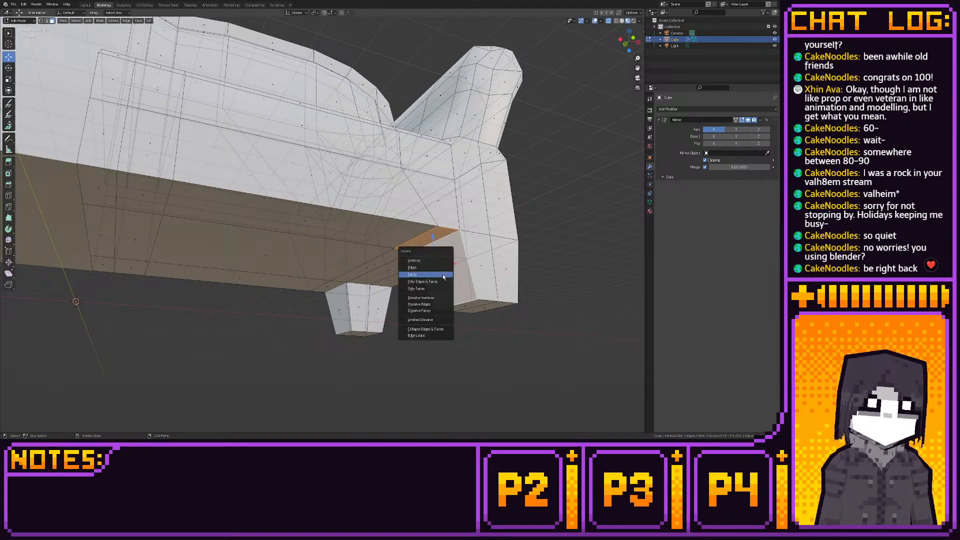
left_click(443, 275)
- Fill a sloping face from the open underside edge to the foot's inner edge and close the triangular gap at the leg's front
left_click(418, 237)
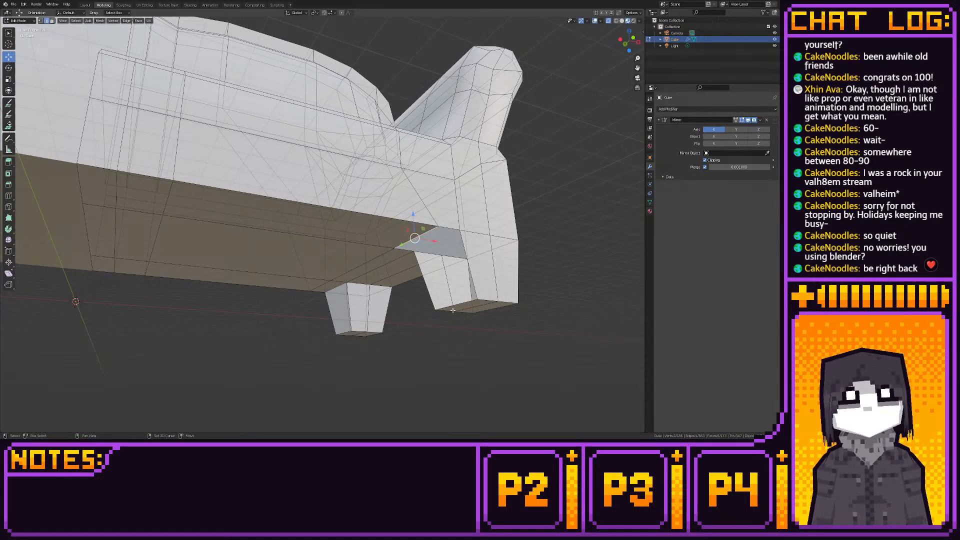
key("f")
middle_click_drag(461, 303, 436, 241)
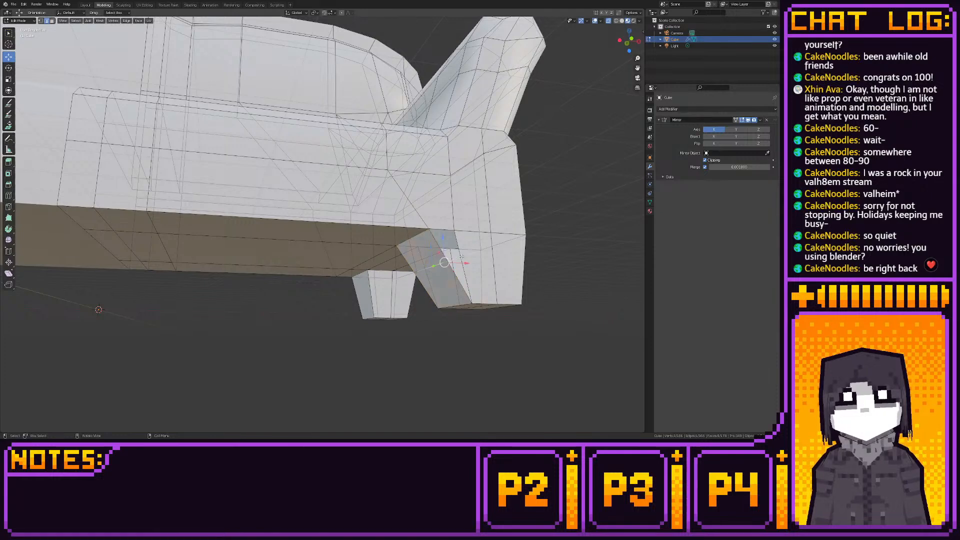
left_click(436, 241, "shift")
left_click(457, 245)
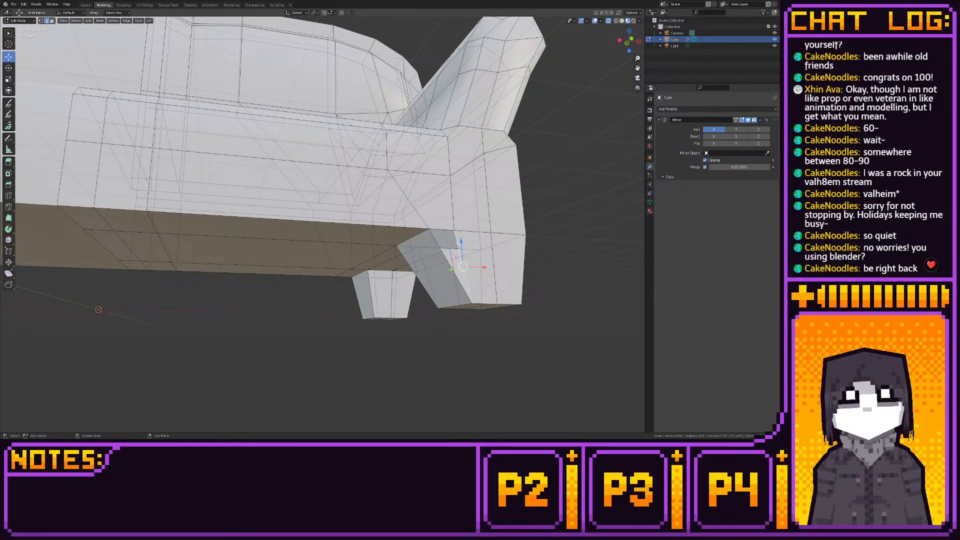
left_click(435, 240, "shift")
key("f")
- Fill the triangular gap on the rear side of the front leg and check the sofa in the Layout workspace
middle_click_drag(436, 242, 580, 248)
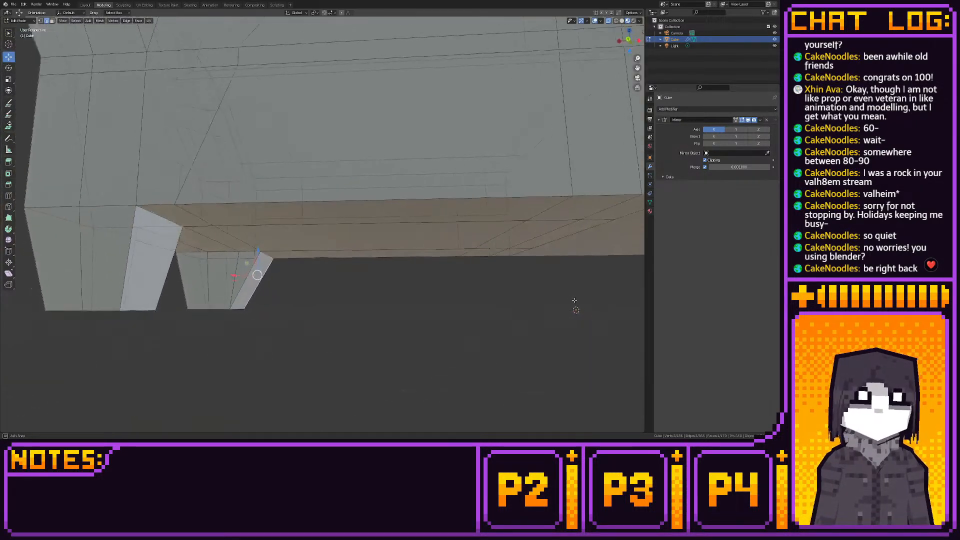
middle_click_drag(305, 305, 385, 294, "shift")
scroll(386, 297, "up", 3)
left_click(392, 328)
left_click(317, 255)
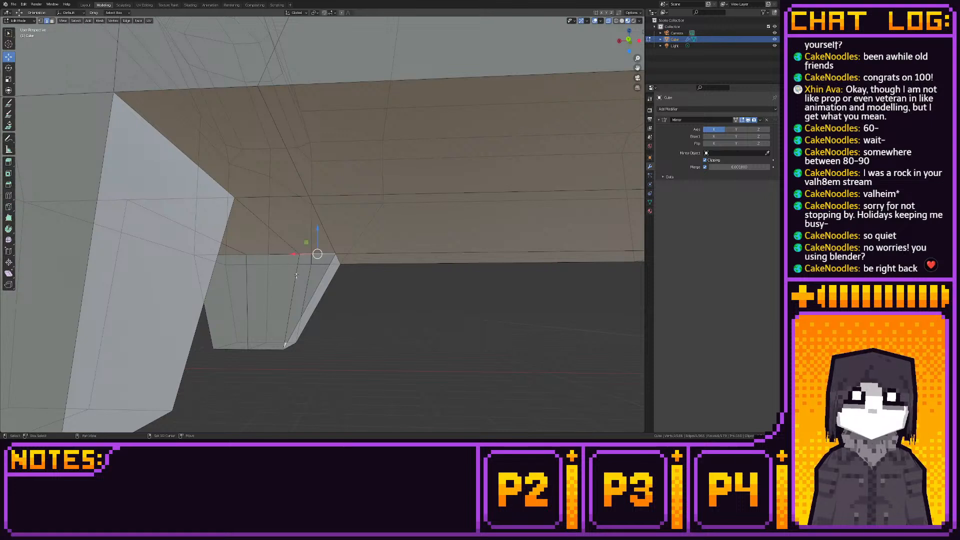
left_click(297, 273, "shift")
key("f")
key("alt+a")
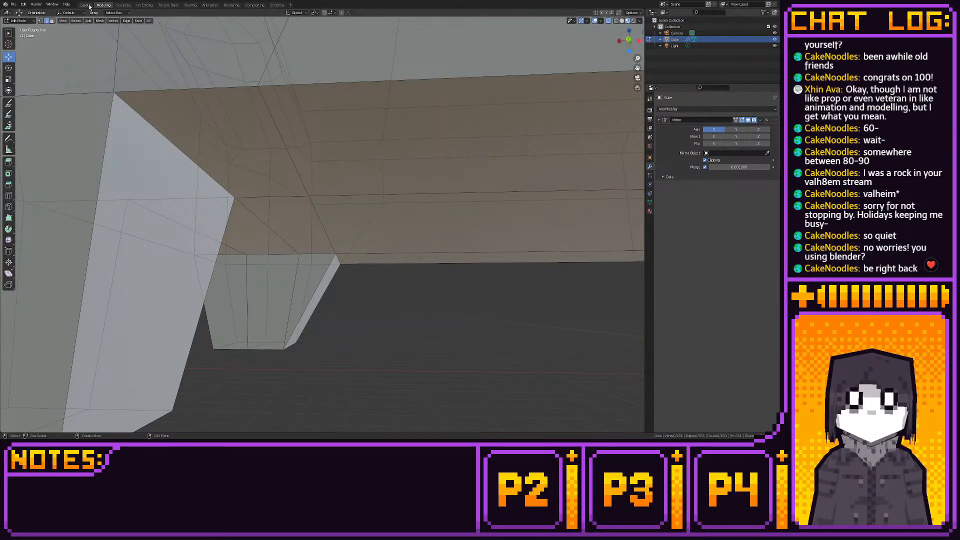
key("ctrl+Page_Up")
mouse_move(255, 216)
middle_mouse_down()
mouse_move(294, 222)
mouse_move(253, 223)
middle_mouse_up()
scroll(252, 224, "up", 1)
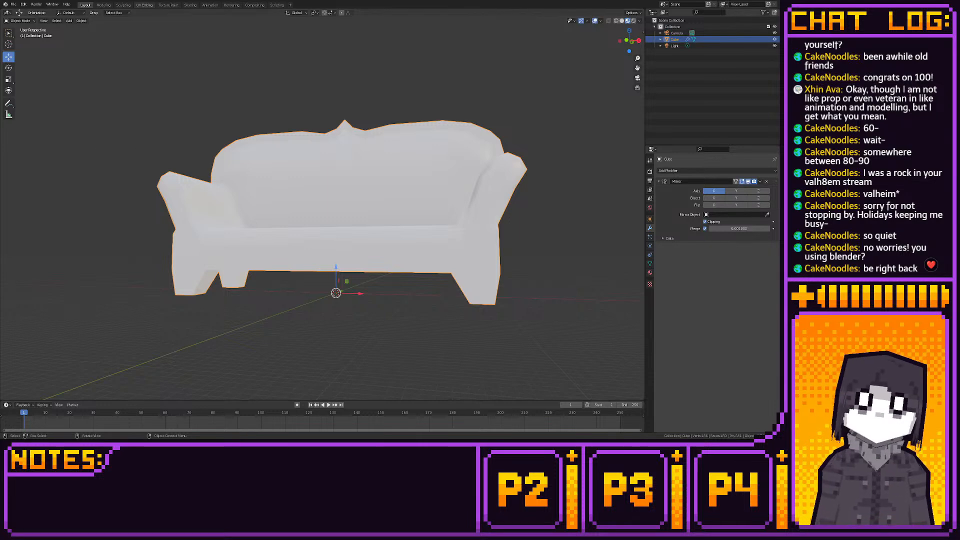
- Move the front leg's upper inner vertex outward along X in the front view until it lines up with the foot's inner edge
left_click(103, 5)
scroll(320, 125, "down", 4)
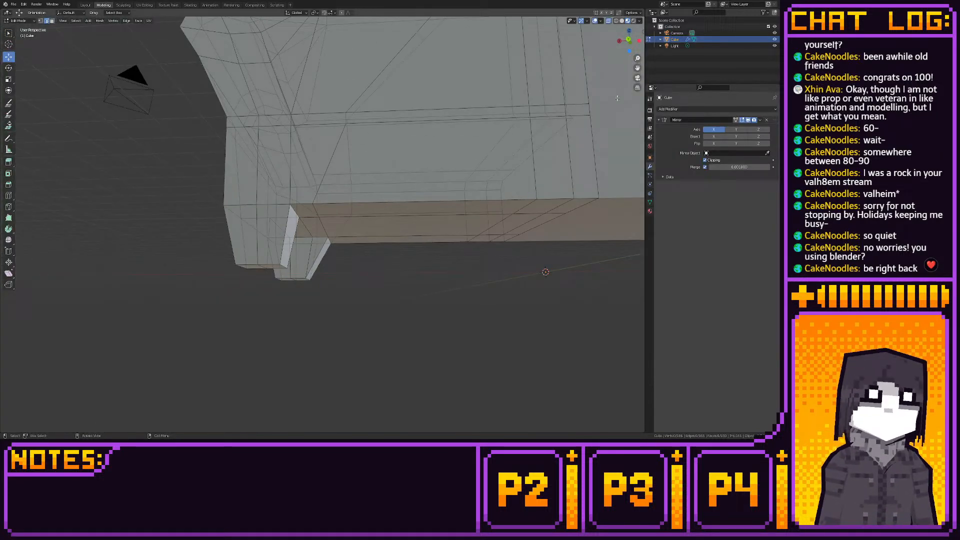
left_click(629, 42)
middle_click_drag(387, 165, 418, 147, "shift")
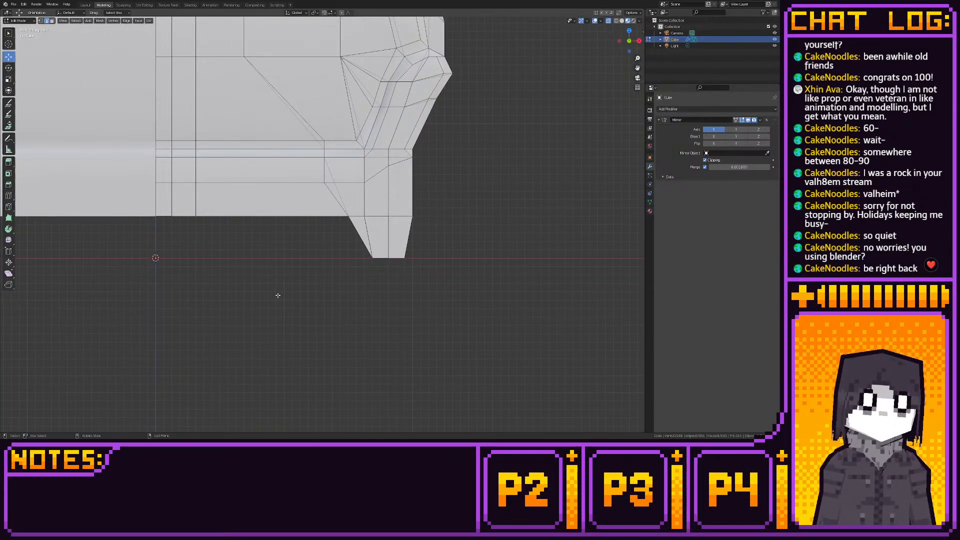
key("1")
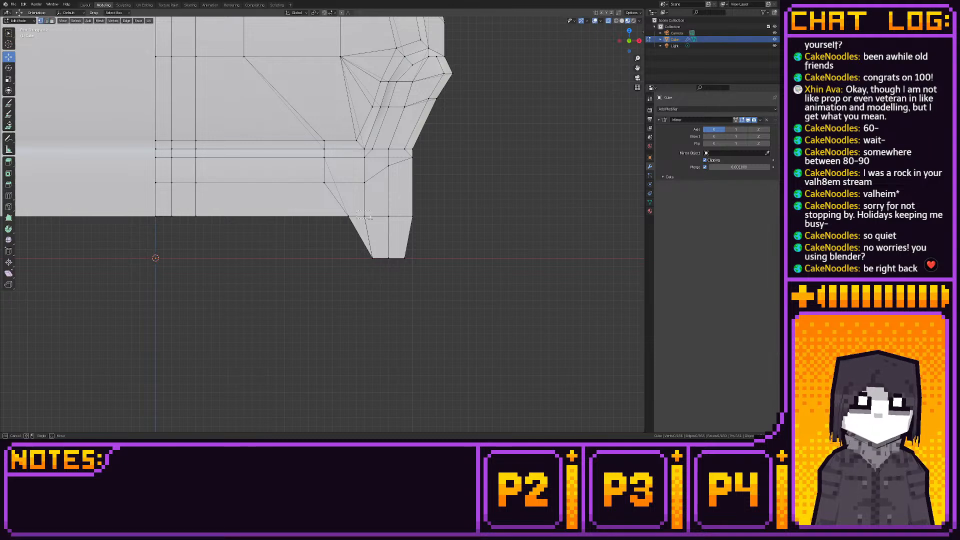
left_click(370, 219)
left_click_drag(372, 219, 379, 218)
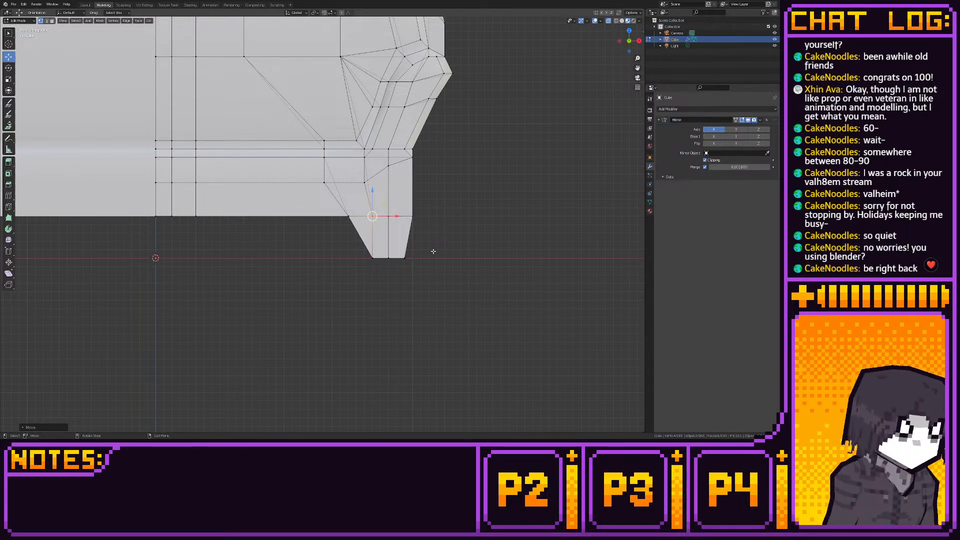
- Review the sofa's reshaped front legs and overall form from several angles in the Modeling and Layout workspaces
middle_click_drag(434, 252, 484, 354, "shift")
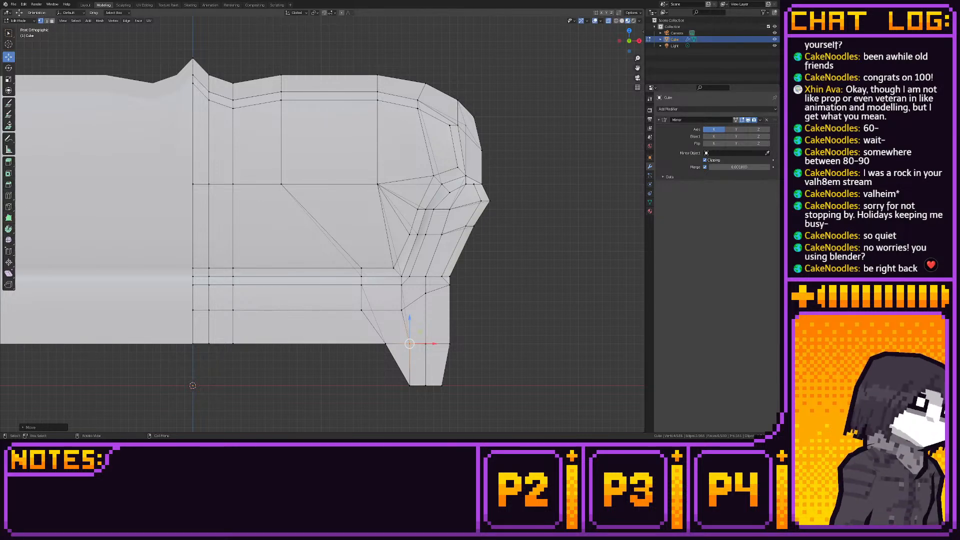
left_click(567, 208)
middle_click_drag(567, 208, 529, 212)
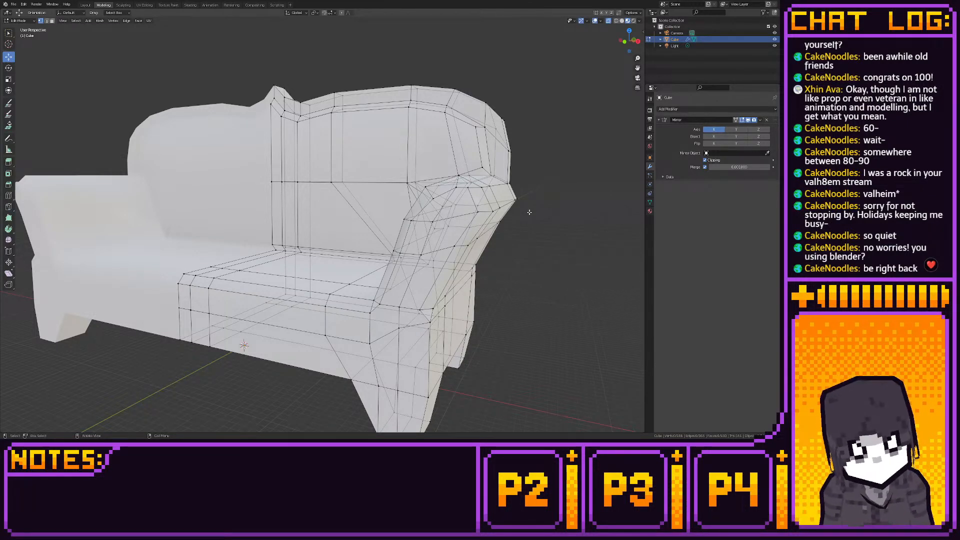
middle_click_drag(519, 213, 446, 249)
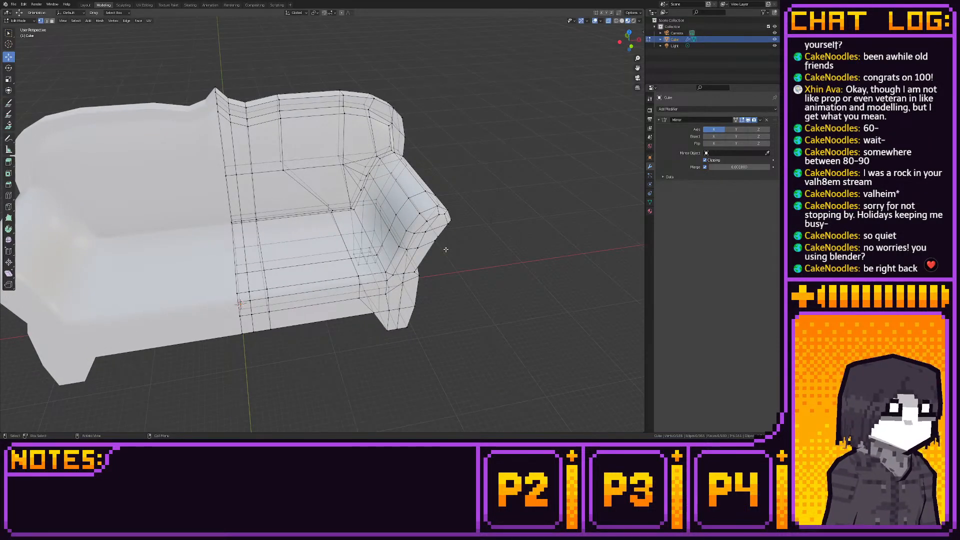
left_click(85, 5)
middle_click_drag(299, 96, 276, 132)
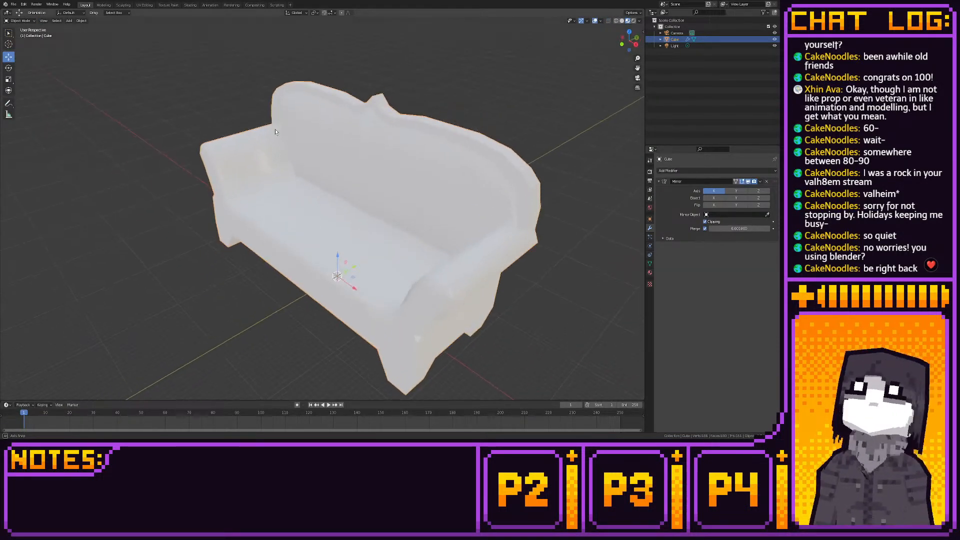
middle_click_drag(401, 160, 297, 133)
scroll(248, 130, "down", 3)
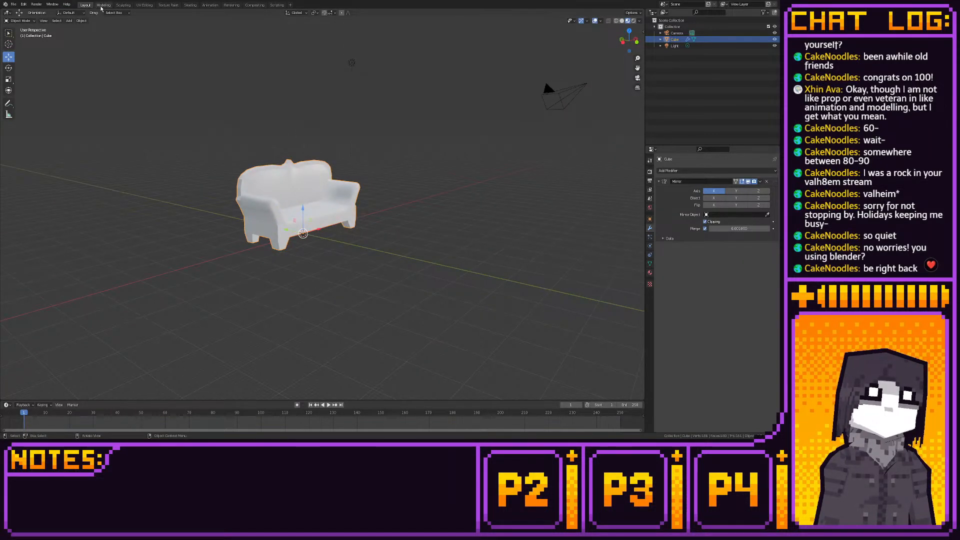
- Lower the middle vertex above the front leg slightly along Z in front vertex editing and check the sofa's silhouette from a distance
left_click(103, 5)
left_click(631, 45)
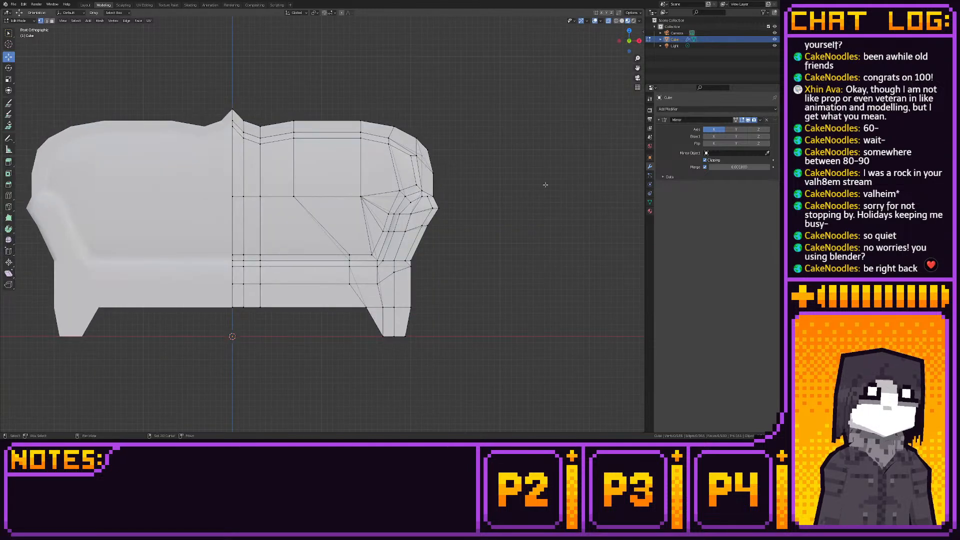
middle_click_drag(406, 168, 473, 162, "shift")
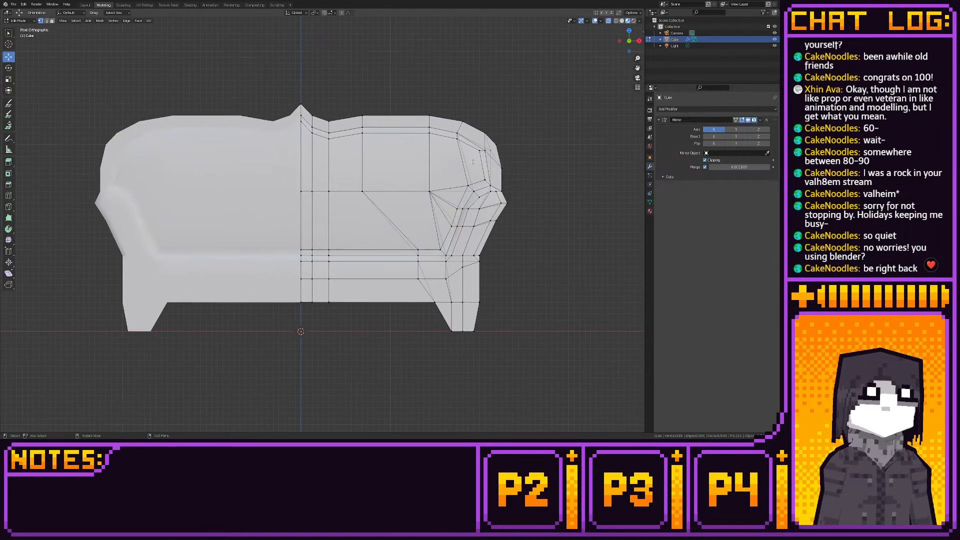
left_click(460, 264)
key("g")
key("z")
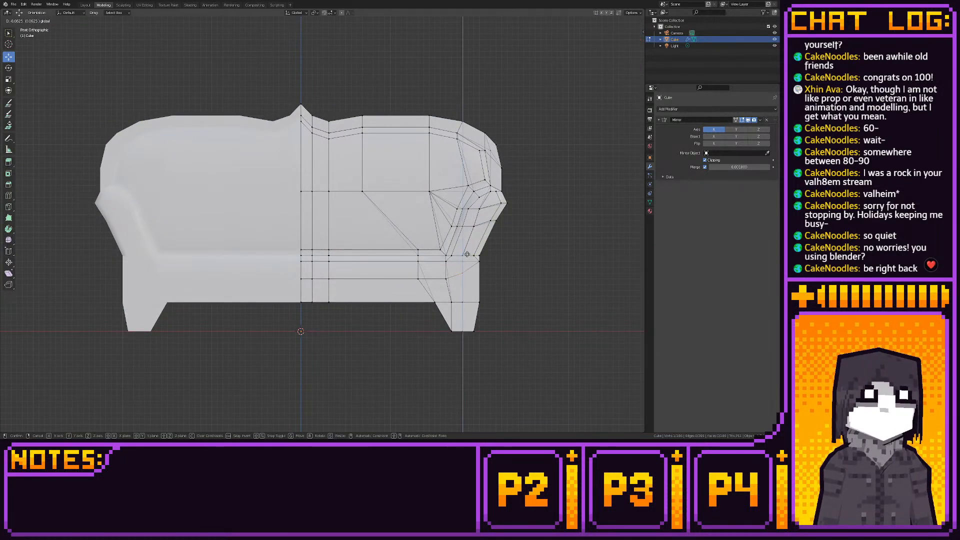
left_click(466, 254)
scroll(488, 241, "down", 3)
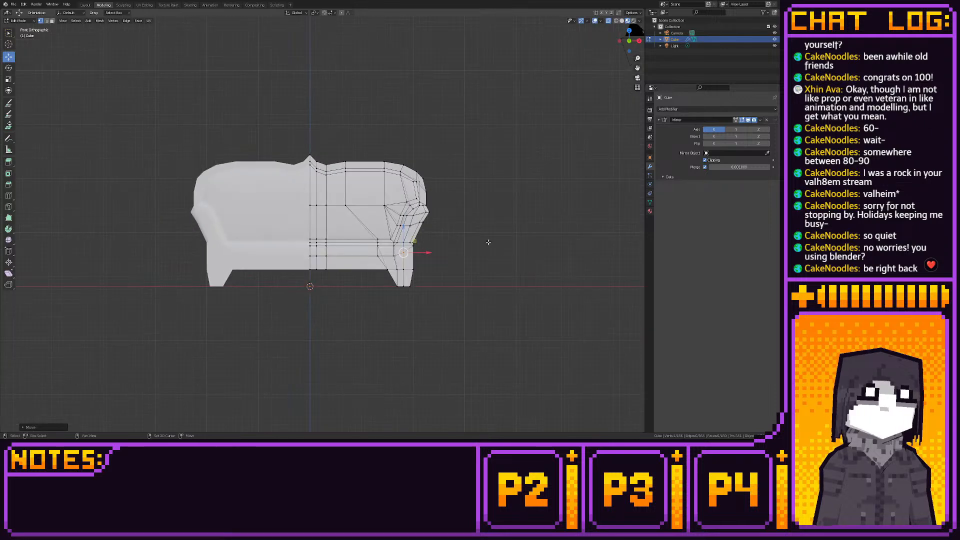
middle_click_drag(489, 242, 546, 326, "shift")
scroll(546, 324, "down", 4)
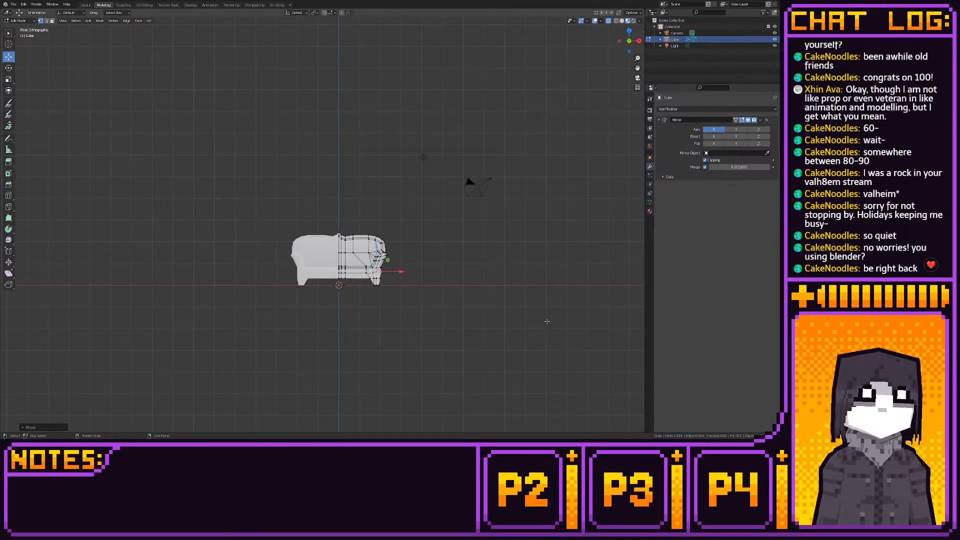
scroll(547, 320, "up", 3)
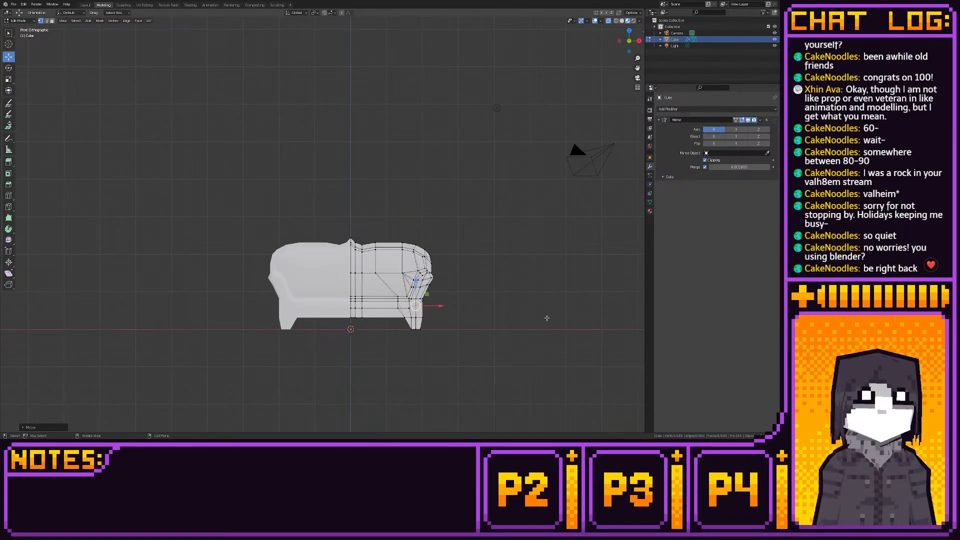
scroll(502, 290, "up", 3)
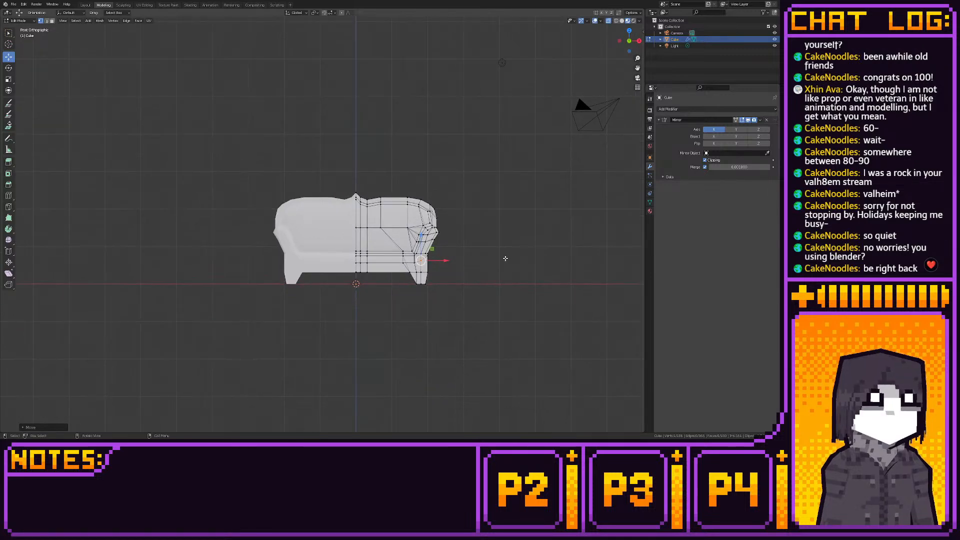
- Lower the sofa's body slightly along Z in front view, leaving the foot-bottom vertices out of the selection
left_click_drag(176, 134, 562, 310)
left_click_drag(457, 226, 457, 223)
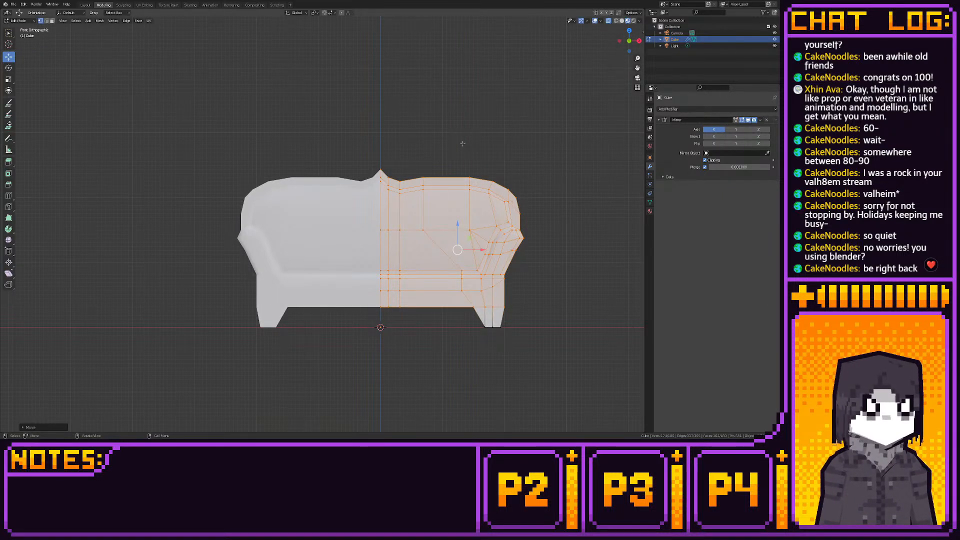
left_click_drag(458, 222, 457, 227)
left_click(433, 134)
middle_click_drag(433, 135, 461, 151)
- Inspect the sofa's back, armrests and legs from several angles in the Layout workspace, with viewport overlays hidden and shown
left_click(86, 5)
middle_click_drag(237, 114, 203, 127)
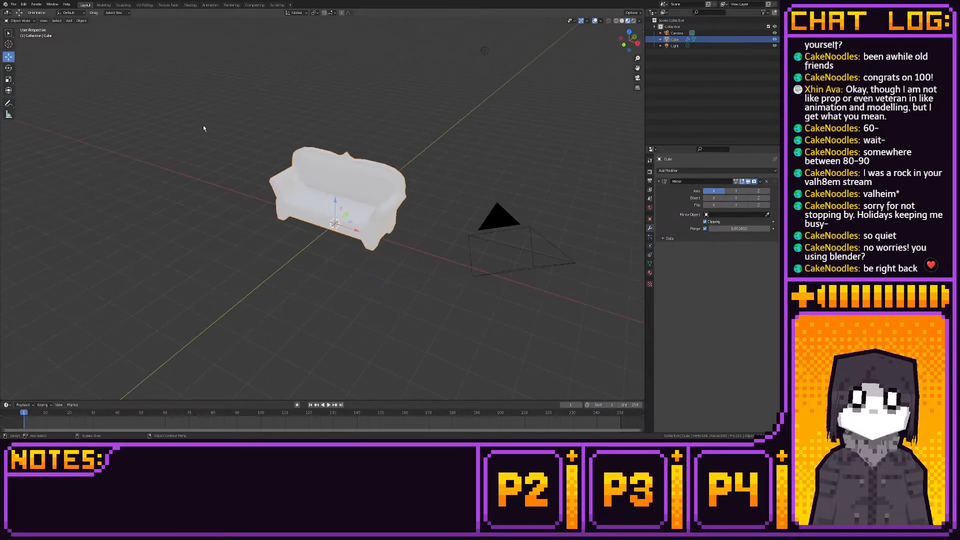
left_click(203, 127)
left_click(596, 21)
middle_click_drag(436, 93, 488, 75)
scroll(466, 133, "up", 4)
middle_click_drag(466, 133, 380, 140)
left_click(595, 21)
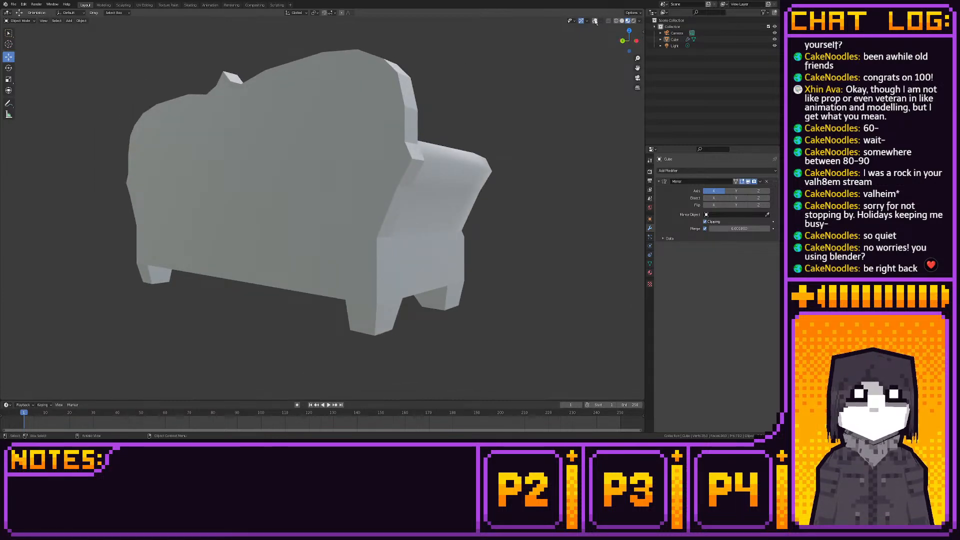
middle_click_drag(498, 80, 415, 109)
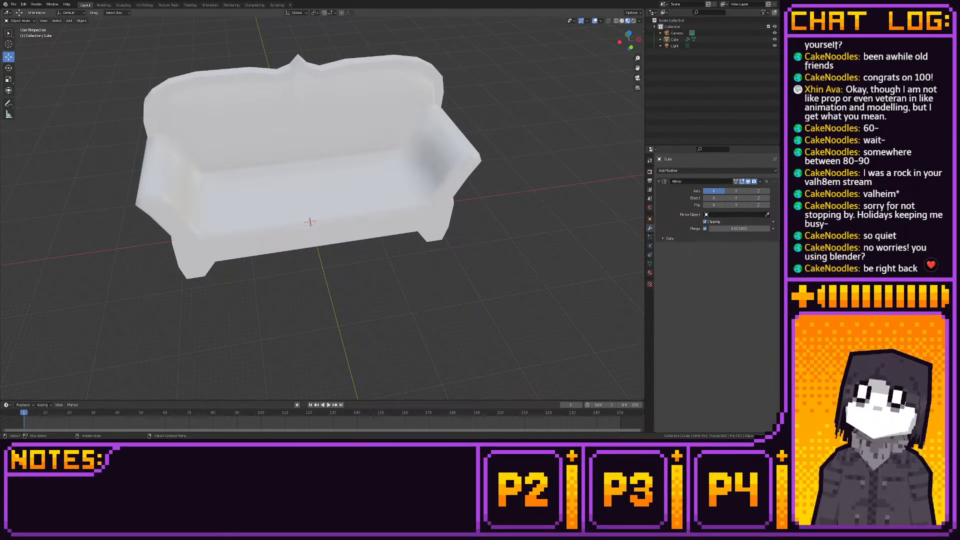
mouse_move(260, 140)
middle_mouse_down()
mouse_move(209, 141)
mouse_move(291, 149)
mouse_move(258, 144)
middle_mouse_up()
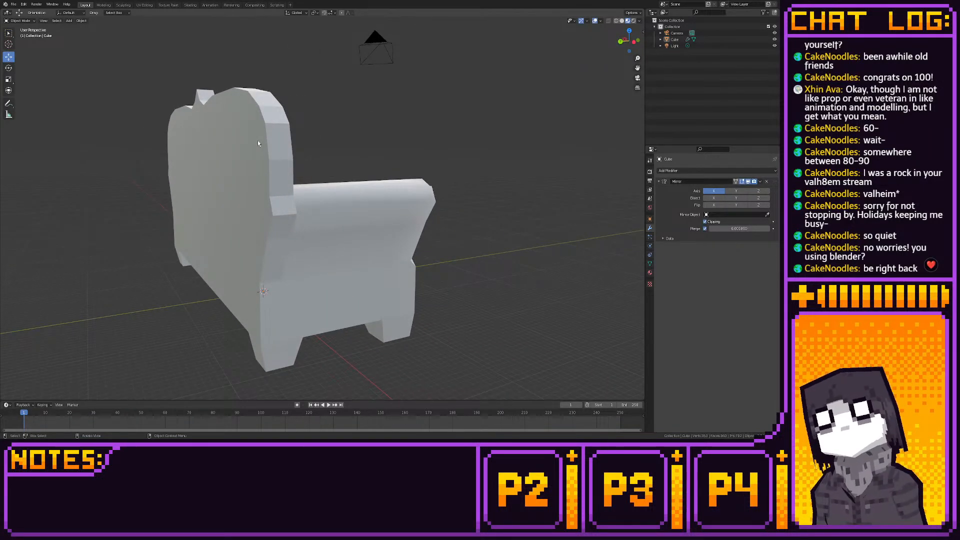
middle_click_drag(258, 144, 125, 240)
- Save the sofa's Blender file
left_click(13, 3)
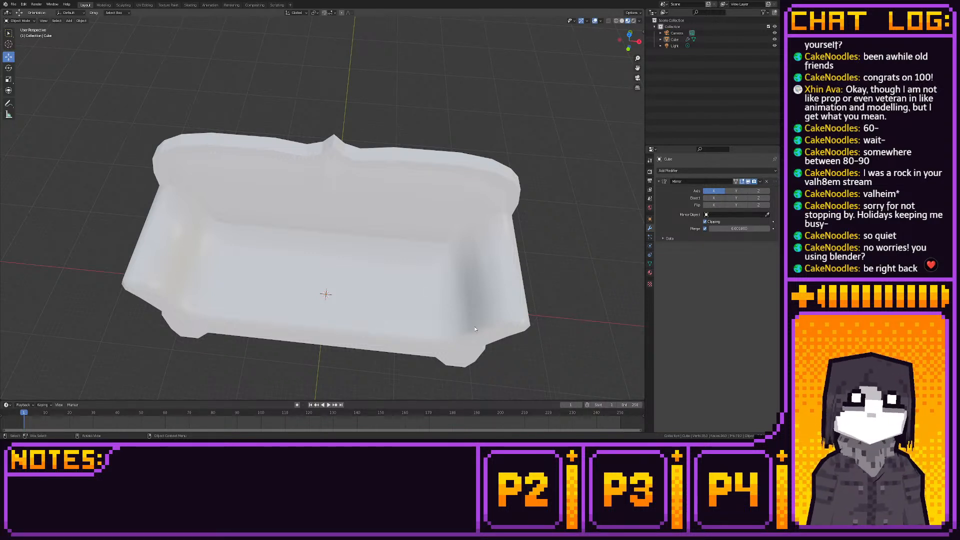
key("ctrl+s")
left_click(13, 4)
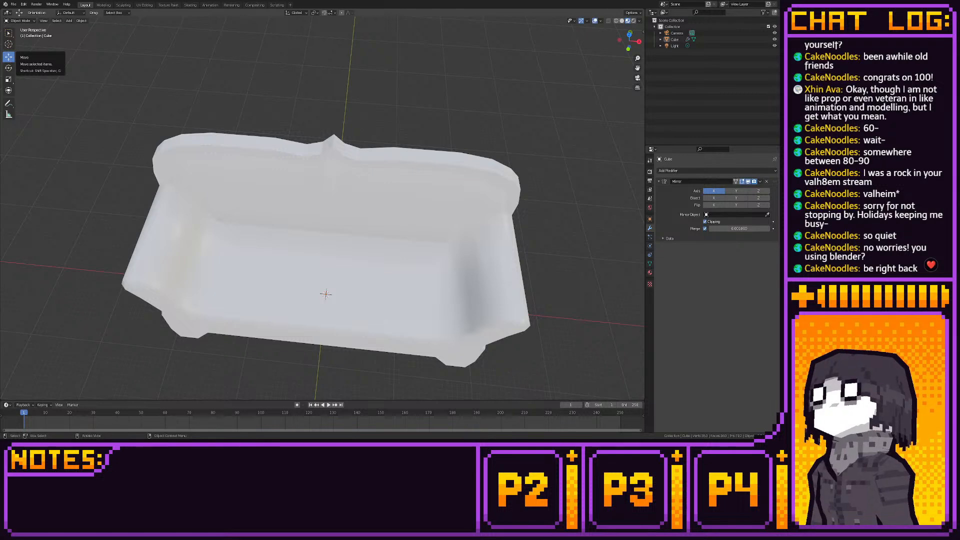
- Add a horizontal loop cut around the middle of the front leg in the Modeling workspace
scroll(207, 210, "down", 5)
middle_click_drag(208, 210, 328, 170)
scroll(239, 197, "up", 4)
left_click(104, 5)
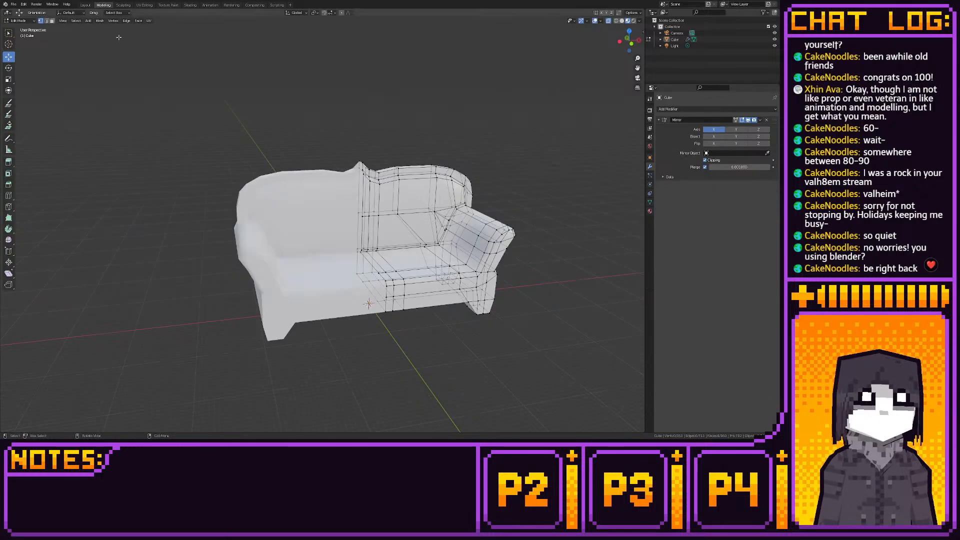
middle_click_drag(244, 207, 207, 190)
left_click(8, 195)
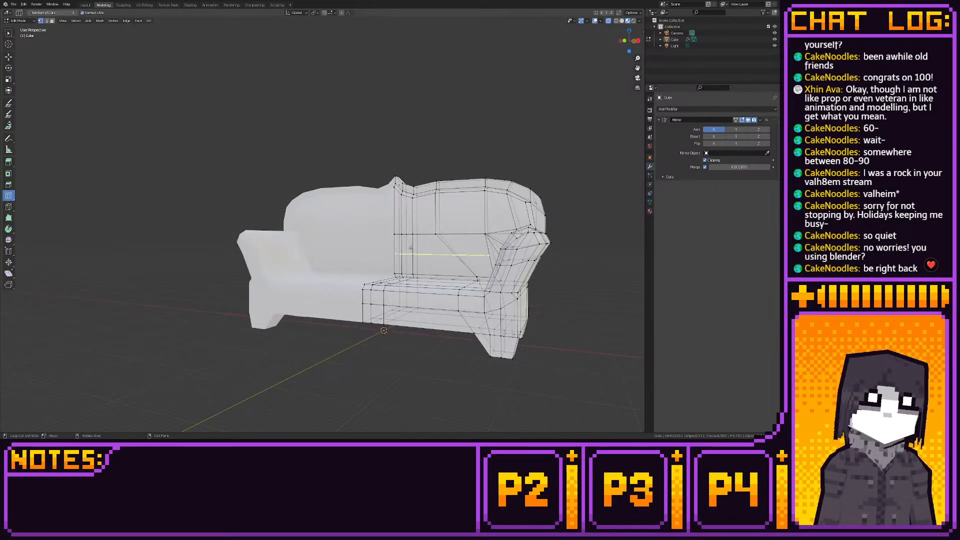
left_click(482, 344)
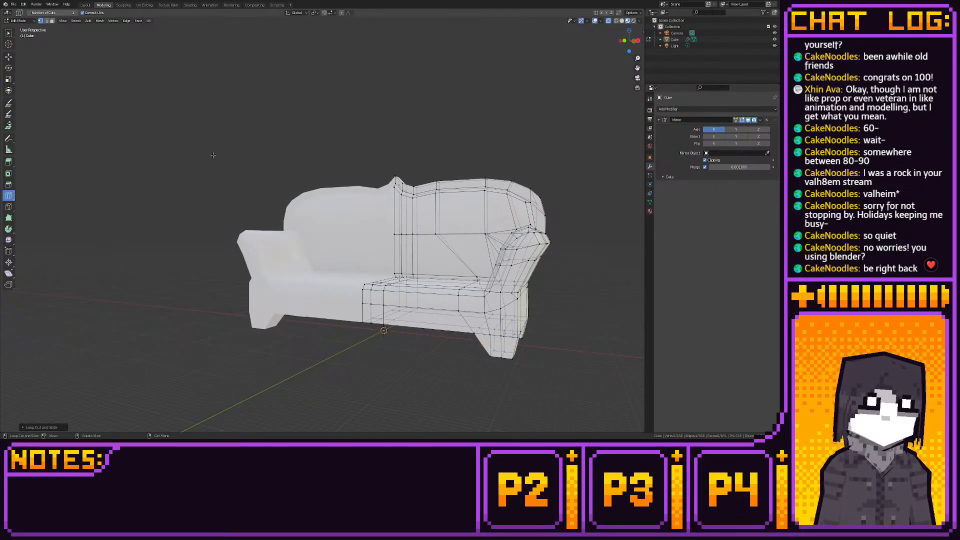
- Move the front leg's inner mid-height vertices slightly outward along X in front view to bend the leg's inner edge
left_click(9, 57)
left_click(626, 43)
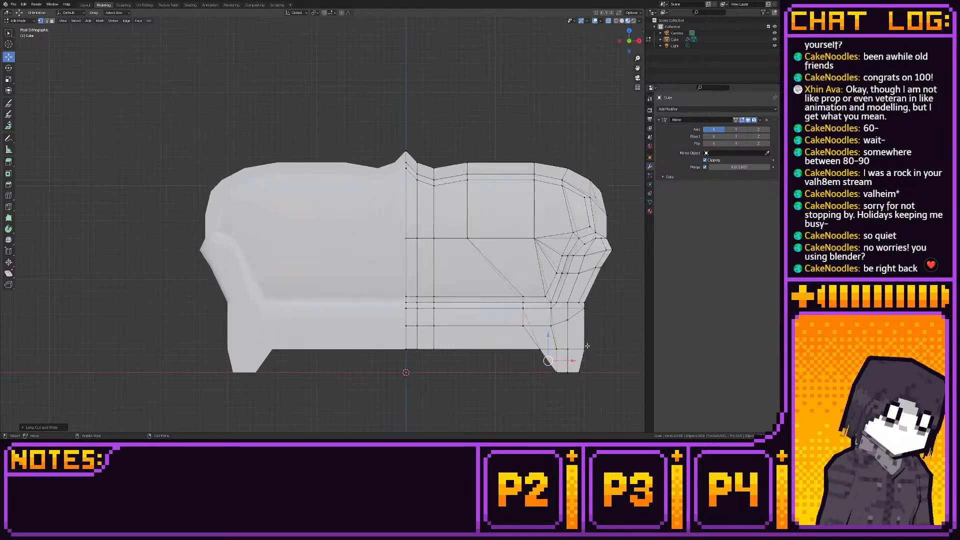
scroll(493, 279, "up", 4)
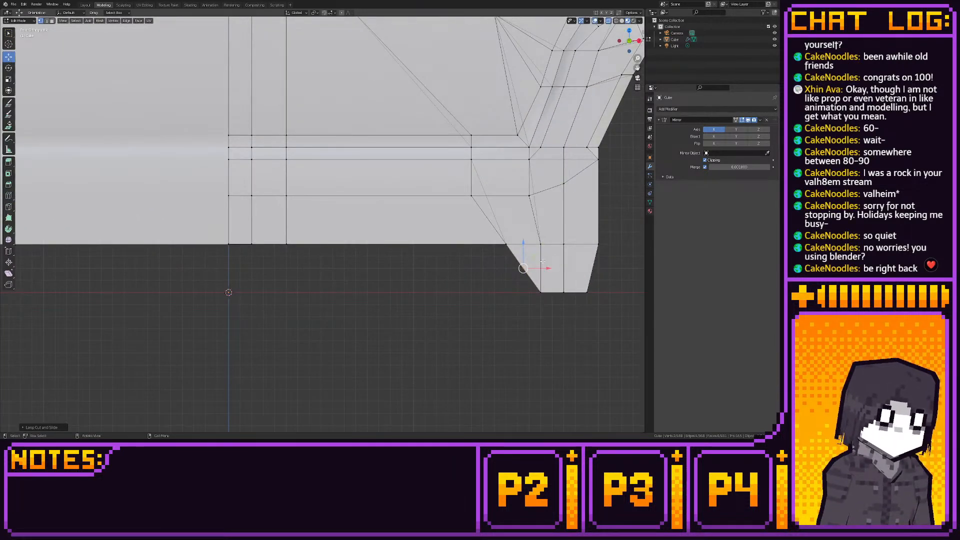
key("shift+s")
left_click(593, 266)
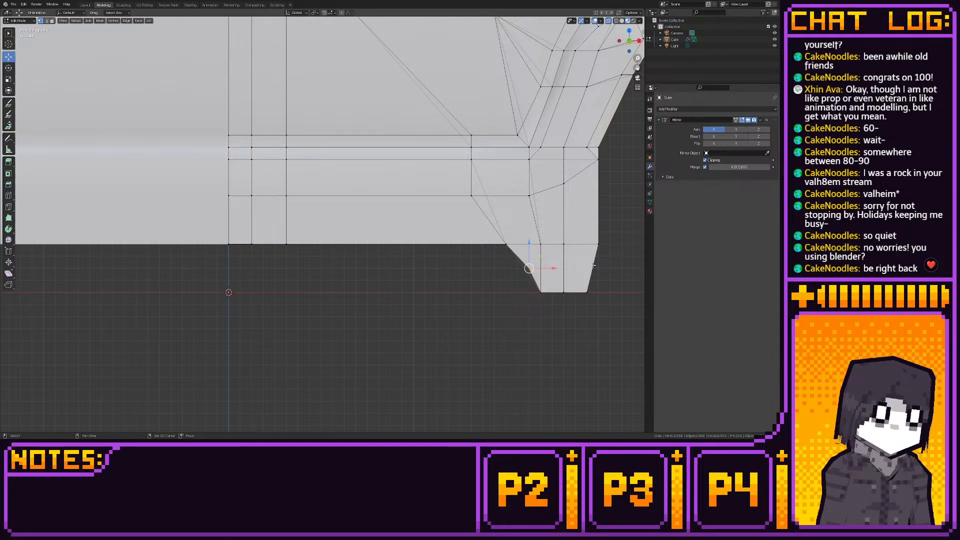
left_click(325, 218)
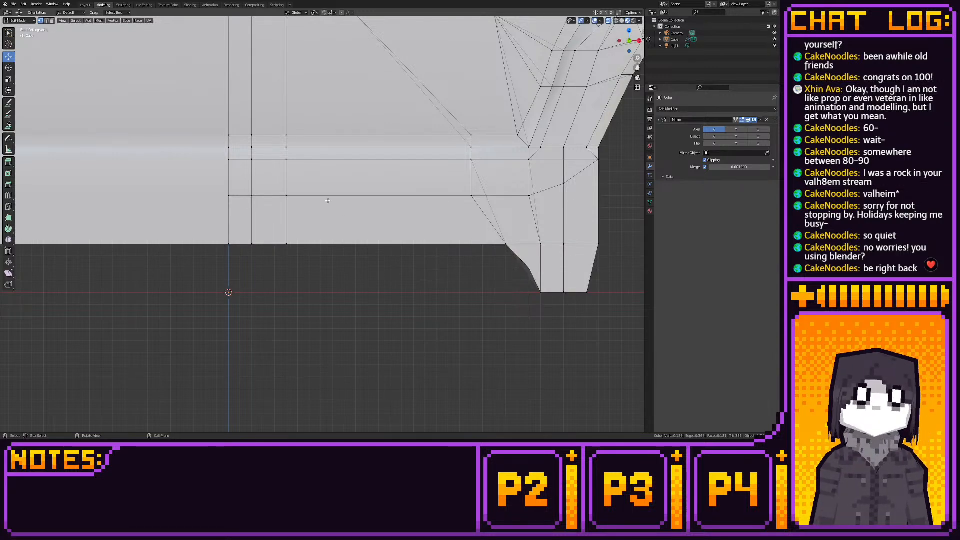
- Straighten the front leg's rear edge in left view by aligning its mid-height and bottom vertices along Y with the upper corner
middle_click_drag(456, 243, 454, 251)
middle_click_drag(446, 249, 316, 231)
scroll(396, 227, "up", 3)
scroll(431, 235, "down", 2)
key("3")
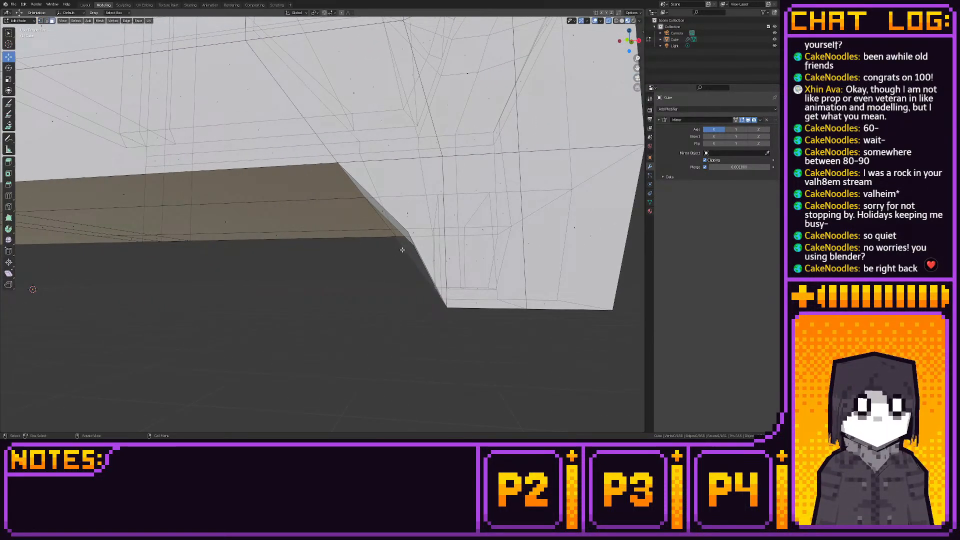
left_click(407, 249)
middle_click_drag(408, 249, 526, 252)
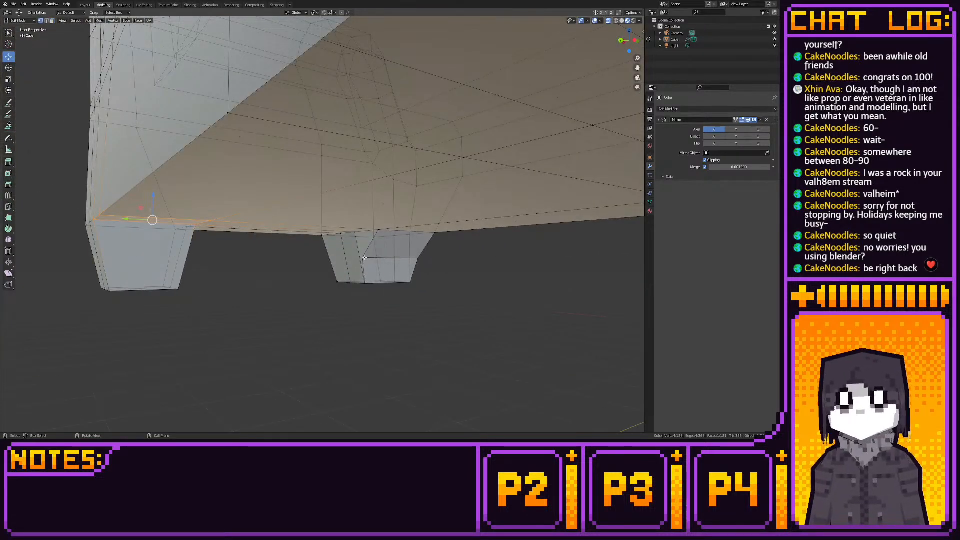
left_click(365, 264)
left_click(633, 39)
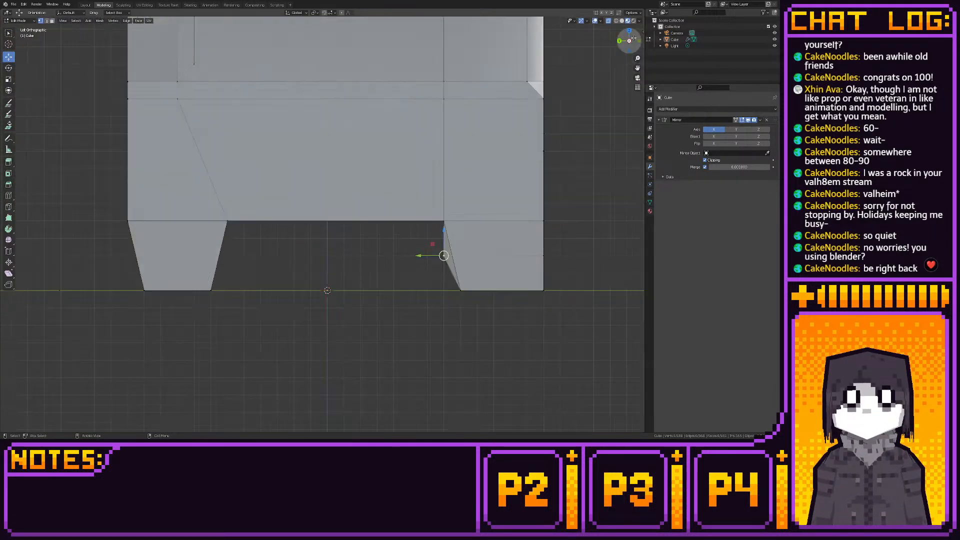
scroll(302, 267, "up", 3)
mouse_move(301, 267)
left_mouse_down()
mouse_move(324, 269)
mouse_move(300, 269)
left_mouse_up()
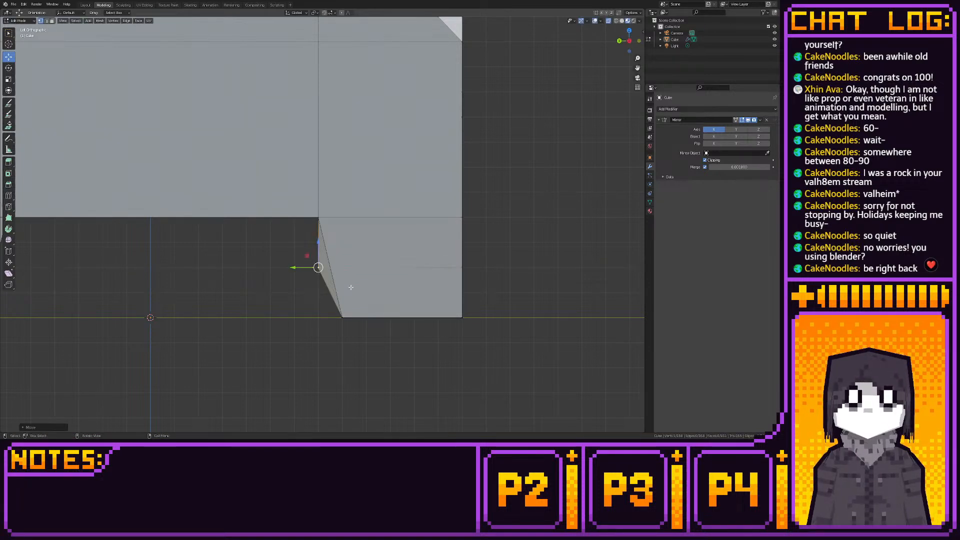
left_click_drag(349, 287, 296, 318)
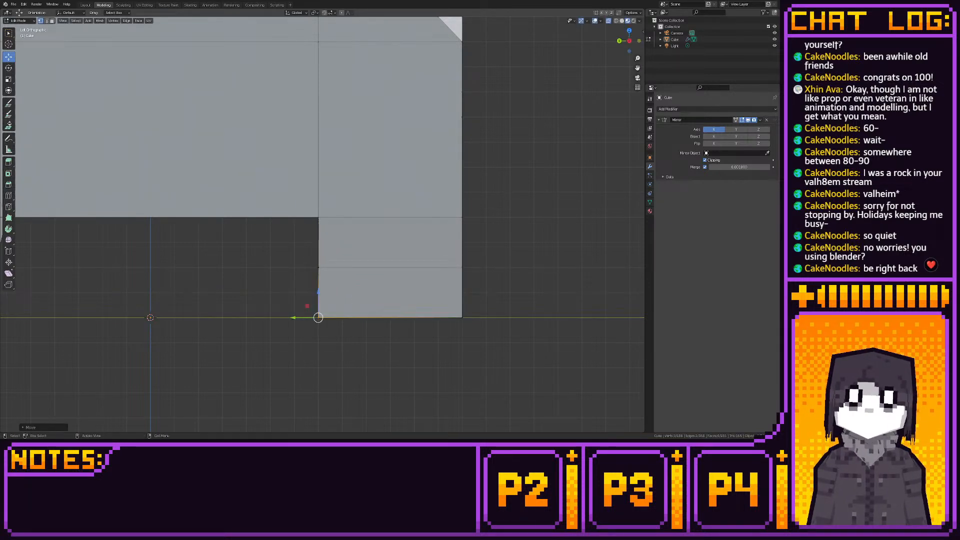
- Remove the Material.001 slot from the sofa in the Layout workspace
left_click(85, 5)
middle_click_drag(384, 180, 377, 215)
scroll(341, 181, "down", 5)
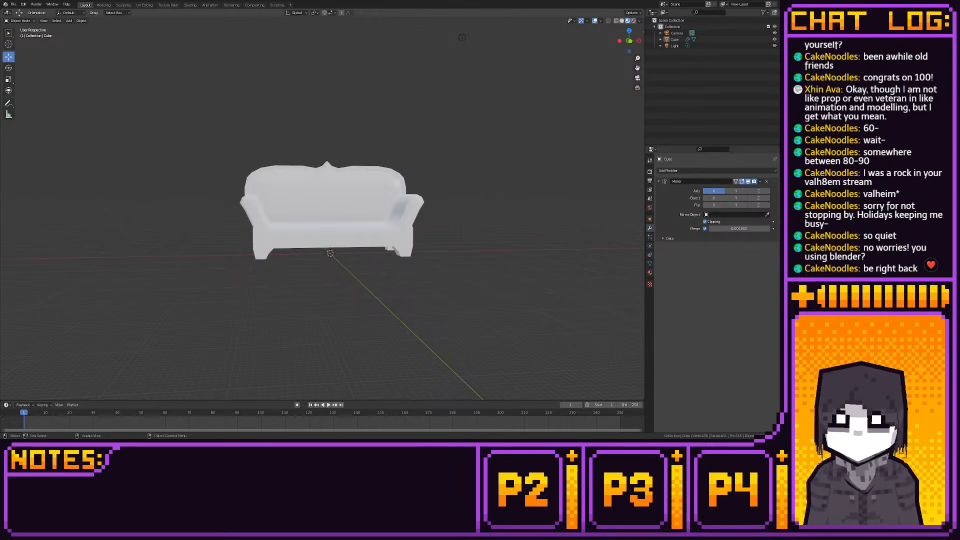
middle_click_drag(200, 214, 251, 235)
left_click(649, 272)
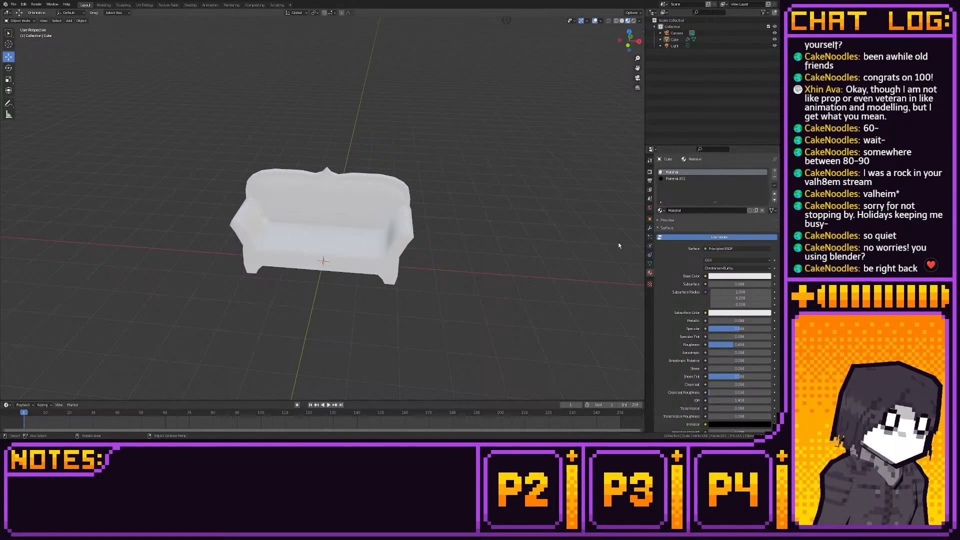
left_click(685, 179)
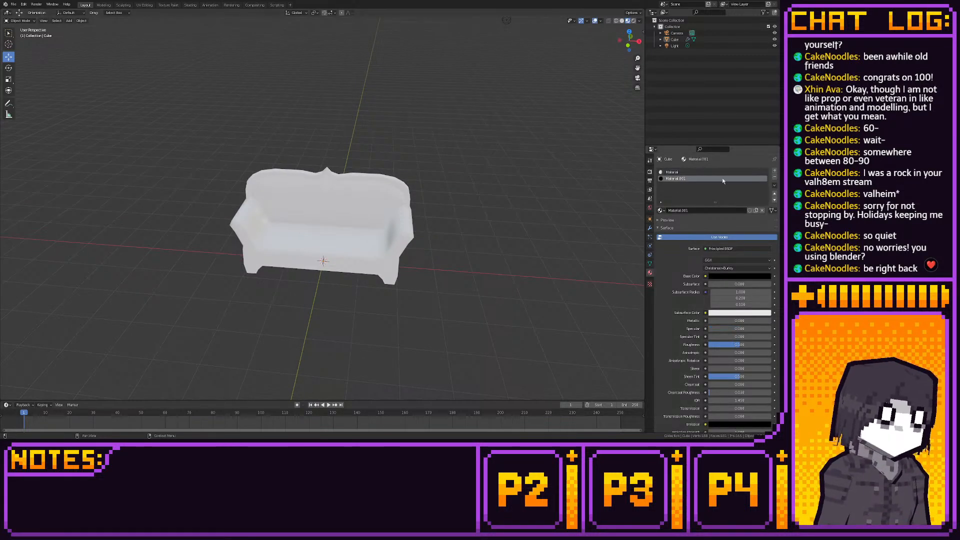
left_click(774, 178)
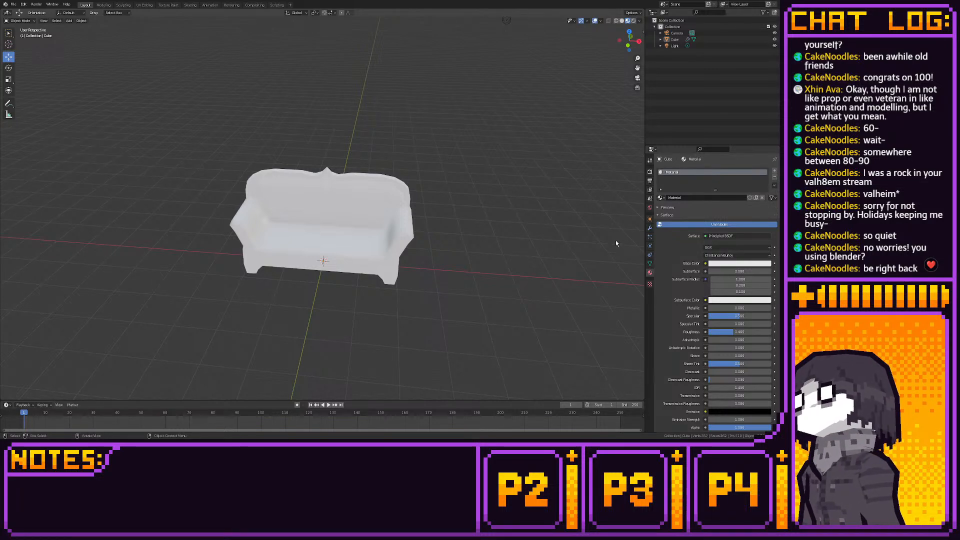
- Try slanting the front foot's front bottom vertices inward along Y, and put them back in line with the leg's front edge
scroll(614, 242, "up", 3)
middle_click_drag(613, 244, 636, 225, "shift")
scroll(590, 246, "up", 1)
middle_click_drag(506, 236, 525, 232)
left_click(101, 4)
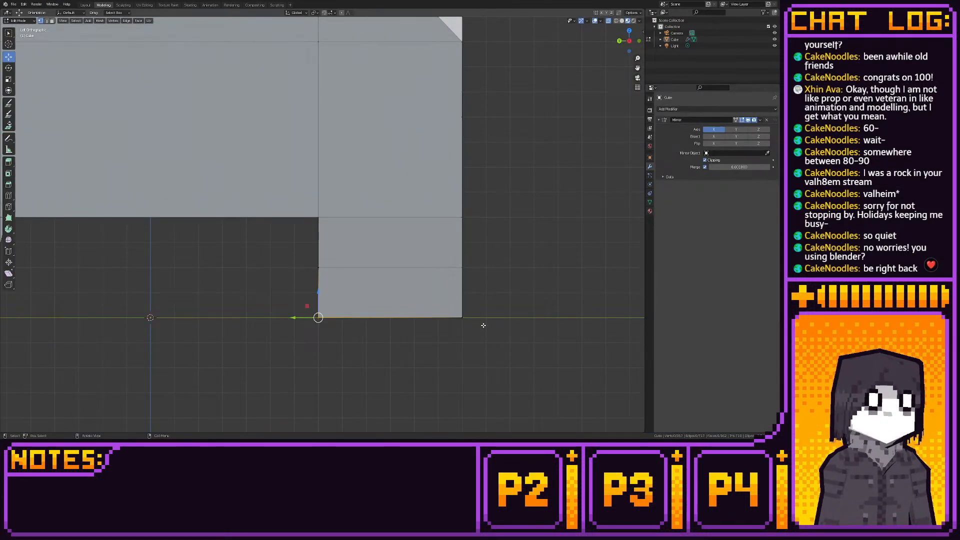
left_click_drag(476, 307, 401, 330)
key("g")
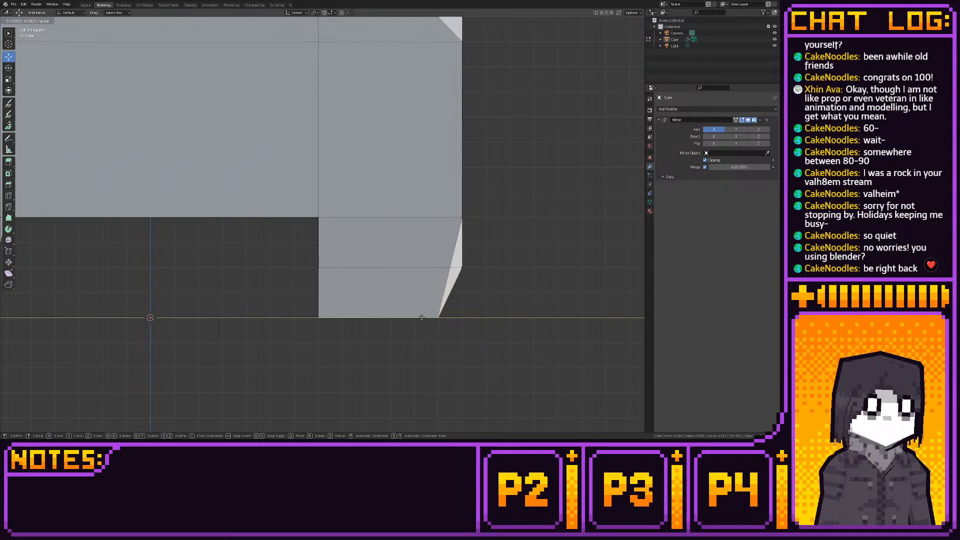
left_click(462, 318)
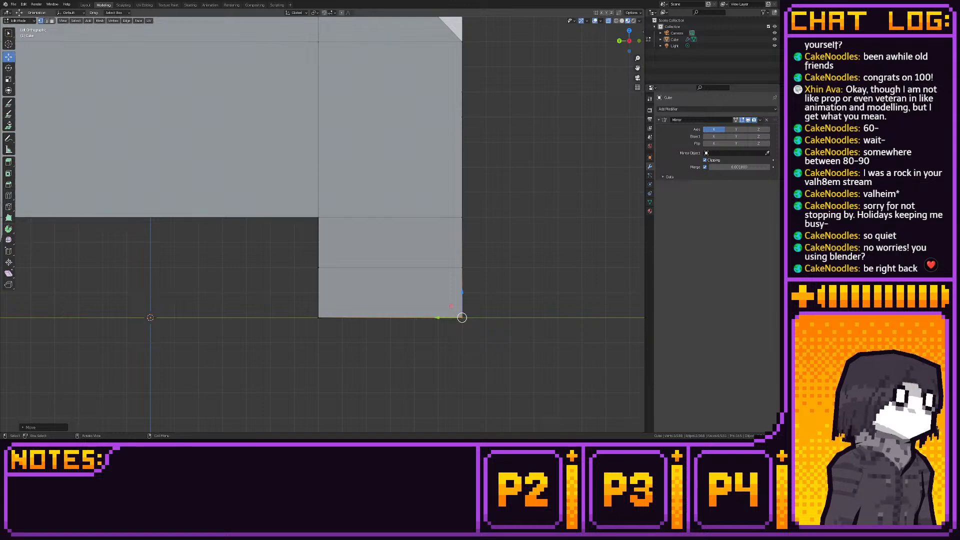
- Examine the straightened front leg and the sofa's proportions from the front corner and the armrest side
scroll(280, 235, "down", 8)
middle_click_drag(230, 257, 118, 254)
scroll(172, 280, "up", 4)
scroll(172, 277, "down", 1)
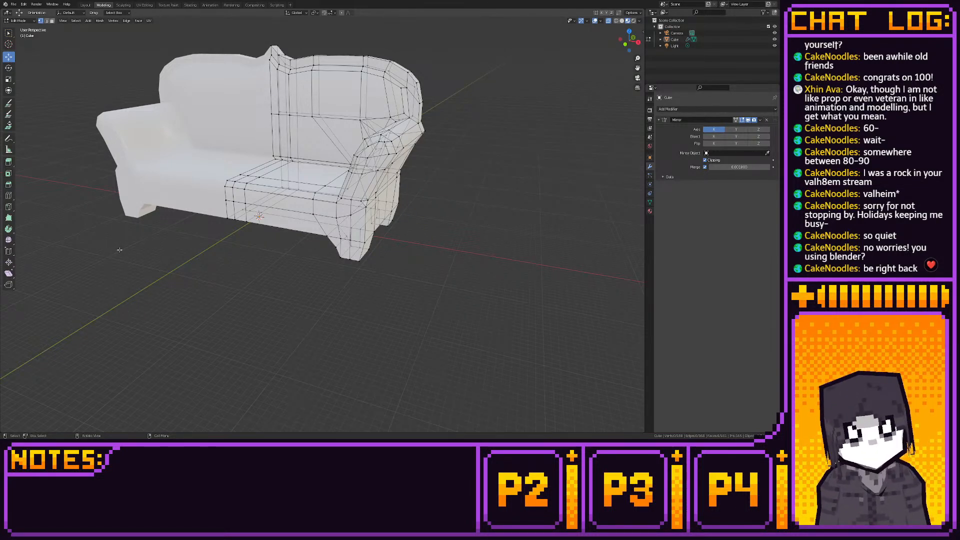
middle_click_drag(119, 250, 191, 312)
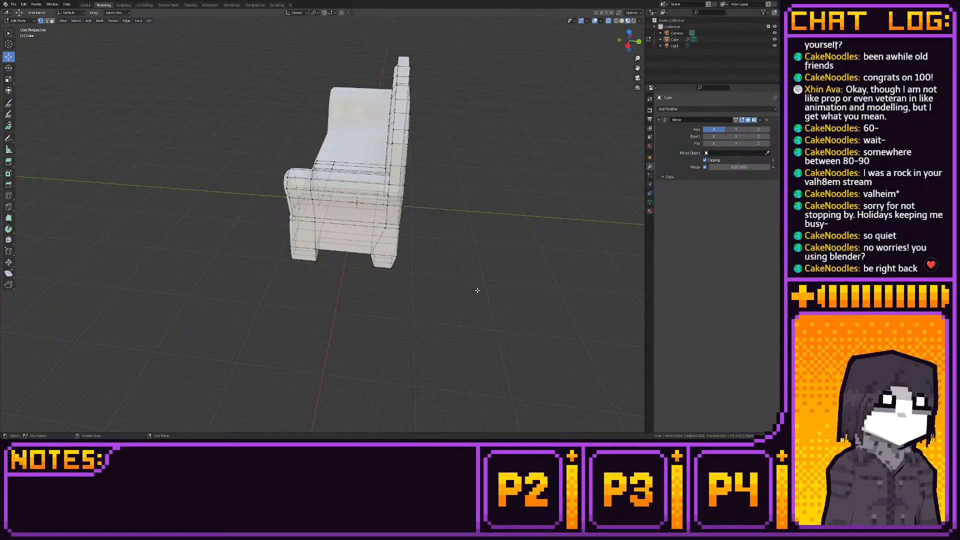
middle_click_drag(476, 290, 516, 272)
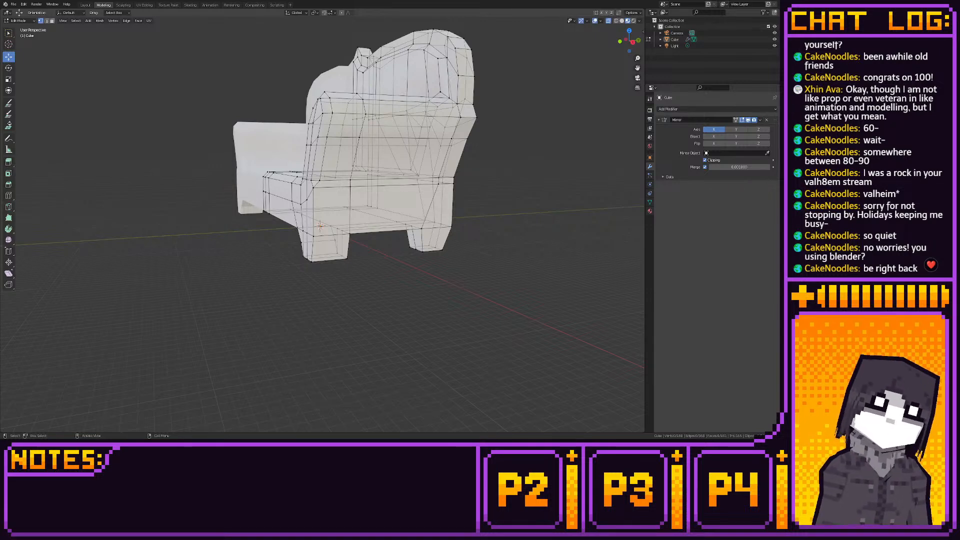
- Examine the sofa's side profile in right orthographic view and compare the legs, armrest and backrest from surrounding perspective angles
left_click(625, 40)
left_click(639, 40)
left_click(639, 41)
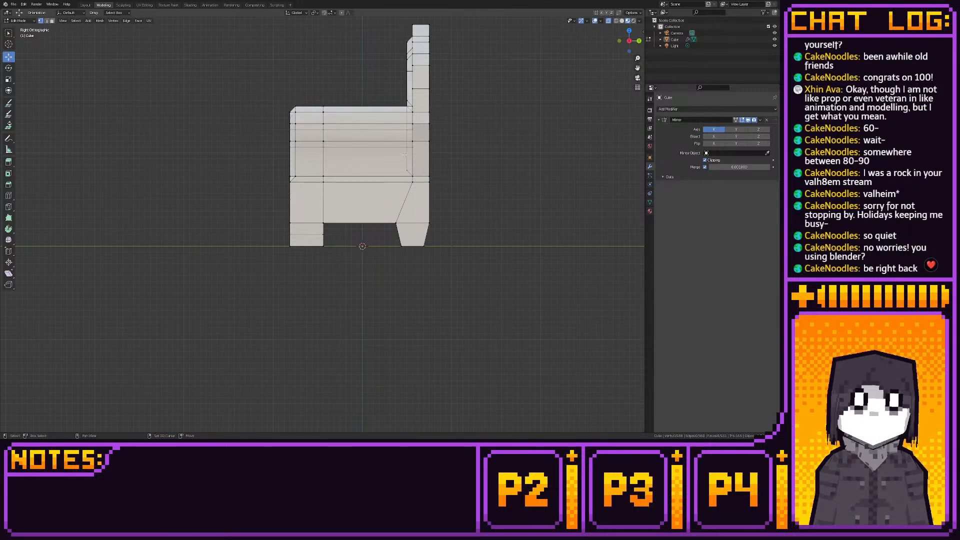
middle_click_drag(395, 128, 374, 249, "shift")
scroll(378, 233, "up", 2)
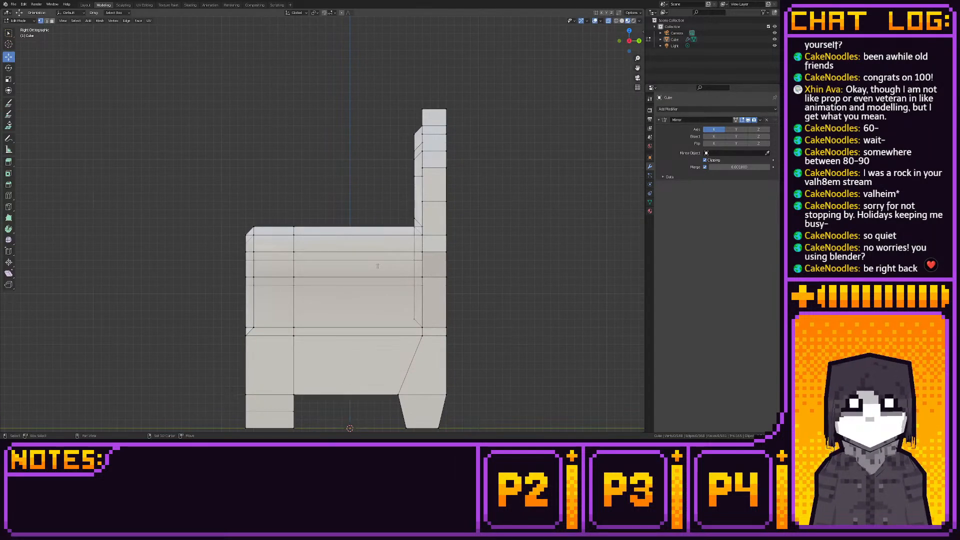
scroll(377, 264, "down", 1)
middle_click_drag(377, 264, 385, 268)
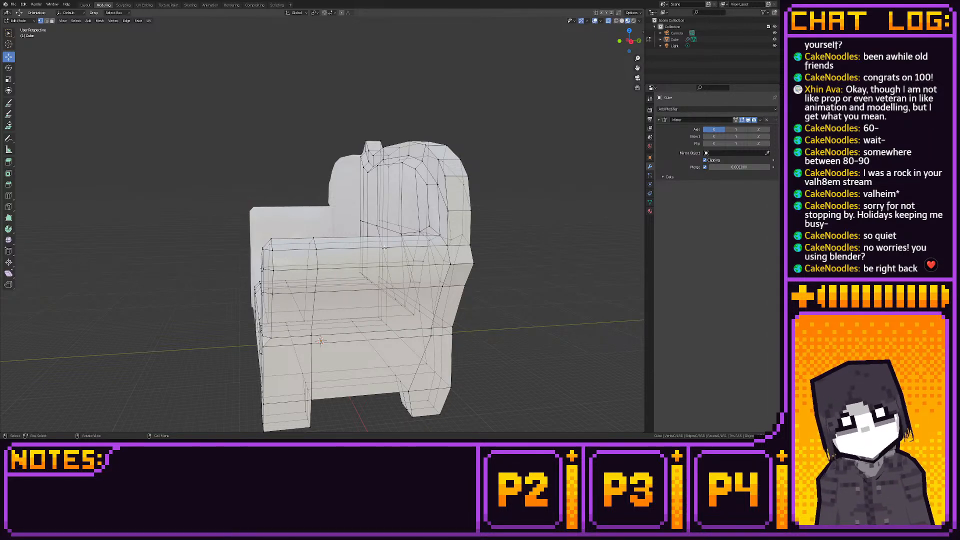
middle_click_drag(384, 248, 370, 255)
scroll(370, 255, "down", 1)
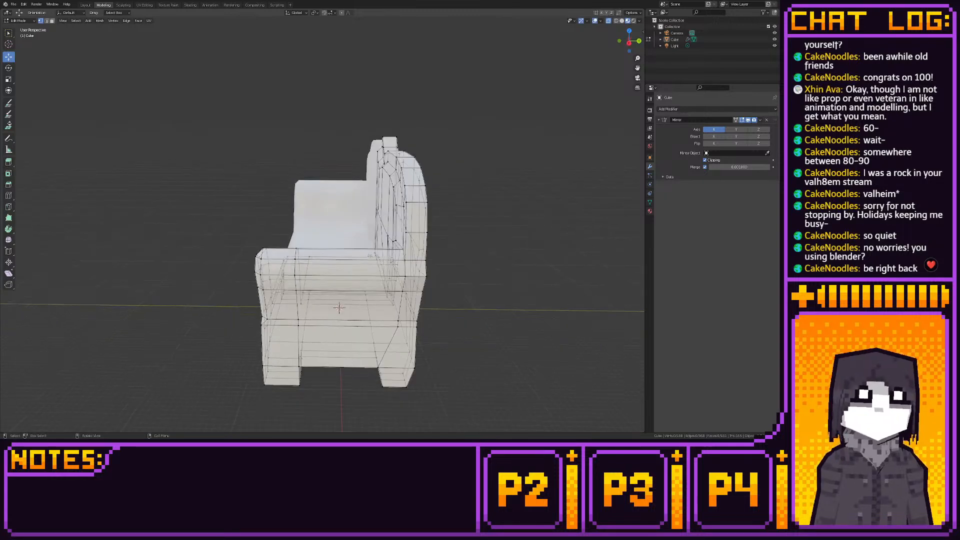
scroll(370, 256, "down", 1)
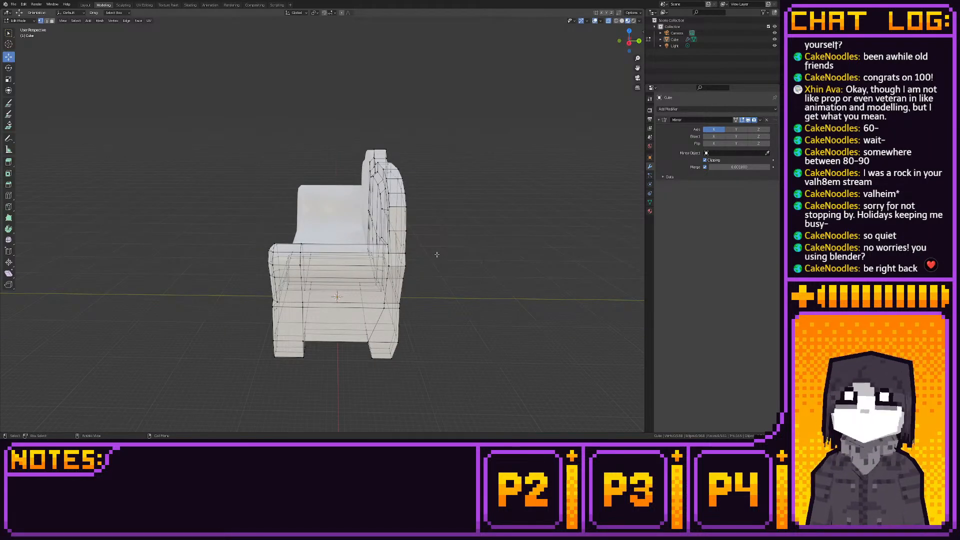
middle_click_drag(436, 255, 465, 270)
scroll(361, 238, "up", 3)
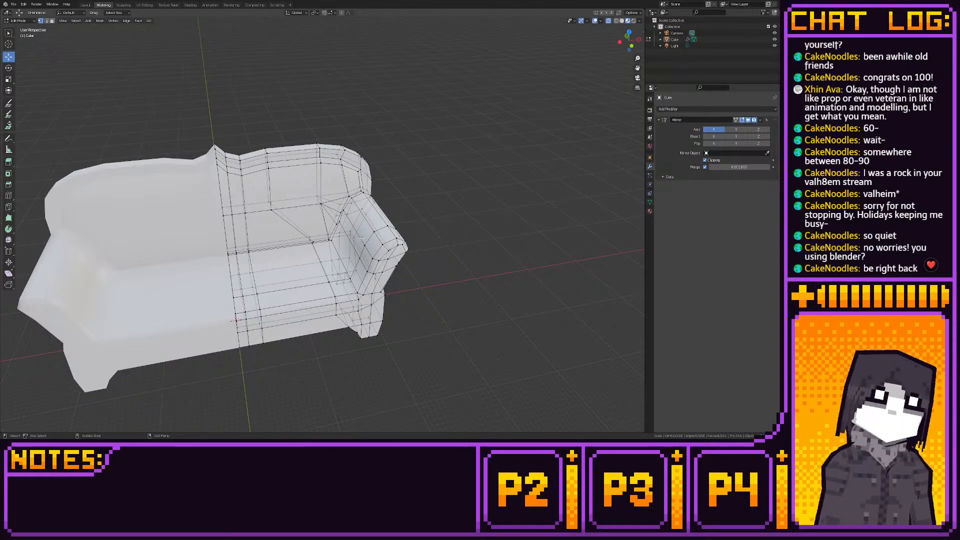
- Try smoothing the vertices at the seat's front edge beside the mirror line with the Smooth tool, and undo the smoothing
middle_click_drag(361, 239, 424, 230)
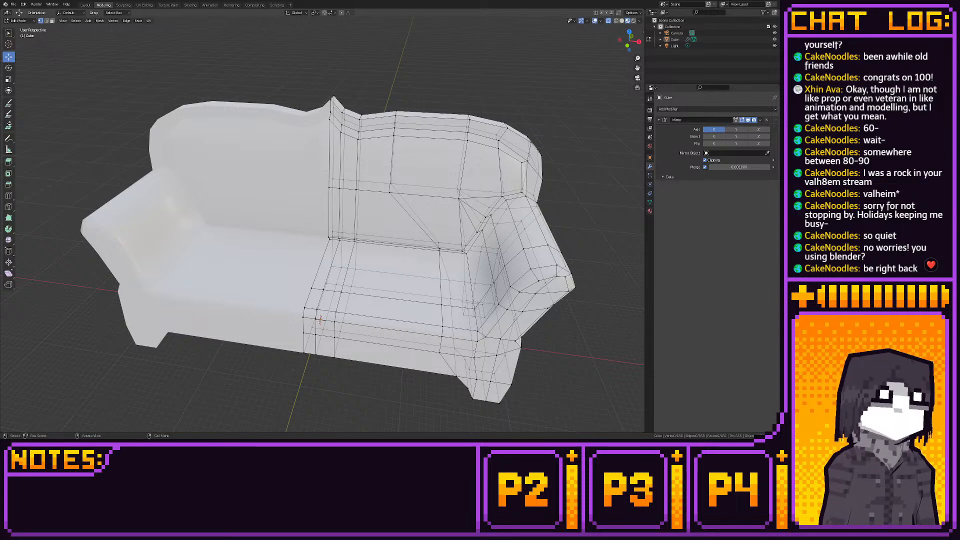
mouse_move(457, 368)
middle_mouse_down()
mouse_move(422, 343)
mouse_move(473, 338)
mouse_move(515, 355)
mouse_move(453, 379)
mouse_move(438, 365)
mouse_move(477, 369)
mouse_move(464, 370)
middle_mouse_up()
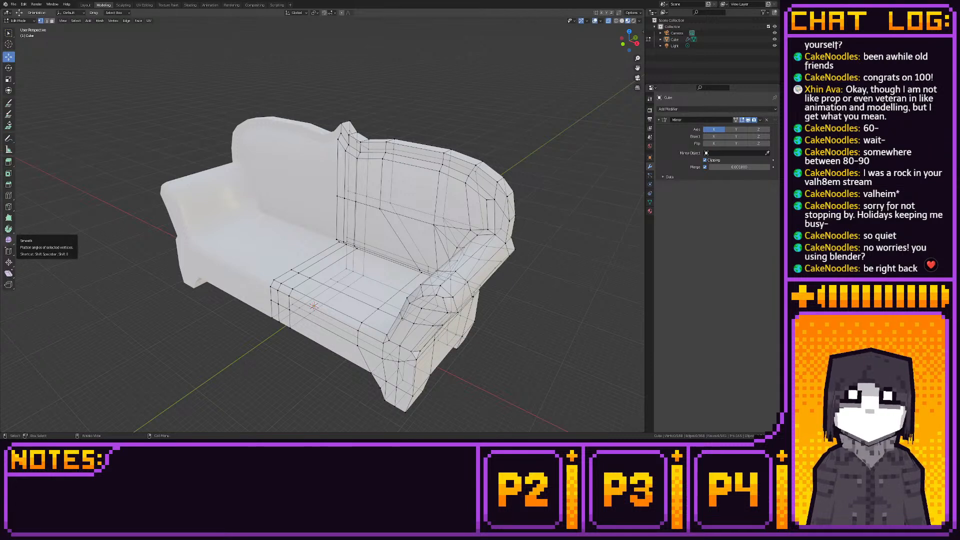
left_click(9, 240)
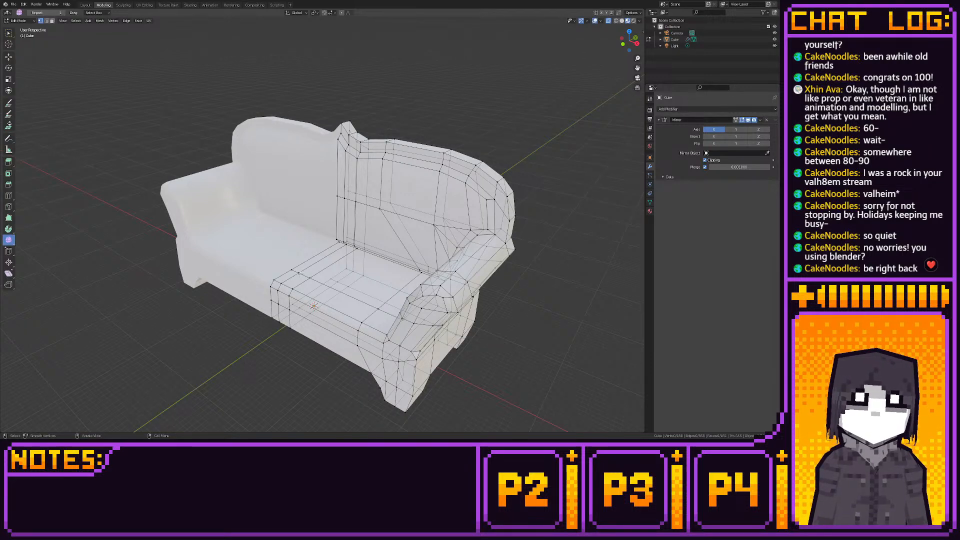
left_click_drag(279, 274, 322, 291)
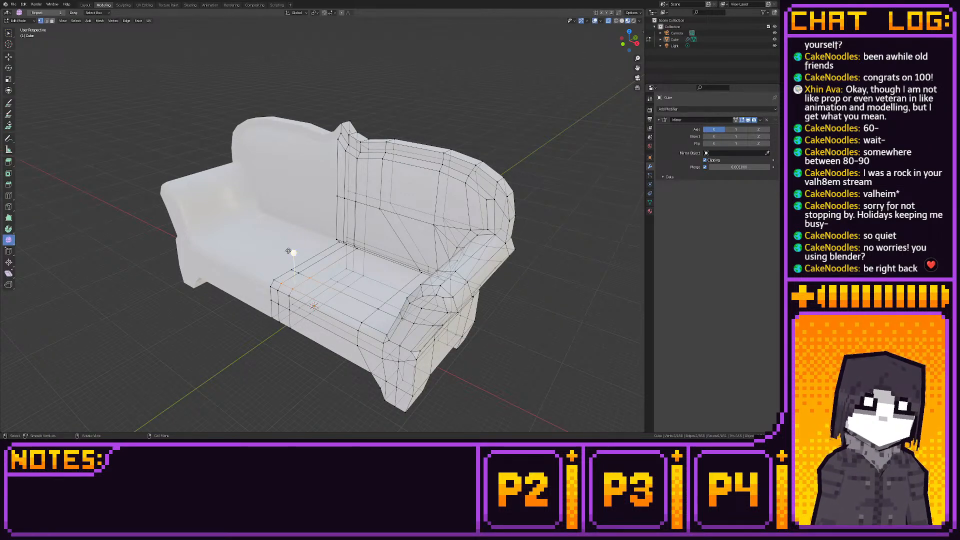
left_click_drag(291, 253, 115, 206)
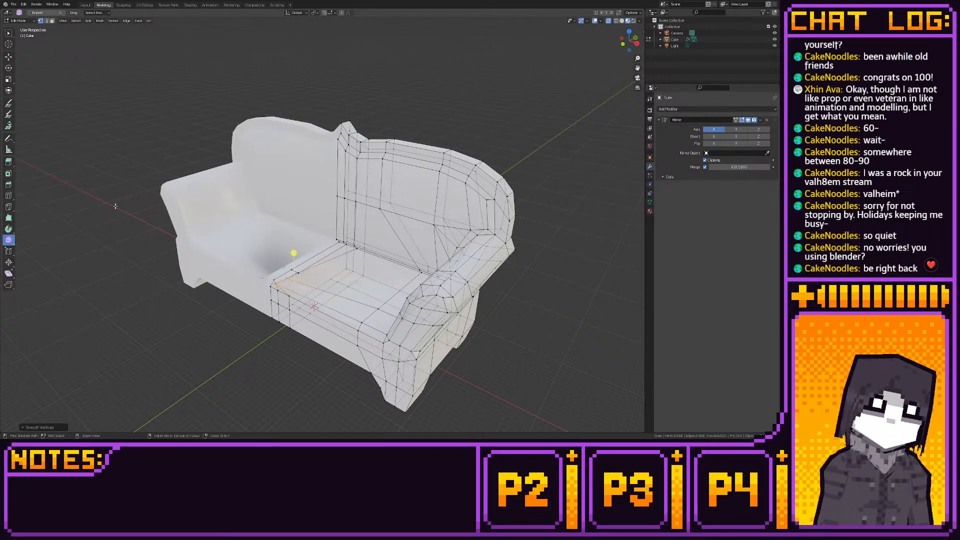
key("ctrl+z")
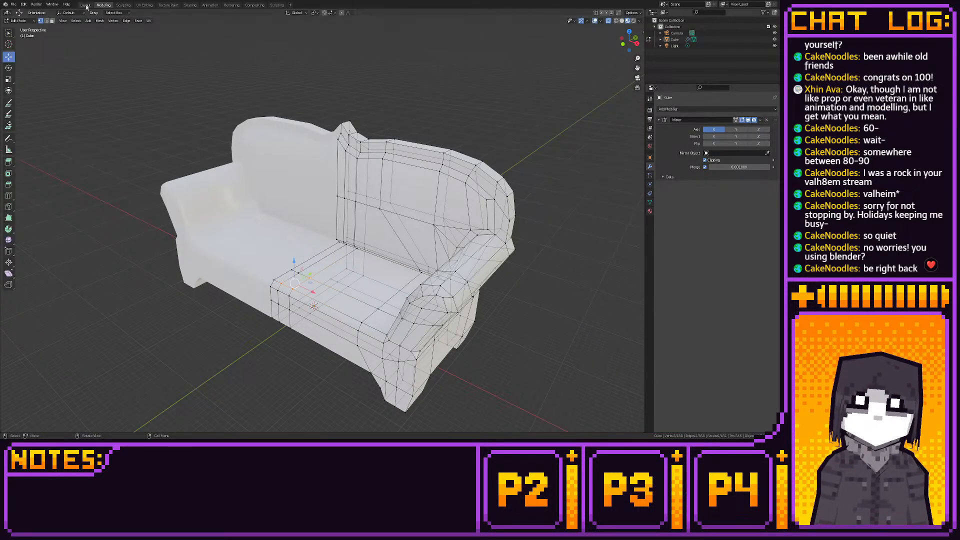
- Return to the Layout workspace and save the sofa file under its existing name
left_click(85, 5)
middle_click_drag(260, 247, 150, 264)
scroll(175, 299, "down", 3)
left_click(14, 4)
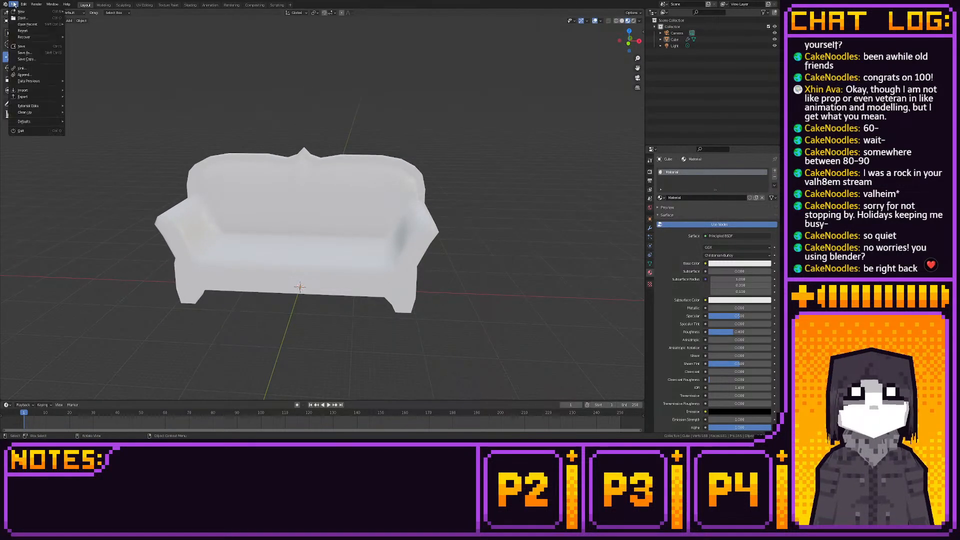
left_click(30, 47)
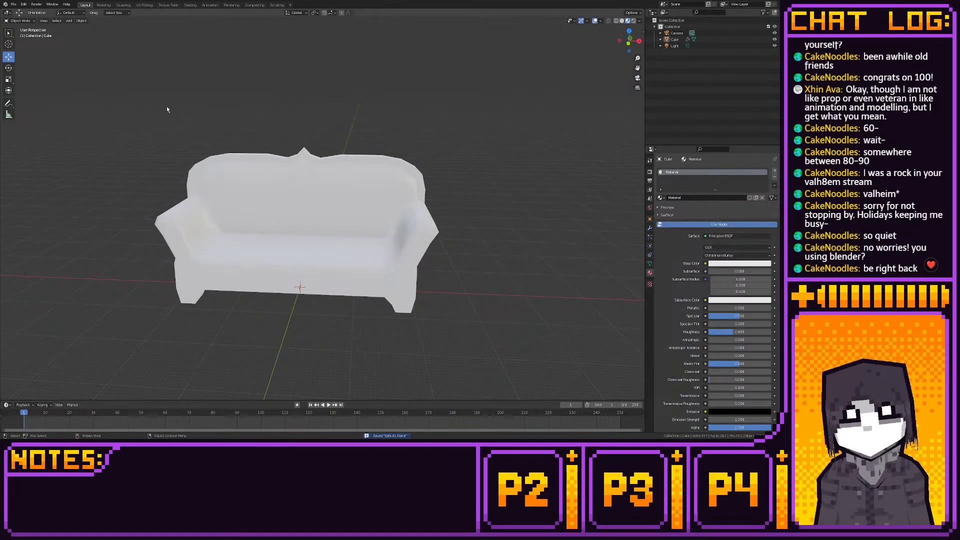